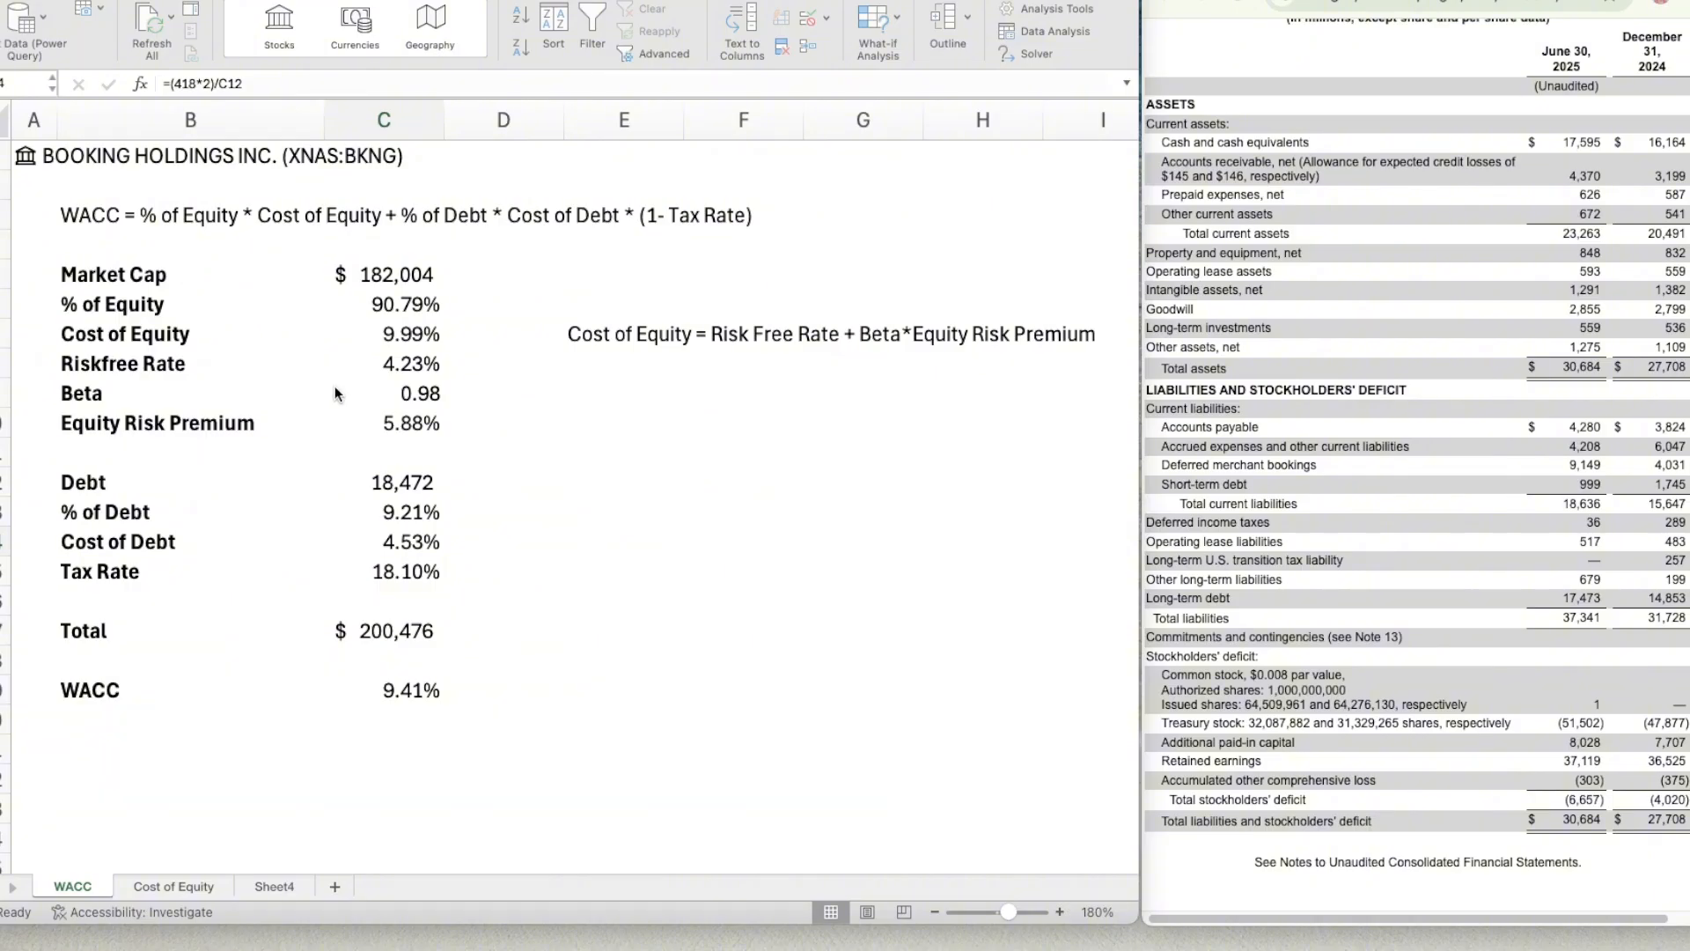
Review the completed WACC model for Booking Holdings, from the market cap and cost of equity inputs down to the WACC formula.
click(596, 562)
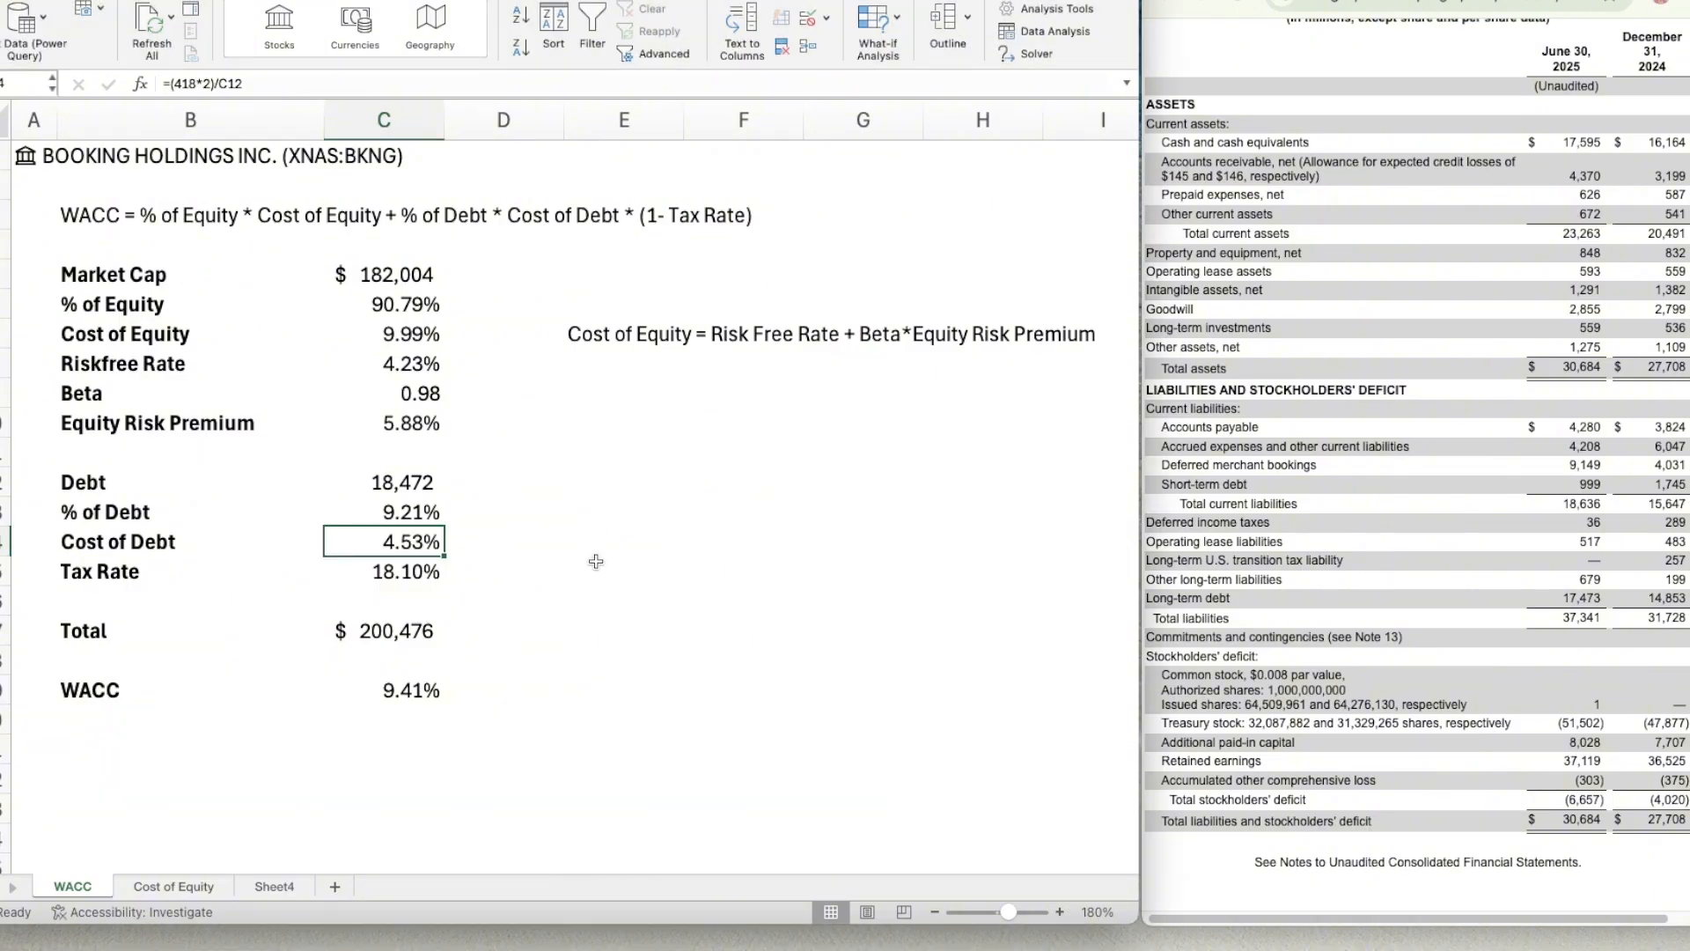
key(Left)
key(Left)
key(Up)
key(Up)
key(Up)
key(Up)
key(Up)
key(Up)
key(Up)
key(Up)
key(Up)
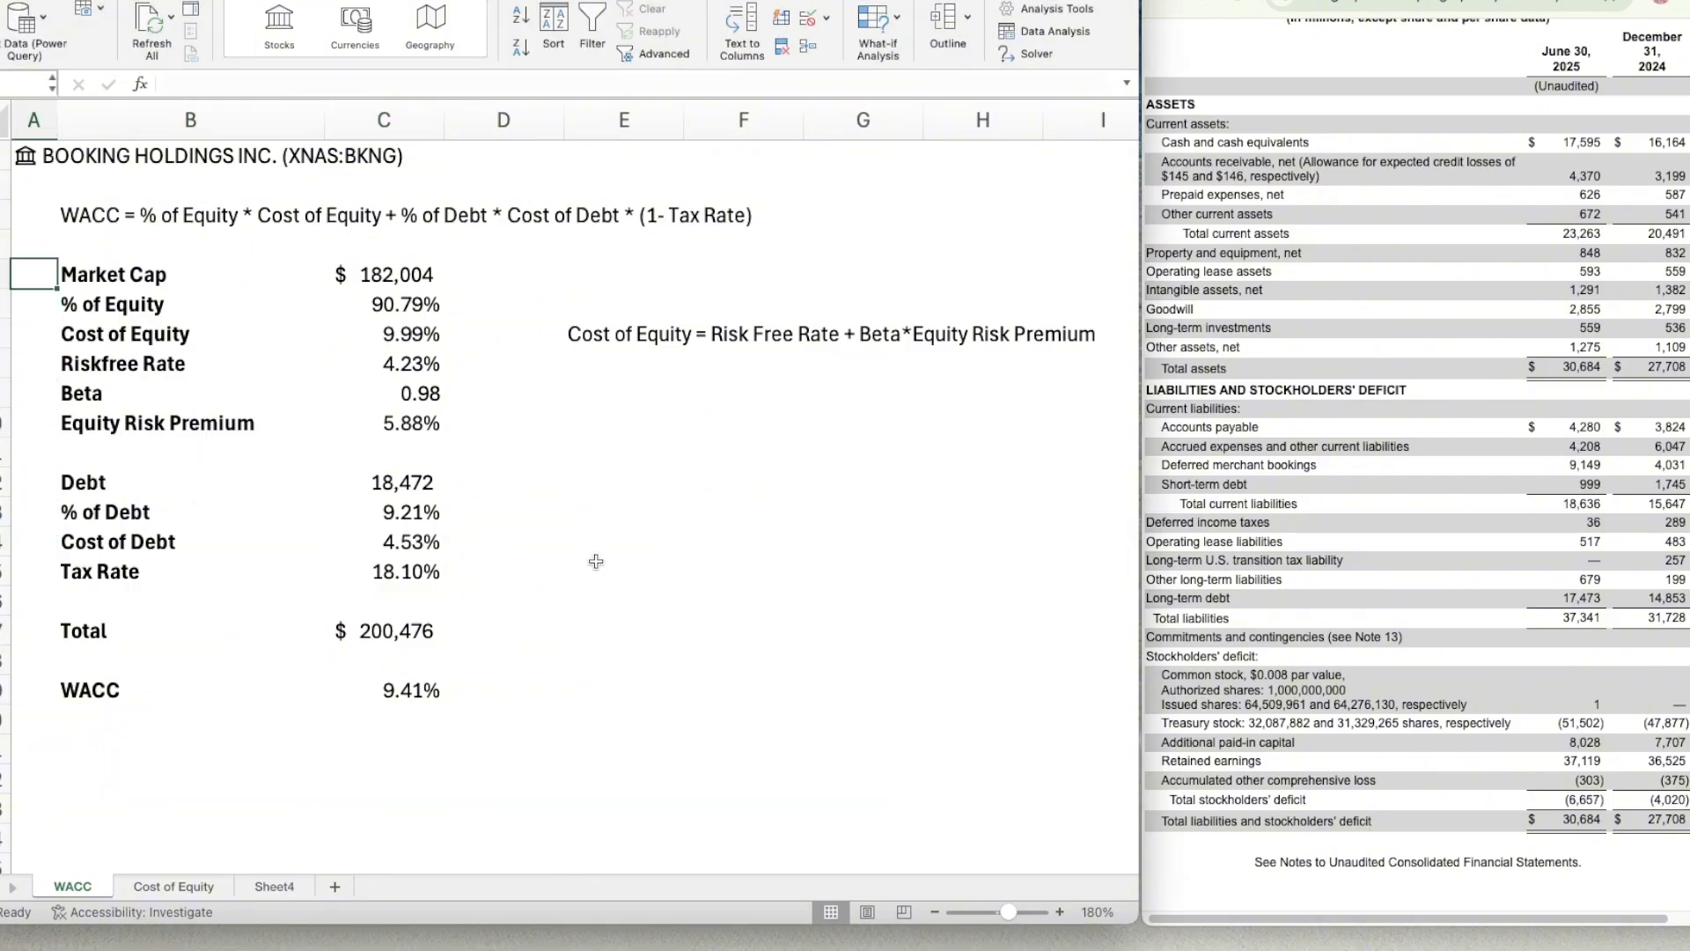
key(Right)
key(Right)
key(Down)
key(Down)
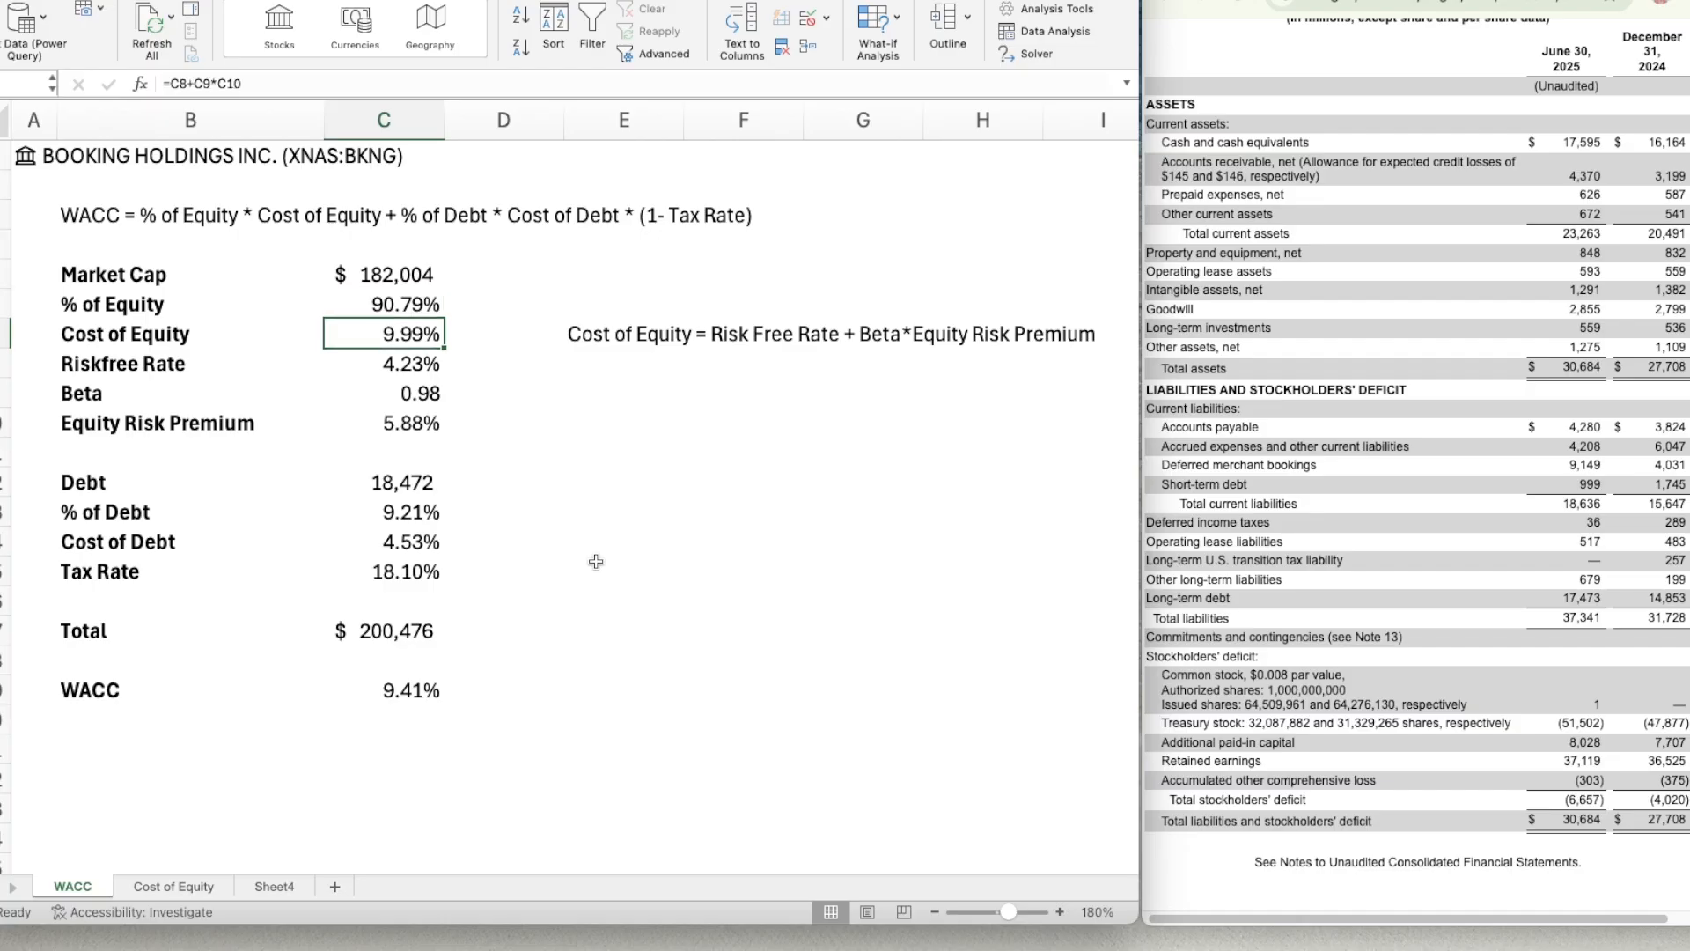
key(Down)
key(Down)
key(Down)
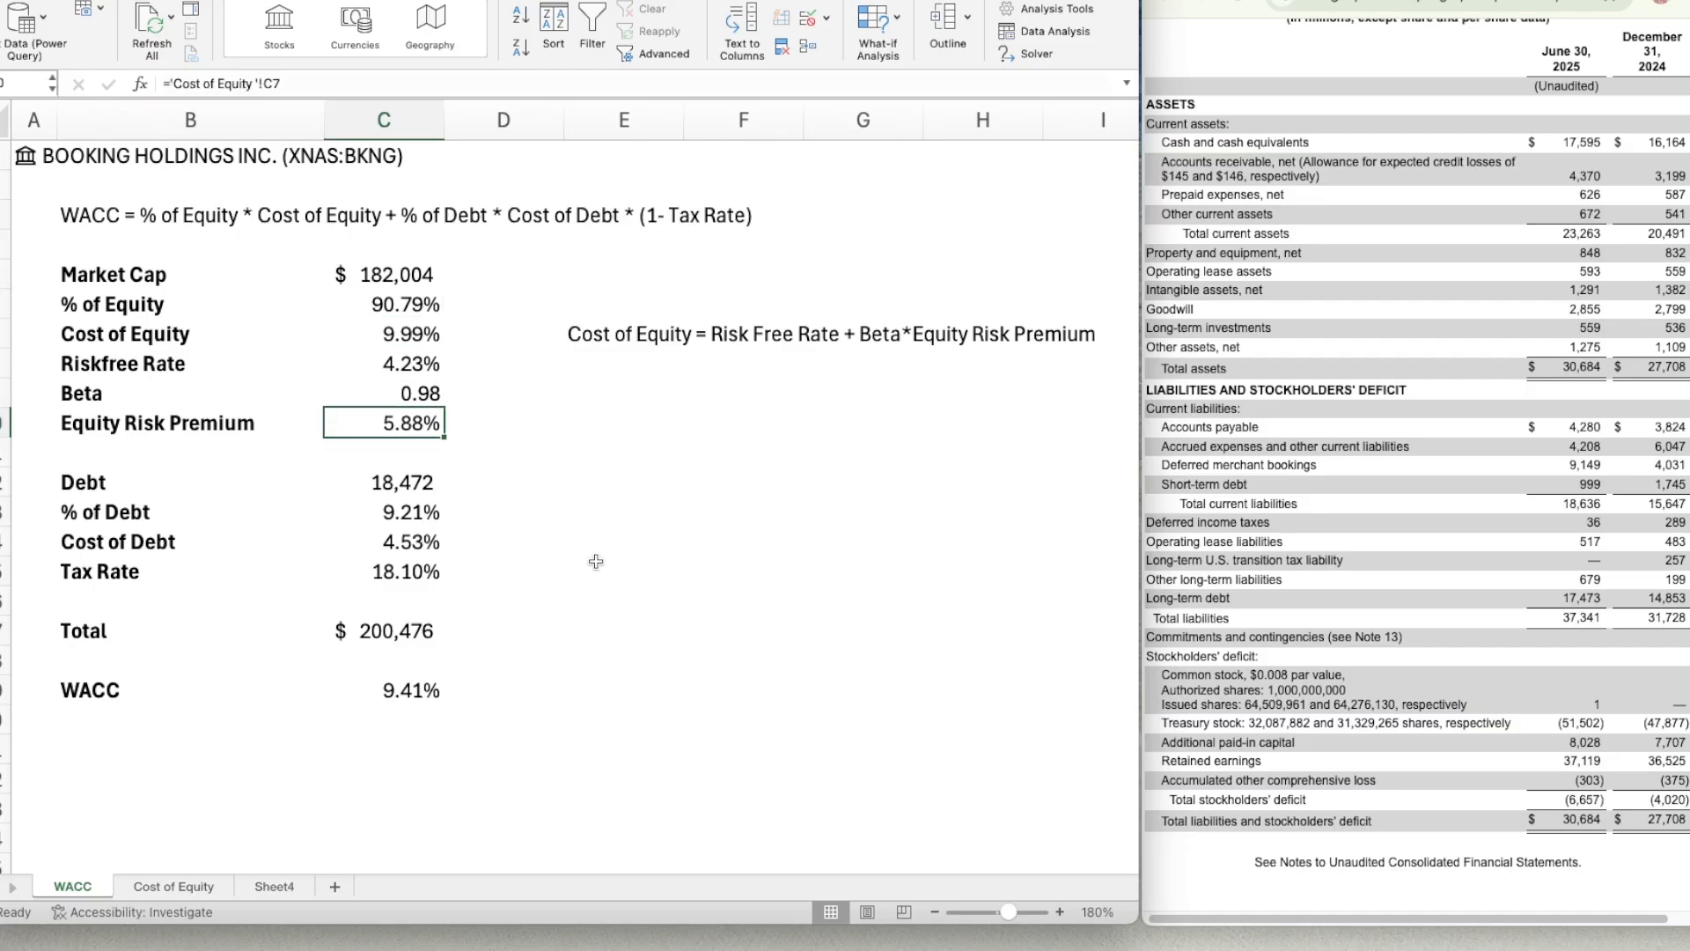
click(364, 682)
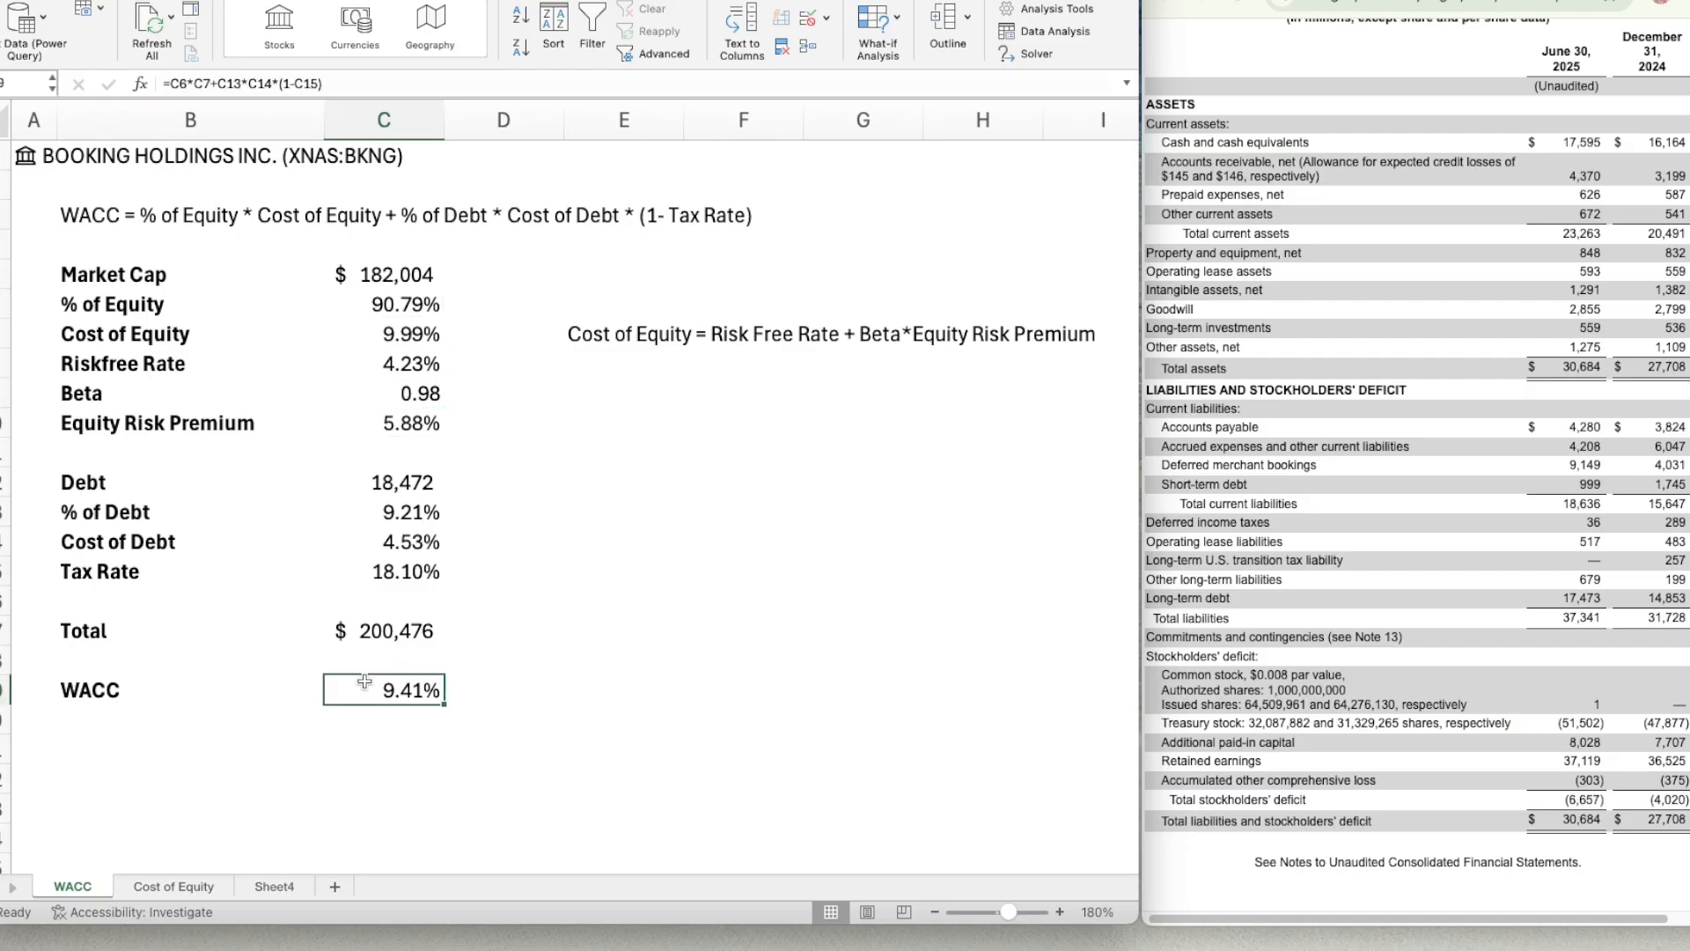
key(Down)
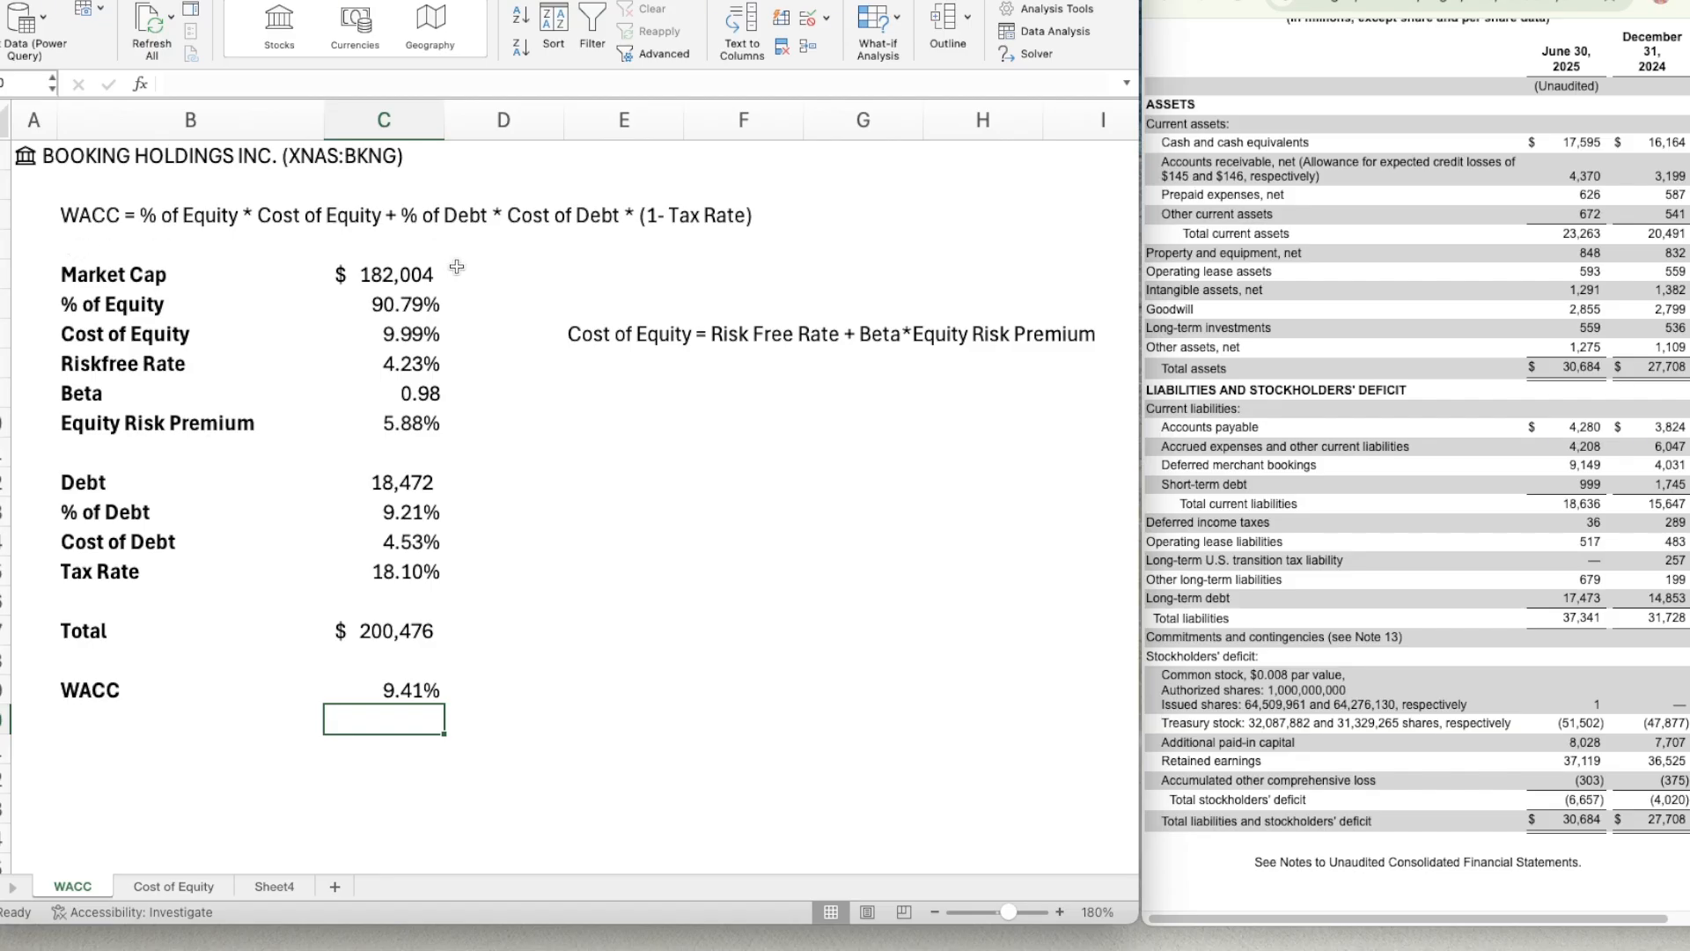
Examine the risk-free rate, beta and equity risk premium rows that feed the cost of equity on the WACC sheet.
click(474, 288)
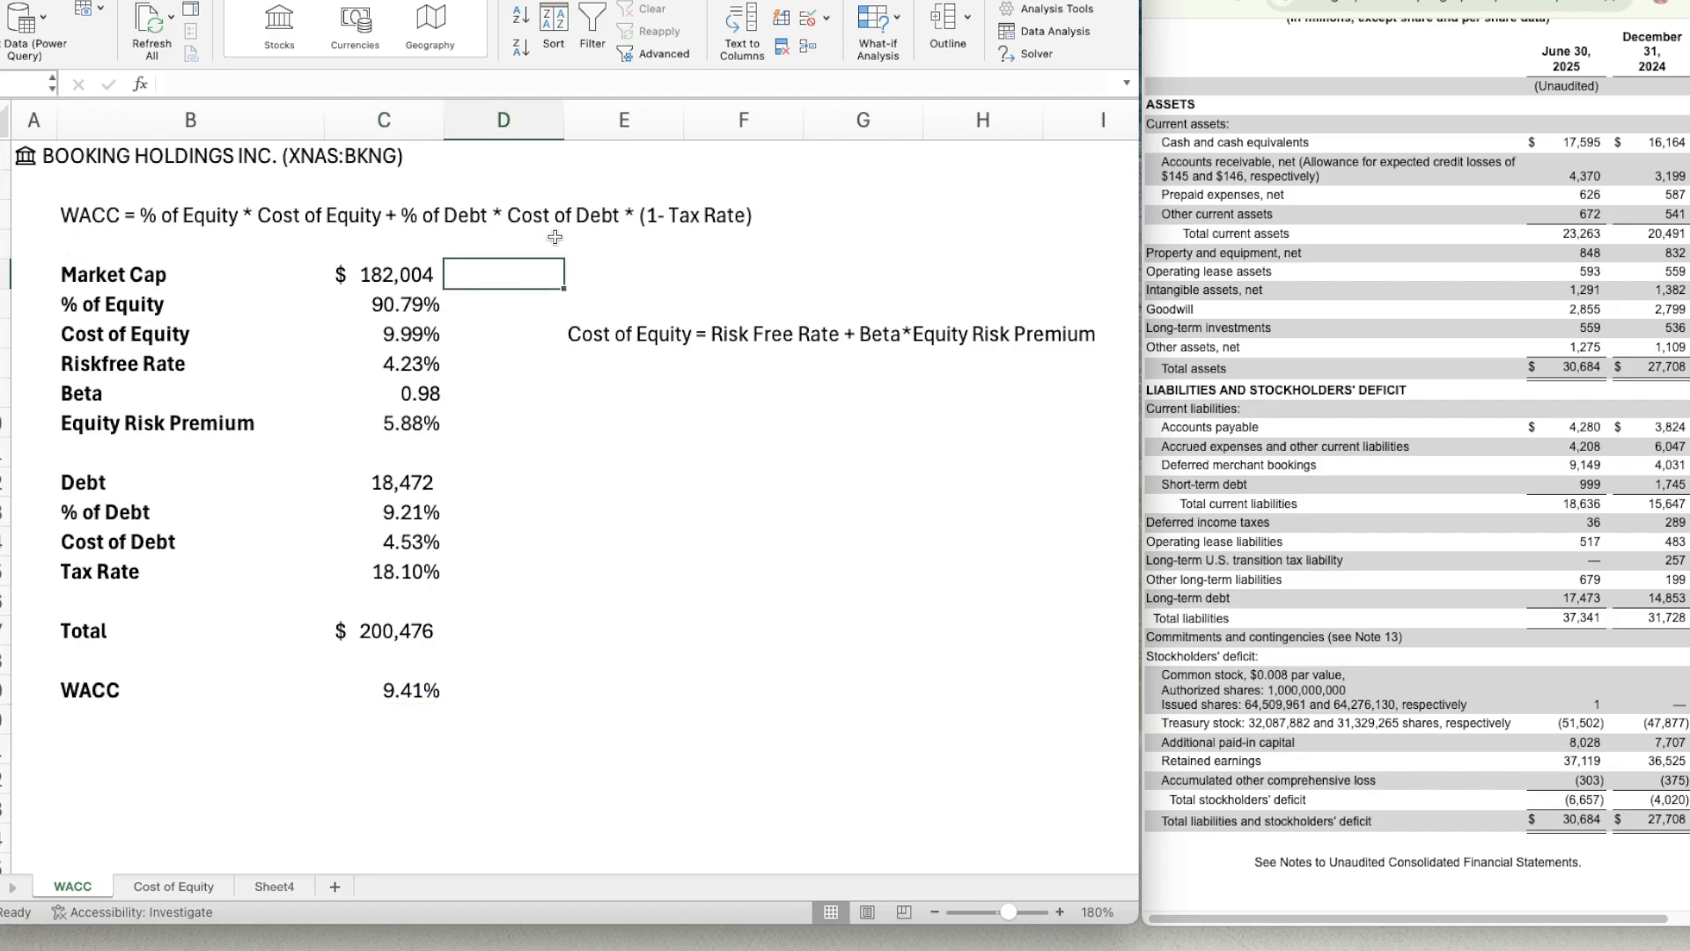
key(Left)
key(Left)
key(Down)
key(Down)
key(Down)
key(Down)
key(Down)
key(Down)
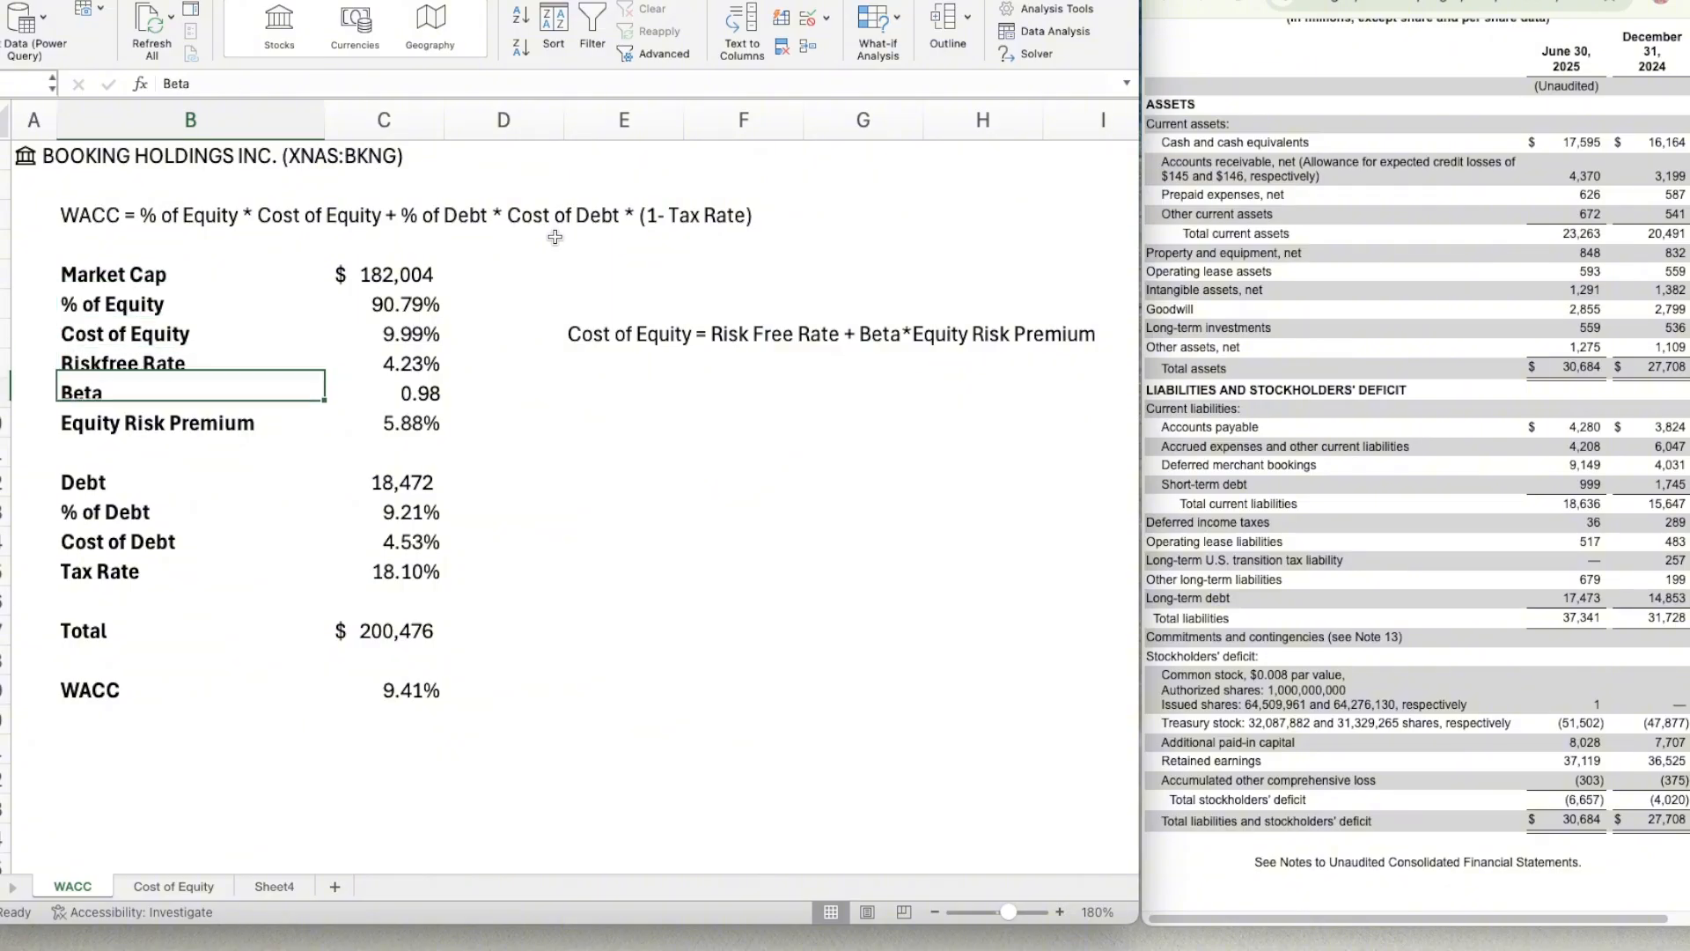
key(Right)
key(Right)
key(Left)
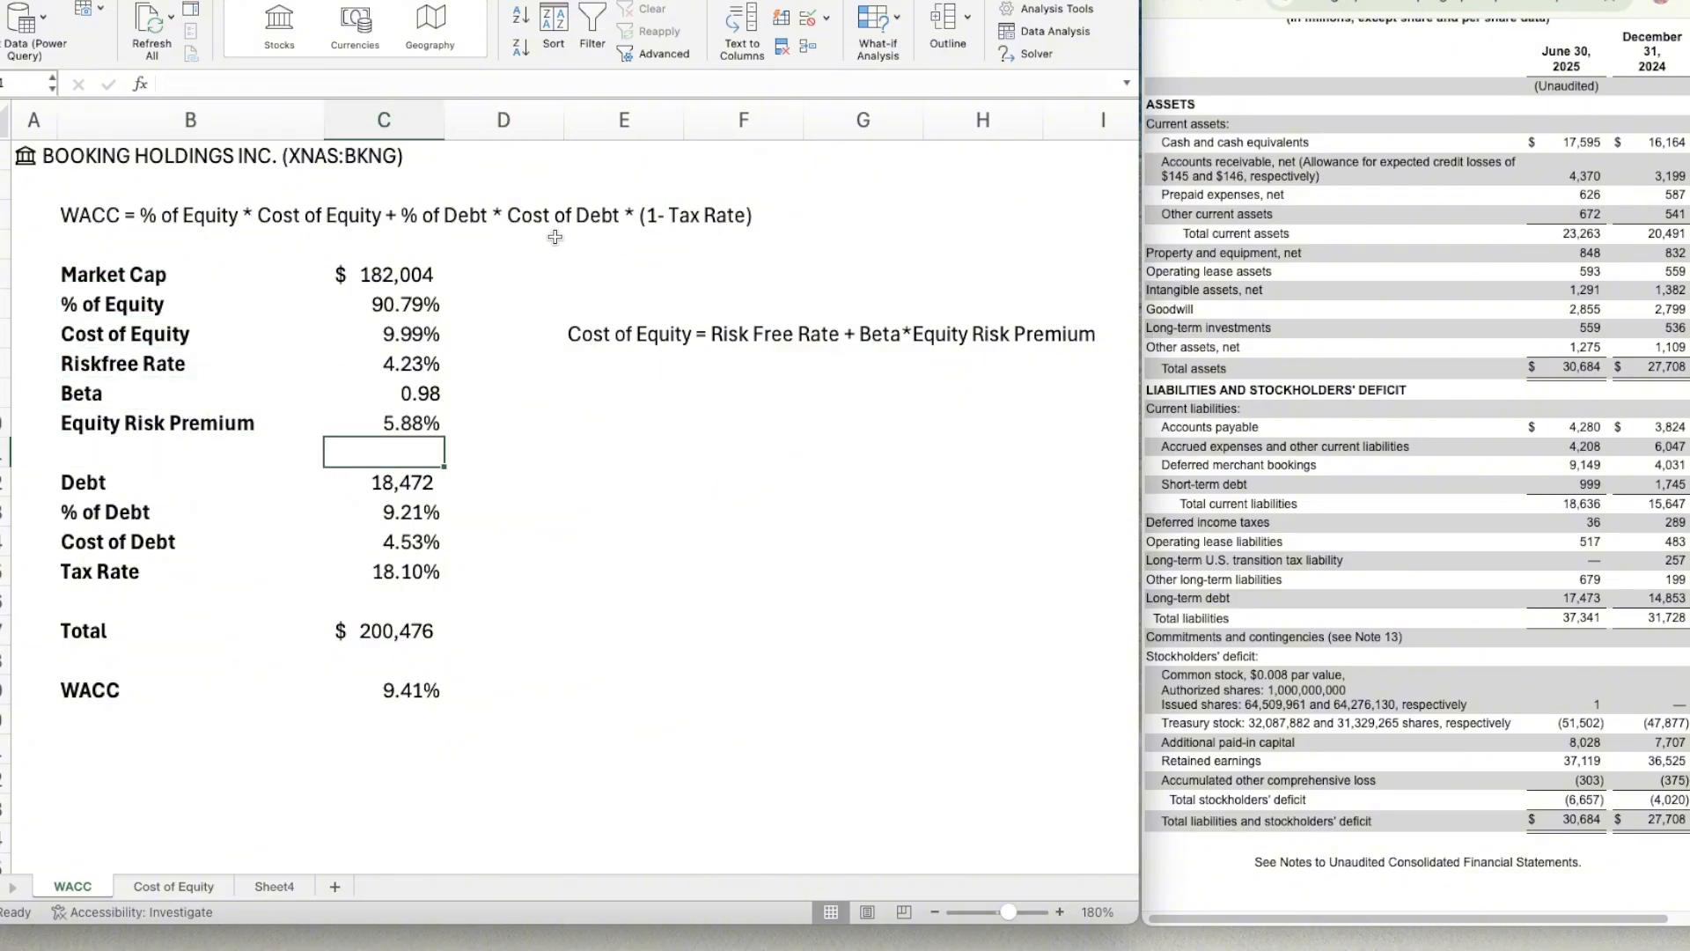
key(Right)
key(Up)
key(Up)
Go through the written Cost of Equity formula term by term: risk free rate, beta and equity risk premium.
key(Right)
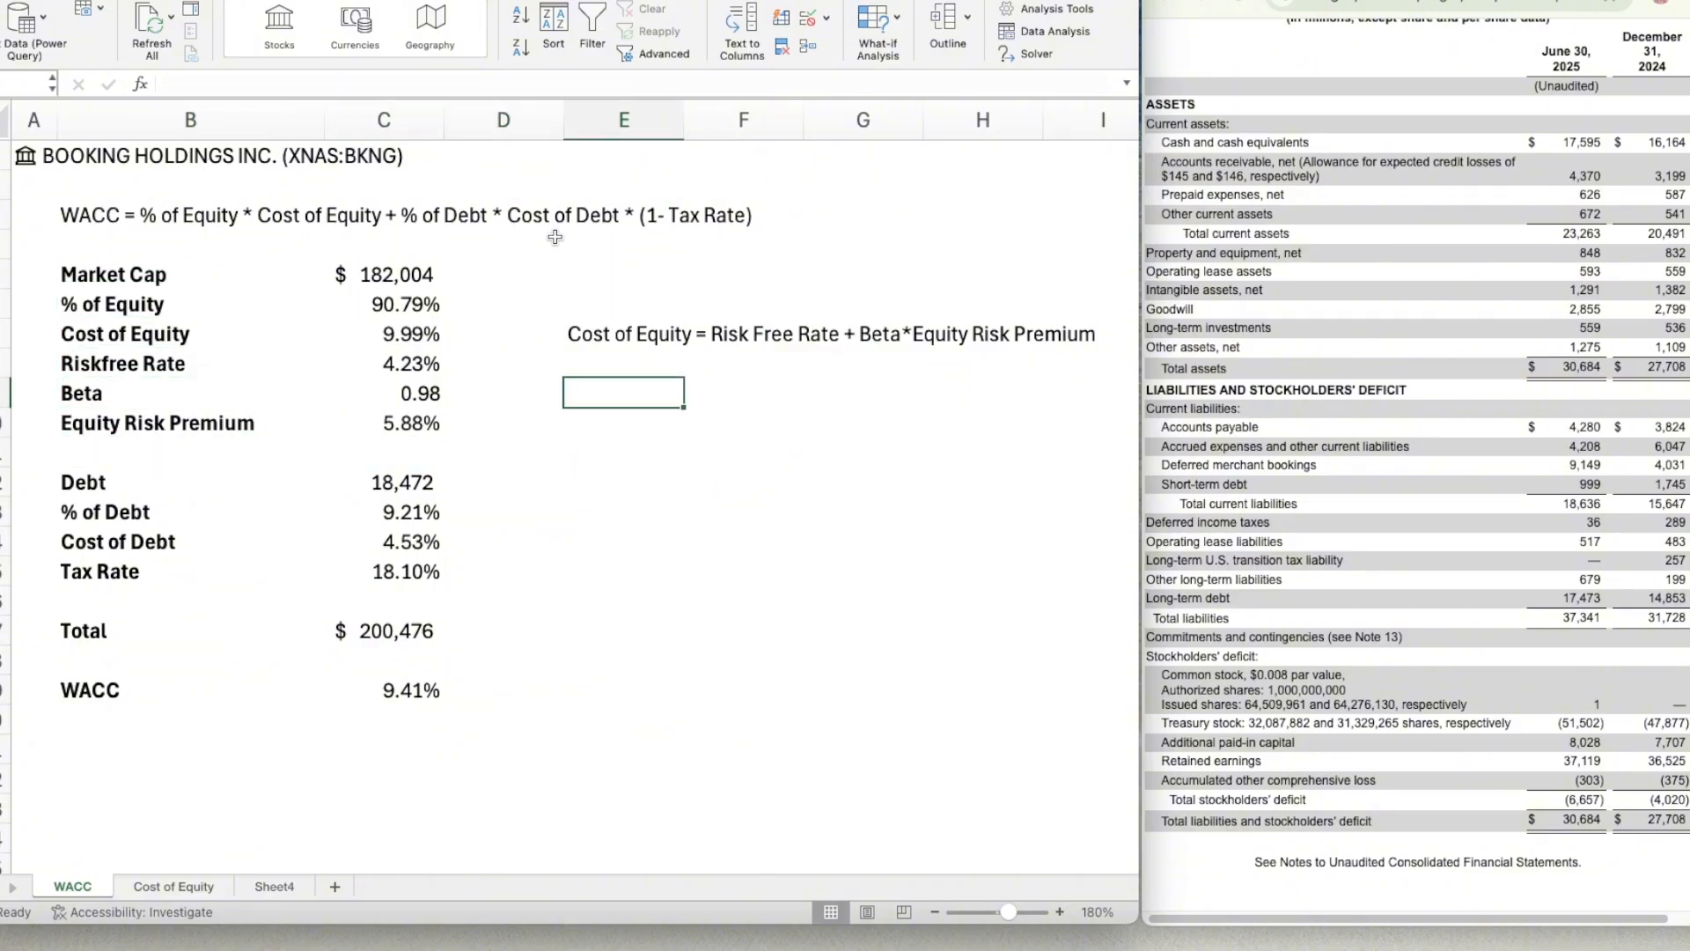
key(Right)
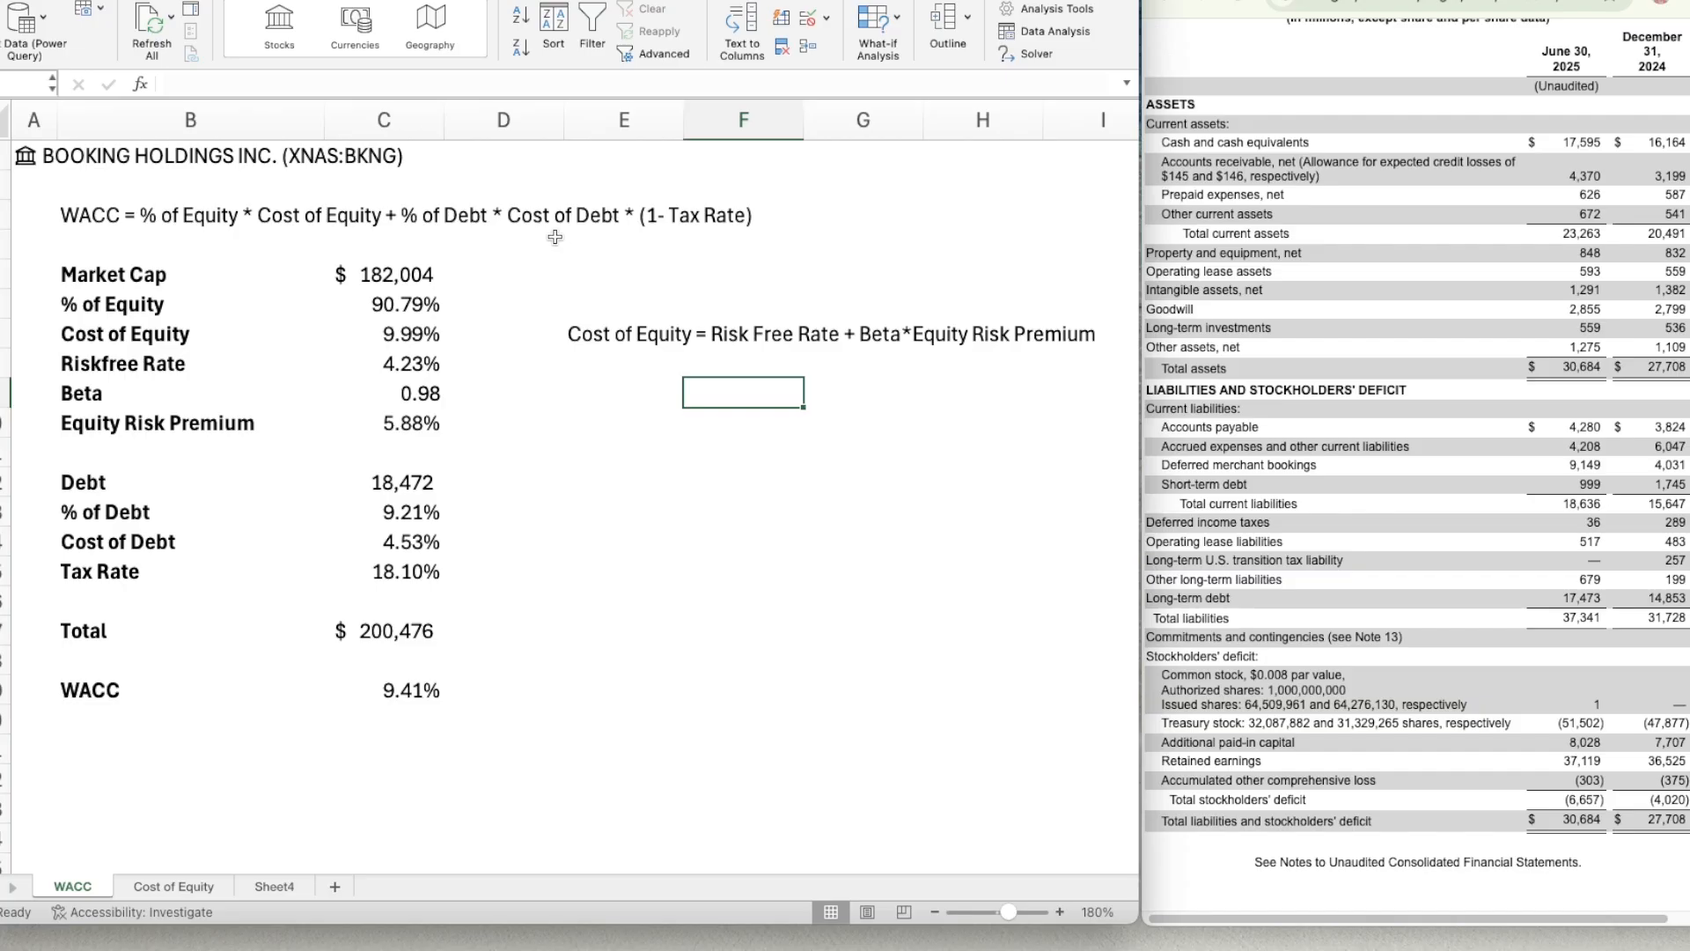
key(Down)
key(Left)
key(Up)
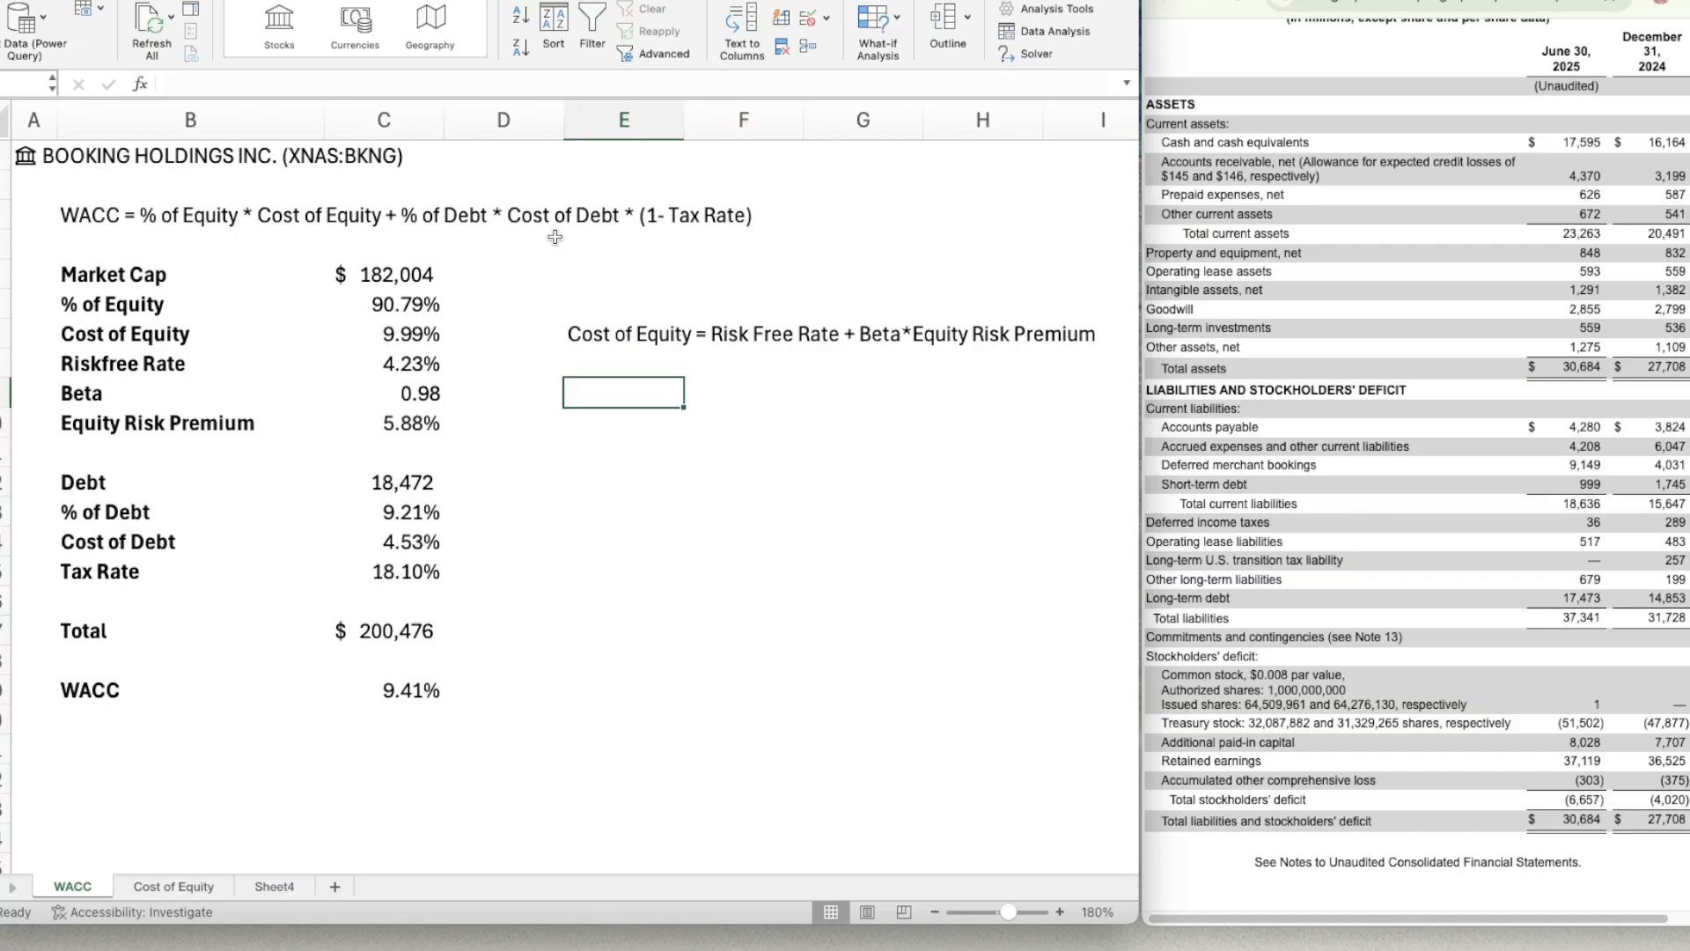
key(Right)
key(Up)
key(Left)
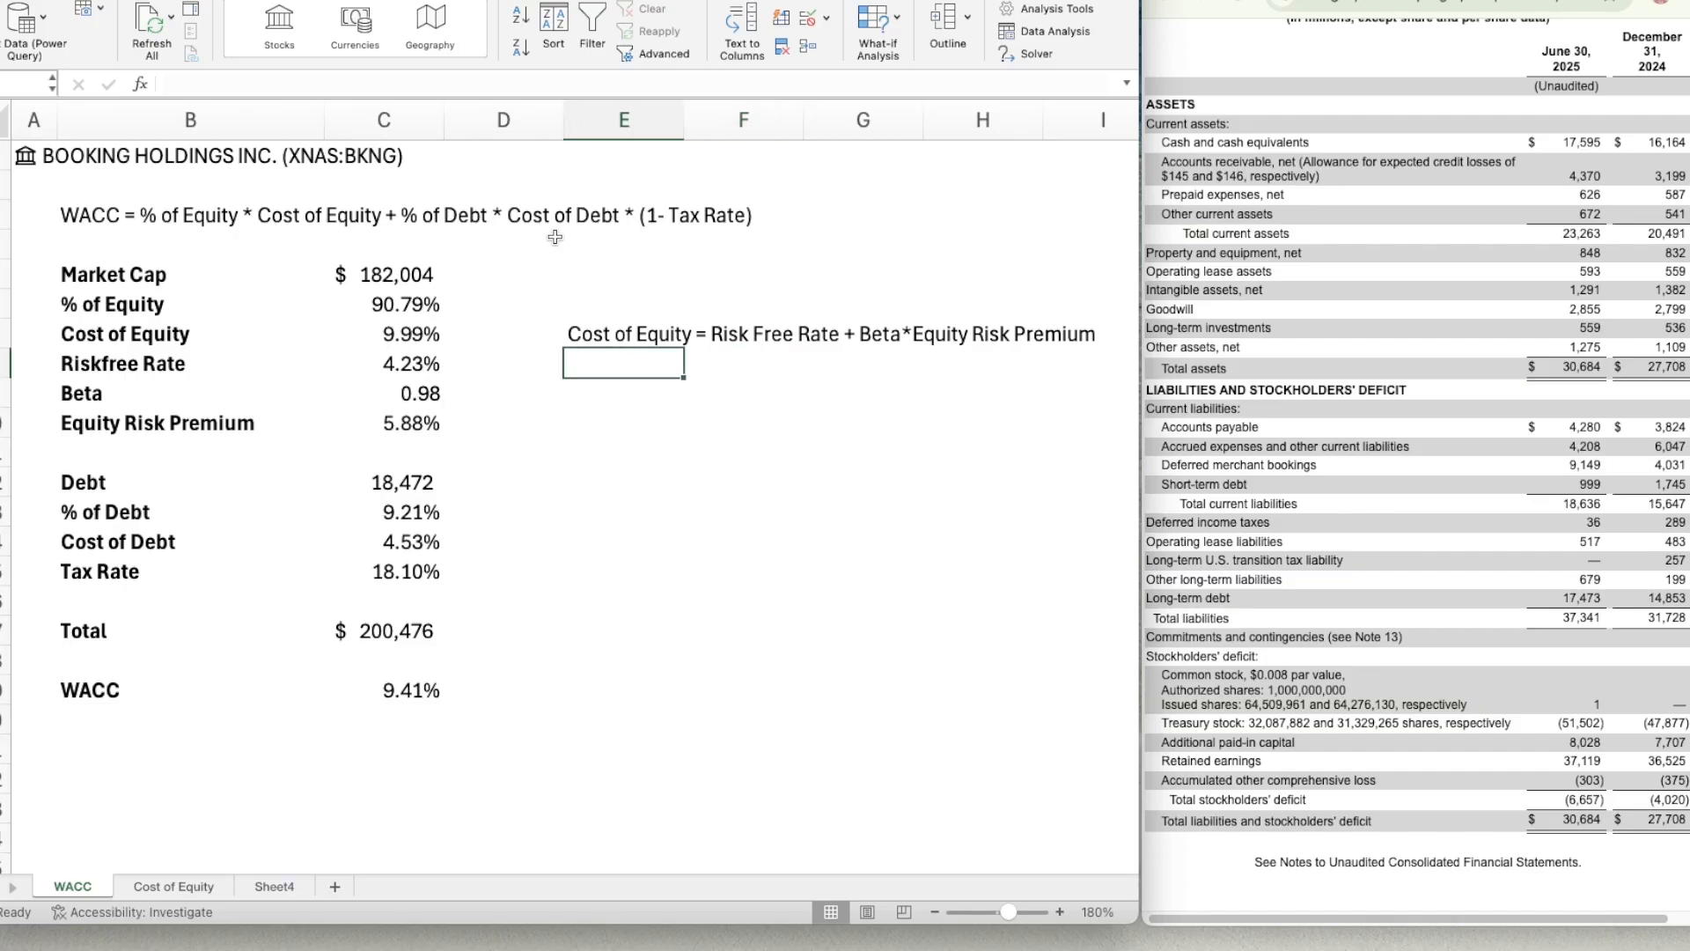
key(Right)
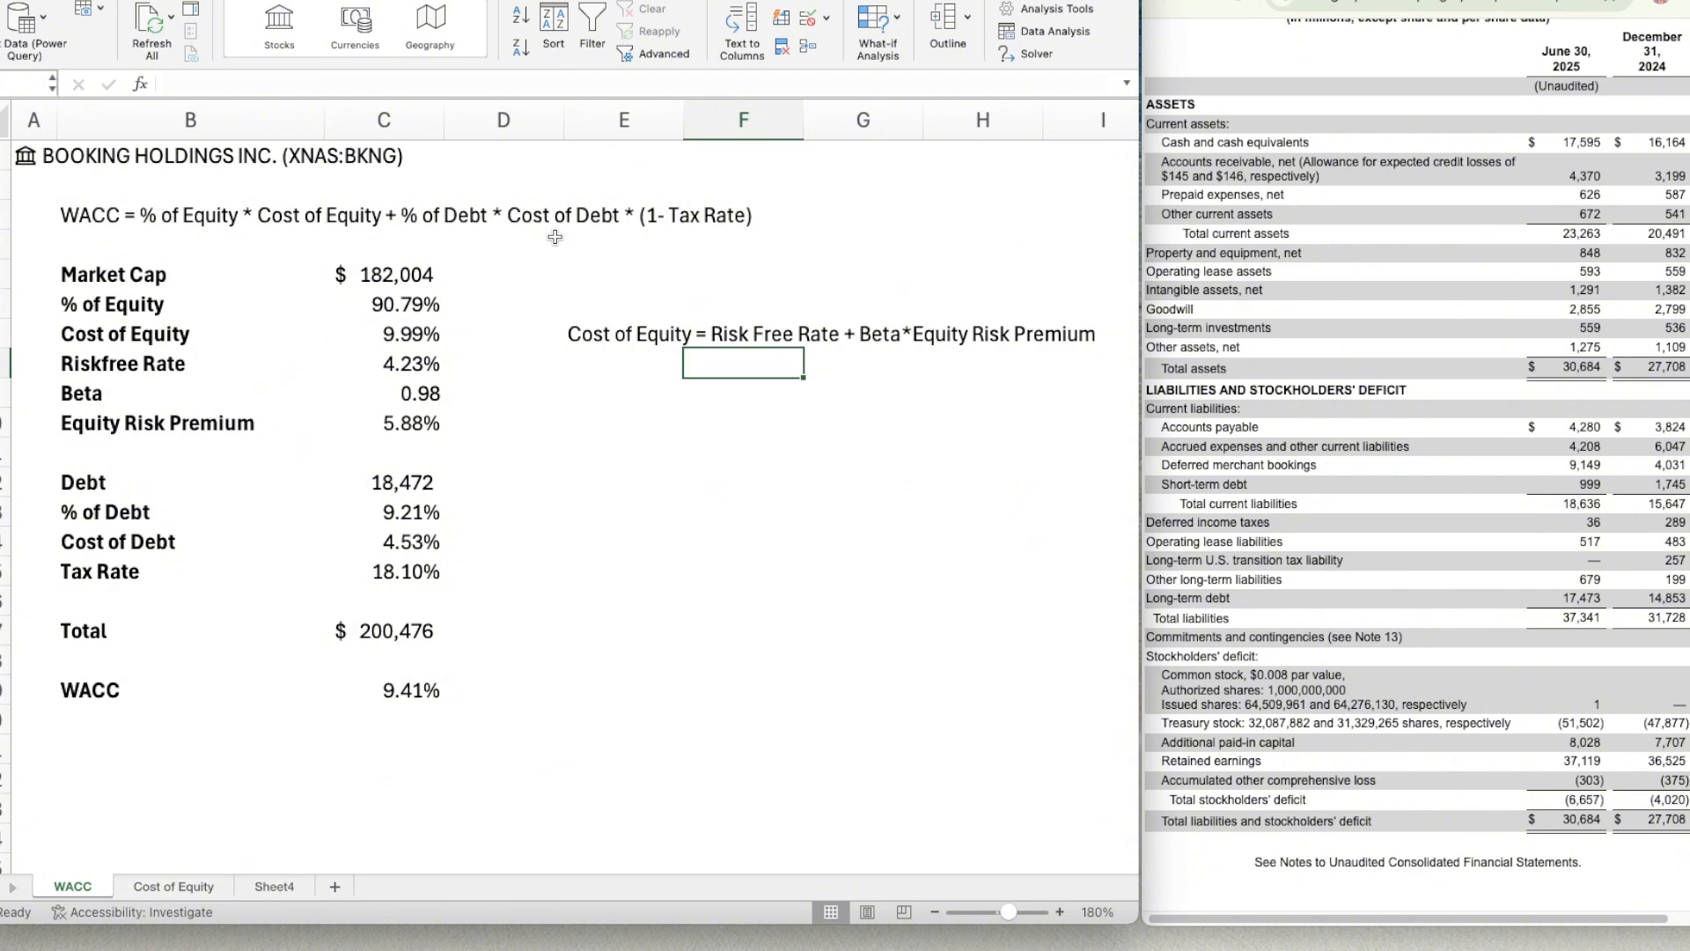
key(Right)
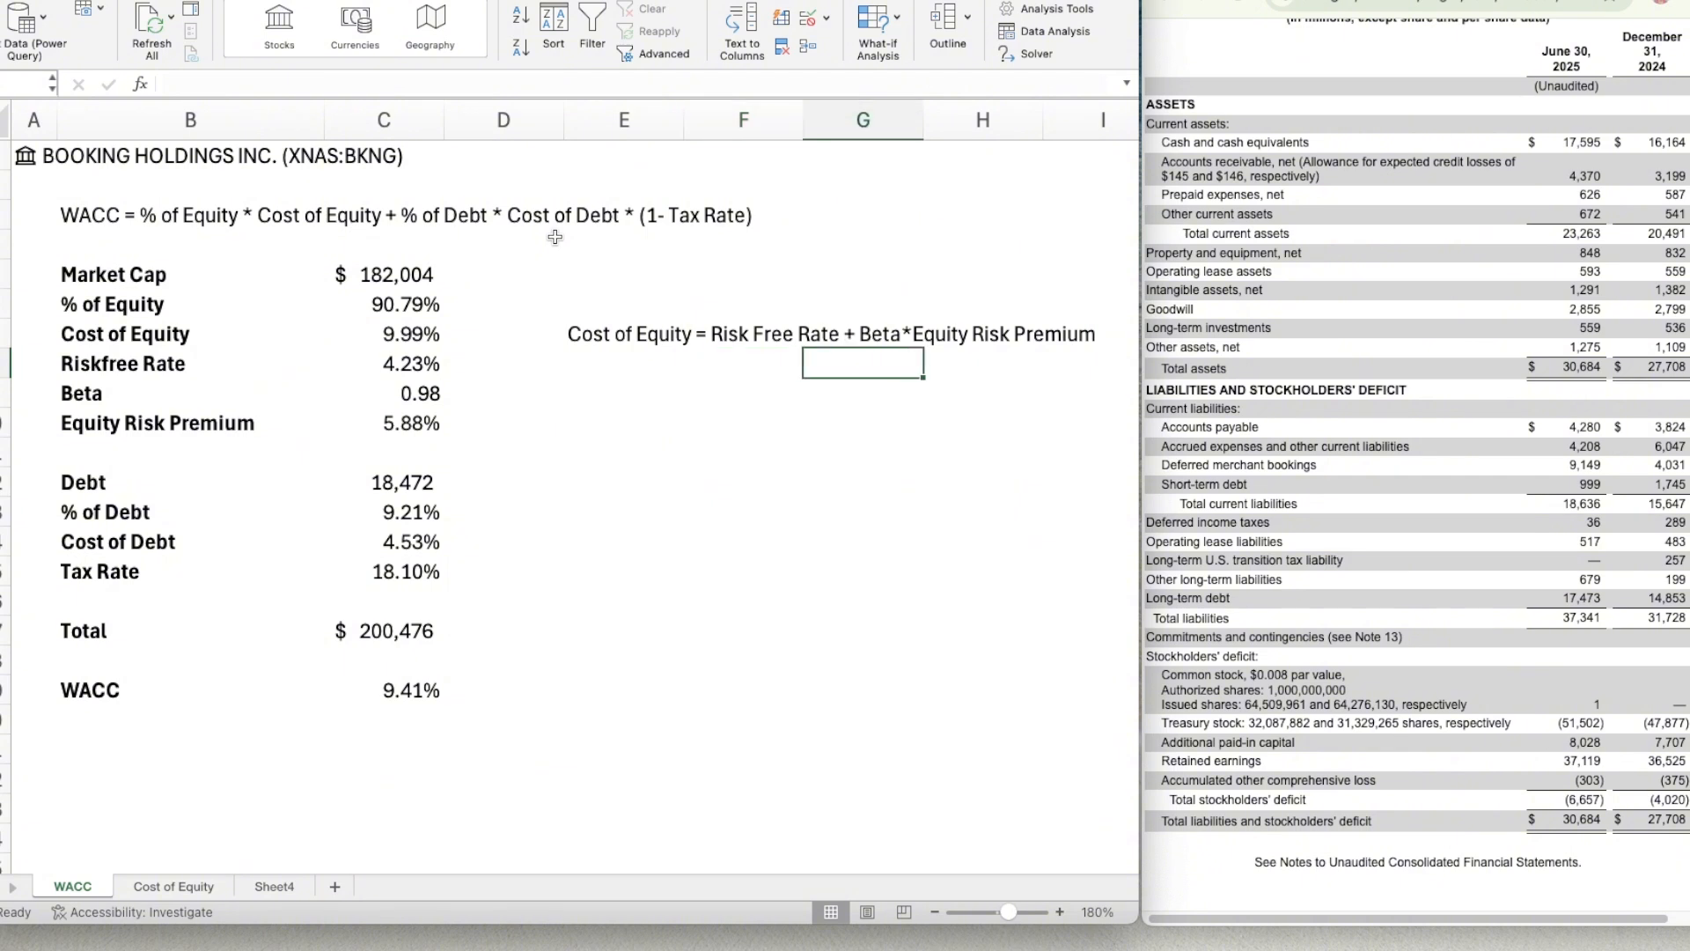
key(Right)
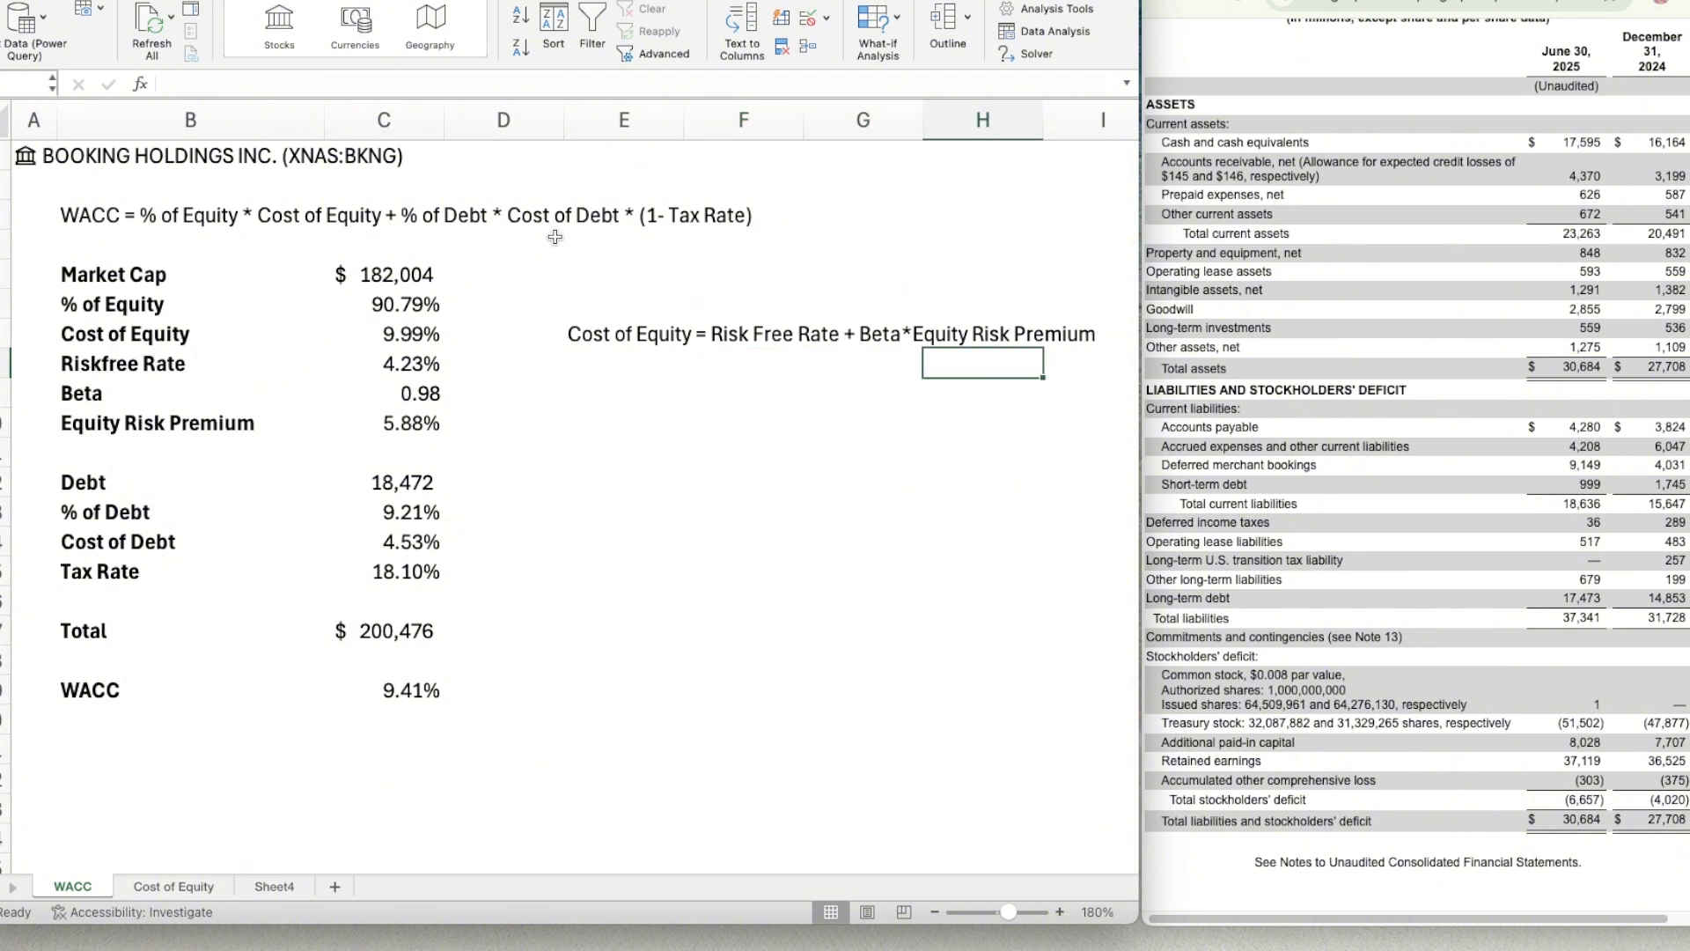
click(772, 364)
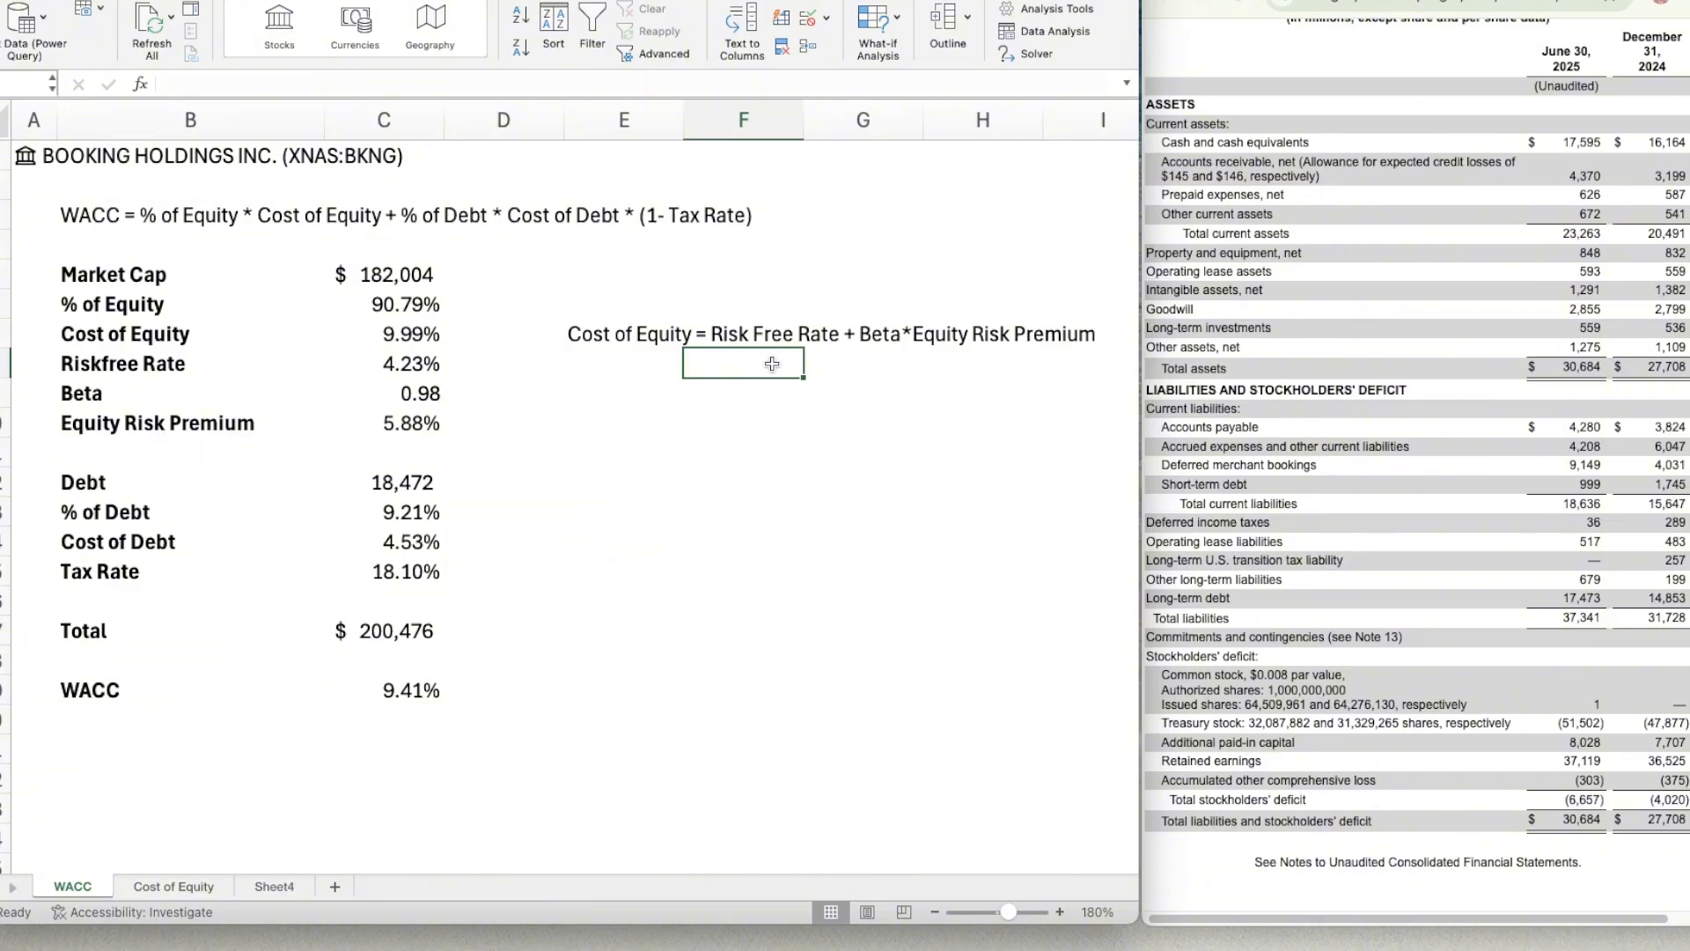
key(Right)
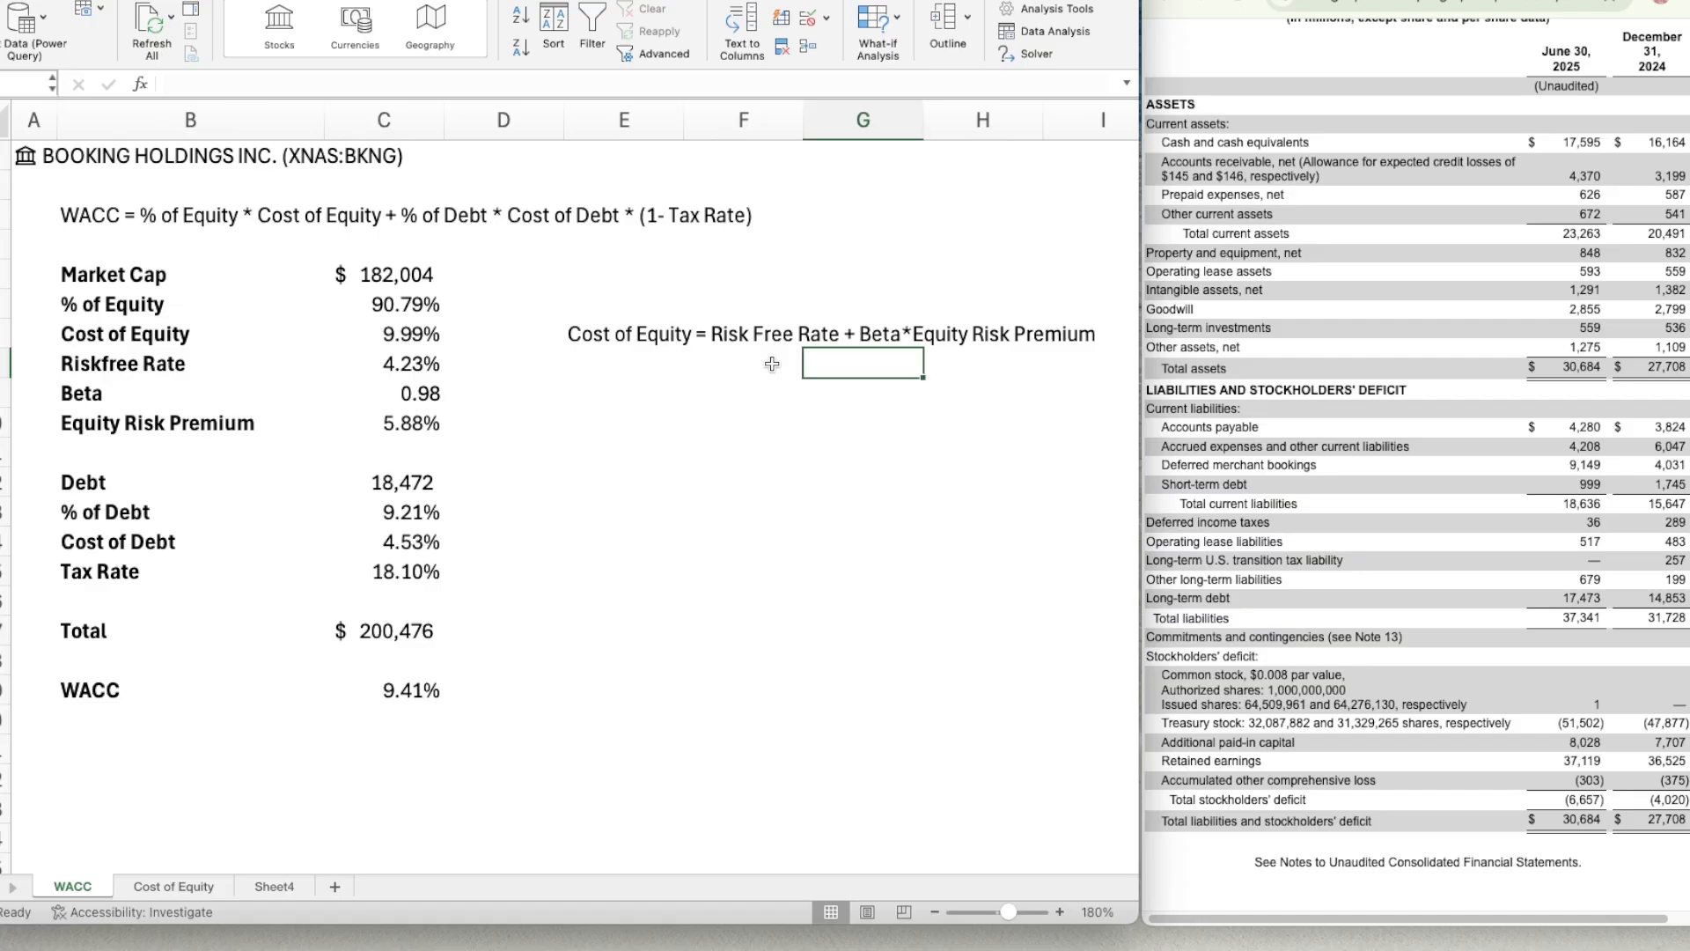
key(Left)
key(Right)
key(Right)
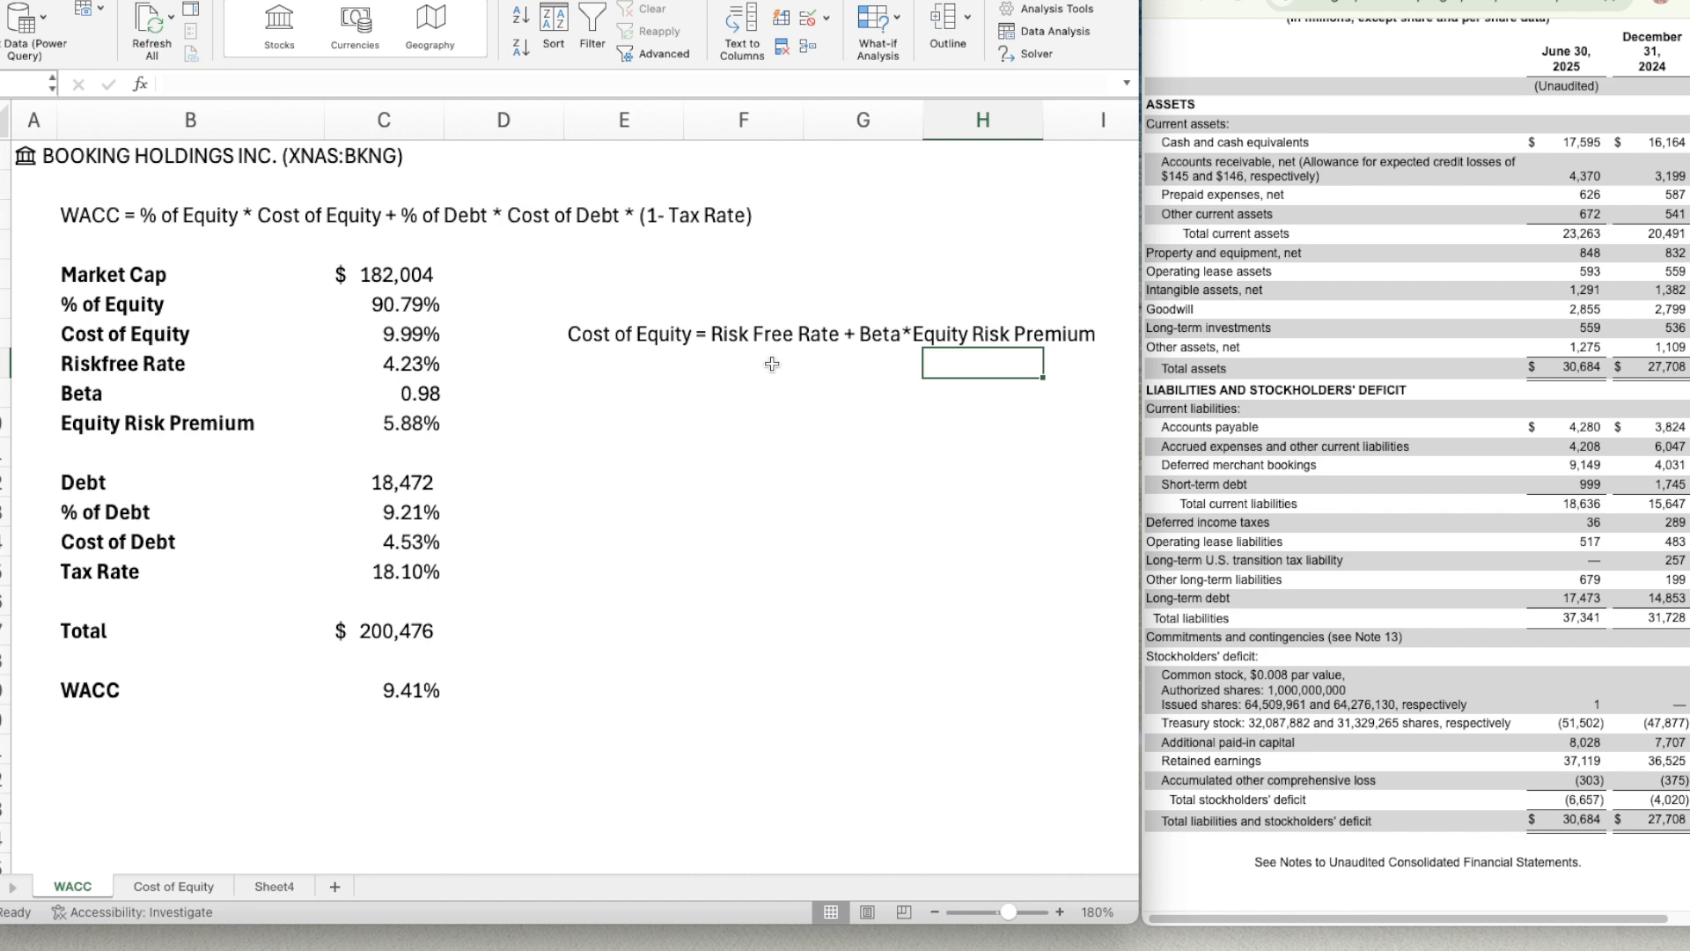
key(Left)
key(Right)
key(Left)
key(Left)
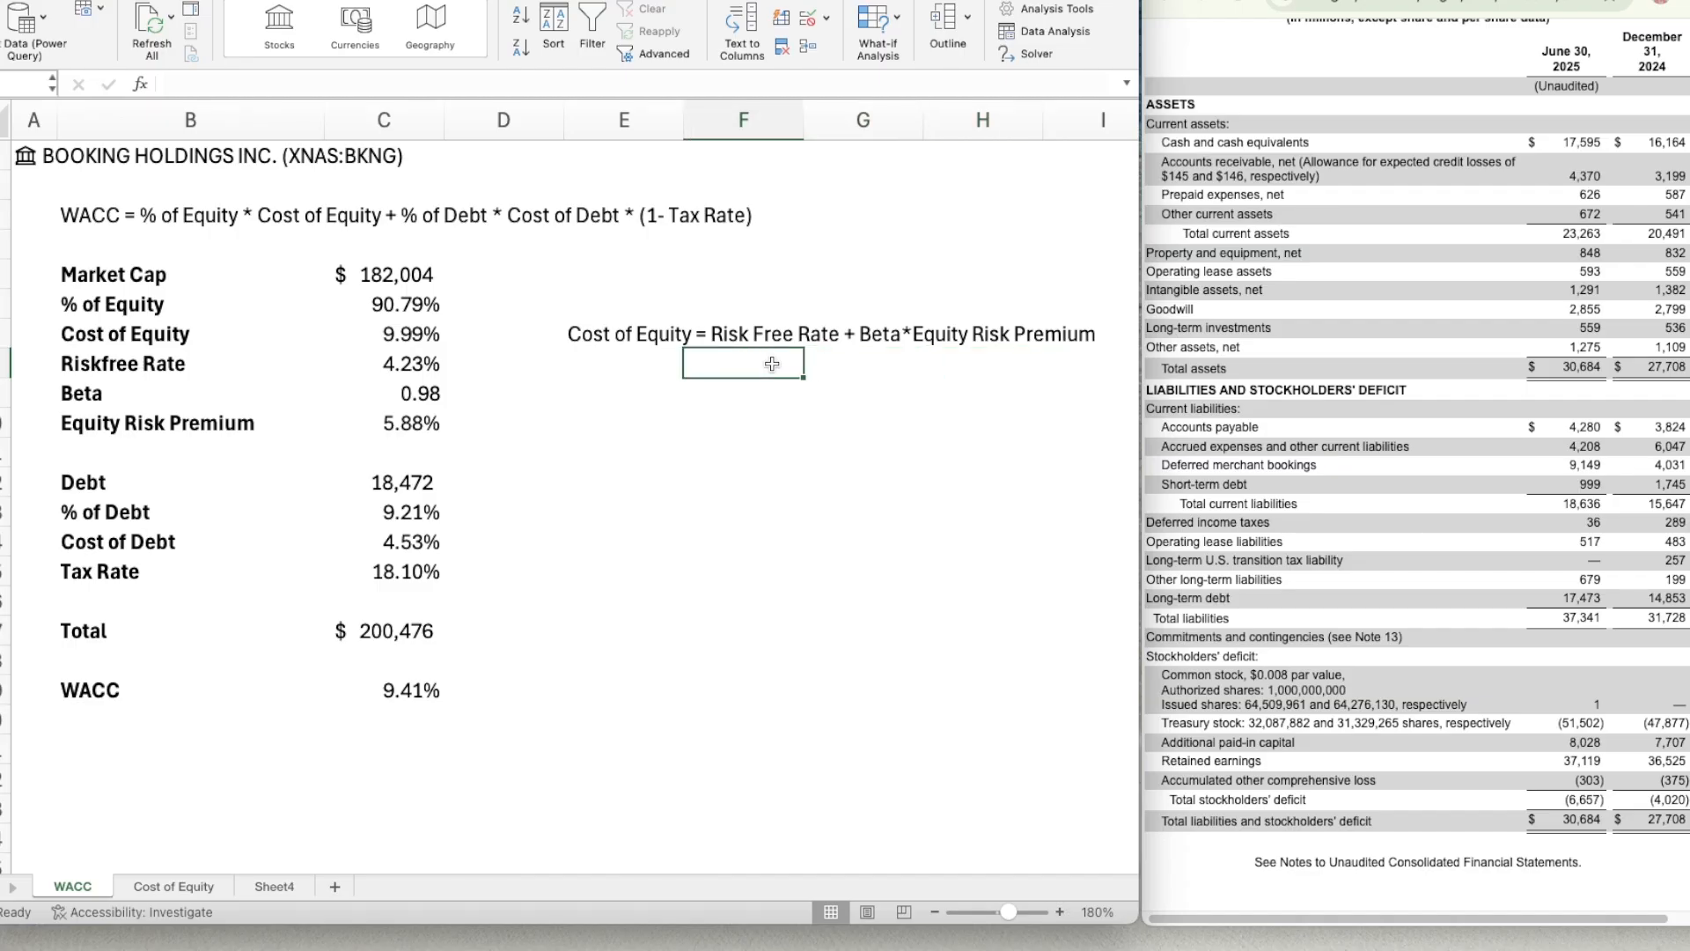
key(Left)
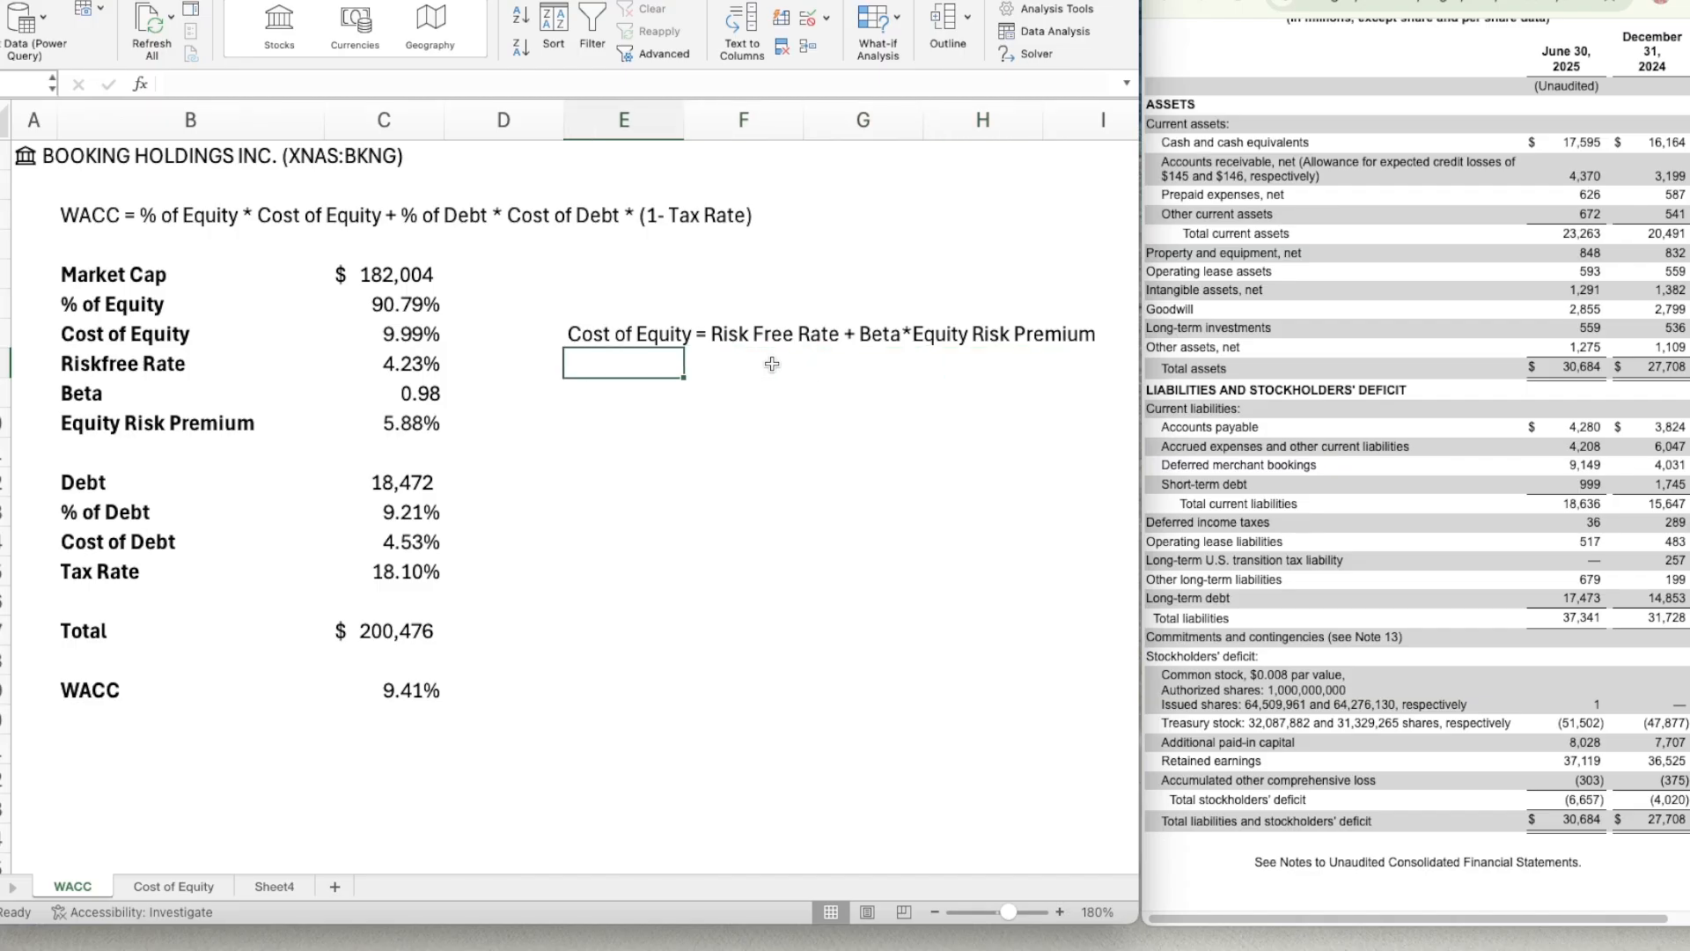
key(Left)
key(Right)
key(Left)
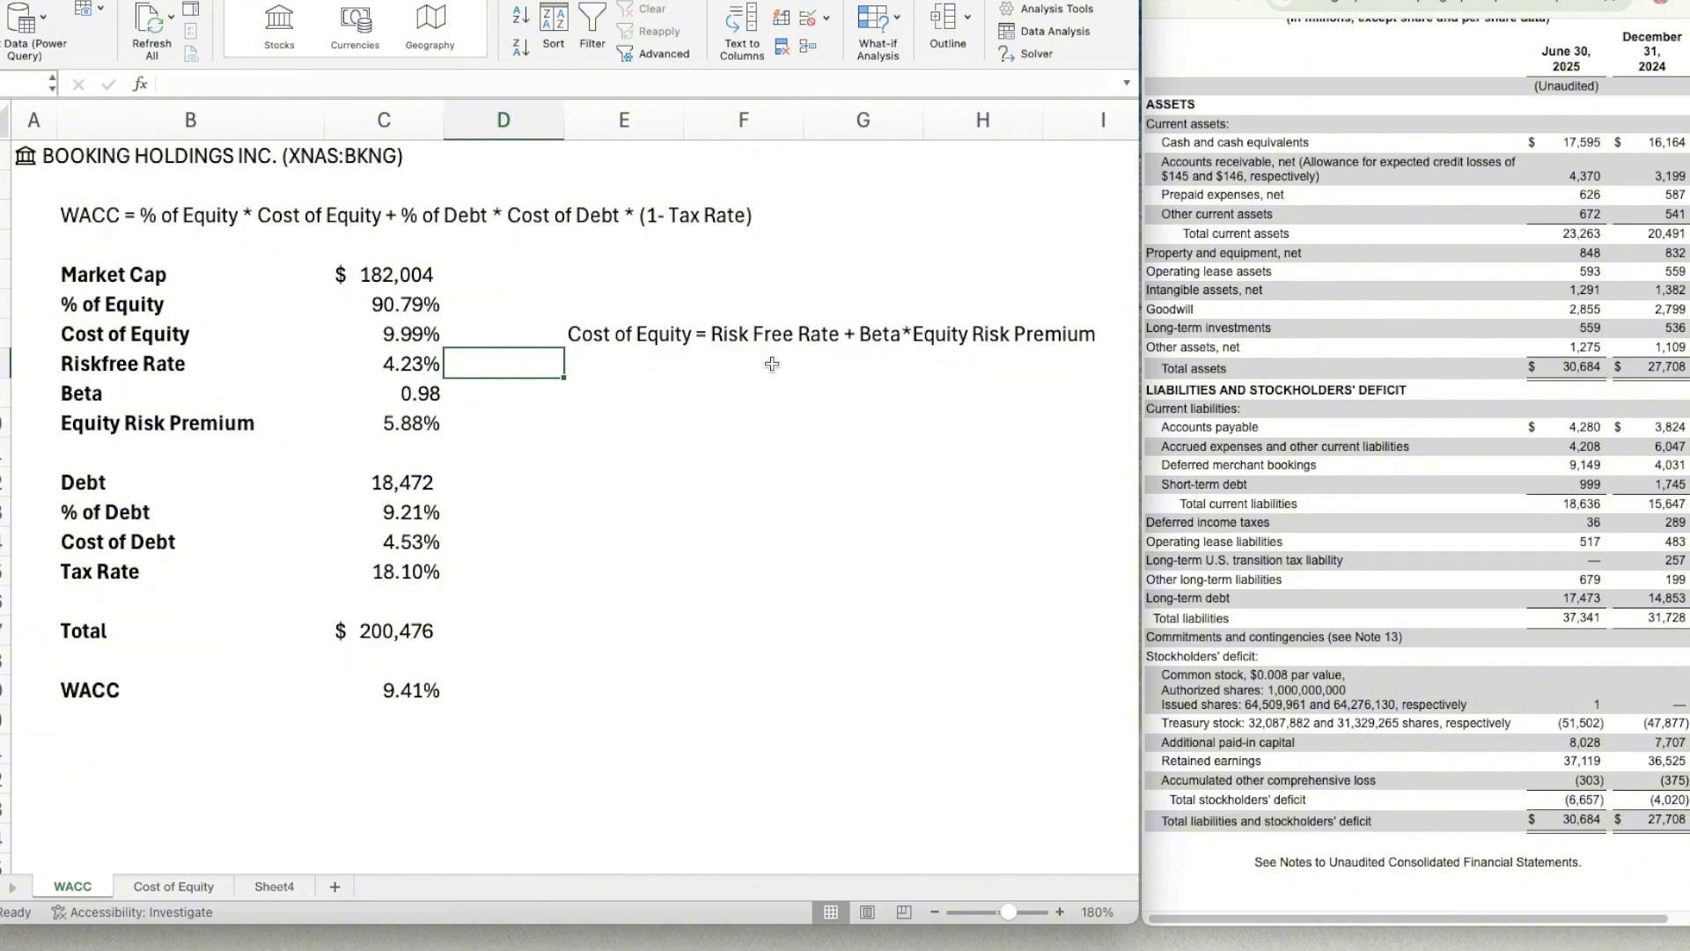
click(775, 544)
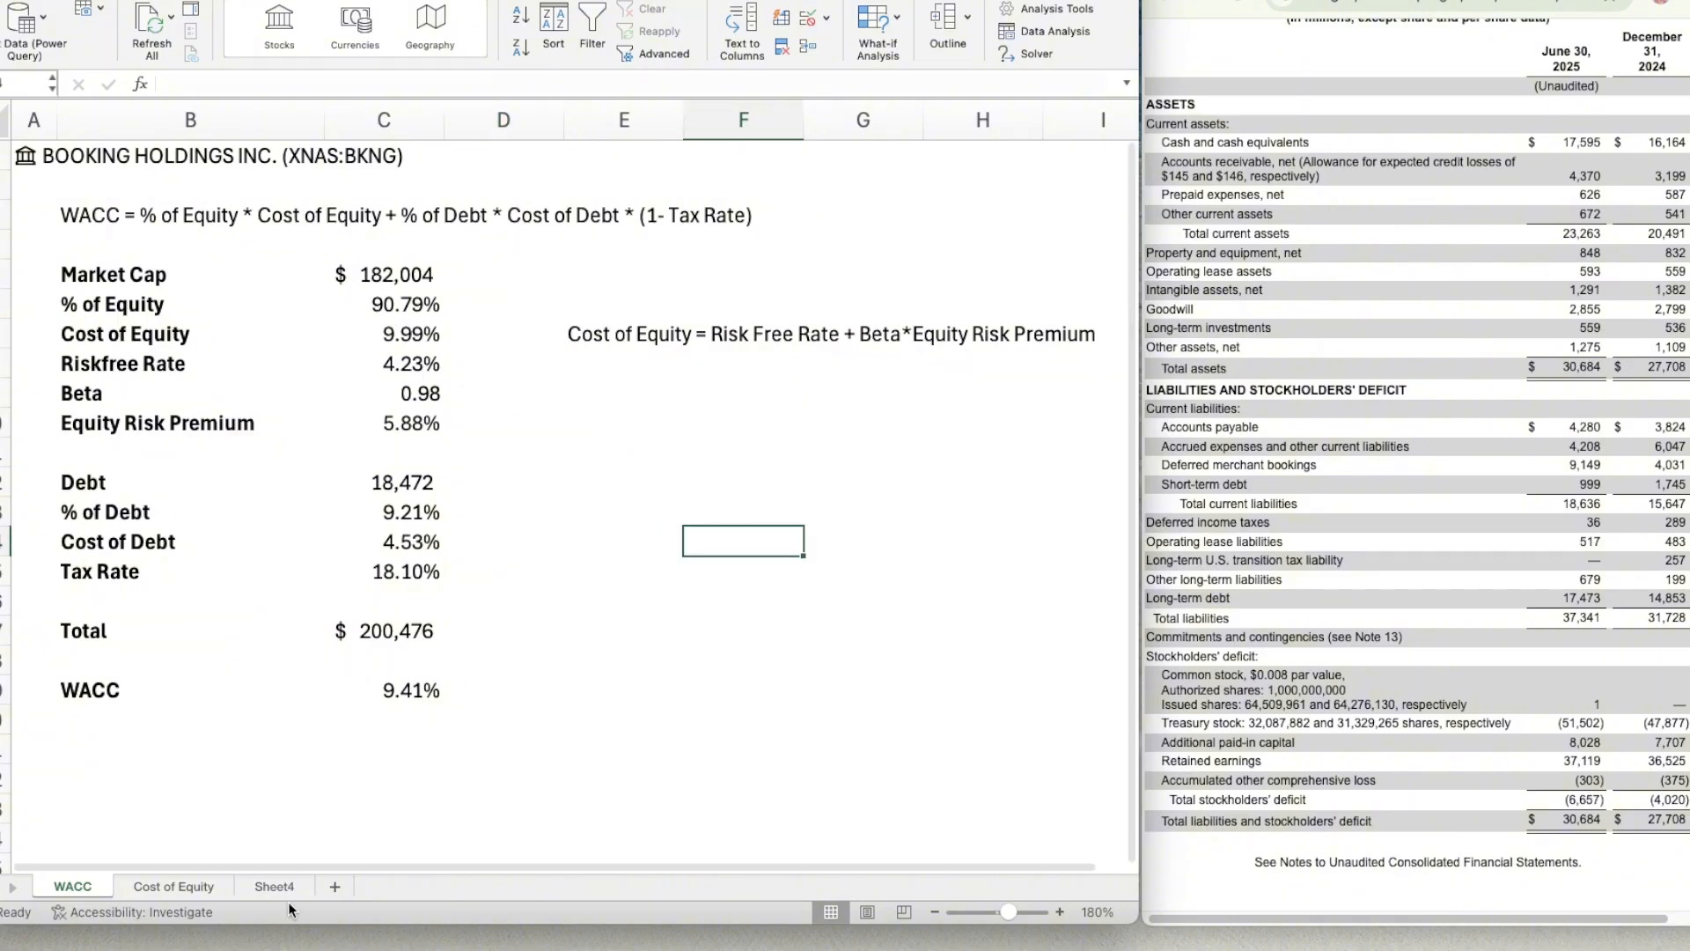
Review the risk free rate, bottom up beta and equity risk premium sections on the Cost of Equity sheet.
click(152, 880)
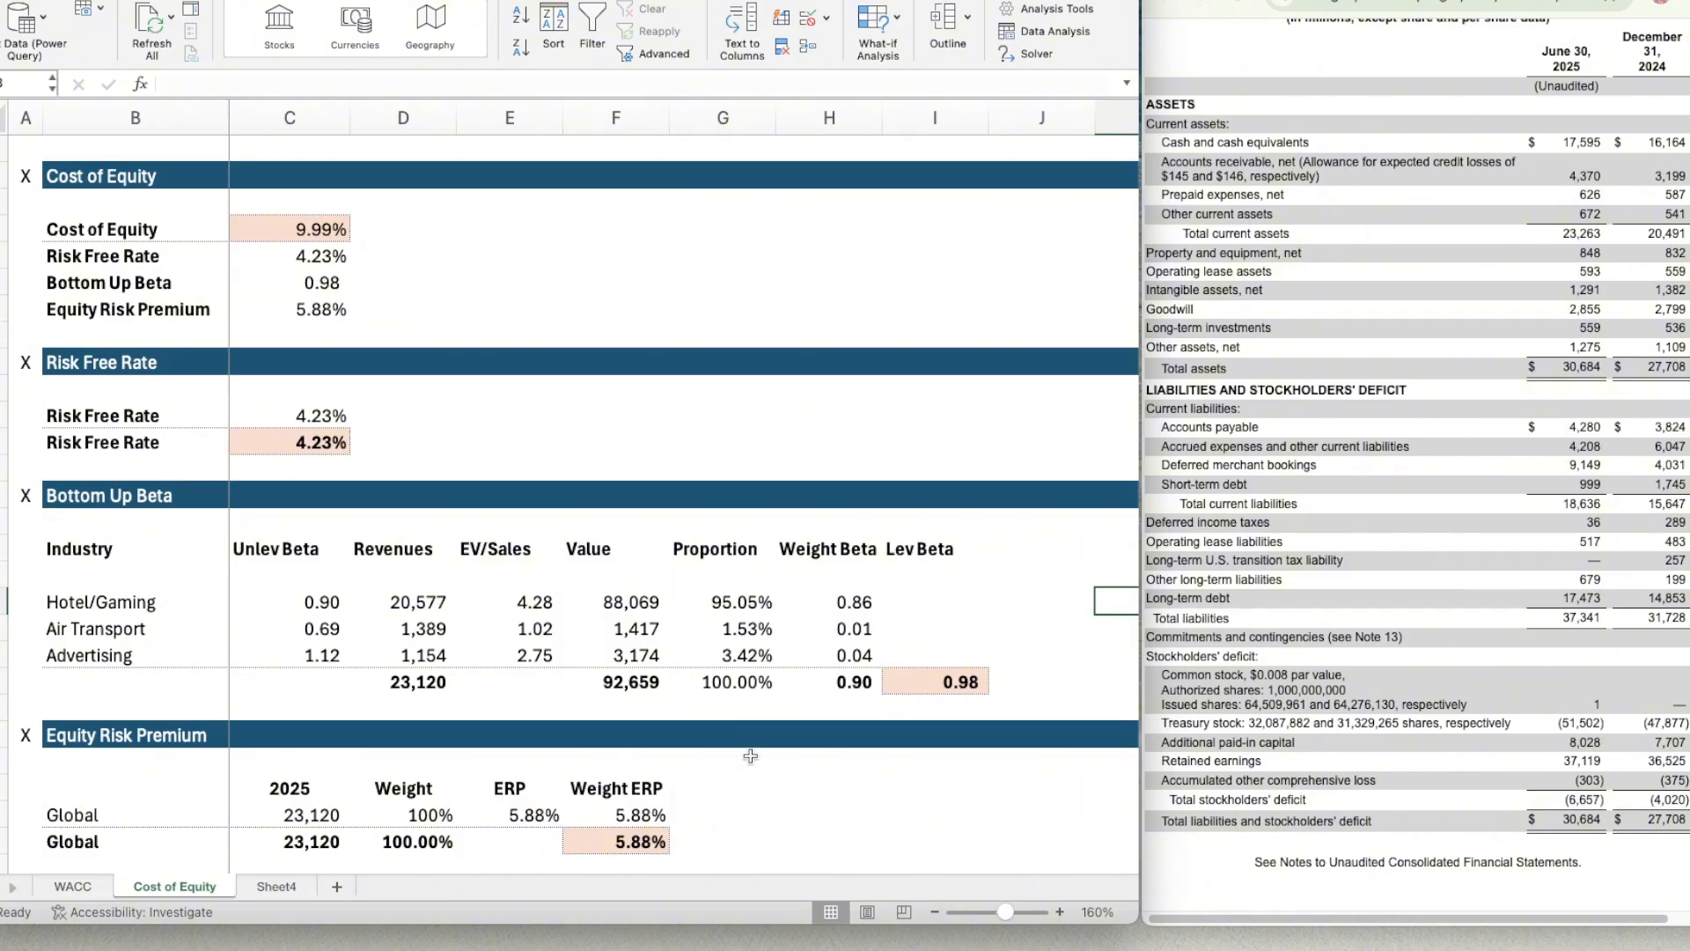
scroll(779, 766, down, 1)
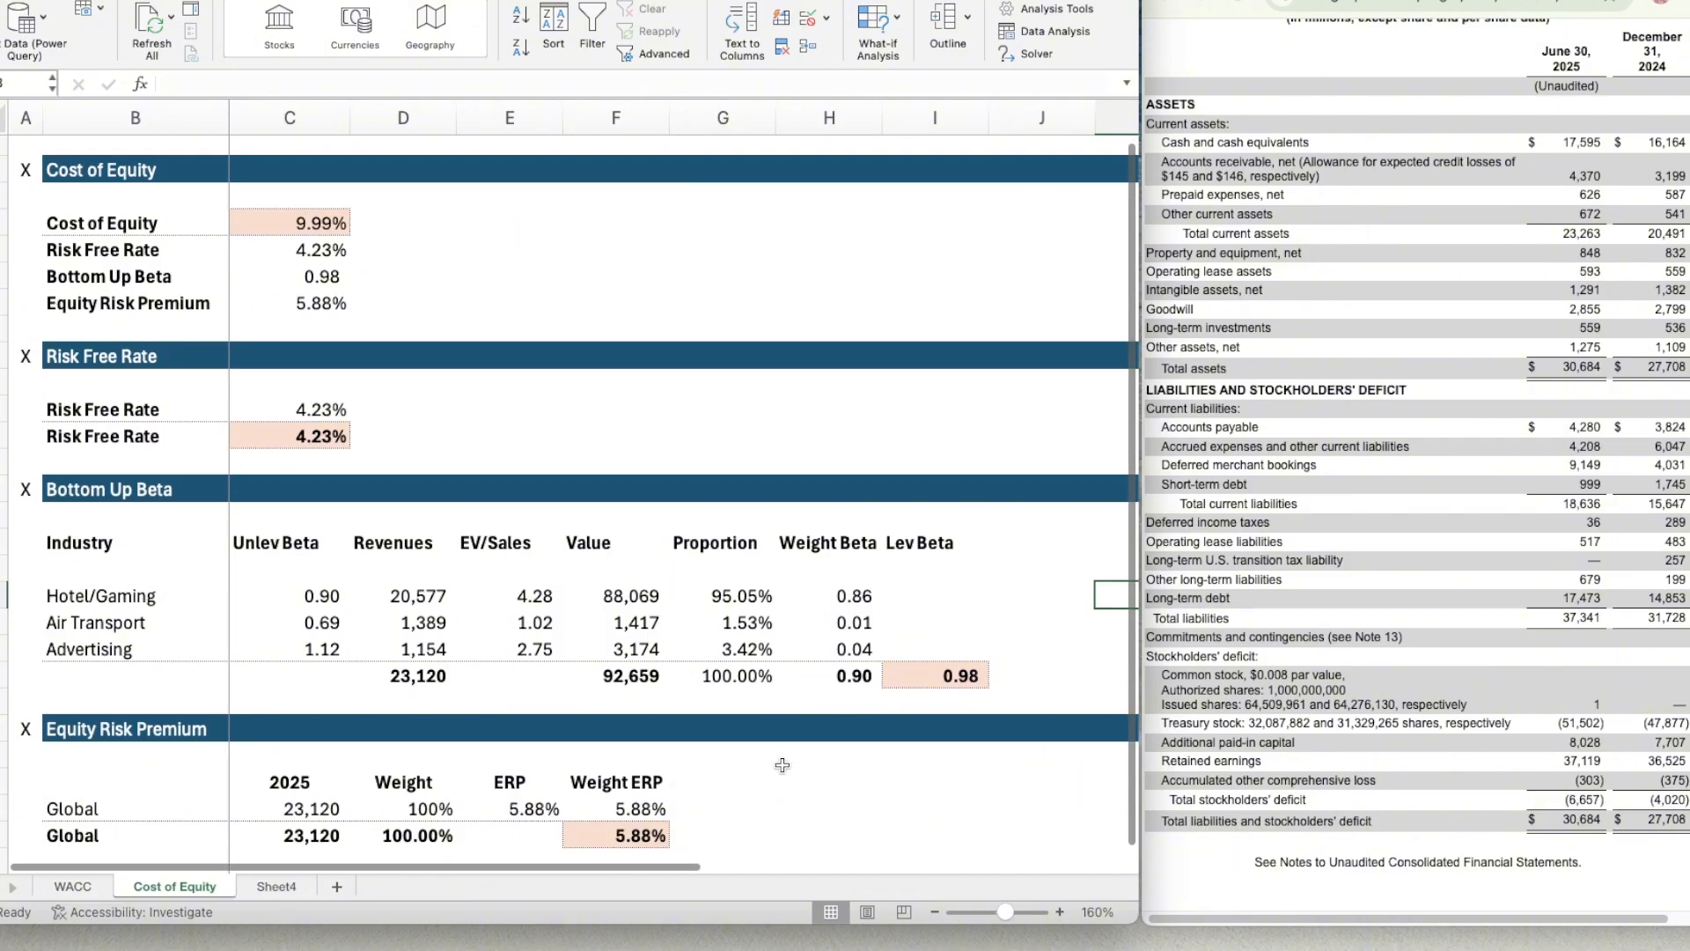
click(102, 800)
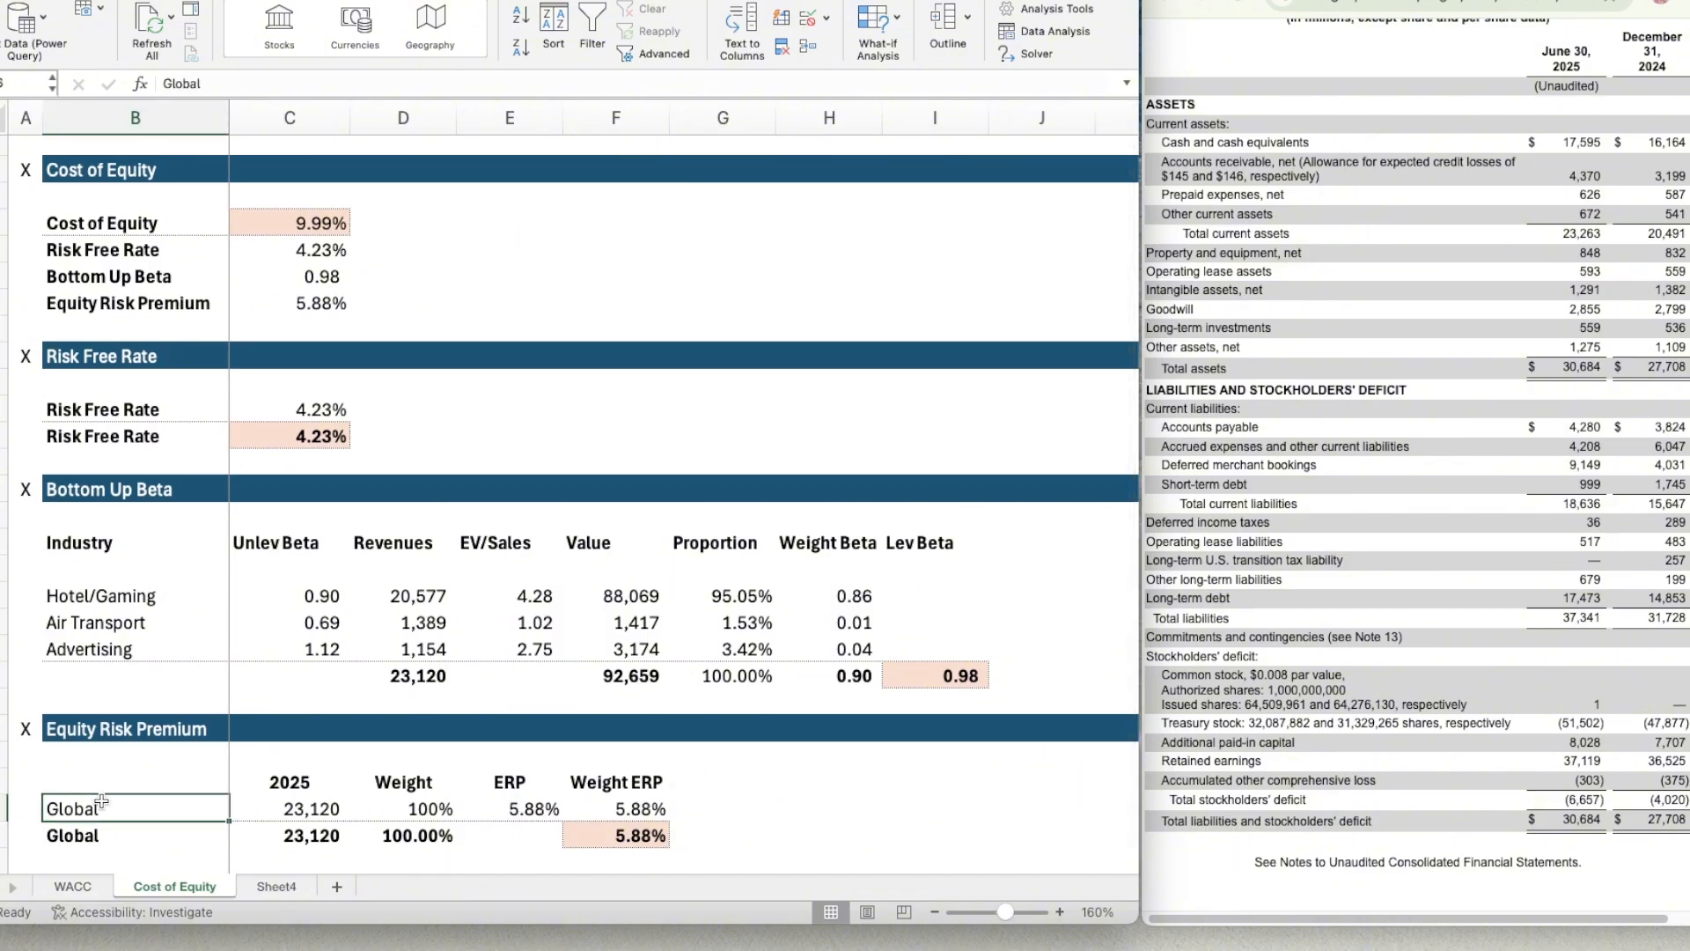
On Sheet4, hide the gridlines and enter BKNG in A1, converting it to the Stocks data type for BOOKING HOLDINGS INC. (XNAS:BKNG).
click(274, 887)
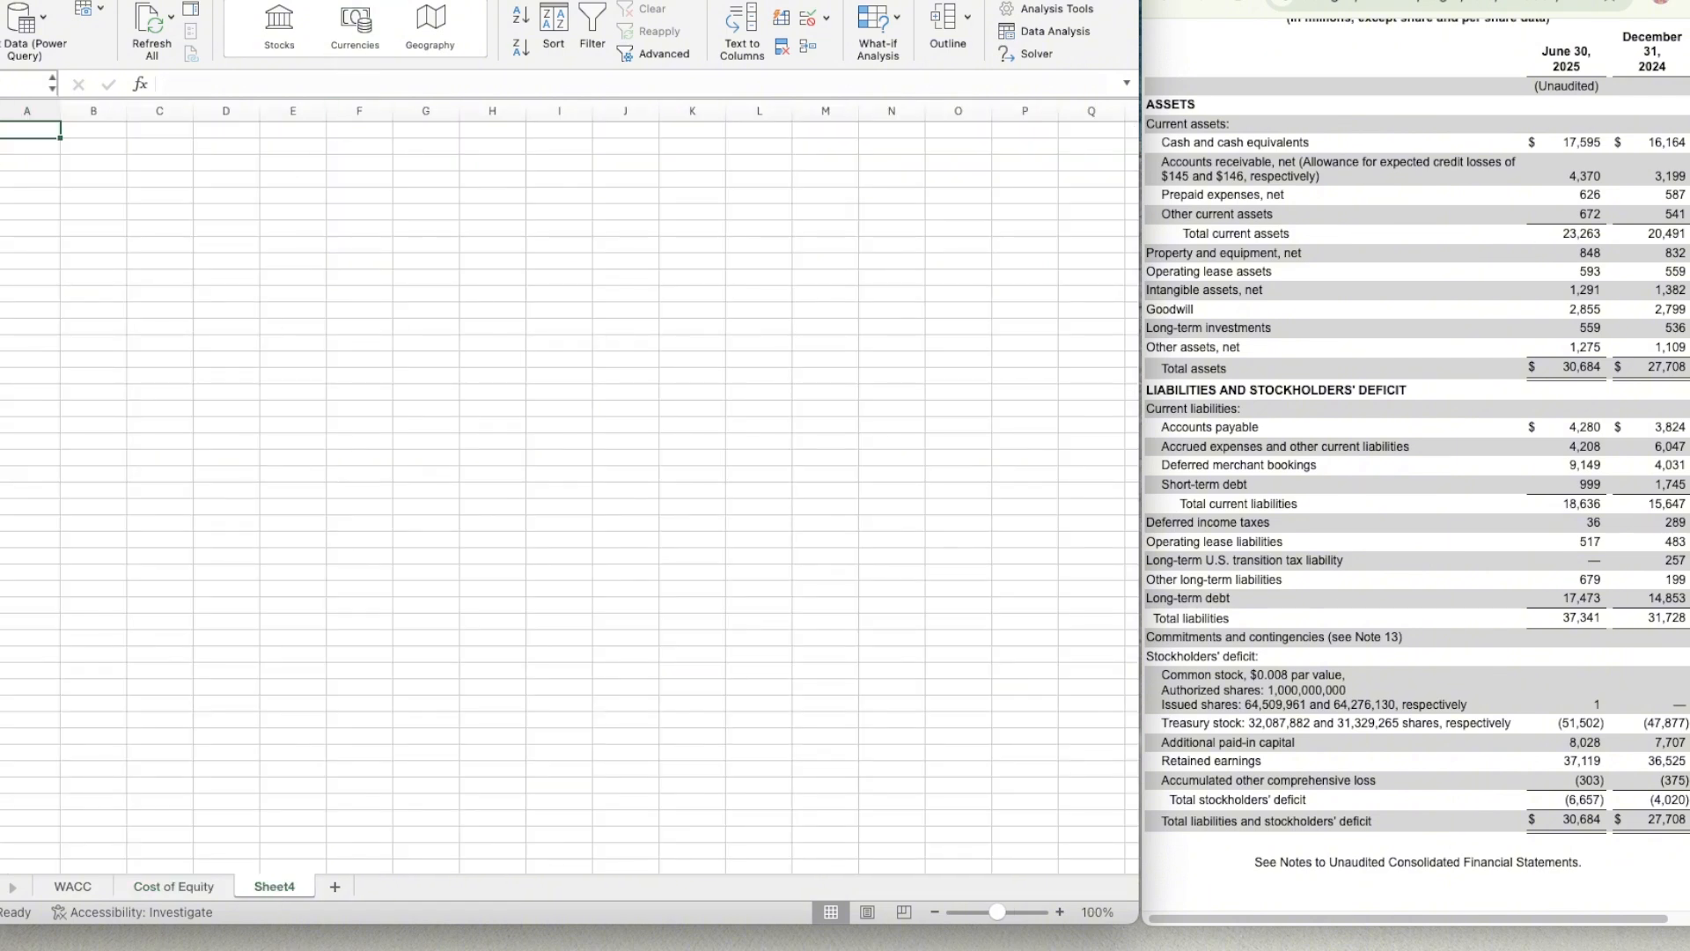
click(775, 31)
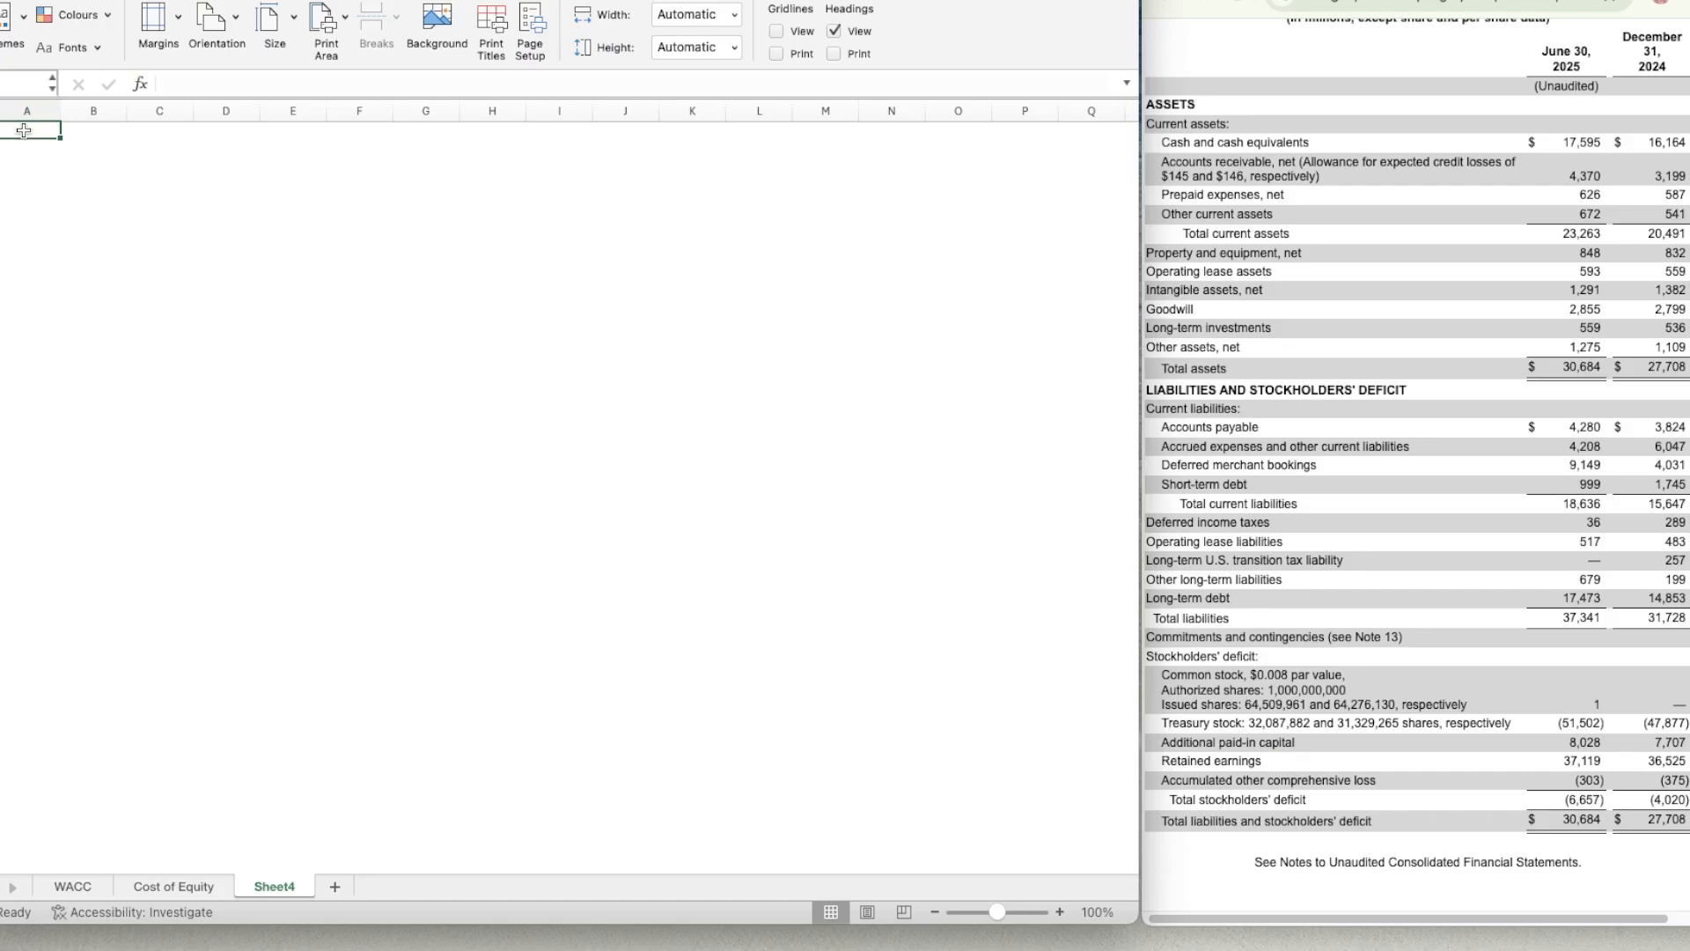
text(BKNG)
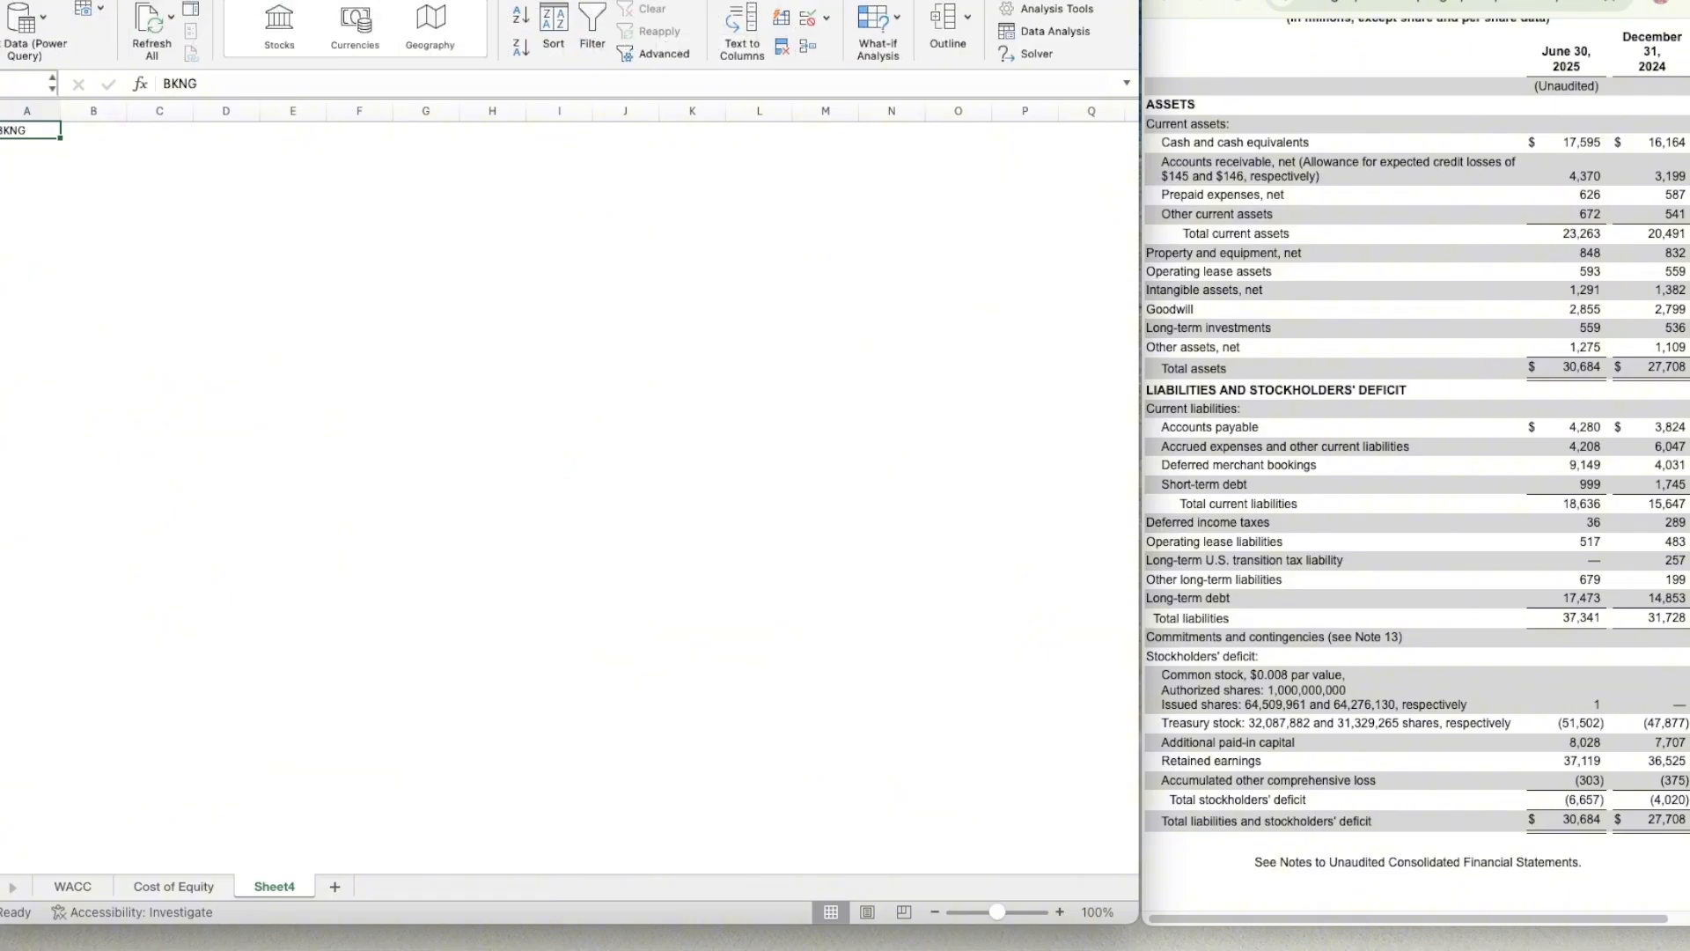
click(265, 29)
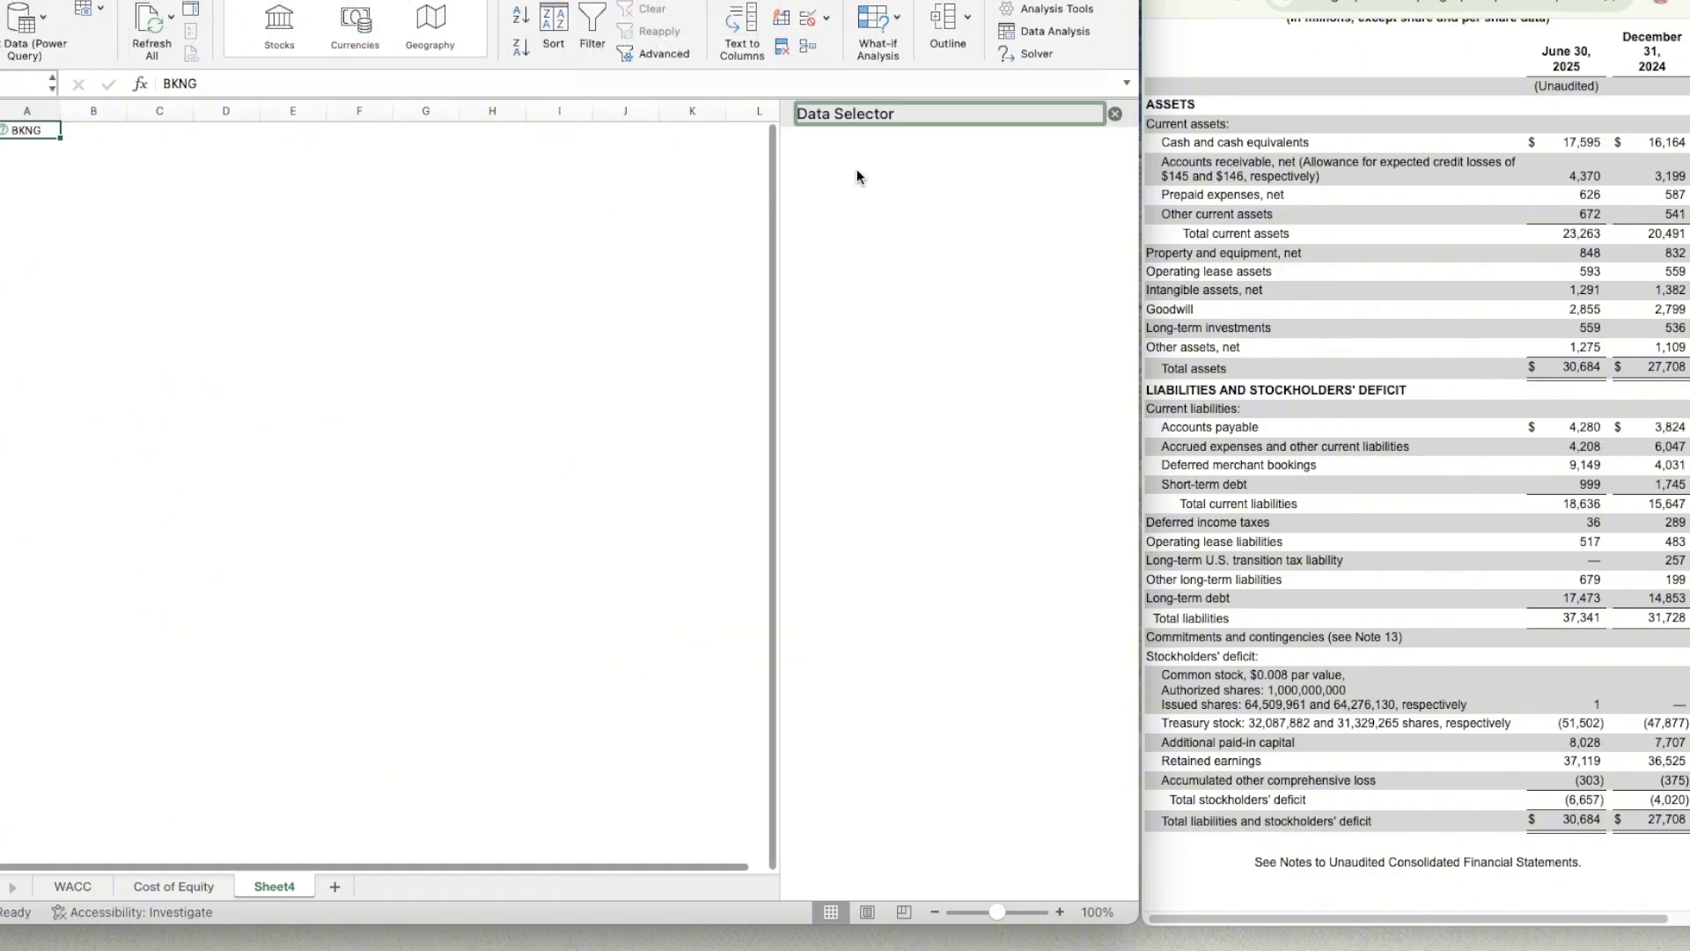
click(959, 359)
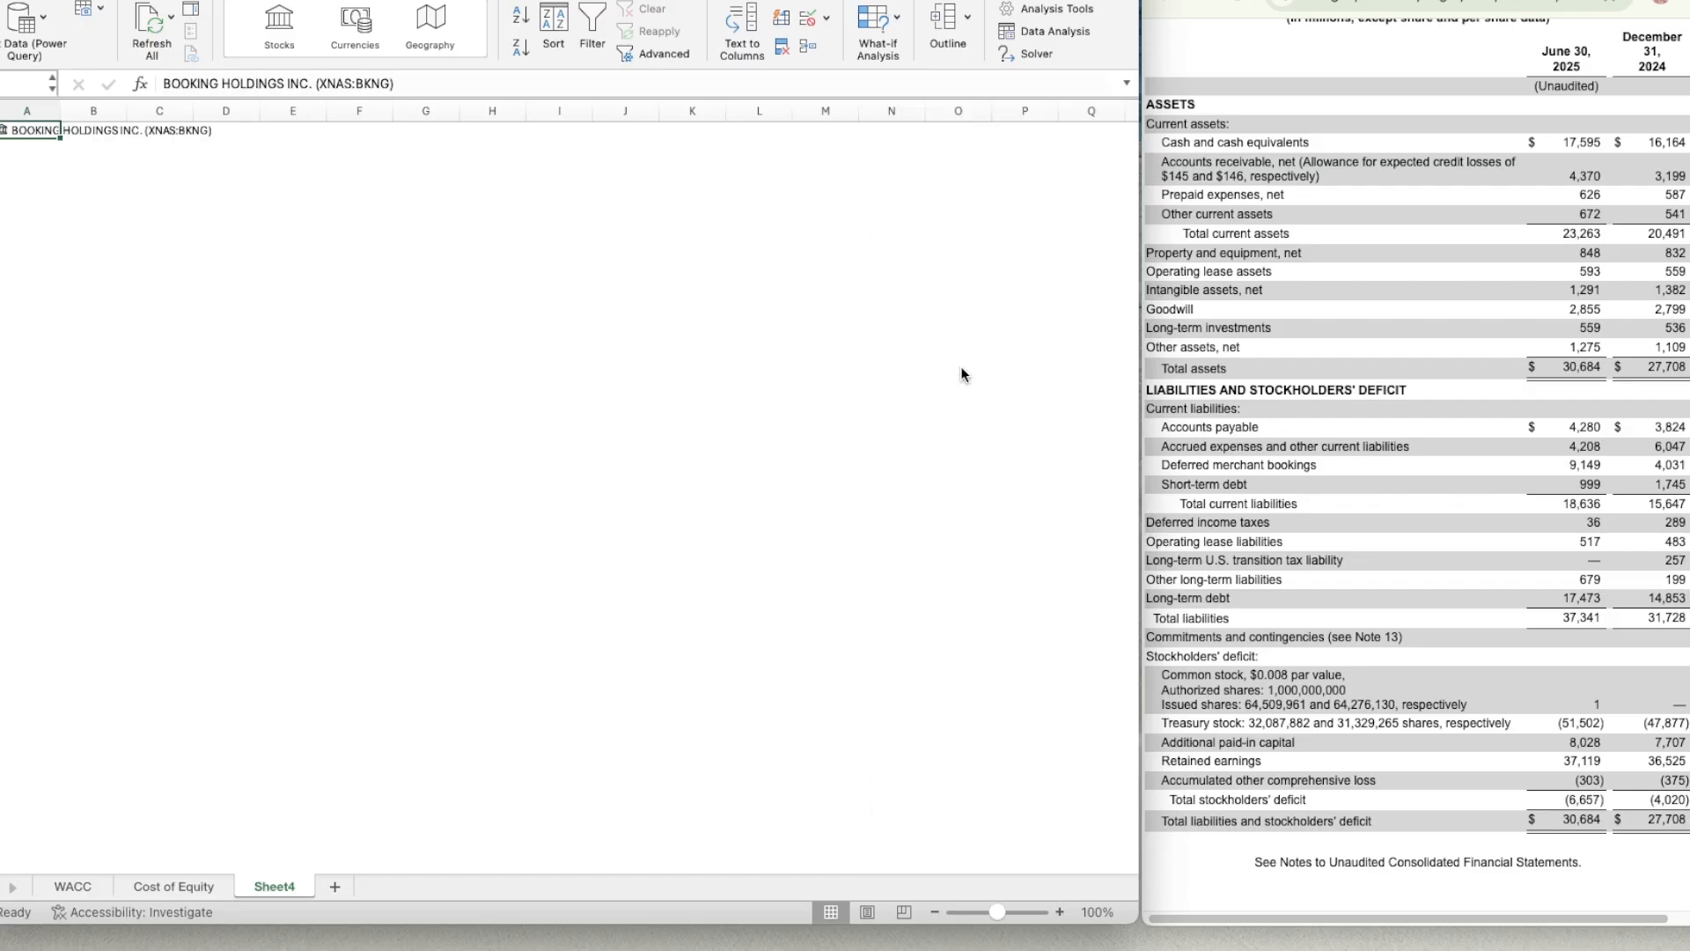
Enter the label Market Cap in B3 and make it bold.
click(84, 167)
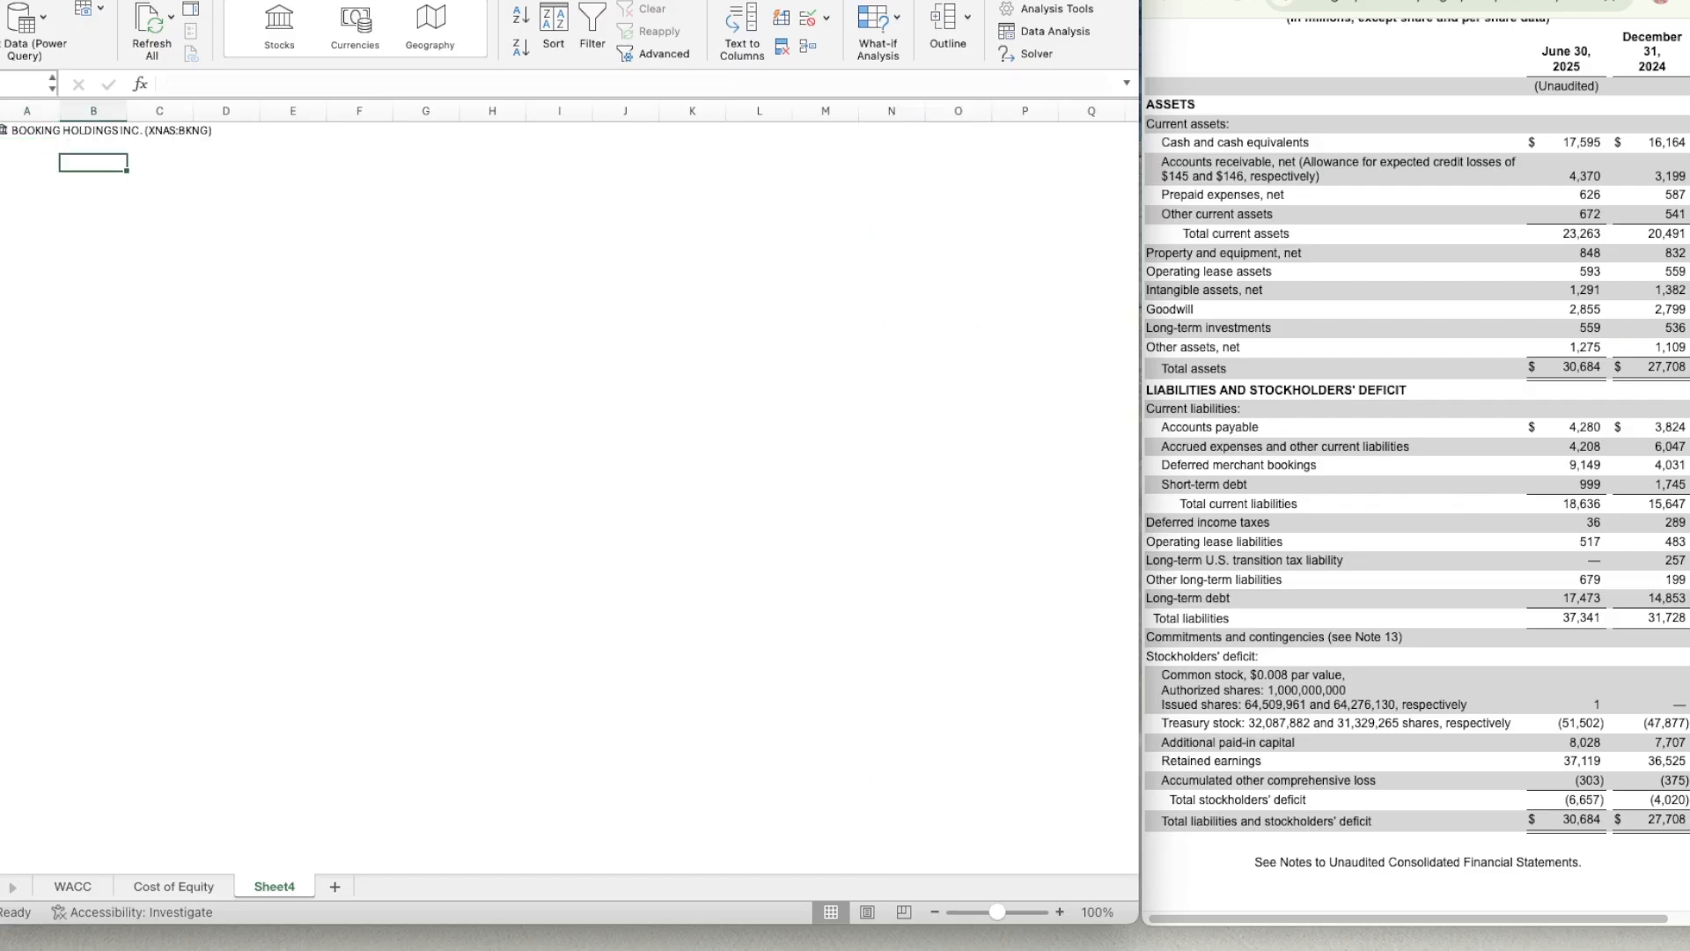
click(1060, 912)
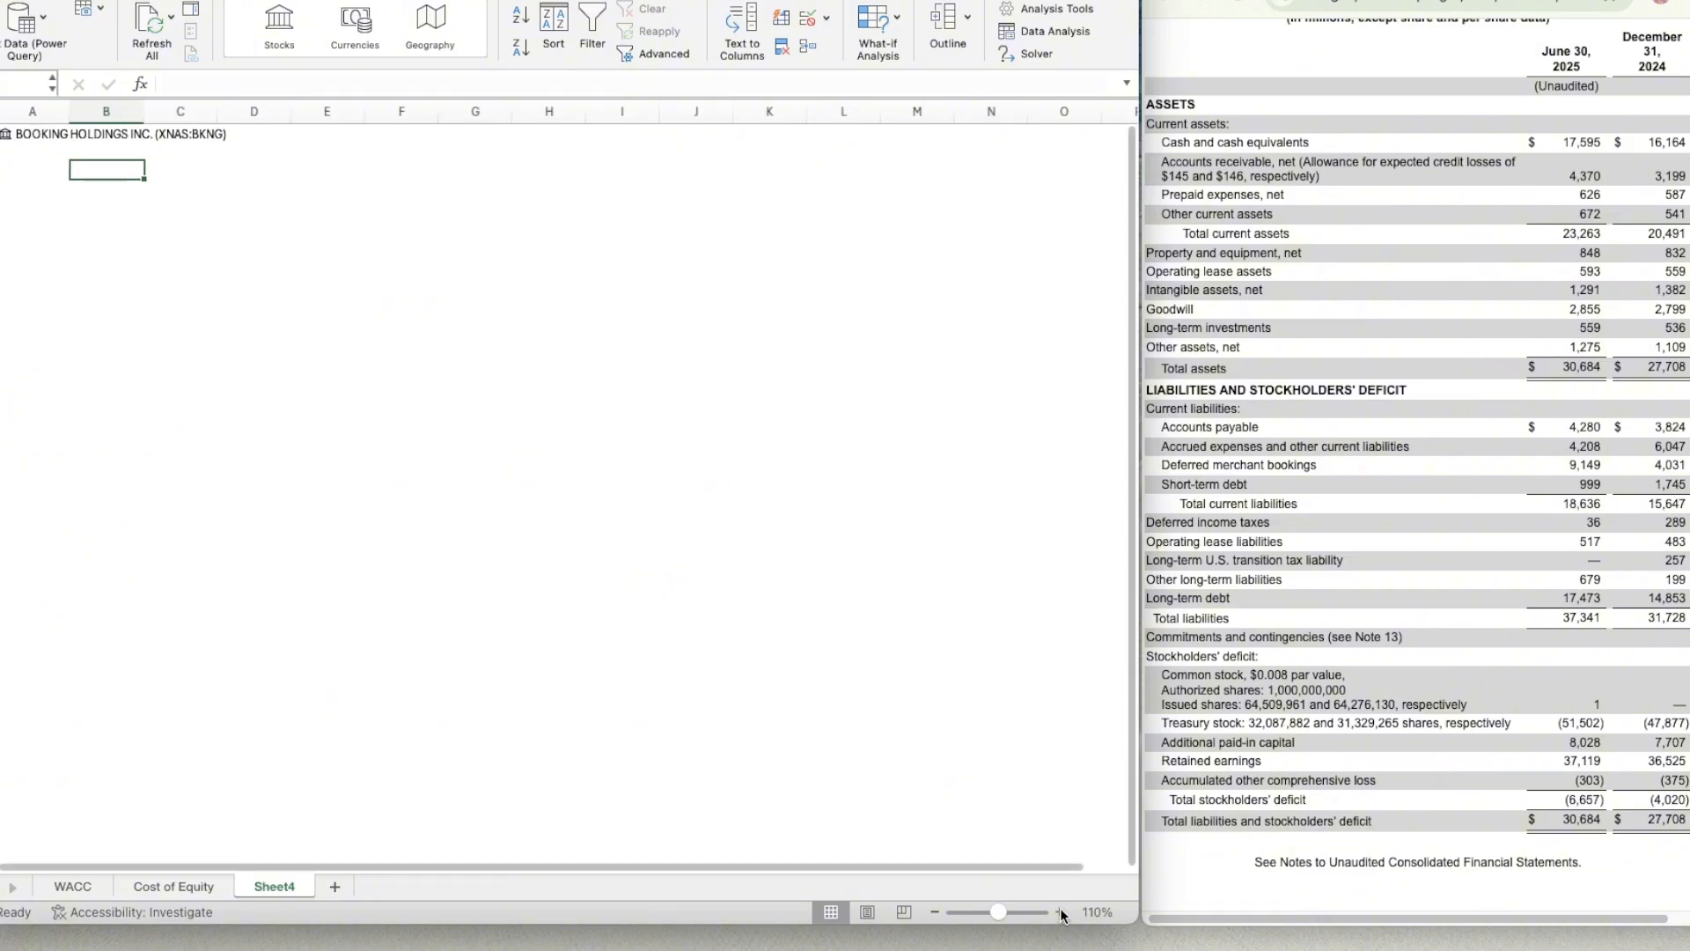
click(1060, 912)
click(1060, 912)
click(1060, 912)
click(1060, 912)
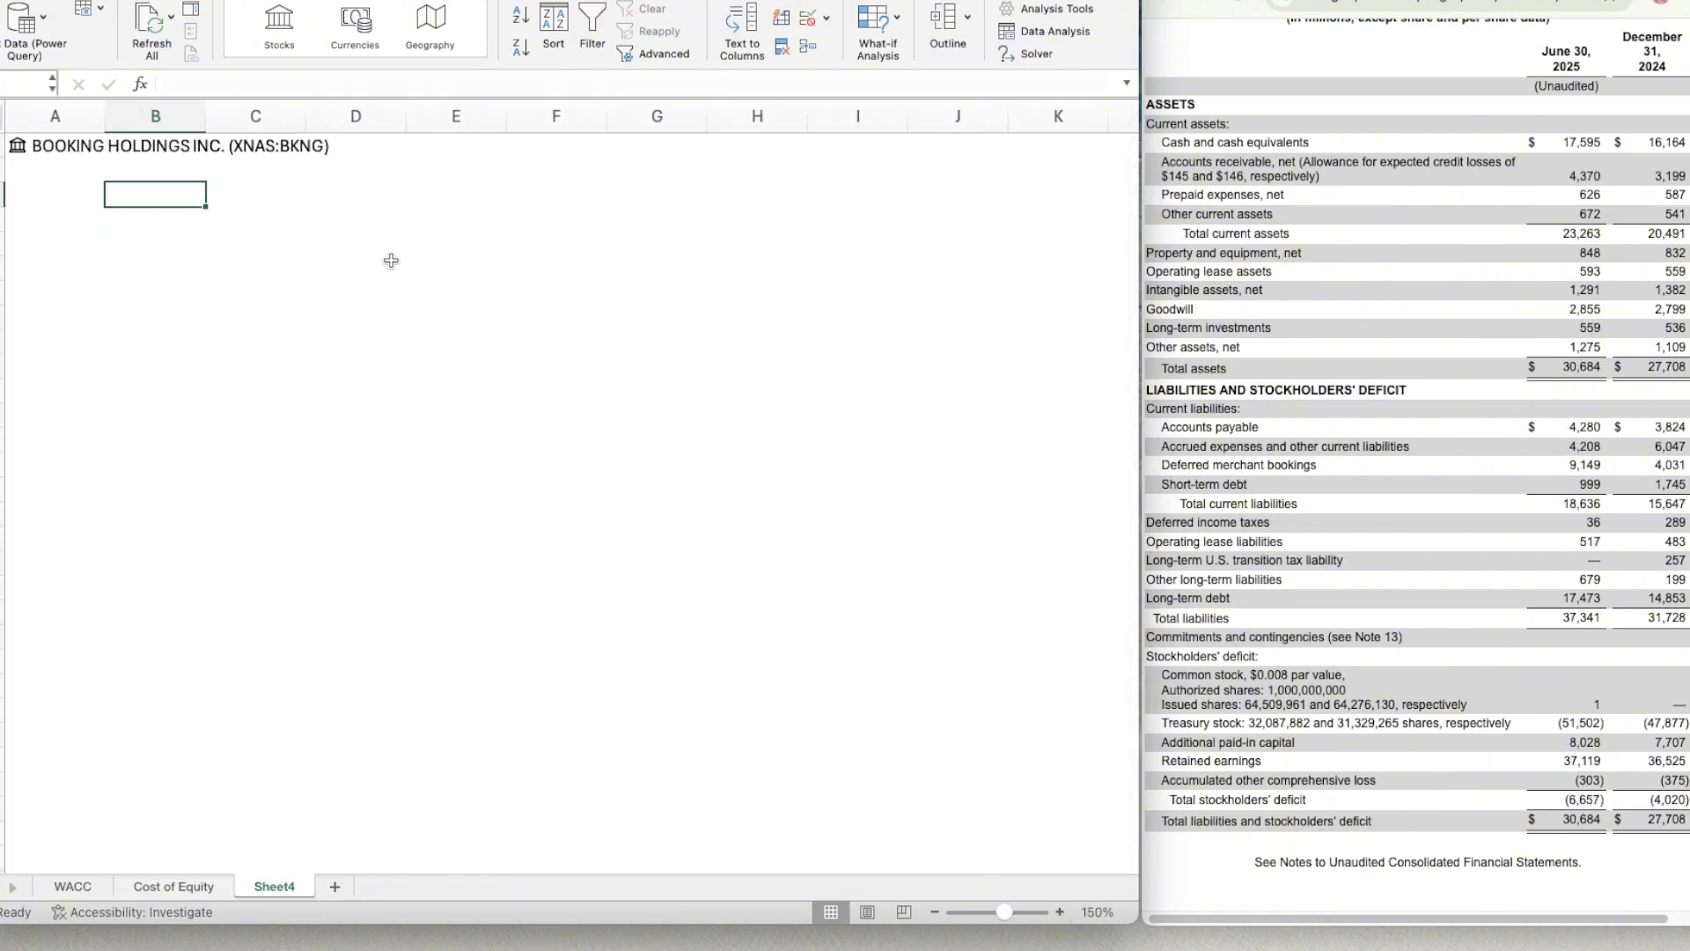
text(Market)
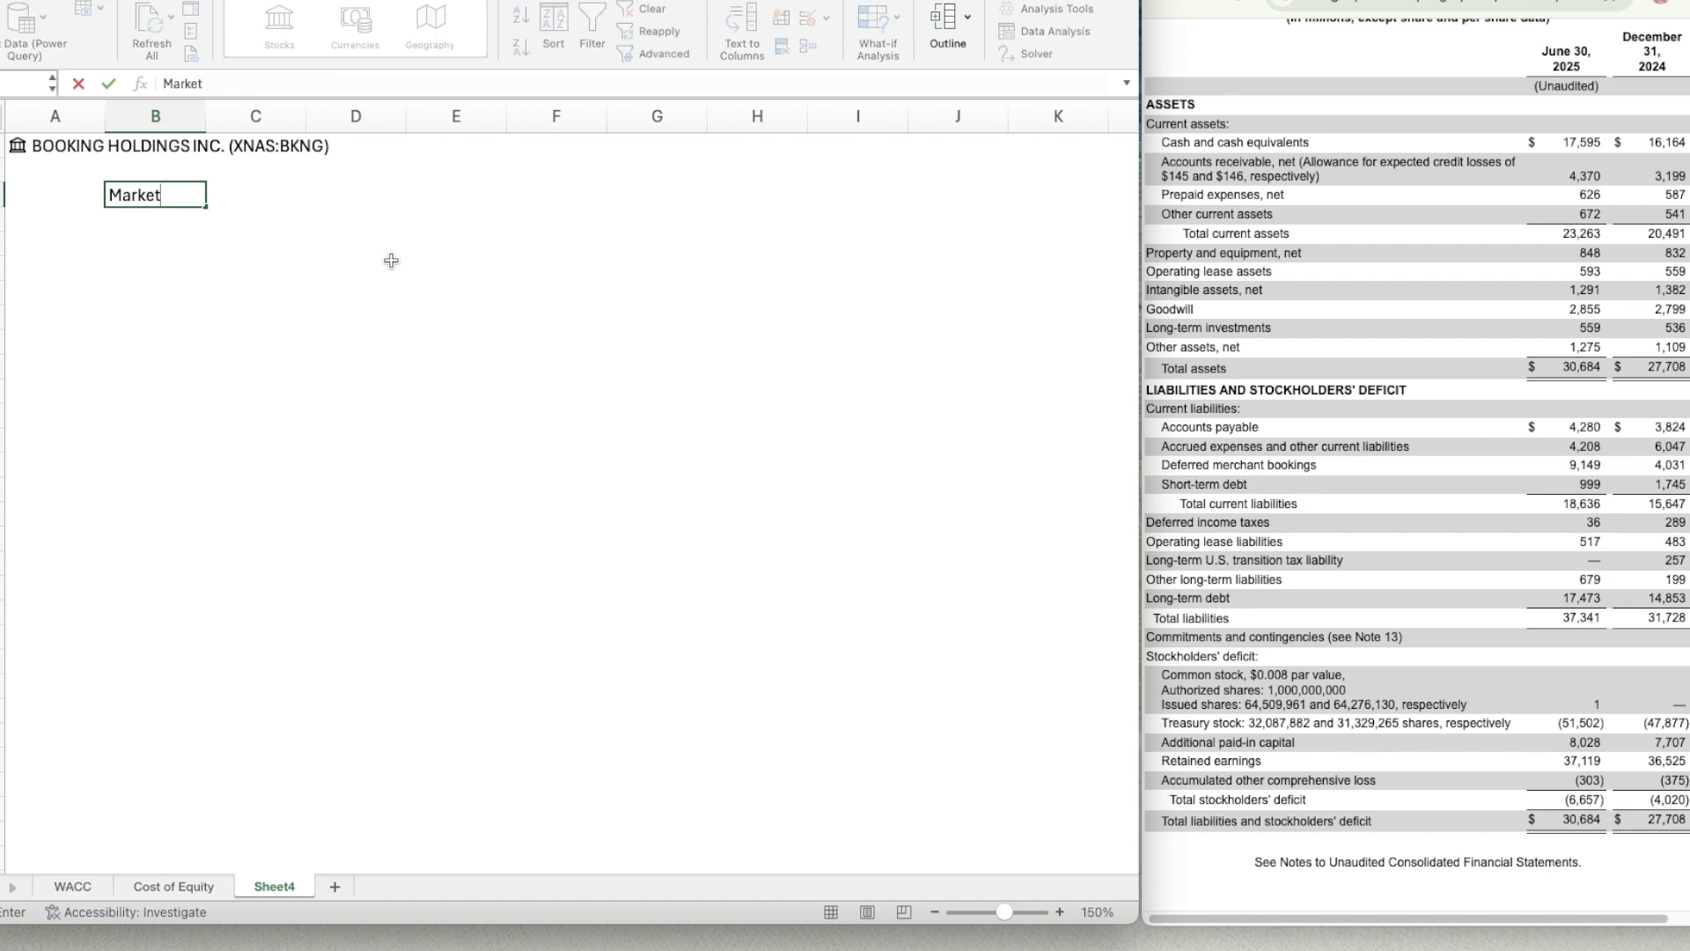
text( Cap)
key(Return)
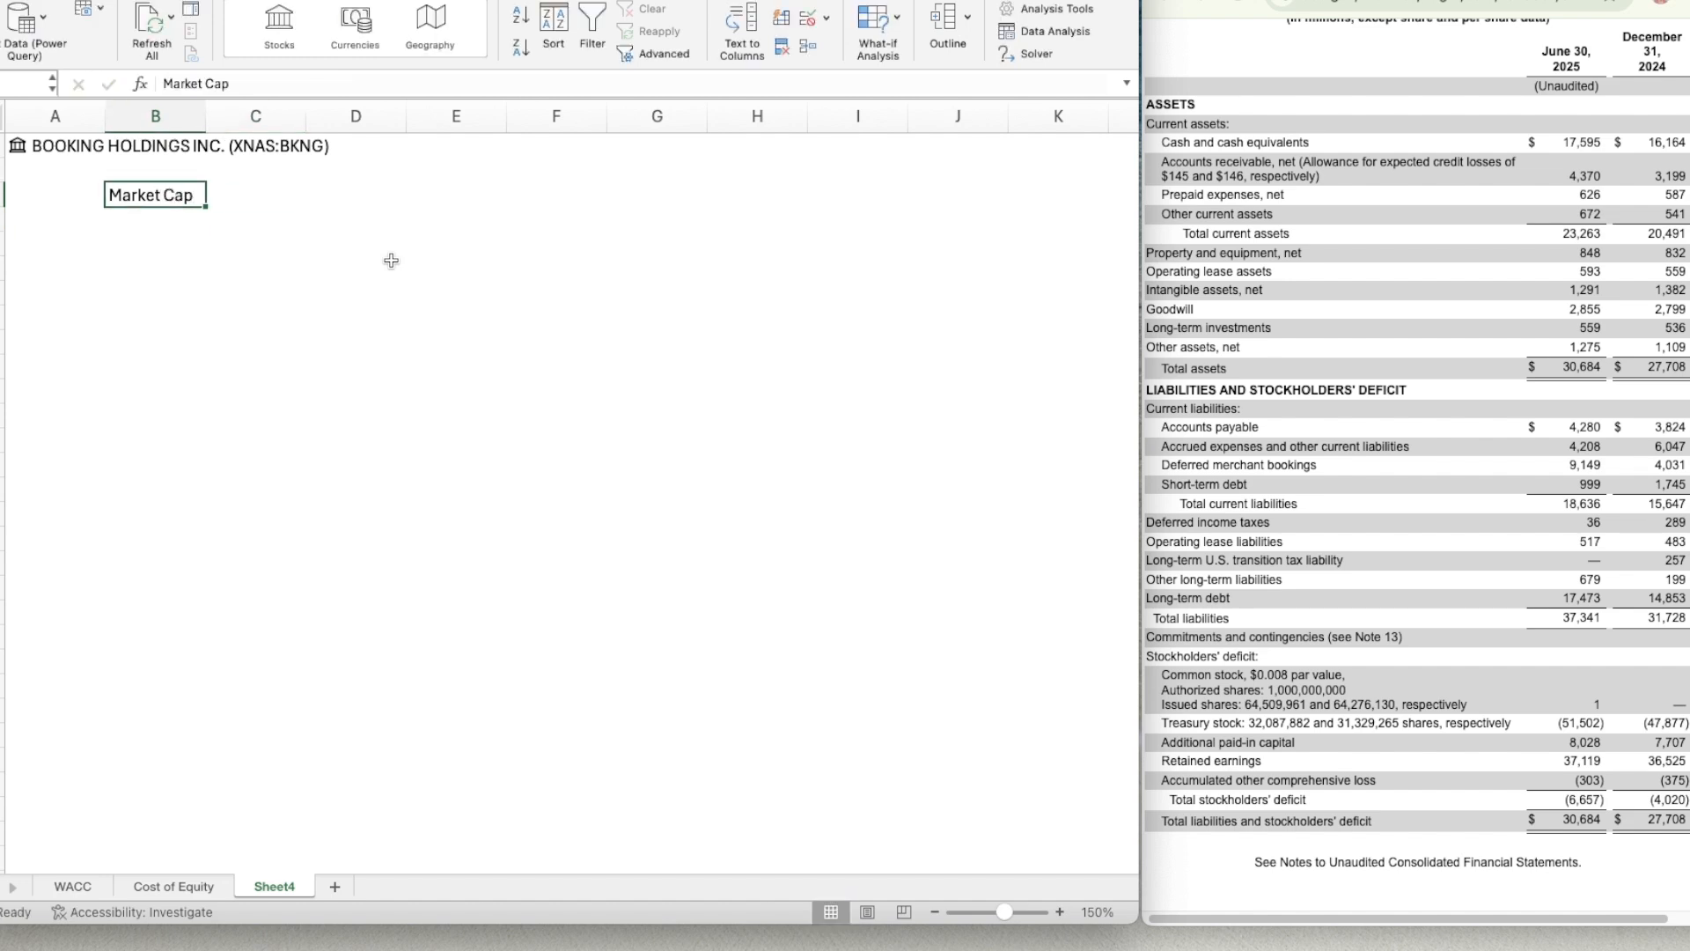
key(super+b)
key(Tab)
text(=)
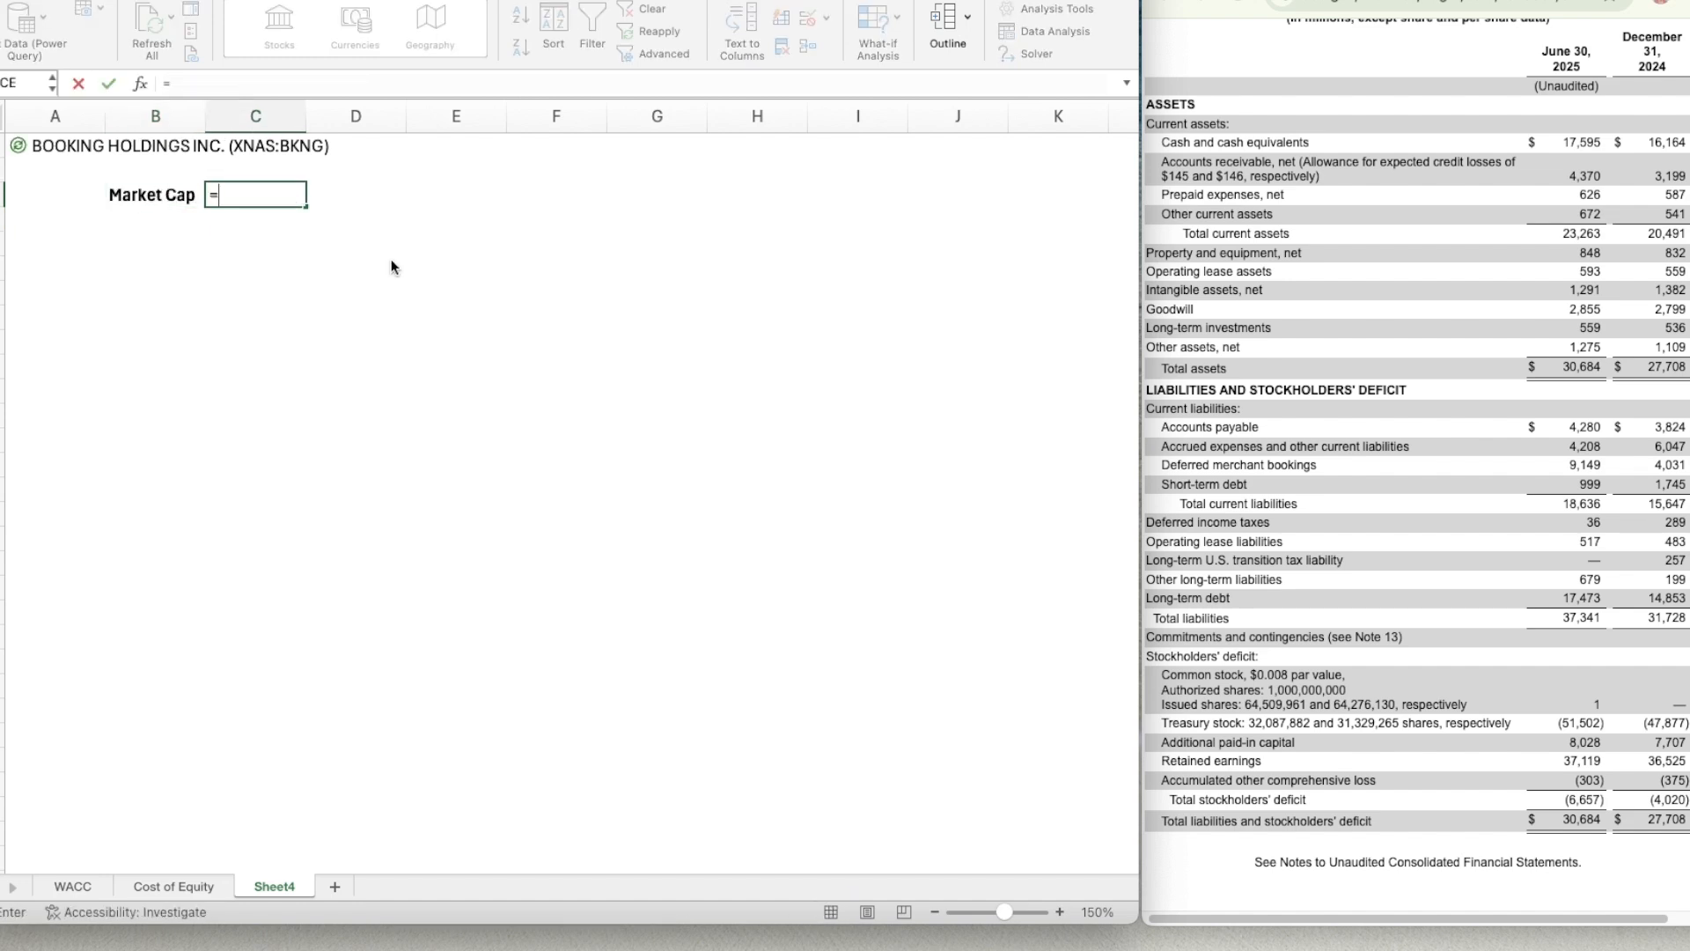
key(Left)
key(Left)
key(Up)
key(Up)
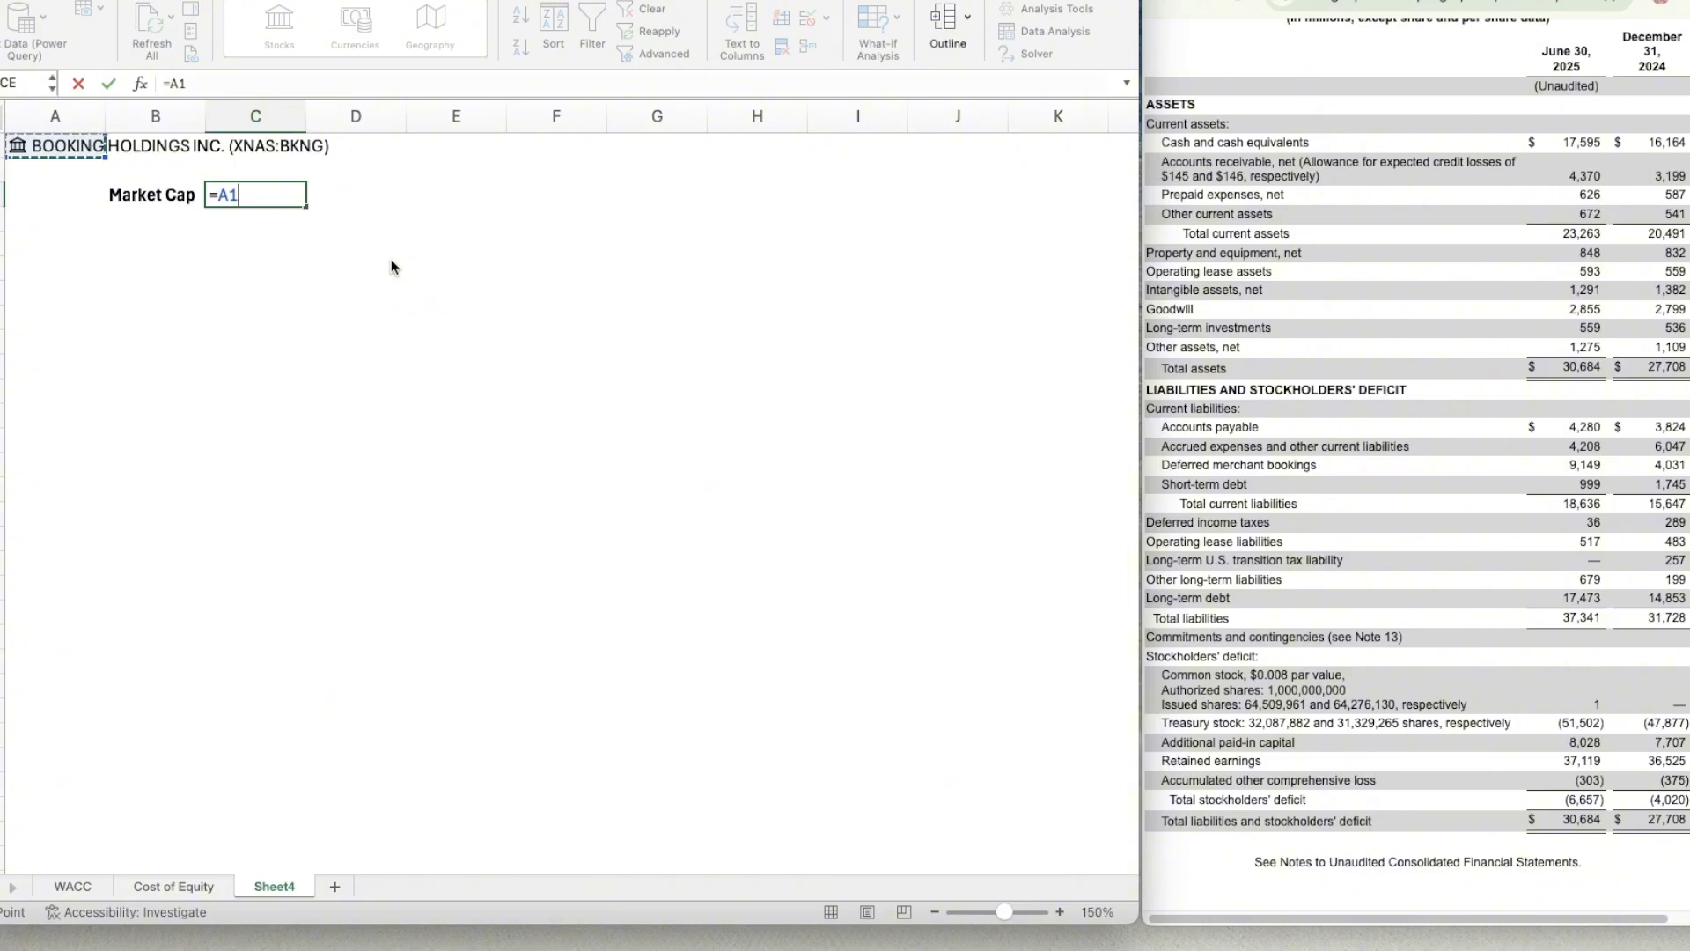
key(ctrl+Return)
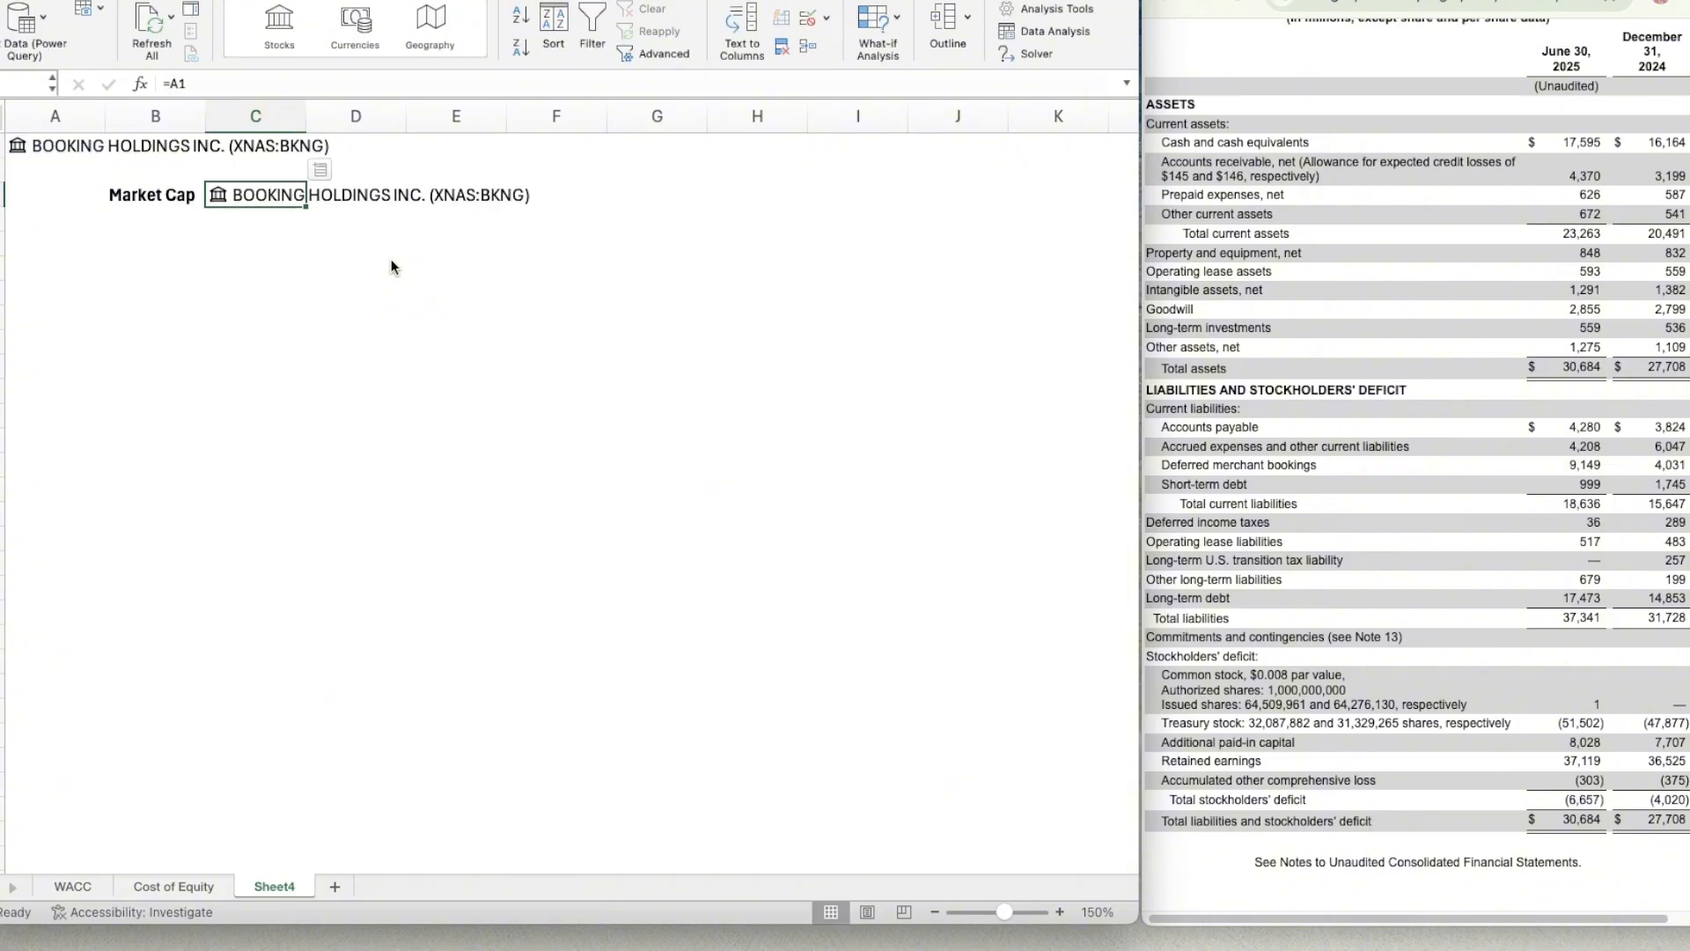
click(332, 168)
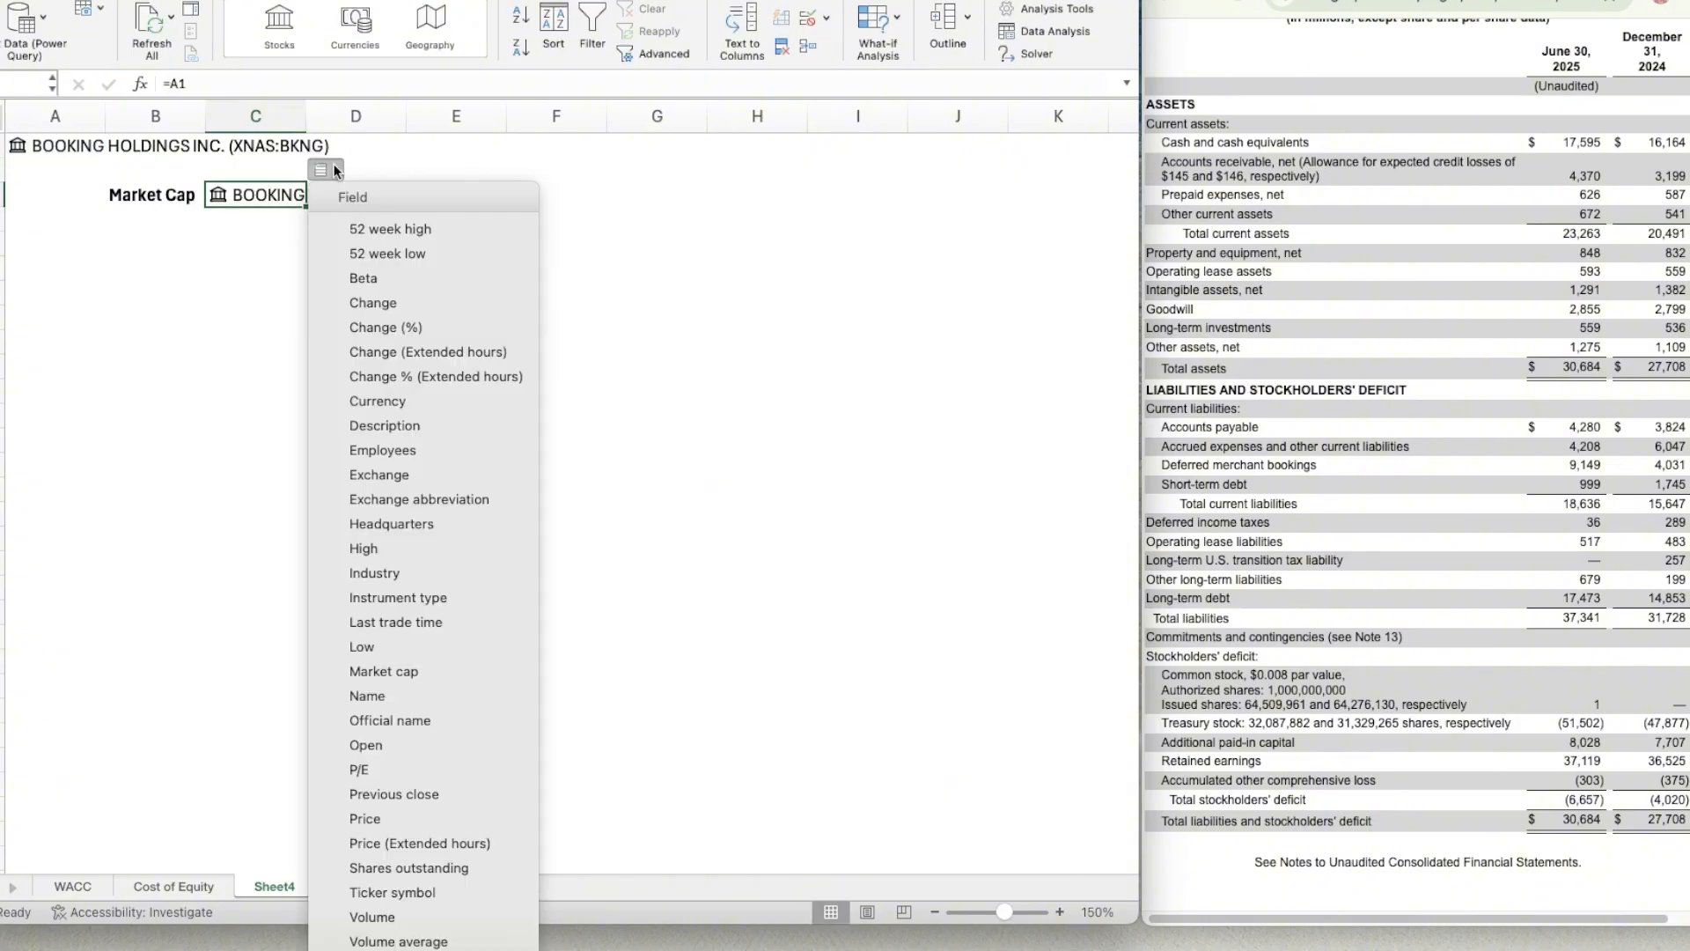
click(419, 672)
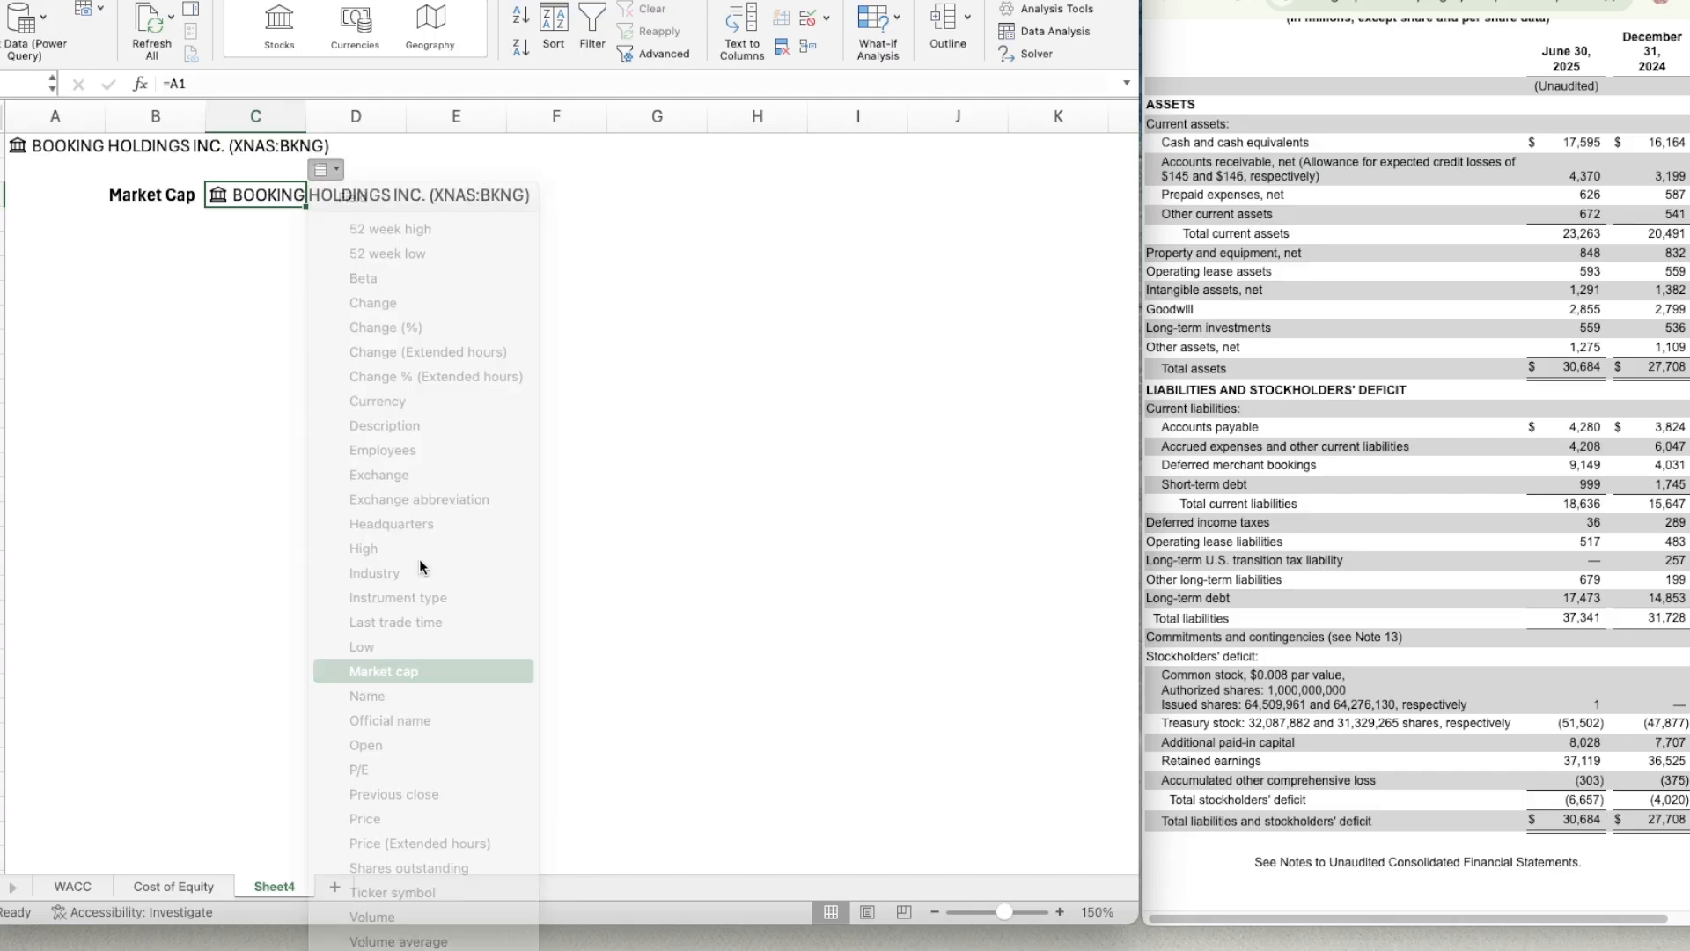
click(315, 194)
key(Delete)
key(Left)
key(Left)
key(Right)
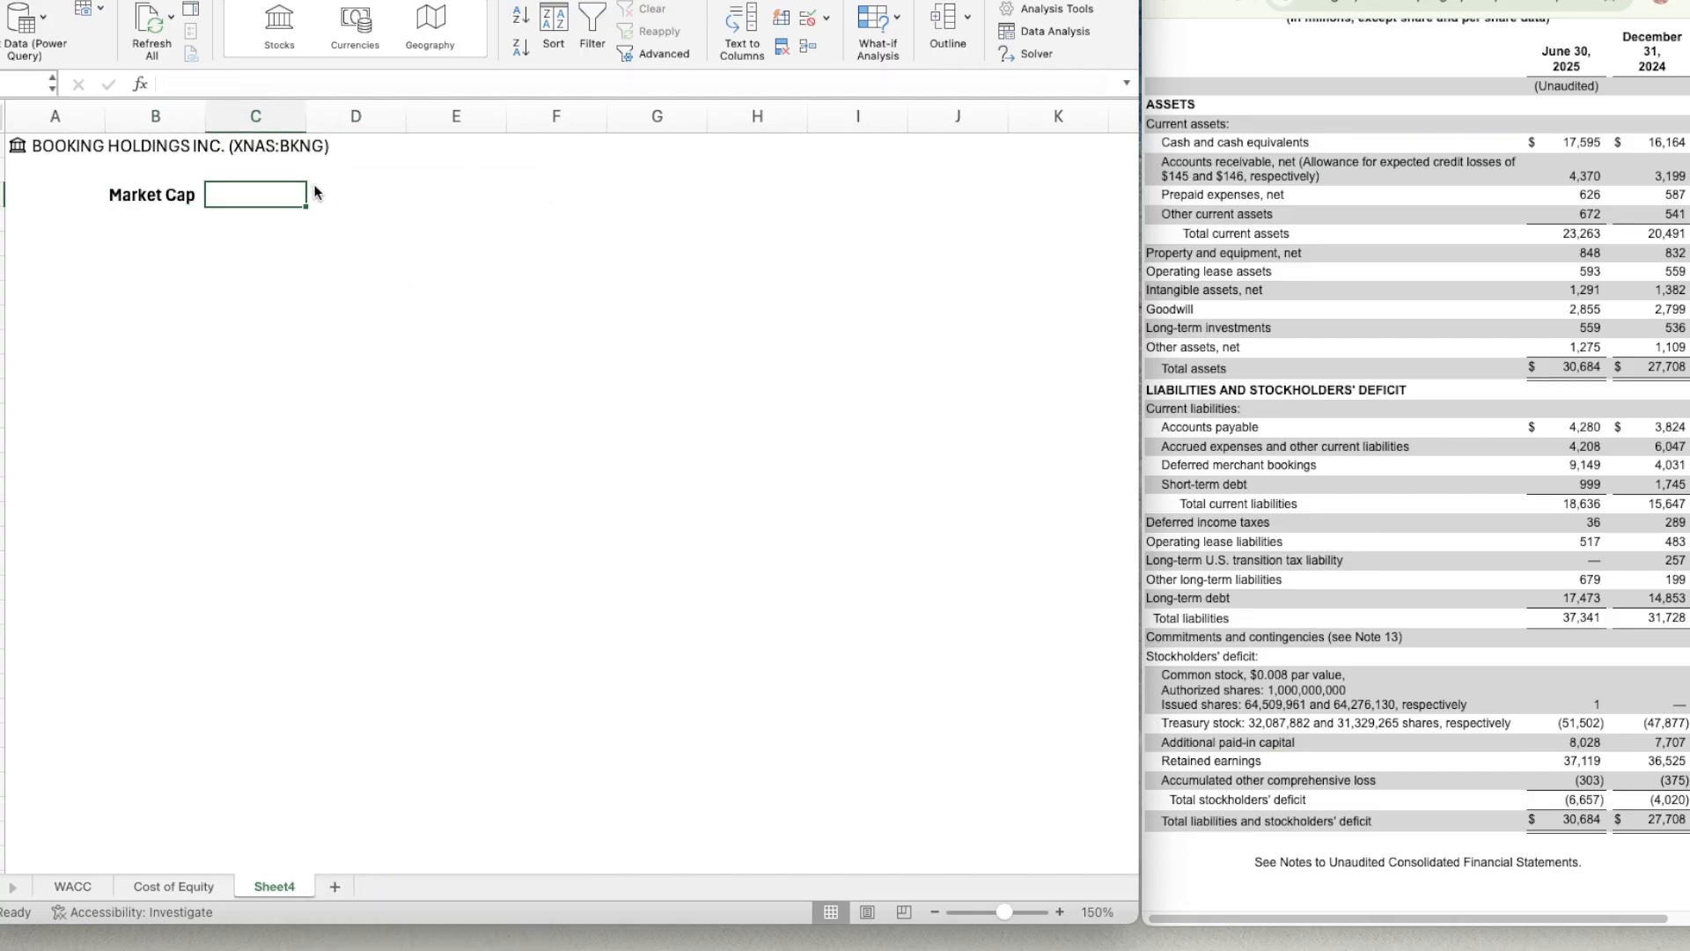
In C3, pull the market cap from the stock in A1 and divide it by 1000000 with =A1.[Market cap]/1000000.
text(=)
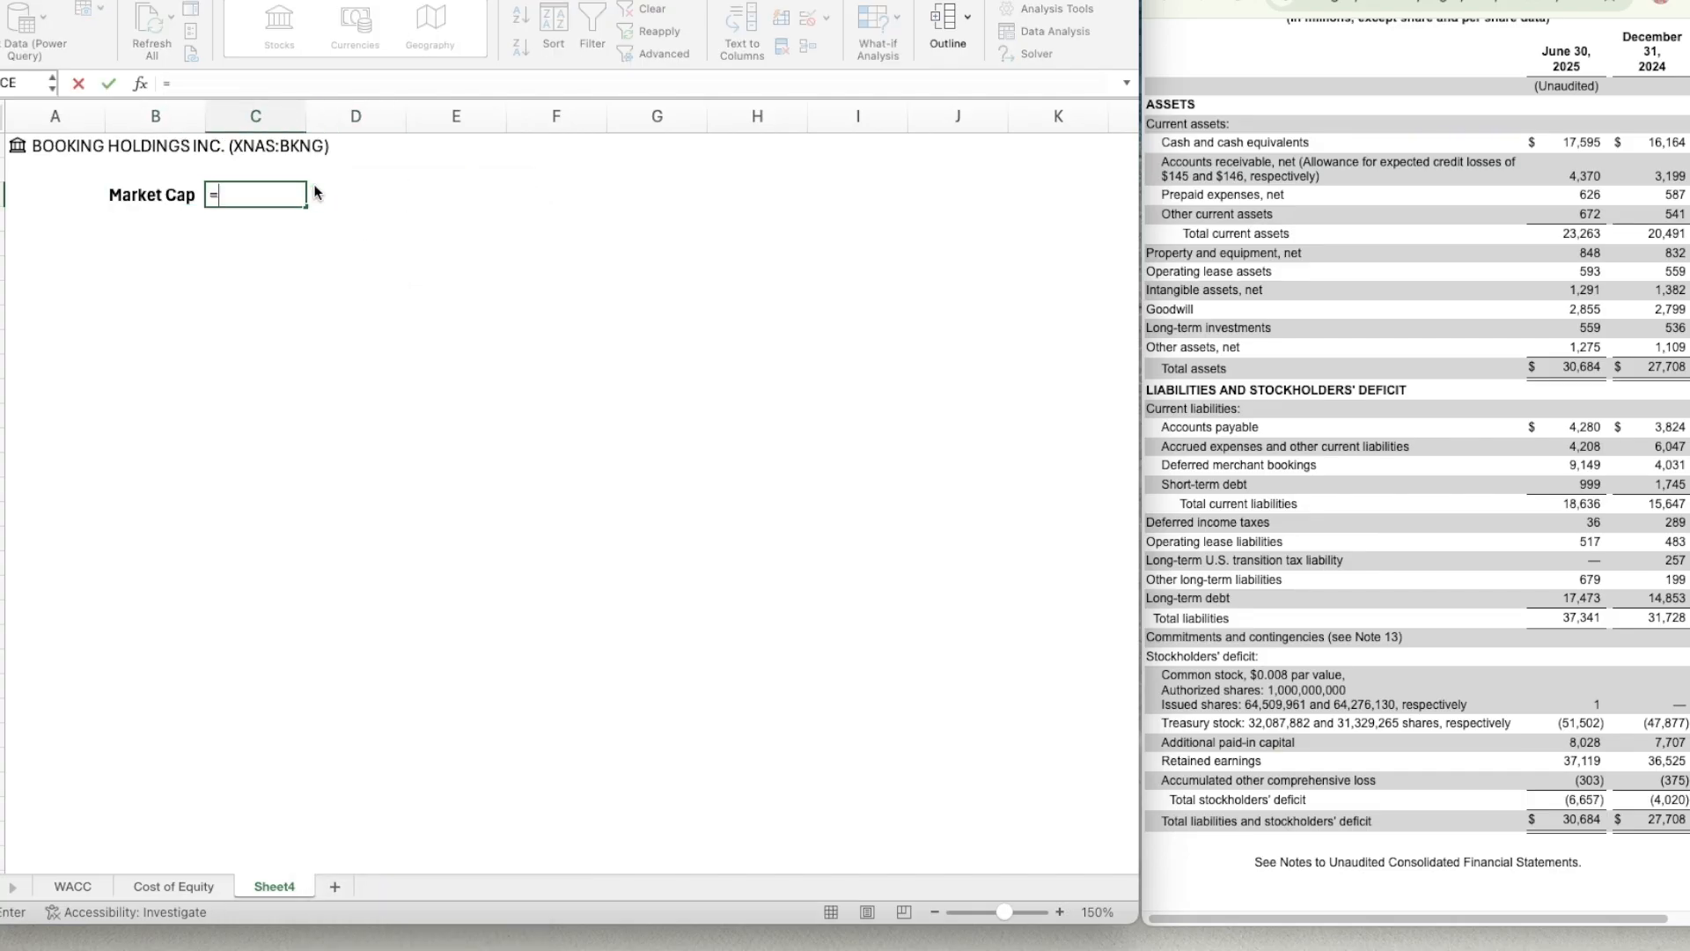
click(30, 146)
key(Down)
key(Down)
key(Down)
key(Down)
key(Down)
key(Down)
key(Down)
key(Down)
key(Down)
key(Down)
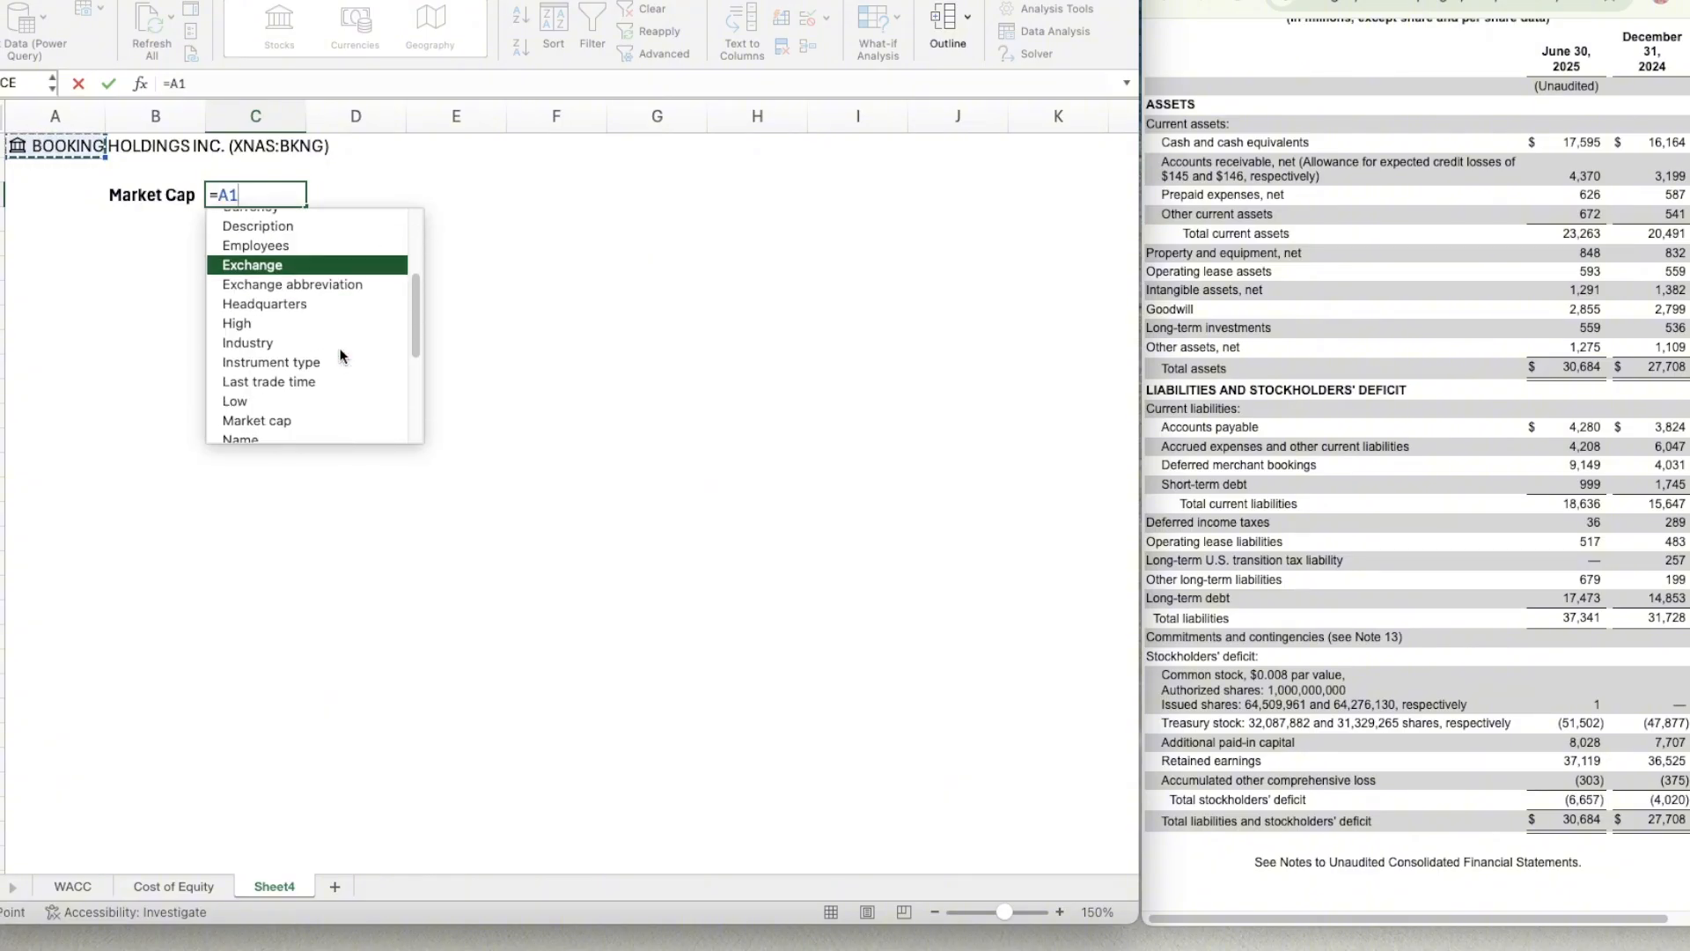
scroll(341, 352, down, 2)
double_click(335, 337)
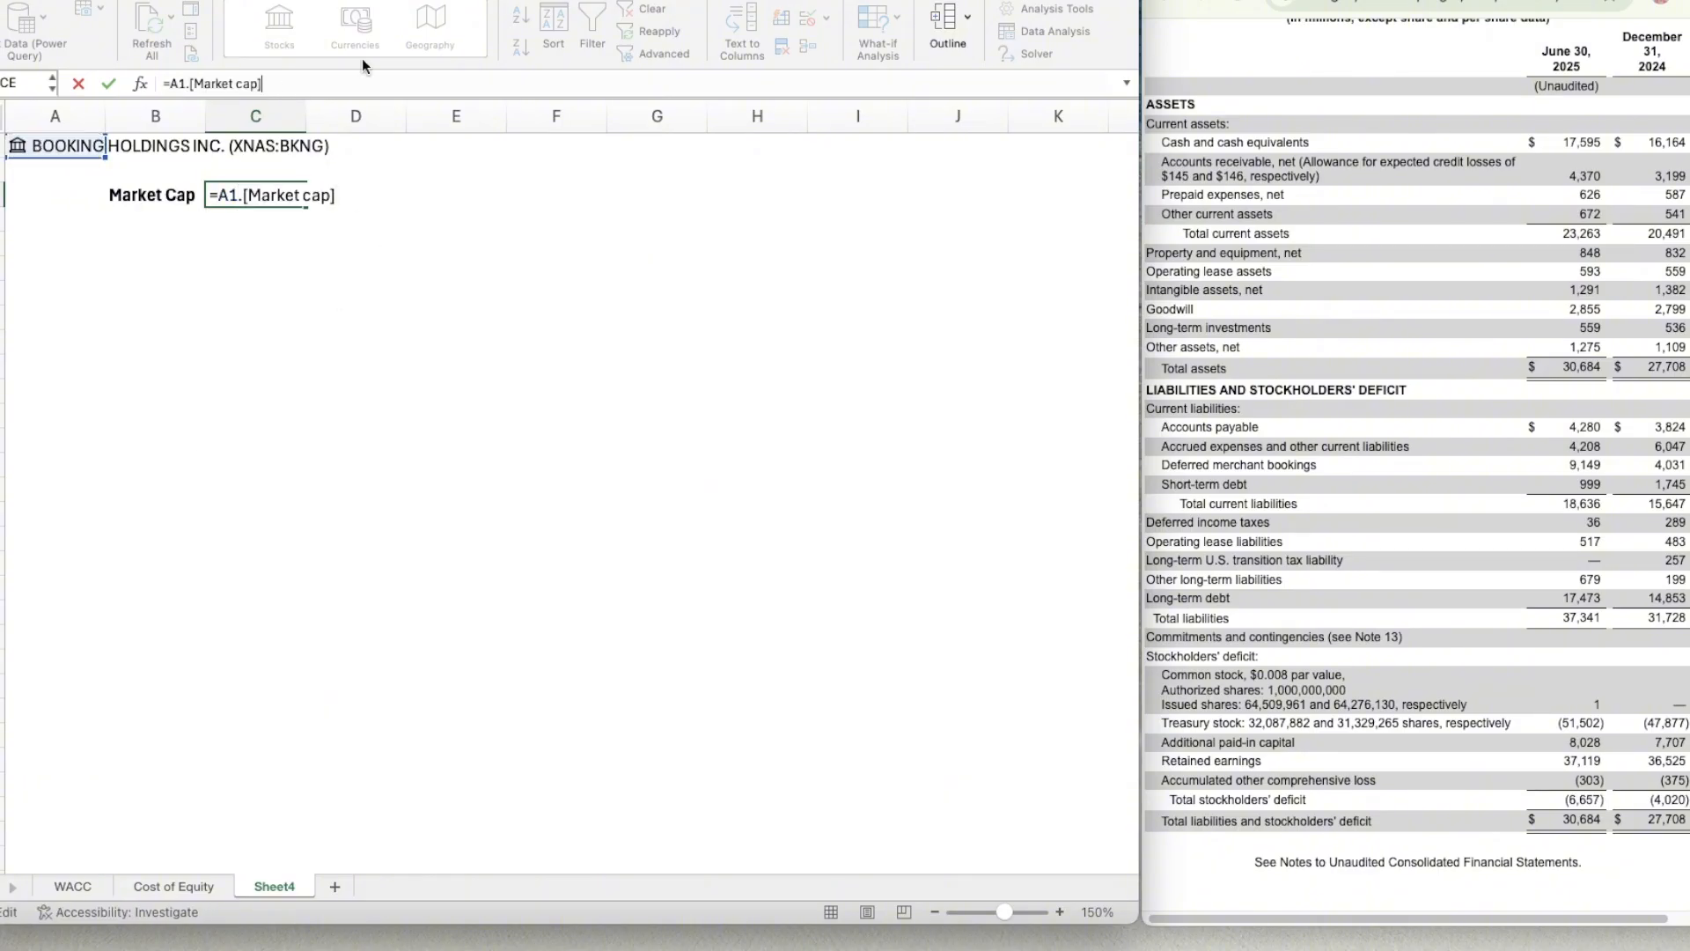
text(/1000000)
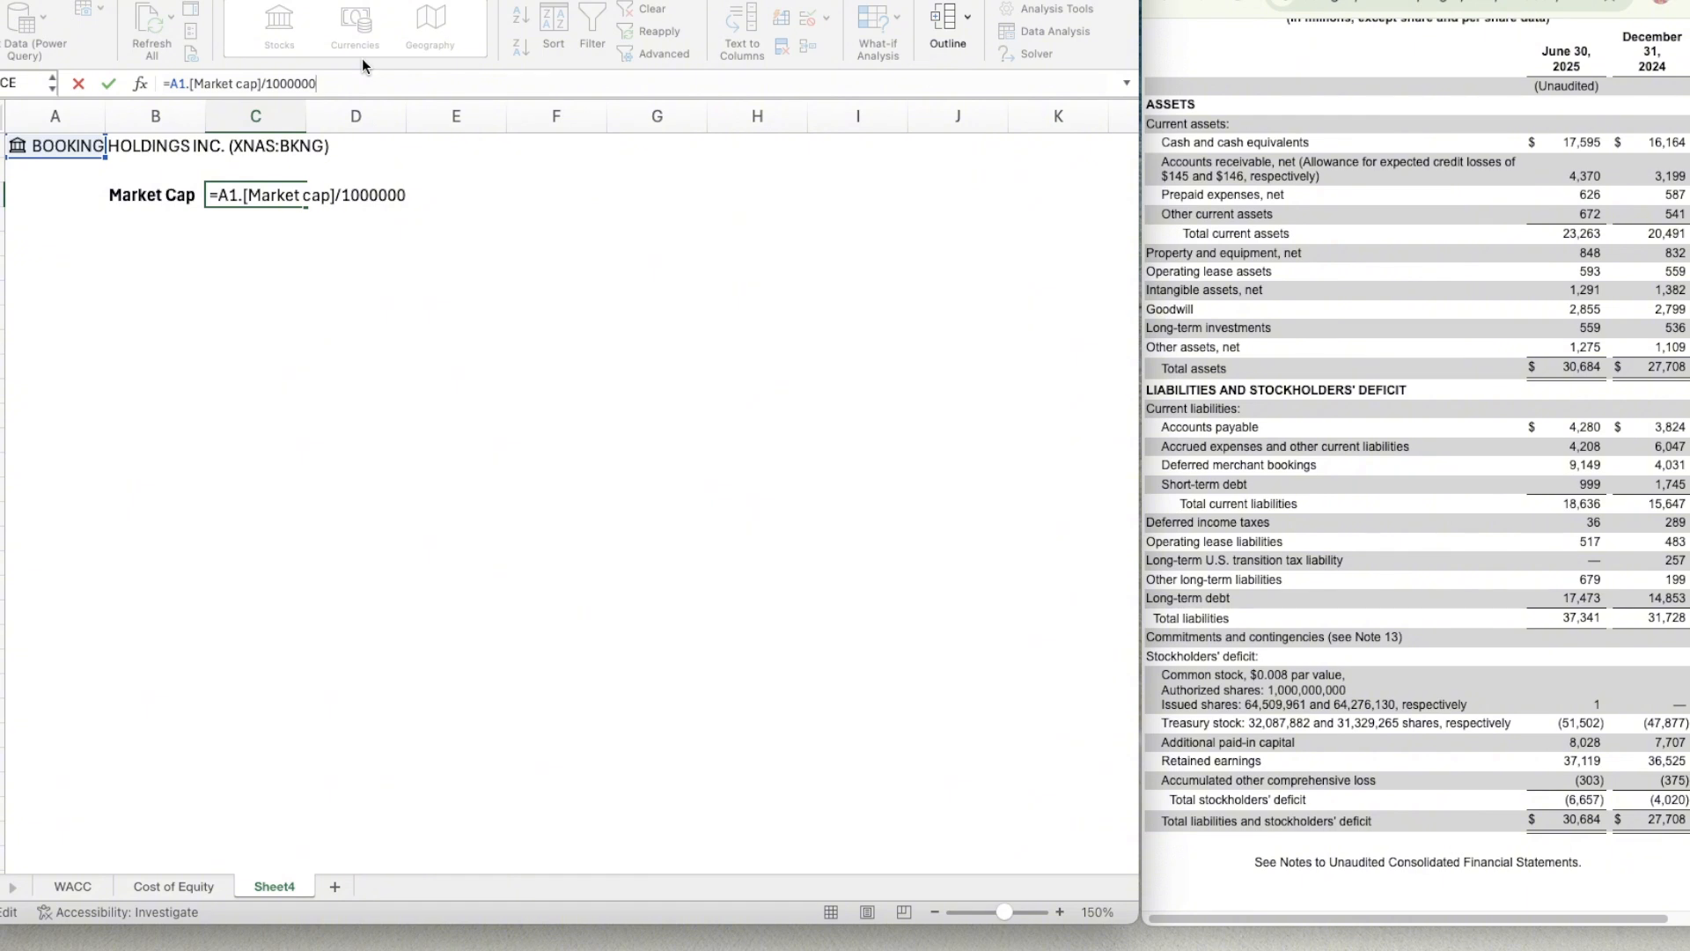
key(Return)
Add the bold label % of Equity in B4, below Market Cap.
key(Left)
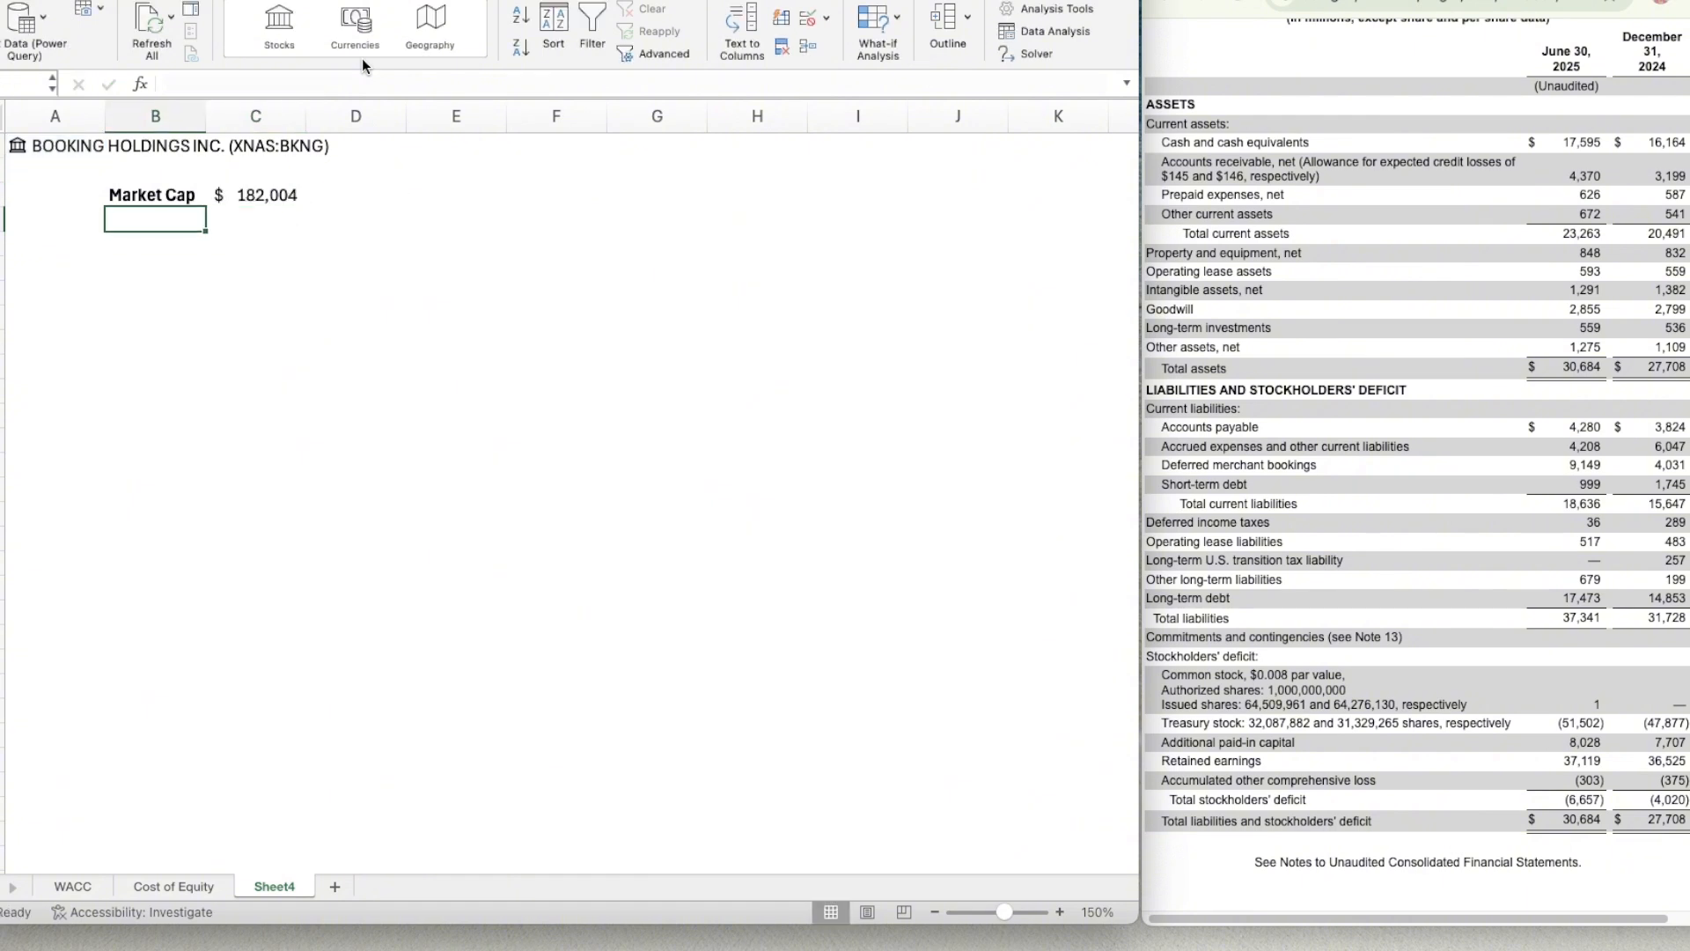
text(% of Equity)
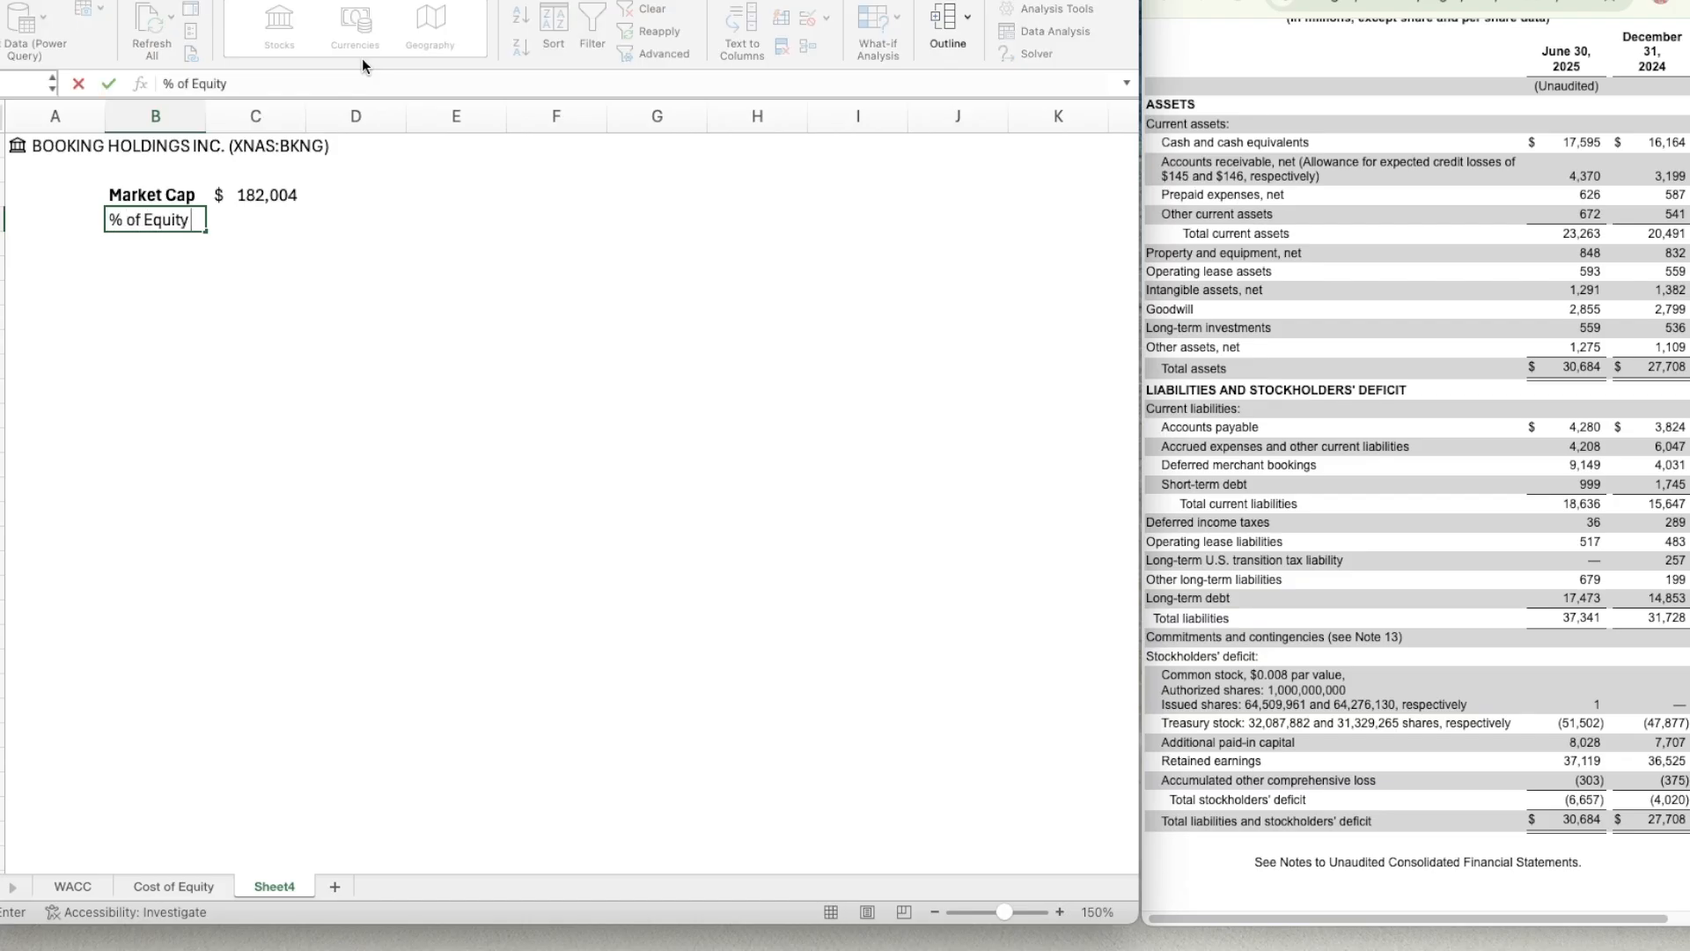
key(Return)
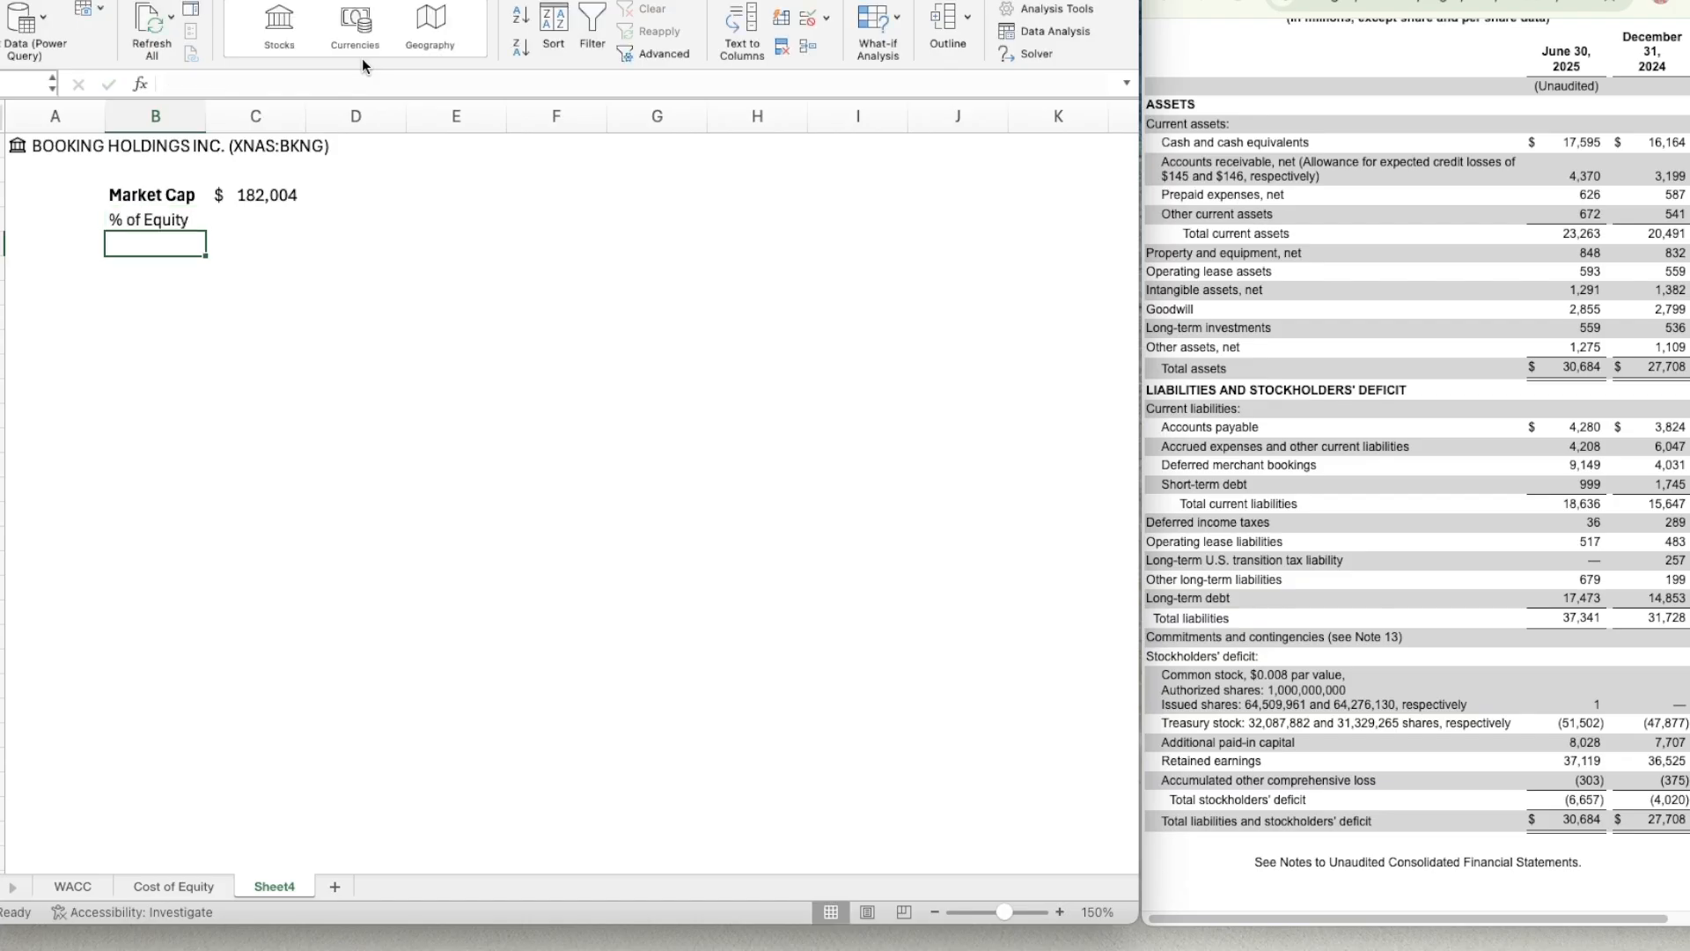
key(Up)
key(super+b)
Add the bold label Cost of Equity in B5.
key(Down)
text(Cost of )
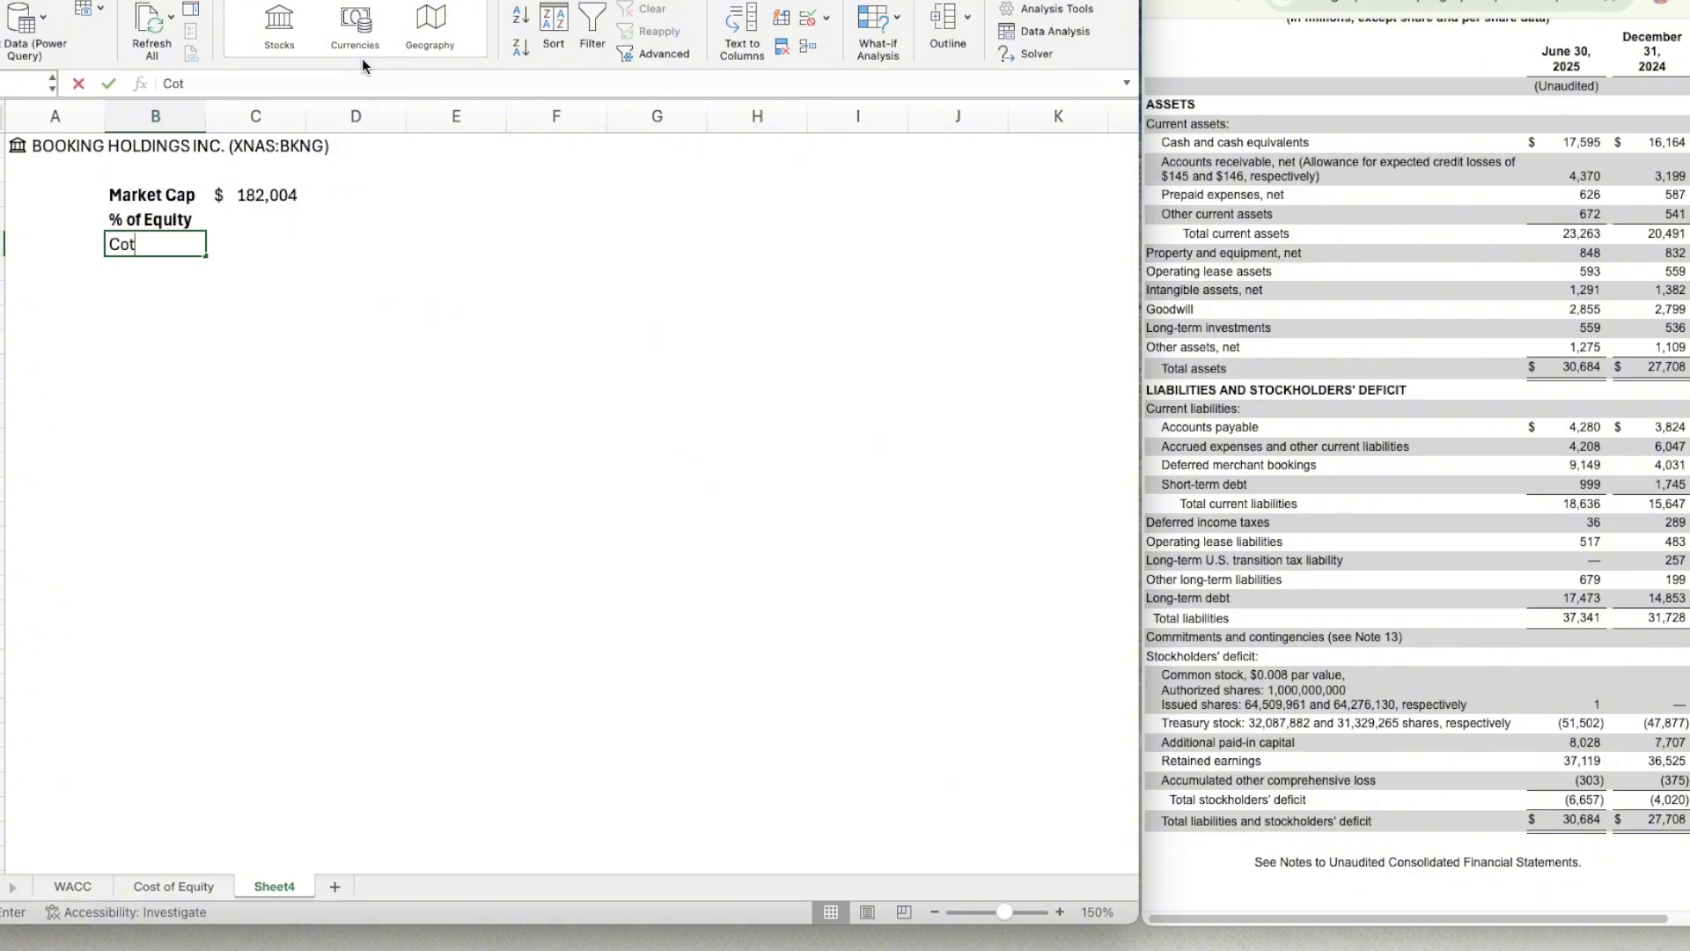
text(Equ)
key(BackSpace)
key(BackSpace)
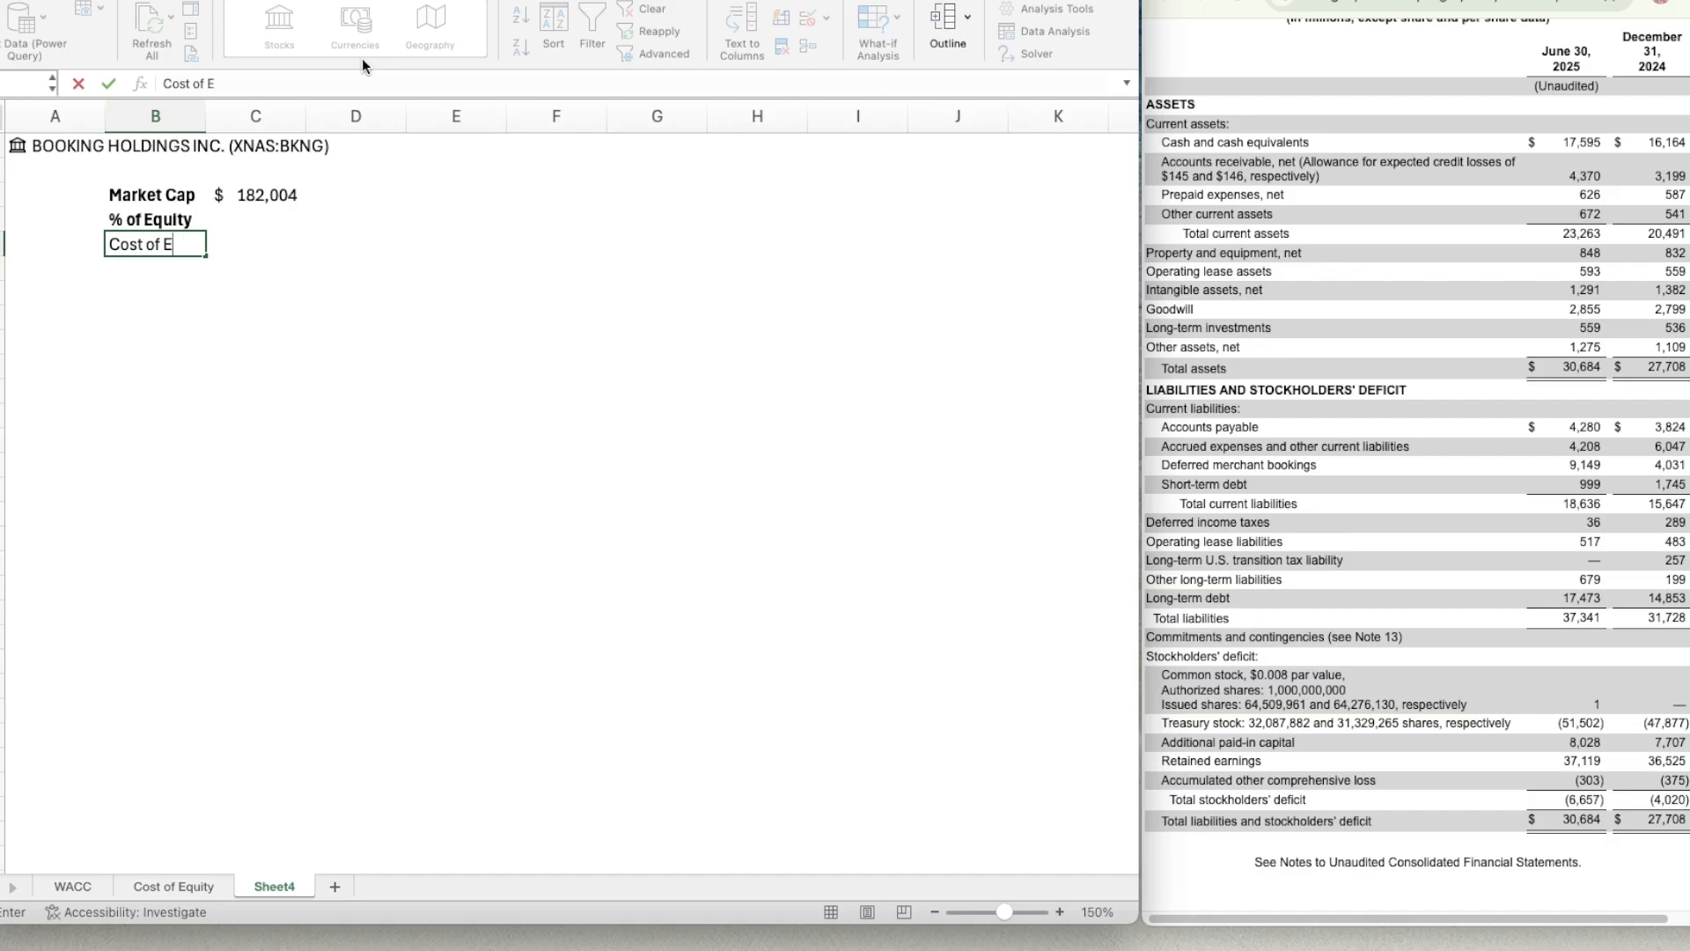
text(quity)
key(Return)
key(Up)
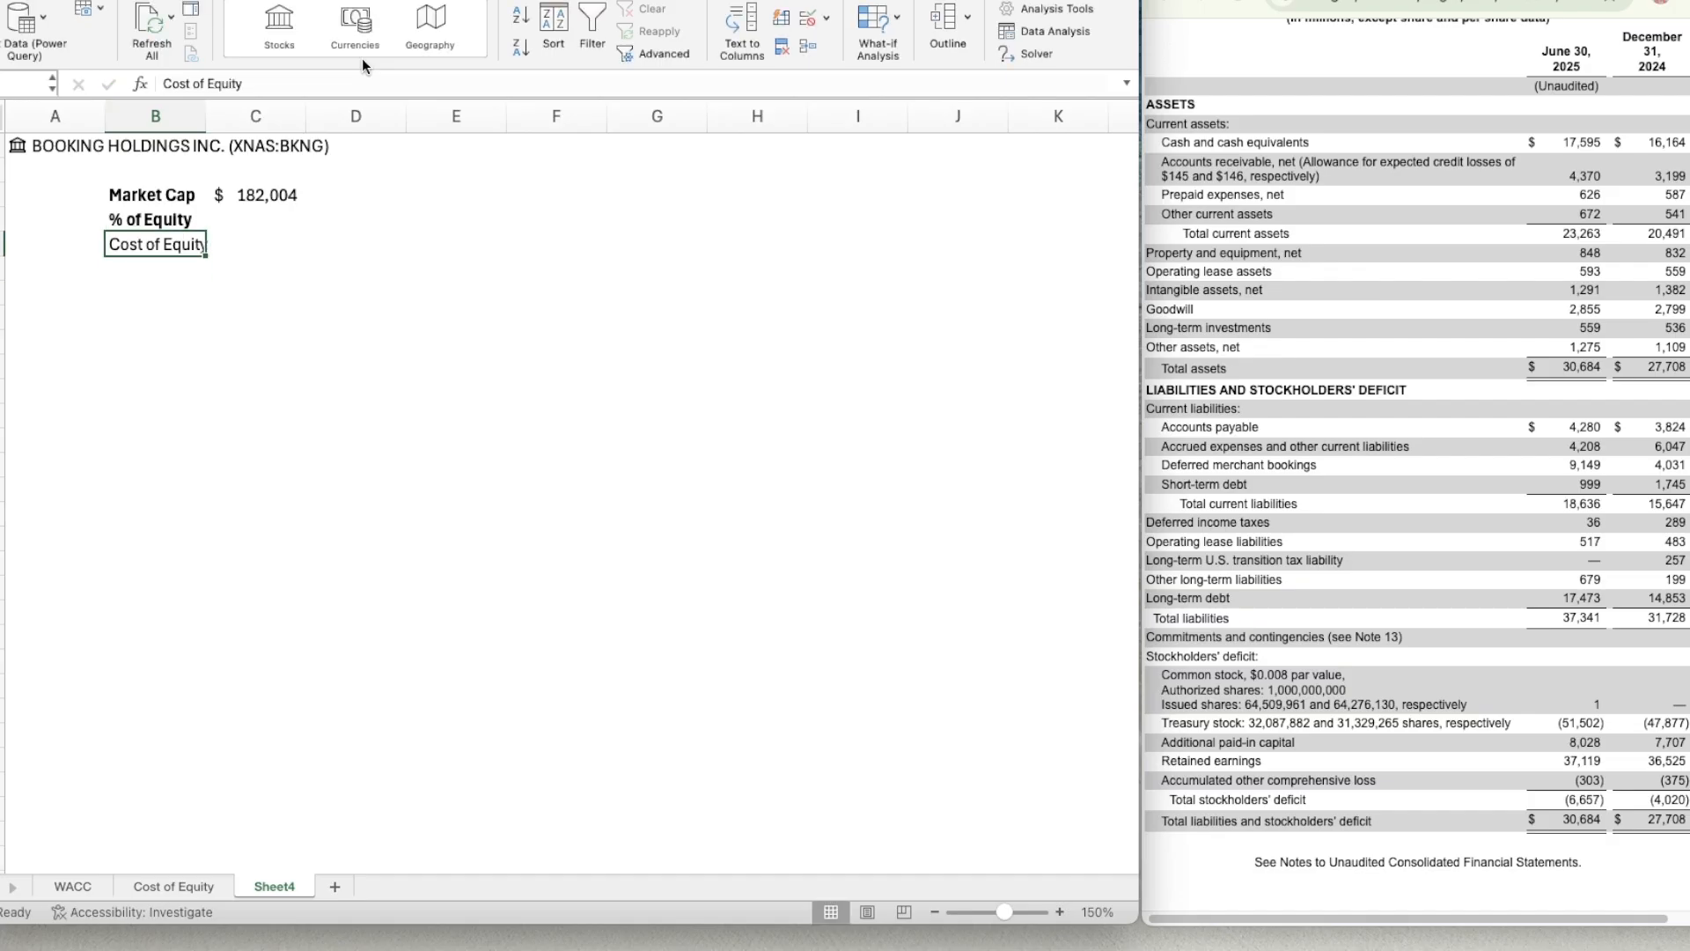
key(super+b)
Enter Risk Free Rate in B6 and widen column B so the labels fit.
key(Down)
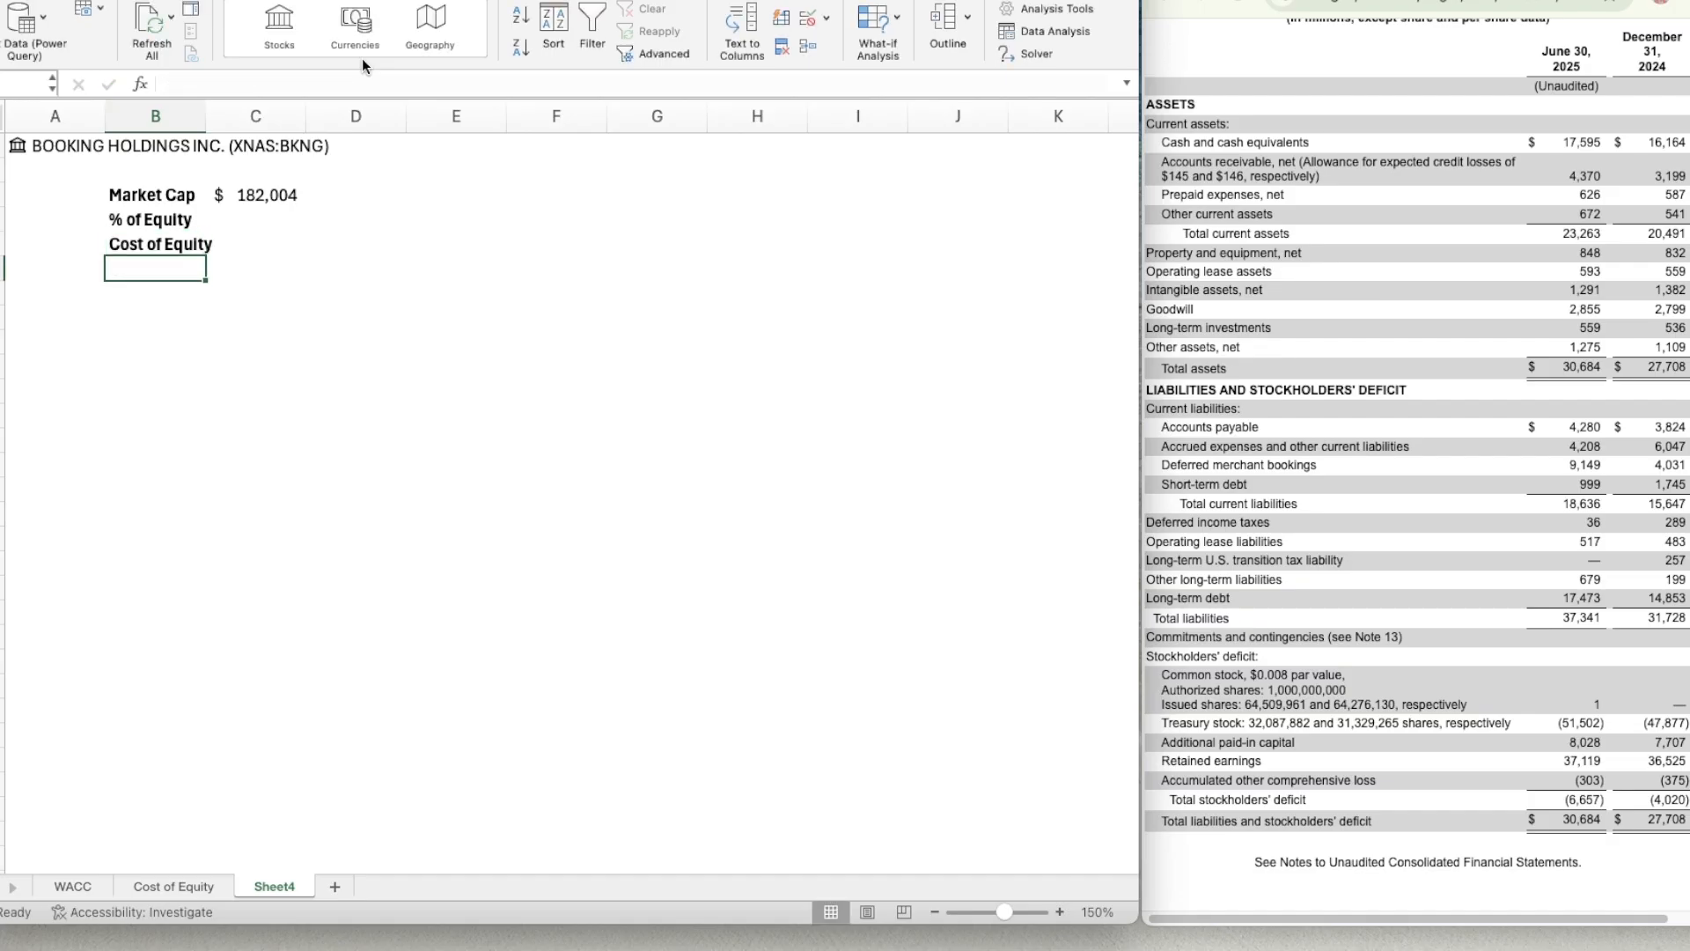
text(Risk Free Rate)
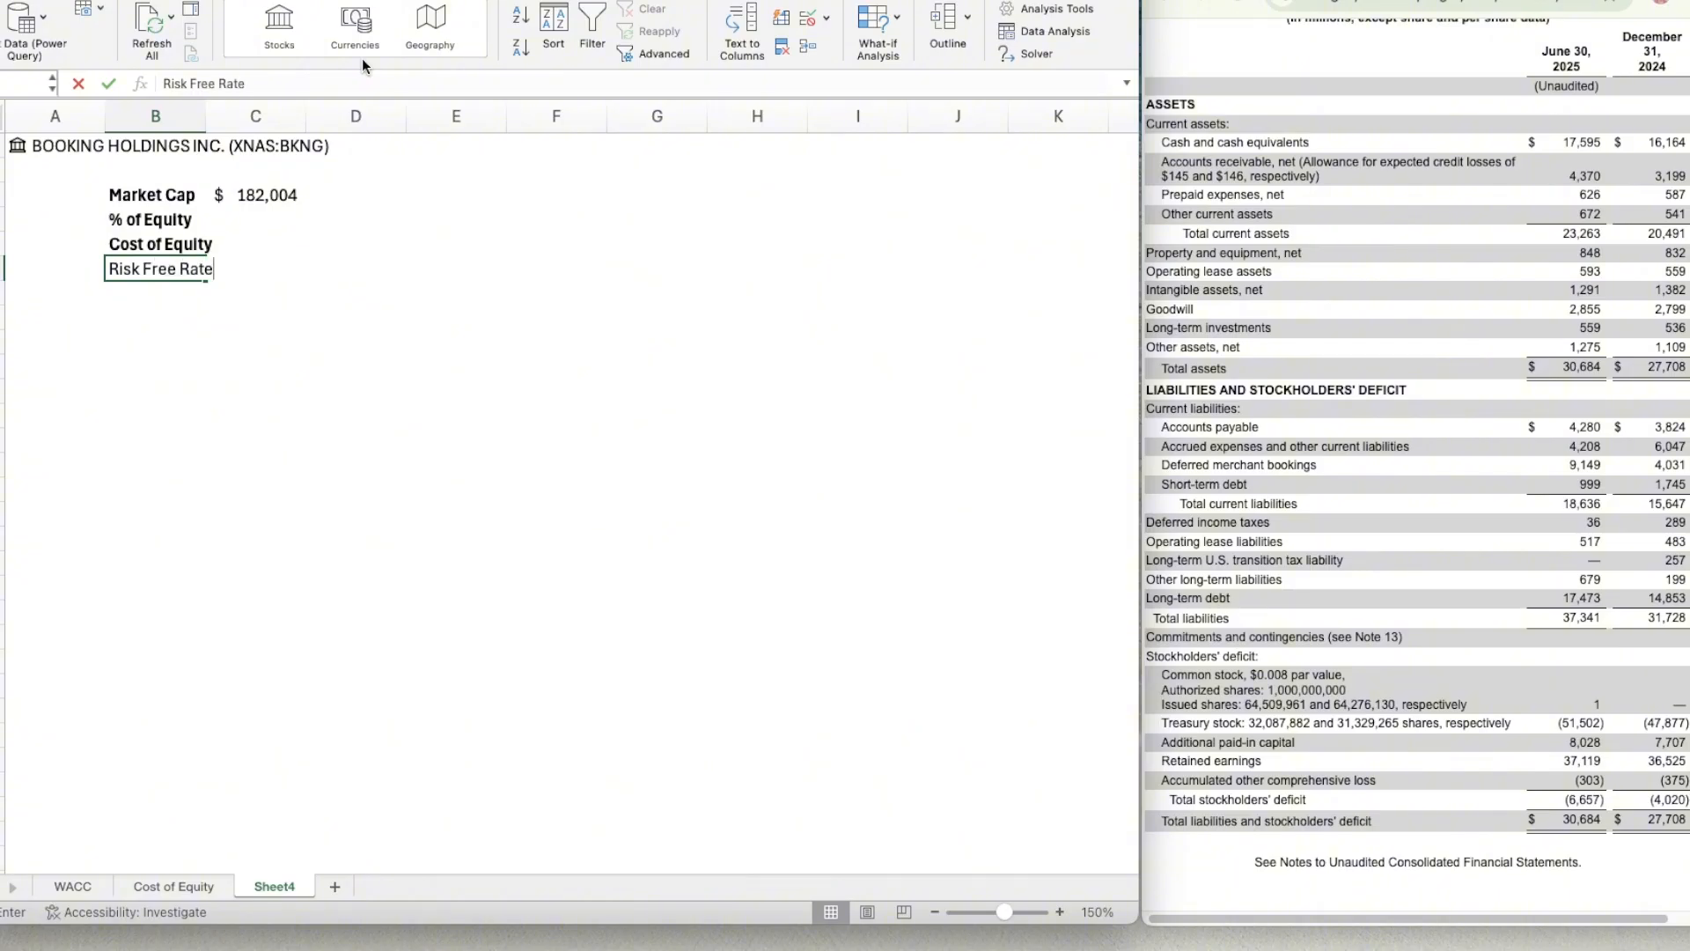
key(Return)
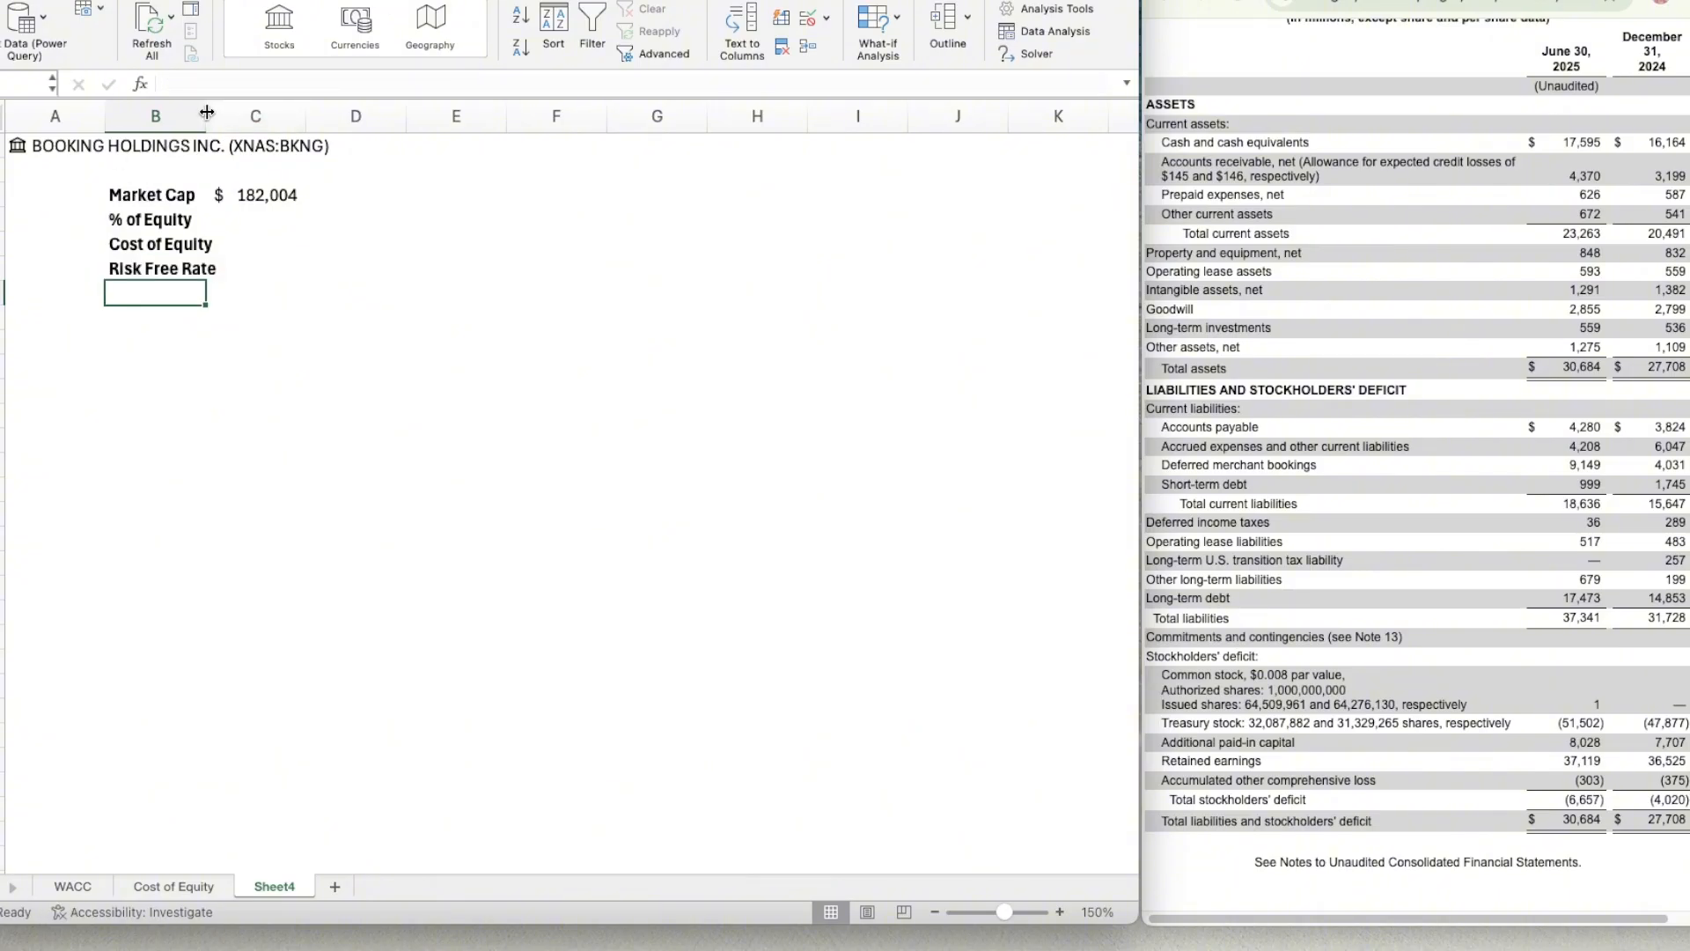
drag(207, 110, 262, 121)
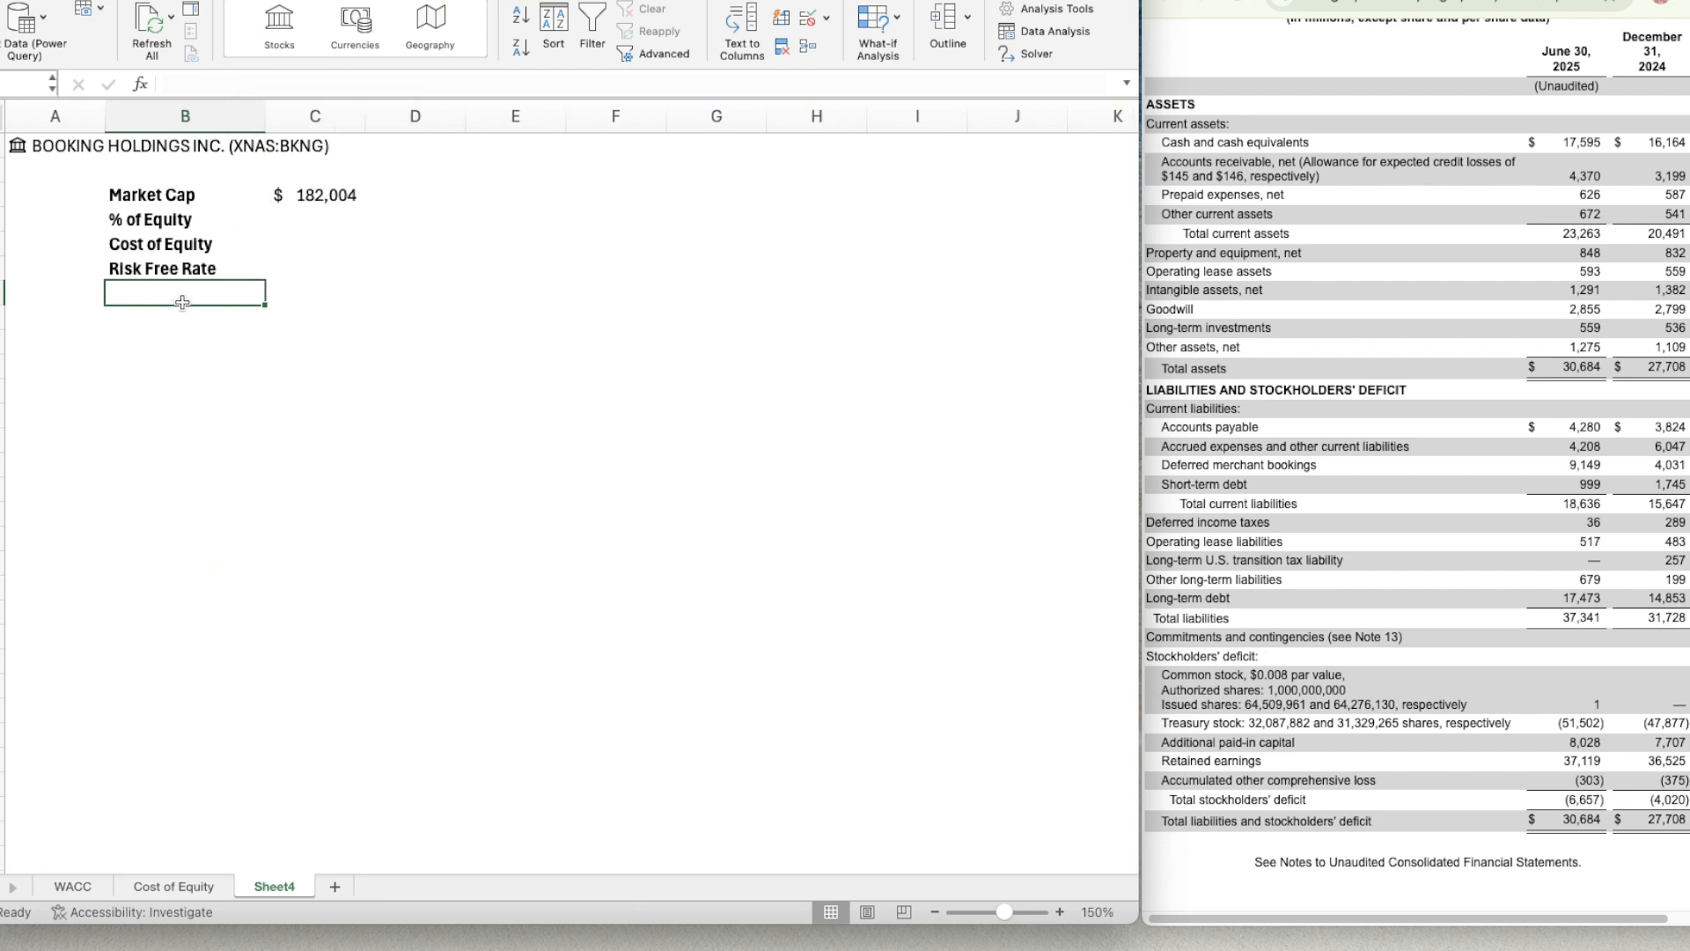
Enter Beta in B7 and Equity Risk Premium in B8, widening column B slightly to fit the longer label.
text(Beta)
key(Return)
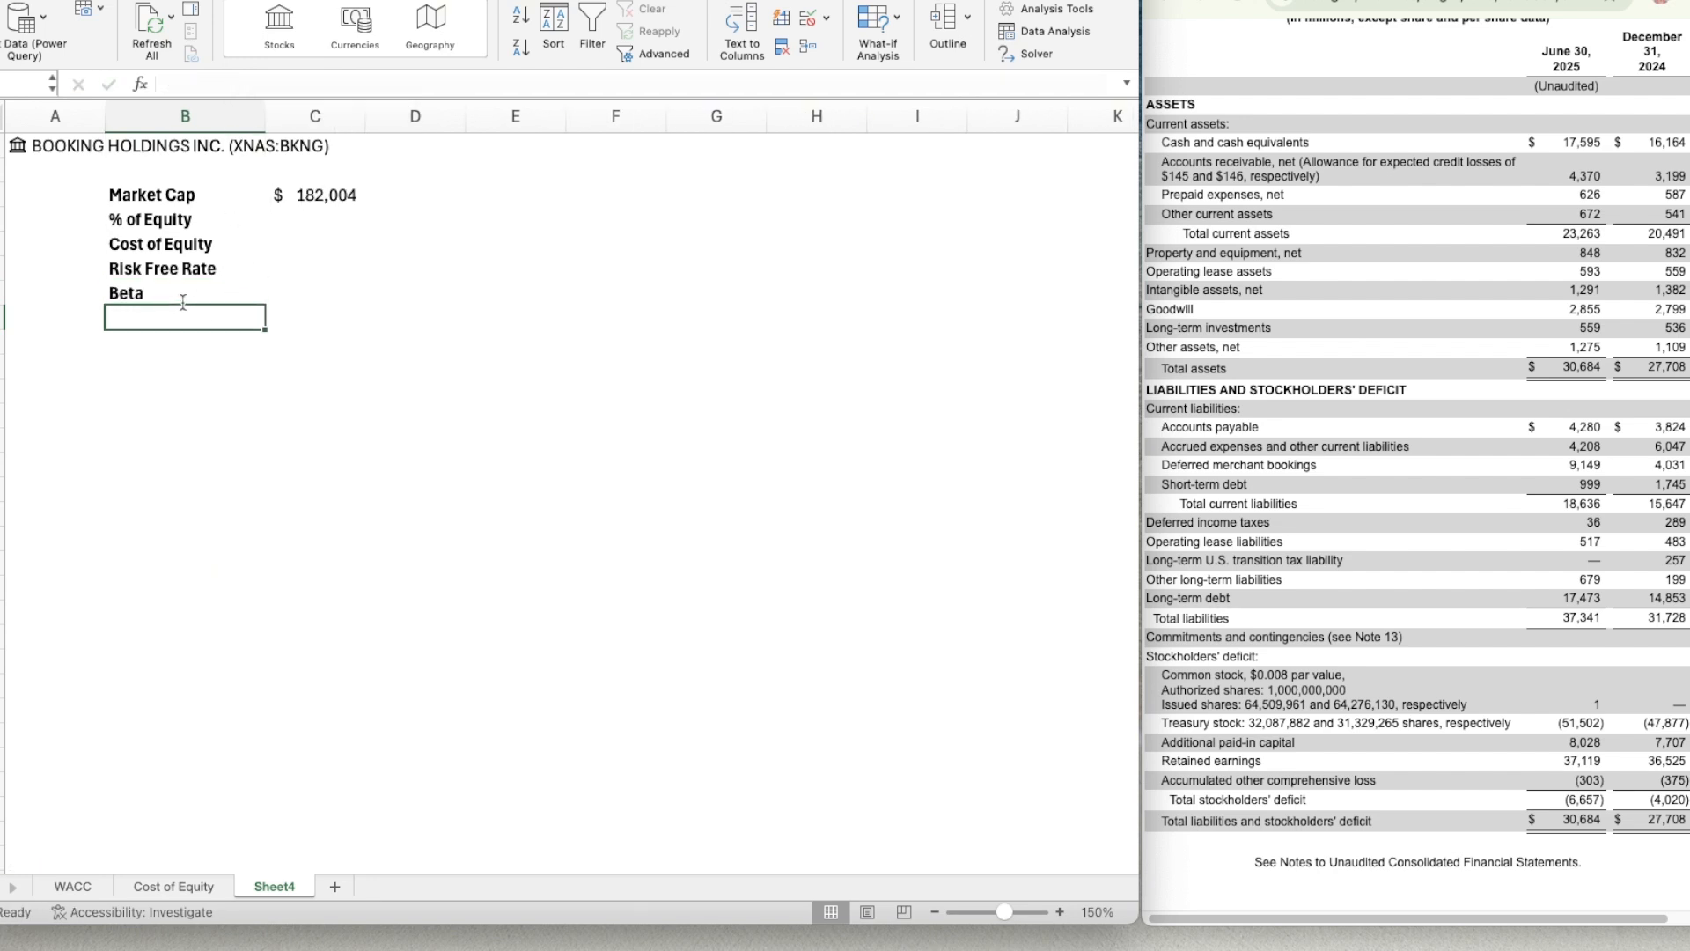
text(Equity )
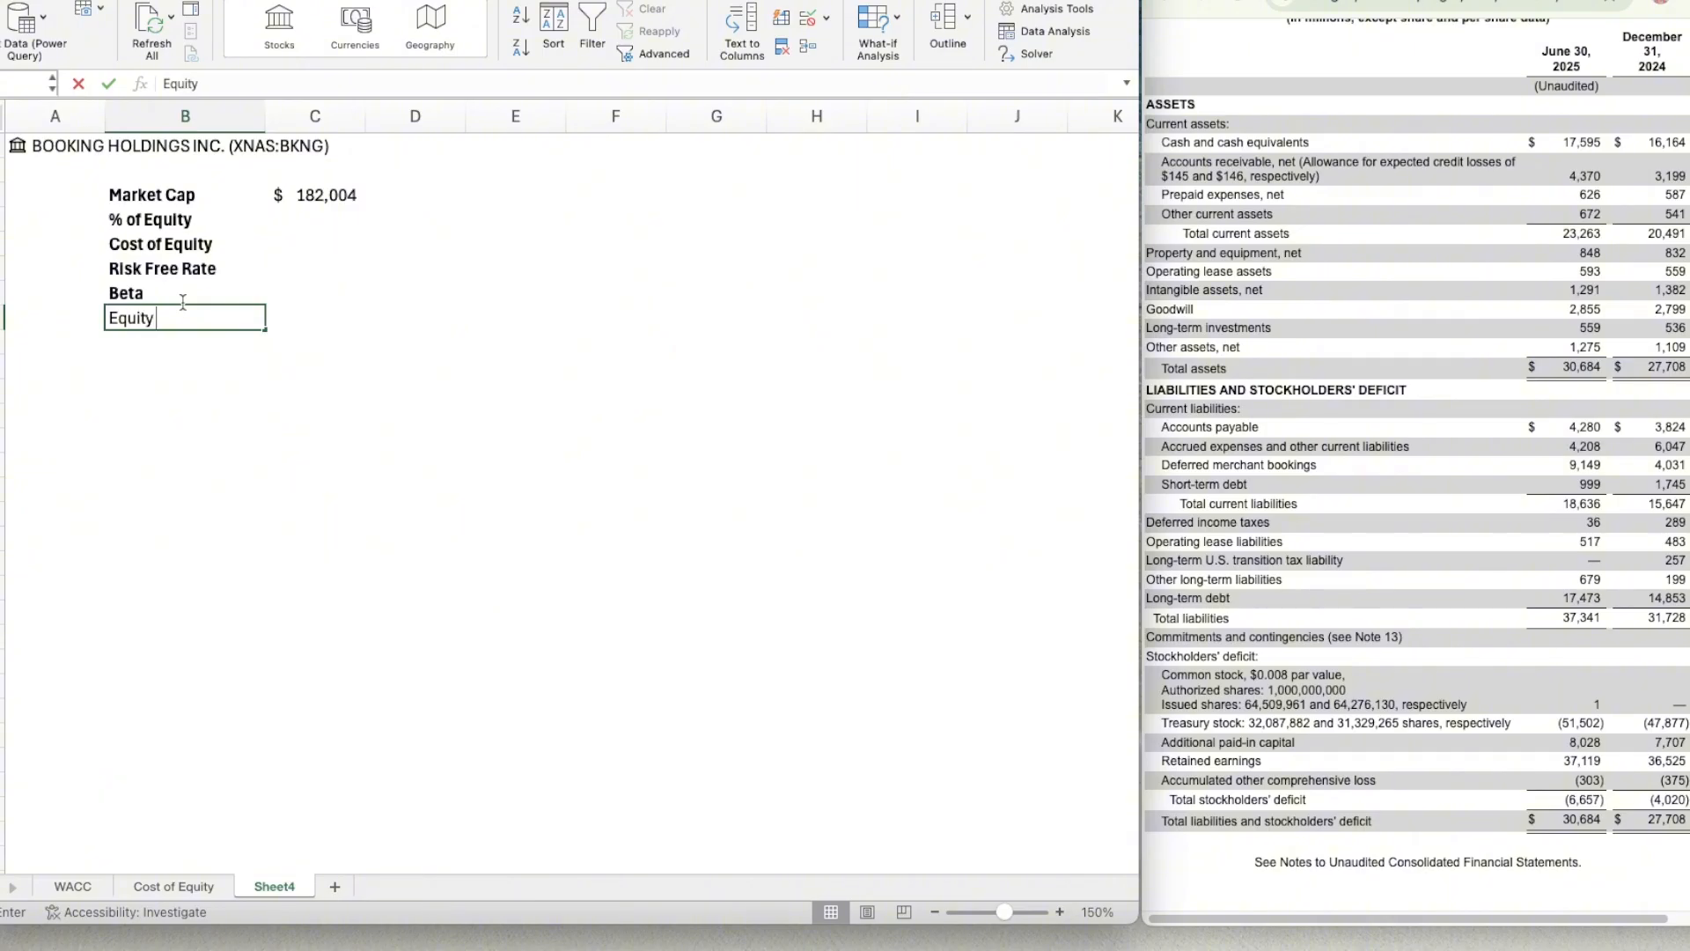
text(Risk Premium)
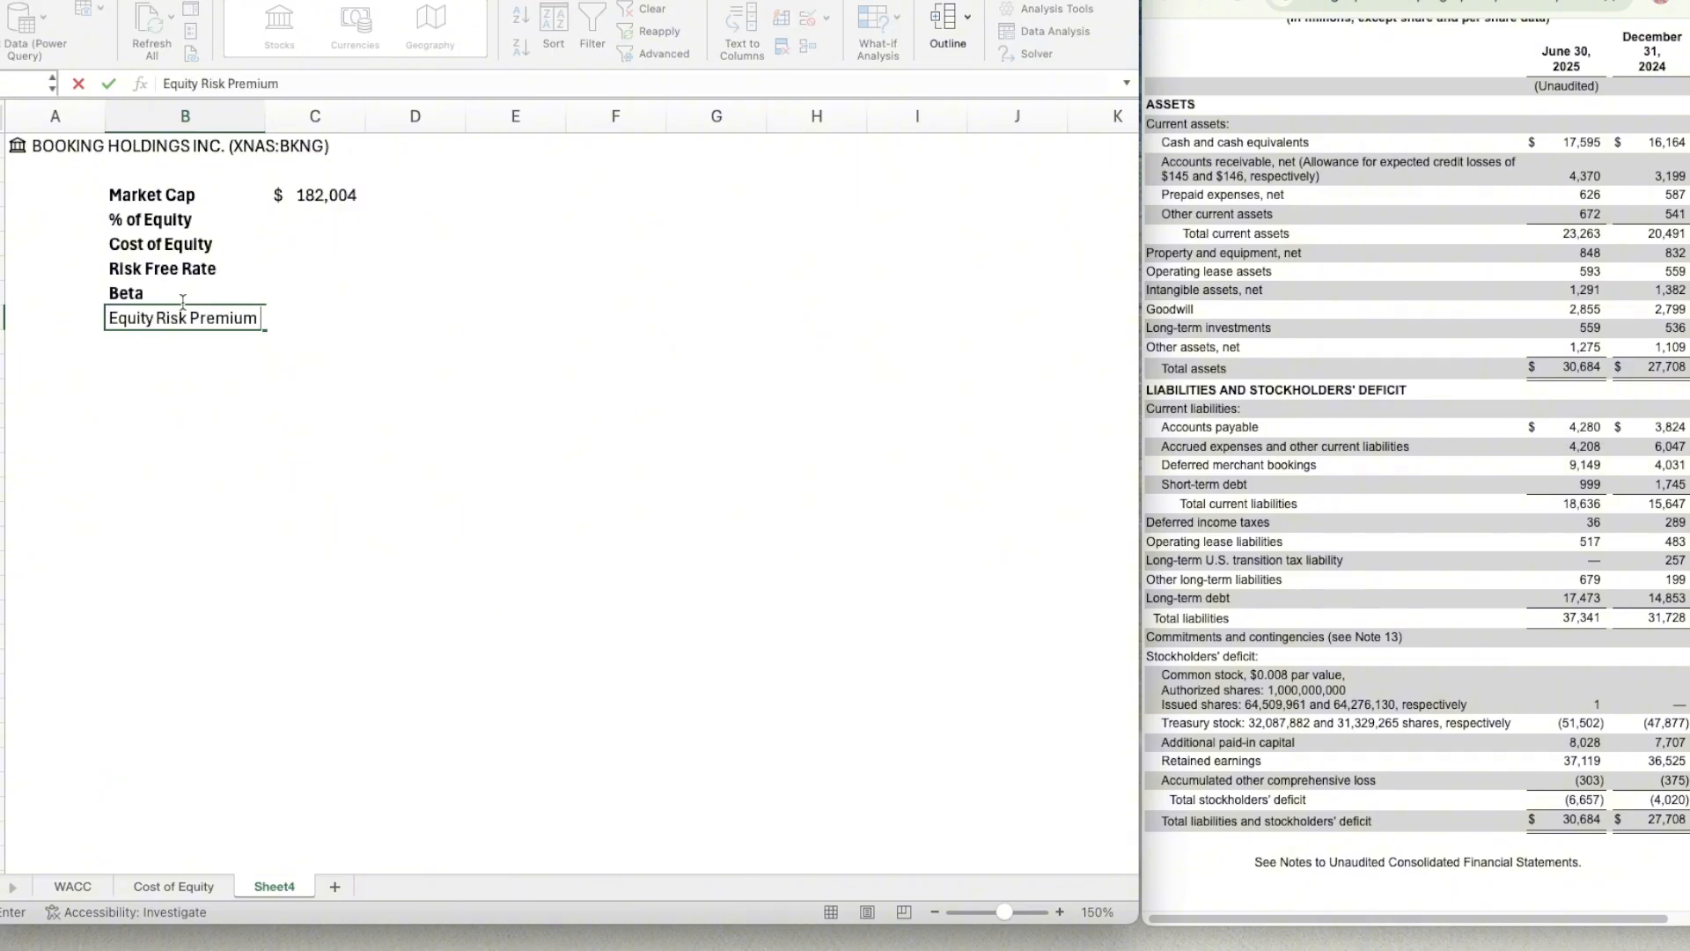
key(Return)
key(Return)
key(Return)
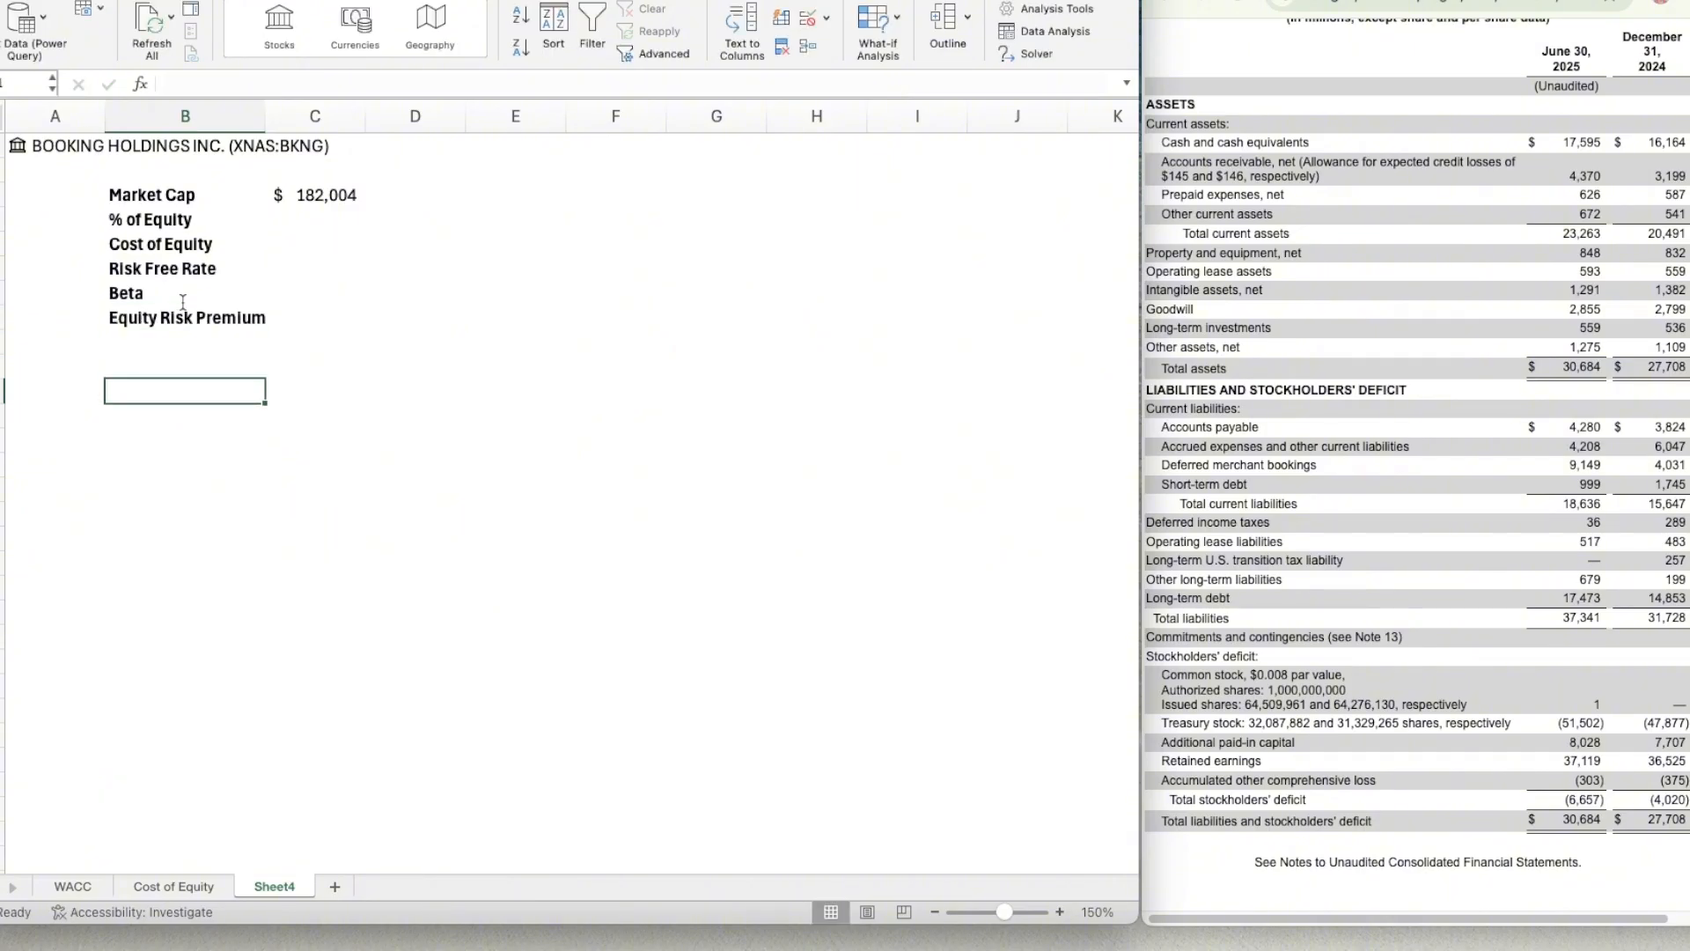
drag(265, 117, 270, 117)
Leave row 9 blank and start the debt section with Debt in B10 and % of Debt in B11.
click(1060, 912)
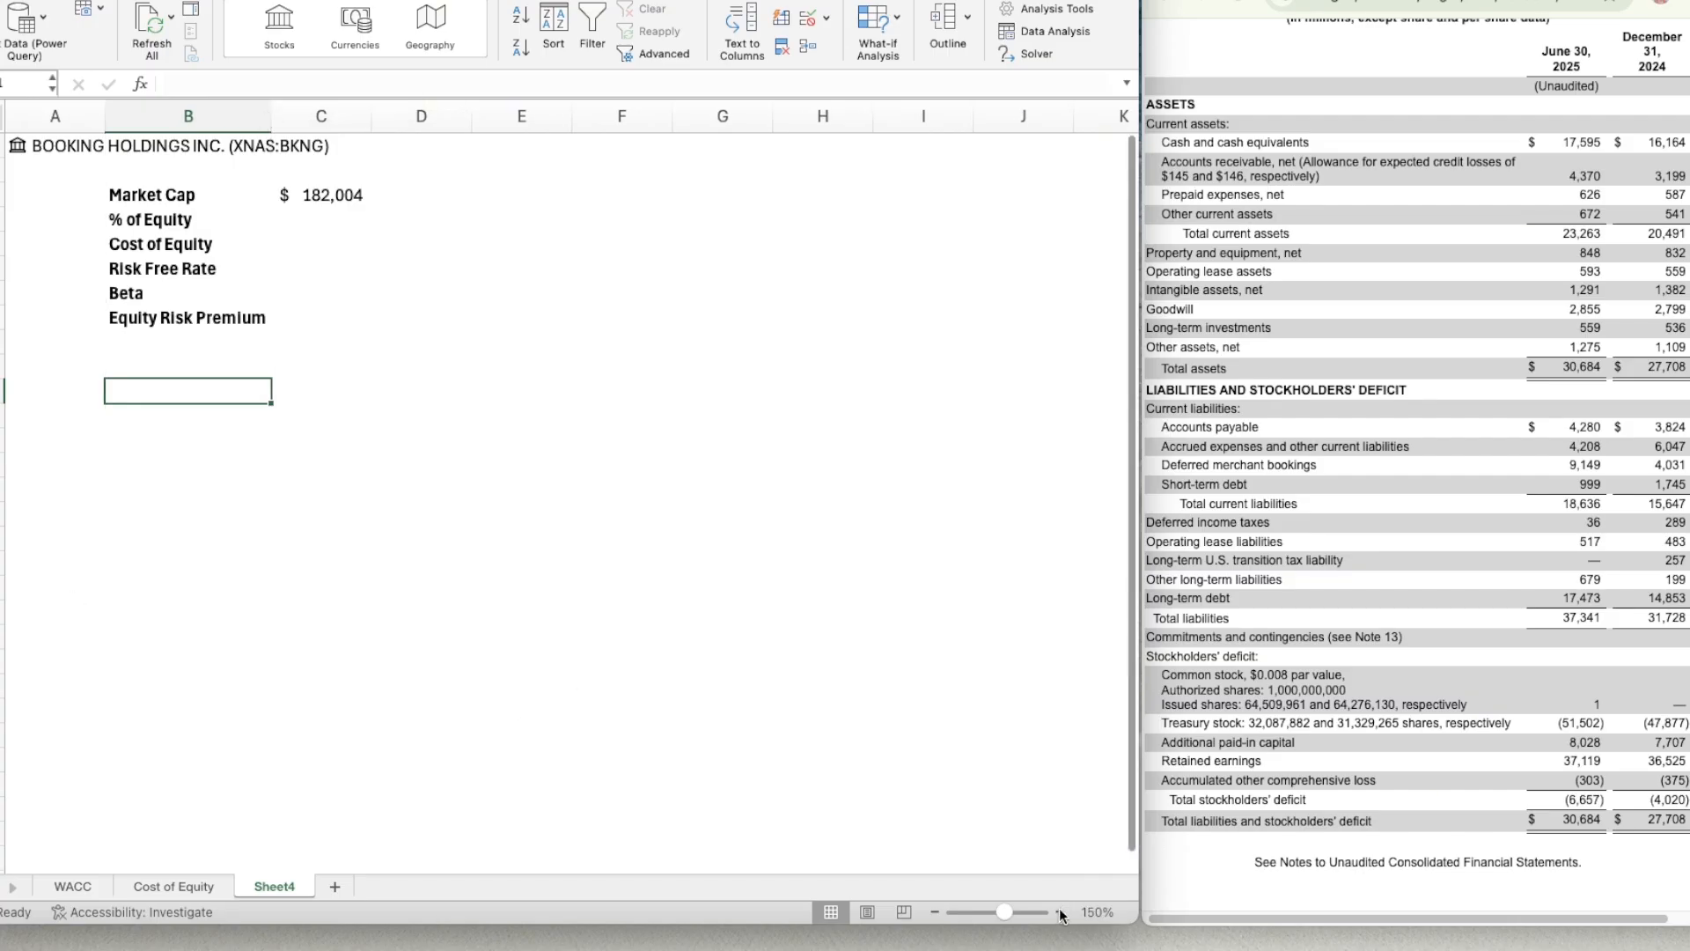
click(1060, 912)
click(178, 385)
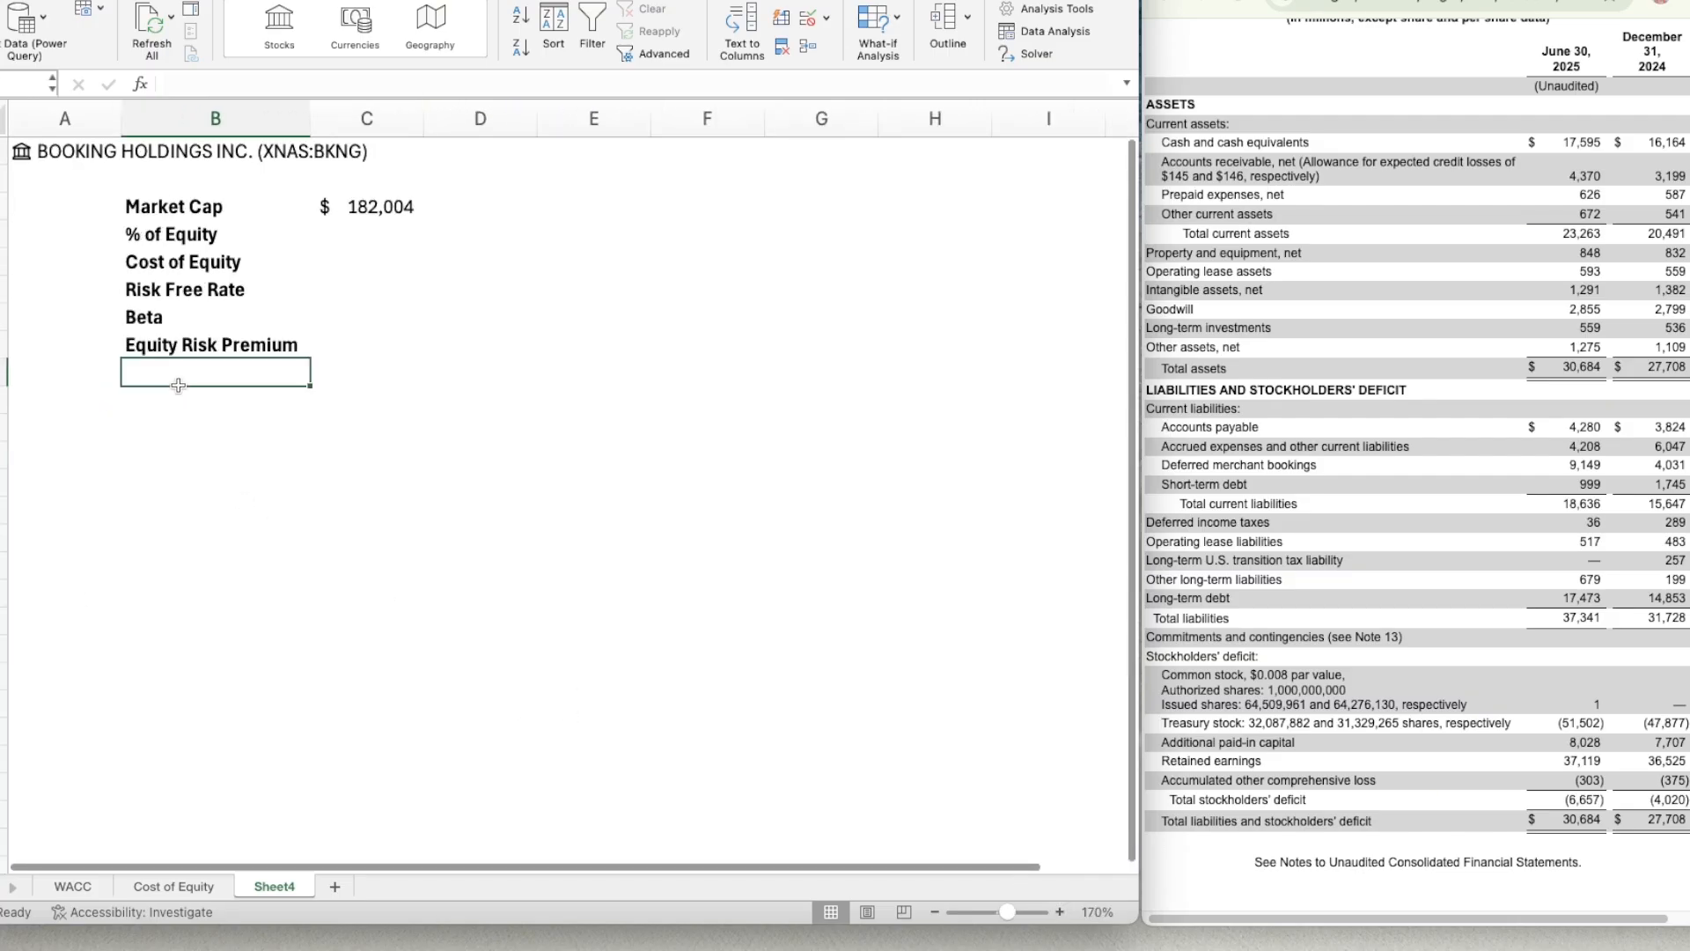
key(Down)
key(Down)
key(Up)
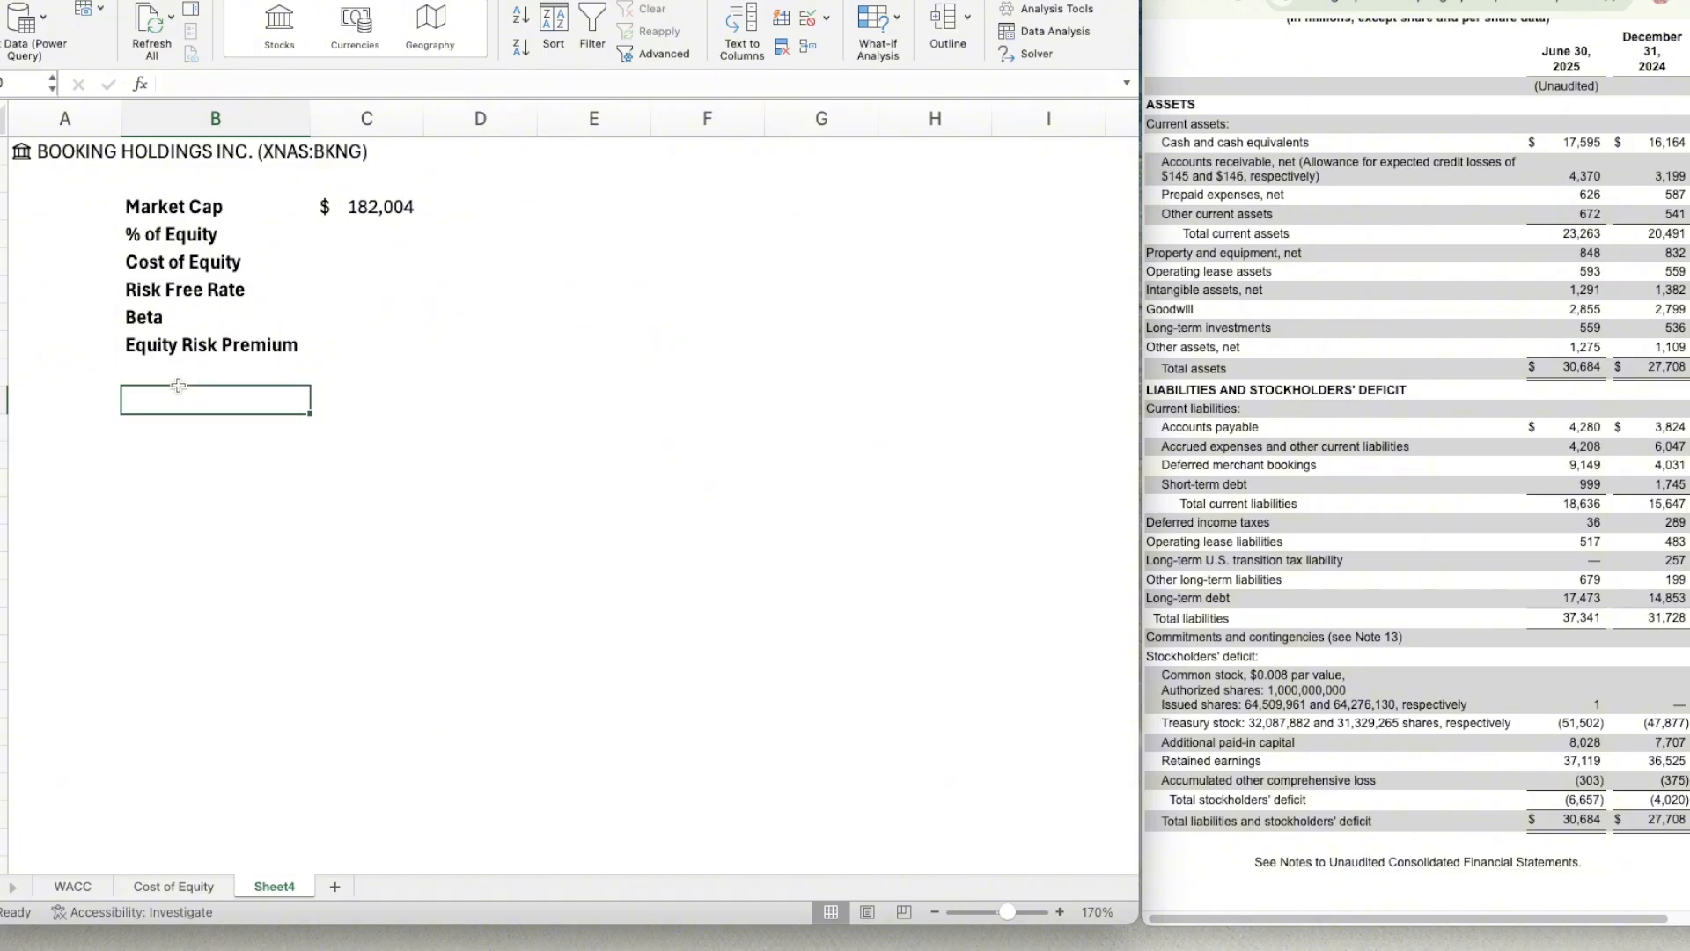
text(Debt)
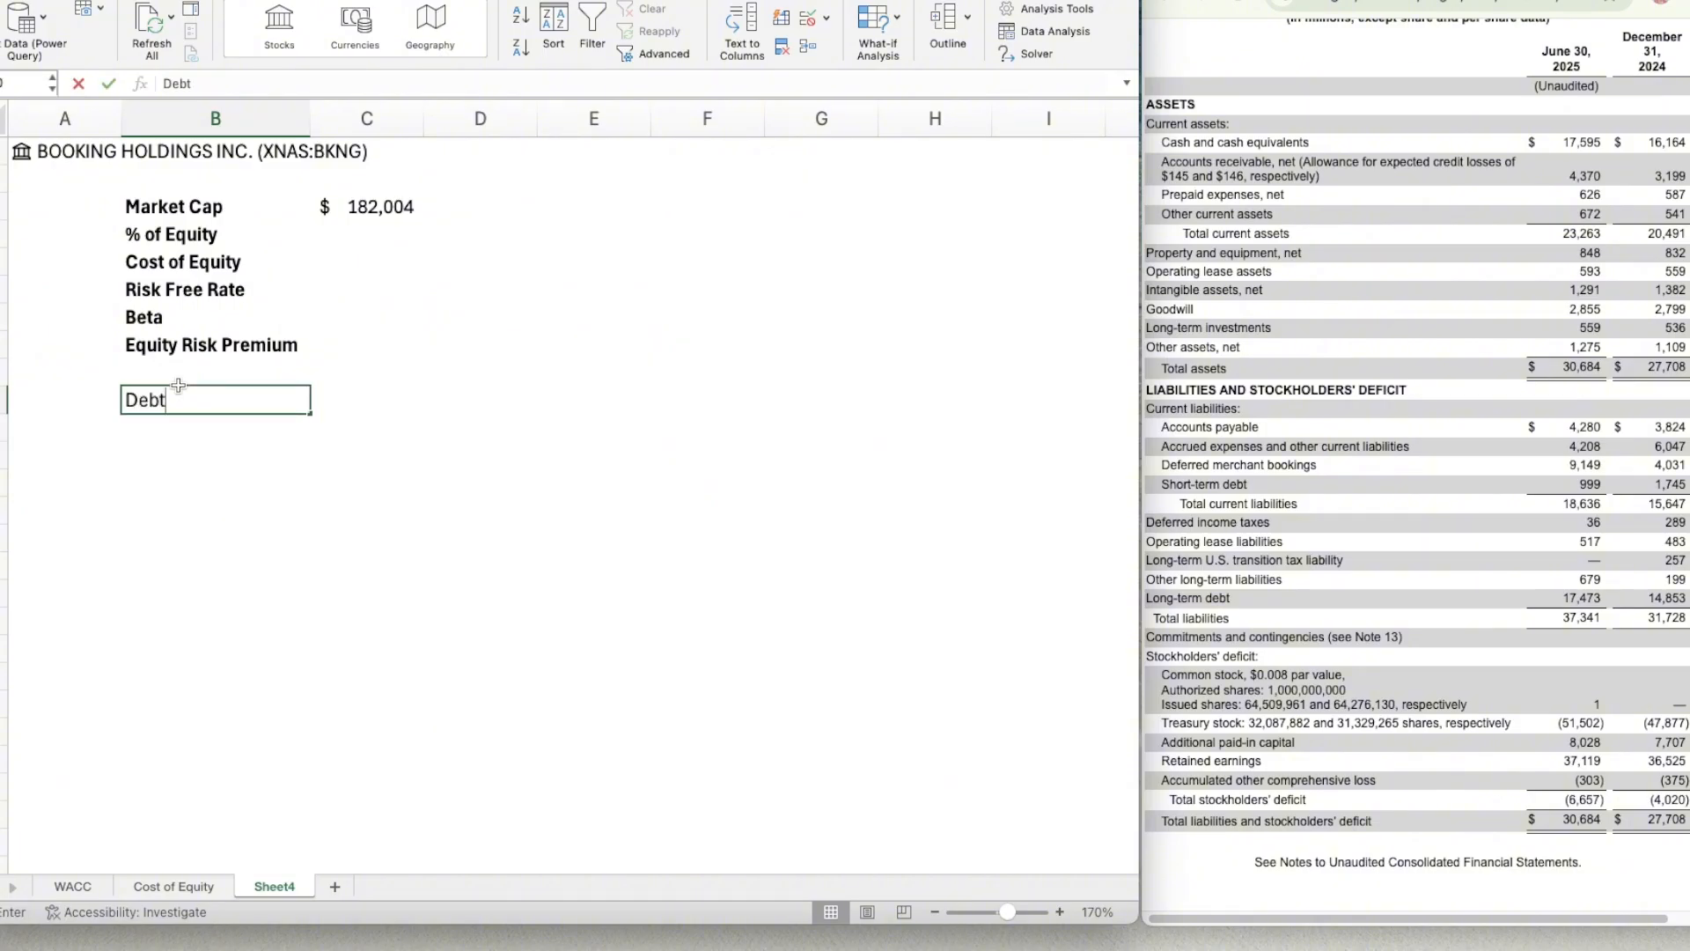
key(Return)
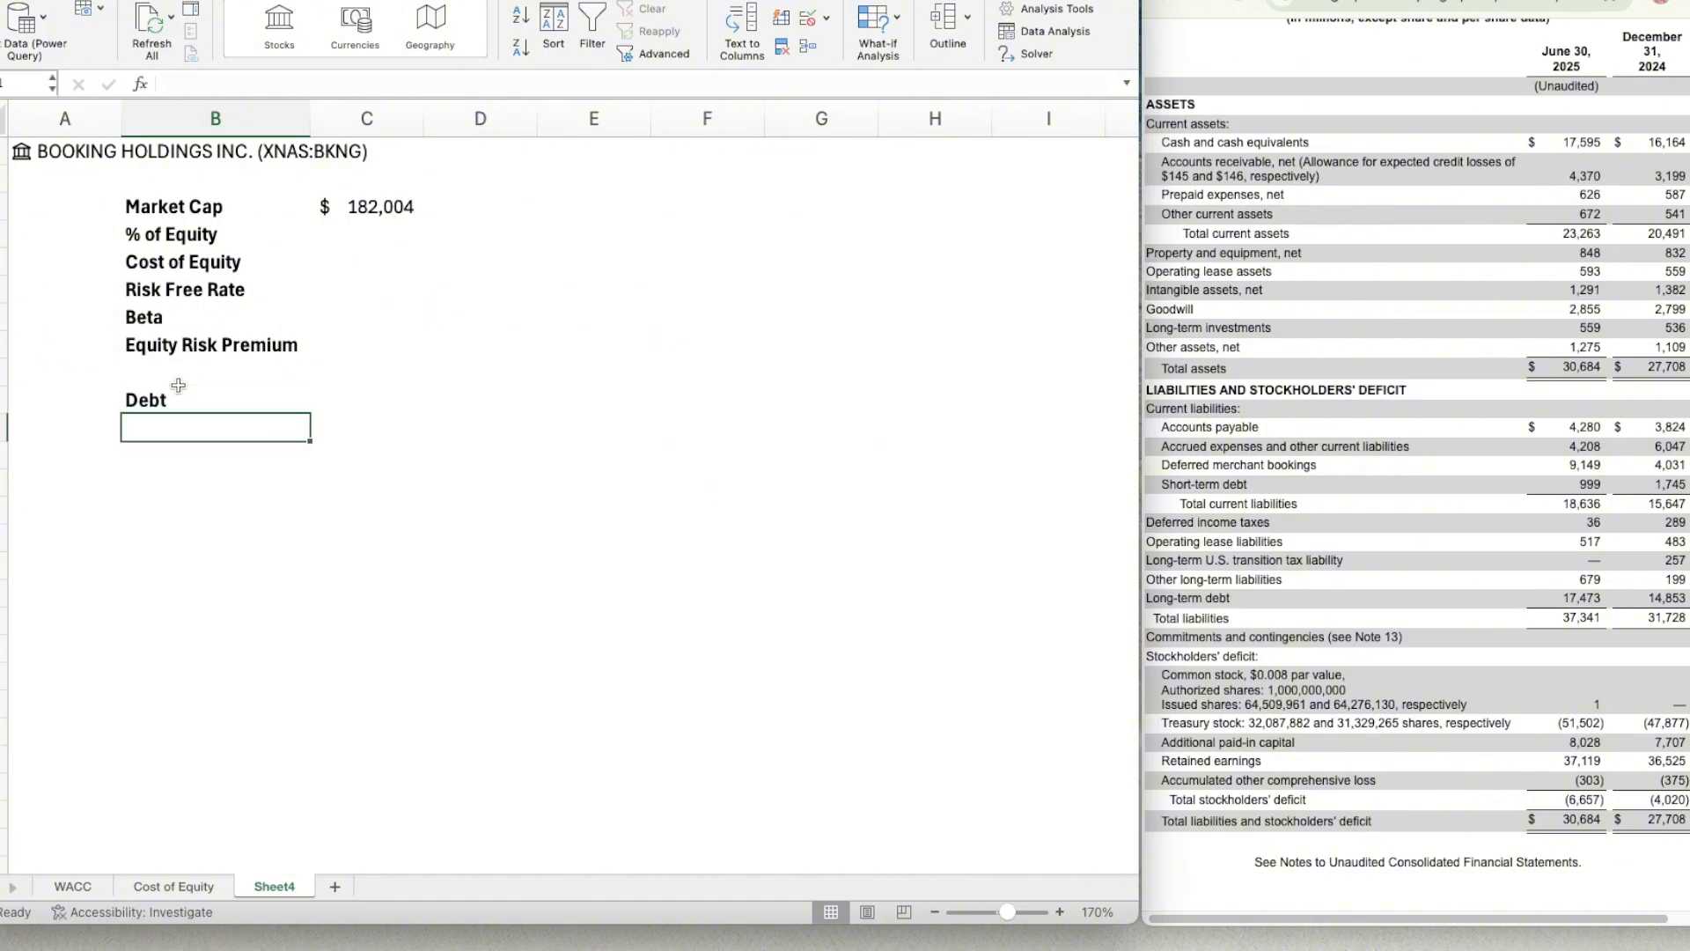
text(% of Debt)
key(Return)
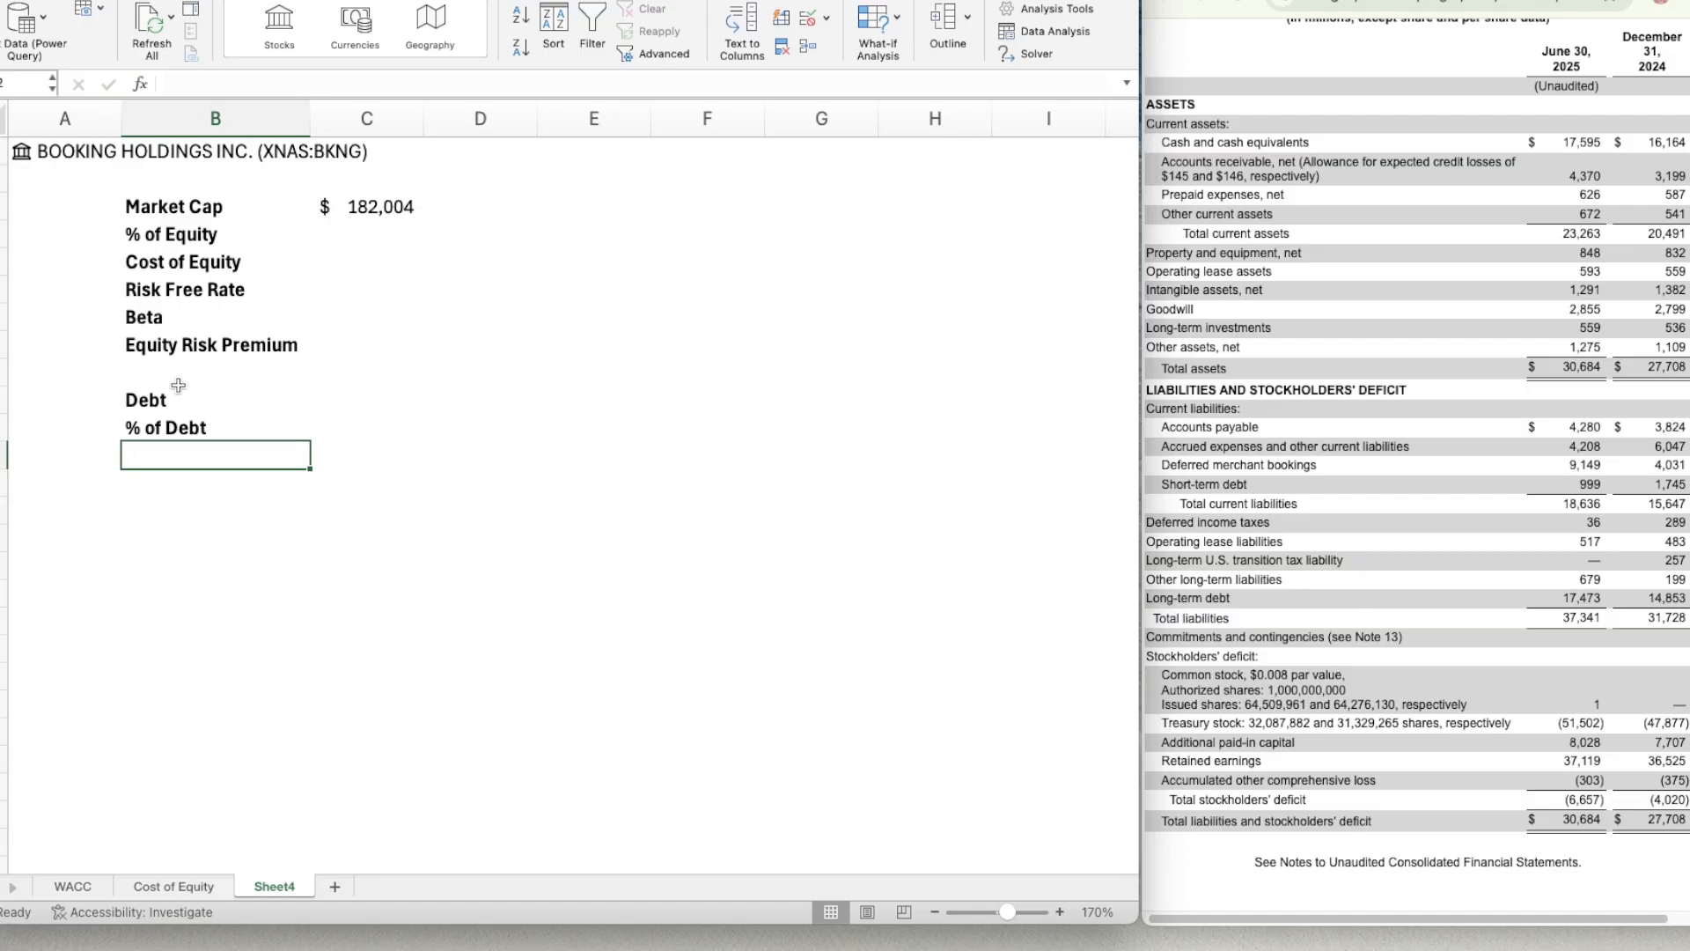
Continue the debt section with the labels Cost of Debt in B12 and Tax Rate in B13.
text(Cost of Debt)
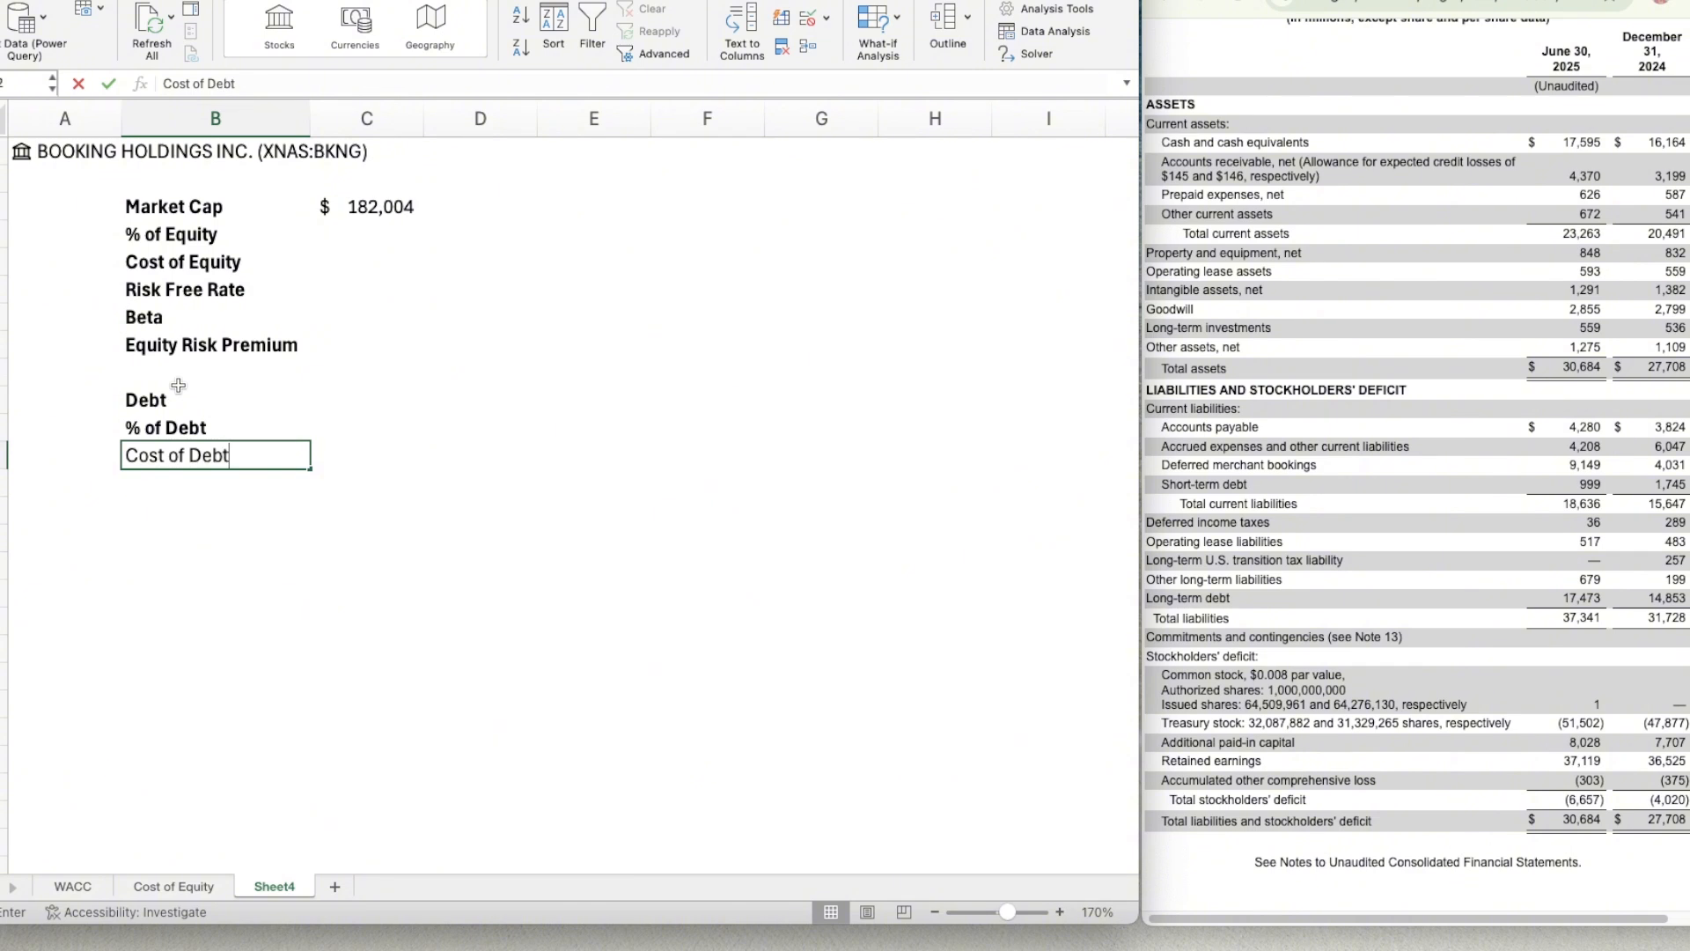
key(Return)
text(Tax Rate)
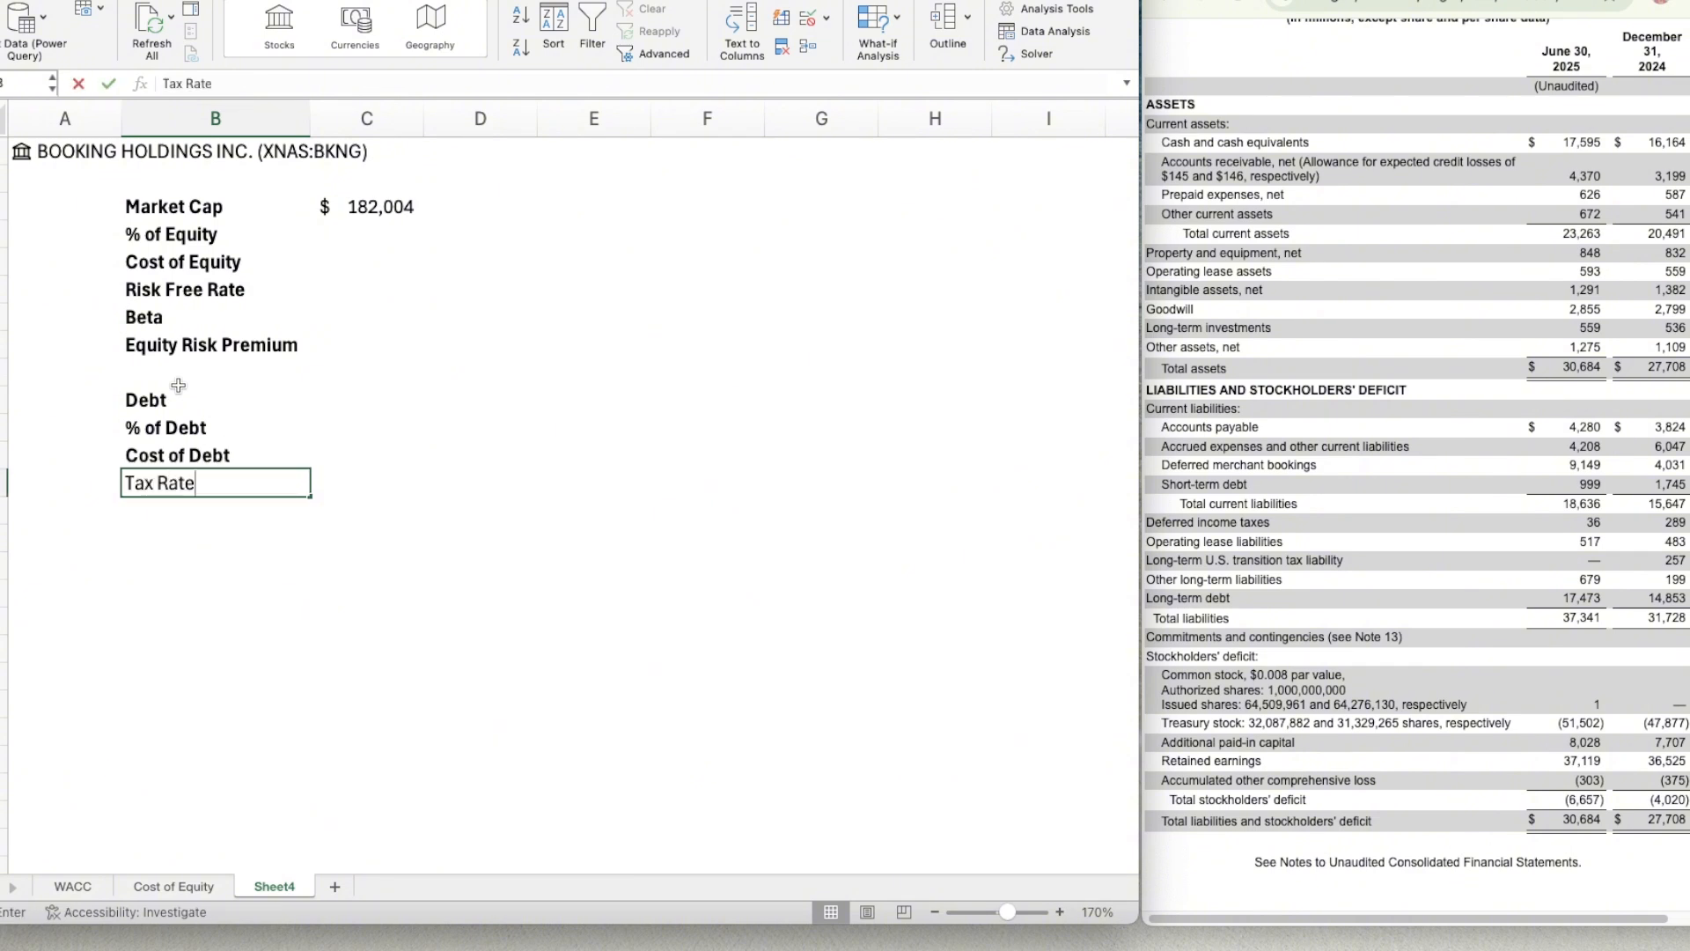
key(Return)
Add the label Total in B15 and WACC in B17, leaving a blank row before each.
key(Return)
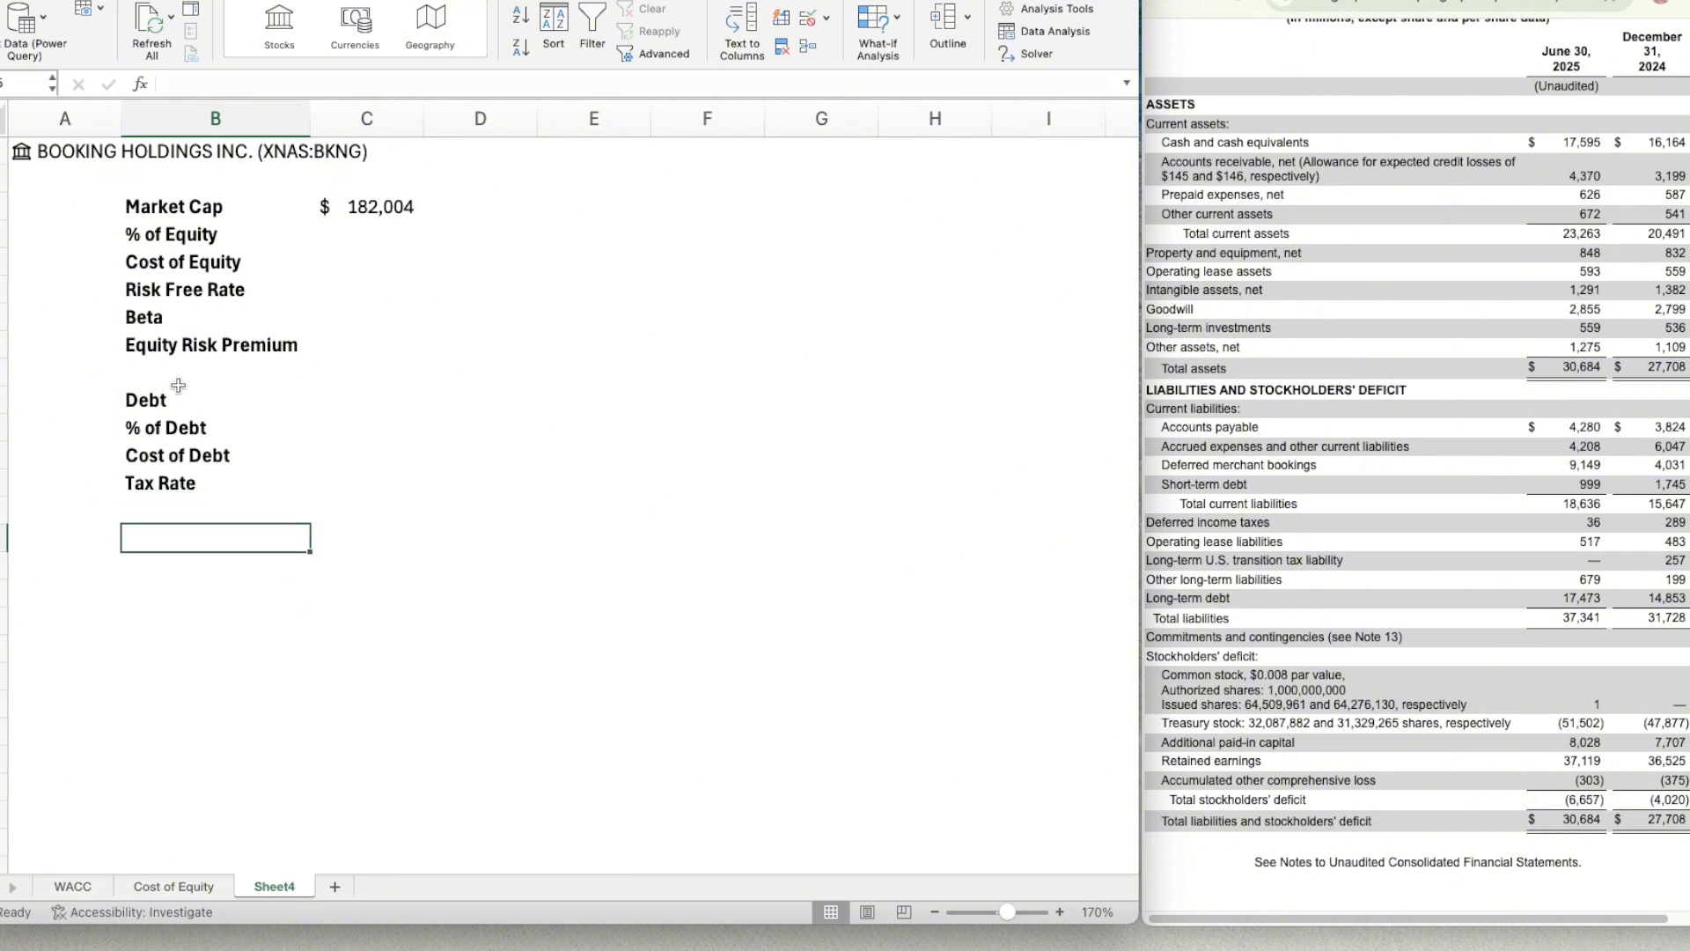
key(Up)
key(Down)
text(Total)
key(Return)
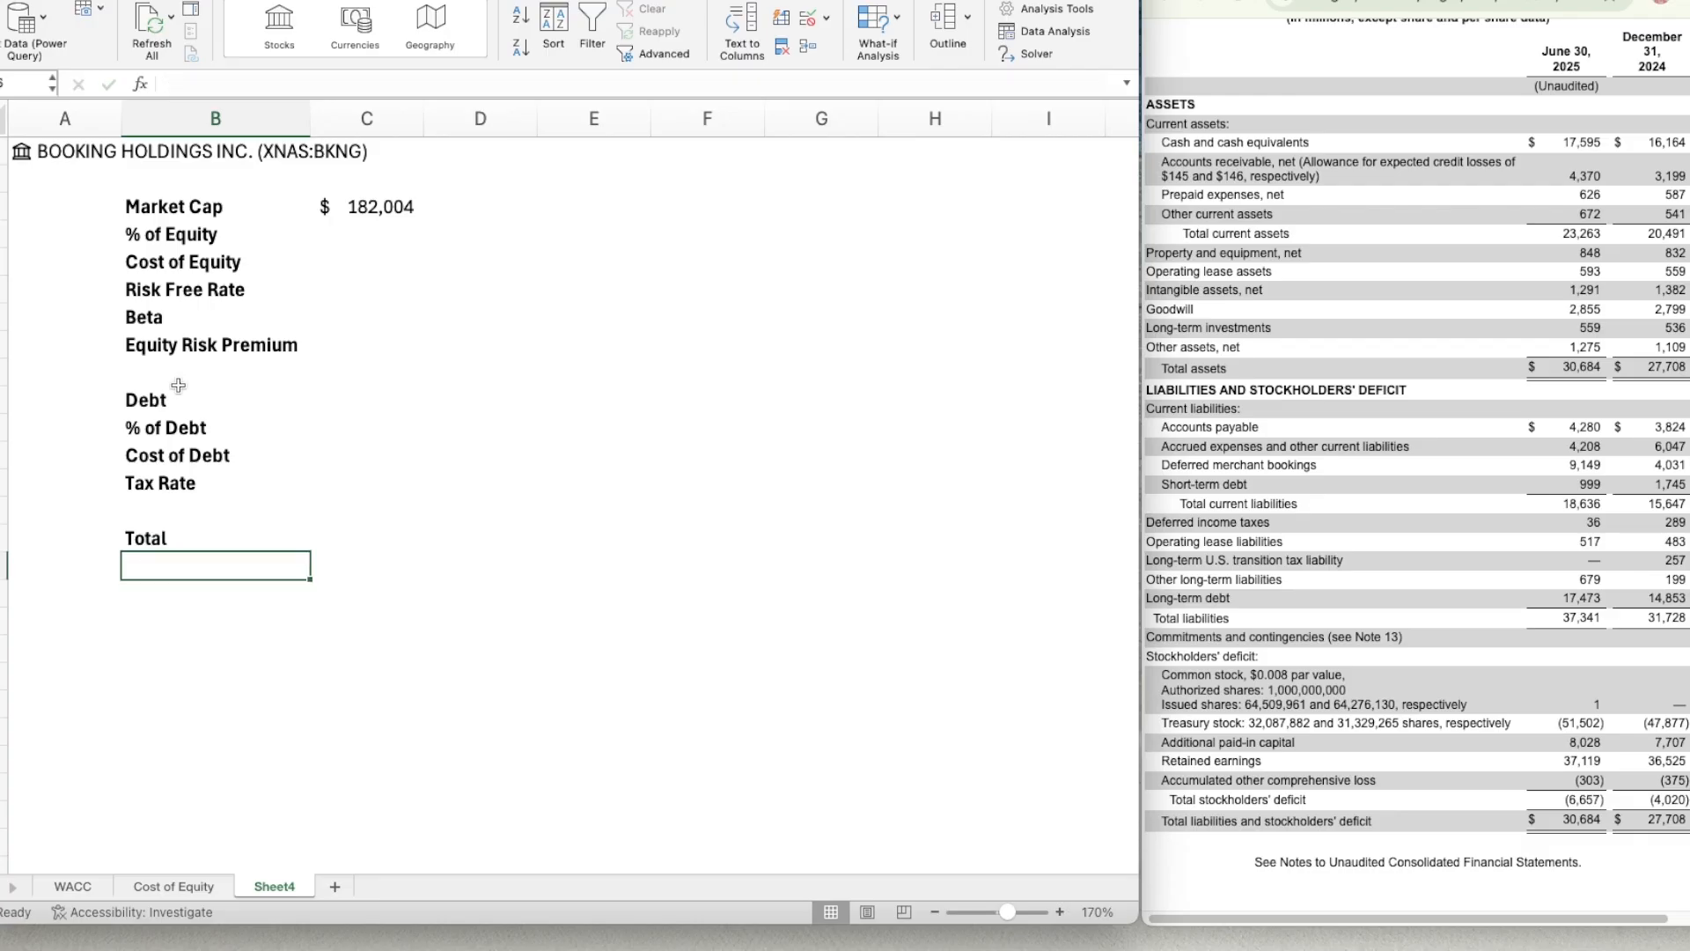
key(Return)
text(WACC)
key(Return)
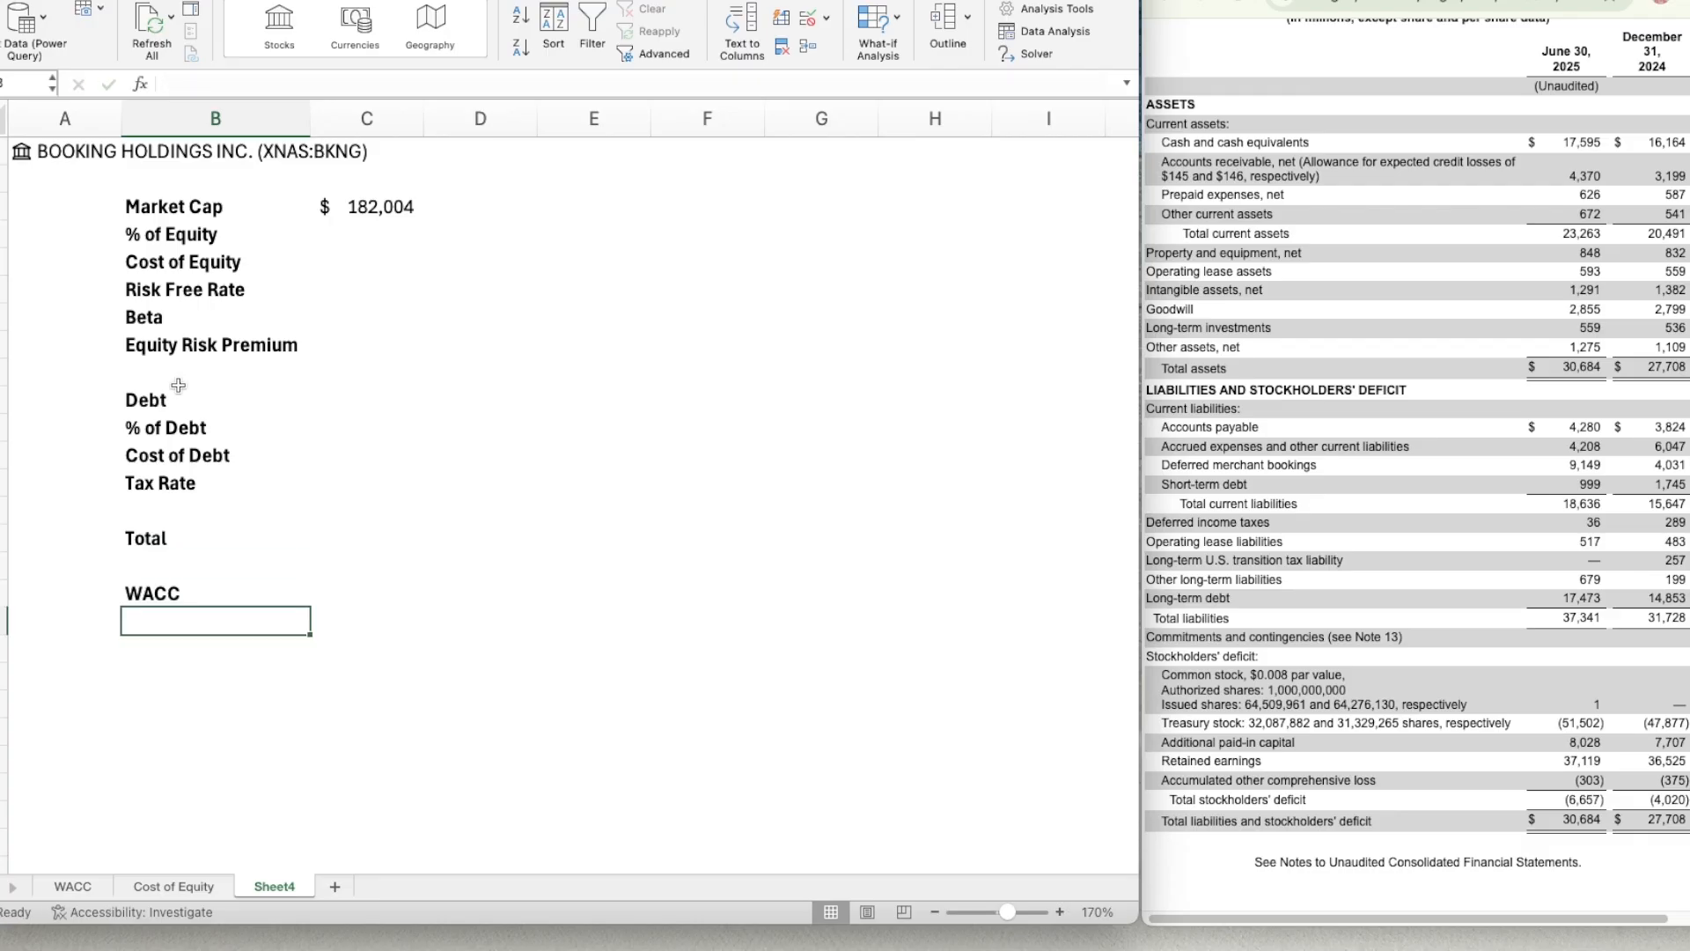
Enter total debt in C10 as =999+17473, adding short-term and long-term debt from the June 30, 2025 balance sheet.
key(Up)
key(Right)
key(Up)
key(Up)
key(Up)
key(Up)
key(Up)
key(Up)
key(Up)
key(Up)
key(Up)
key(Up)
key(Up)
key(Up)
key(Up)
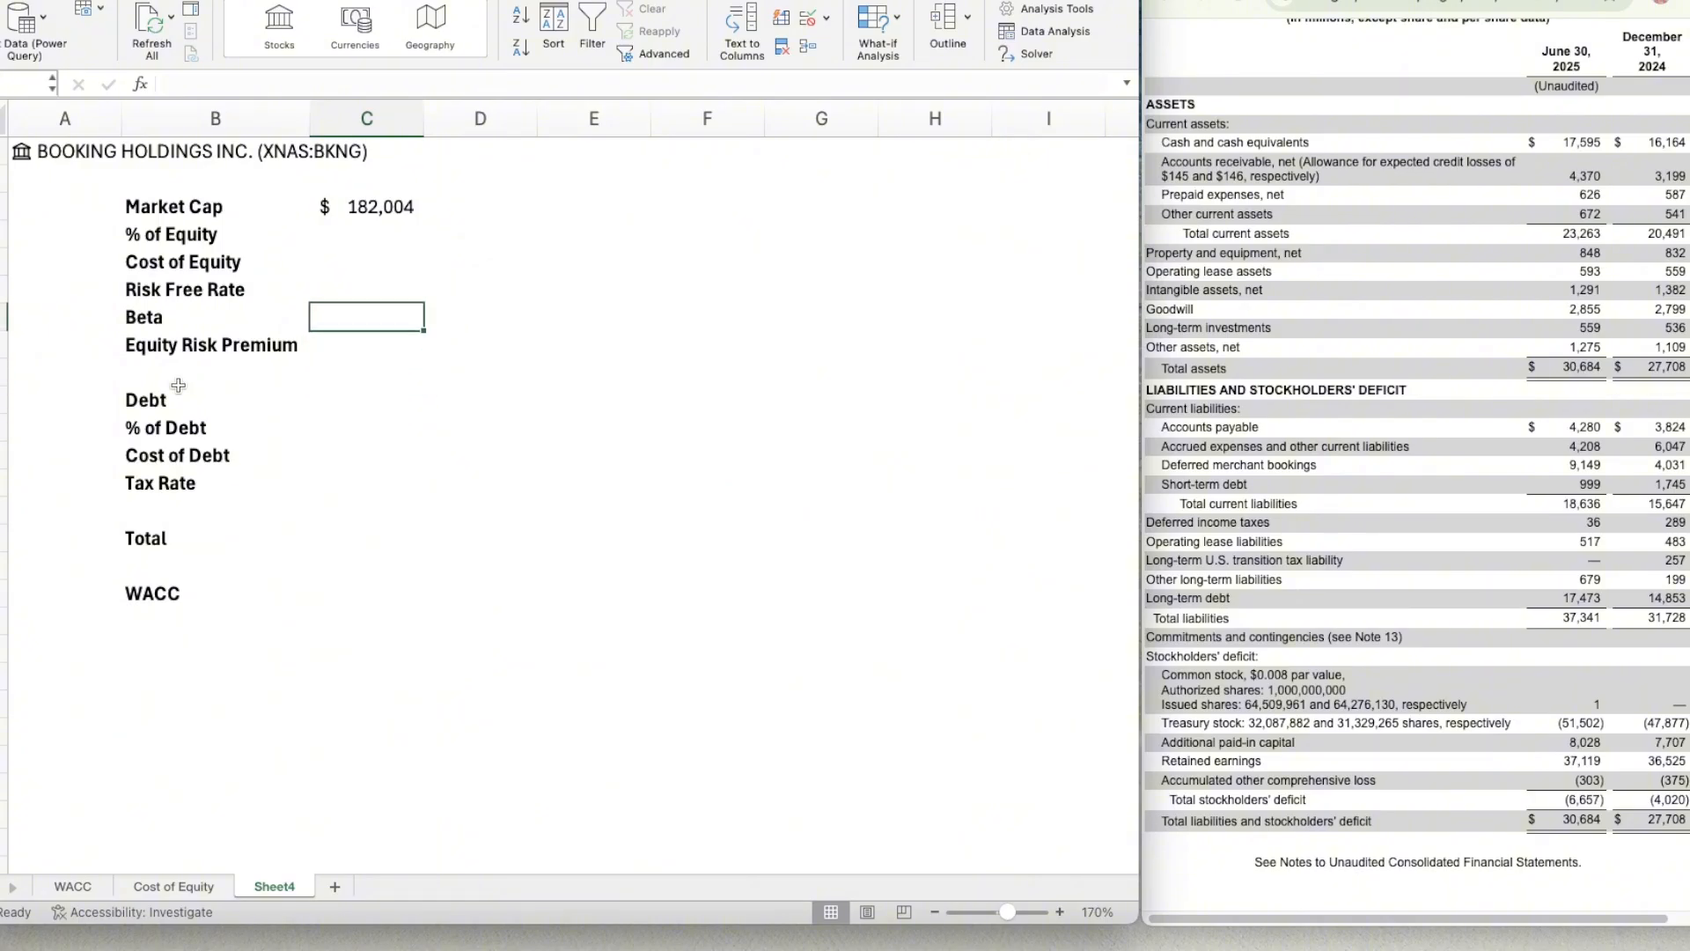
key(Down)
key(Down)
key(Down)
key(Down)
key(Down)
key(Down)
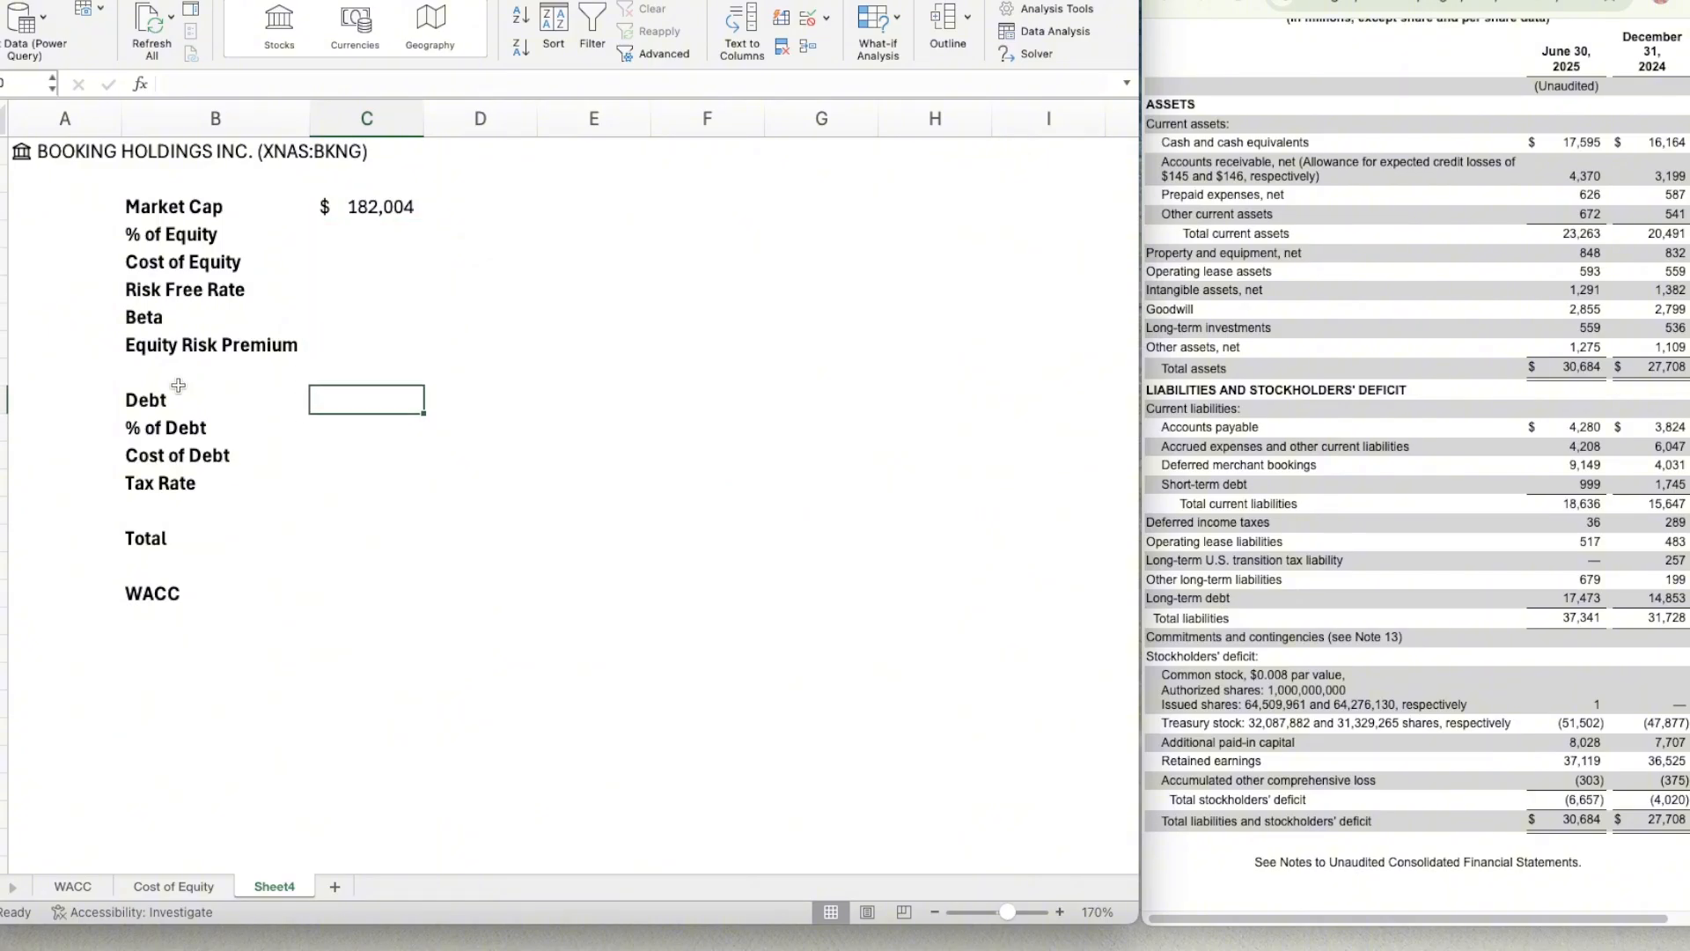
key(Left)
key(Right)
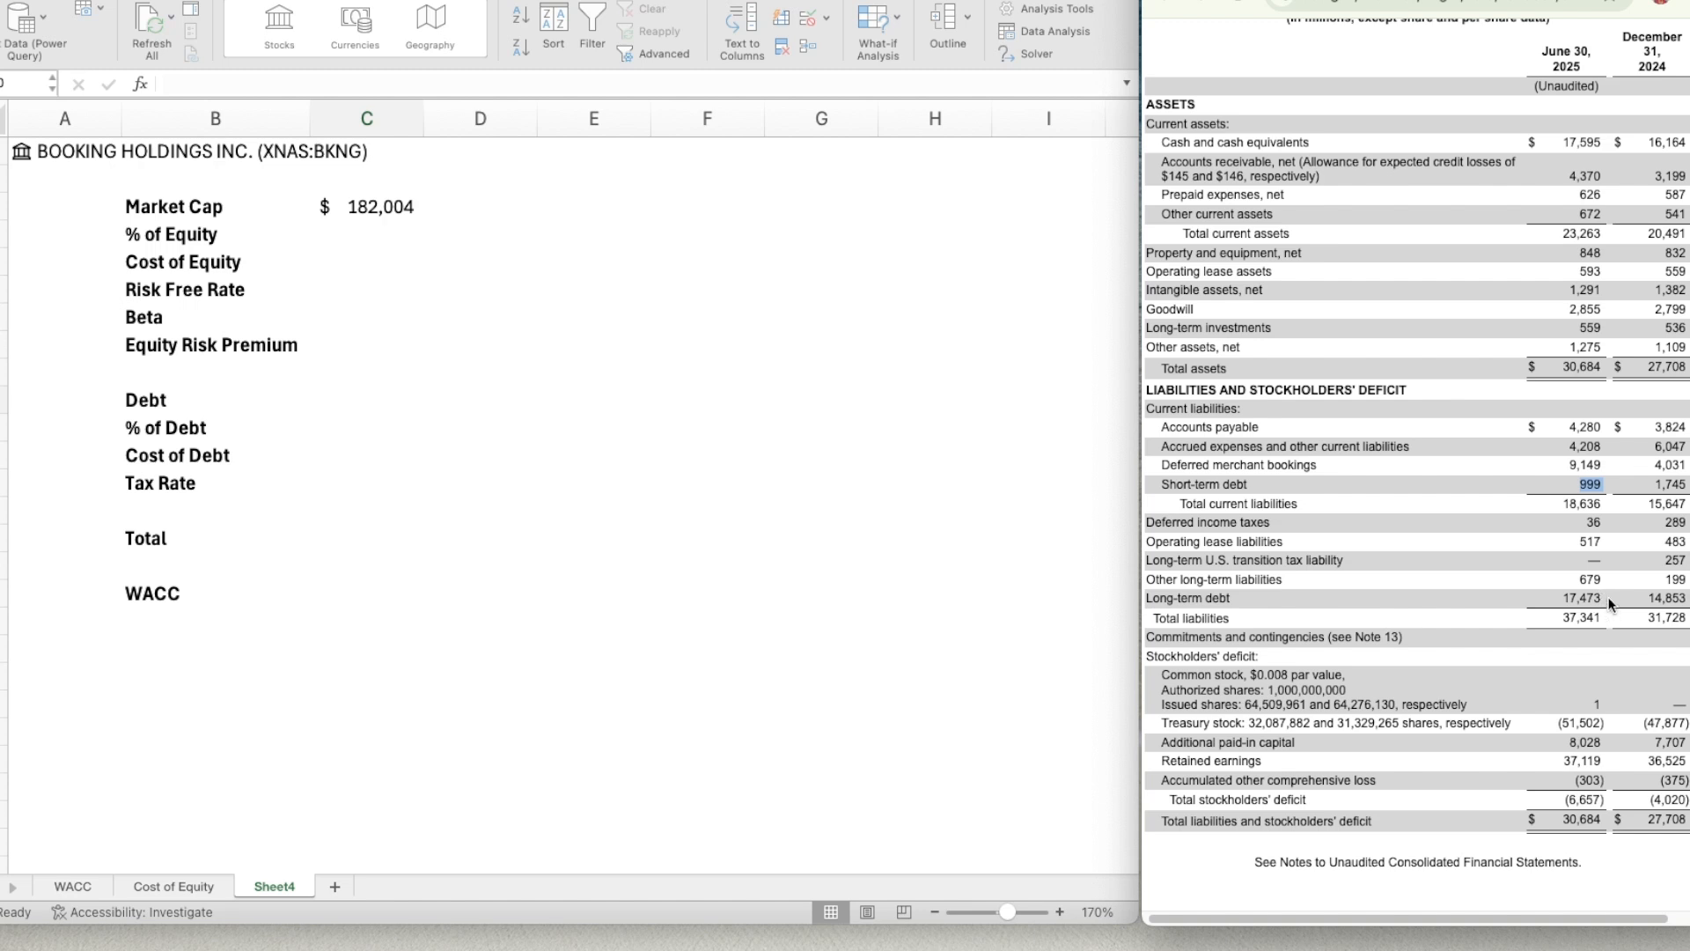
click(344, 403)
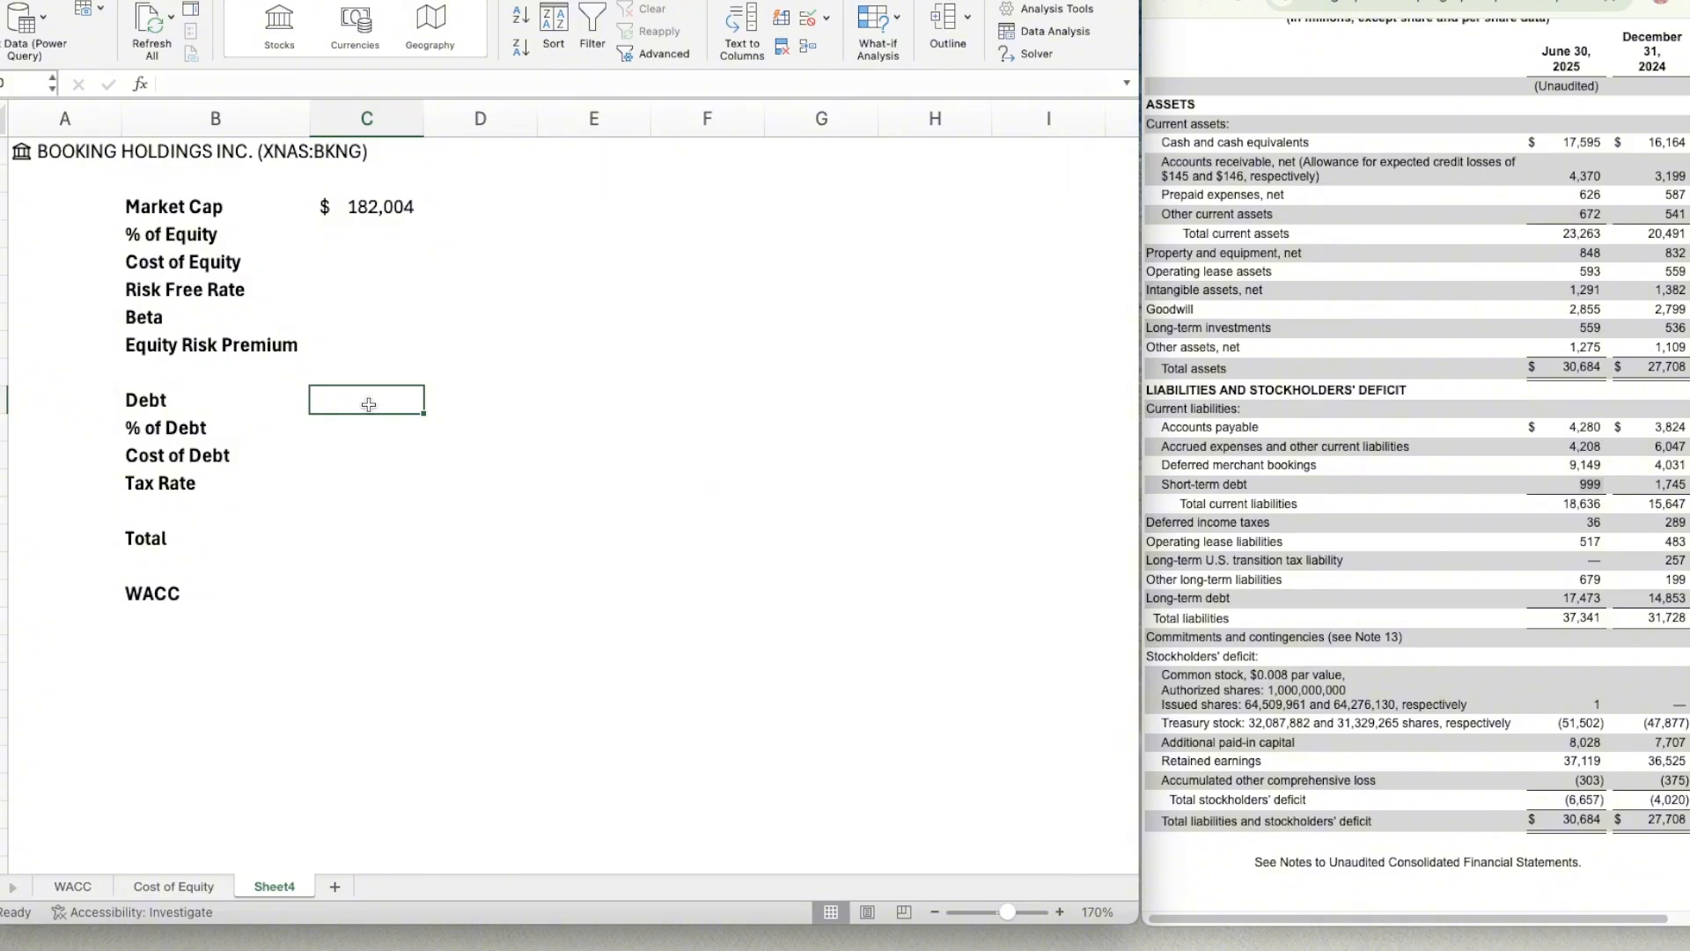
text(=999)
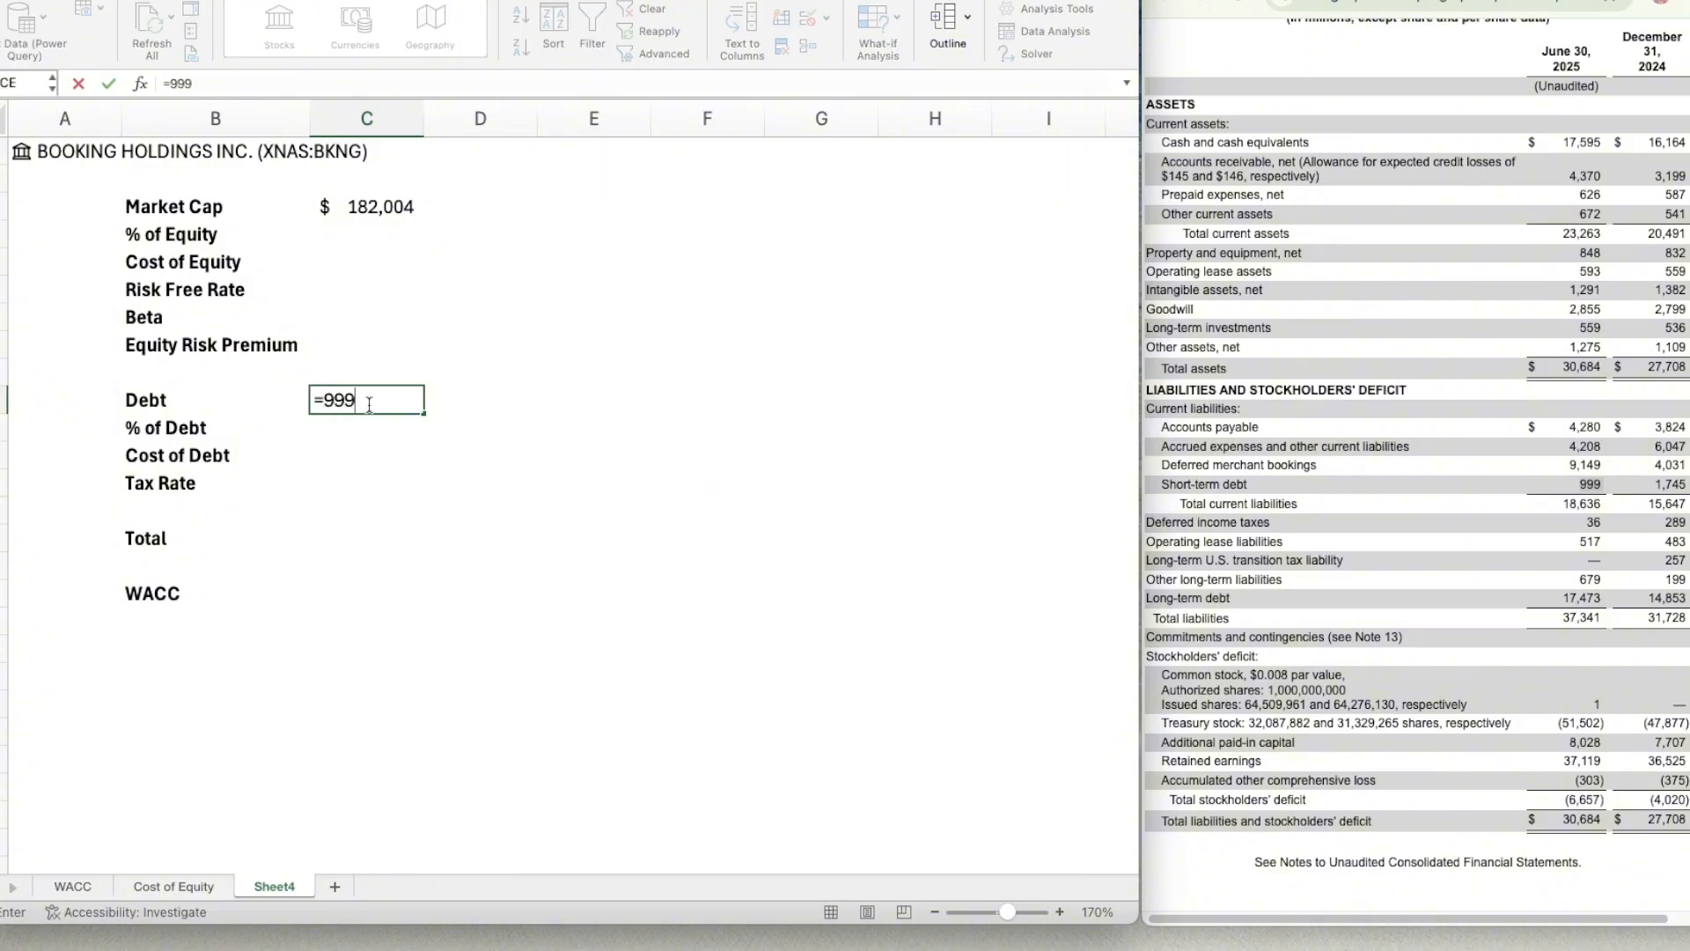
text(+17473)
key(Return)
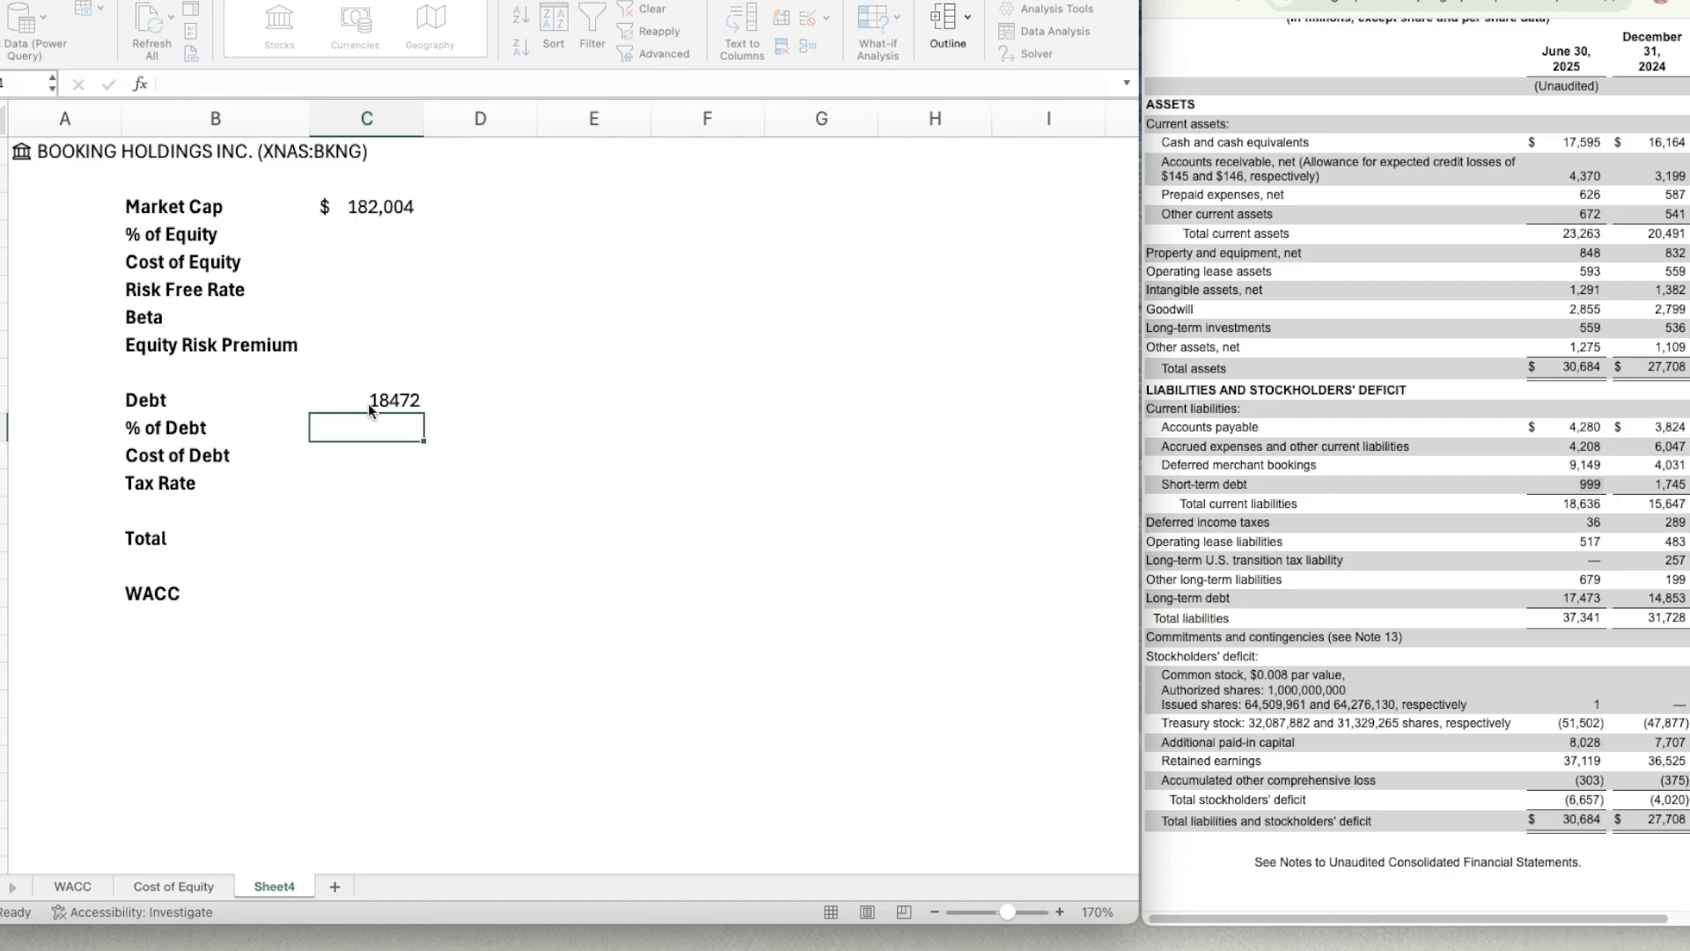
Format the debt value in C10 as a number with 0 decimal places, thousands separator and black parentheses for negatives.
click(368, 405)
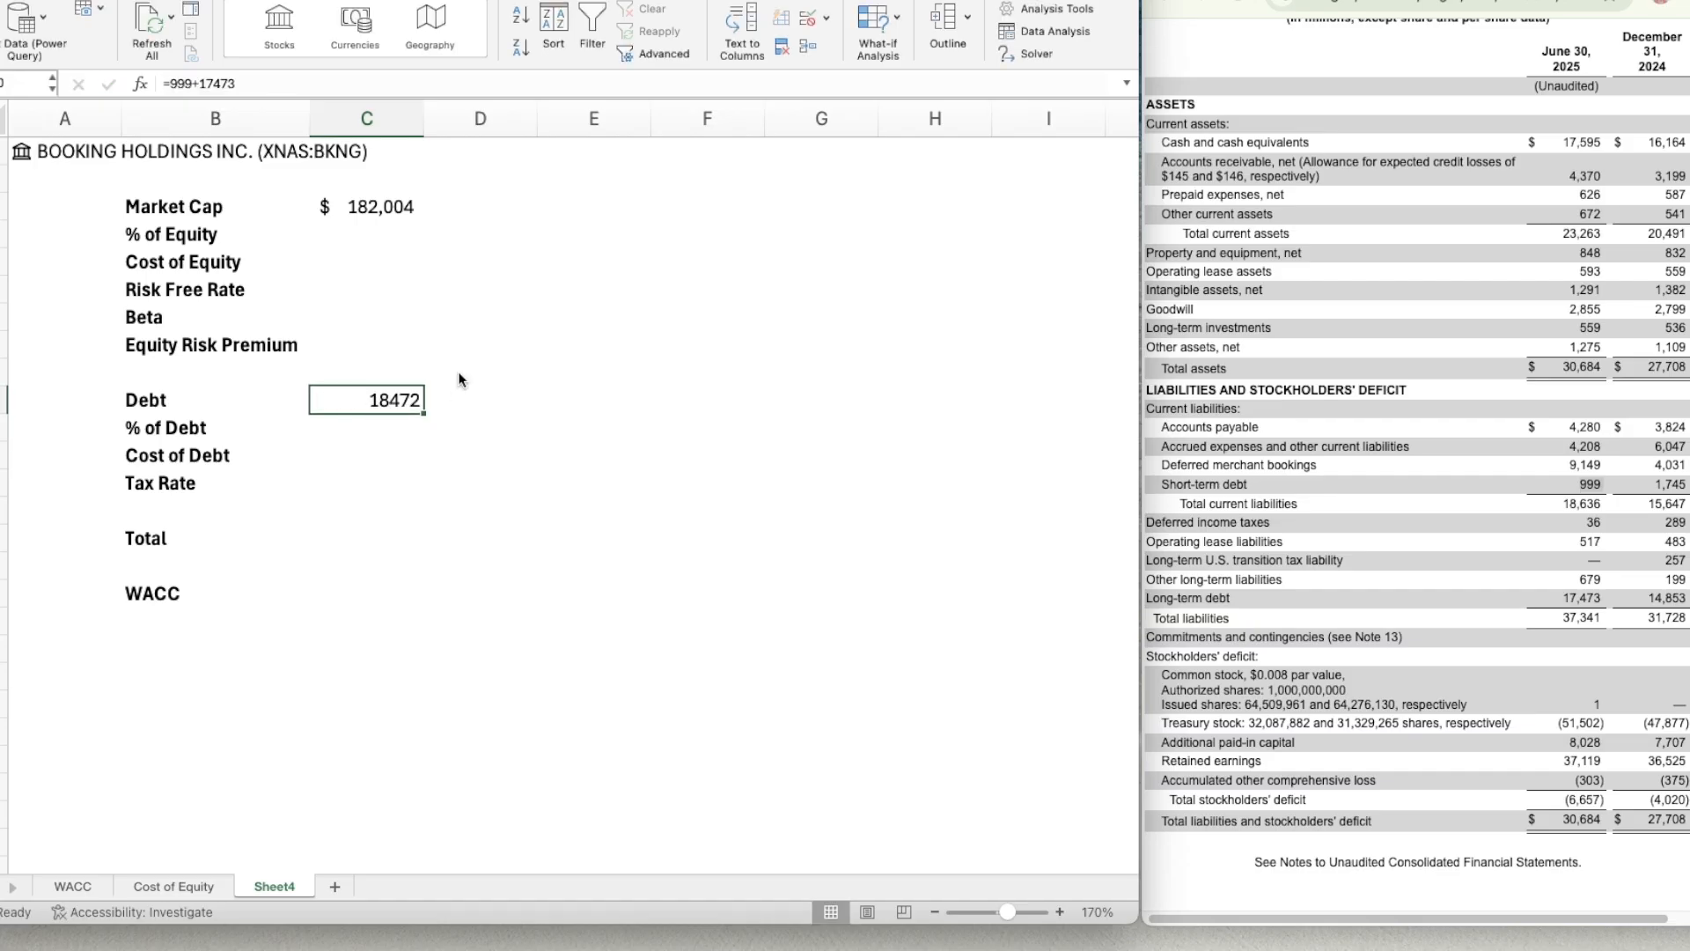
key(super+1)
click(655, 174)
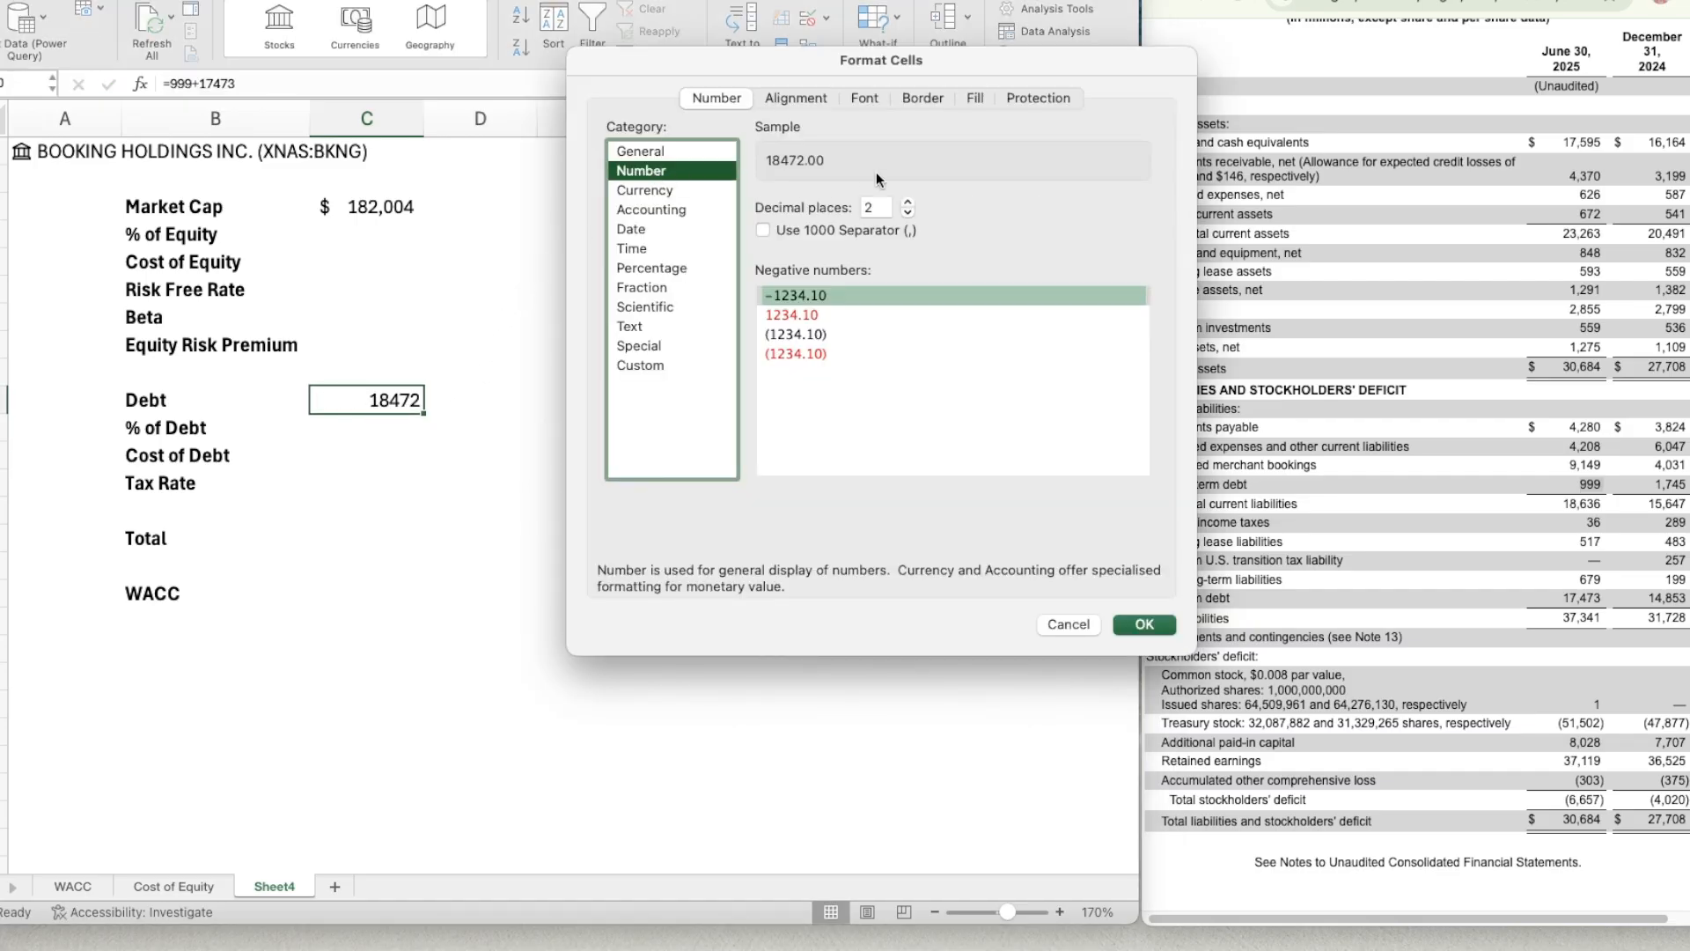
click(908, 211)
click(908, 212)
click(775, 230)
click(846, 335)
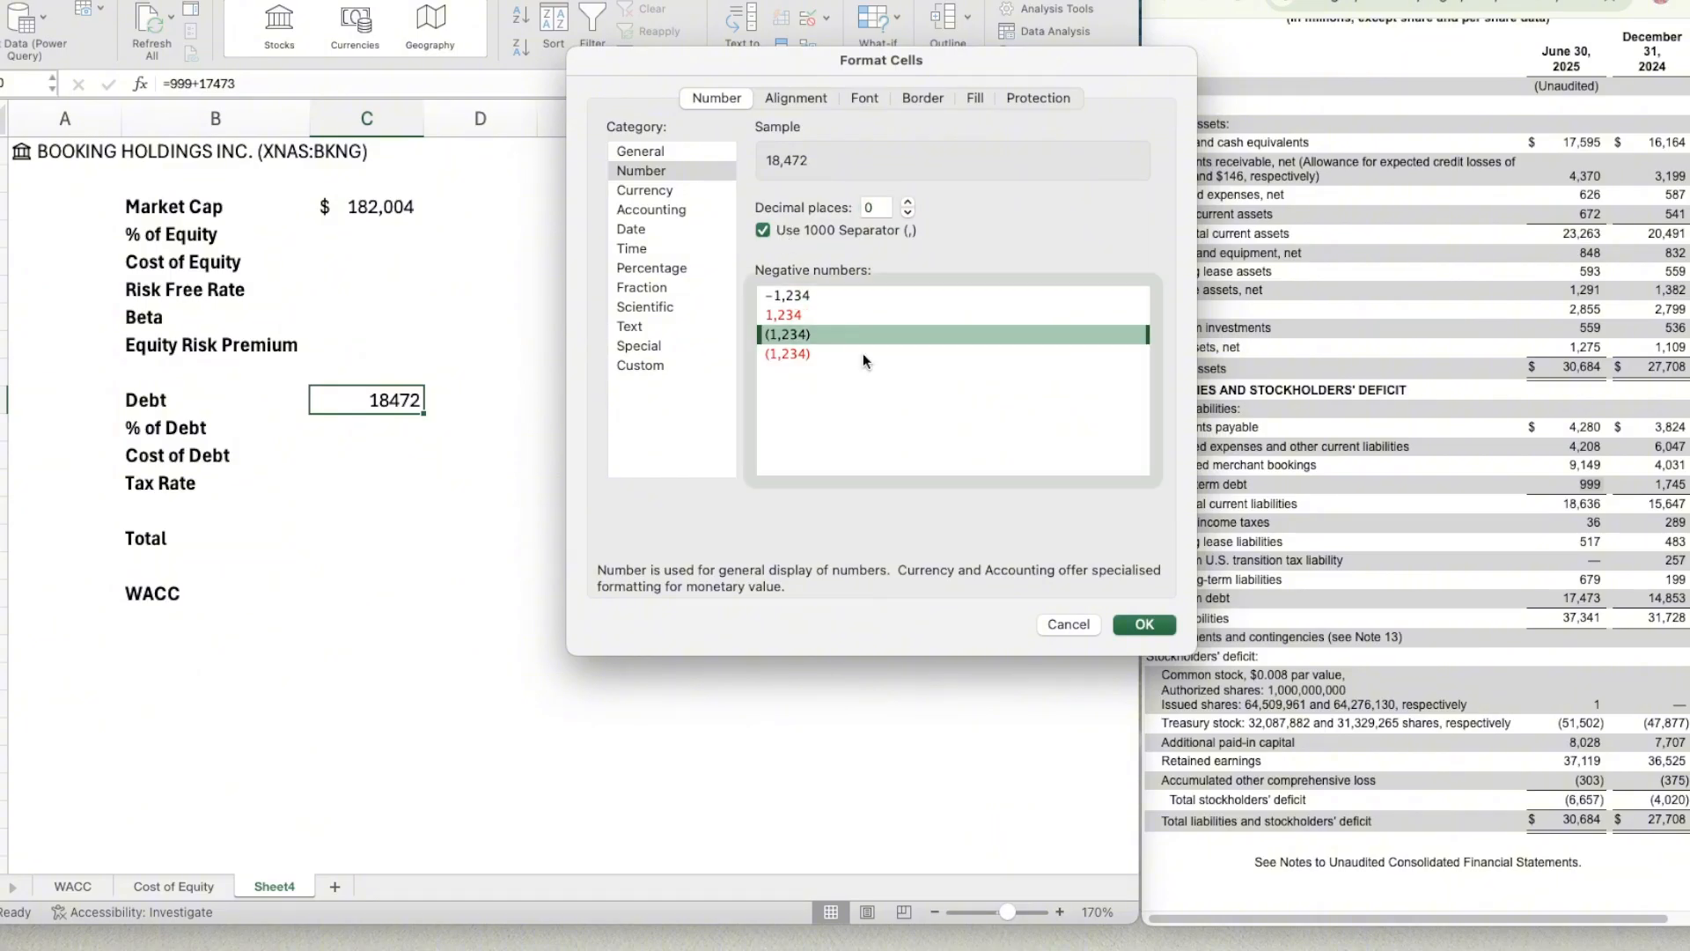
click(1144, 625)
Enter the formula =C3+C10 in C15 to total market cap and debt.
click(373, 425)
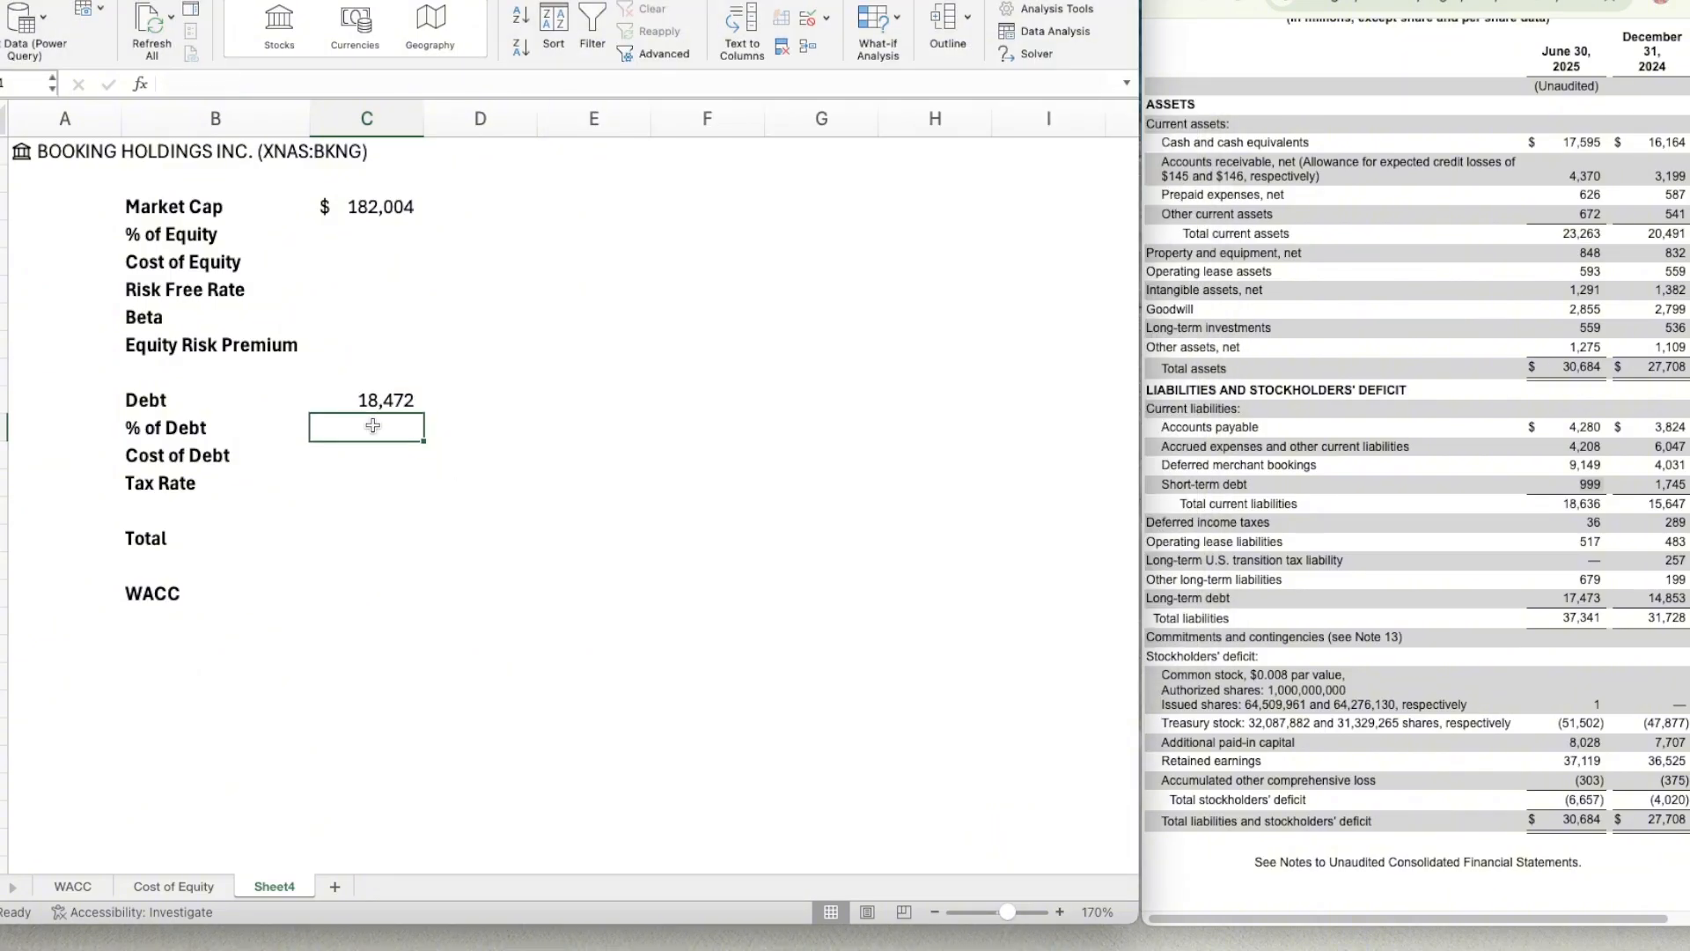
key(Down)
key(Down)
key(Down)
key(Down)
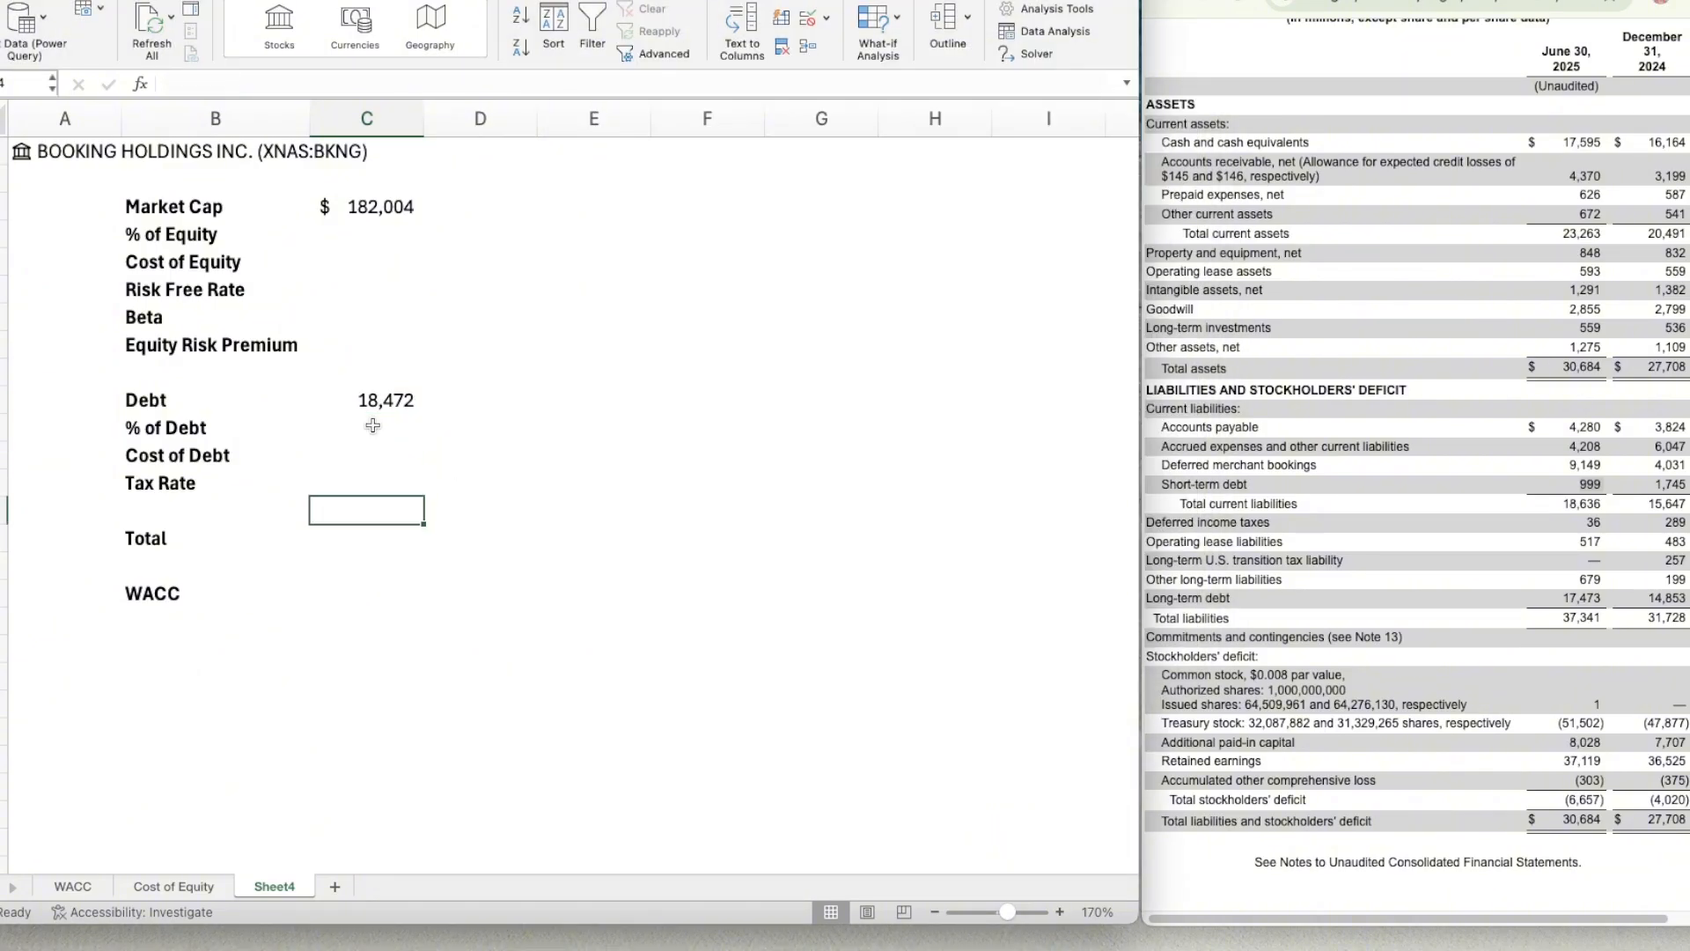
text(=)
key(Up)
key(Up)
key(Up)
key(Up)
key(Up)
key(Up)
key(Up)
key(Up)
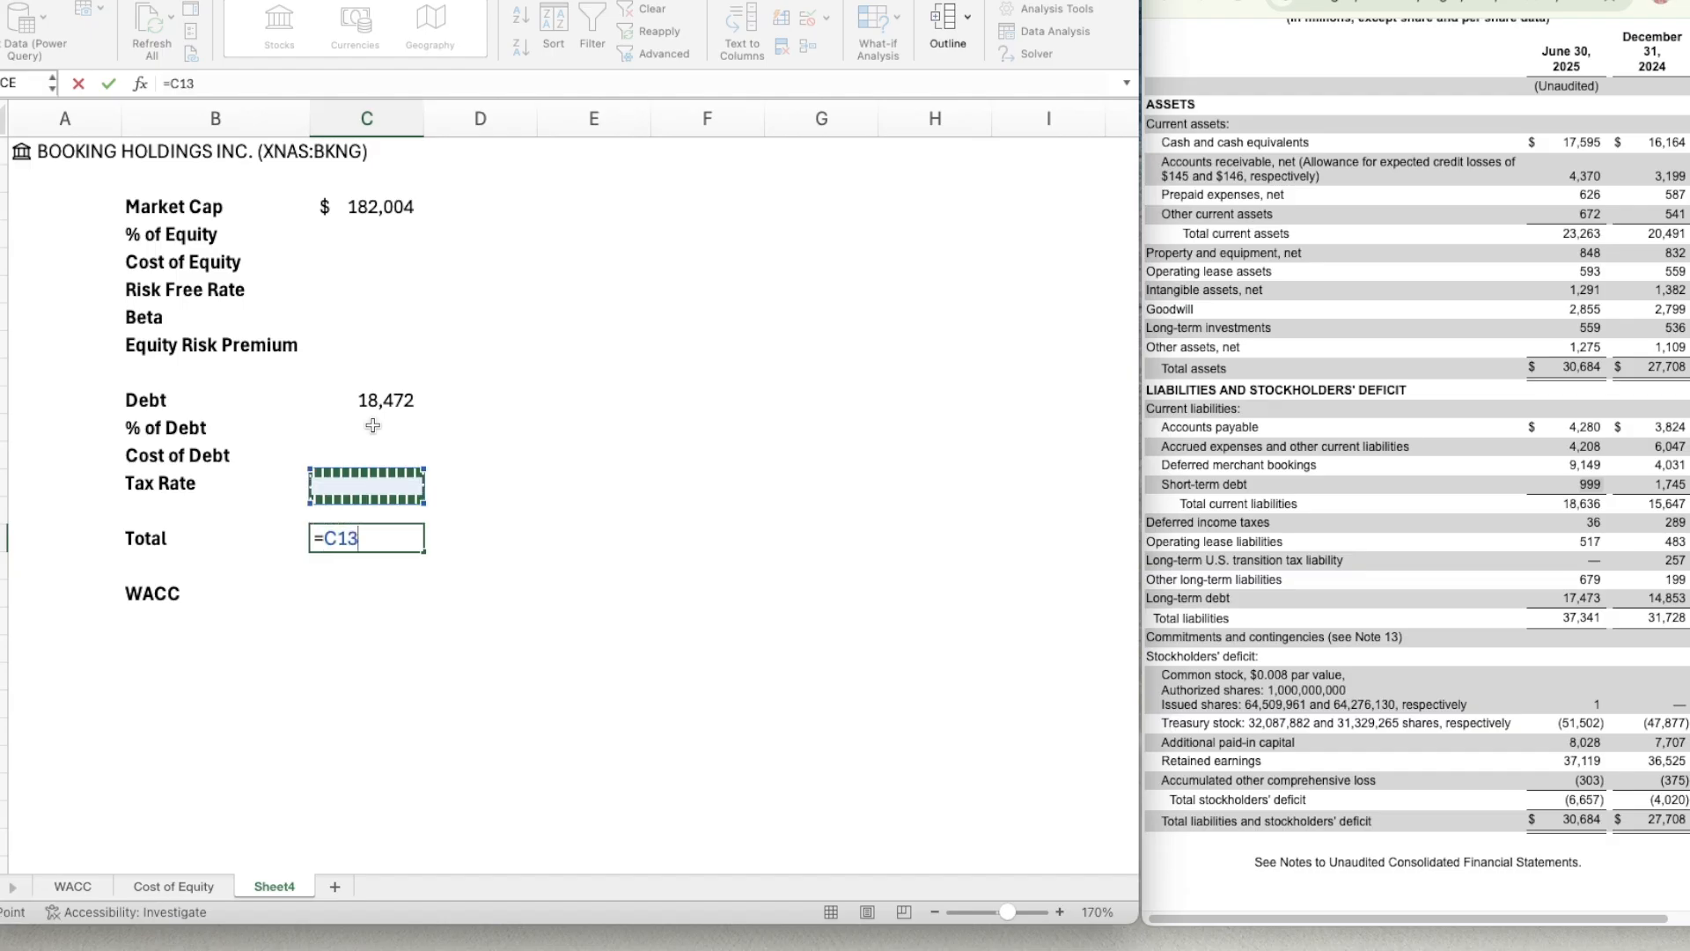
key(Up)
key(Up)
key(Up)
key(Up)
key(Up)
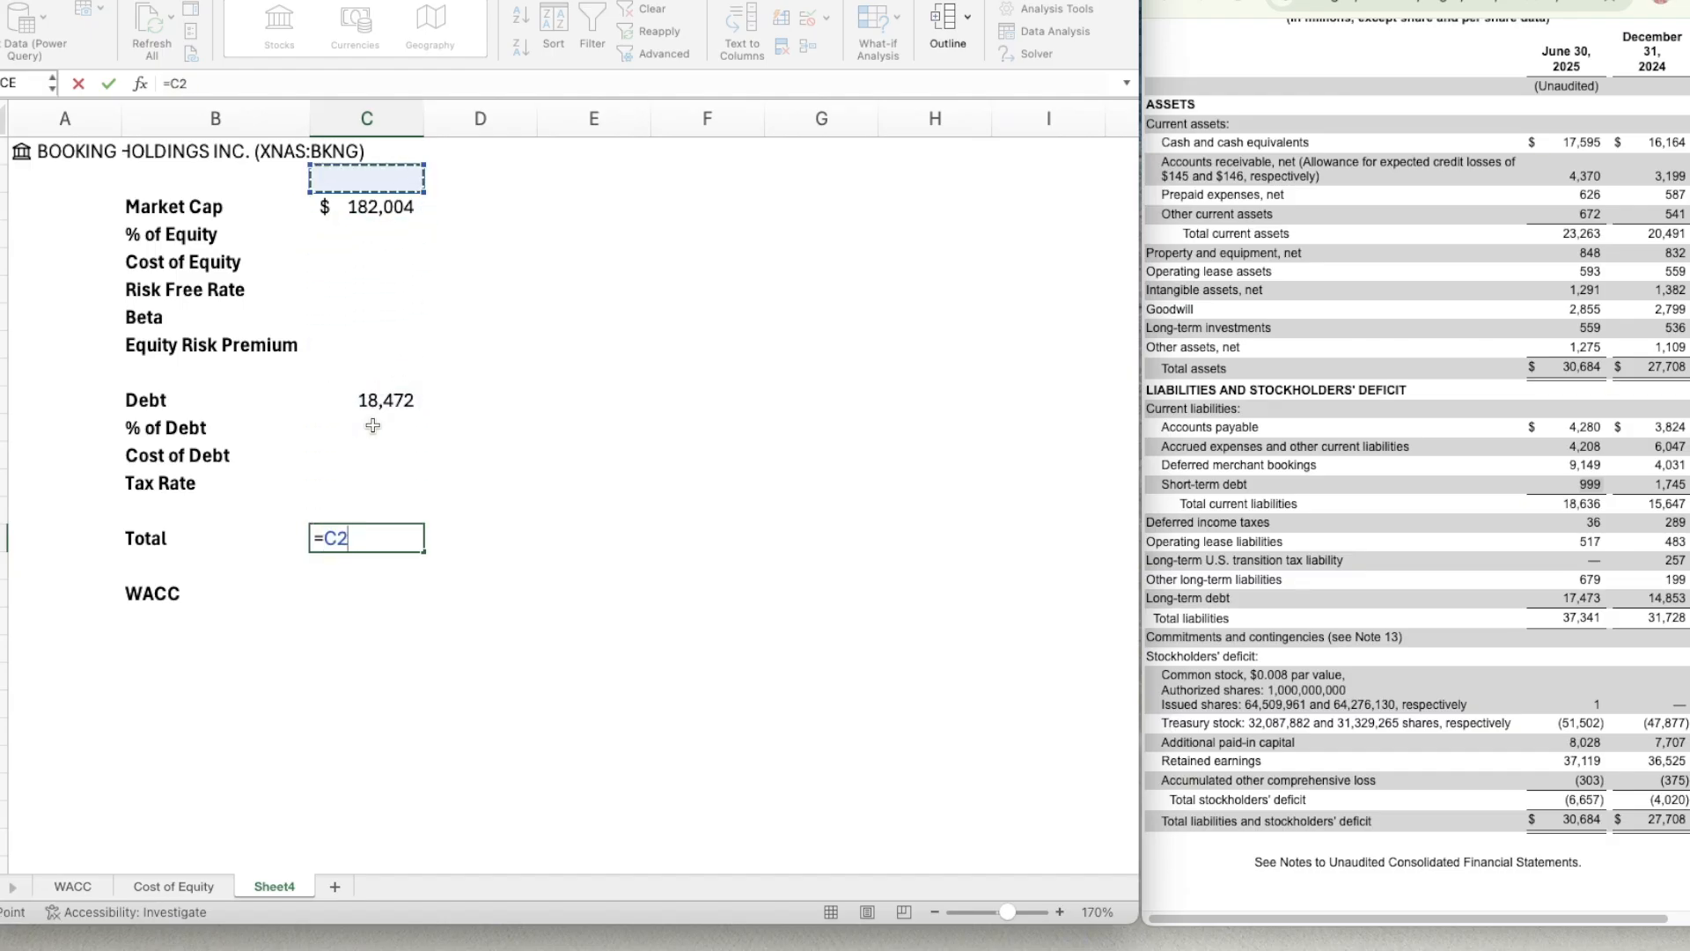
key(Down)
text(+)
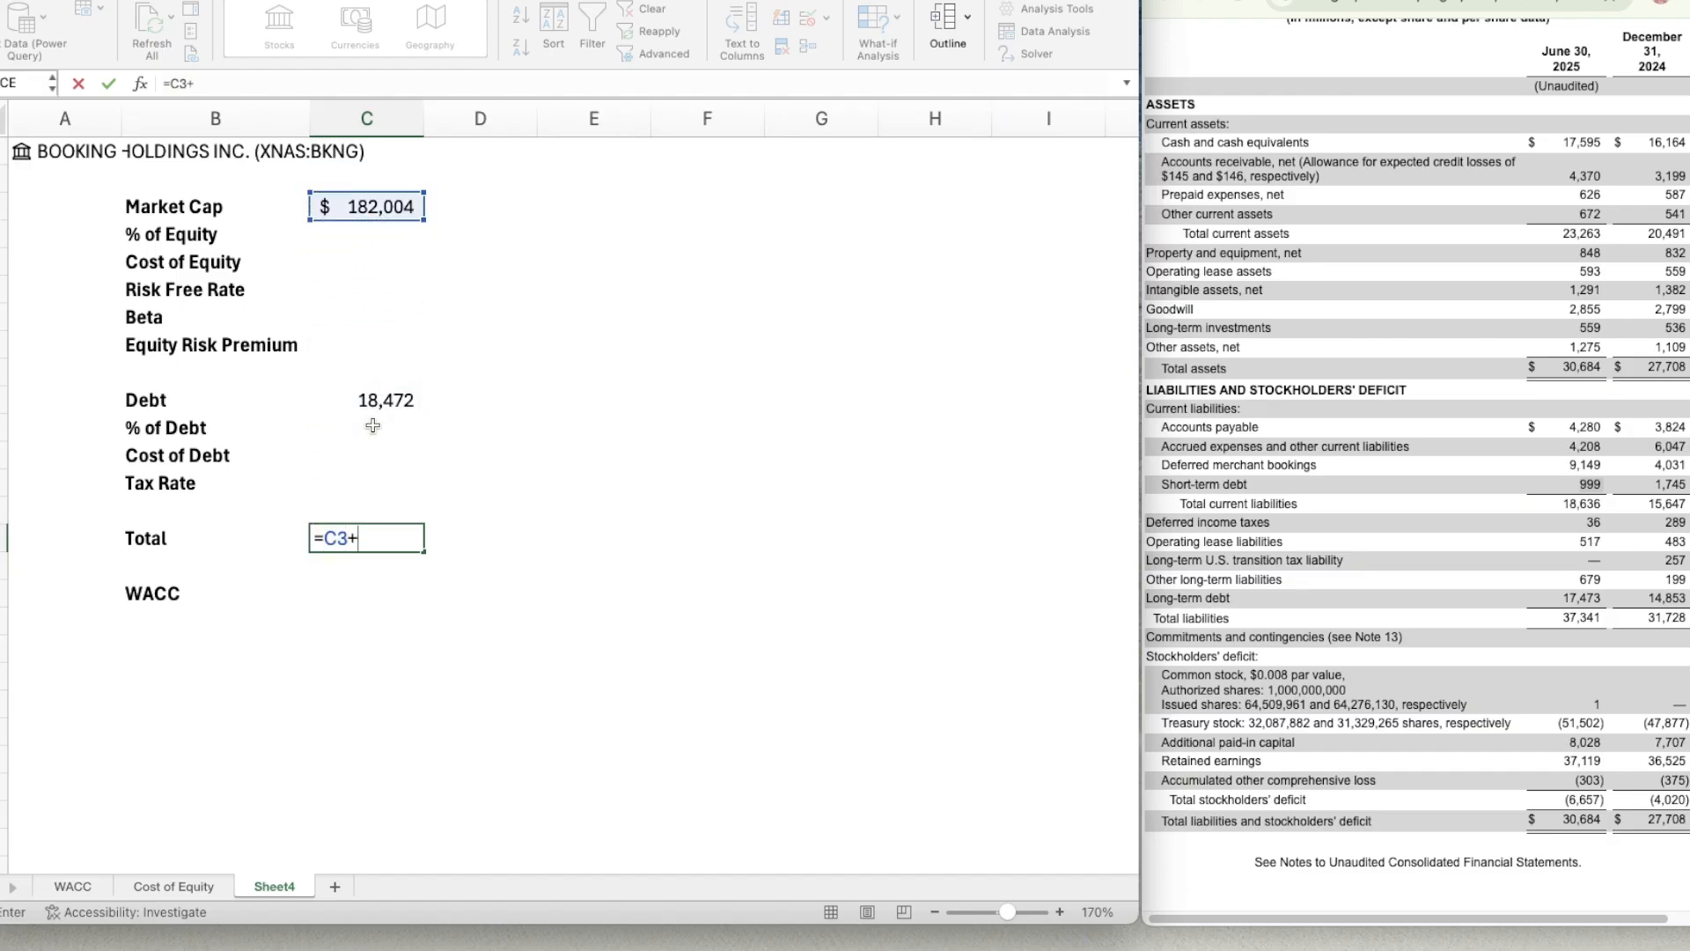
key(Up)
key(Up)
key(Up)
key(Up)
key(Up)
key(Return)
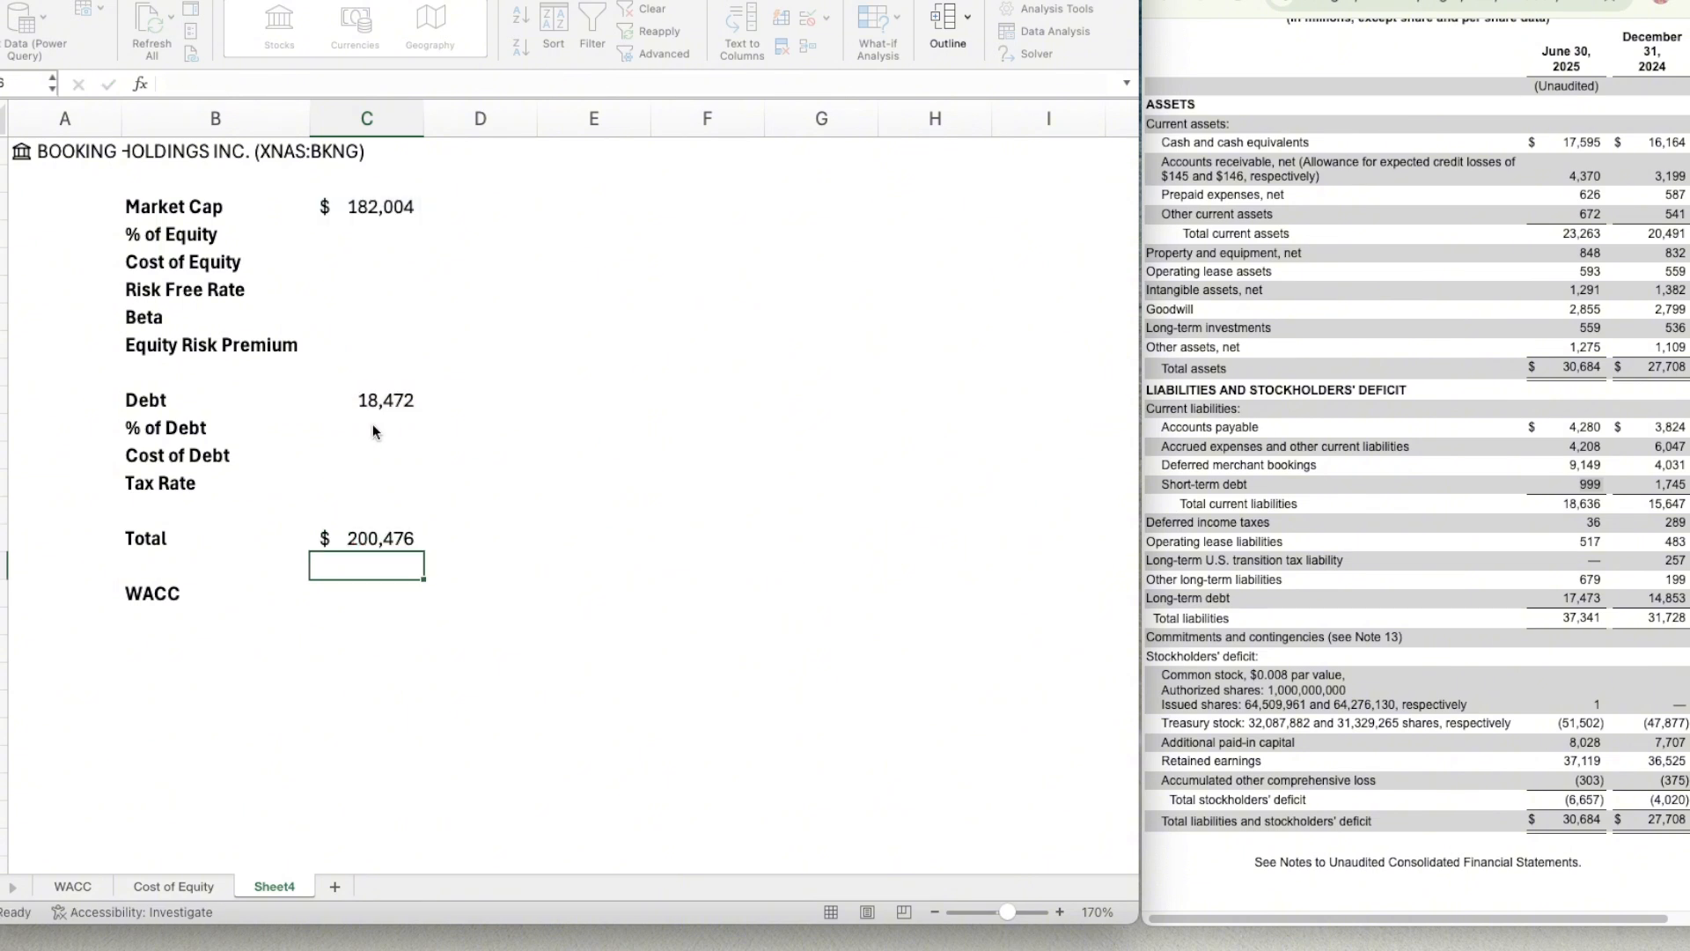
Enter the formula =C3/C15 in C4 to calculate the % of Equity.
key(Up)
key(Up)
key(Up)
key(Up)
key(Up)
key(Up)
key(Up)
key(Up)
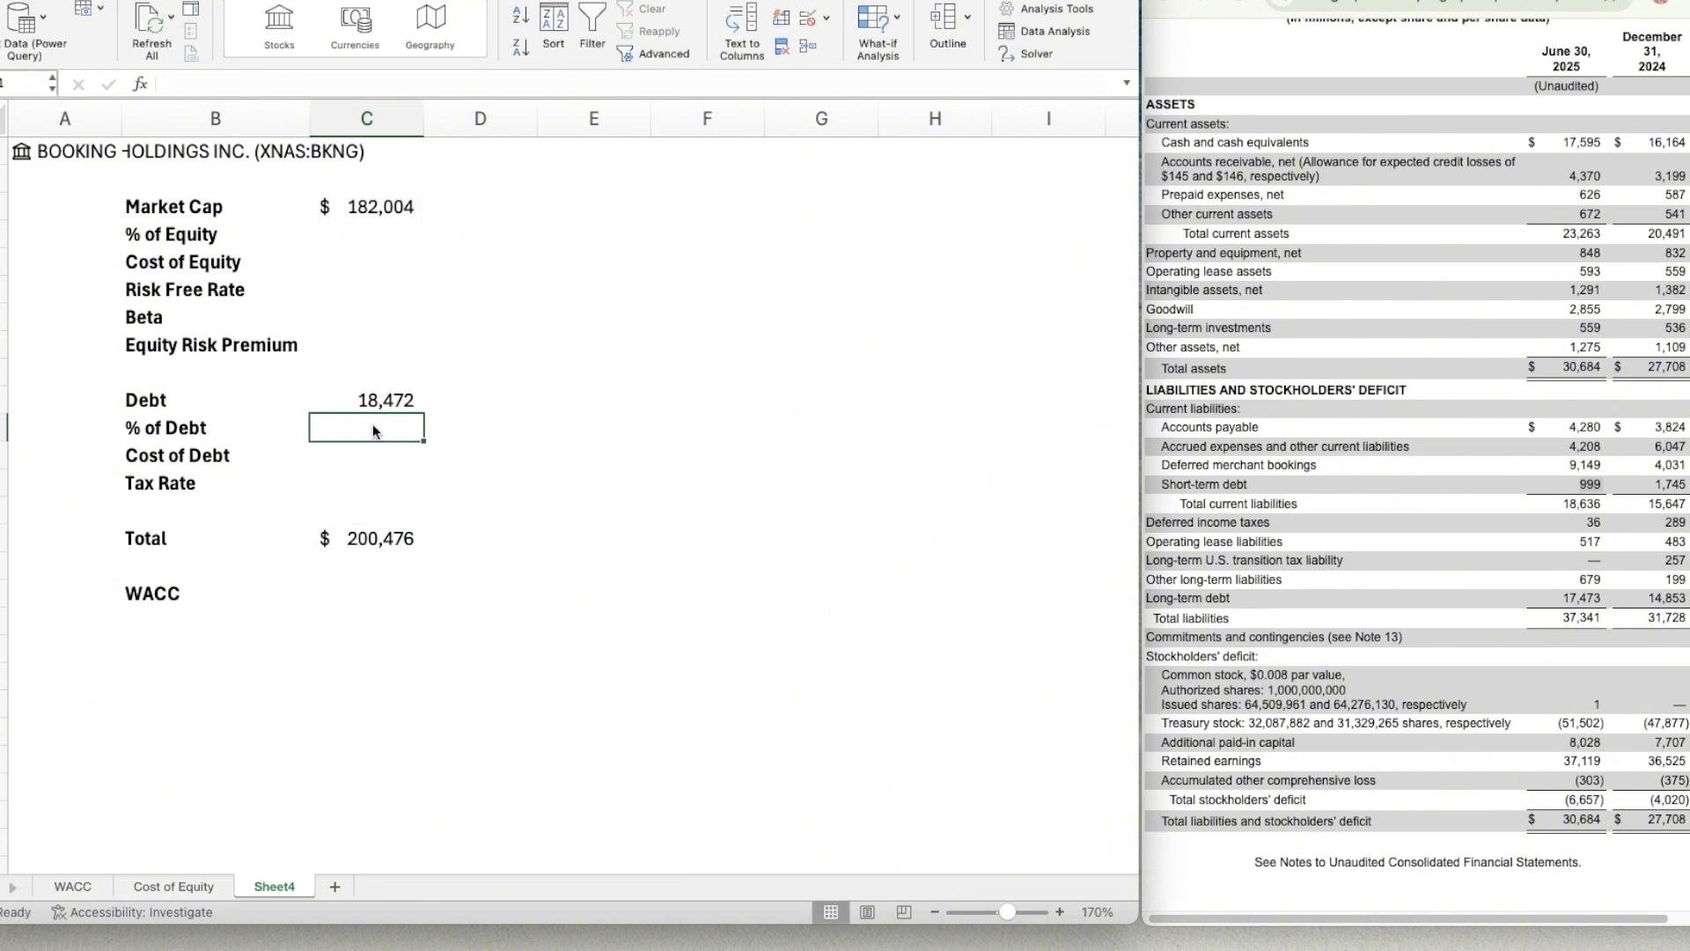
key(Up)
key(Up)
key(Up)
key(Up)
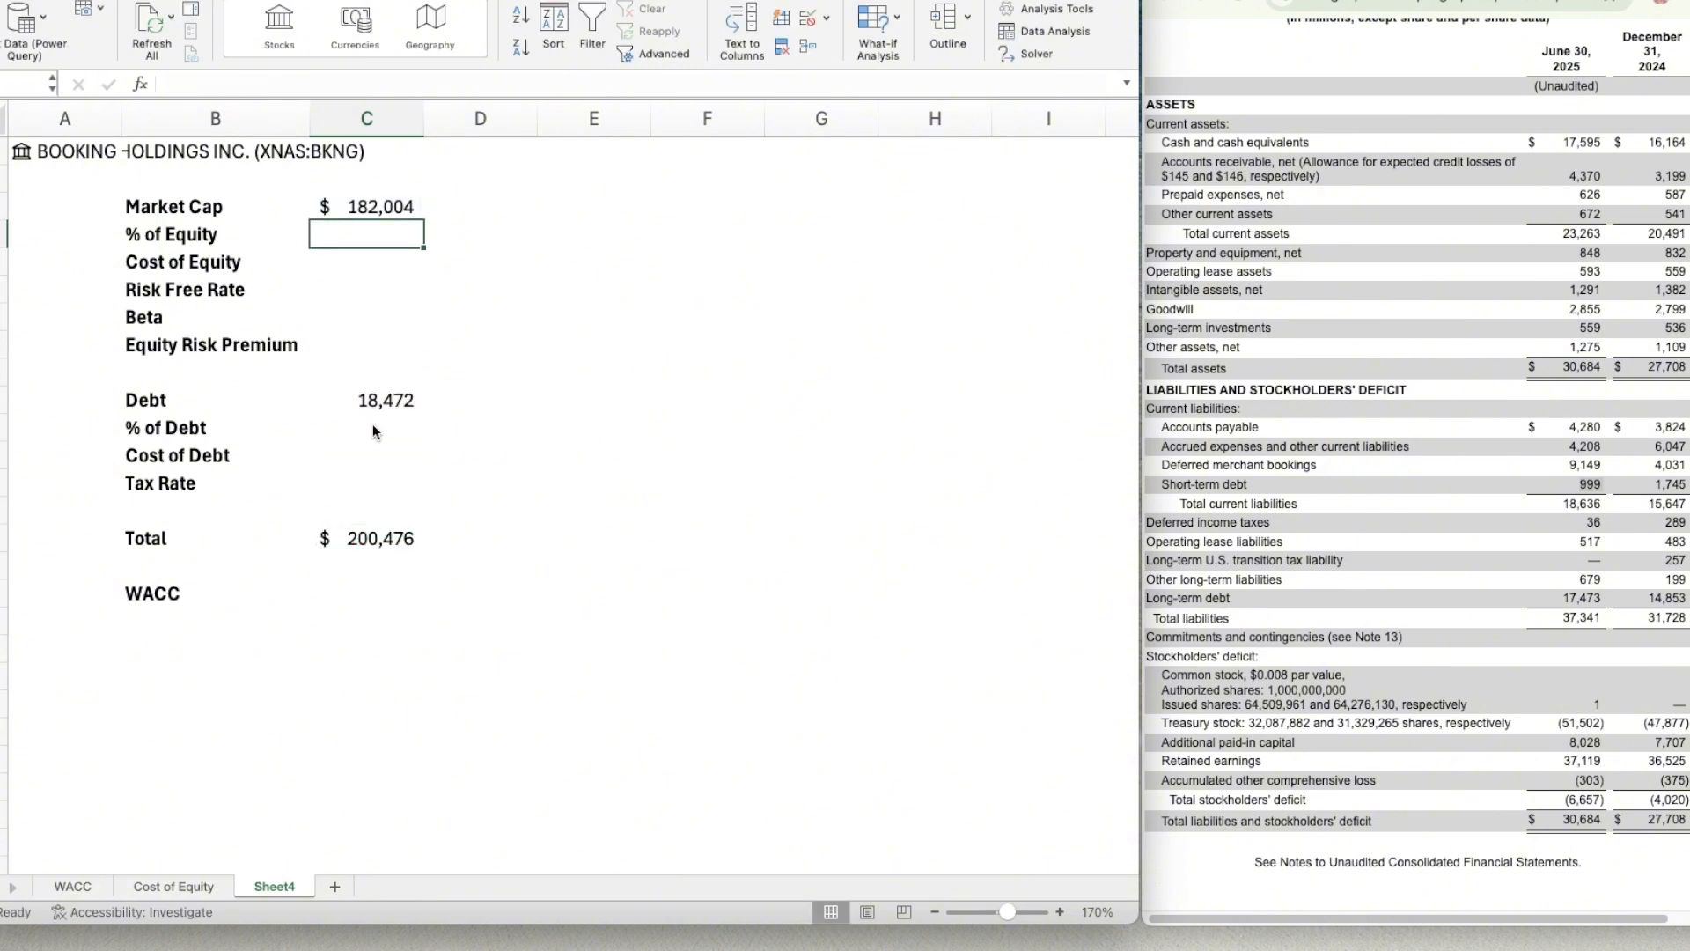
text(=)
key(Up)
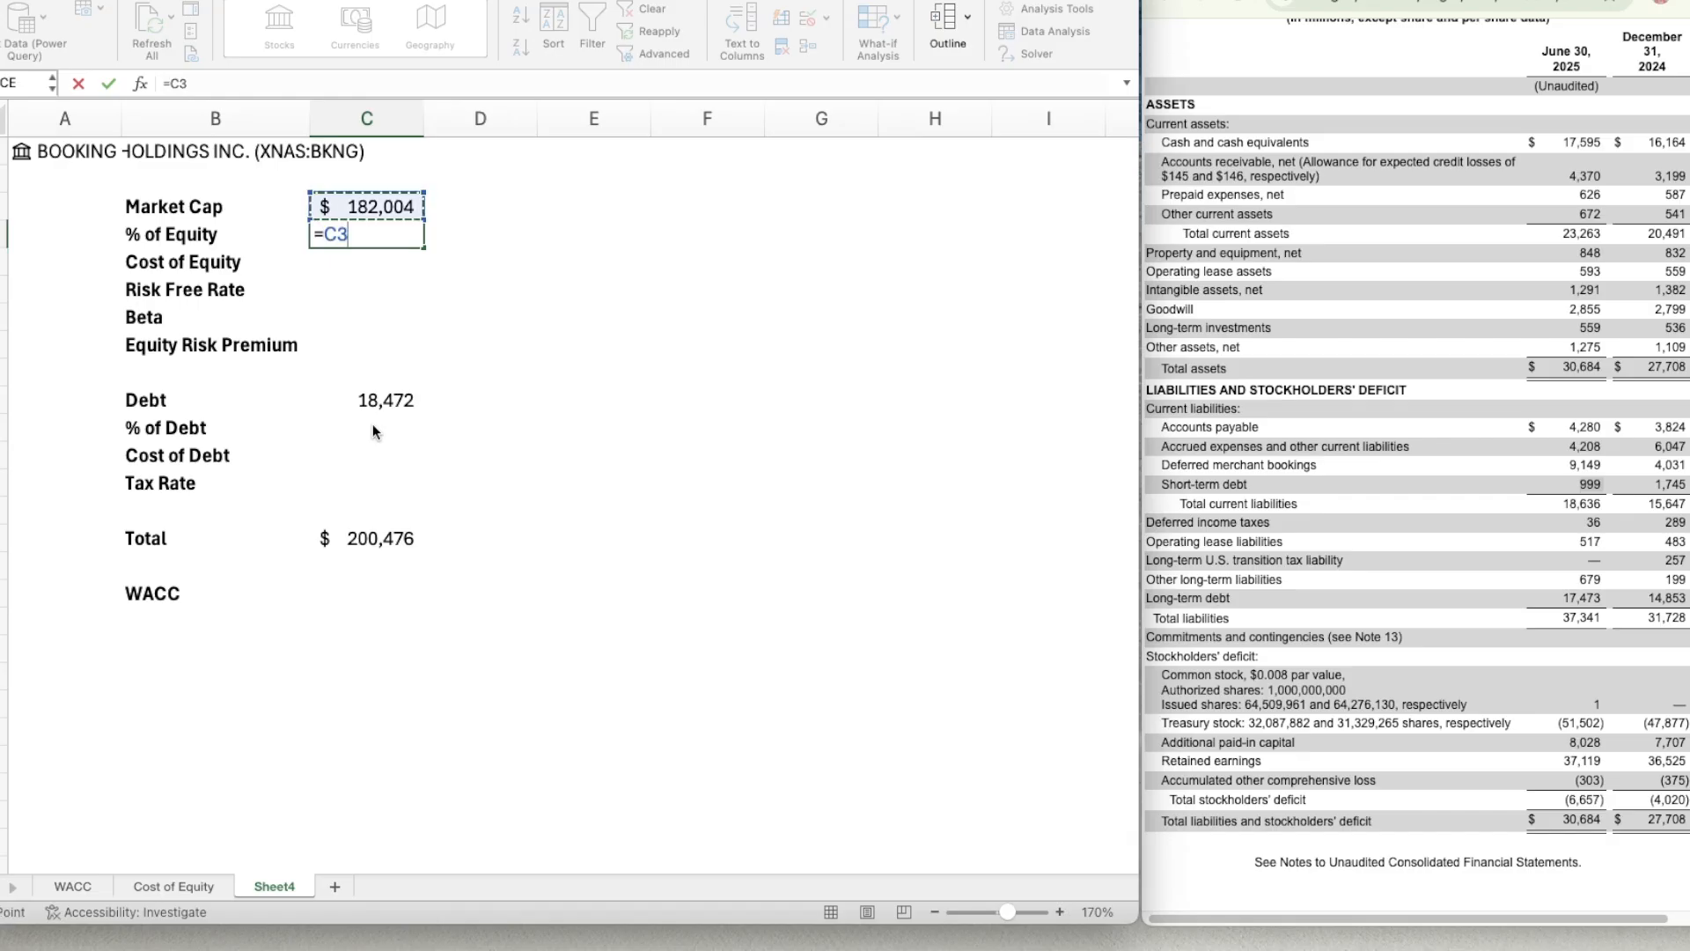
text(/)
key(Down)
key(Down)
key(Down)
key(Down)
key(Down)
key(Down)
key(Down)
key(Down)
key(Down)
key(Down)
key(Down)
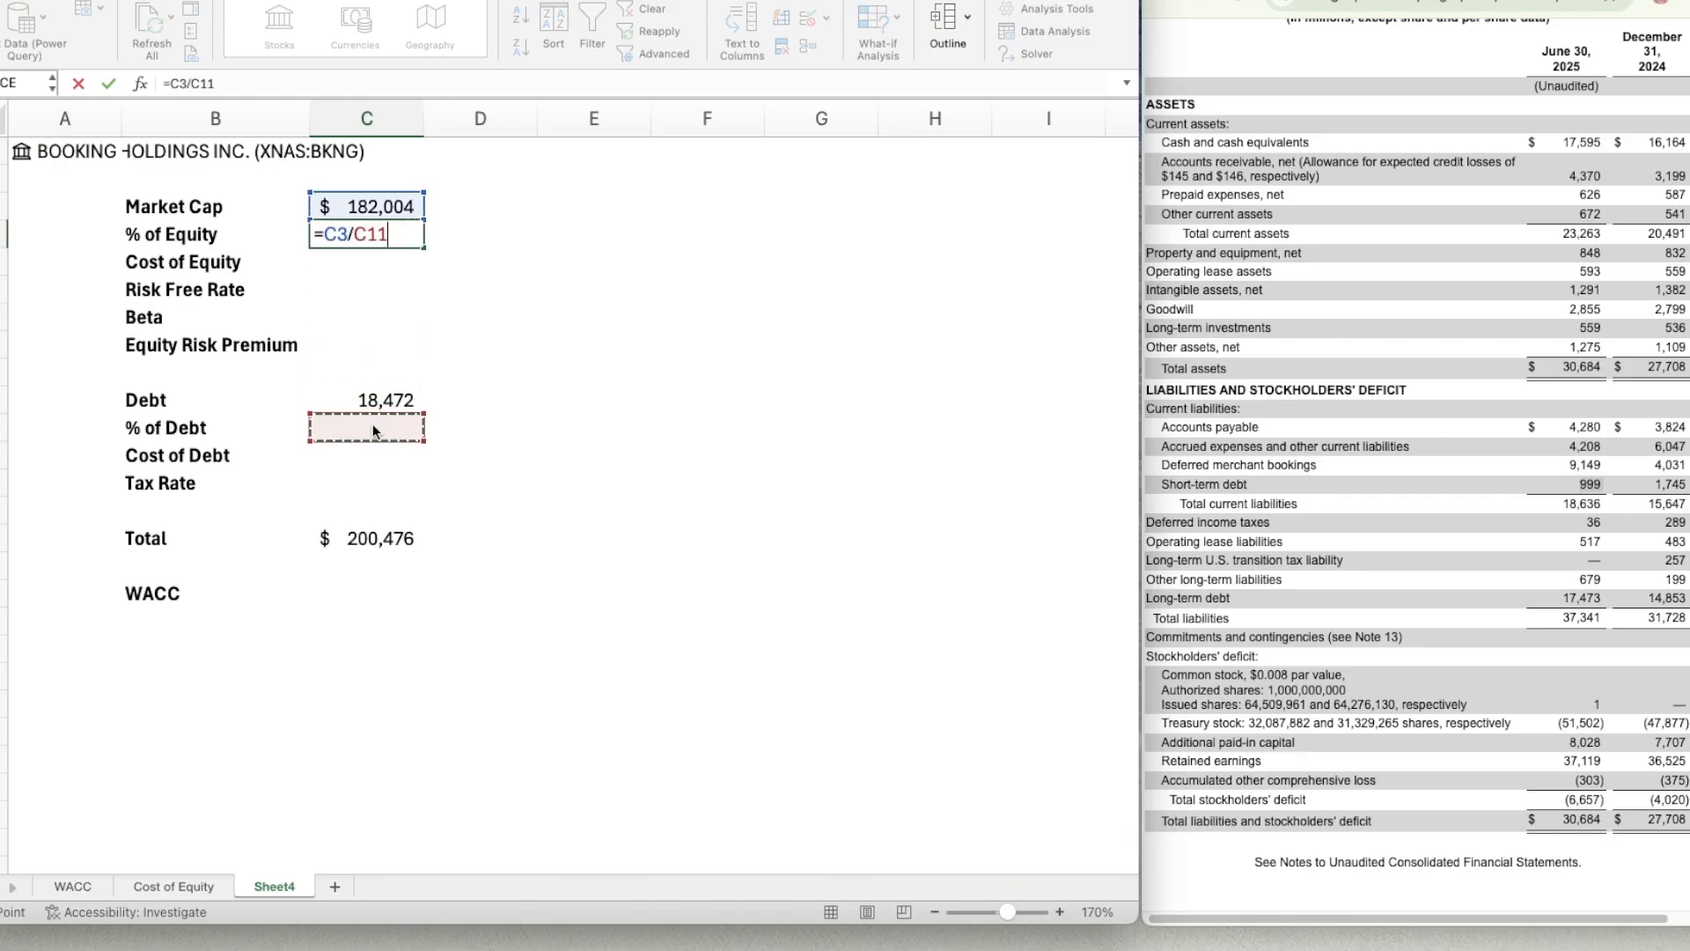
key(Return)
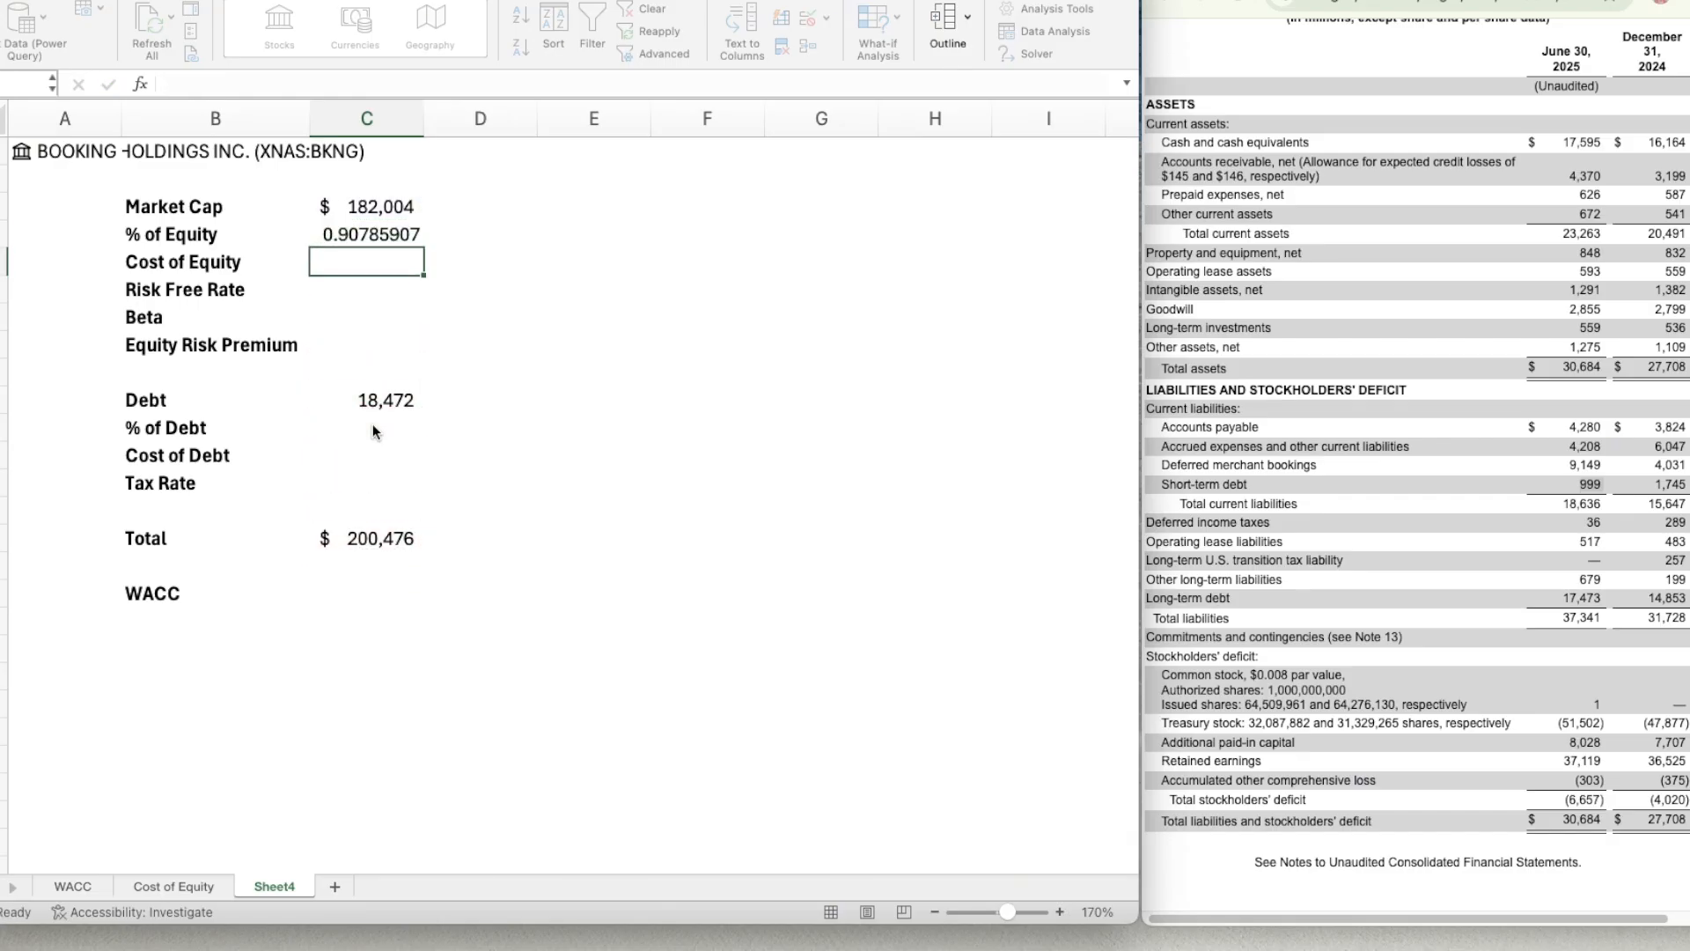
Format the % of Equity in C4 as a percentage with two decimal places.
key(Up)
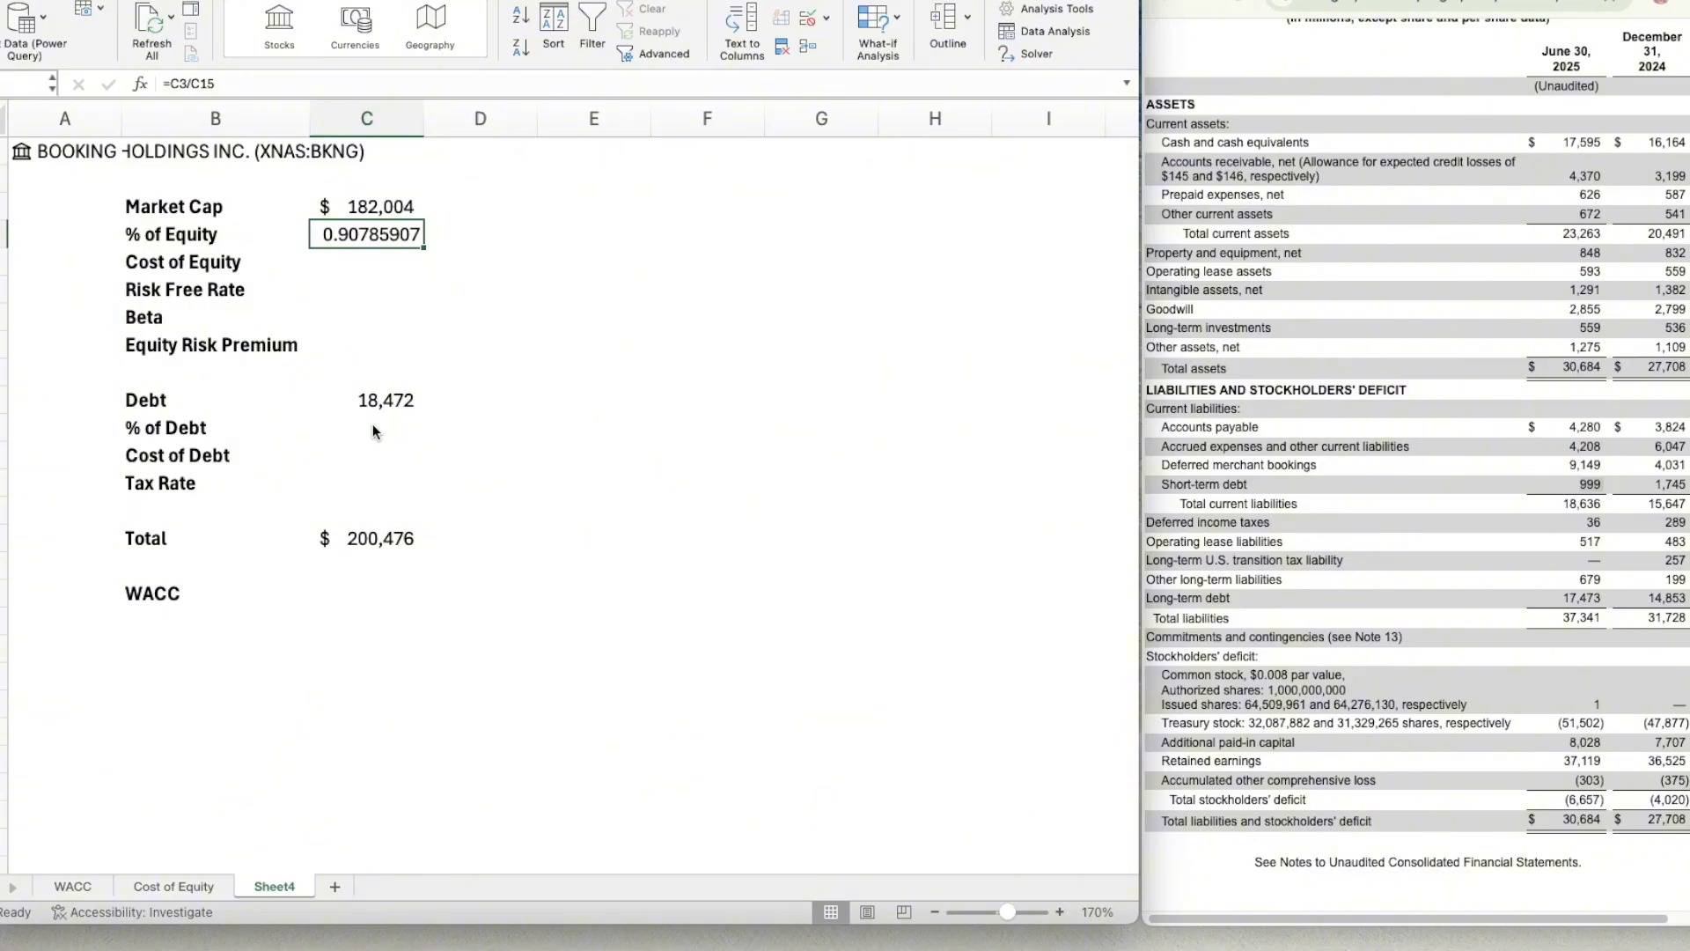
key(super+1)
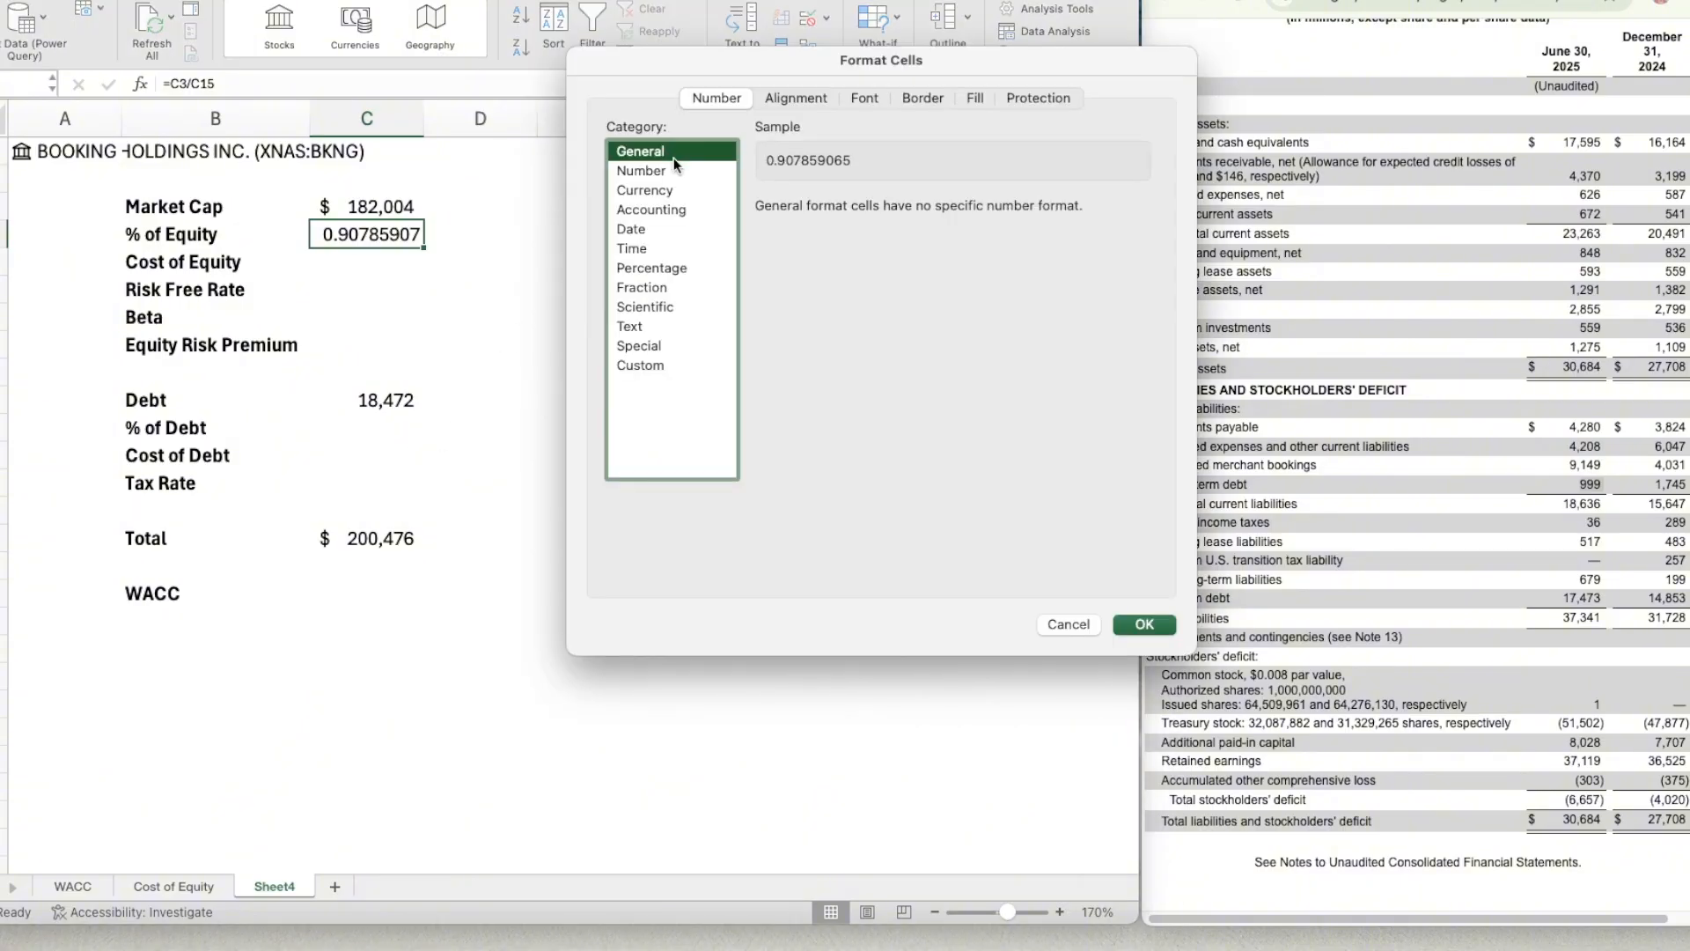
click(652, 267)
click(909, 212)
click(908, 212)
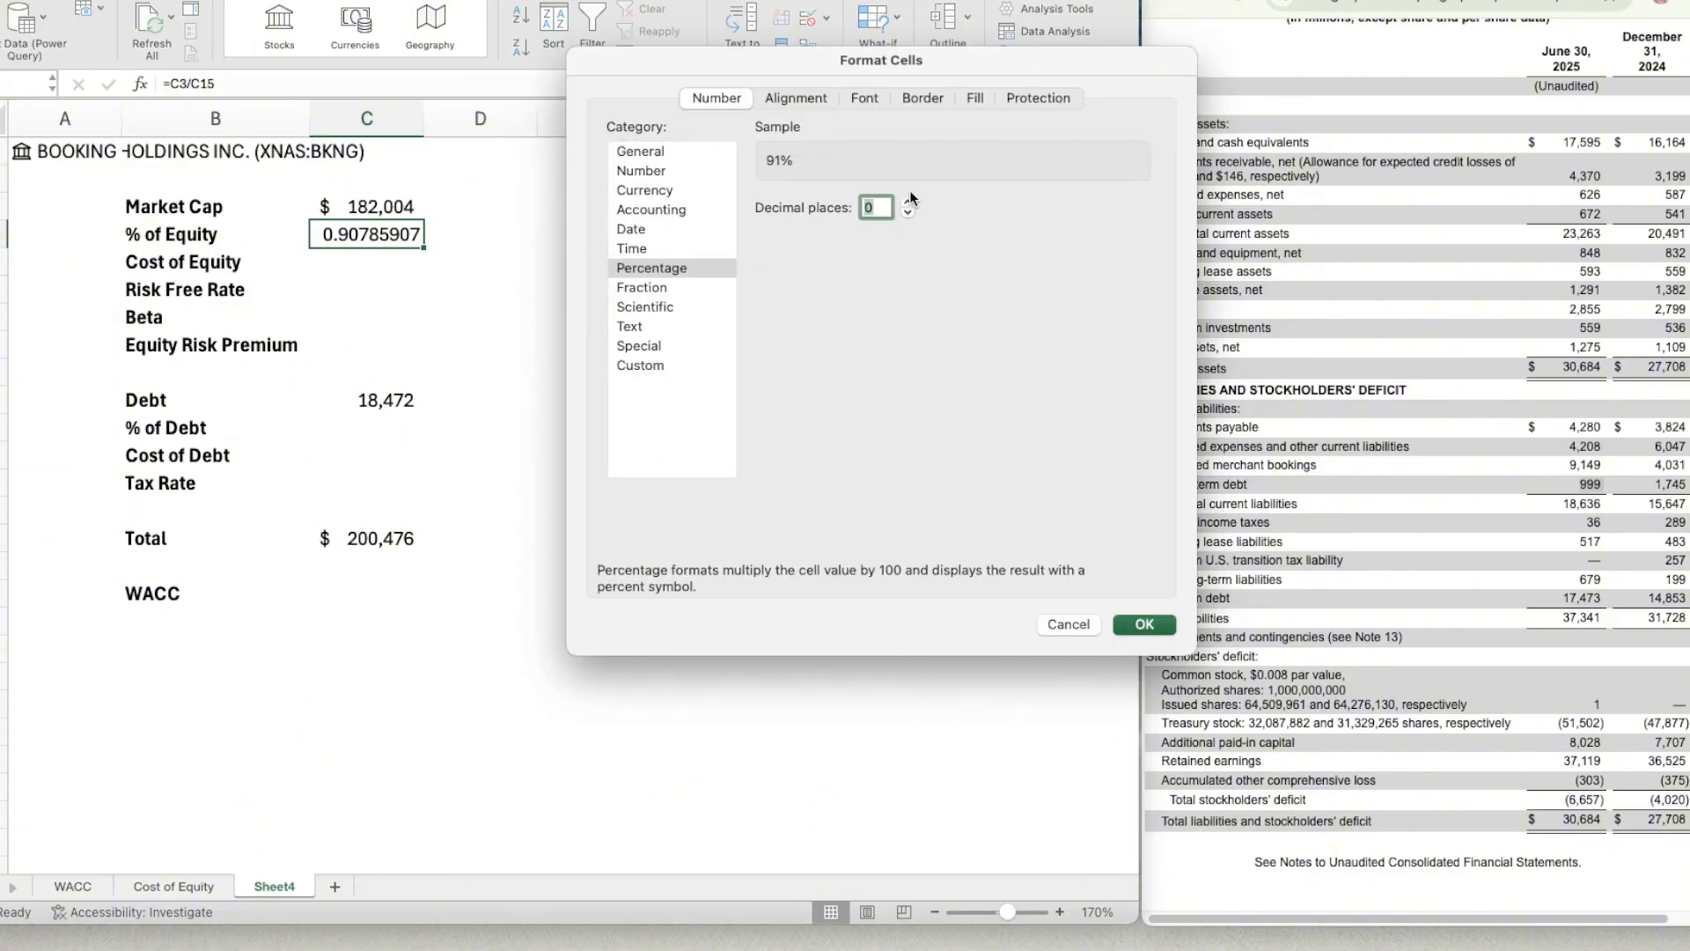
click(907, 201)
click(907, 202)
click(1145, 624)
Enter the formula =C10/C15 in C11 for the % of Debt and apply the percentage format of C4 to it.
click(372, 326)
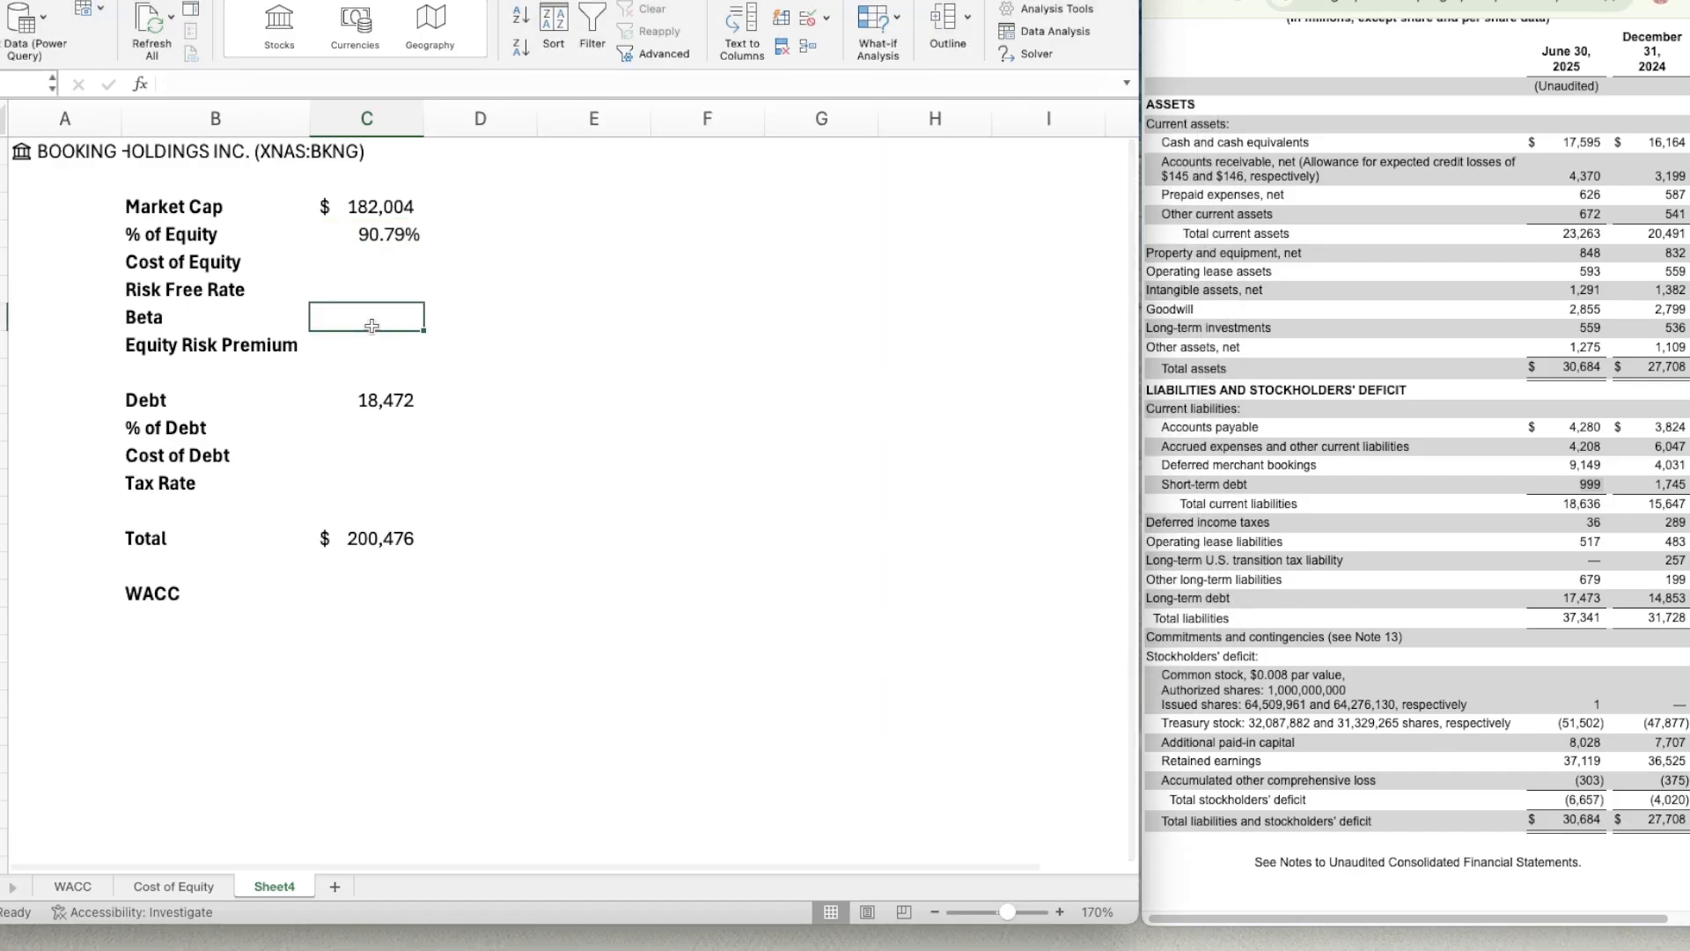
key(Down)
key(Down)
key(Down)
key(Down)
text(=)
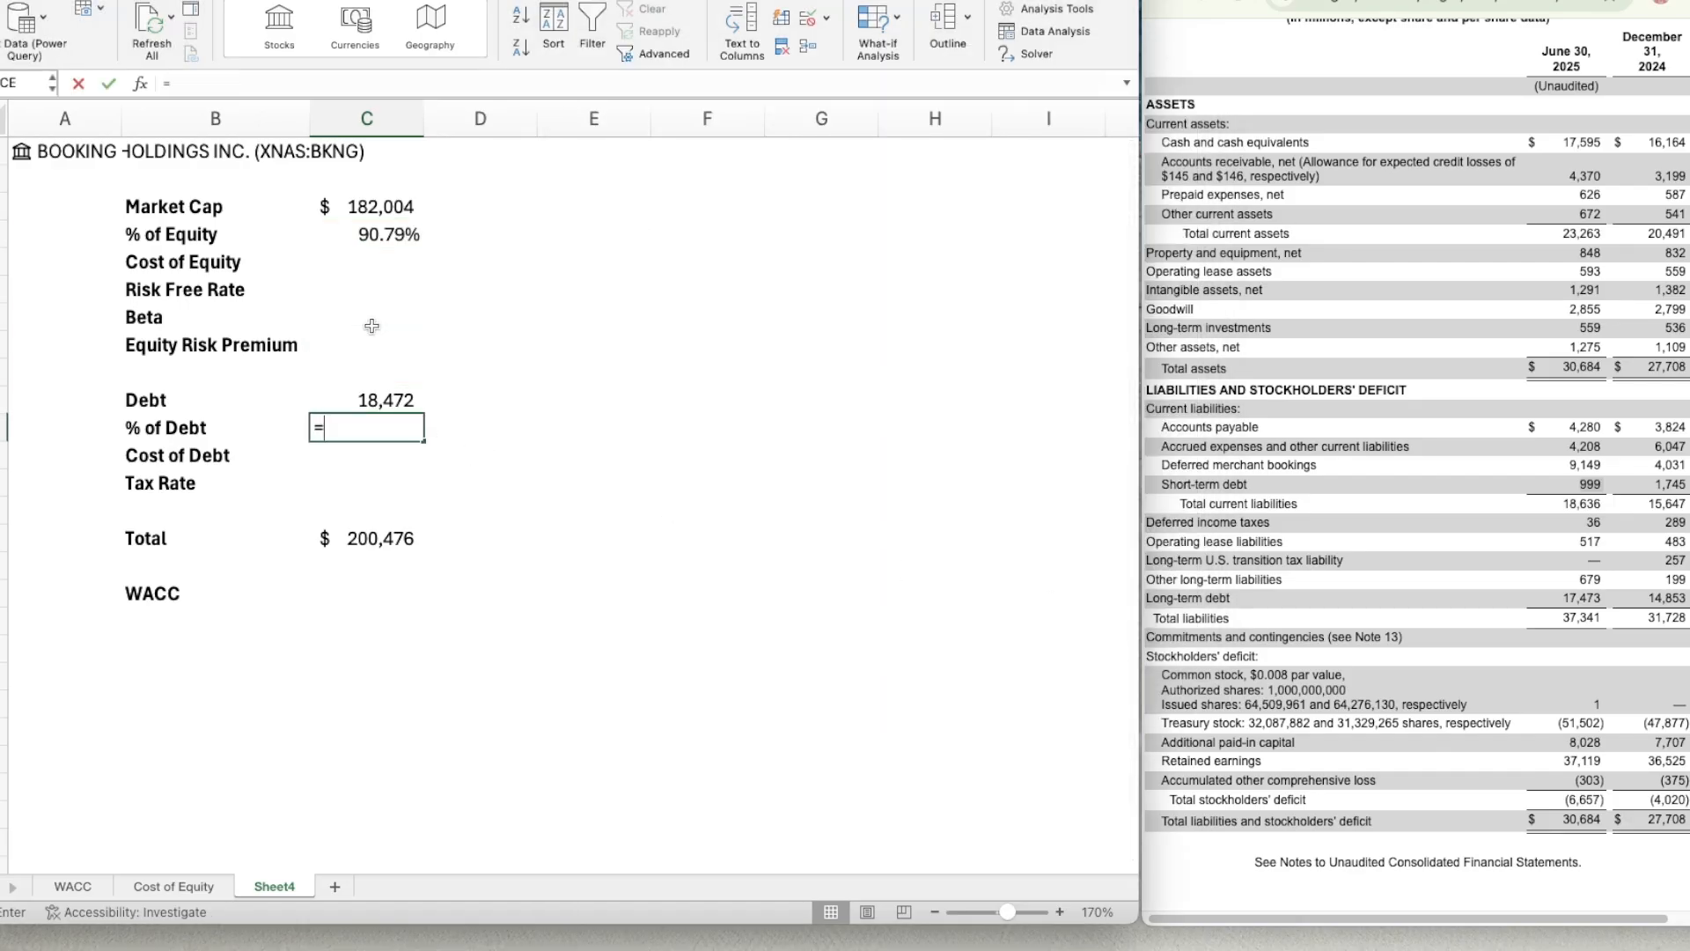
key(Up)
text(/)
key(Down)
key(Down)
key(Down)
key(Down)
key(Down)
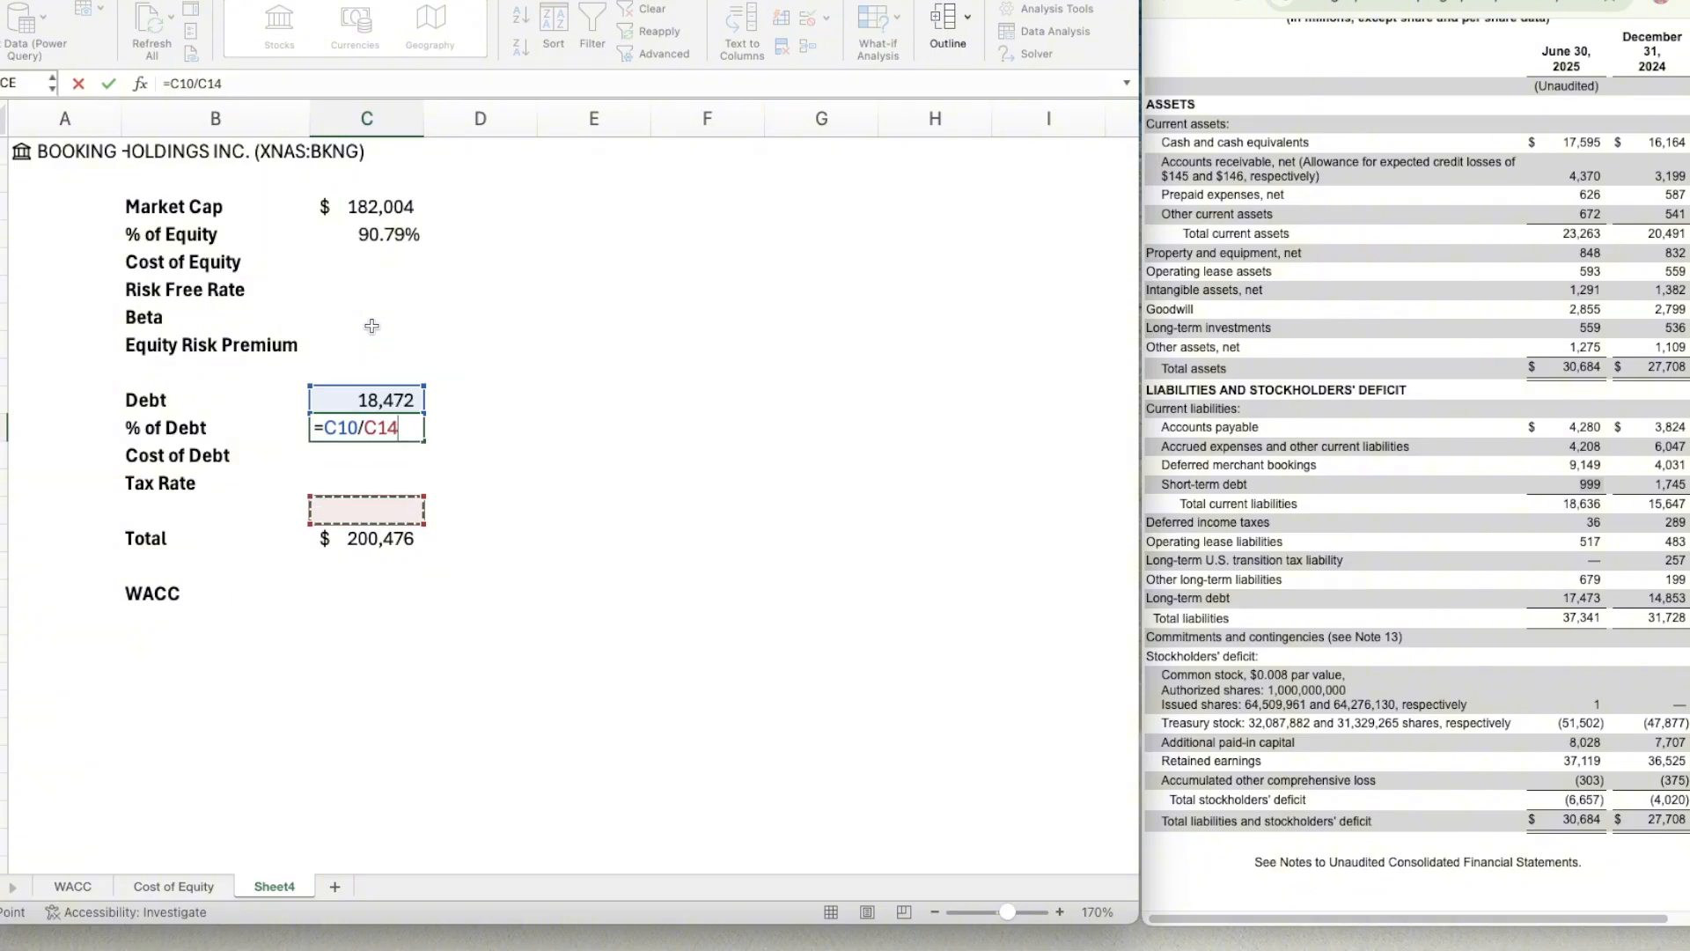
key(Up)
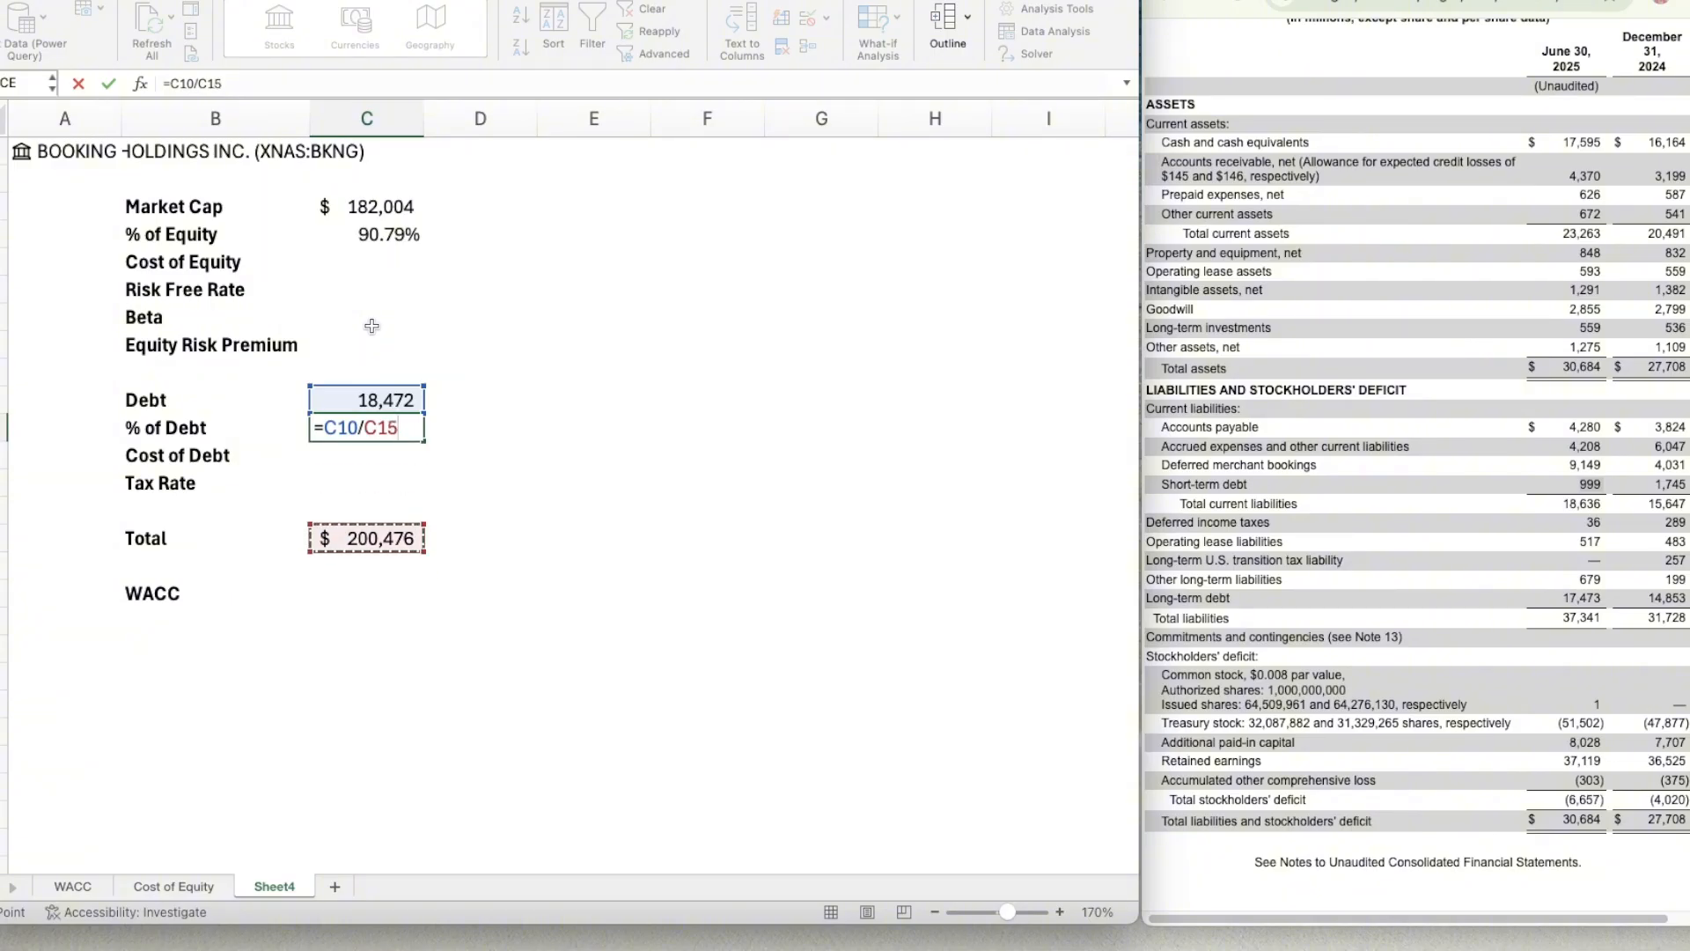
key(Return)
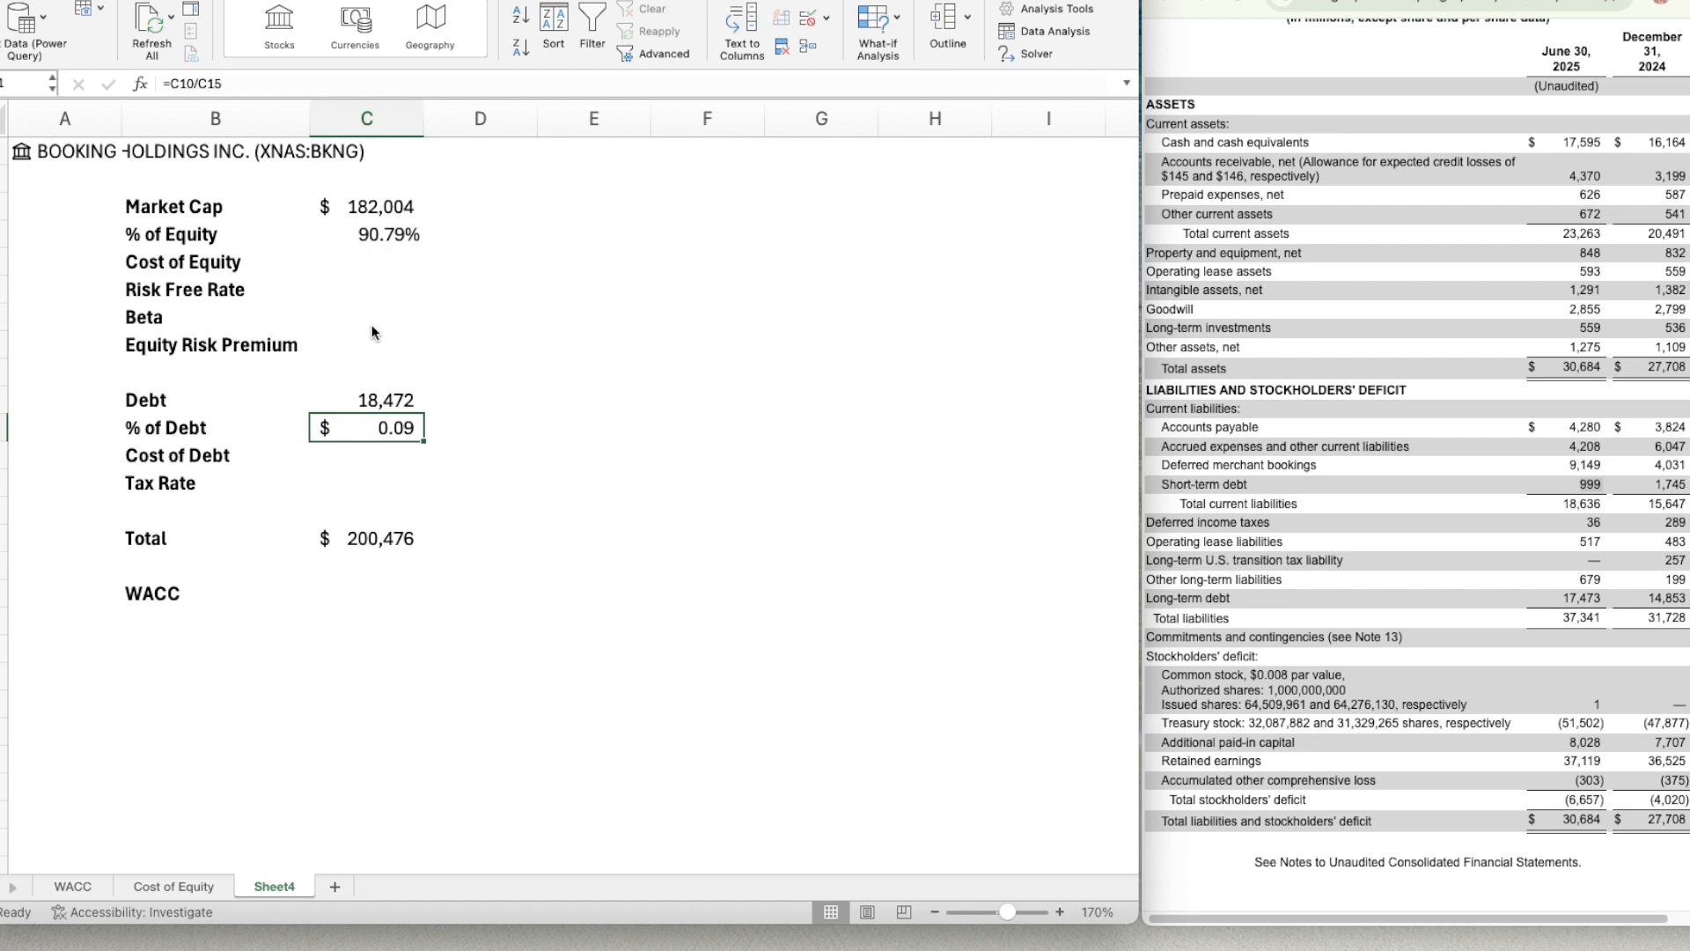
click(380, 235)
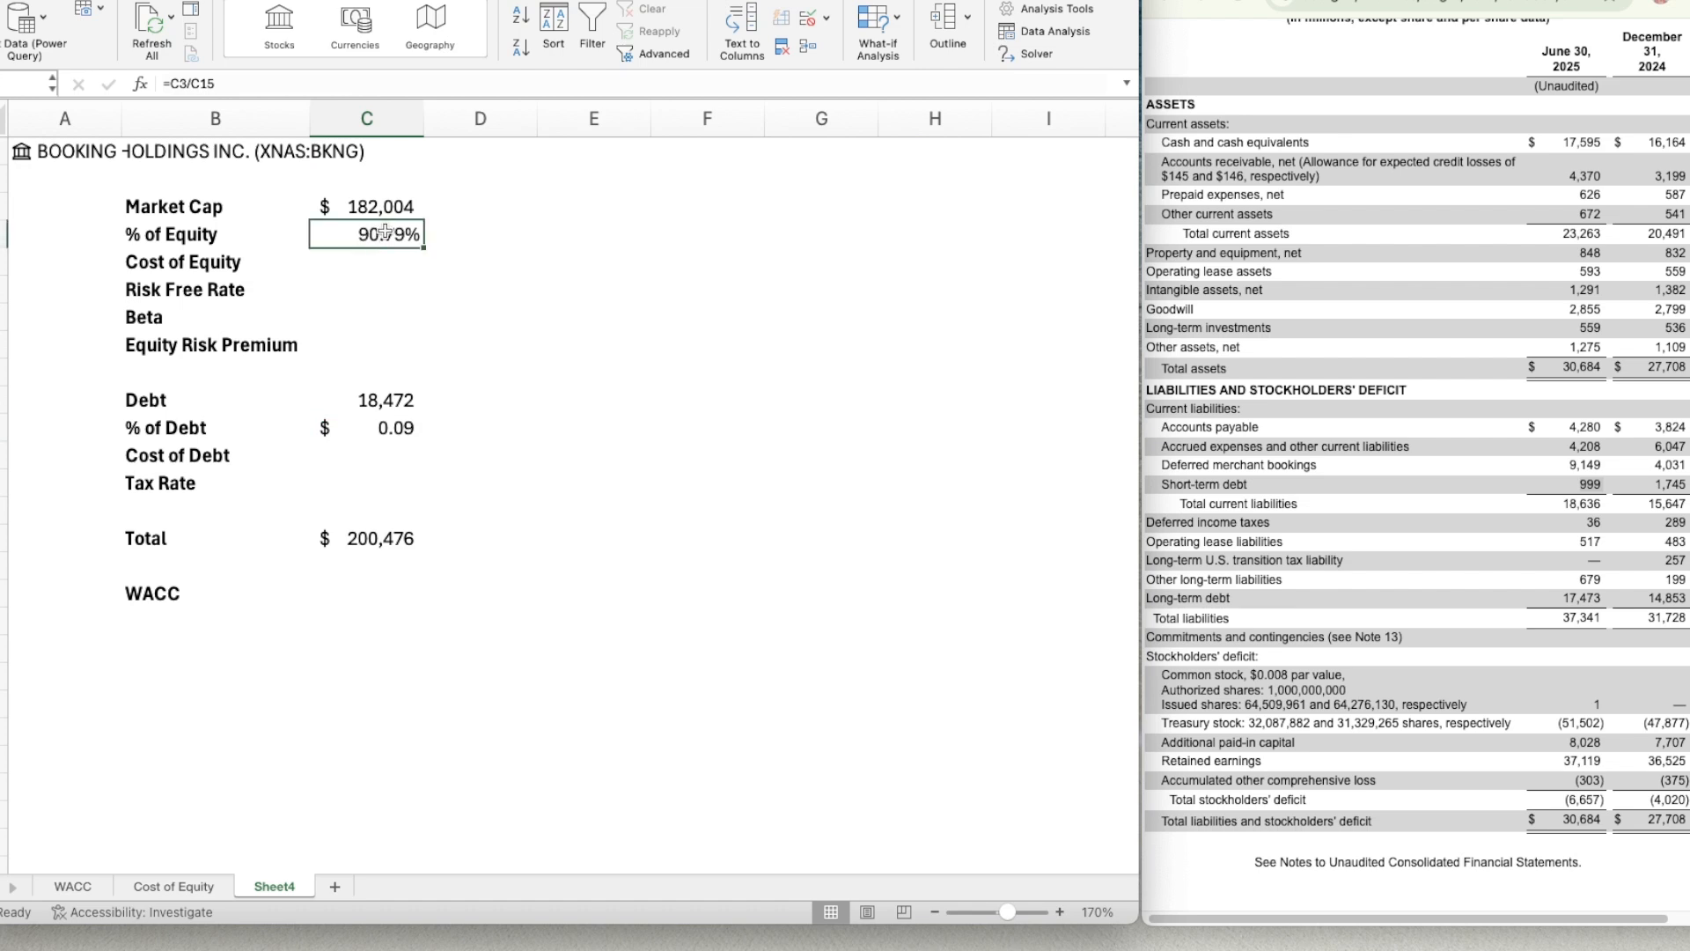
click(372, 430)
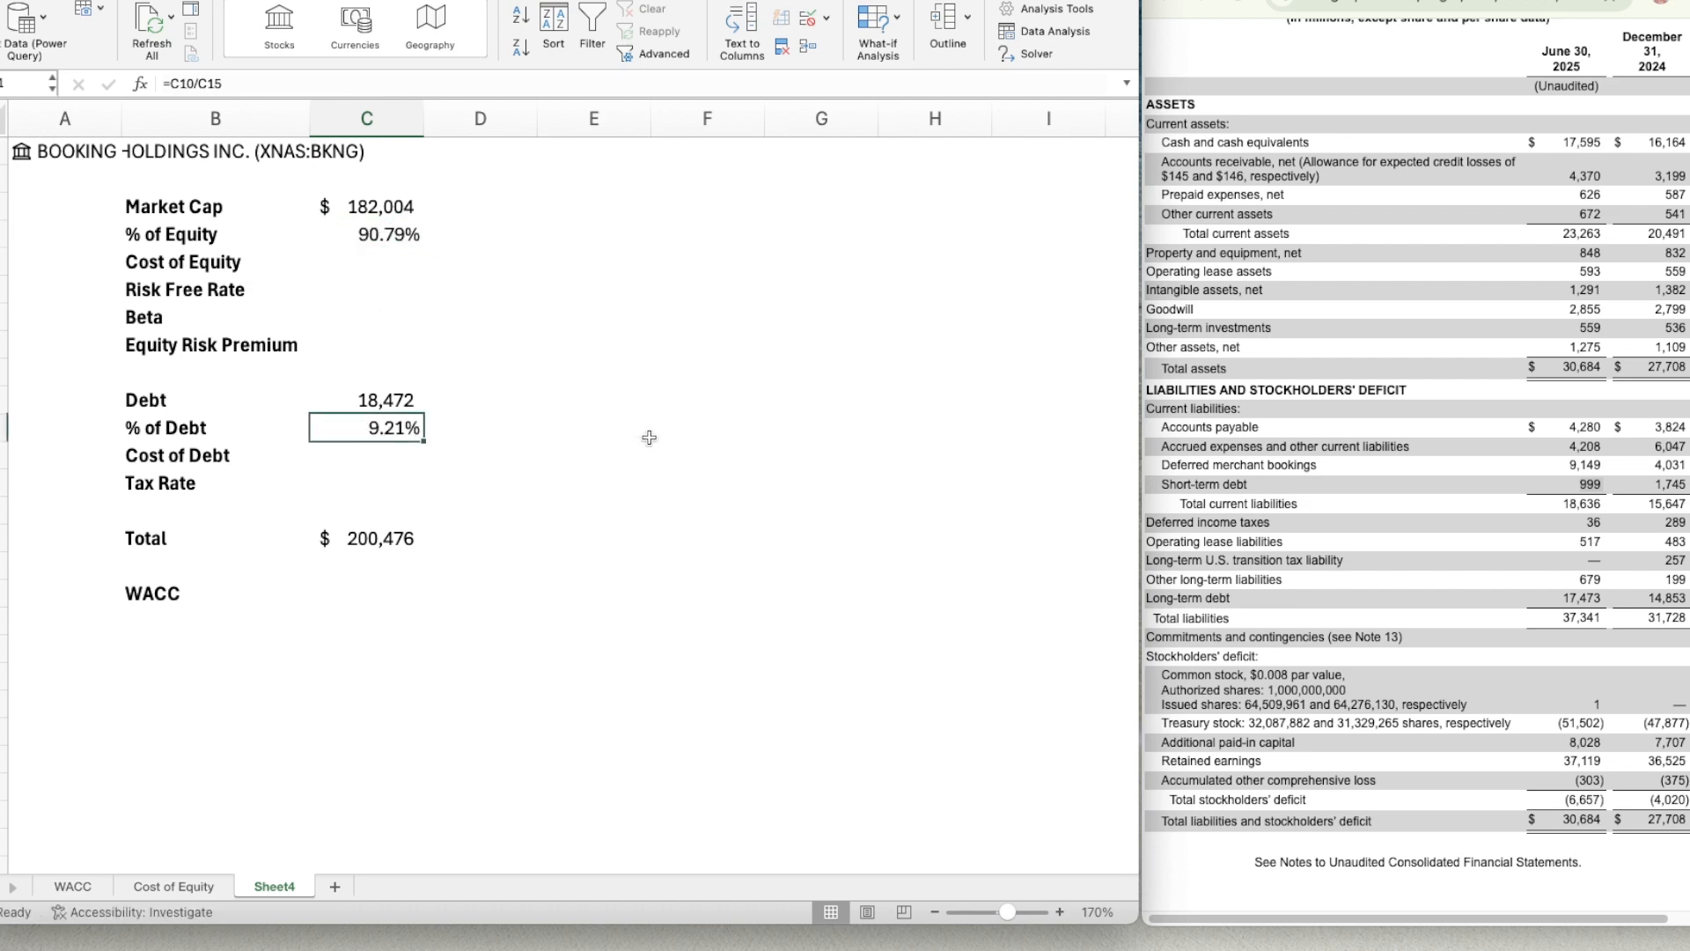
Locate and highlight the interest expense for the six months ended June 30, 2025 in the filing's consolidated statements of operations.
key(Down)
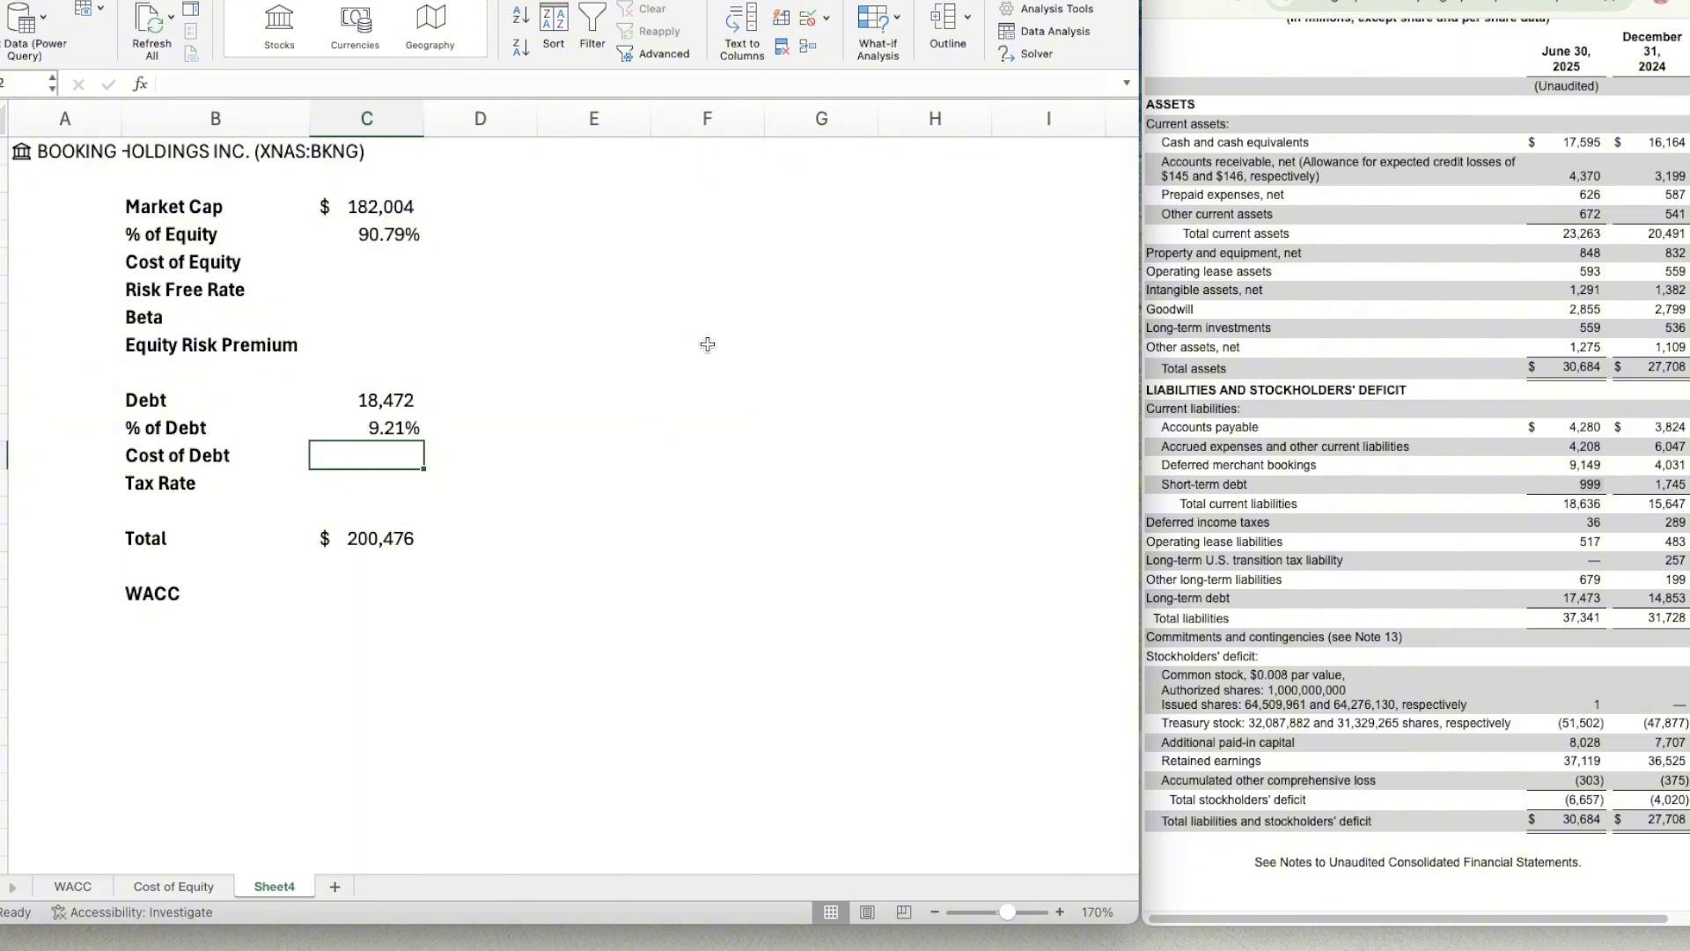
click(1352, 491)
scroll(1352, 493, up, 5)
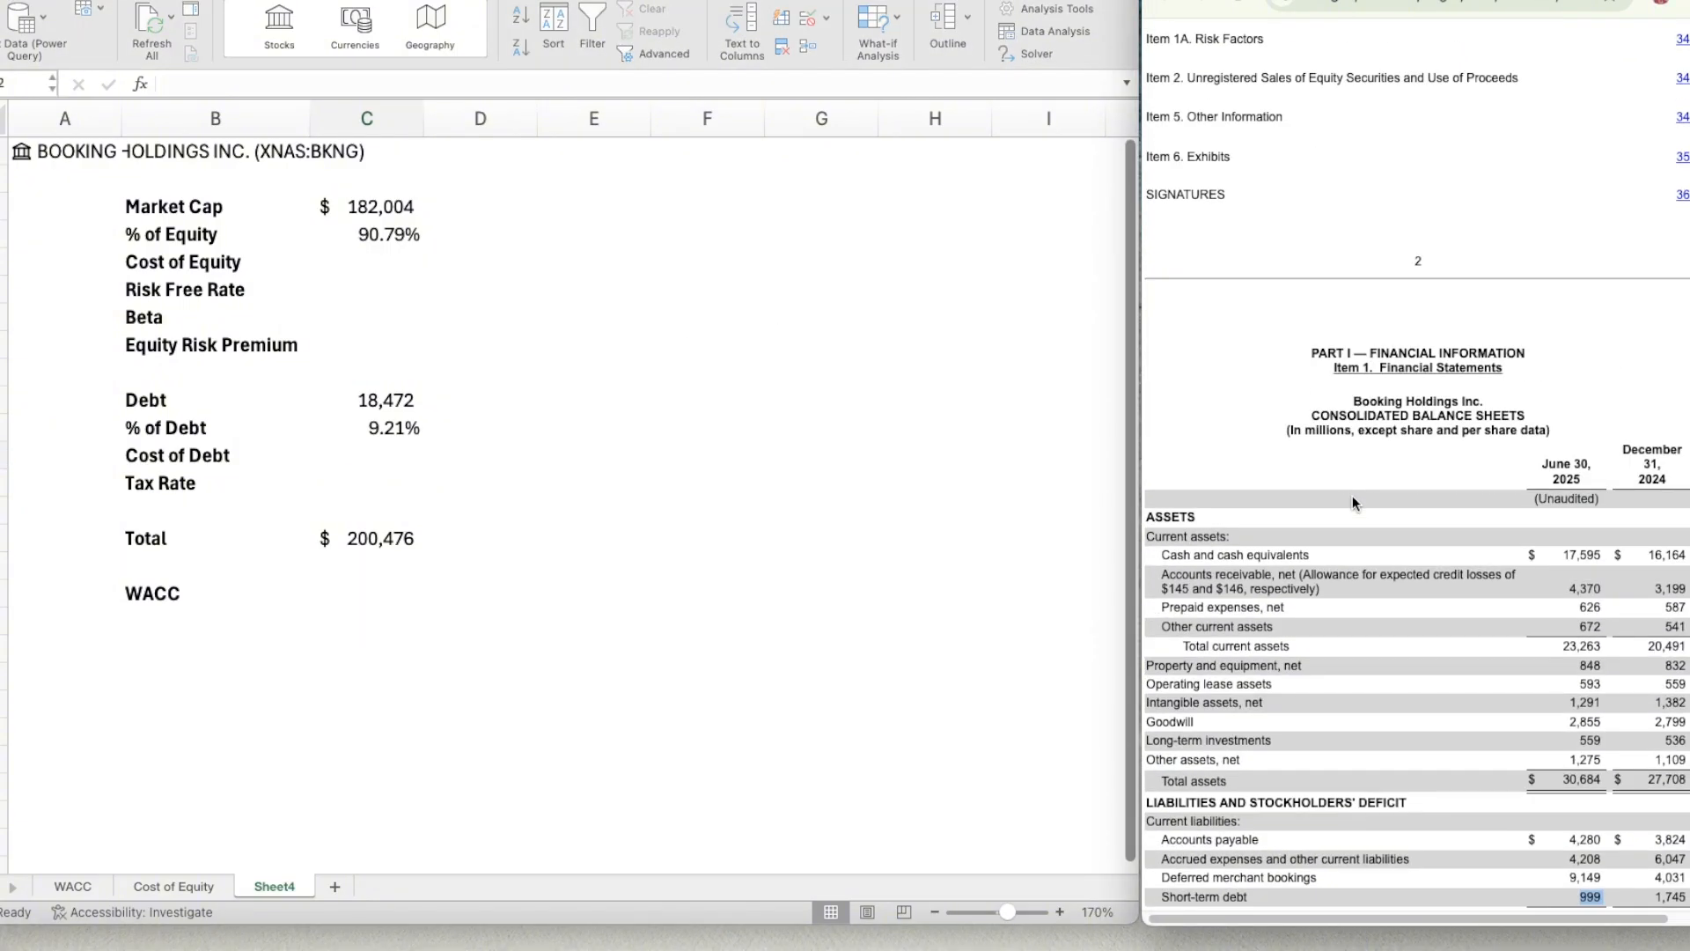
scroll(1352, 497, down, 10)
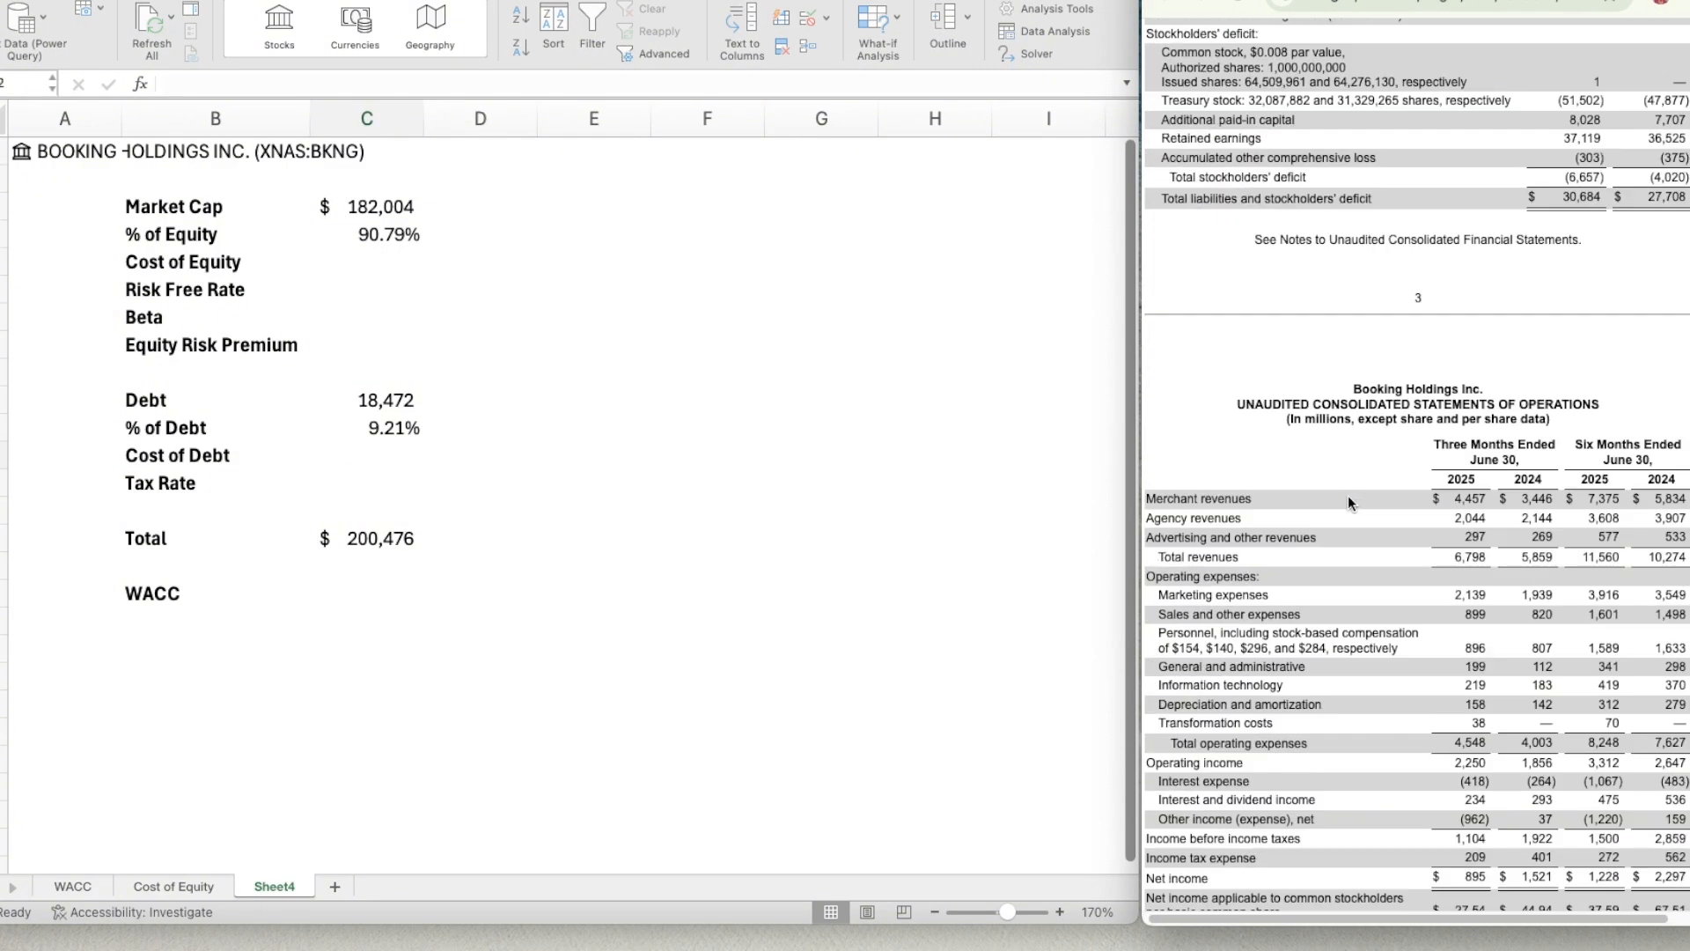
scroll(1349, 495, down, 4)
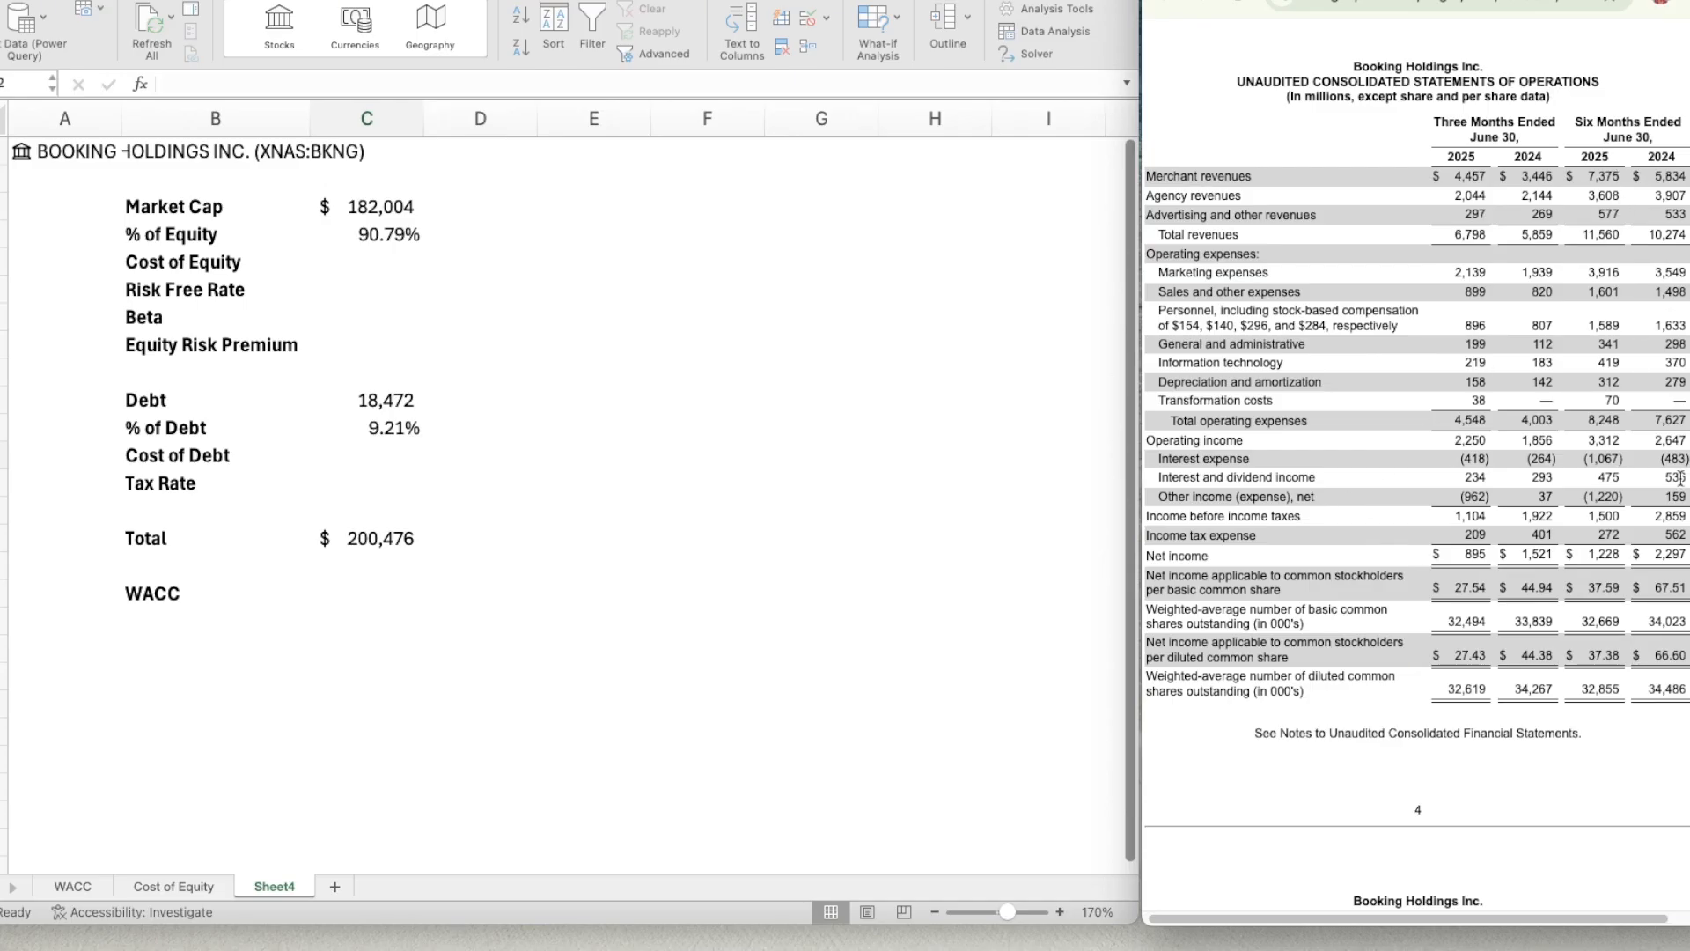
drag(1624, 456, 1592, 456)
click(1650, 457)
Begin the Cost of Debt formula in C12 with =(1067*2)/ to annualize the six-month interest expense.
click(385, 459)
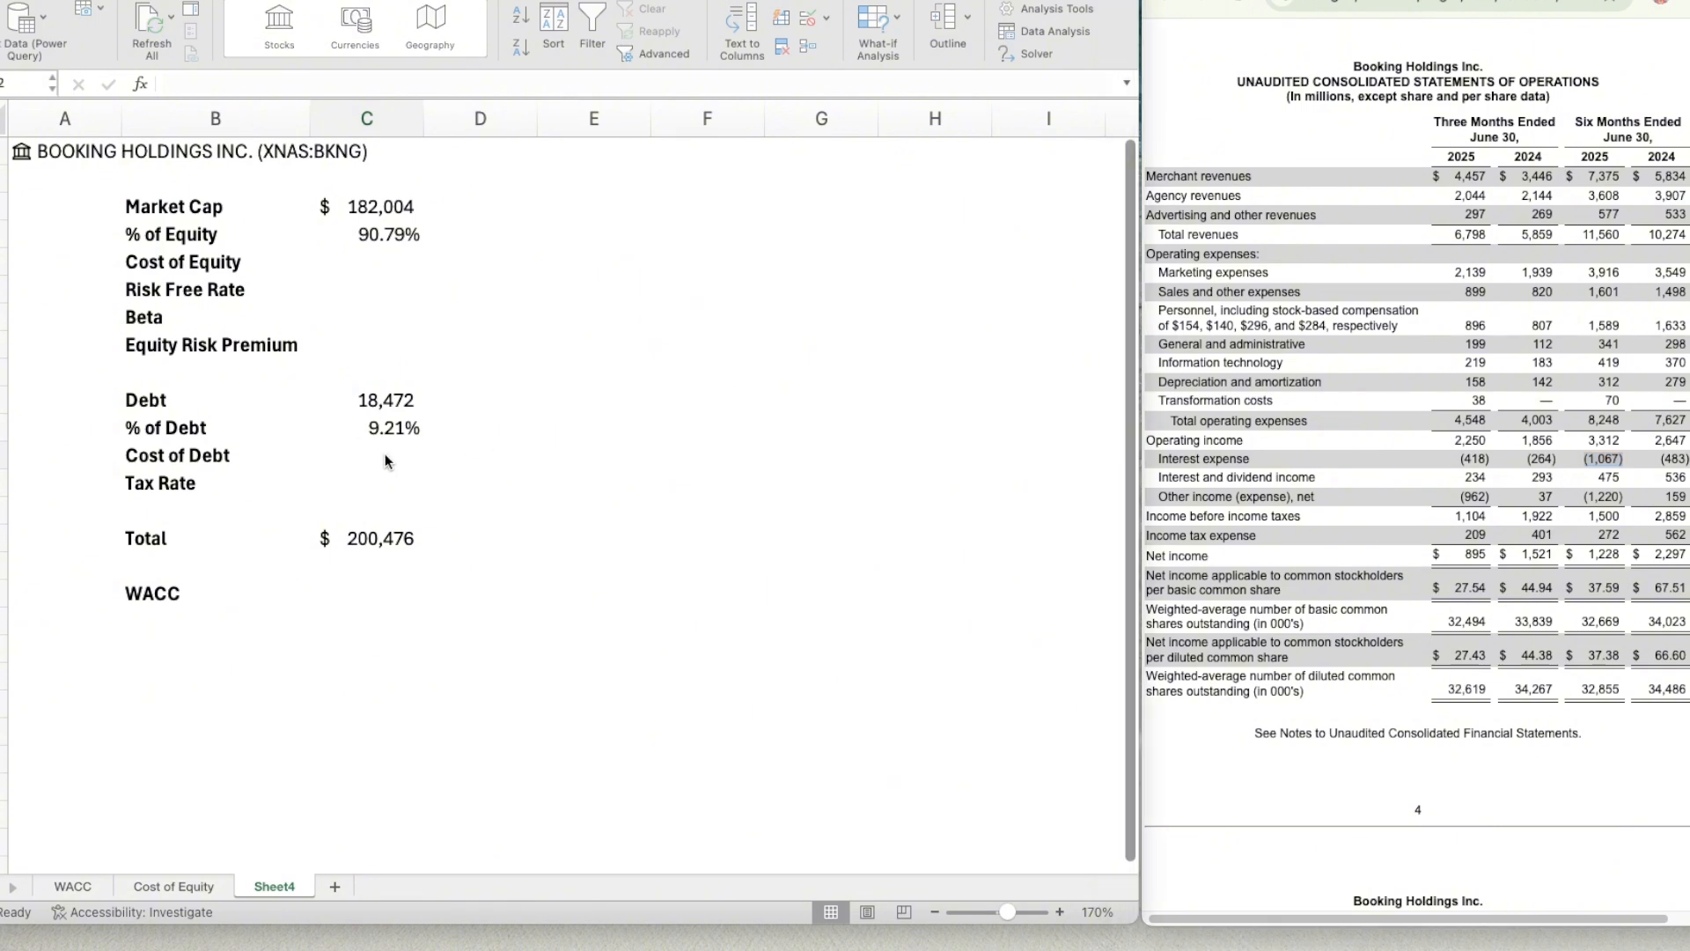
text(=)
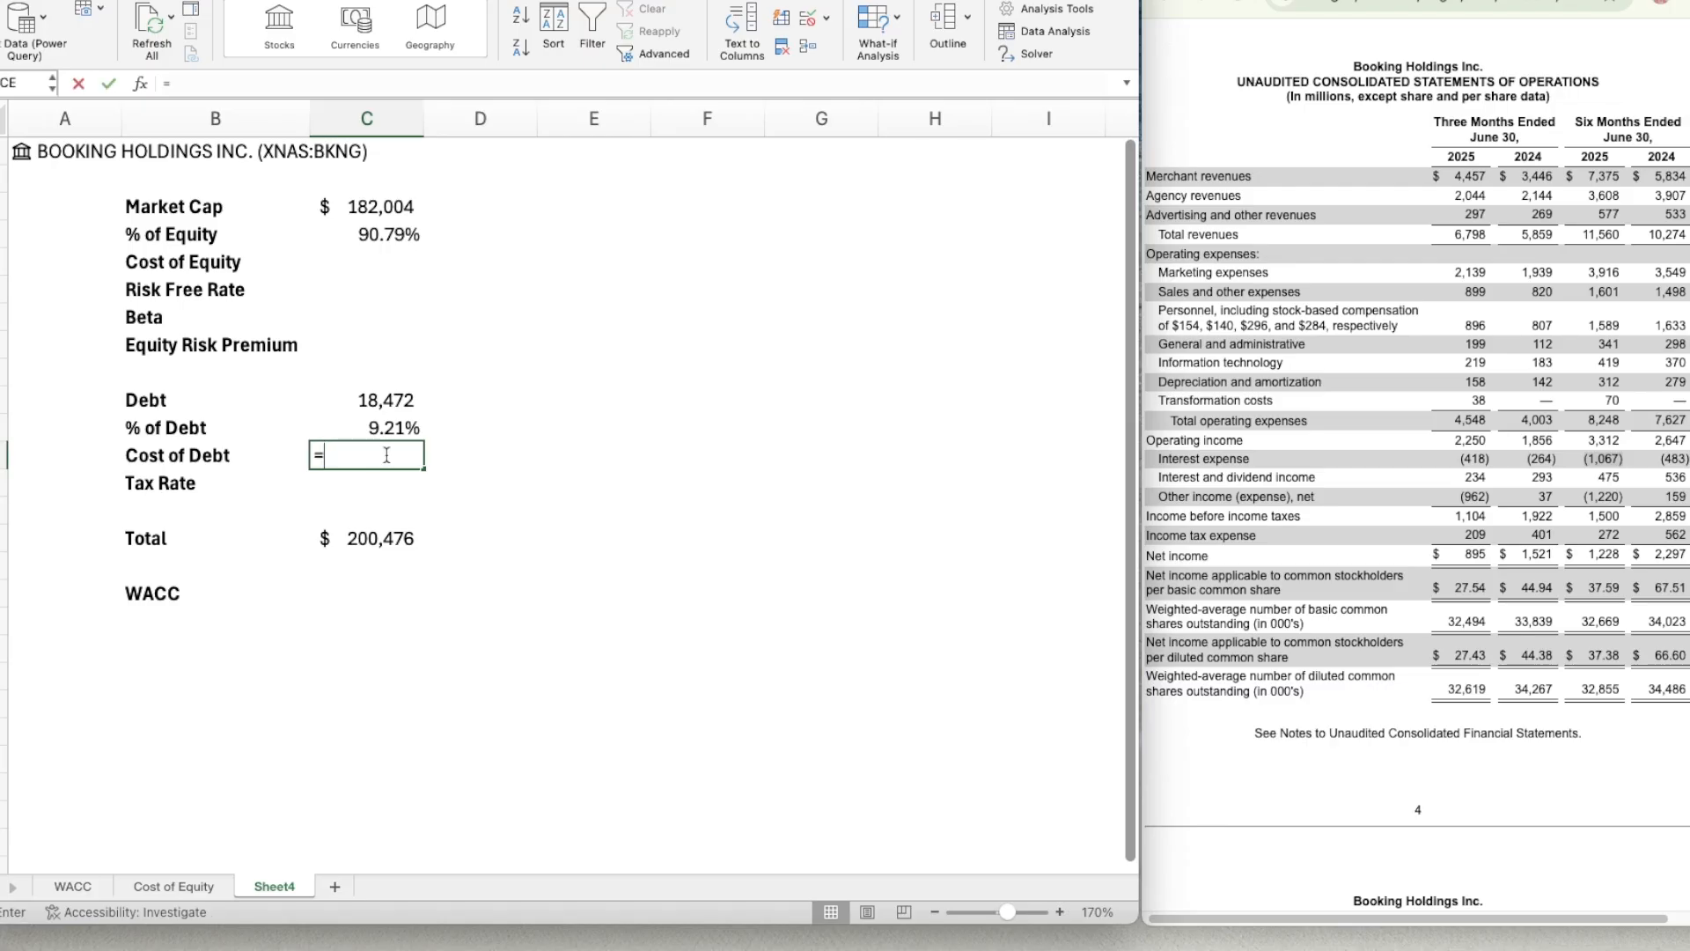
text(1067)
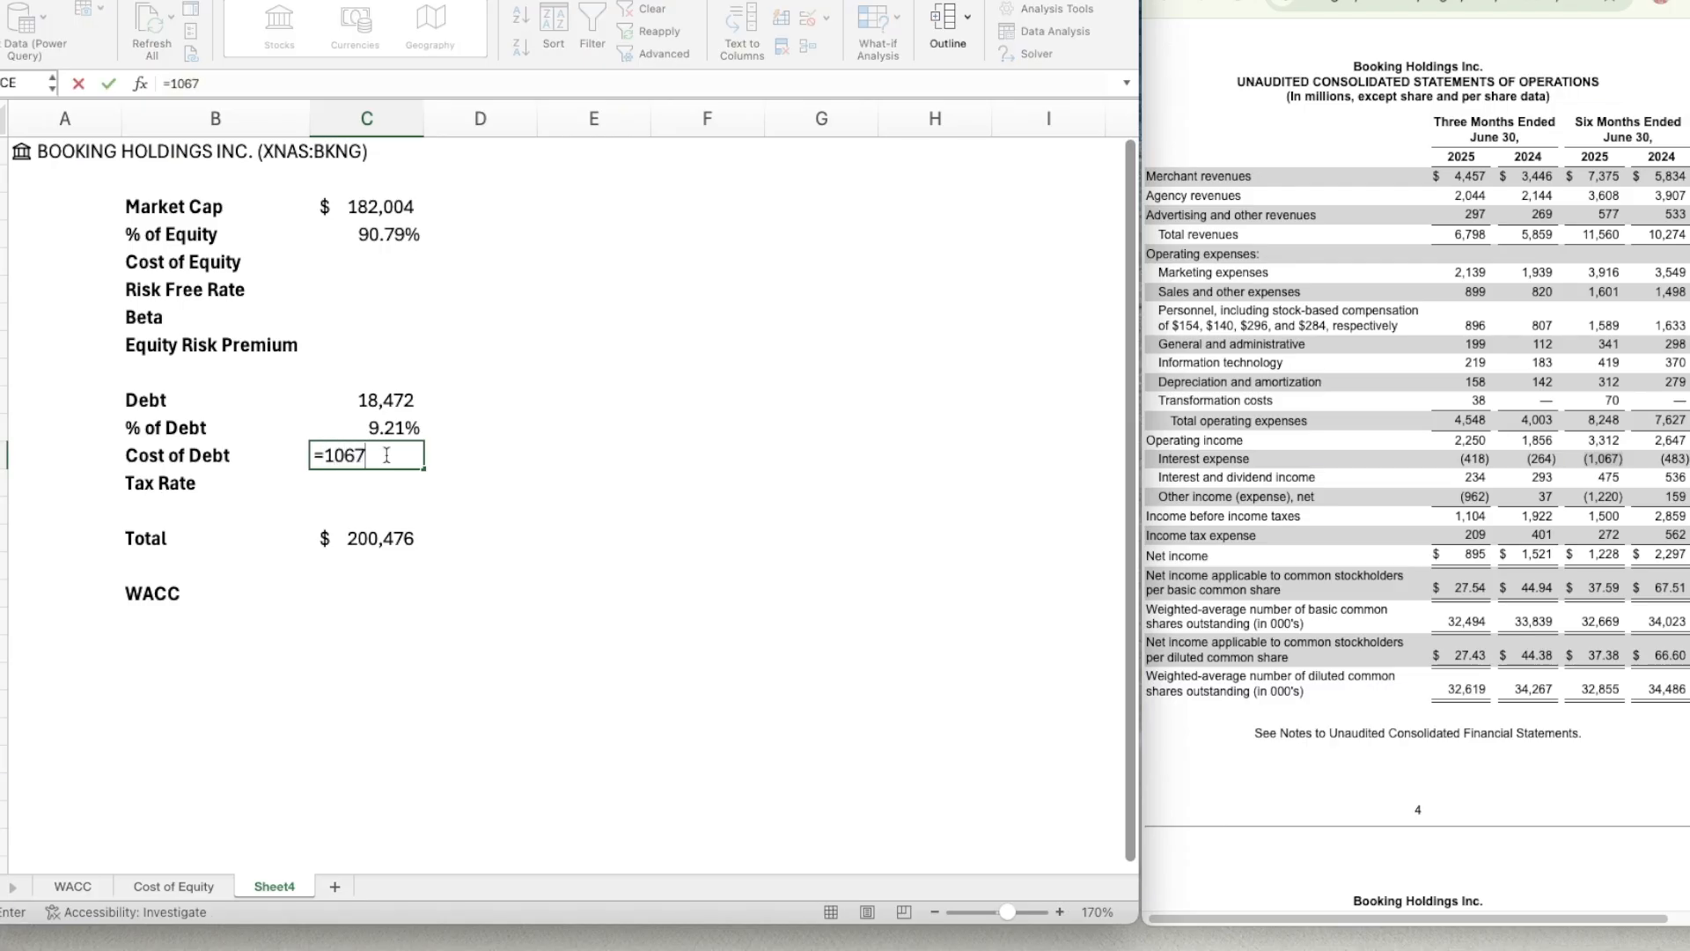
text(*2))
click(324, 456)
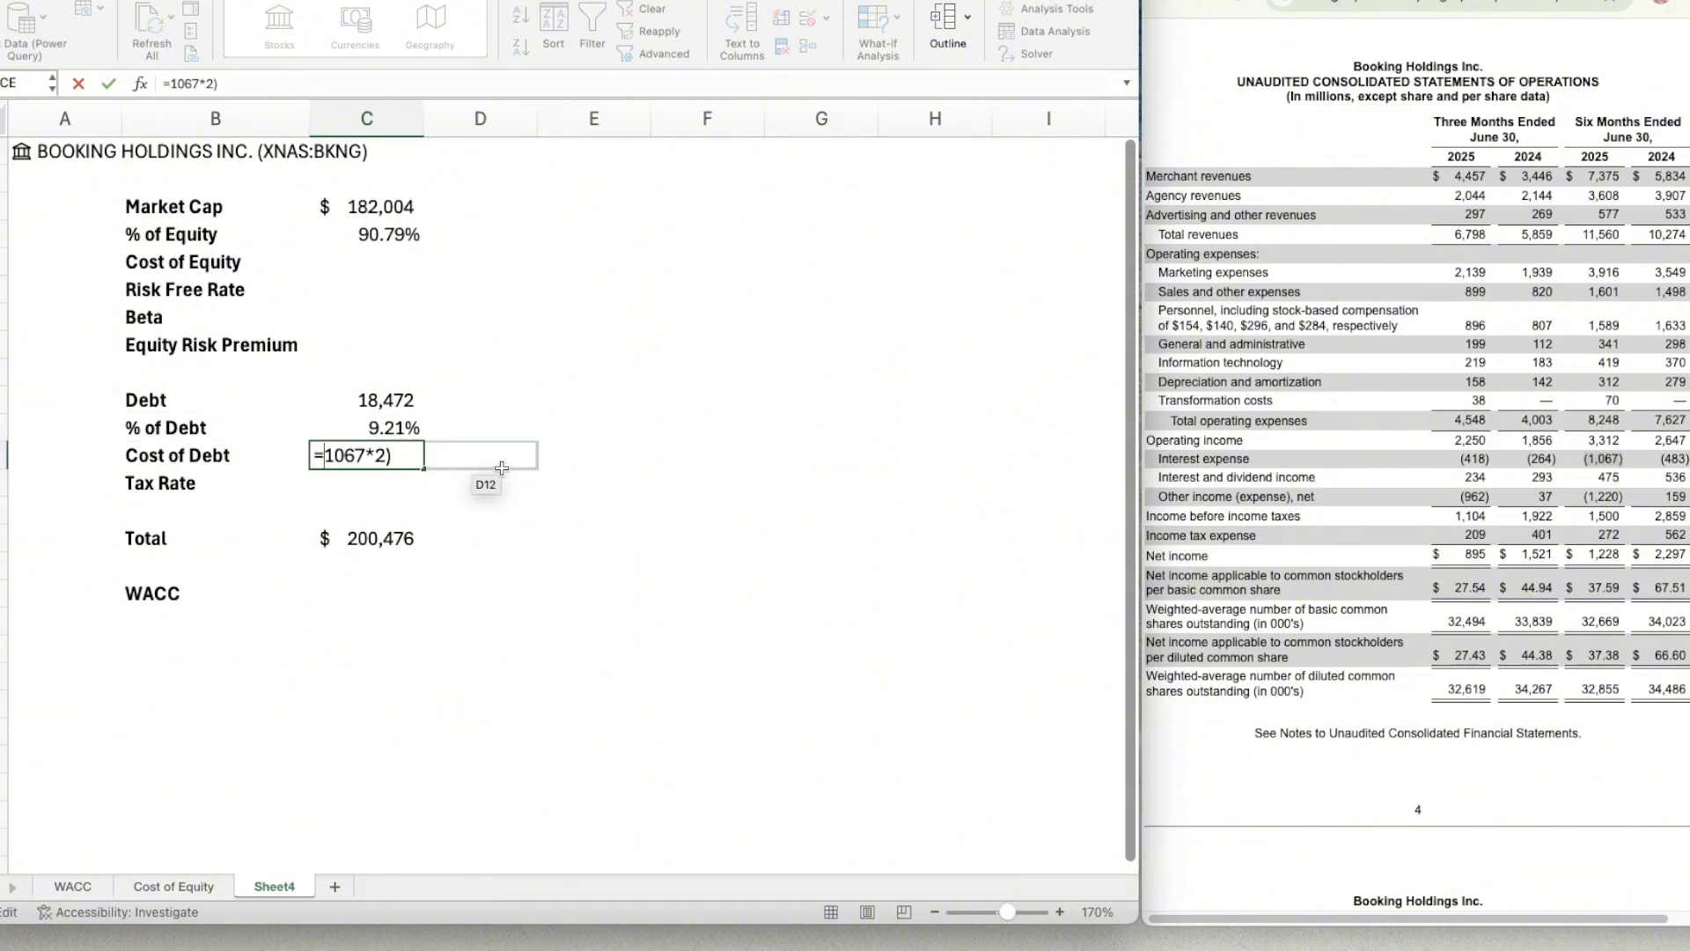
text(()
click(416, 452)
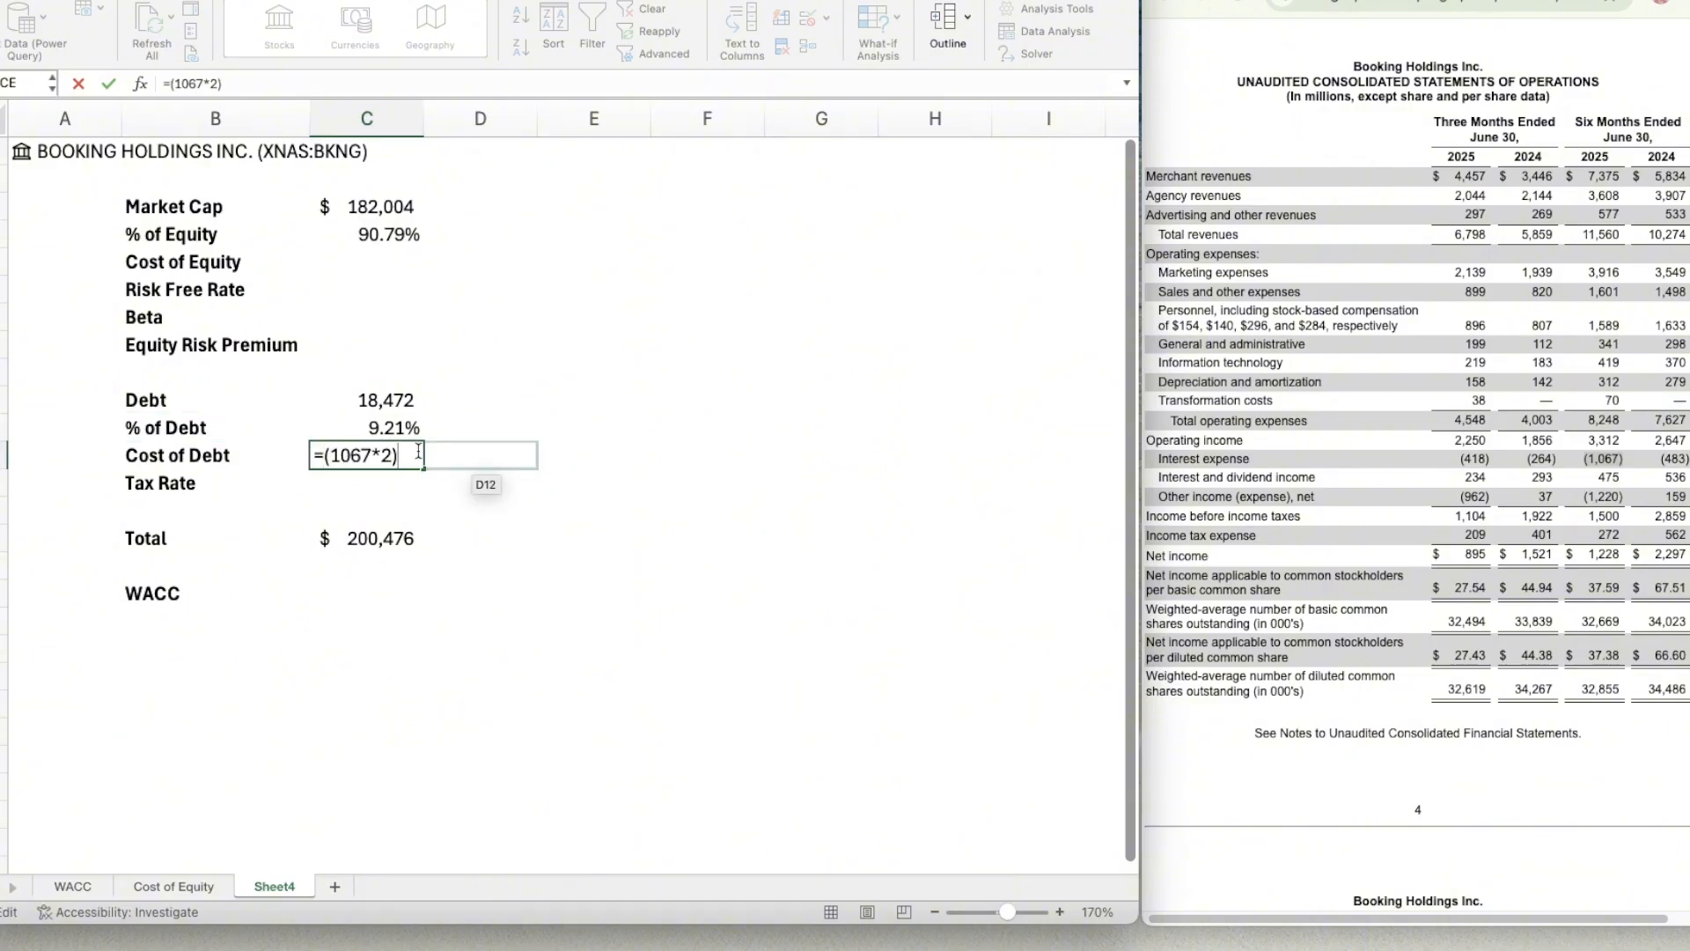
text(/)
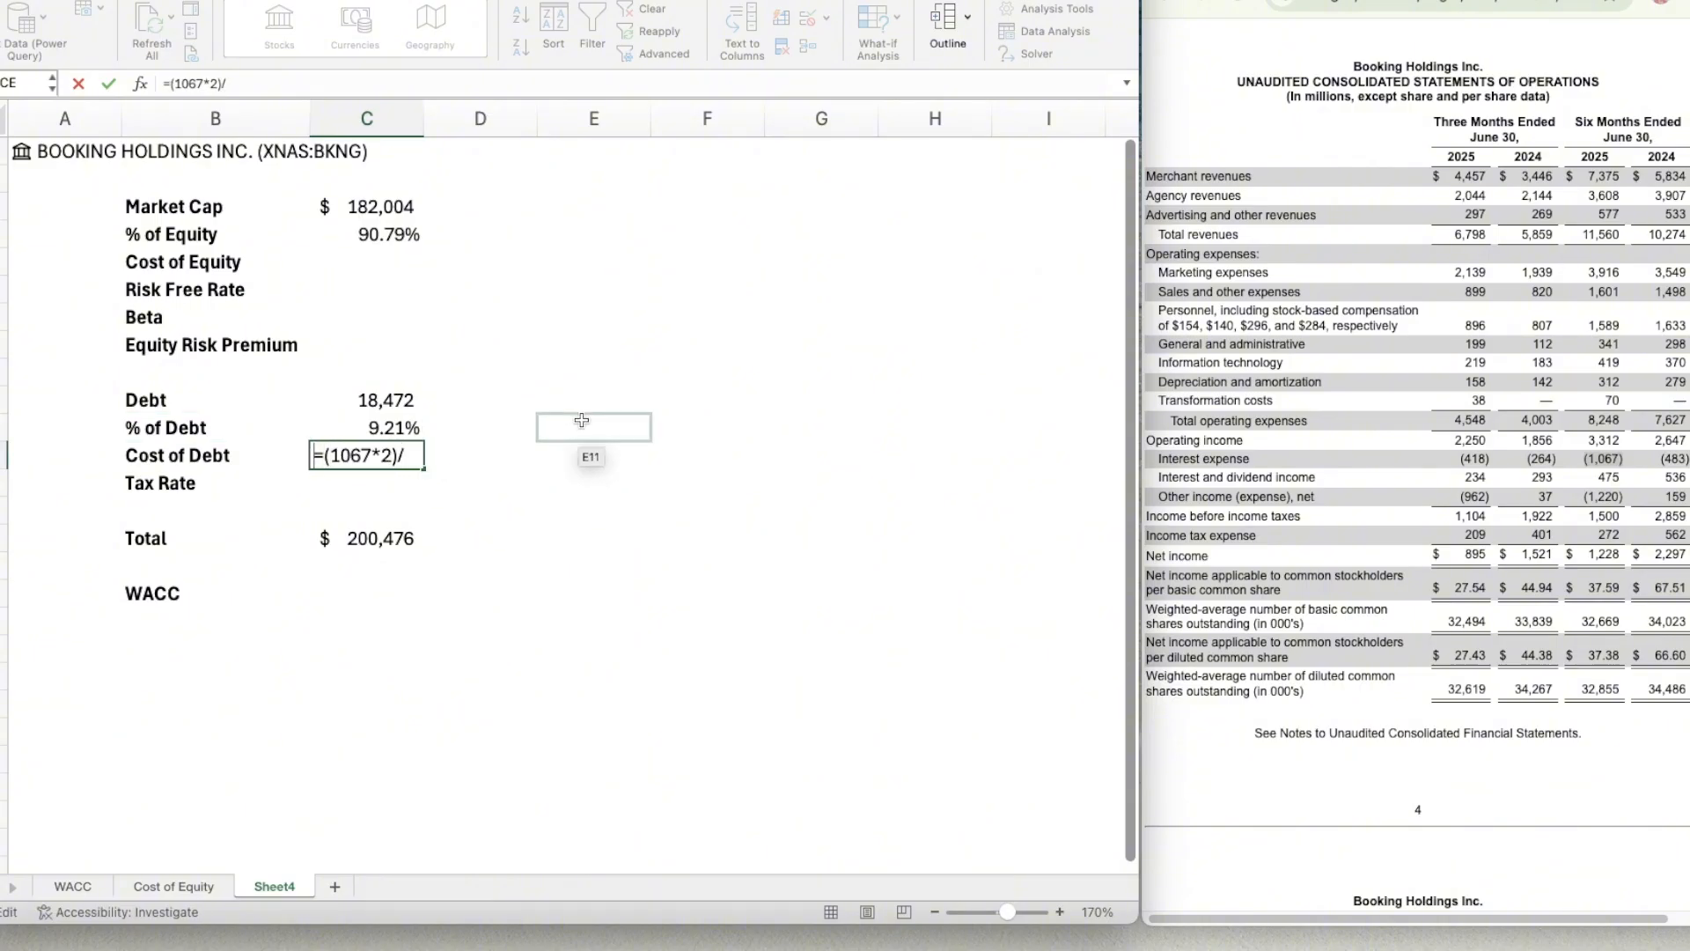
text(=)
click(367, 400)
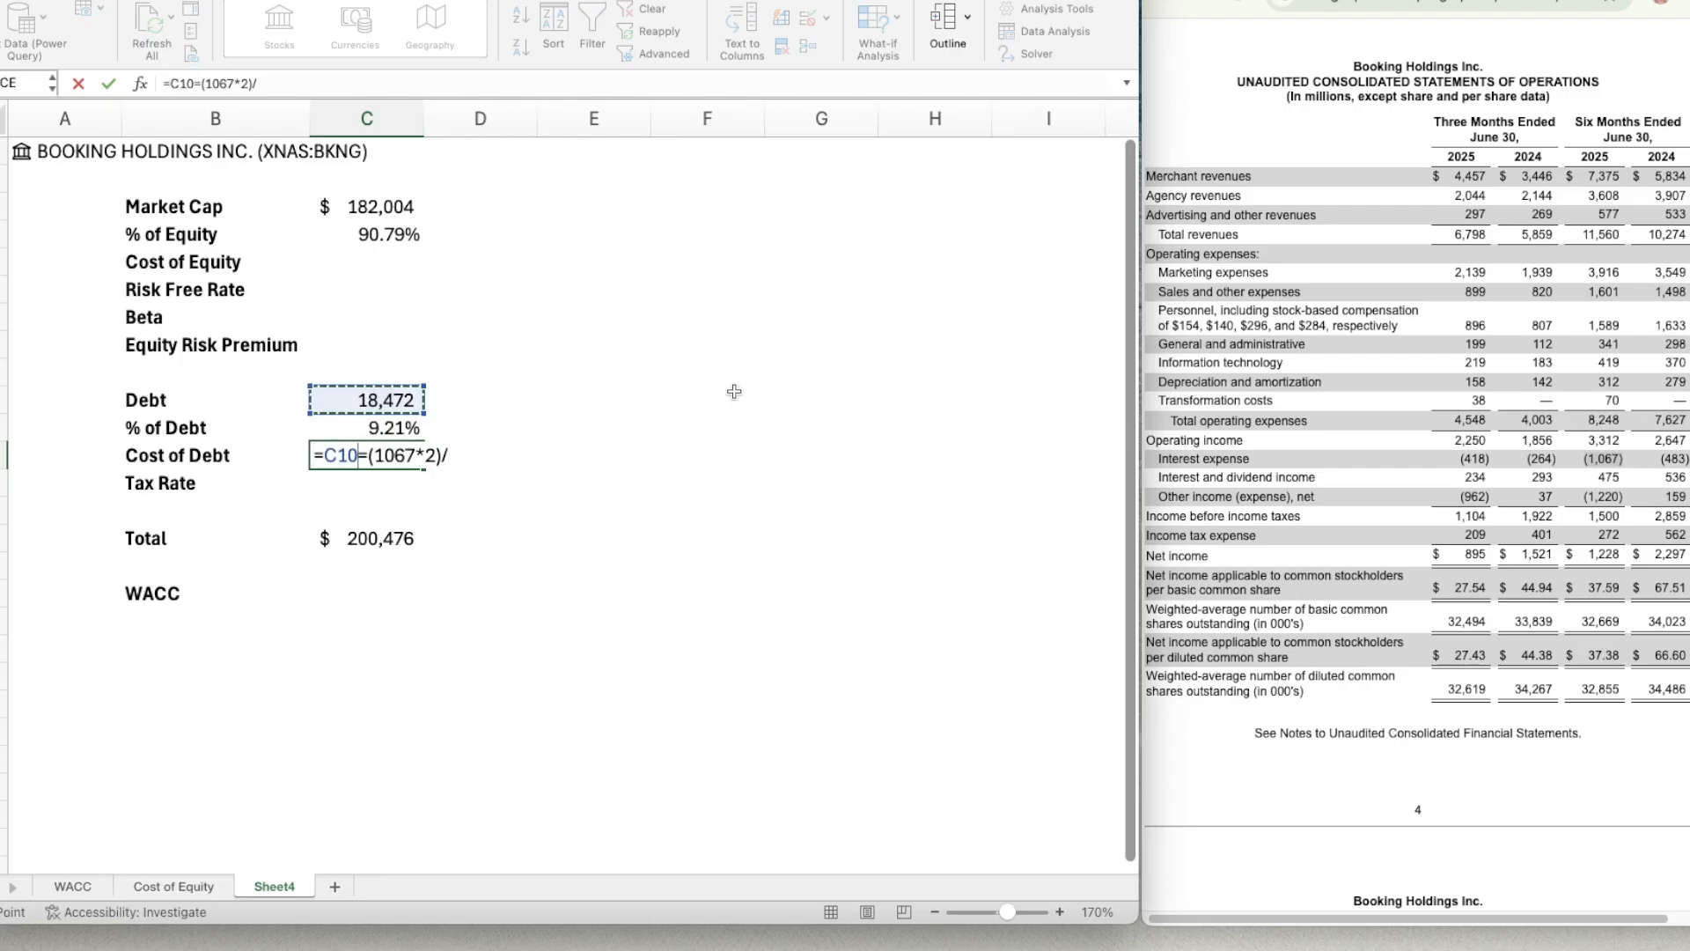
key(BackSpace)
key(BackSpace)
key(BackSpace)
key(BackSpace)
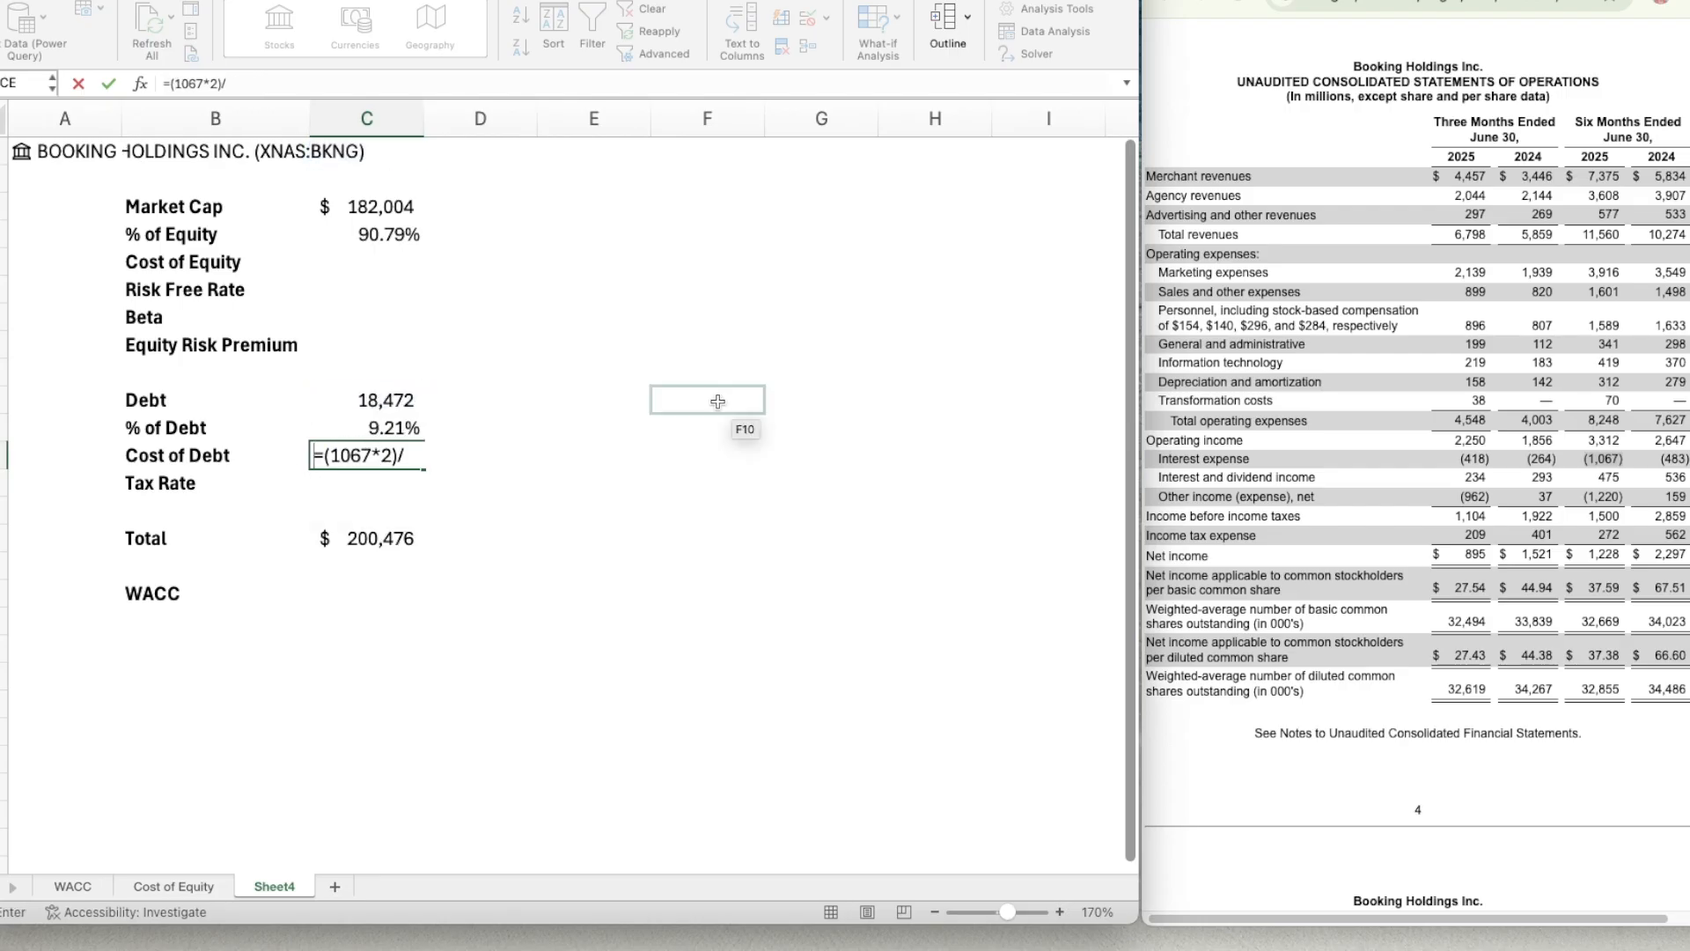
Complete the Cost of Debt formula in C12 as =(1067*2)/C10 and format it as a percentage with two decimal places.
click(400, 457)
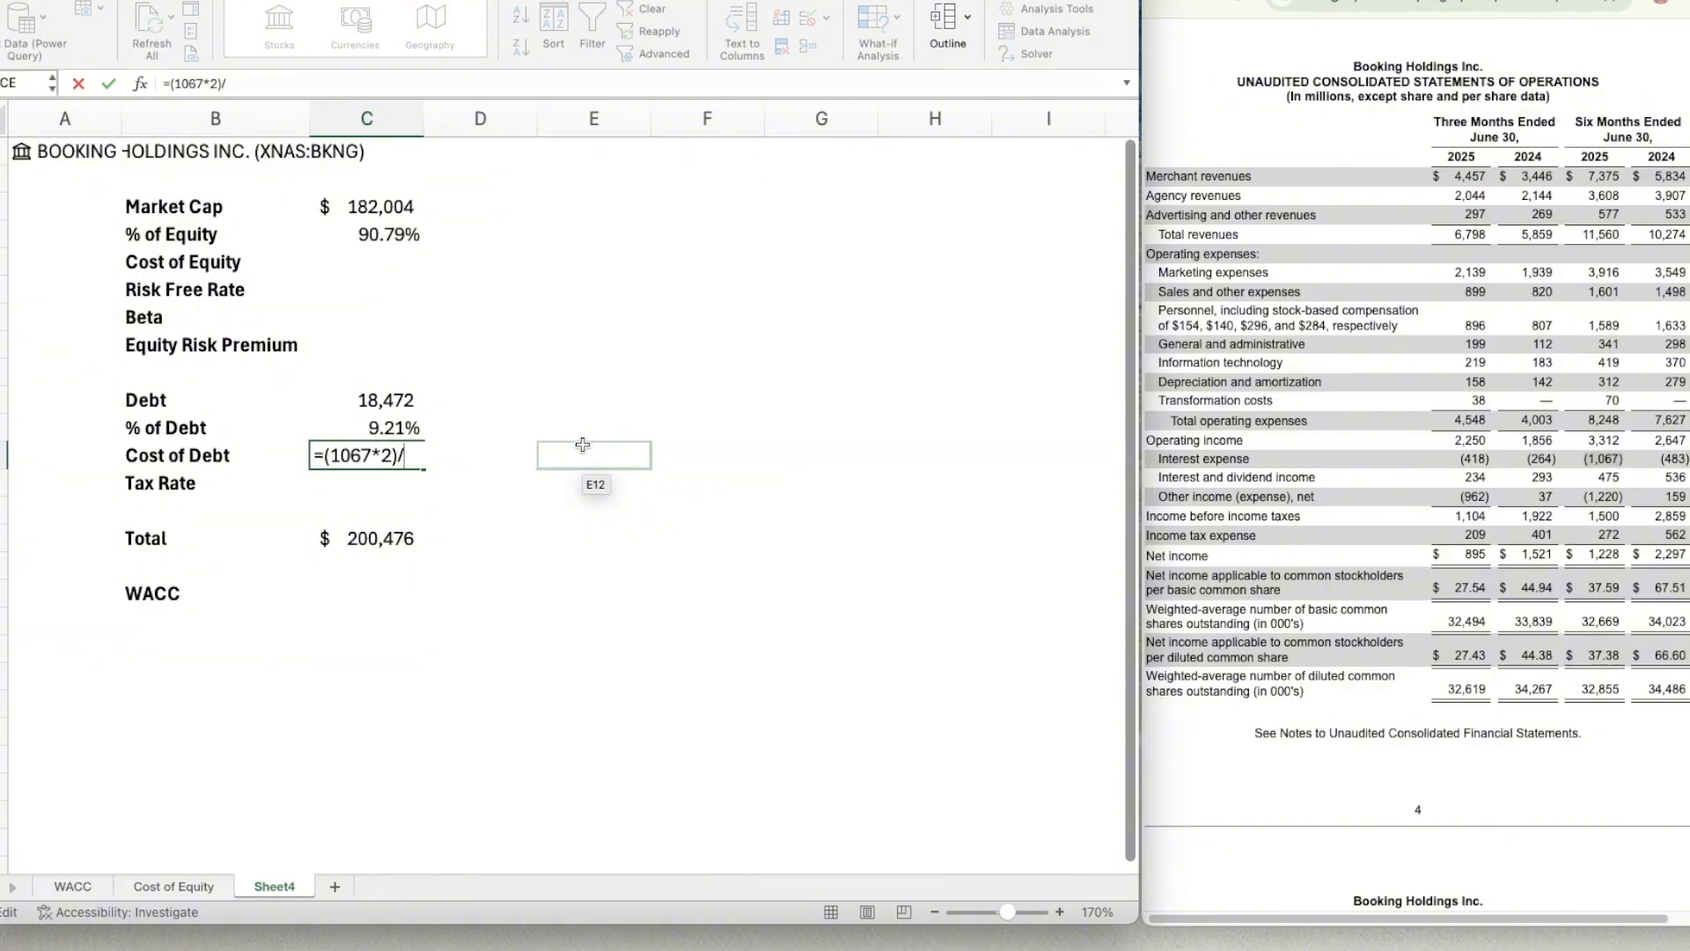
text(C10)
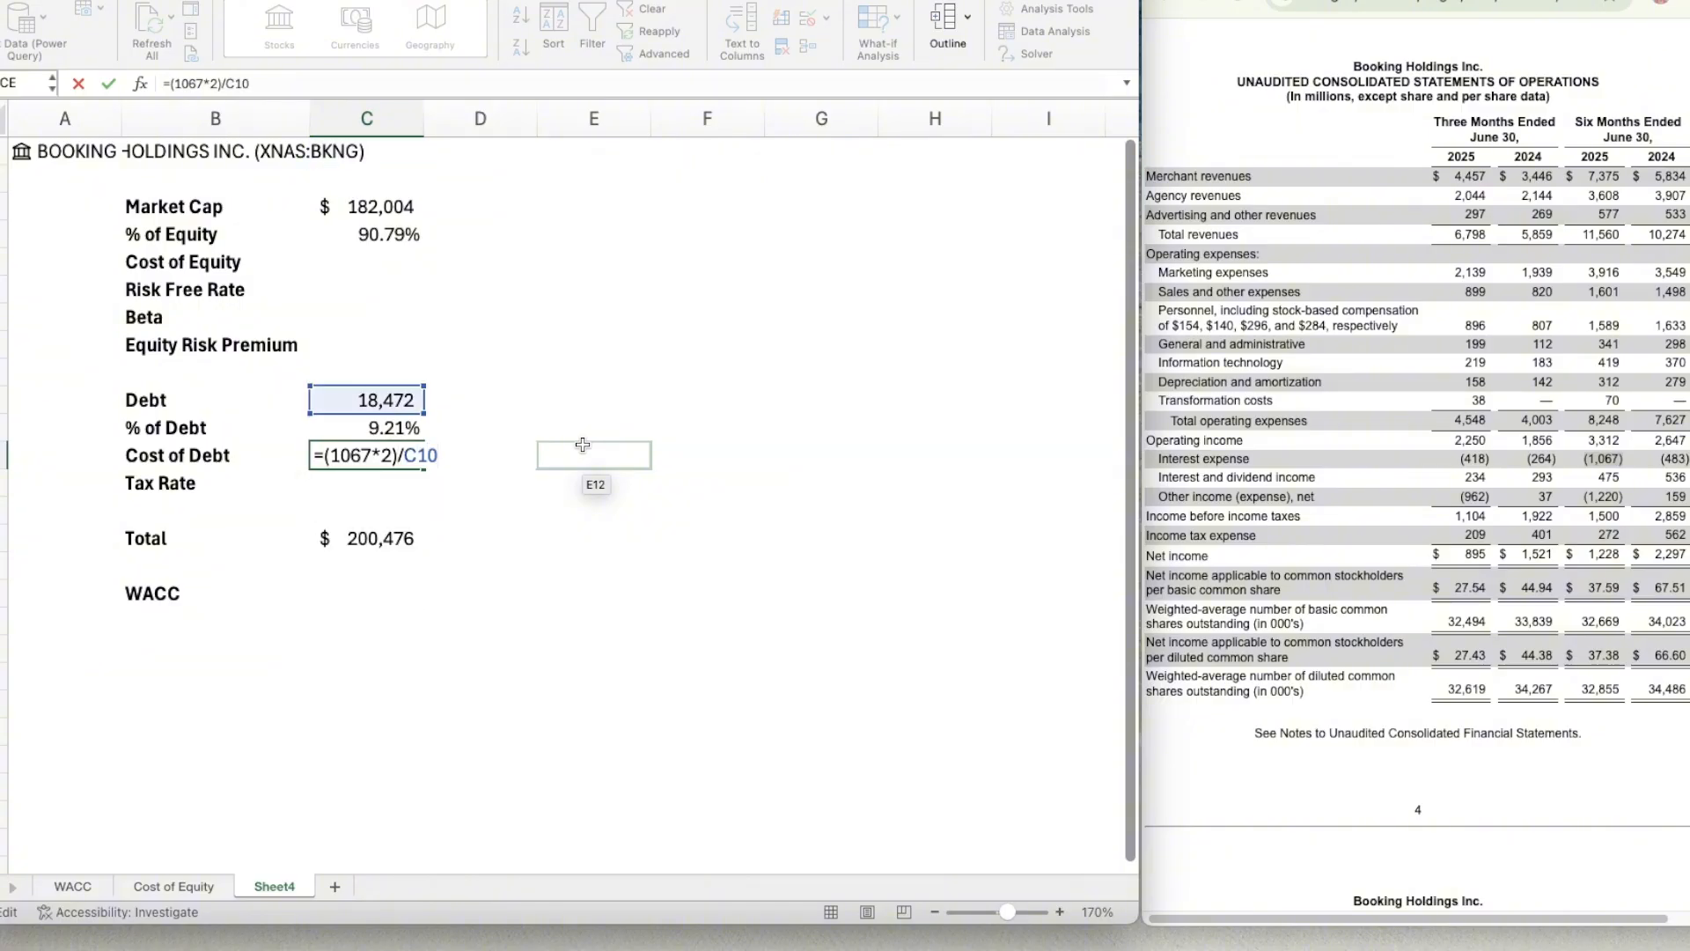
key(Return)
key(Up)
key(Up)
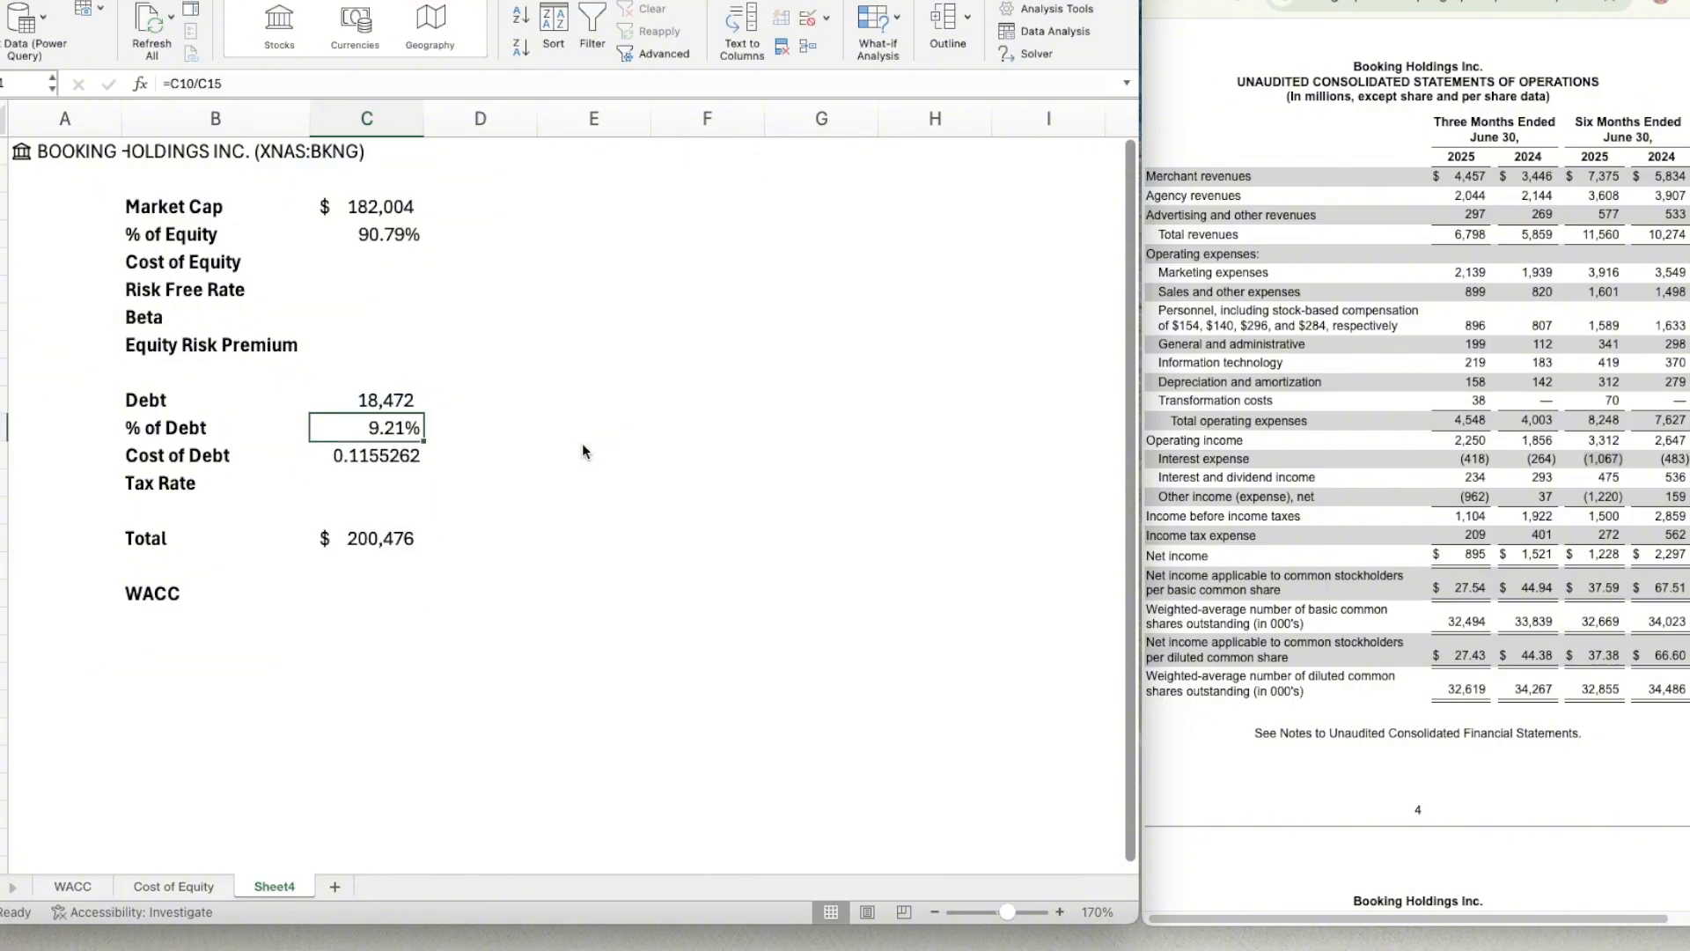
key(Down)
key(ctrl+shift+5)
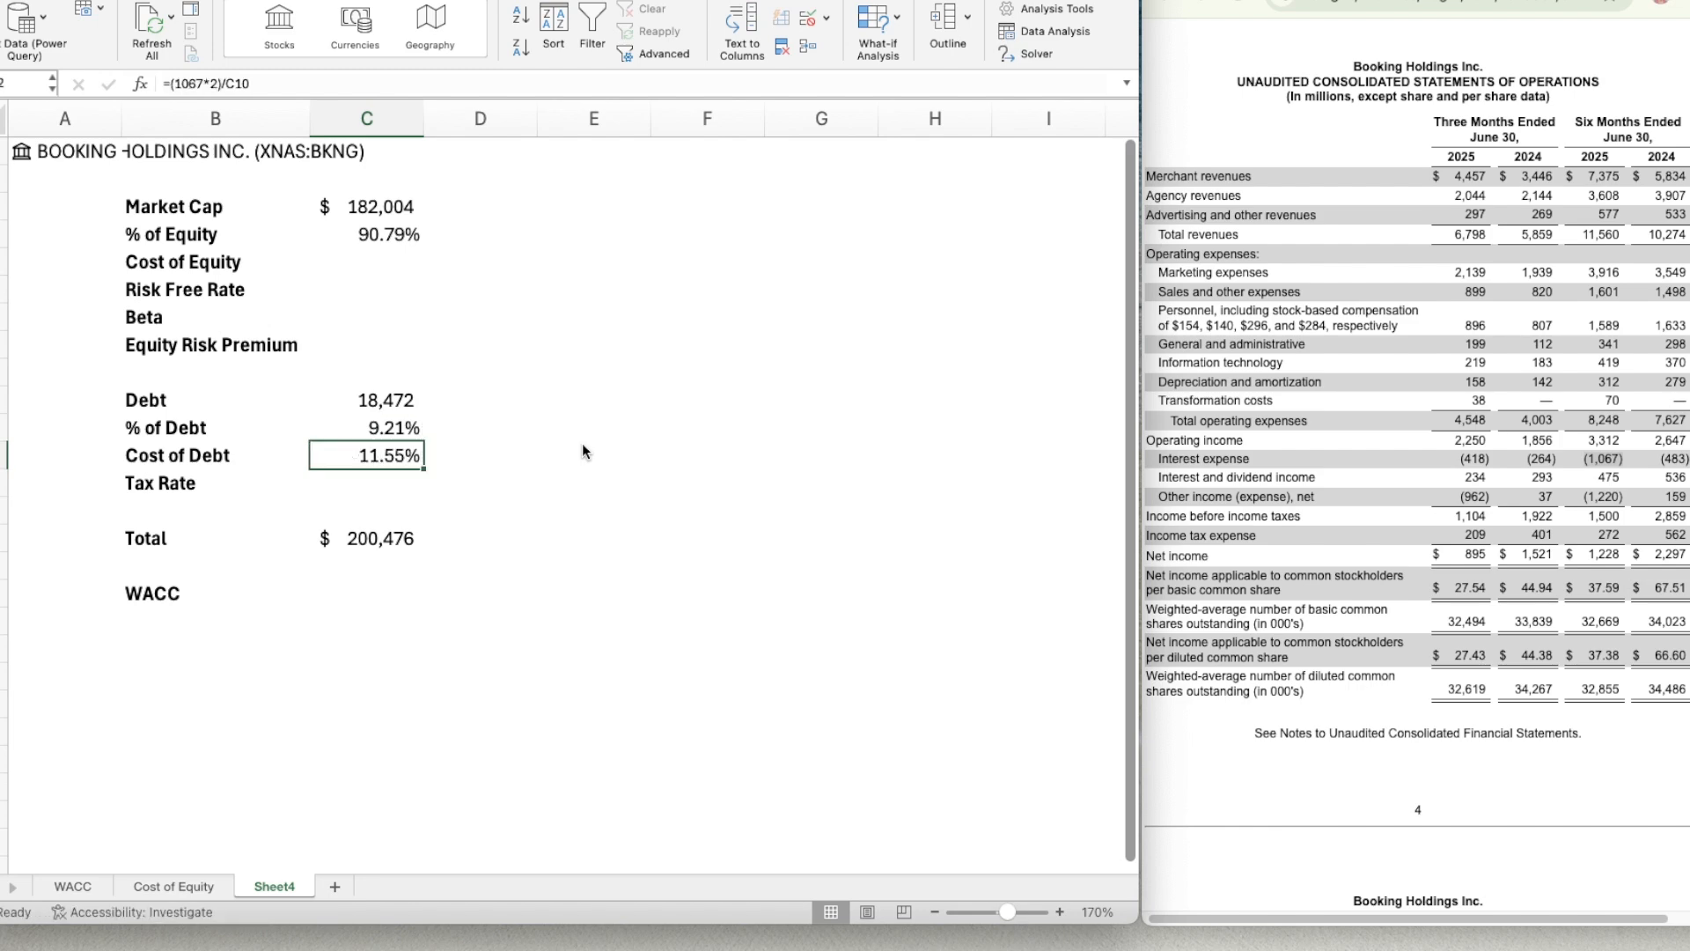
Find the six-month 2025 effective tax rate in the filing's Income Taxes note and enter 18.1% as the Tax Rate in C13.
key(Down)
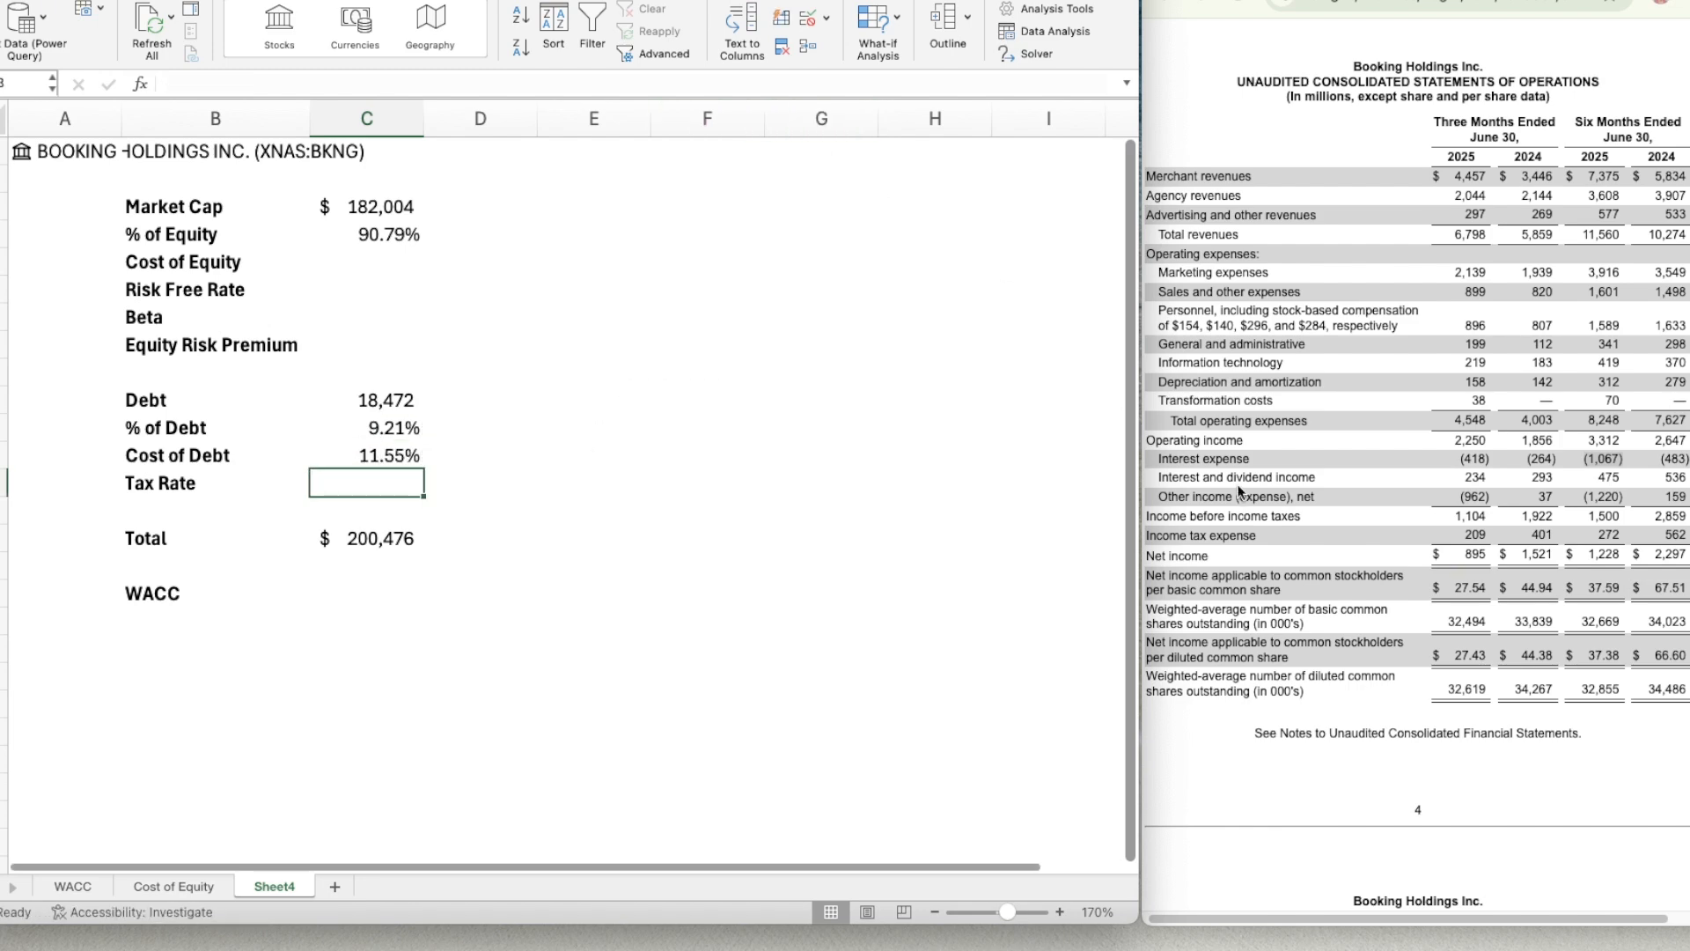
scroll(1415, 564, down, 20)
scroll(1415, 565, down, 20)
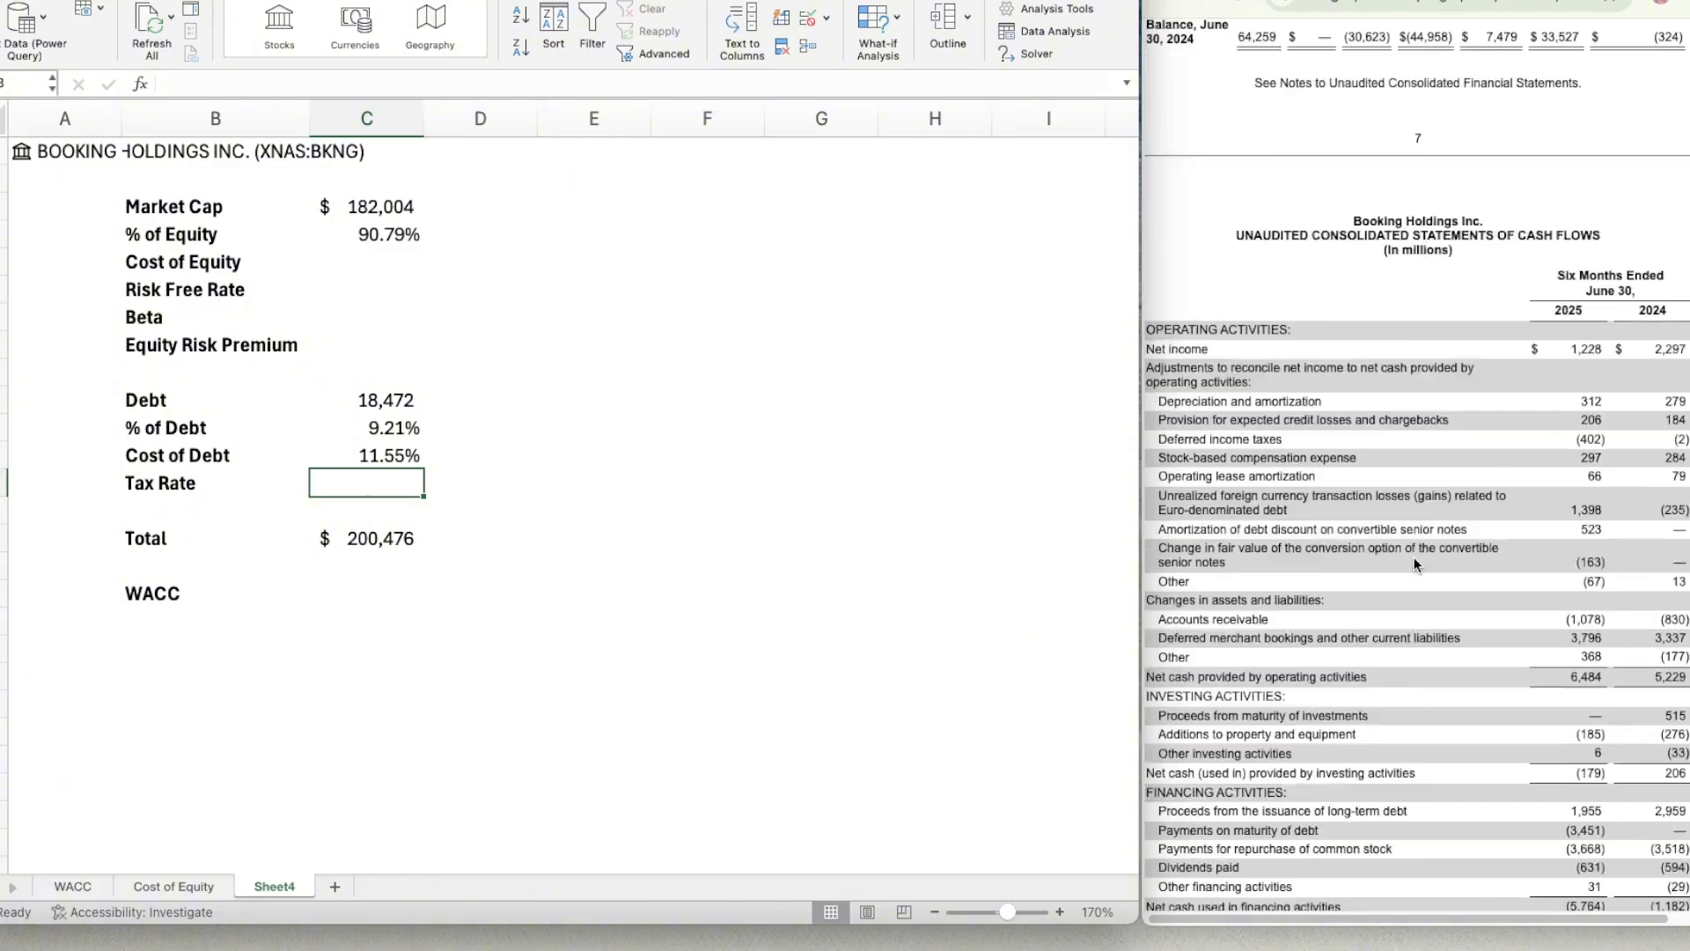
scroll(1415, 565, down, 20)
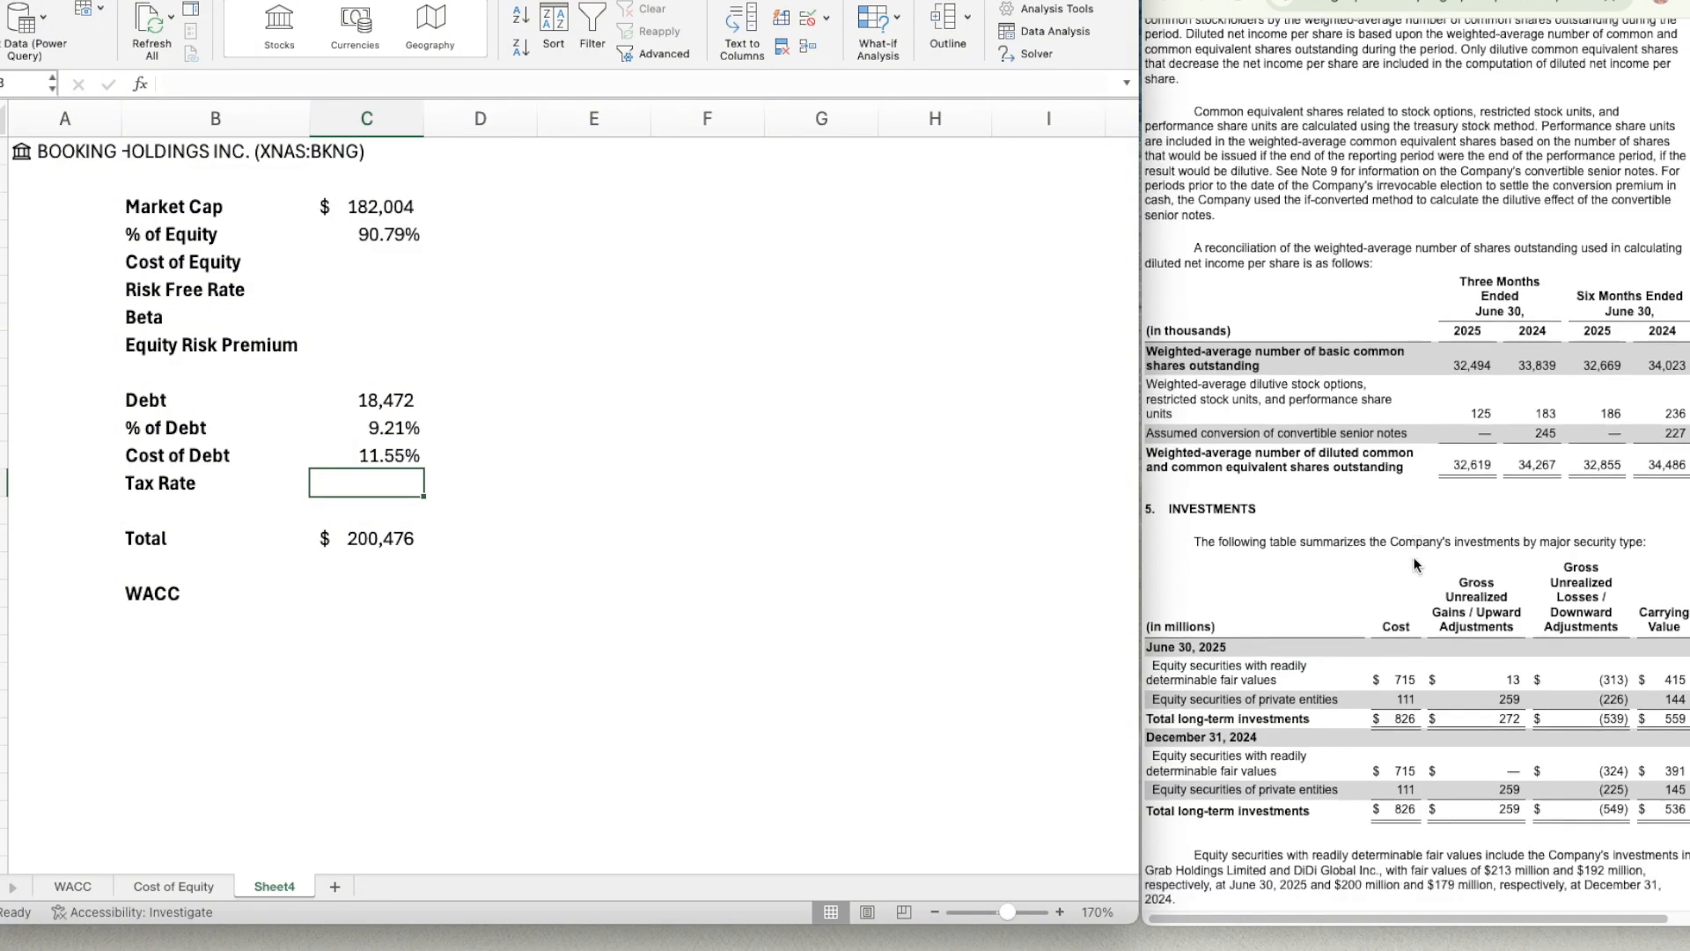
scroll(1414, 564, down, 15)
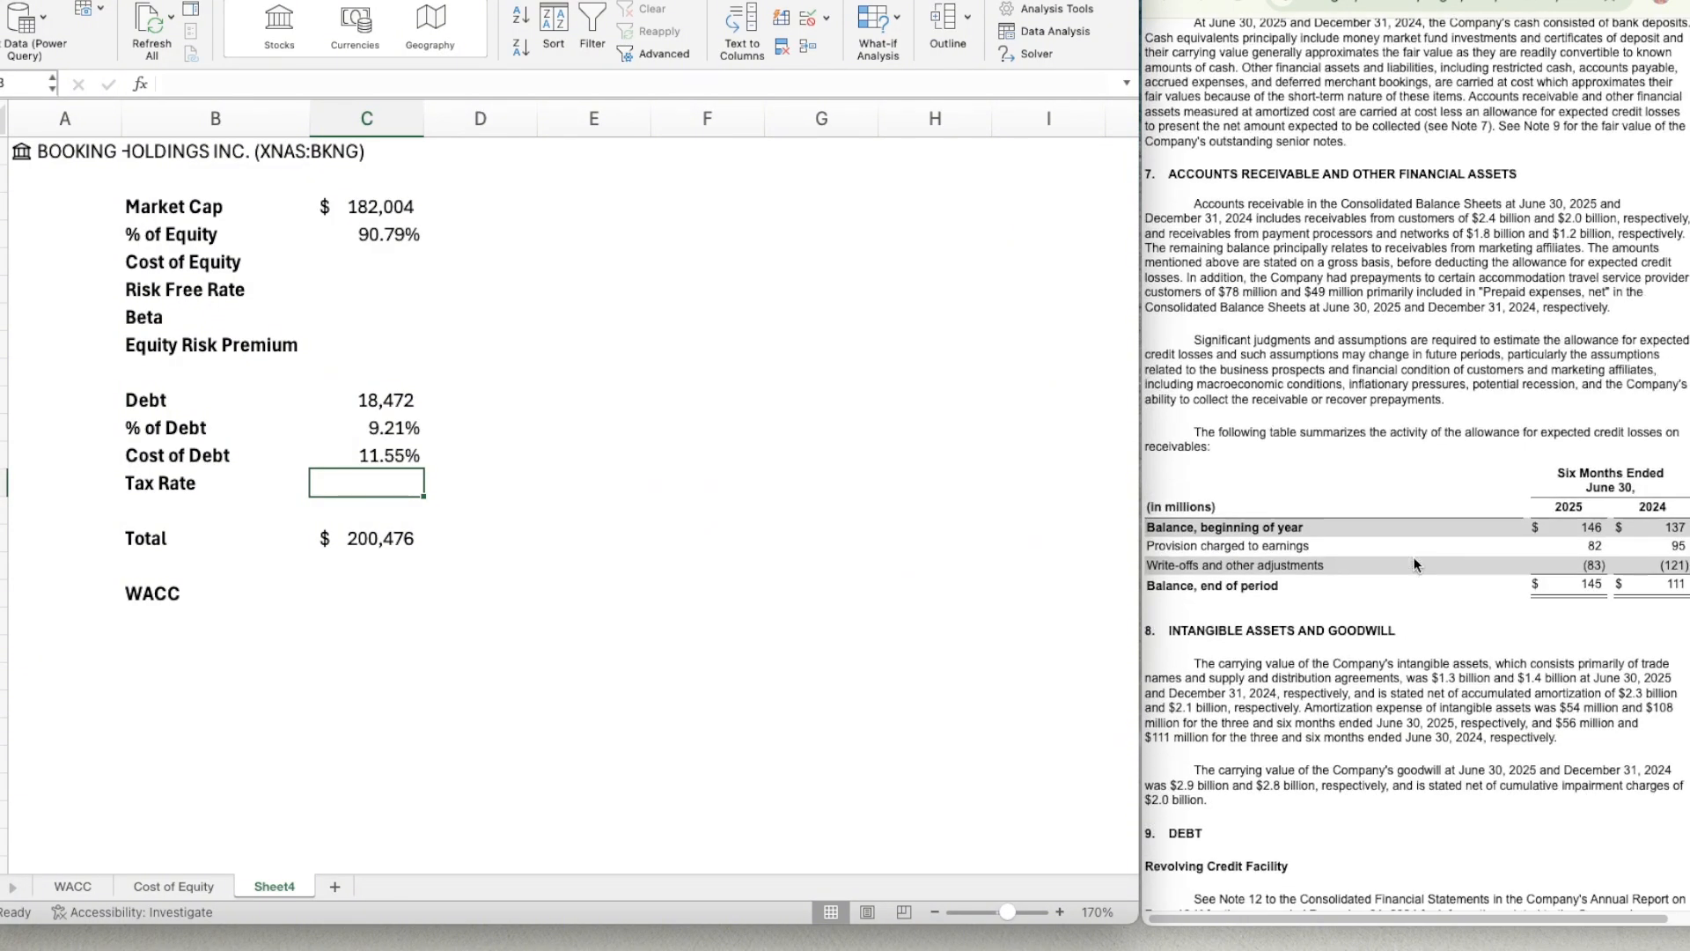
scroll(1415, 564, down, 15)
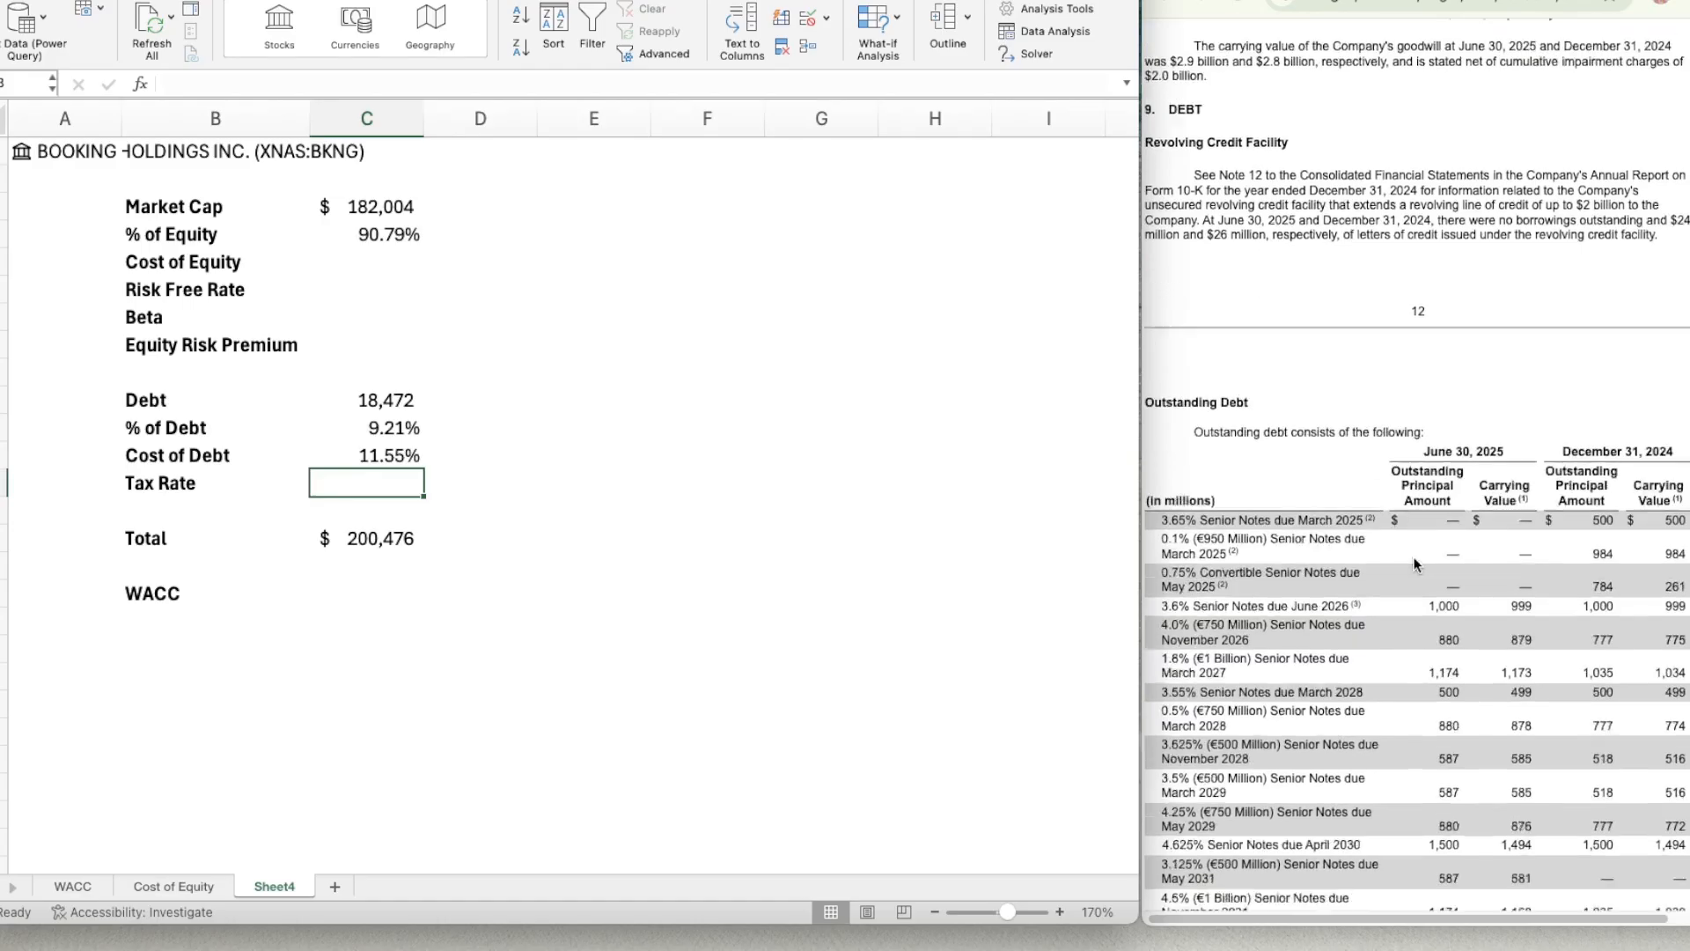
scroll(1415, 565, up, 10)
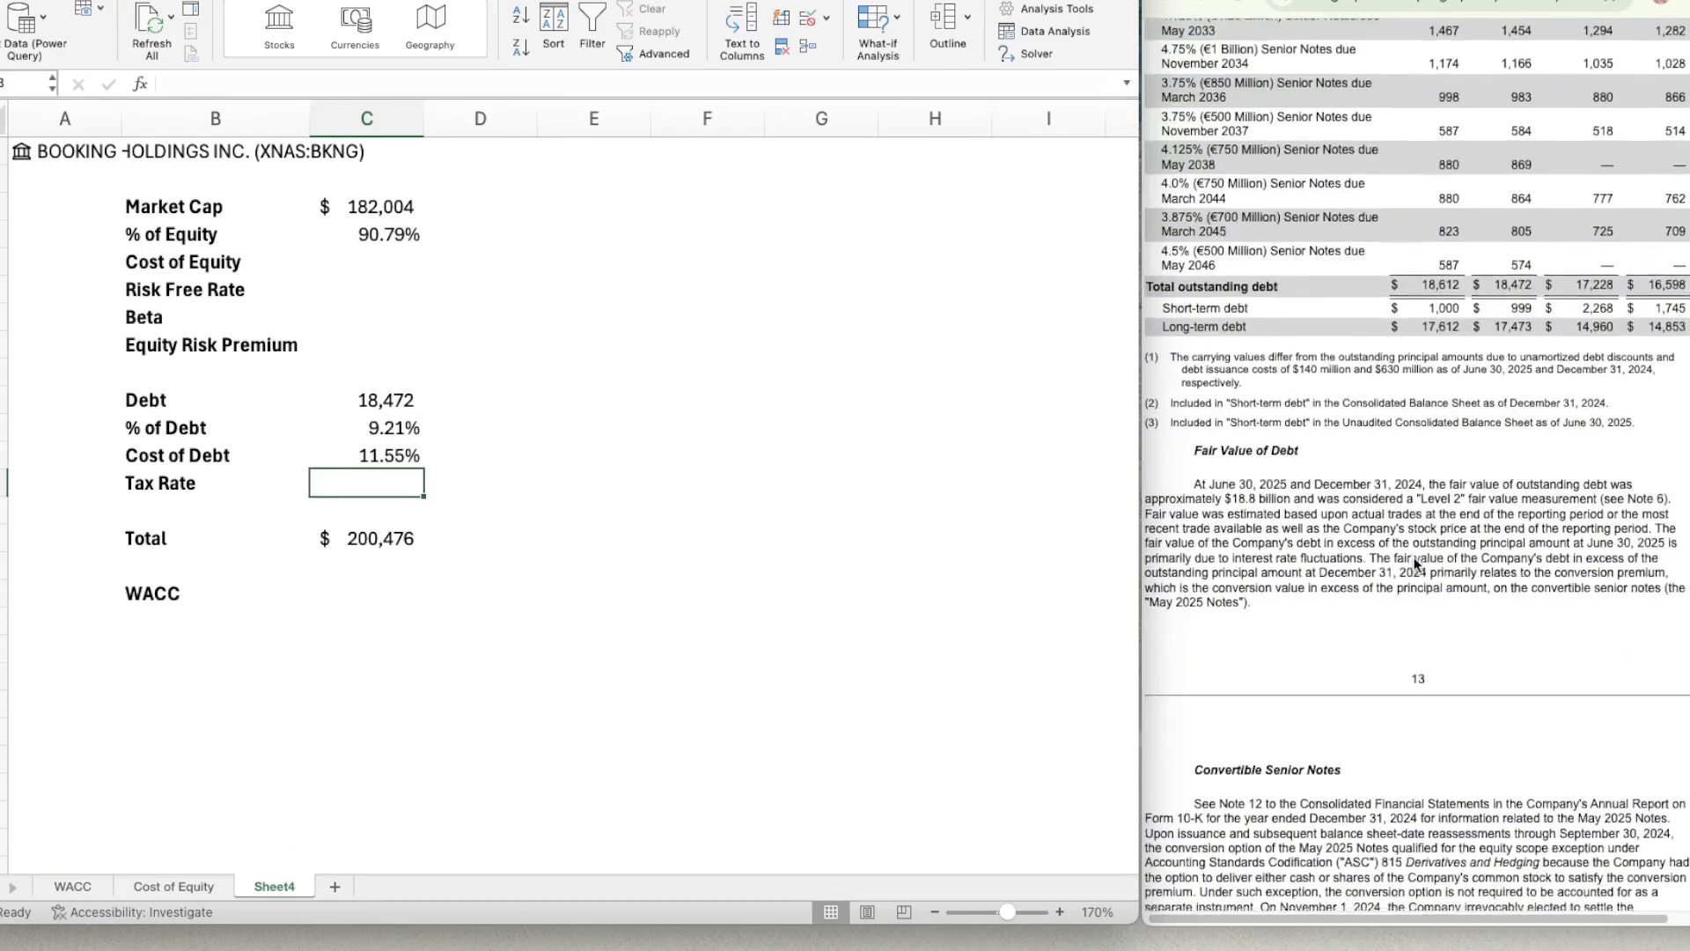
scroll(1415, 564, down, 15)
scroll(1415, 564, down, 20)
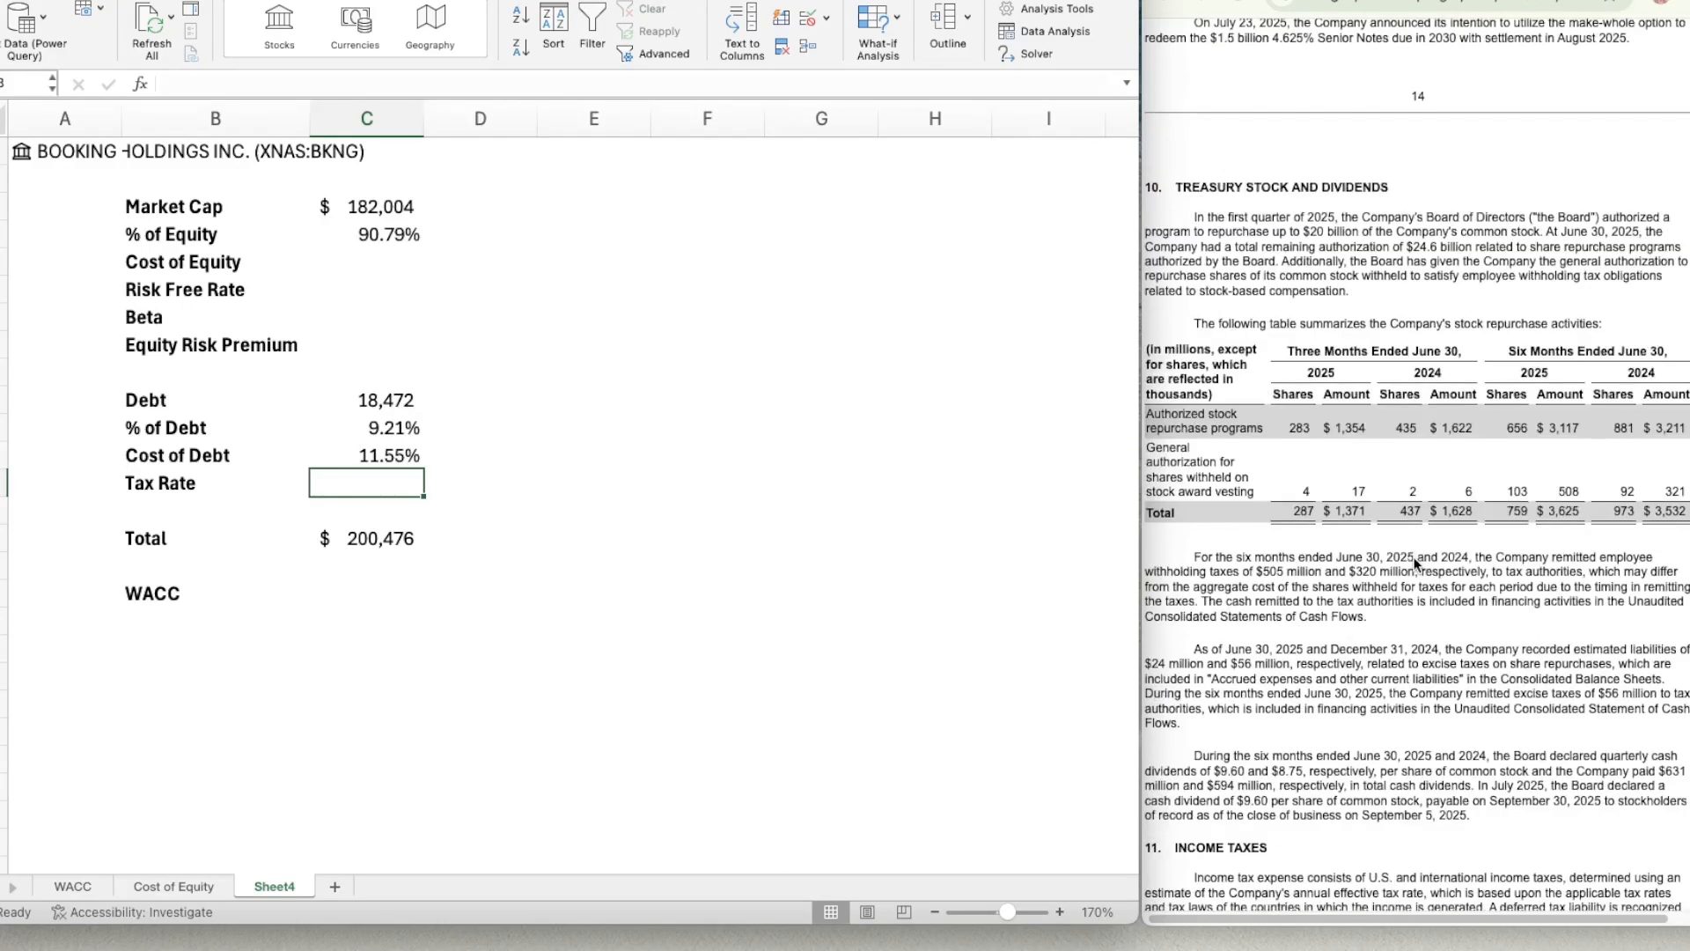
scroll(1415, 564, down, 2)
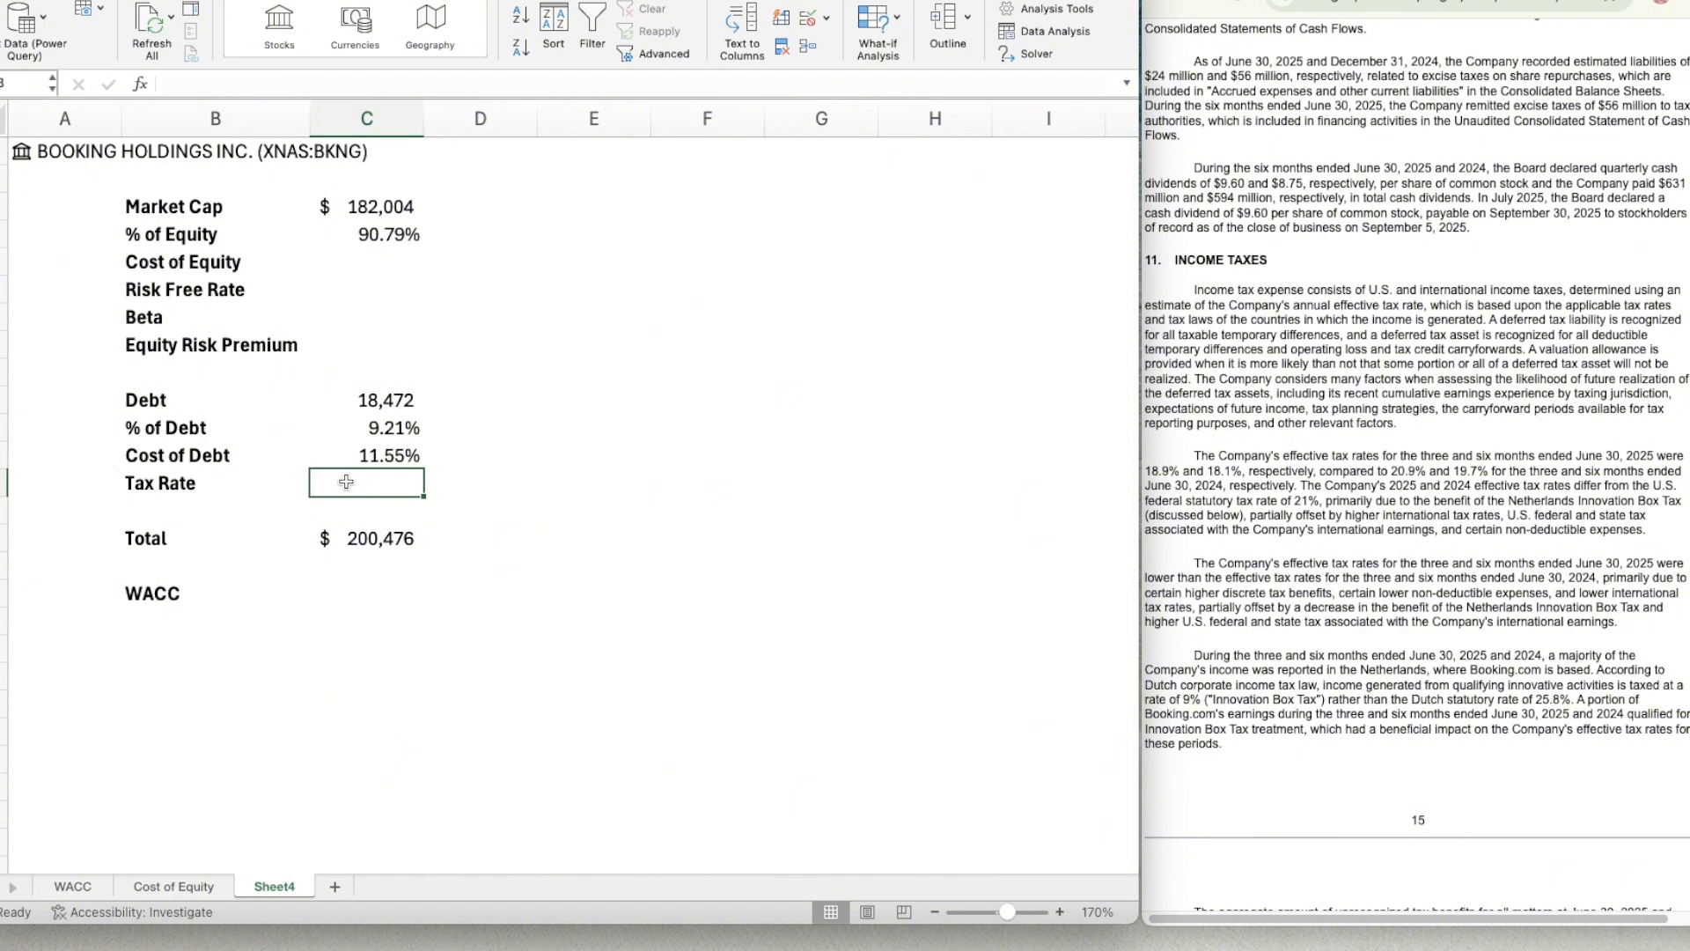
text(18.1%)
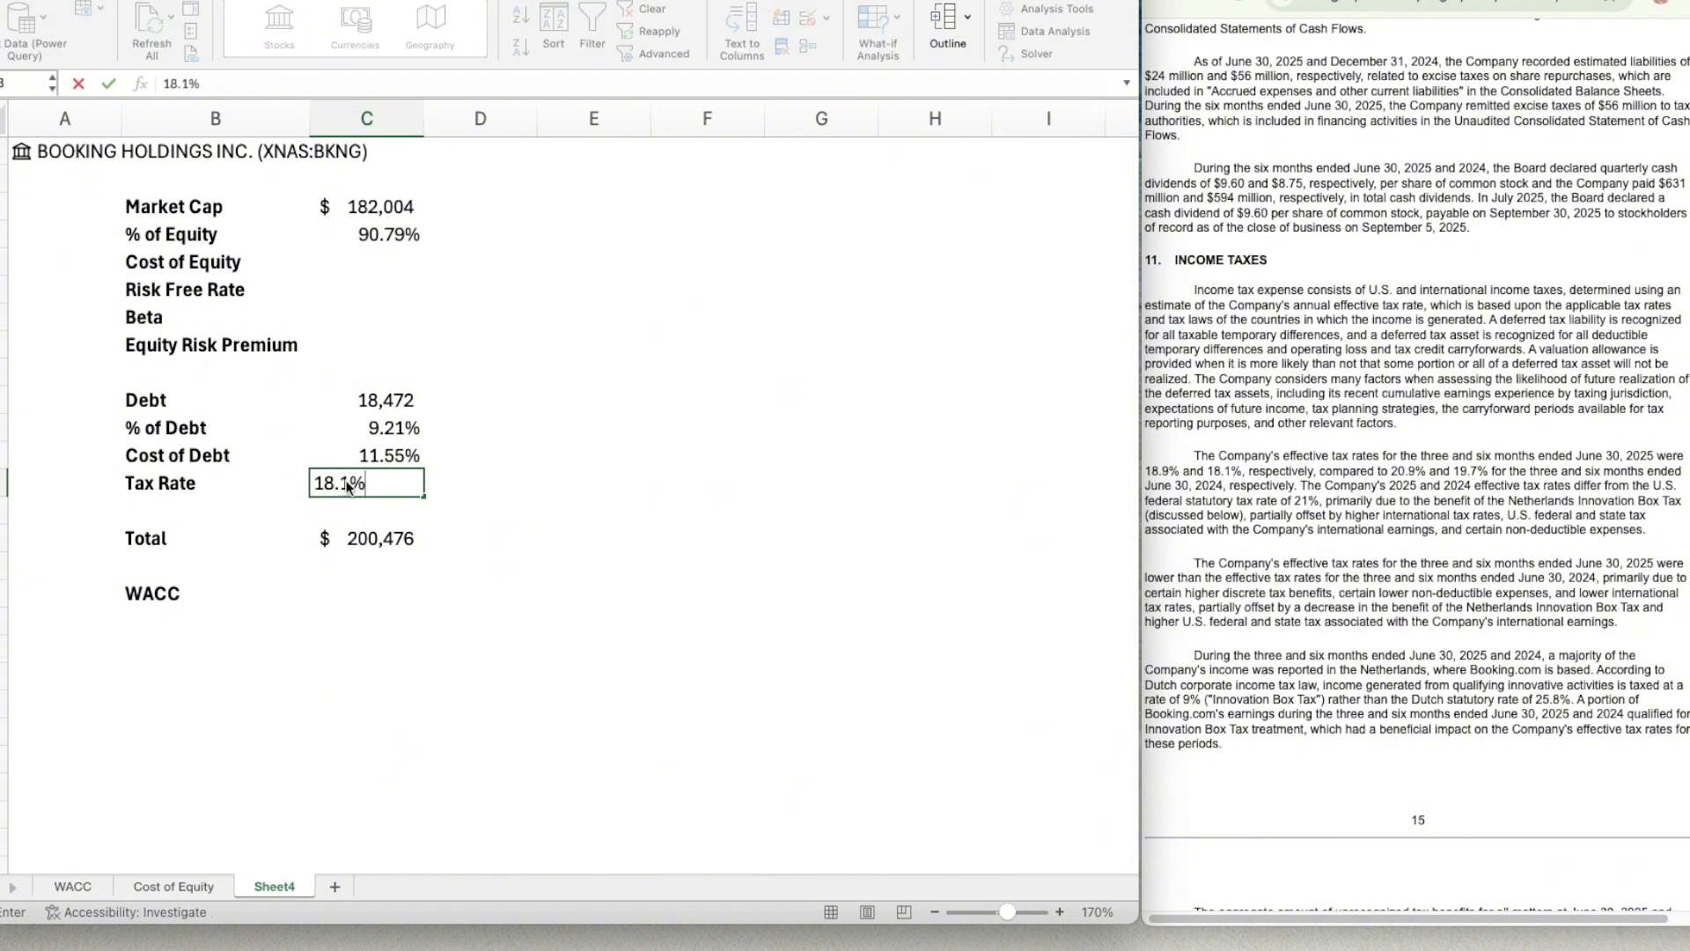
key(Return)
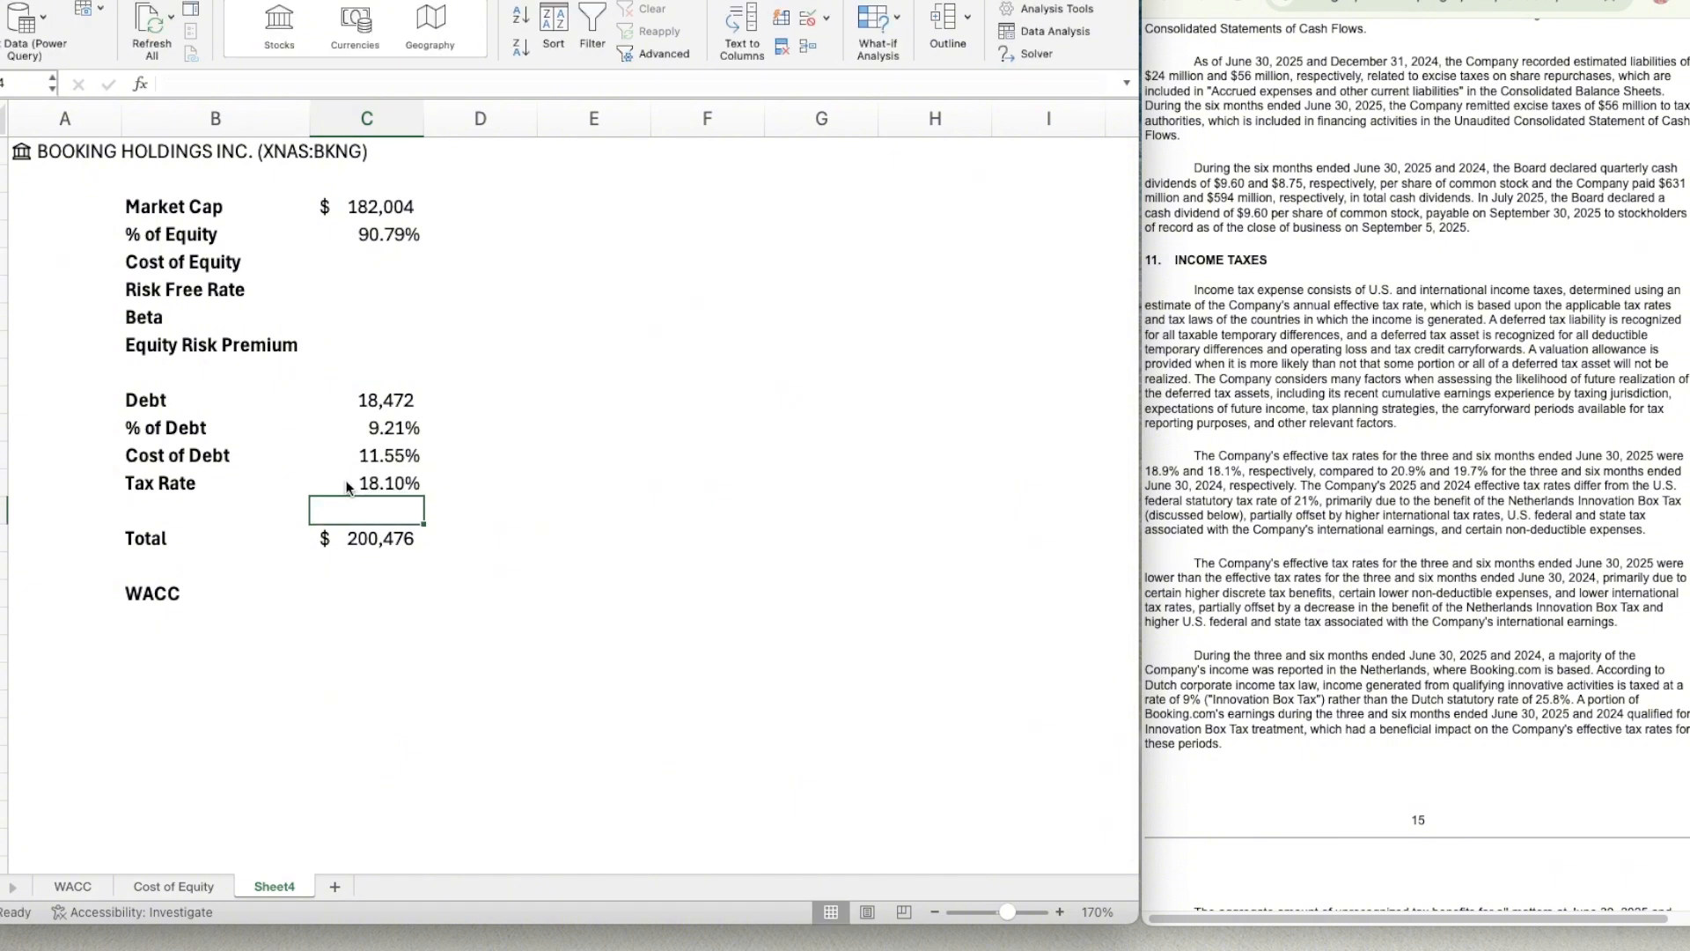
key(Down)
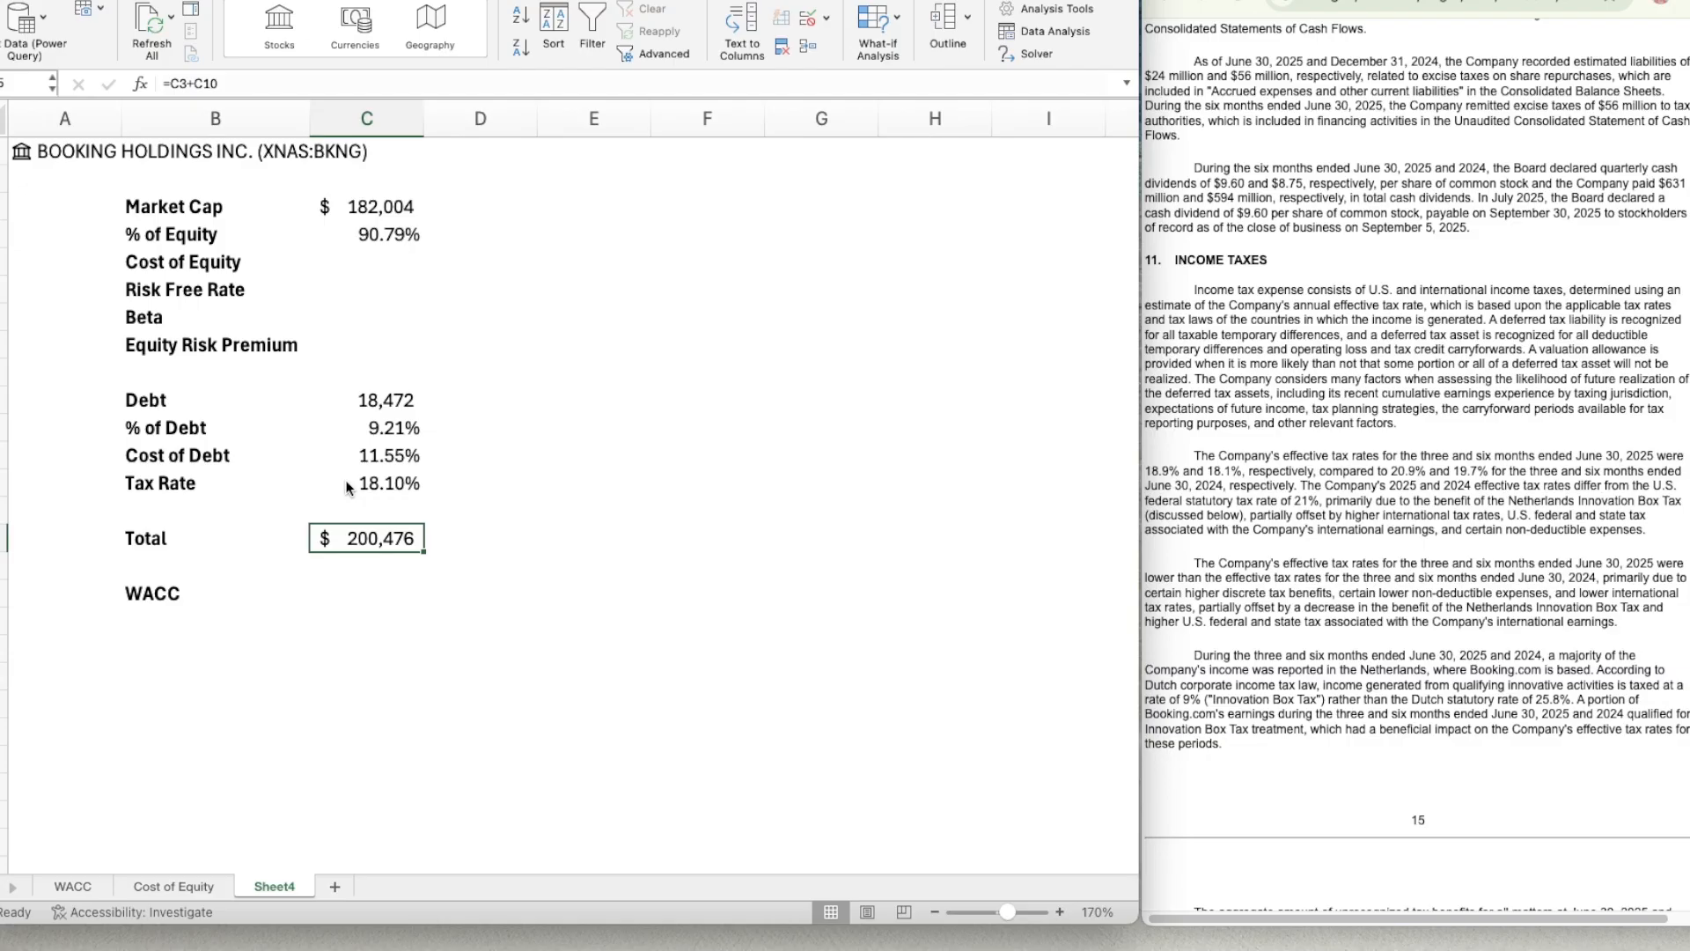
key(Right)
key(Down)
key(Left)
key(Down)
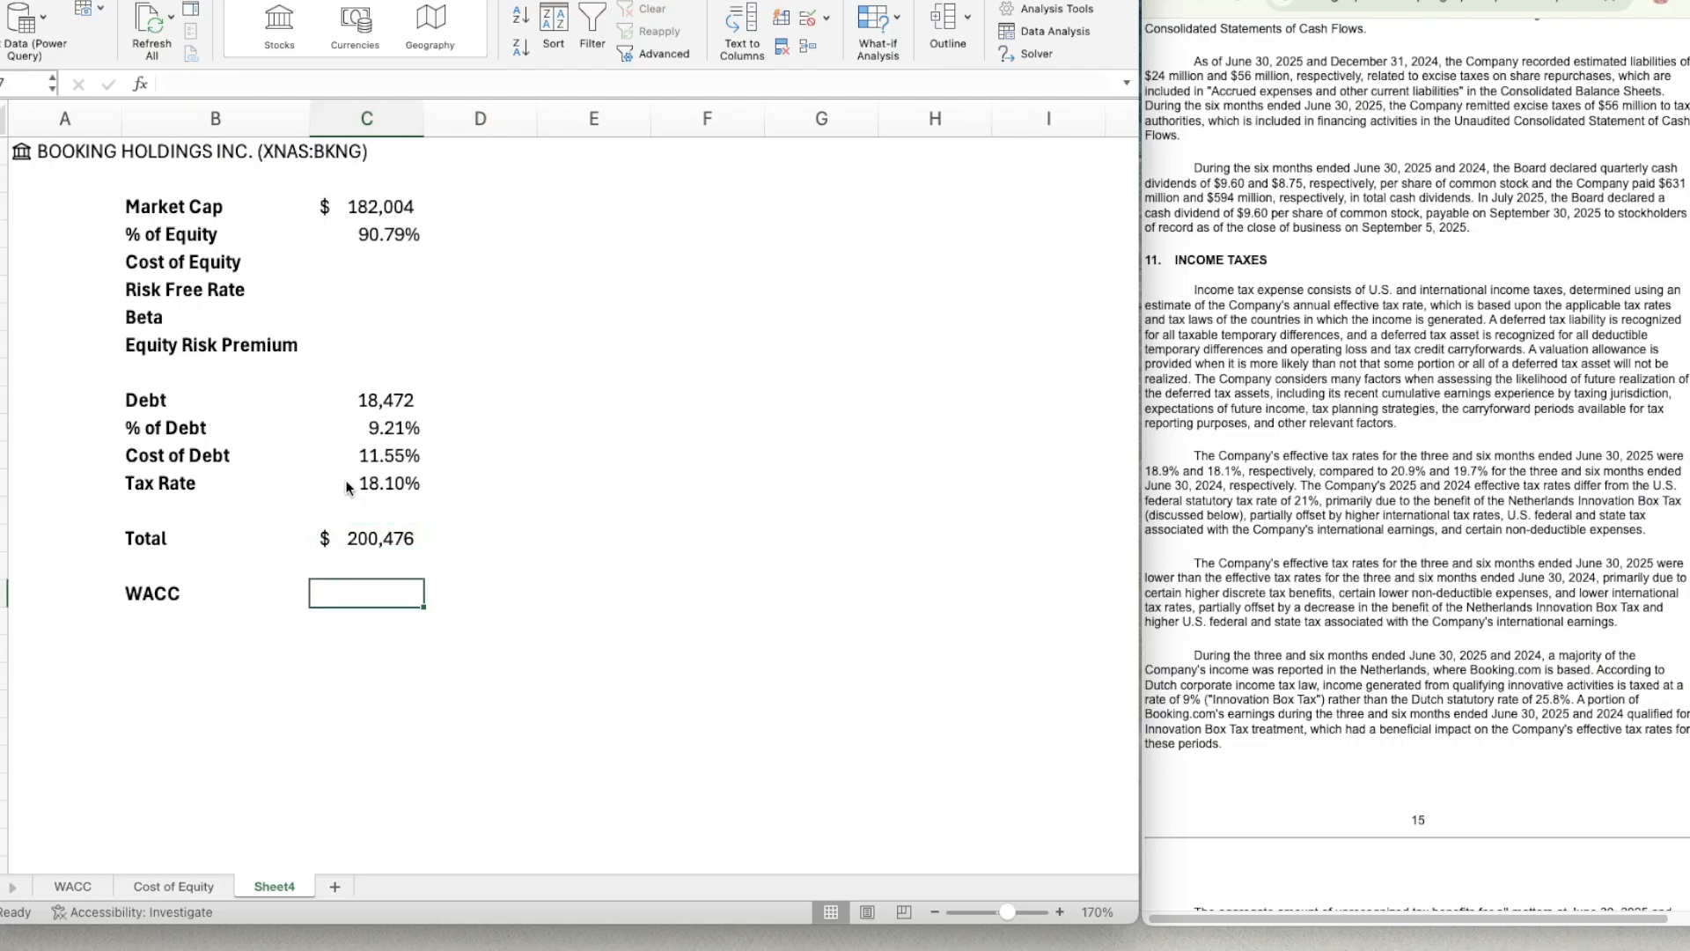
key(Up)
key(Up)
key(Up)
key(Up)
key(Up)
key(Up)
key(Up)
key(Up)
key(Up)
key(Up)
key(Up)
key(Up)
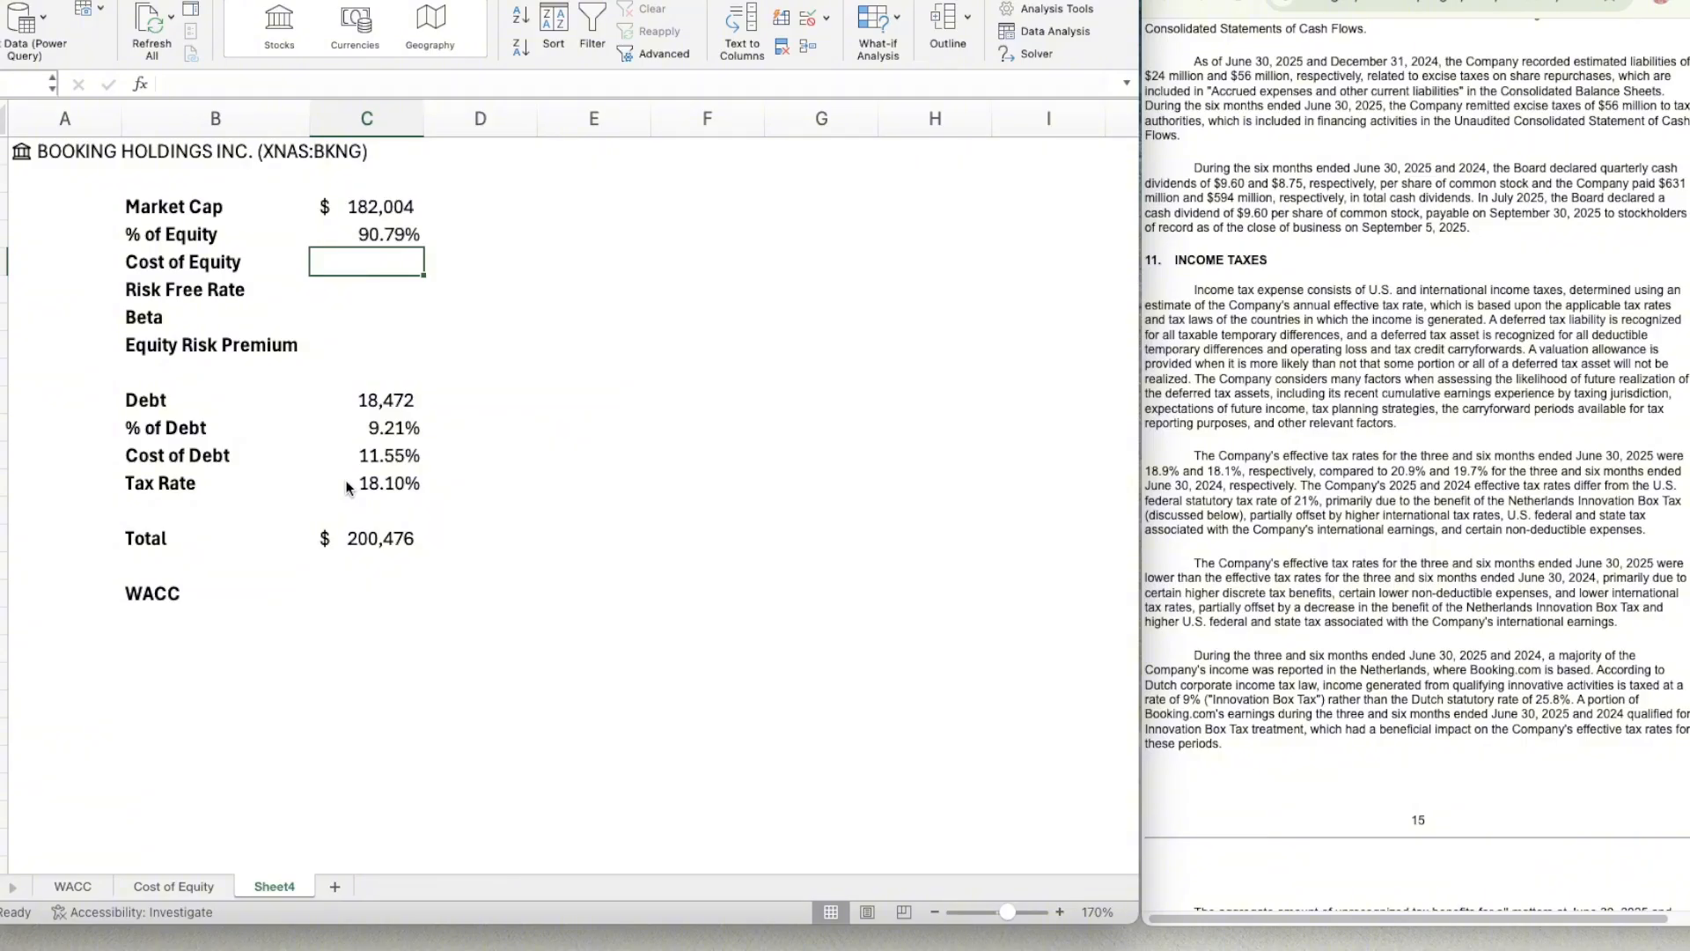
Rename the Sheet4 worksheet as WACC!
double_click(280, 886)
text(WA)
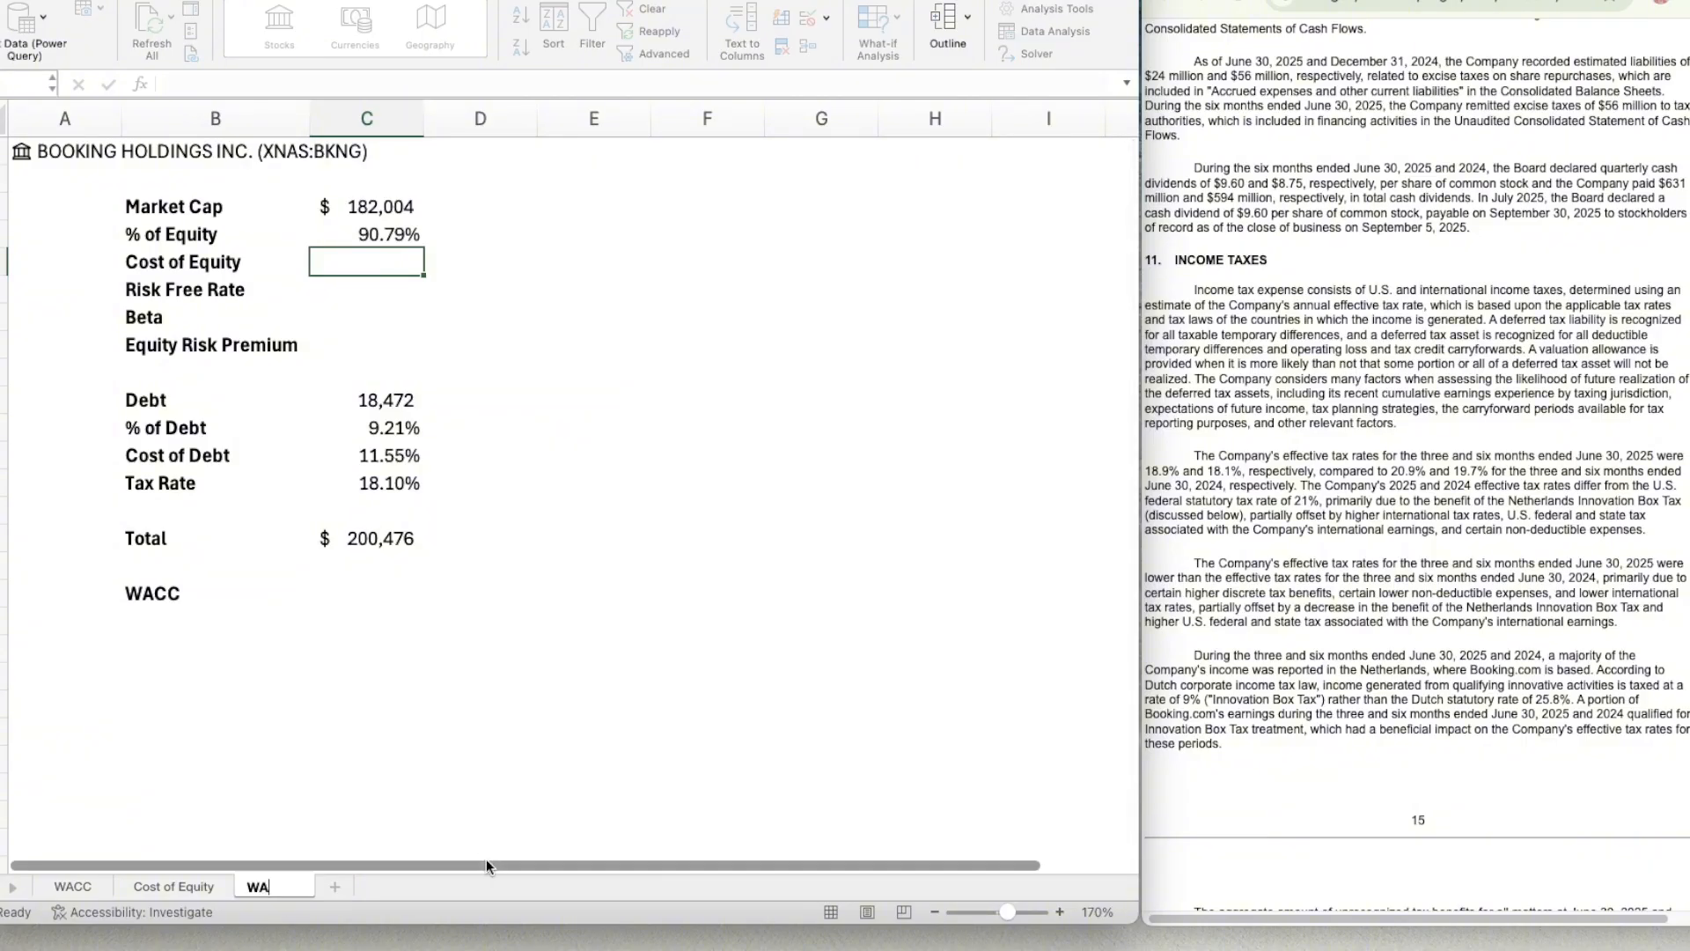
text(CC)
key(Return)
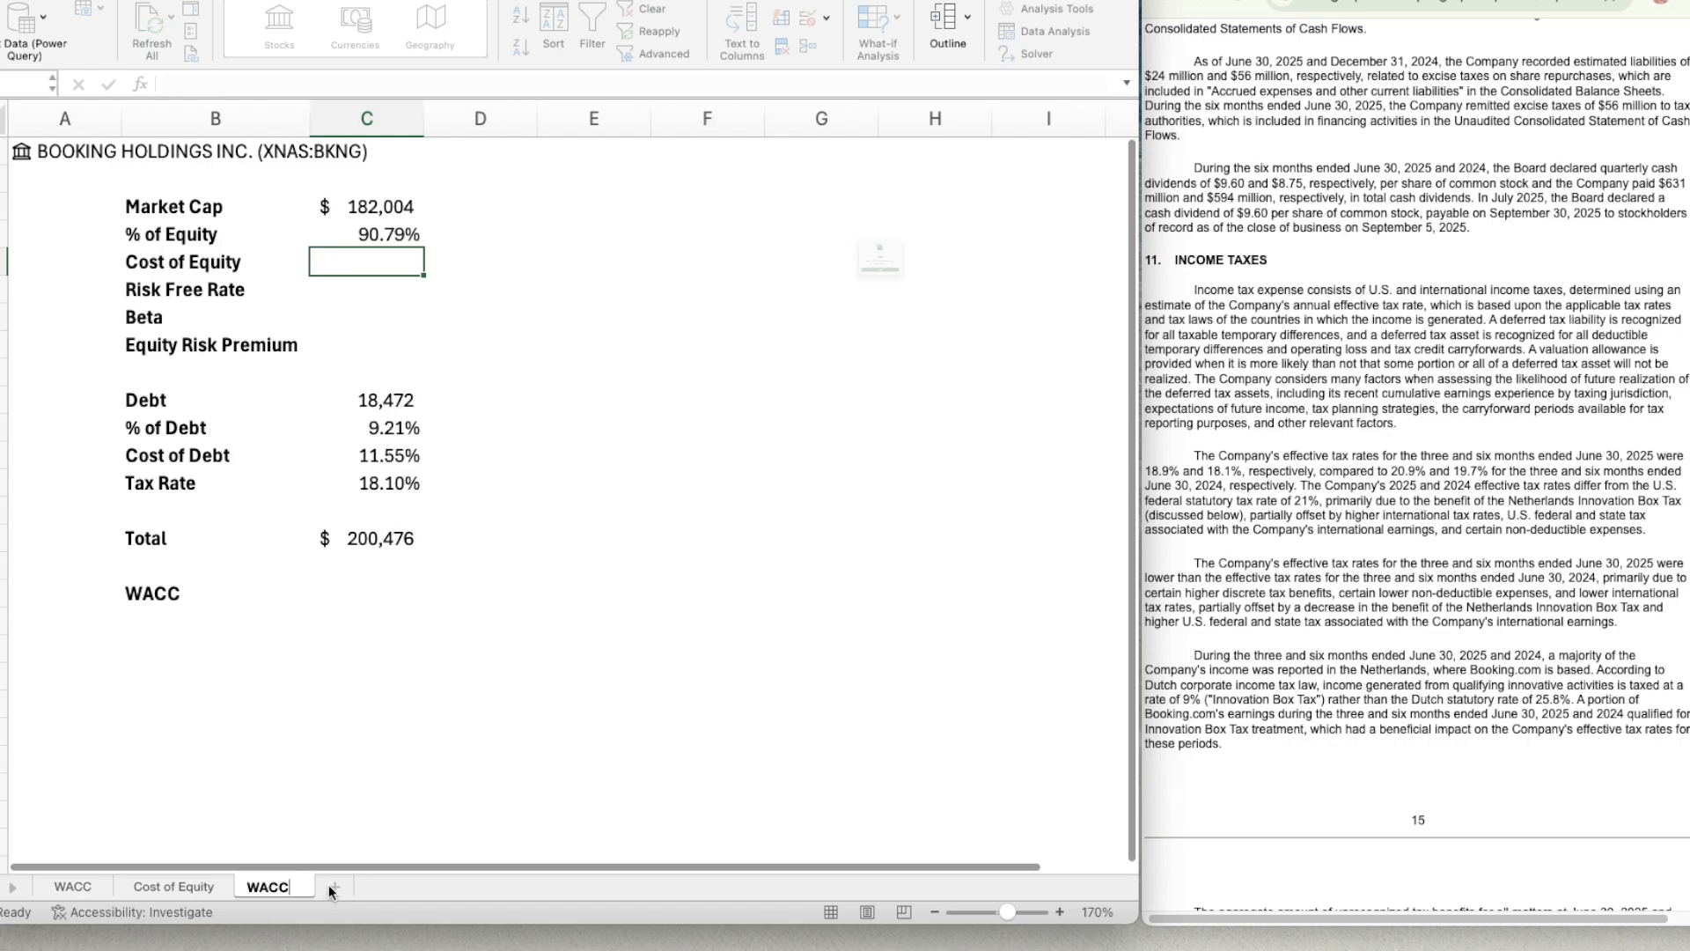
click(892, 335)
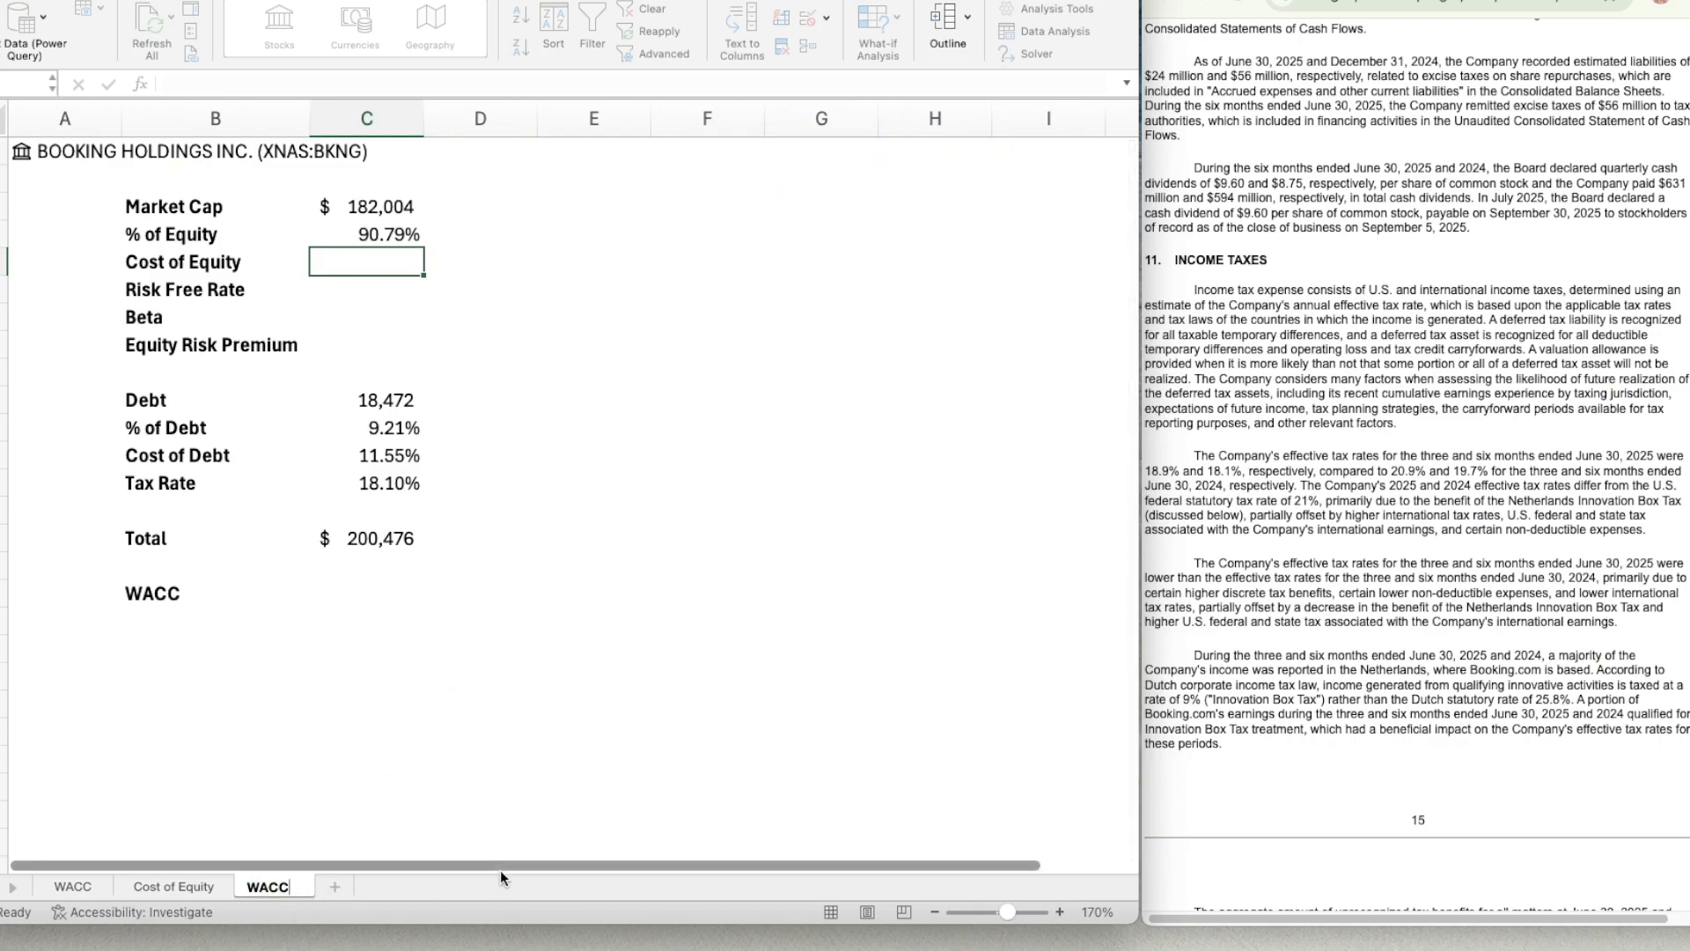
text(()
key(BackSpace)
text(1)
key(Return)
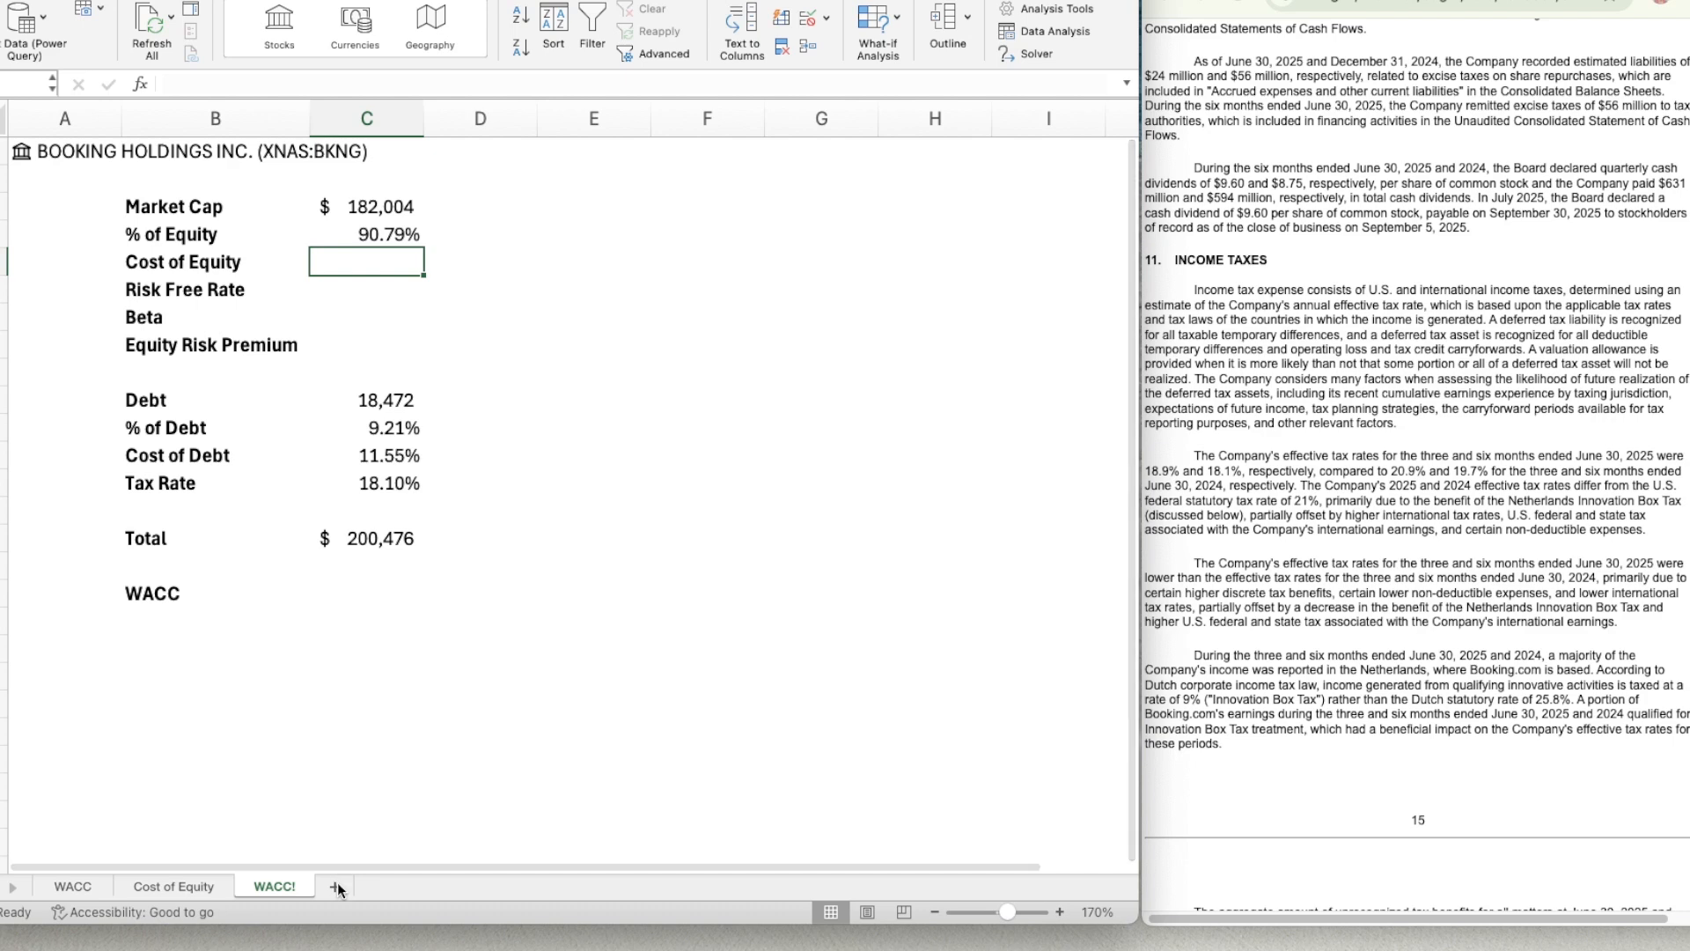
Add a new blank worksheet after the WACC! sheet and set its zoom to 130%.
click(337, 883)
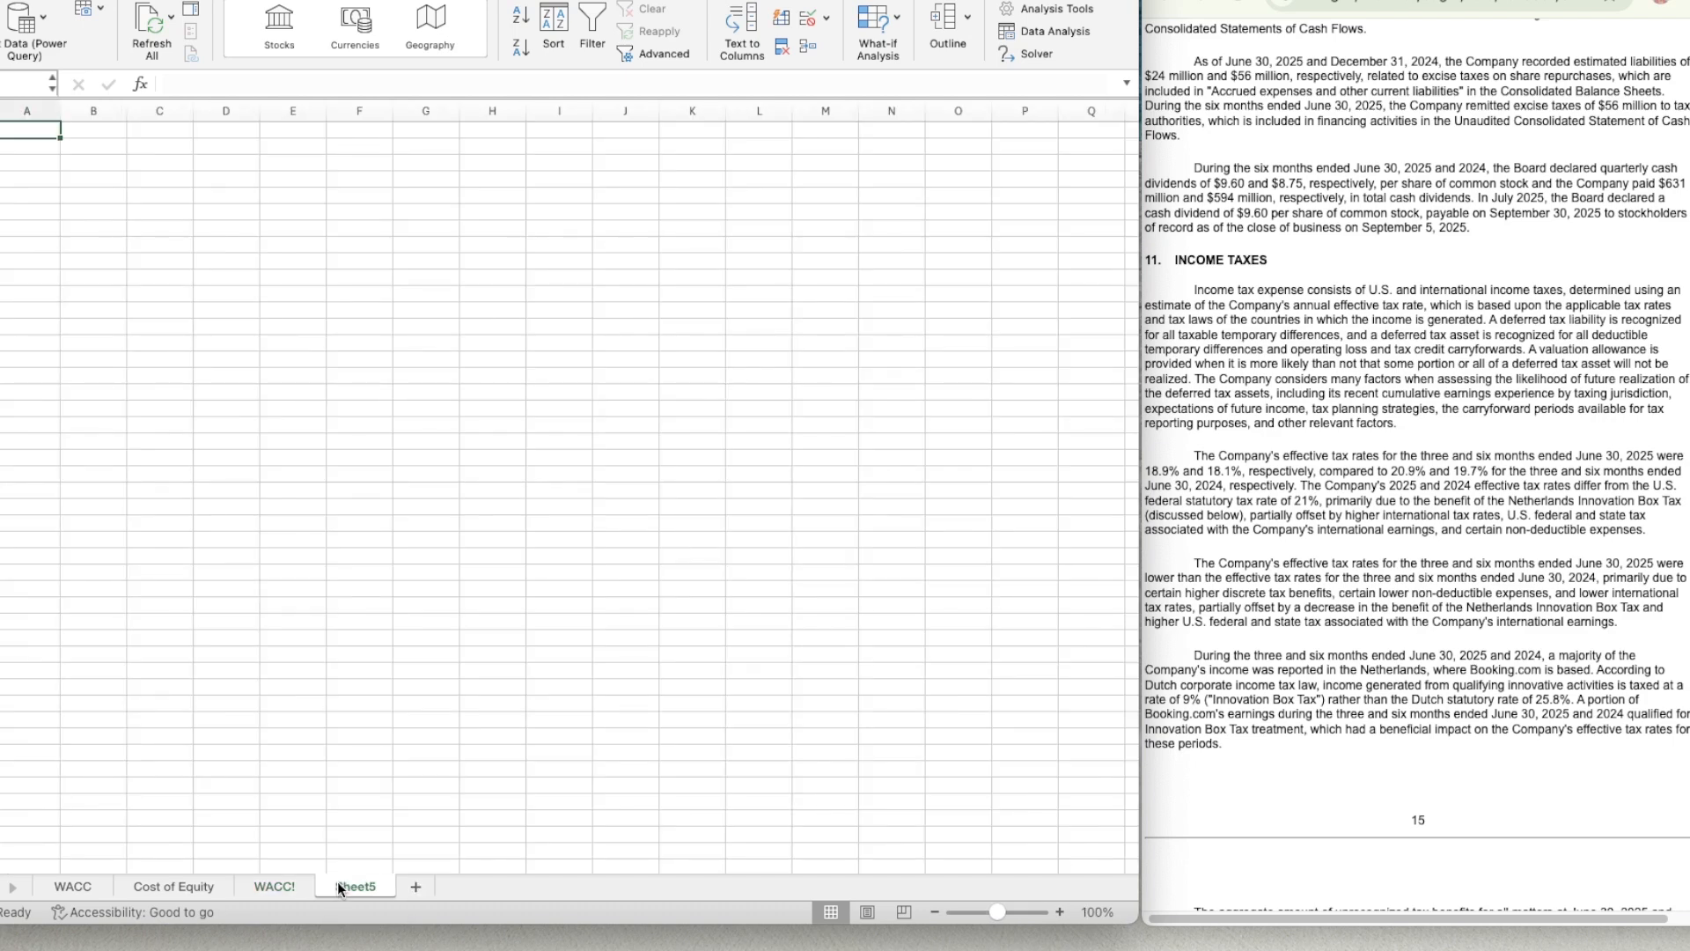
click(1060, 912)
click(1060, 912)
click(1060, 912)
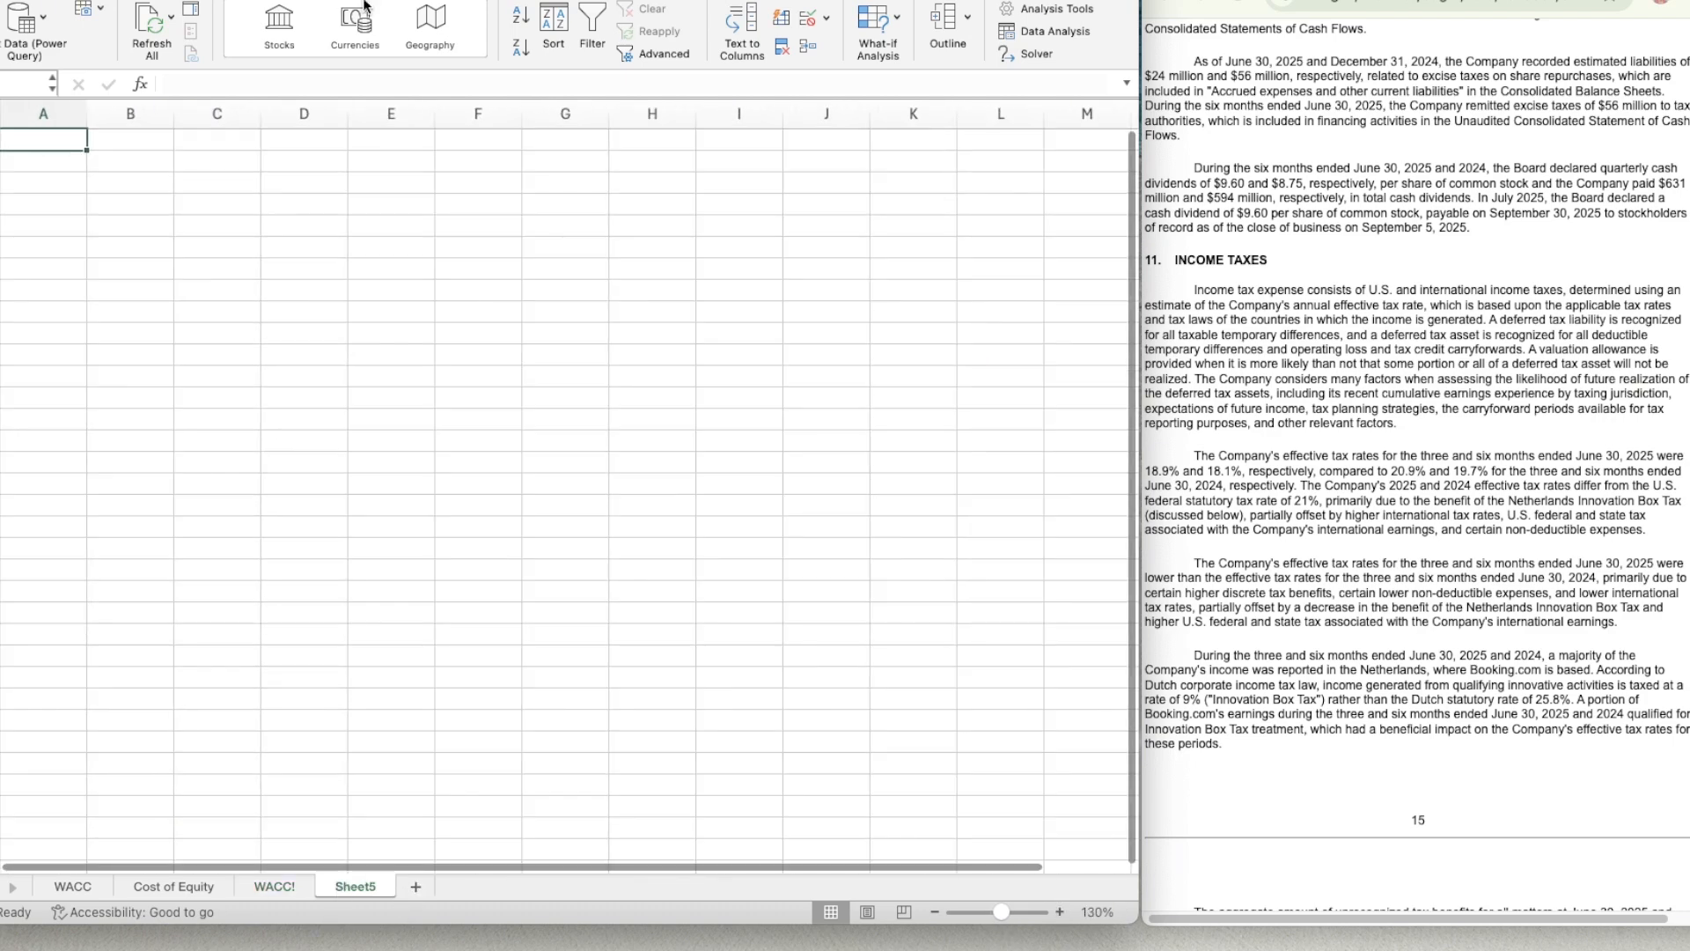
Hide the gridlines on Sheet5, then slightly widen column A and freeze it as the first column.
click(326, 0)
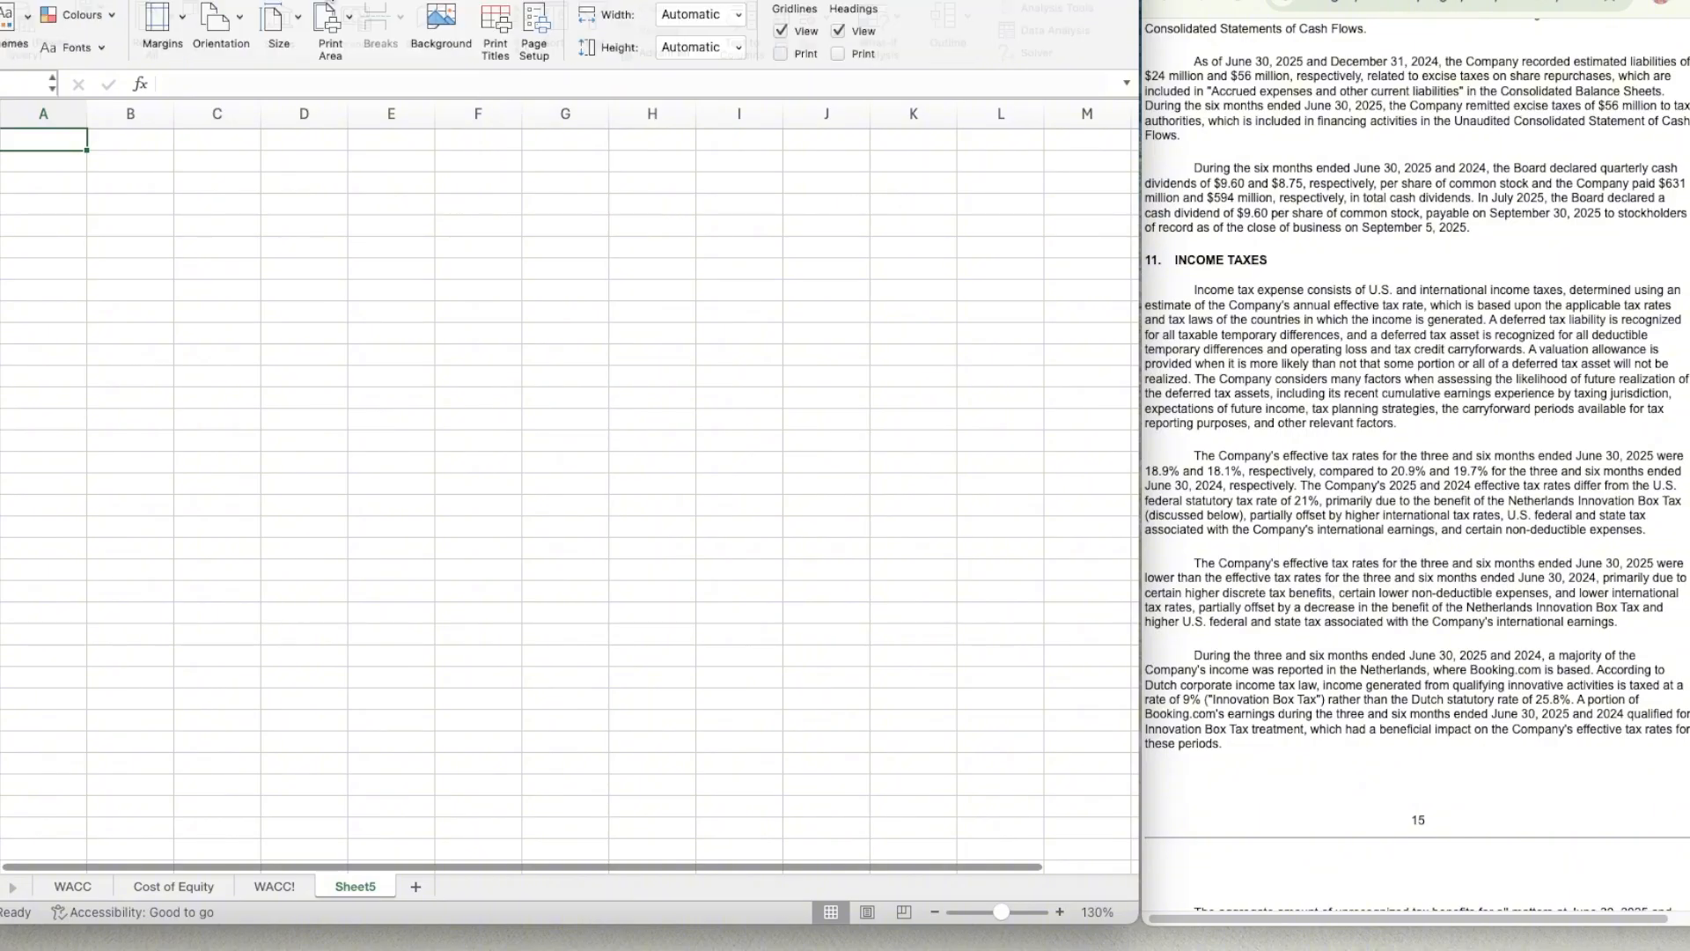
click(781, 31)
mouse_move(87, 112)
mouse_down()
mouse_move(35, 112)
mouse_move(113, 113)
mouse_up()
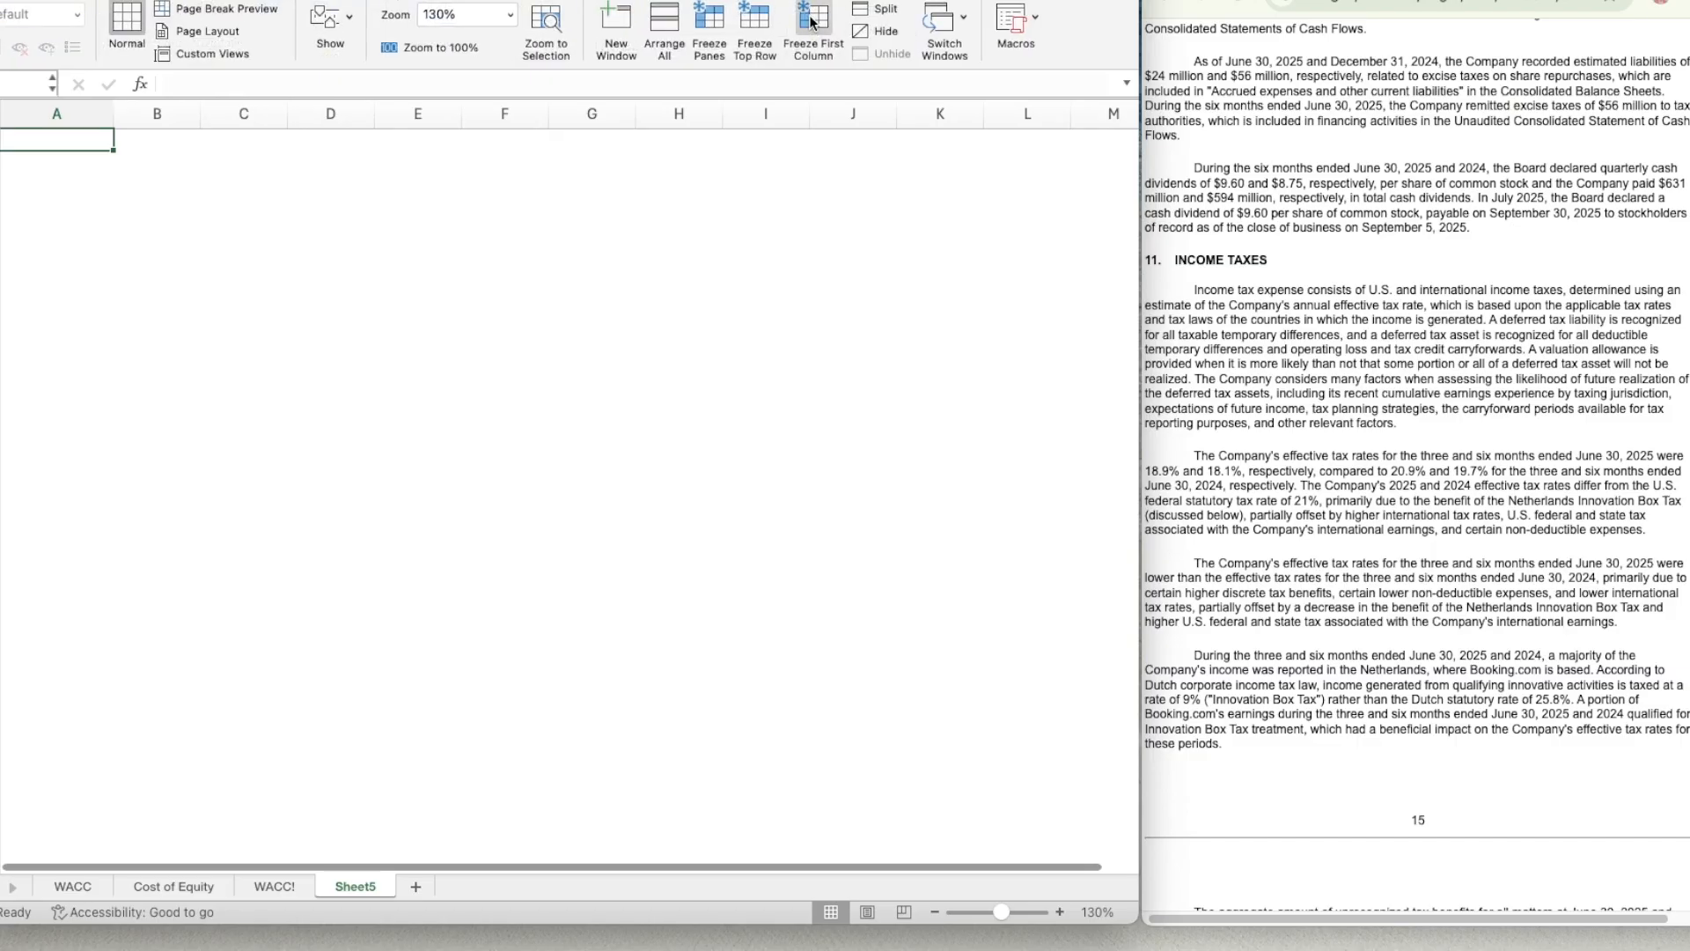
click(814, 37)
Insert a new column before column A, set column B's width to 20, and narrow column A.
right_click(61, 114)
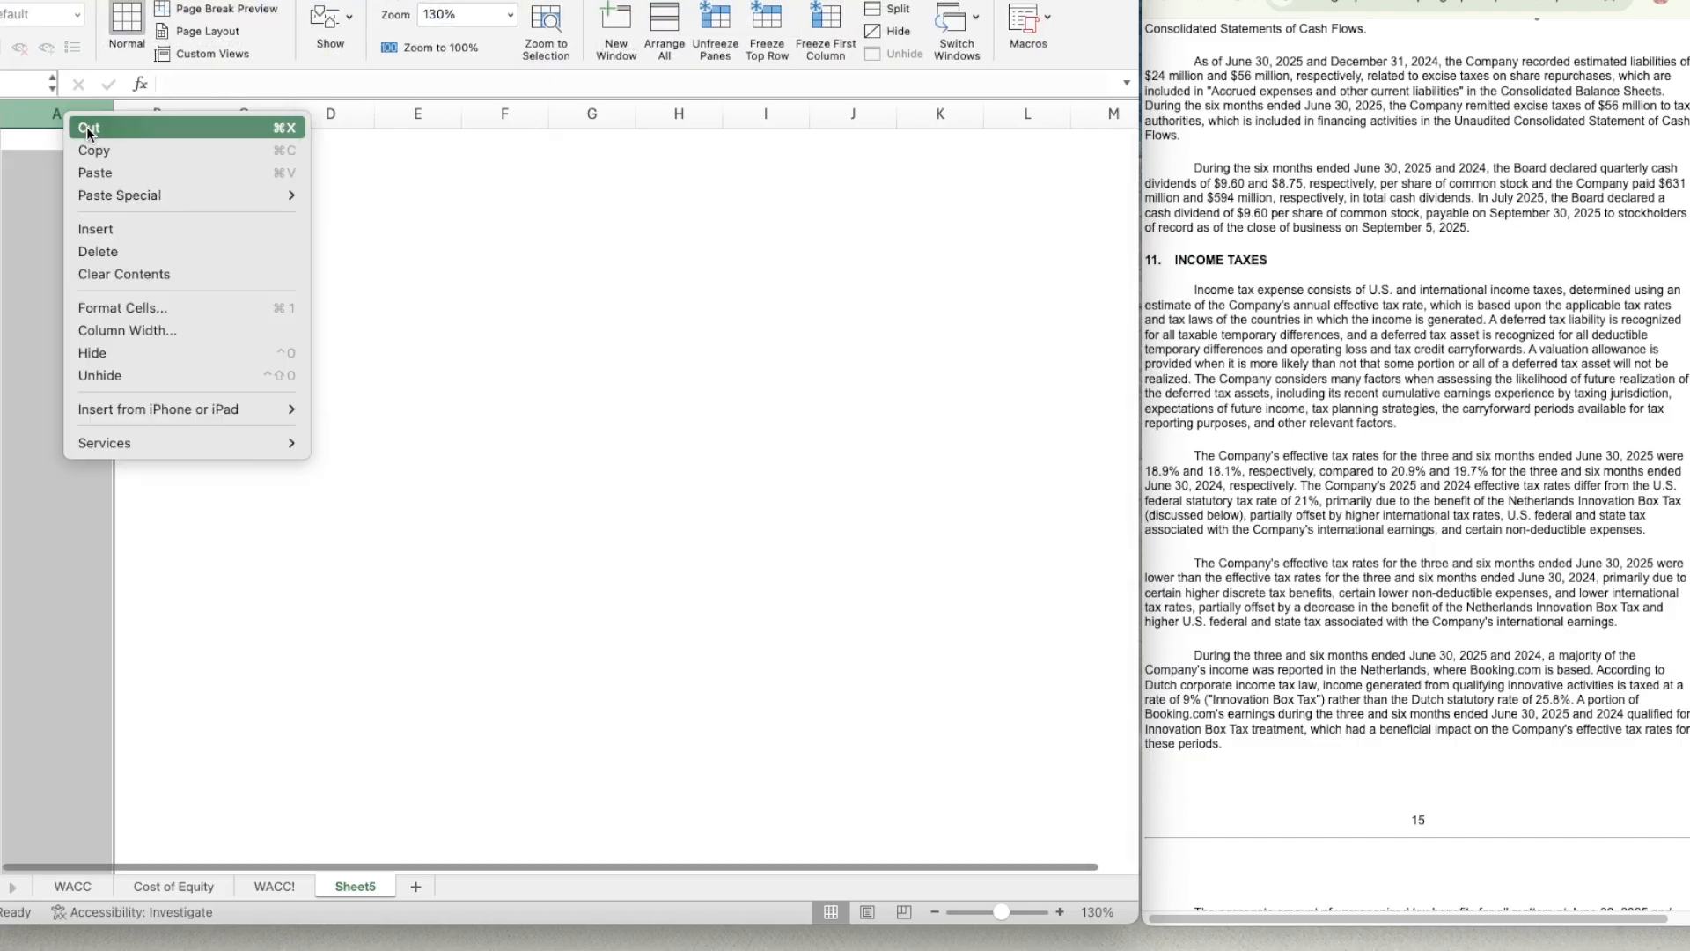
click(99, 227)
drag(201, 113, 250, 113)
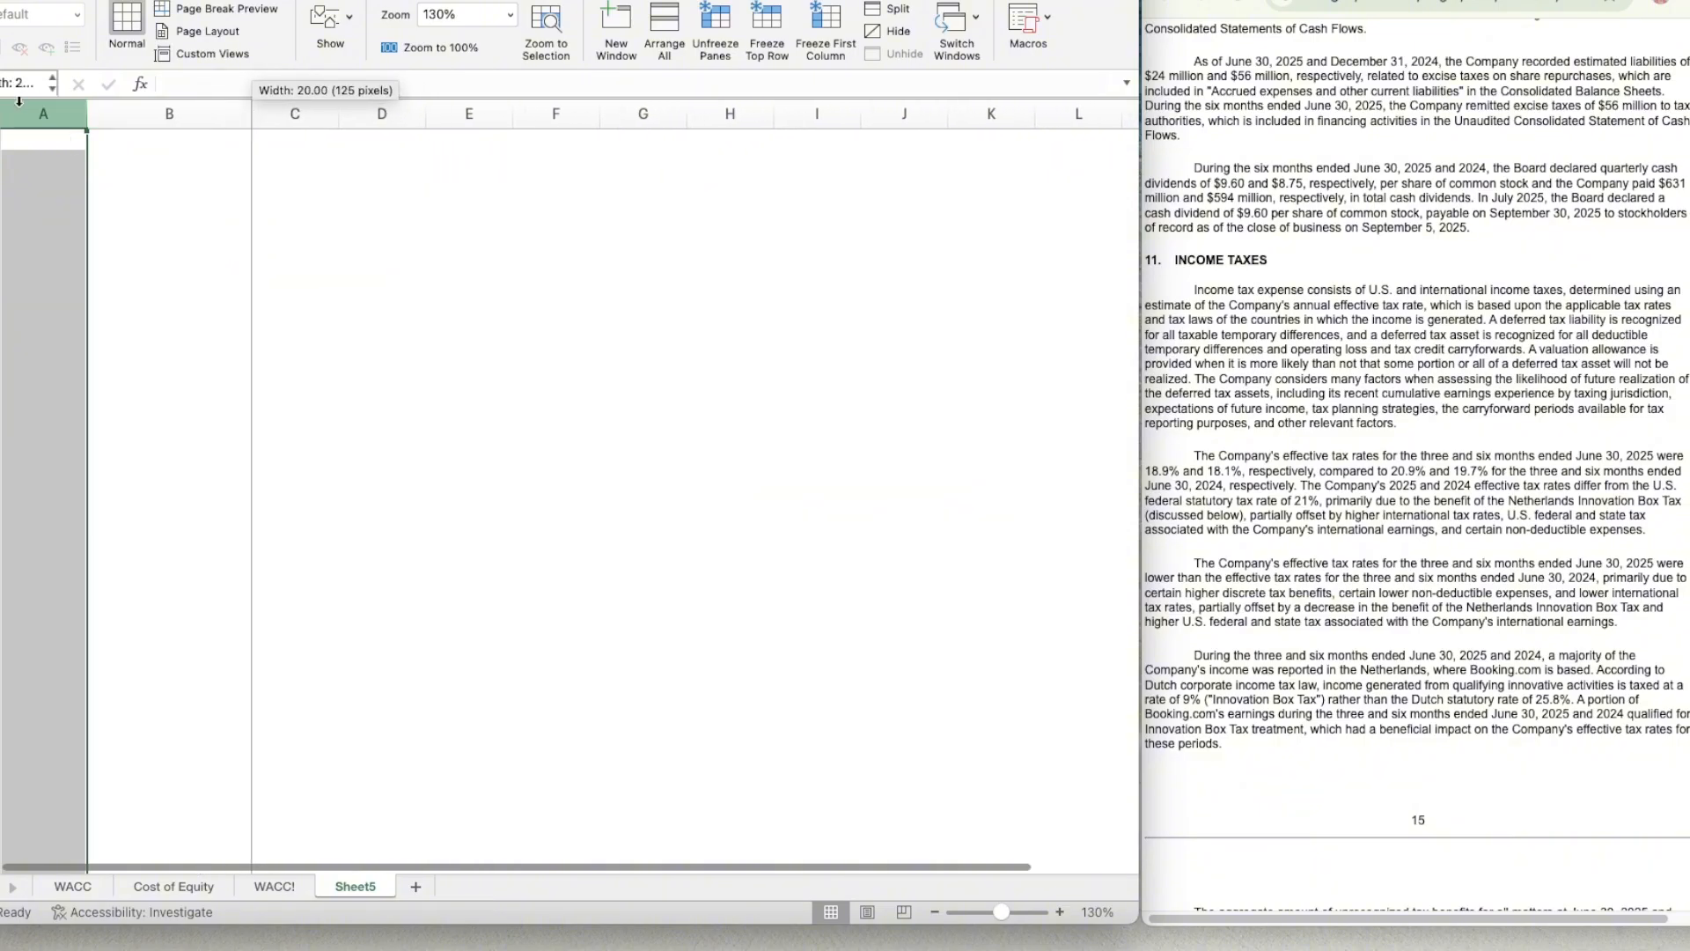
drag(87, 112, 33, 107)
click(14, 160)
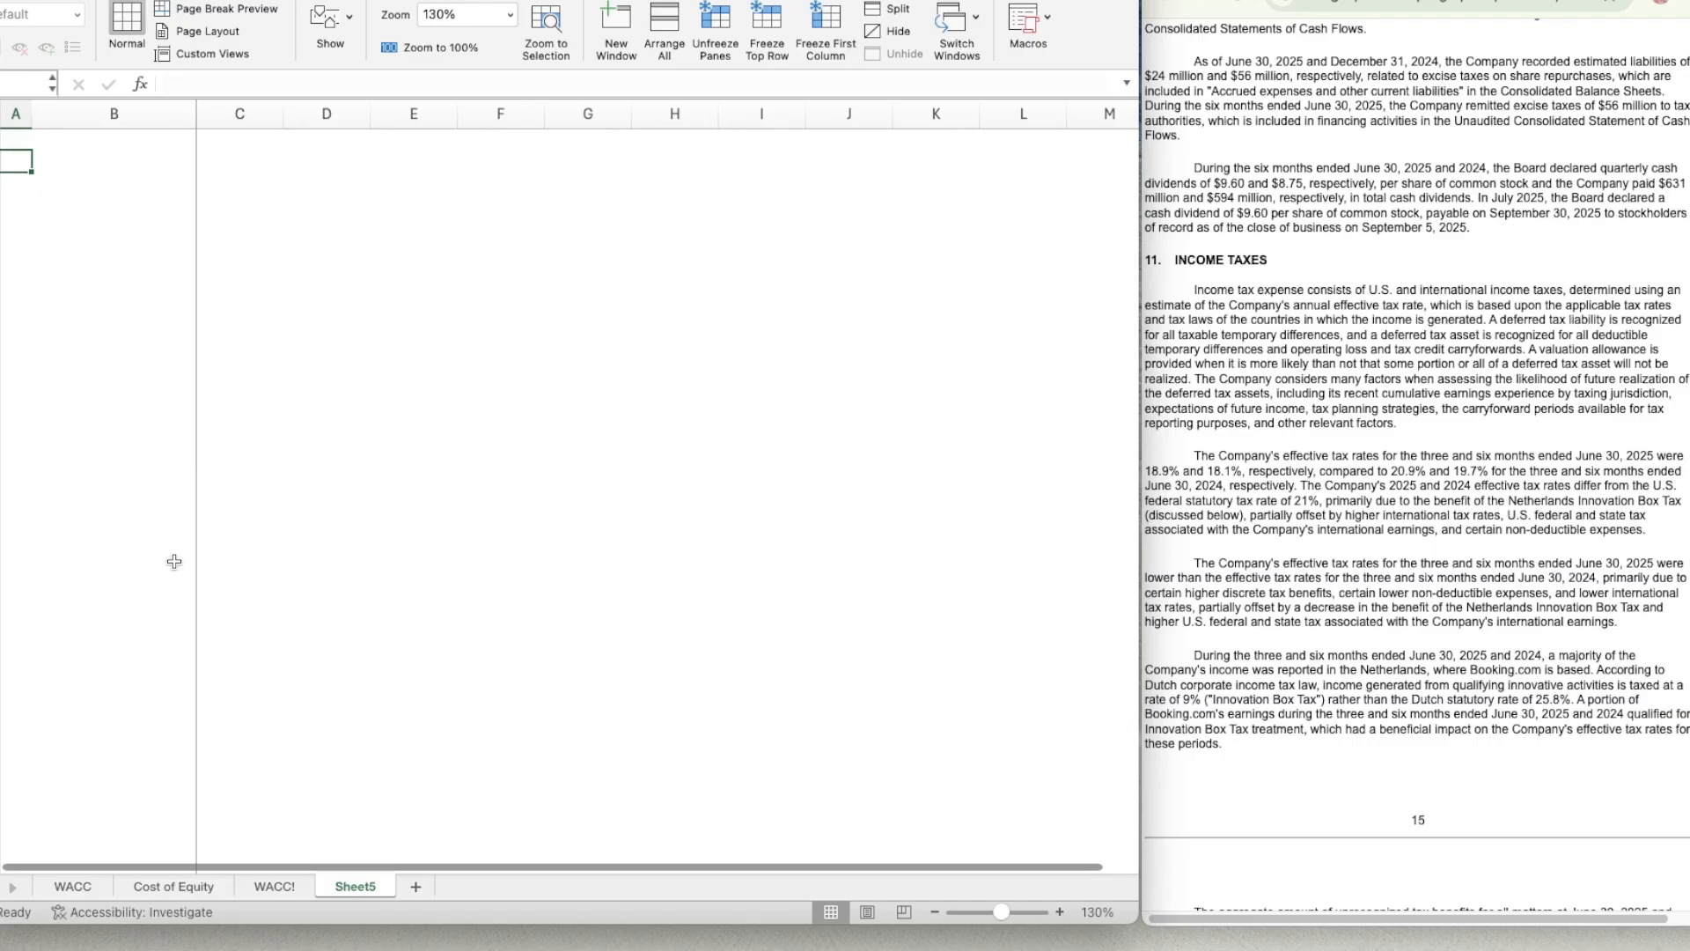
Using the Cost of Equity sheet's layout as a model, enter a centred X marker in A2 of Sheet5.
click(156, 886)
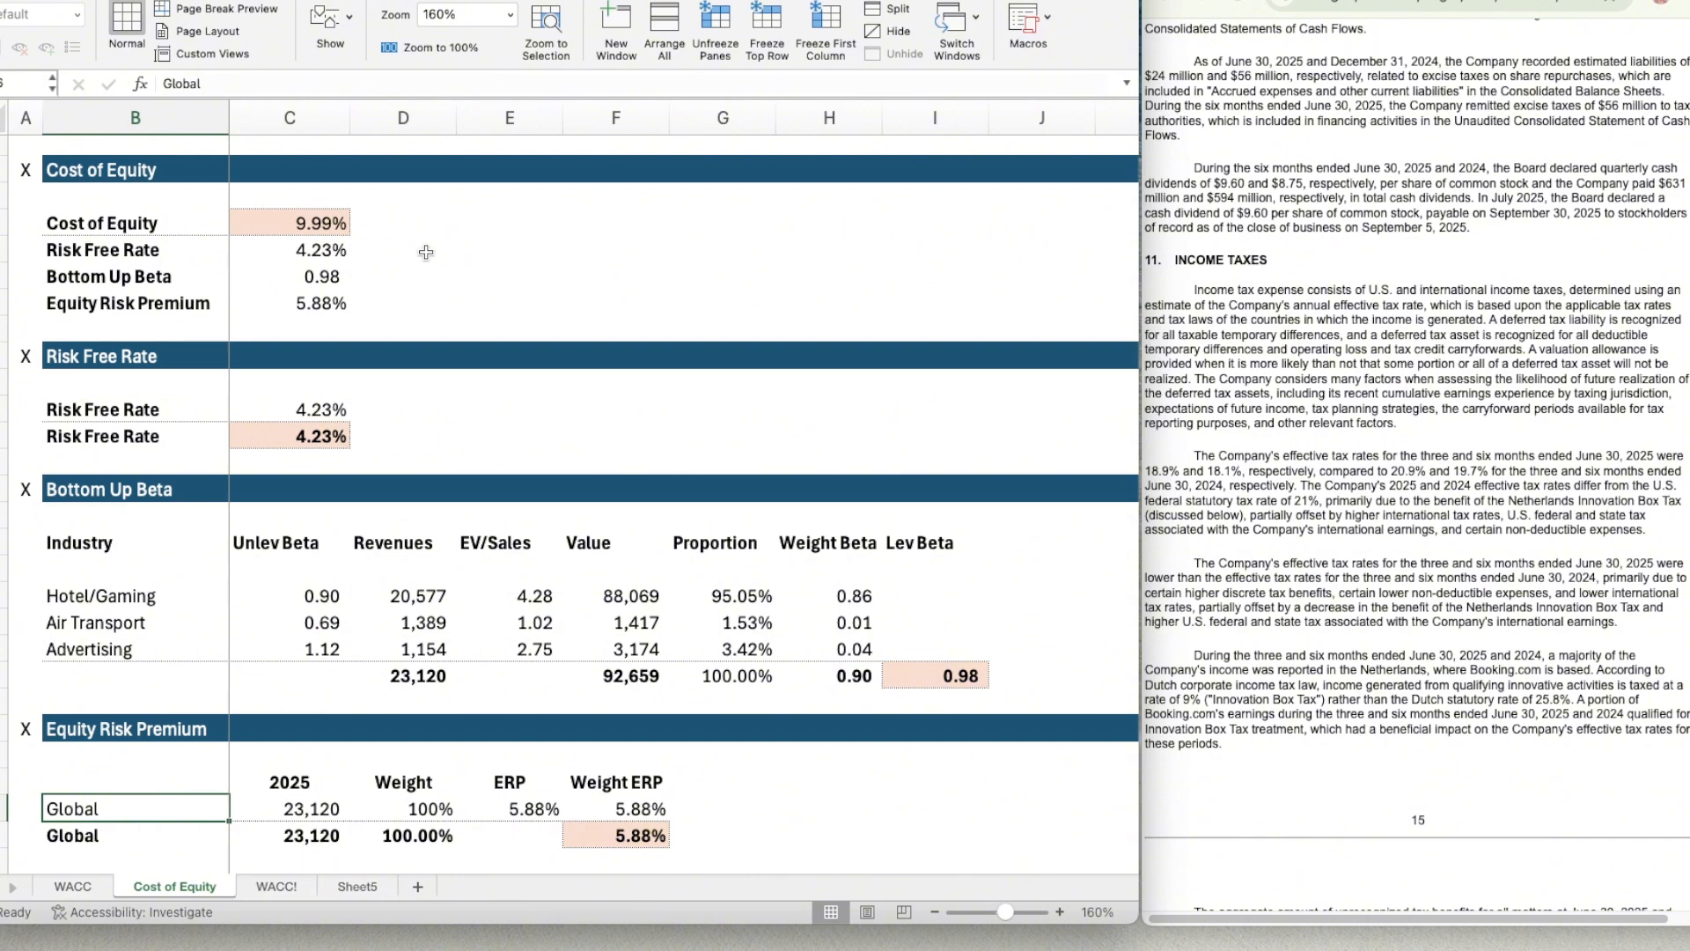
scroll(427, 525, up, 1)
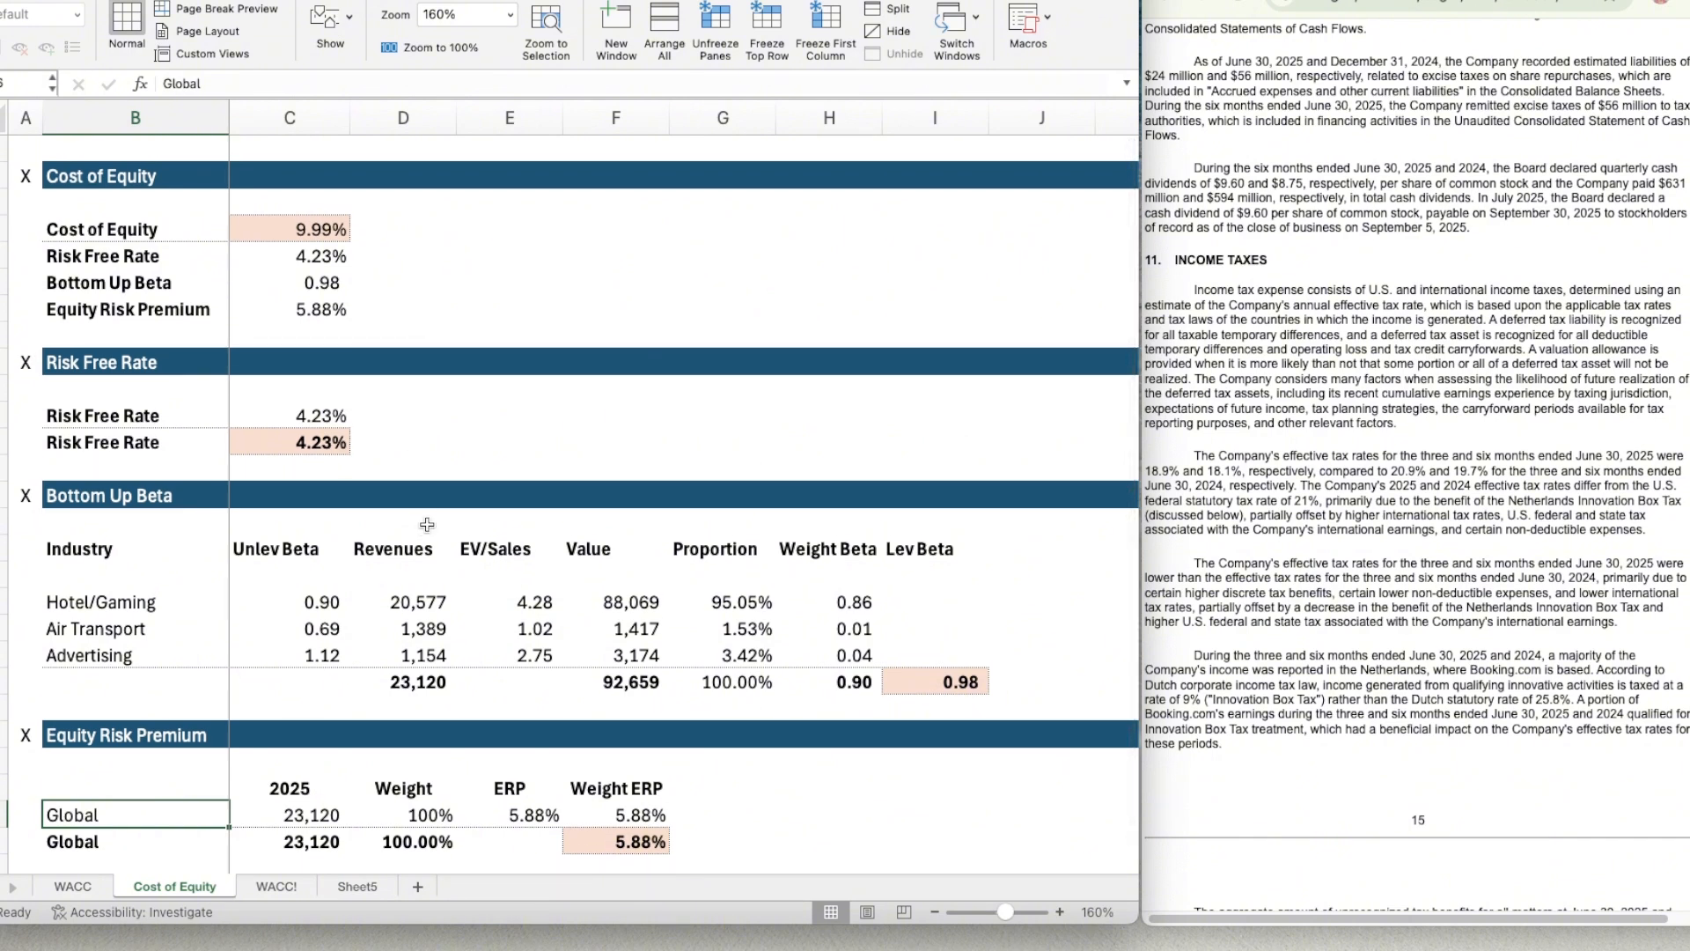
click(345, 884)
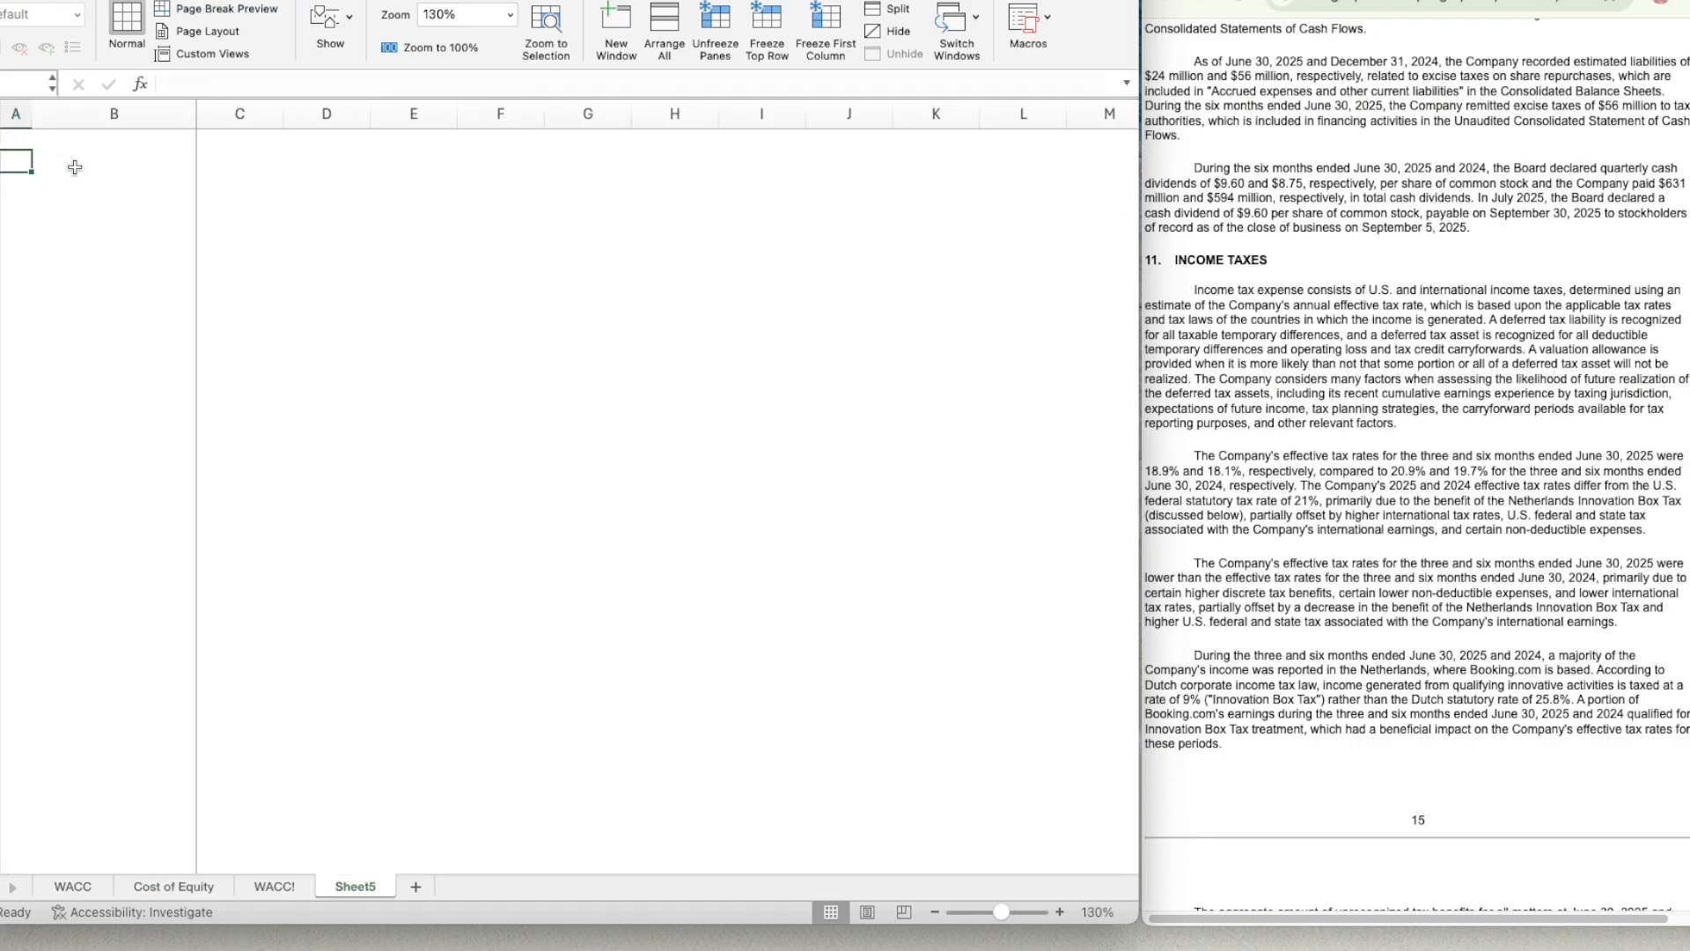
text(X)
click(387, 3)
click(399, 30)
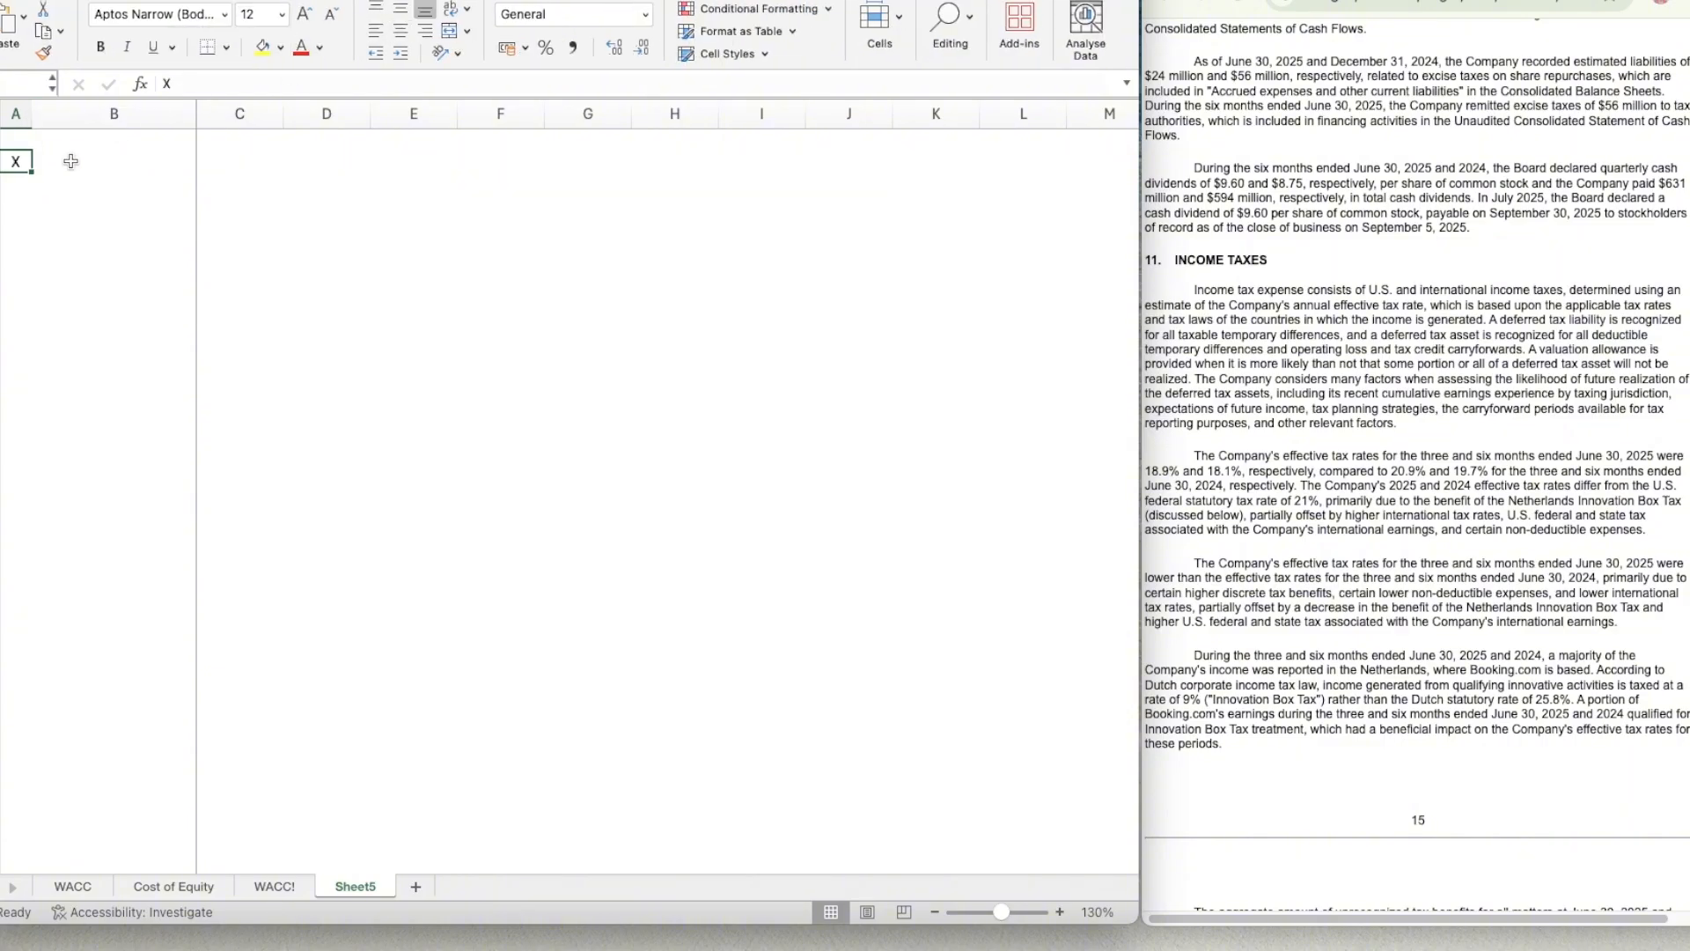
Format B2:K2 as a section header bar with a dark blue theme fill and white font.
click(113, 166)
key(shift+Right)
key(shift+Right)
key(shift+Right)
key(shift+Right)
key(shift+Right)
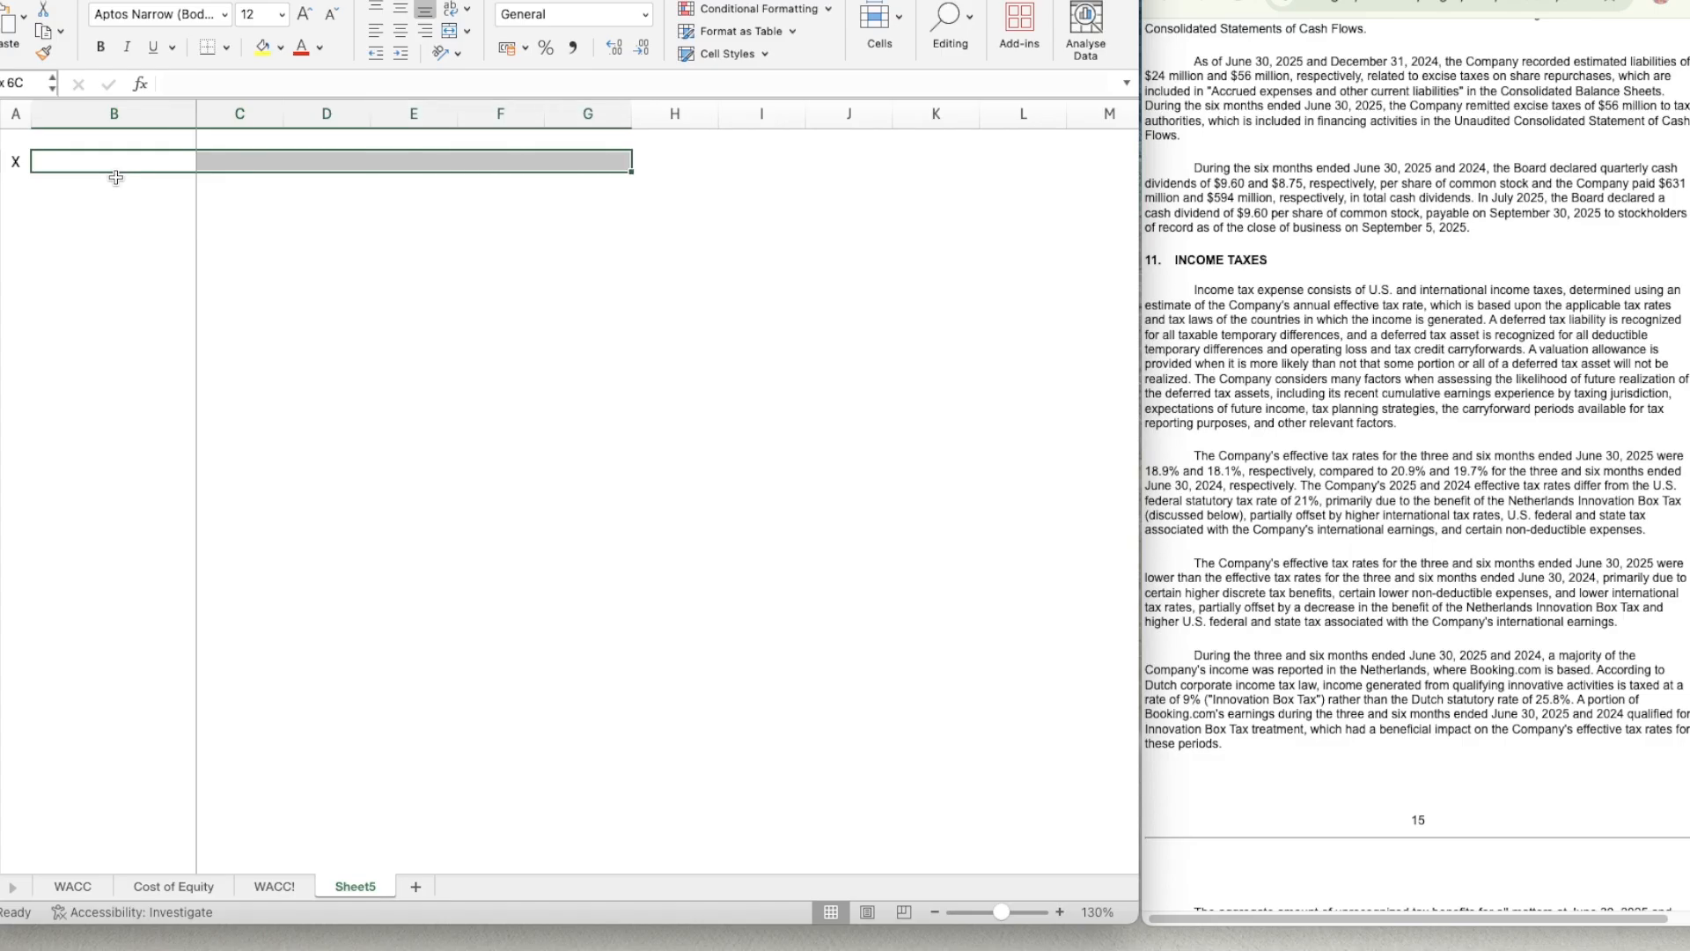
key(shift+Right)
key(shift+Right)
key(shift+Right)
key(shift+Right)
key(shift+Left)
key(shift+Right)
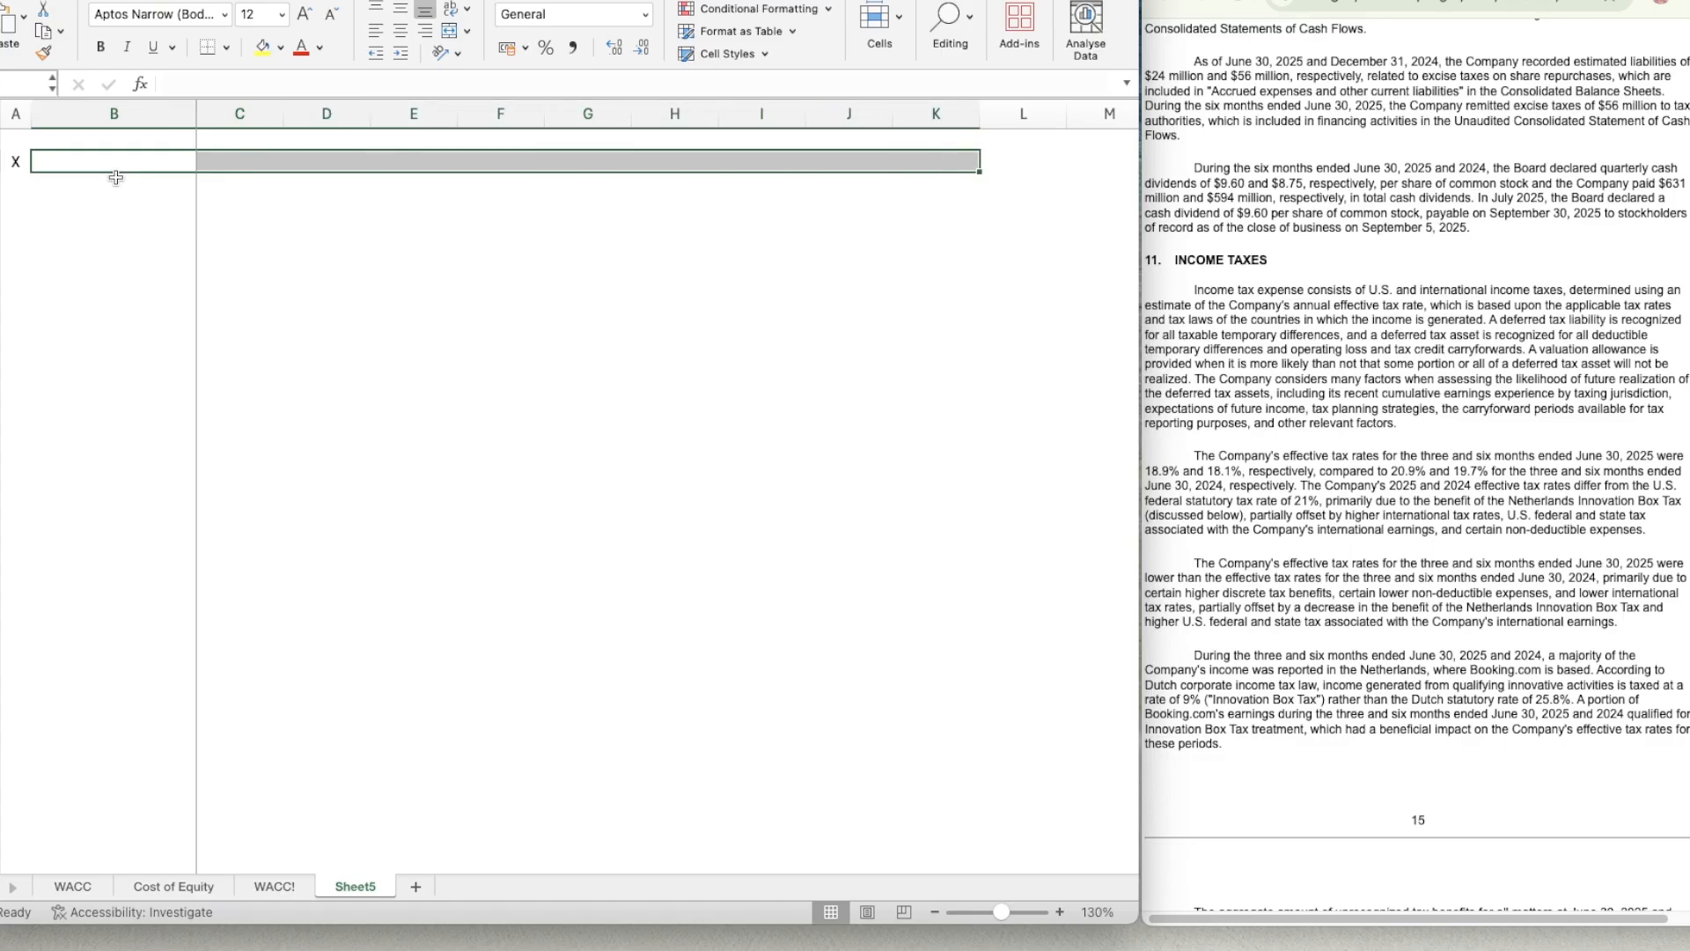
key(super+1)
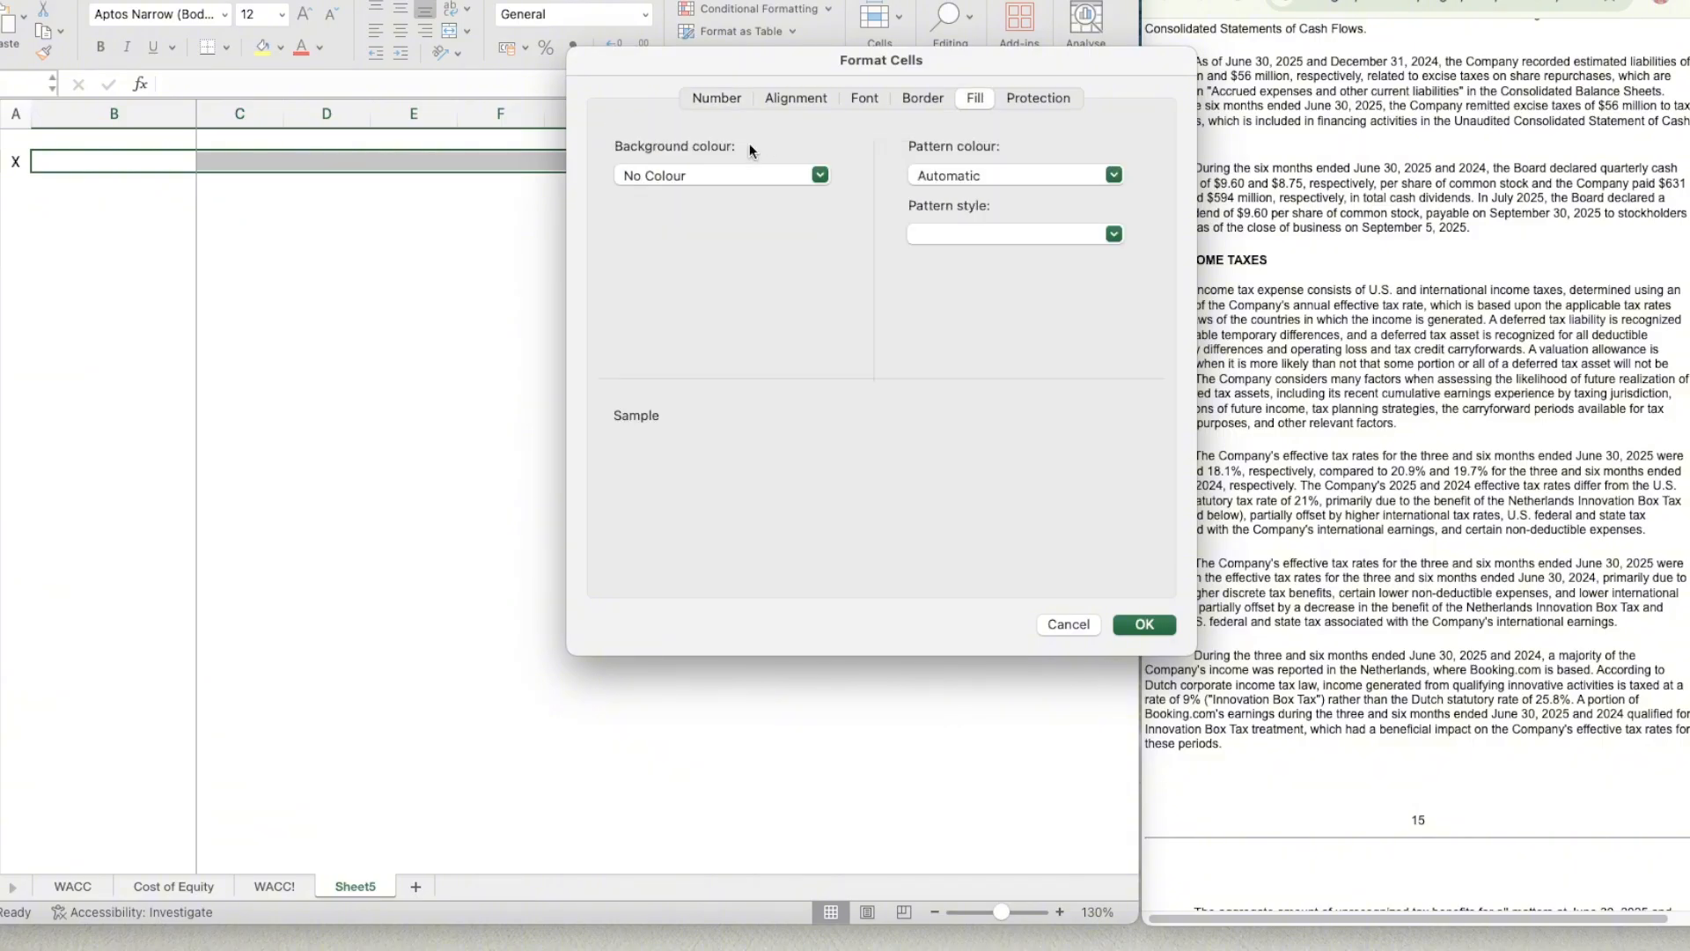
click(721, 173)
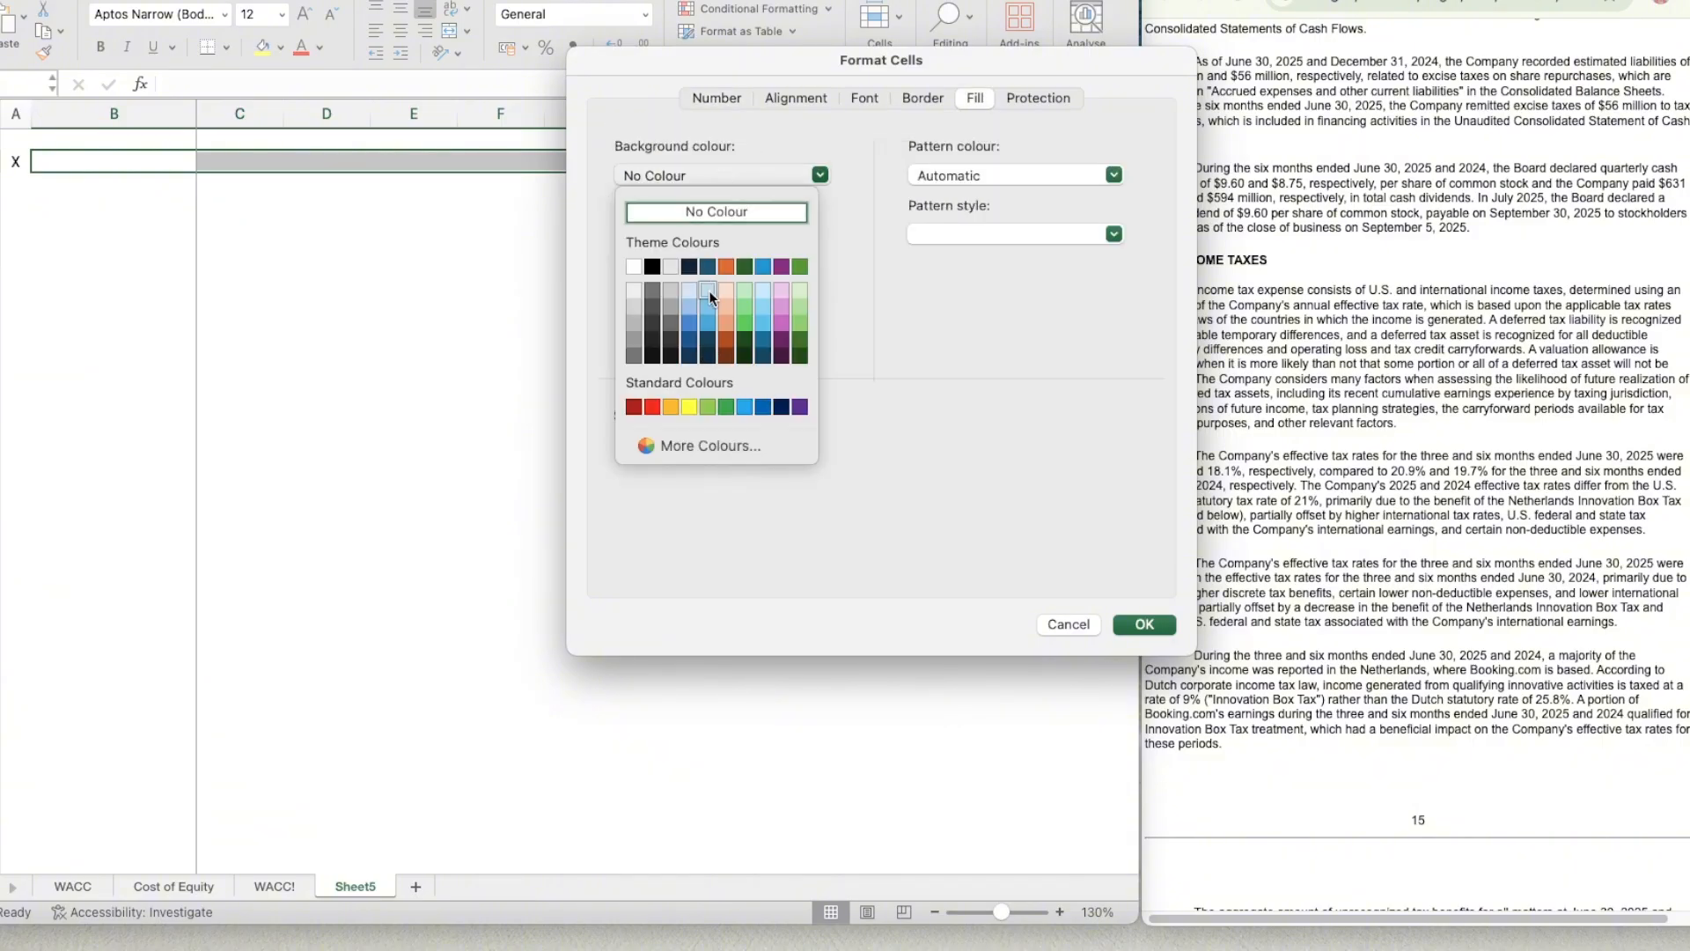
click(707, 266)
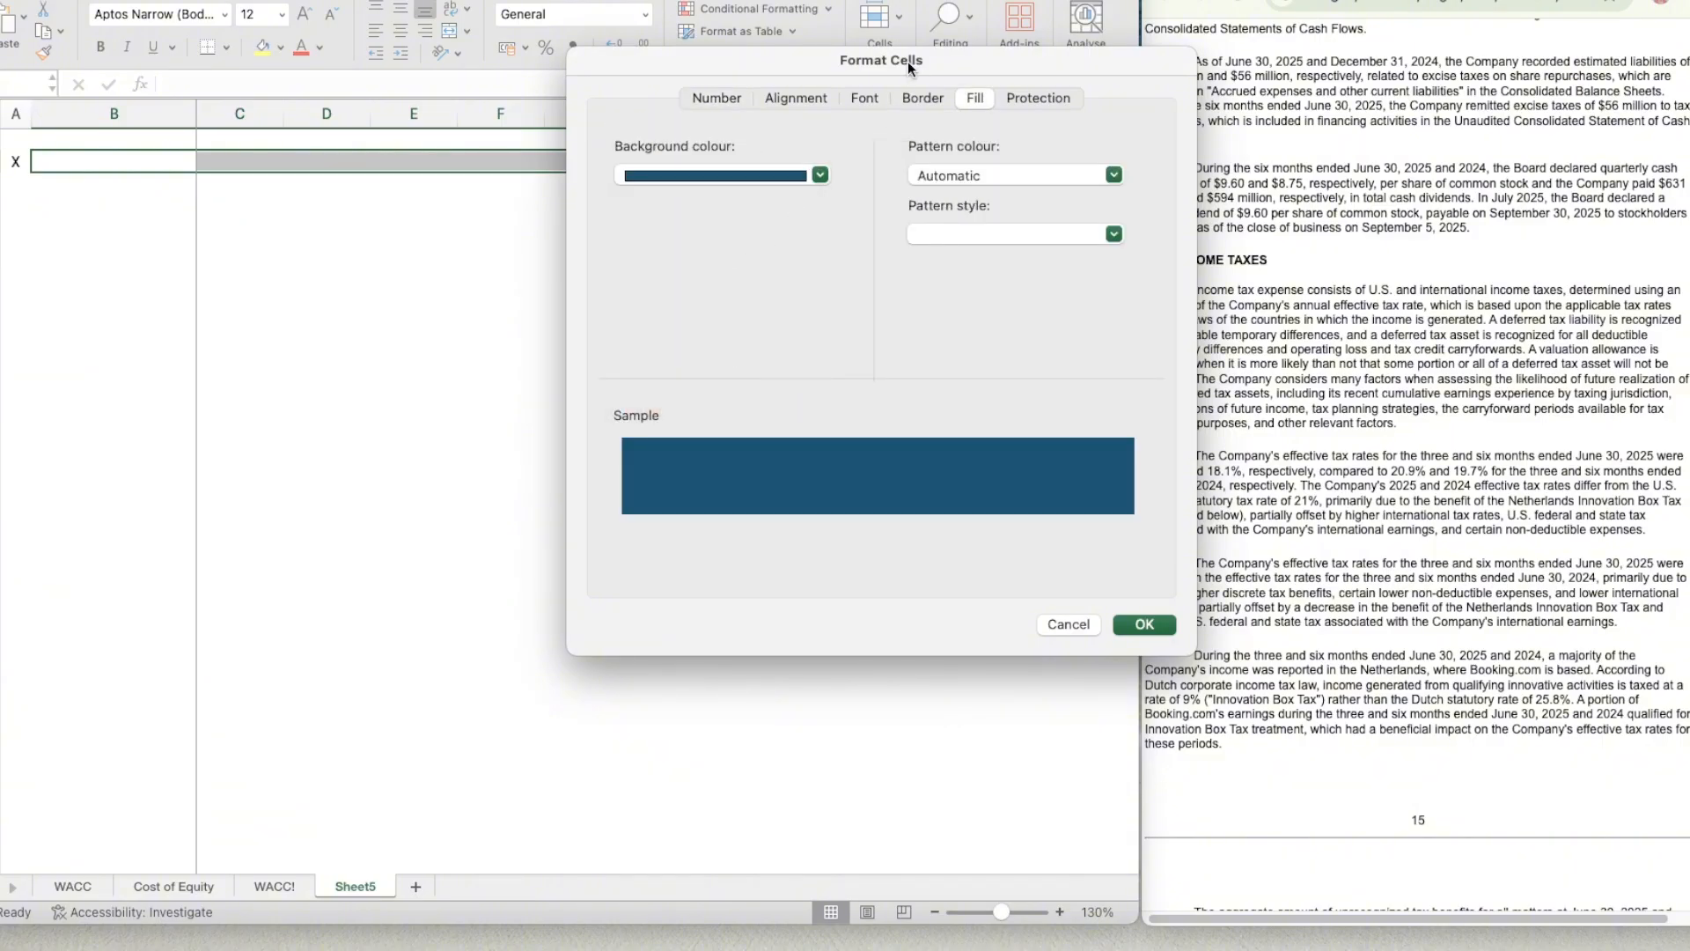
click(864, 98)
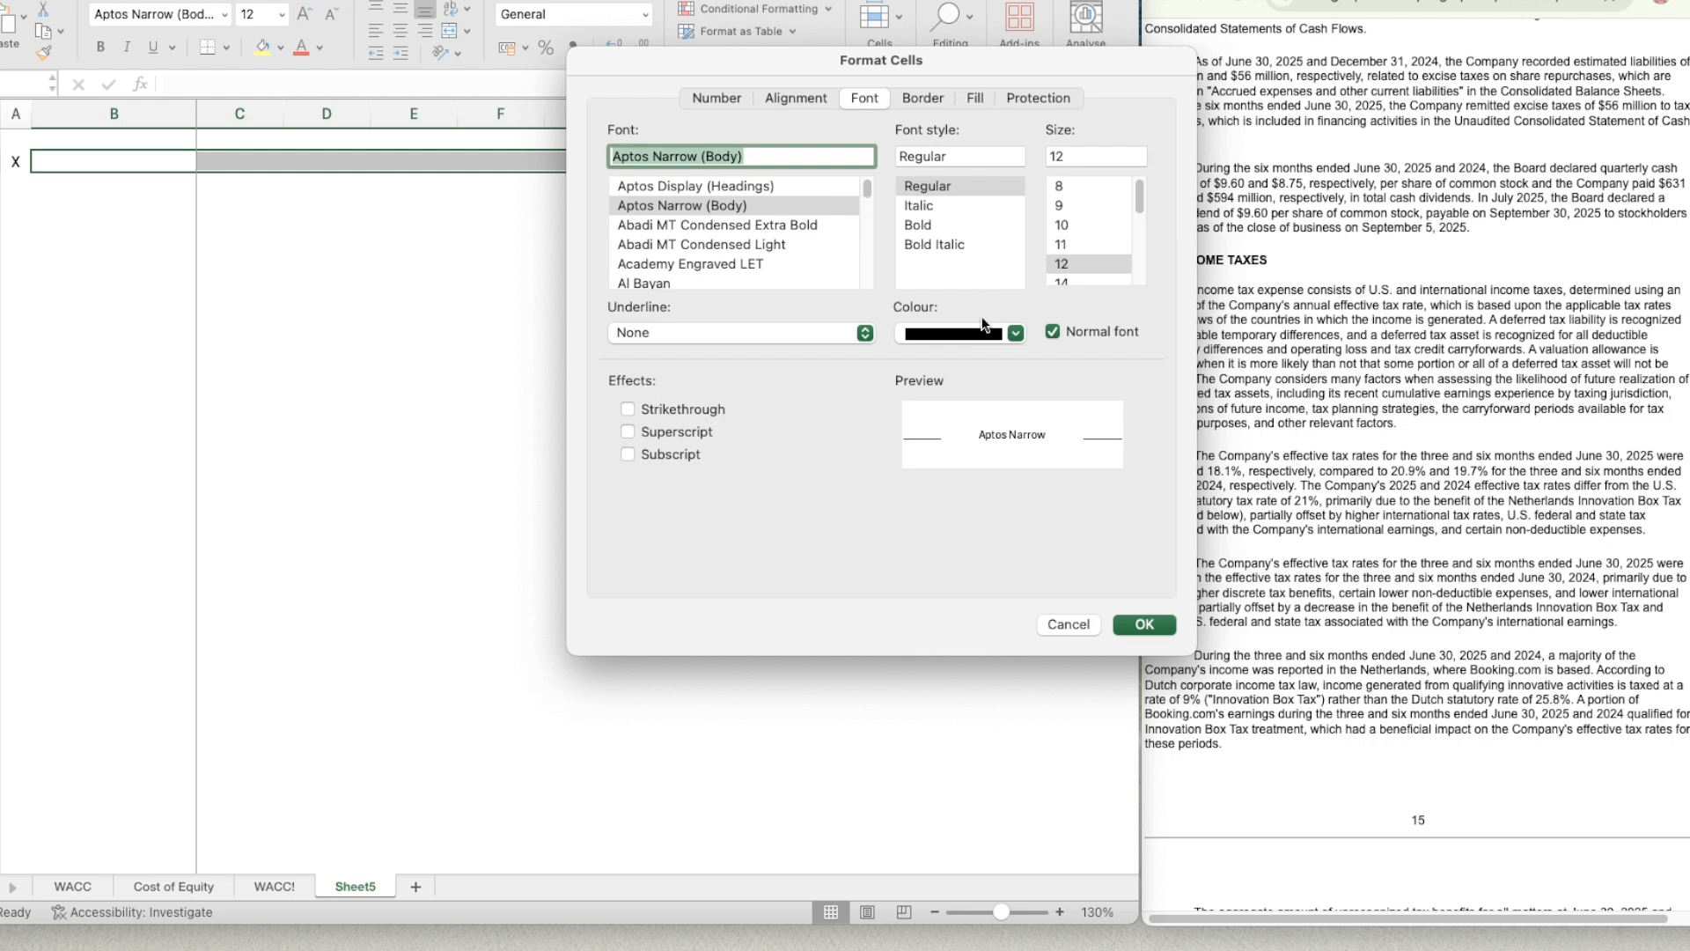
click(975, 336)
click(914, 427)
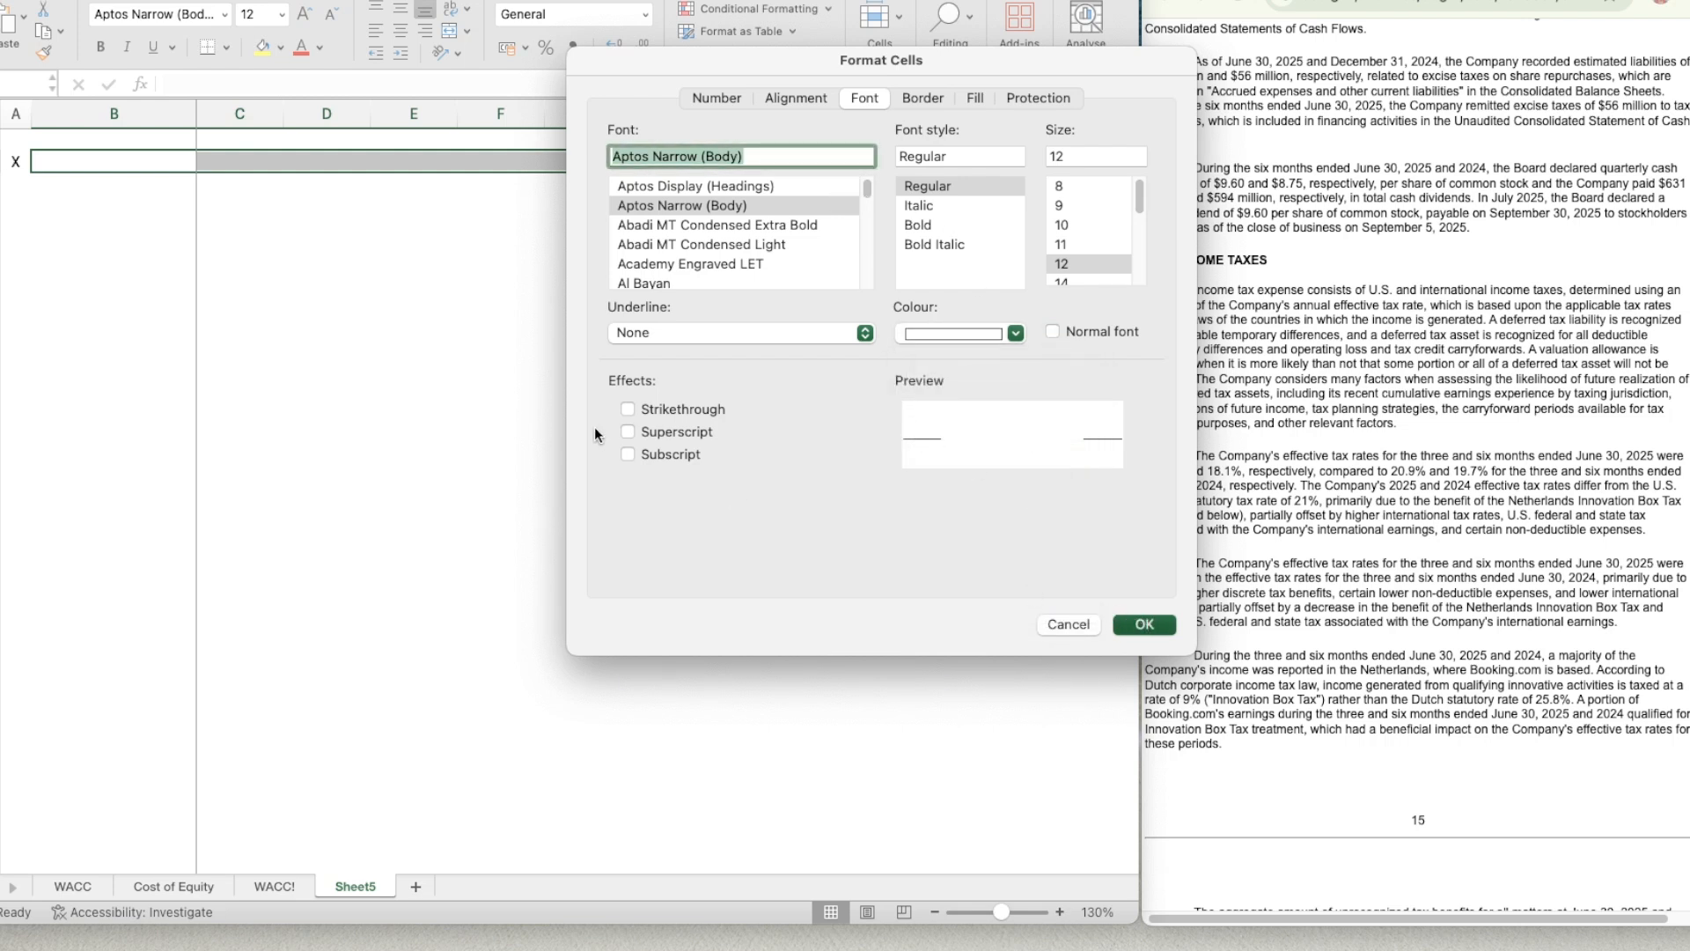
key(Return)
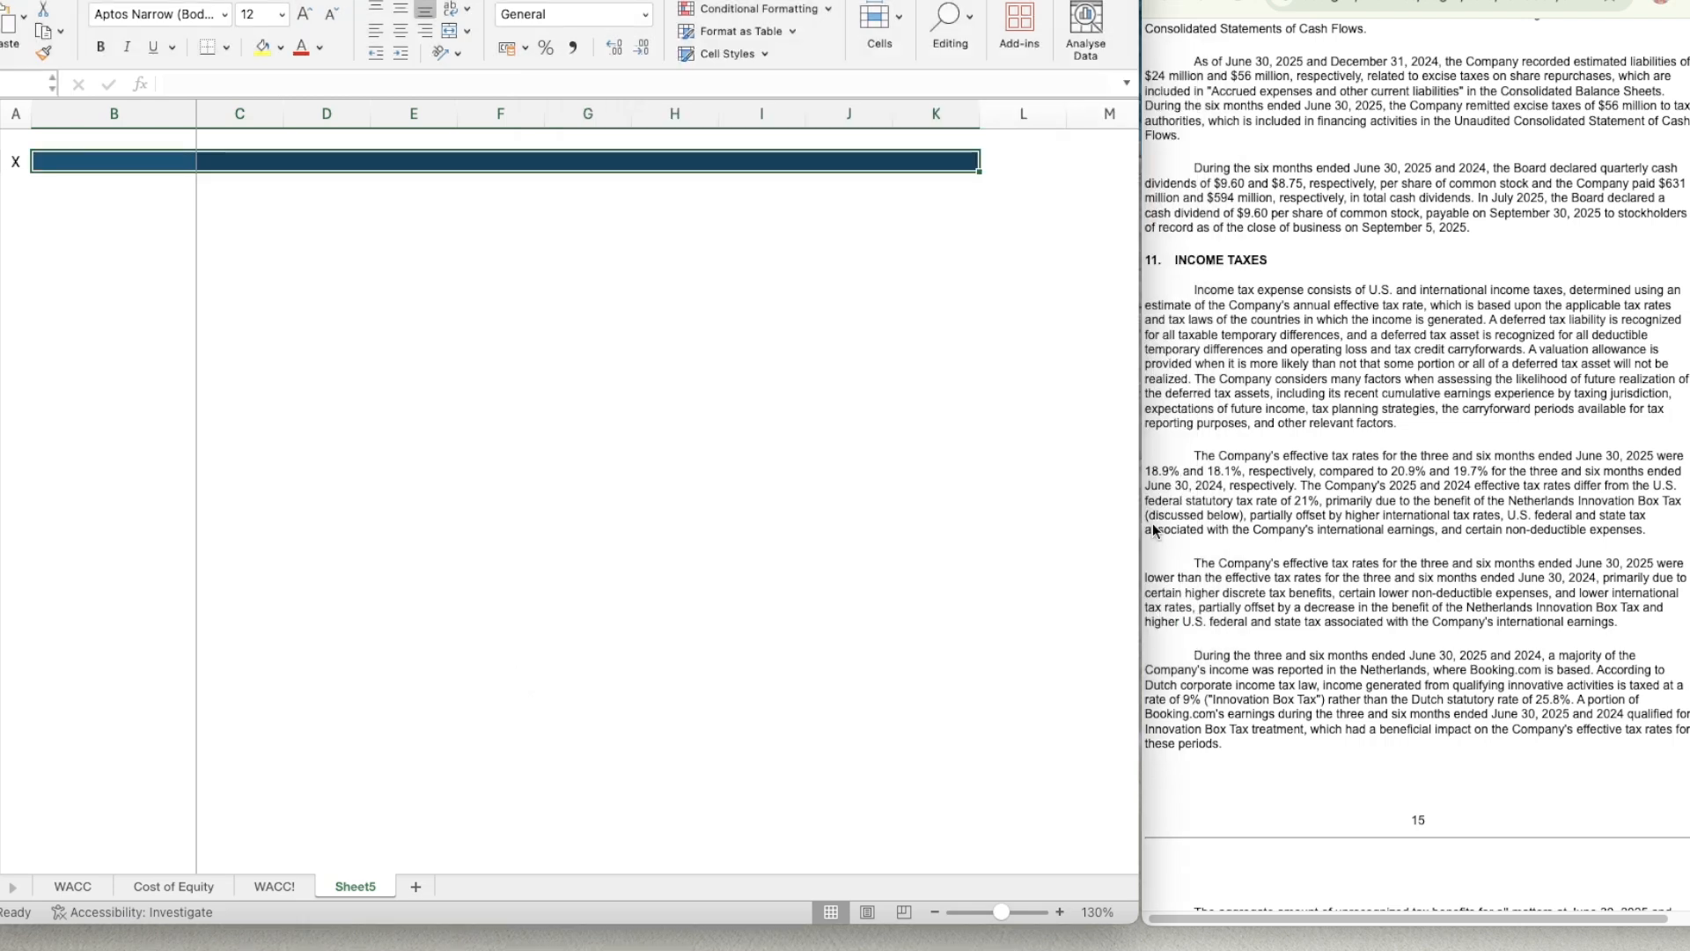
Enter the section title Cost of Equity in B2 of the blue header bar.
click(1060, 913)
click(1060, 913)
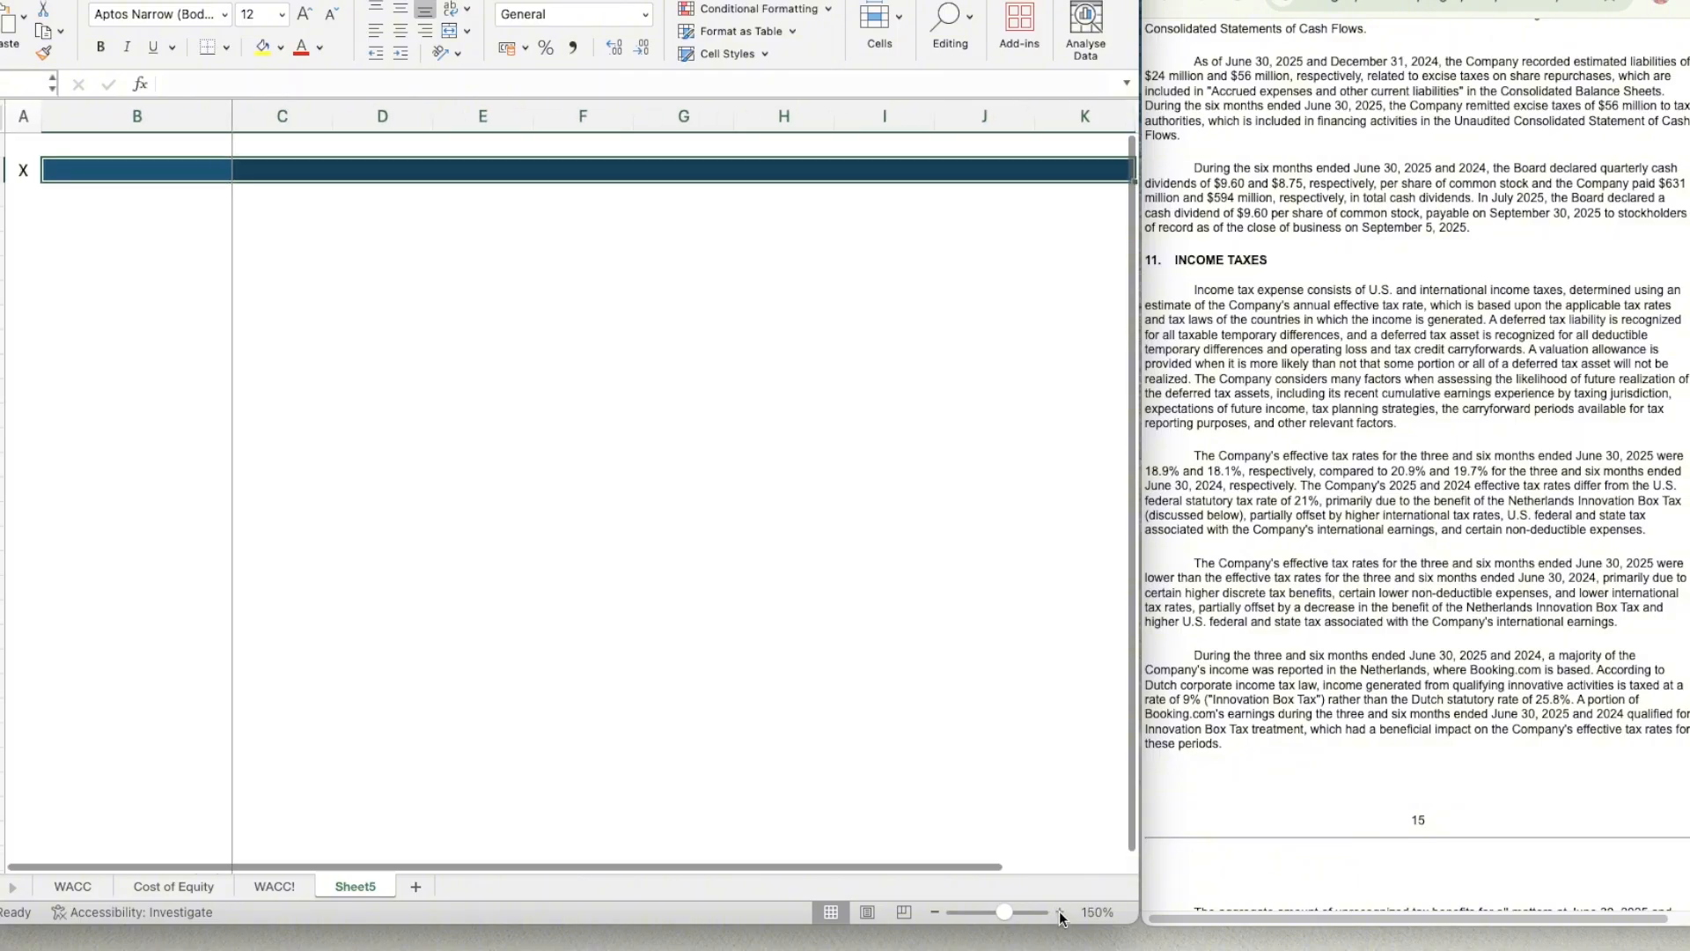
click(1060, 913)
click(935, 912)
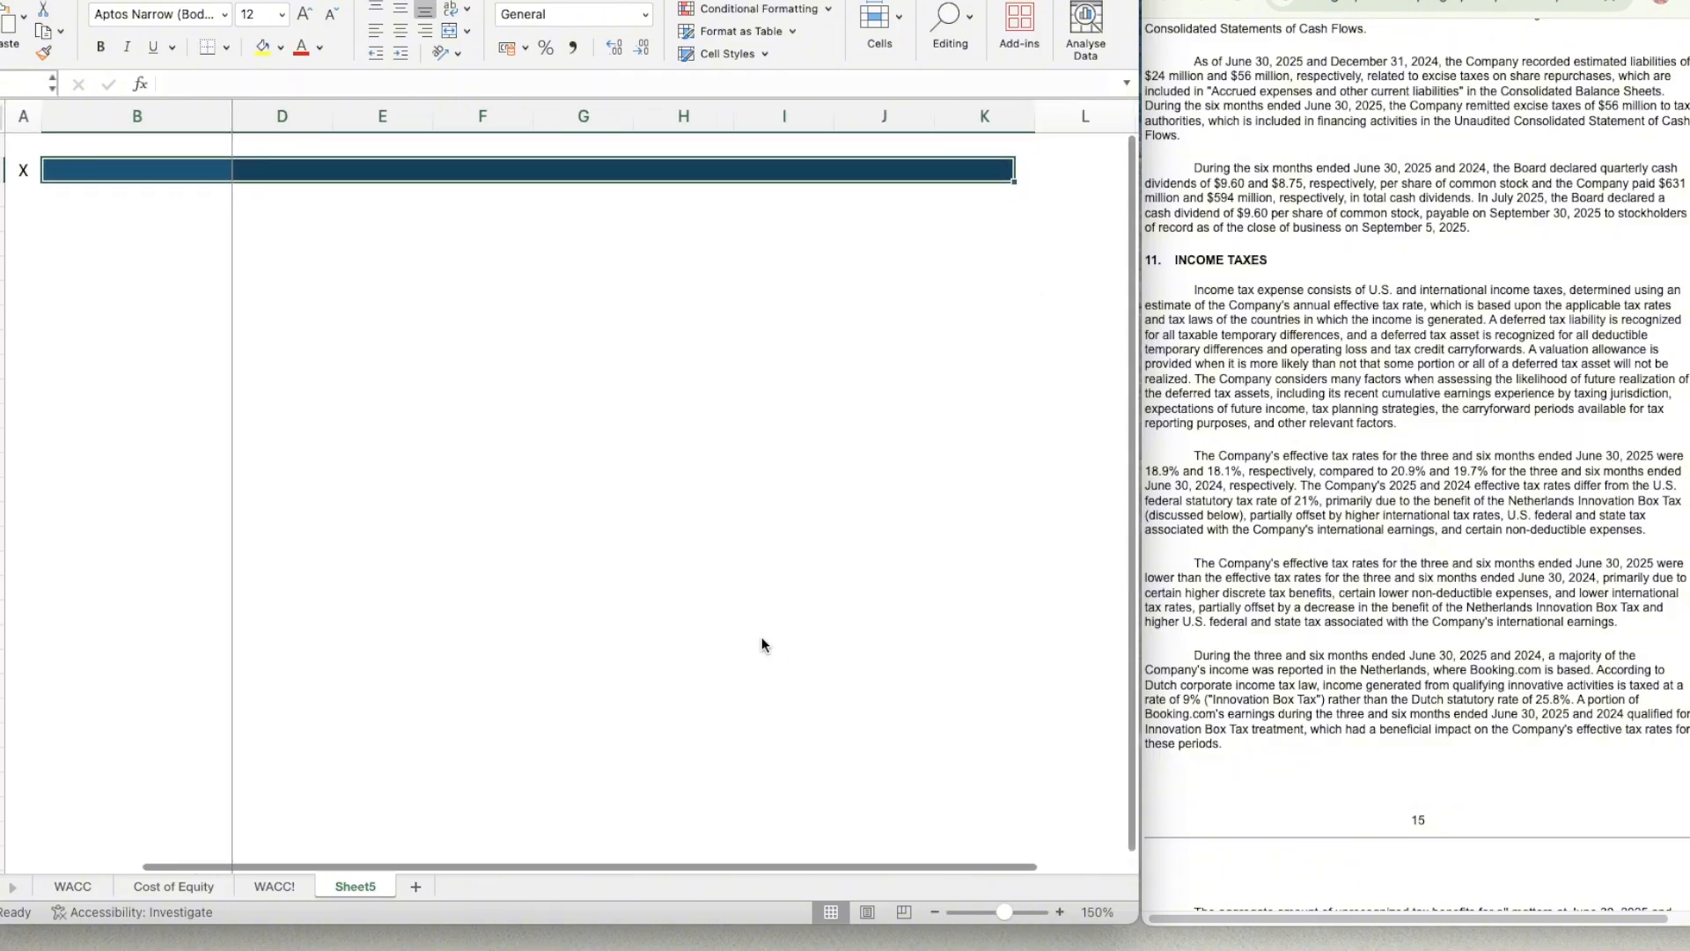
click(1060, 913)
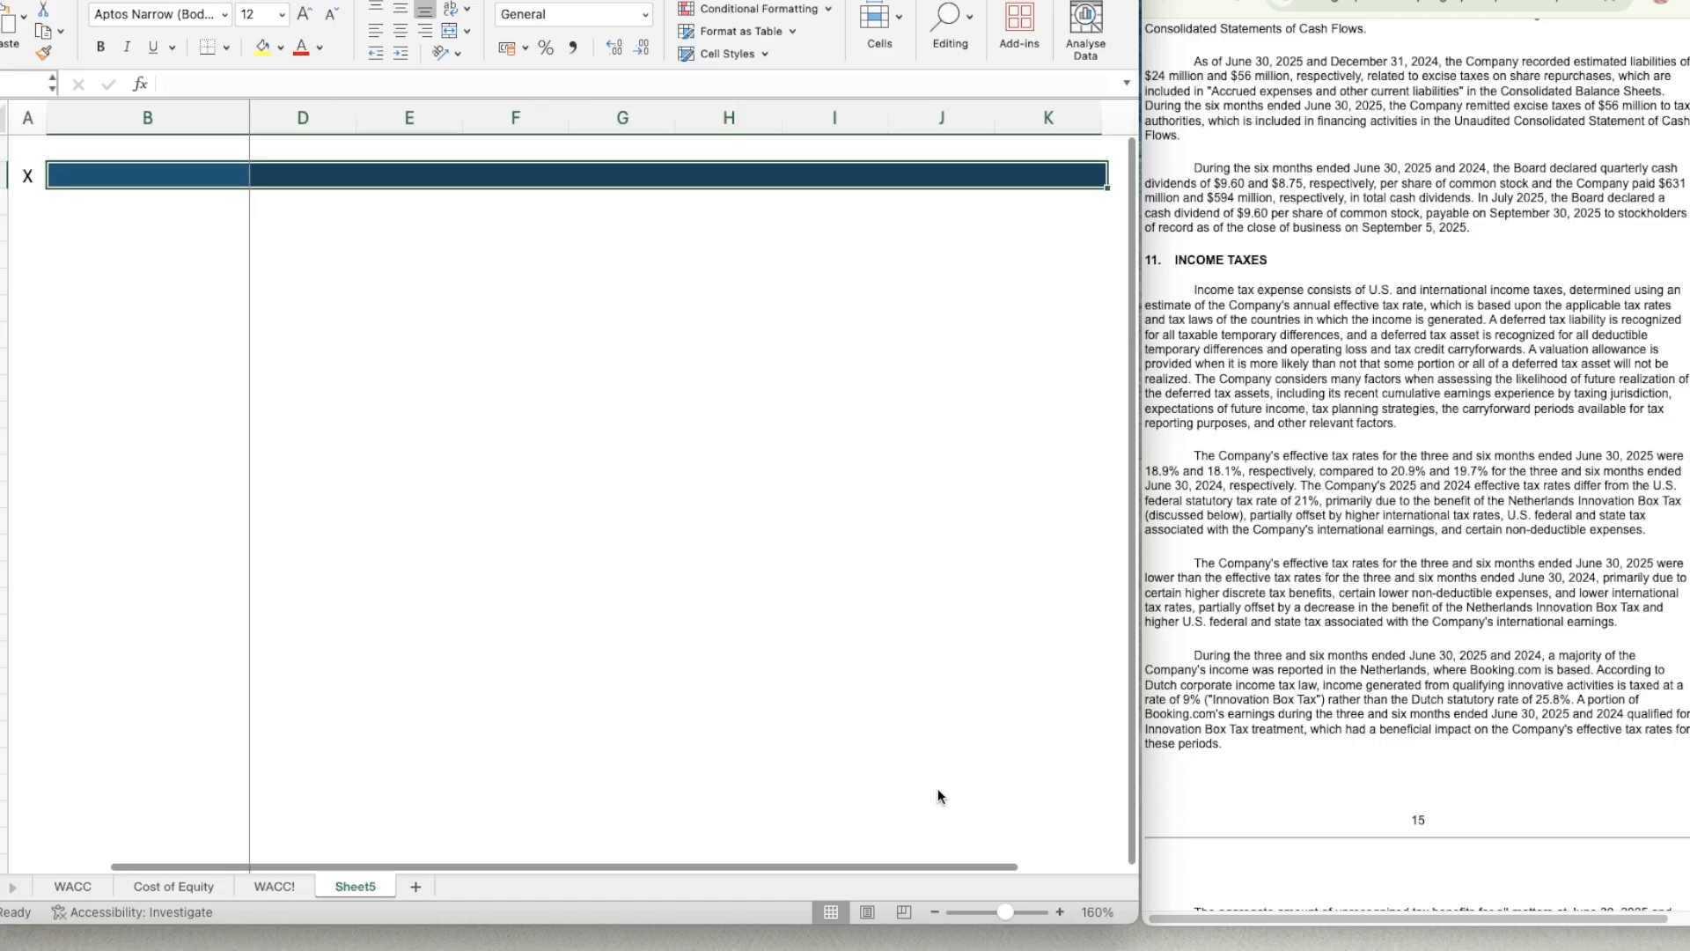
click(134, 182)
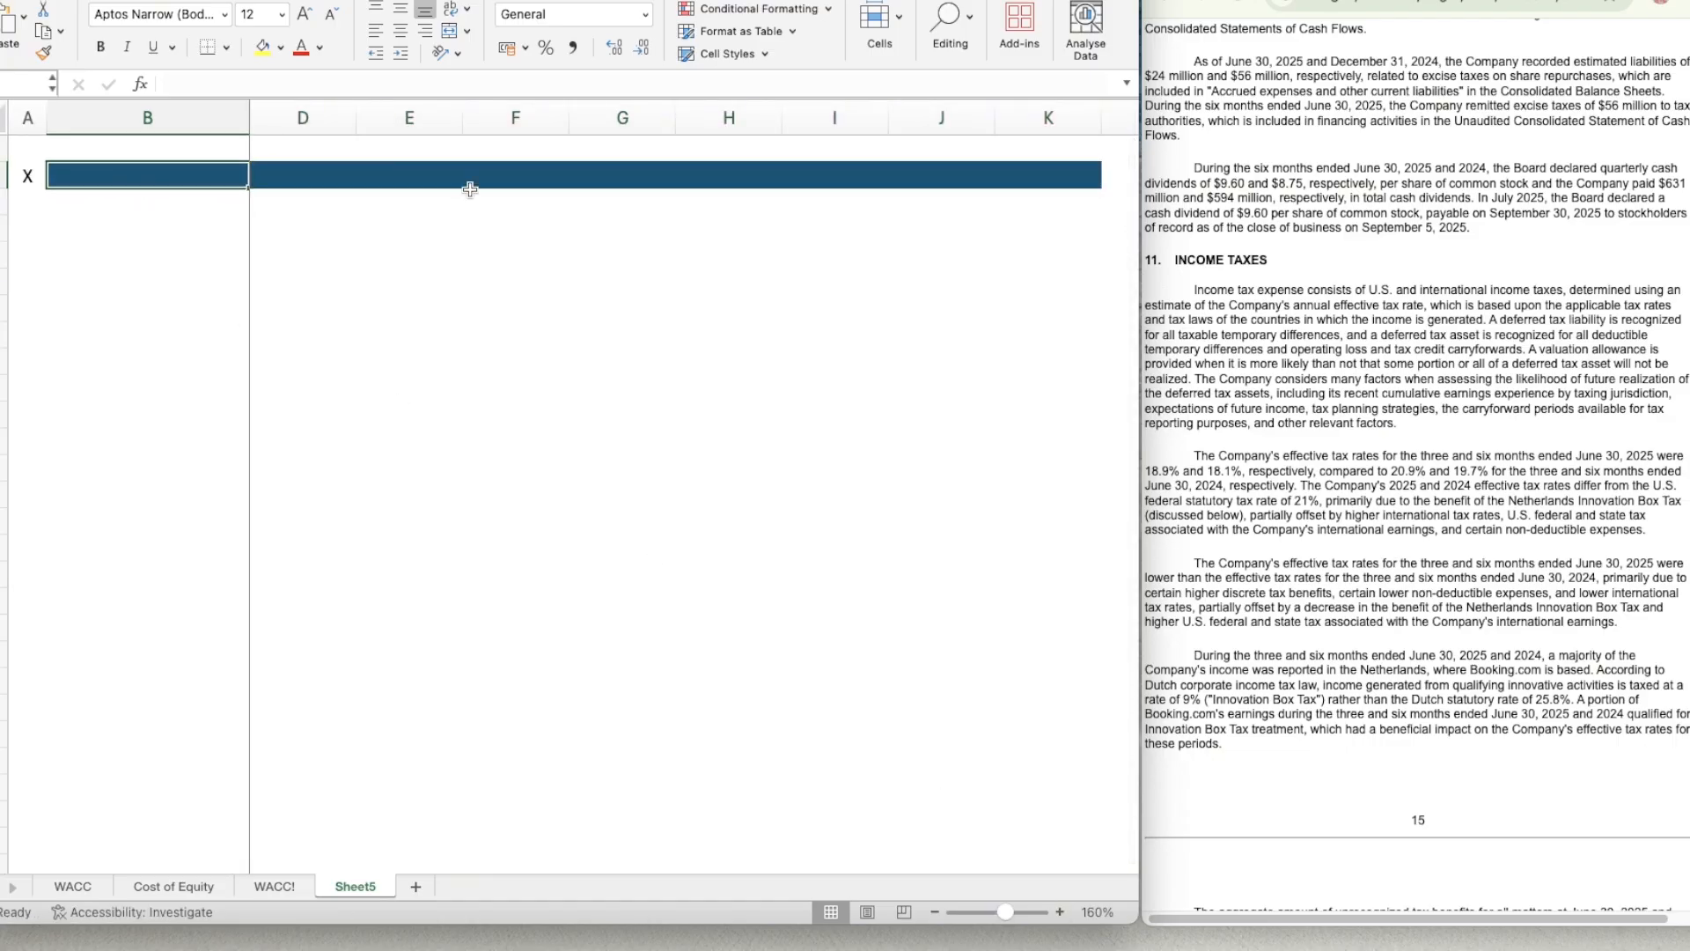
text(Cost of)
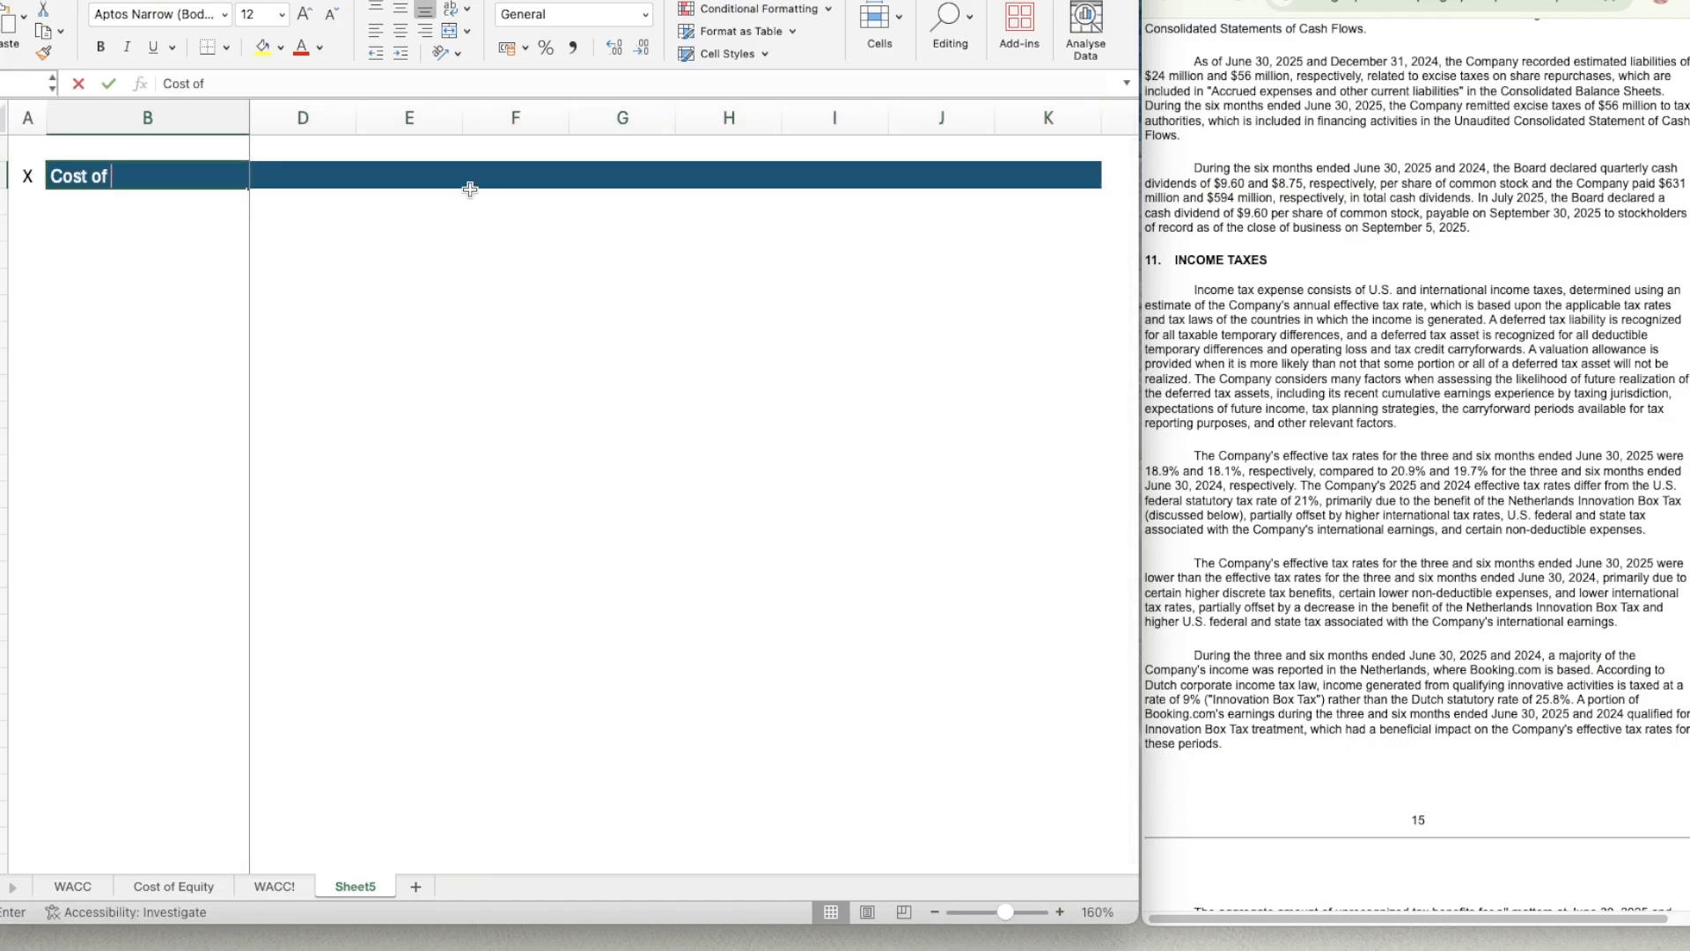
text( Equity)
key(Return)
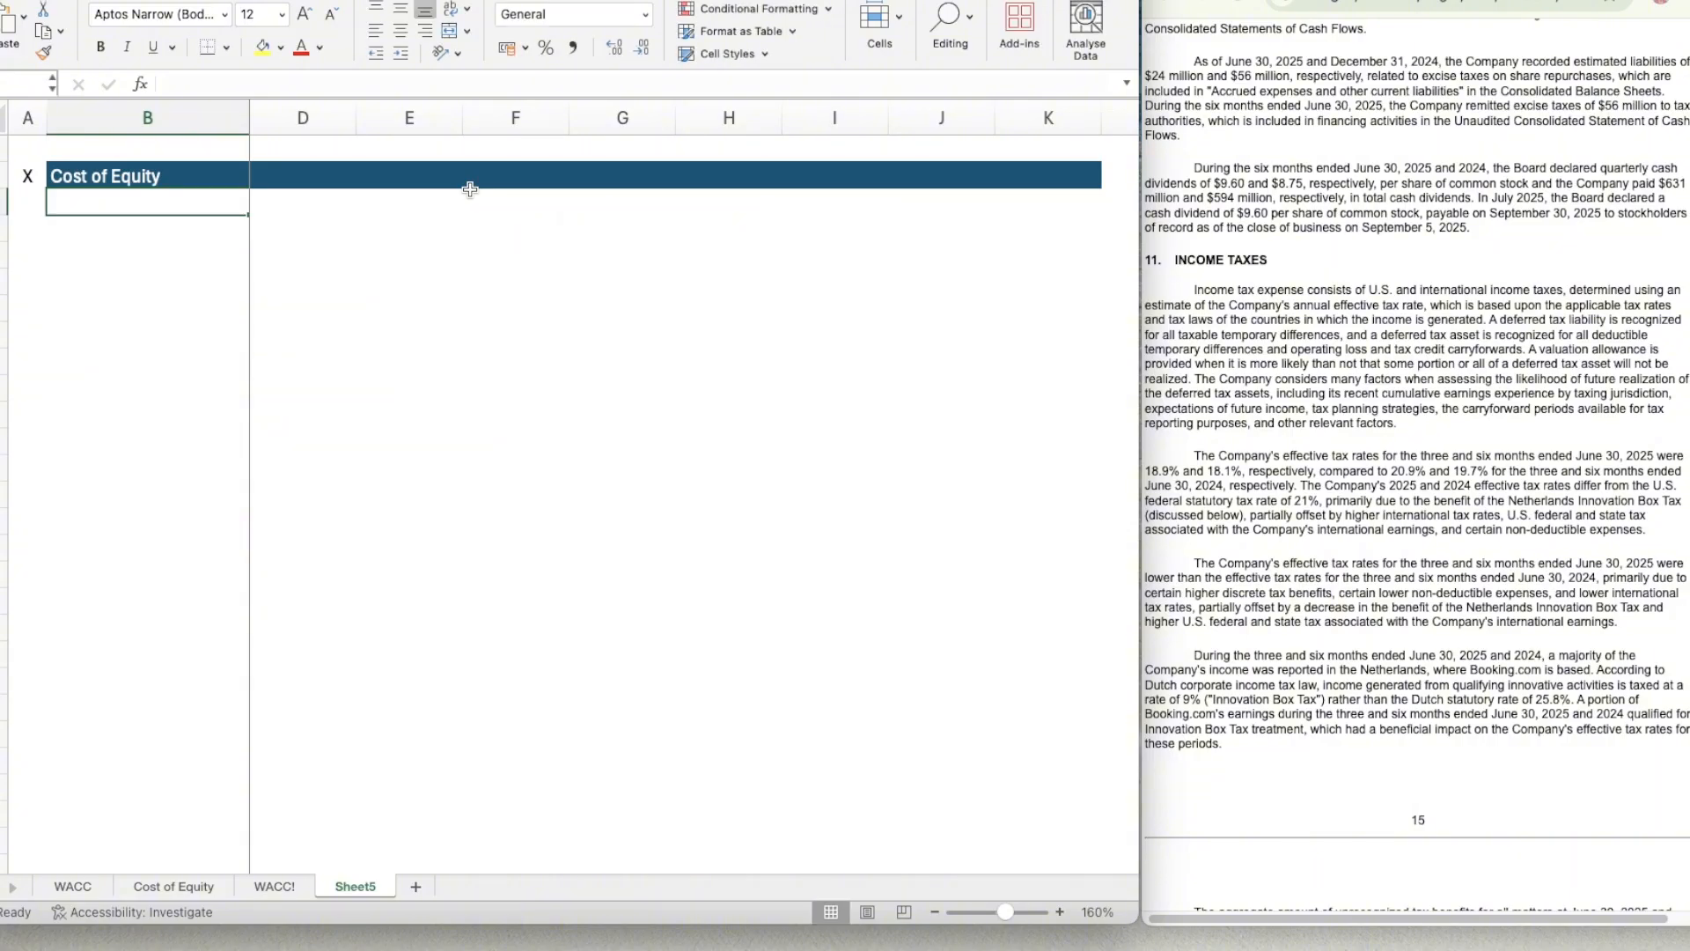
Enter the labels Risk Free Rate, Beta and Equity Risk Premium in B4:B6.
text(Risk )
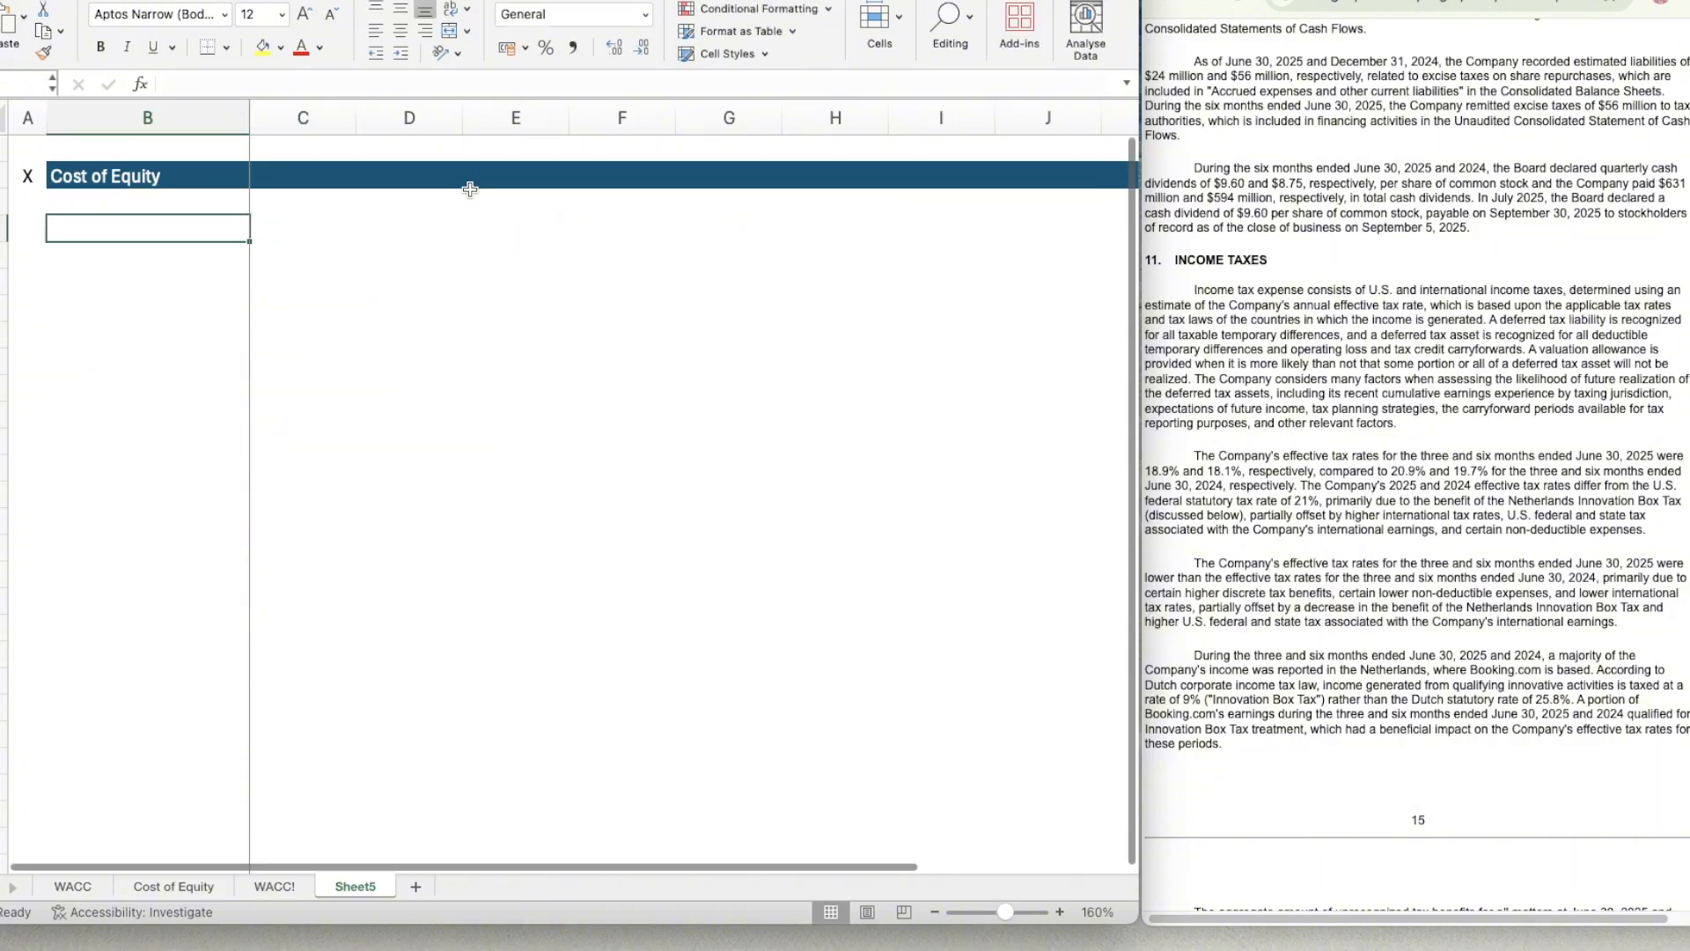
text(Free Rate)
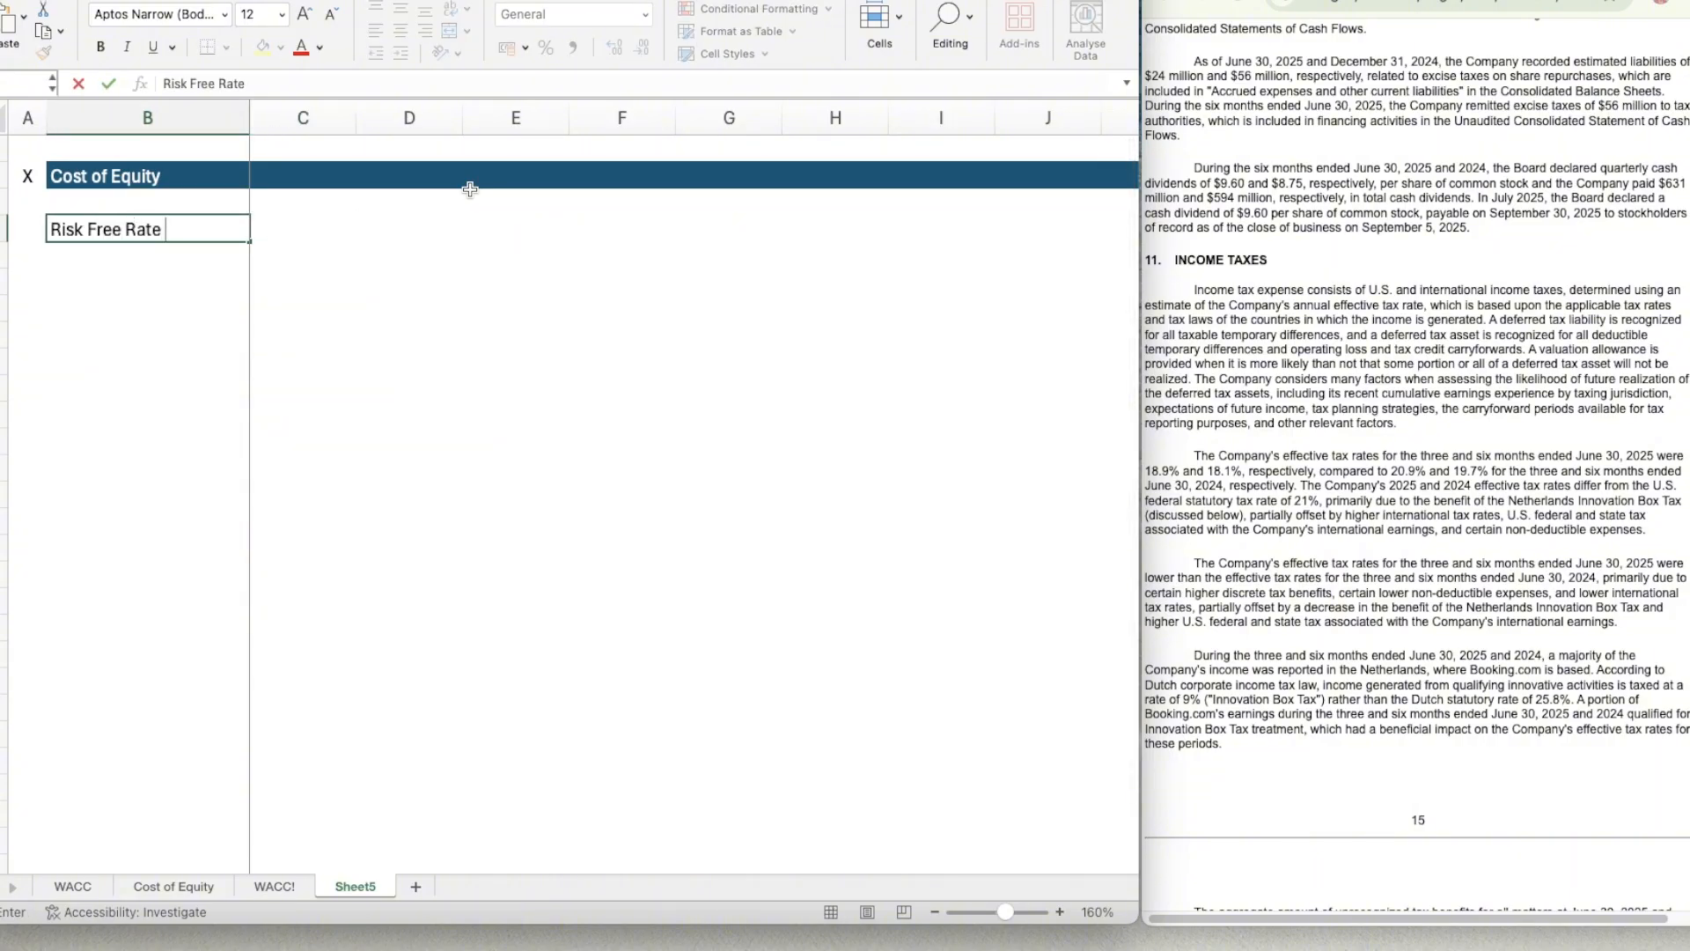
key(Return)
text(Beta)
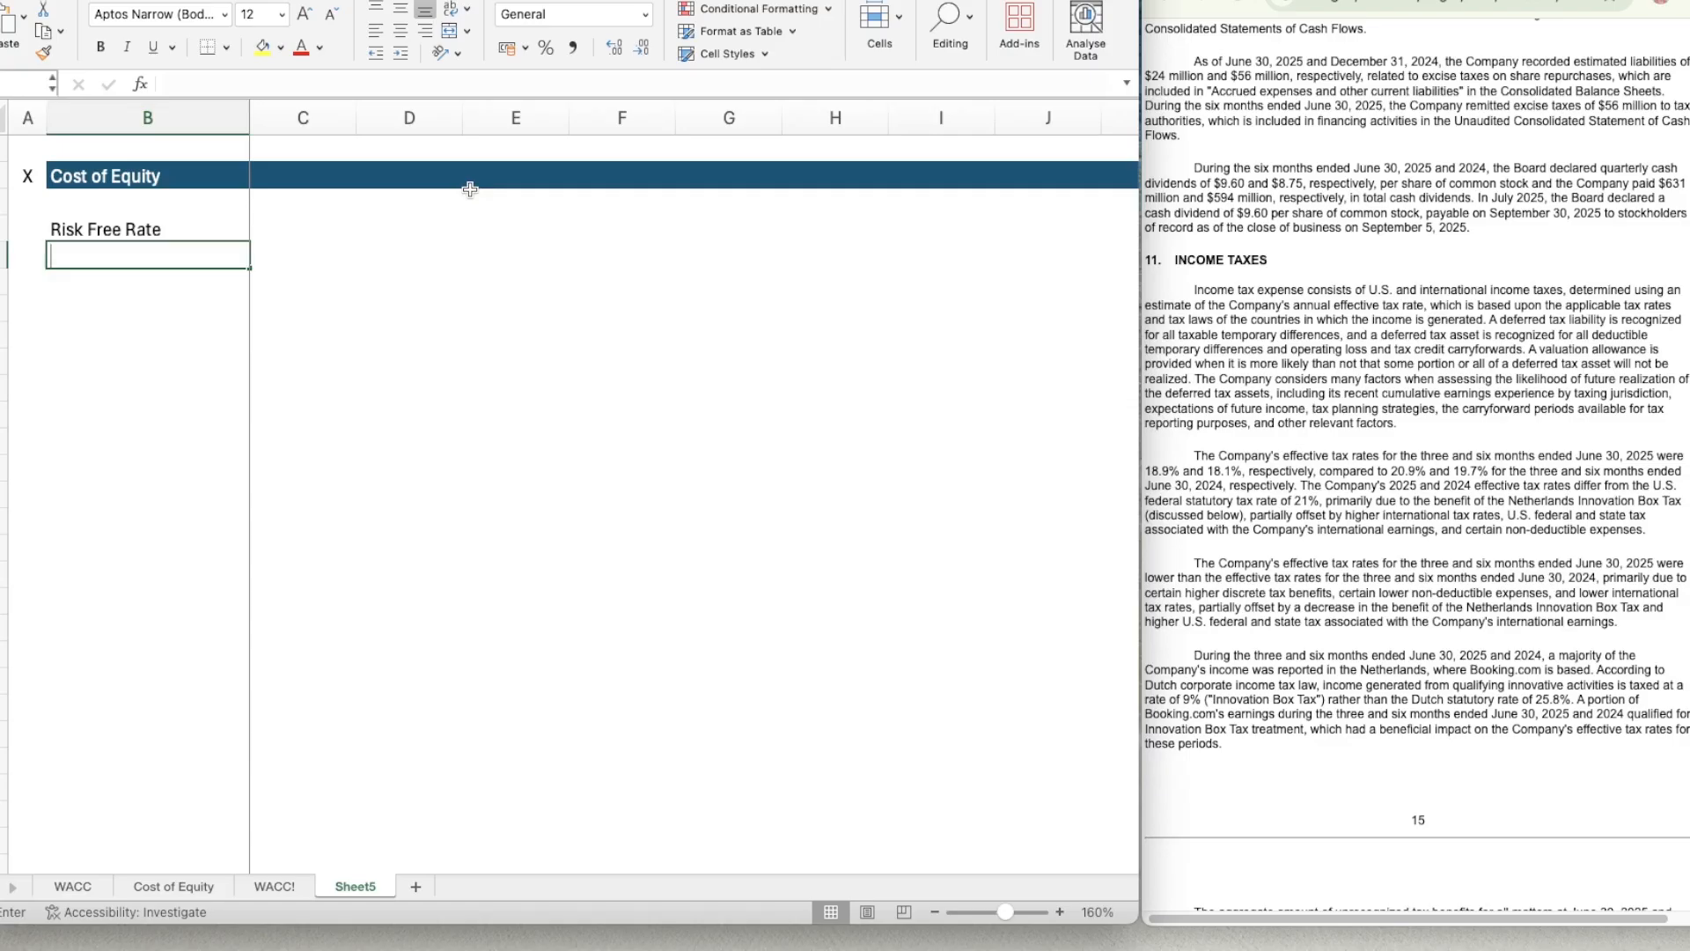
key(Return)
text(E)
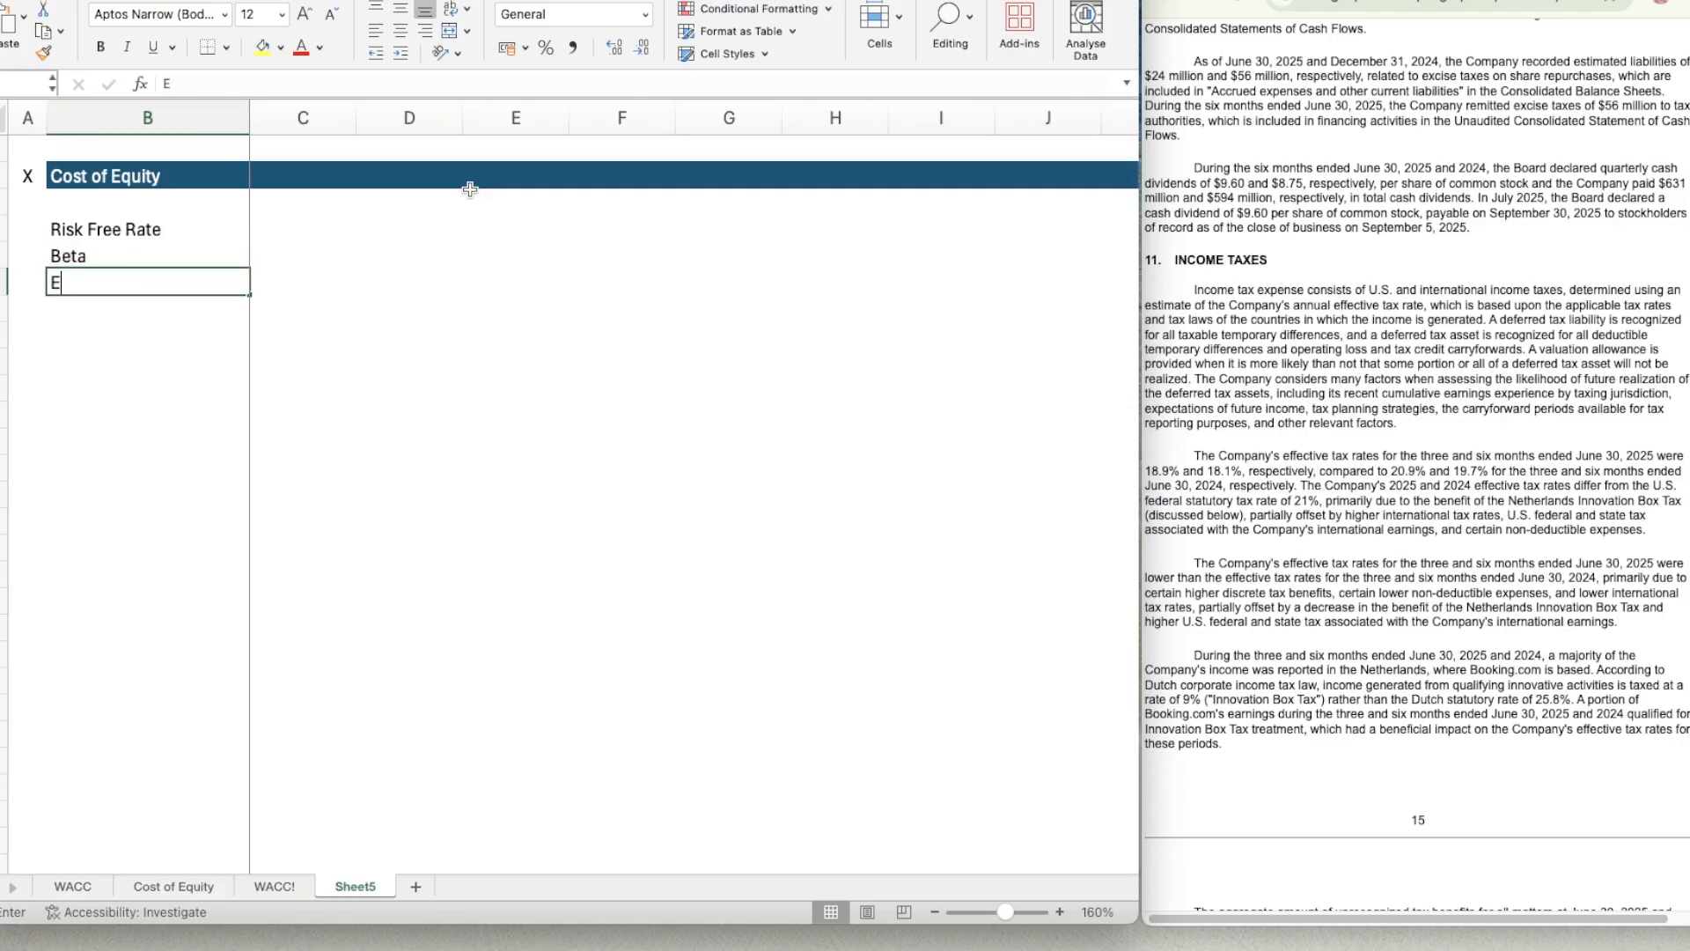
text(quity Risk Premium)
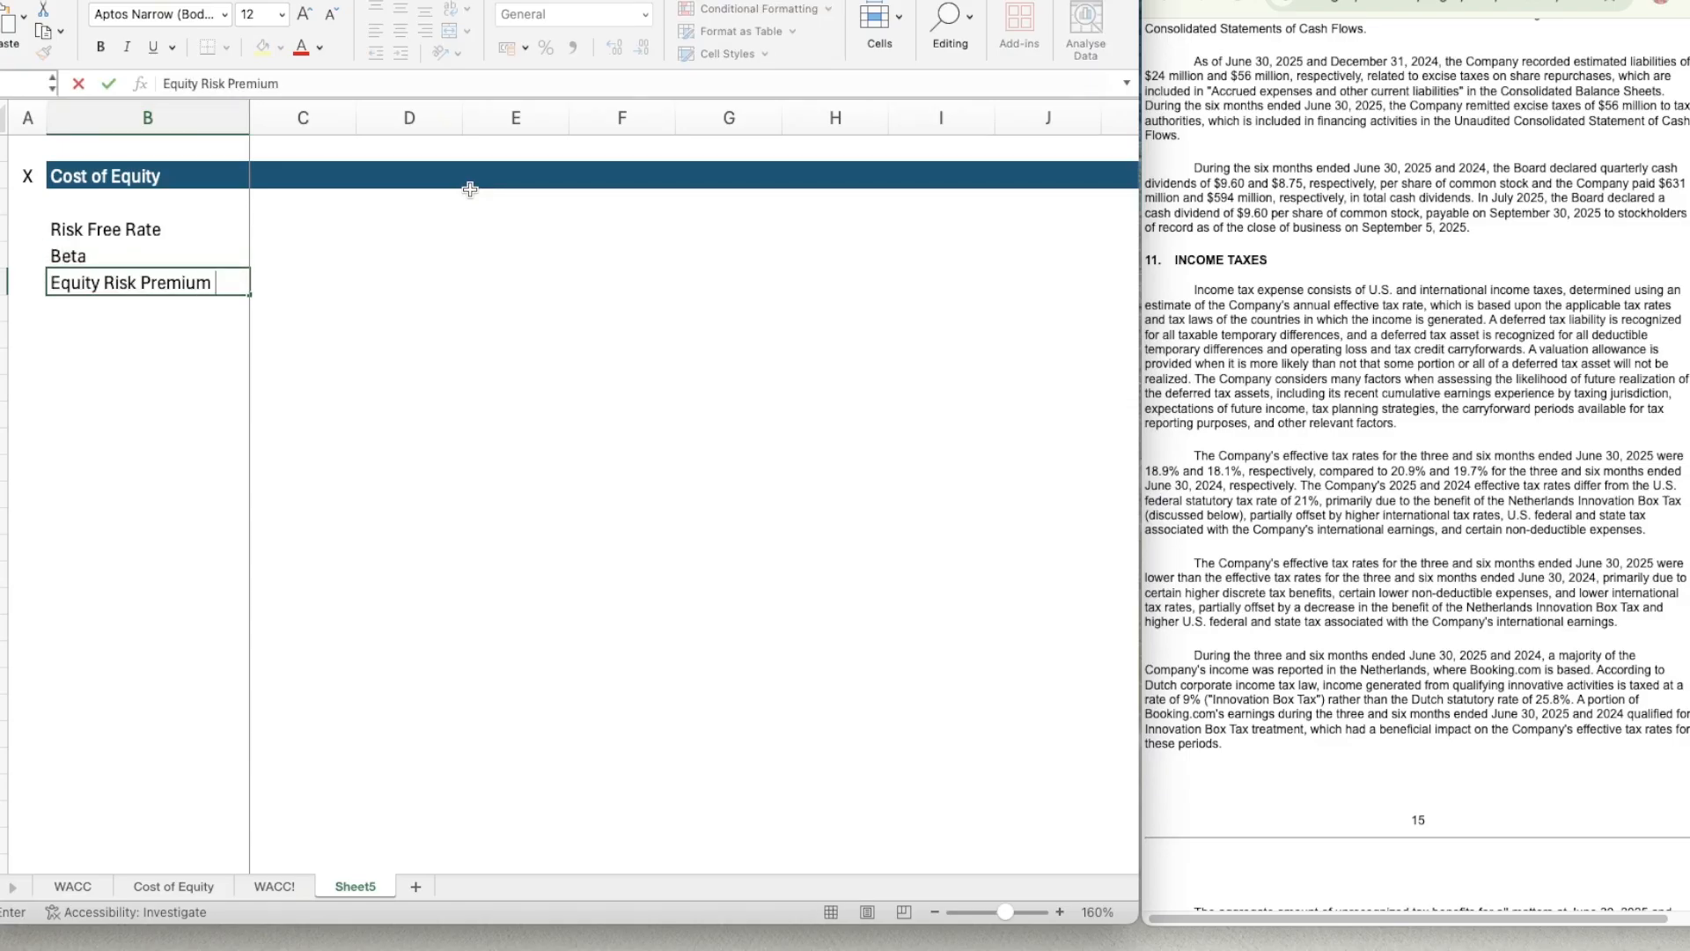
key(Tab)
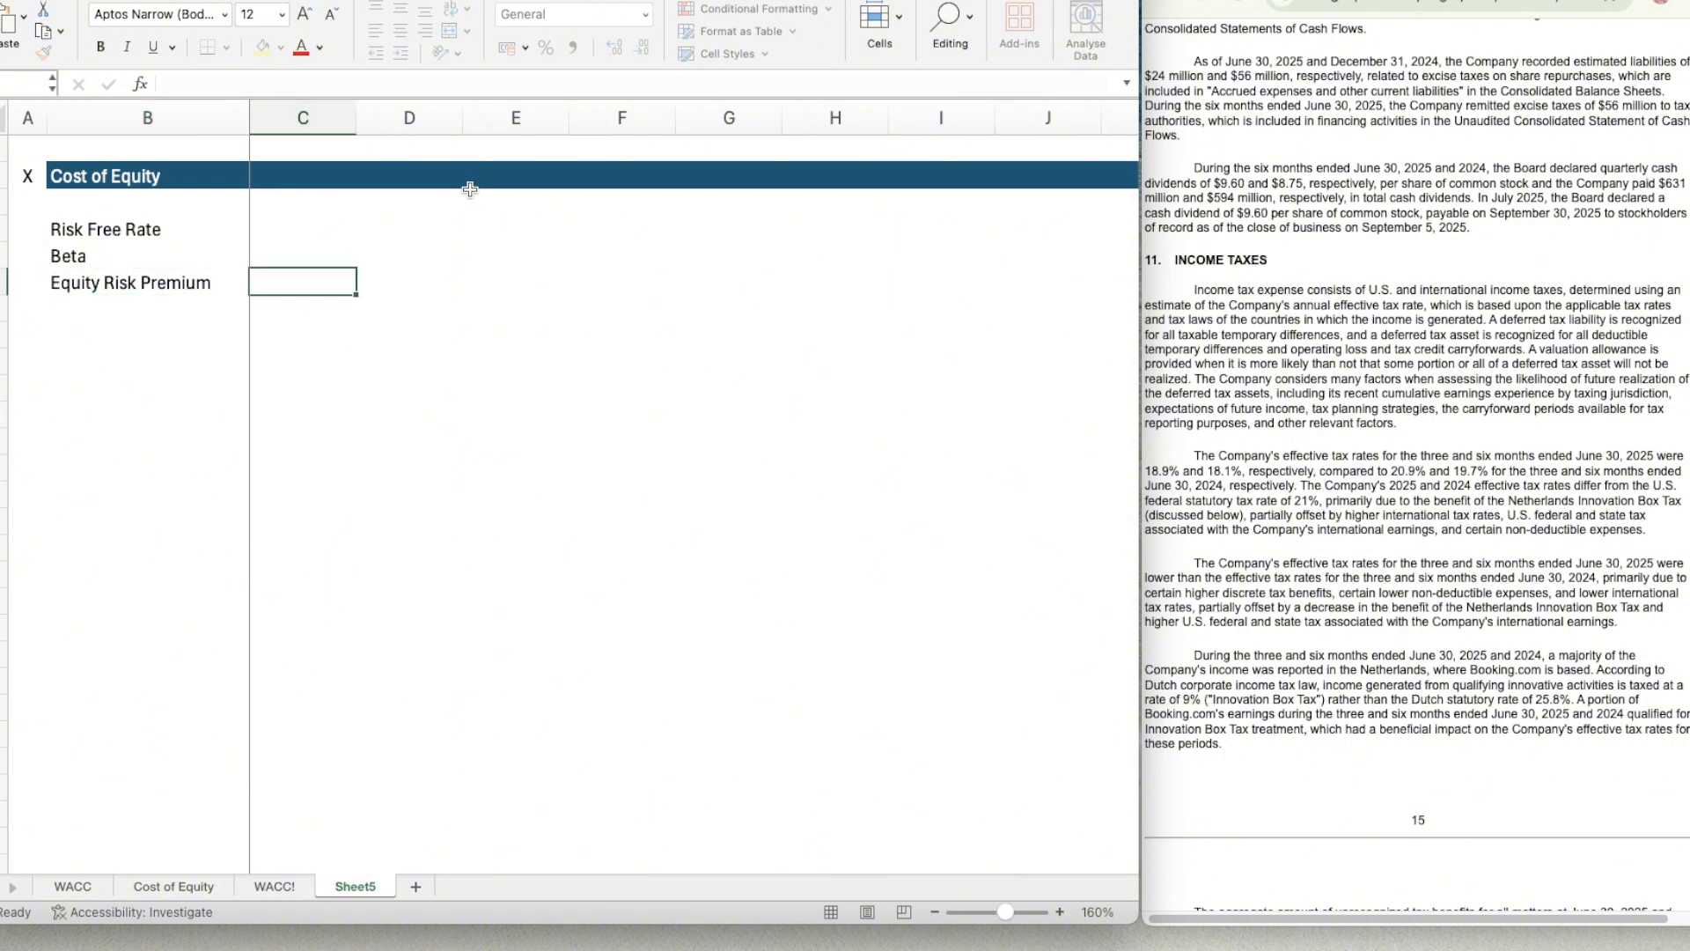
Review how the Cost of Equity sheet lays out its cost of equity, risk free rate, beta and equity risk premium sections.
click(195, 893)
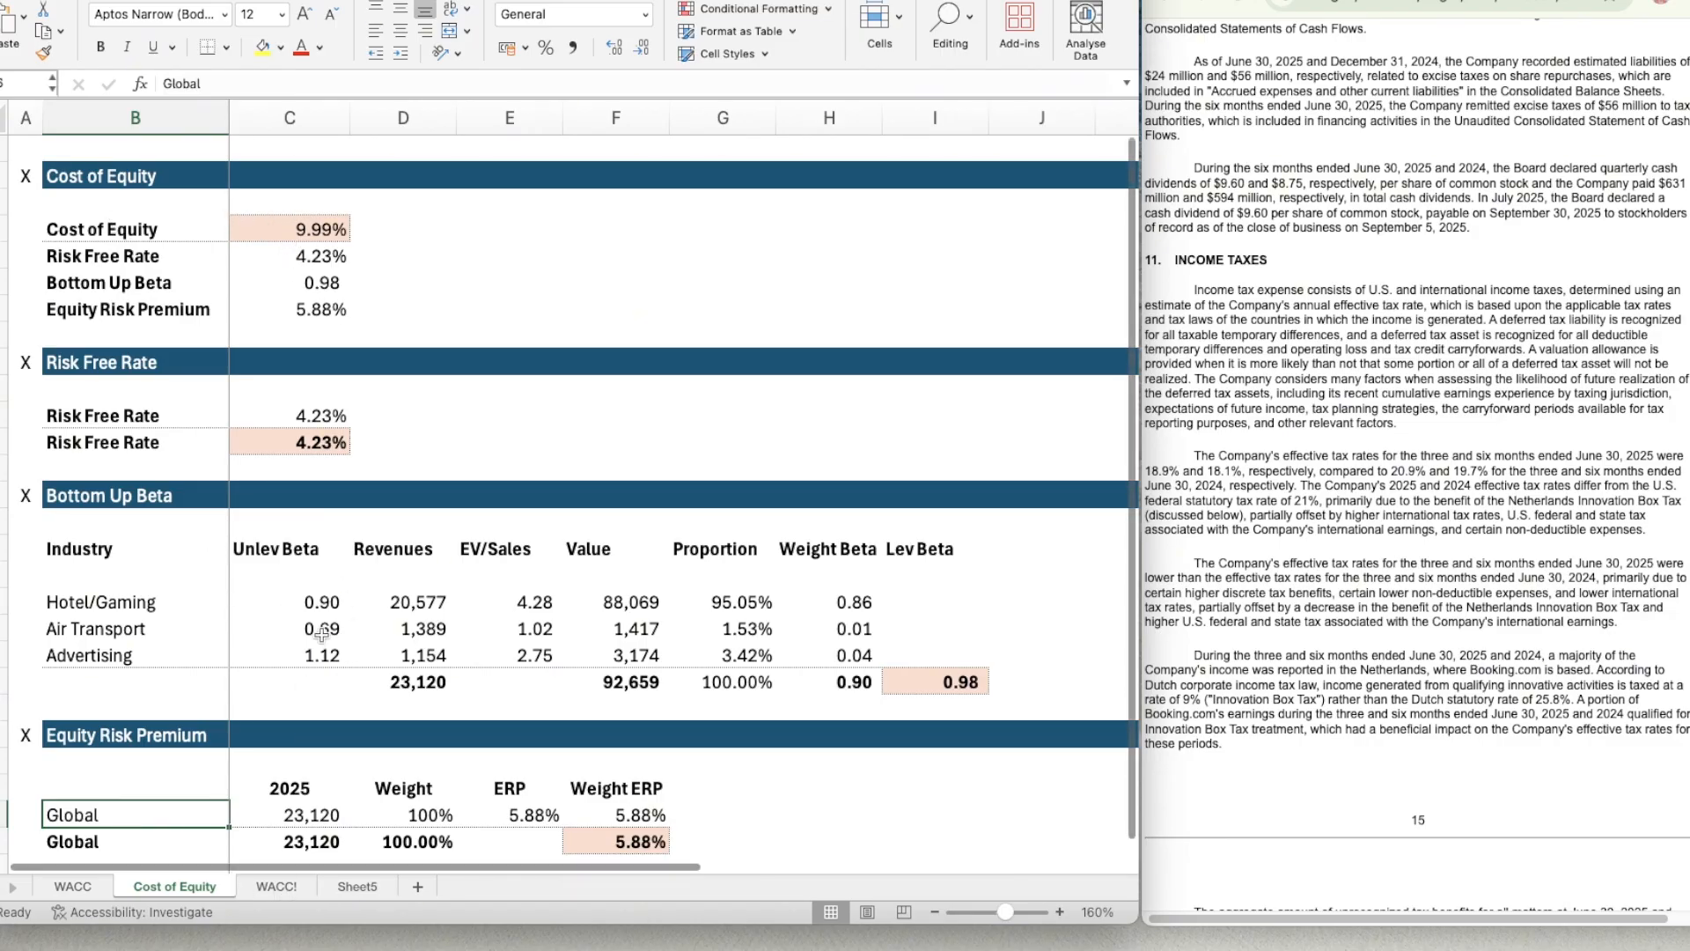
scroll(322, 636, down, 1)
scroll(321, 636, up, 1)
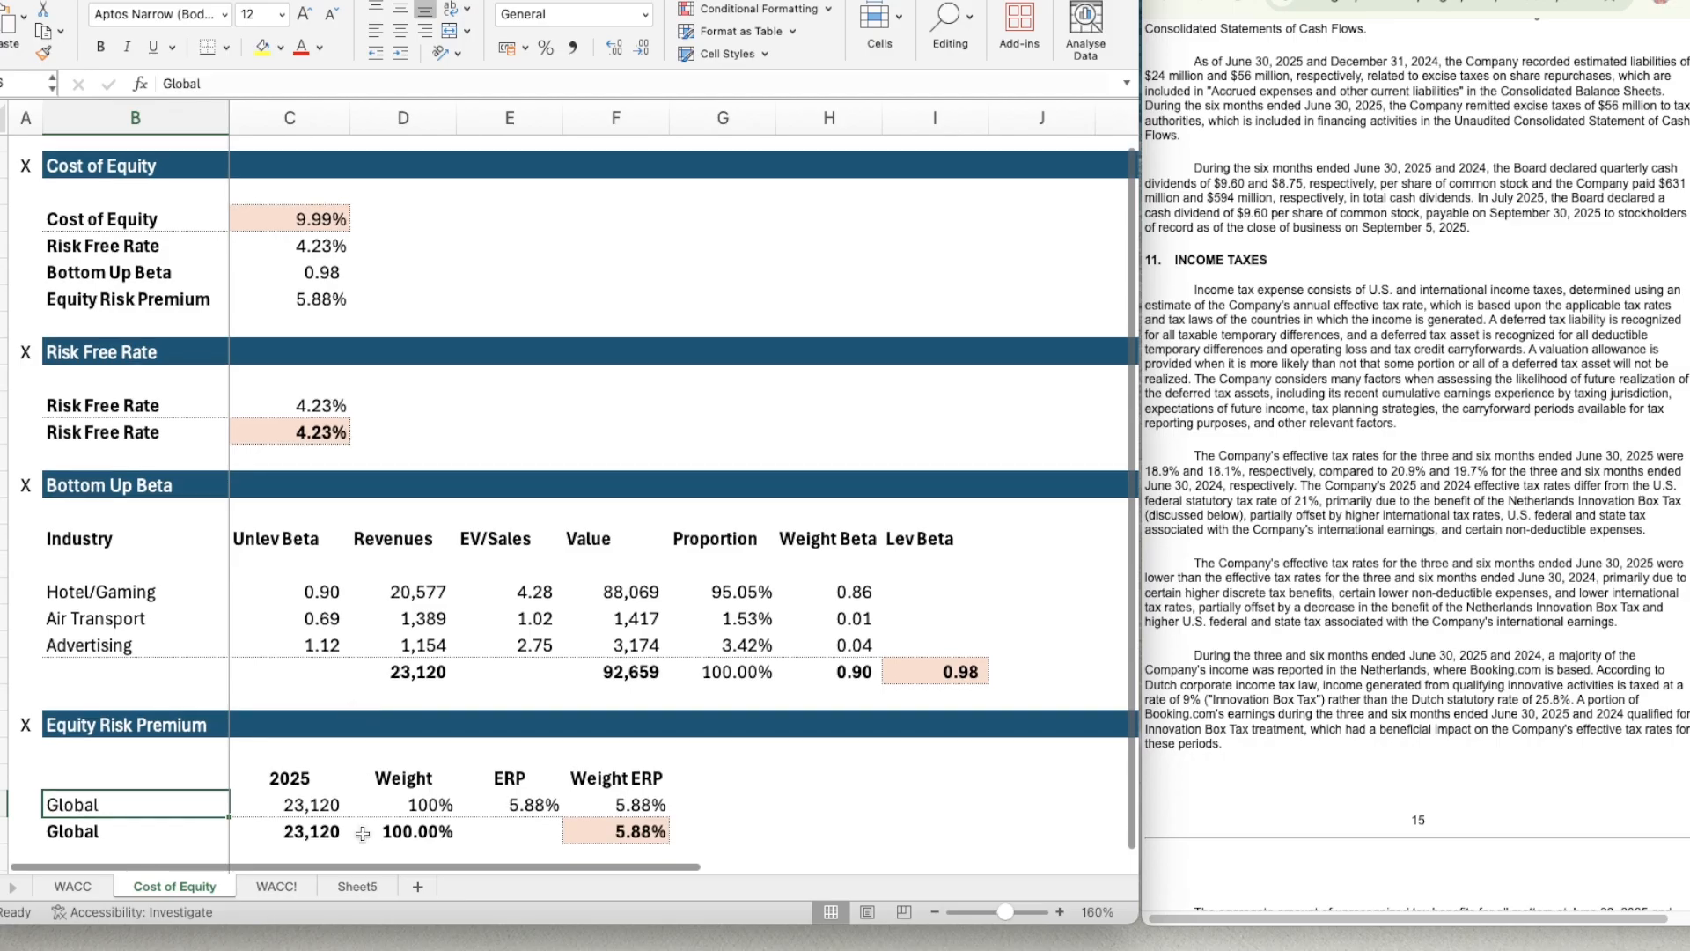
click(357, 890)
click(312, 238)
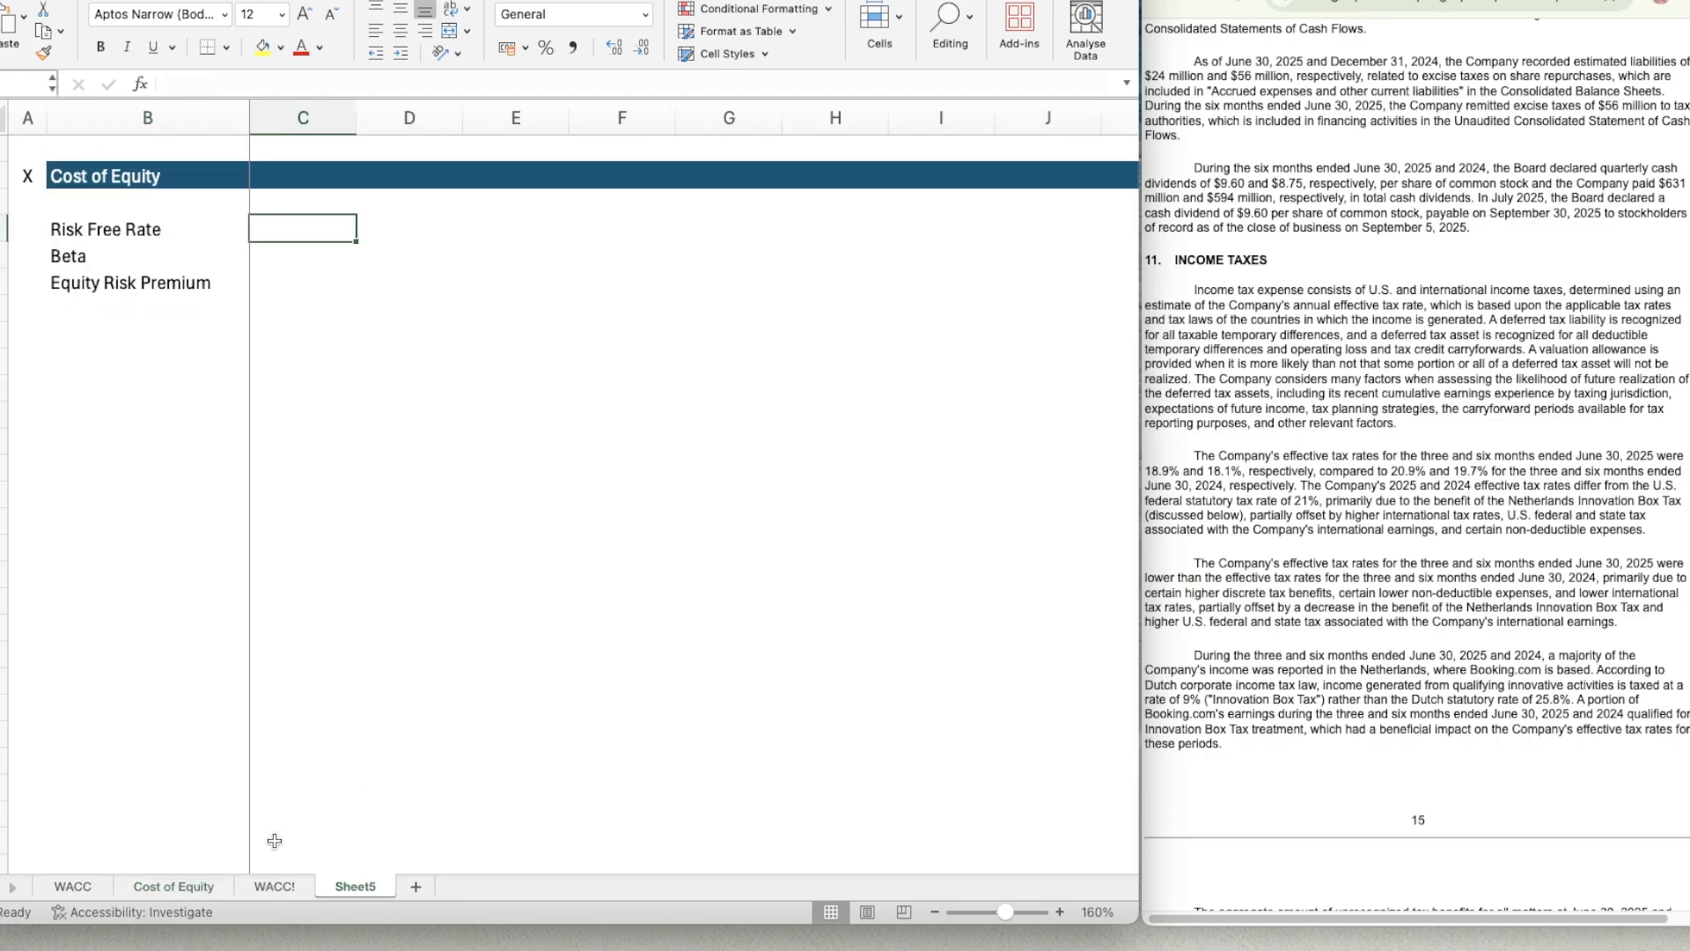
click(196, 886)
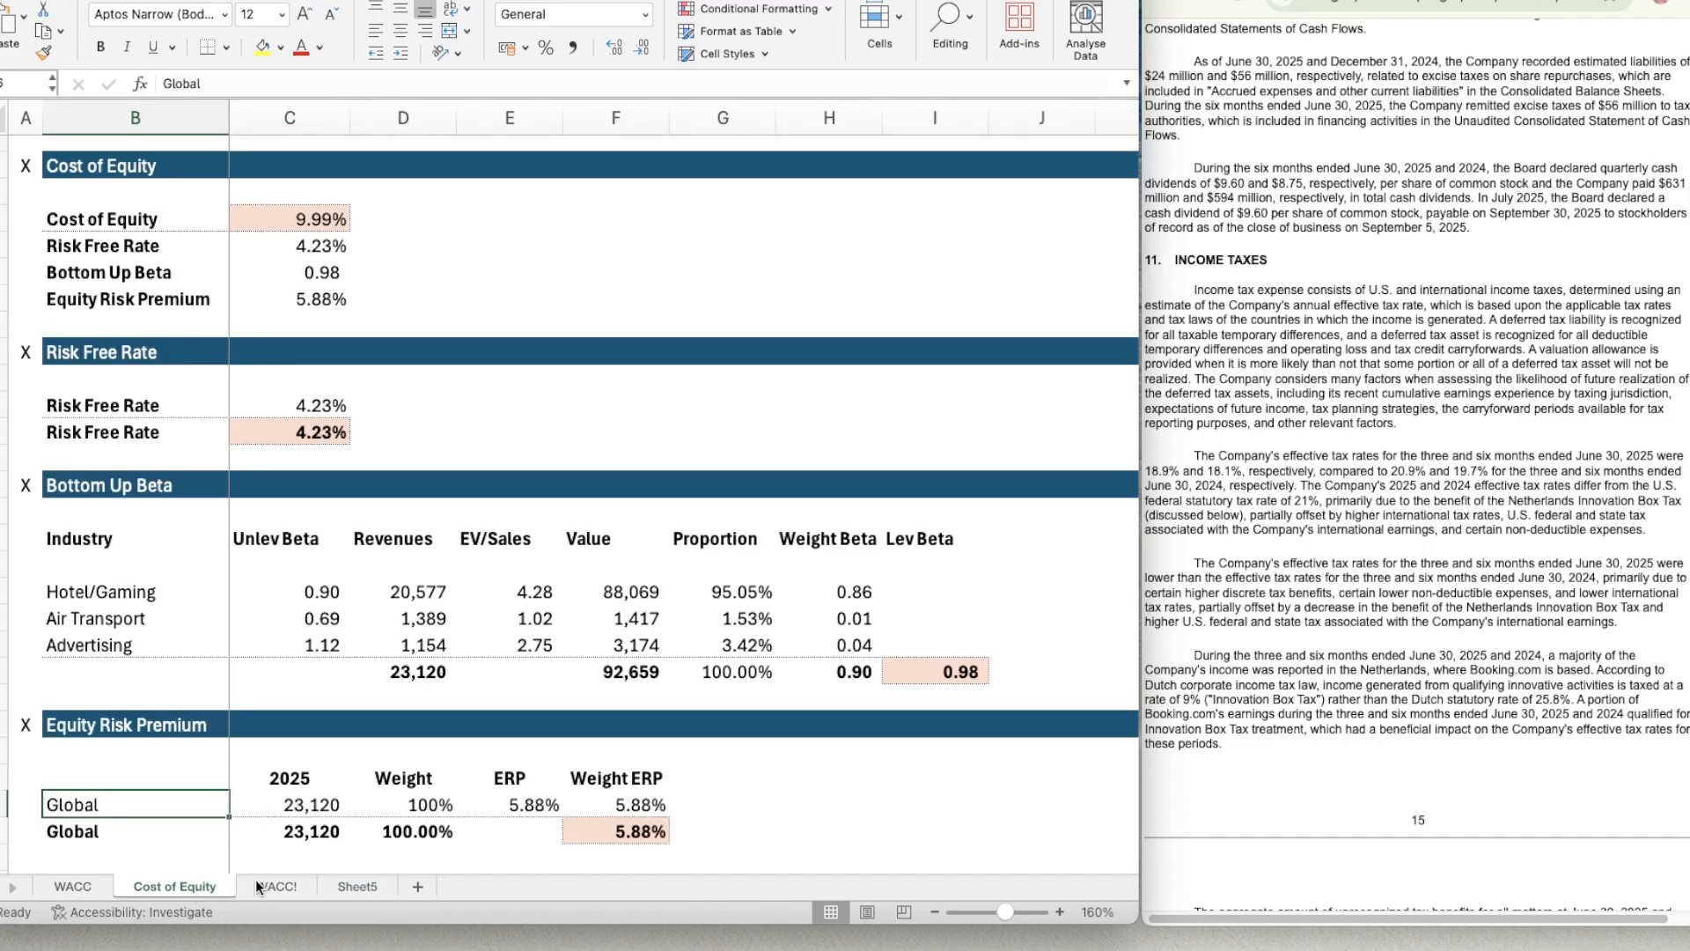
click(361, 886)
Insert a new row directly below the Cost of Equity header in Sheet5.
click(104, 208)
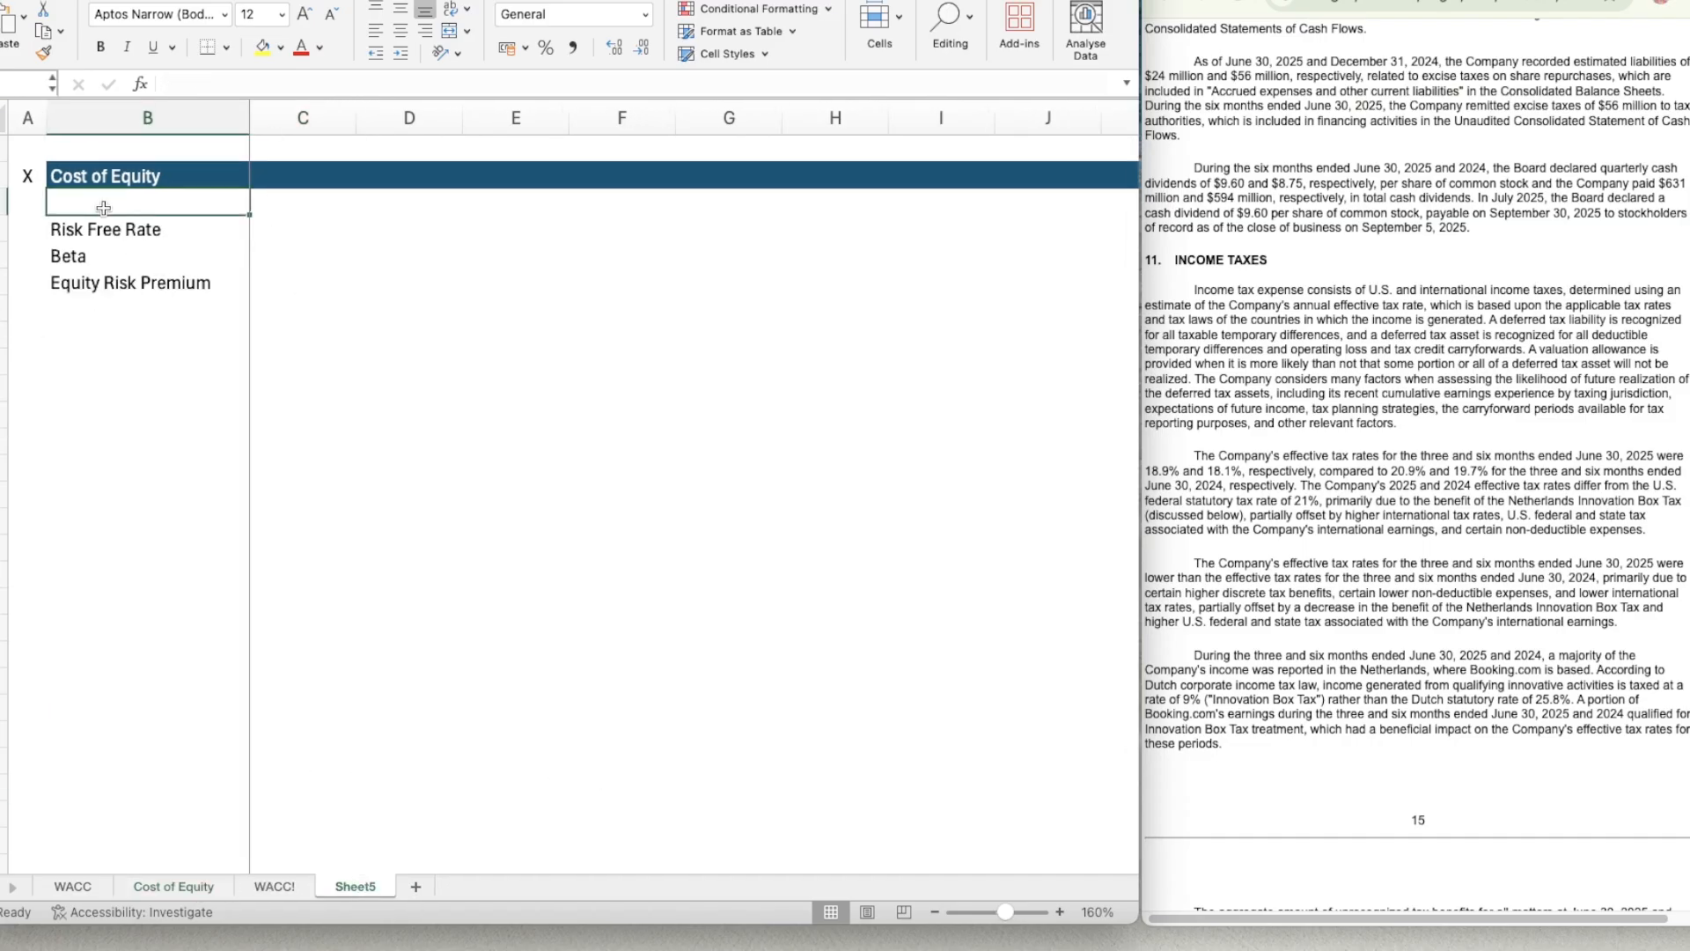
key(shift+space)
key(ctrl+shift+plus)
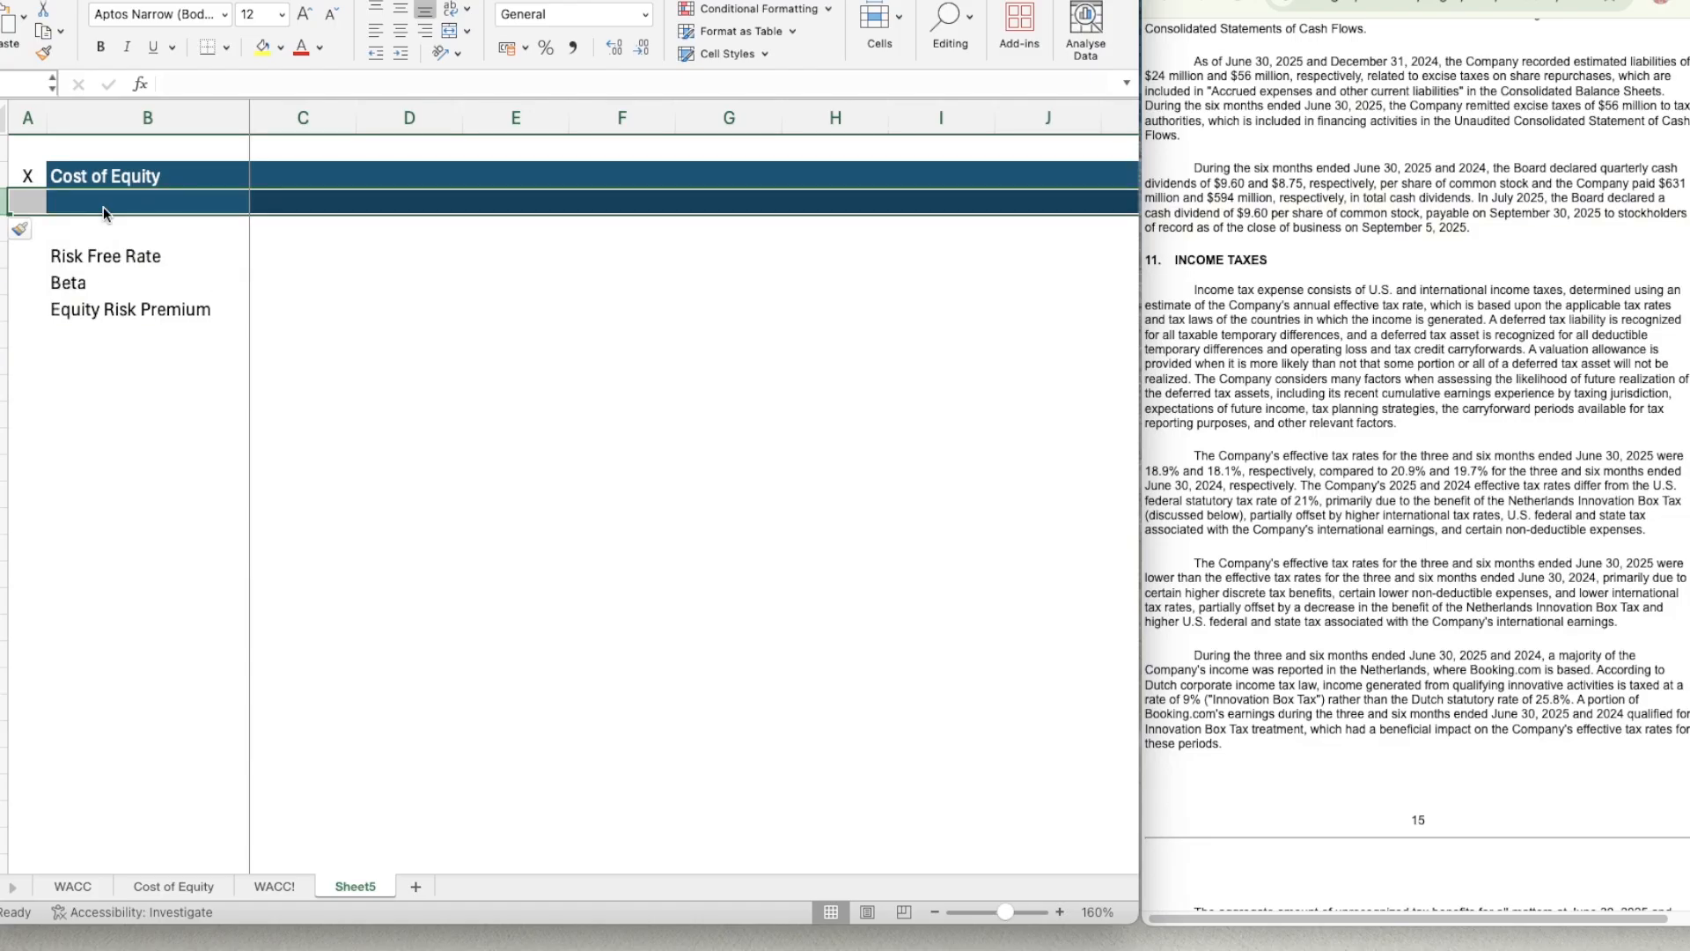
Undo the last row insertion, then insert a row directly above Risk Free Rate and label it Cost of Equity in B4.
key(ctrl+z)
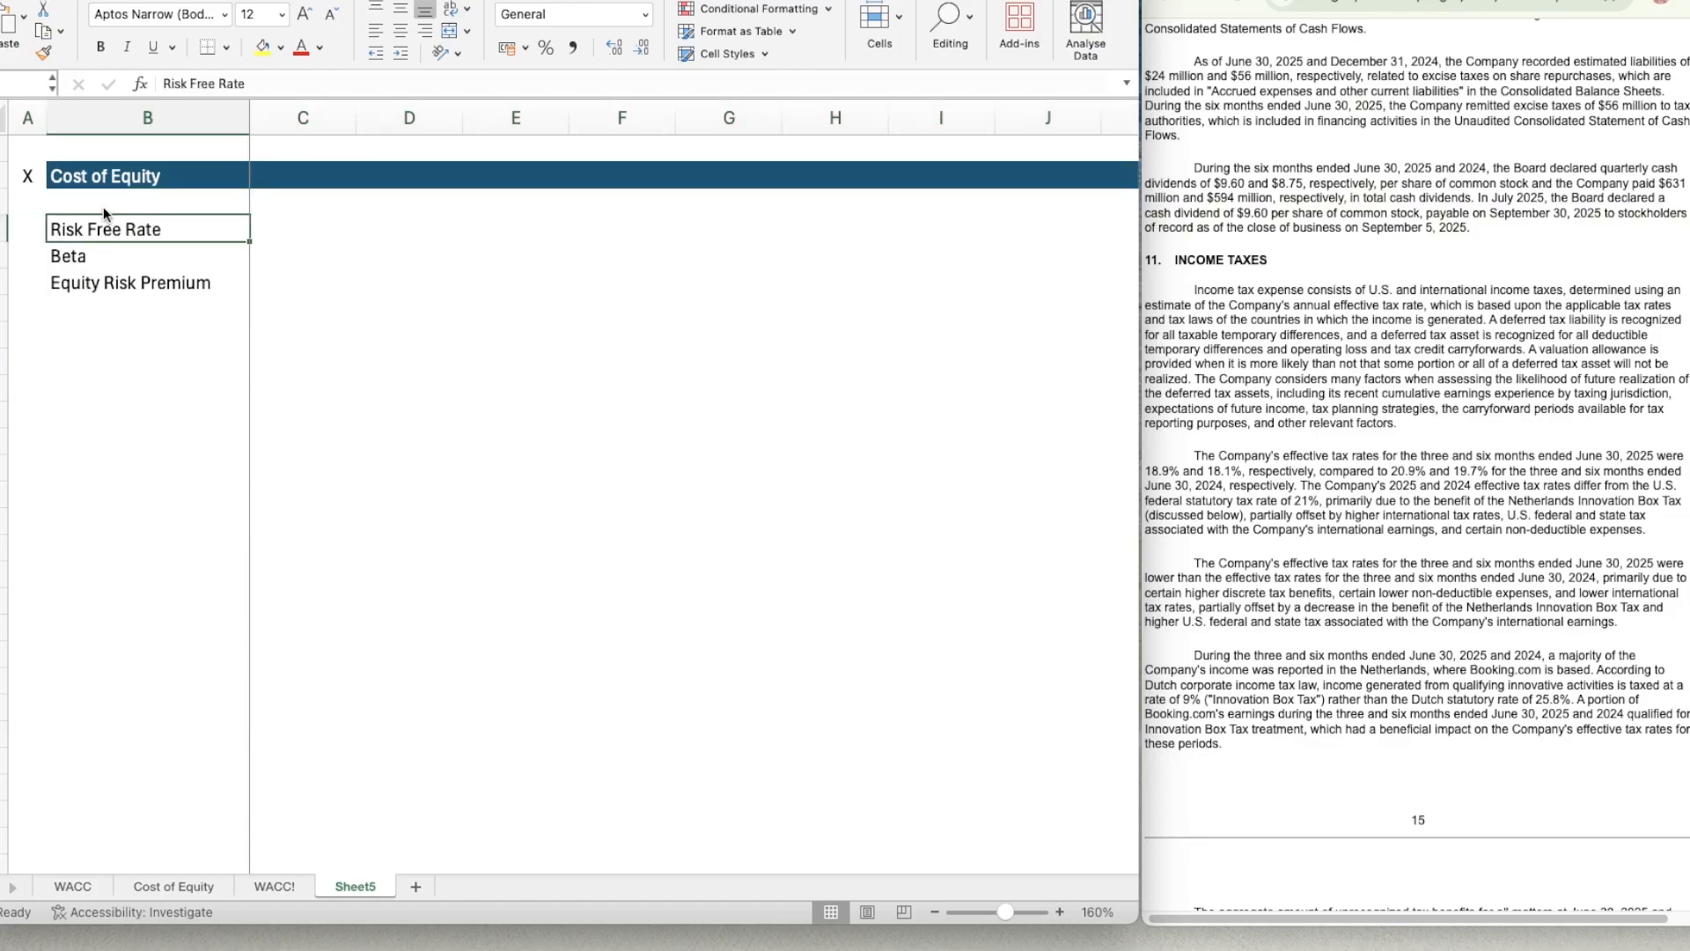
key(shift+space)
key(ctrl+shift+plus)
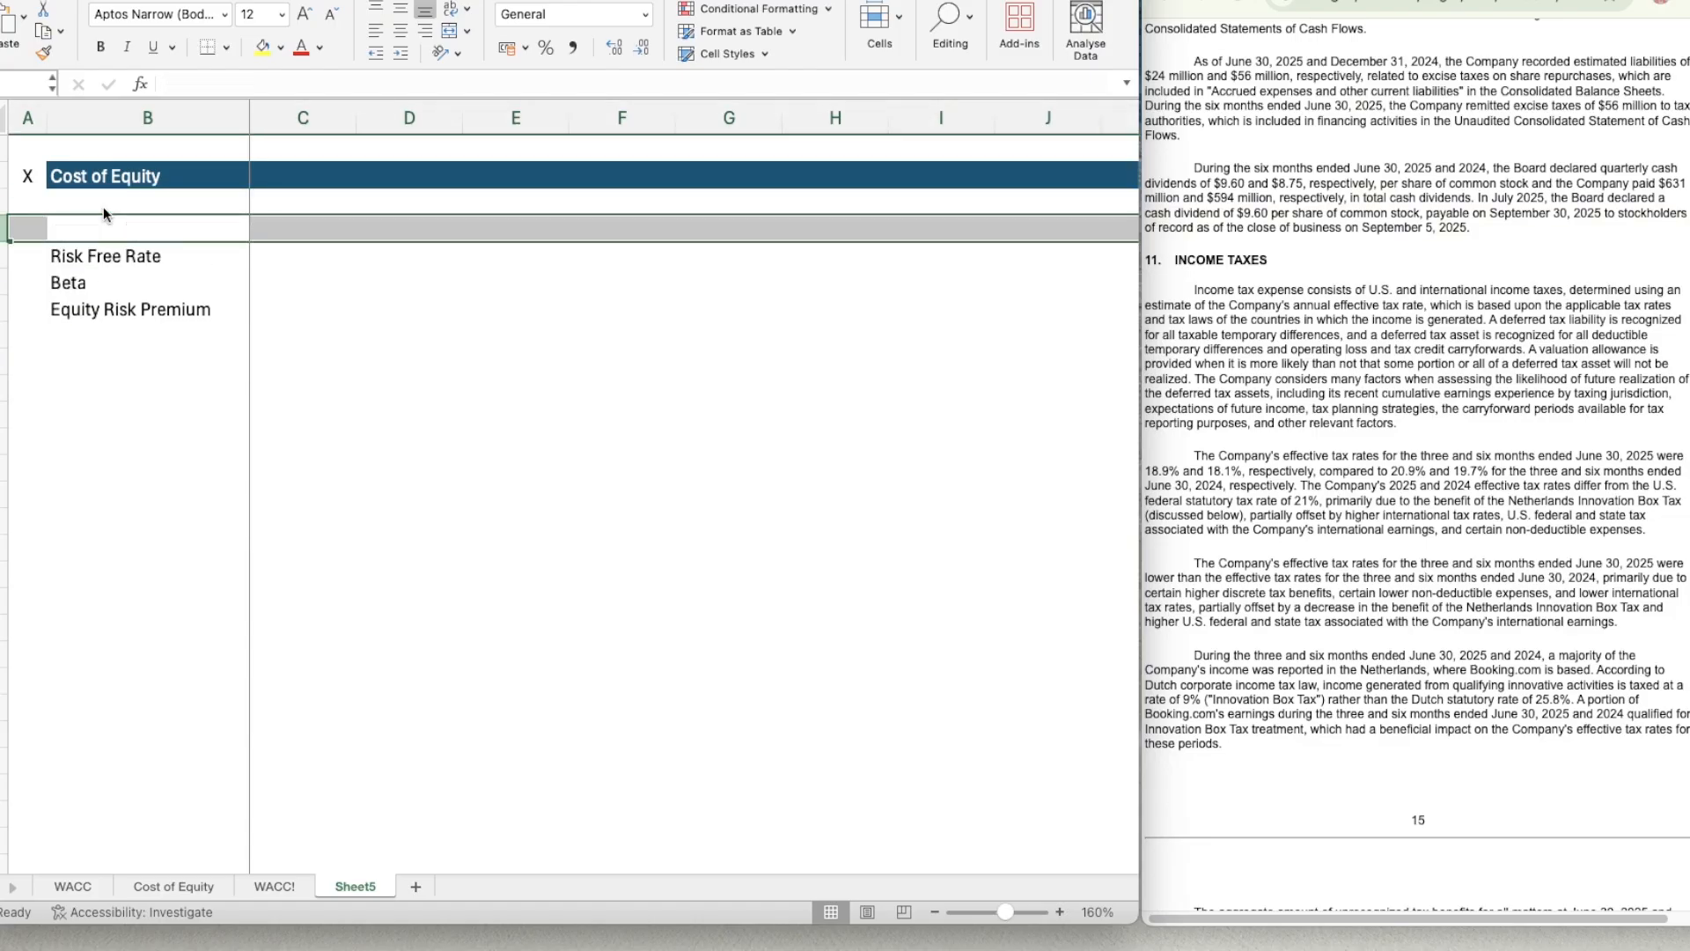
text(Cost )
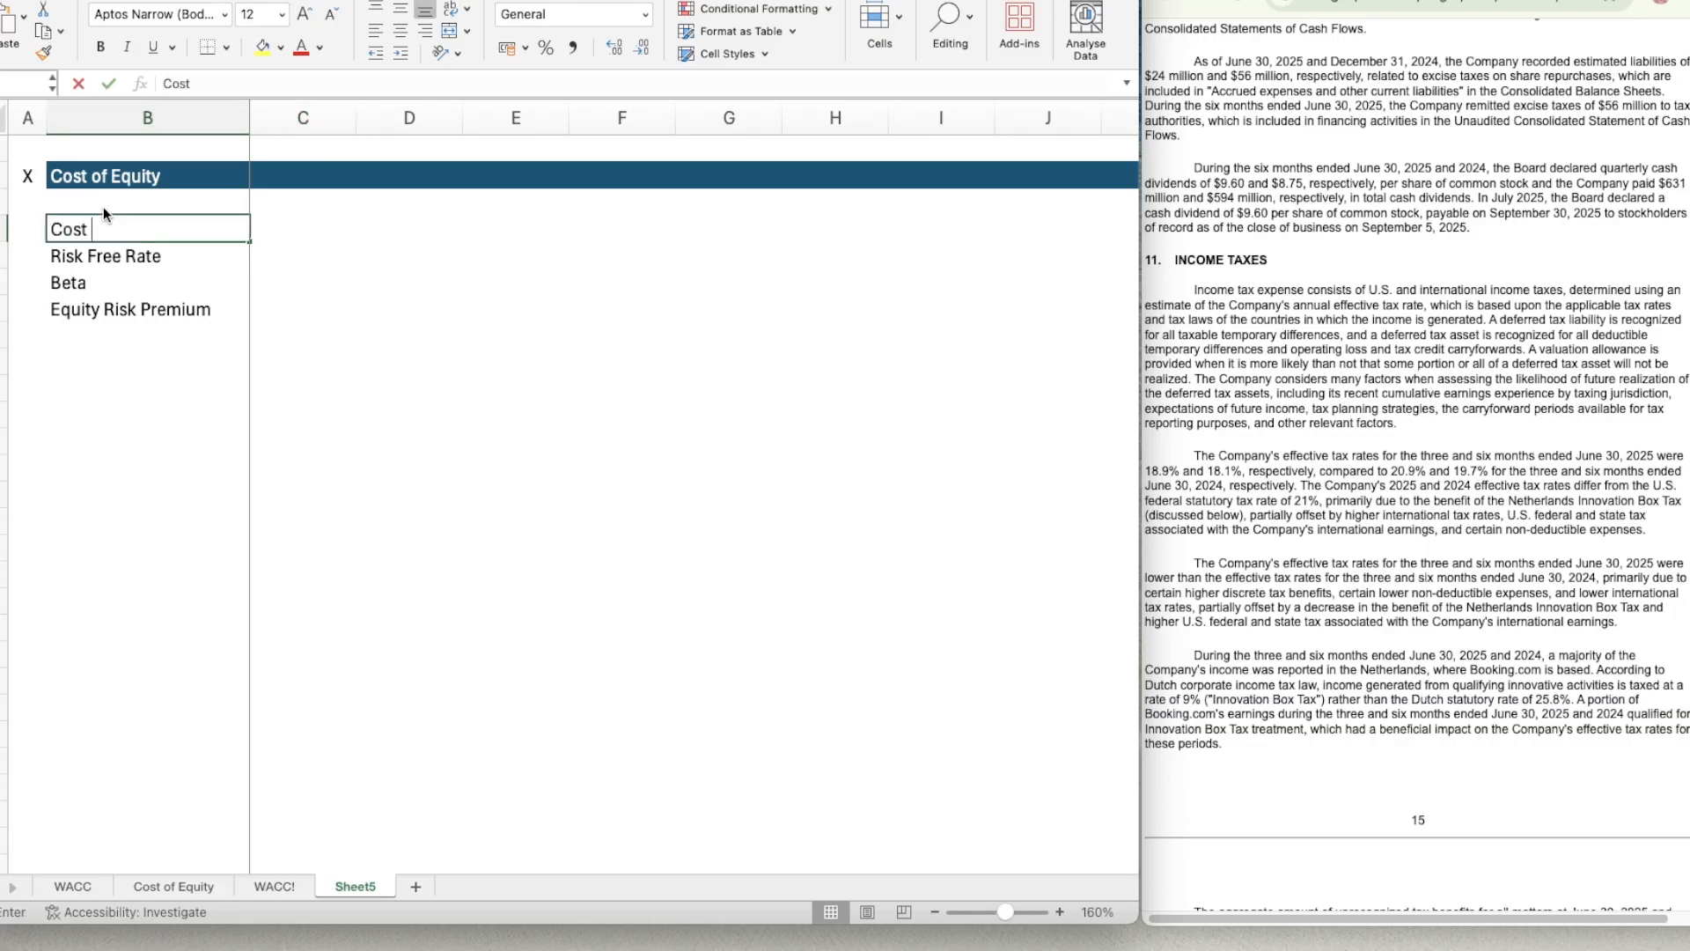
text(of Equity)
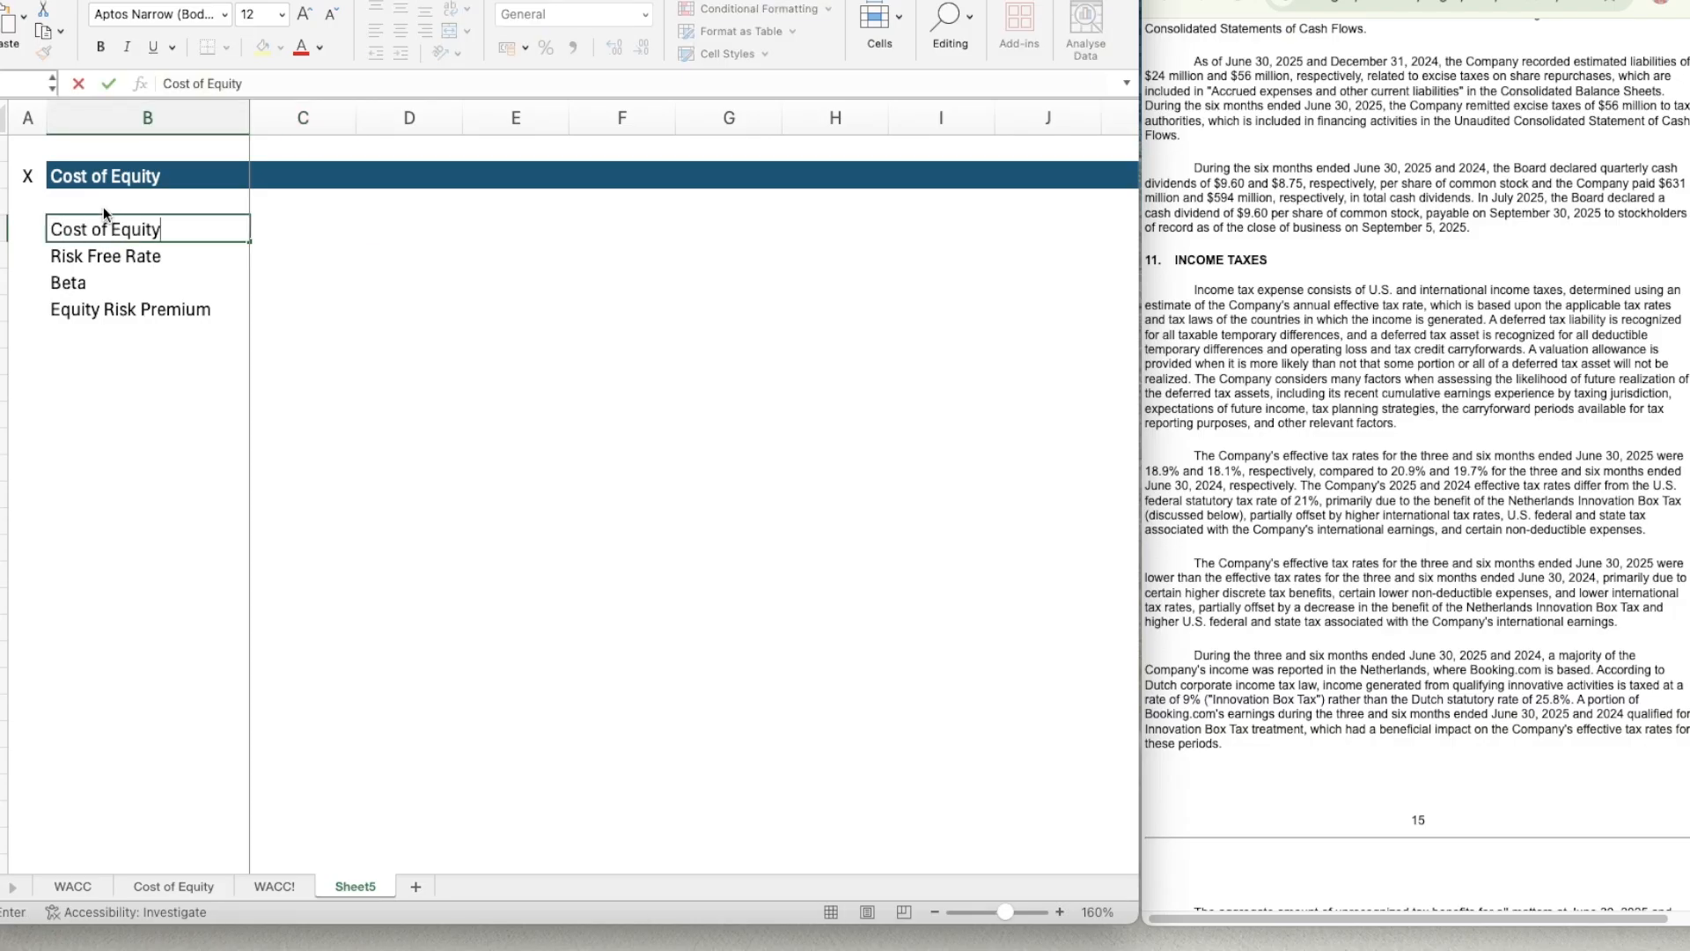
key(Return)
Add a fine hairline border along the top edge of B5:C5, separating Cost of Equity from its inputs.
key(shift+Right)
key(shift+Right)
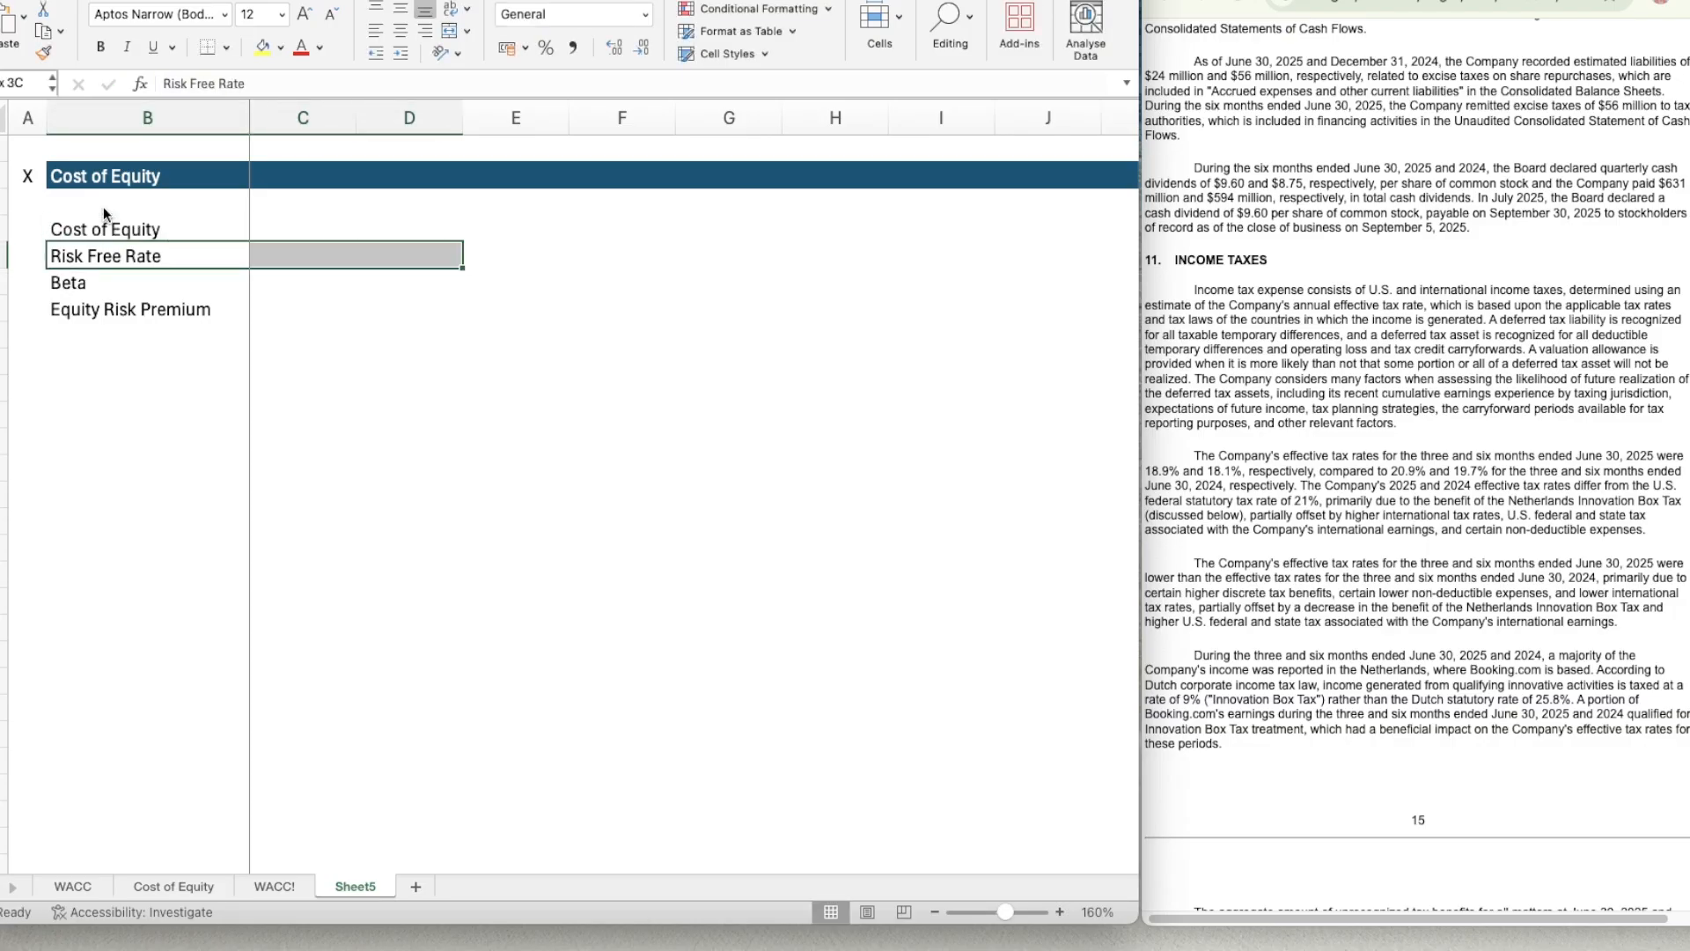
key(shift+Left)
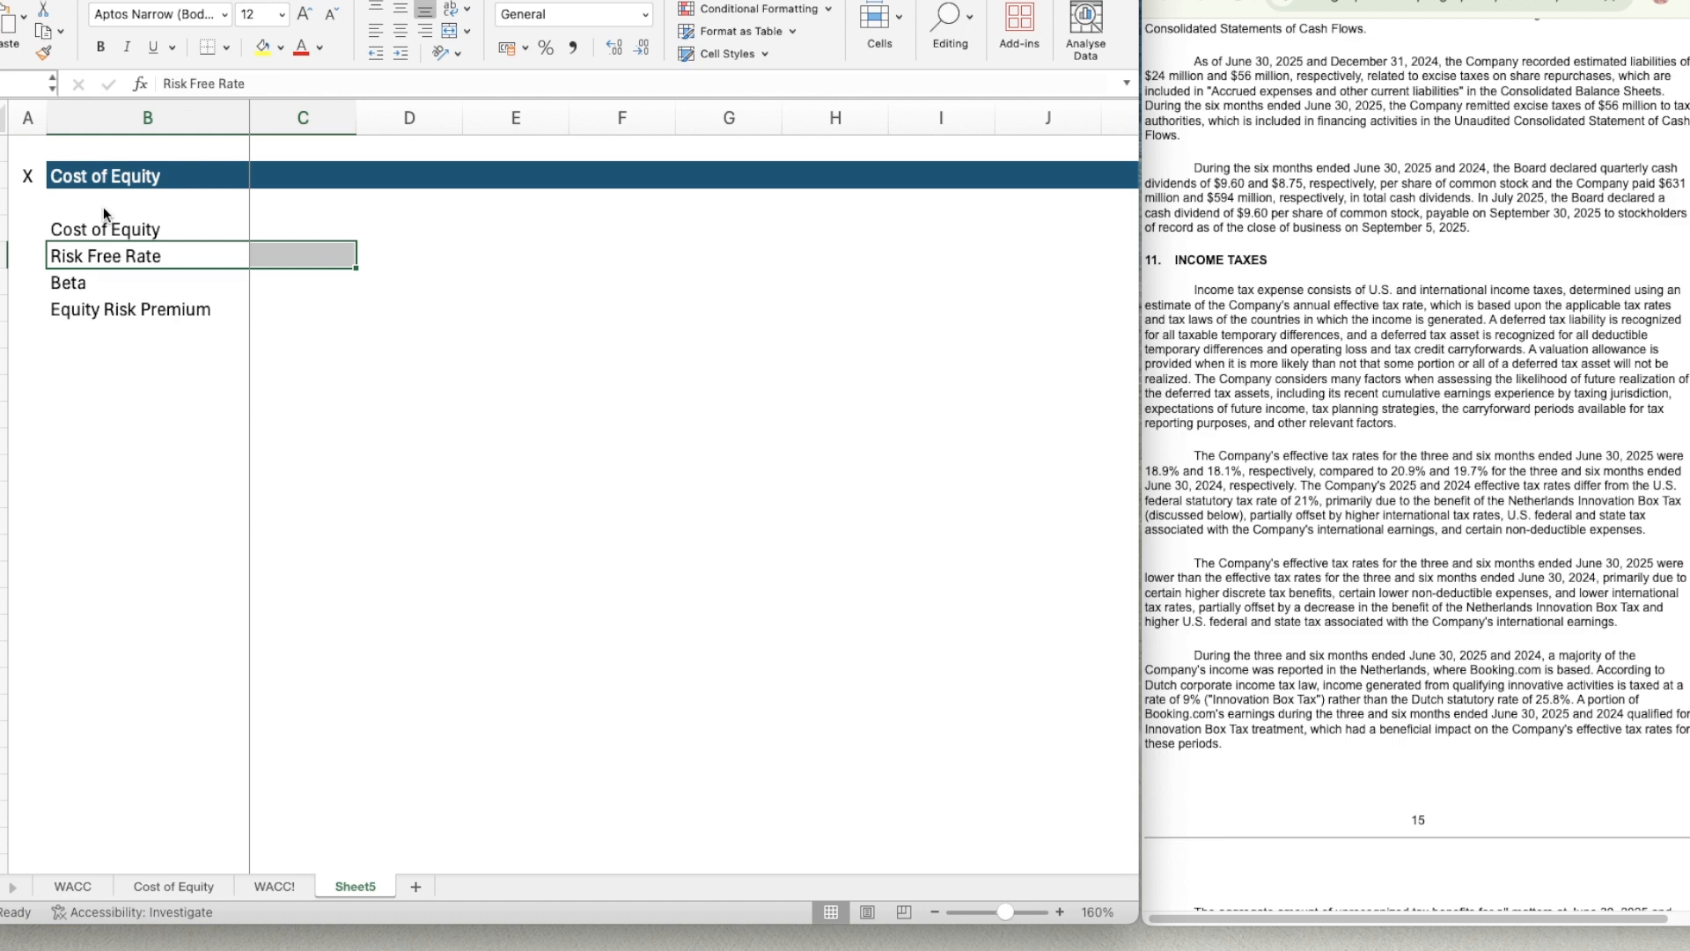
key(super+1)
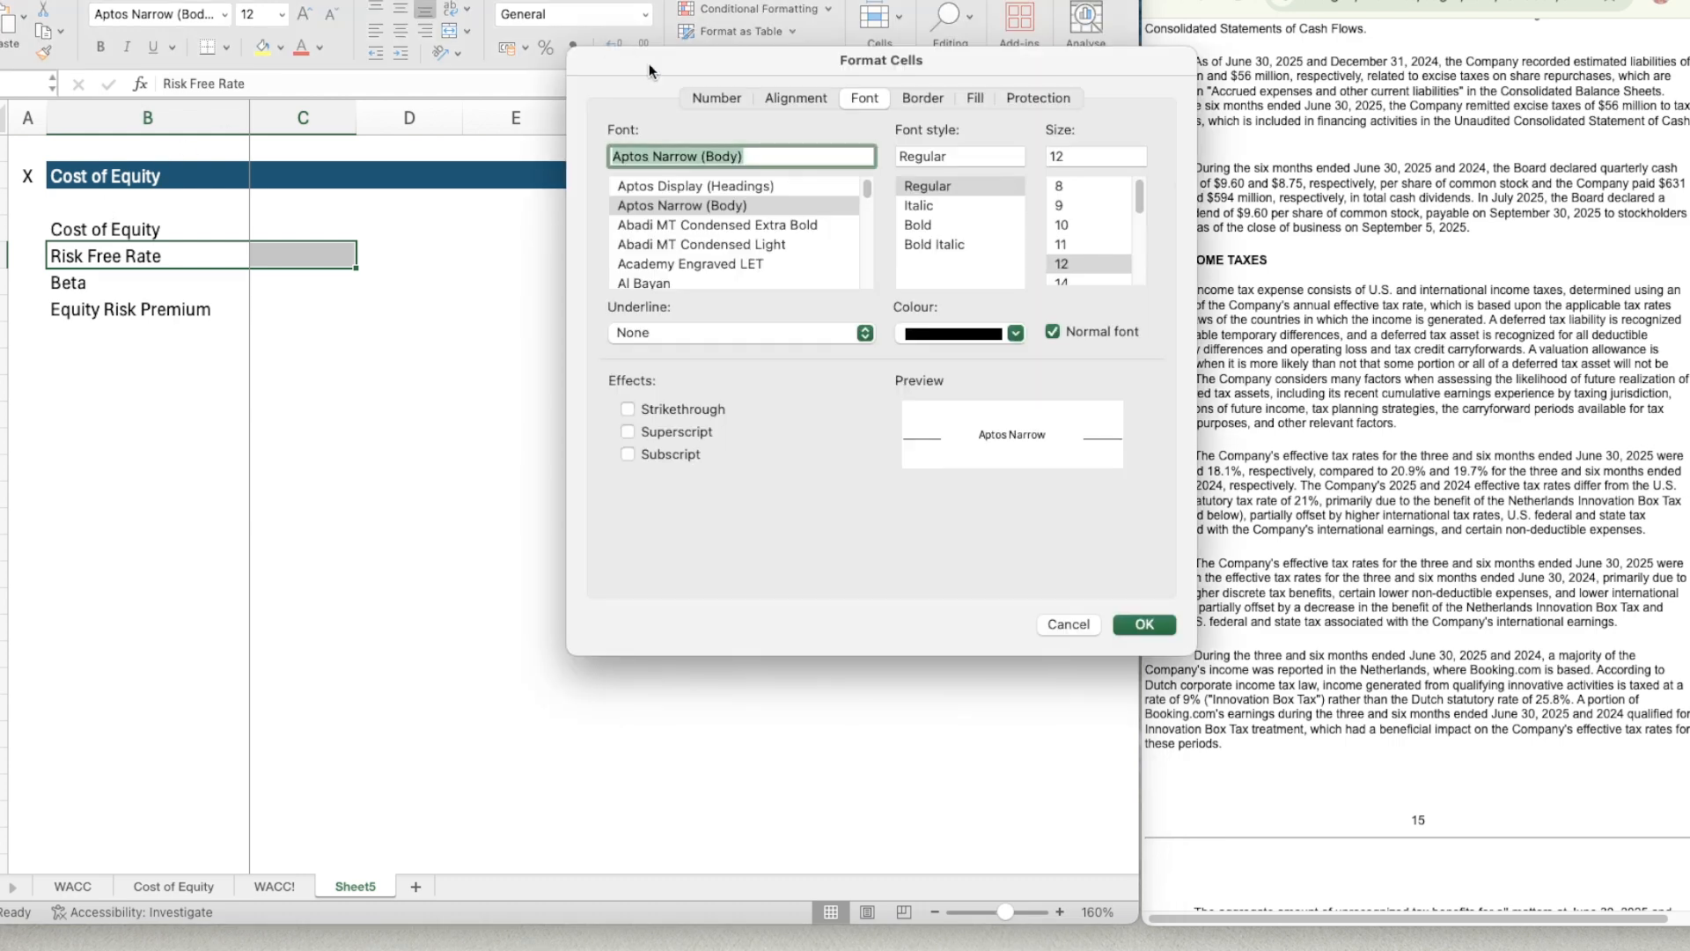
click(921, 95)
click(671, 193)
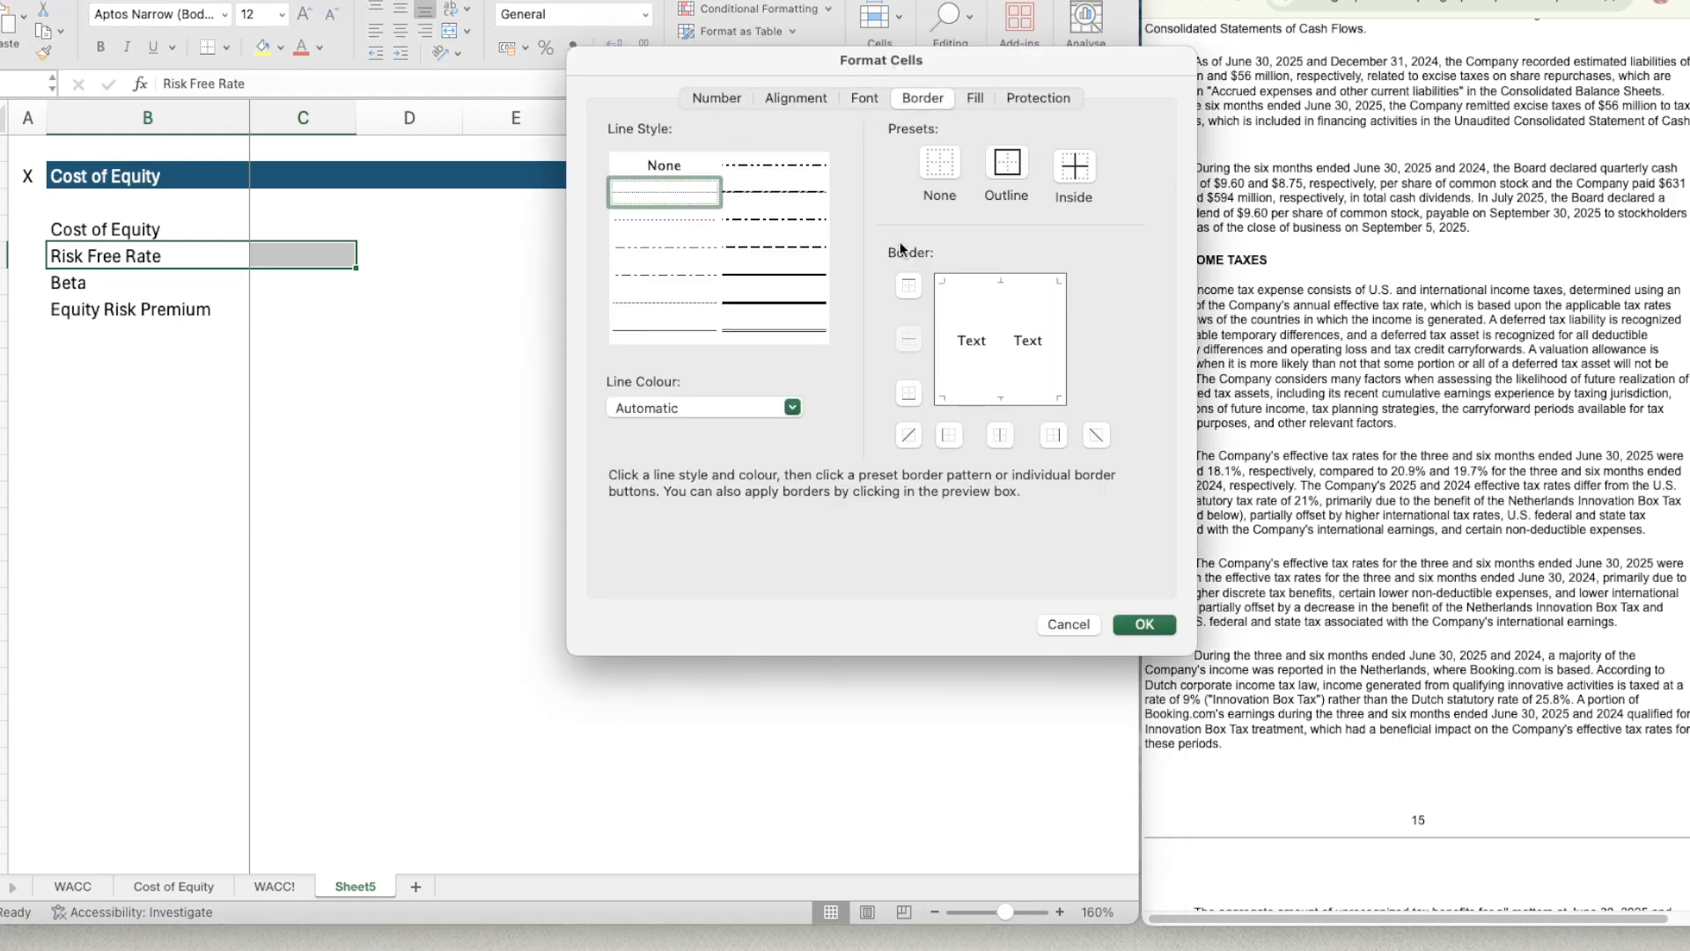
click(912, 286)
click(1147, 624)
click(322, 331)
Enter the cost of equity formula =C5+C6*C7 in C4, adding the risk free rate to beta times the equity risk premium.
click(282, 256)
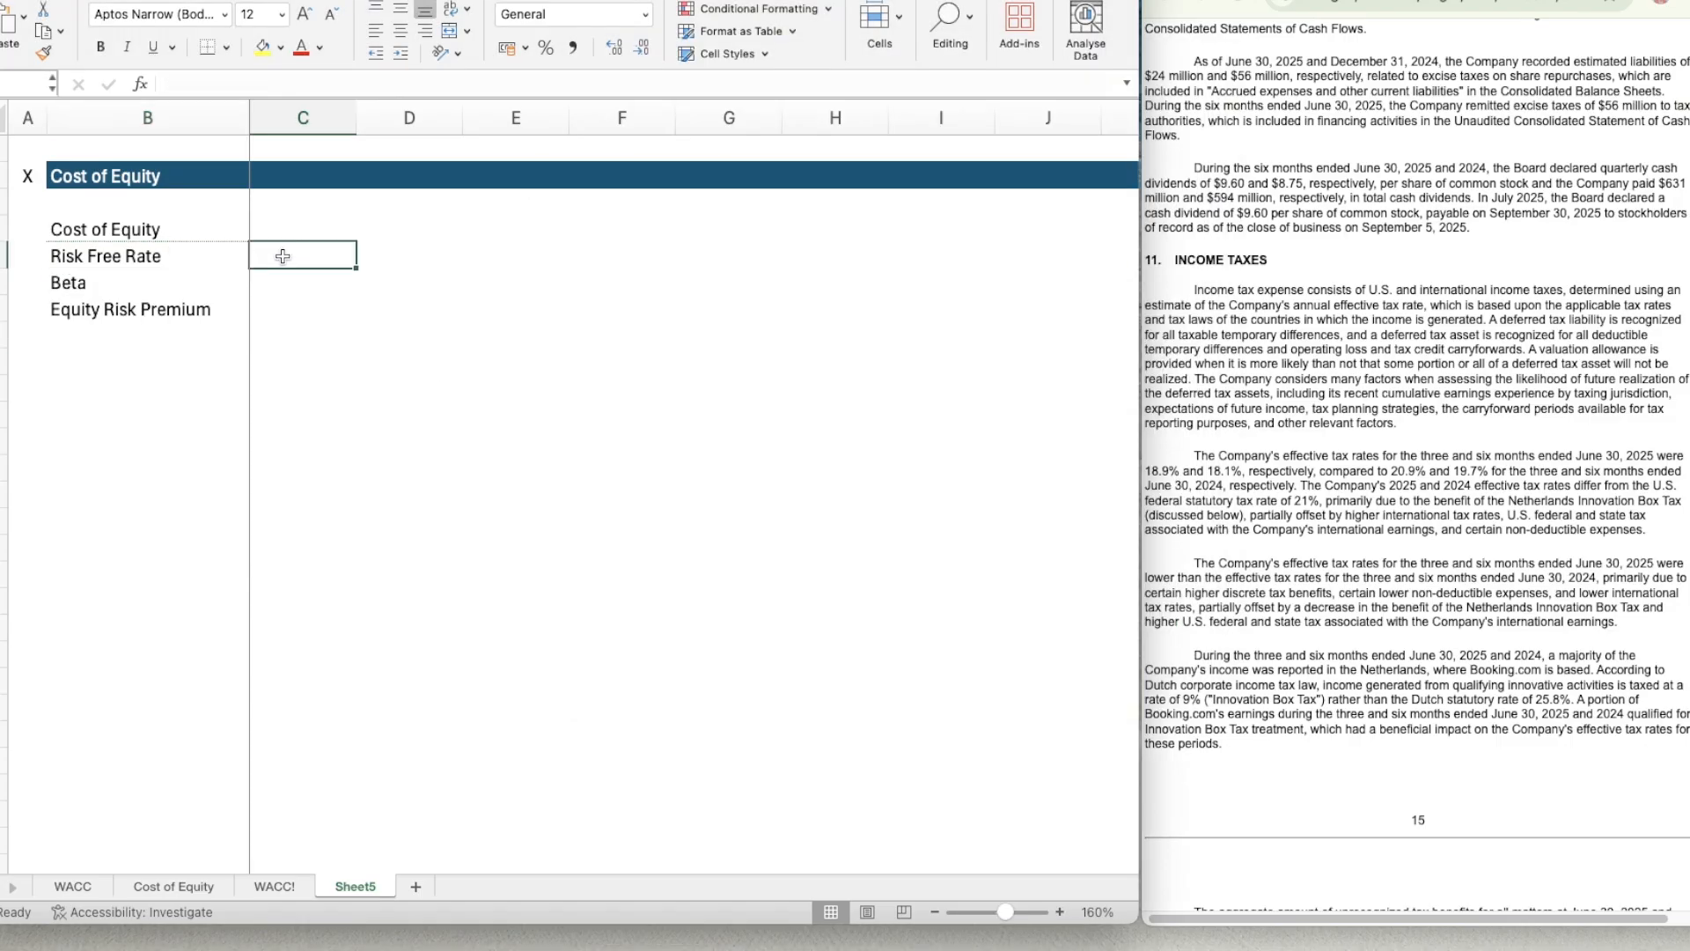
key(Up)
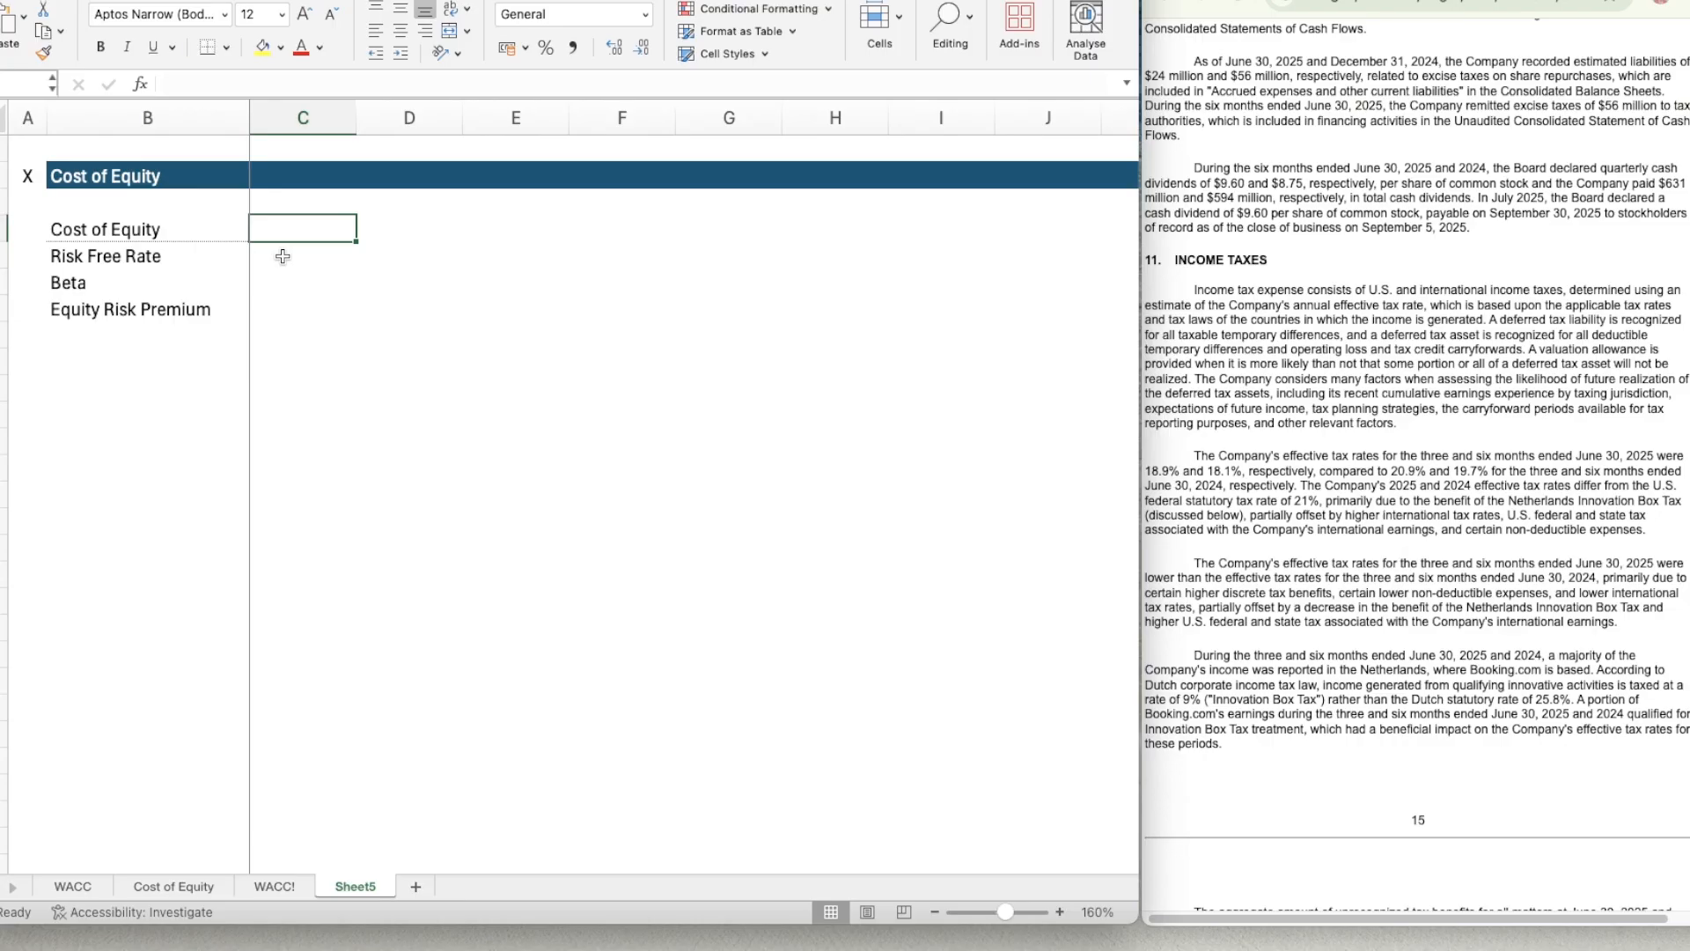
text(=)
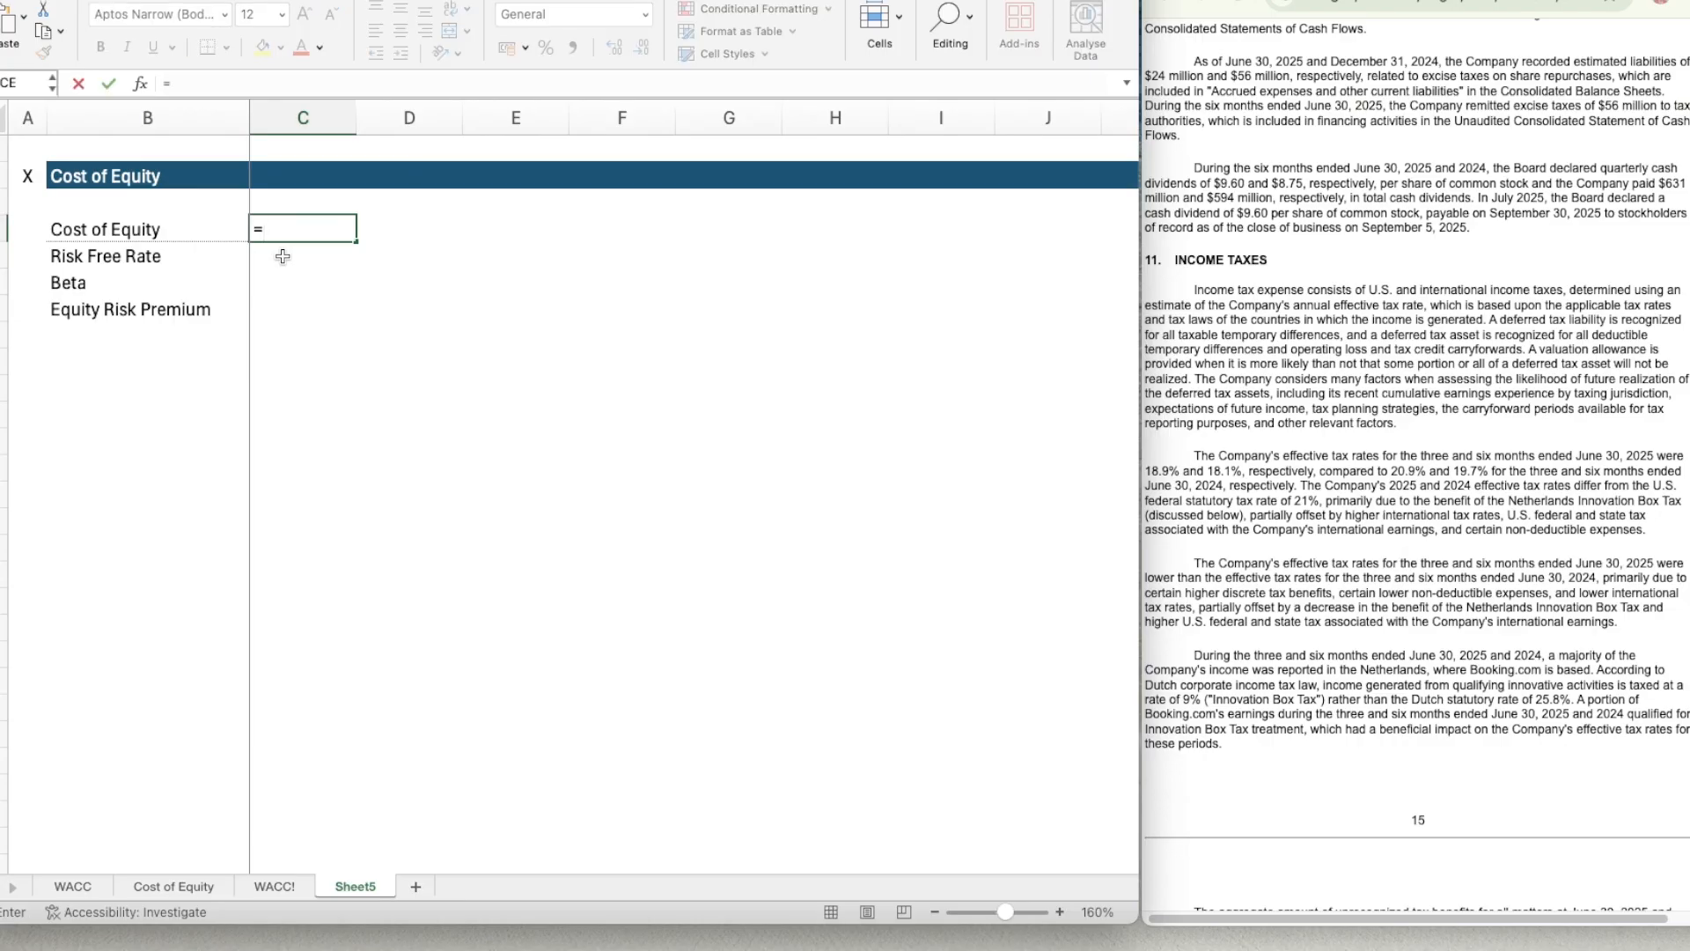
click(283, 256)
text(+)
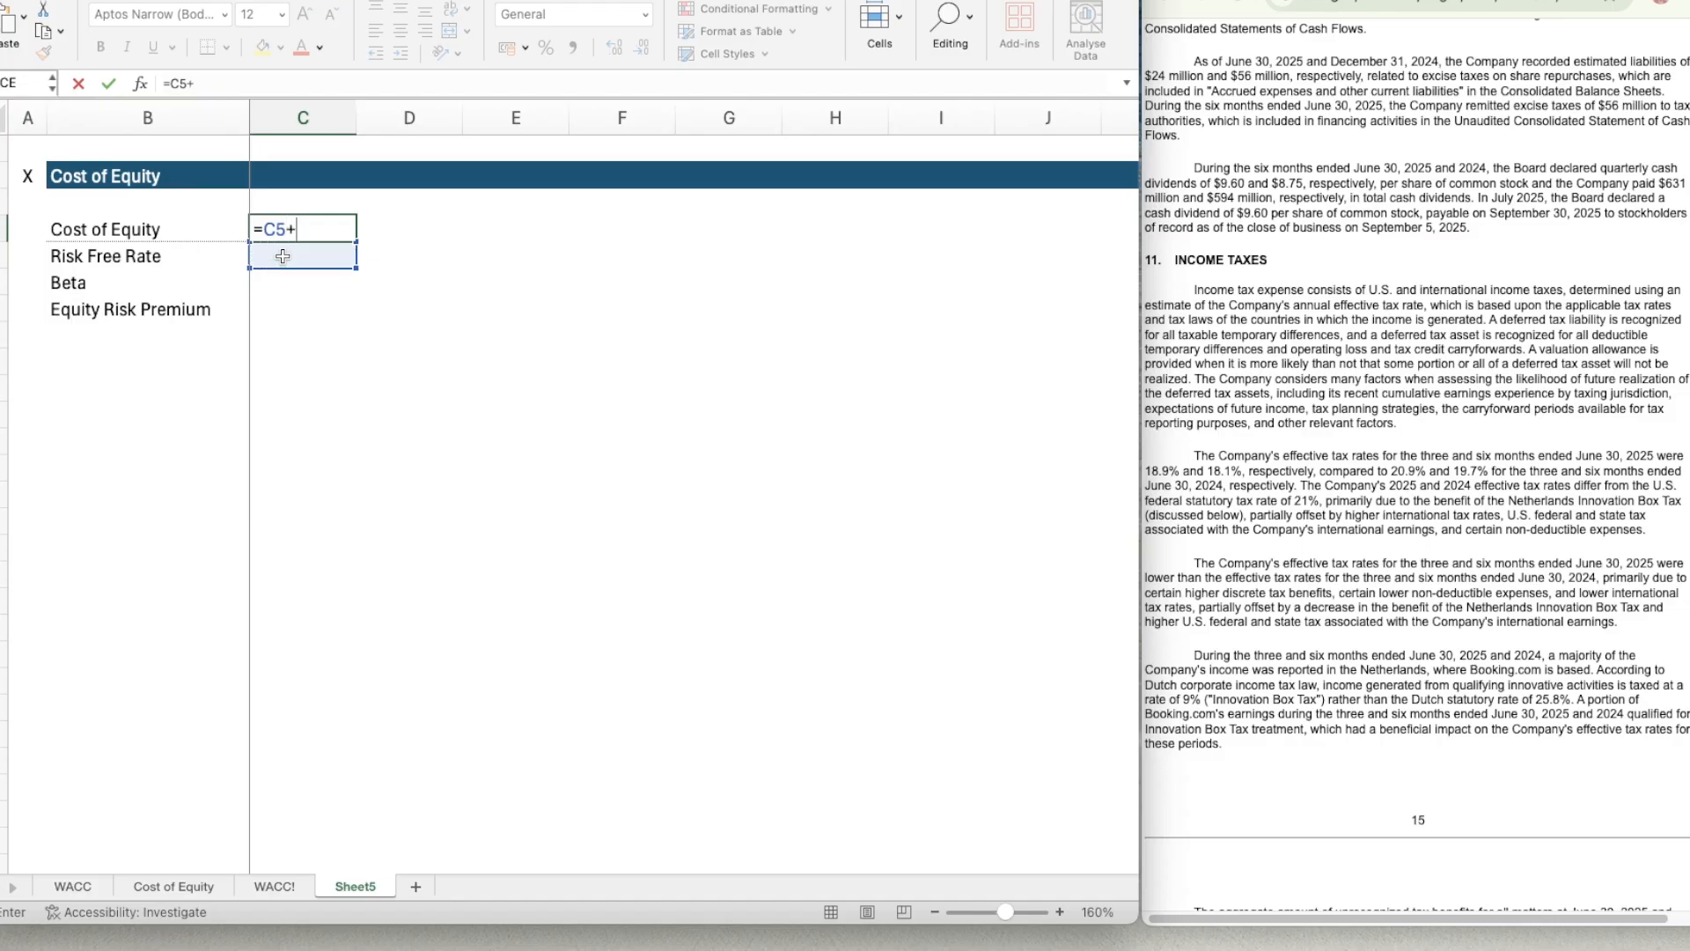
click(283, 256)
key(Down)
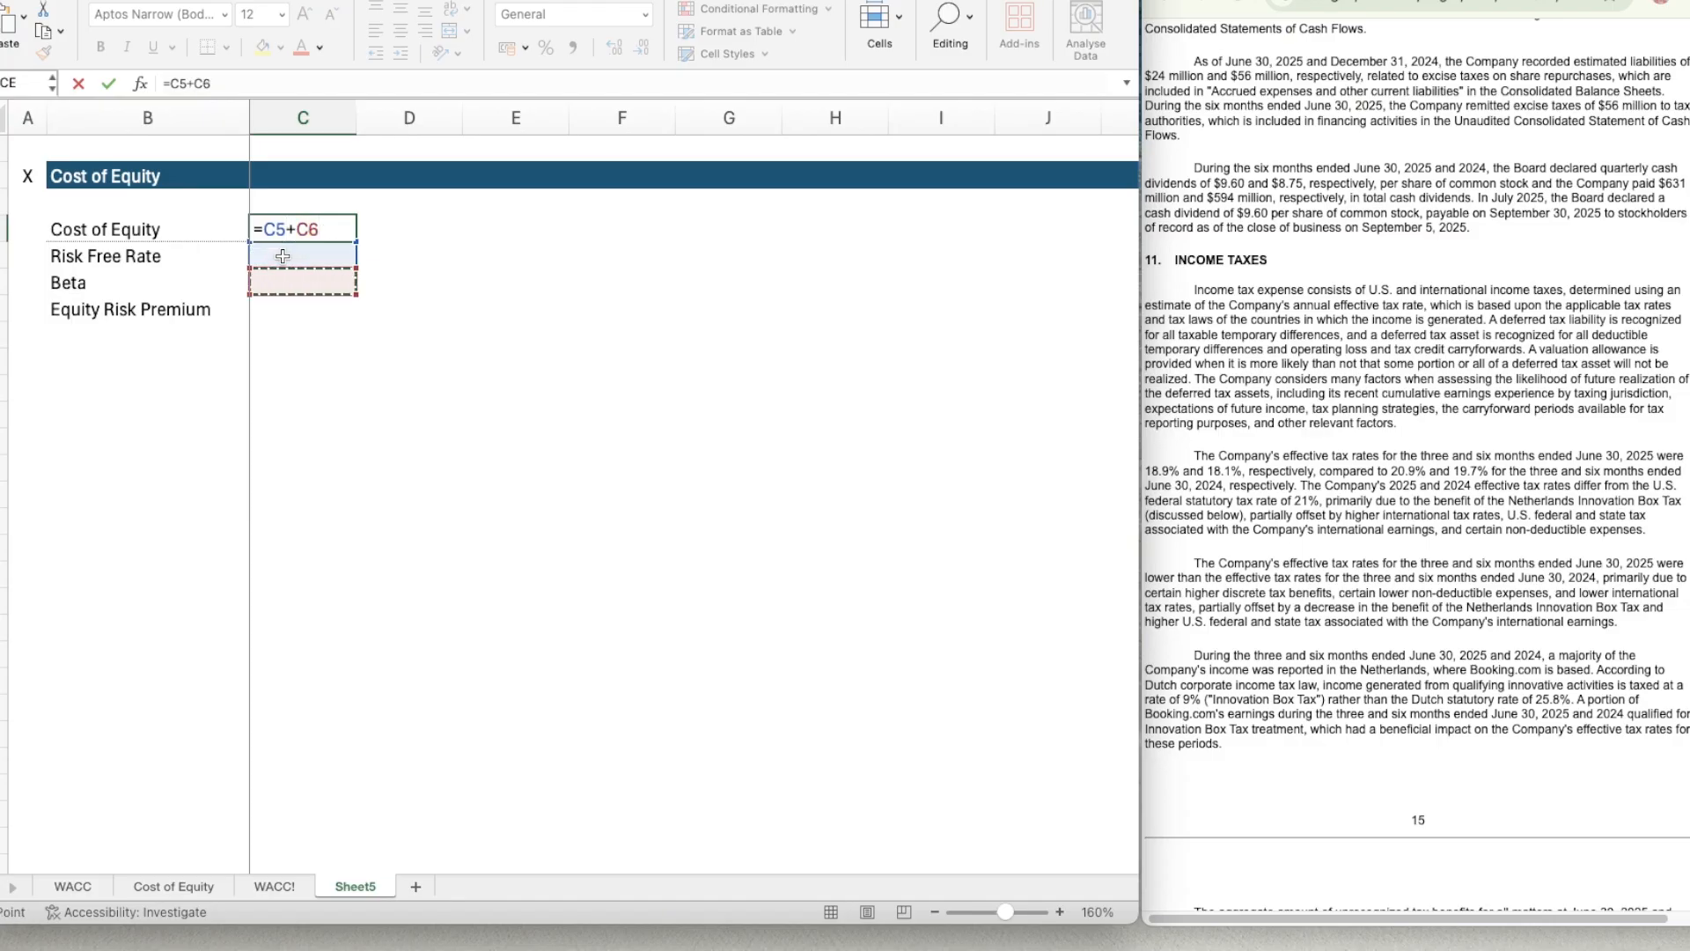
text(*)
click(282, 256)
key(Down)
key(Down)
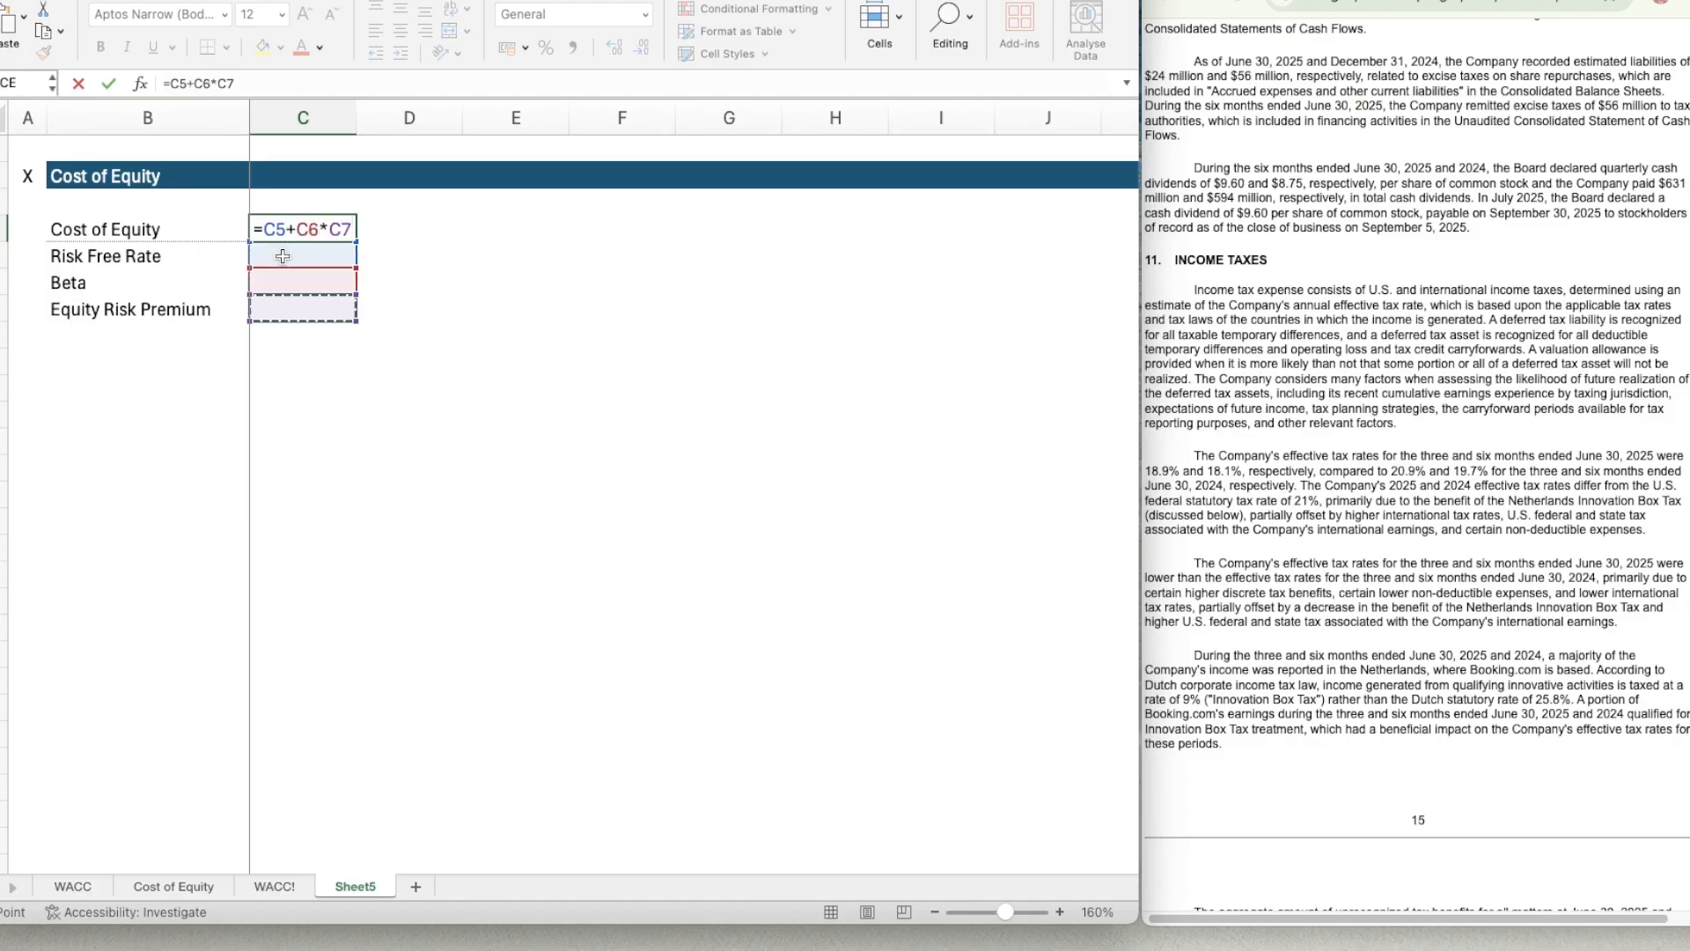
key(Return)
Copy the entire blue Cost of Equity header row 2 and paste it into row 9 below the inputs.
key(Down)
key(Down)
key(Down)
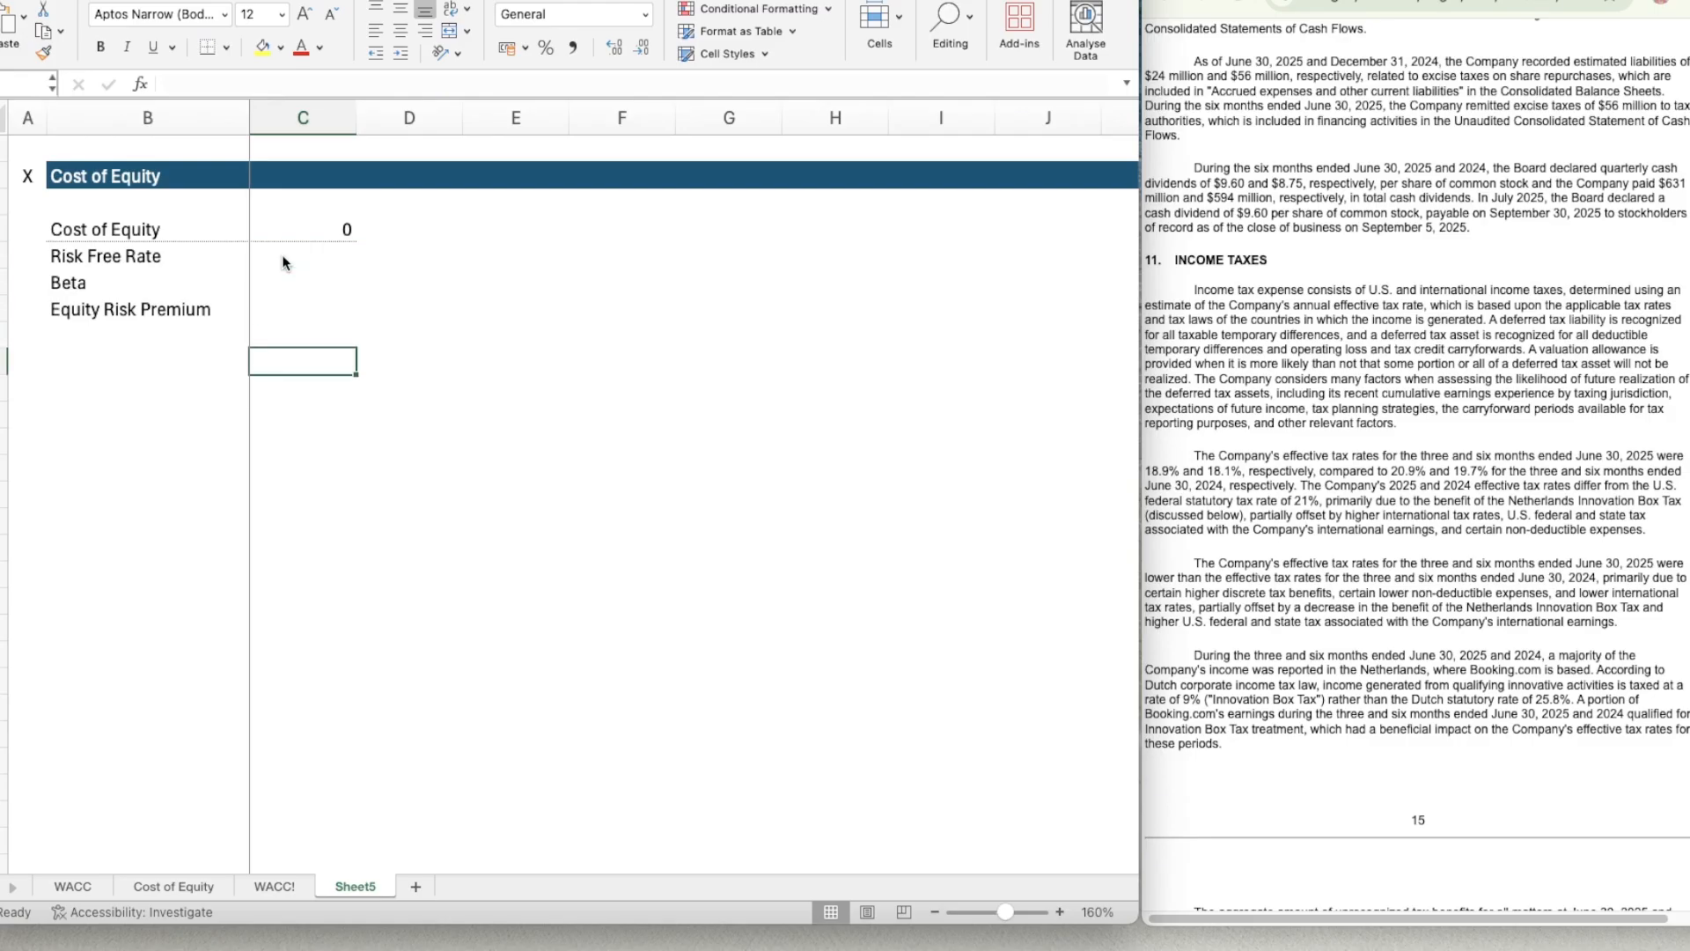
key(Left)
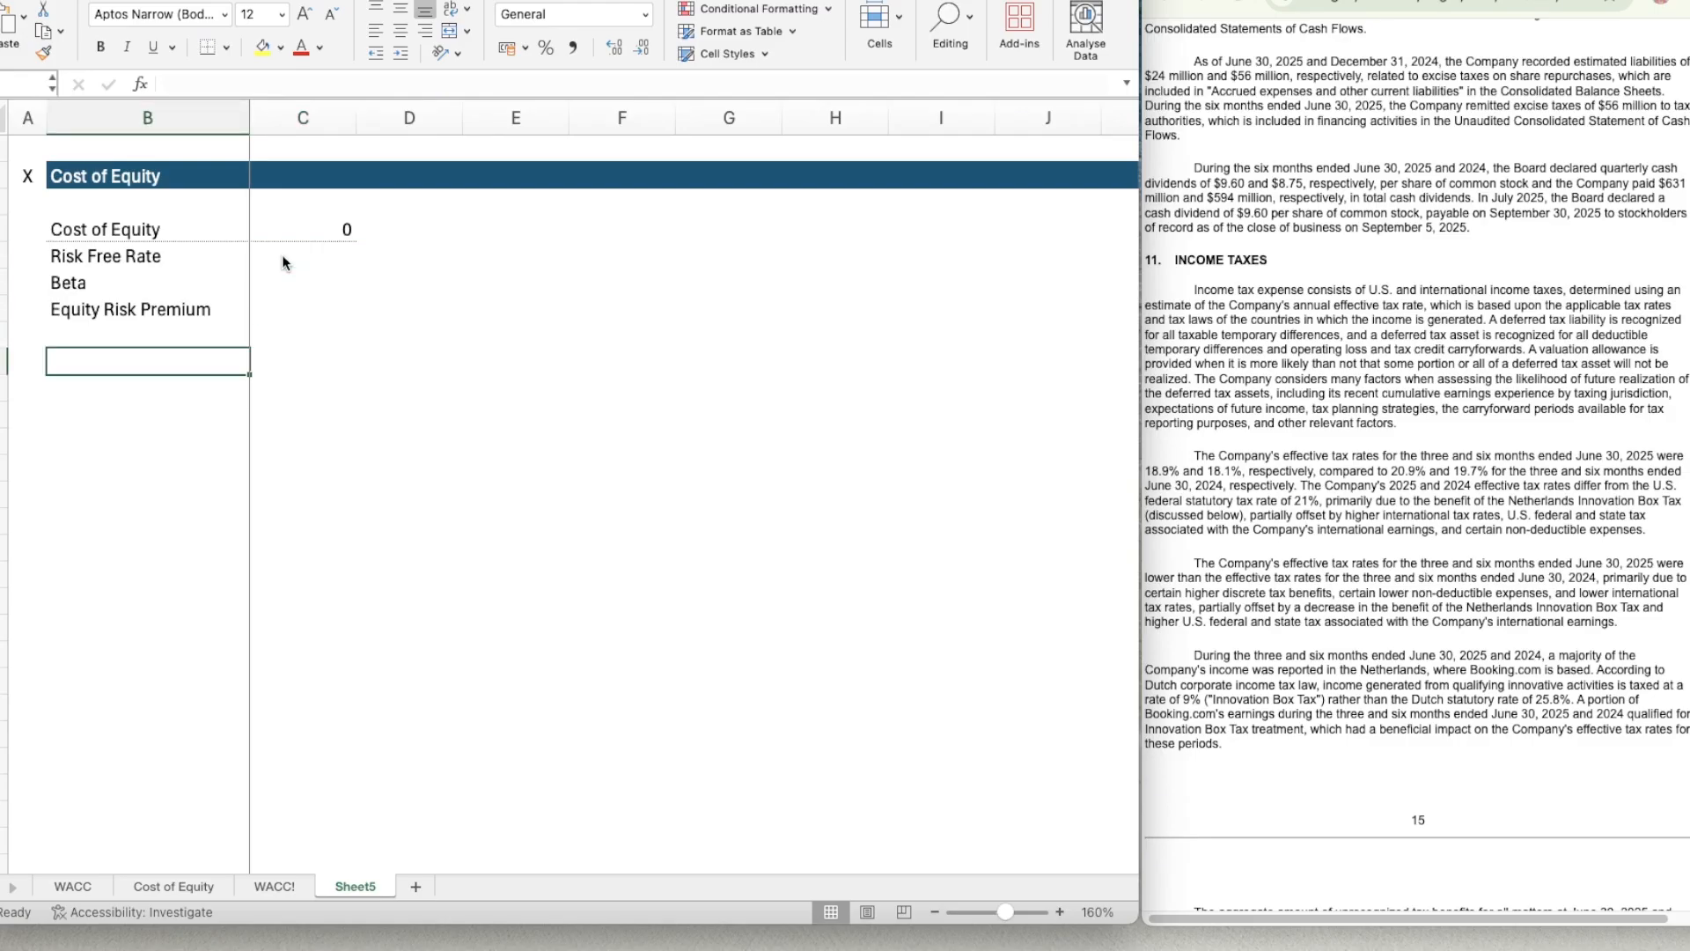
key(Up)
key(Left)
key(Up)
key(Up)
key(Up)
key(Up)
key(Up)
key(Up)
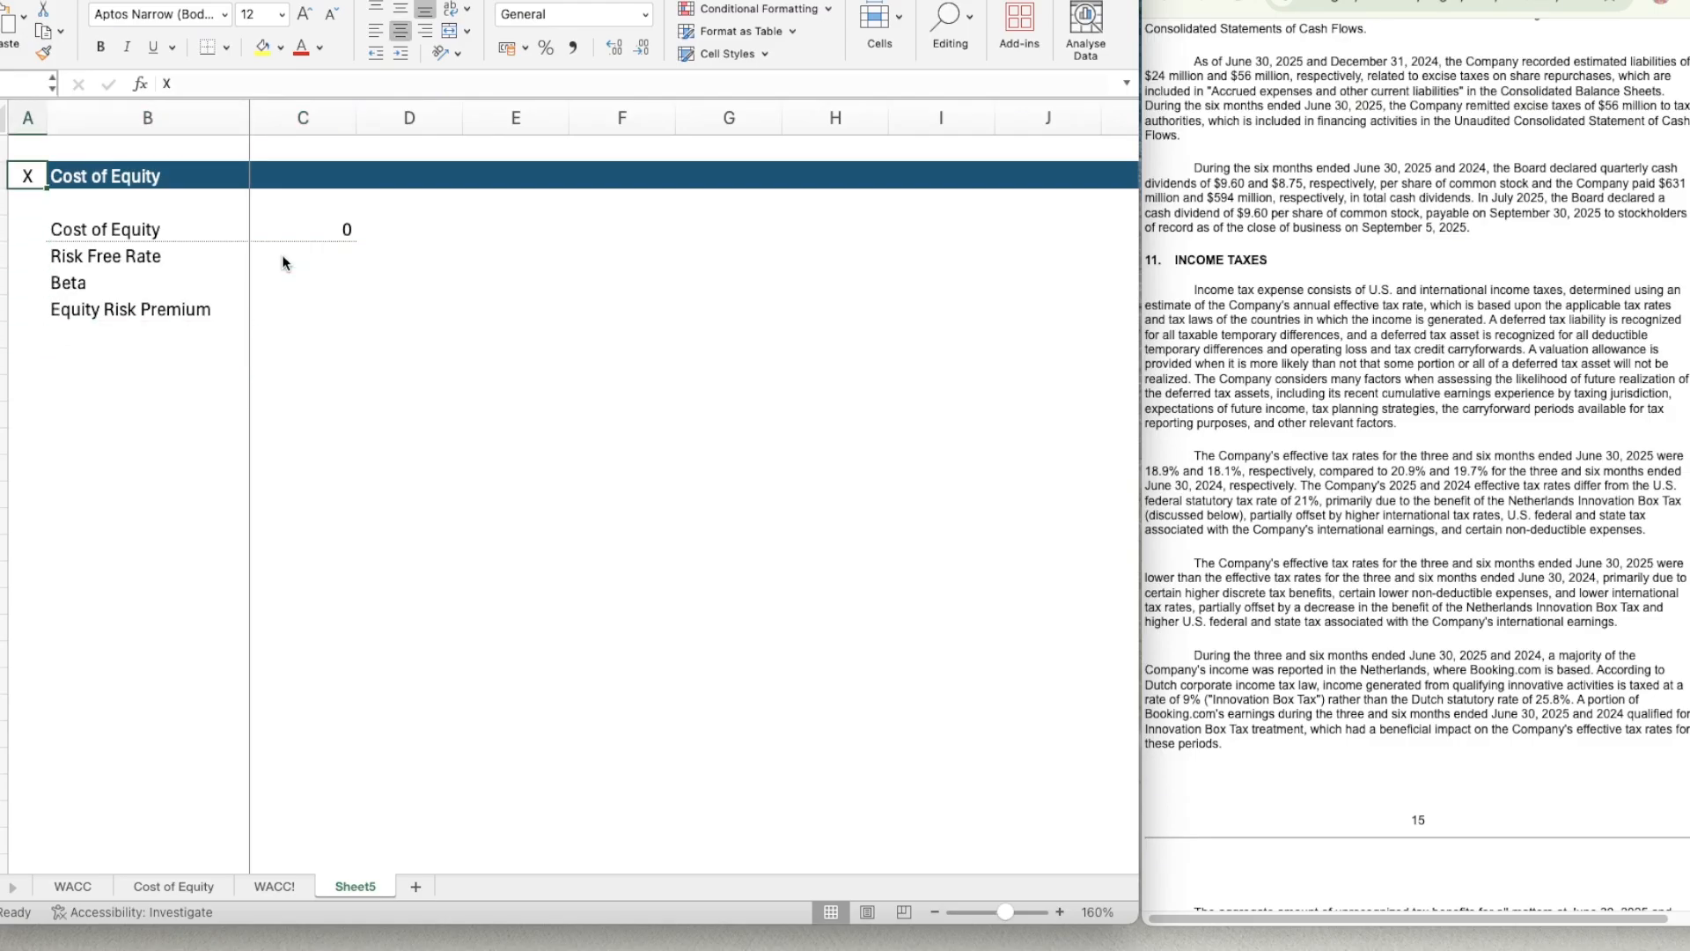
key(shift+space)
key(ctrl+c)
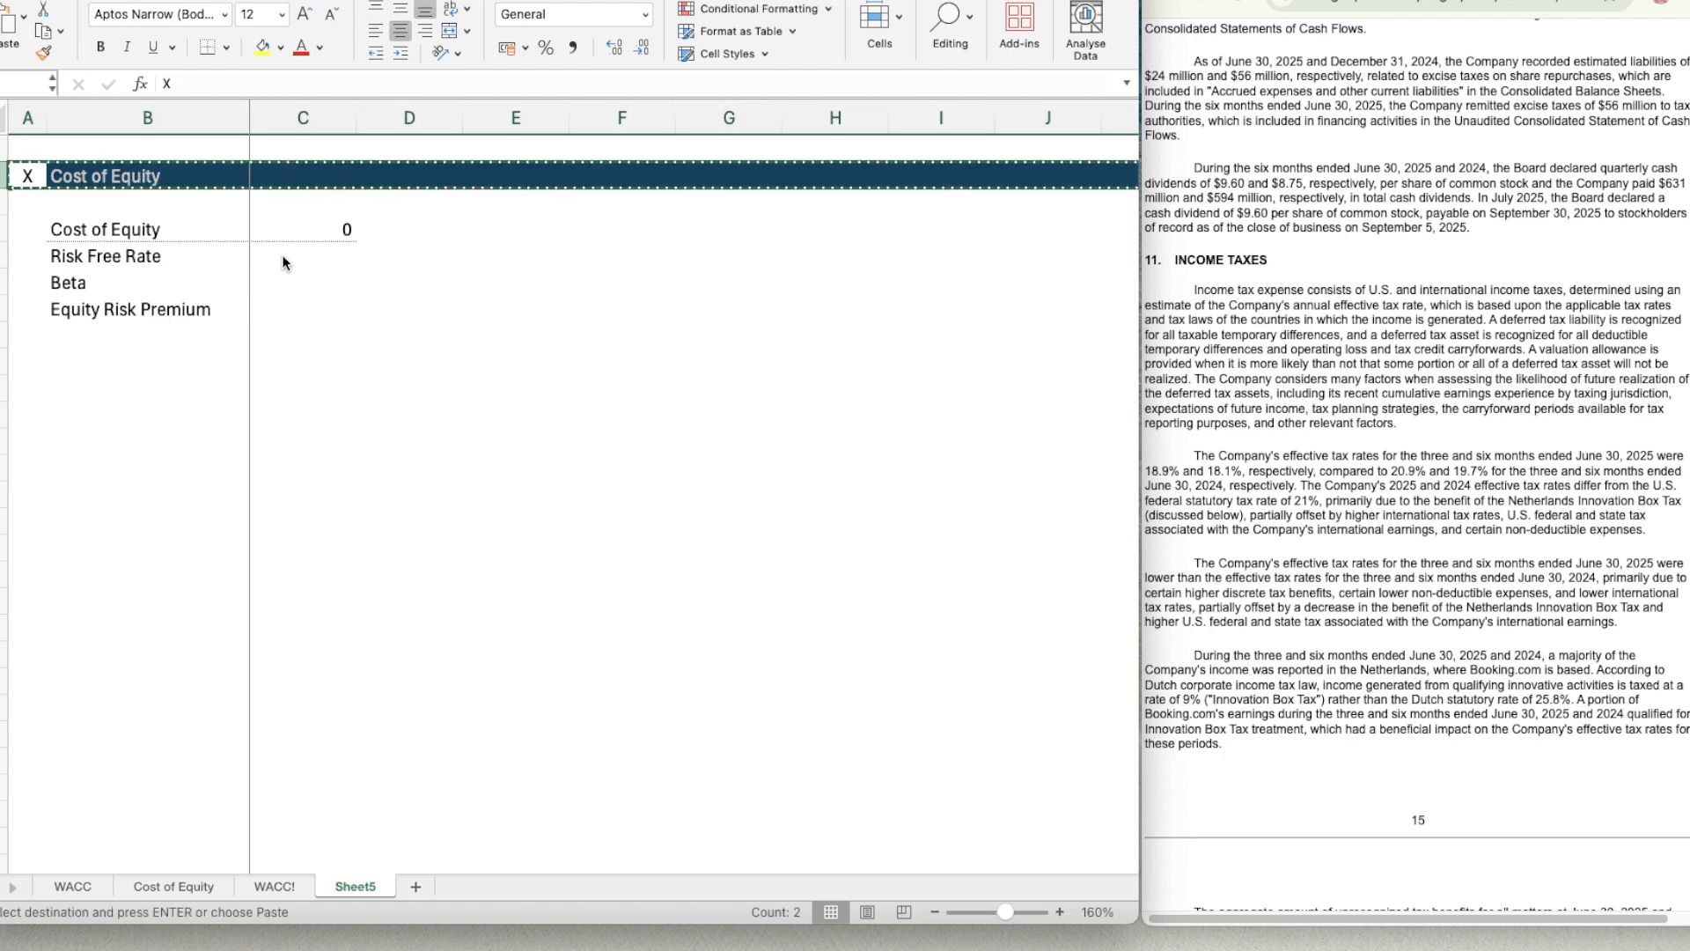
key(Down)
key(Down)
key(Down)
key(Down)
key(Down)
key(Down)
key(Down)
key(ctrl+v)
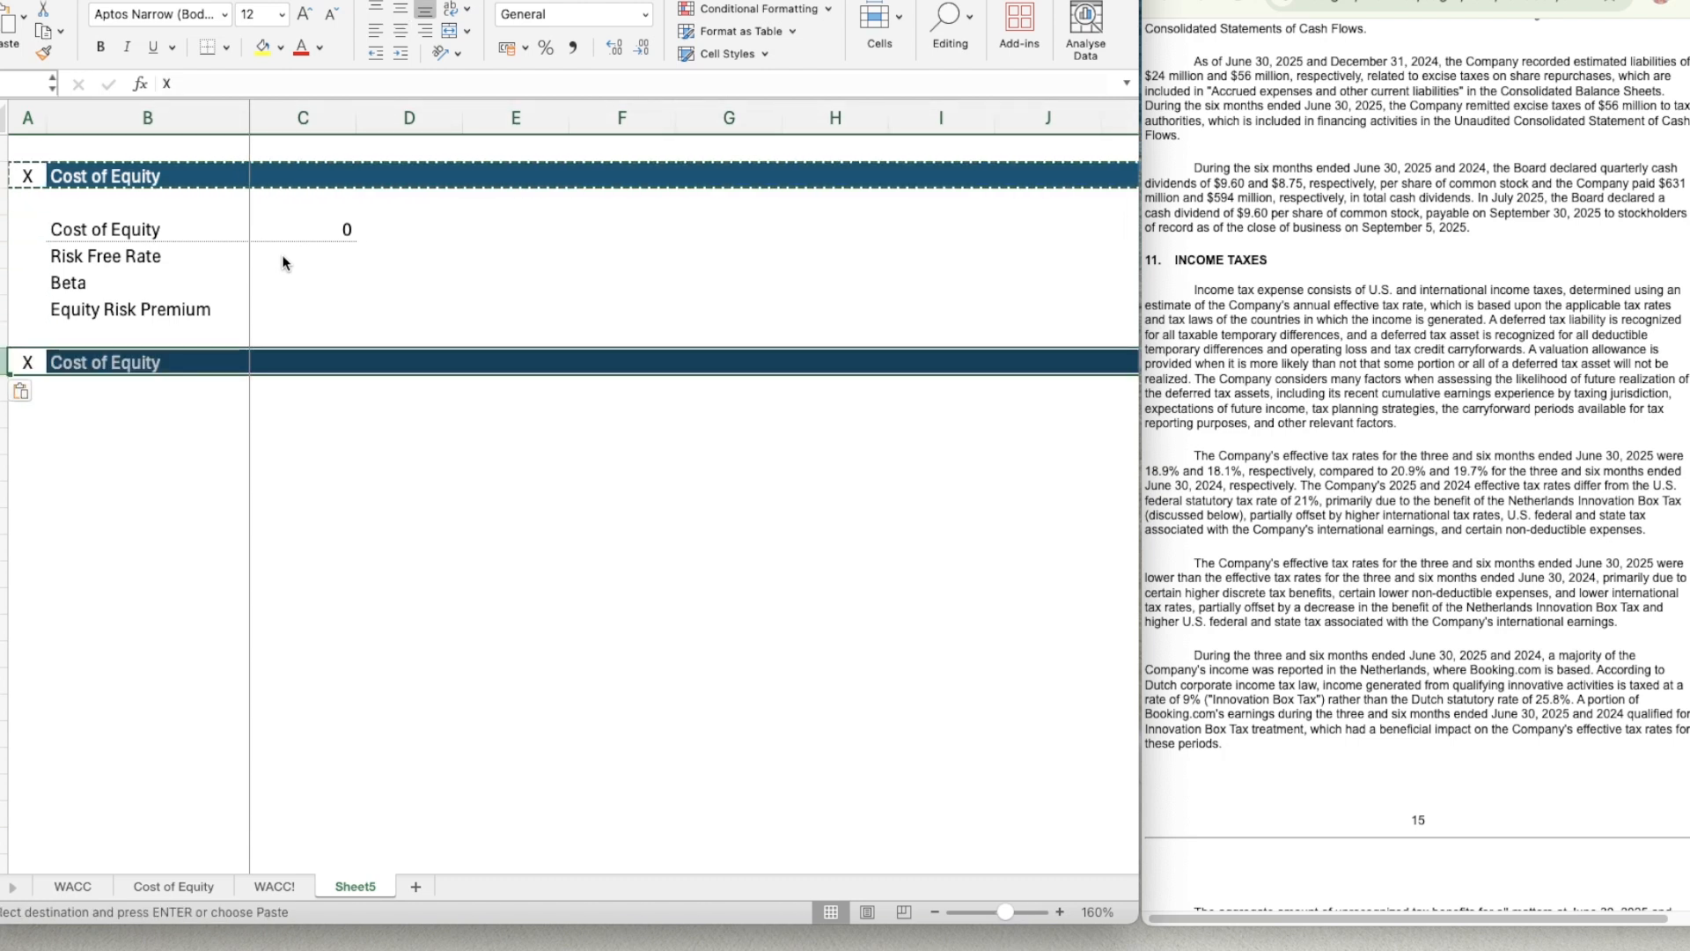
Change the title of the pasted header bar in B9 to Risk Free Rate.
key(Right)
key(Down)
key(Down)
key(Up)
key(Up)
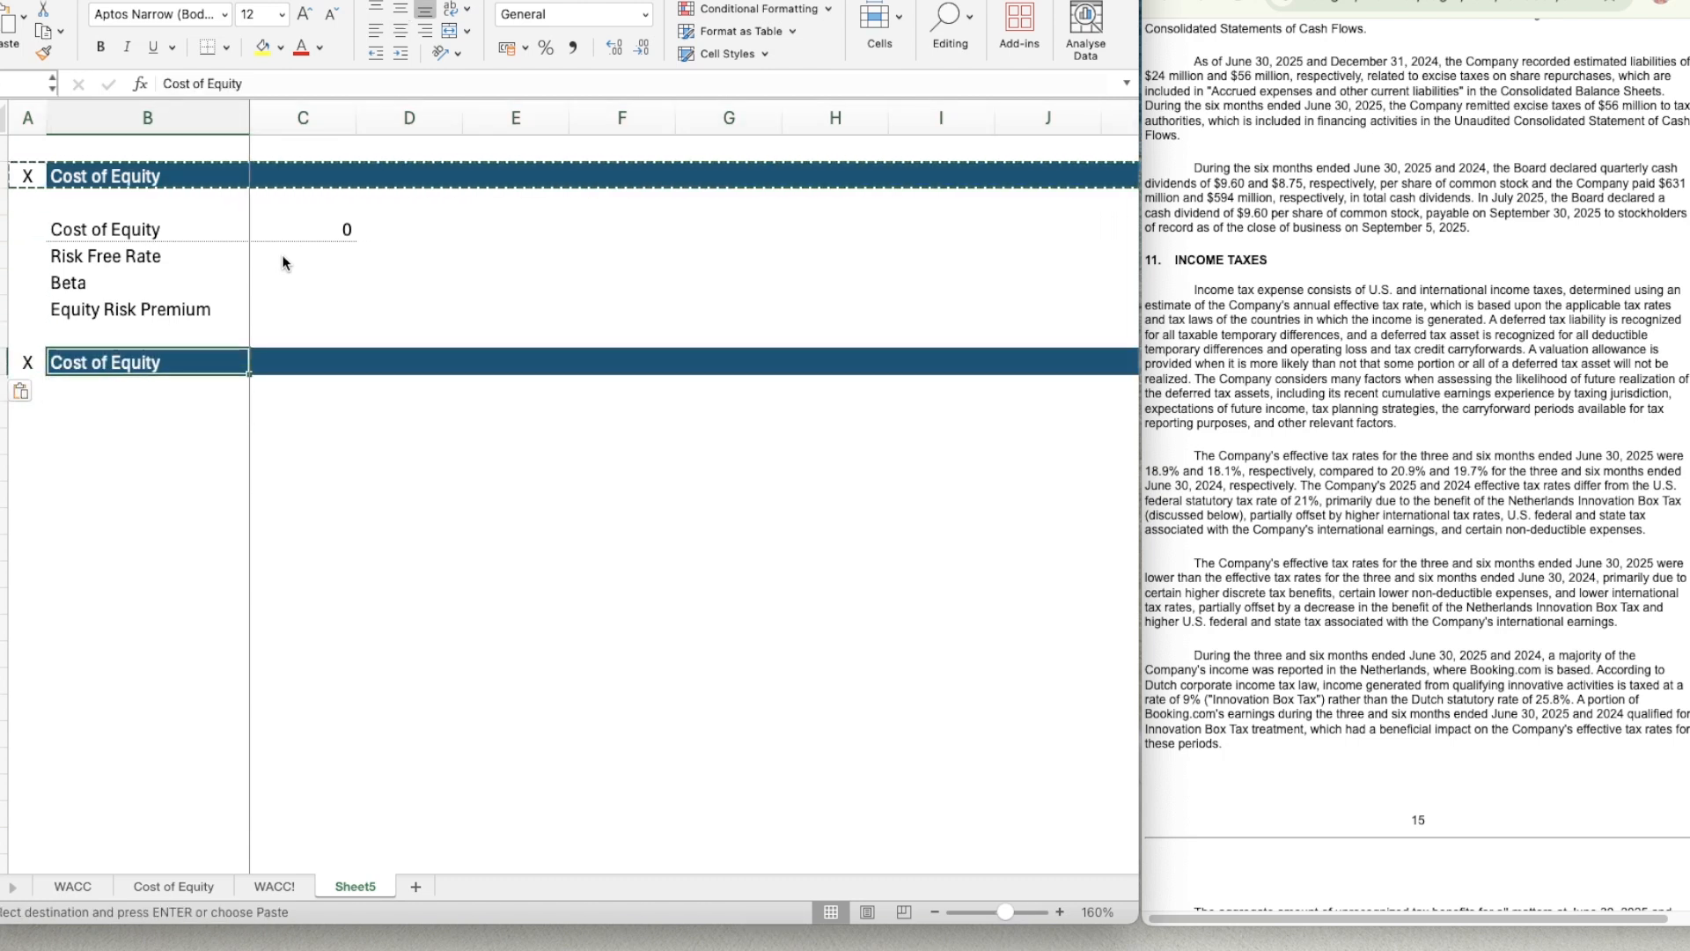
text(Risk Free Rate)
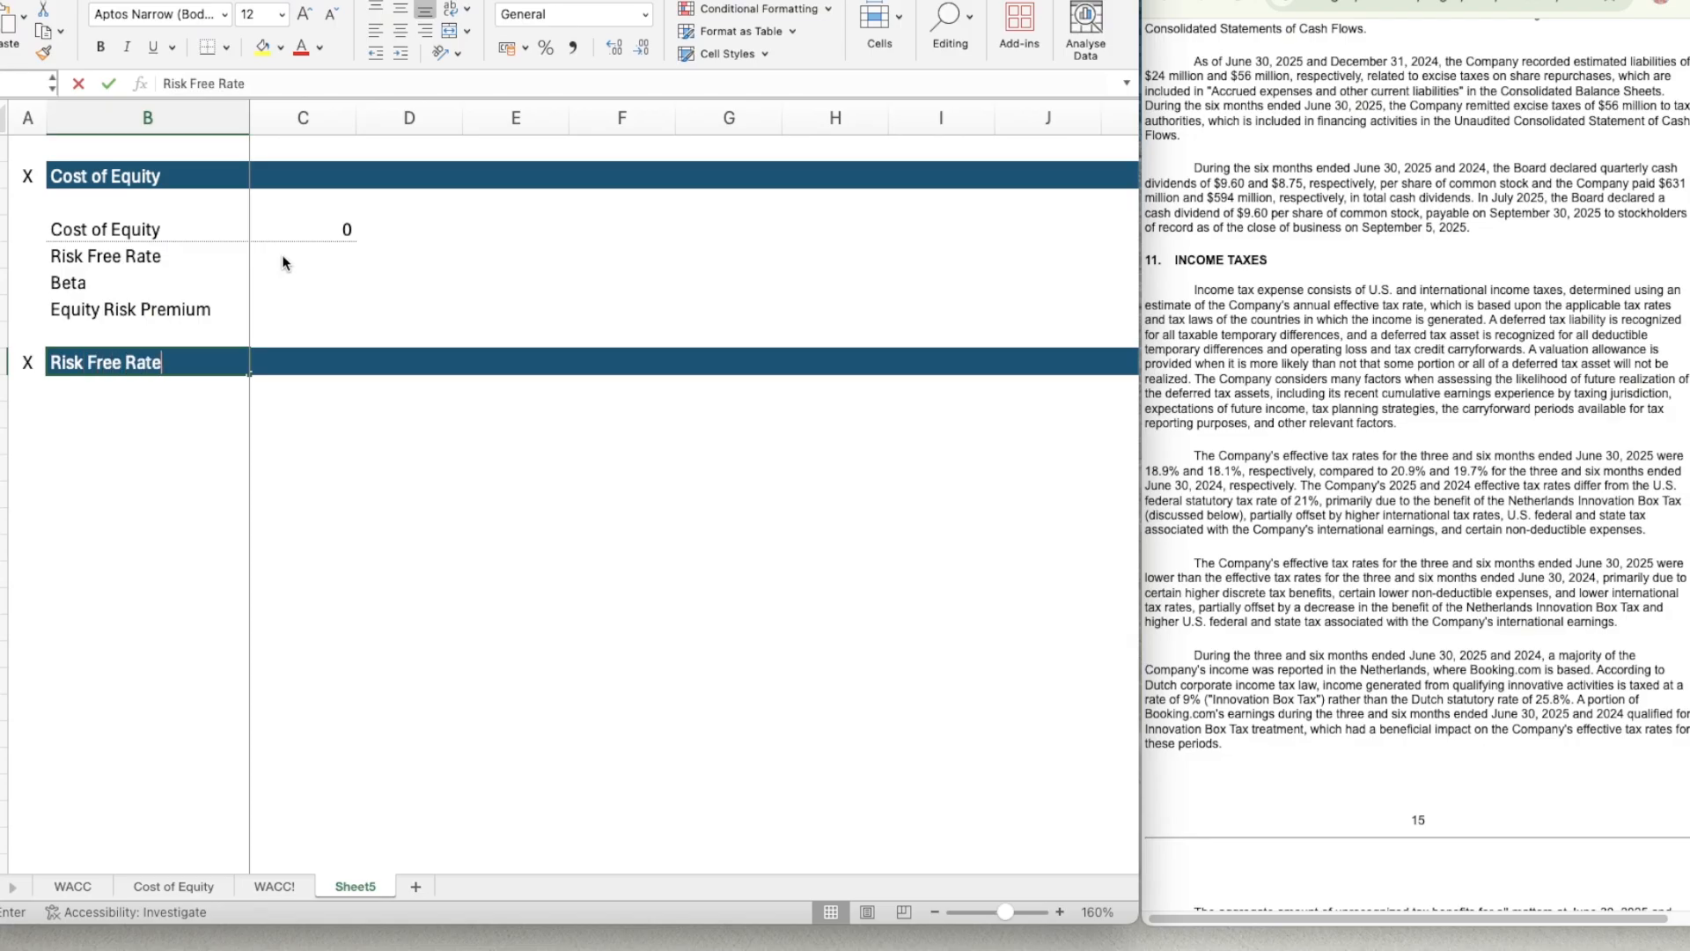
key(Return)
Enter the label Risk Free Rate in B11, leaving one blank row under the new header.
key(Down)
text(Risk Free Ta)
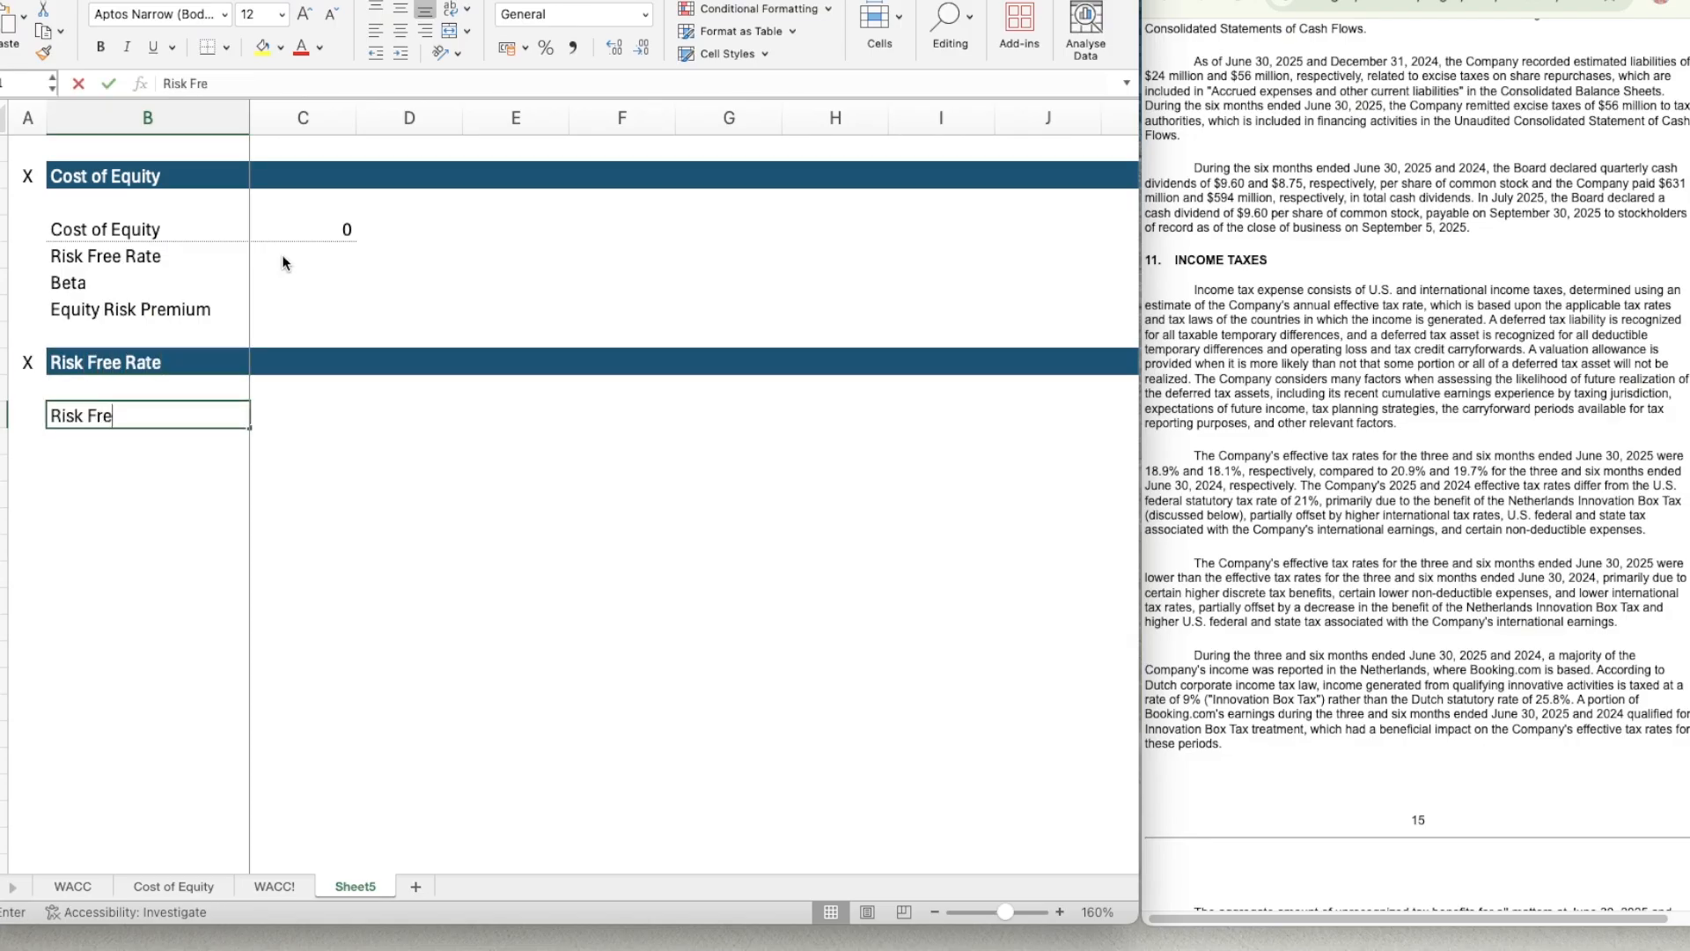
key(BackSpace)
key(BackSpace)
text(Rate)
key(Return)
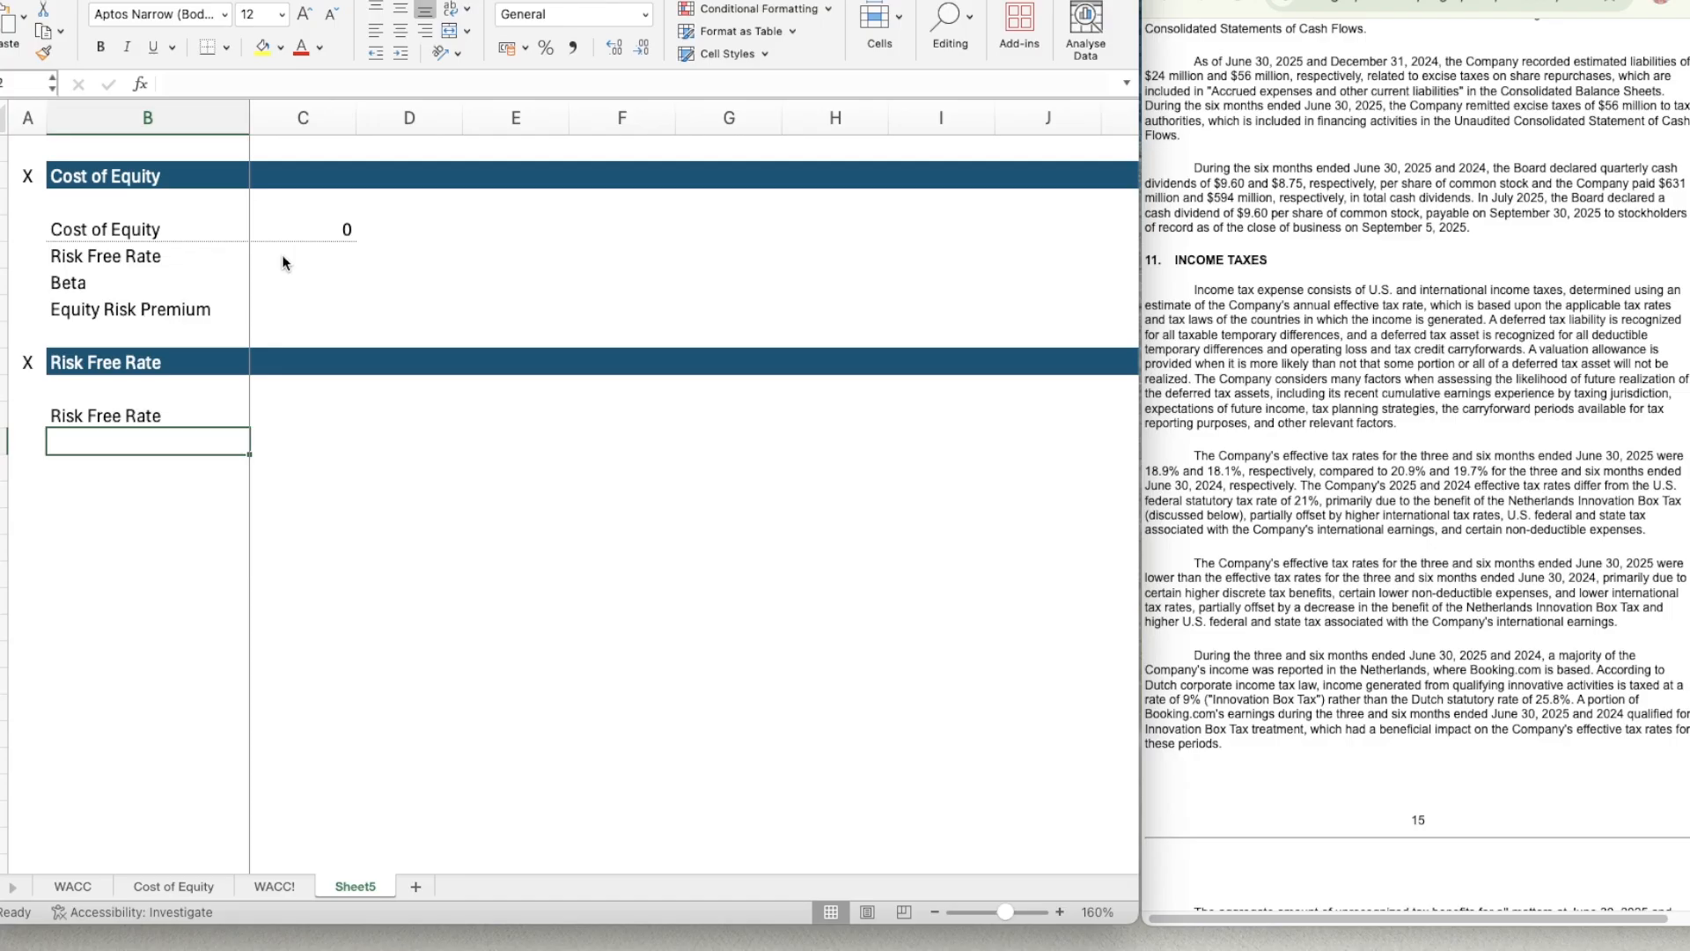
Copy the bordered block B4:C5 to B11:C12 and relabel B11 as Risk Free Rate.
key(Up)
key(Up)
key(Up)
key(Up)
key(Up)
key(Up)
key(Up)
key(shift+Down)
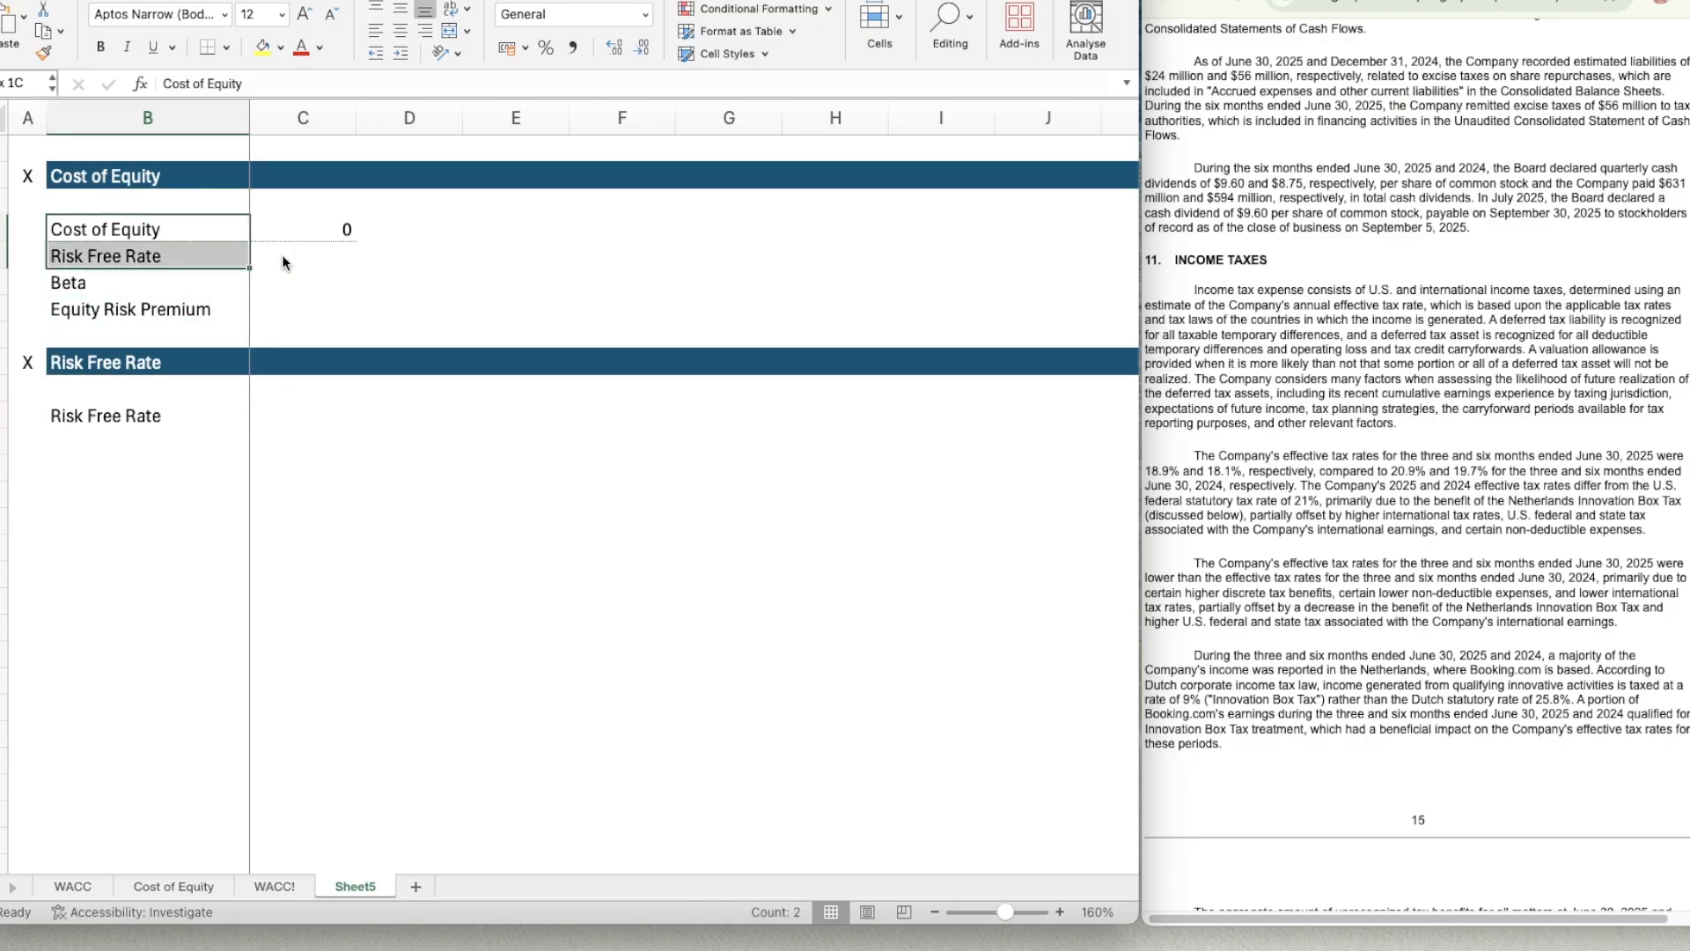
key(shift+Right)
key(super+c)
key(Down)
key(Down)
key(Down)
key(Down)
key(Down)
key(Down)
key(Down)
key(Down)
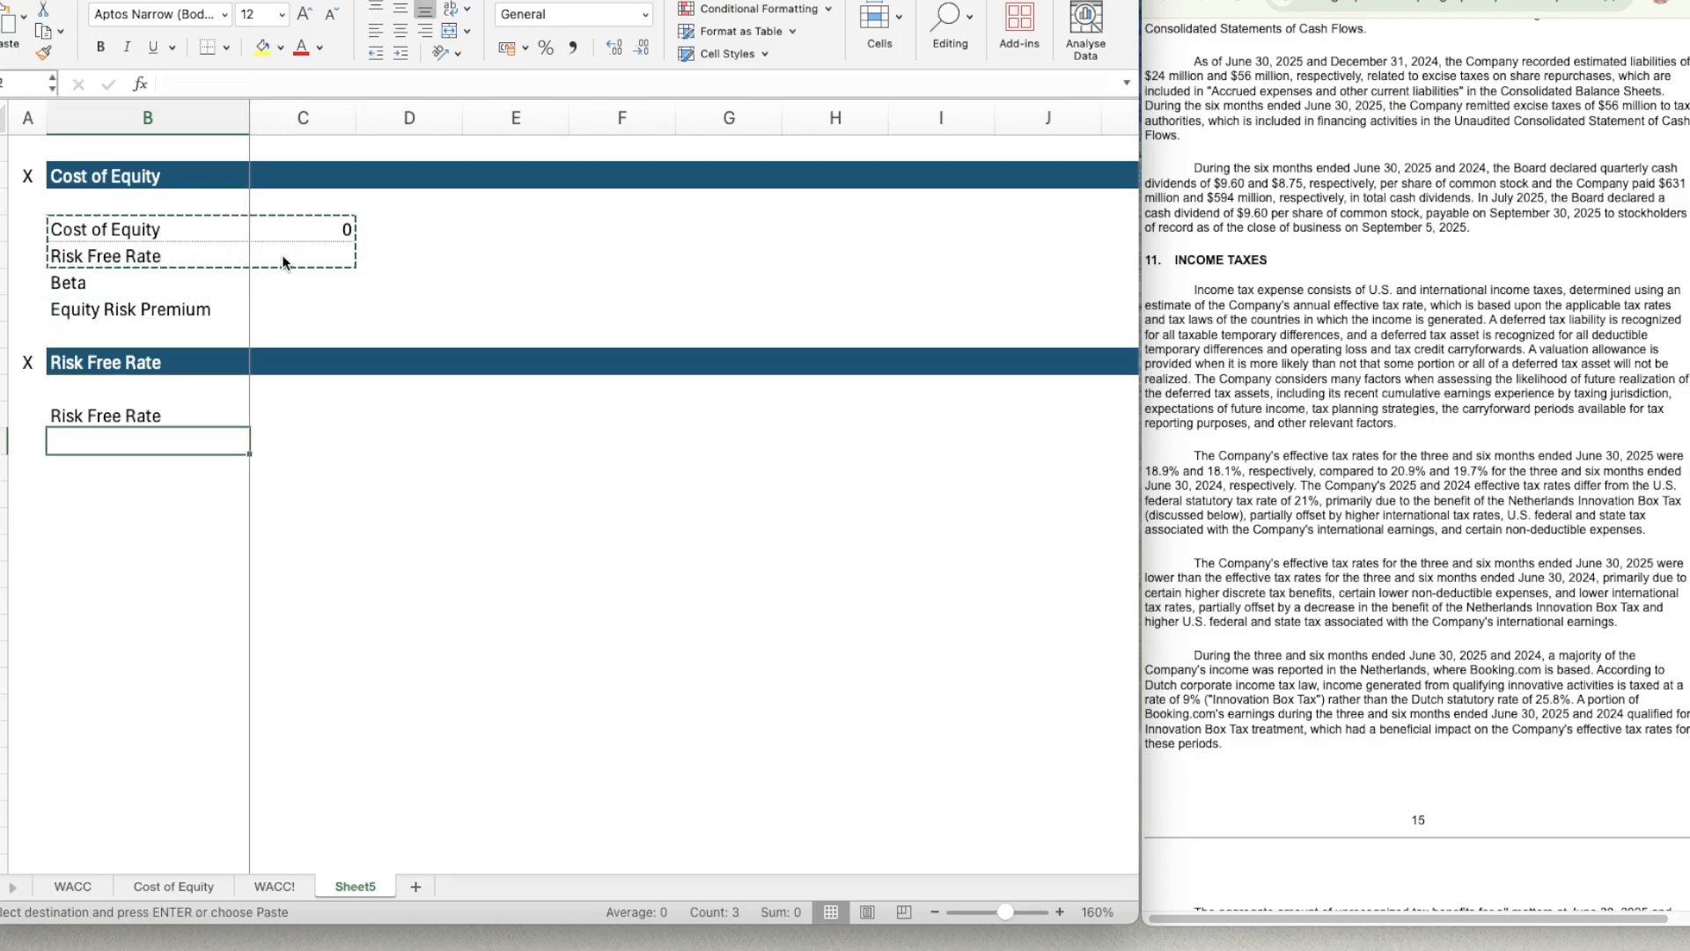
key(Up)
key(super+v)
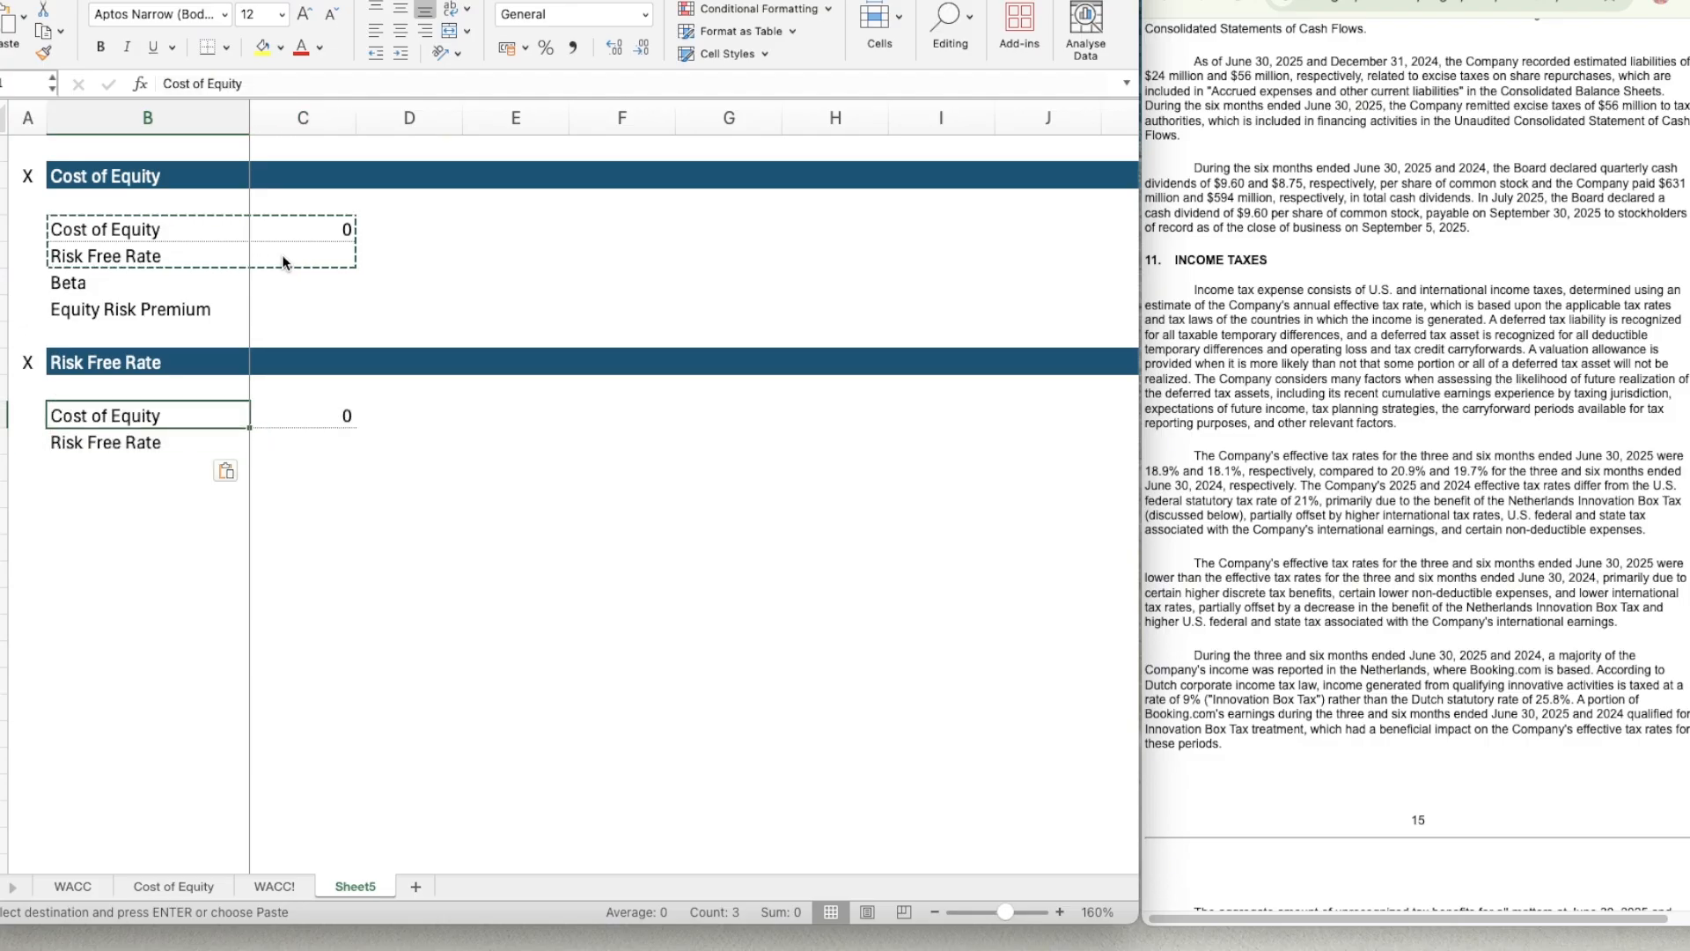
text(Risk Free Rate)
key(Return)
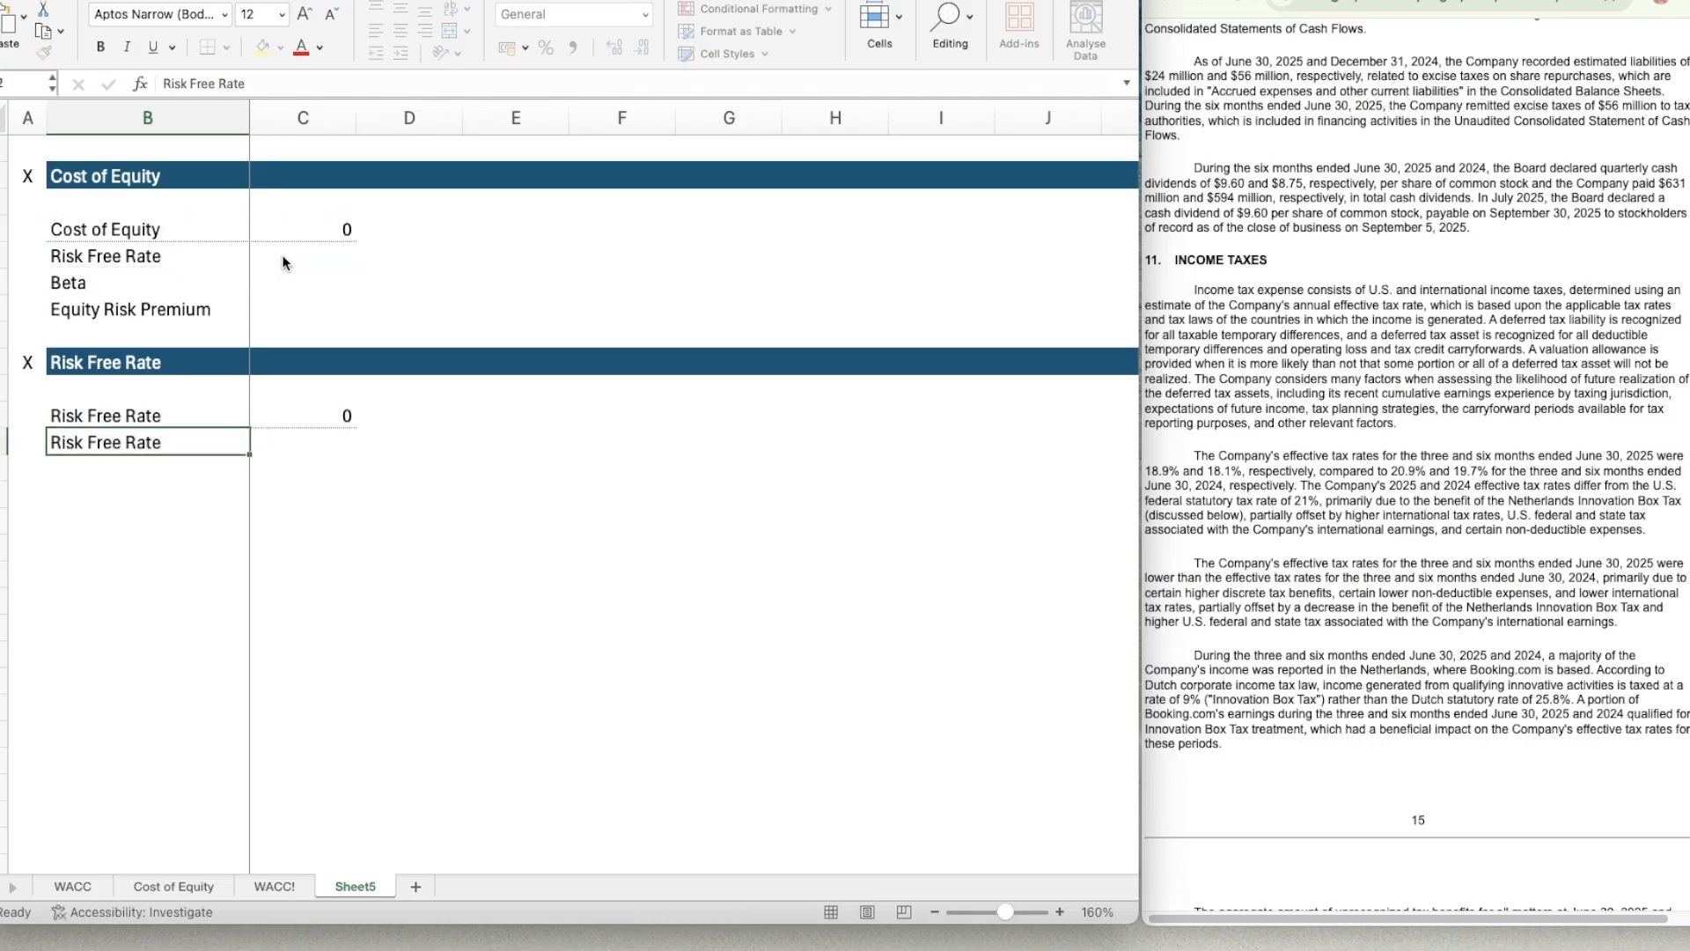
Check the U.S. 10 Year Treasury yield on CNBC and enter 4.232% as the risk free rate in C11.
key(Up)
key(Right)
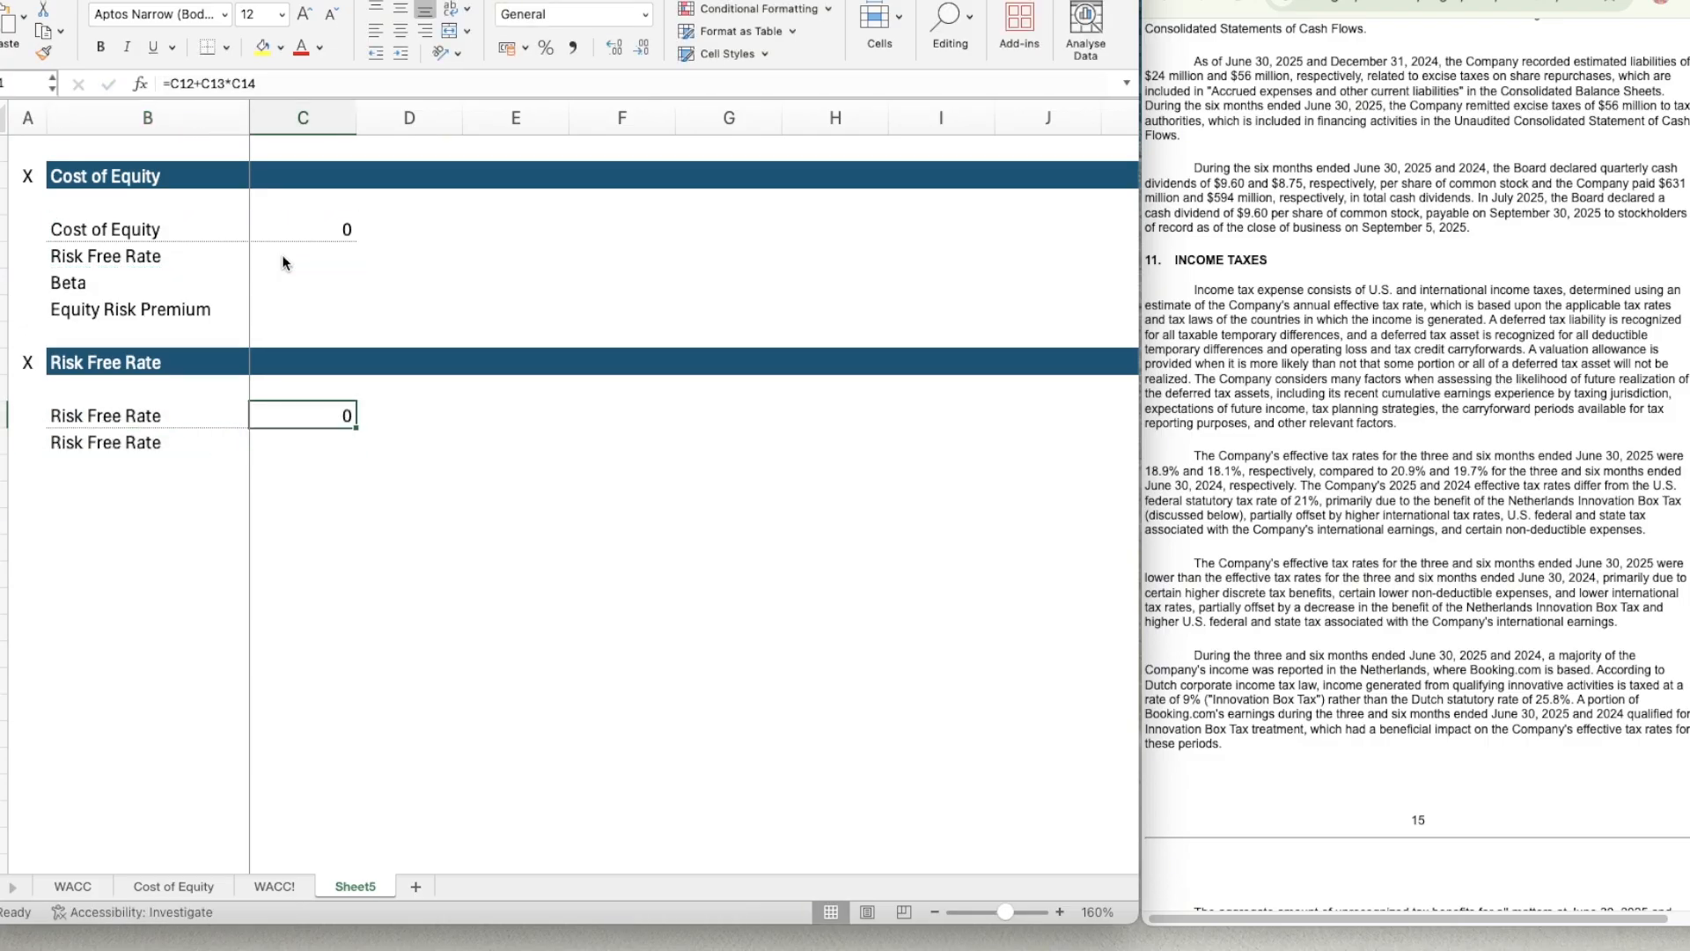
click(1356, 1)
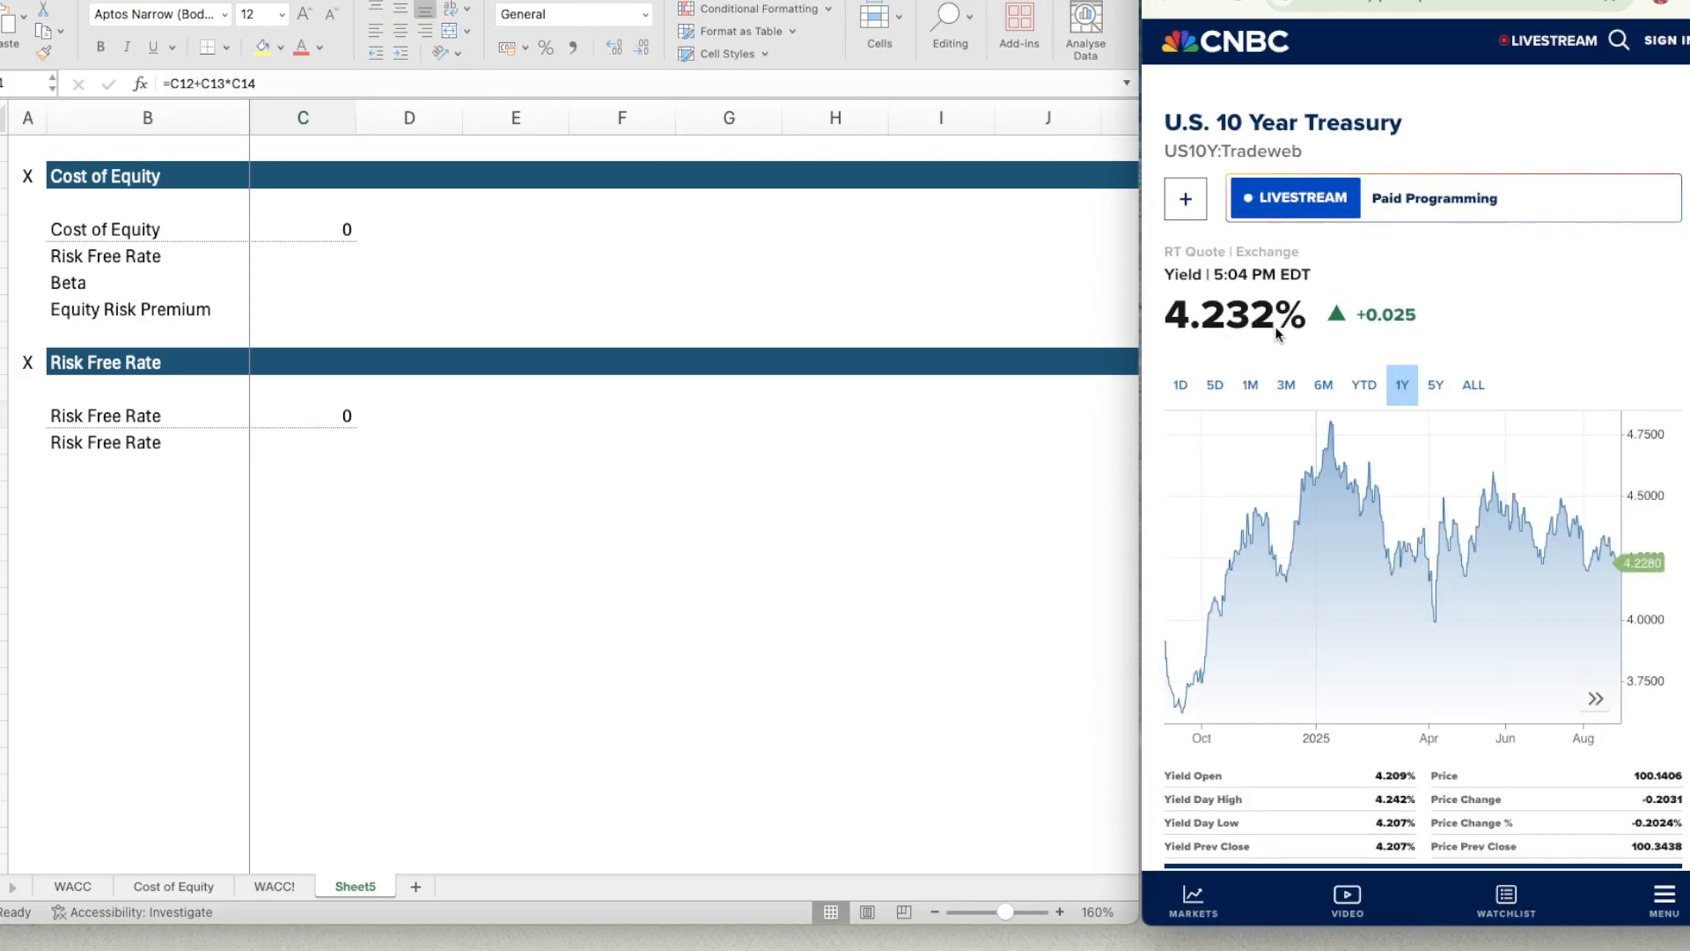
click(286, 419)
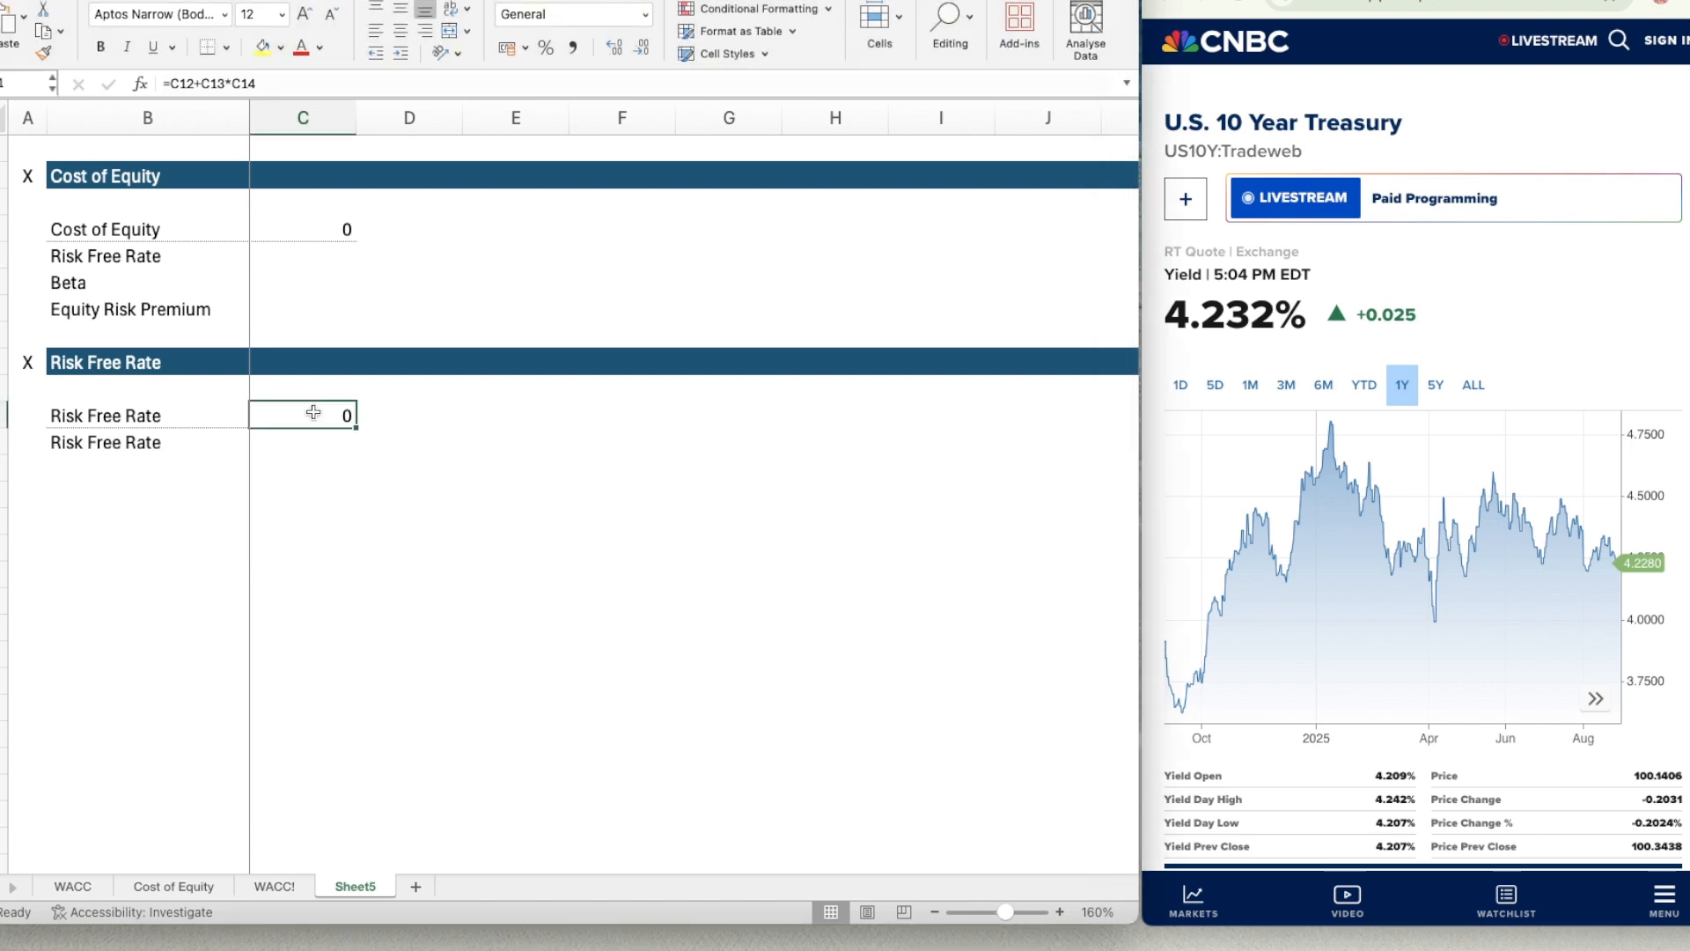
text(4.23)
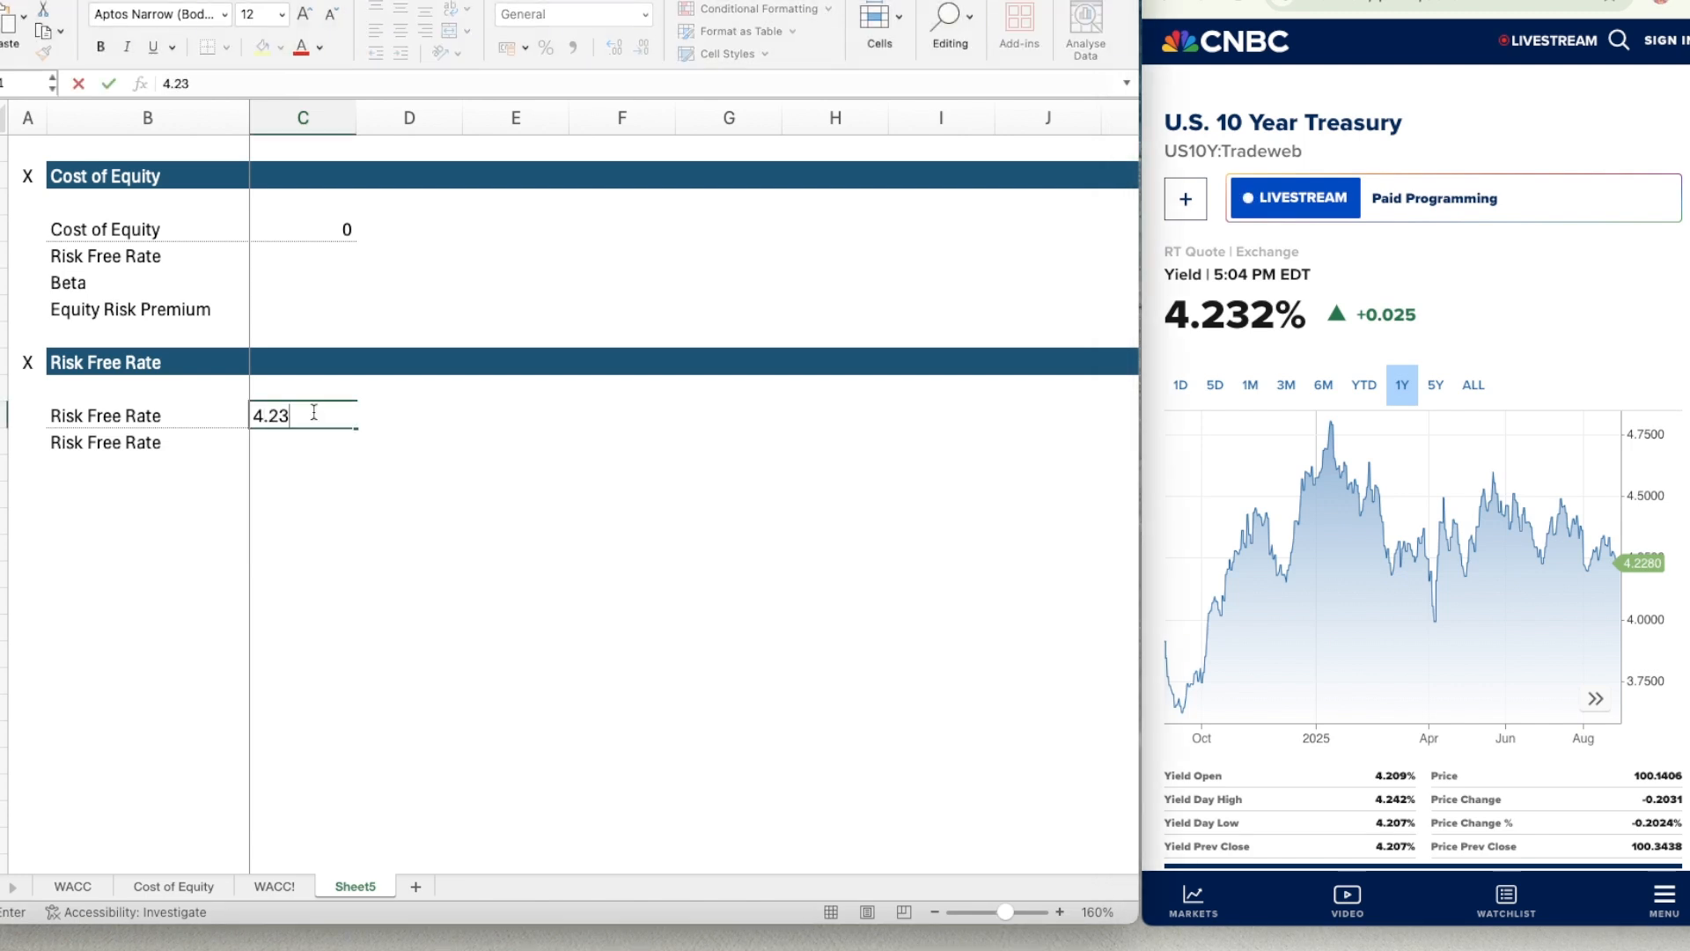
text(2%)
key(Return)
Enter a SUM formula in C12 that totals the risk free rate input in C11.
text(=)
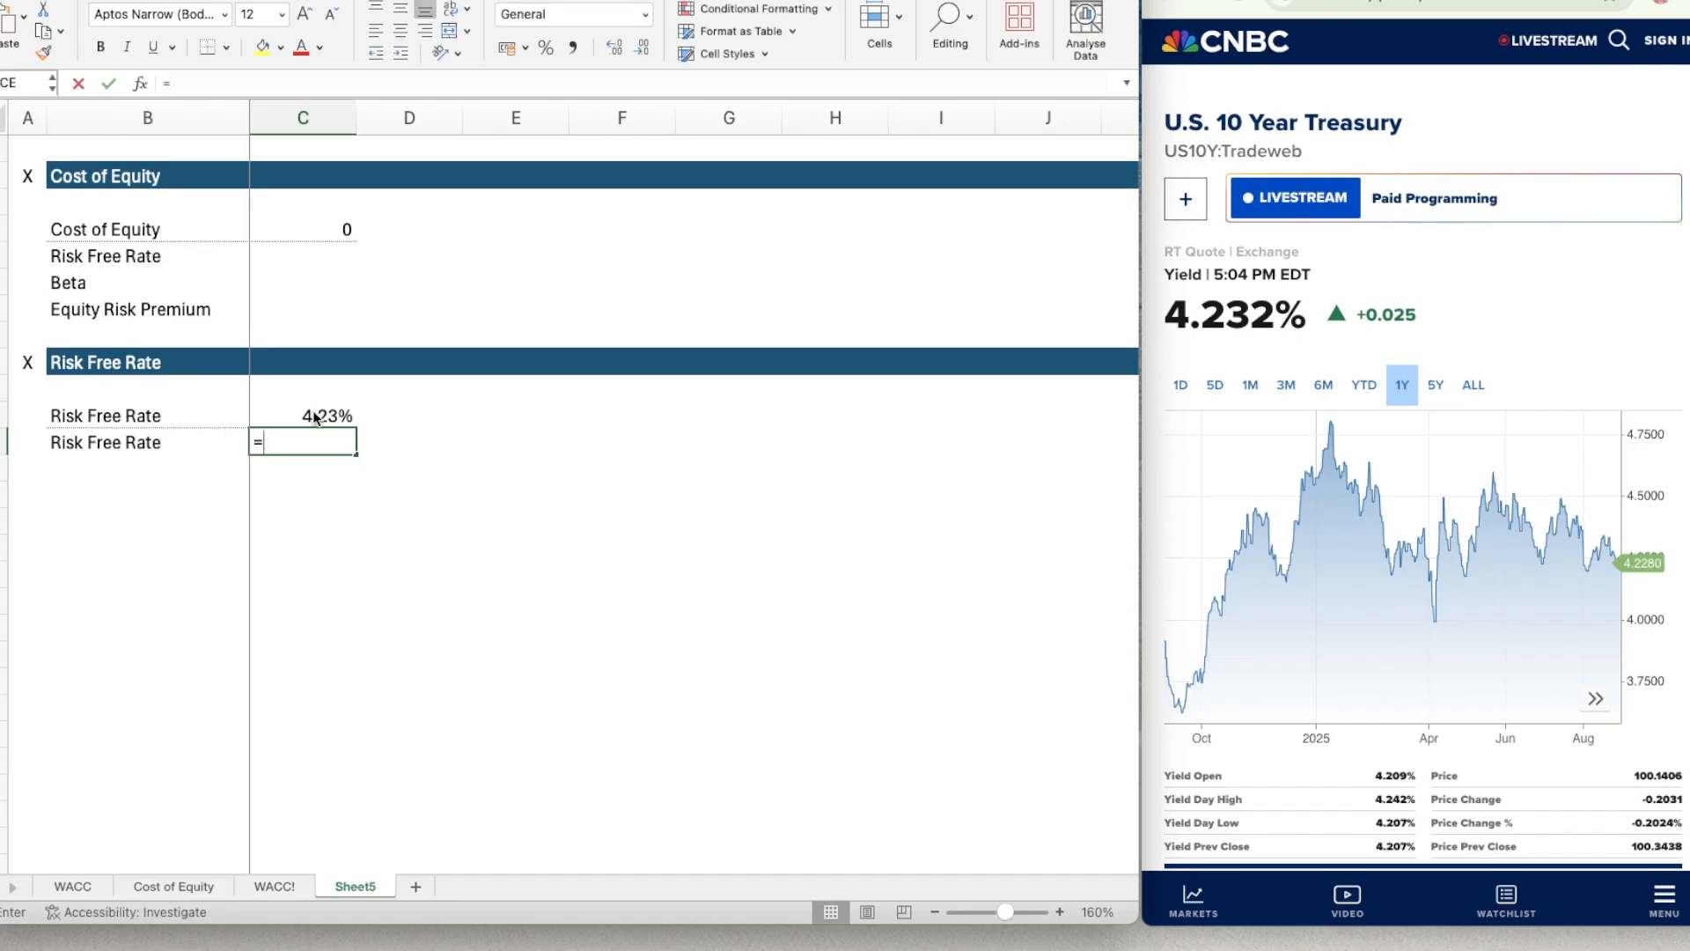
click(314, 417)
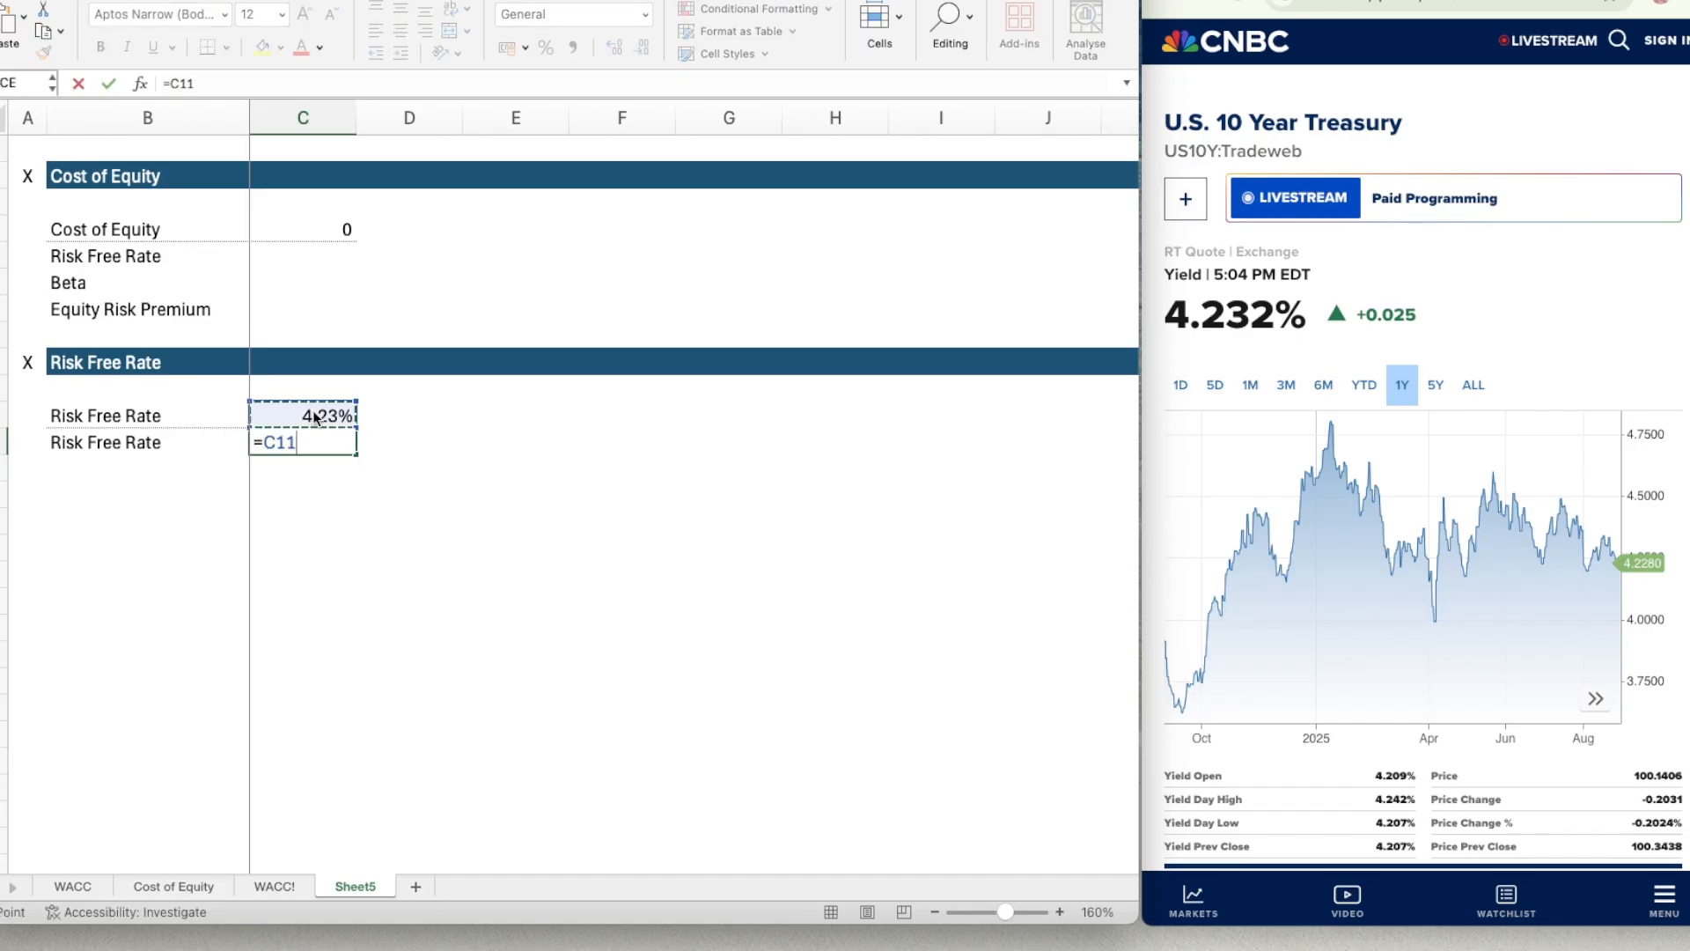
key(Down)
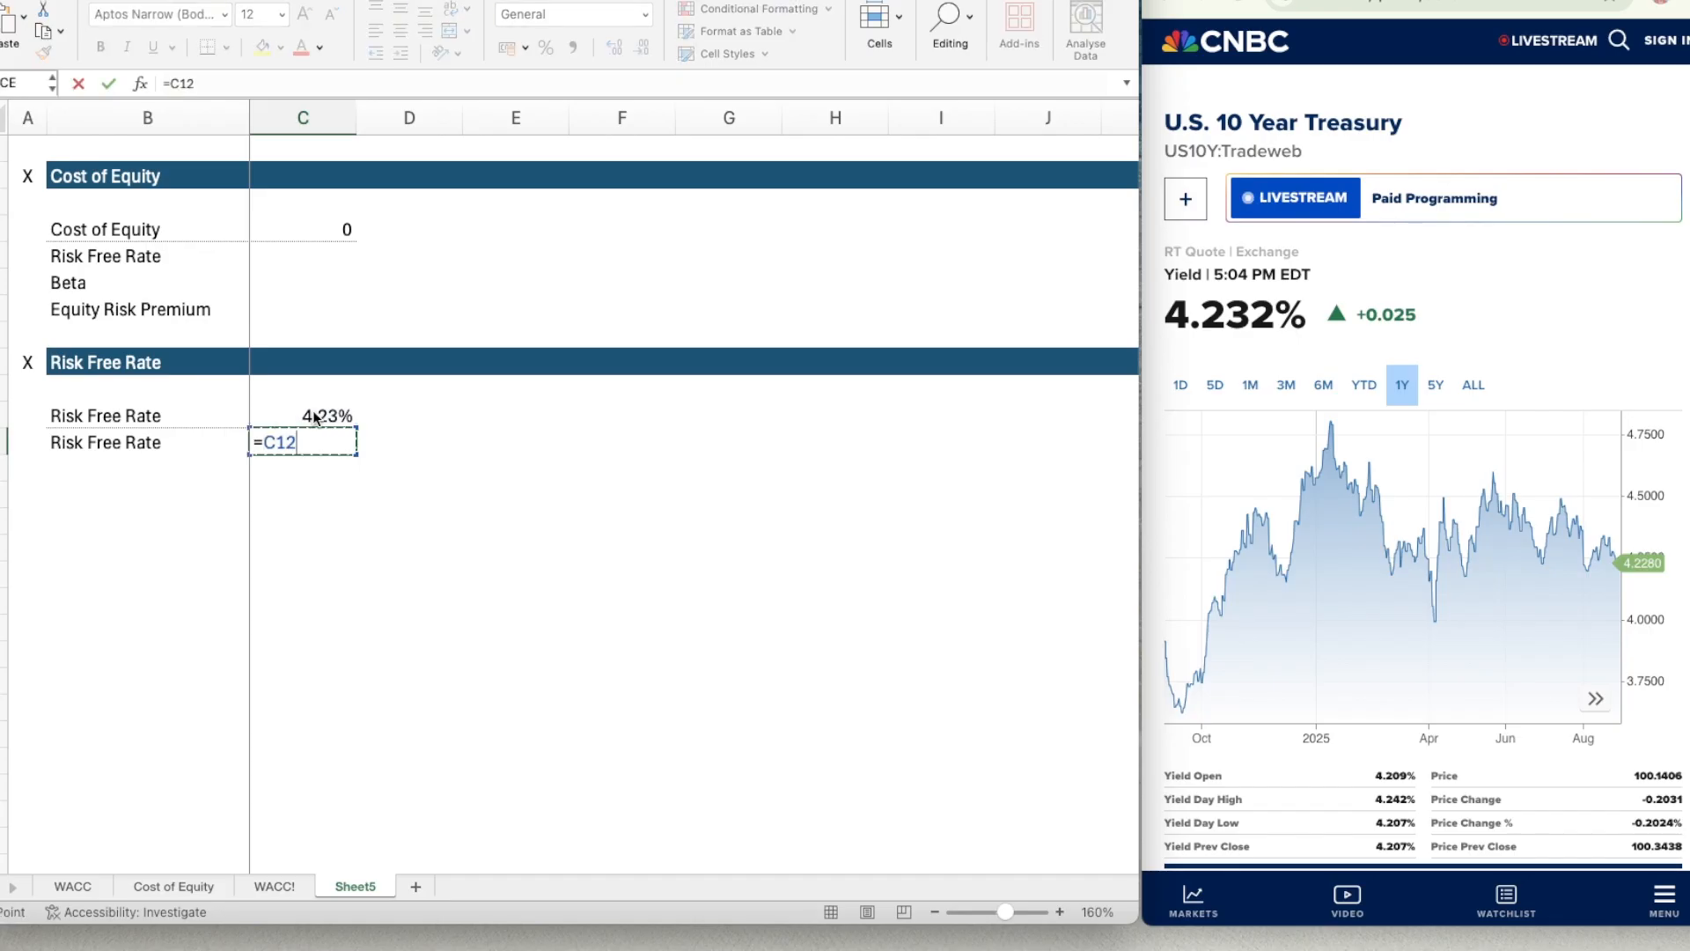
key(BackSpace)
key(BackSpace)
key(BackSpace)
text(SUM()
key(Up)
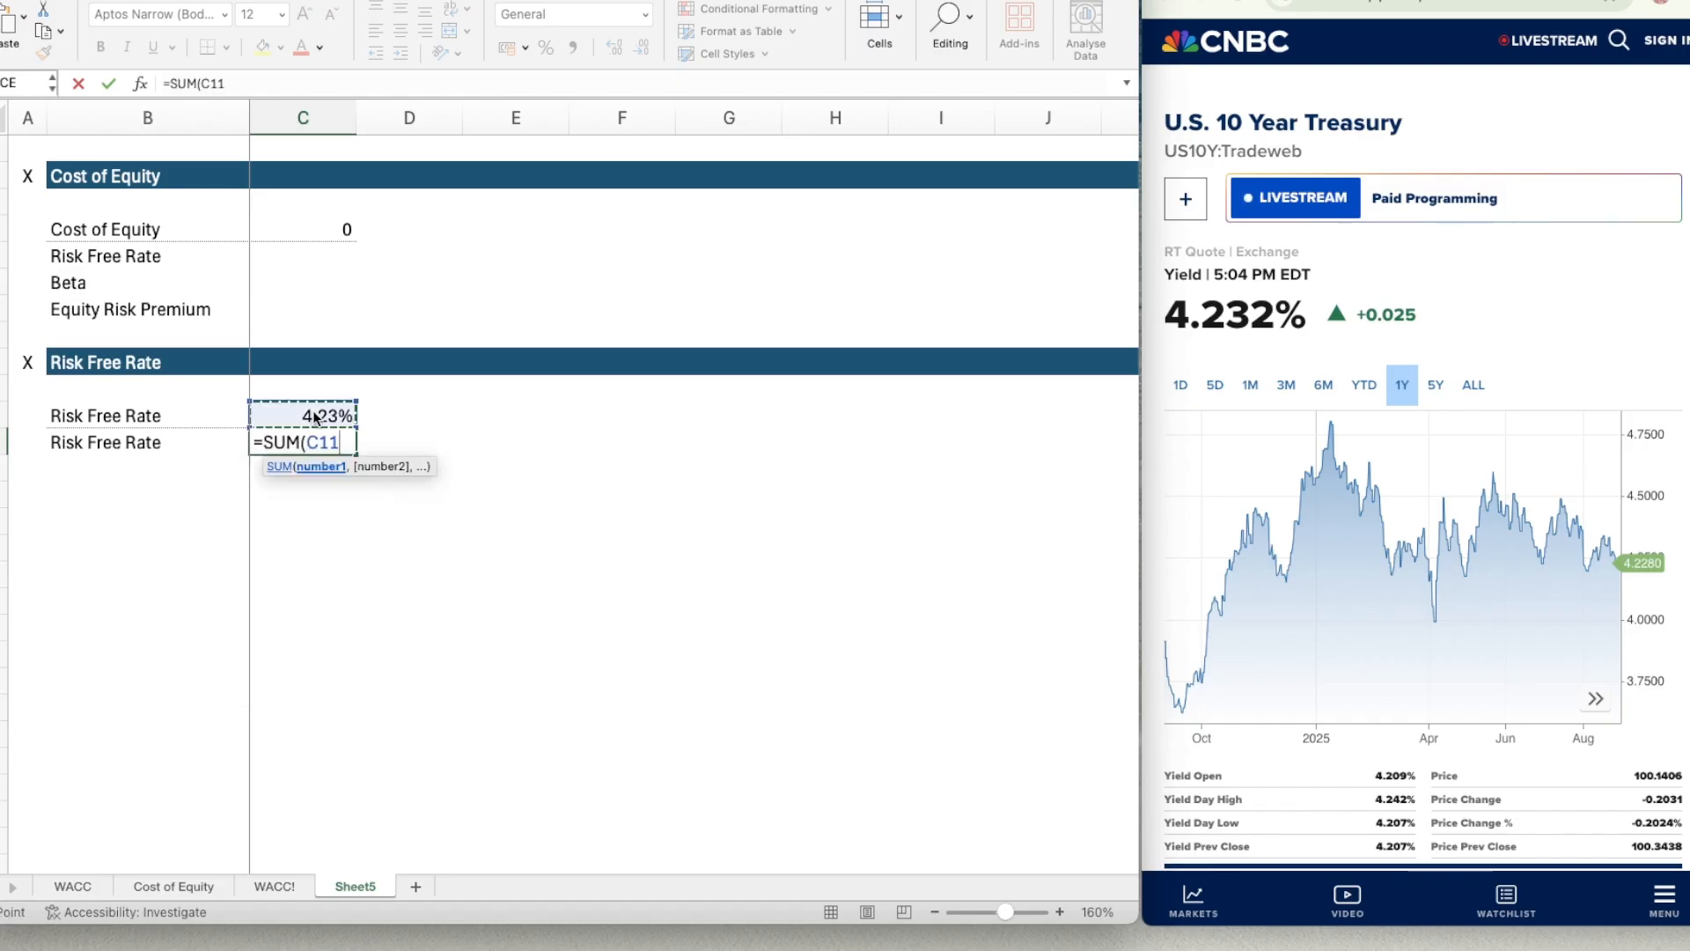
key(Return)
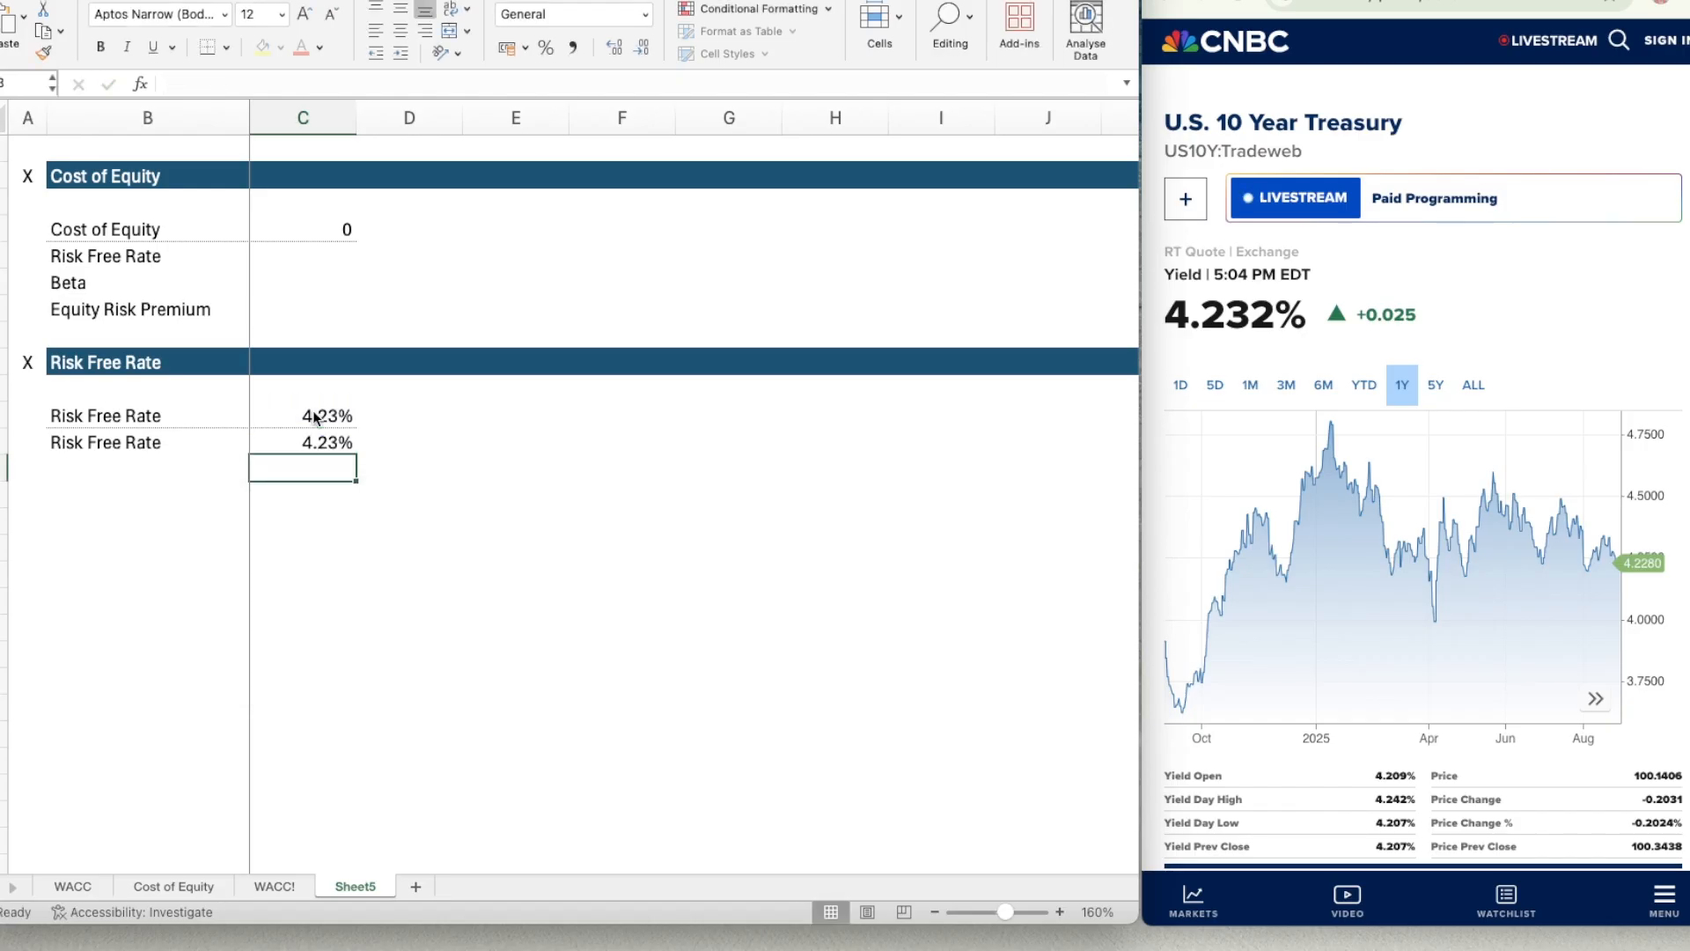
Copy the Risk Free Rate header bar A9:K9 to row 14, leaving one blank row below the section.
key(Down)
key(Left)
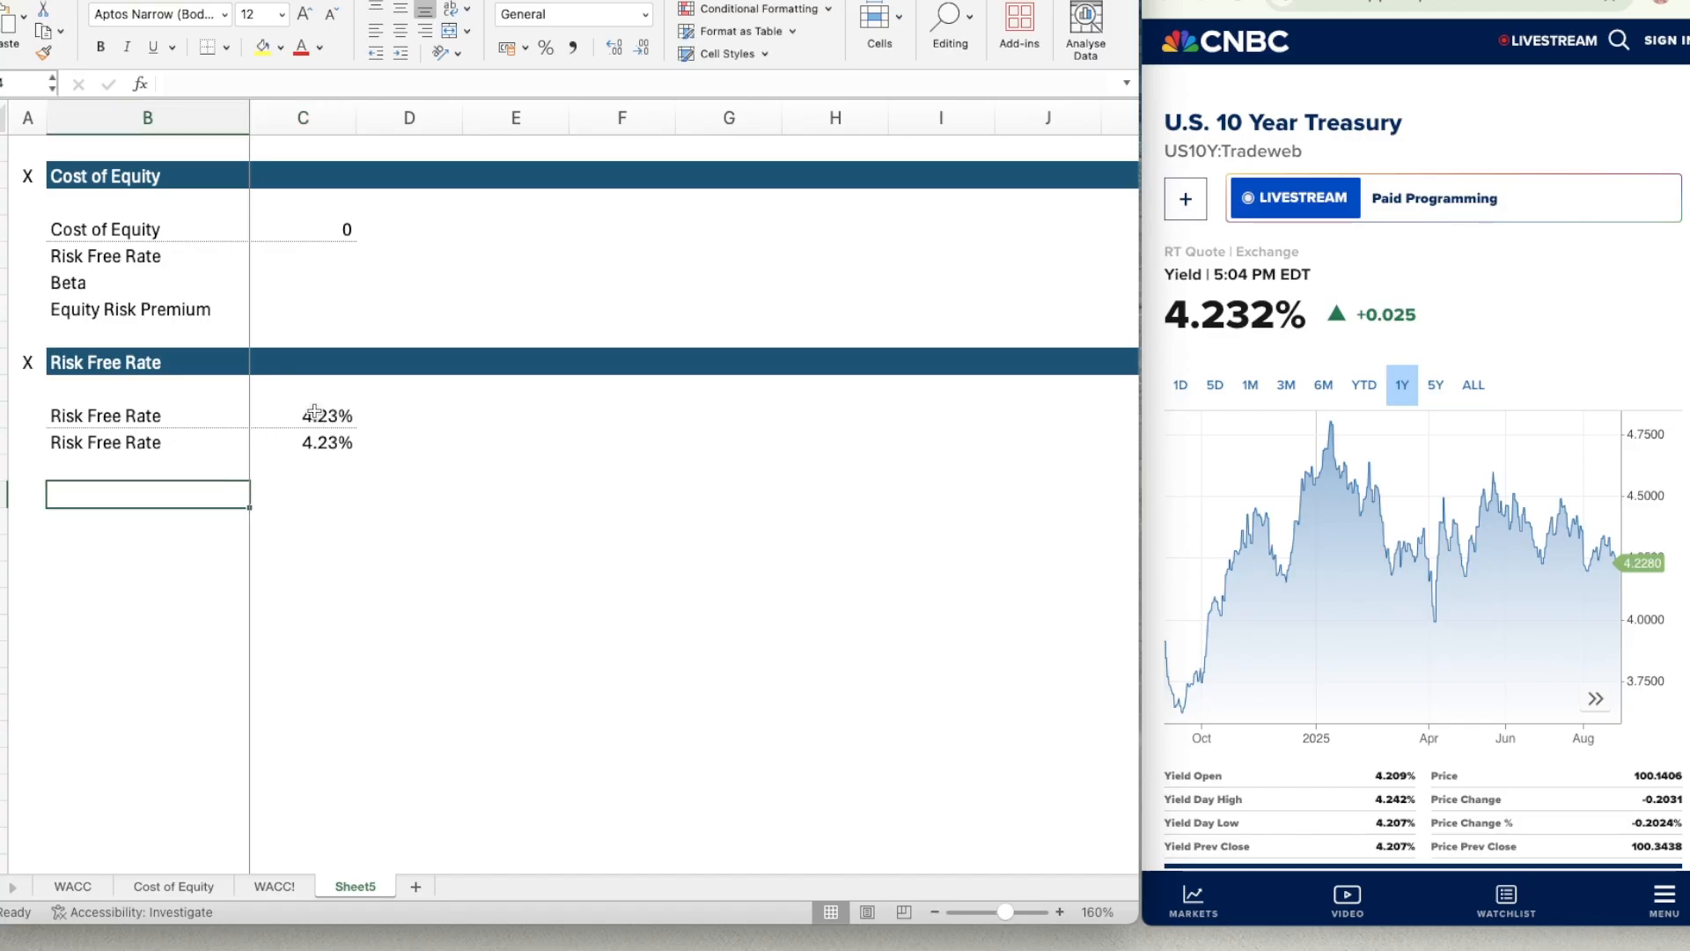
key(Up)
key(Up)
key(Up)
key(Up)
key(Left)
key(shift+Right)
key(shift+Right)
key(shift+Right)
key(shift+Right)
key(shift+Right)
key(shift+Right)
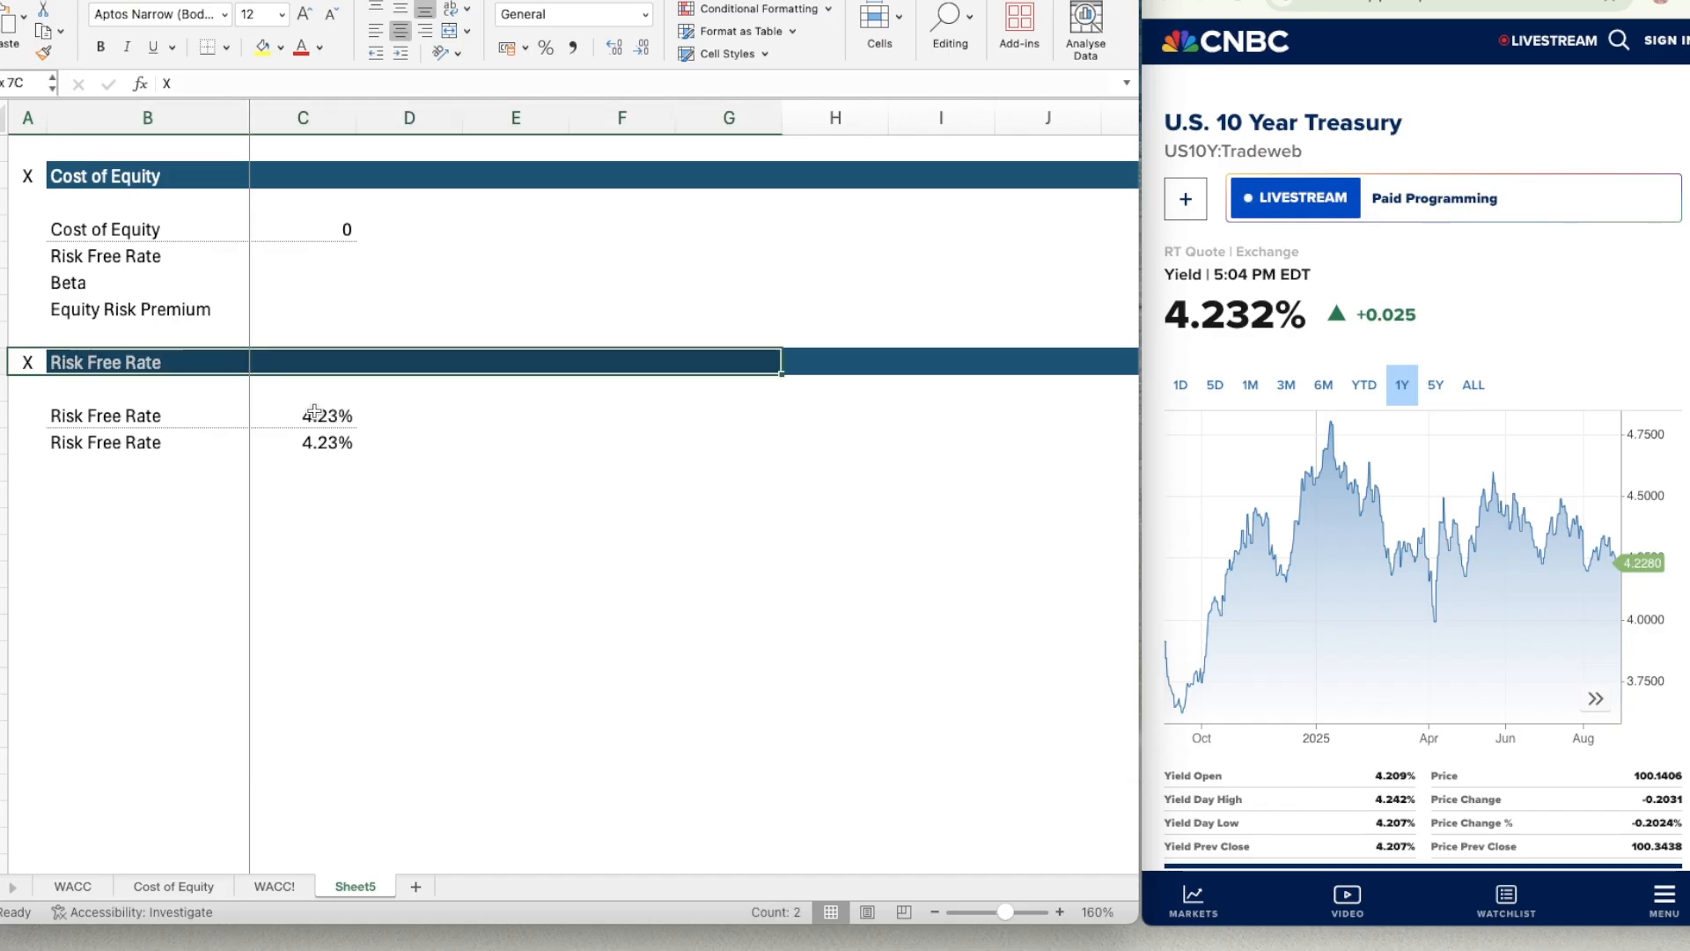
key(shift+Right)
key(shift+Right)
key(shift+Right)
key(shift+Right)
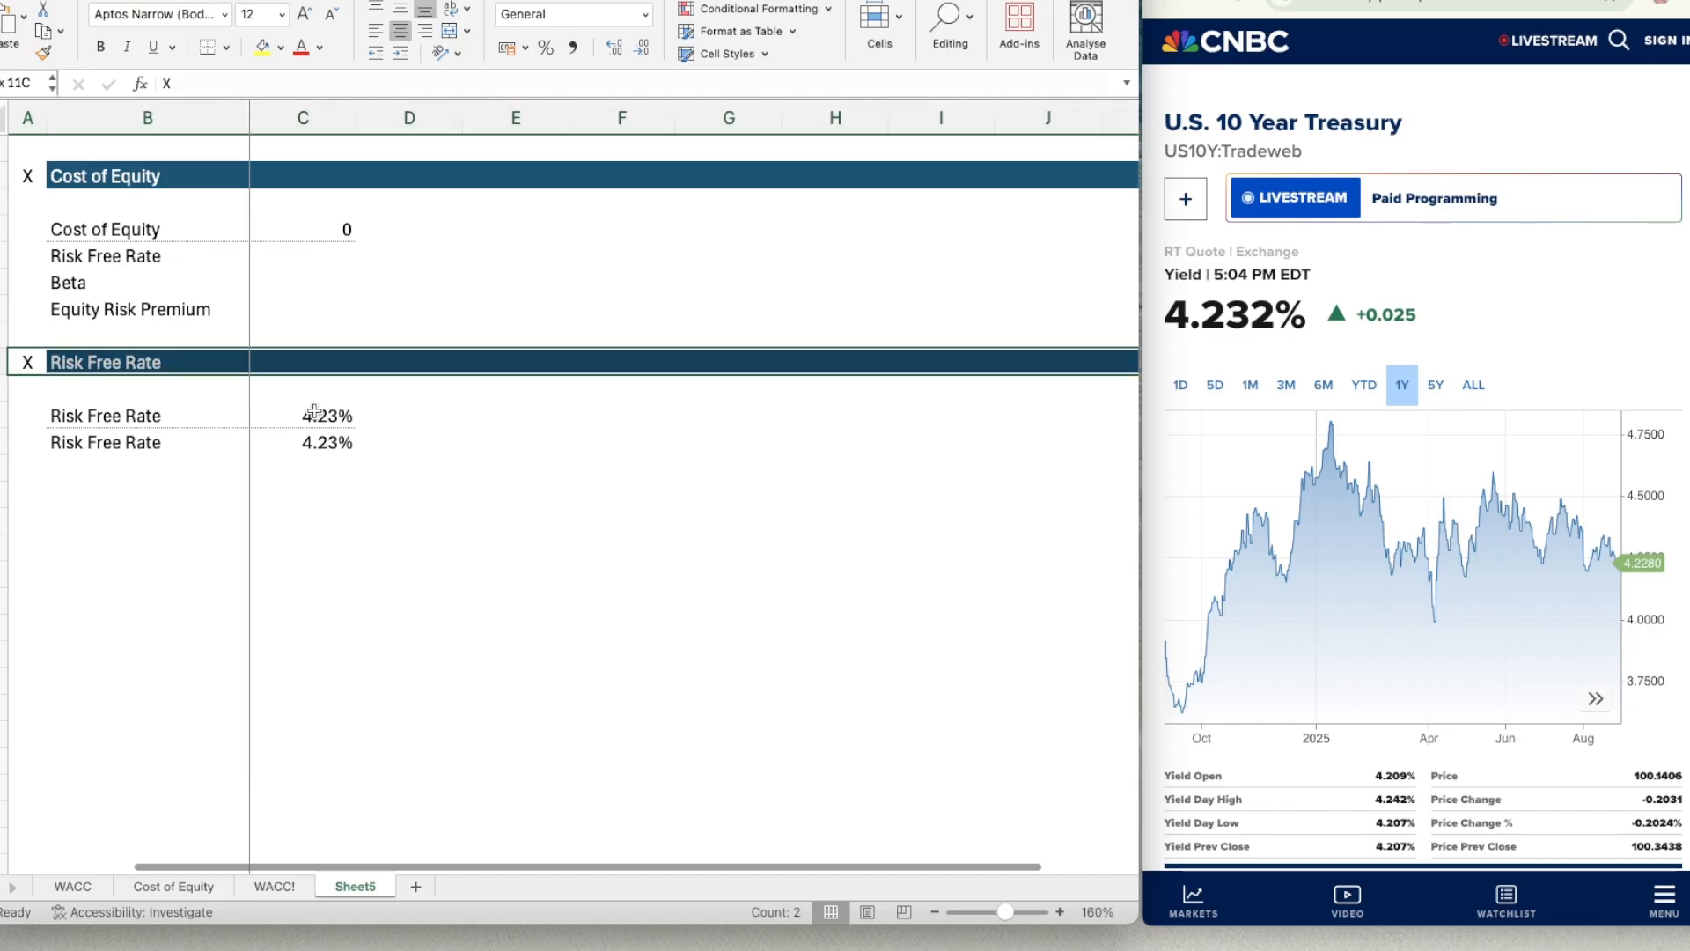
scroll(314, 411, right, 1)
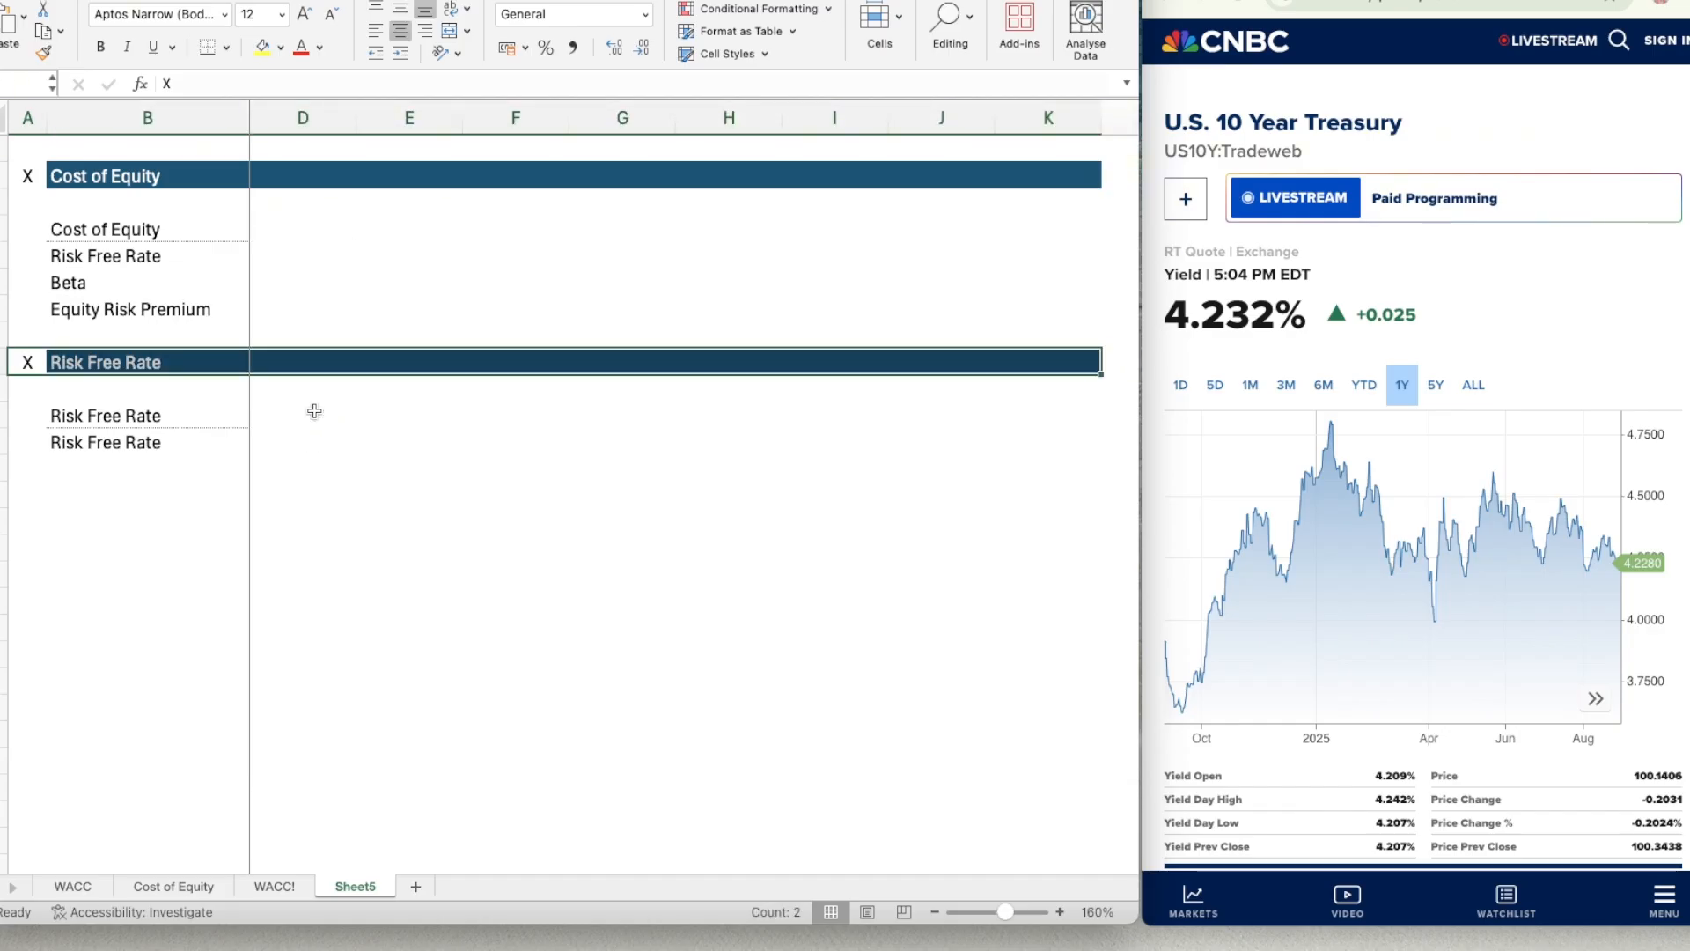
key(ctrl+c)
key(Down)
key(Down)
key(Down)
key(Down)
key(Down)
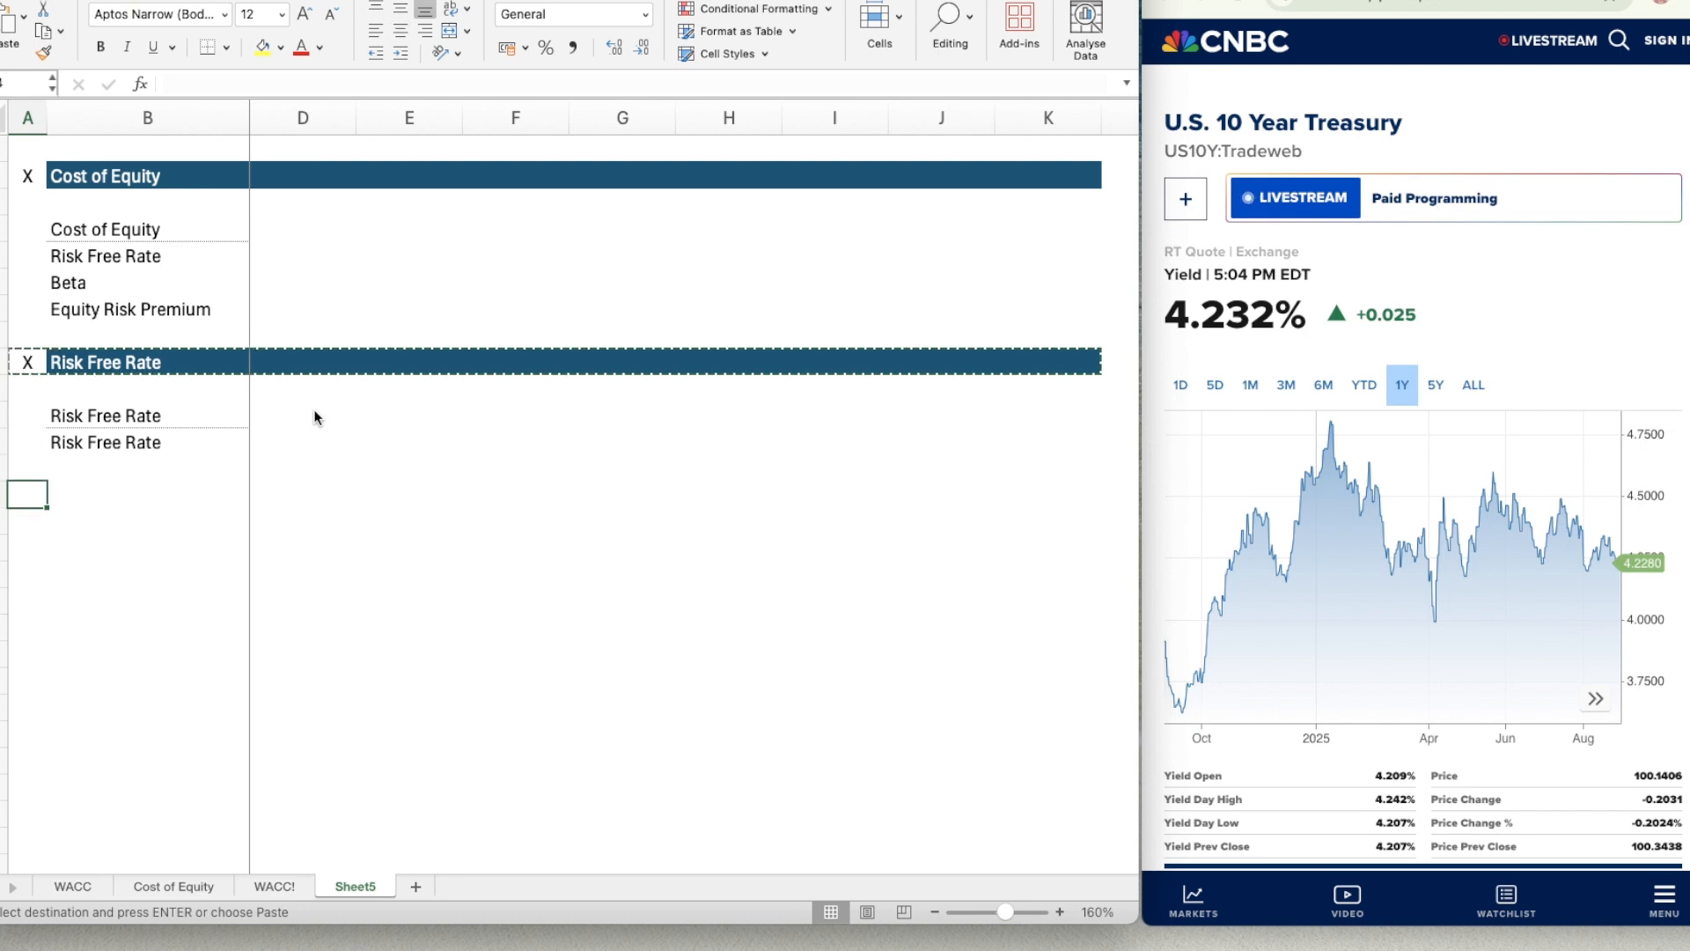
key(cmd+v)
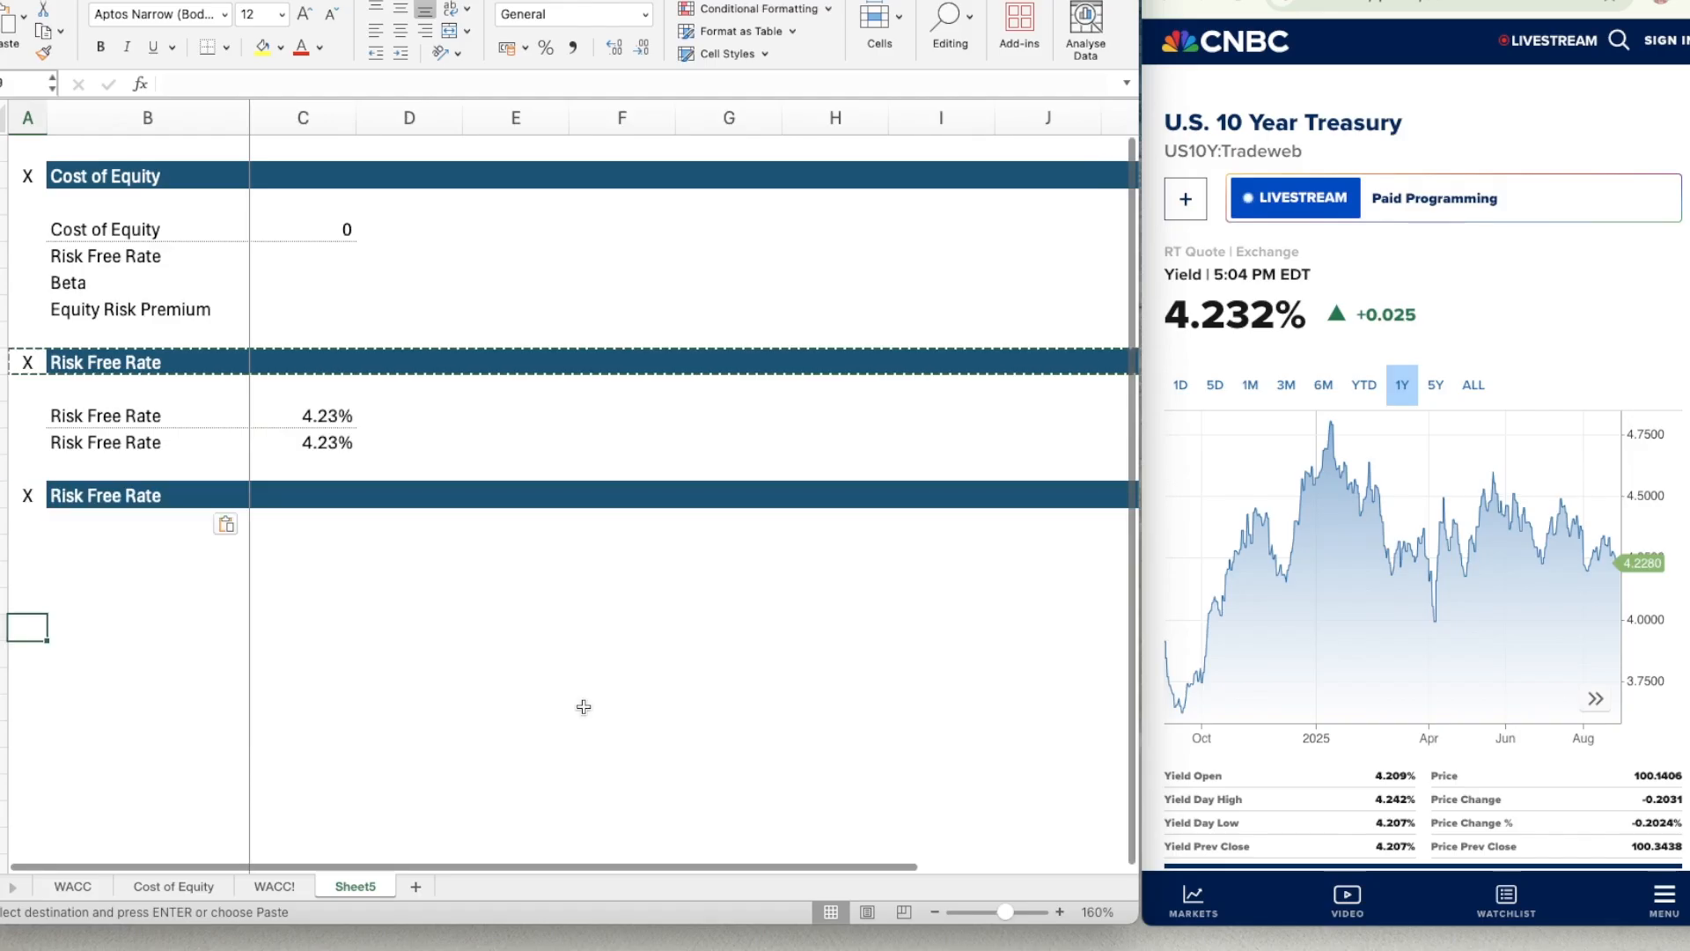
Format the risk free rate result in C12 with a light orange fill and a thin outline border.
click(364, 456)
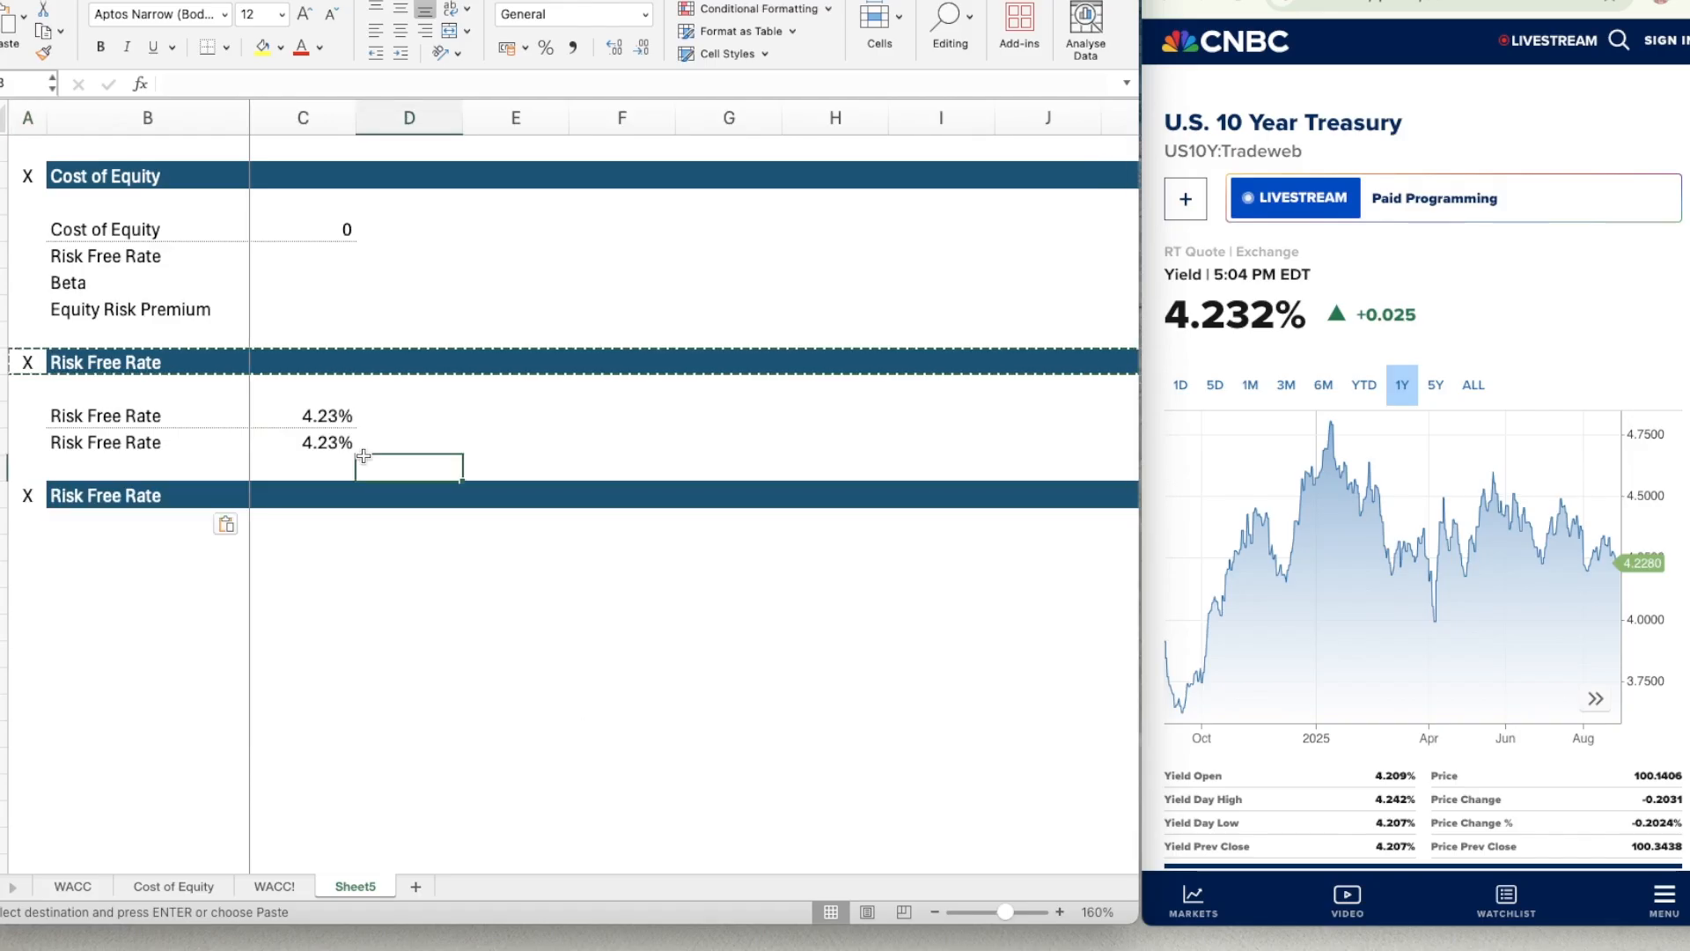
key(Left)
key(Up)
key(Up)
key(Up)
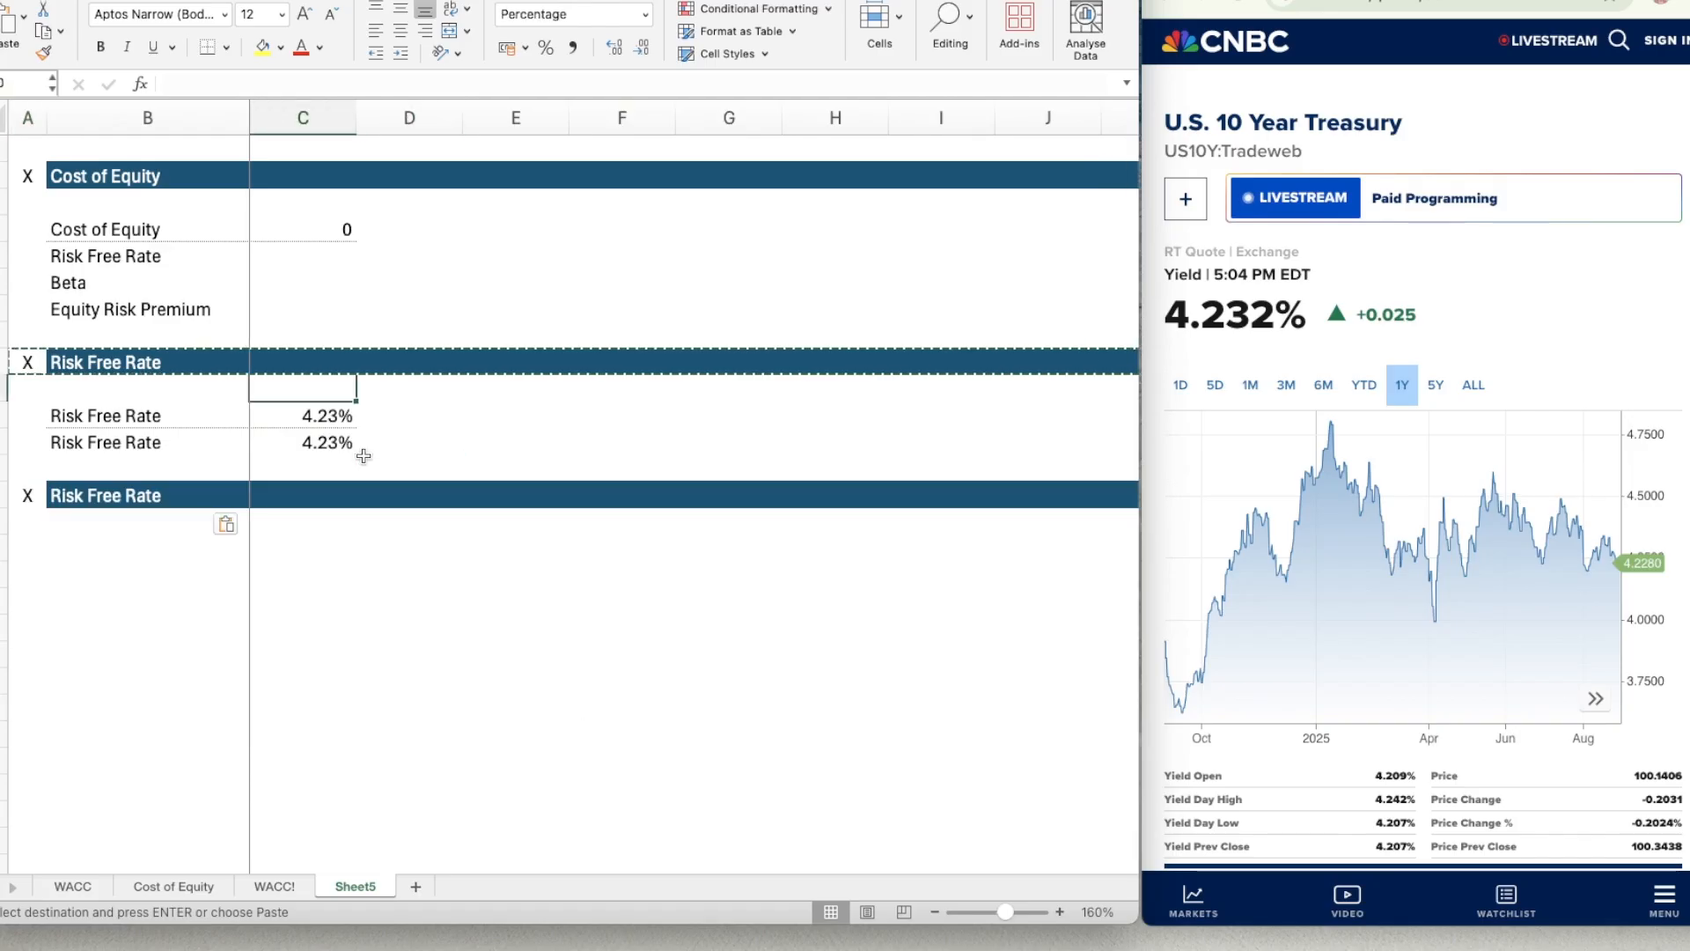
key(Down)
key(Down)
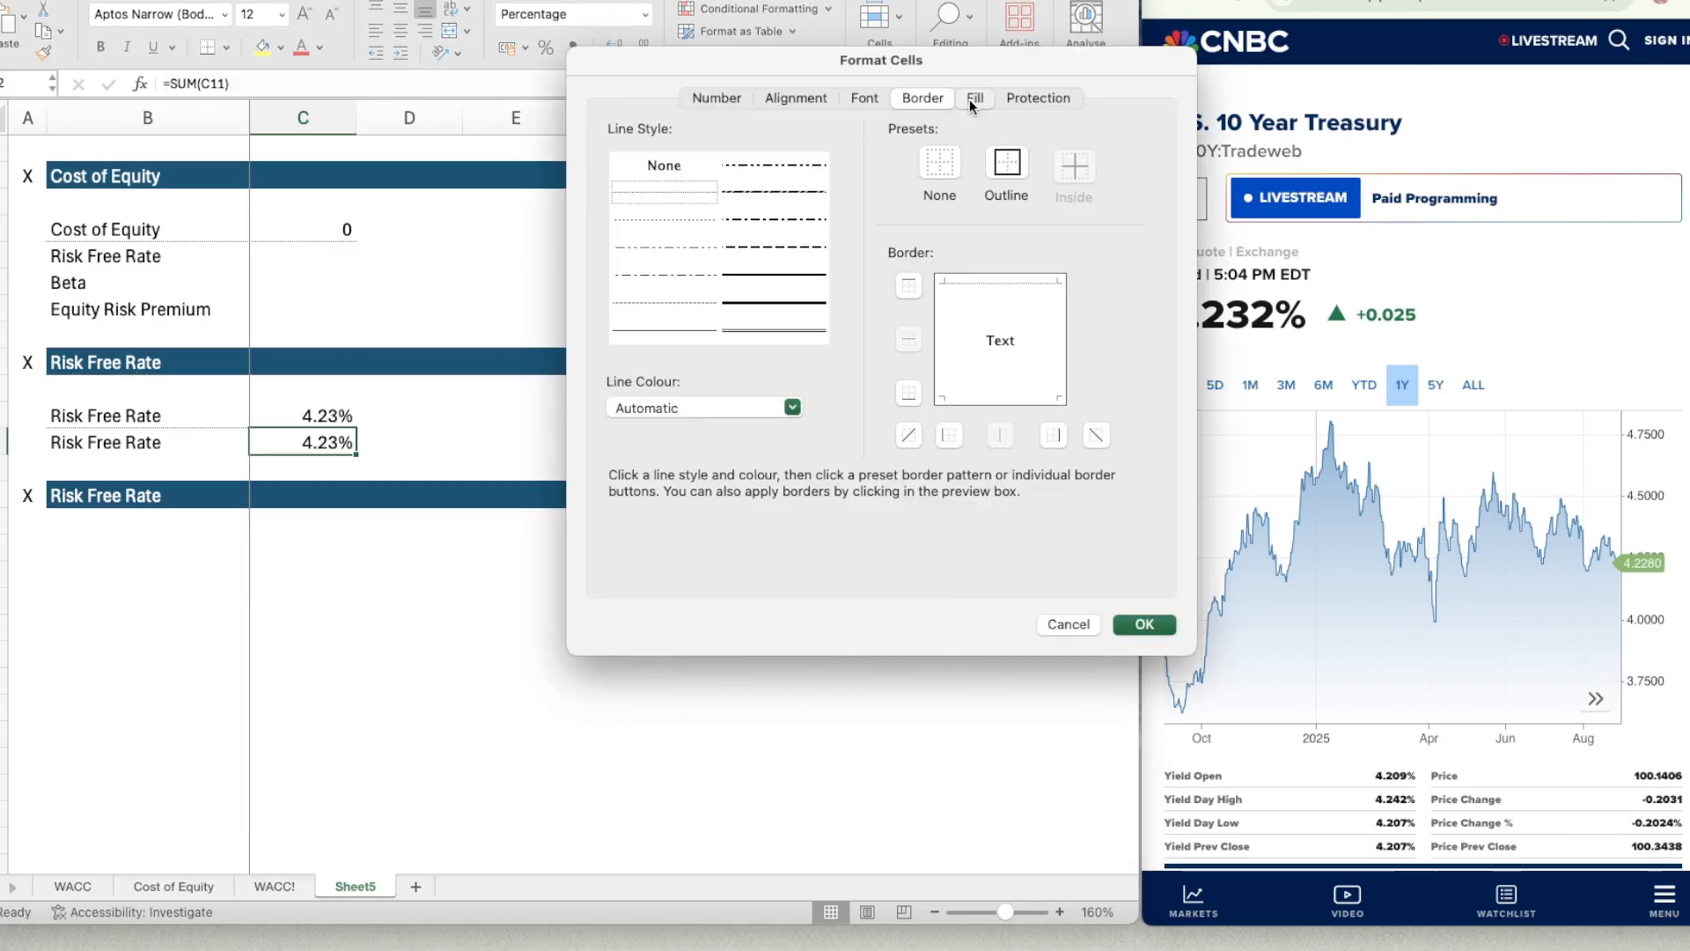
click(975, 98)
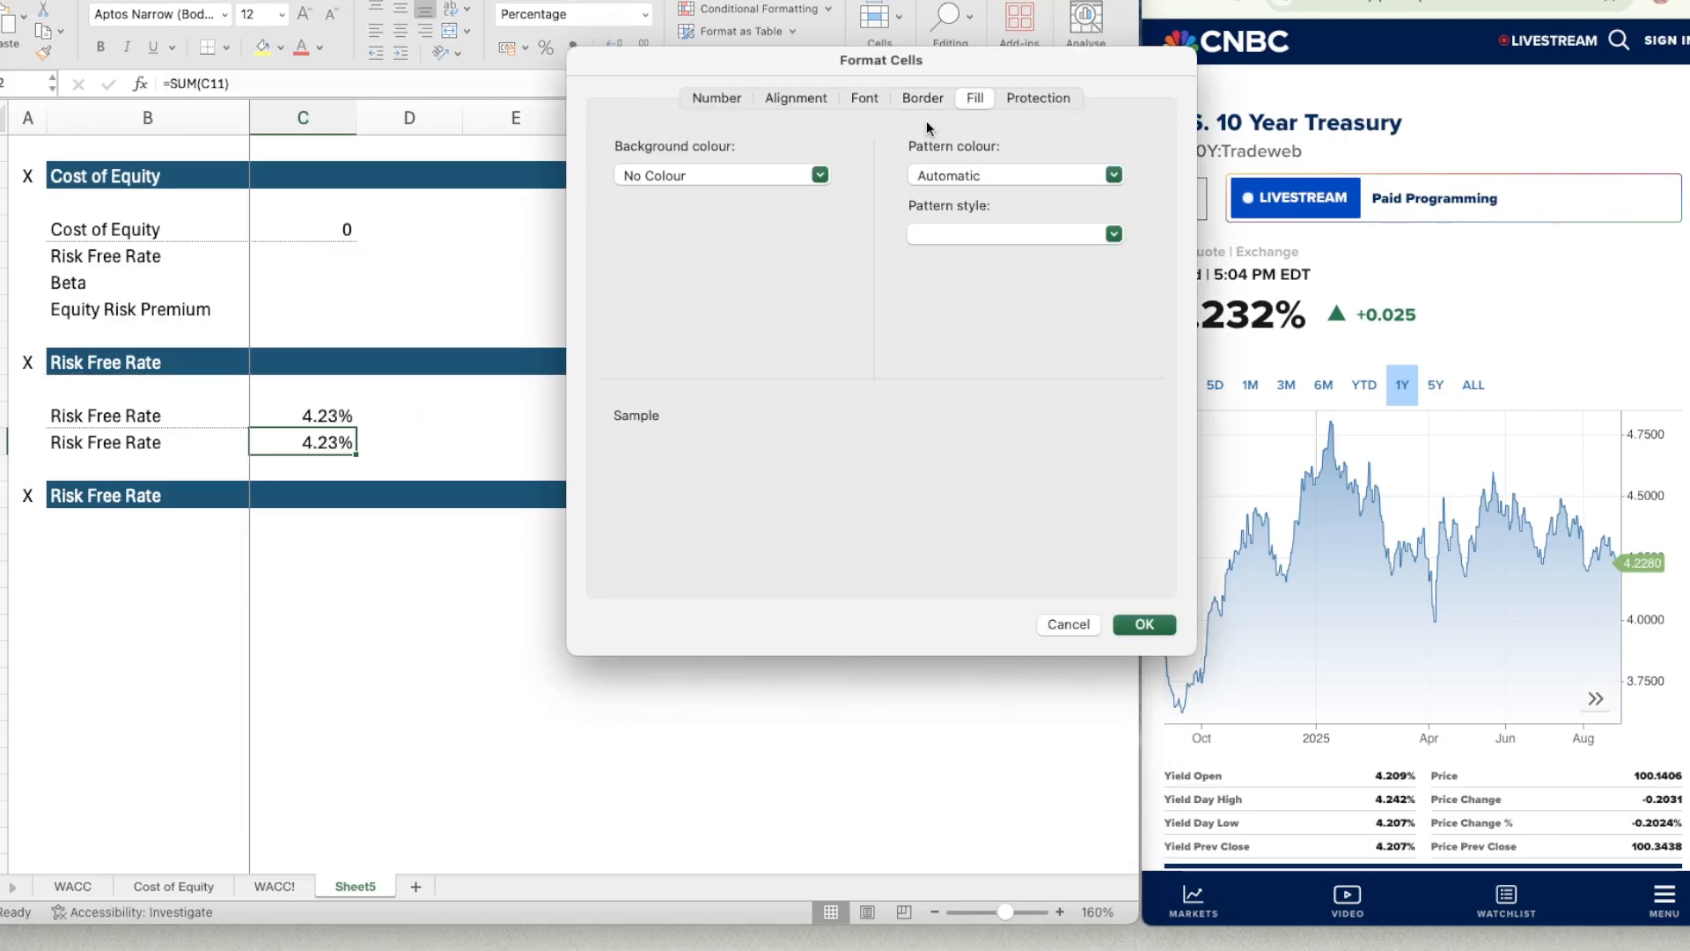
click(726, 175)
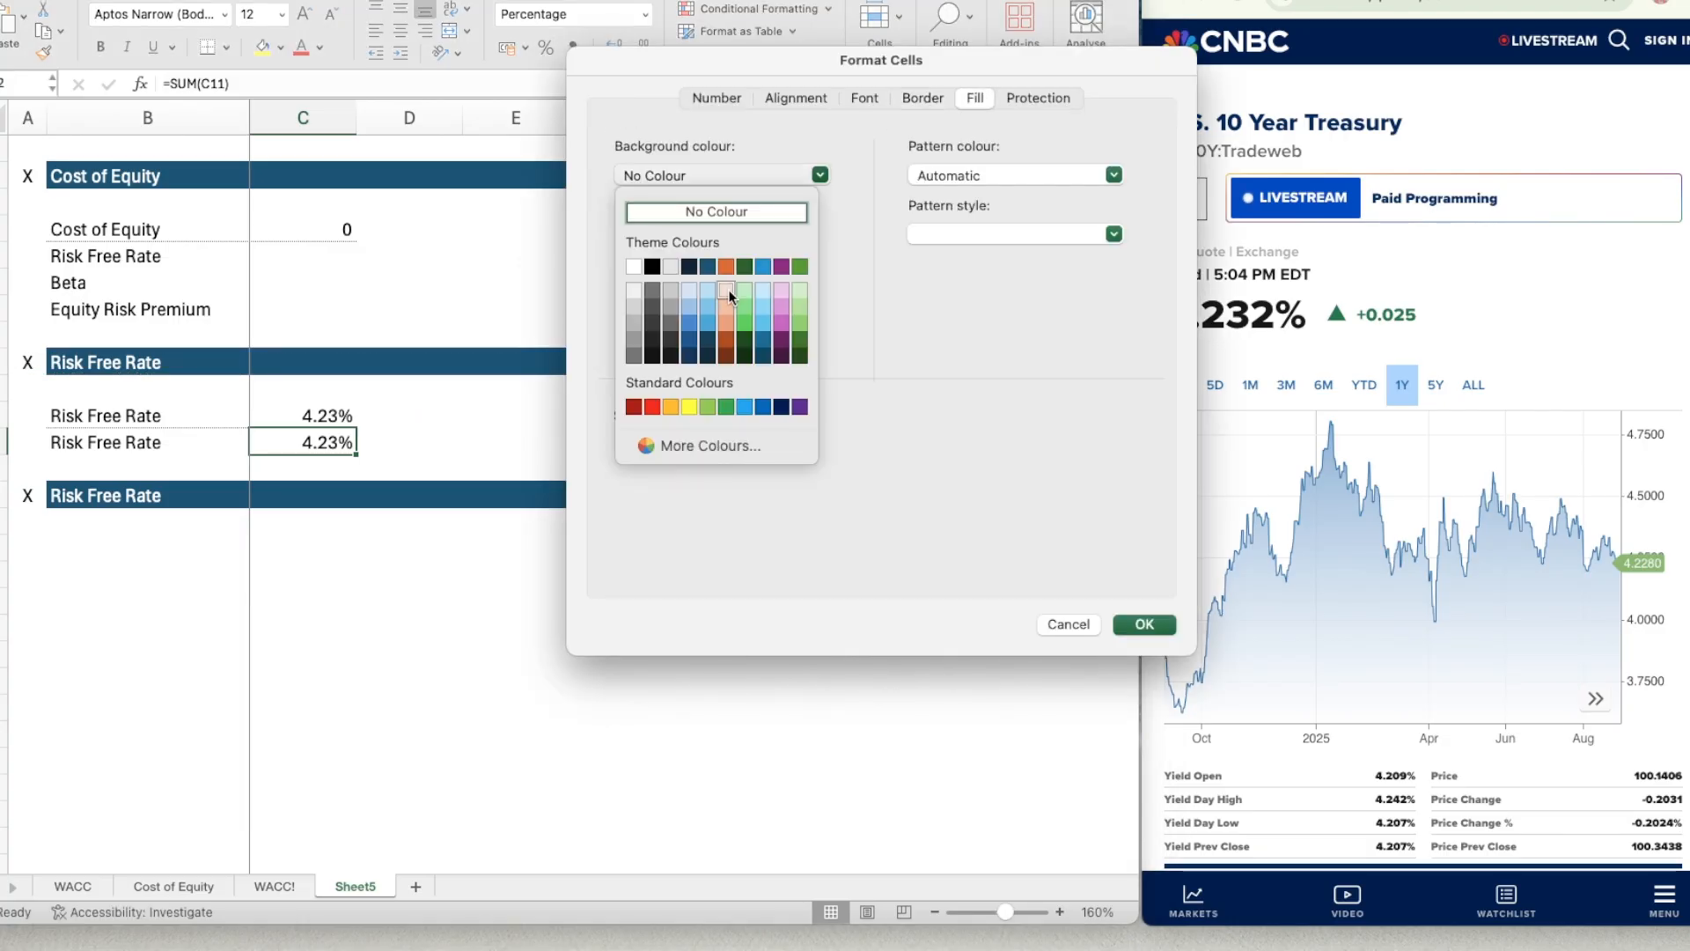
click(728, 292)
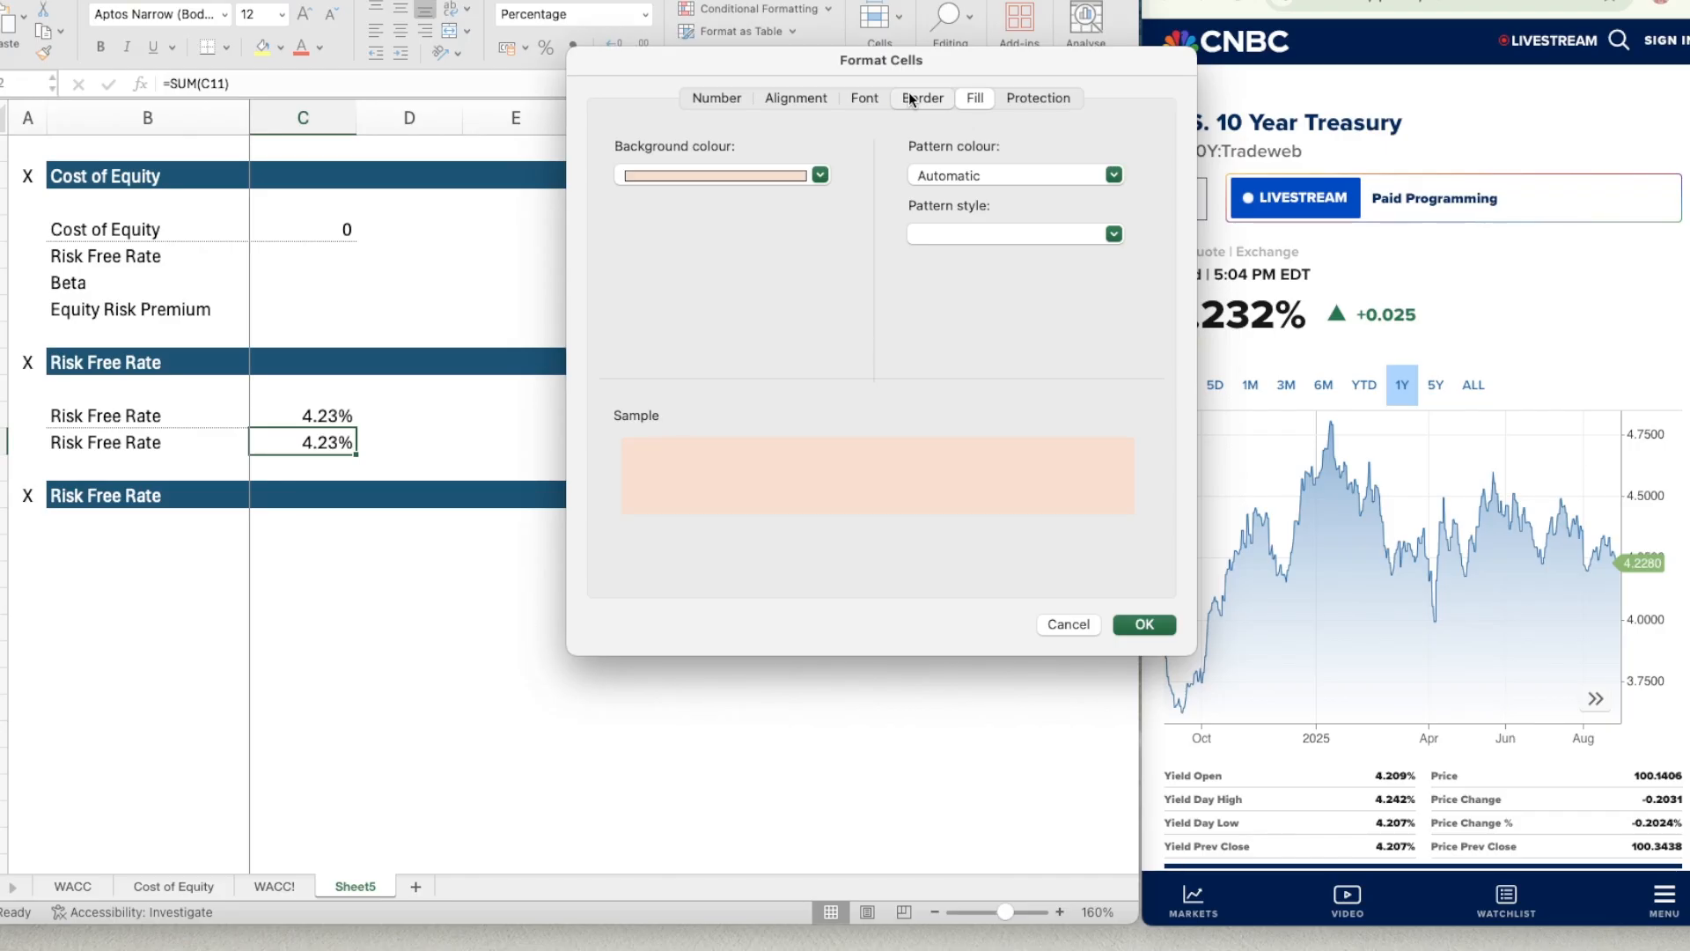
click(911, 99)
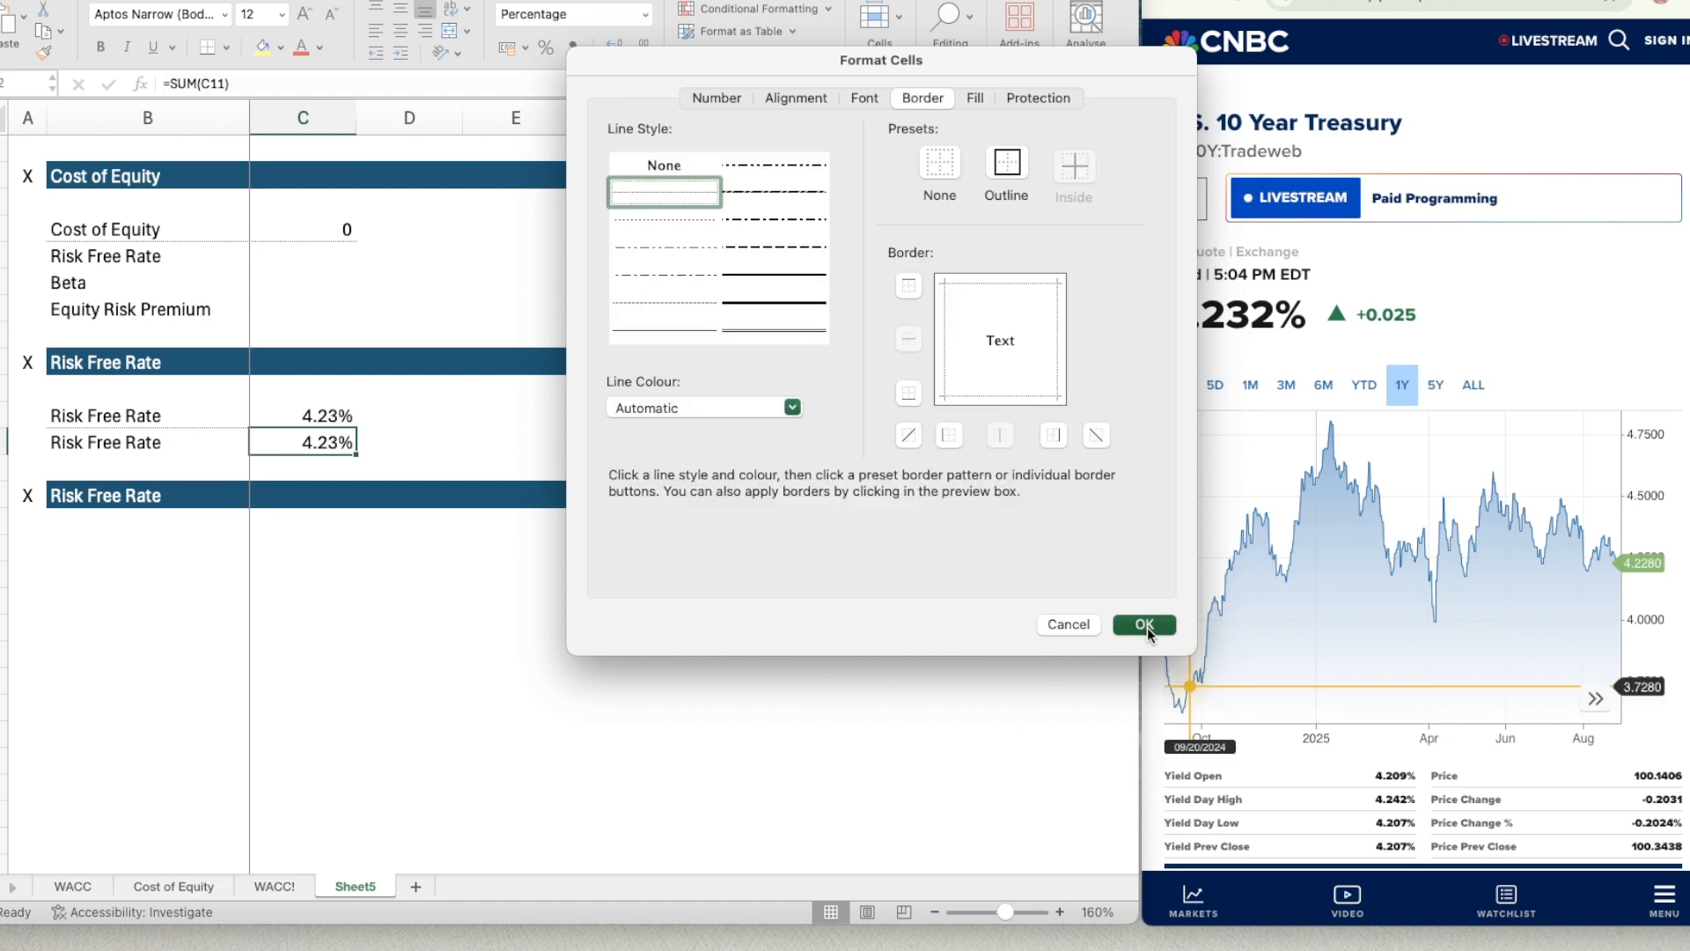
click(1144, 625)
Link the Risk Free Rate input in C5 of the Cost of Equity section to C12.
click(326, 253)
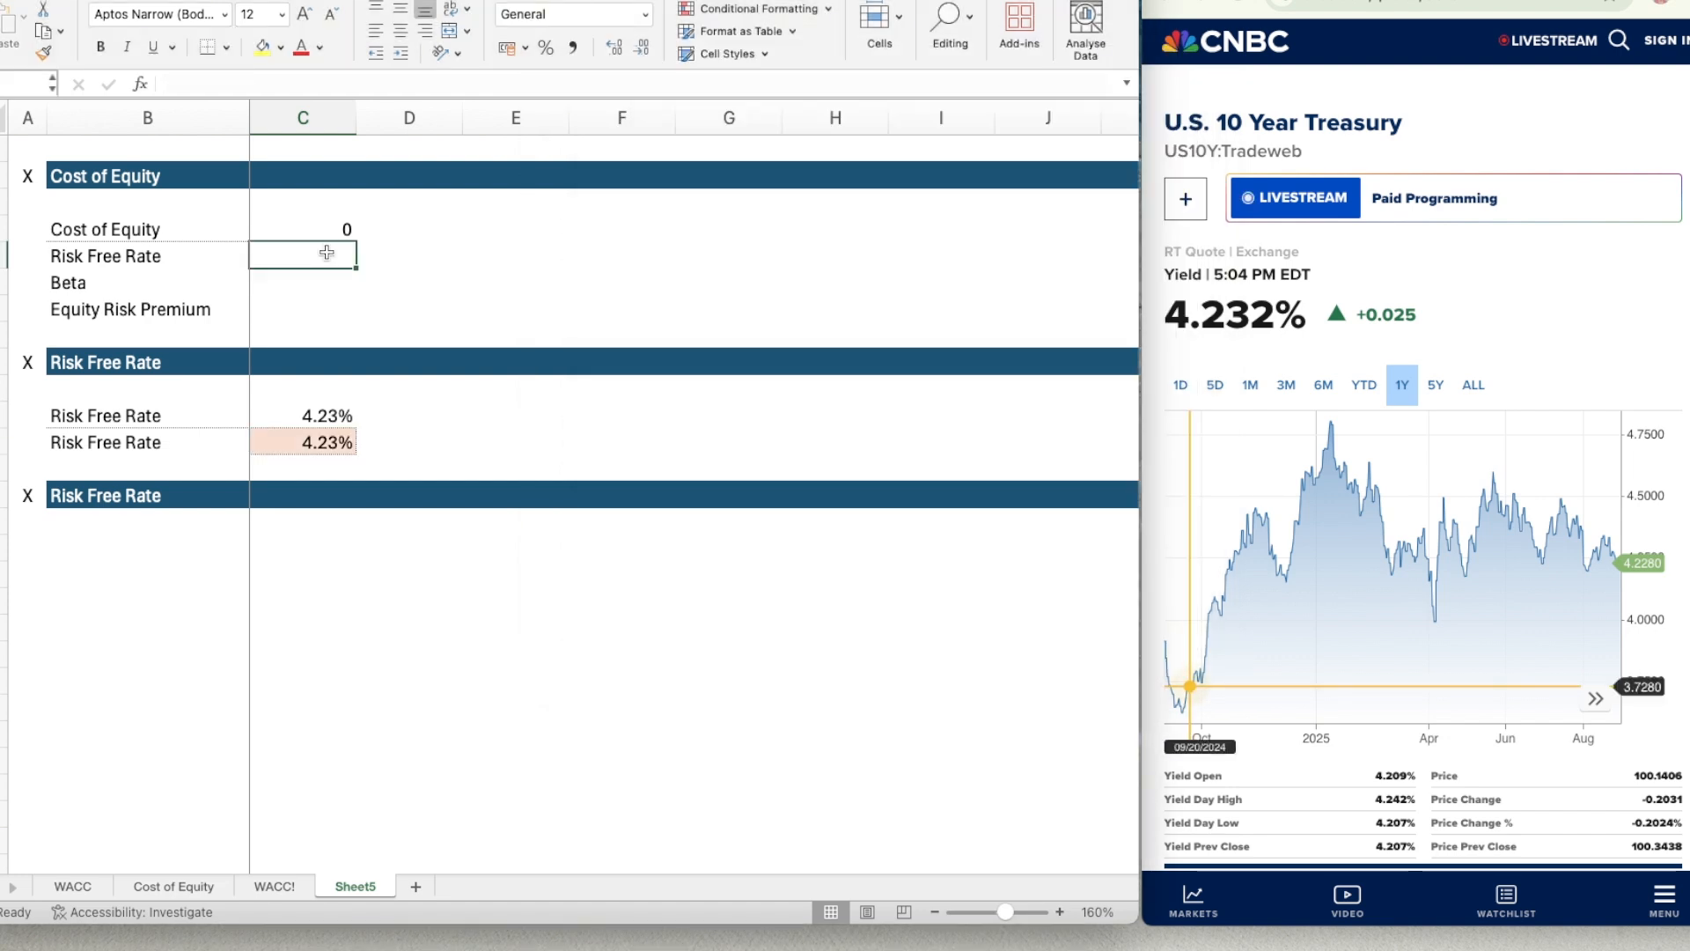
text(=)
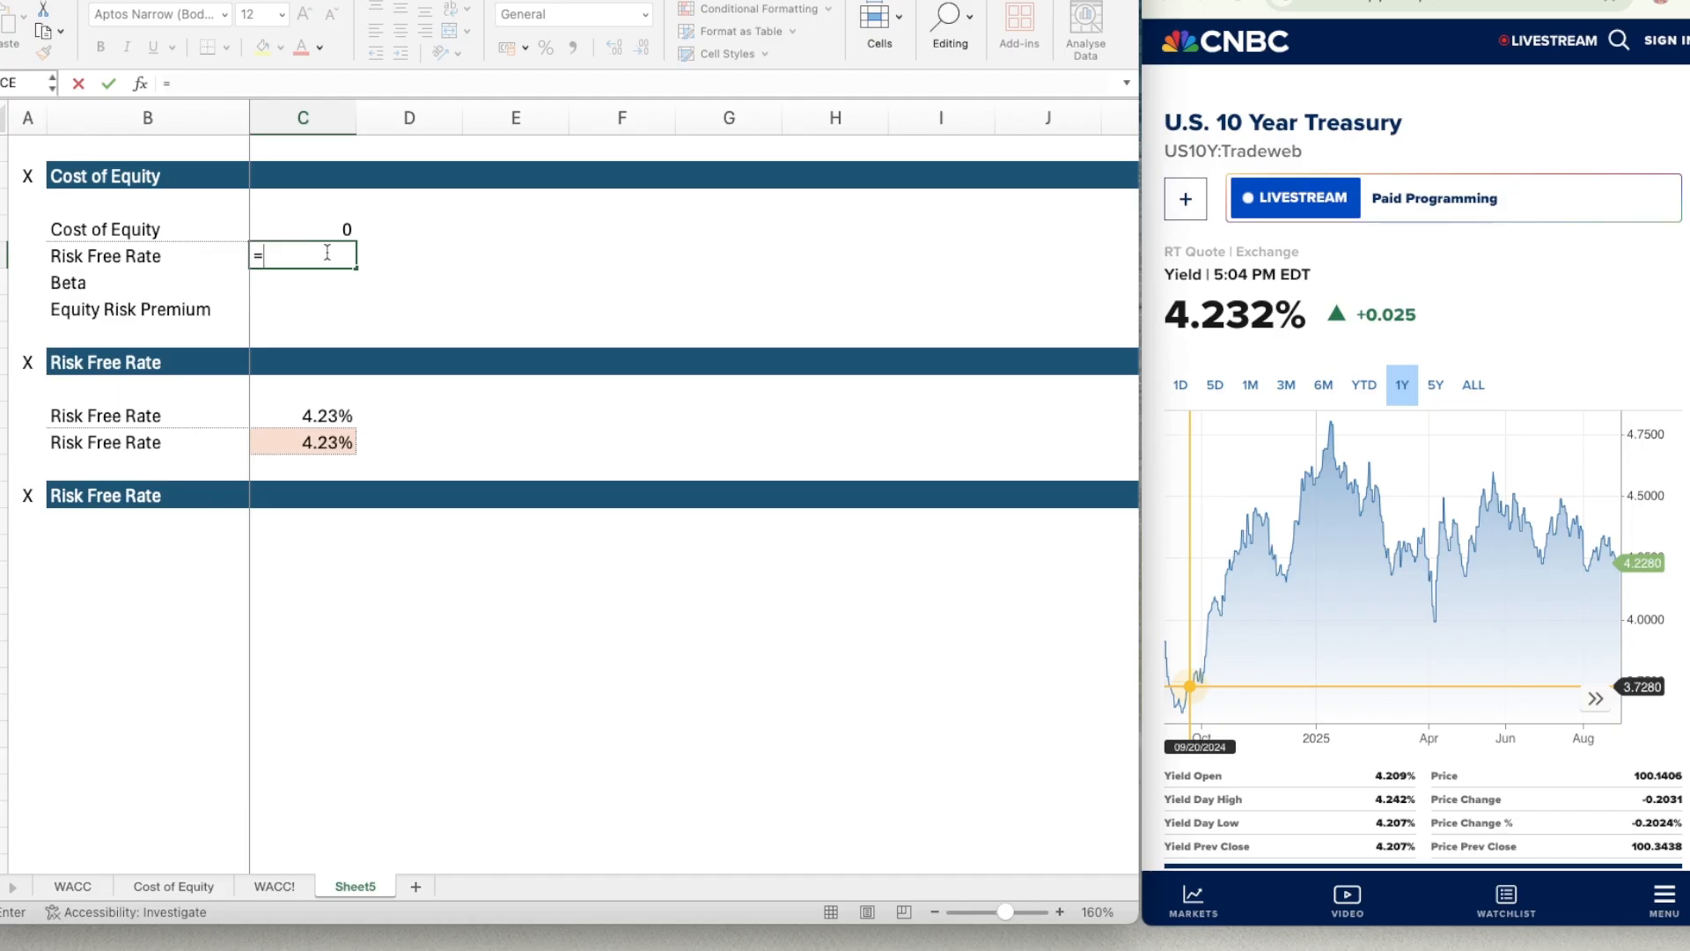
click(298, 441)
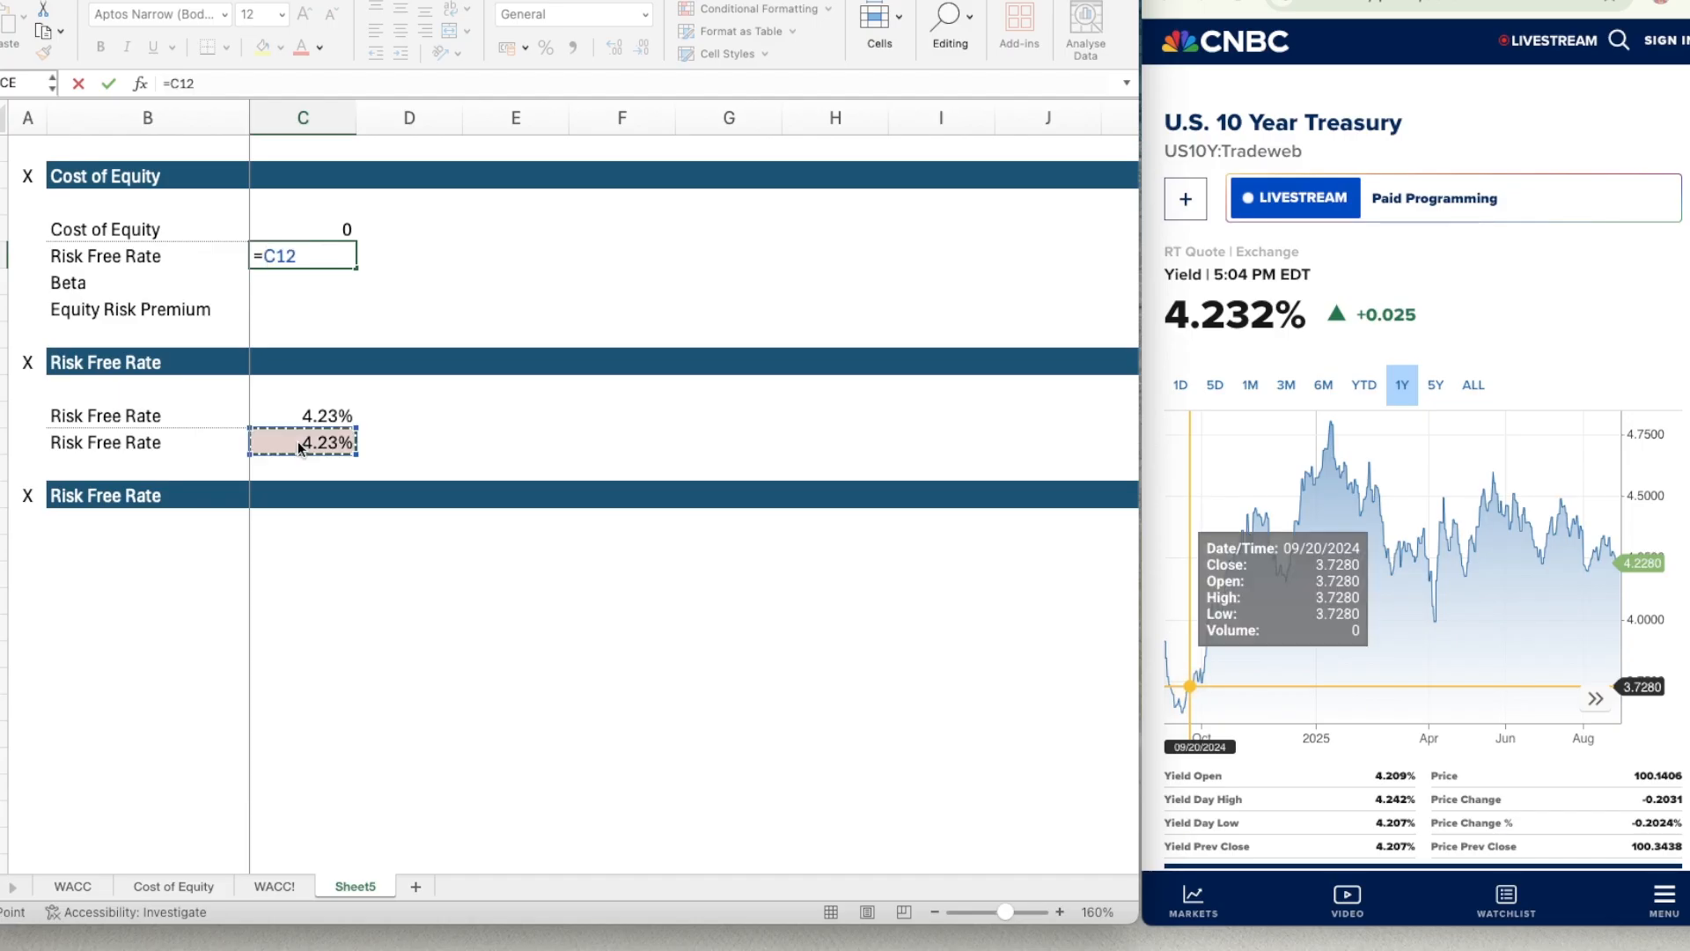
key(Return)
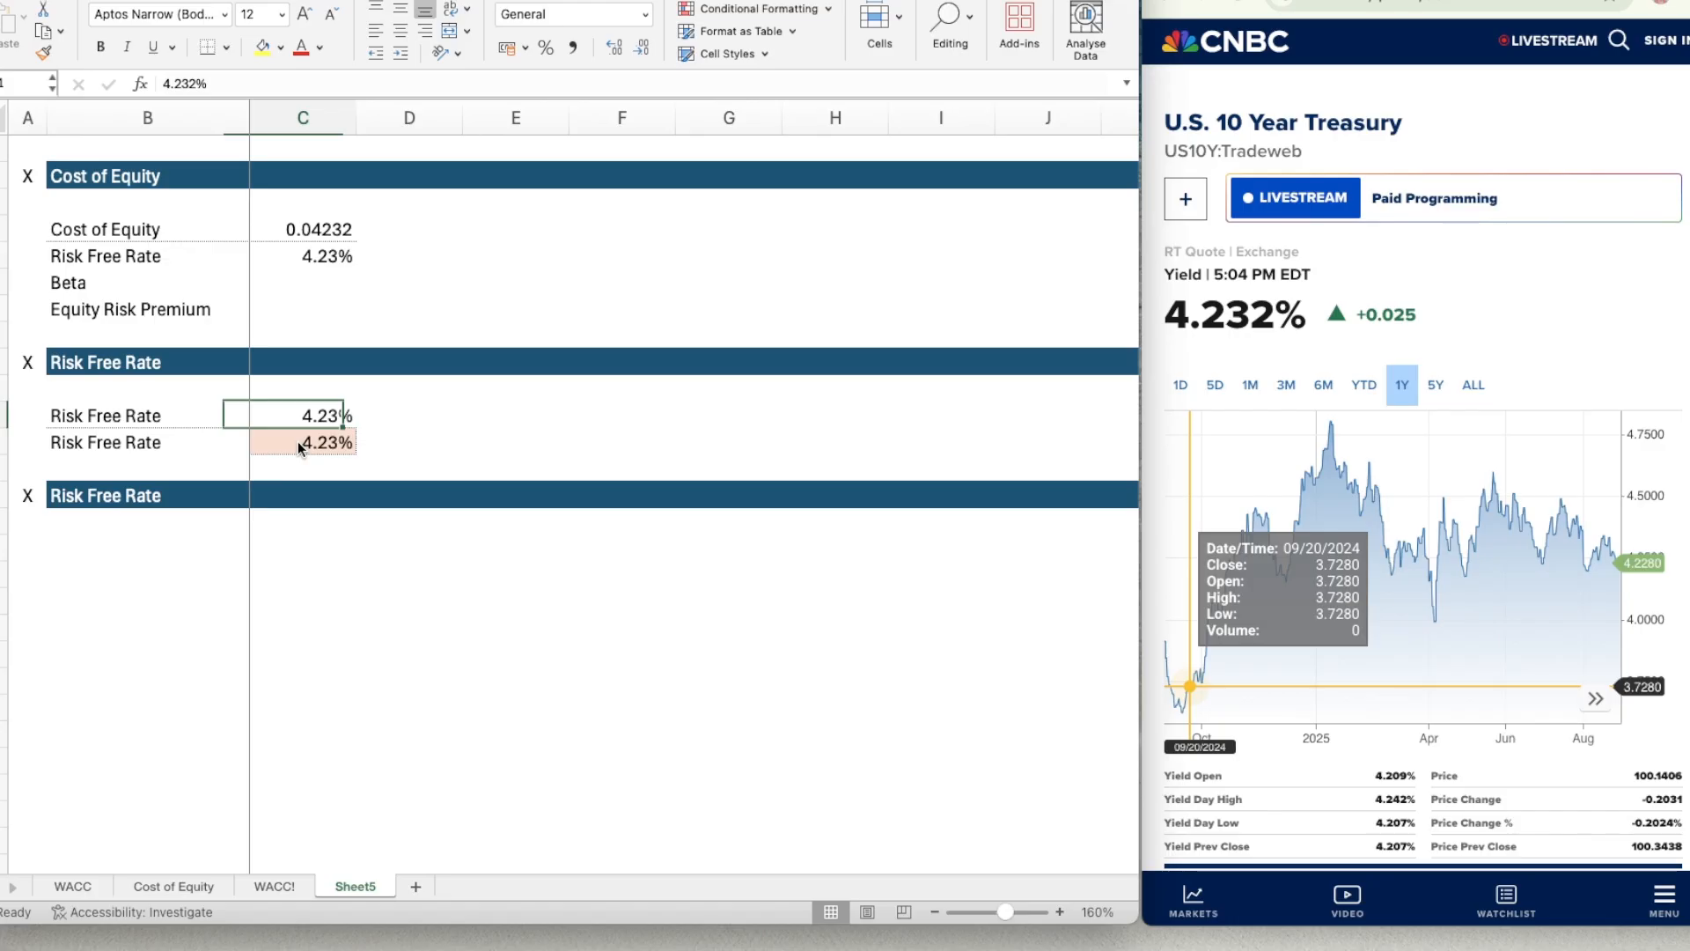
Make the C12 result bold and change the title of the pasted header bar in B14 to Bottom Up Beta.
key(Down)
key(Down)
key(Down)
key(Left)
text(B)
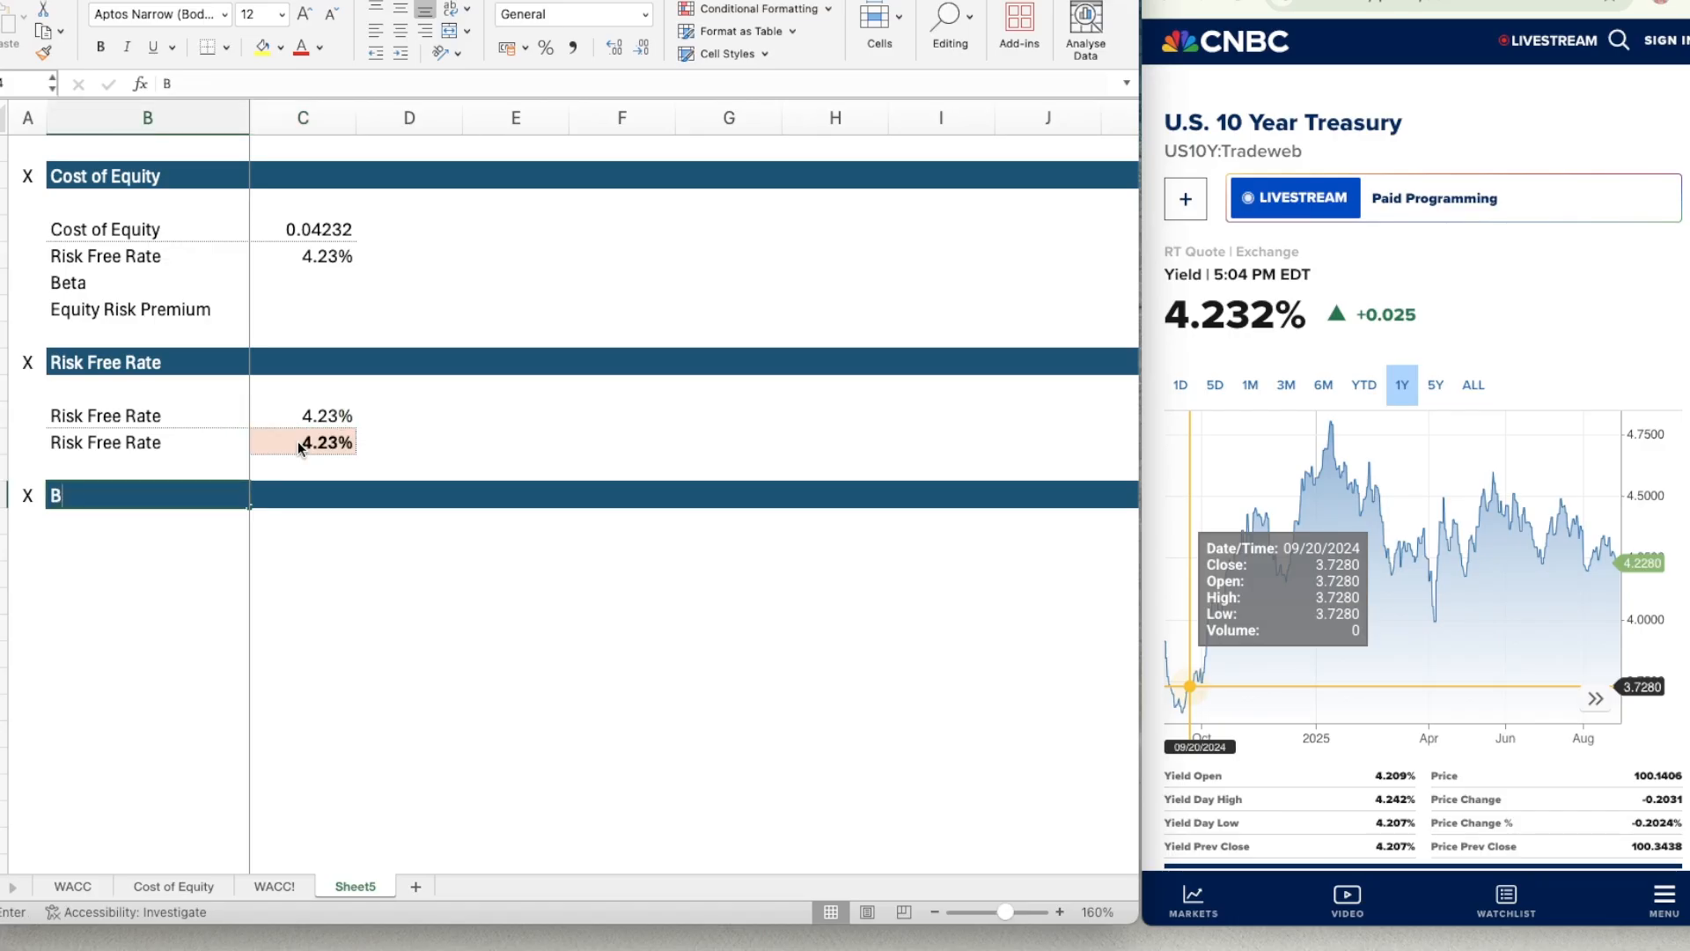
text(ottom Up Beta)
key(Return)
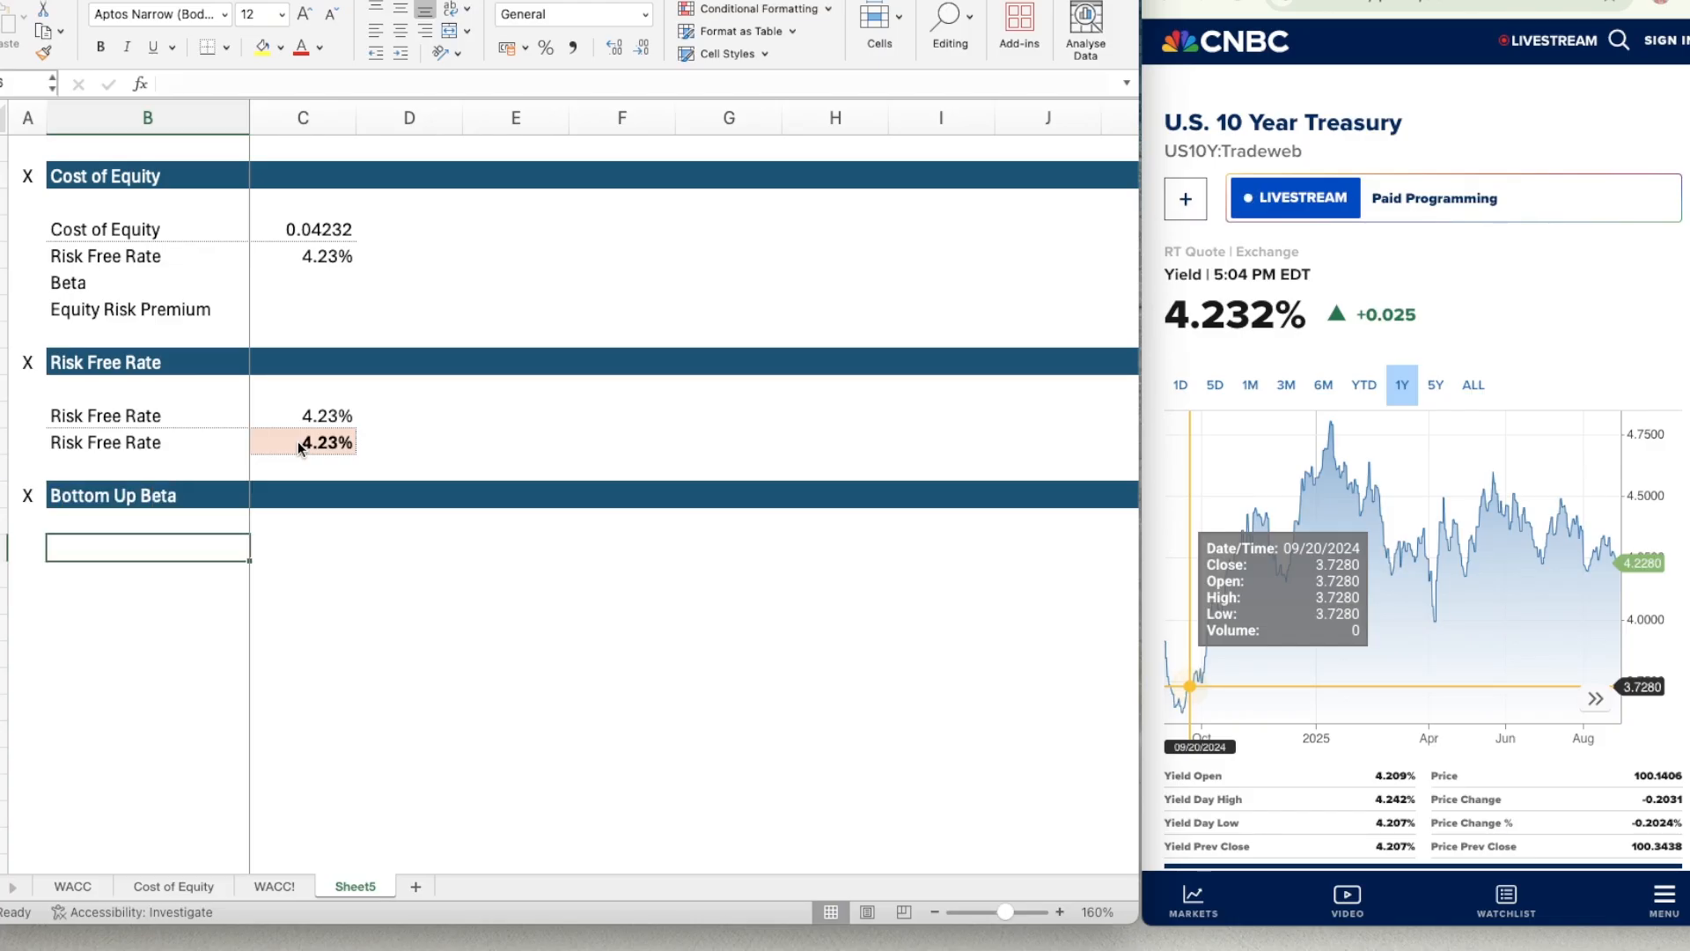
Enter the label Industry in B16 and make it bold, leaving one blank row under the Bottom Up Beta header.
text(Indust)
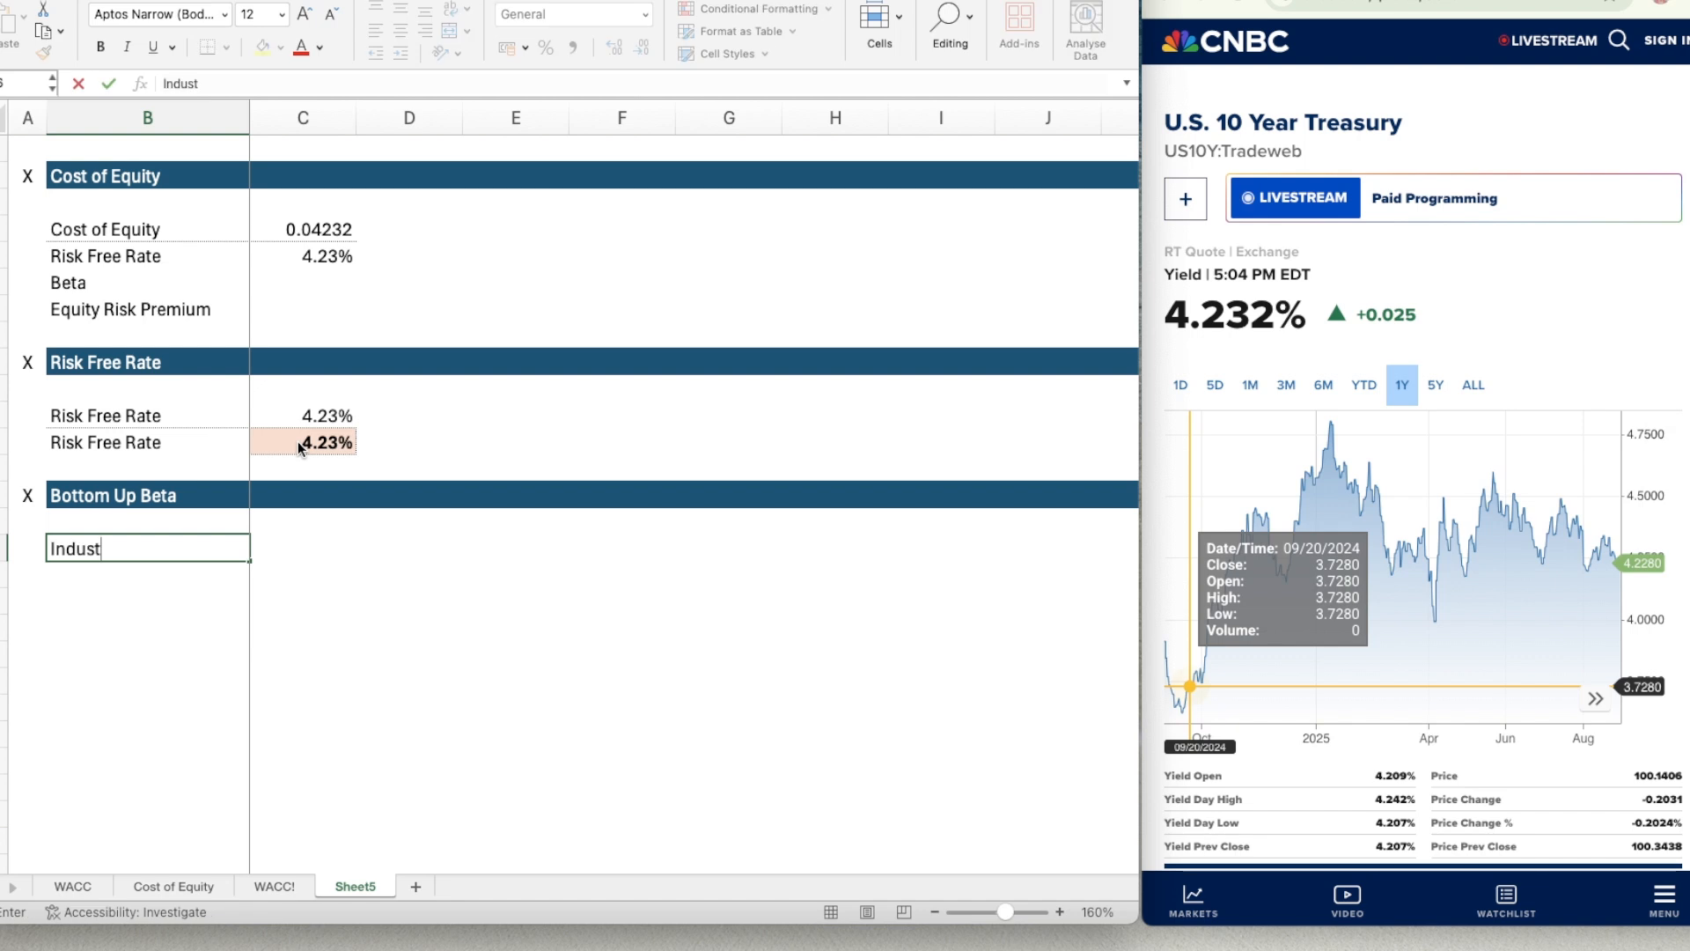
text(ry)
key(Return)
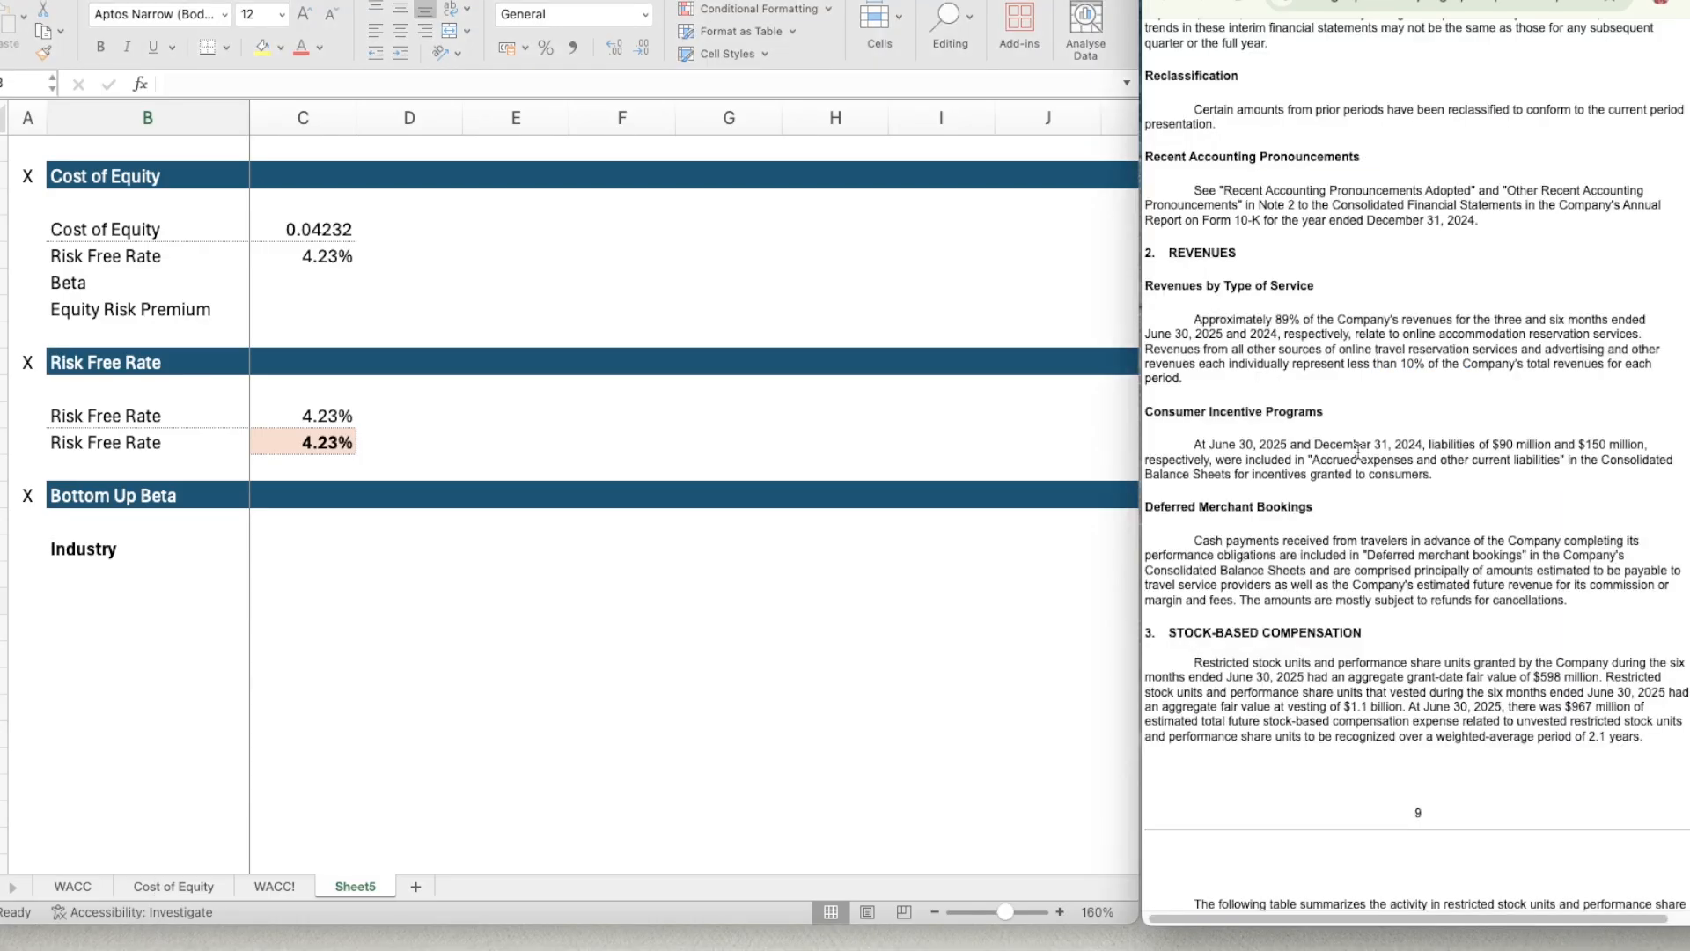
Examine the Revenues by Type of Service note in Booking Holdings' financial statements in the browser.
scroll(1357, 450, down, 1)
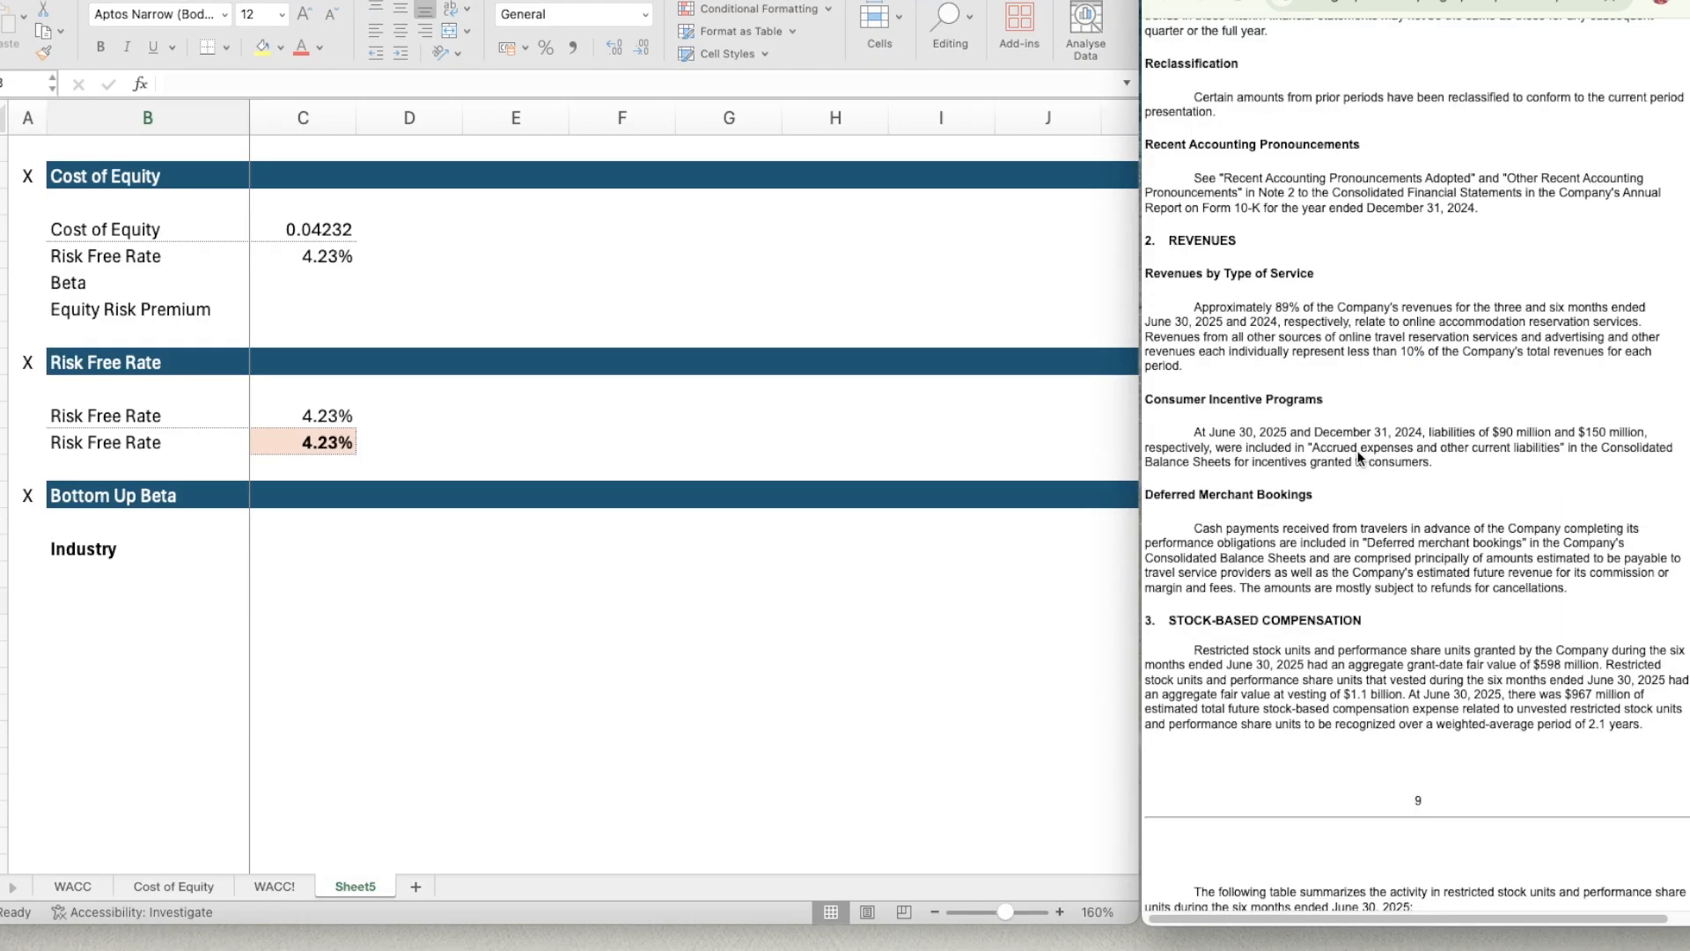
scroll(1358, 457, up, 5)
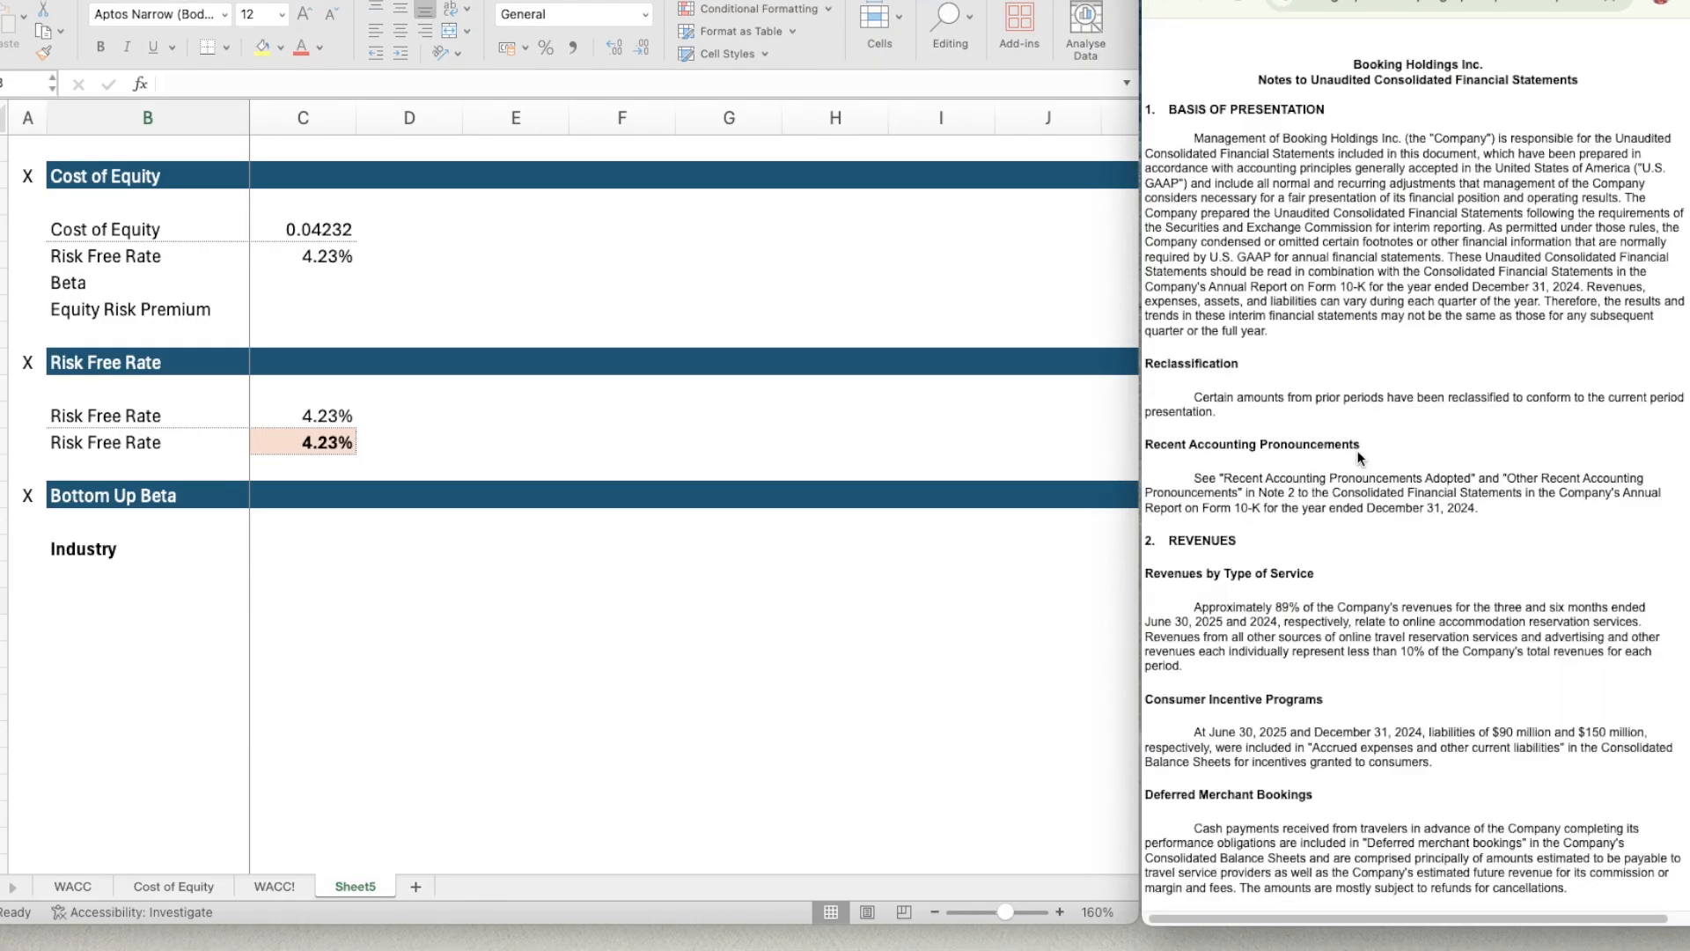
scroll(1359, 456, down, 3)
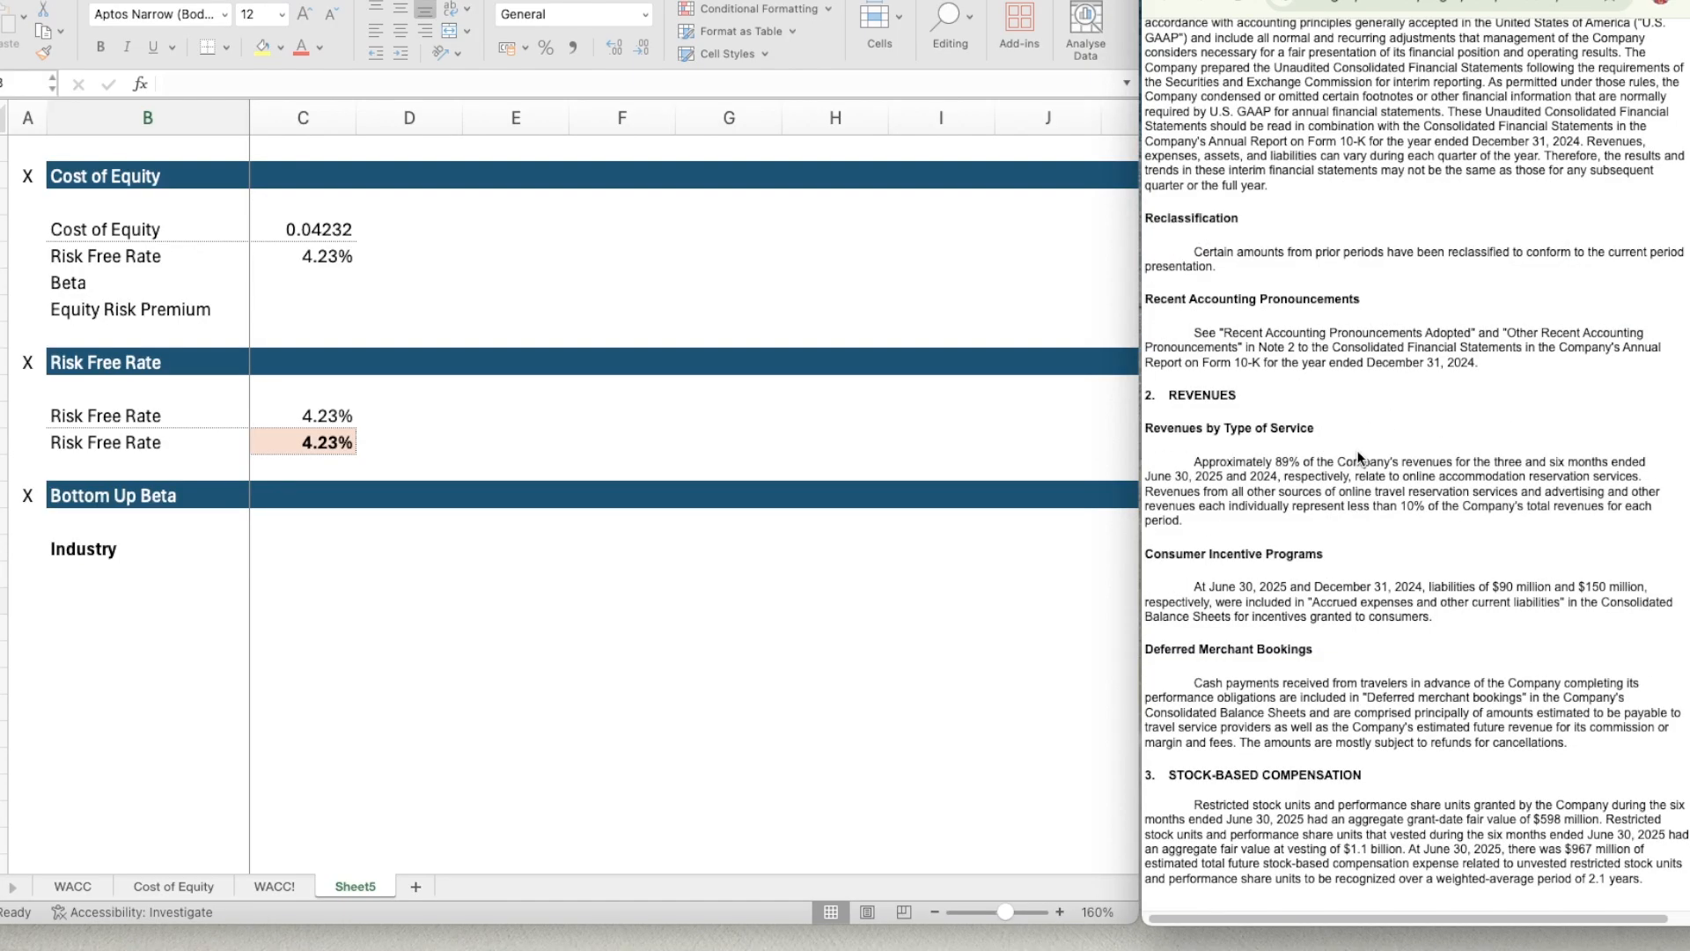
scroll(1348, 414, down, 1)
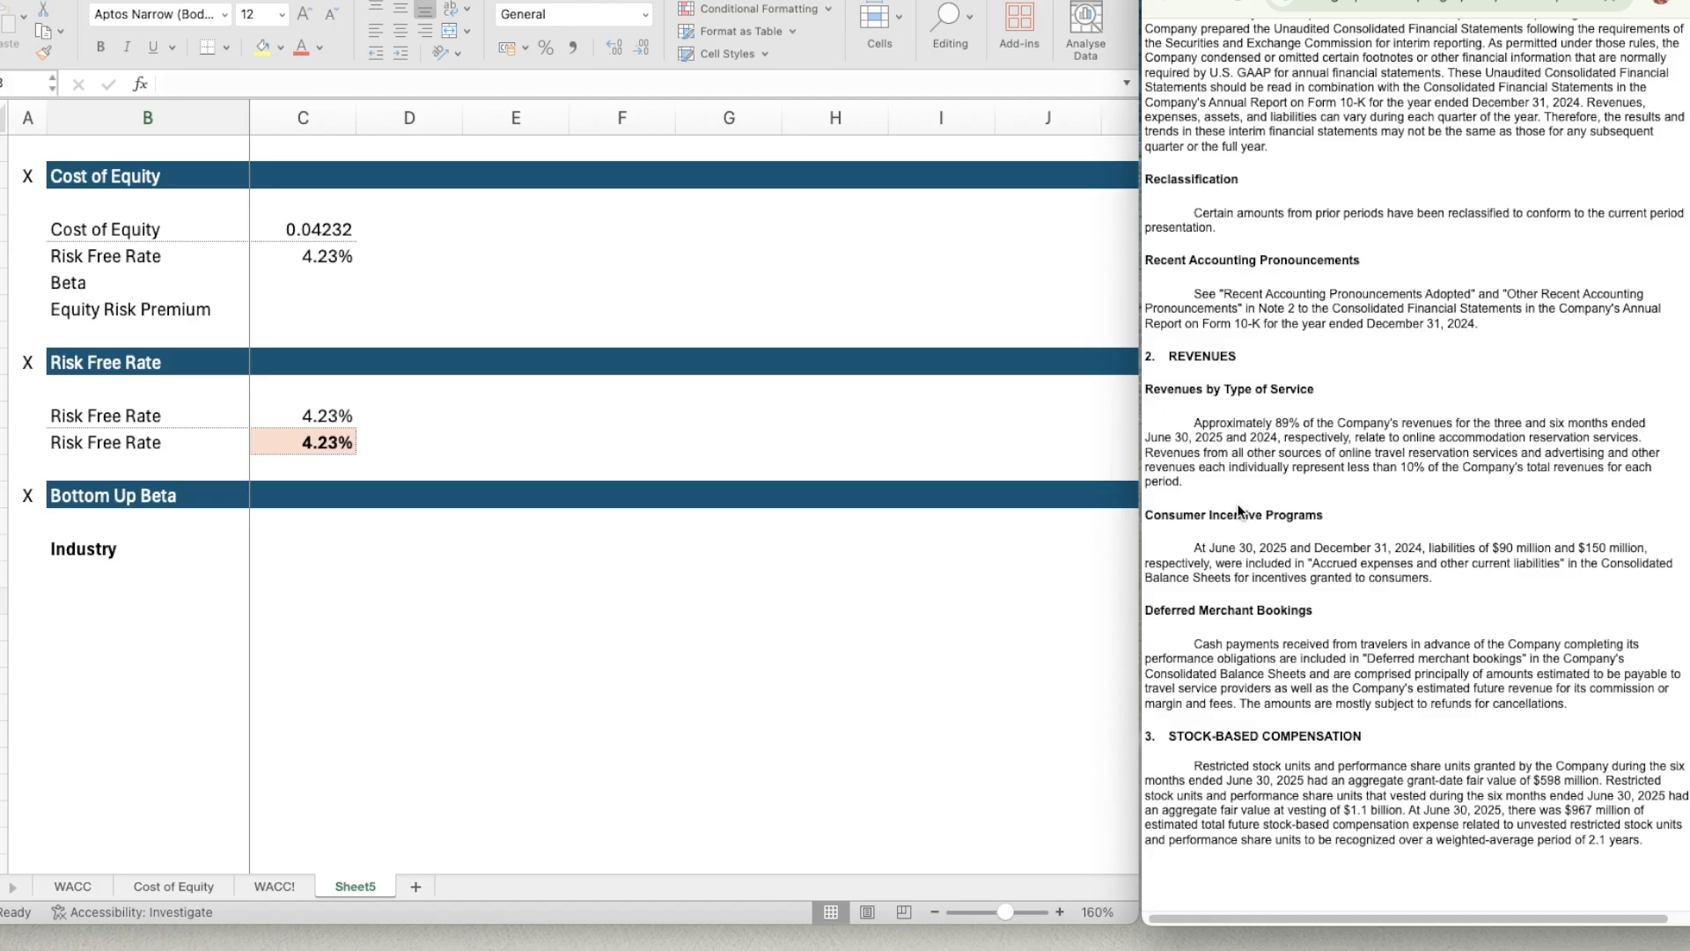
Look through the filing's notes after Revenues by Type of Service, down to Stock-Based Compensation.
scroll(1239, 510, down, 3)
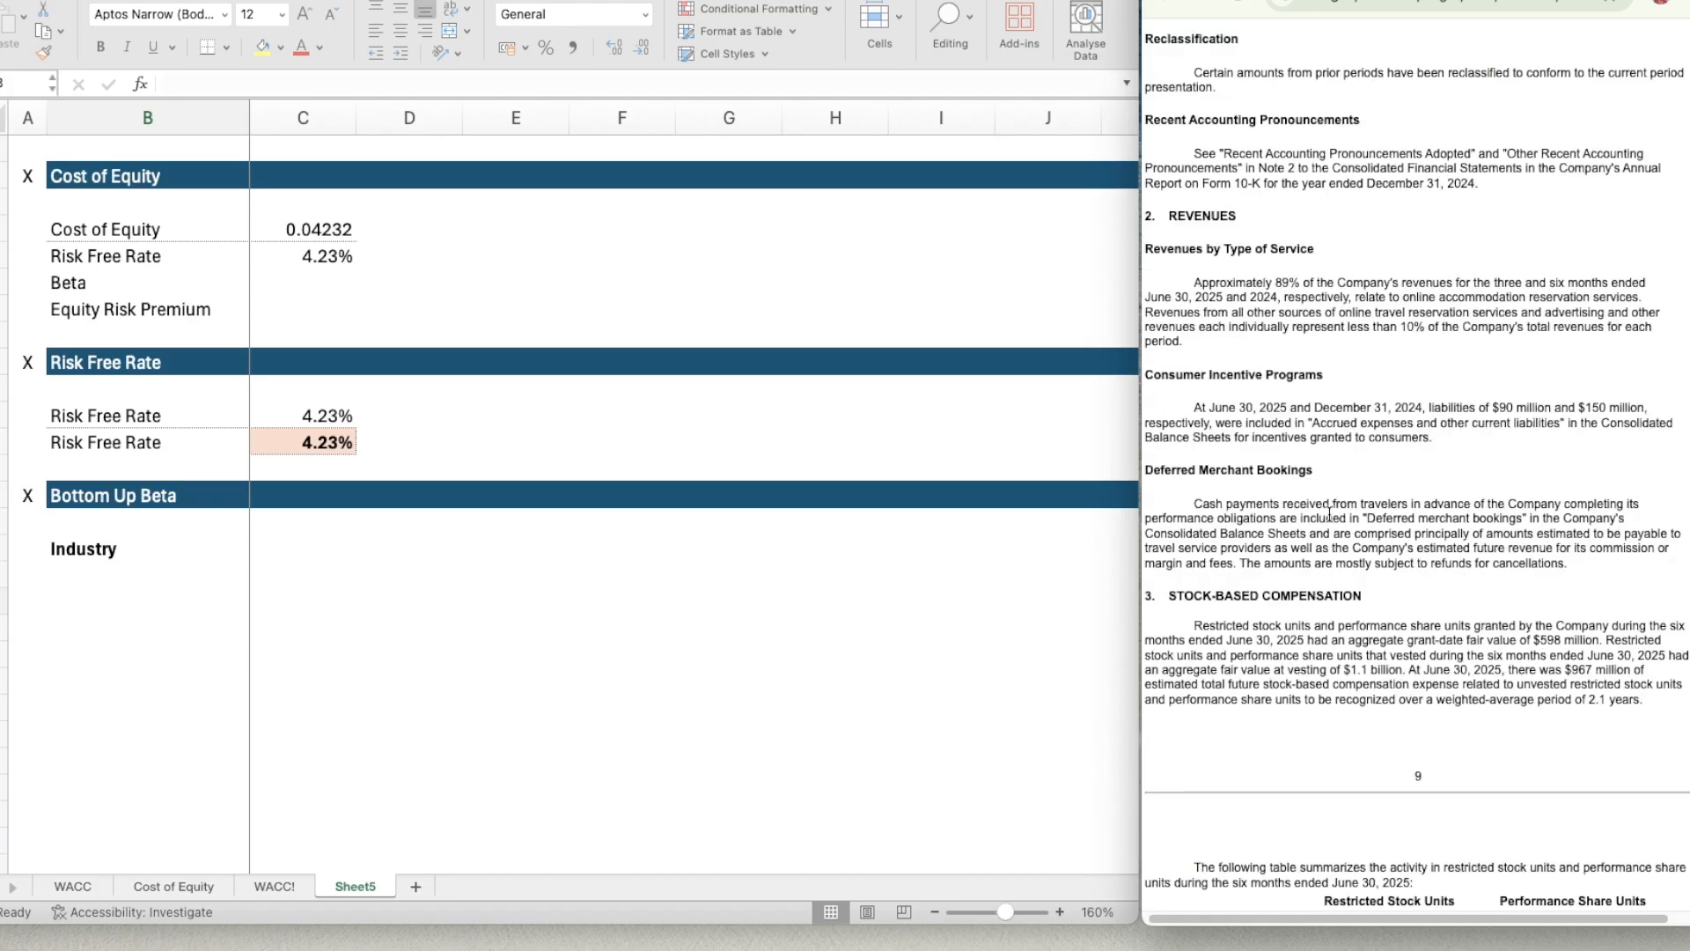
scroll(1330, 513, down, 3)
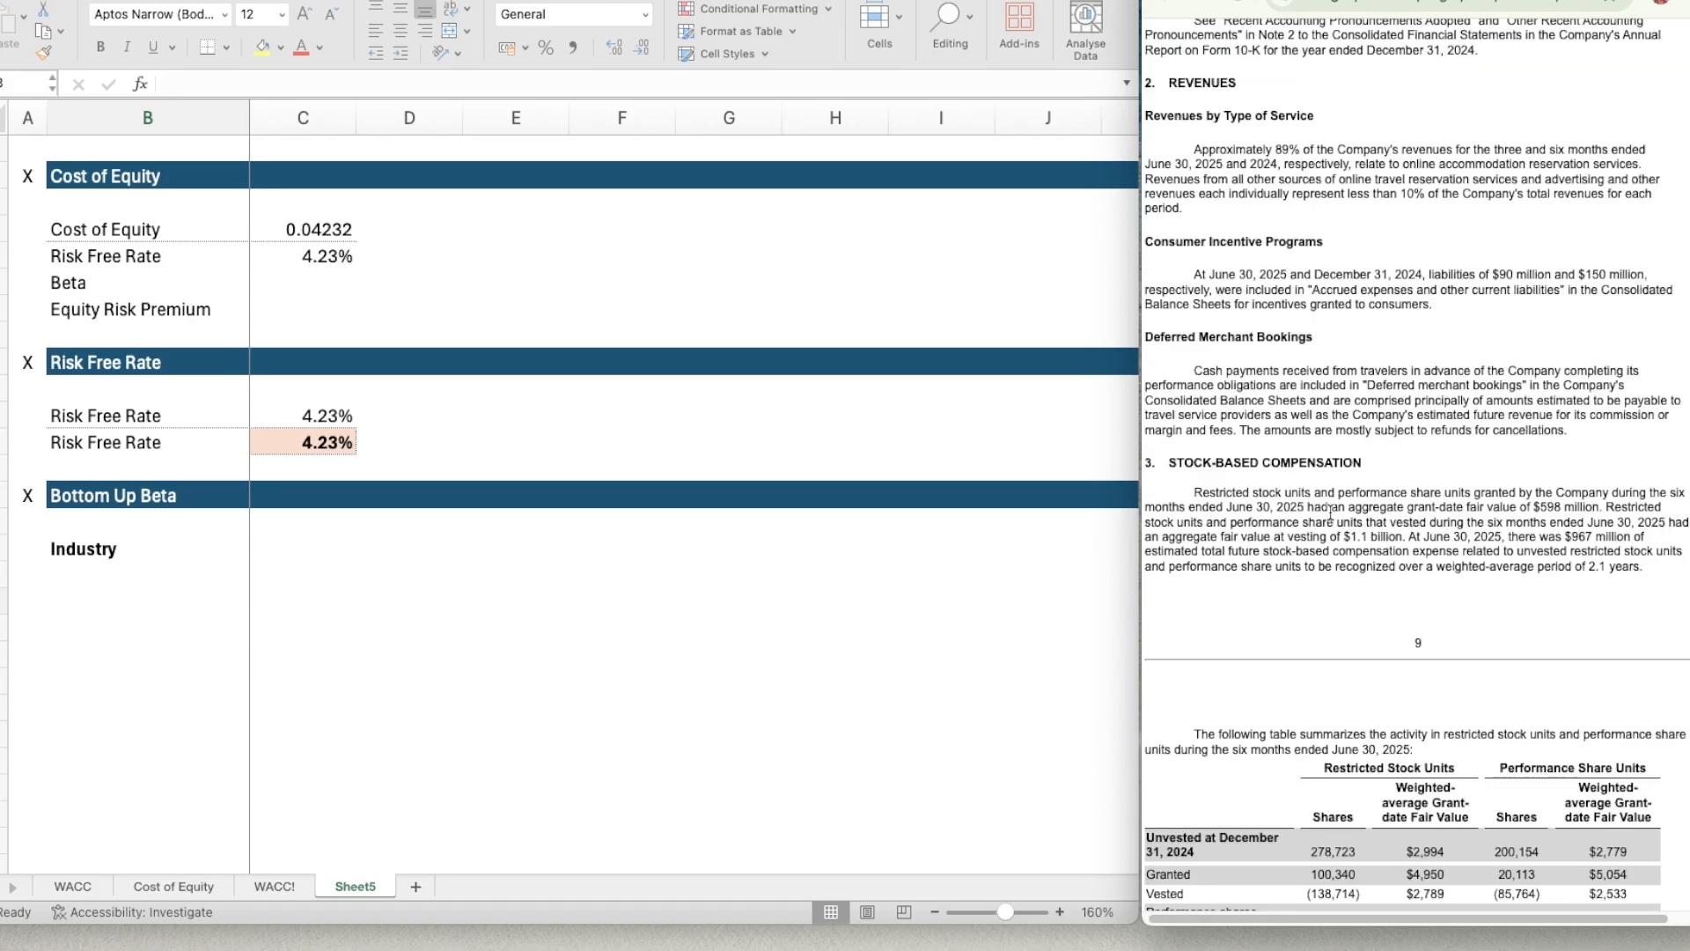
scroll(1329, 513, down, 4)
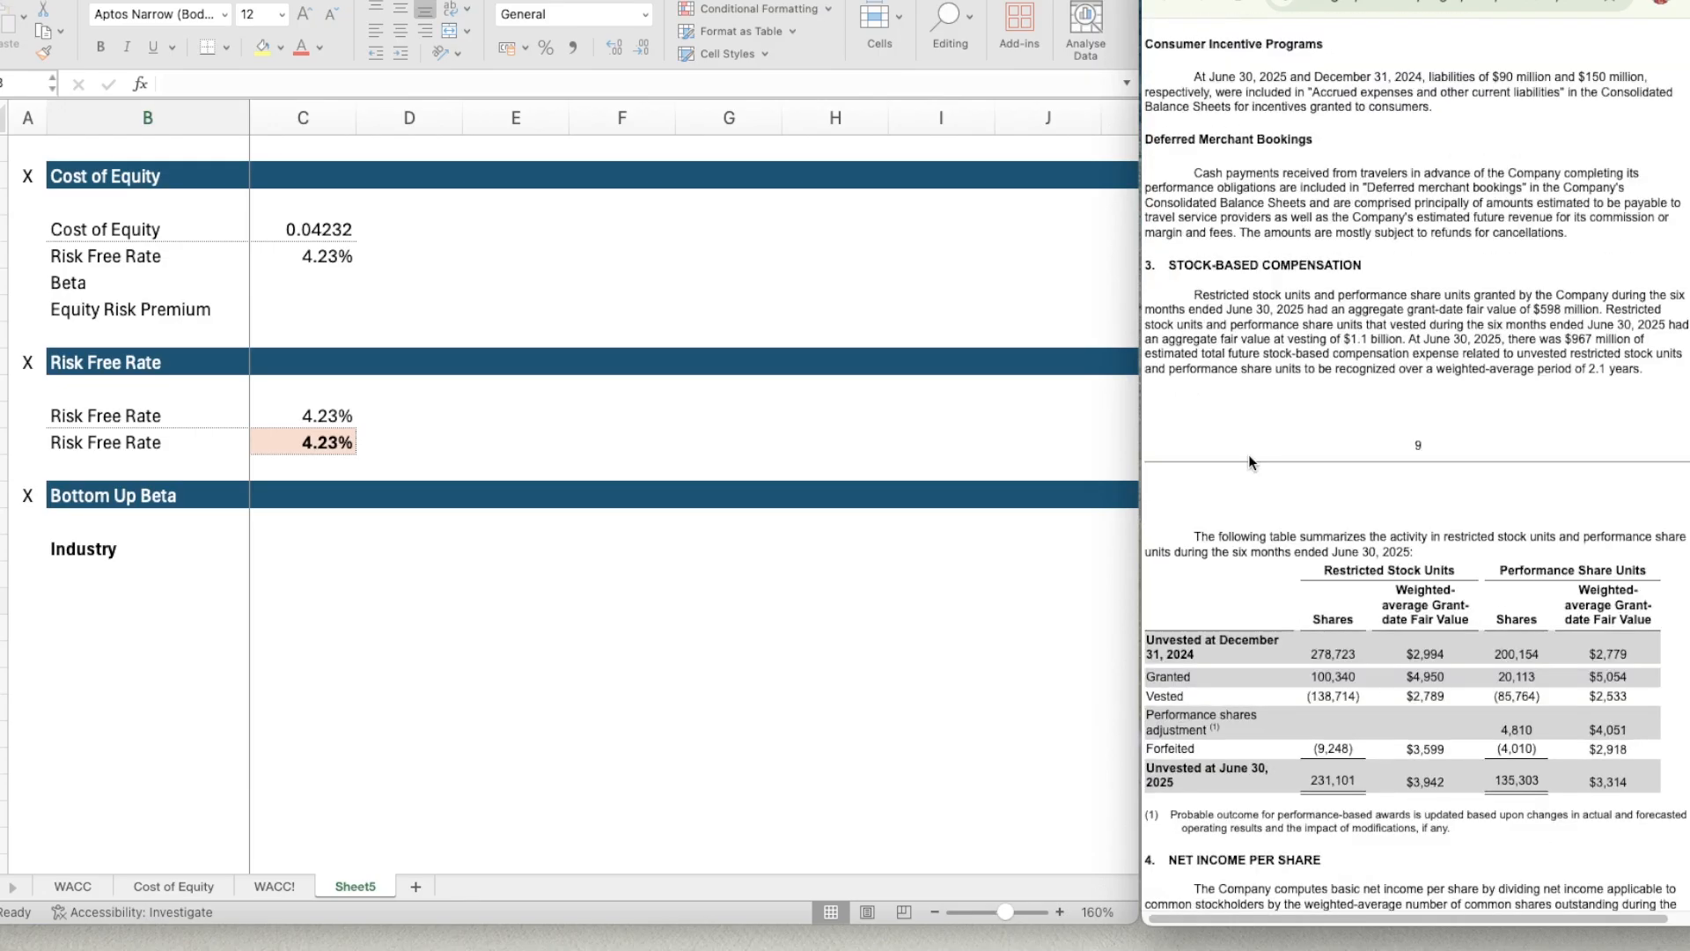
Switch to the industry beta table in the browser and look through its industries for ones matching Booking Holdings' businesses.
click(1609, 1)
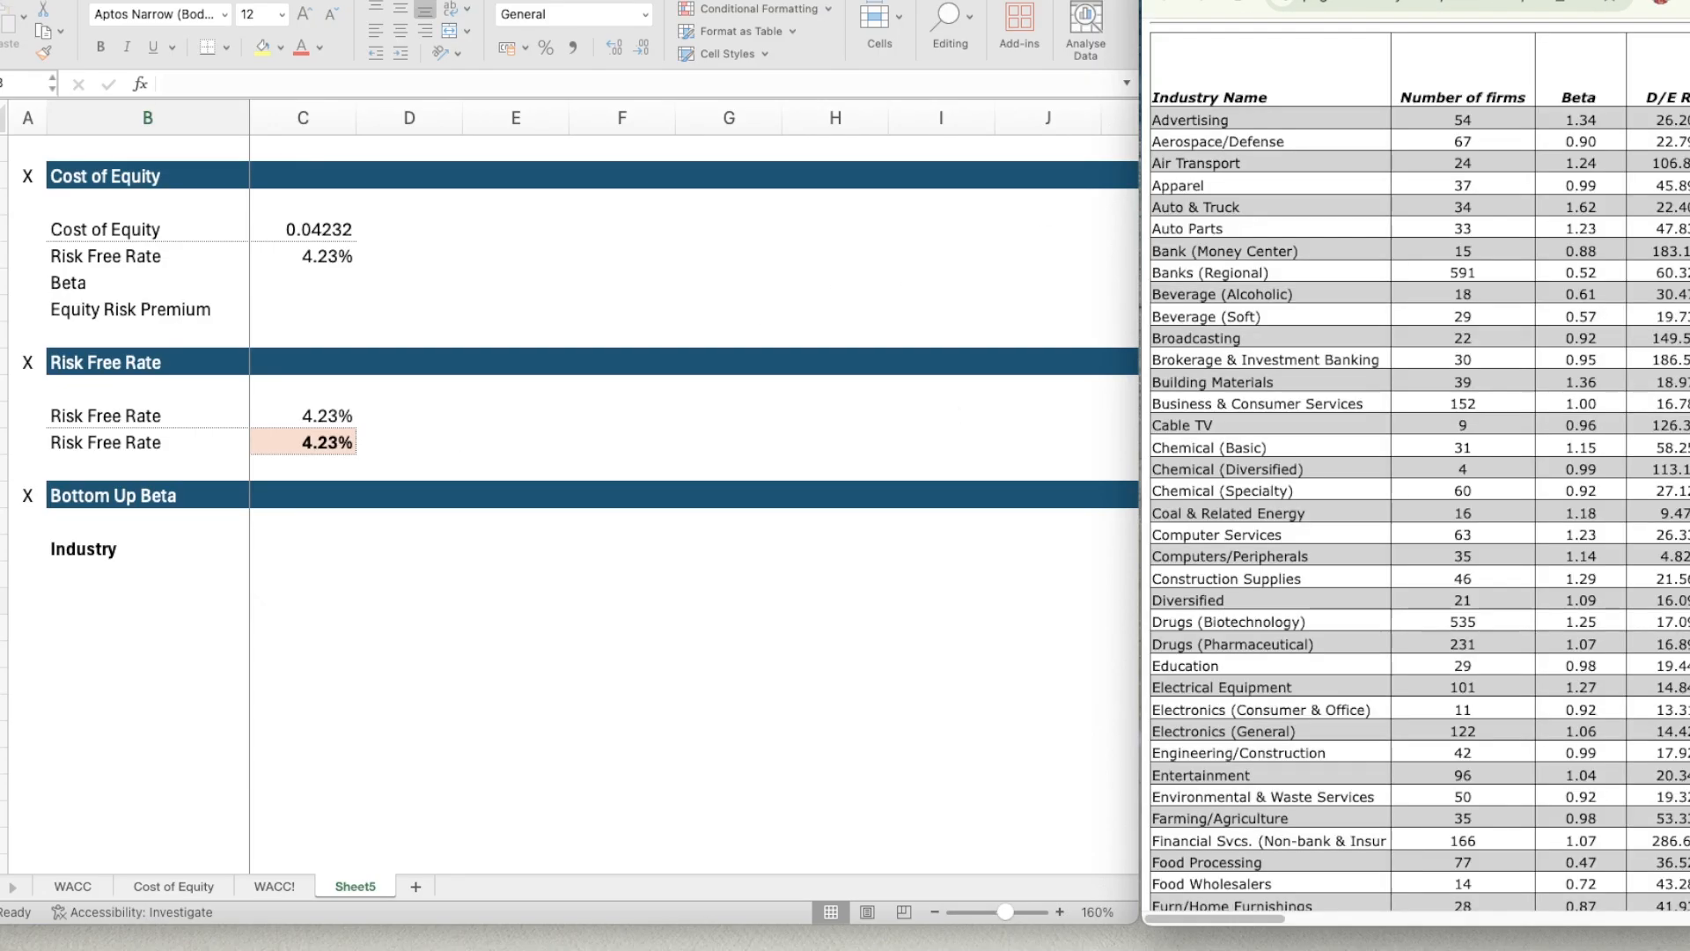
scroll(1291, 653, down, 14)
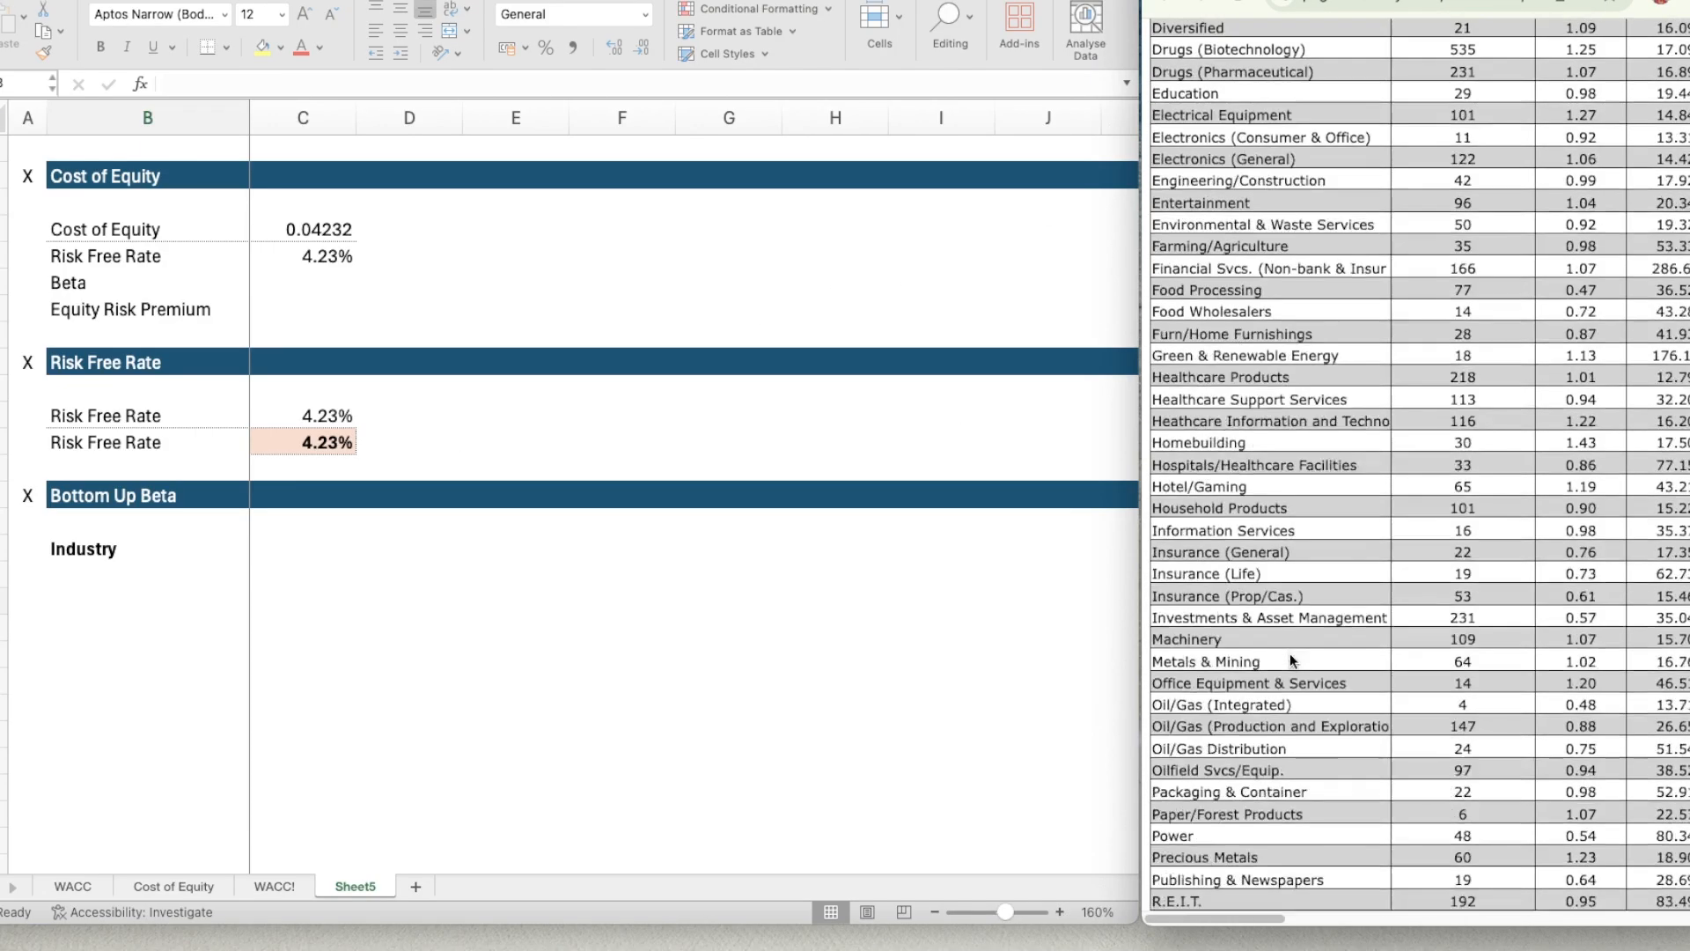
scroll(1291, 653, up, 16)
scroll(1290, 654, down, 17)
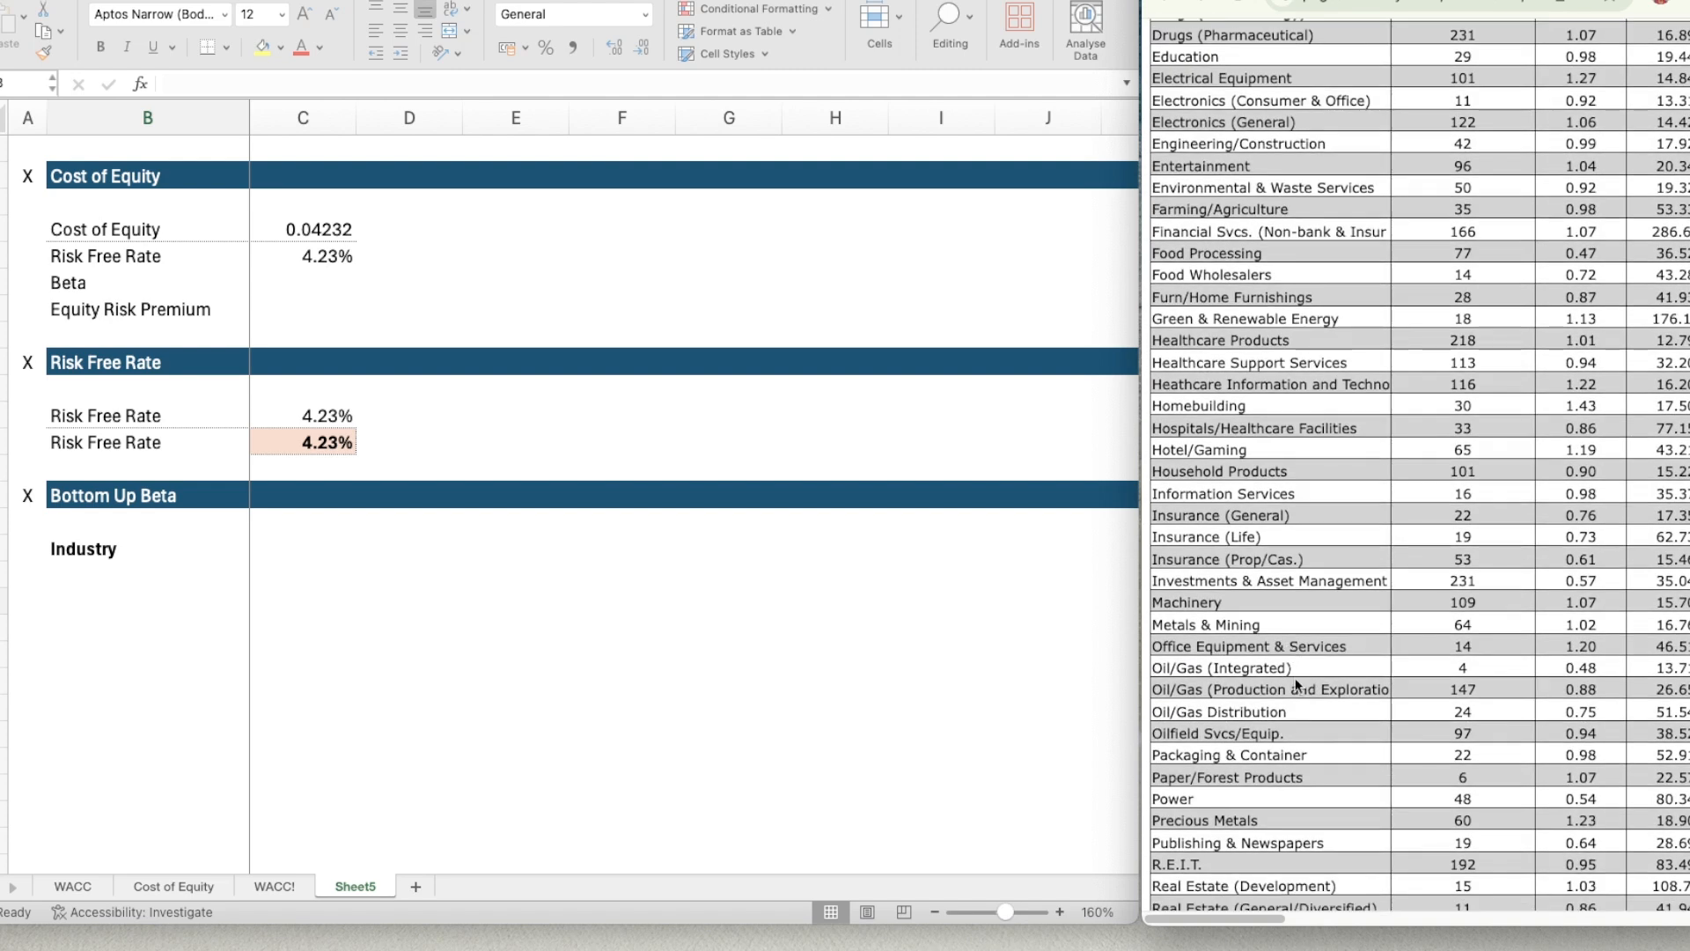
scroll(1302, 701, down, 1)
scroll(1301, 701, up, 1)
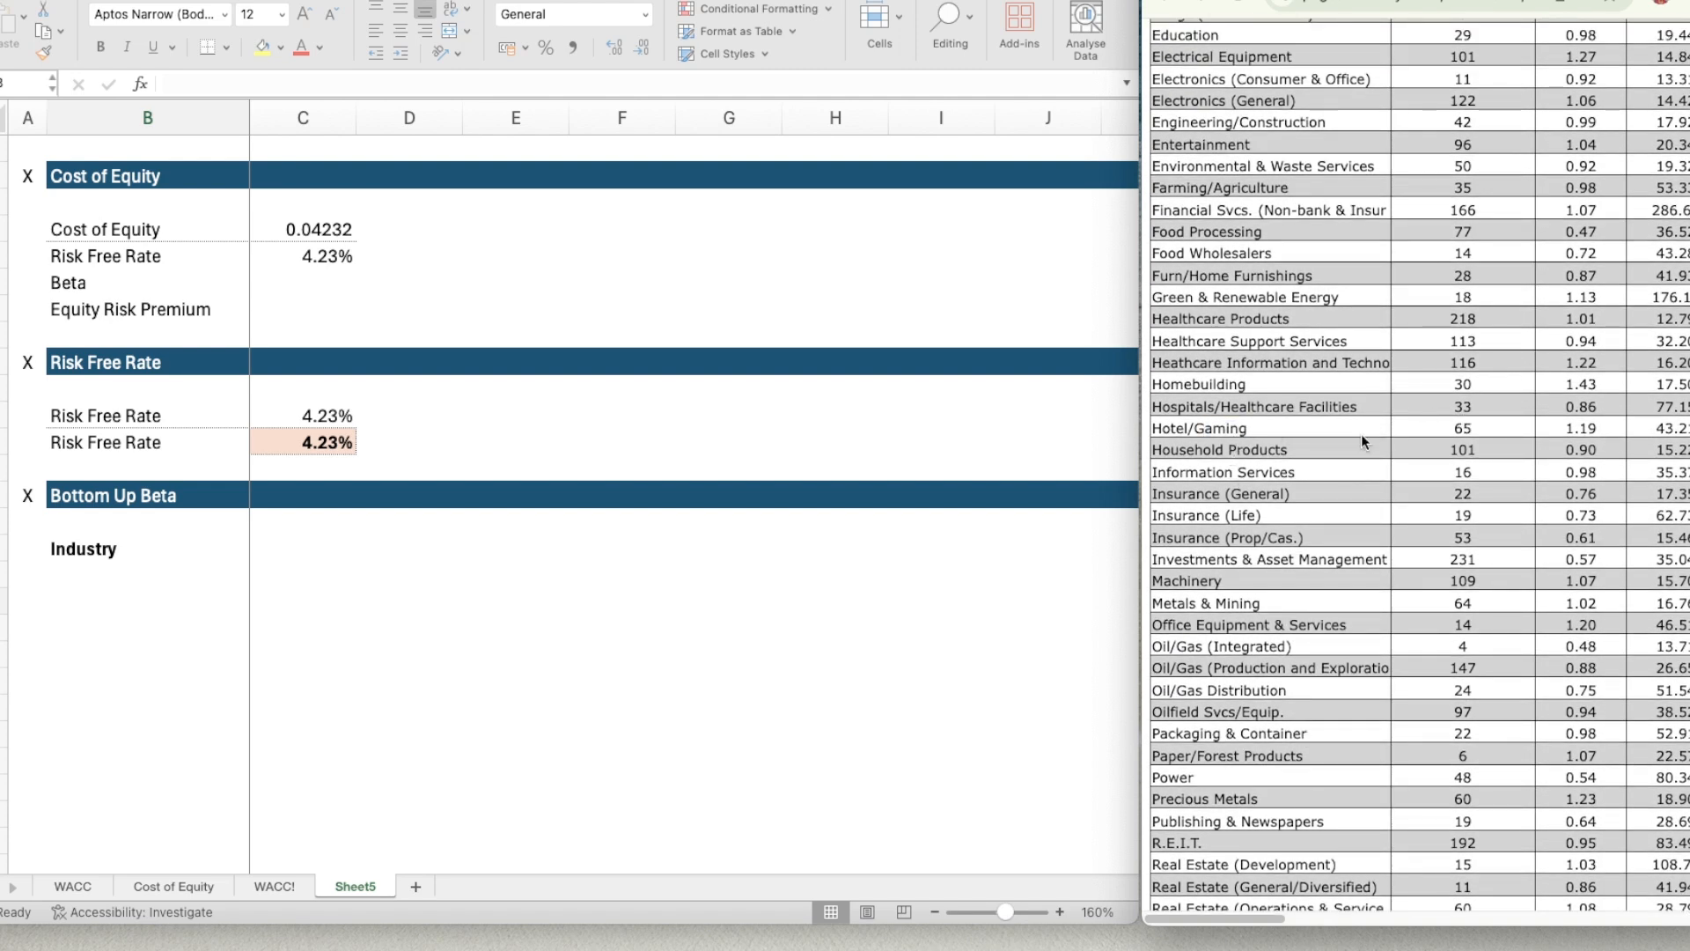
scroll(1361, 500, up, 5)
scroll(1361, 500, up, 11)
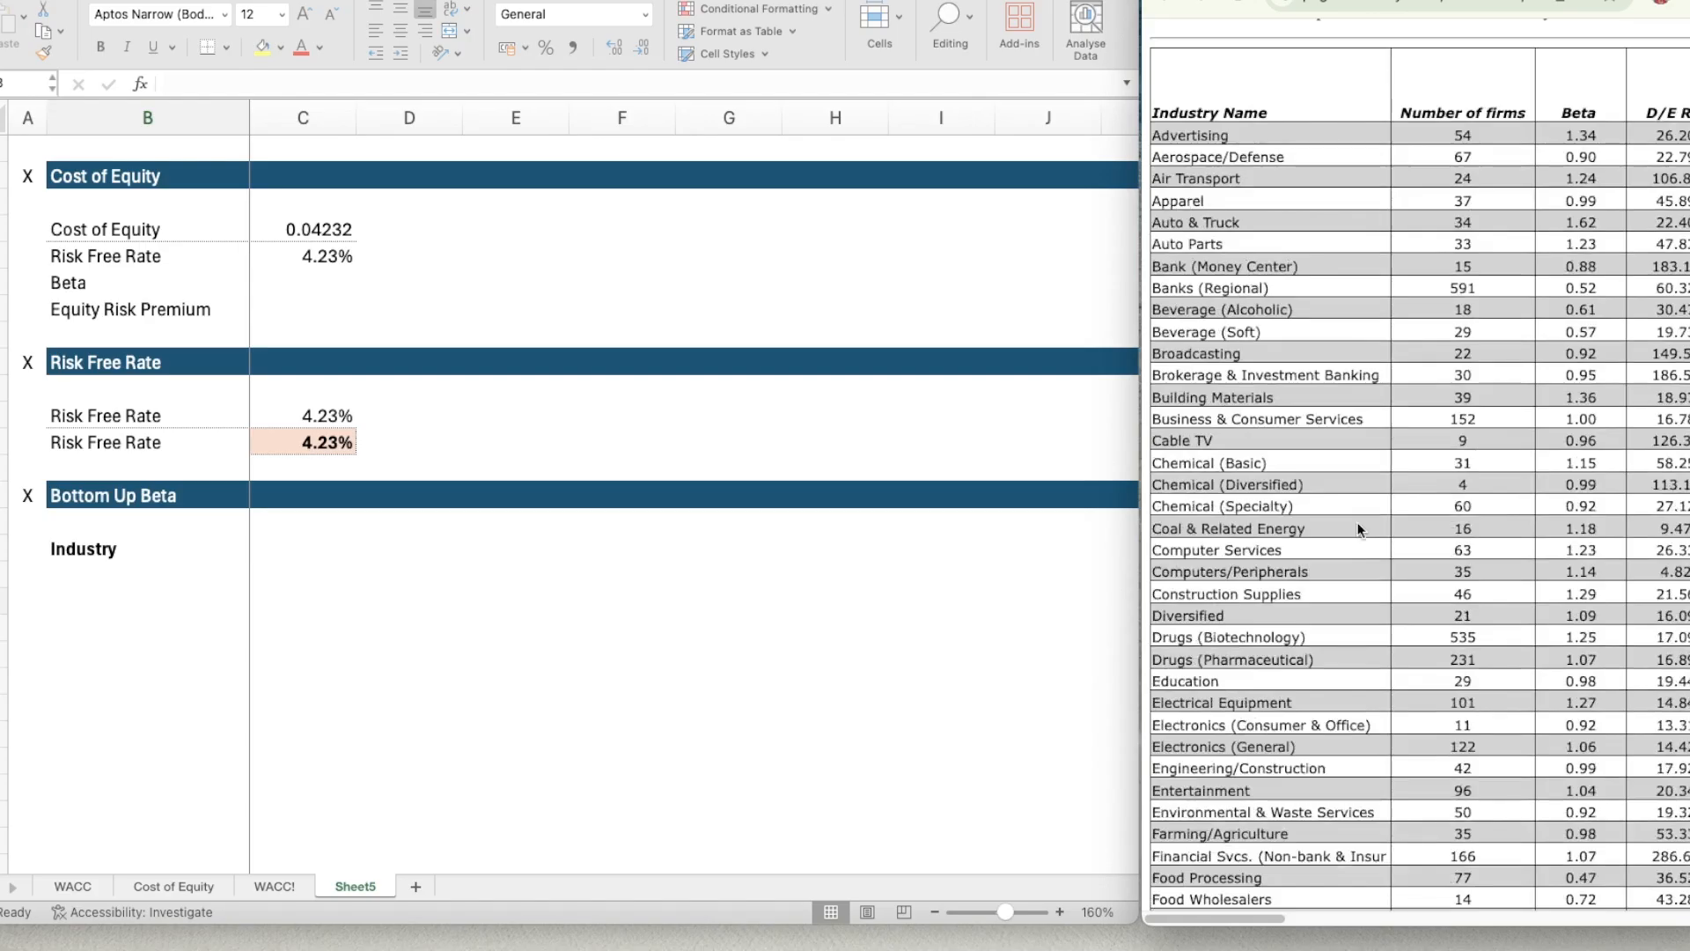
Examine the industry names listed under Bottom Up Beta on the completed Cost of Equity sheet.
click(81, 577)
click(83, 601)
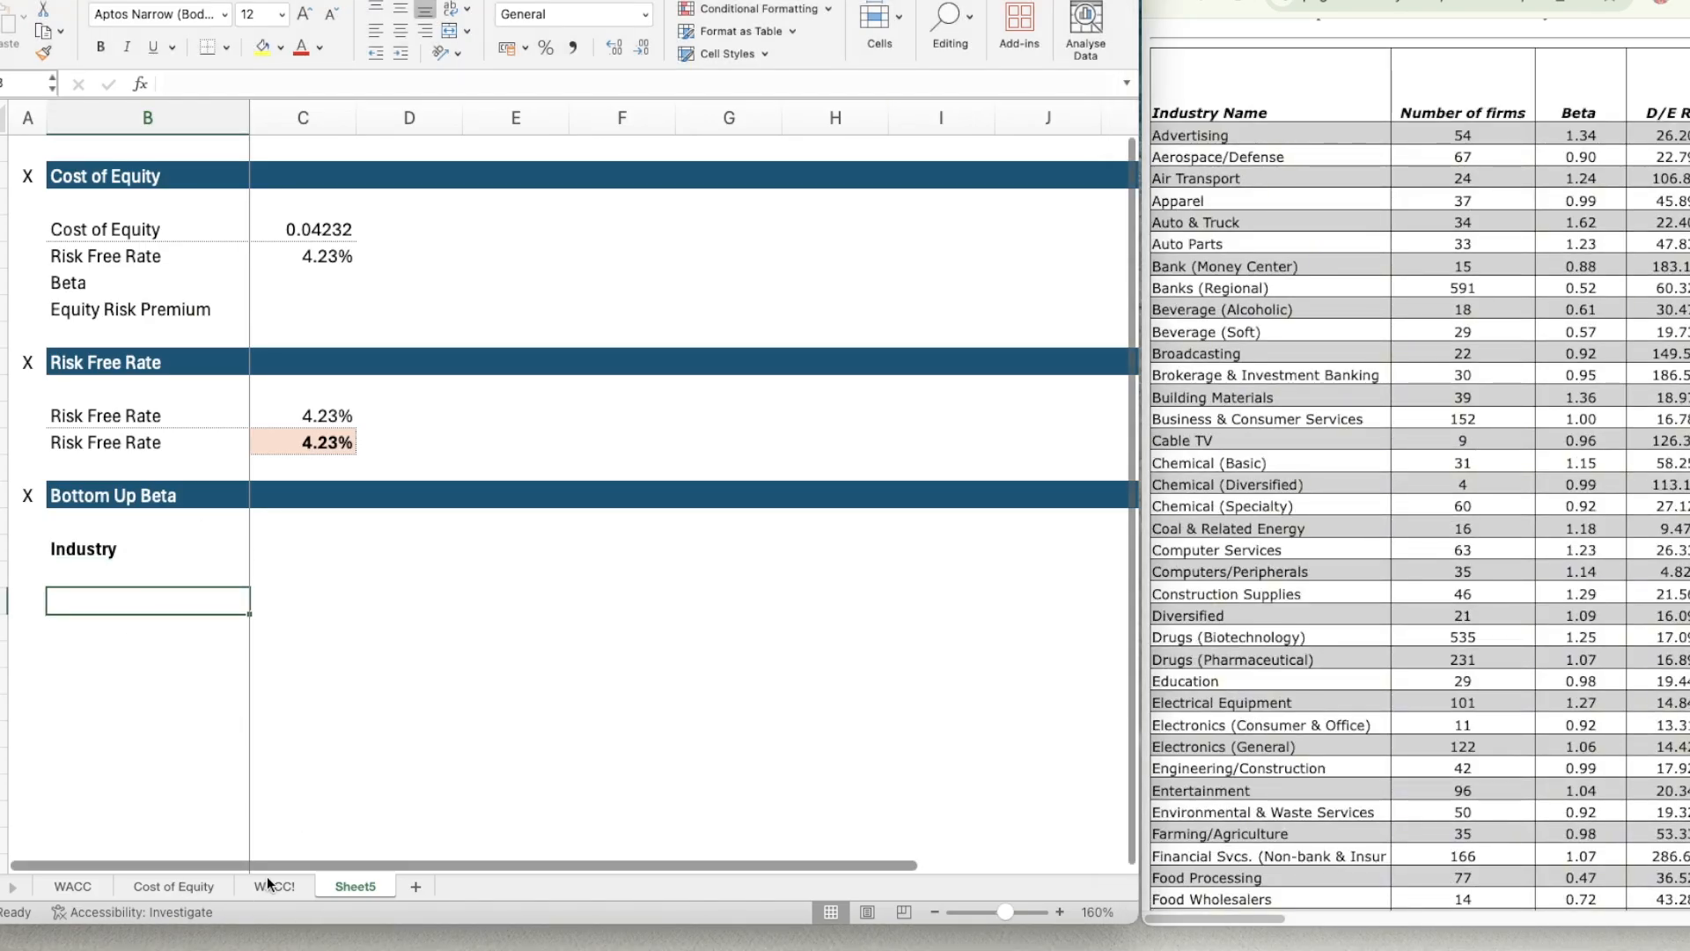
click(63, 886)
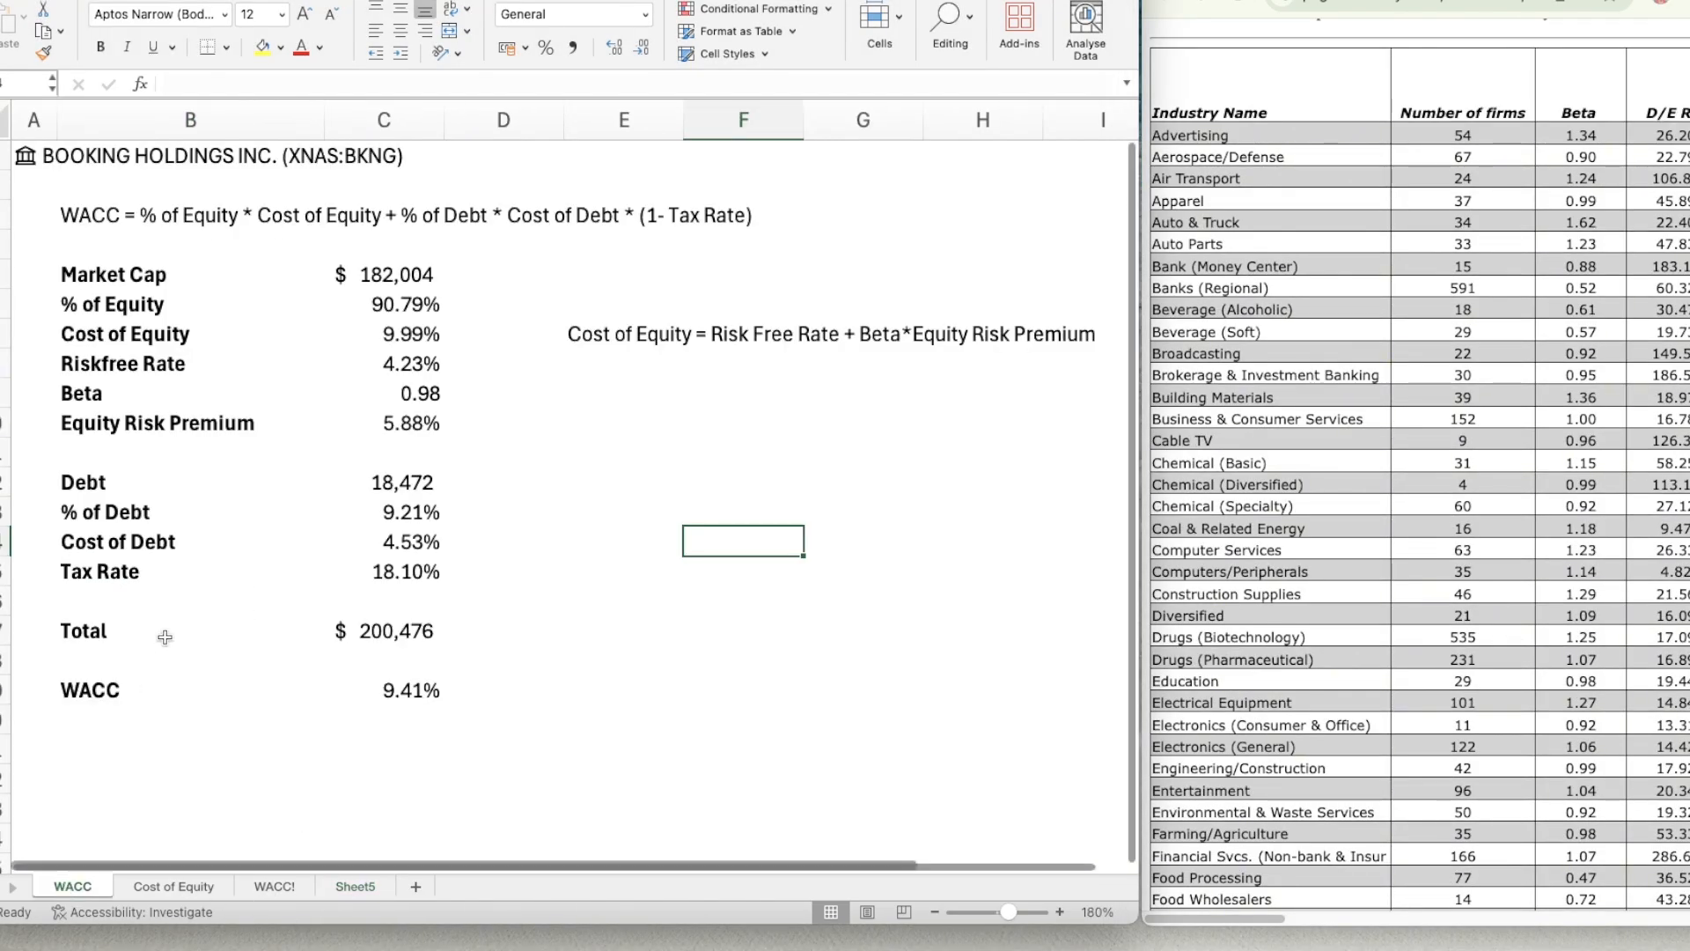
click(141, 883)
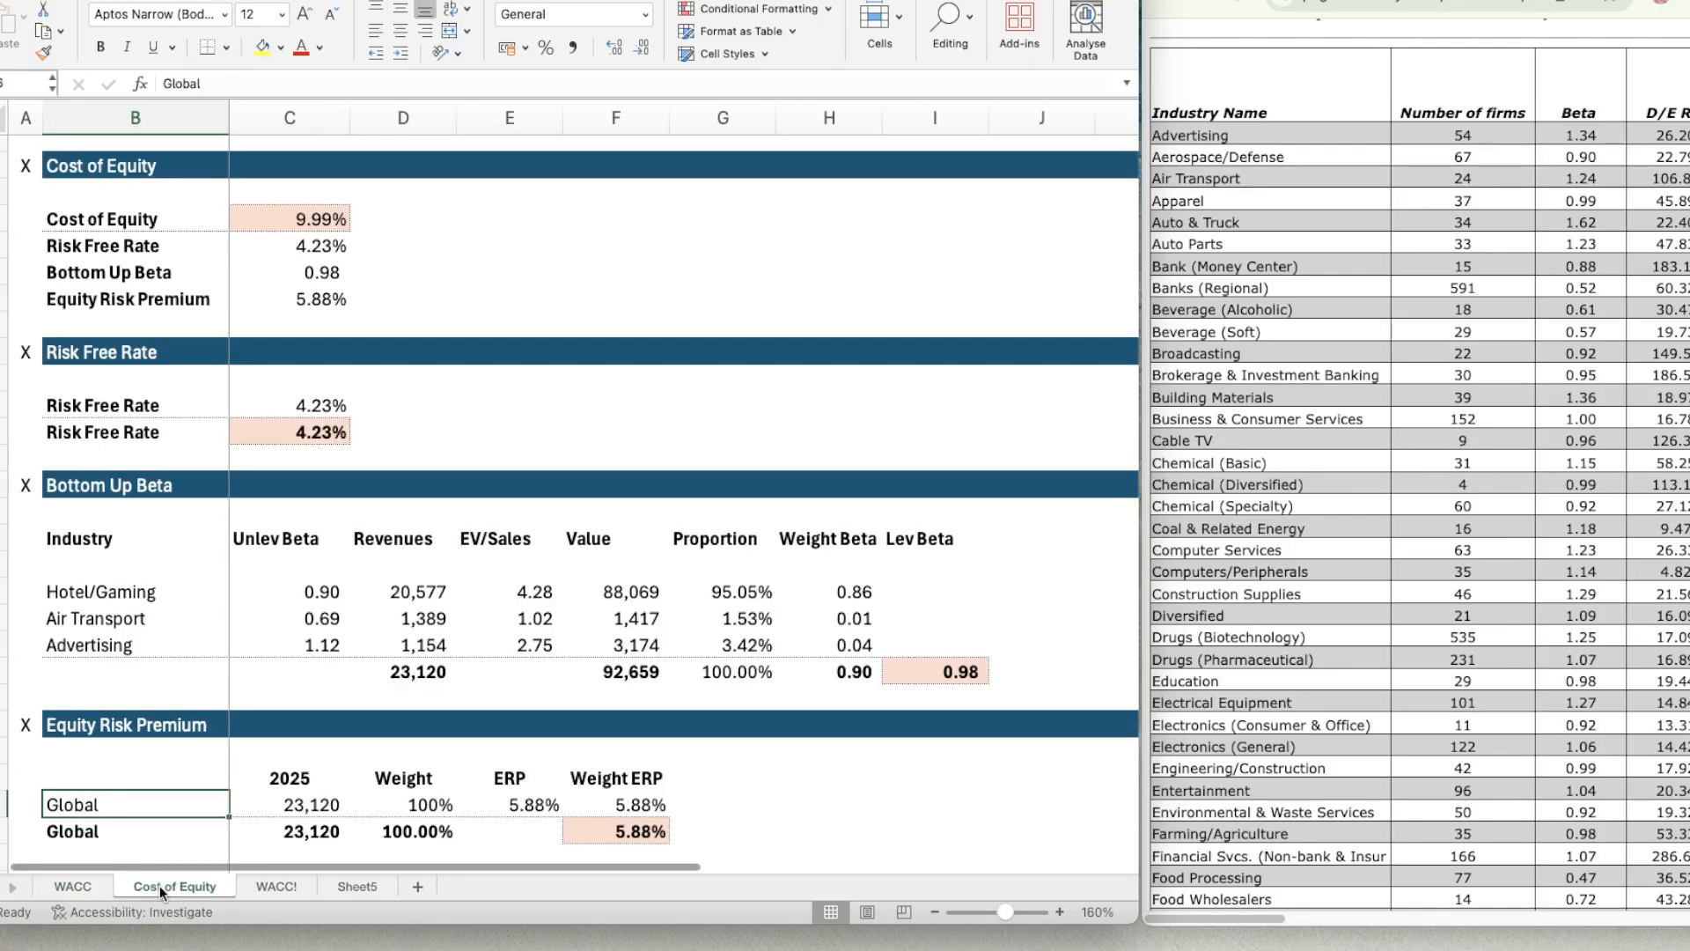
click(88, 596)
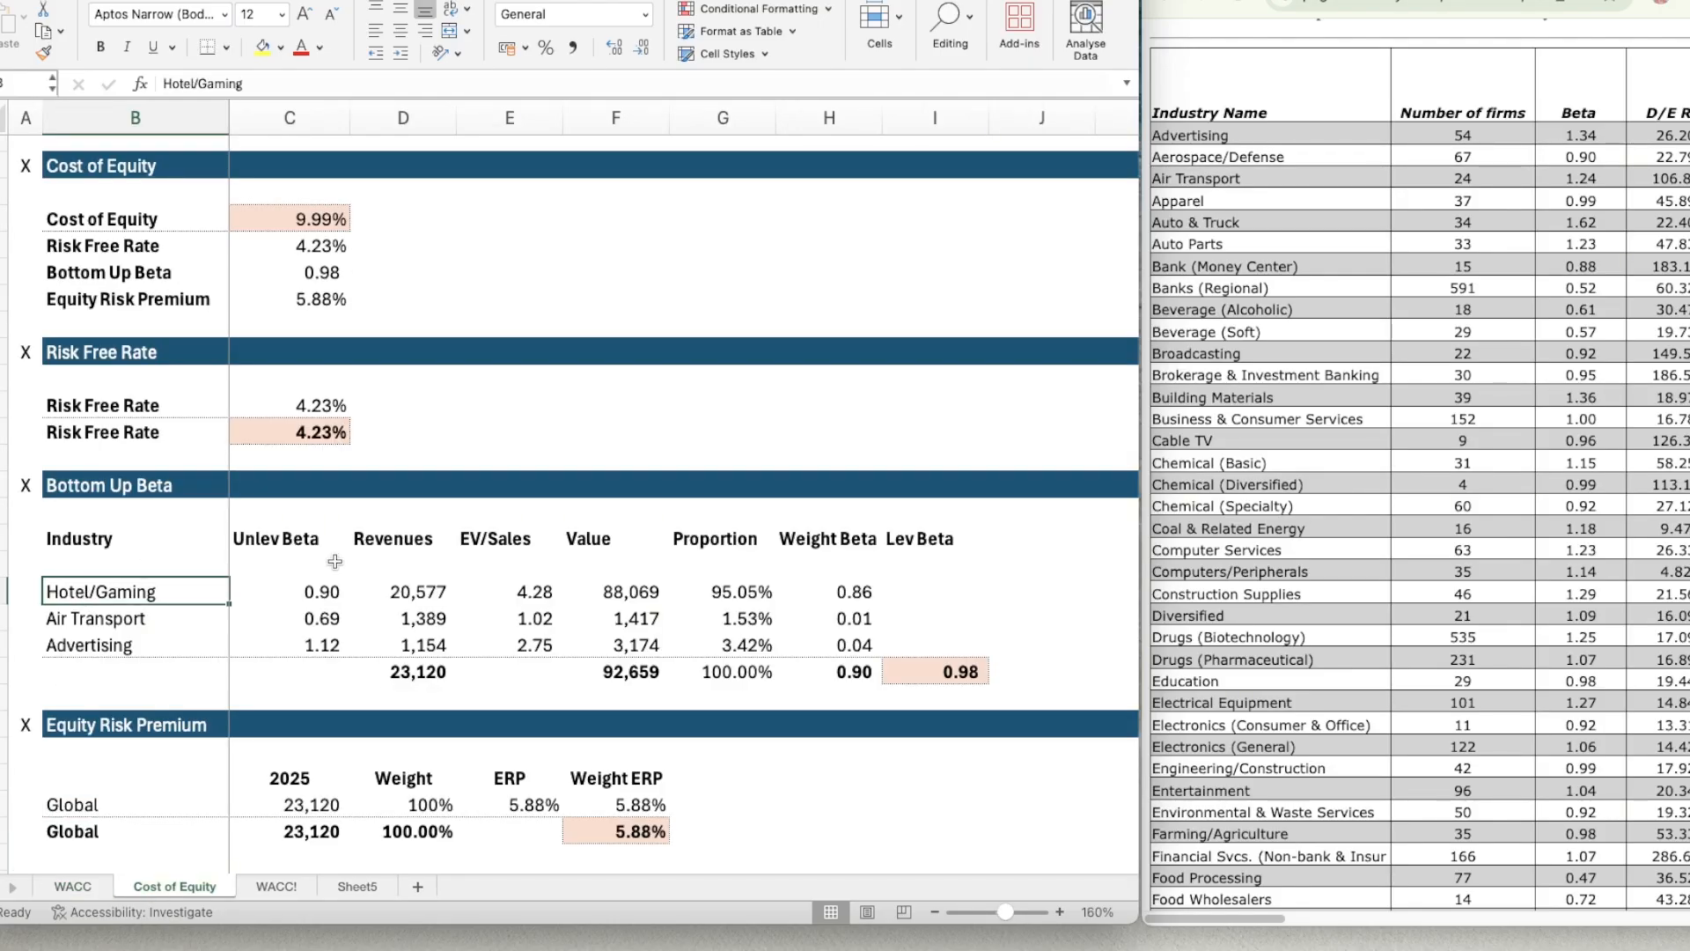
key(Down)
key(Down)
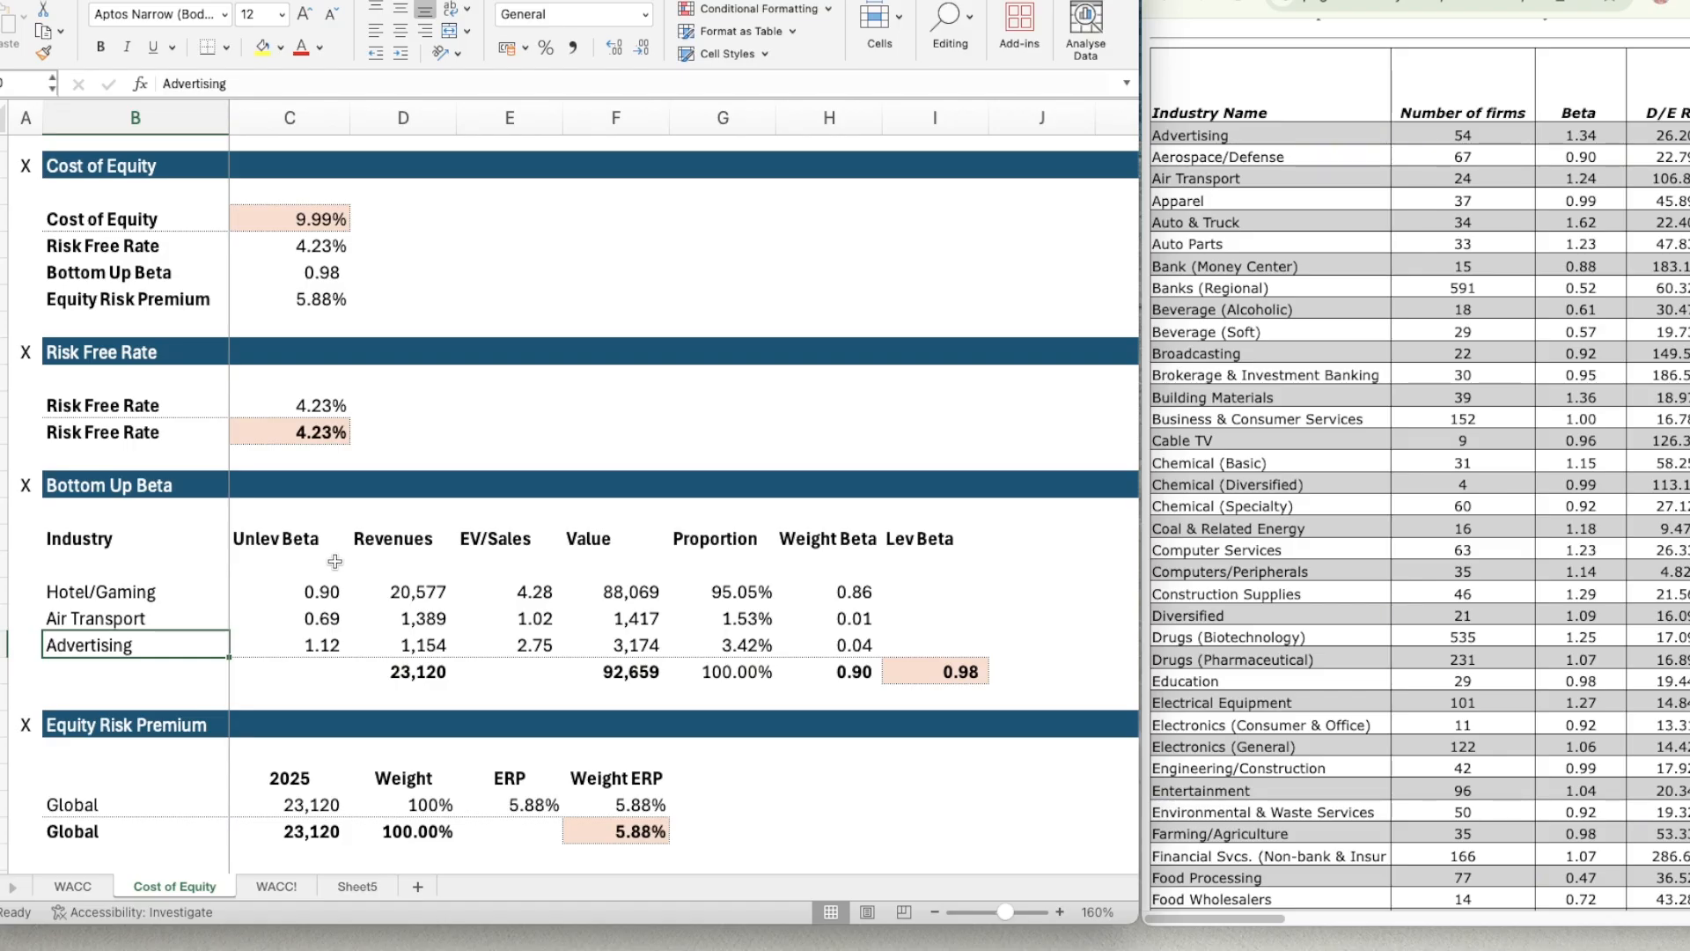
key(Up)
key(Up)
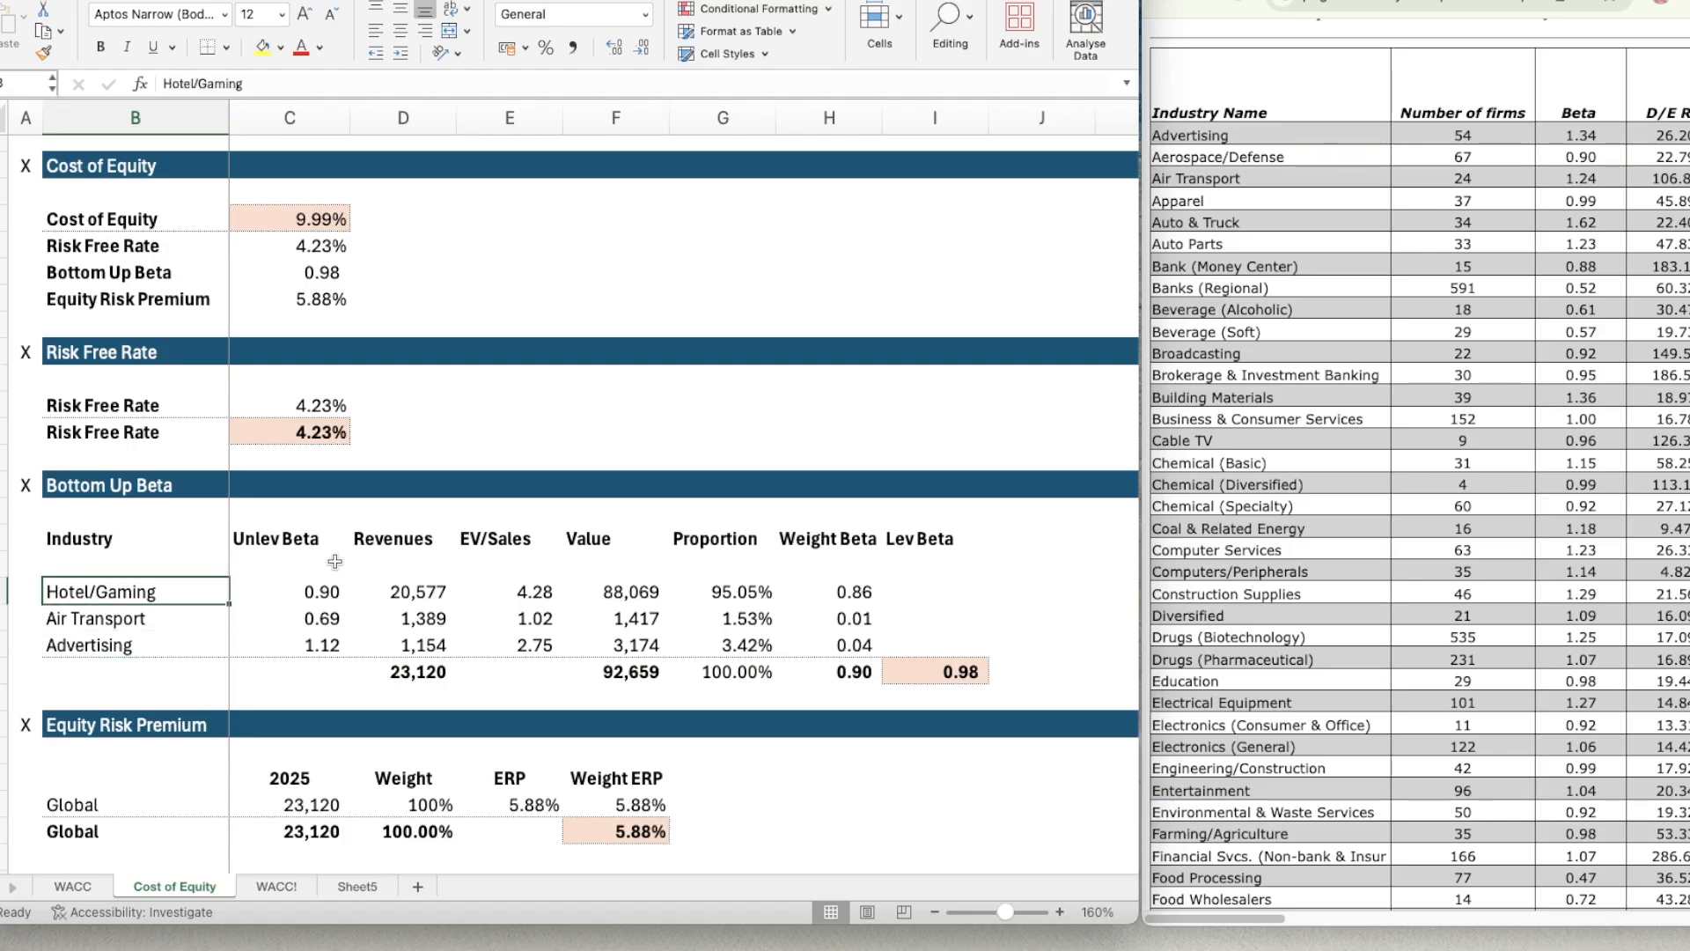
Examine the Revenues formulas for Hotel/Gaming, Air Transport and Advertising in D18:D20 of the Cost of Equity sheet.
key(Down)
key(Down)
key(Right)
key(Right)
key(Up)
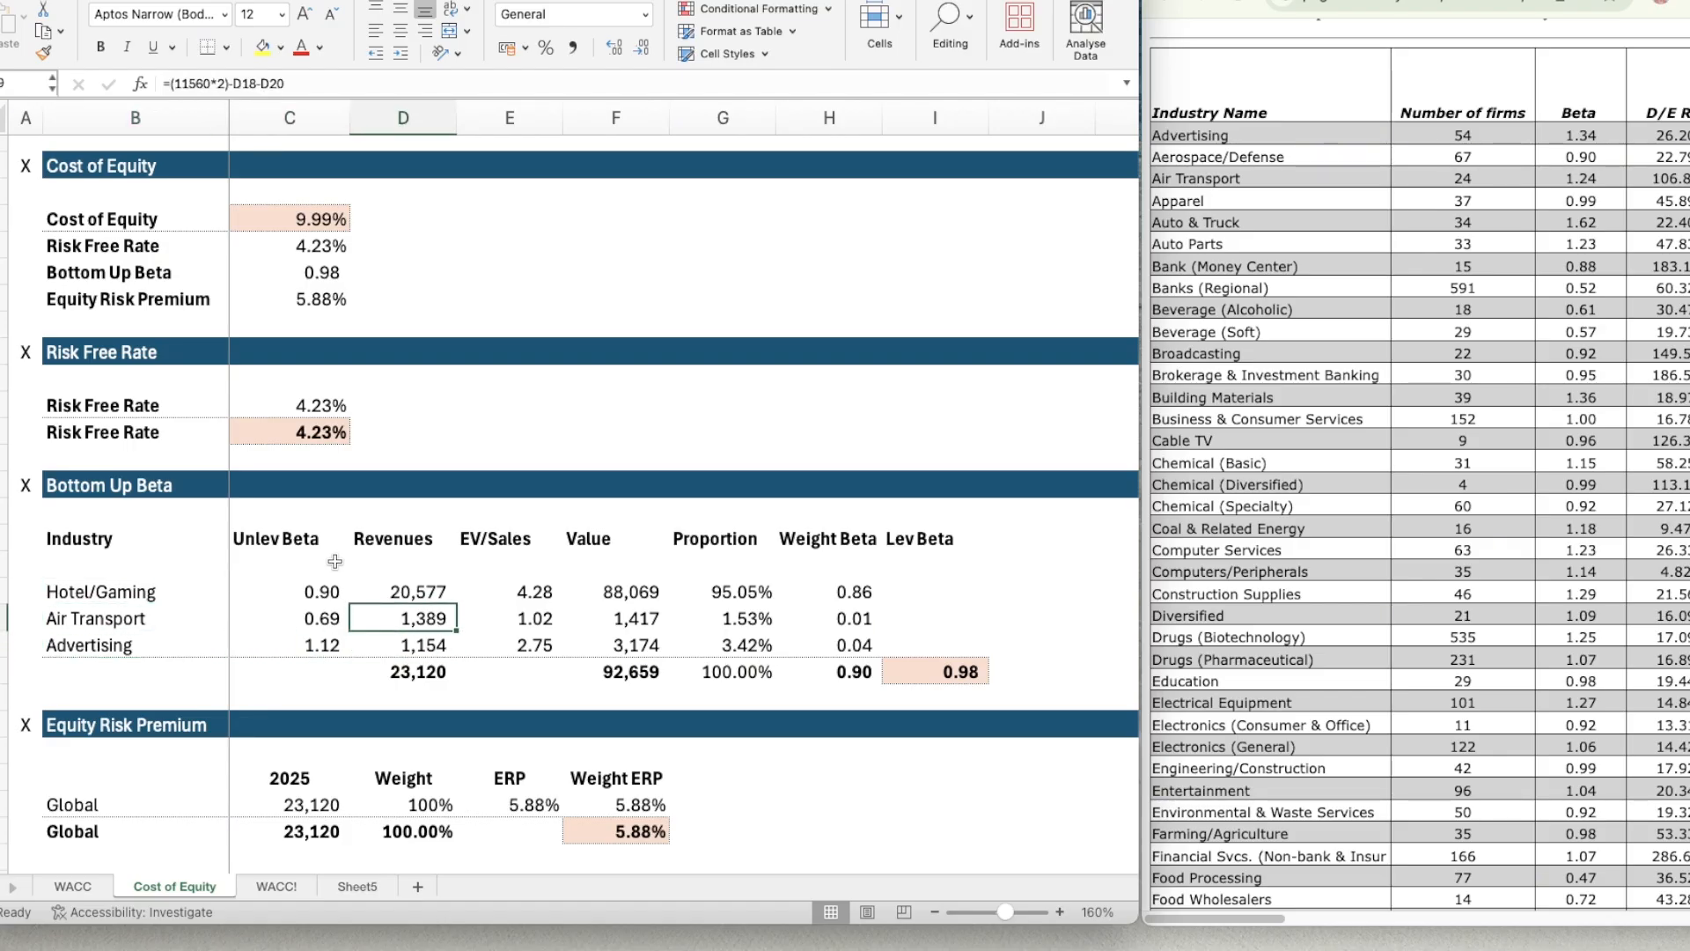
key(Up)
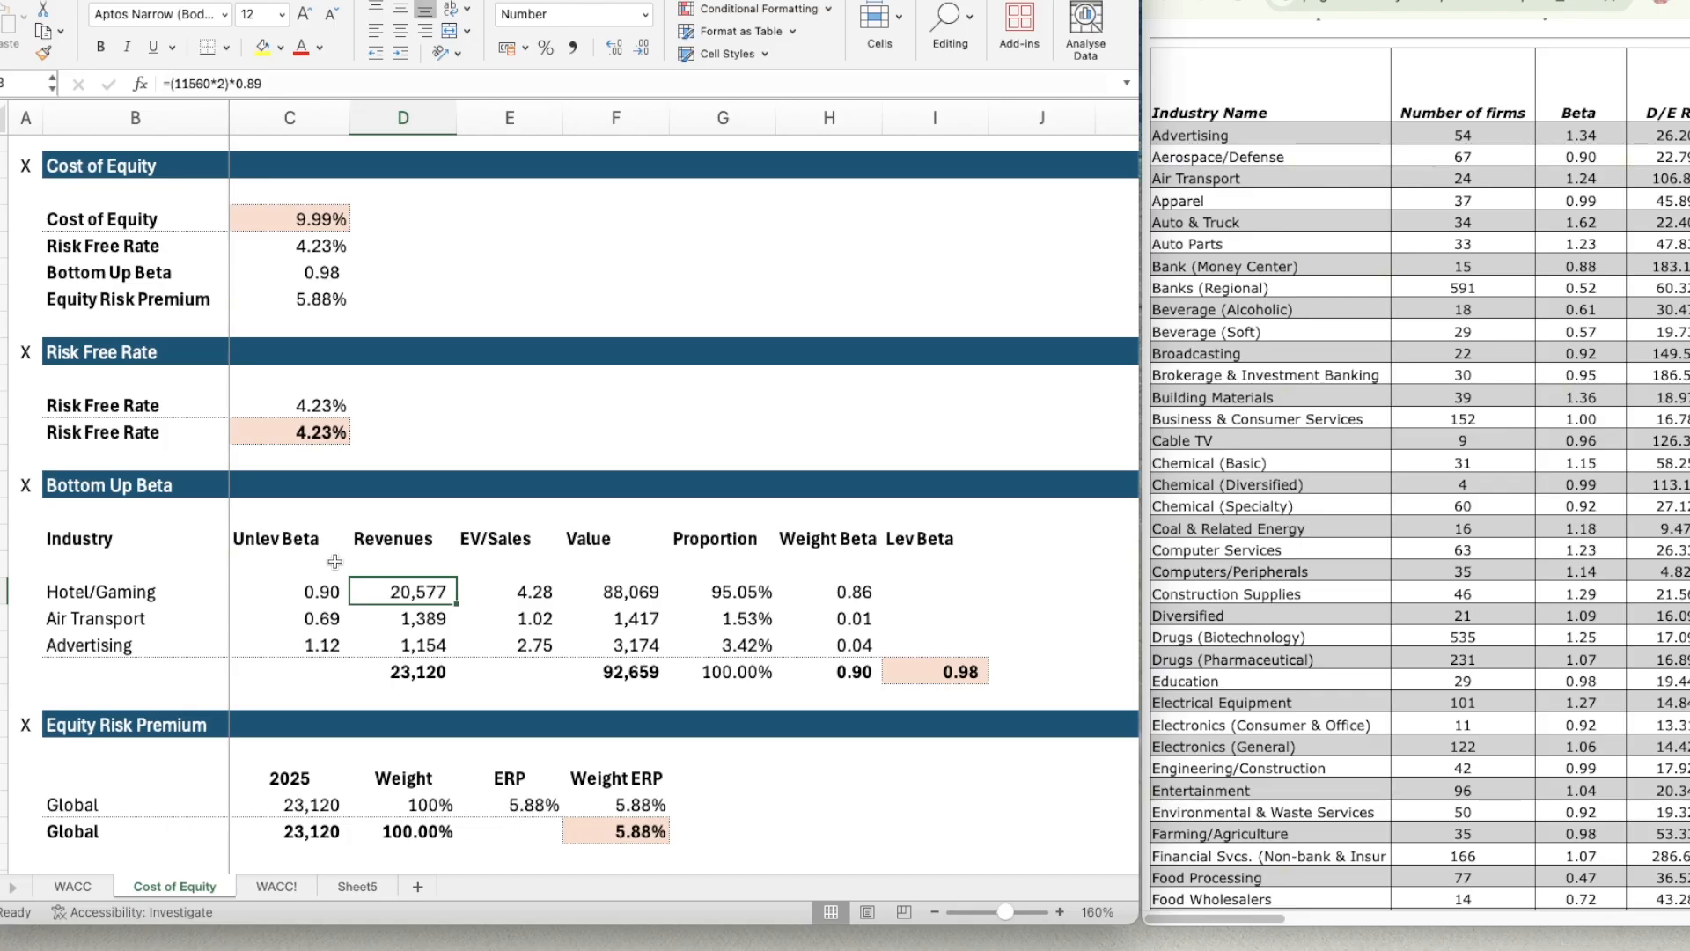
key(Down)
key(Down)
key(Up)
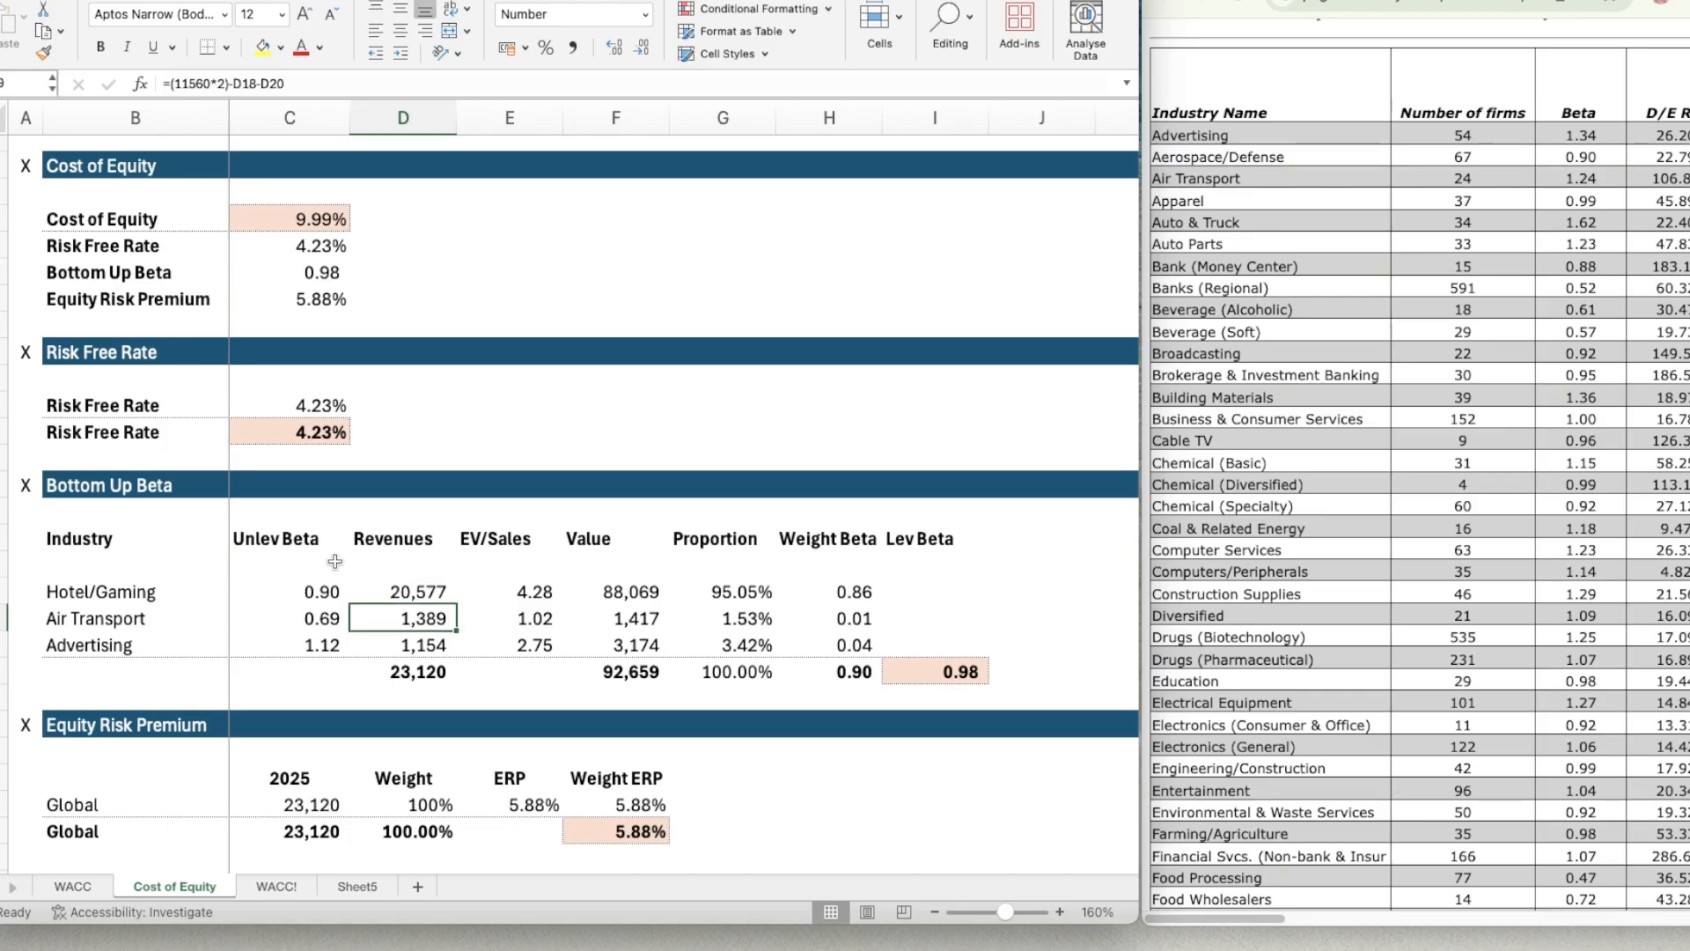
key(Down)
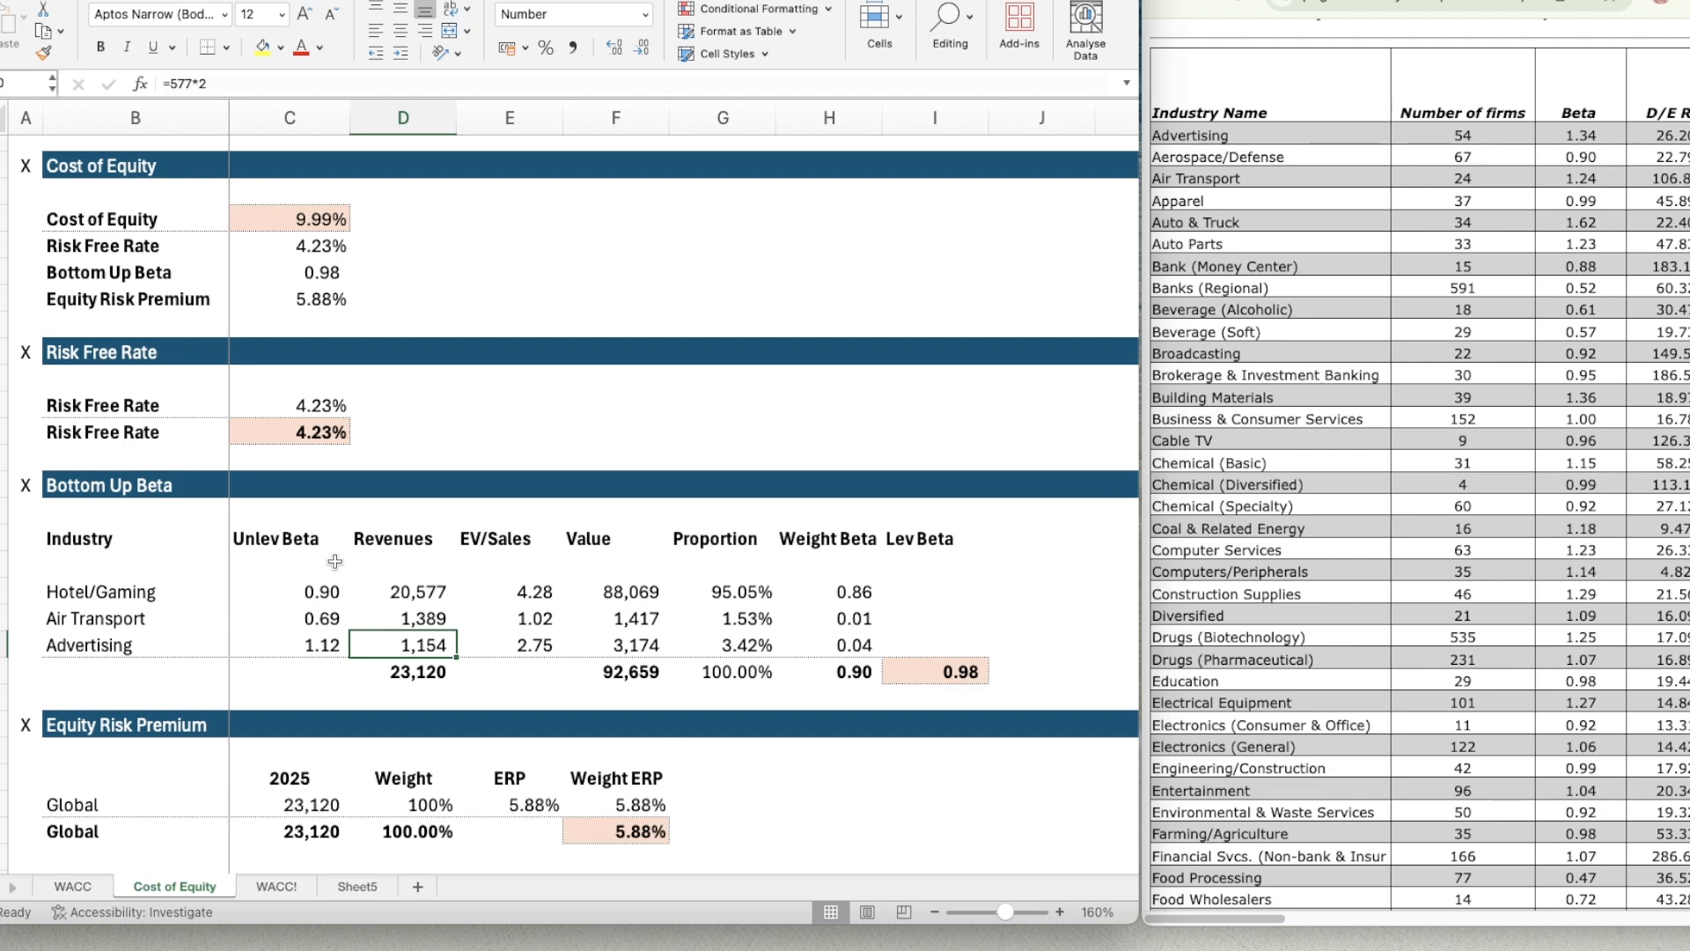
Examine the EV/Sales inputs and the Value and Weight Beta formulas in the completed Bottom Up Beta table.
key(Up)
key(Right)
key(Up)
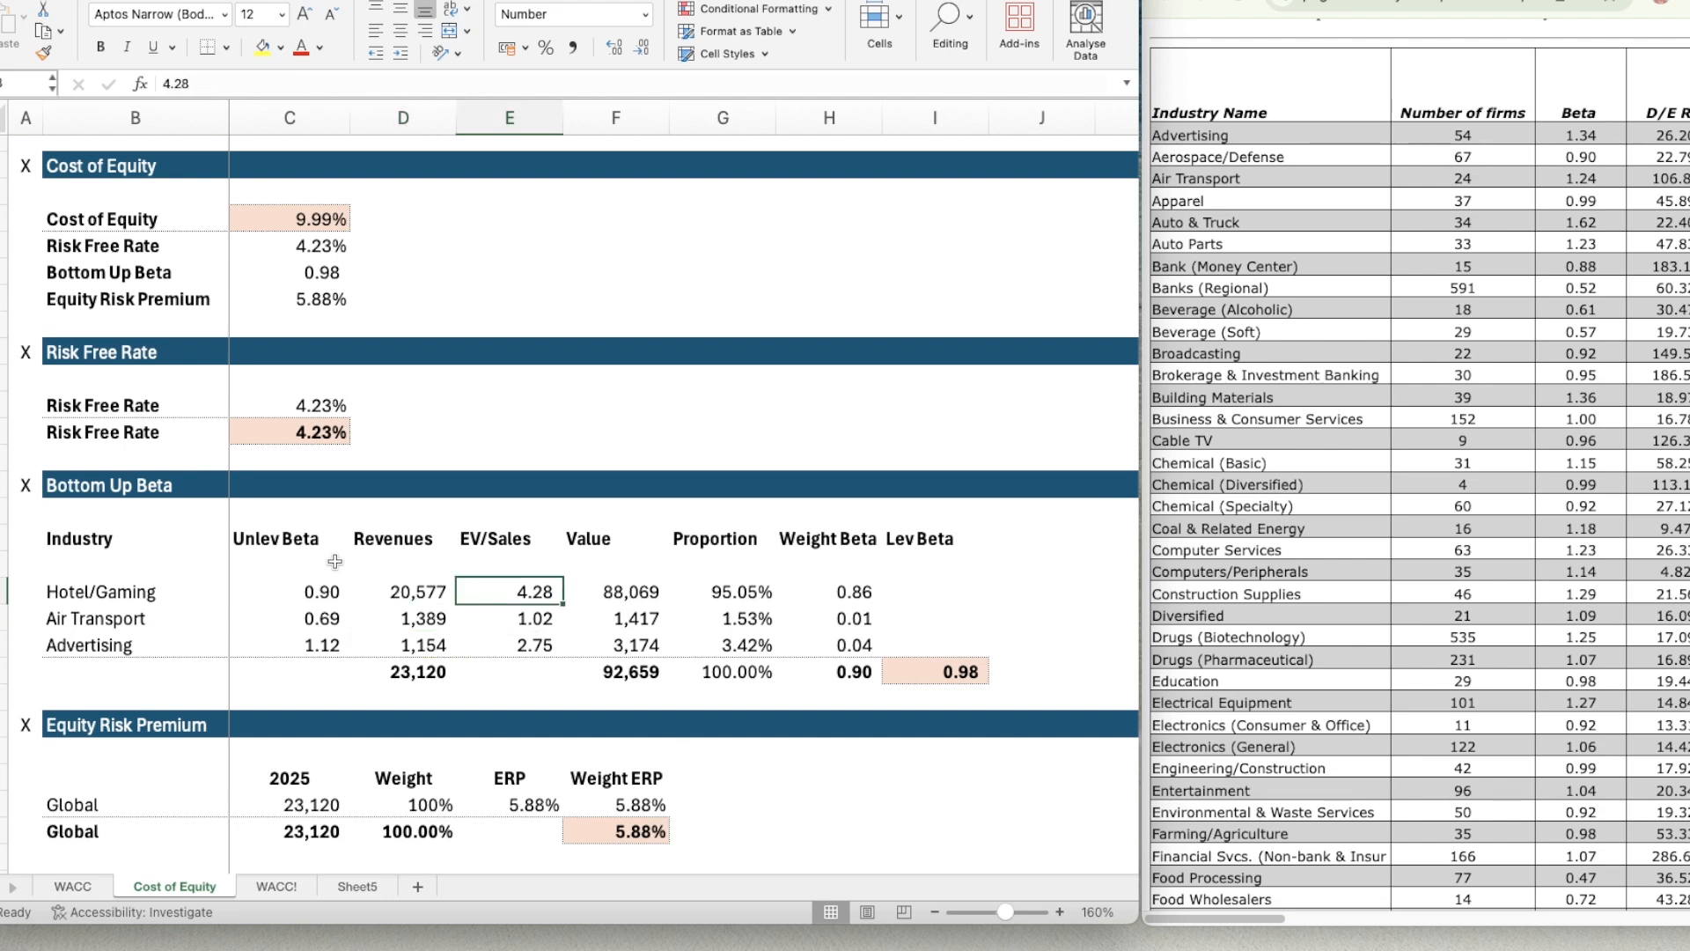
key(Right)
key(Right)
key(Right)
key(Down)
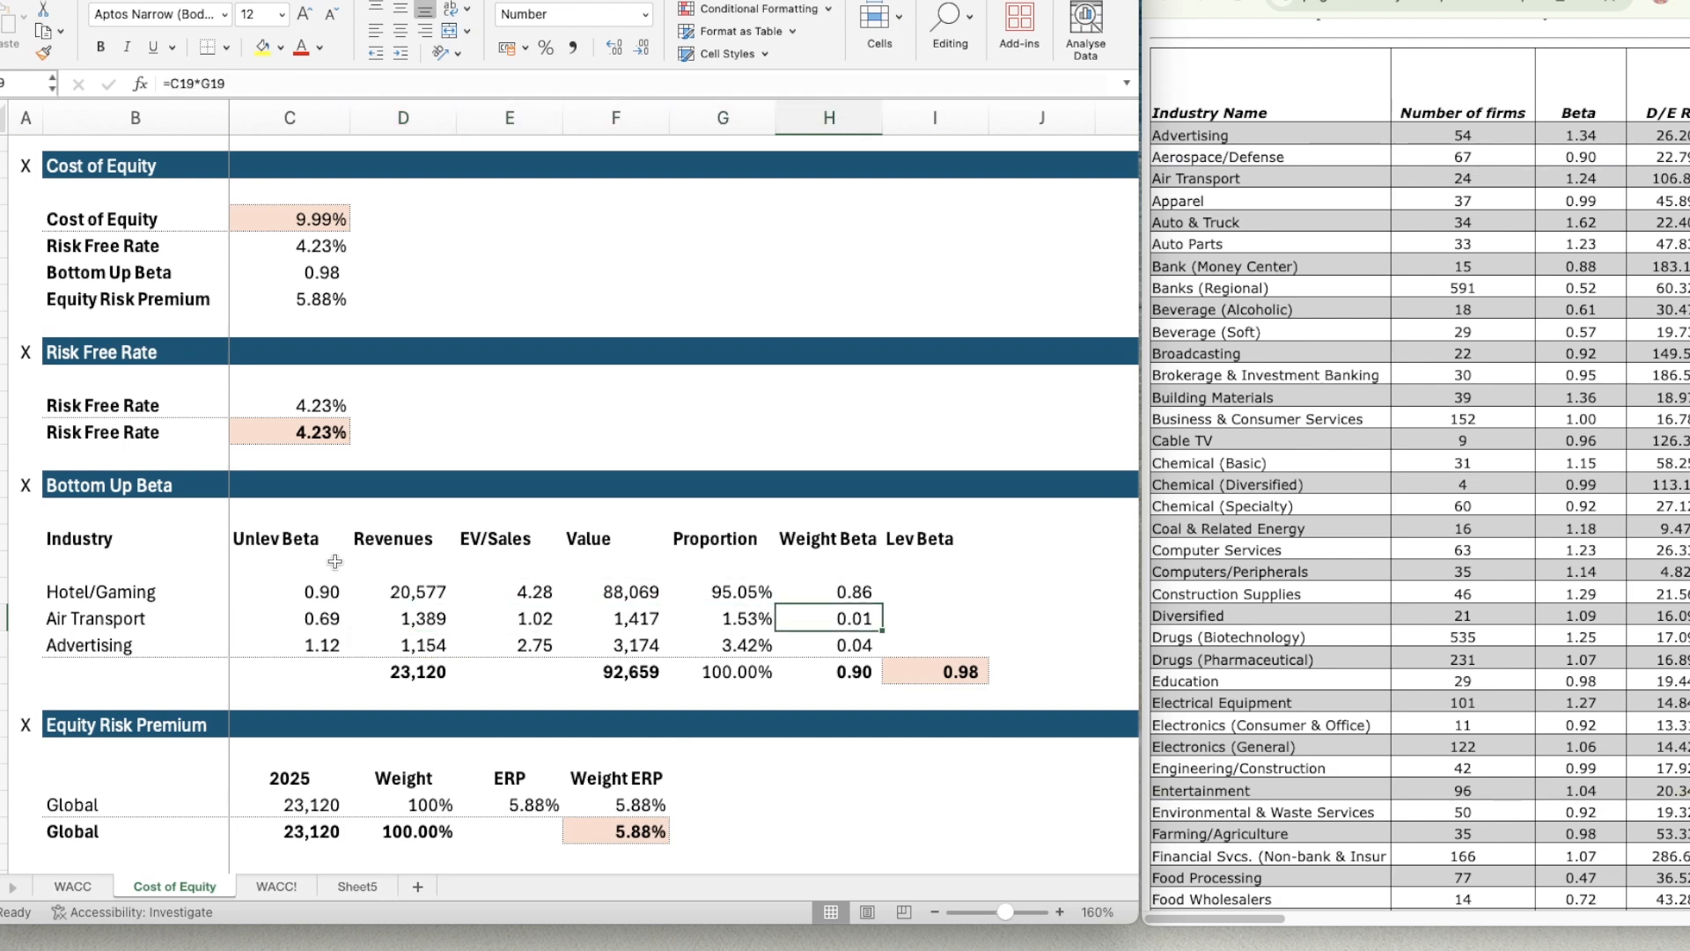
key(Down)
key(Left)
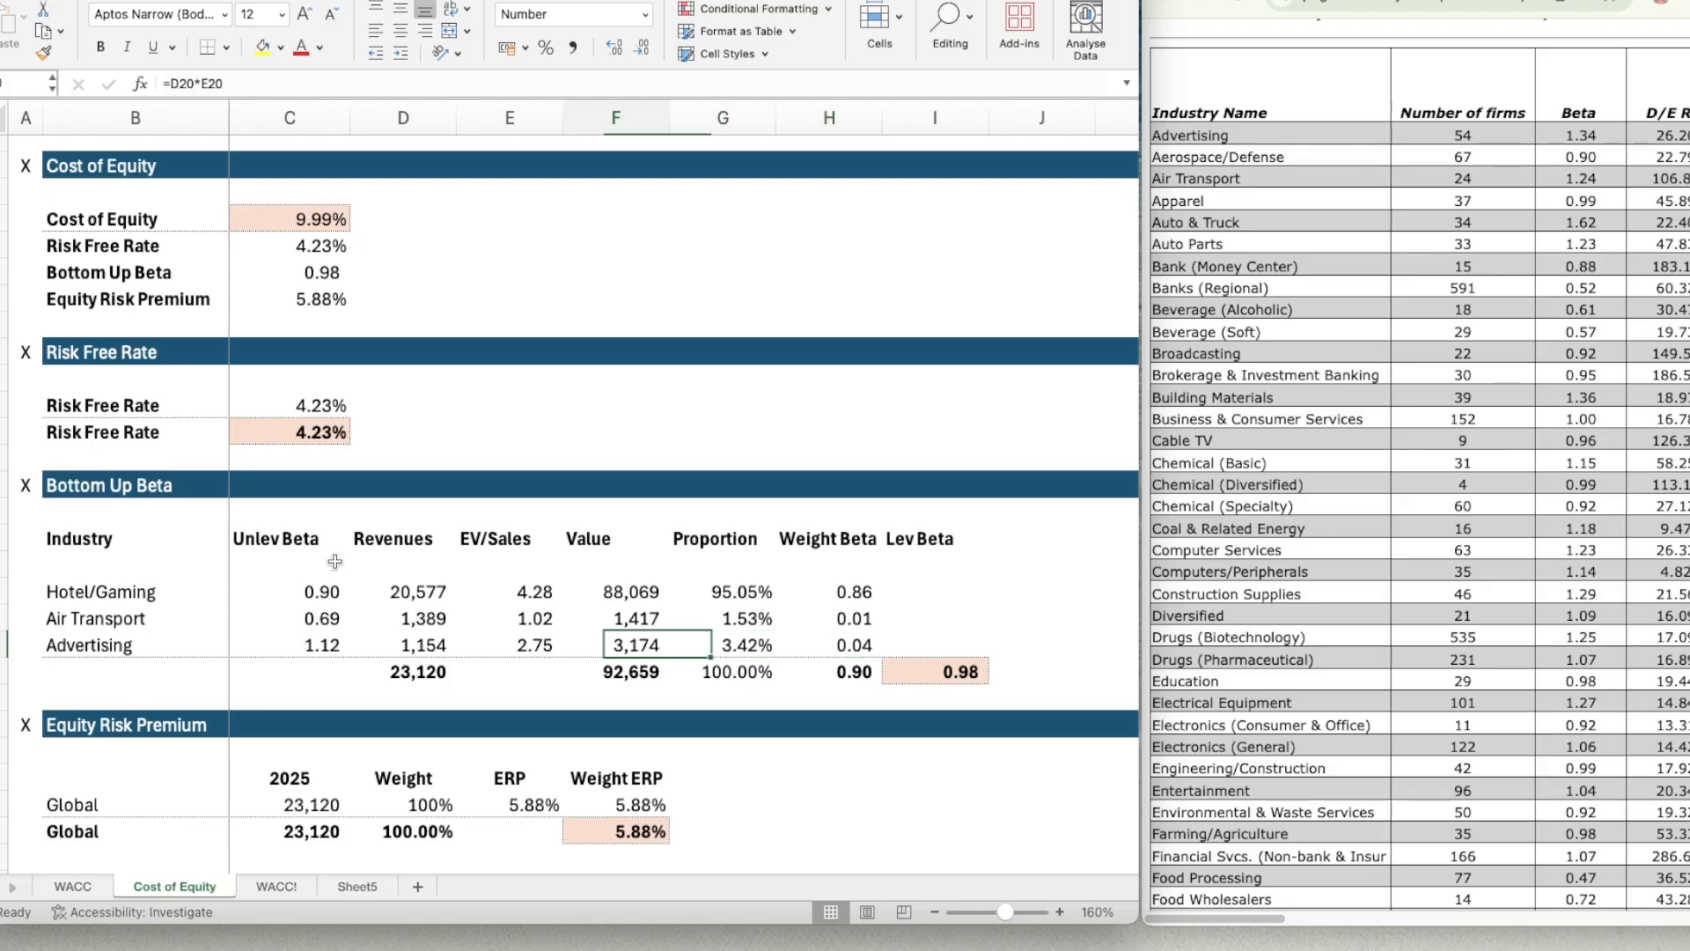
key(Left)
key(Left)
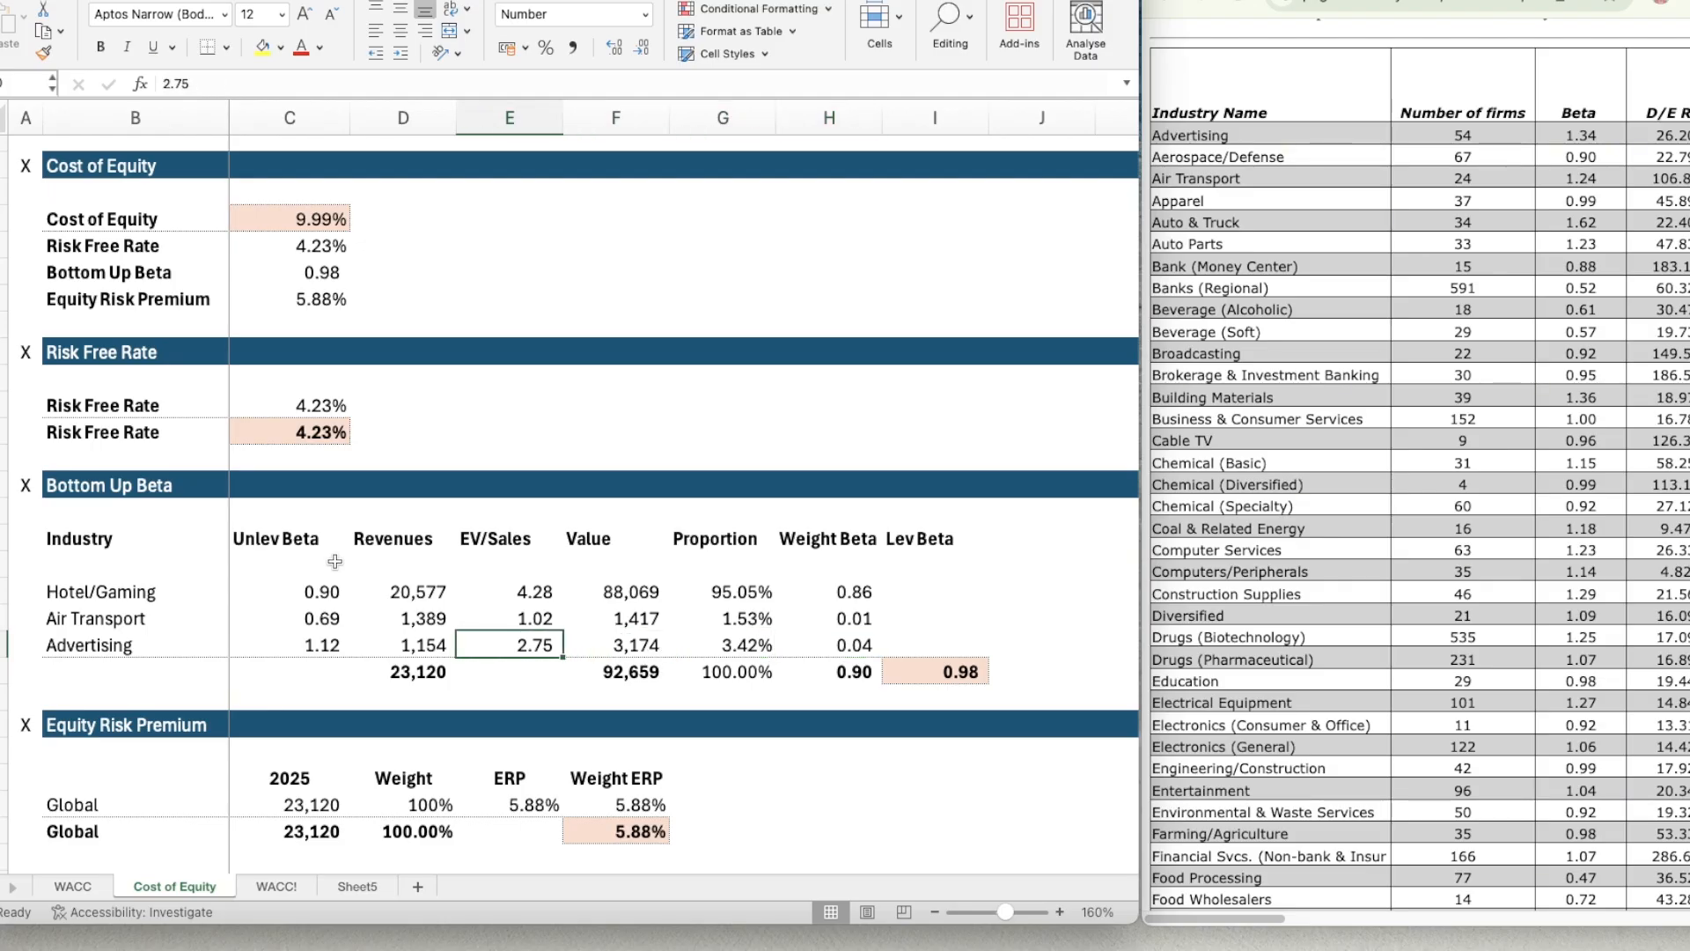
On Sheet5, enter the column headers Unlev Beta in C16 and Revenues in D16 beside Industry.
click(356, 886)
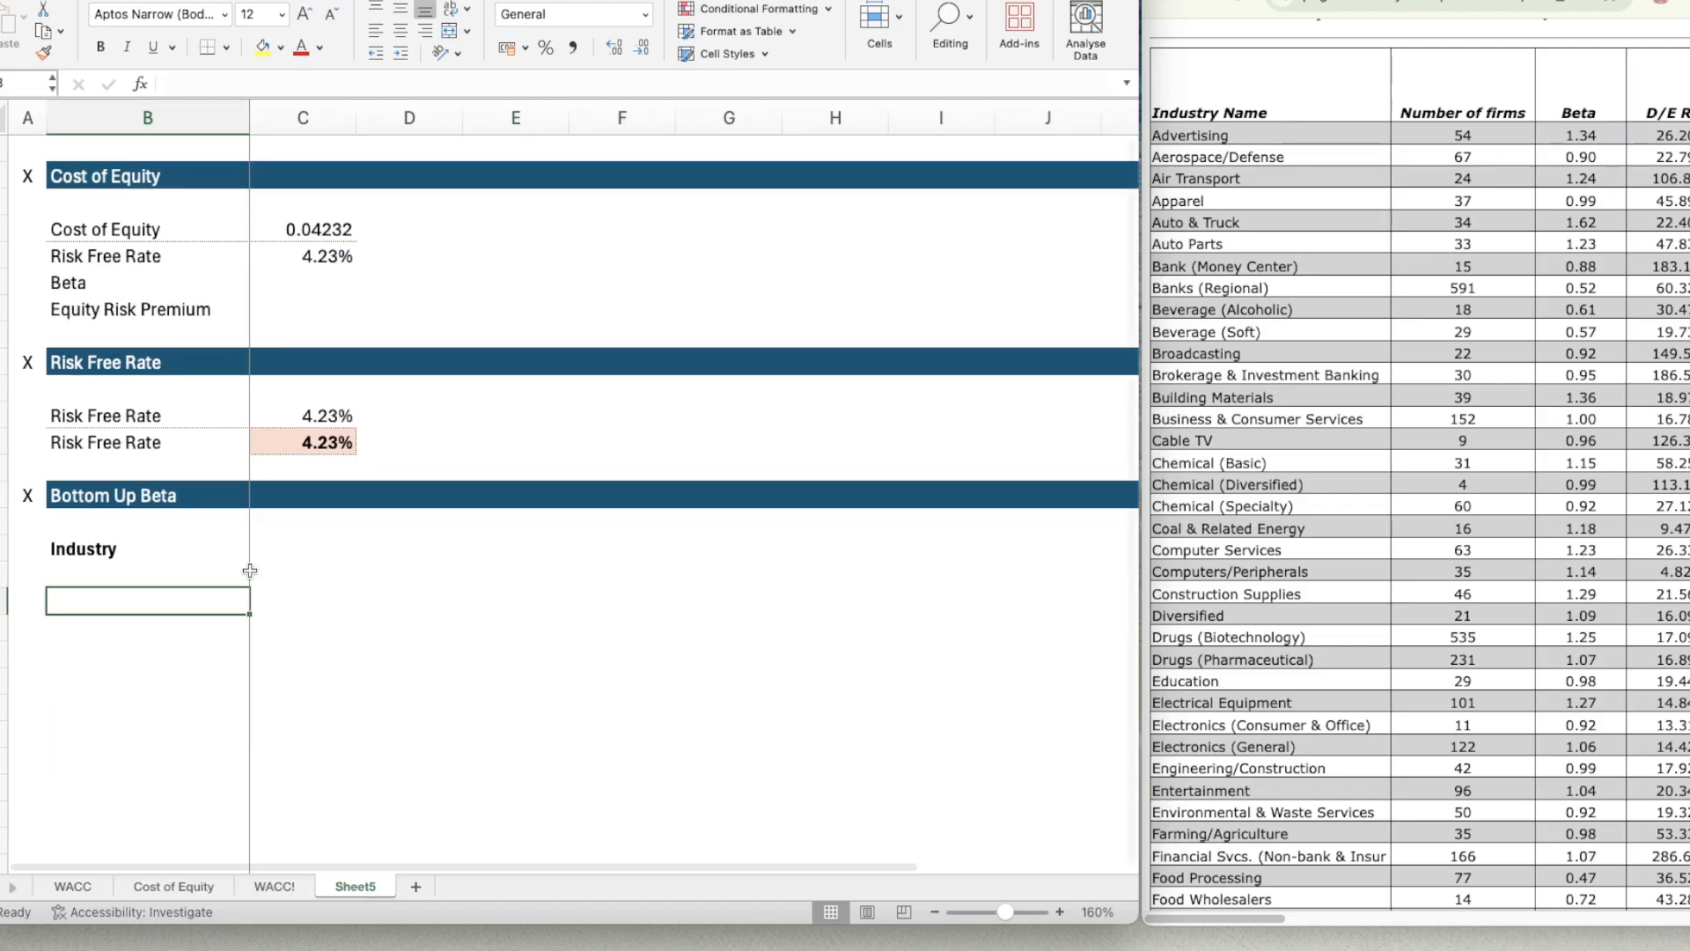
text(Un)
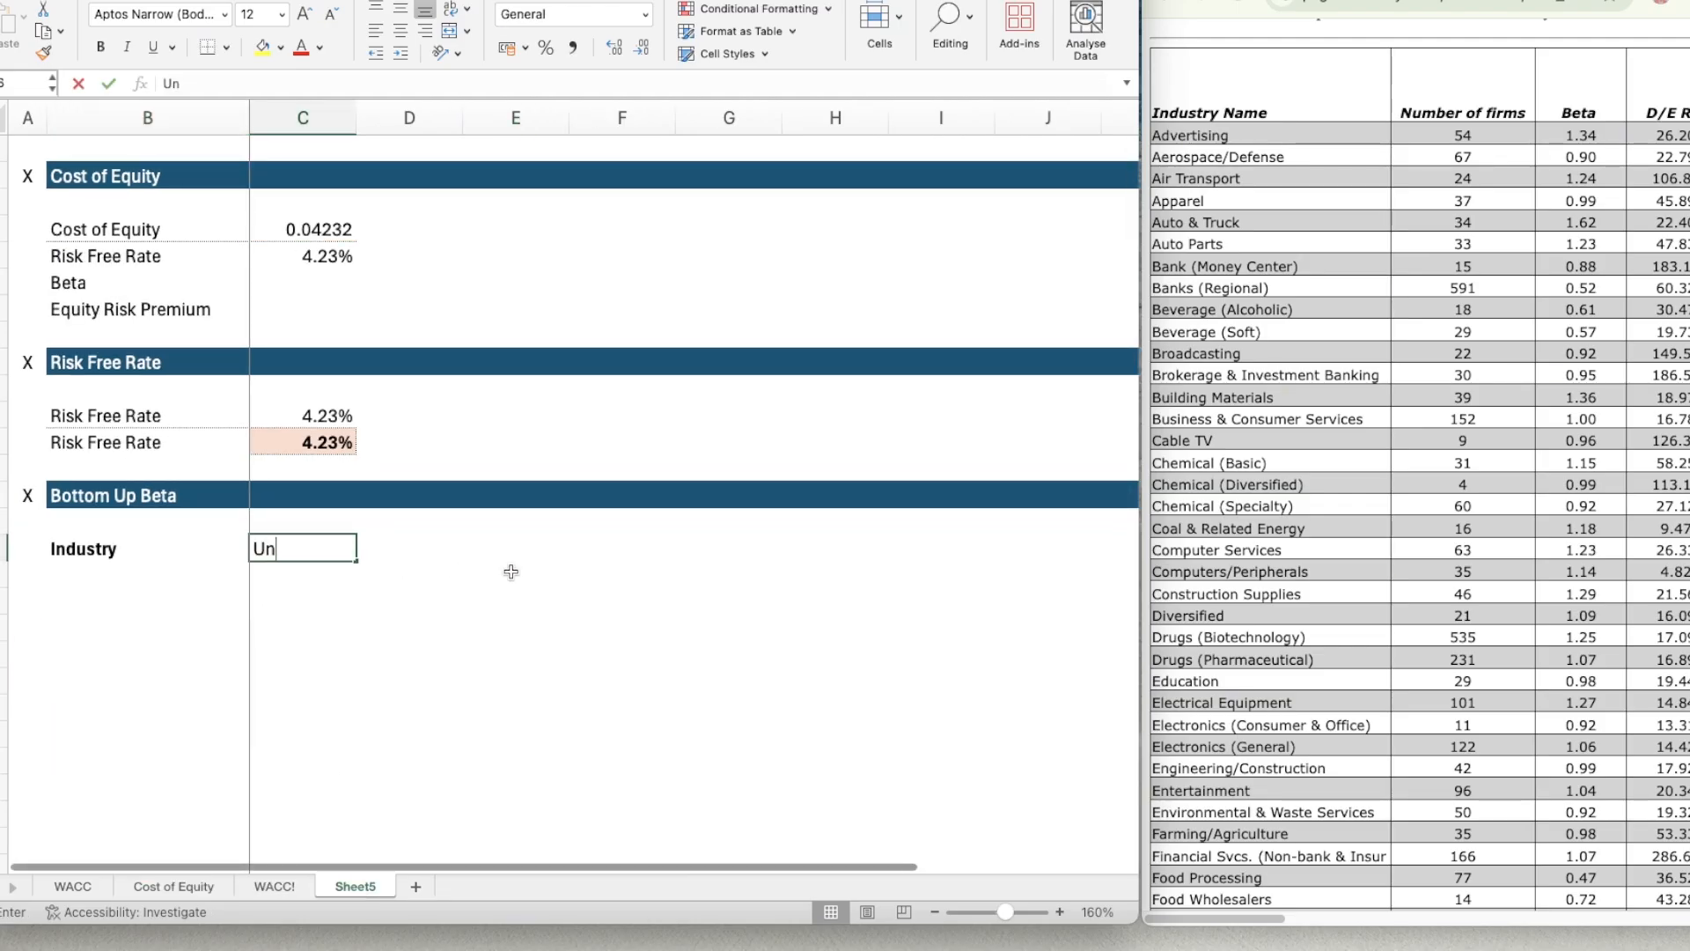
text(lev Beta)
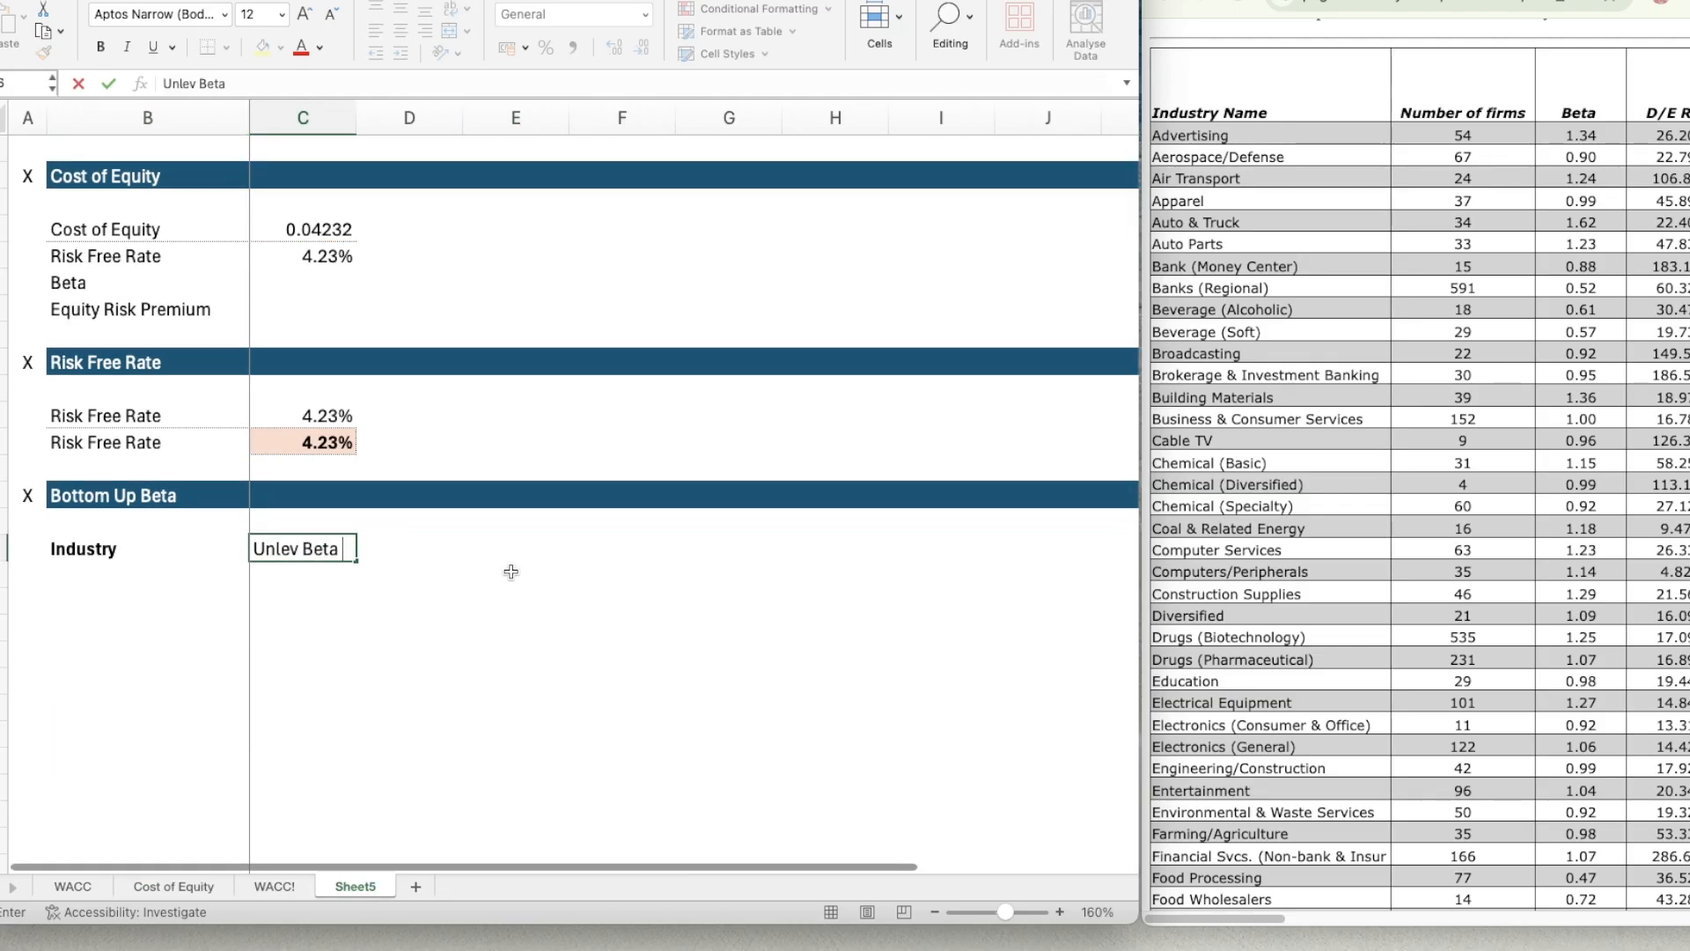
key(Return)
key(Up)
key(Right)
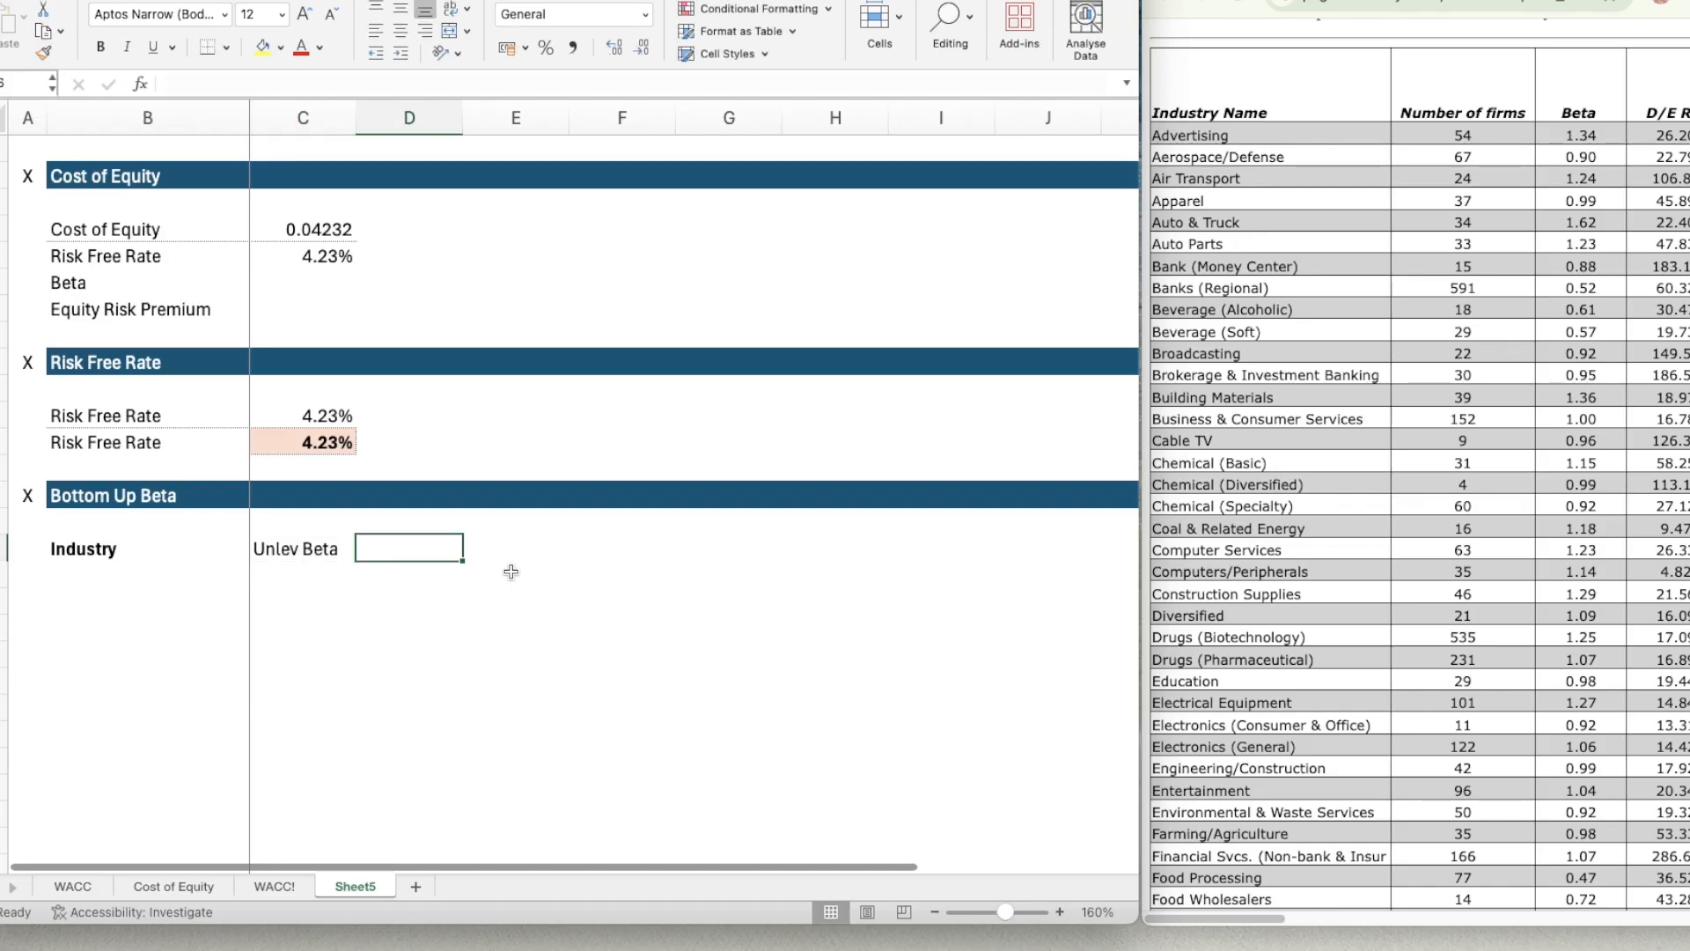
text(Revenues)
key(Return)
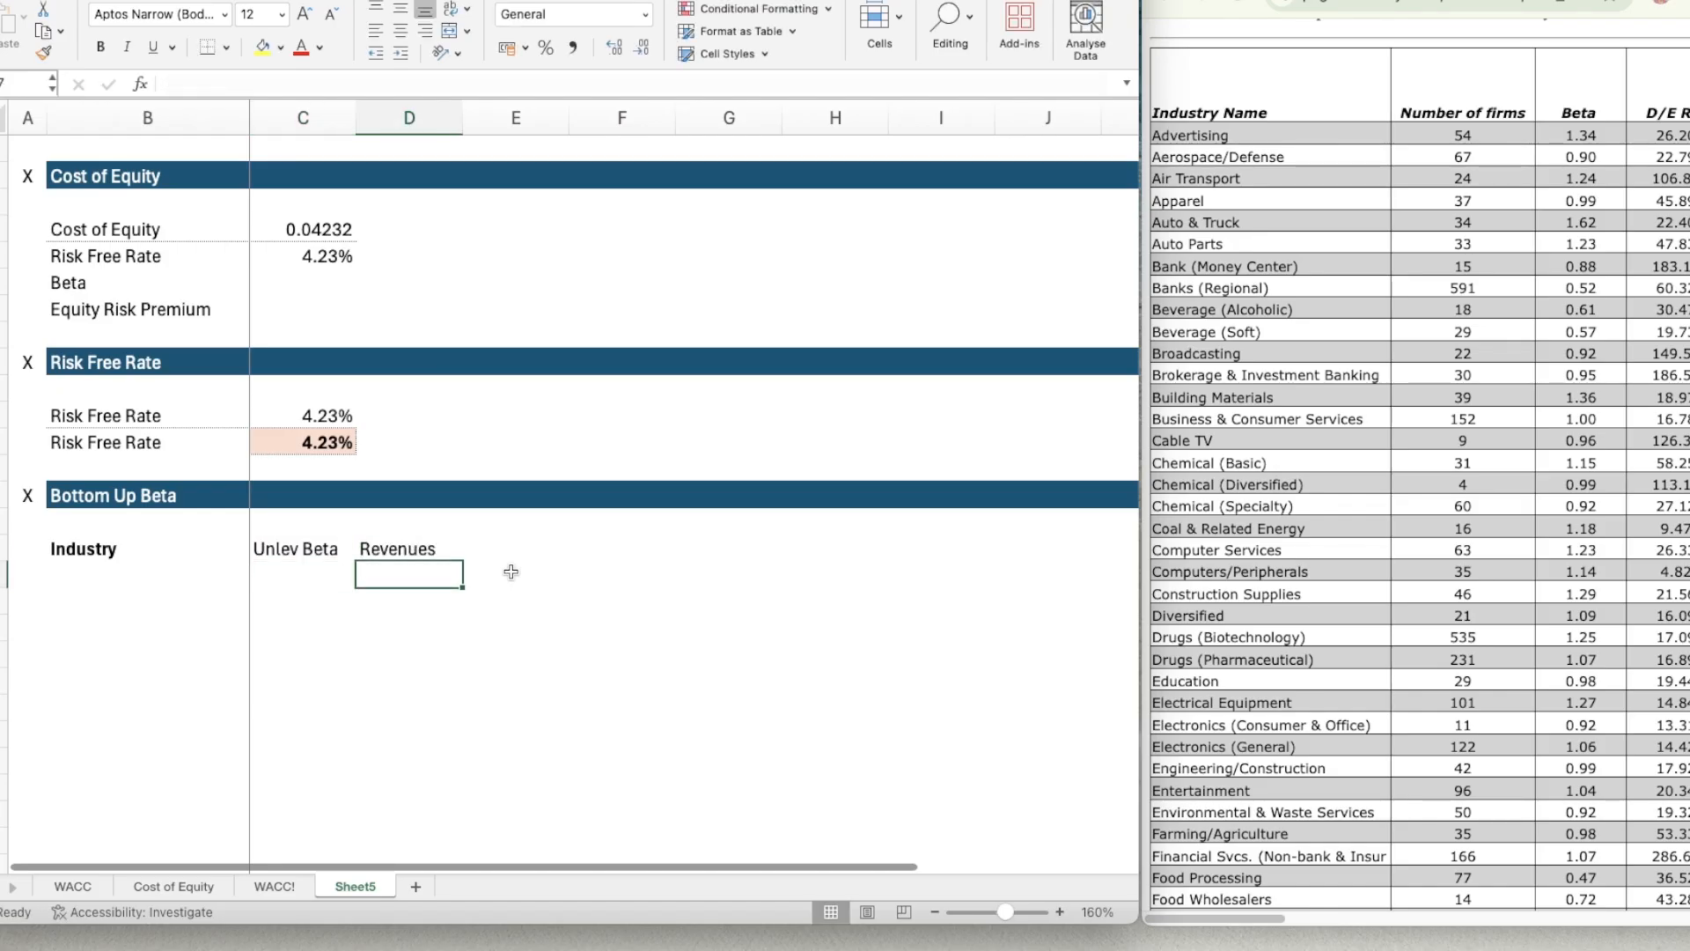
Enter the column header EV/Sales in E16, checking its wording against the Cost of Equity sheet.
key(Up)
key(Right)
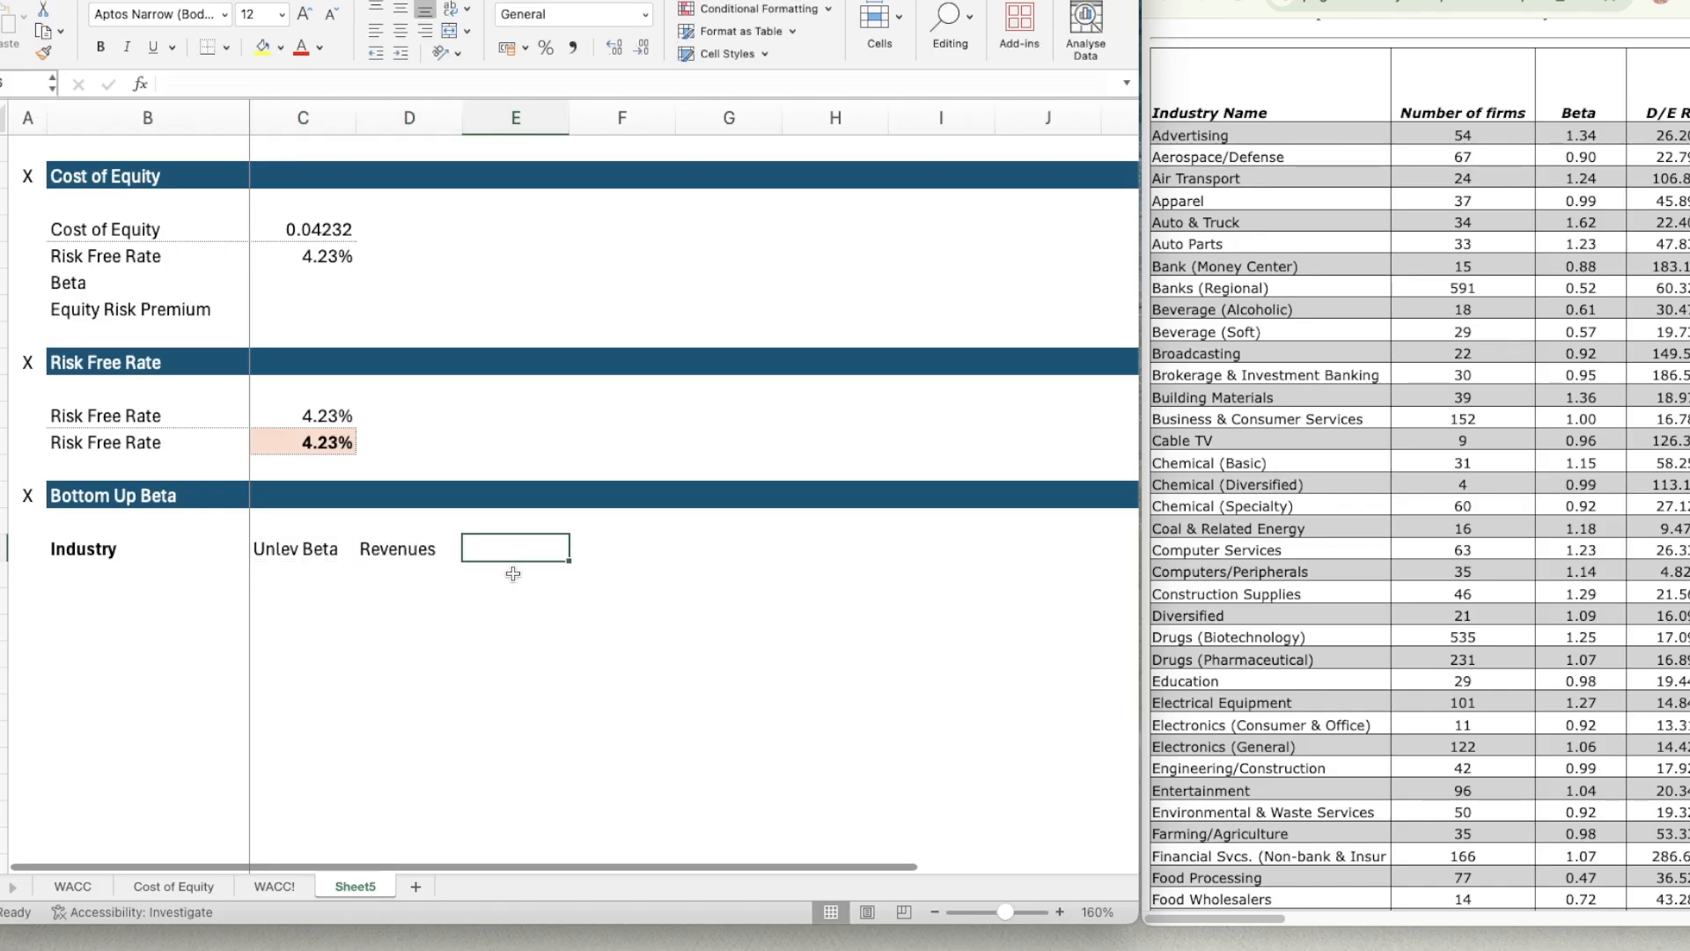
text(EV)
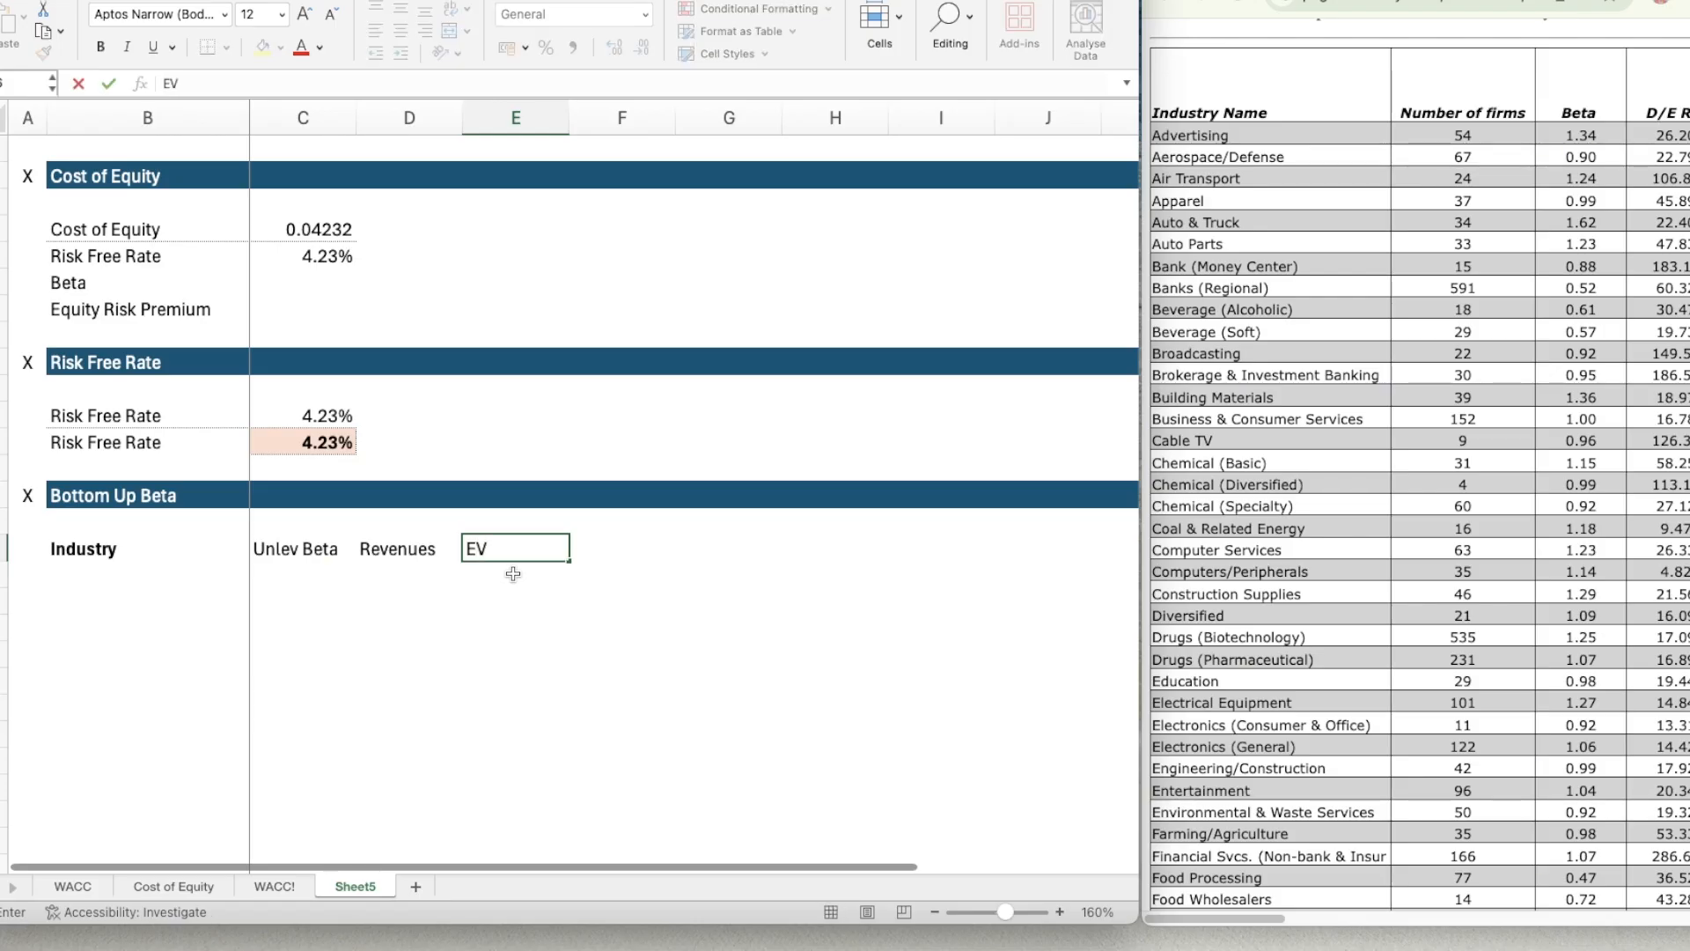
click(151, 882)
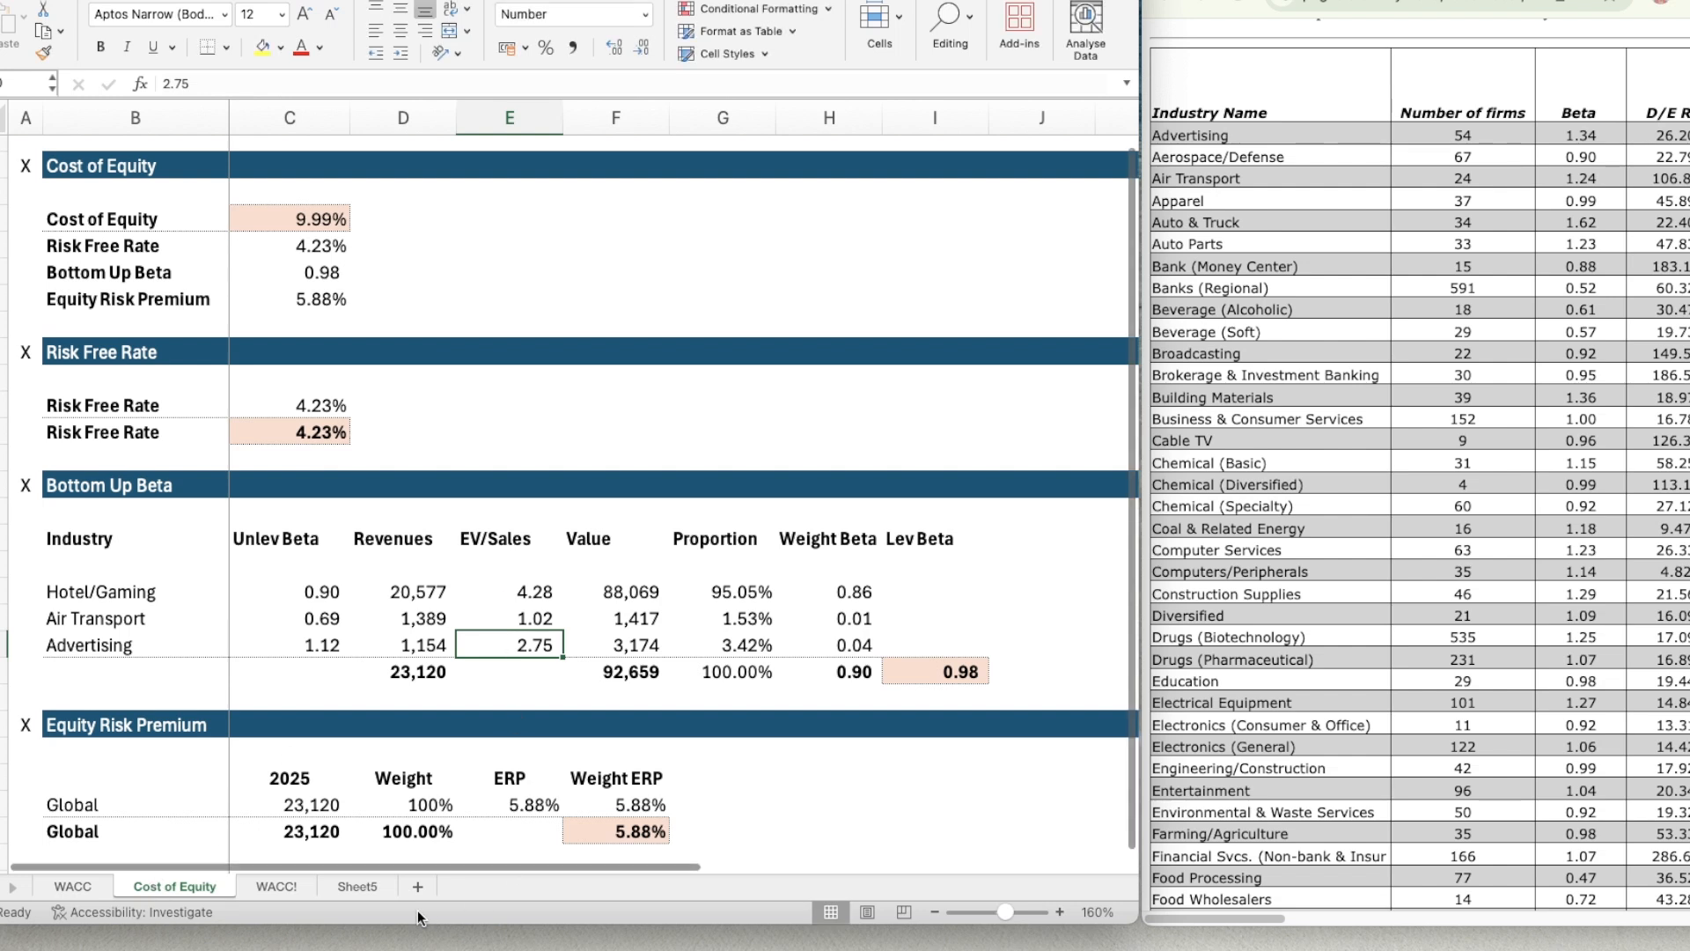
click(358, 885)
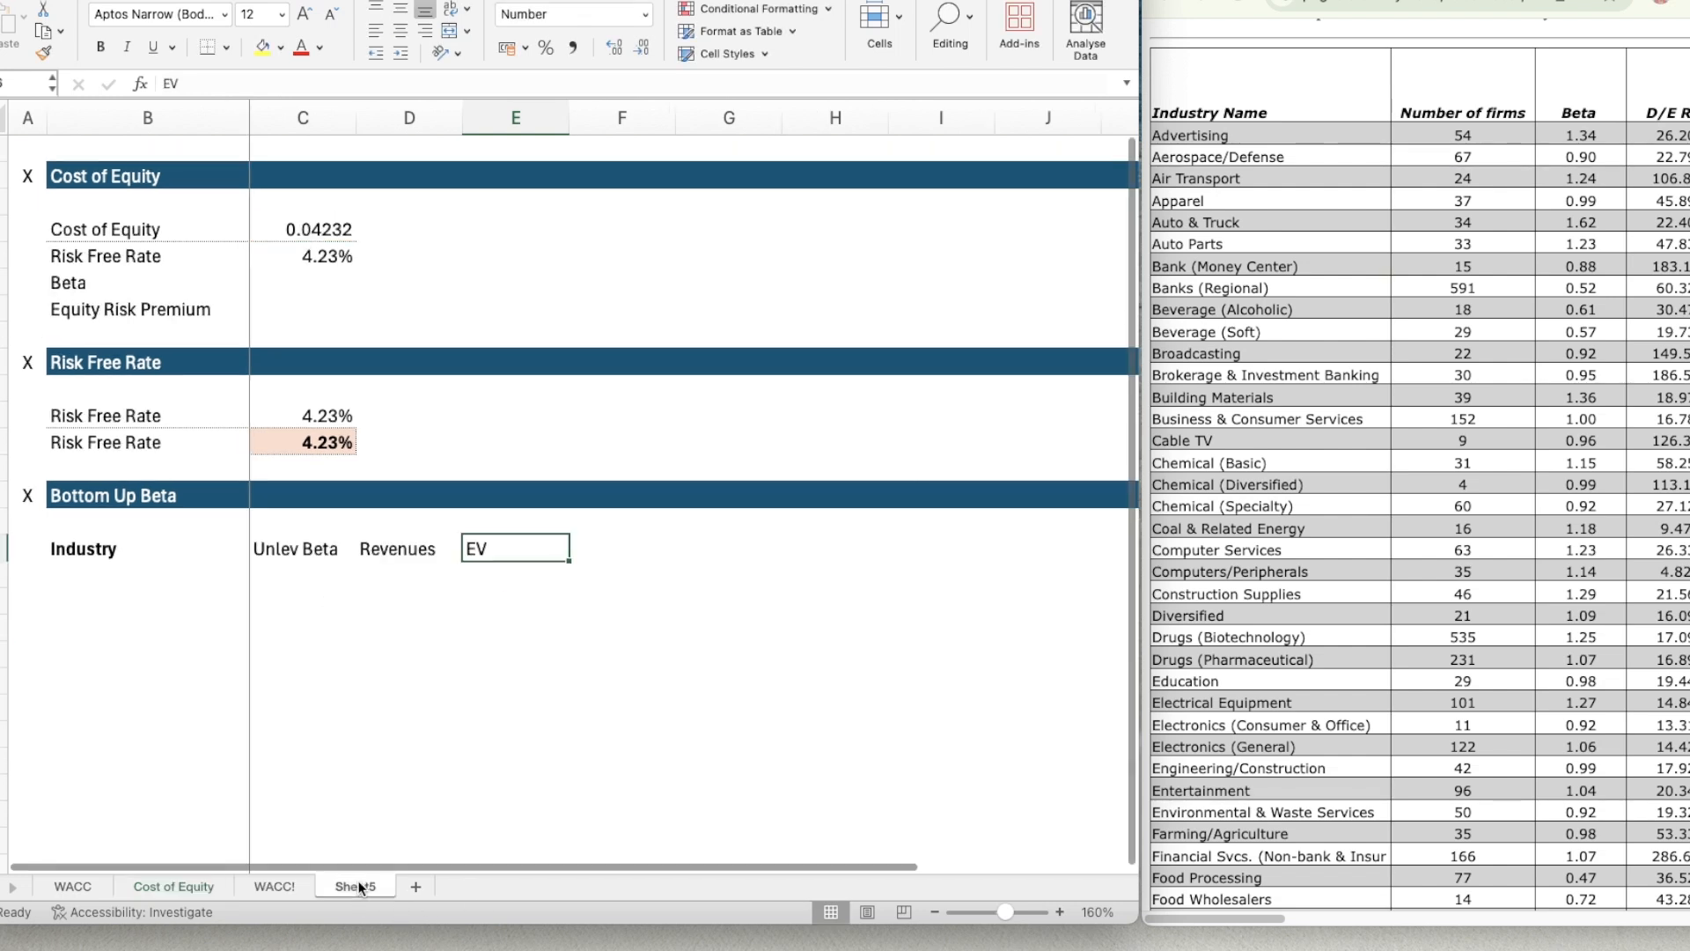
click(502, 550)
text(?)
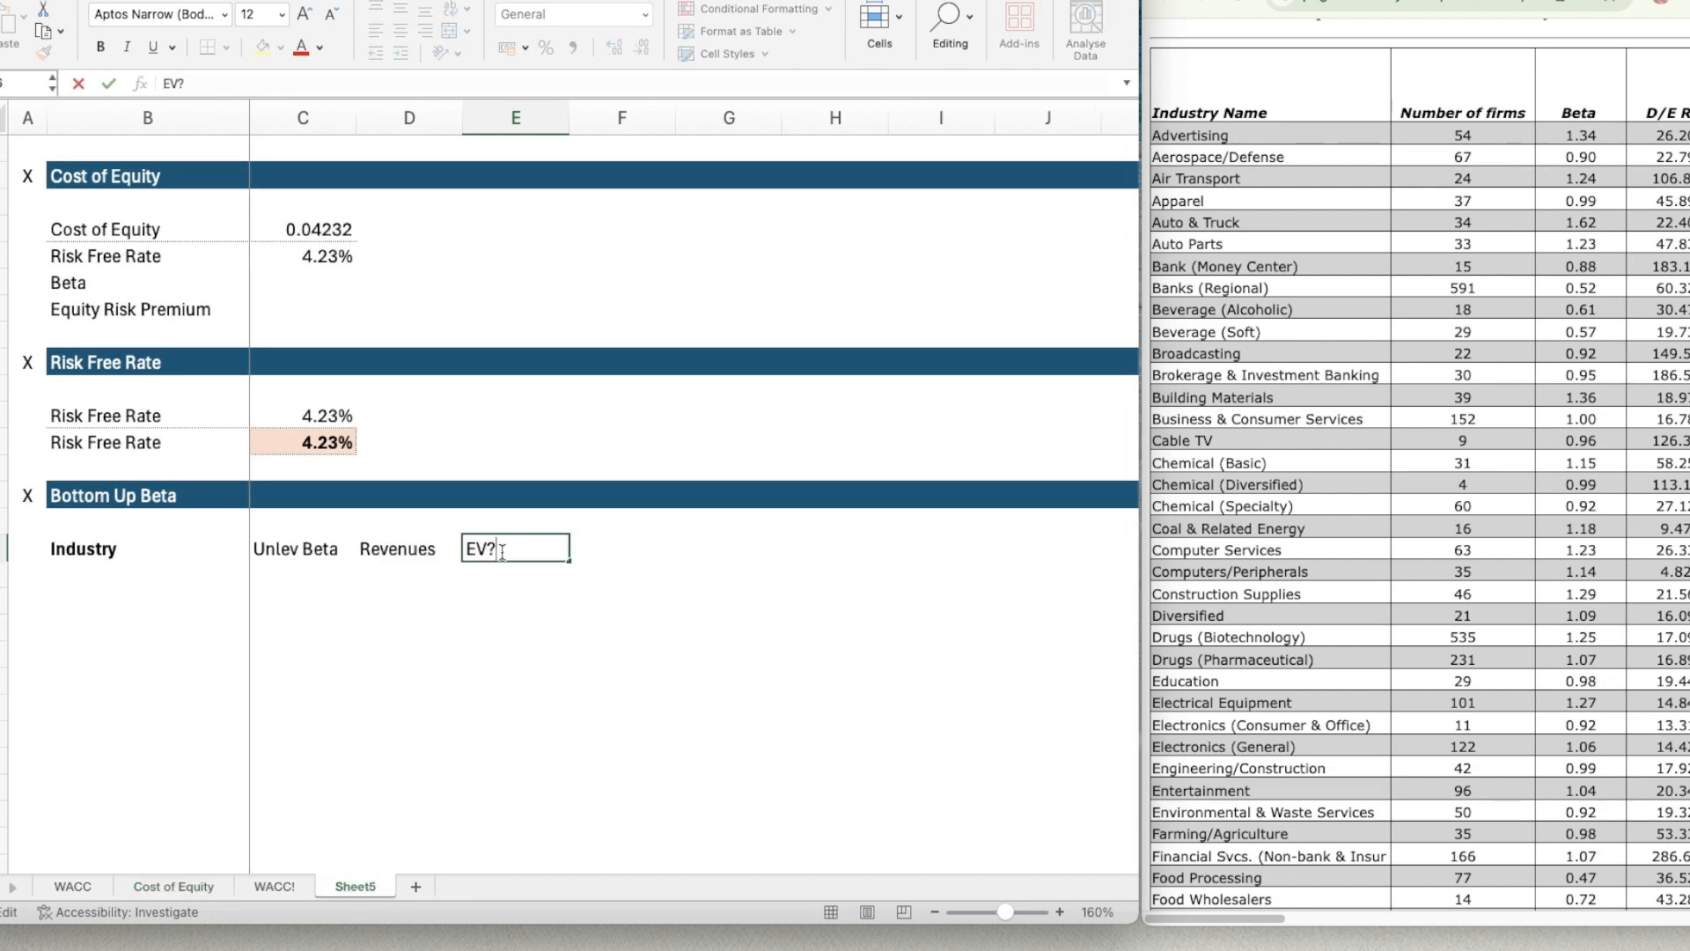
key(BackSpace)
text(/Sales)
key(Return)
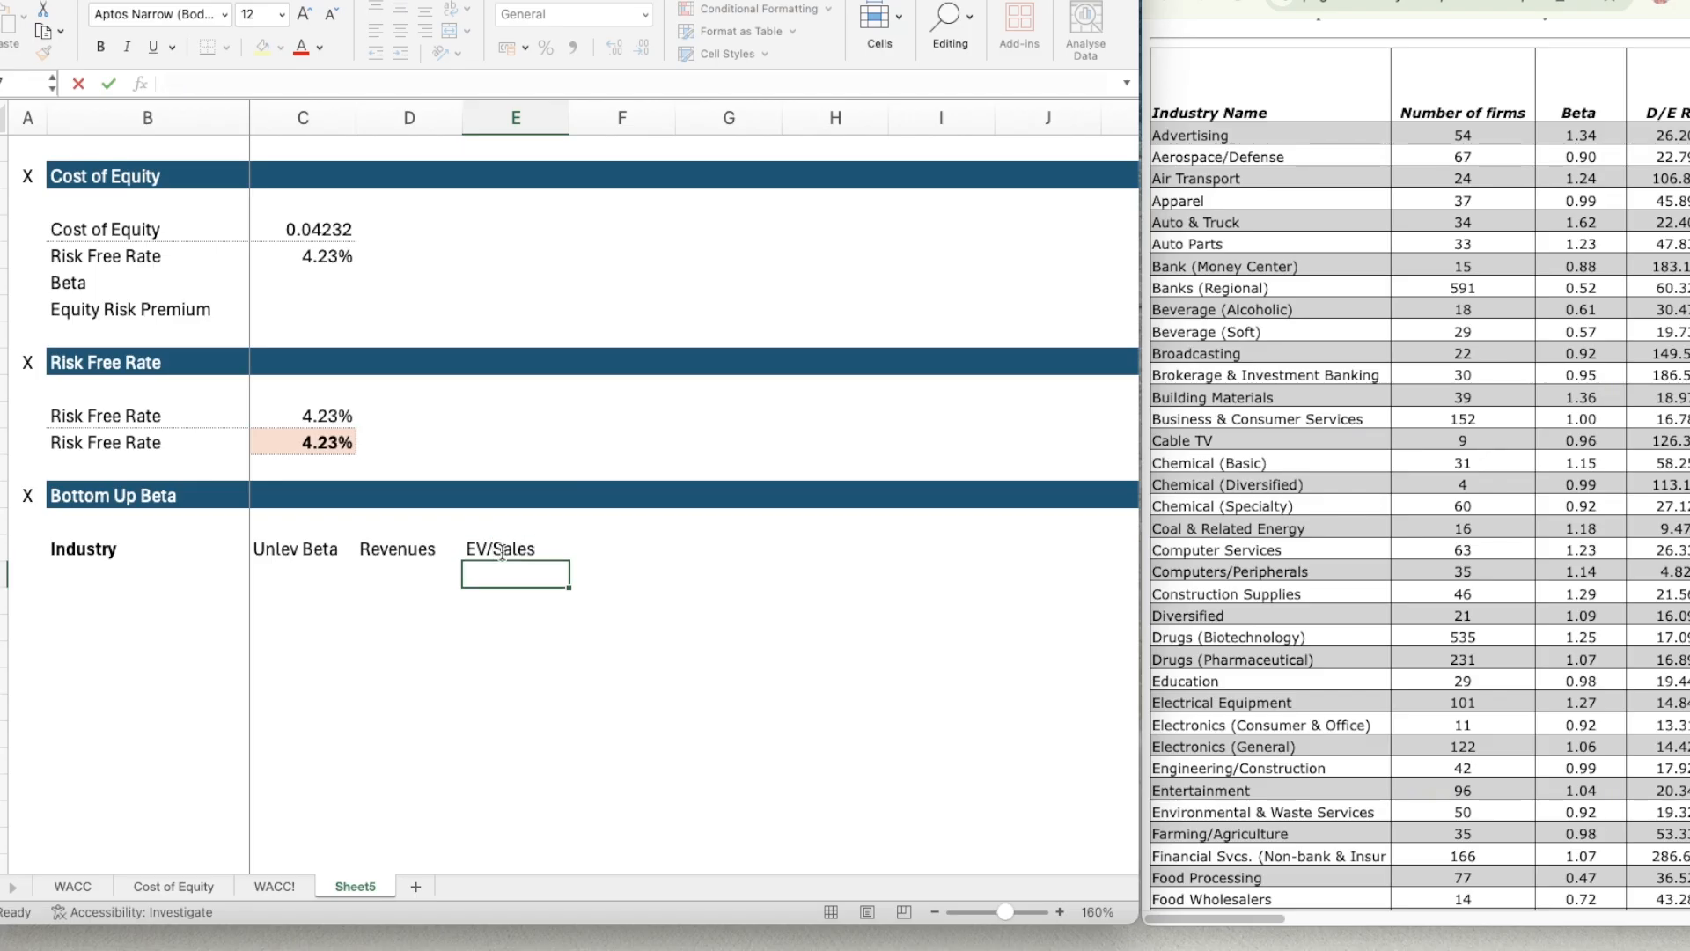
Enter the column header Value in F16 of the Bottom Up Beta table.
key(Up)
key(Right)
text(Value)
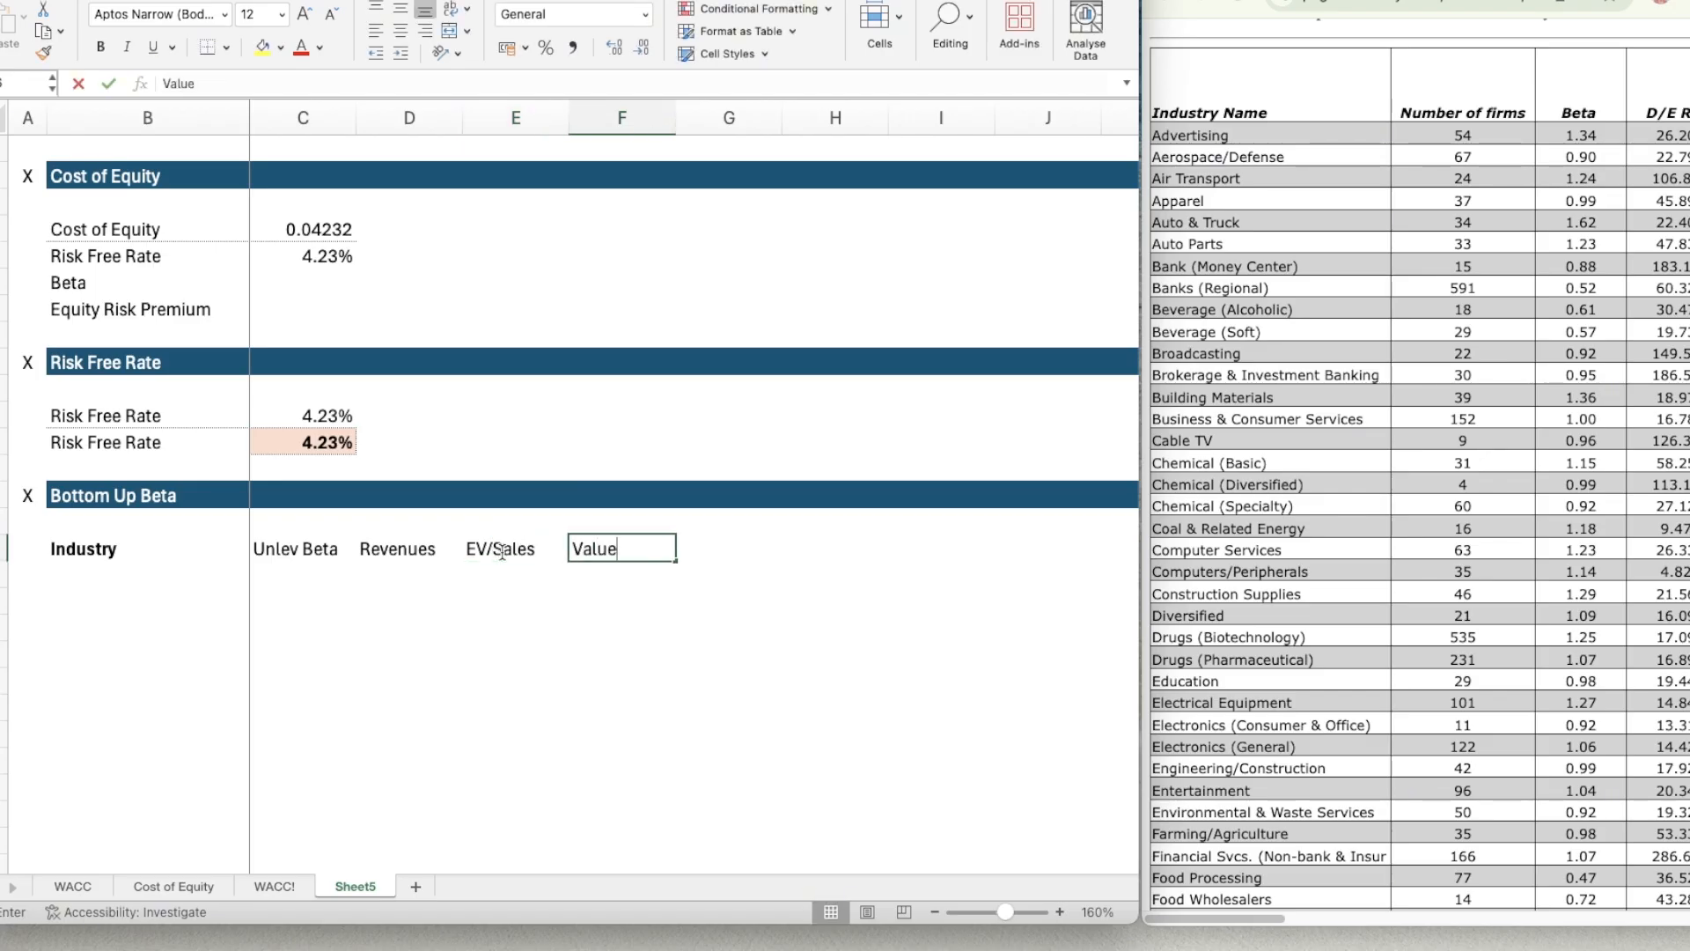
key(Return)
key(Up)
key(Right)
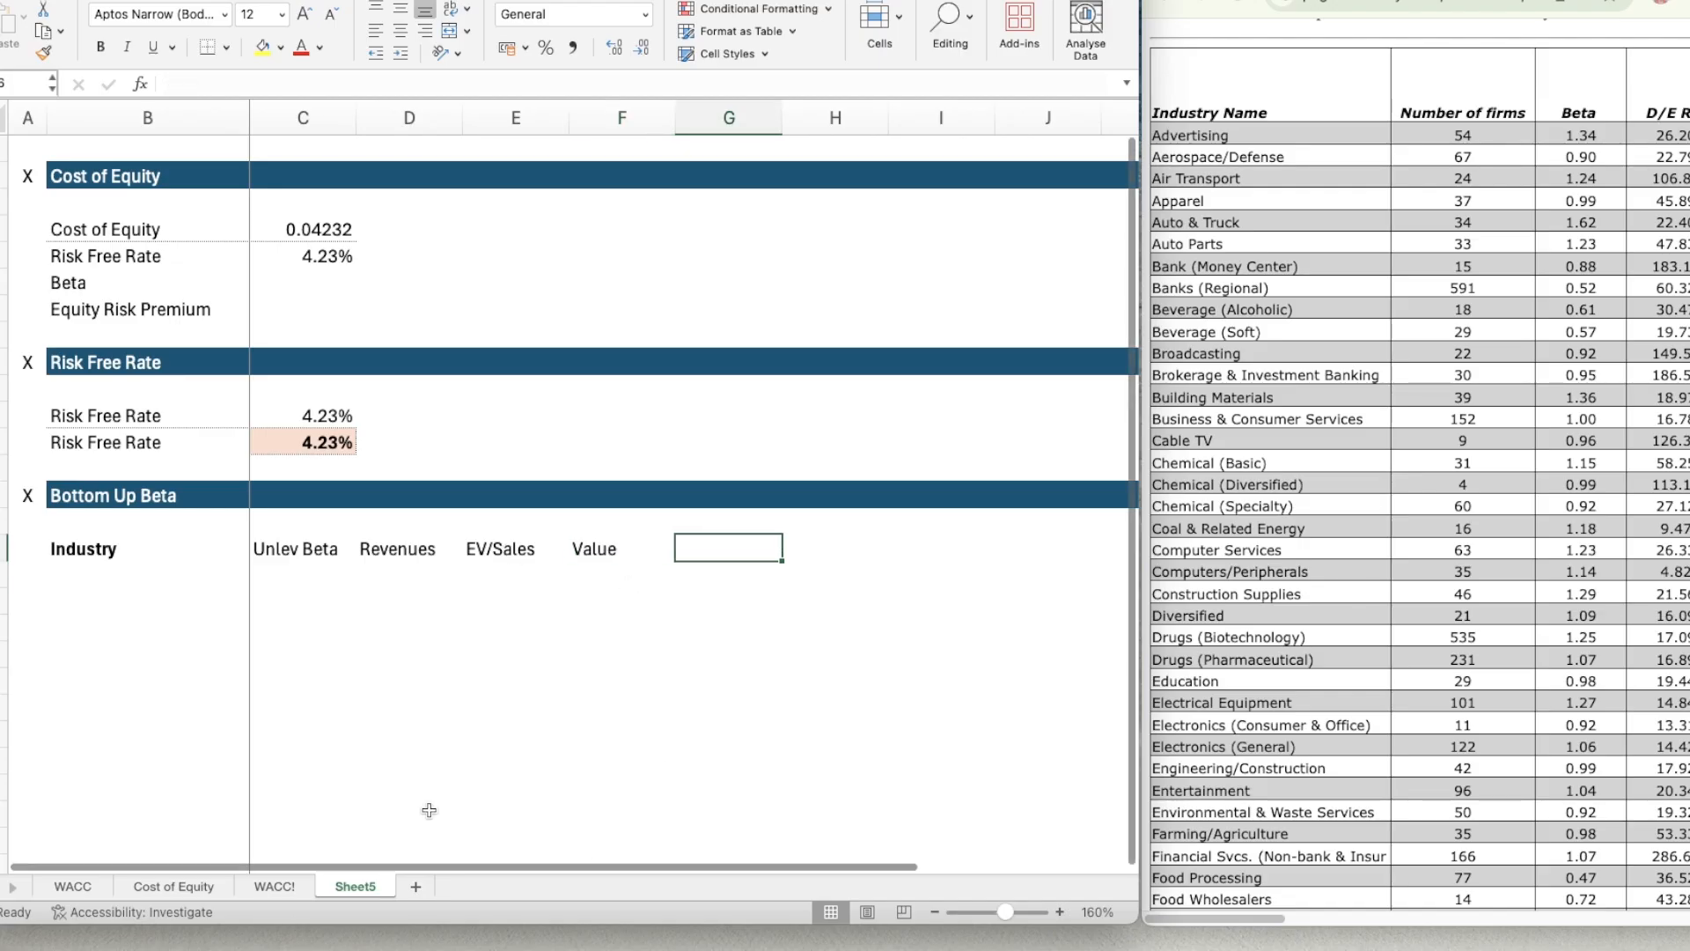
Enter the column header Proportion in G16, checking the wording against the Cost of Equity sheet.
text(Weig)
key(BackSpace)
key(BackSpace)
key(BackSpace)
key(BackSpace)
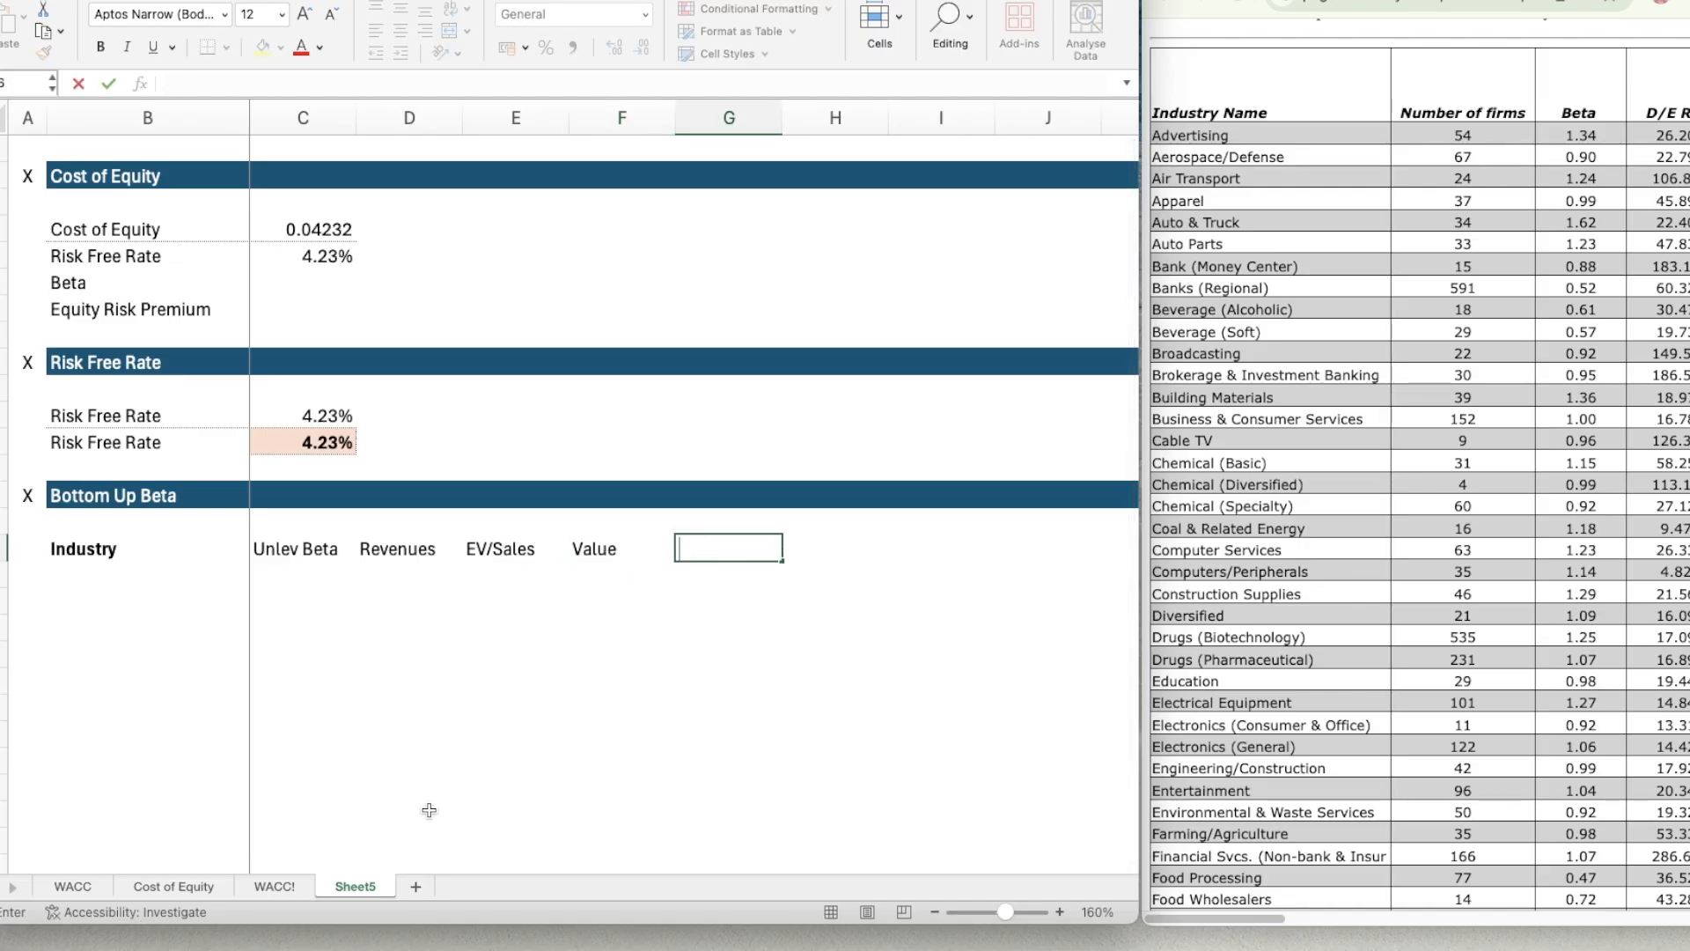
click(175, 888)
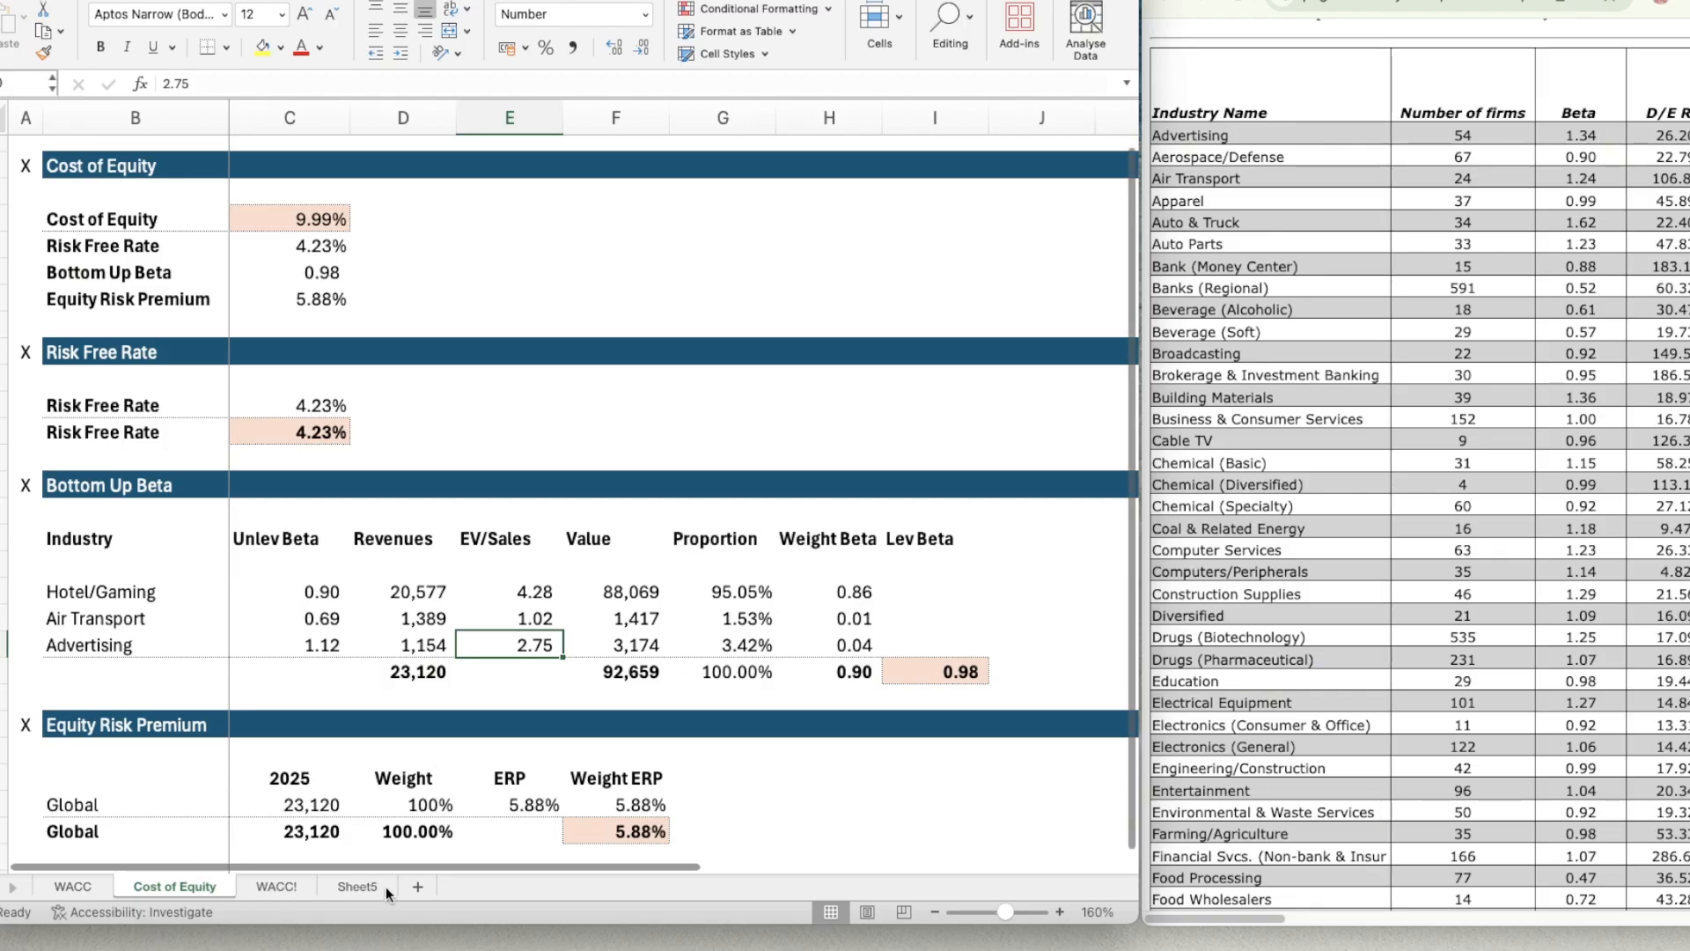
click(357, 885)
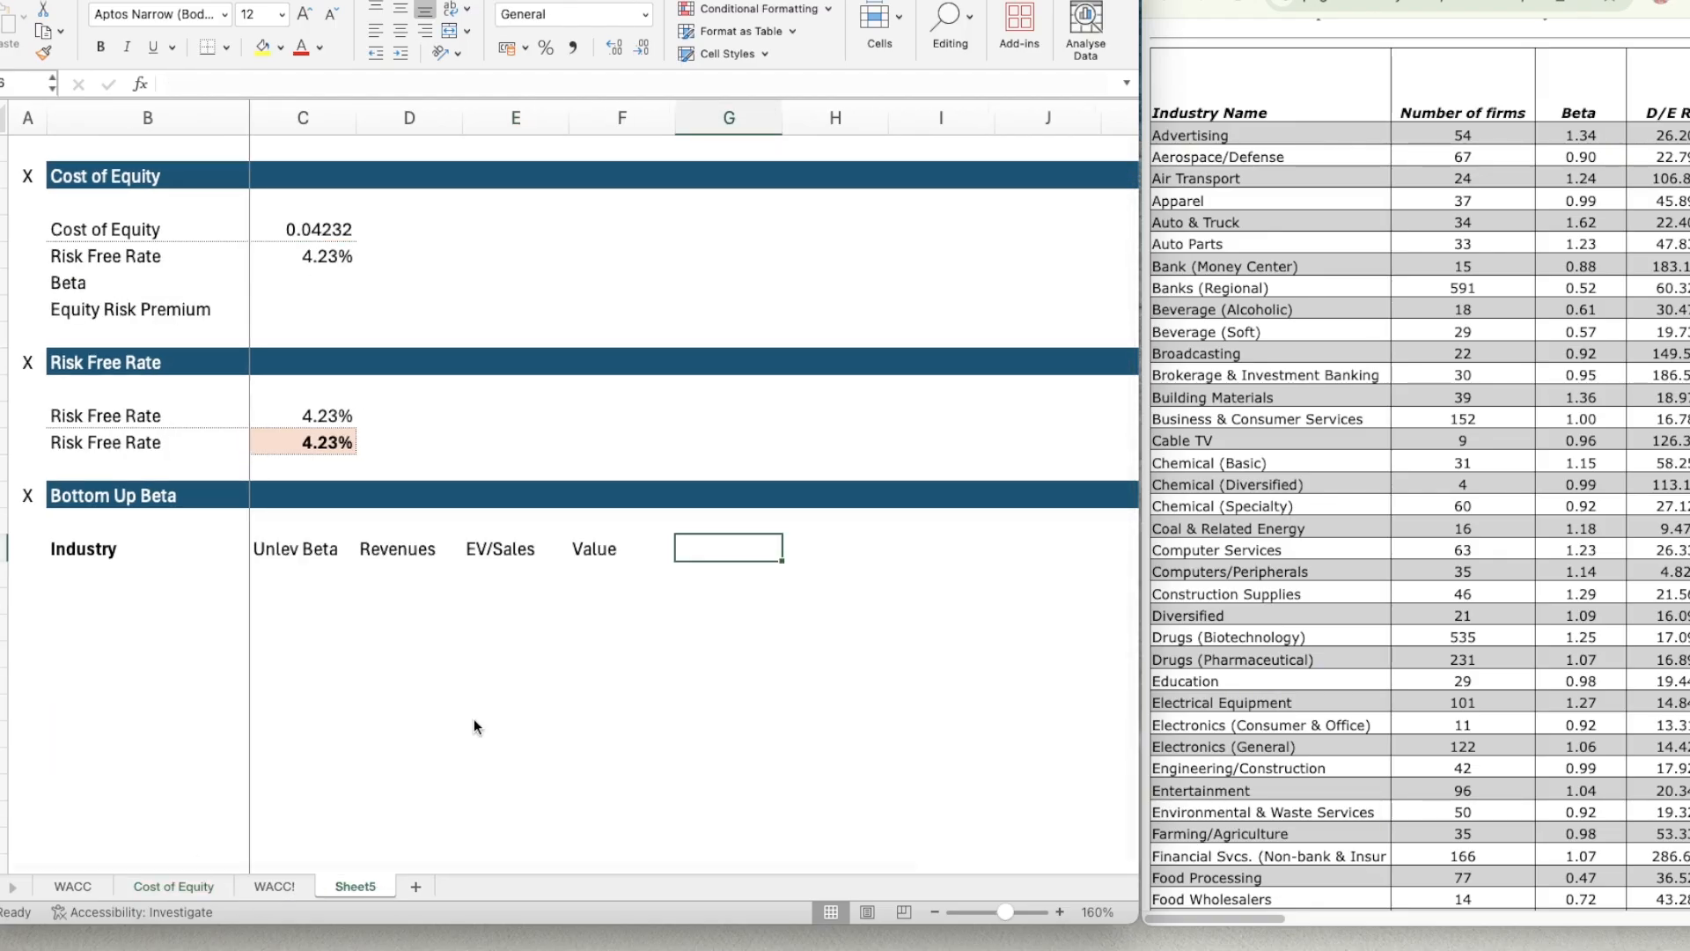
text(Proportion)
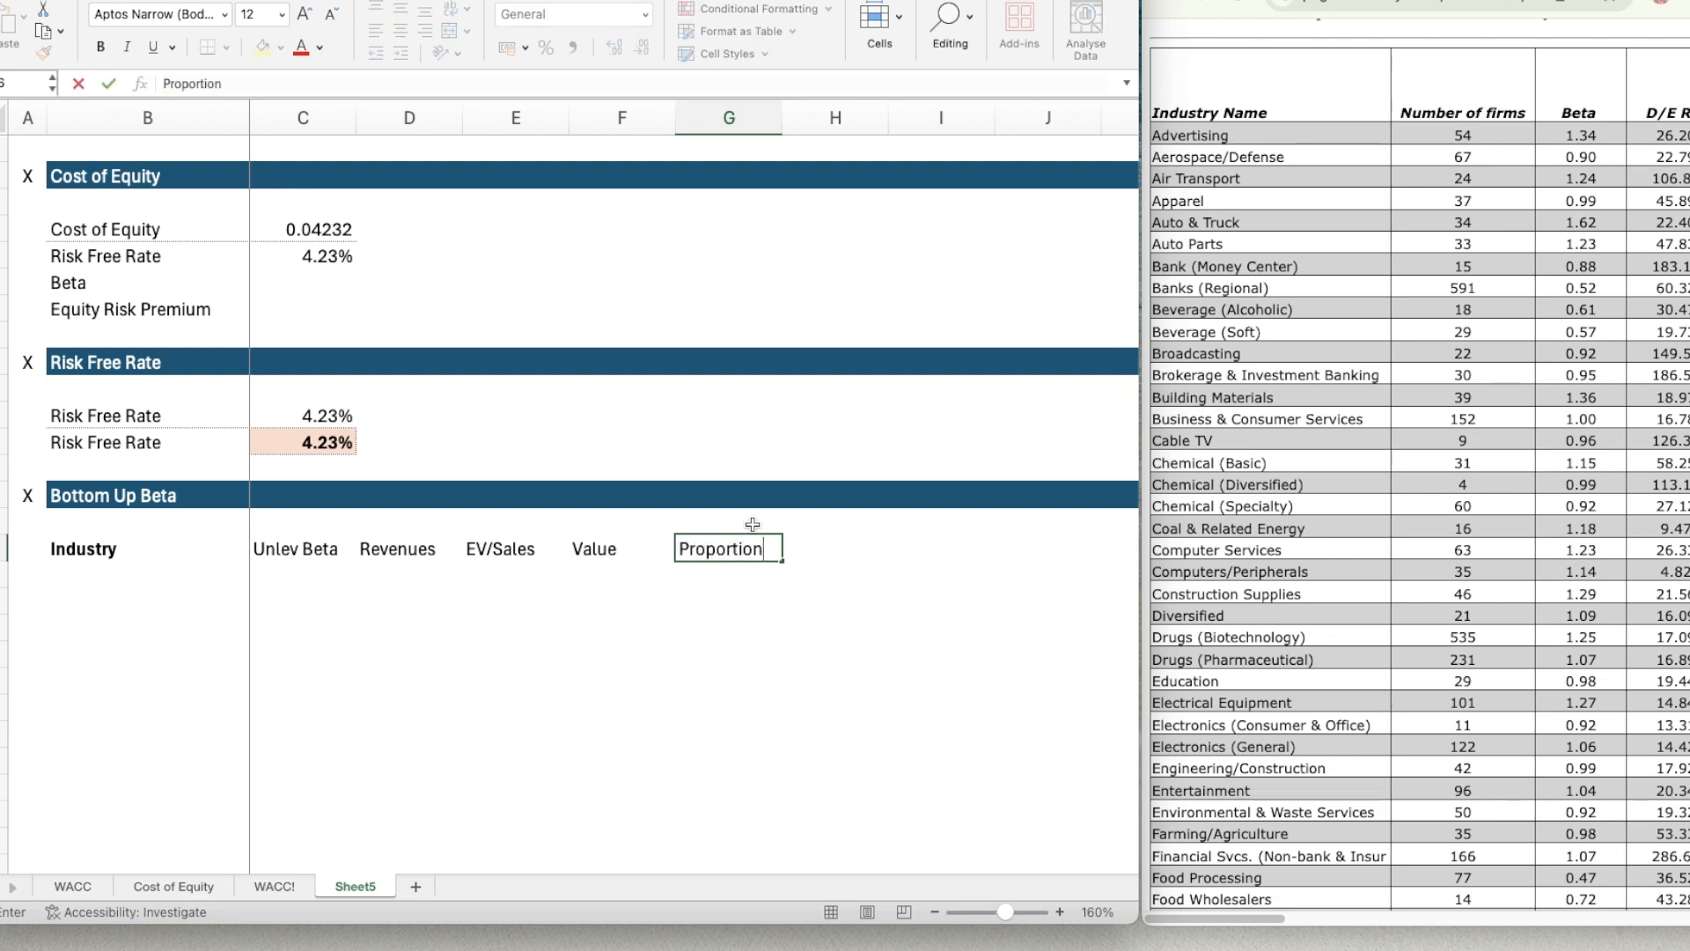
key(Tab)
Enter the column headers Weight Beta in H16 and Lev Beta in I16 of the Bottom Up Beta table.
text(We)
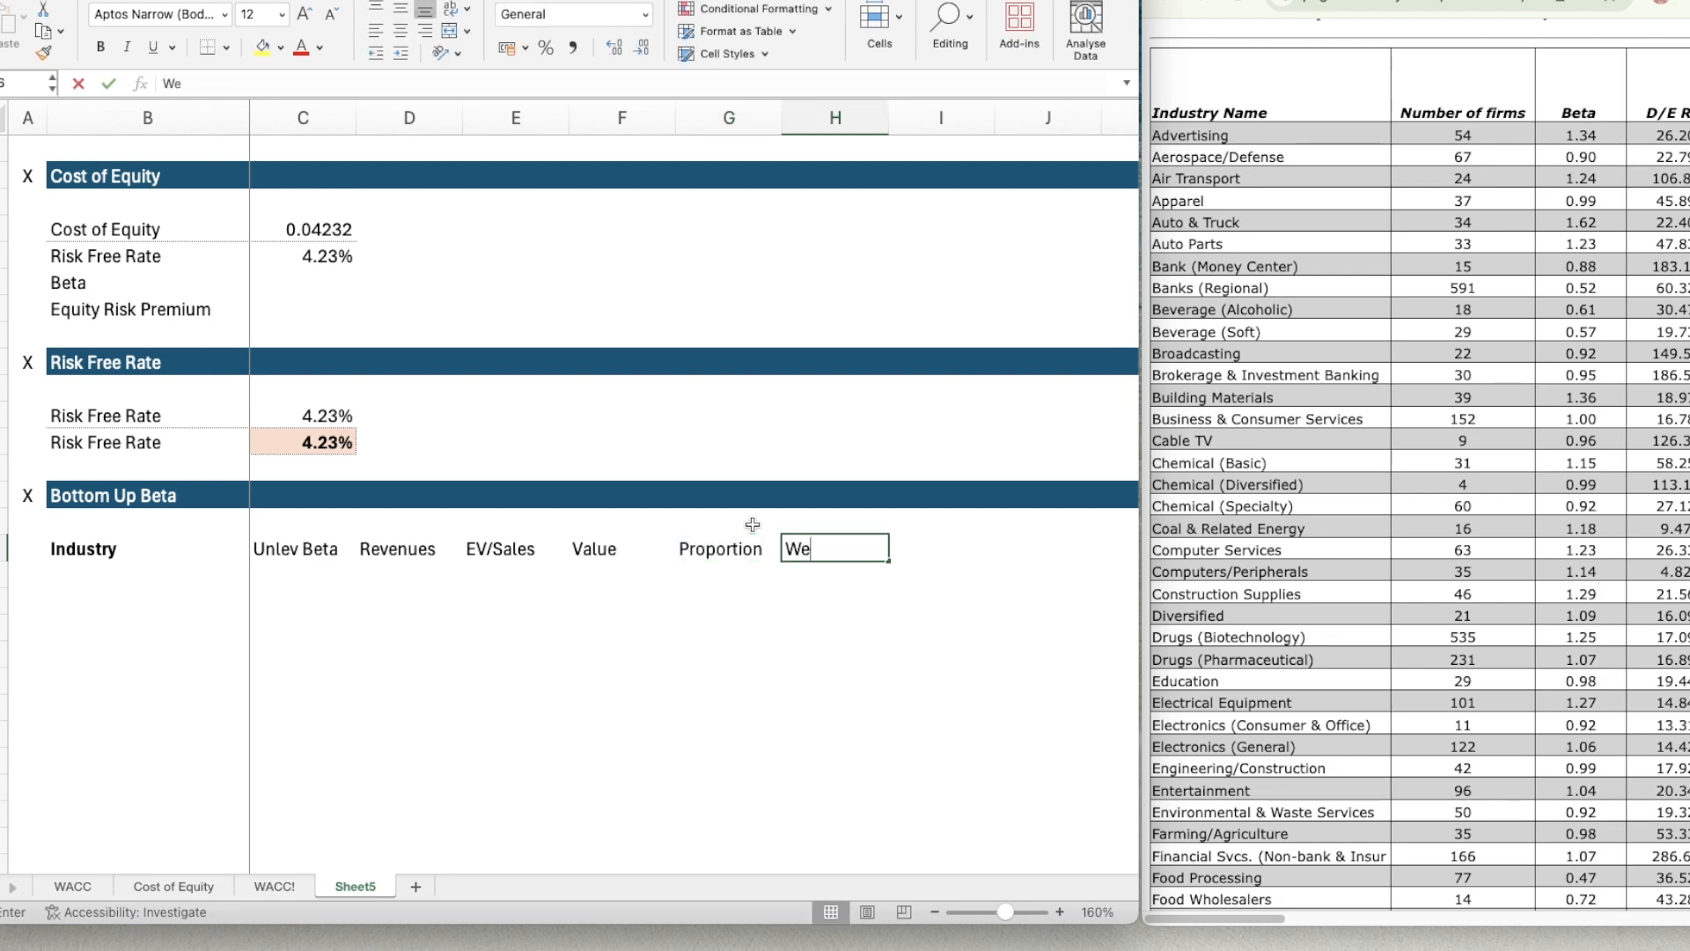
text(ighted Beta)
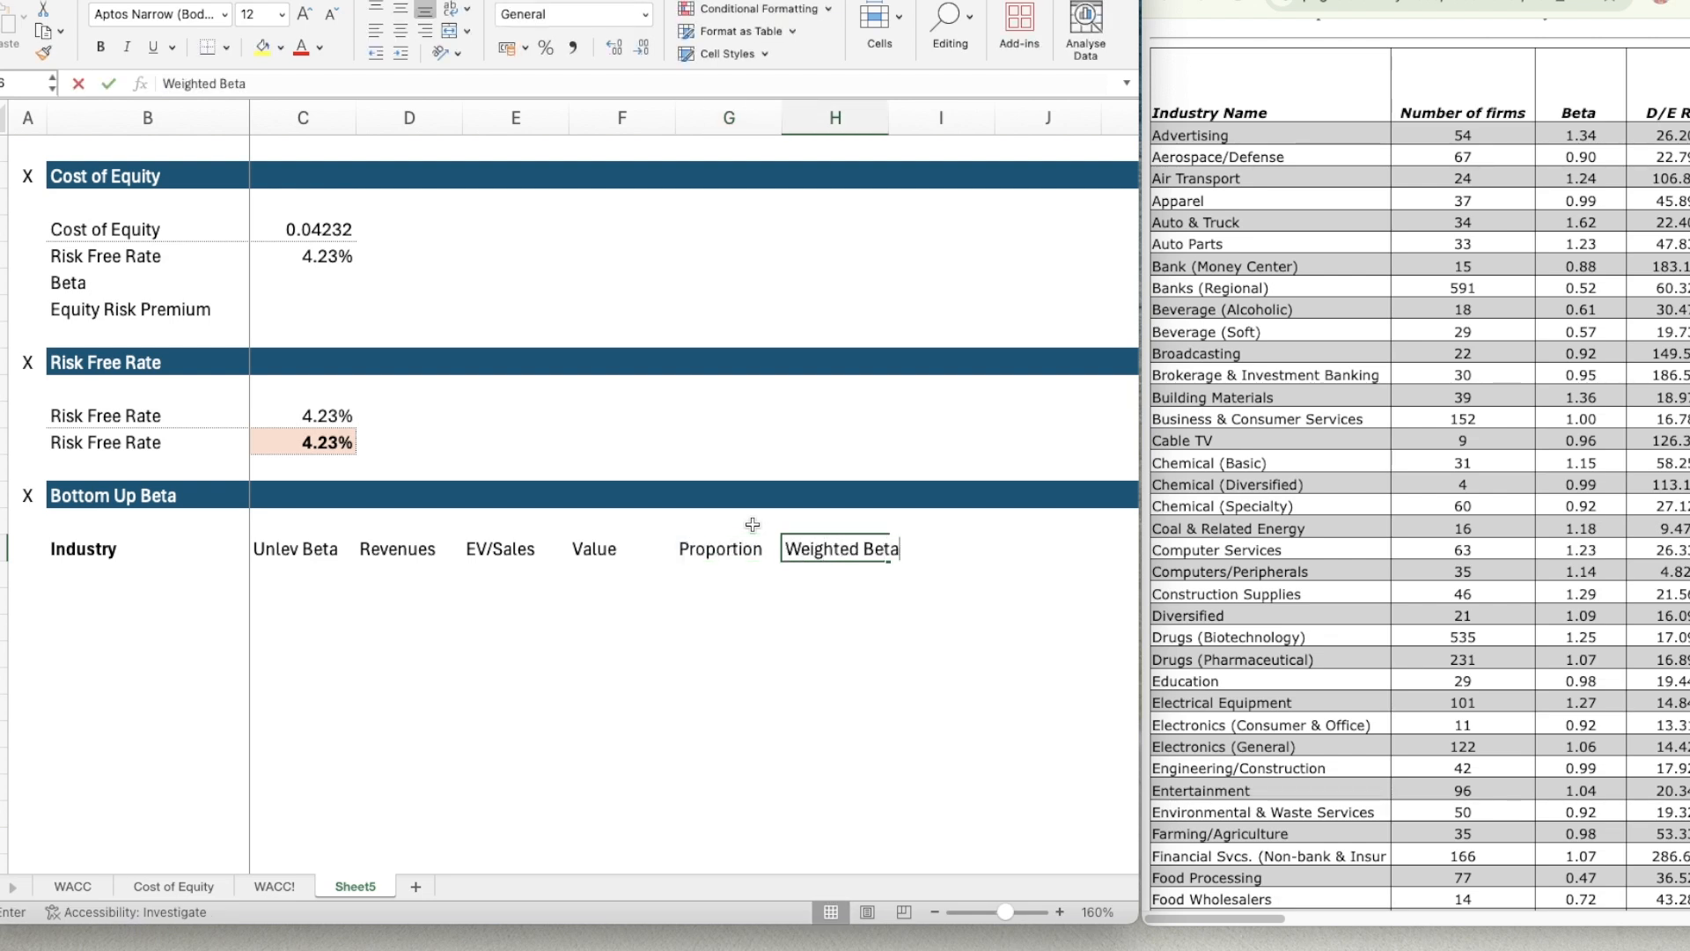
key(Tab)
key(Left)
text(Weight)
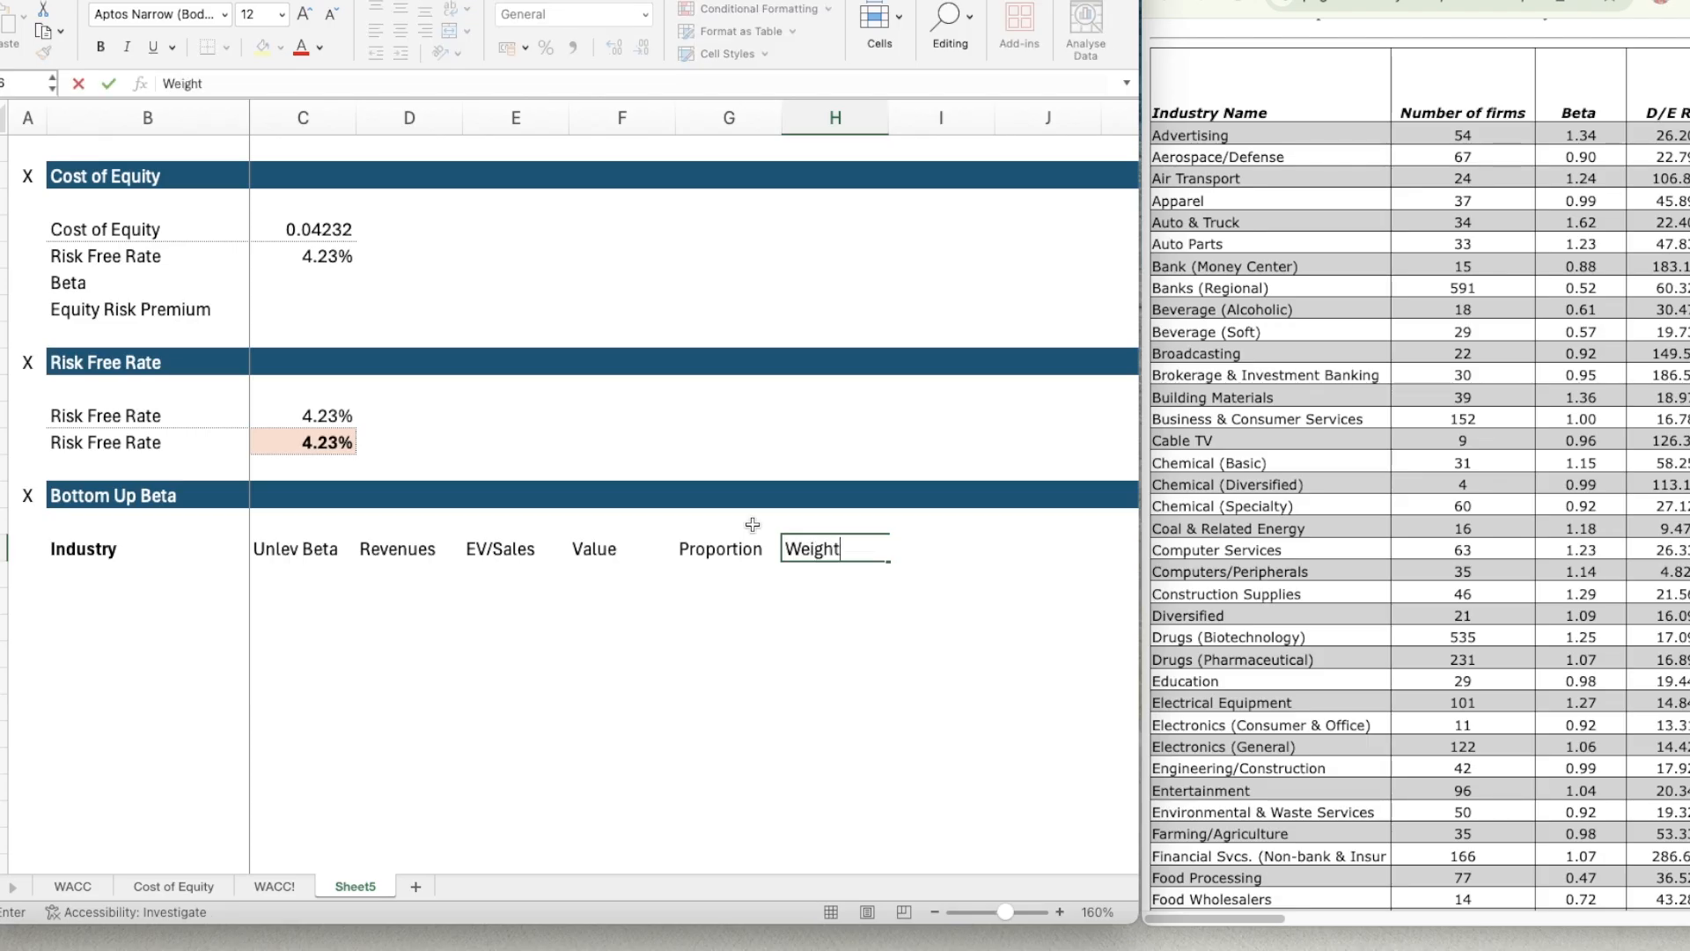
text( Beta)
key(Tab)
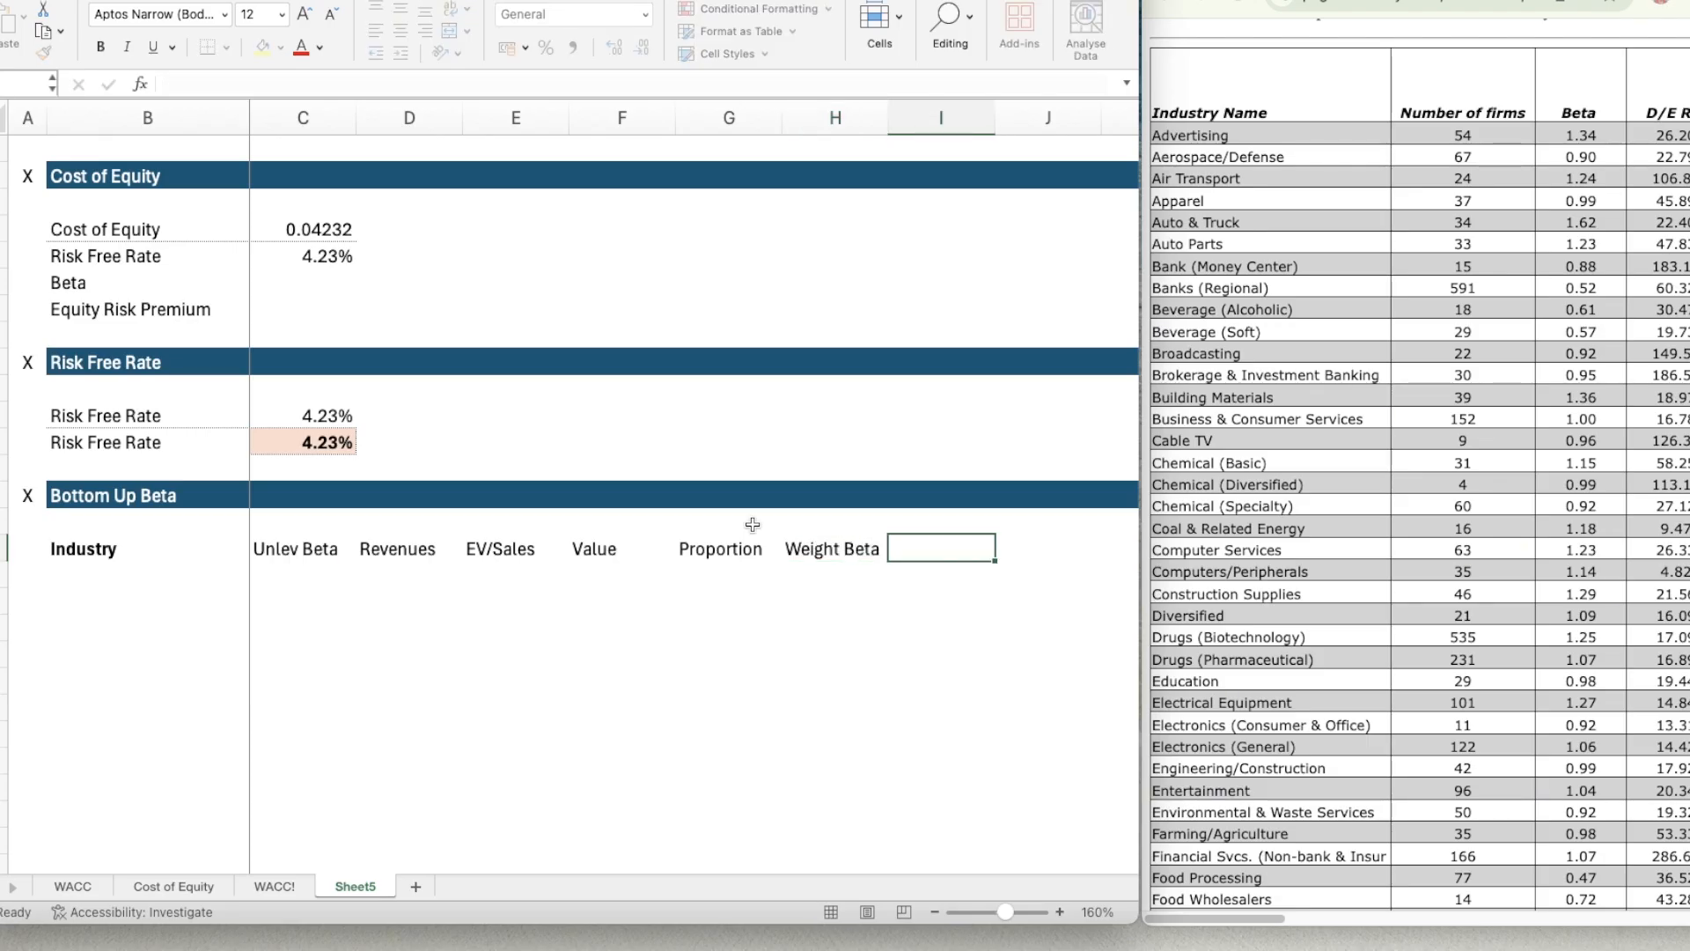
text(Lev Beta)
key(Return)
key(Up)
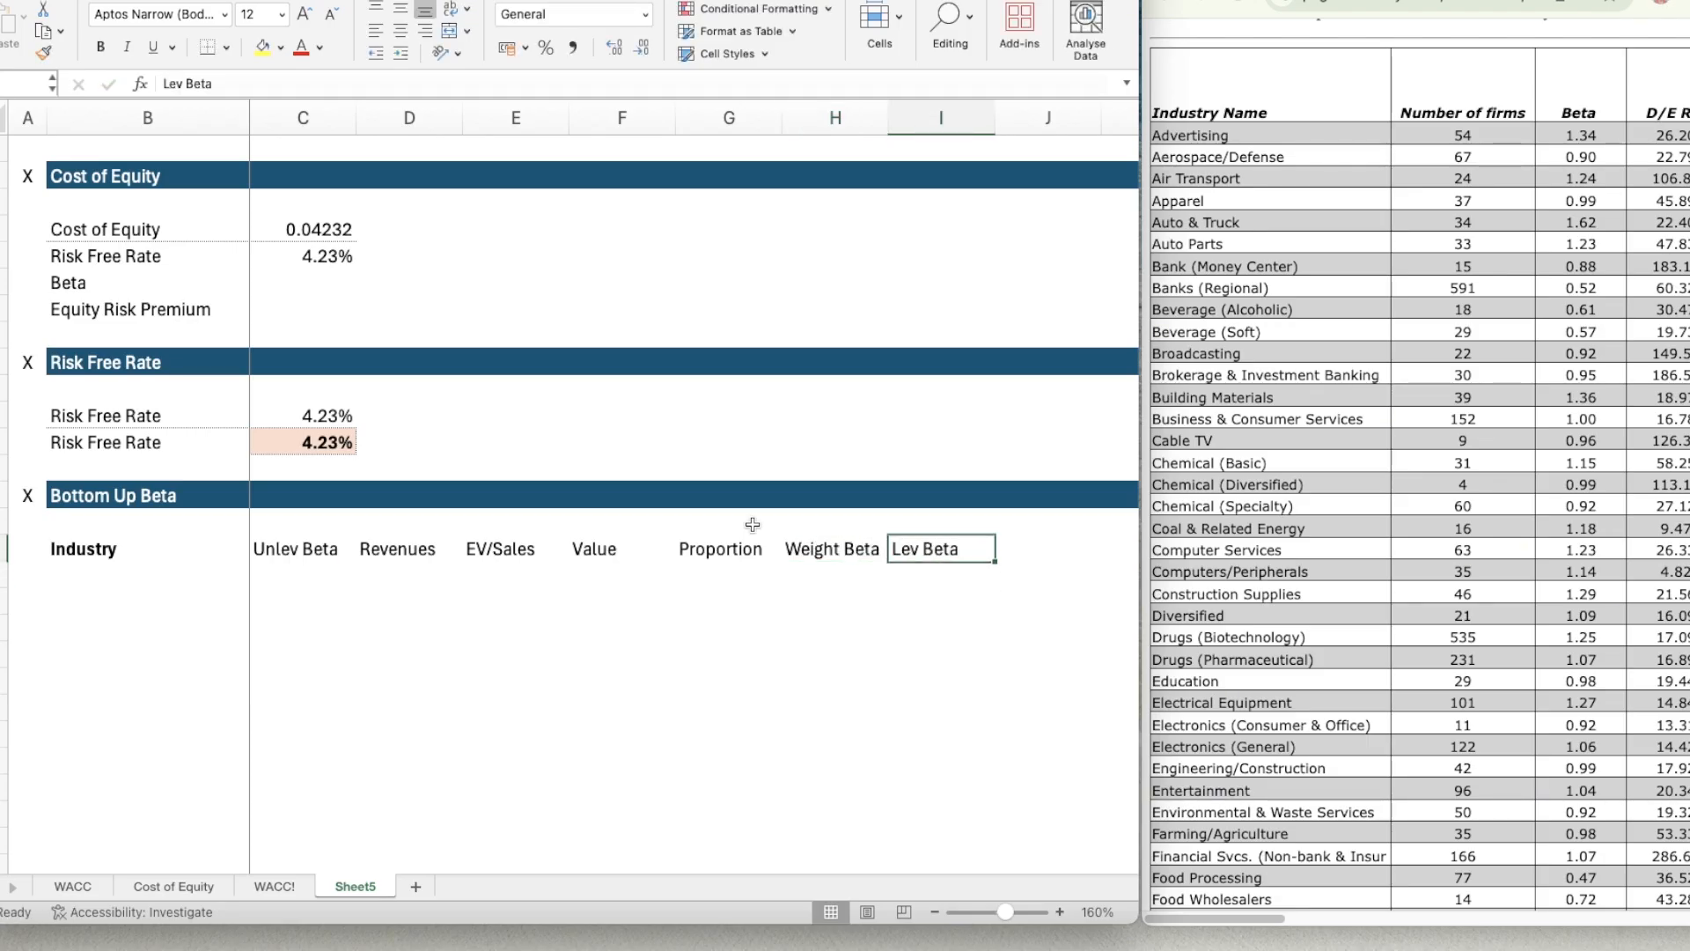
Make the column headers from Unlev Beta to Lev Beta (C16:I16) bold.
key(shift+Left)
key(shift+Left)
key(shift+Left)
key(shift+Left)
key(shift+Left)
key(shift+Left)
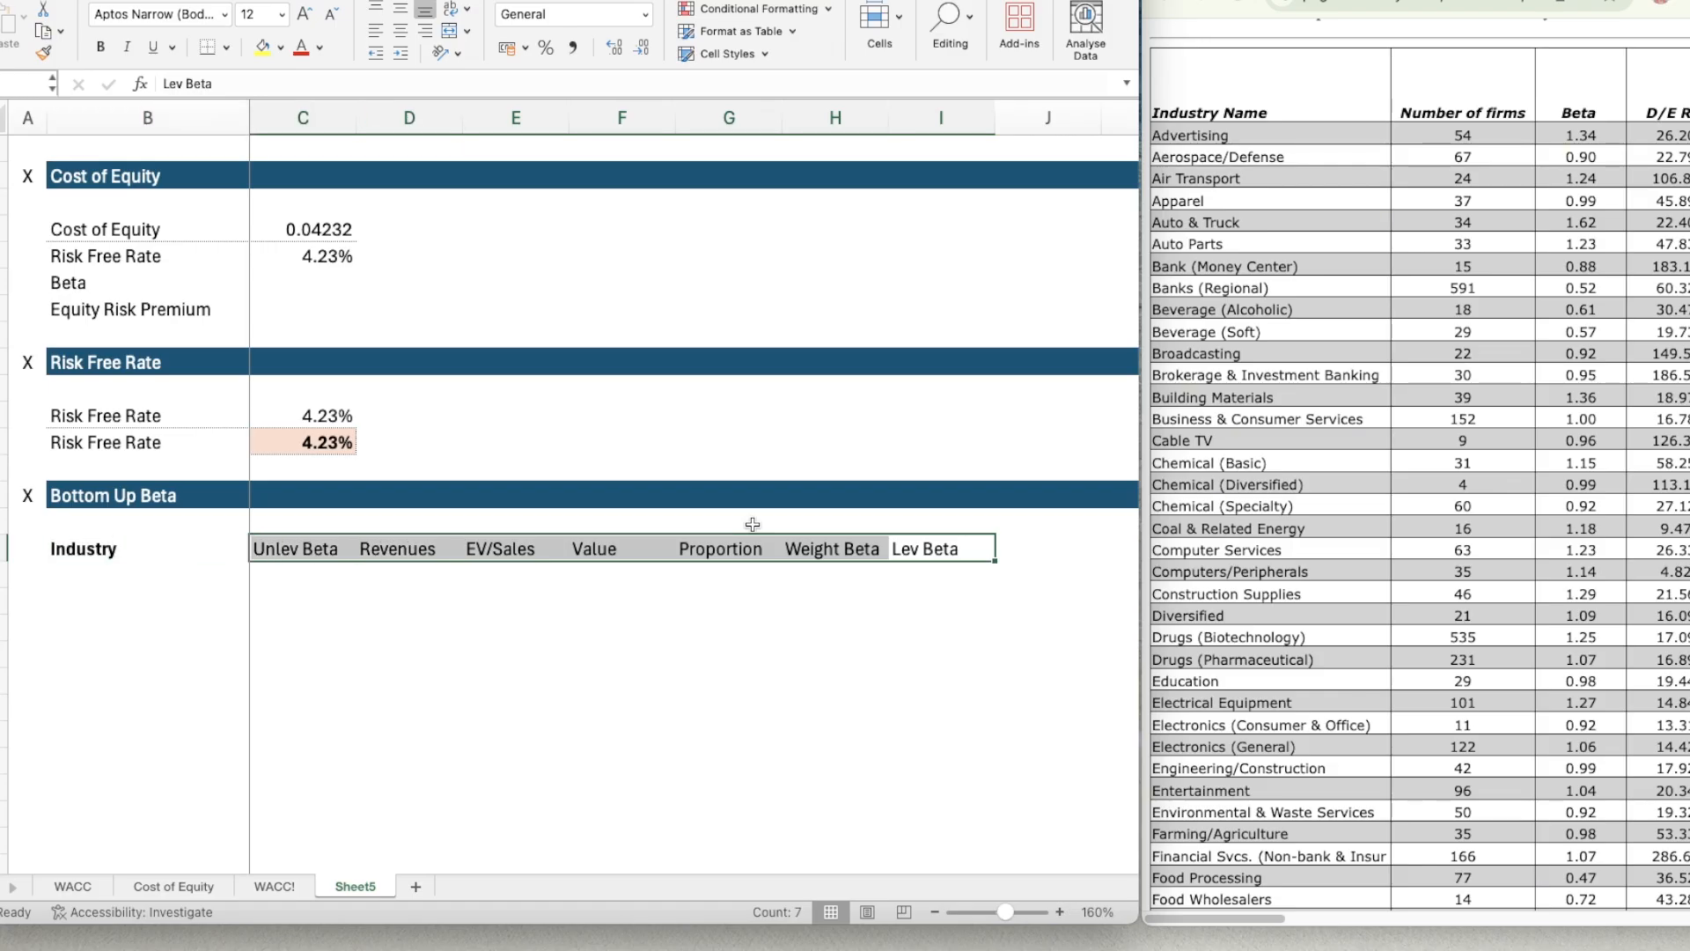
key(super+b)
Enter Hotel/Gaming as the first industry in B18 of the Bottom Up Beta table.
key(Down)
key(Left)
key(Left)
key(Left)
key(Left)
key(Left)
key(Left)
key(Left)
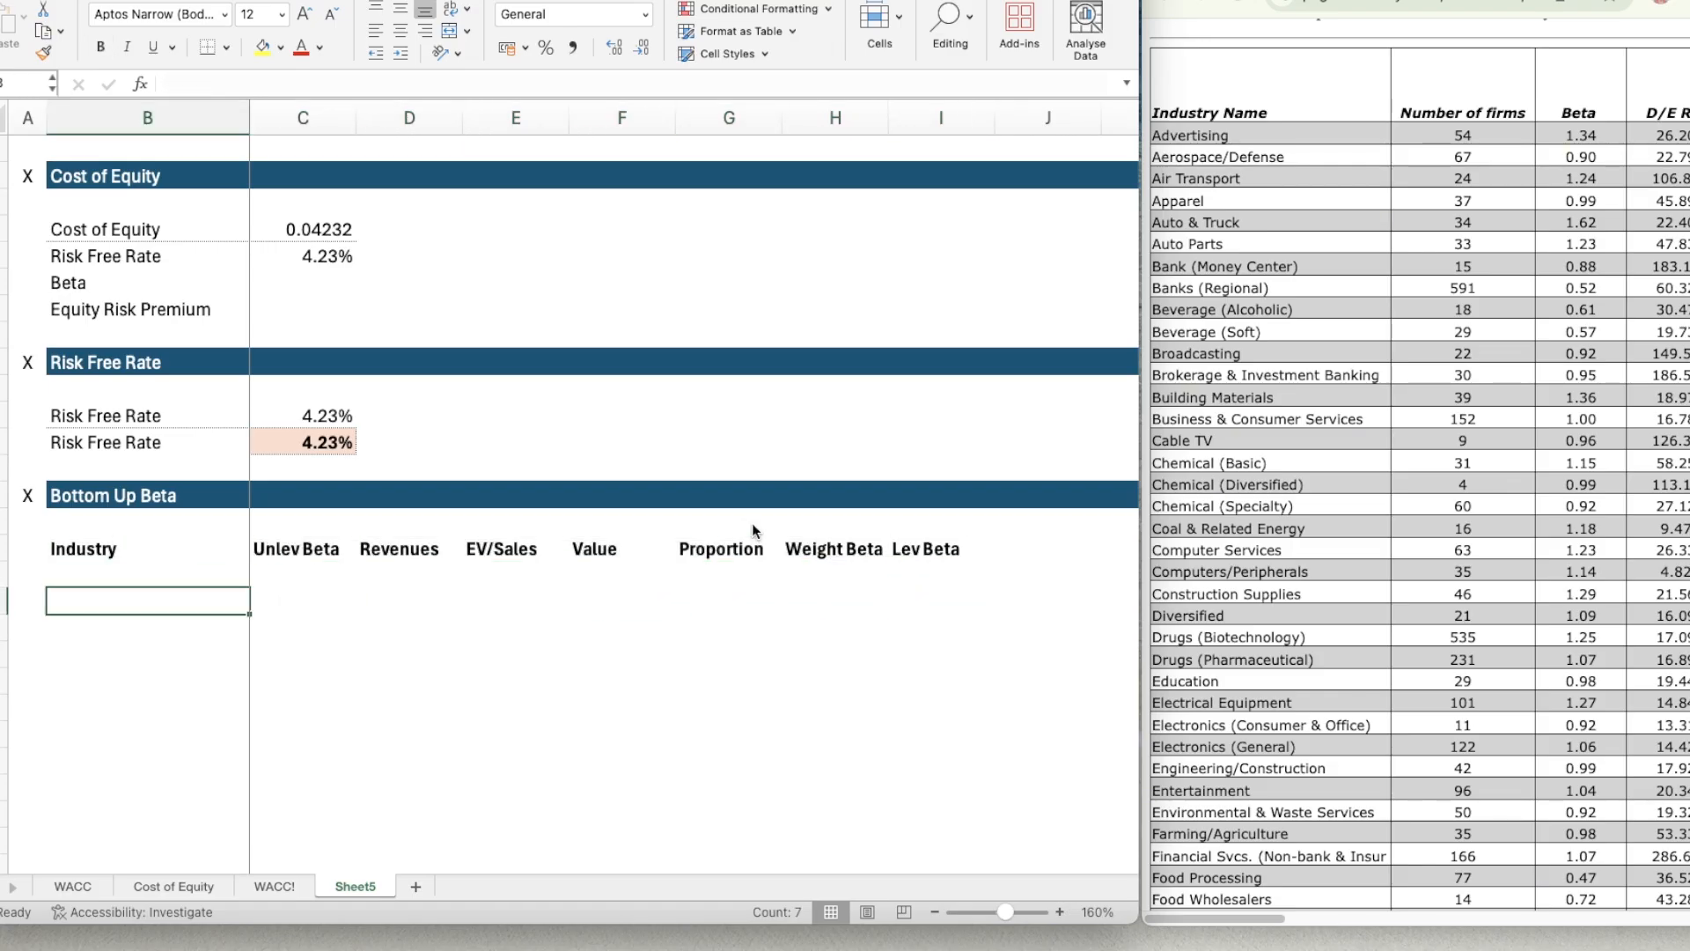
text(Hotel/Fa)
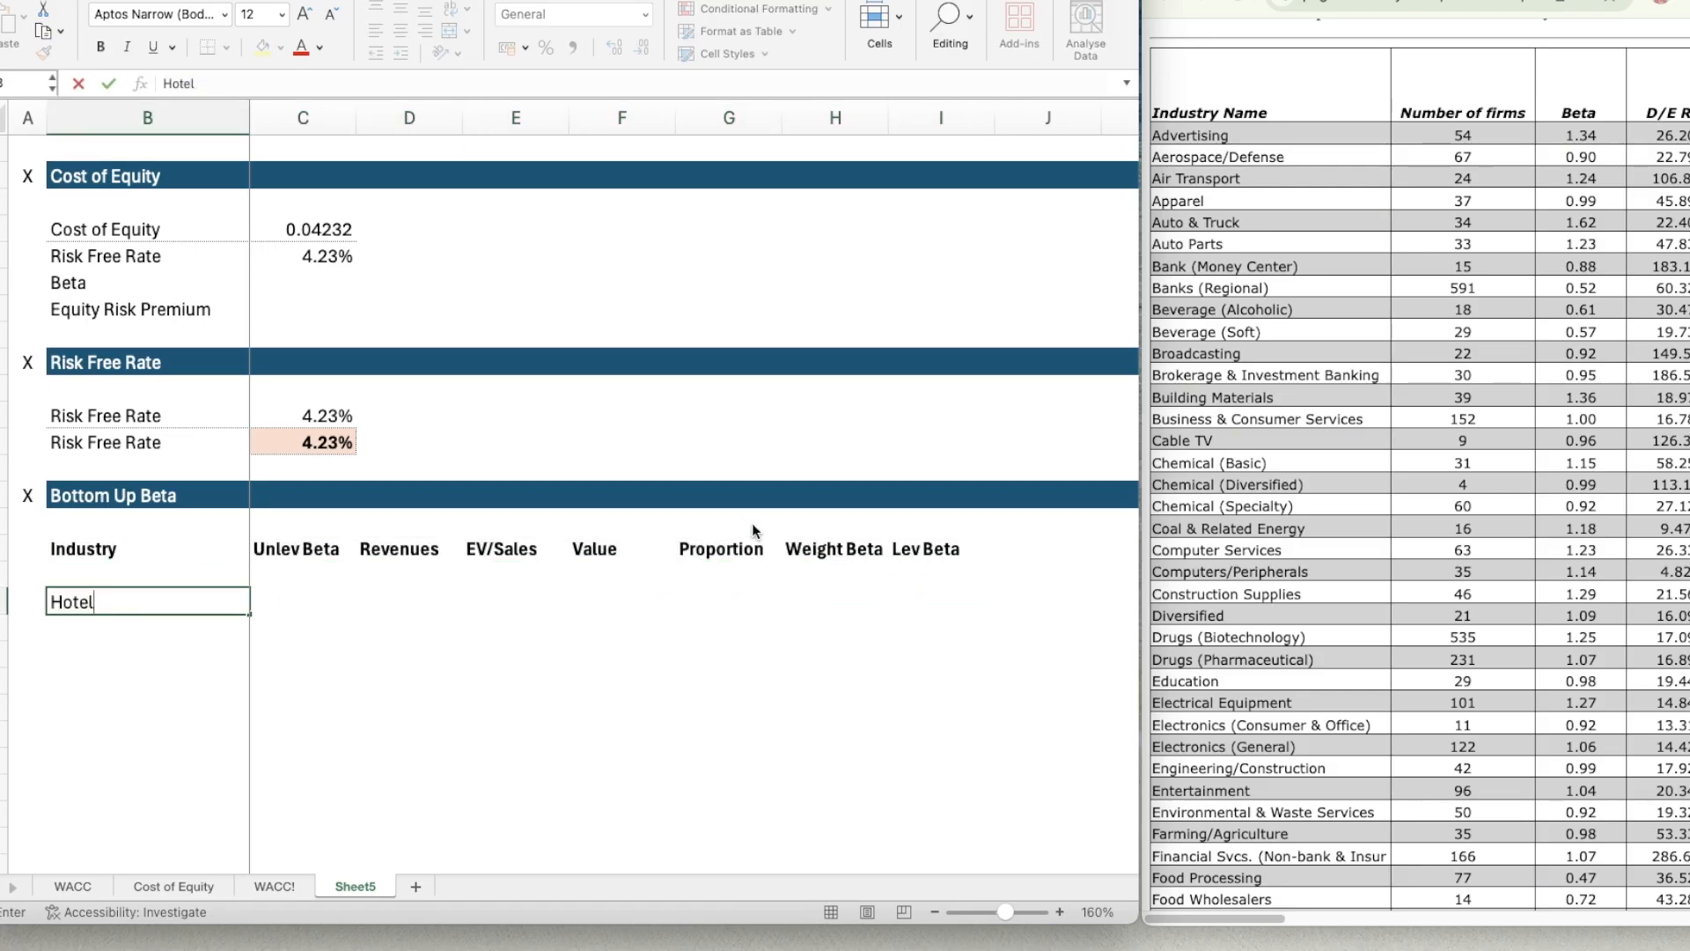
key(BackSpace)
key(BackSpace)
text(Gaming)
key(Return)
key(Up)
key(Right)
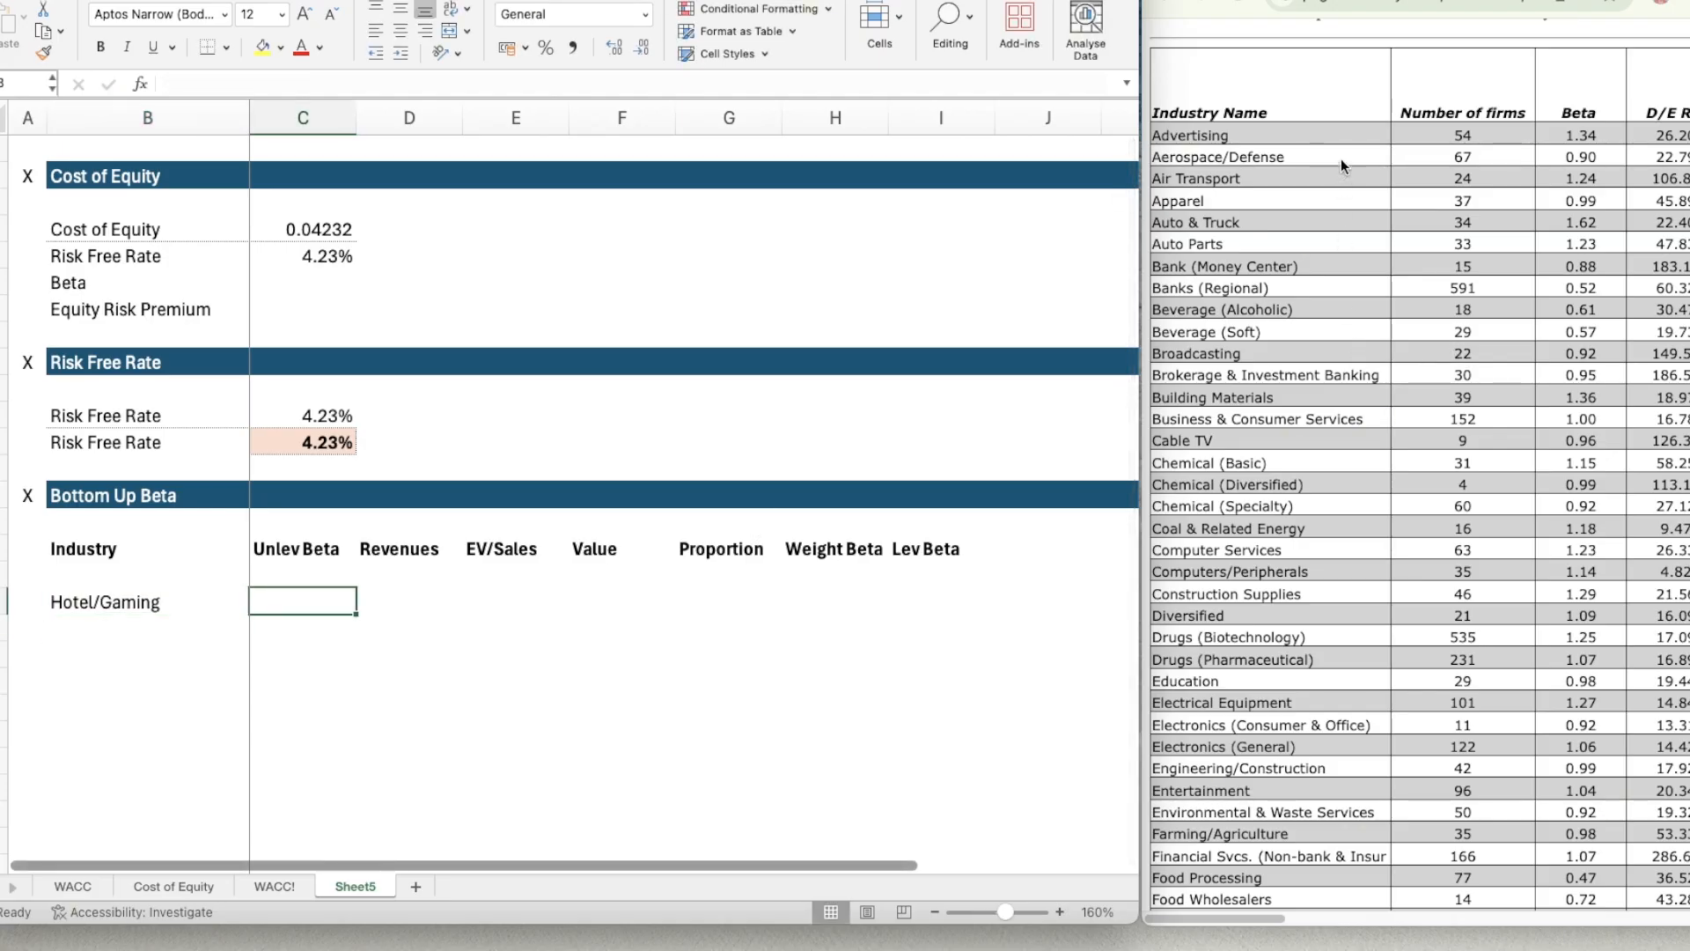
scroll(1391, 368, down, 3)
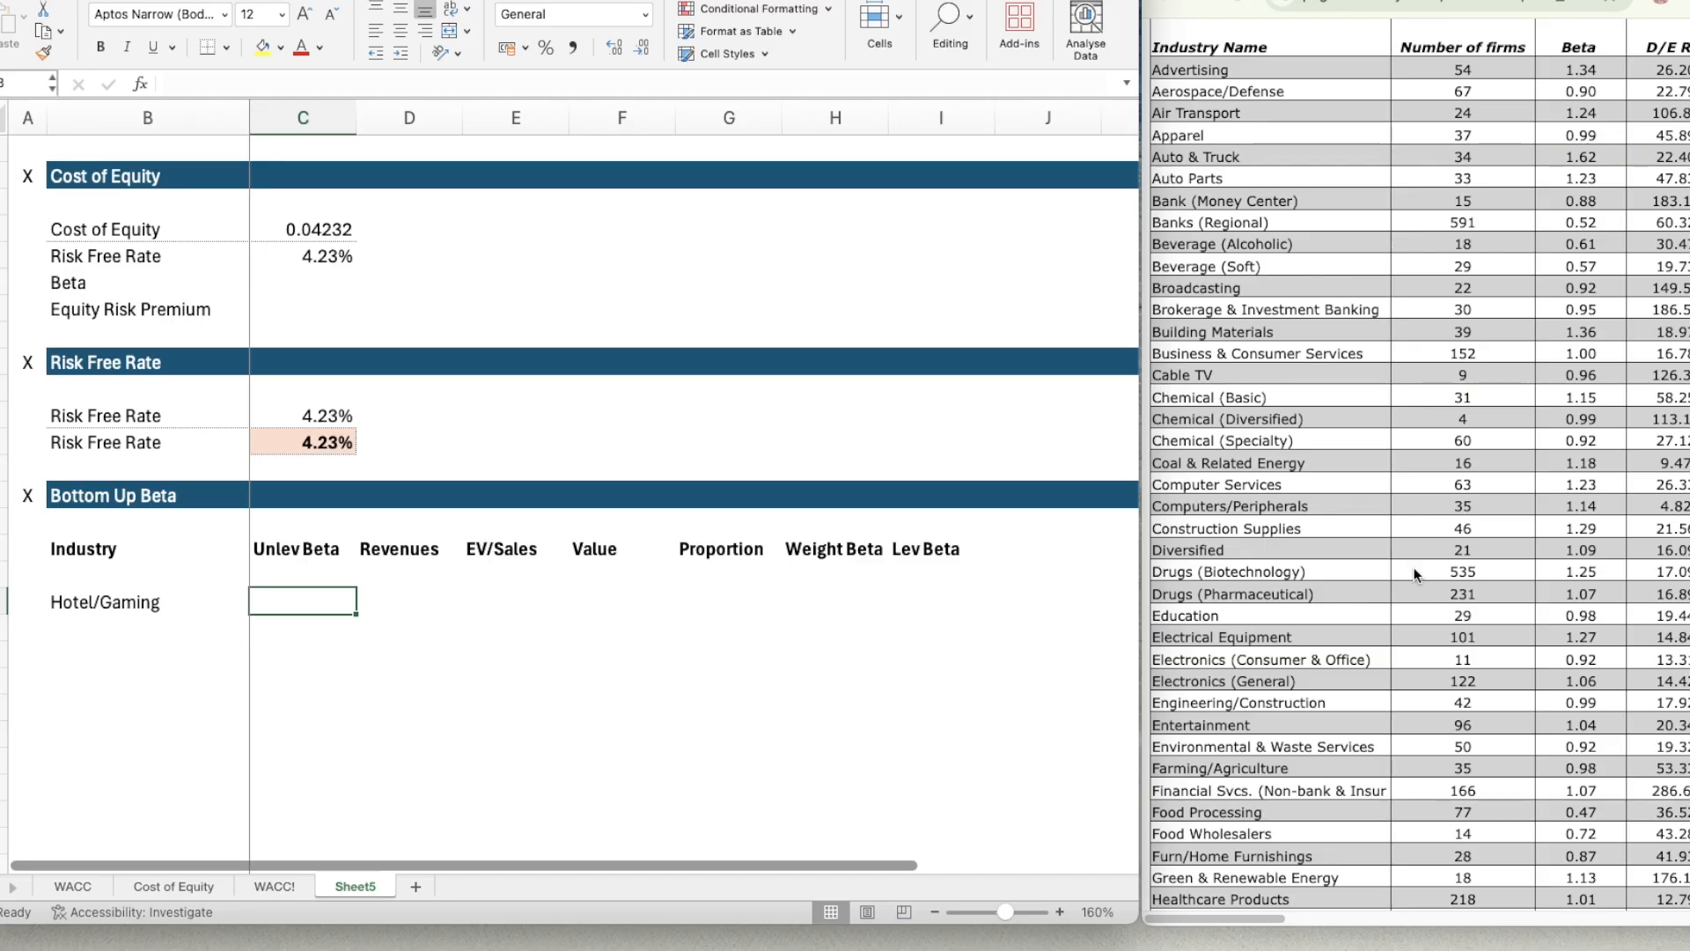
scroll(1415, 577, up, 1)
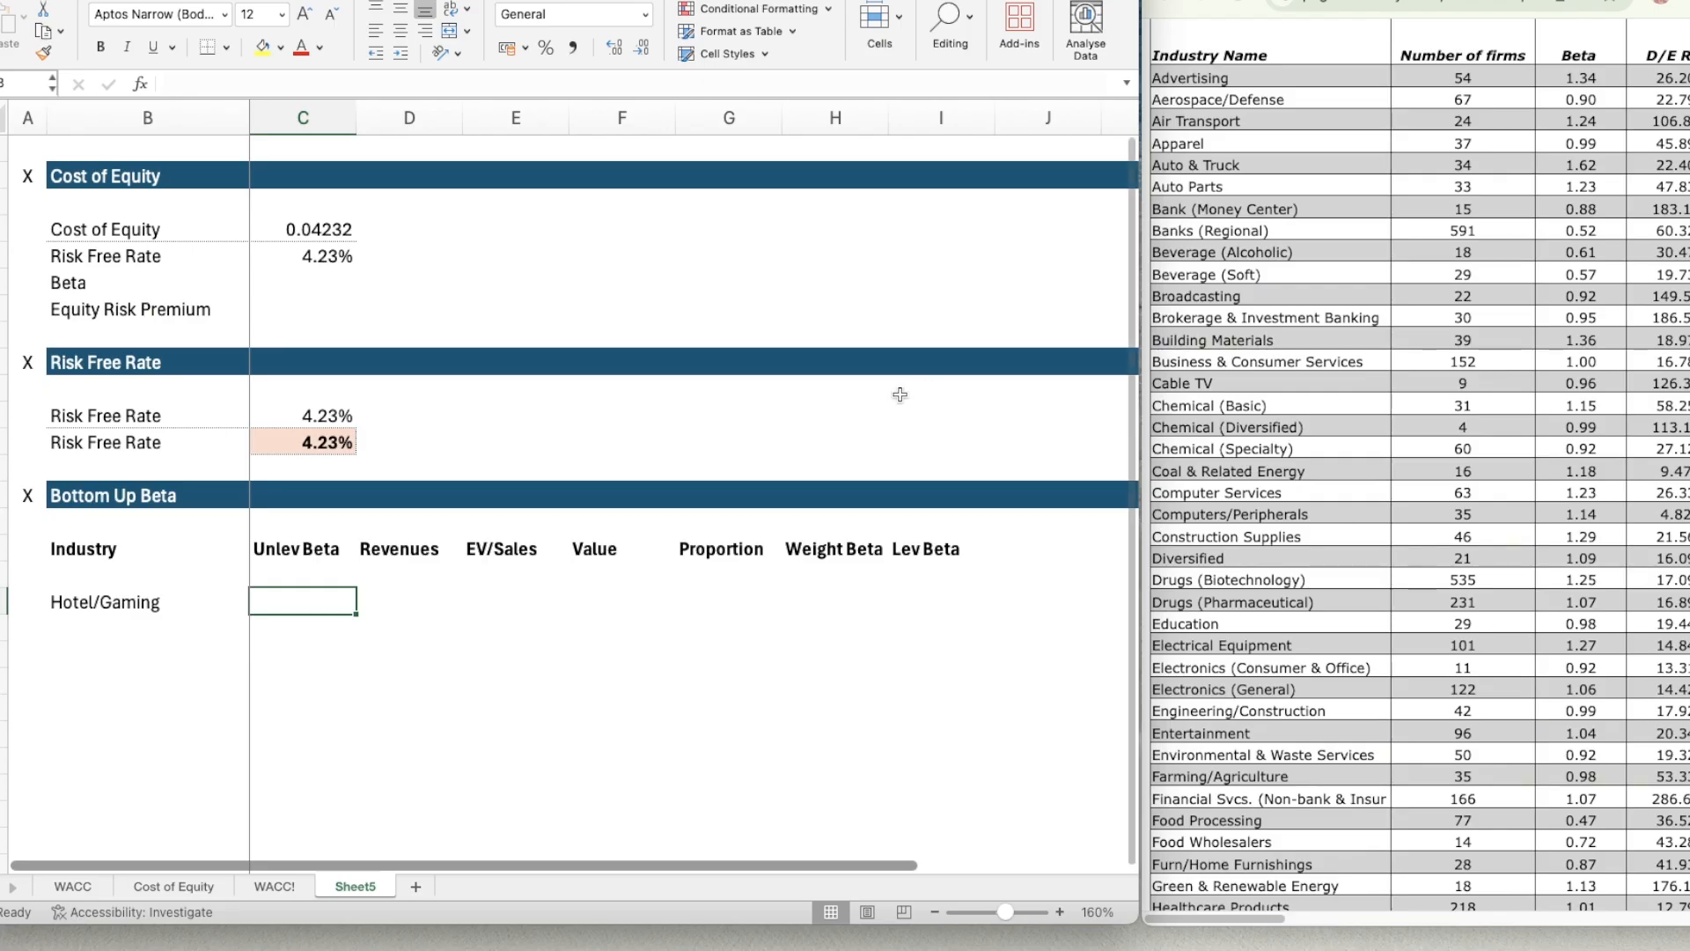
click(158, 606)
key(super+b)
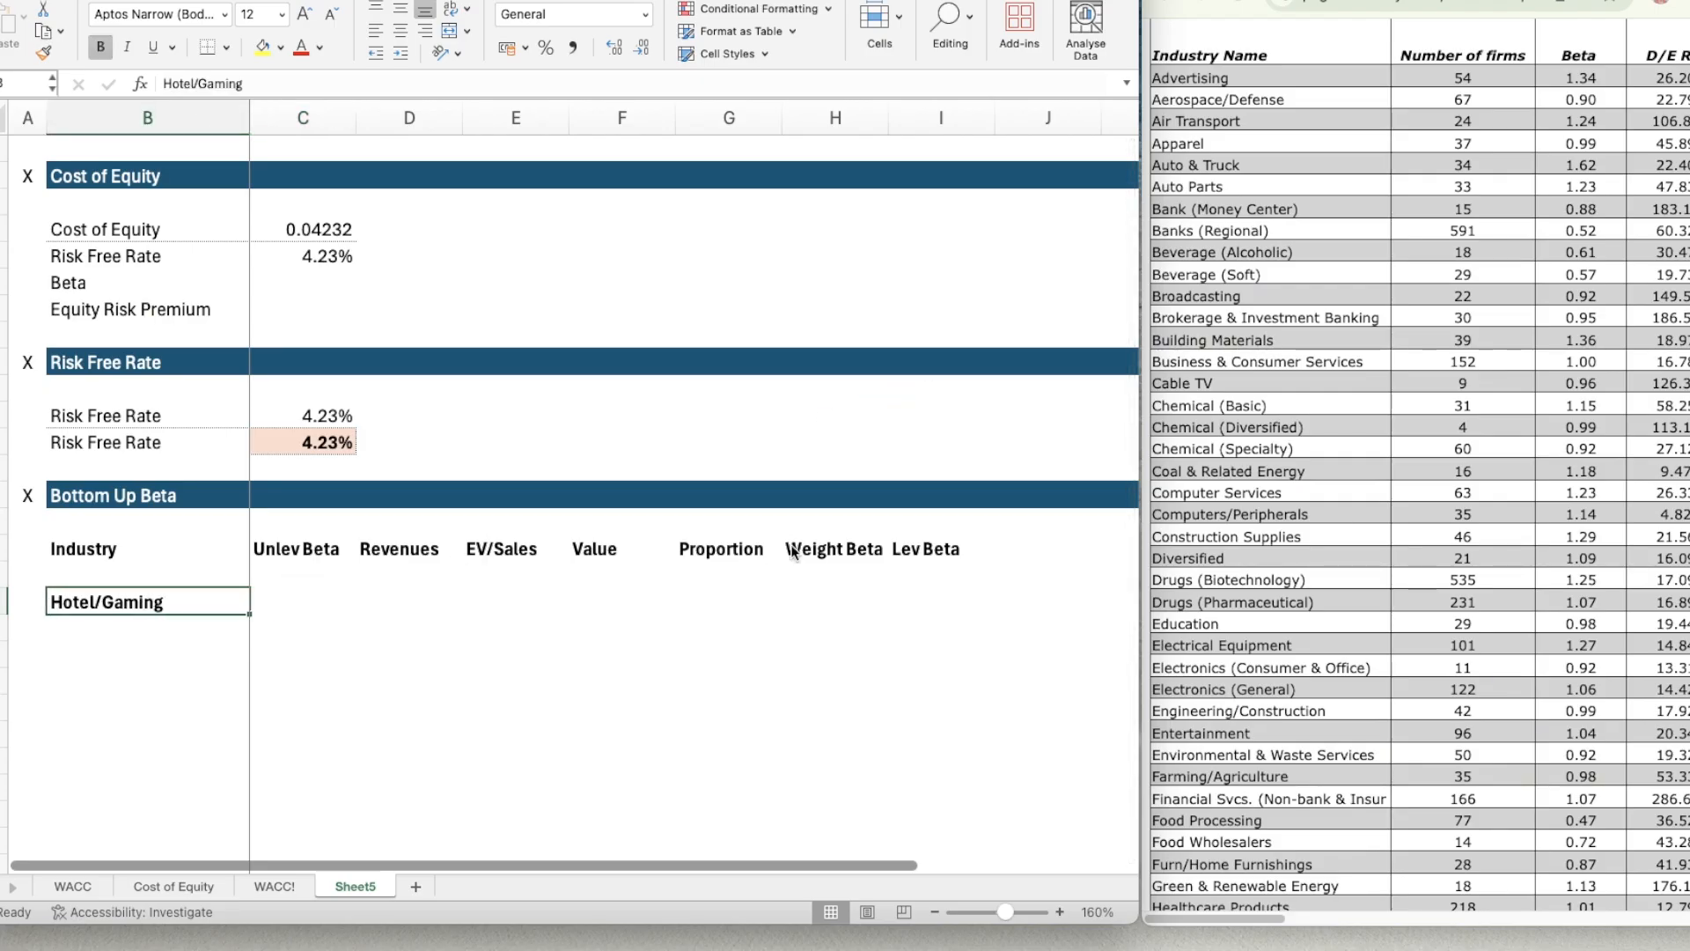
key(Tab)
key(shift+Tab)
key(super+b)
key(Tab)
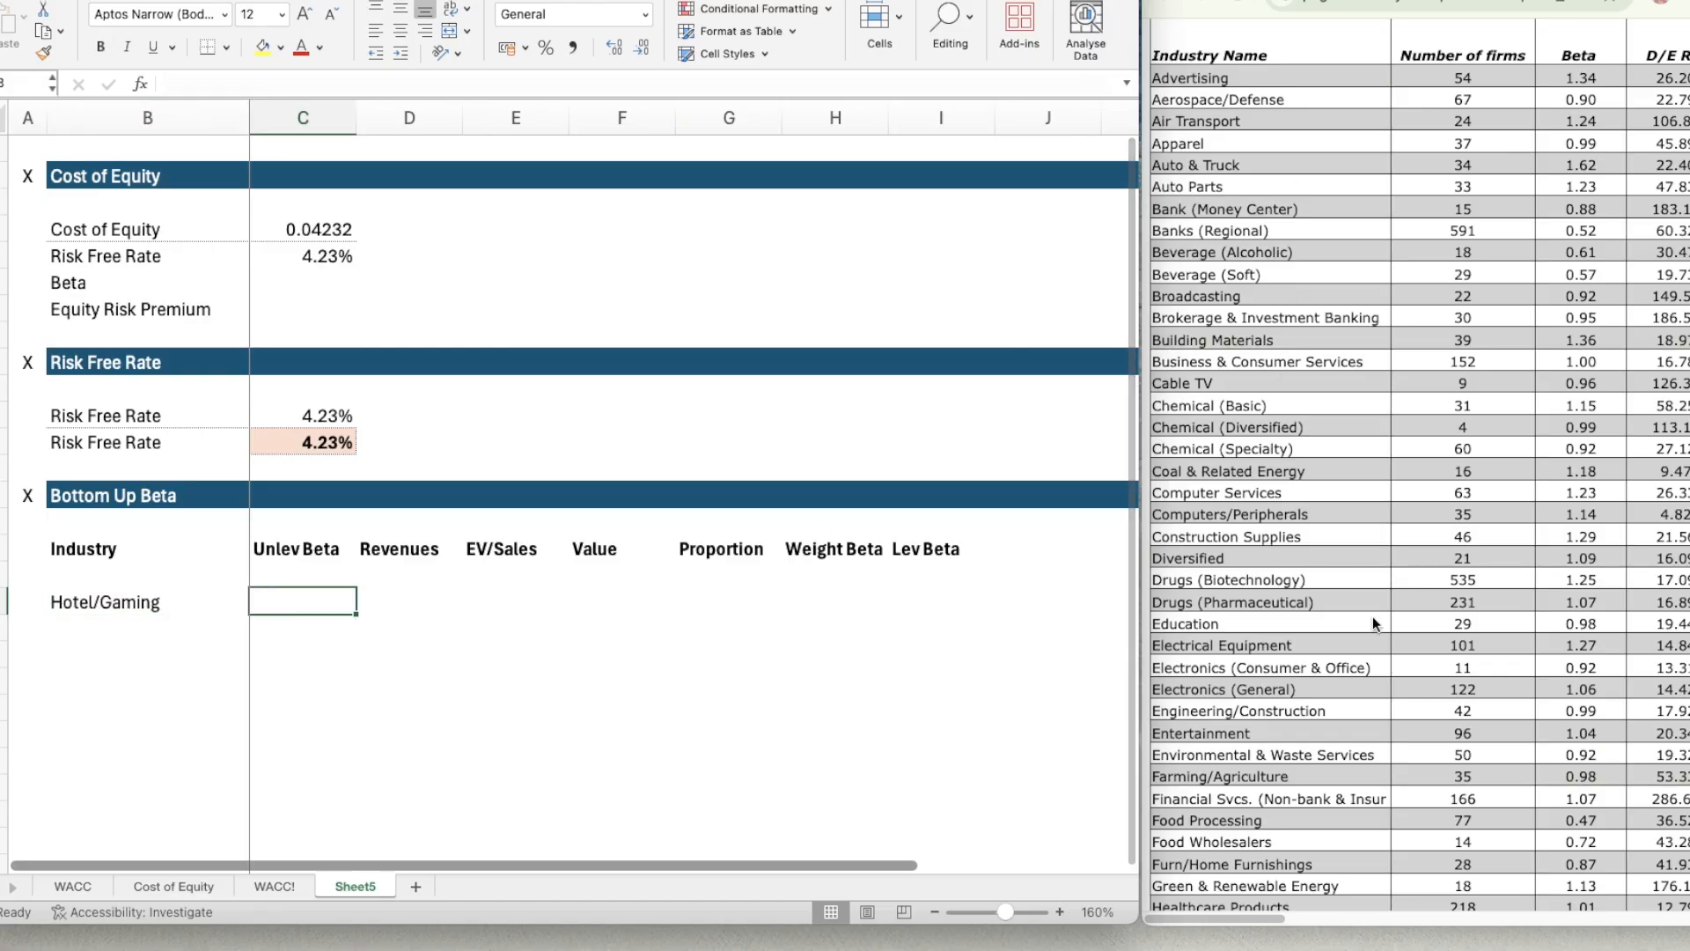
Find the Hotel/Gaming row in the web table of industry betas and highlight its unlevered beta.
scroll(1373, 616, down, 5)
scroll(1375, 625, down, 1)
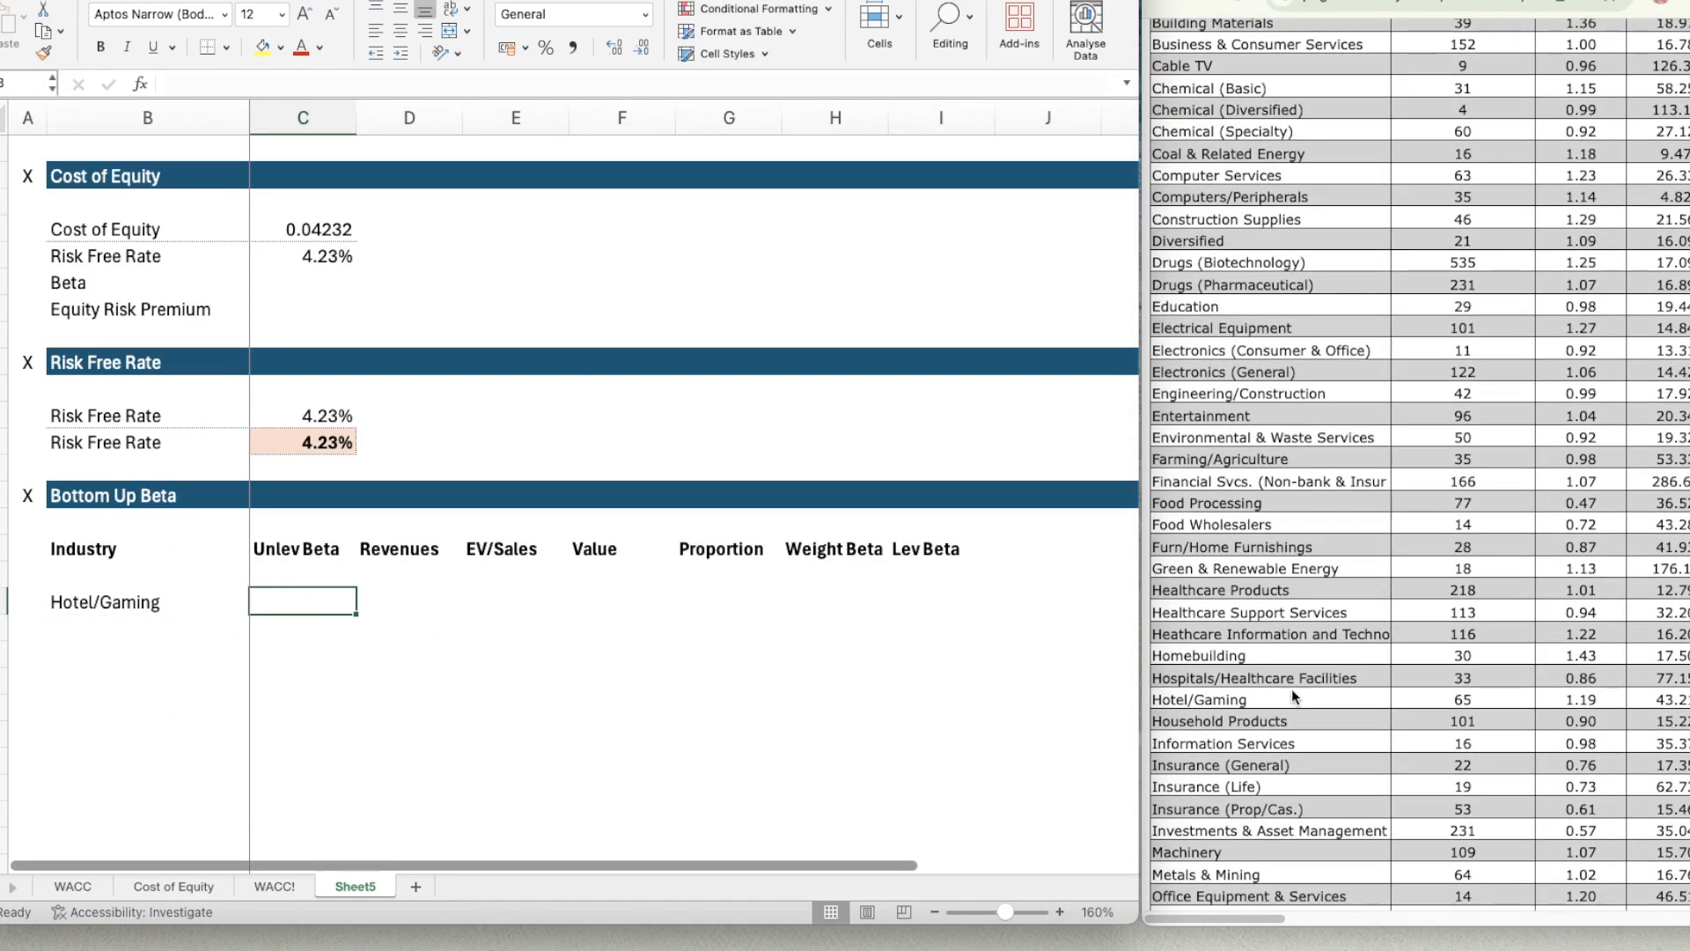
scroll(1547, 693, up, 12)
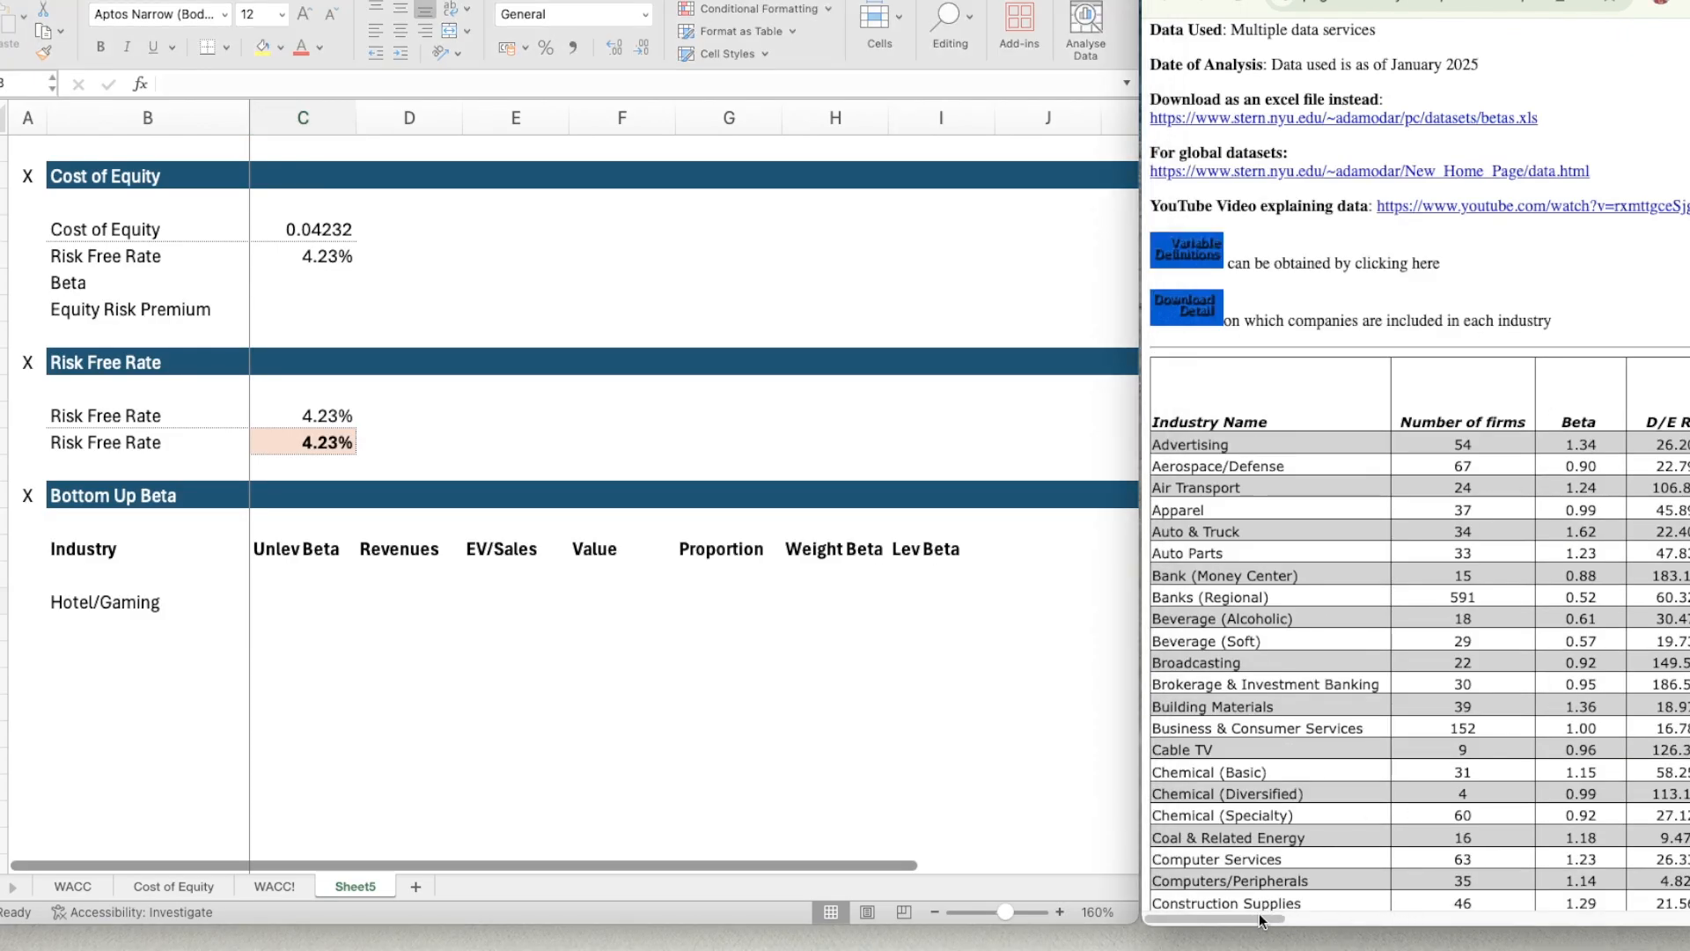
mouse_move(1263, 920)
mouse_down()
mouse_move(1394, 922)
mouse_move(1261, 923)
mouse_move(1298, 927)
mouse_move(1282, 917)
mouse_up()
scroll(1341, 817, down, 10)
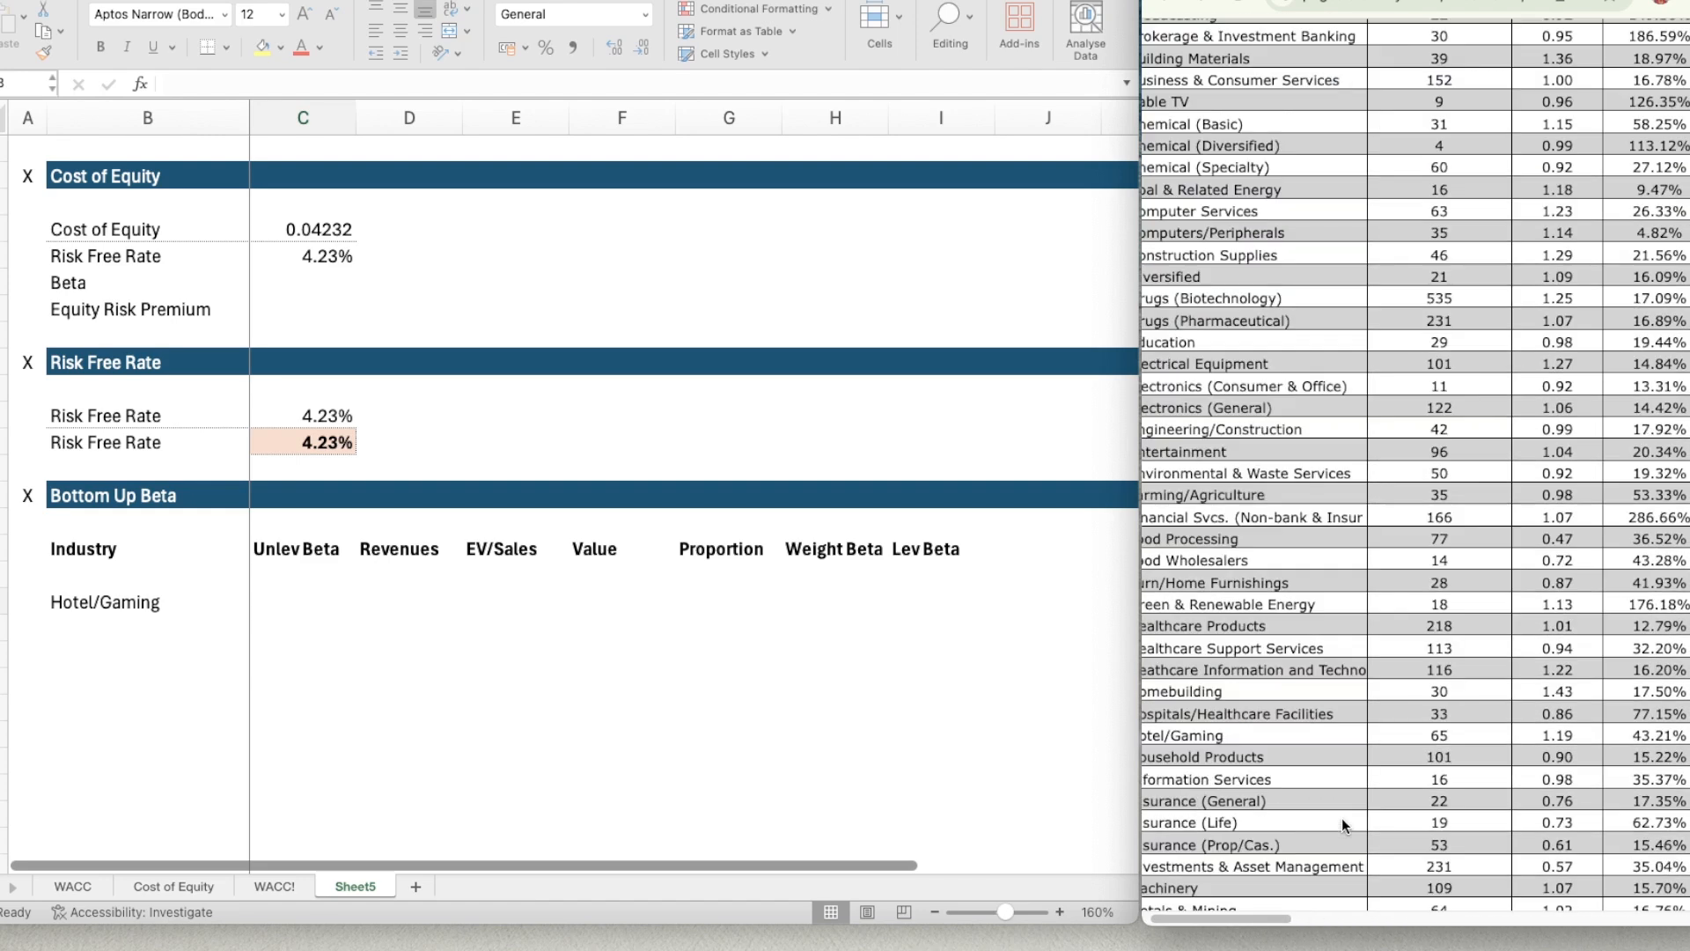
scroll(1341, 817, down, 10)
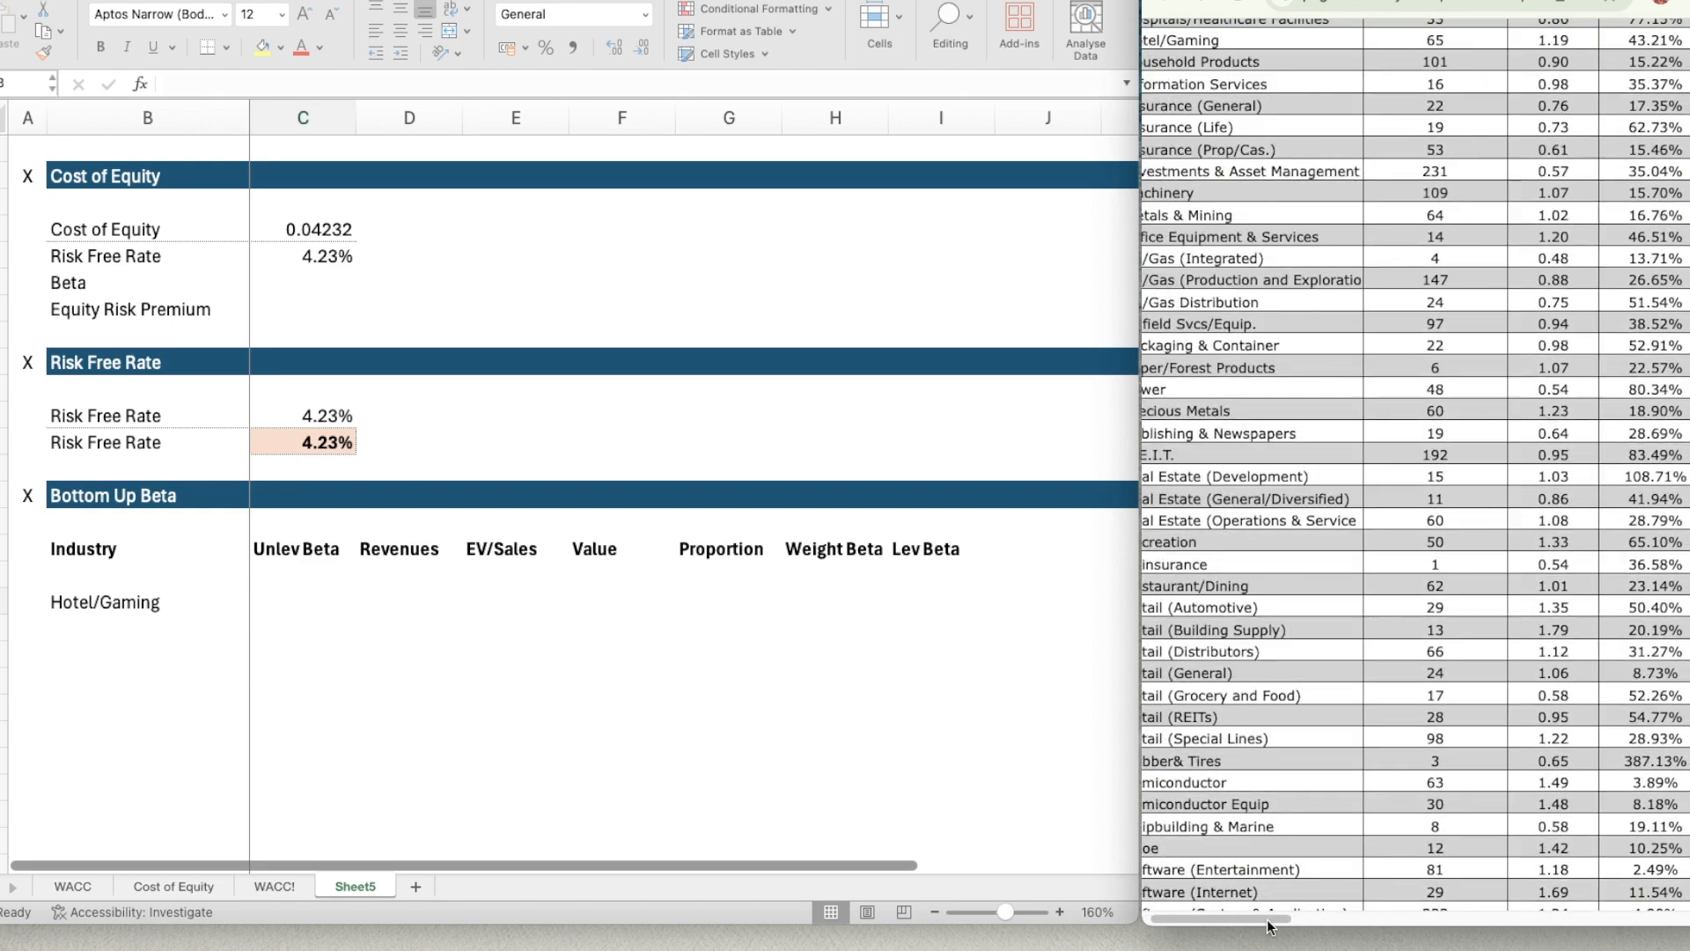
mouse_move(1268, 921)
mouse_down()
mouse_move(1240, 920)
mouse_move(1262, 922)
mouse_up()
scroll(1311, 704, up, 1)
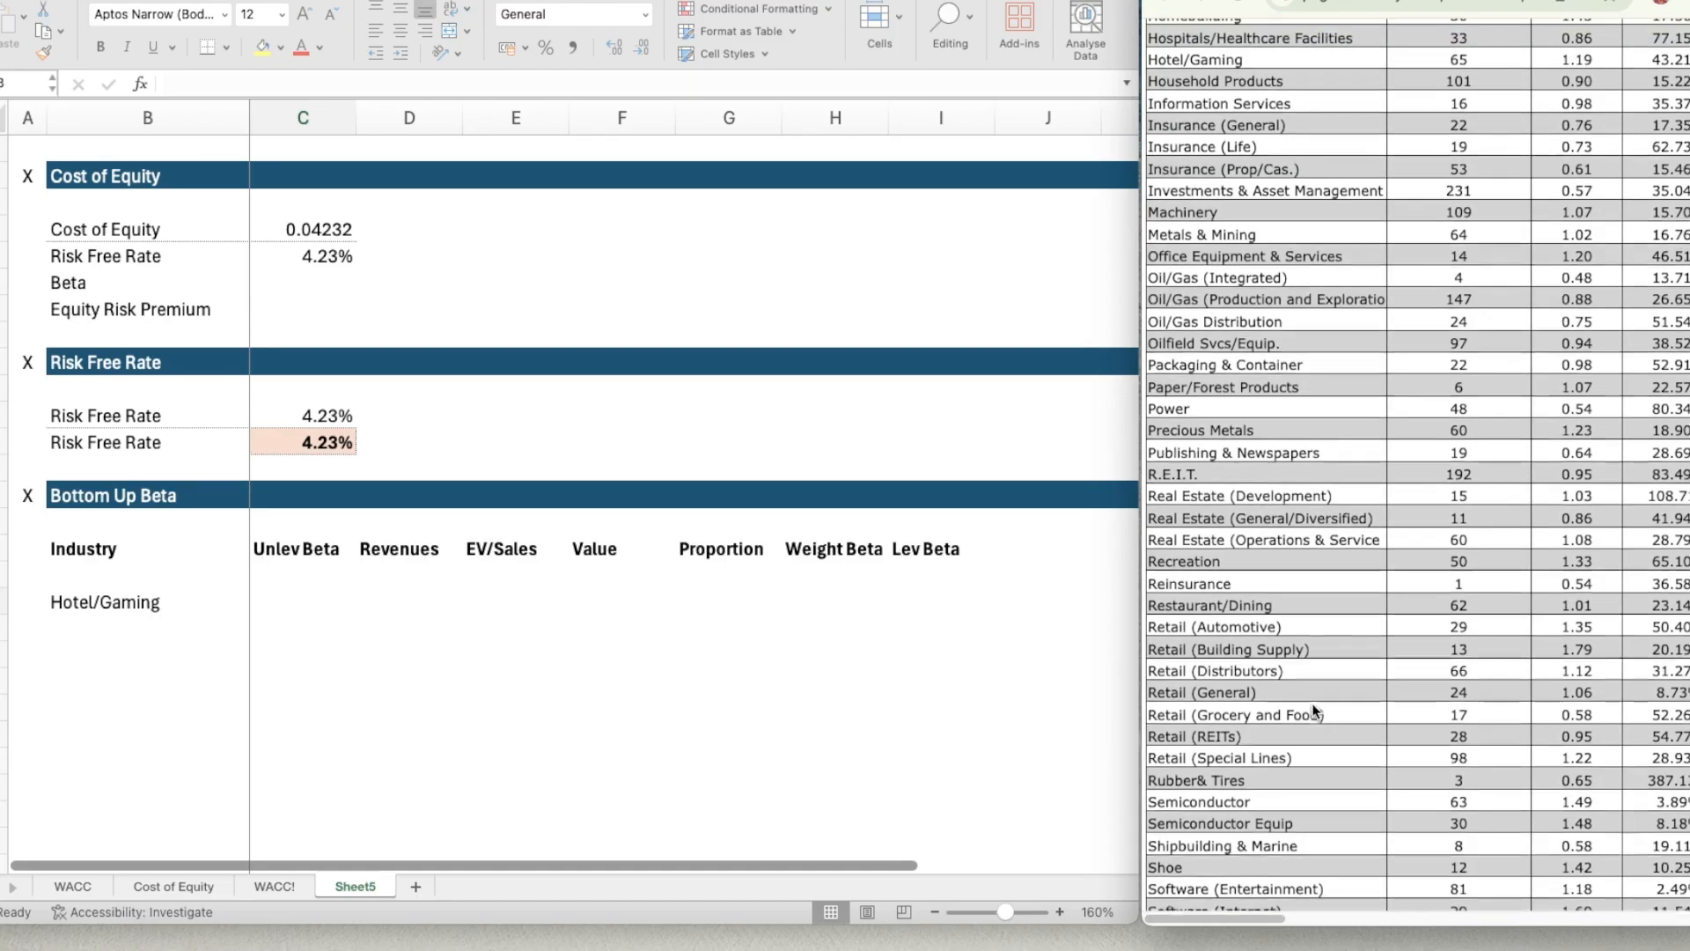
scroll(1311, 705, up, 5)
scroll(1361, 466, up, 1)
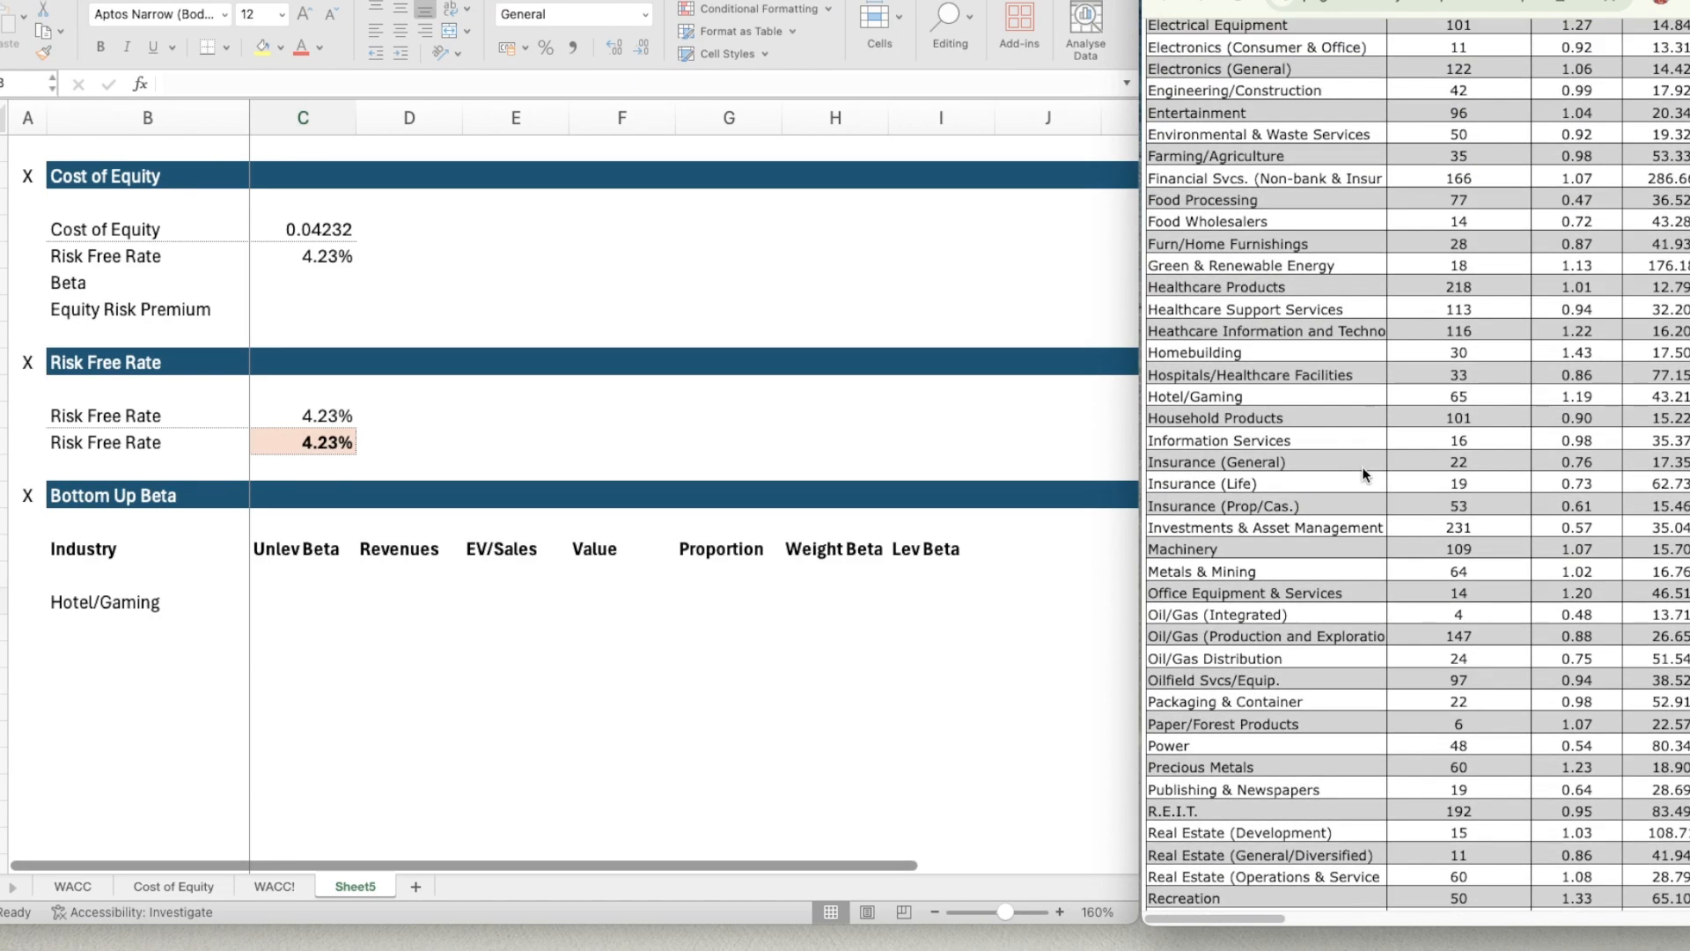
scroll(1362, 469, up, 1)
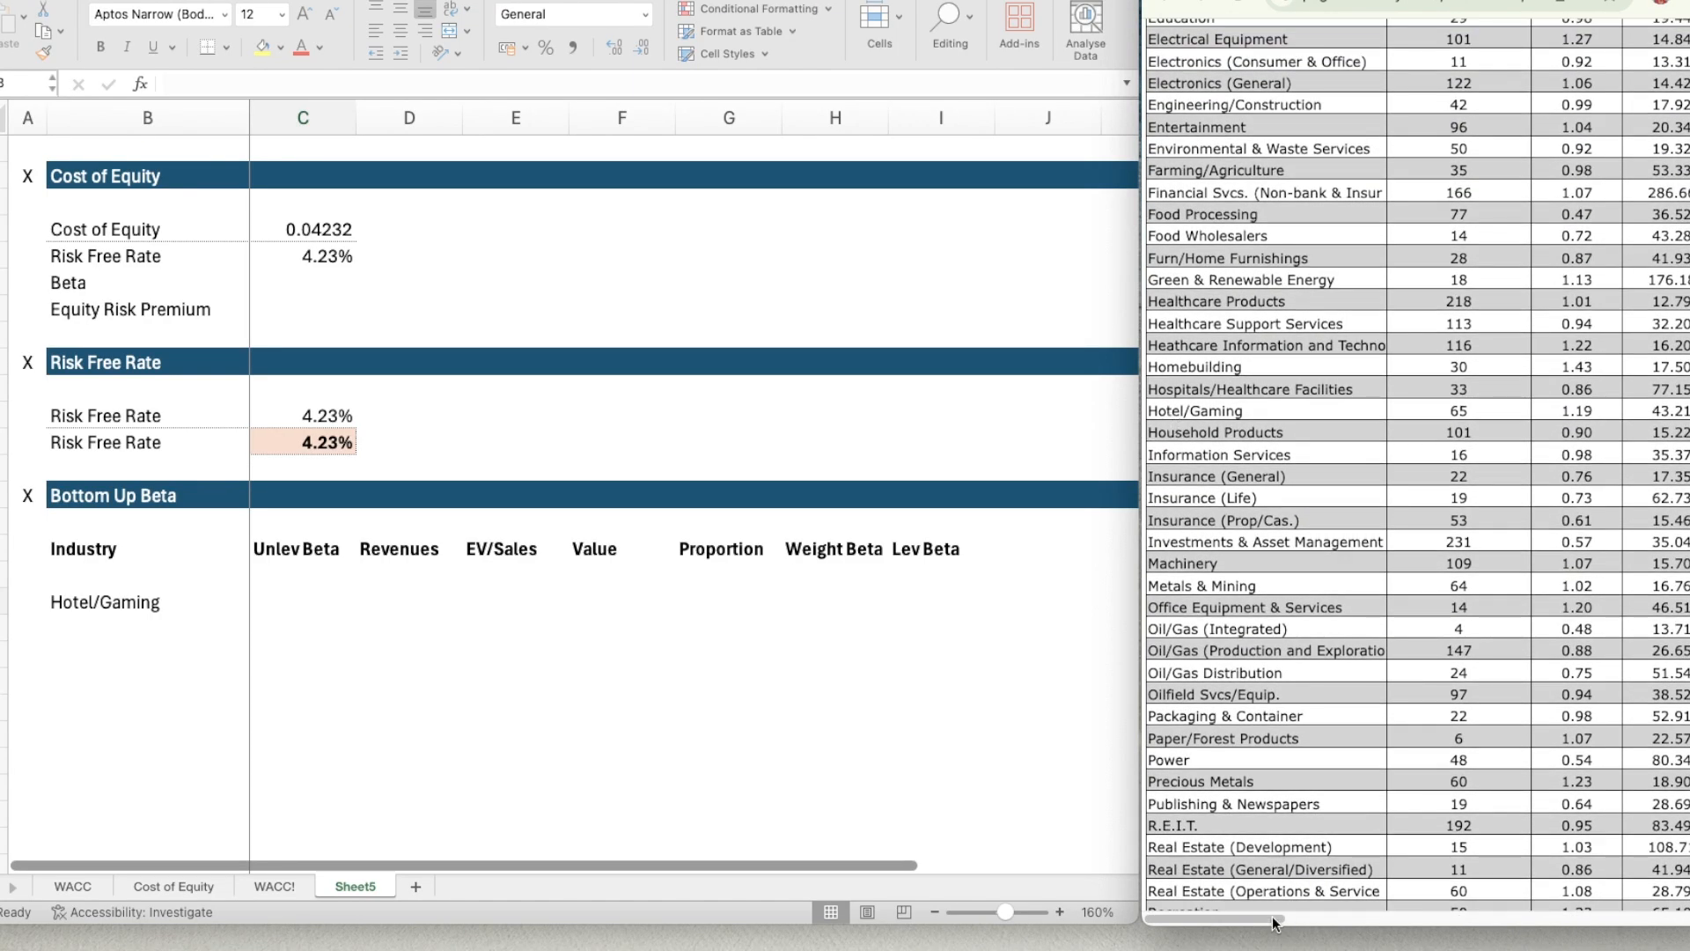
drag(1274, 922, 1428, 916)
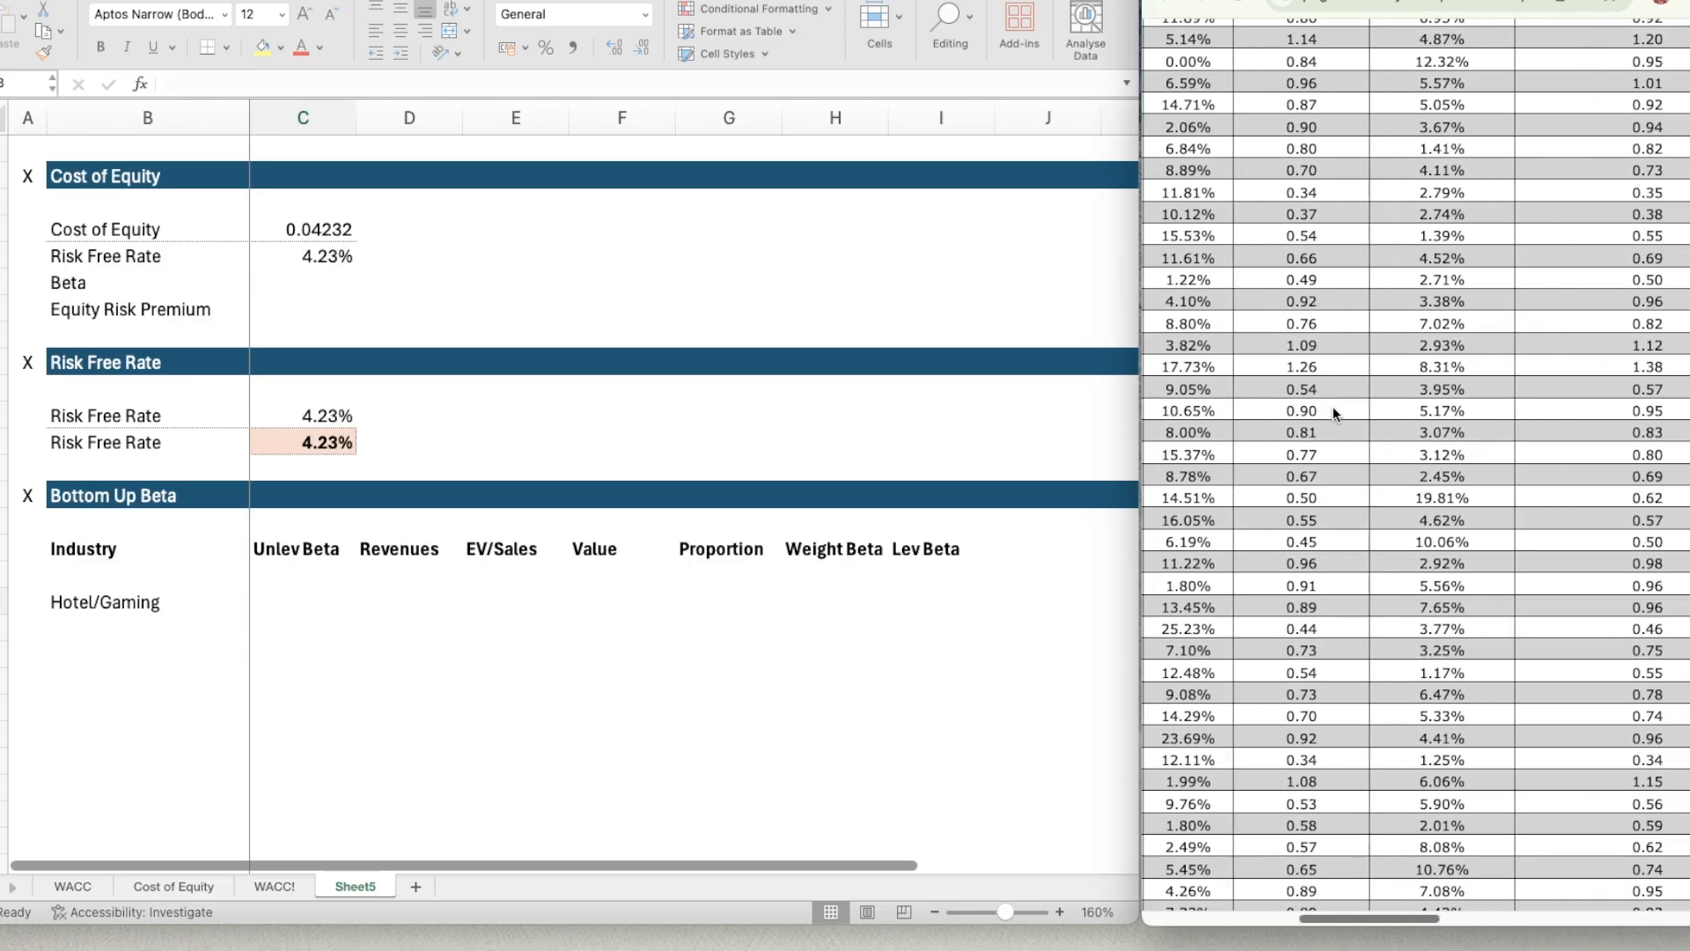
drag(1335, 414, 1266, 405)
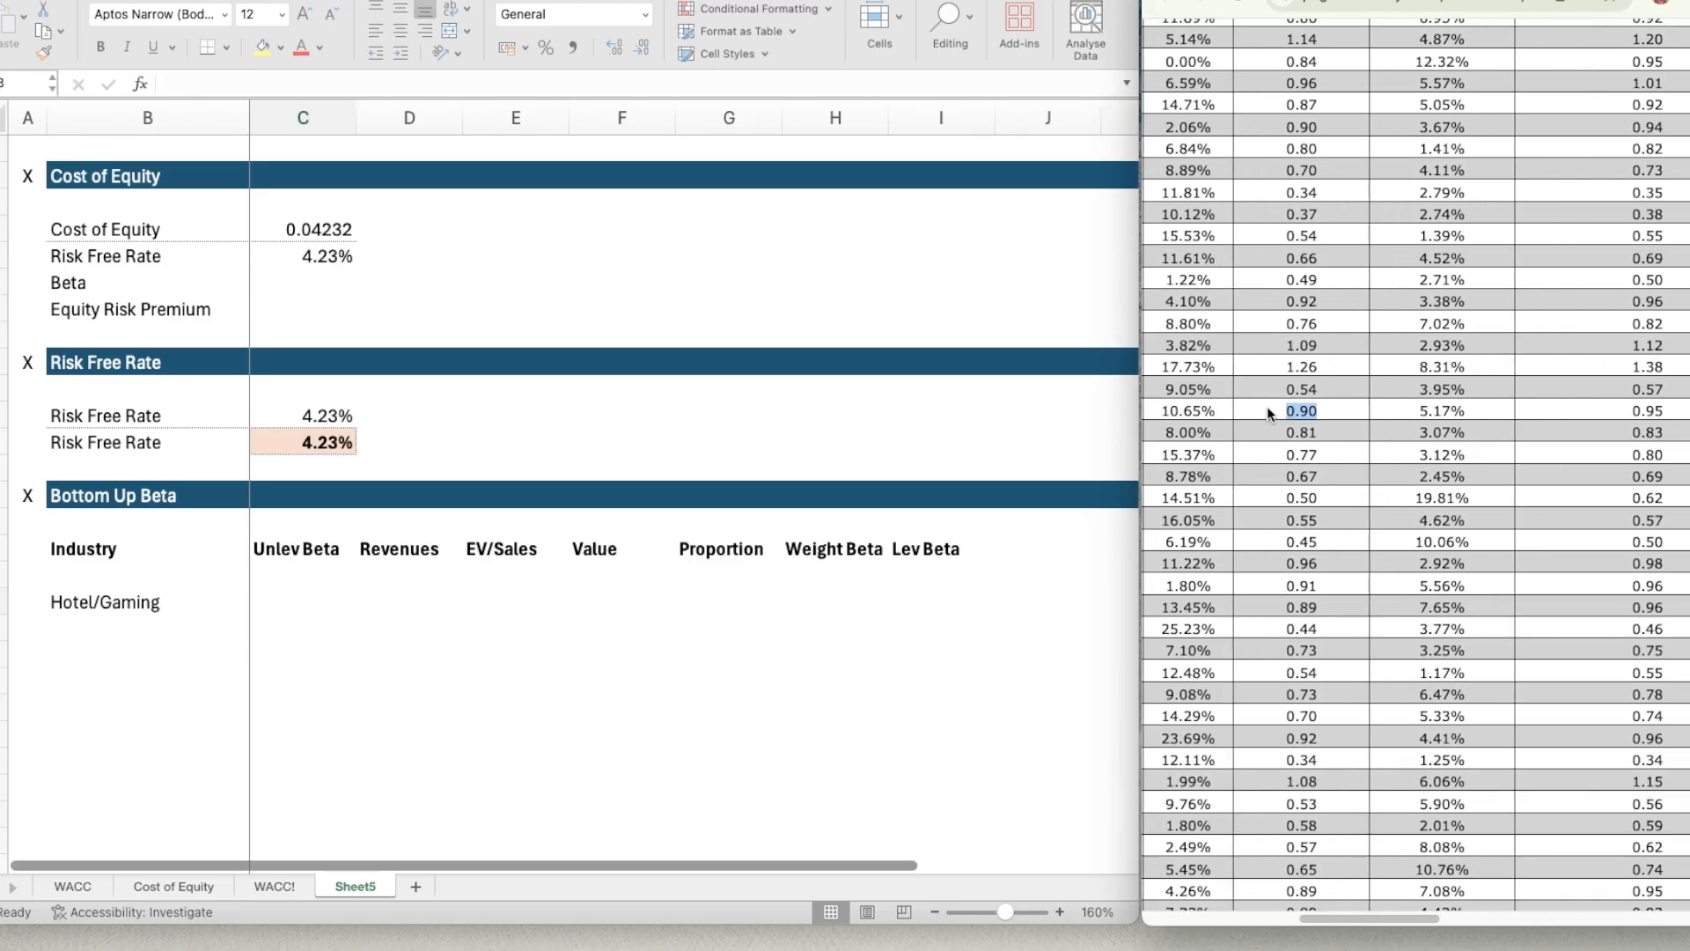
Enter 0.90 as the Hotel/Gaming unlevered beta in C18.
click(292, 601)
text(0.9)
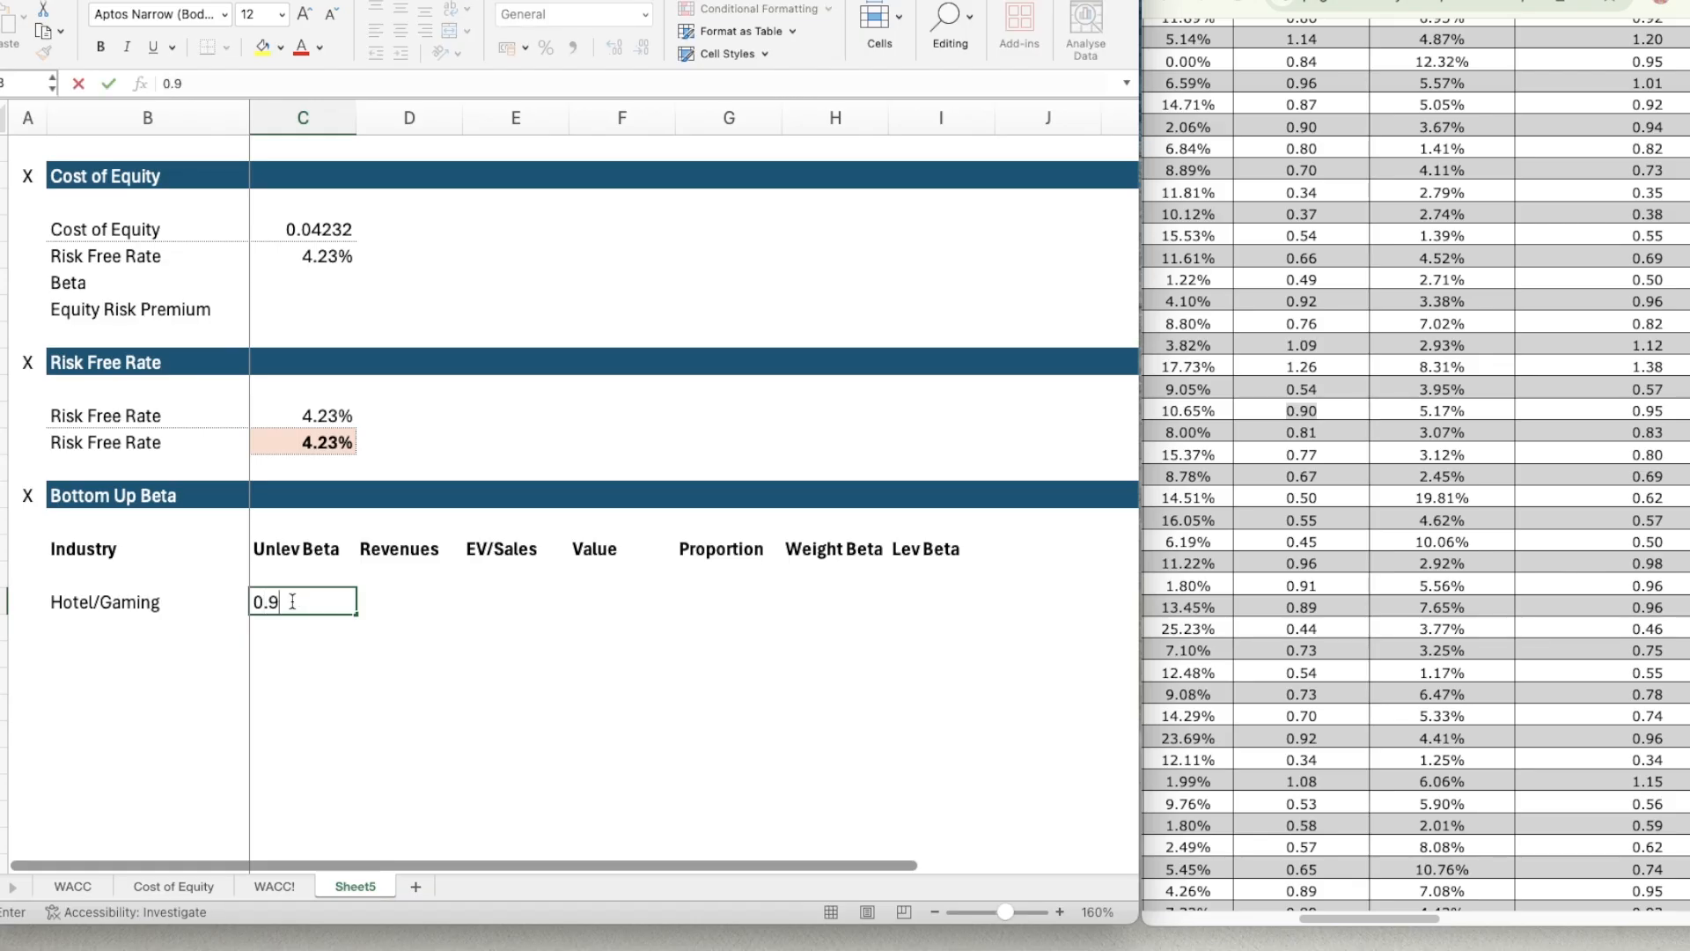
key(Tab)
click(292, 600)
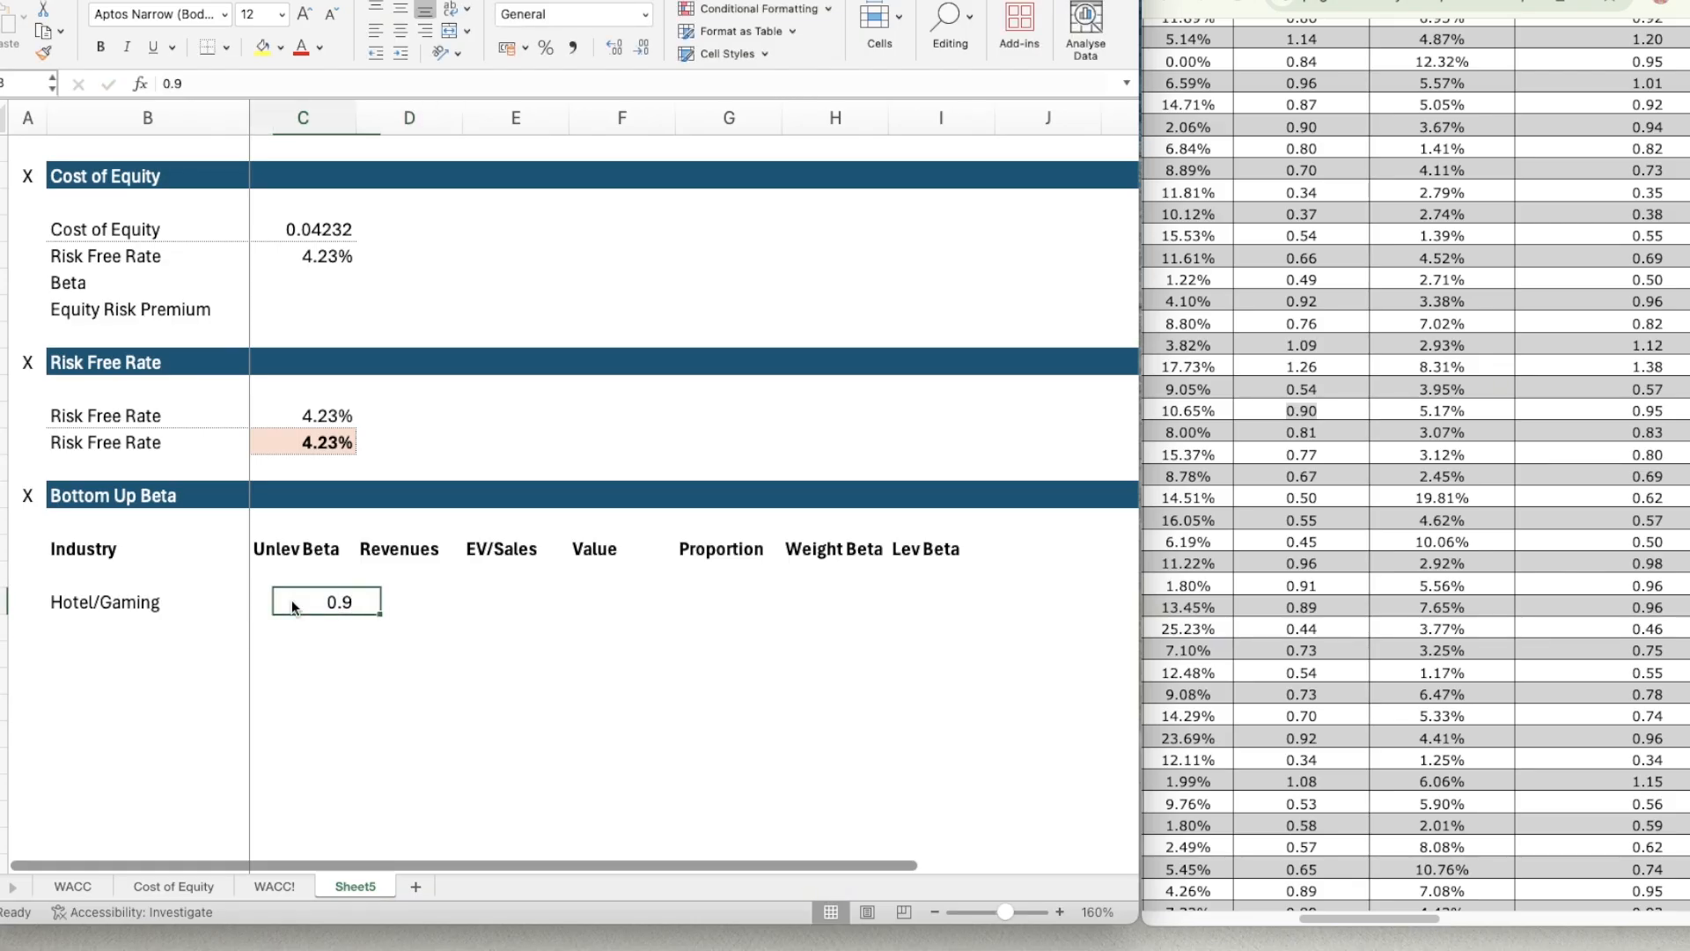
text(0.9)
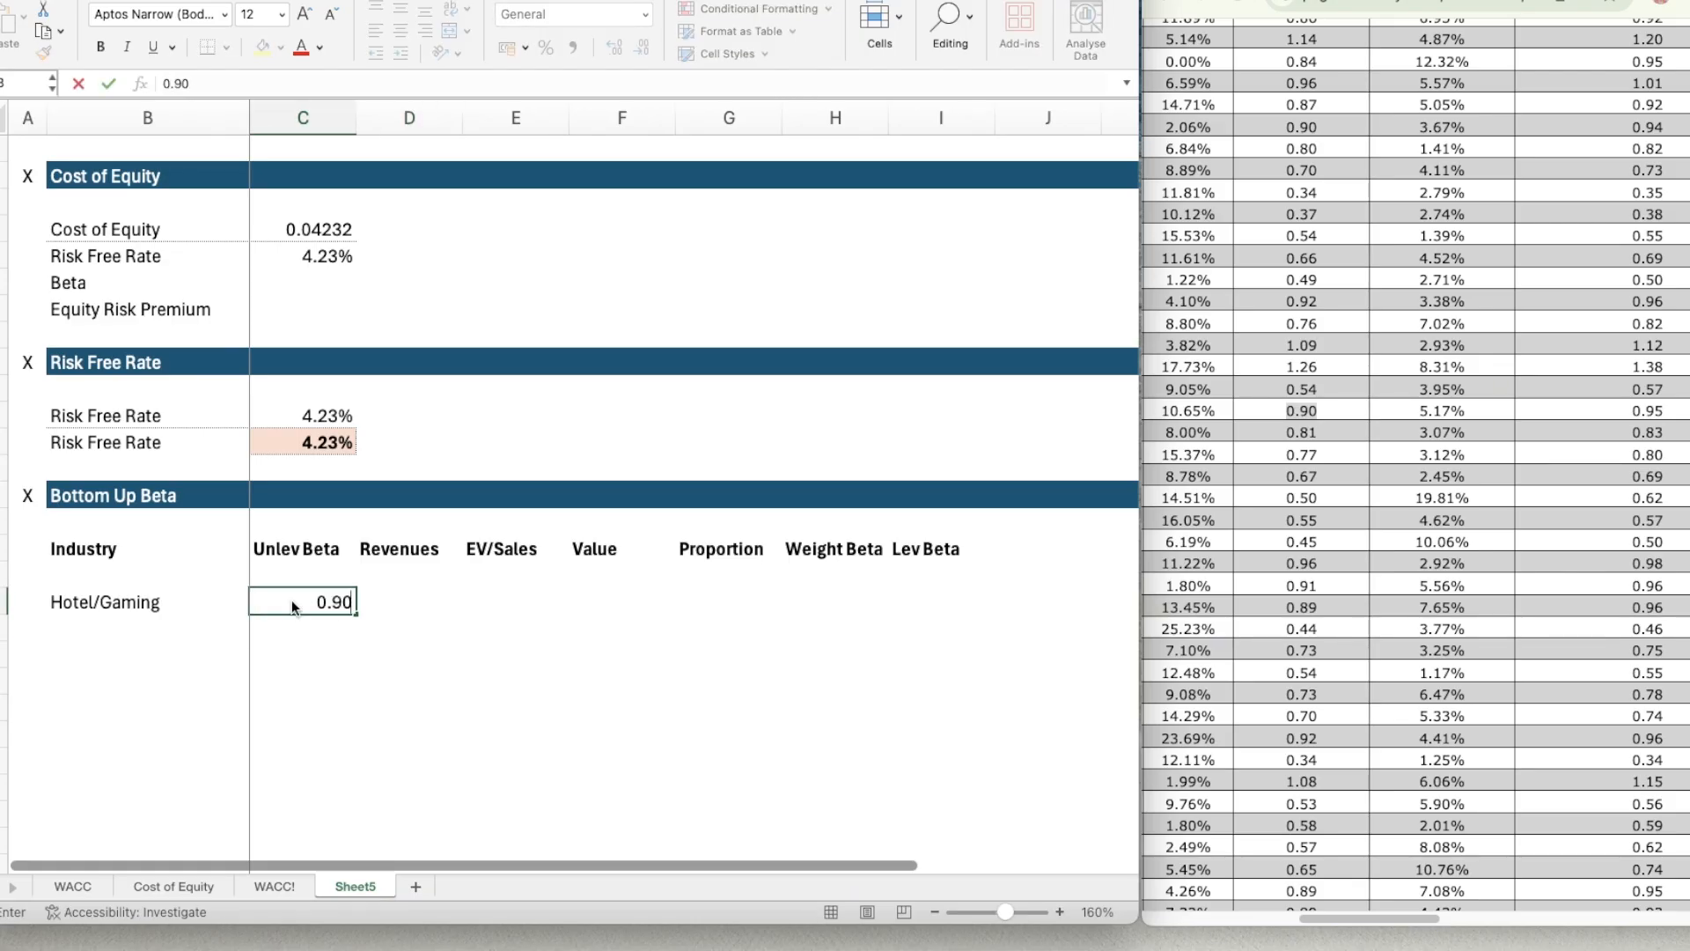
key(Return)
Format C18:C20 as Number with two decimal places, the 1000 separator and black parentheses for negative numbers.
click(292, 600)
key(shift+Down)
key(shift+Down)
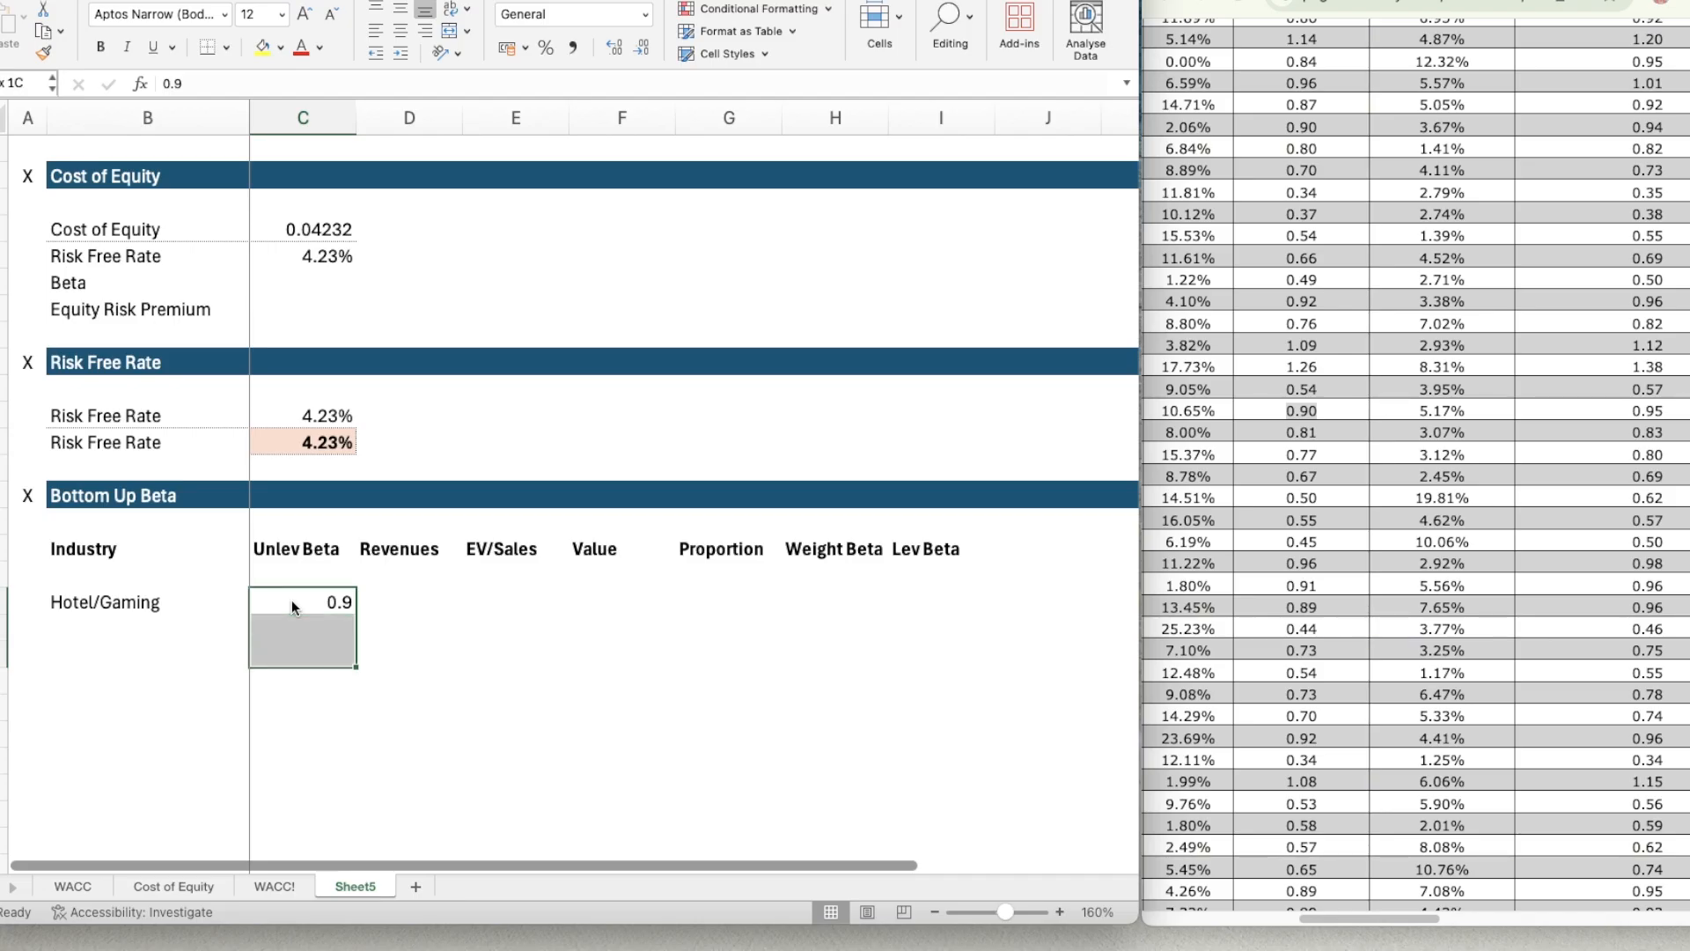
key(super+1)
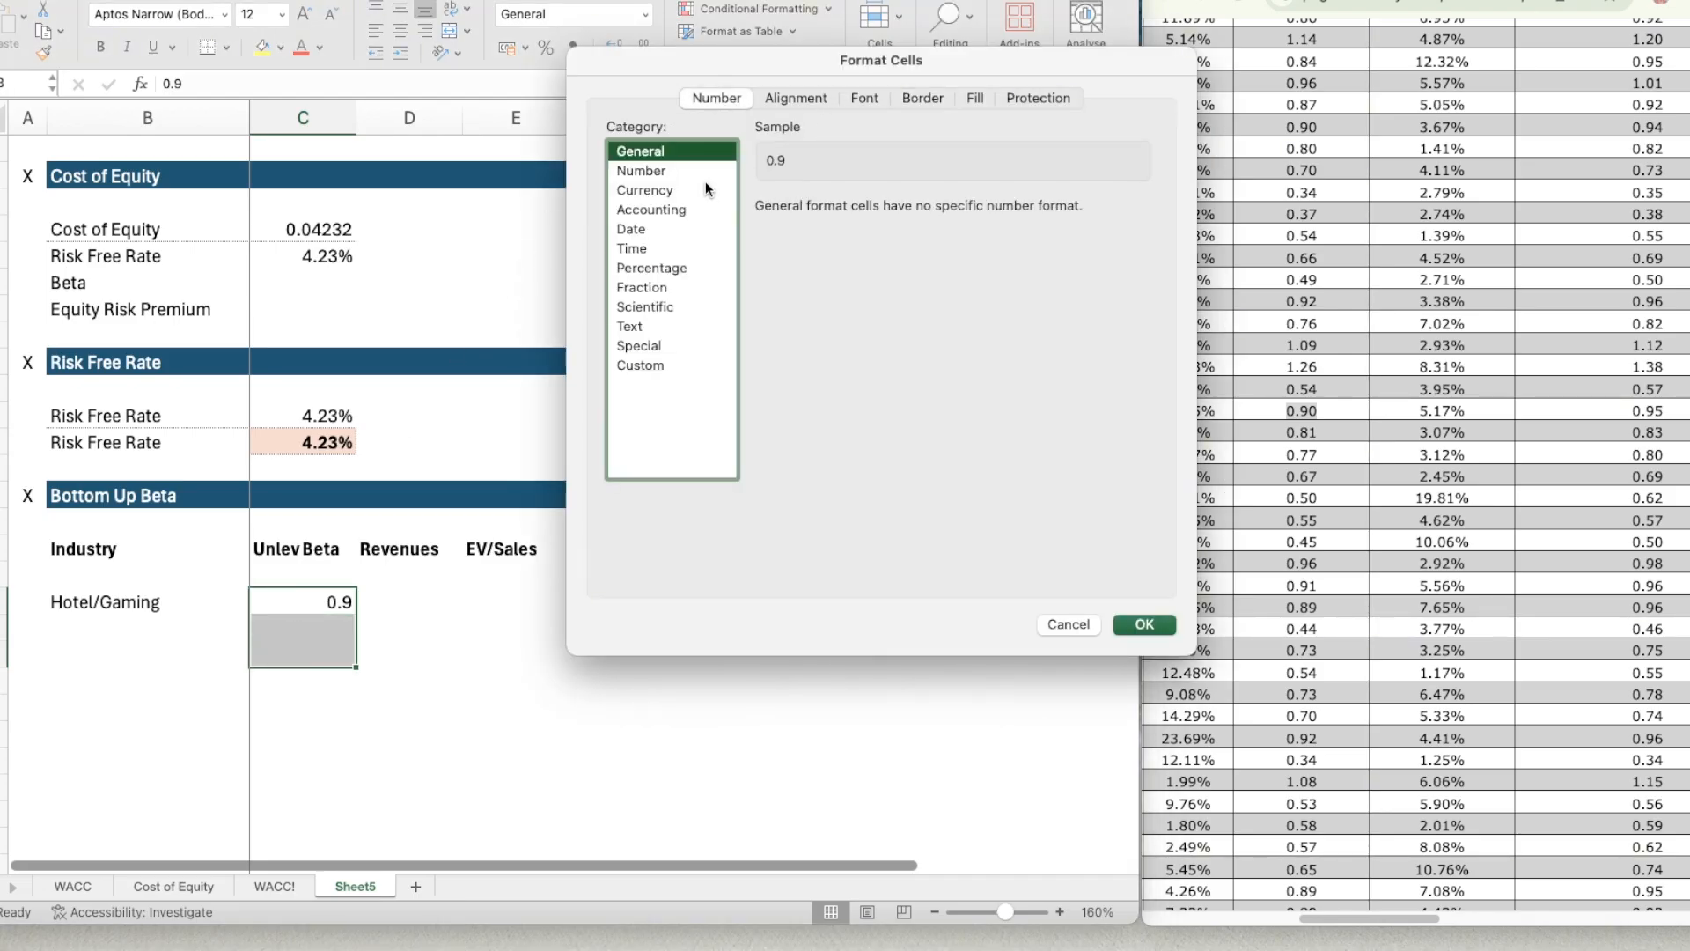
click(699, 175)
click(763, 231)
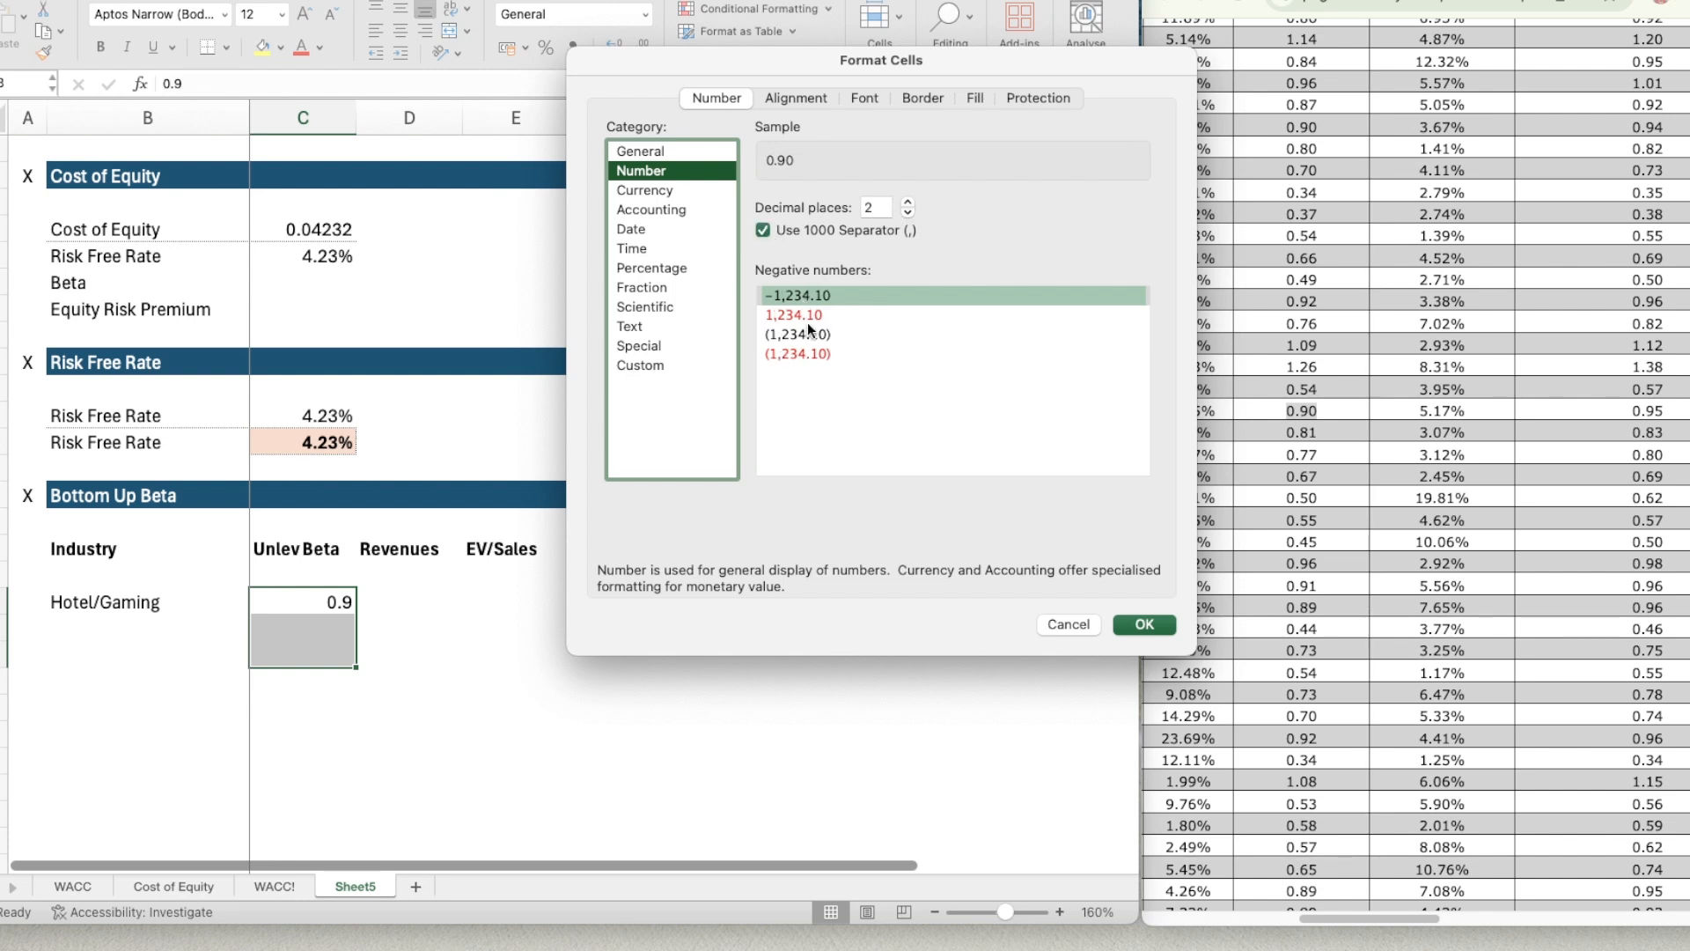
click(806, 333)
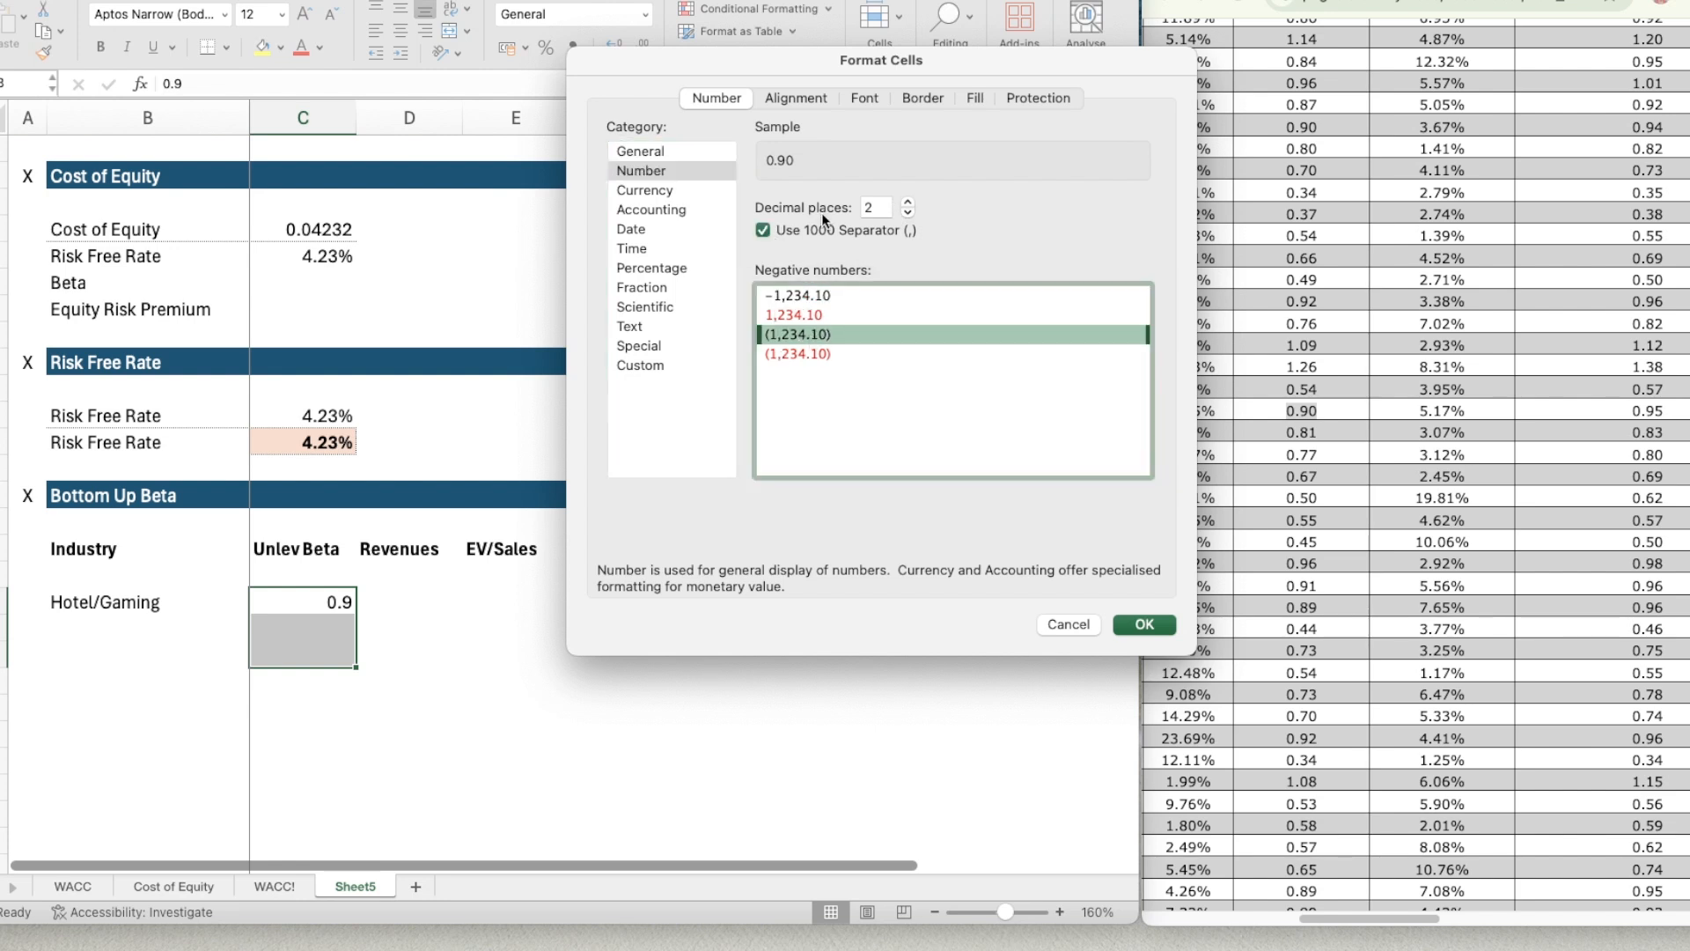
click(1142, 625)
Switch to the Booking Holdings quarterly filing and find total revenues in the unaudited consolidated statements of operations.
click(419, 594)
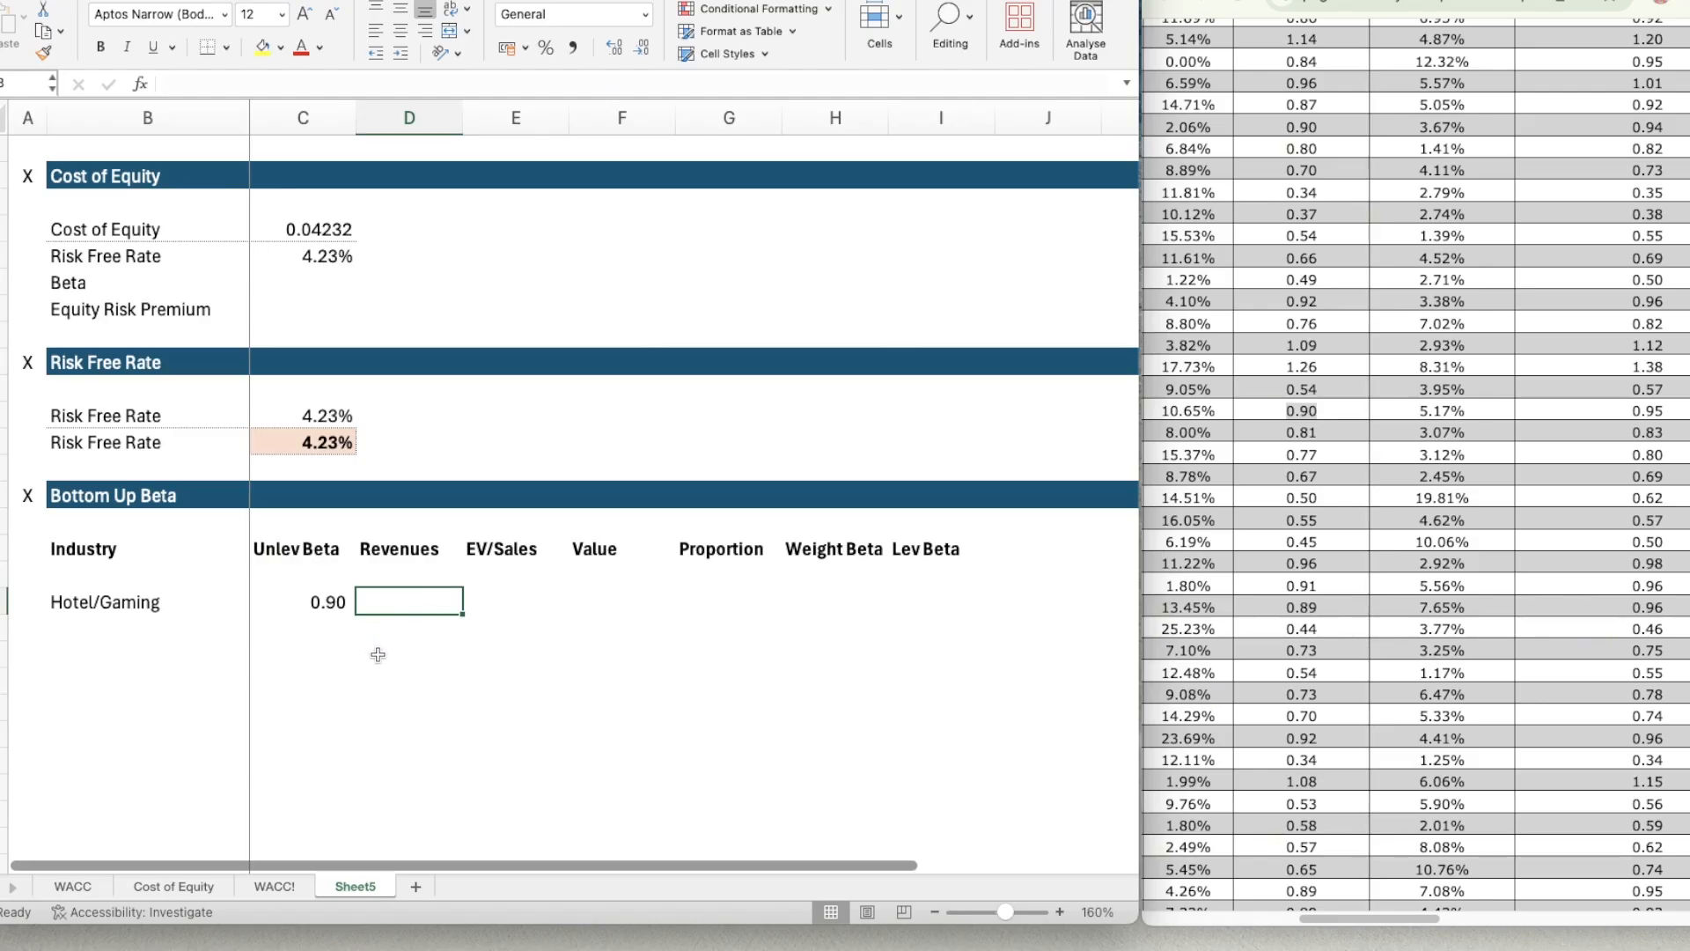
click(1408, 0)
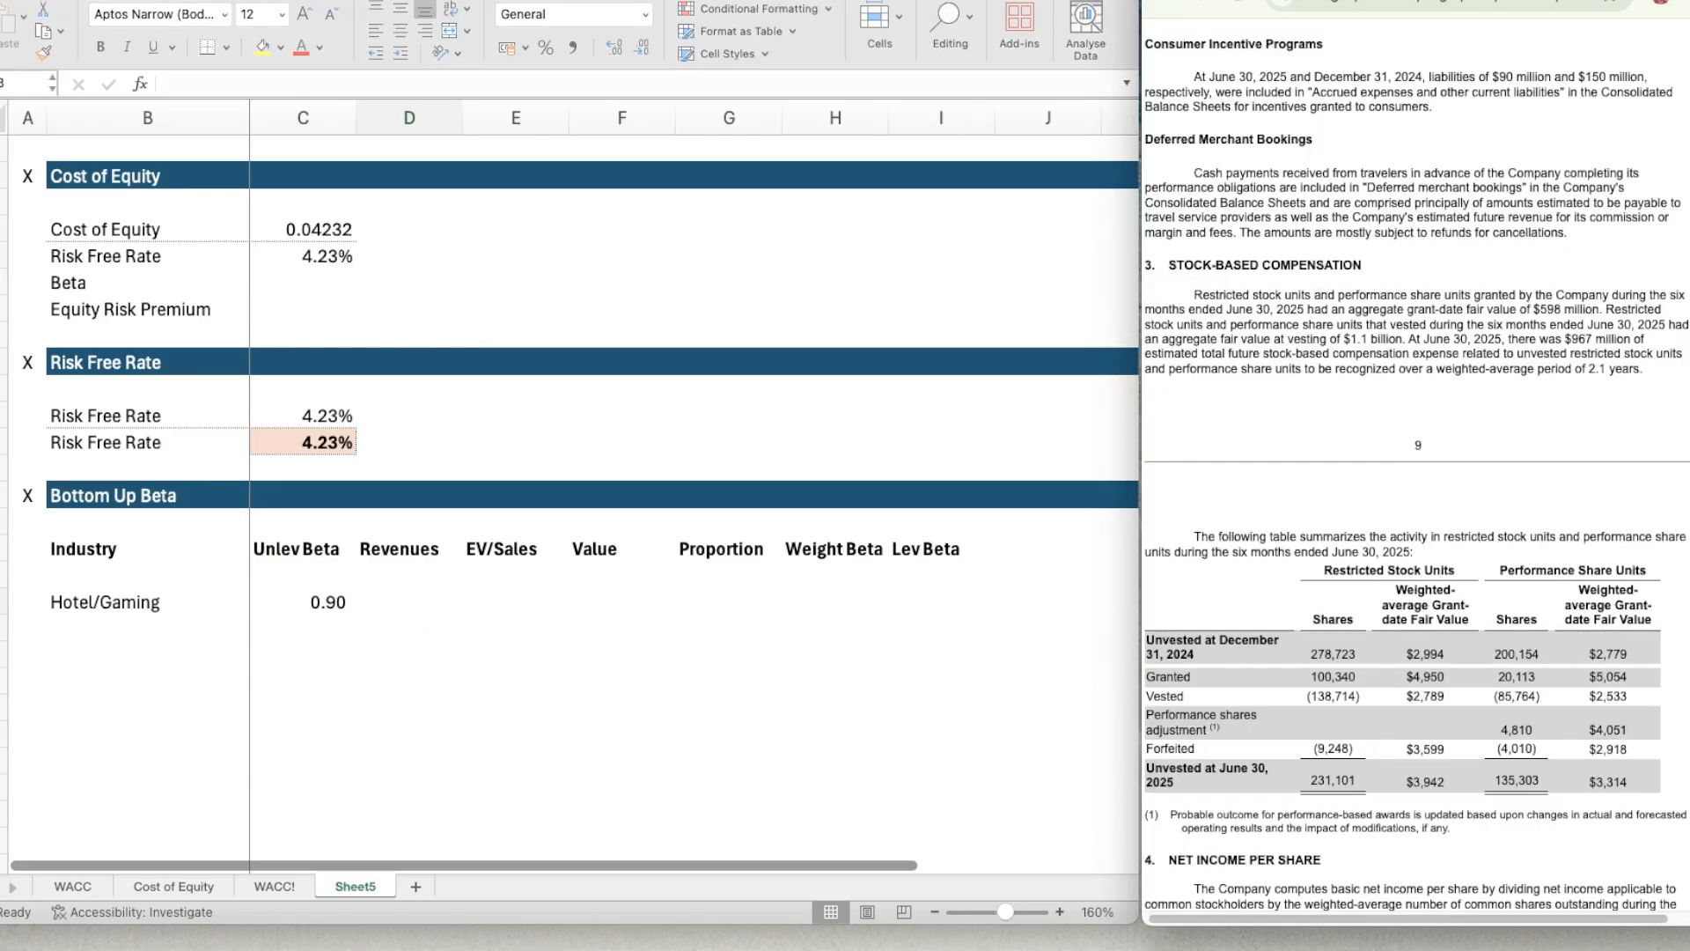
scroll(1390, 286, up, 15)
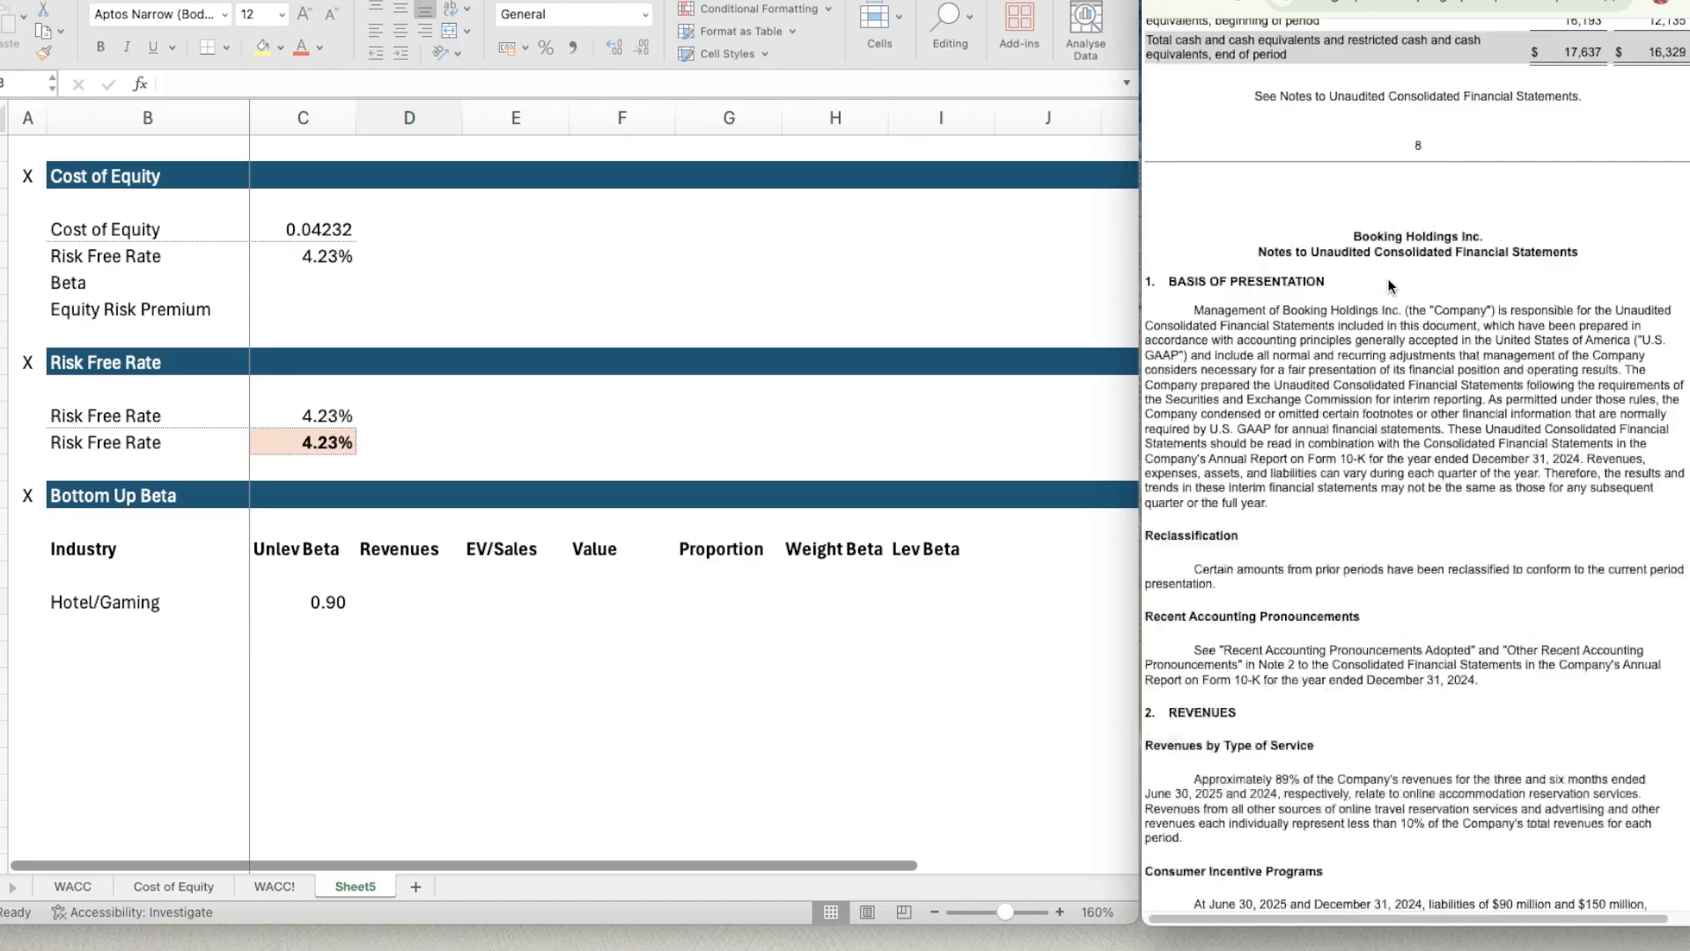
scroll(1390, 287, up, 15)
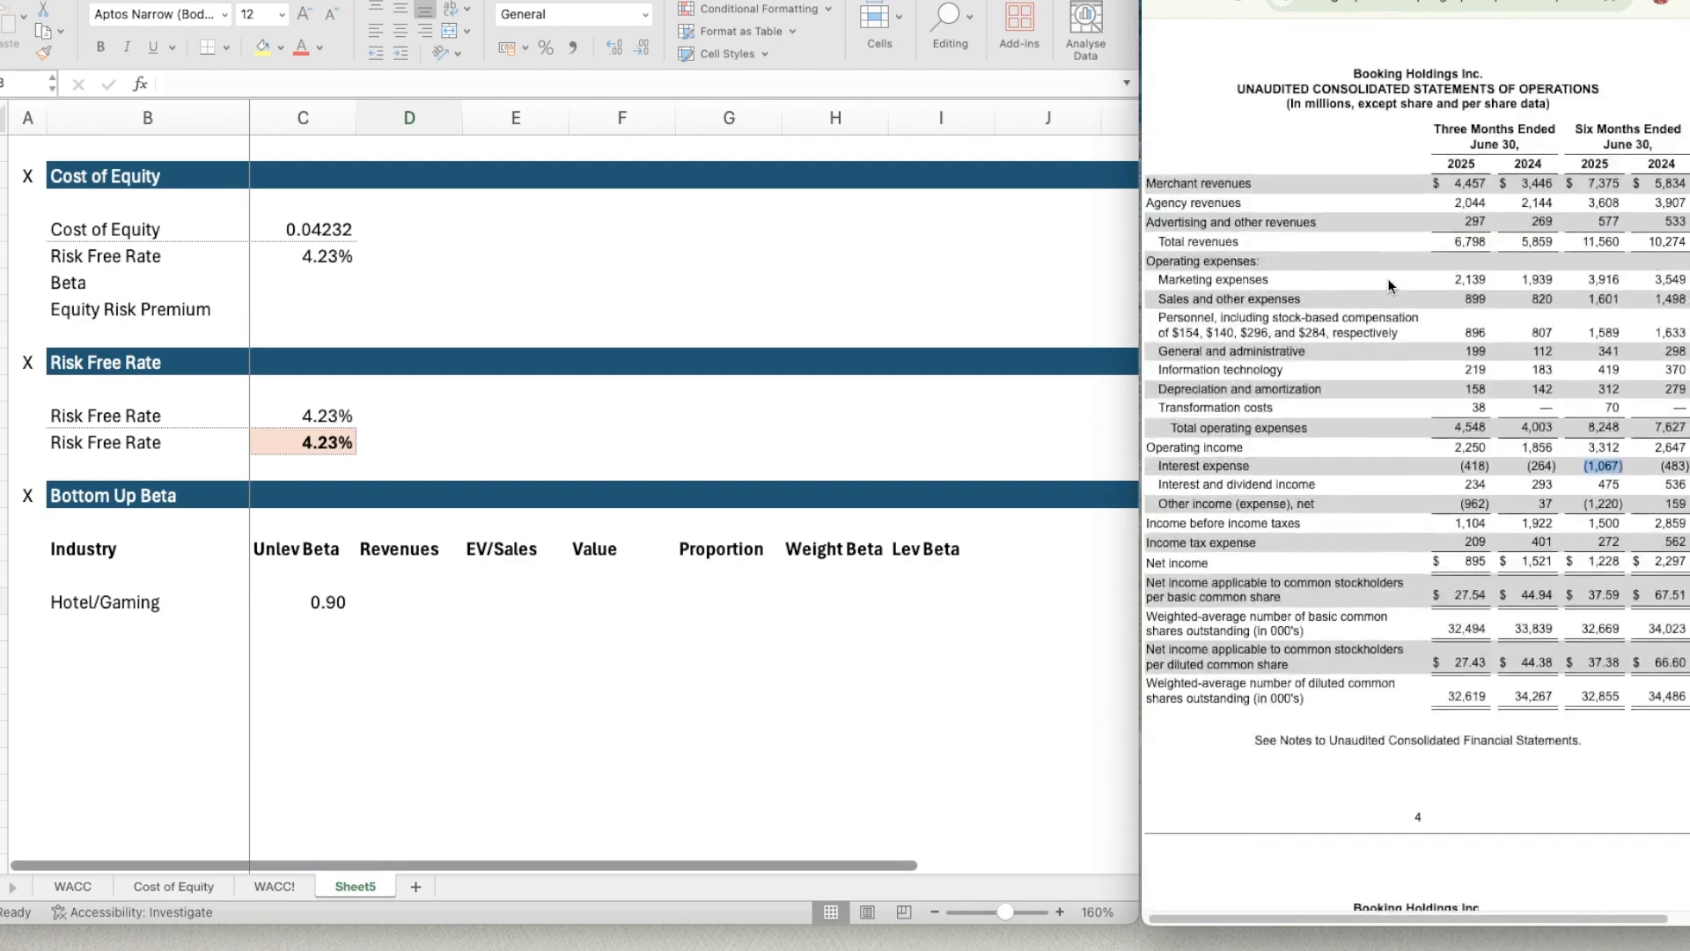
scroll(1389, 286, down, 10)
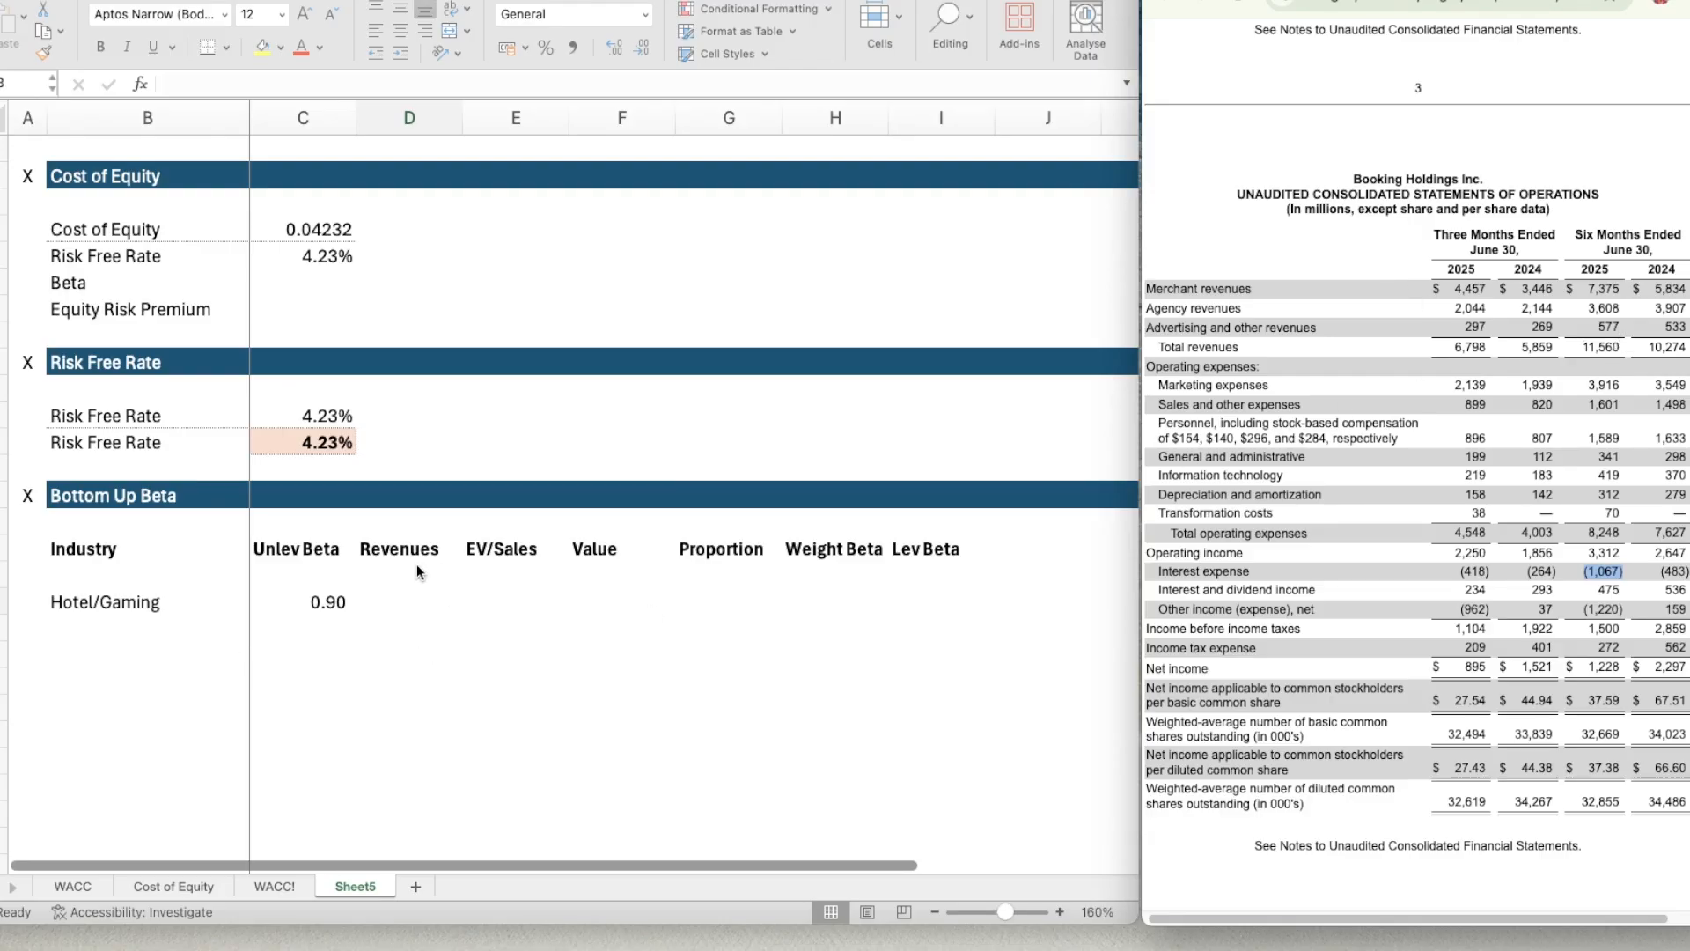
Enter the Hotel/Gaming revenues in D18 as 89% of doubled six-month total revenues, using =(11560*2)*0.89.
click(395, 603)
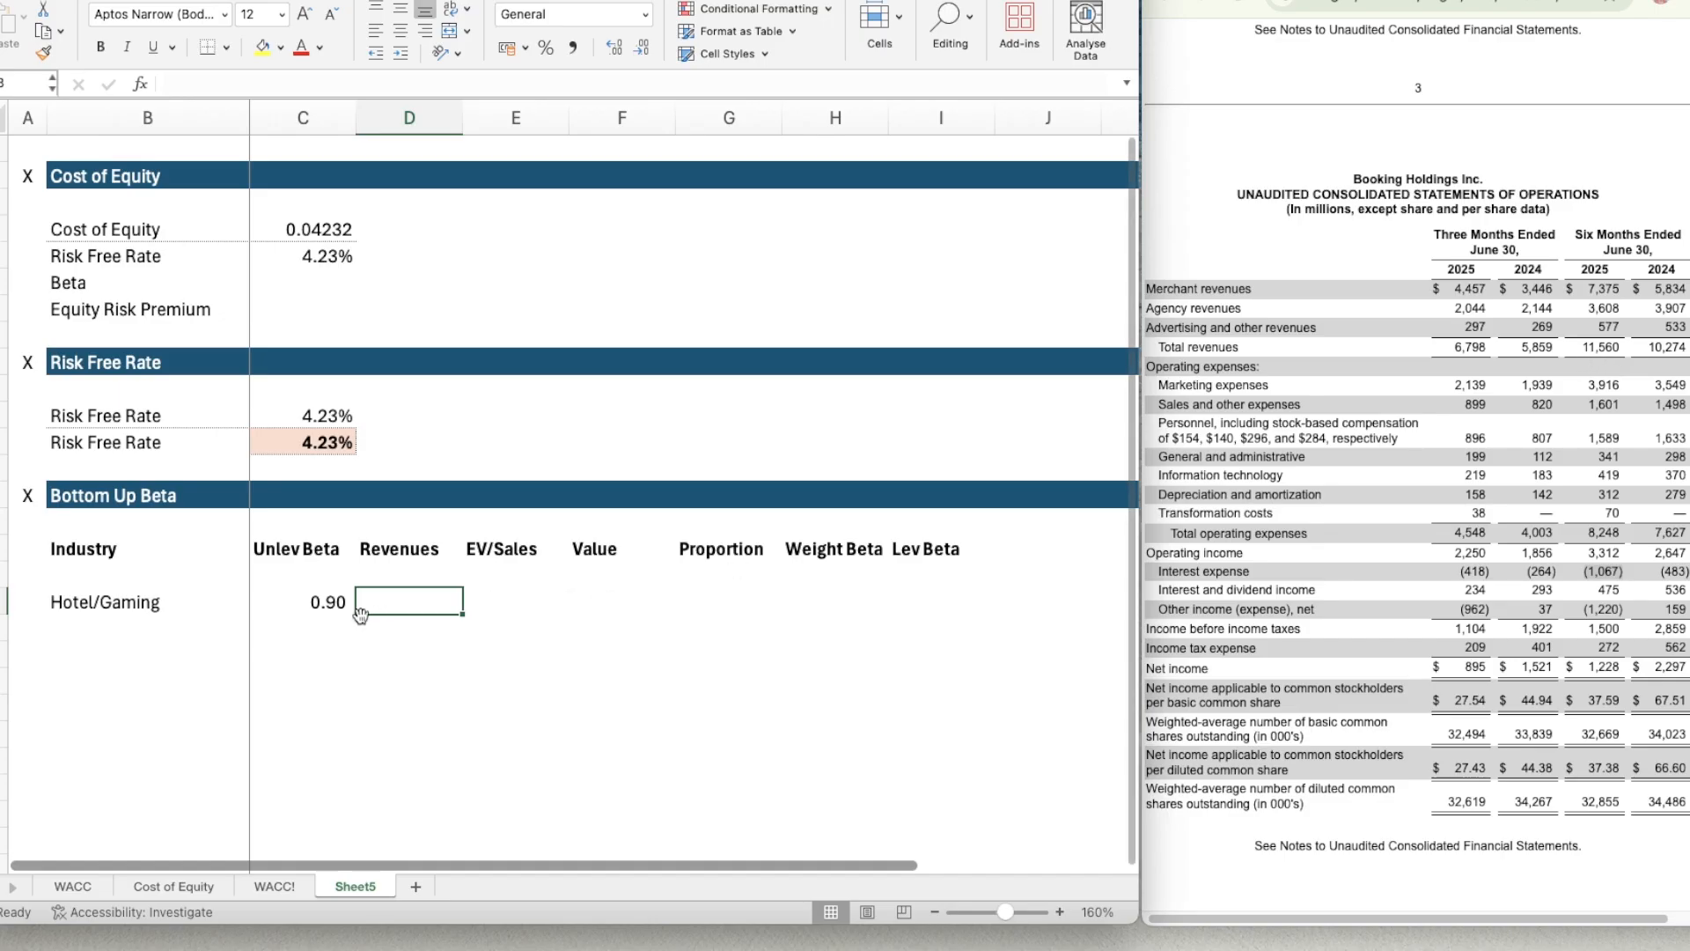
text(=11560)
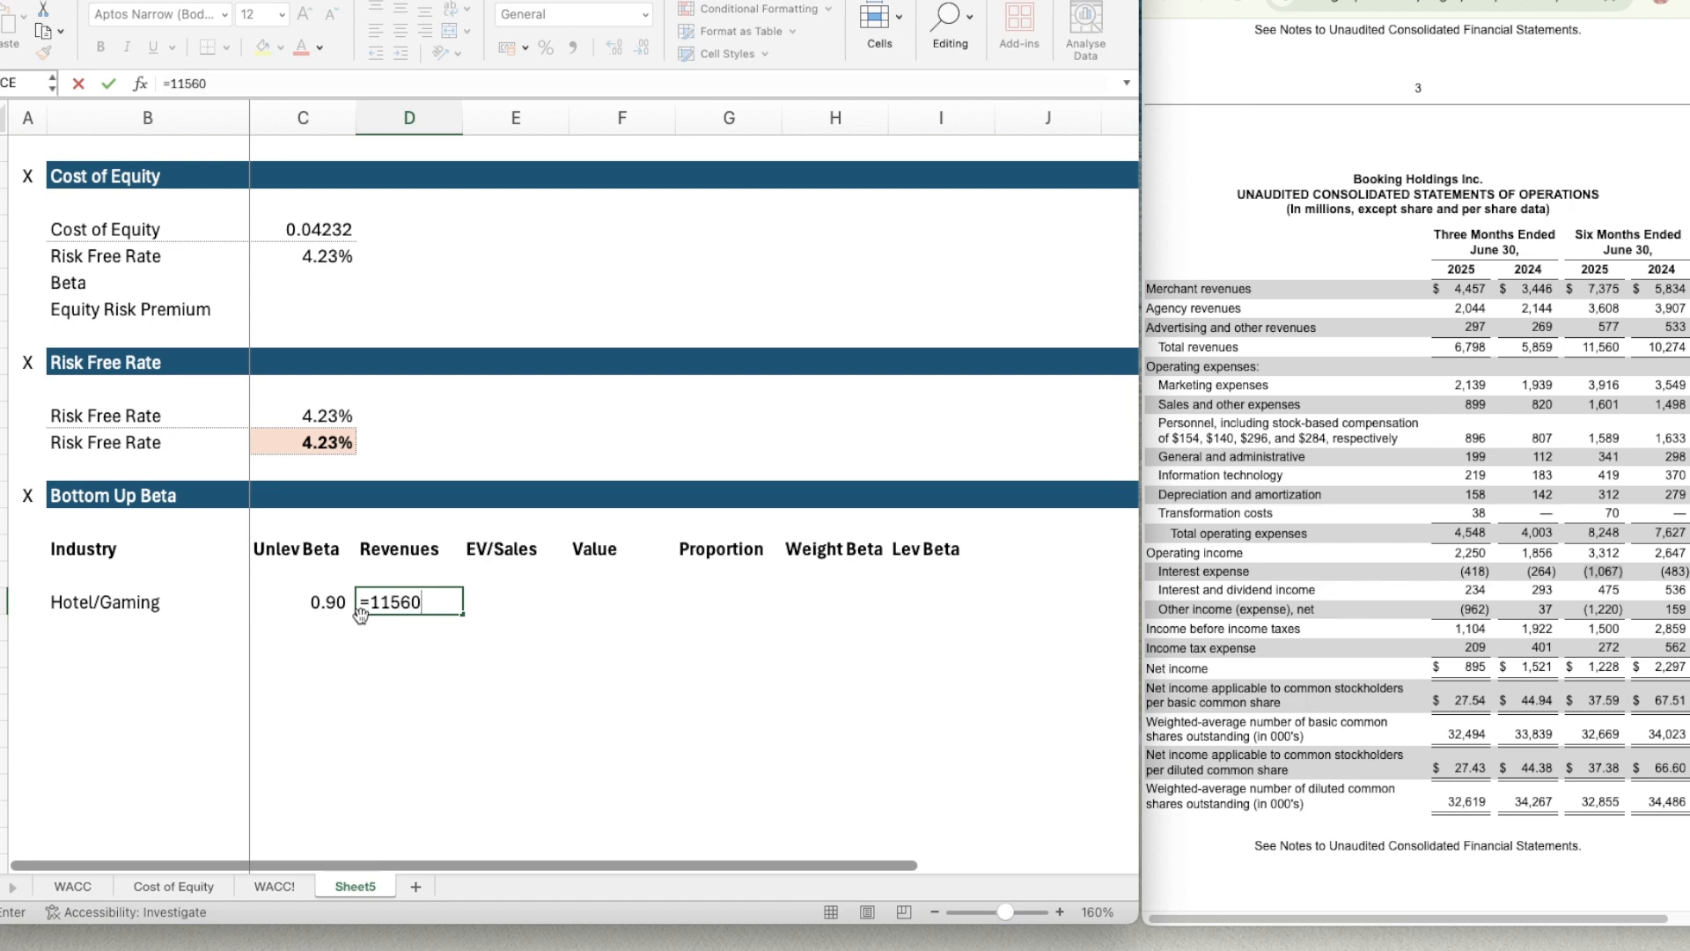
text(*2)0.89)
click(448, 602)
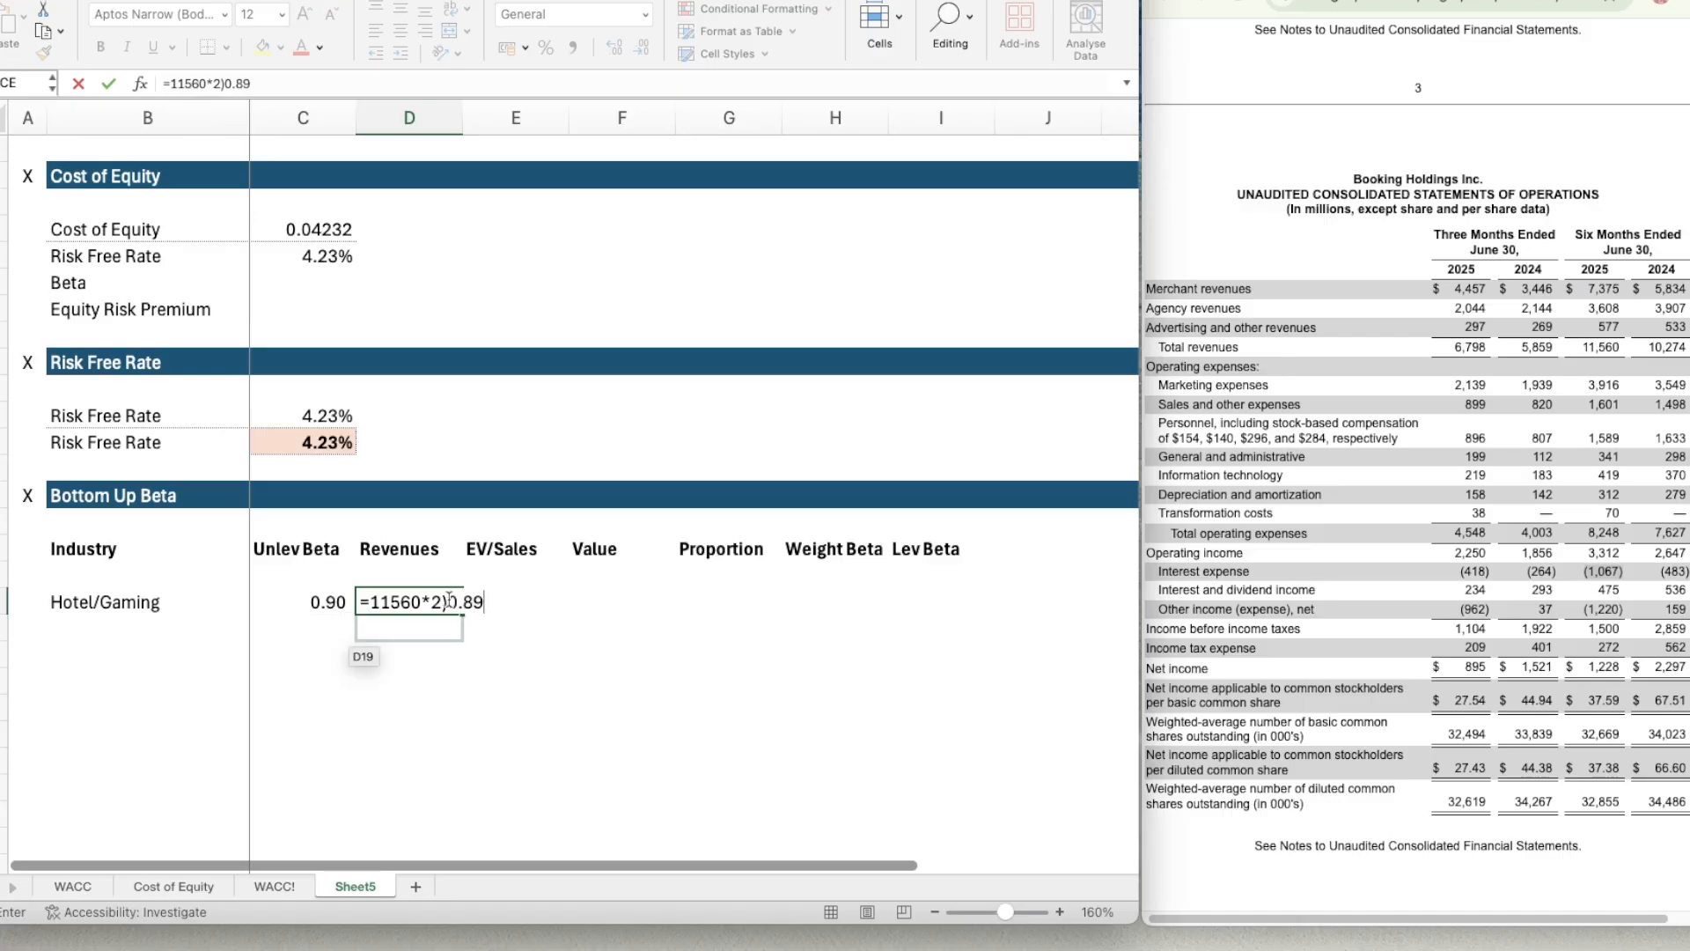
text(*)
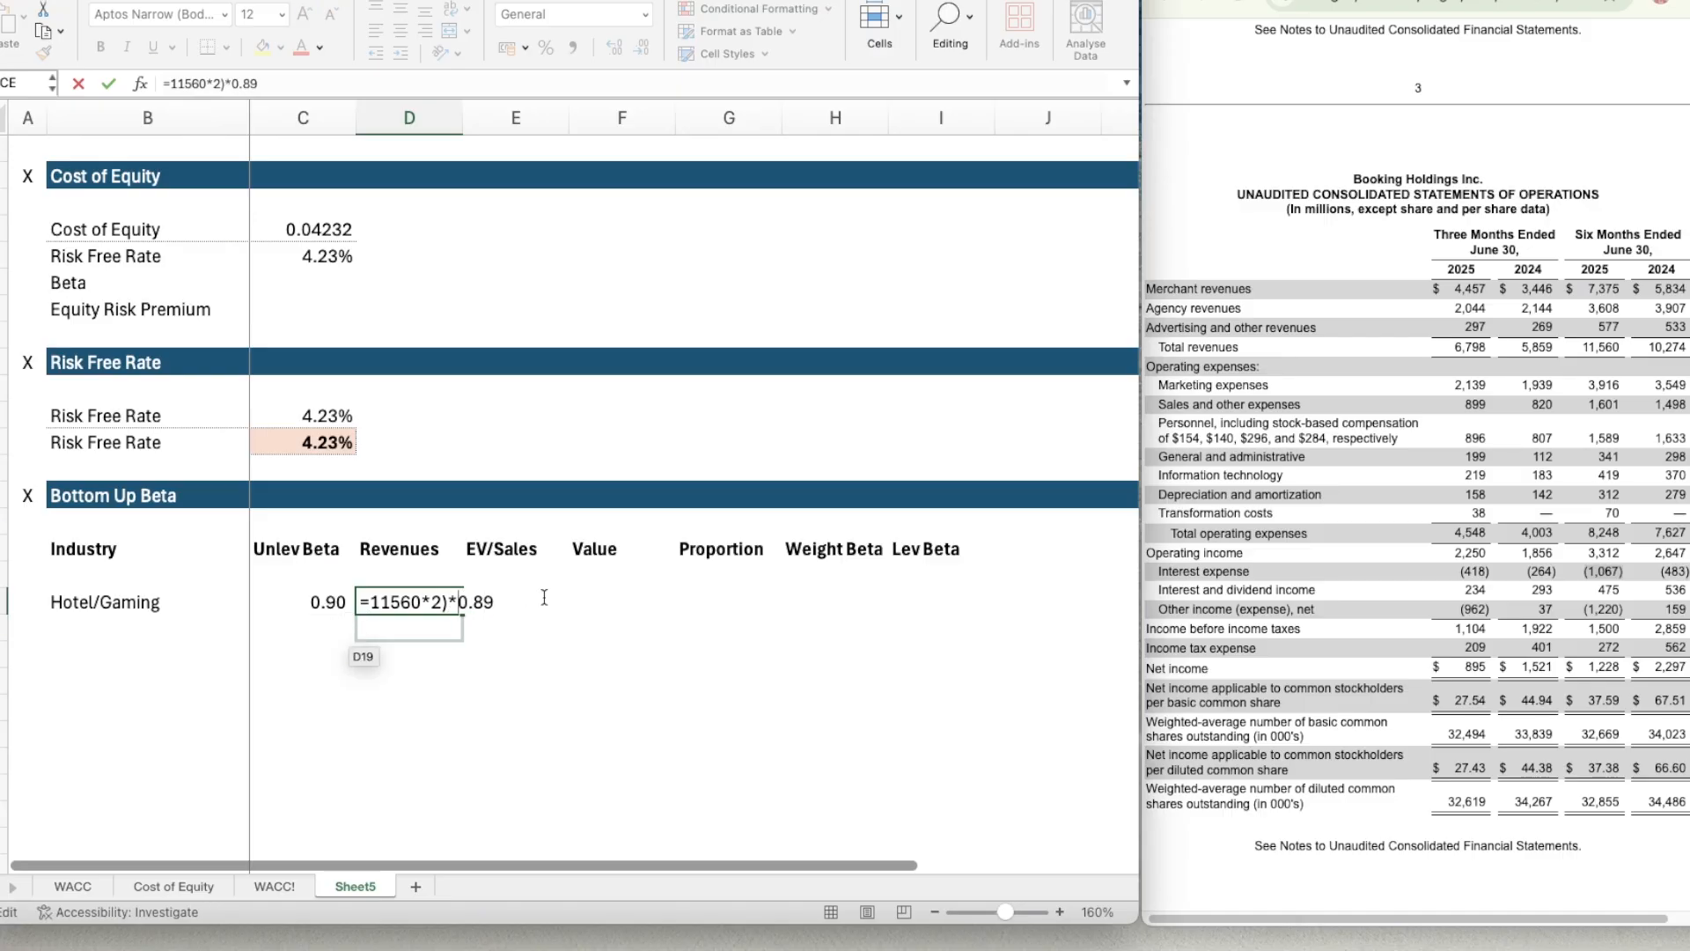
click(373, 602)
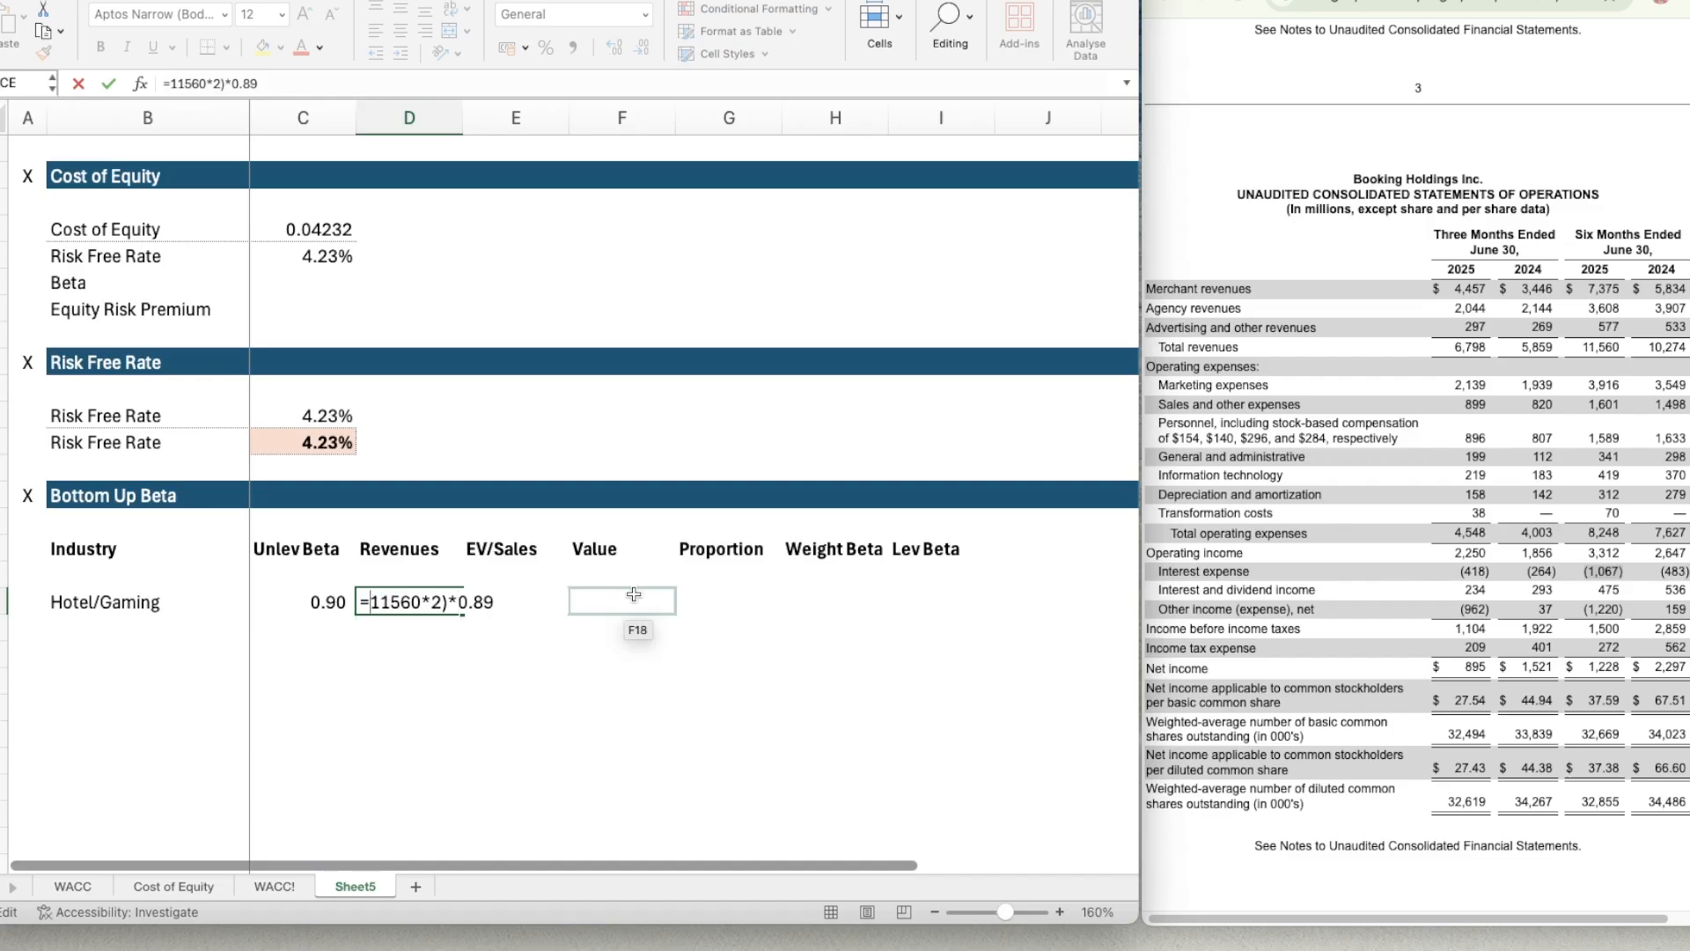
text(()
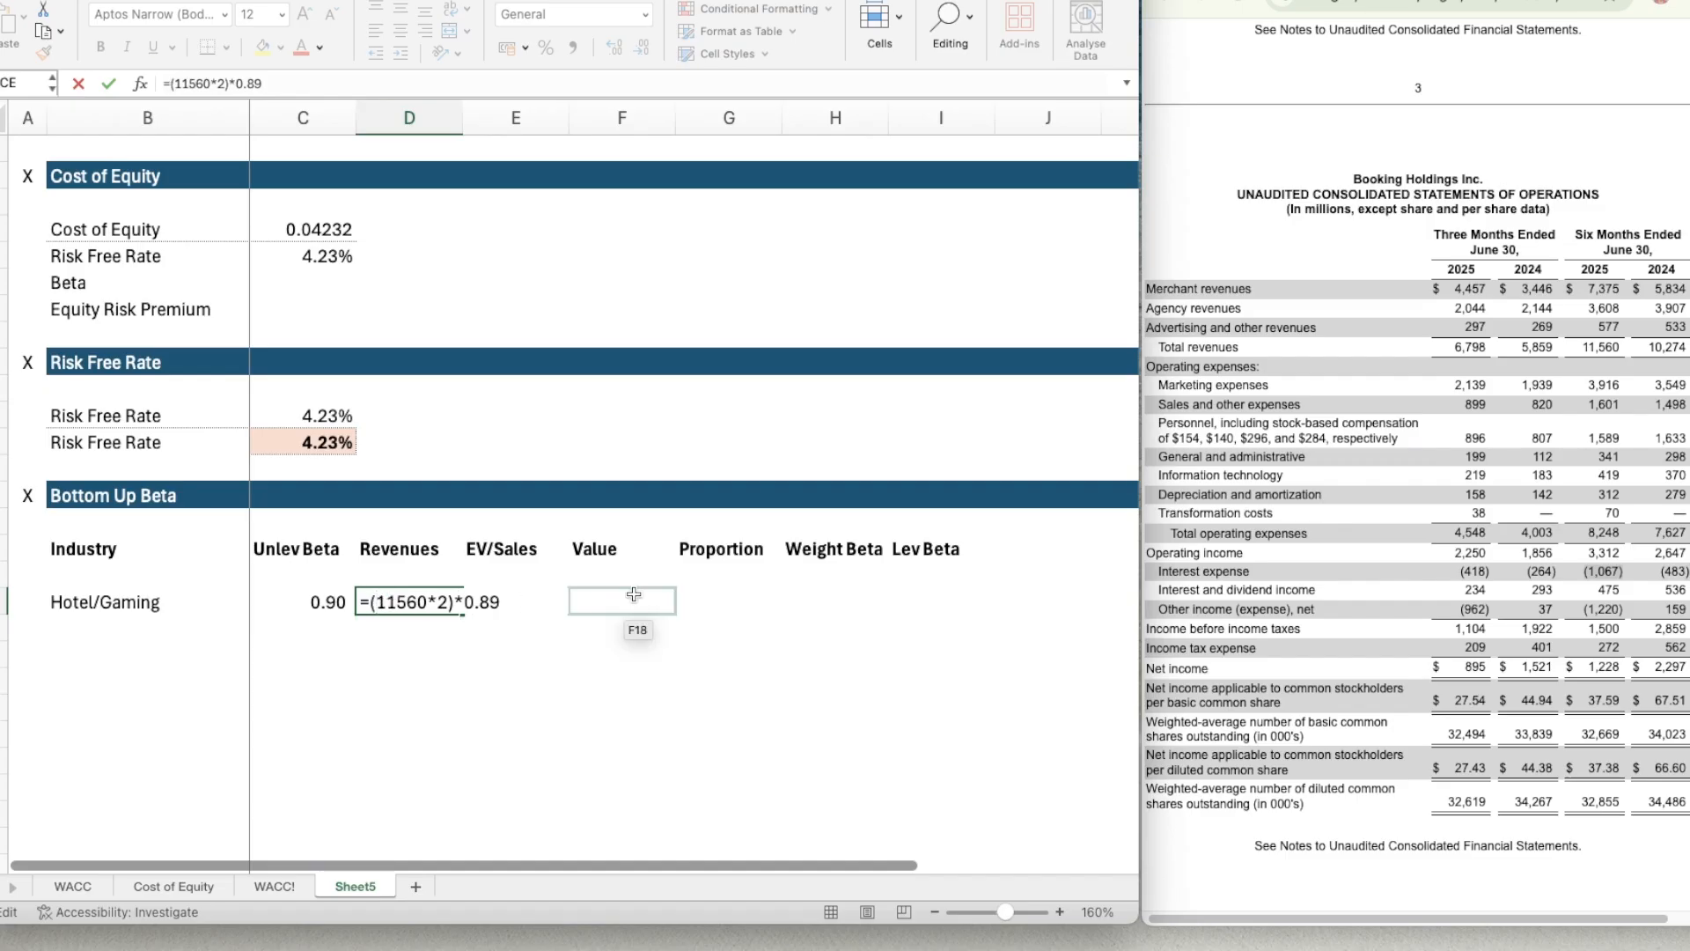
key(ctrl+Return)
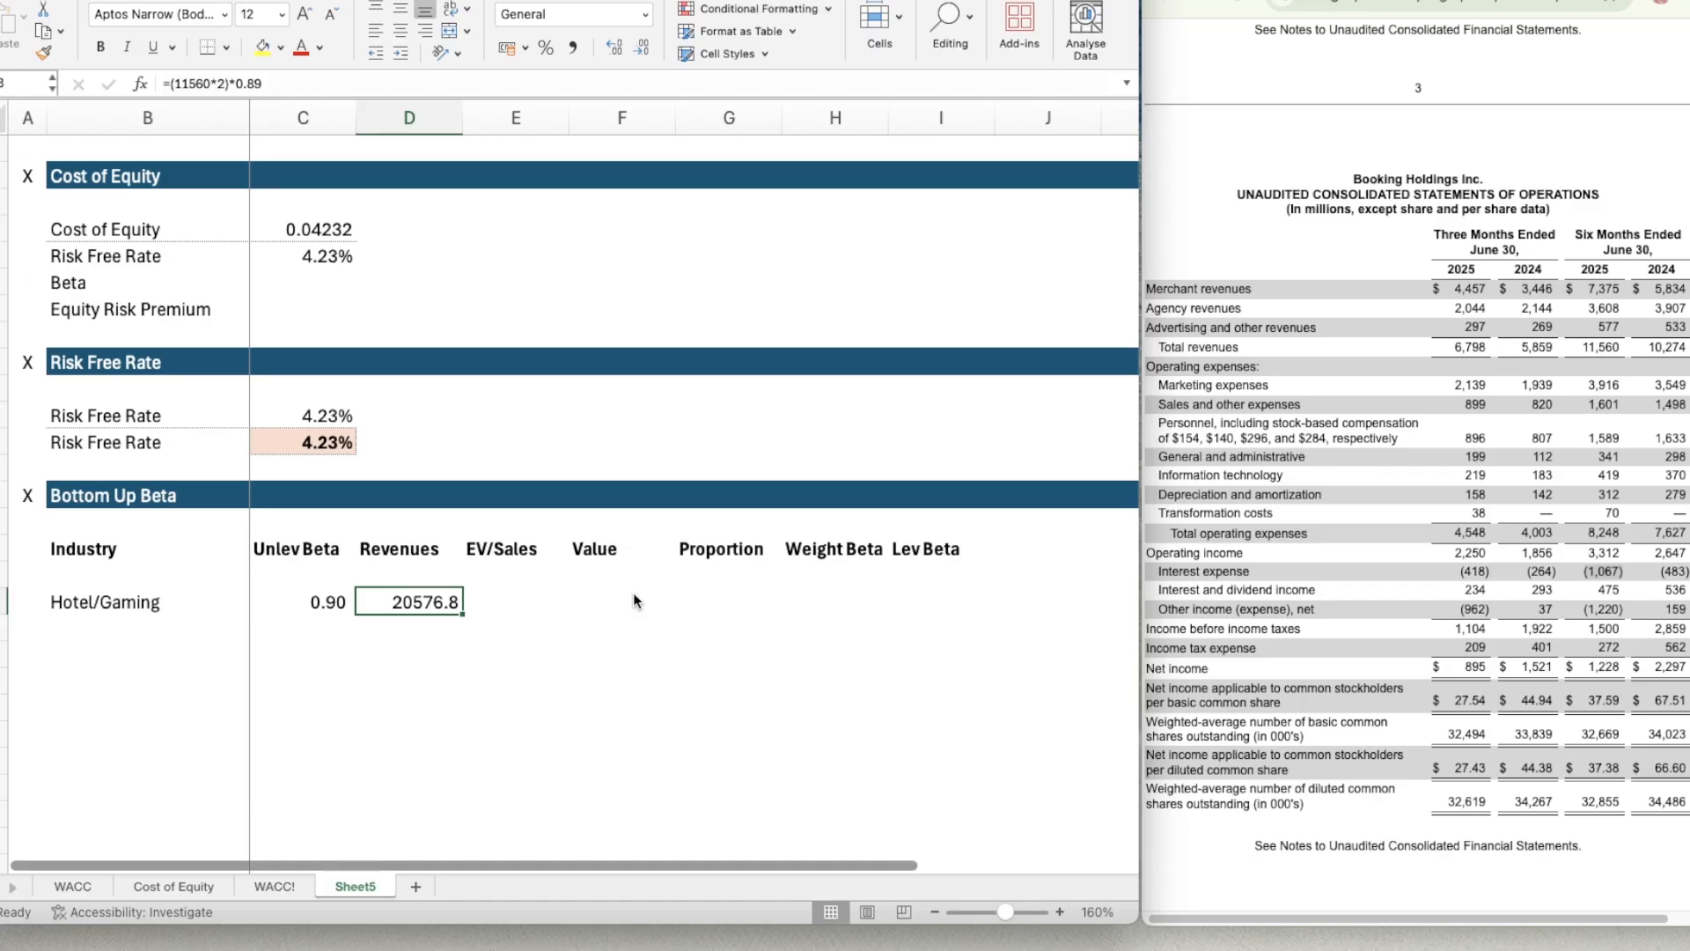
Format D18 as Number with zero decimal places, the 1000 separator and black parentheses for negative numbers.
key(super+1)
click(700, 171)
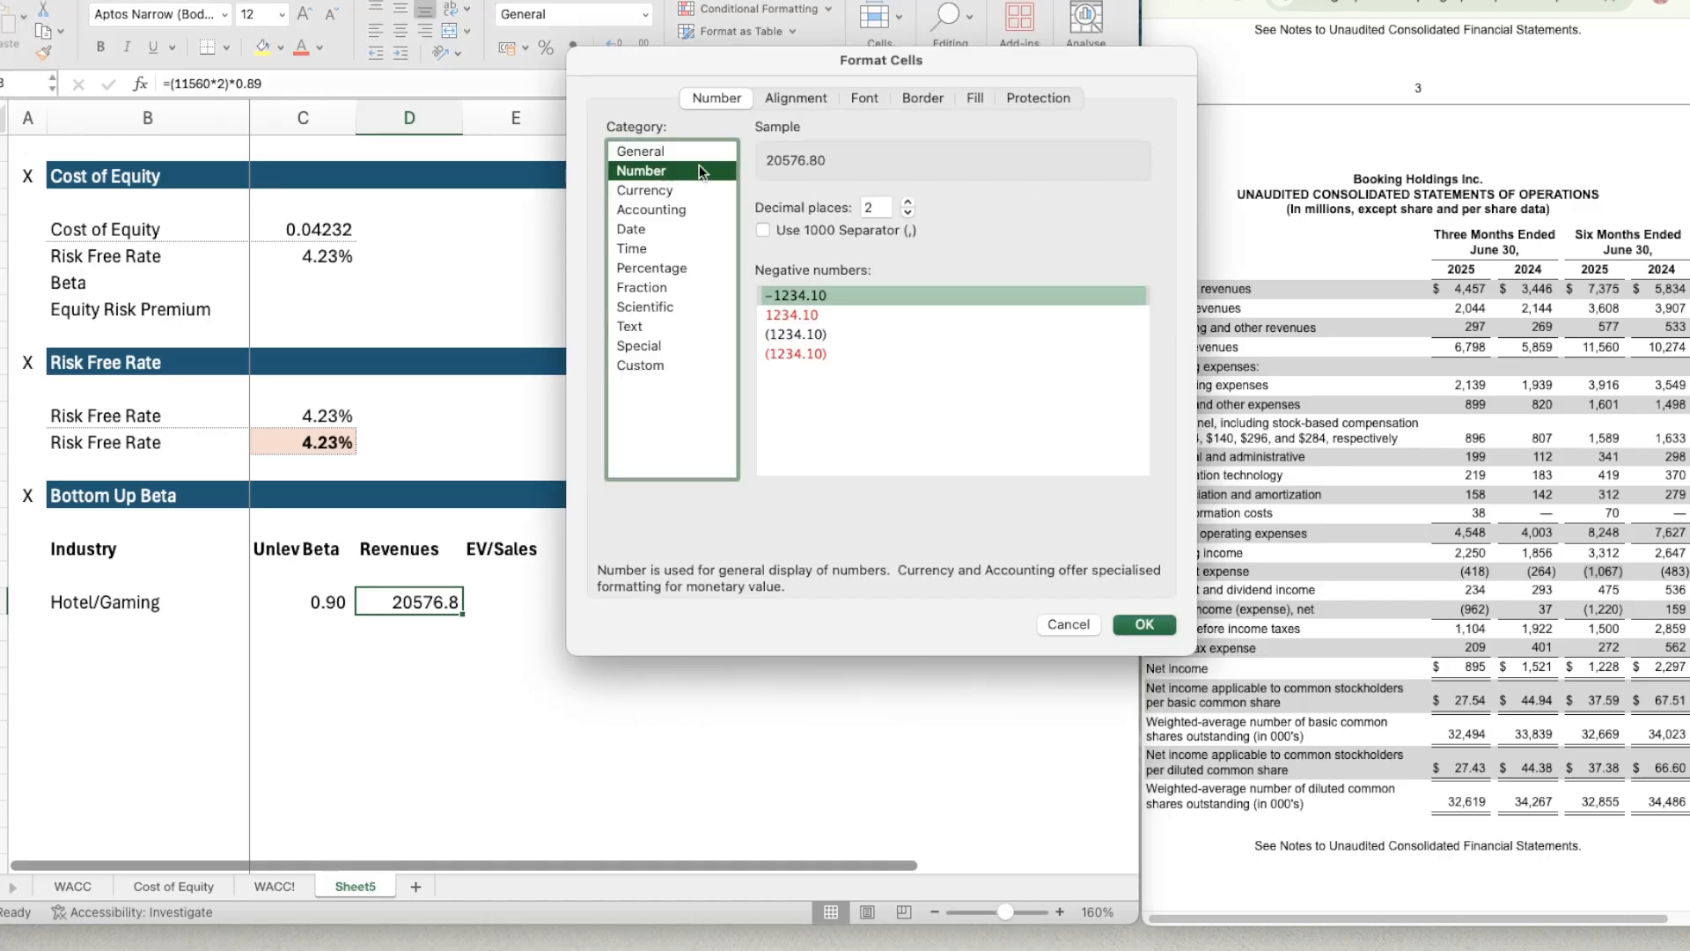
click(908, 213)
click(908, 213)
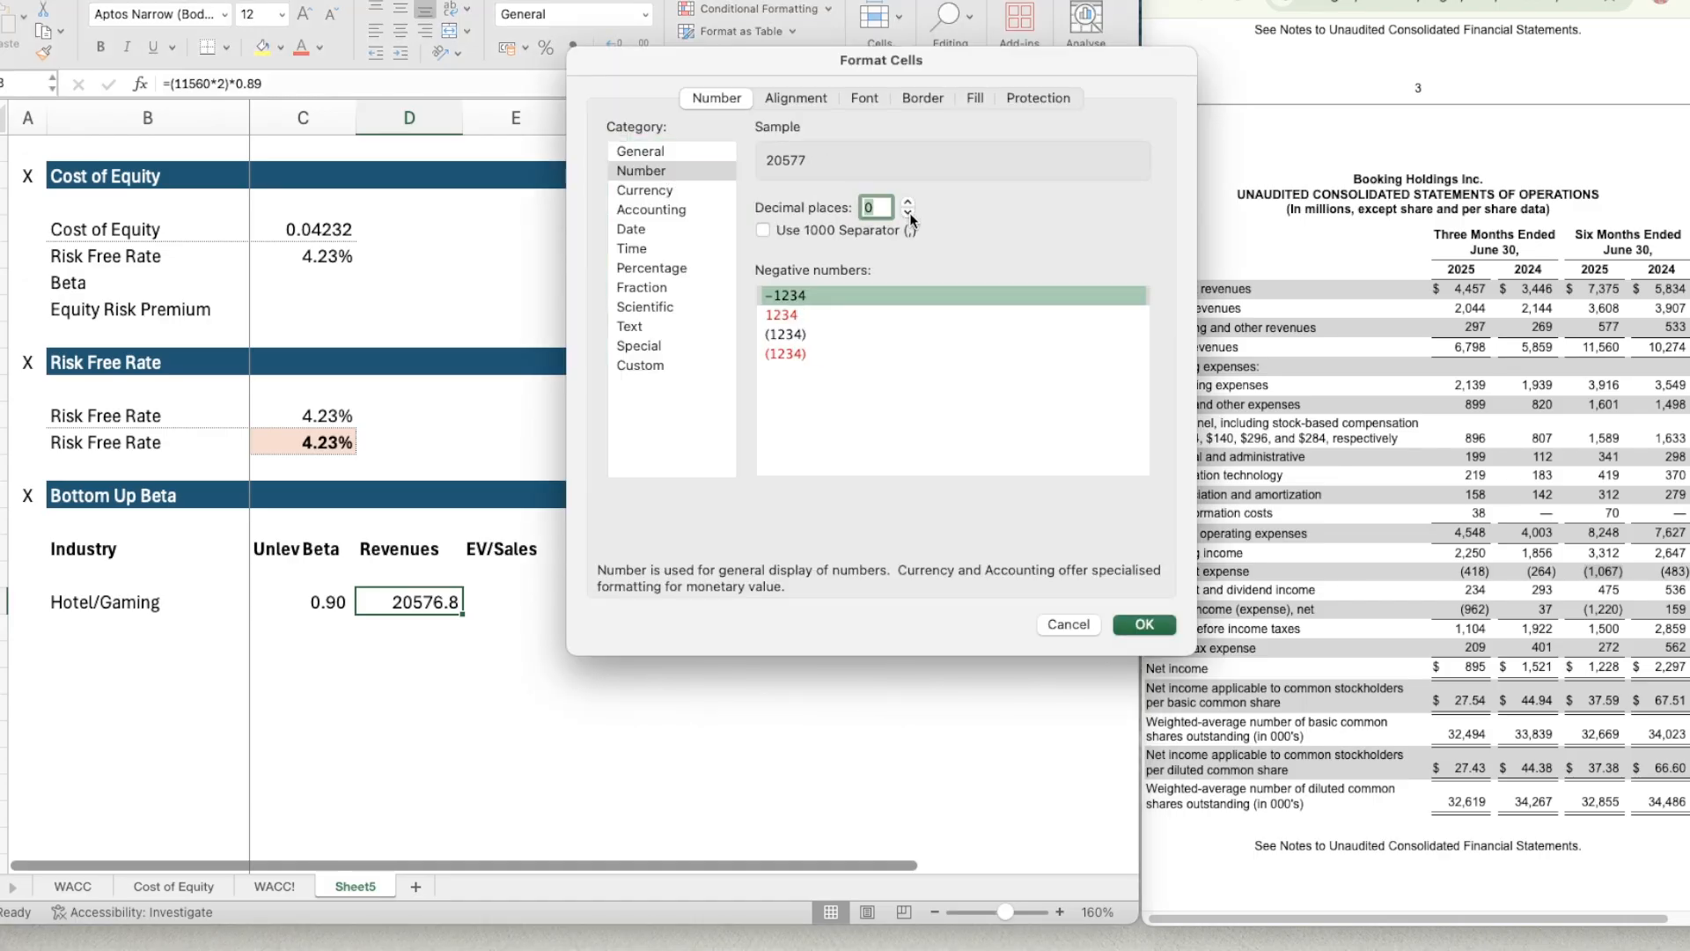
click(790, 227)
click(843, 332)
click(1145, 624)
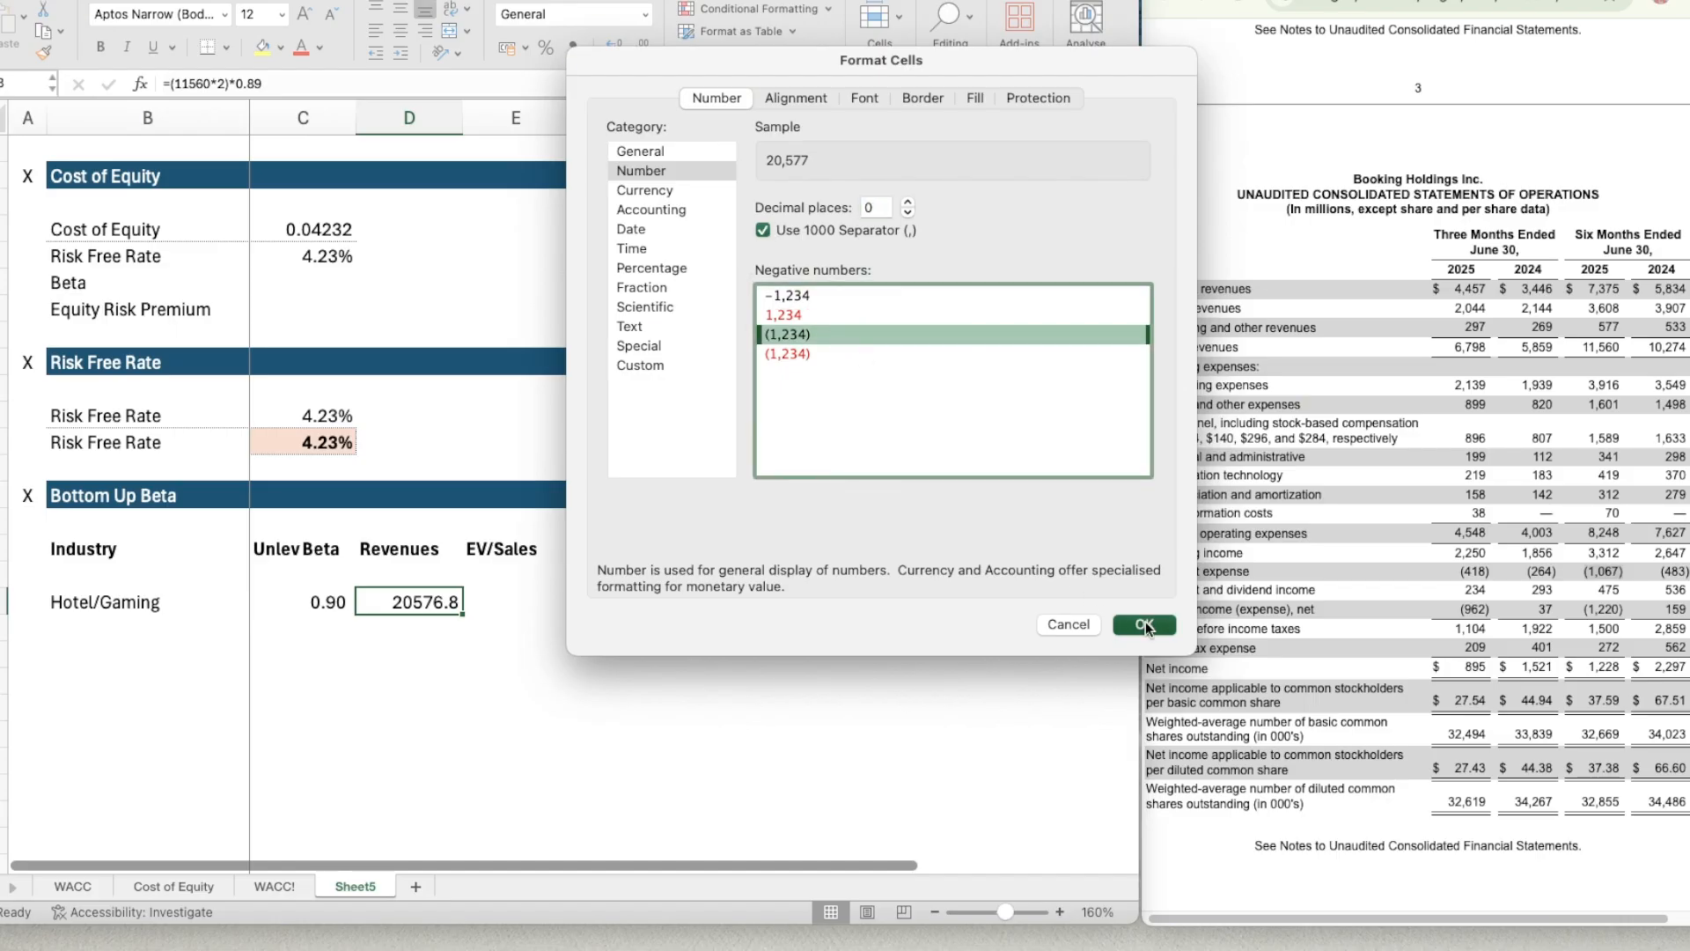
Enter Advertising as the second industry in B19 of the Bottom Up Beta table.
click(492, 623)
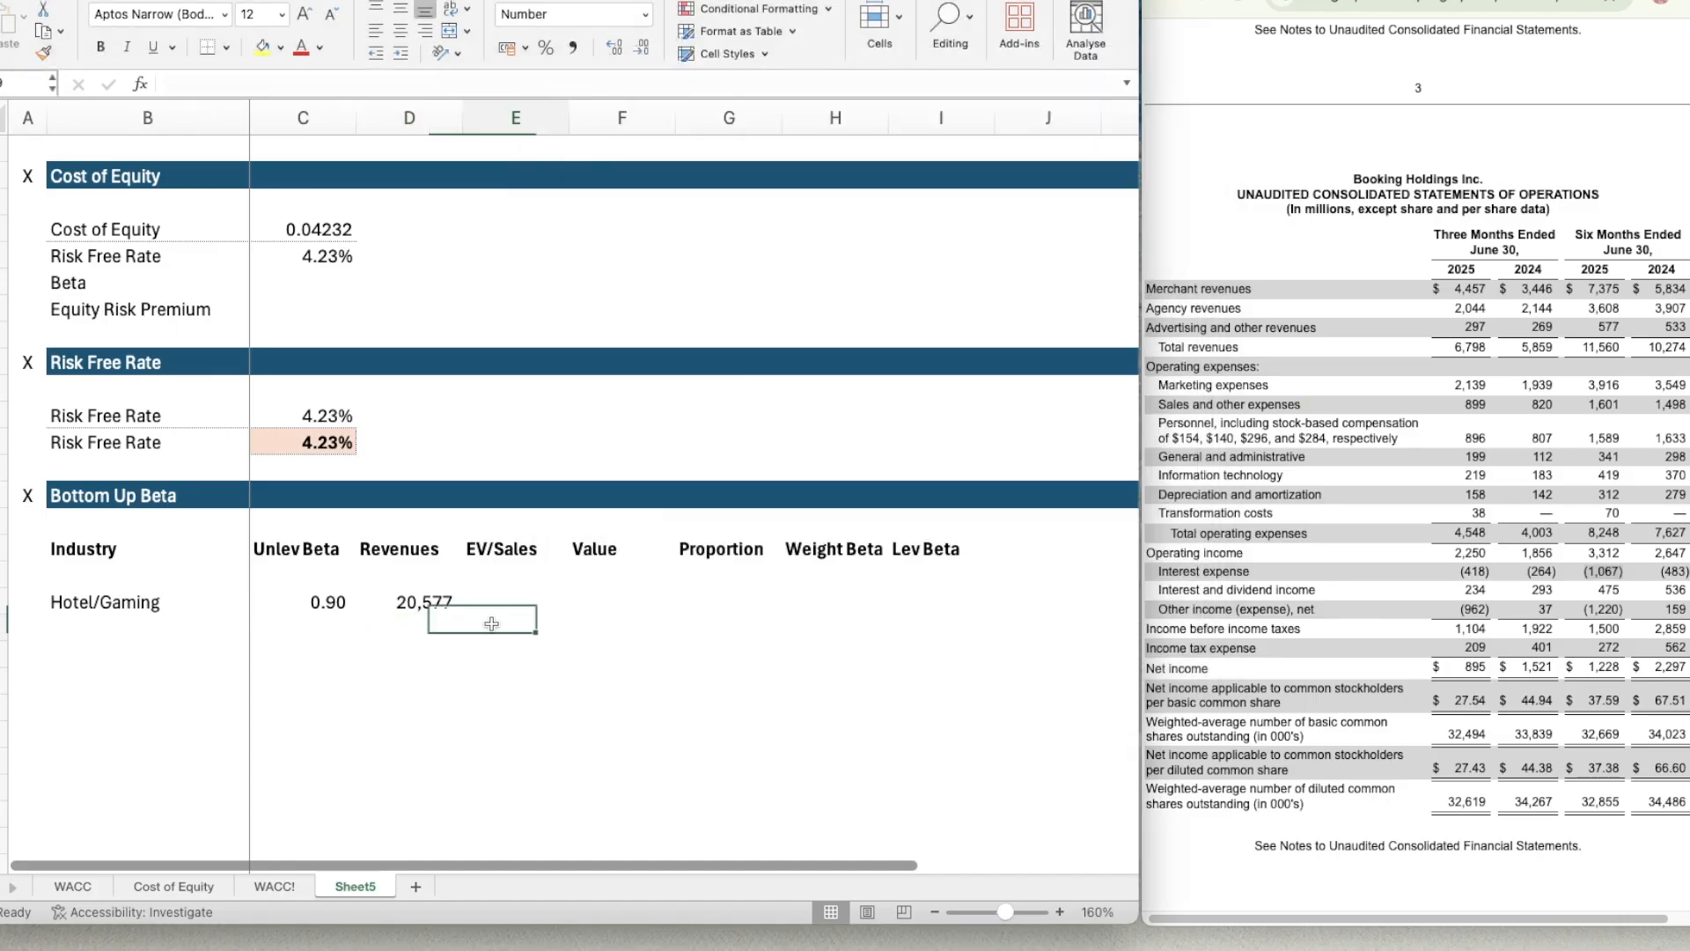
click(165, 624)
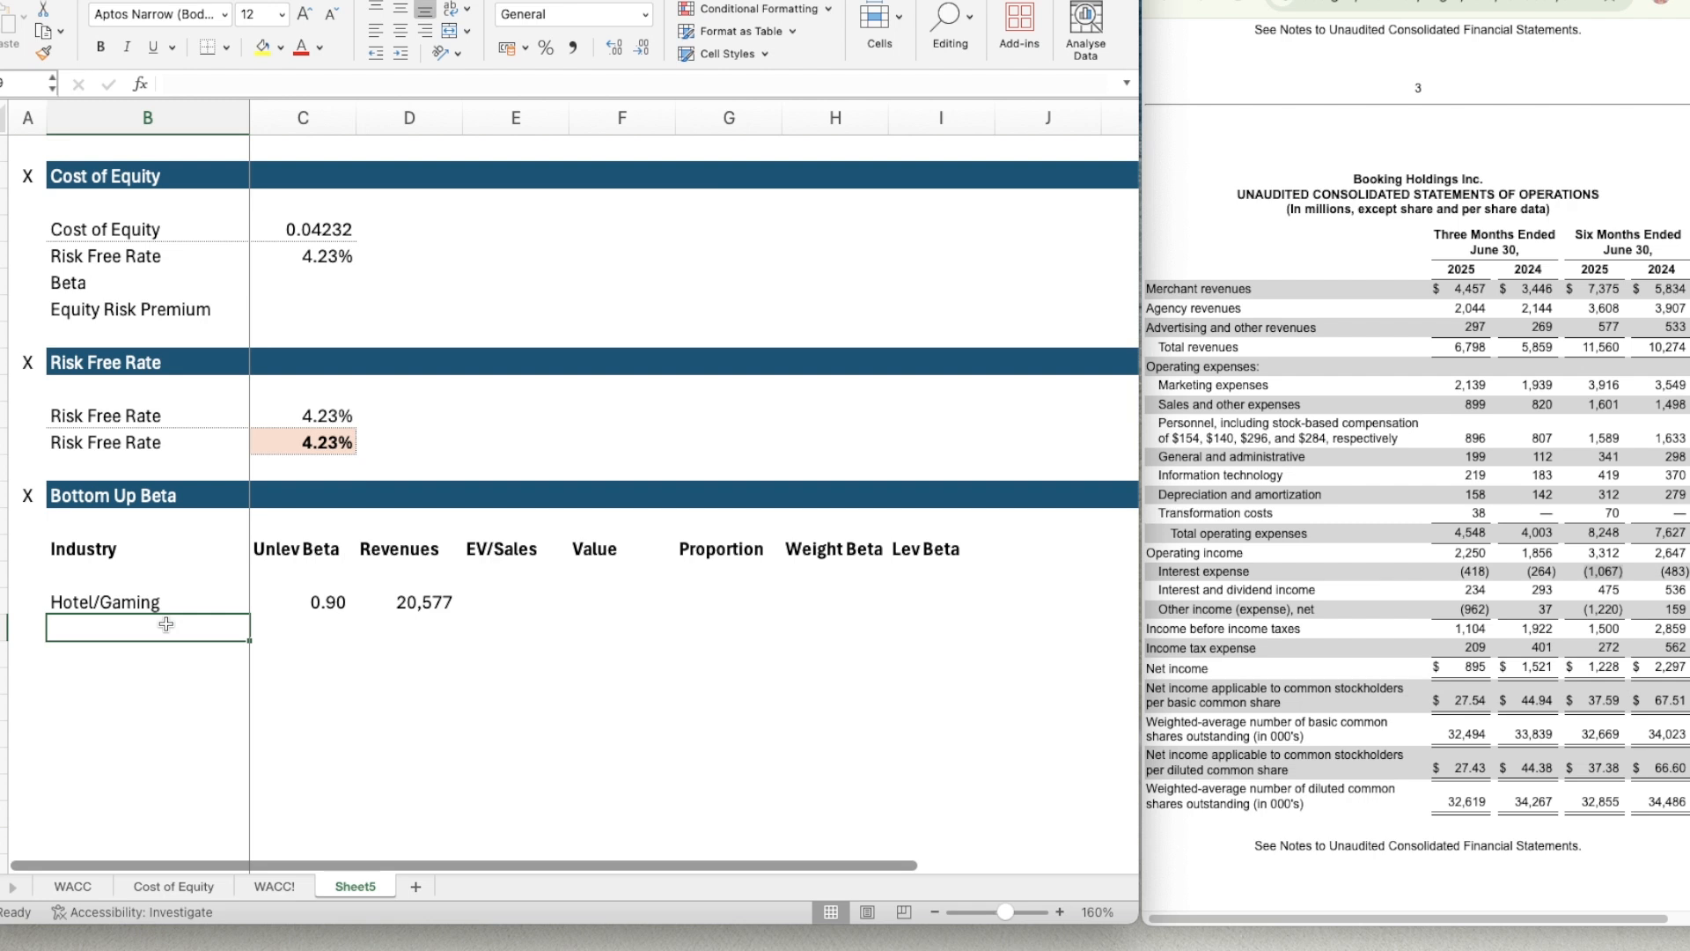
key(Down)
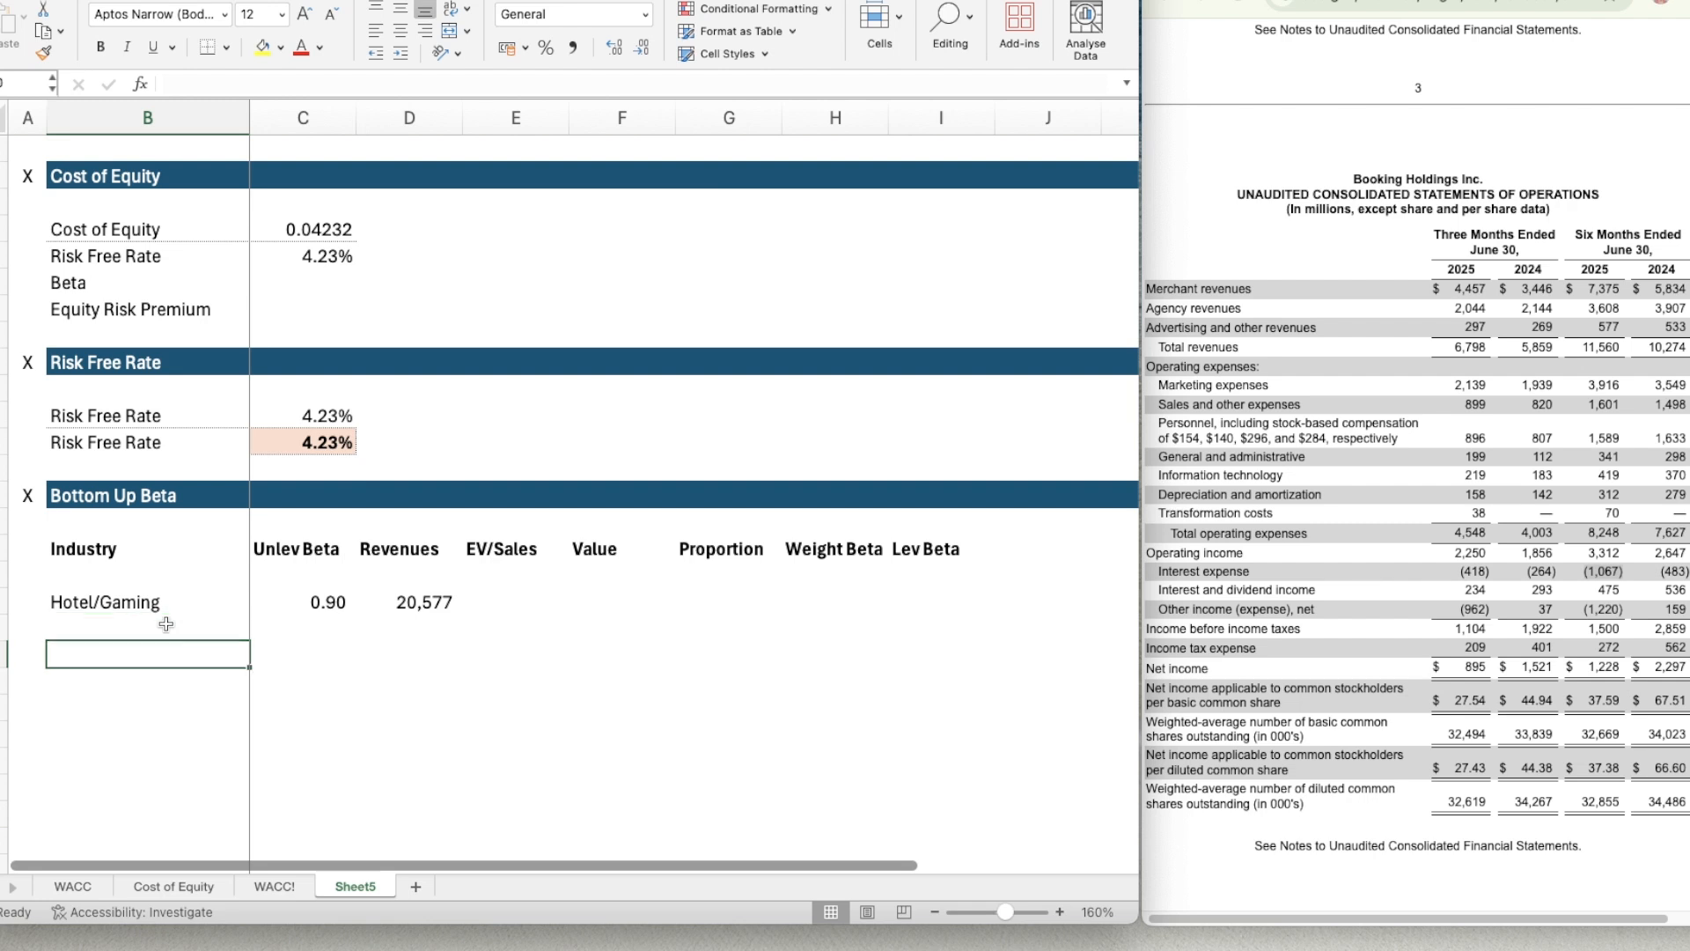
click(166, 623)
text(Advertising)
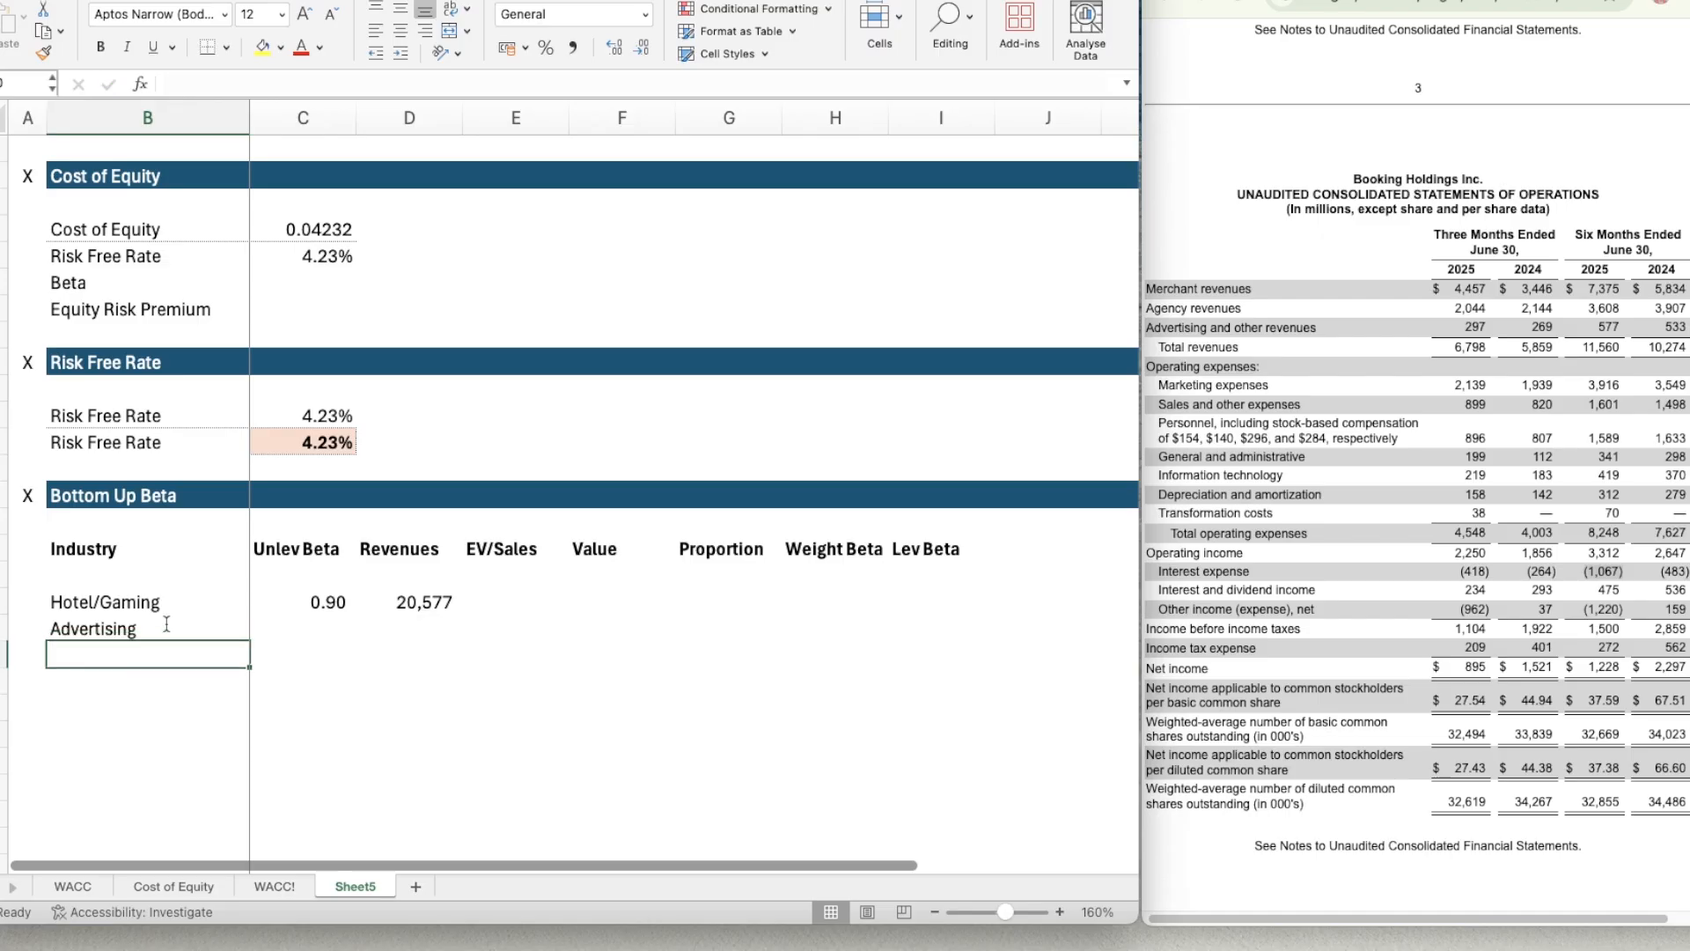
key(Tab)
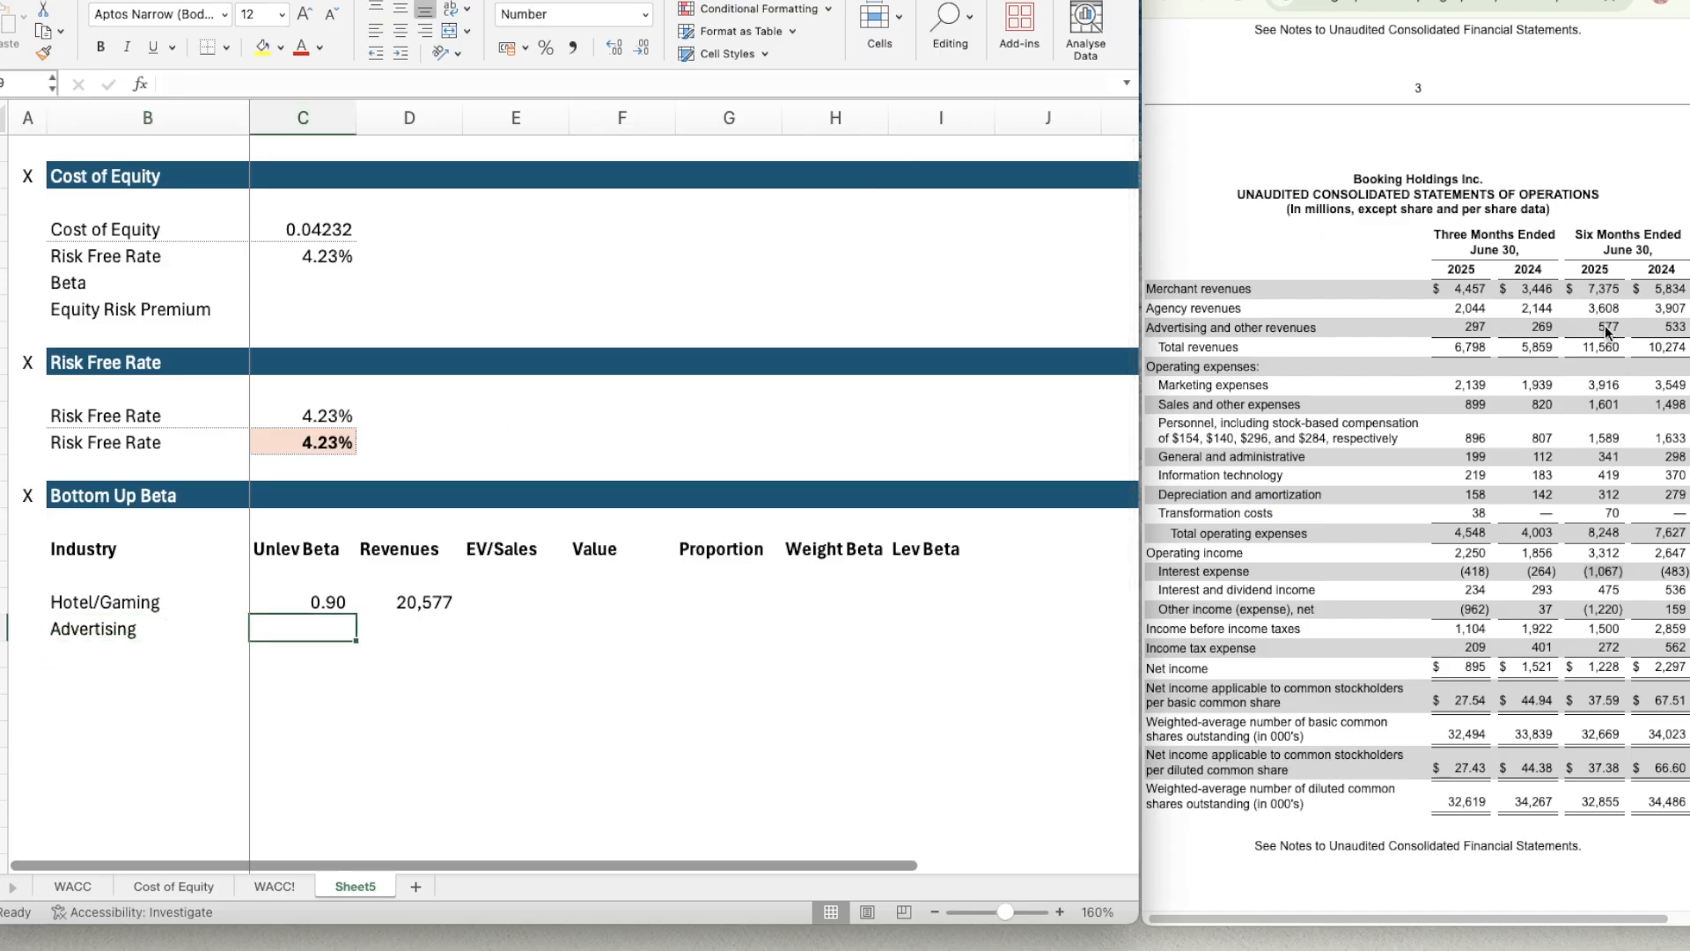
Enter the Advertising revenues in D19 as doubled six-month advertising and other revenues, using =577*2.
click(410, 634)
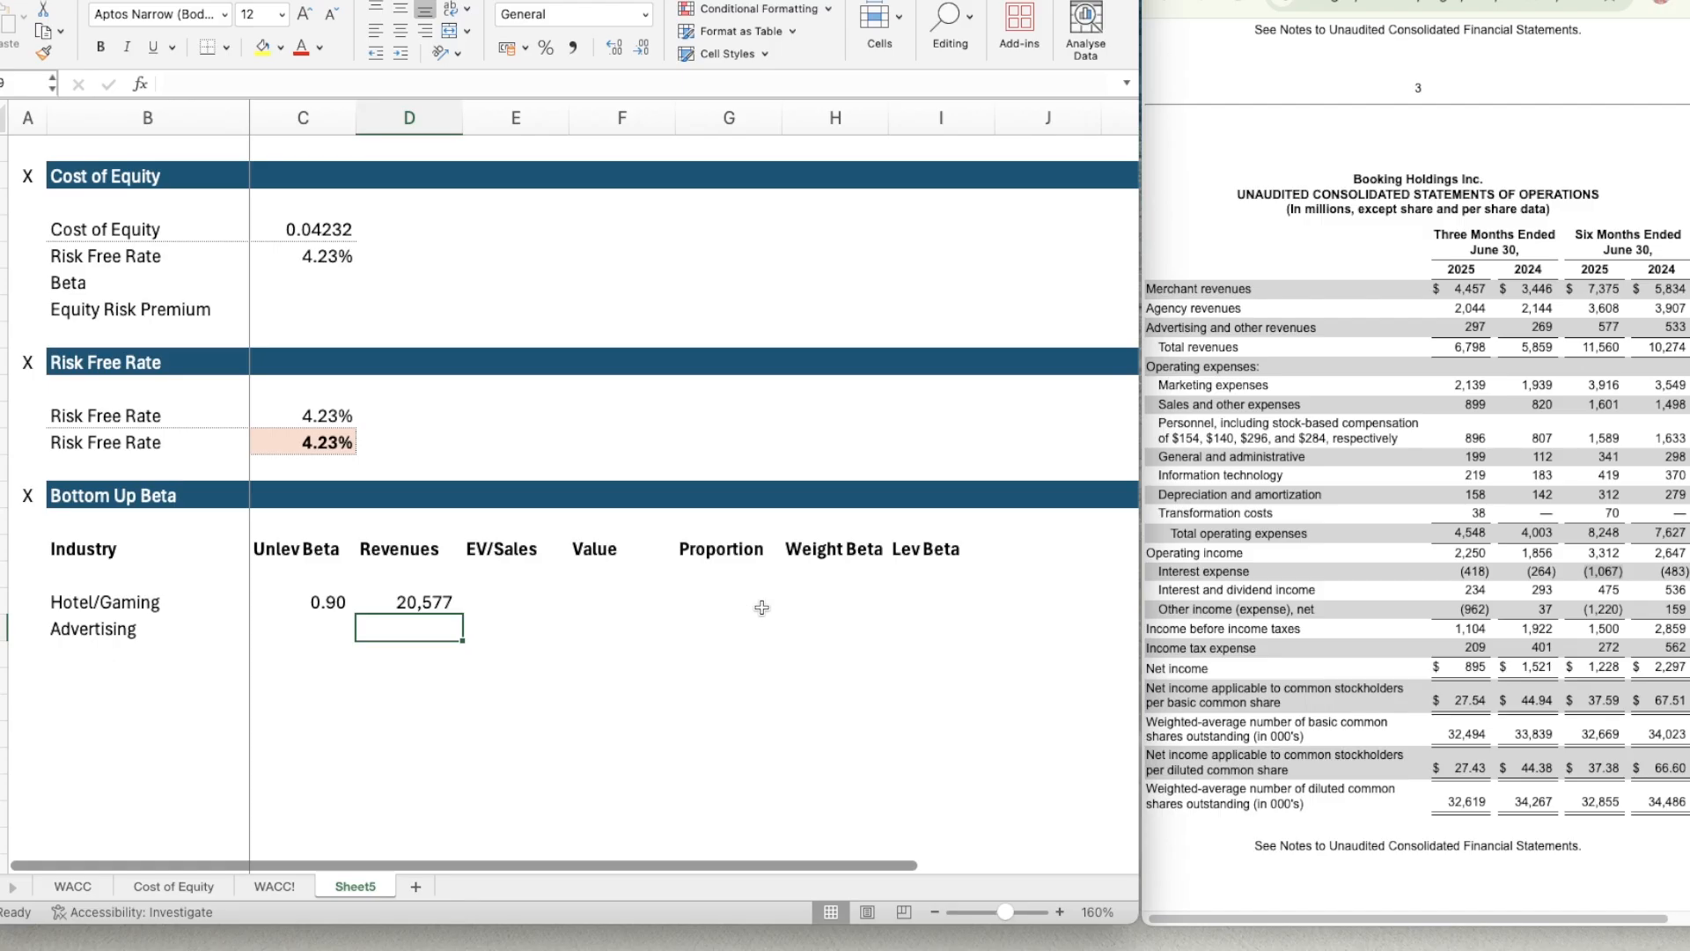
text(=577*2)
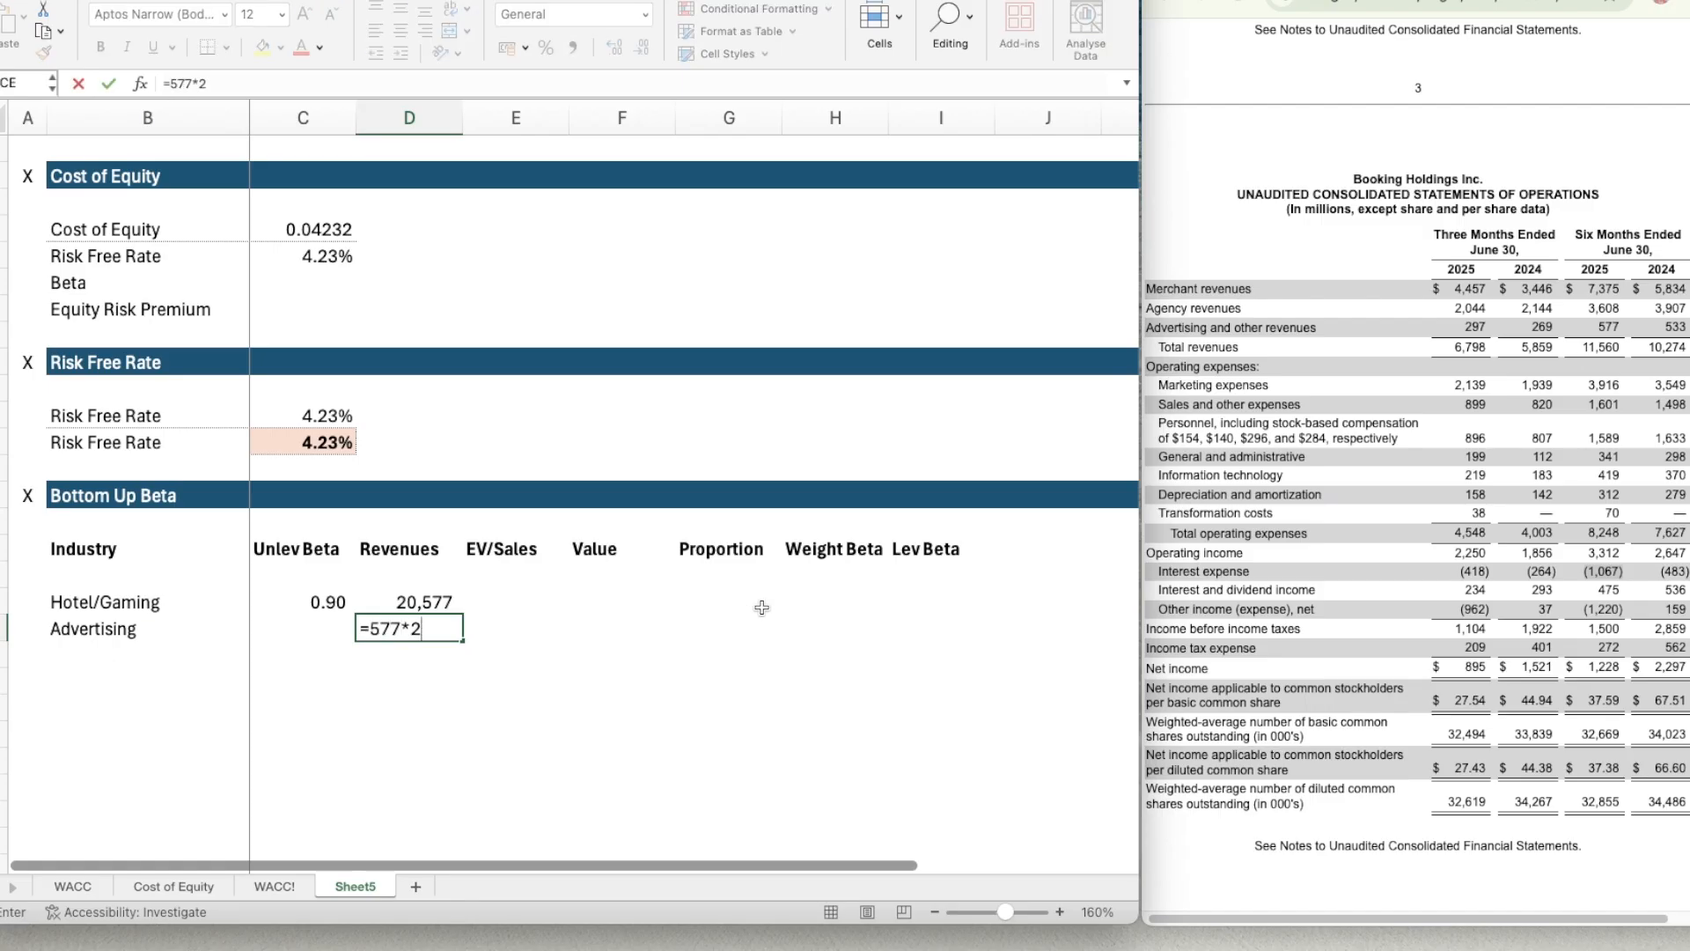
key(Return)
Copy the number format of the Hotel/Gaming revenues in D18 to the Advertising revenues in D19.
key(Up)
key(Up)
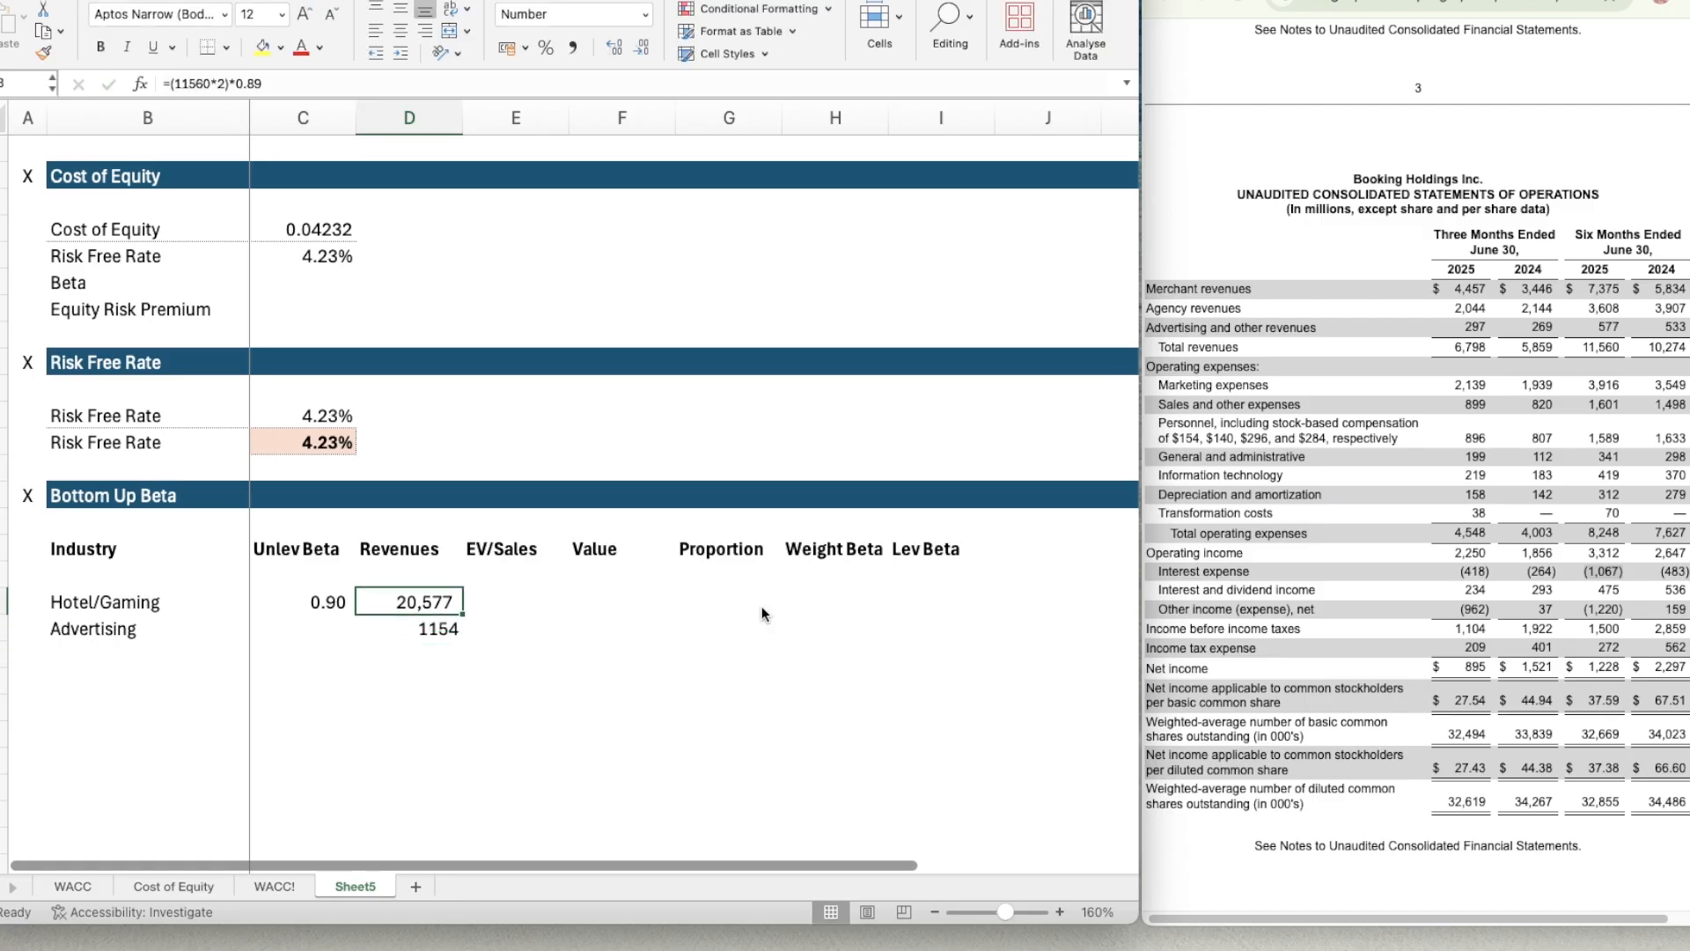
key(super+shift+c)
key(Down)
key(super+shift+v)
key(Down)
key(Up)
Look up the Advertising unlevered beta in the web table of industry betas and enter 1.12 in C19.
key(Left)
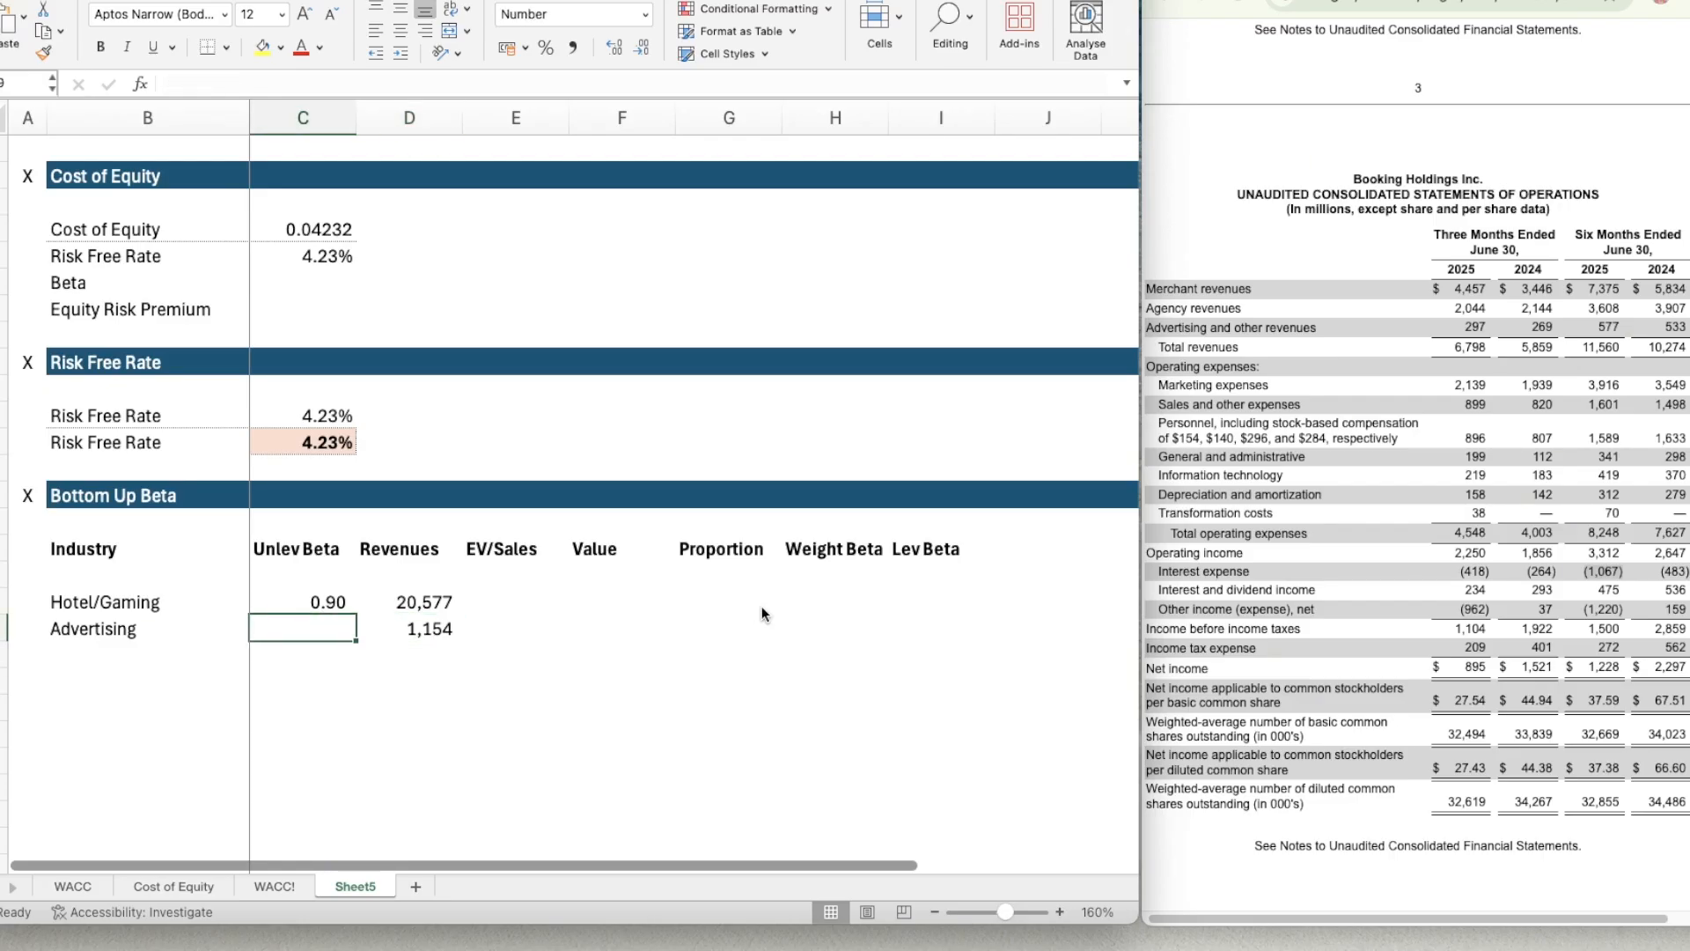
click(1327, 2)
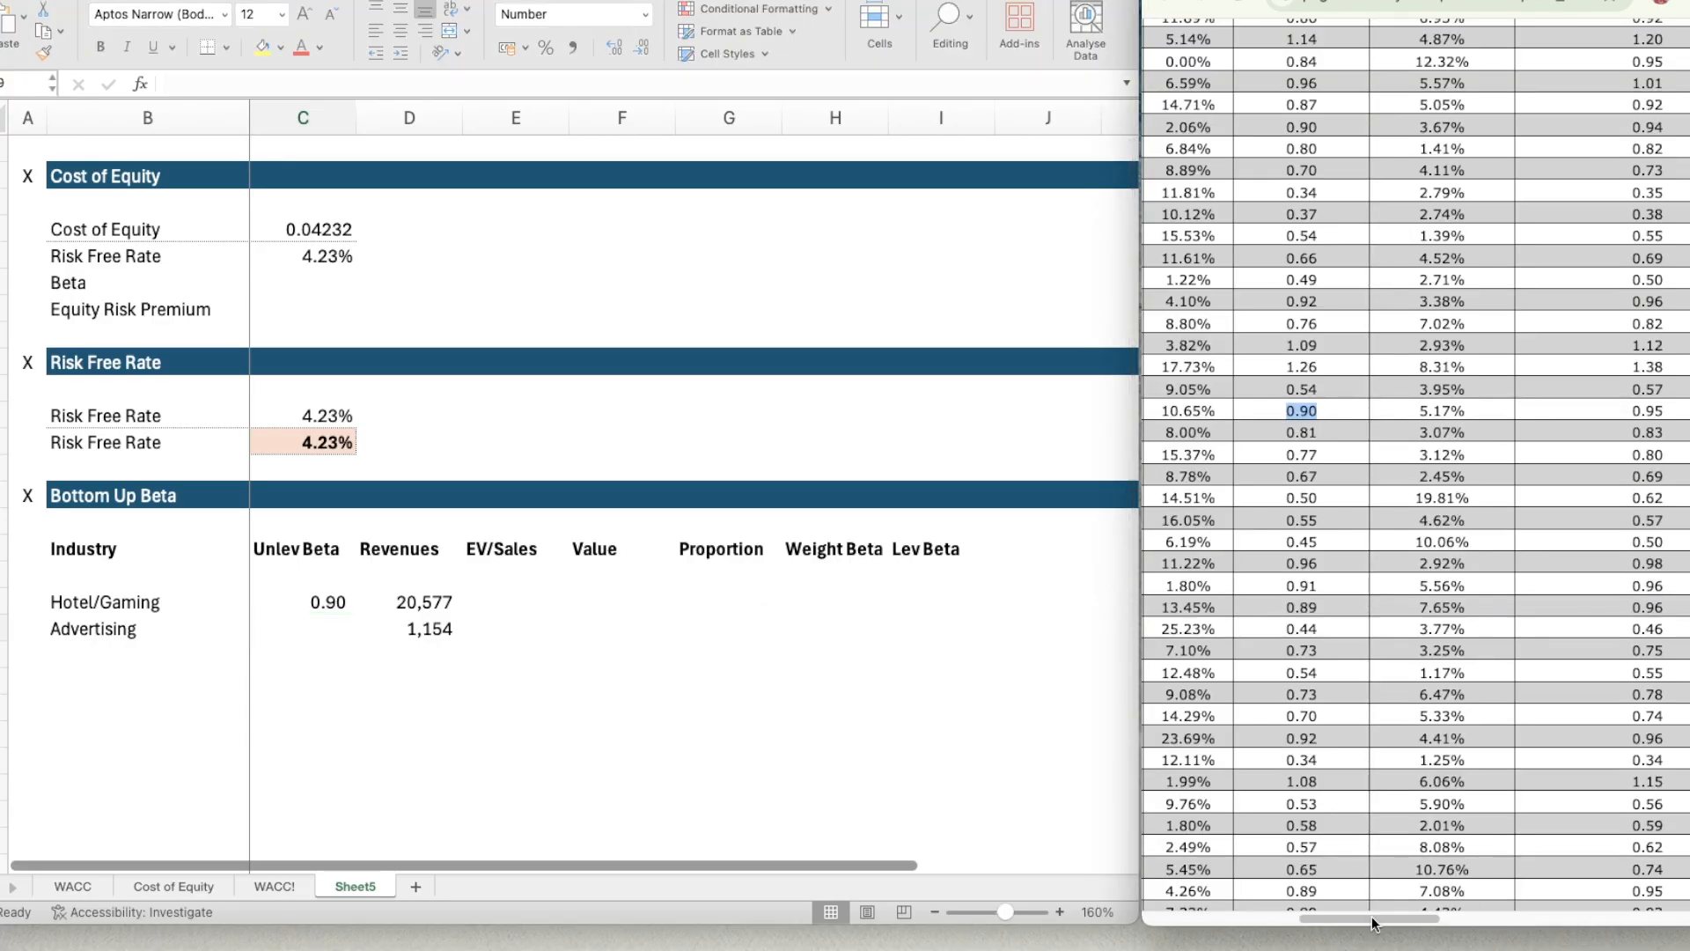
scroll(1368, 614, up, 10)
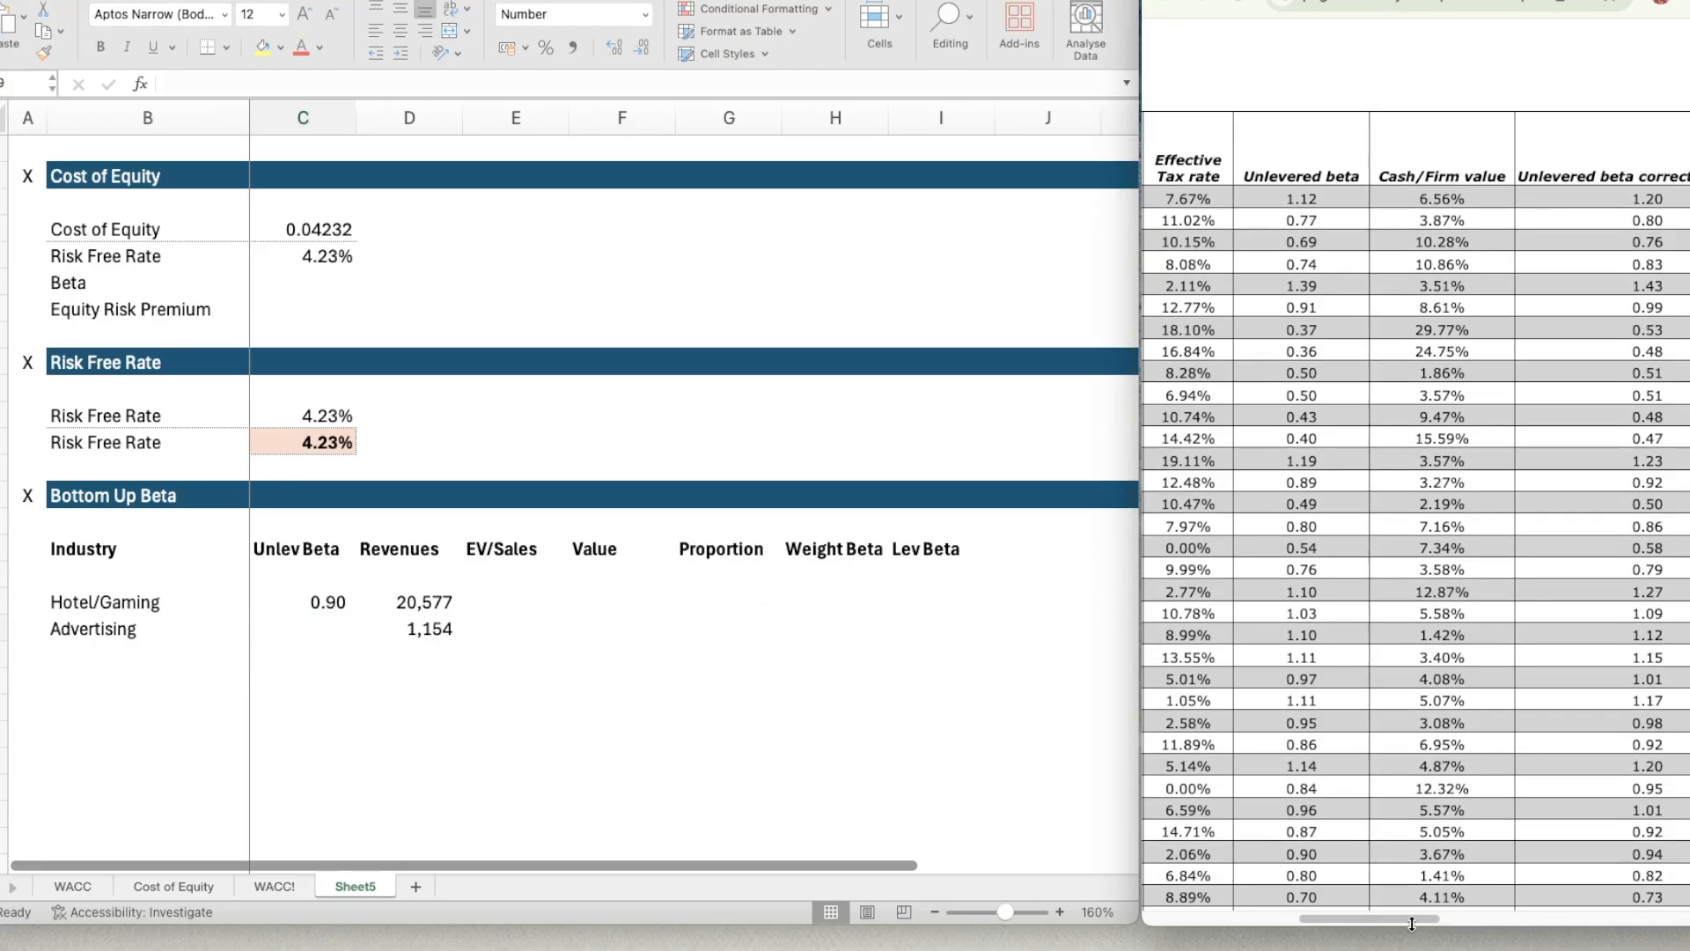
drag(1415, 919, 1371, 921)
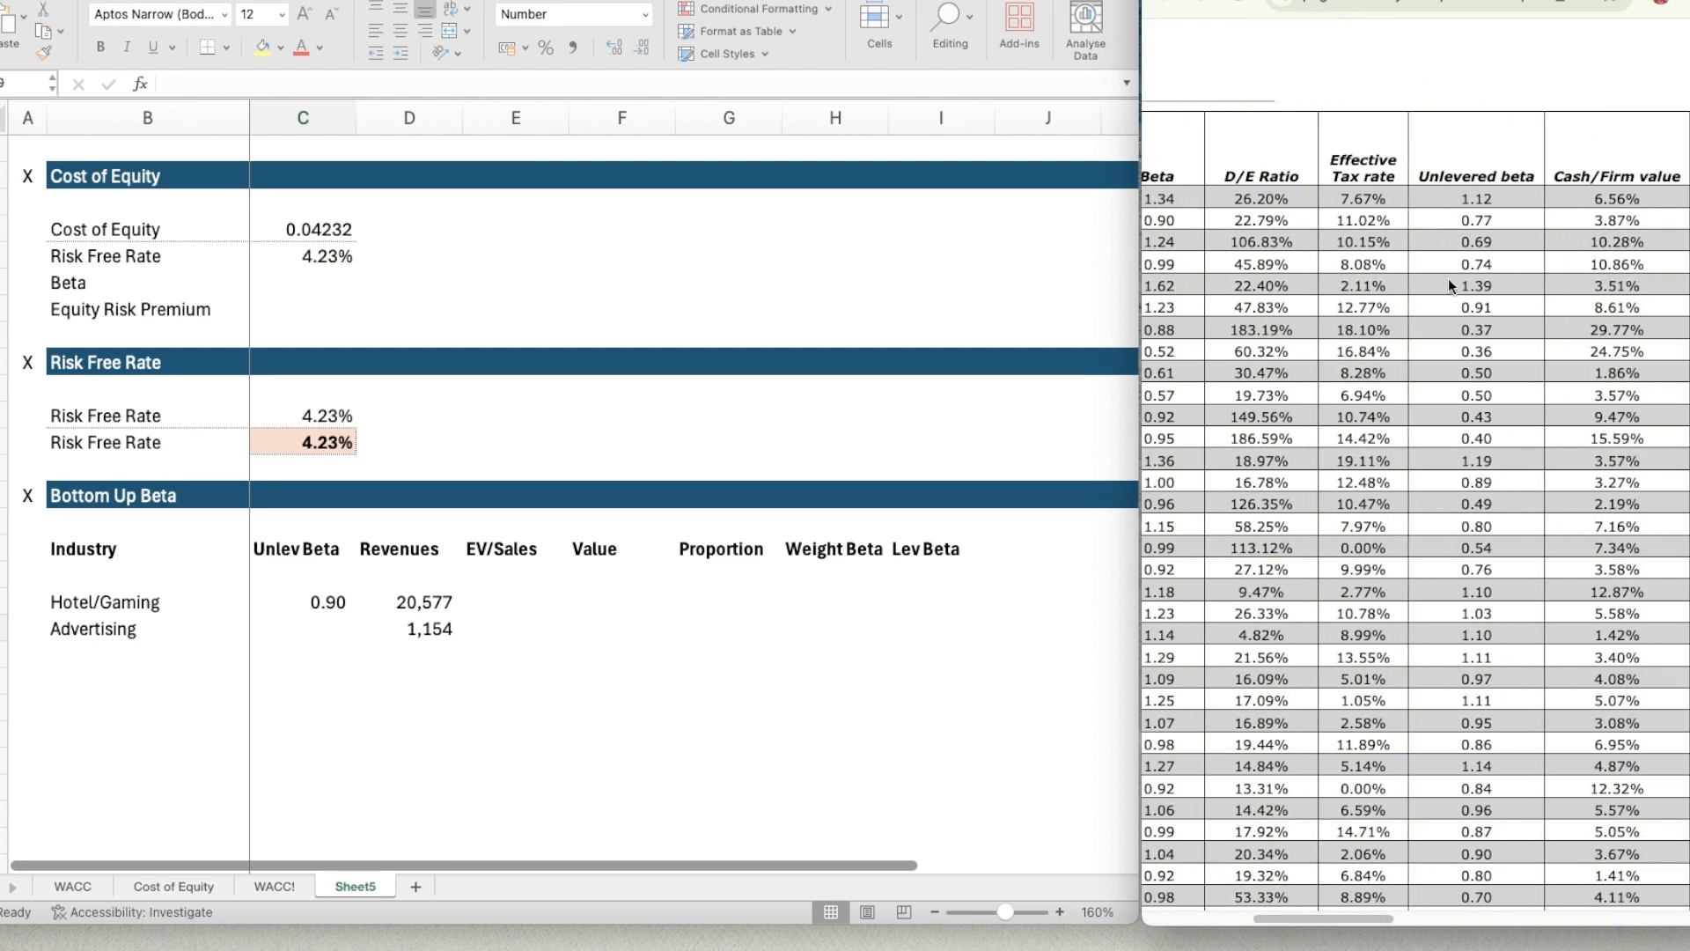
click(352, 621)
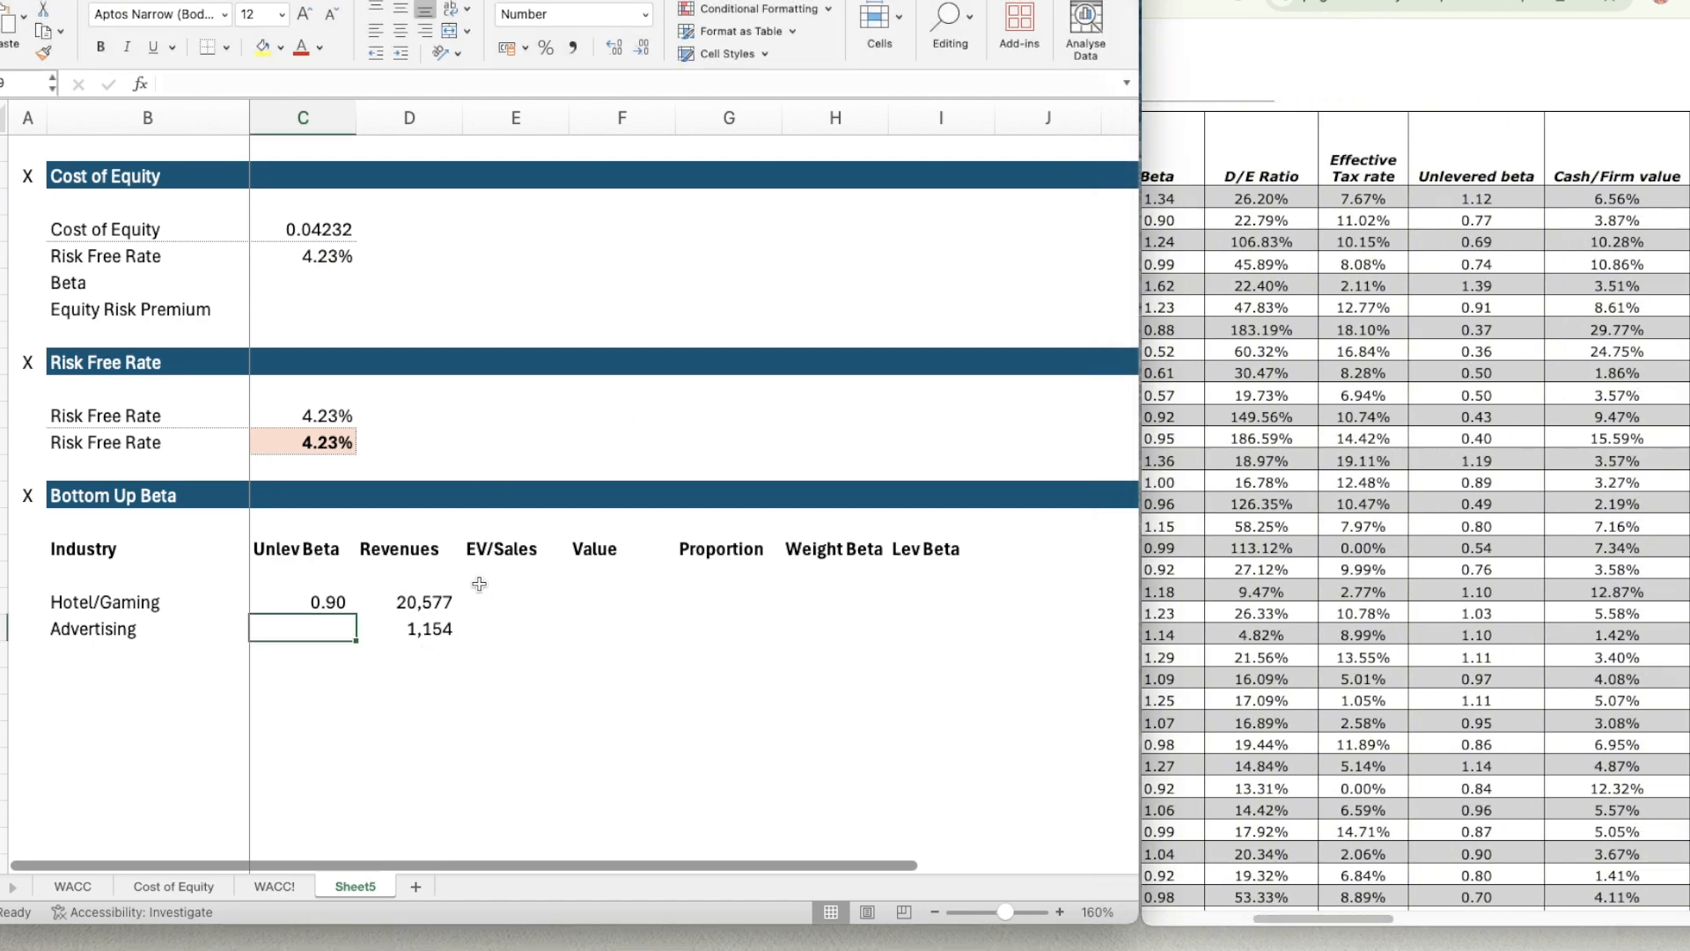
text(1.12)
key(Return)
key(Up)
key(Up)
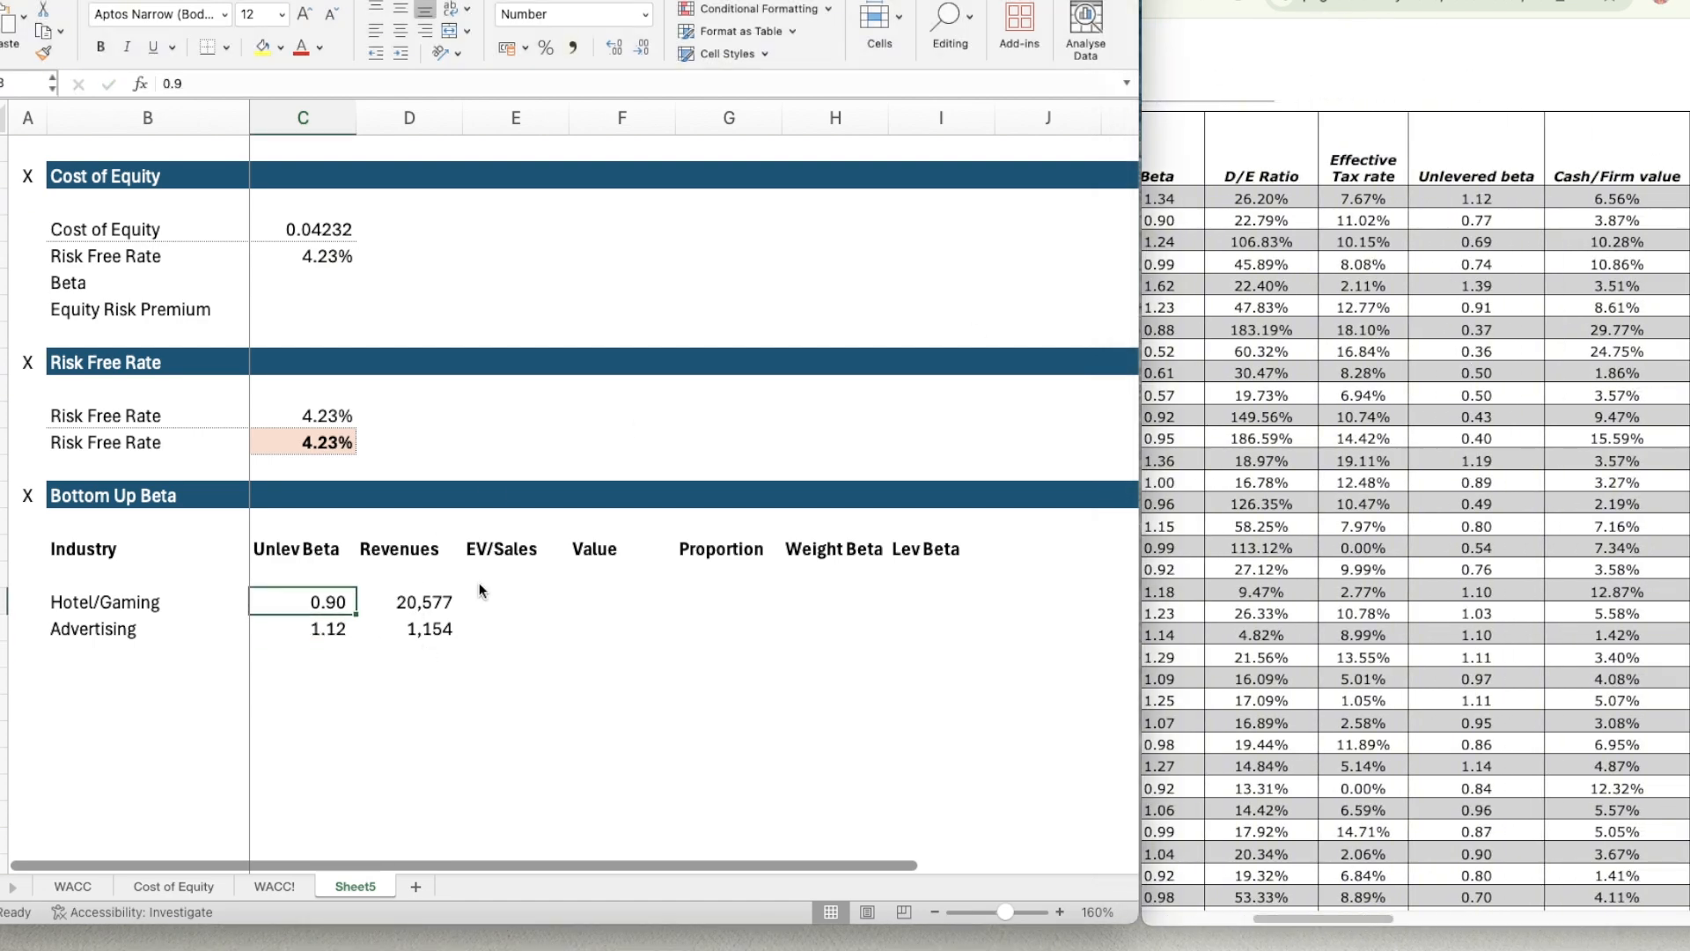
Enter Air Transport as the third industry in B20 of the Bottom Up Beta table.
key(Down)
key(Right)
key(Down)
key(Left)
key(Left)
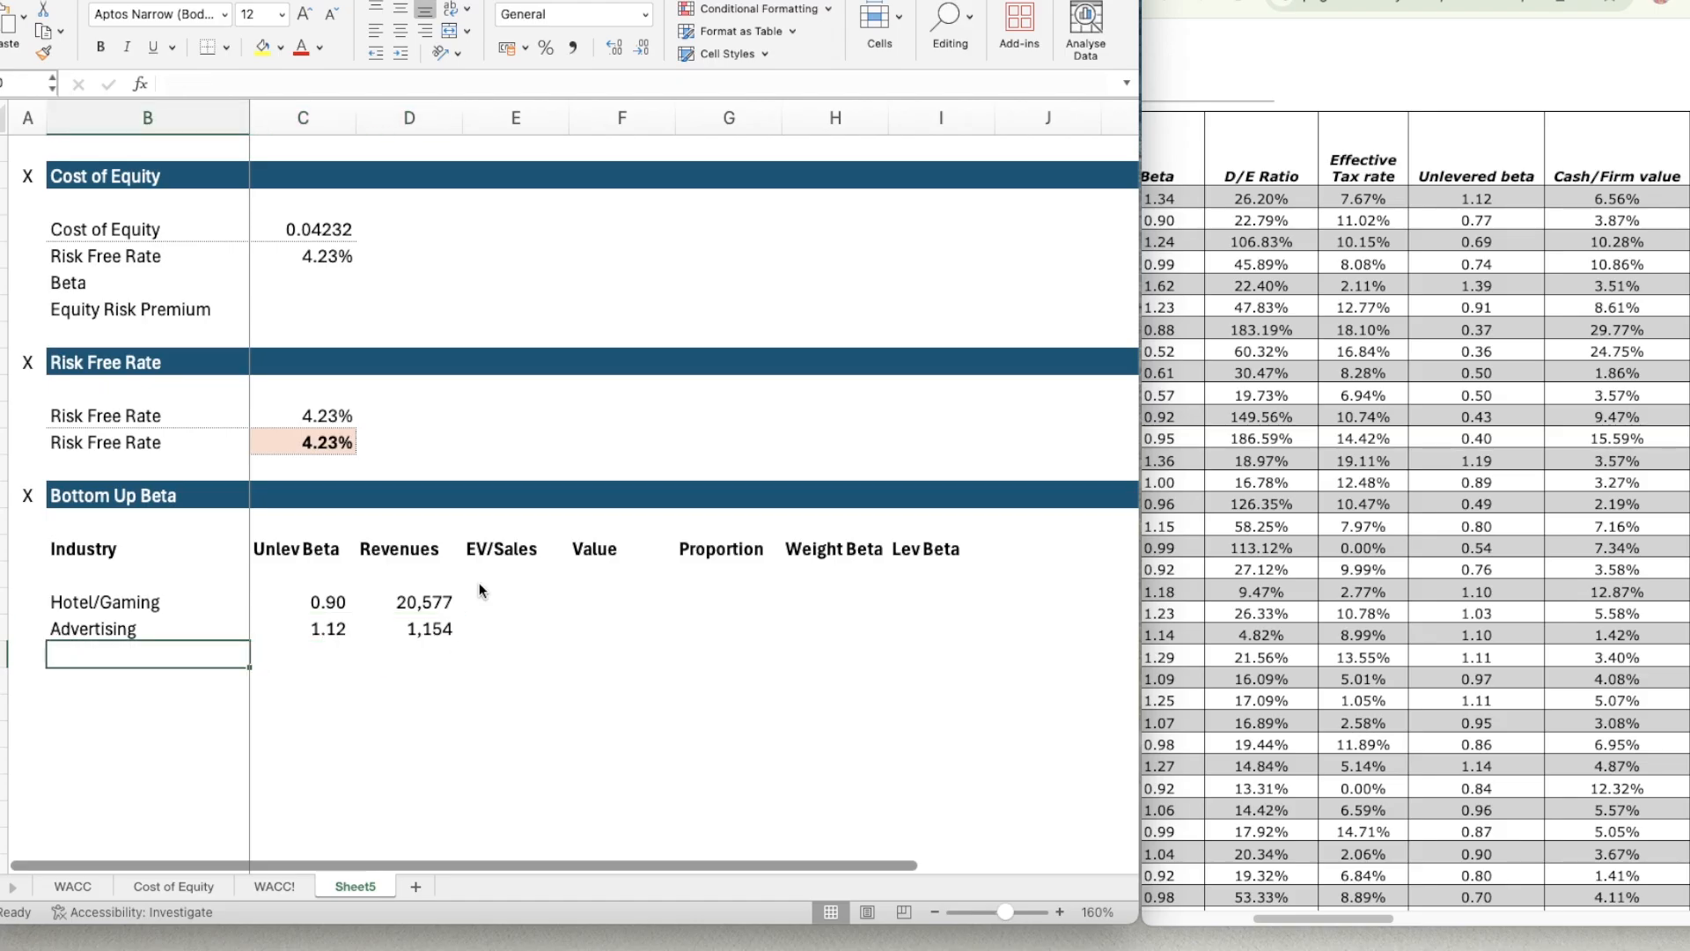
text(Air Tra)
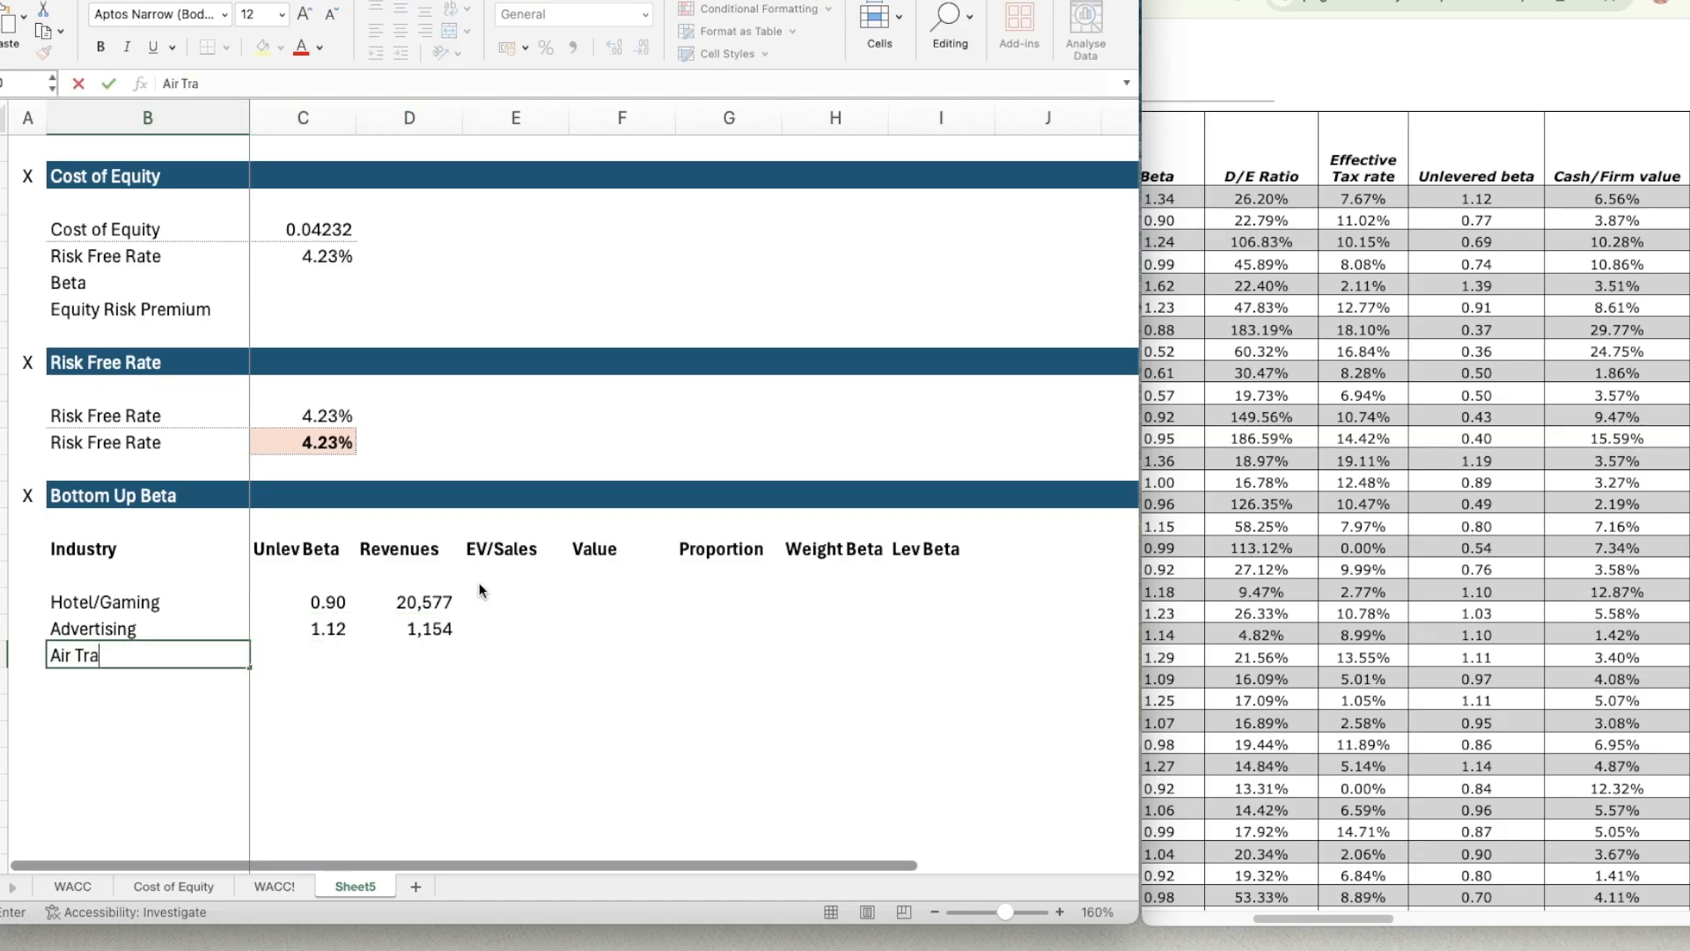
text(nsport)
key(Return)
key(Up)
Look up the Air Transport unlevered beta in the web table of industry betas and enter 0.69 in C20.
key(Right)
key(Right)
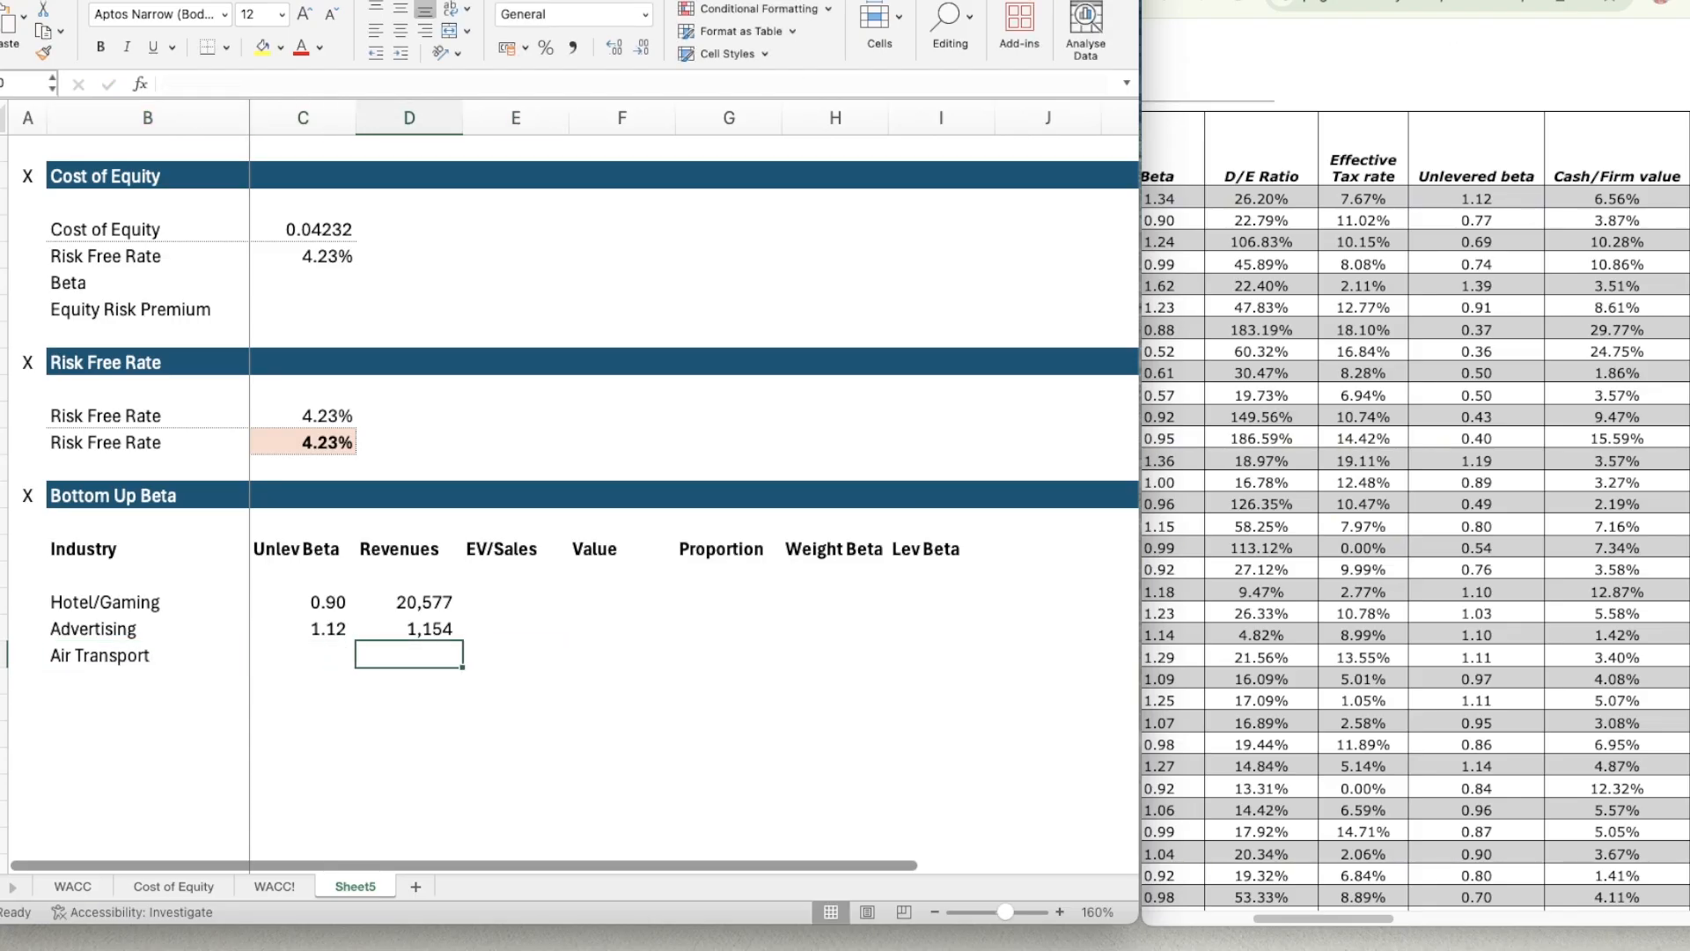
key(super+Tab)
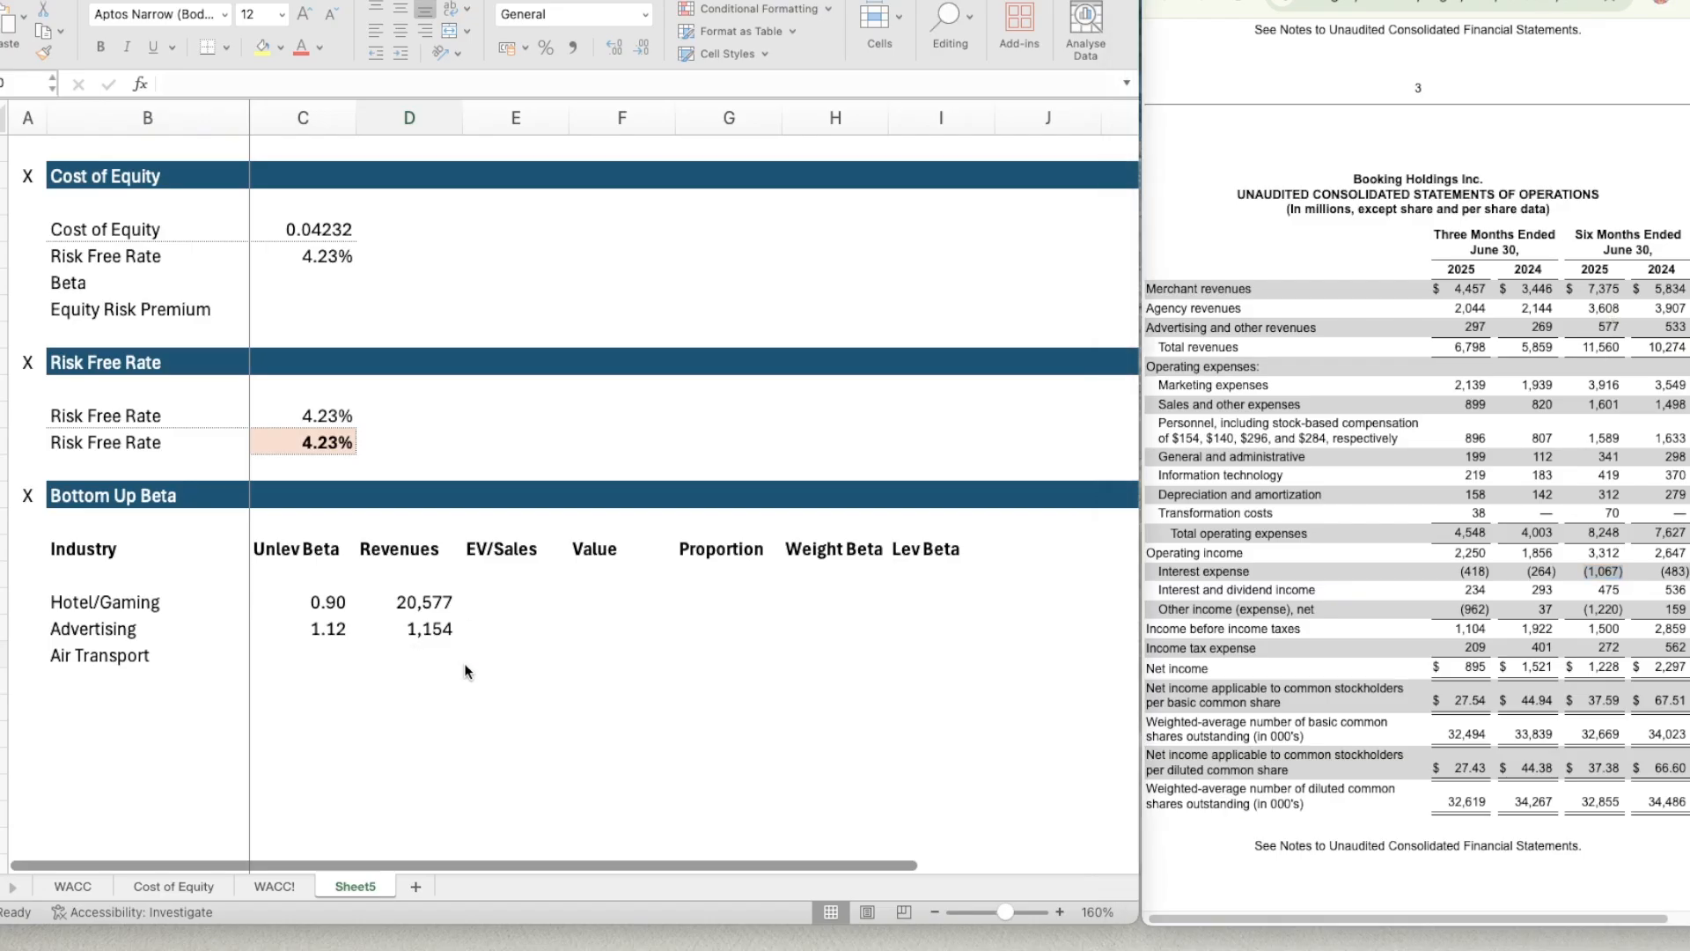
click(412, 657)
click(334, 660)
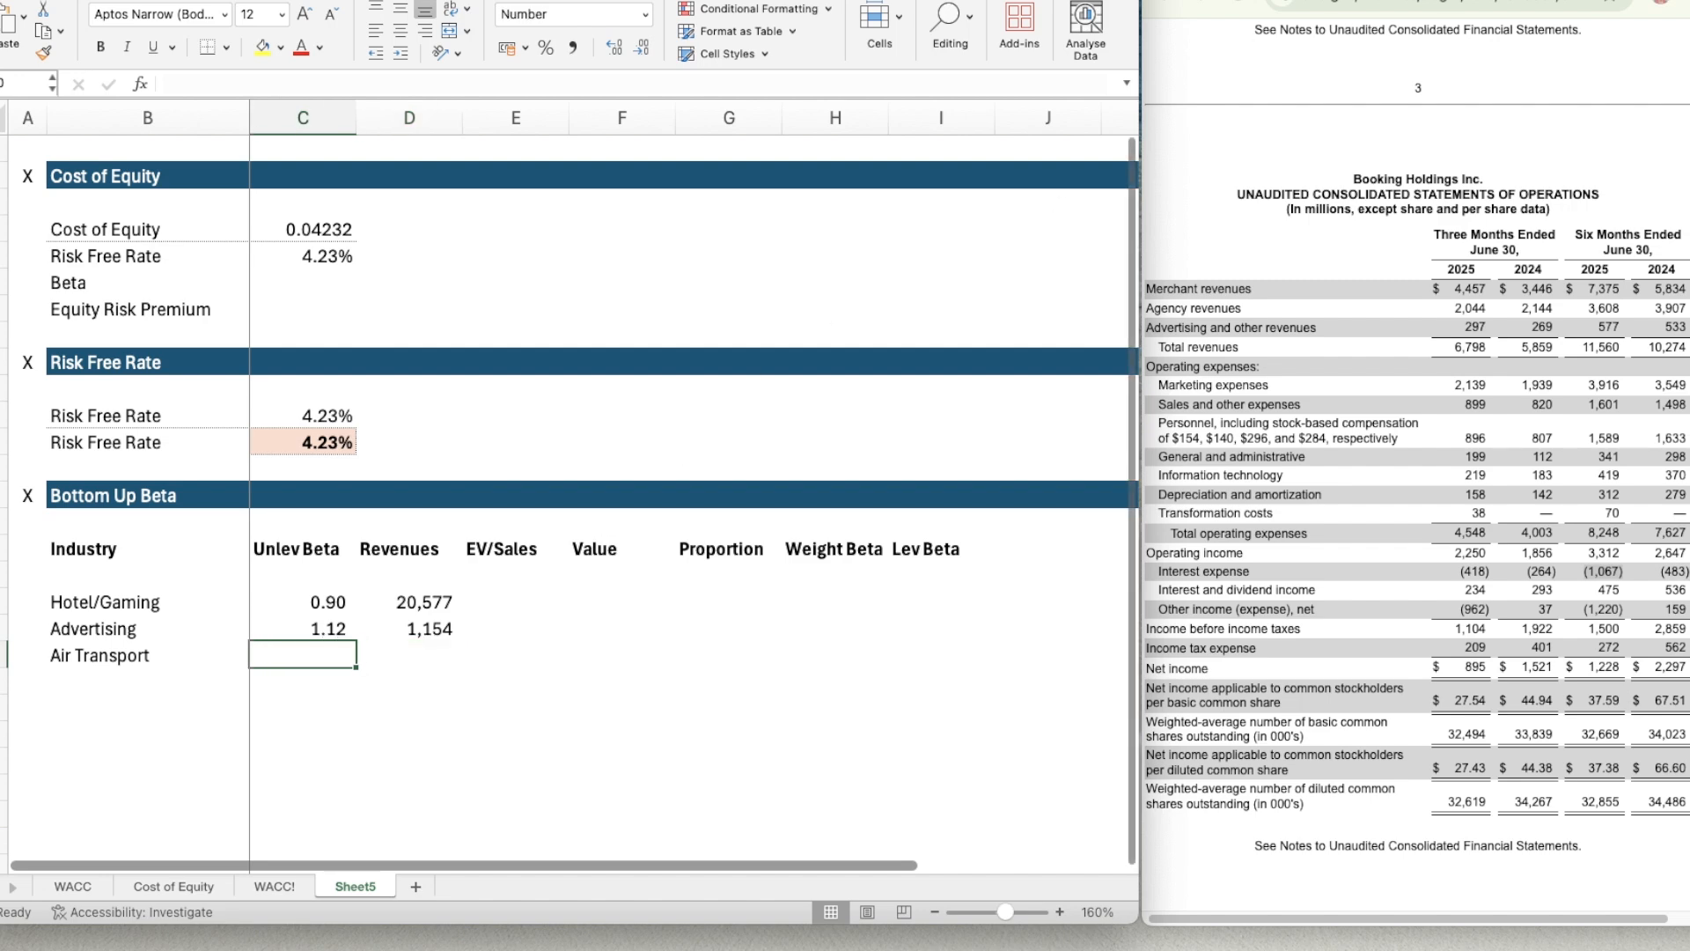
click(1366, 886)
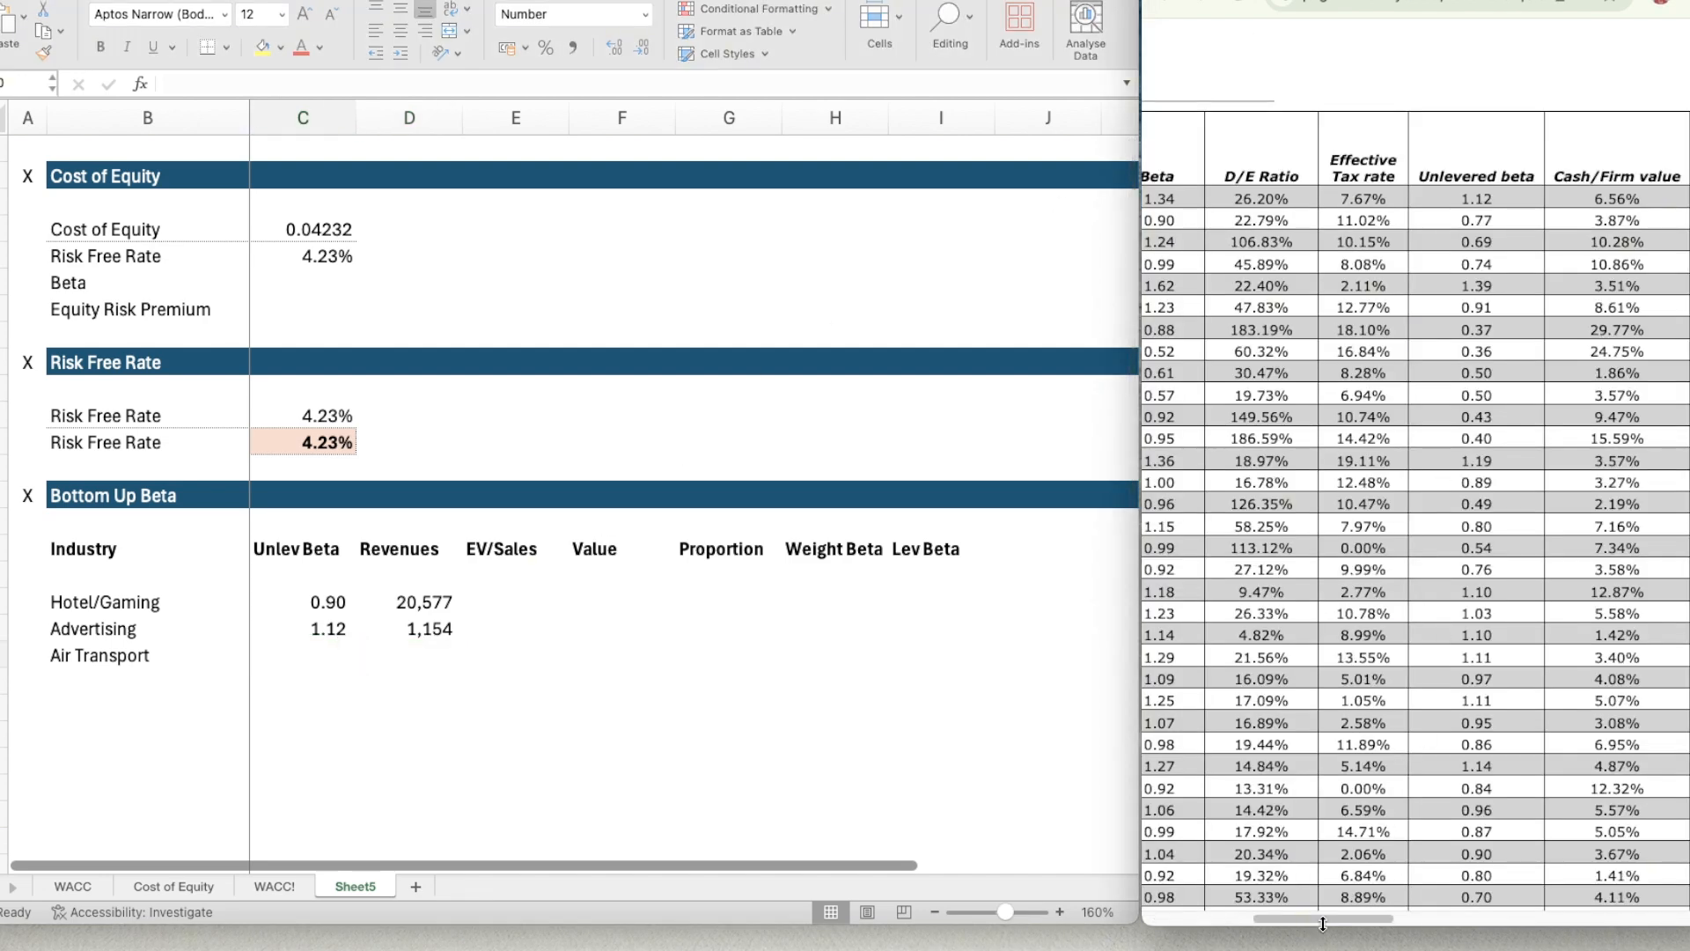
mouse_move(1306, 924)
mouse_down()
mouse_move(1180, 918)
mouse_move(1304, 919)
mouse_up()
click(299, 655)
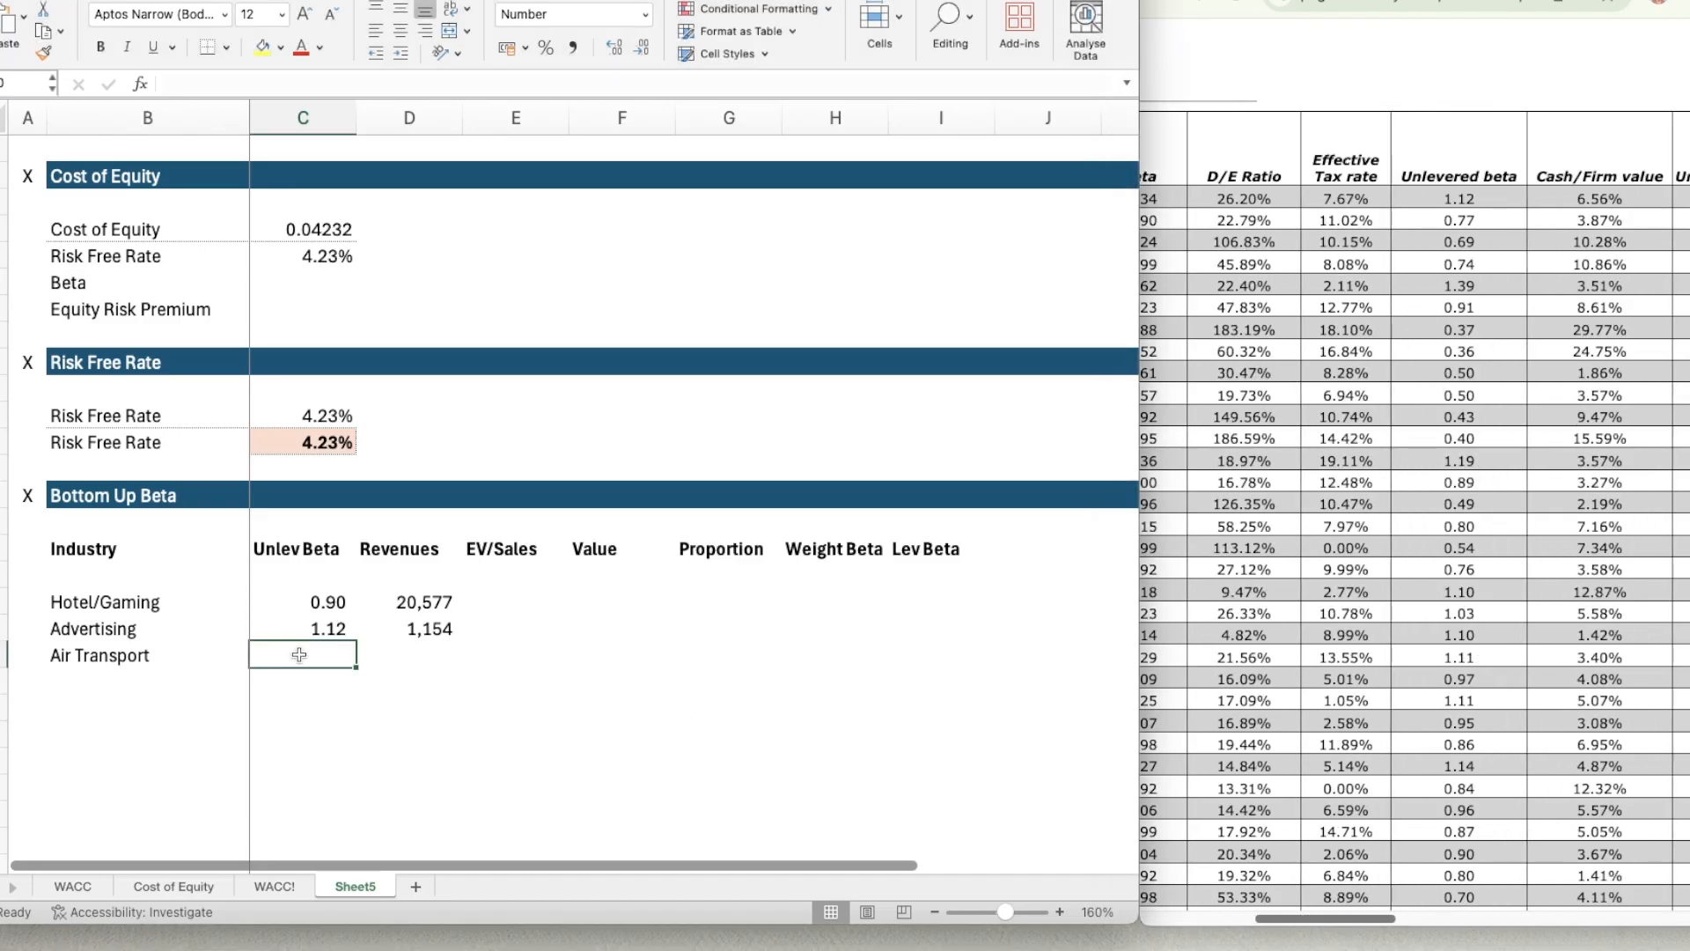
text(0.69)
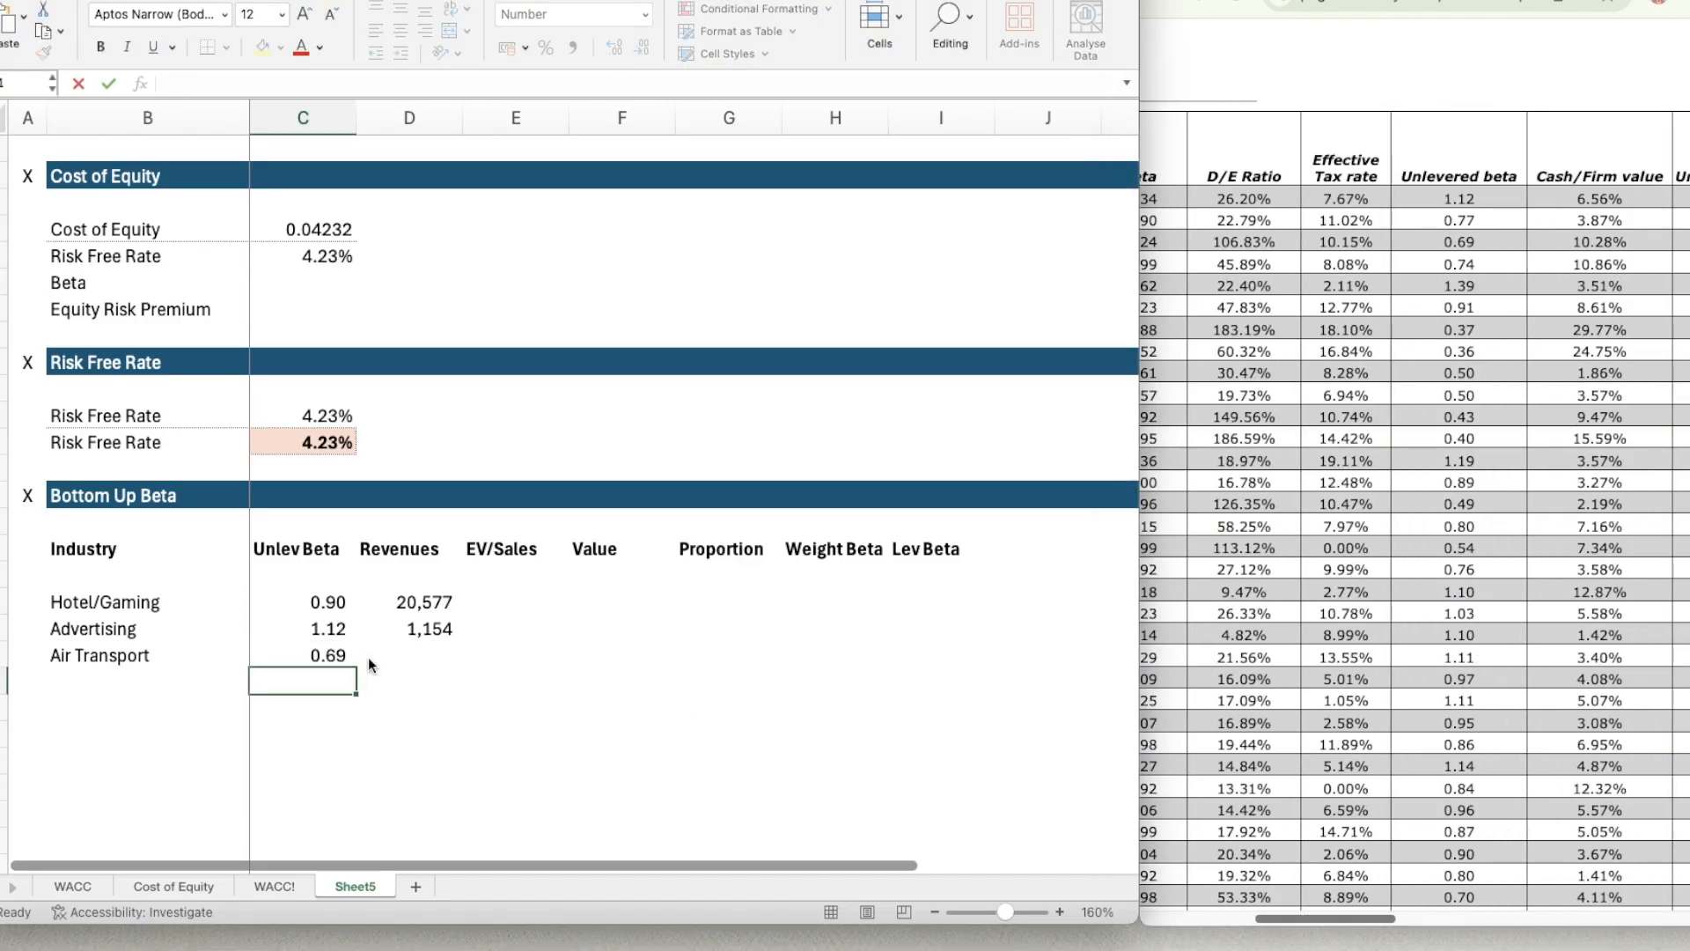
Check how the Air Transport and Advertising revenues are calculated in the Bottom Up Beta table of the Cost of Equity sheet.
key(Tab)
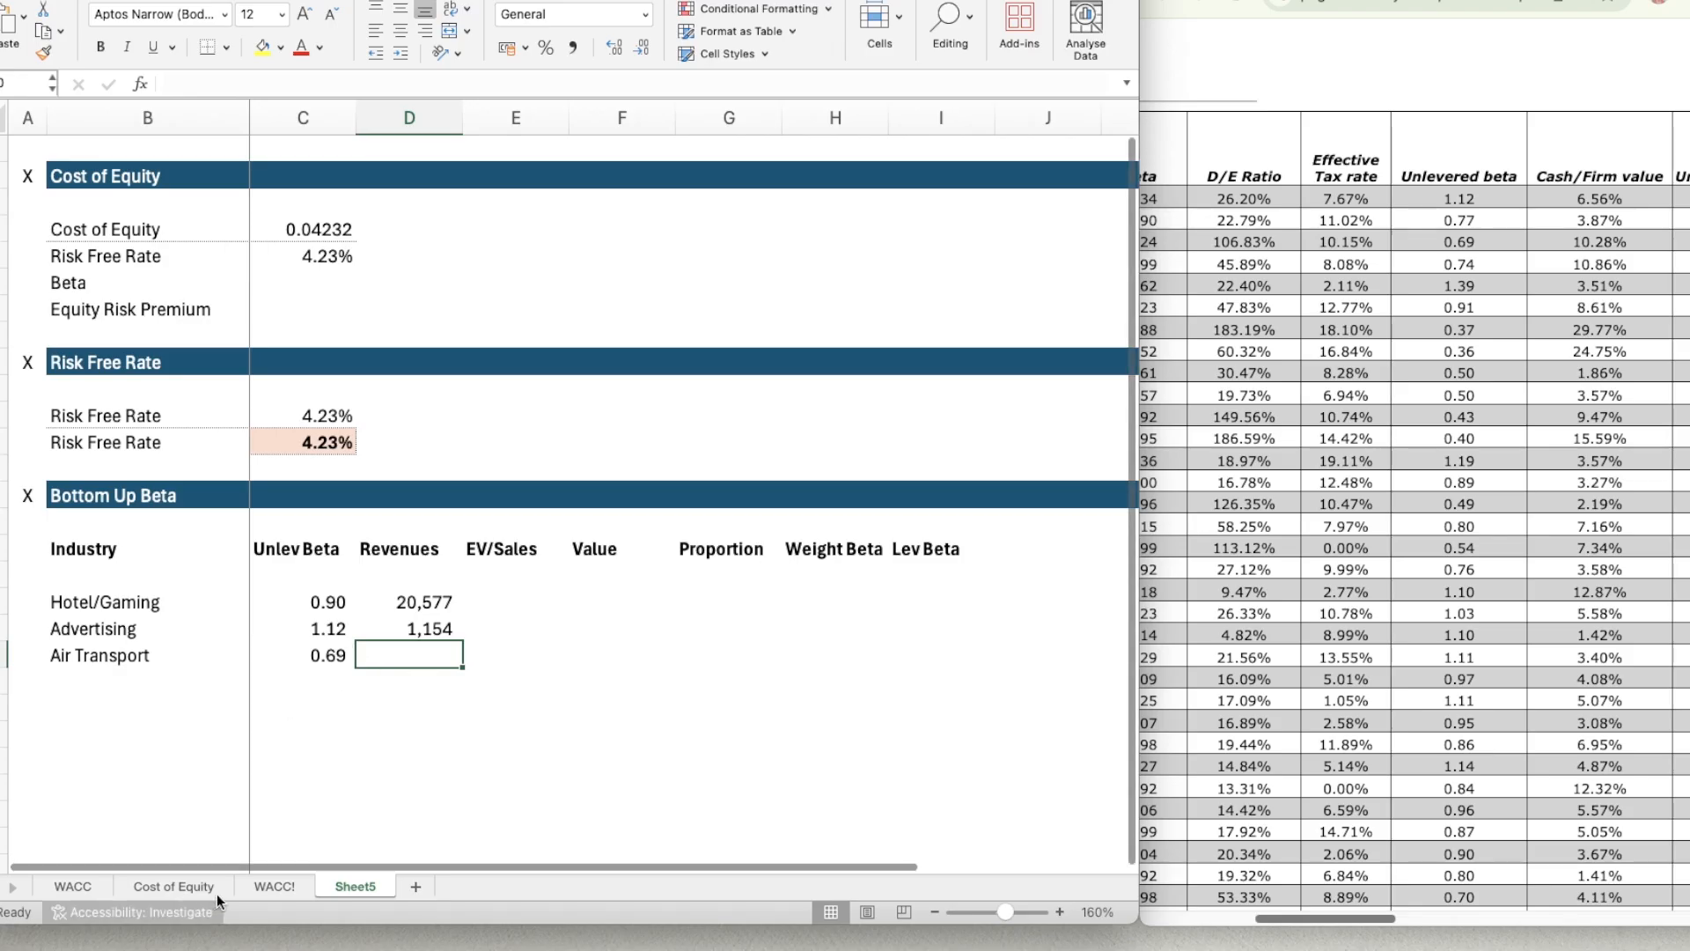
click(183, 890)
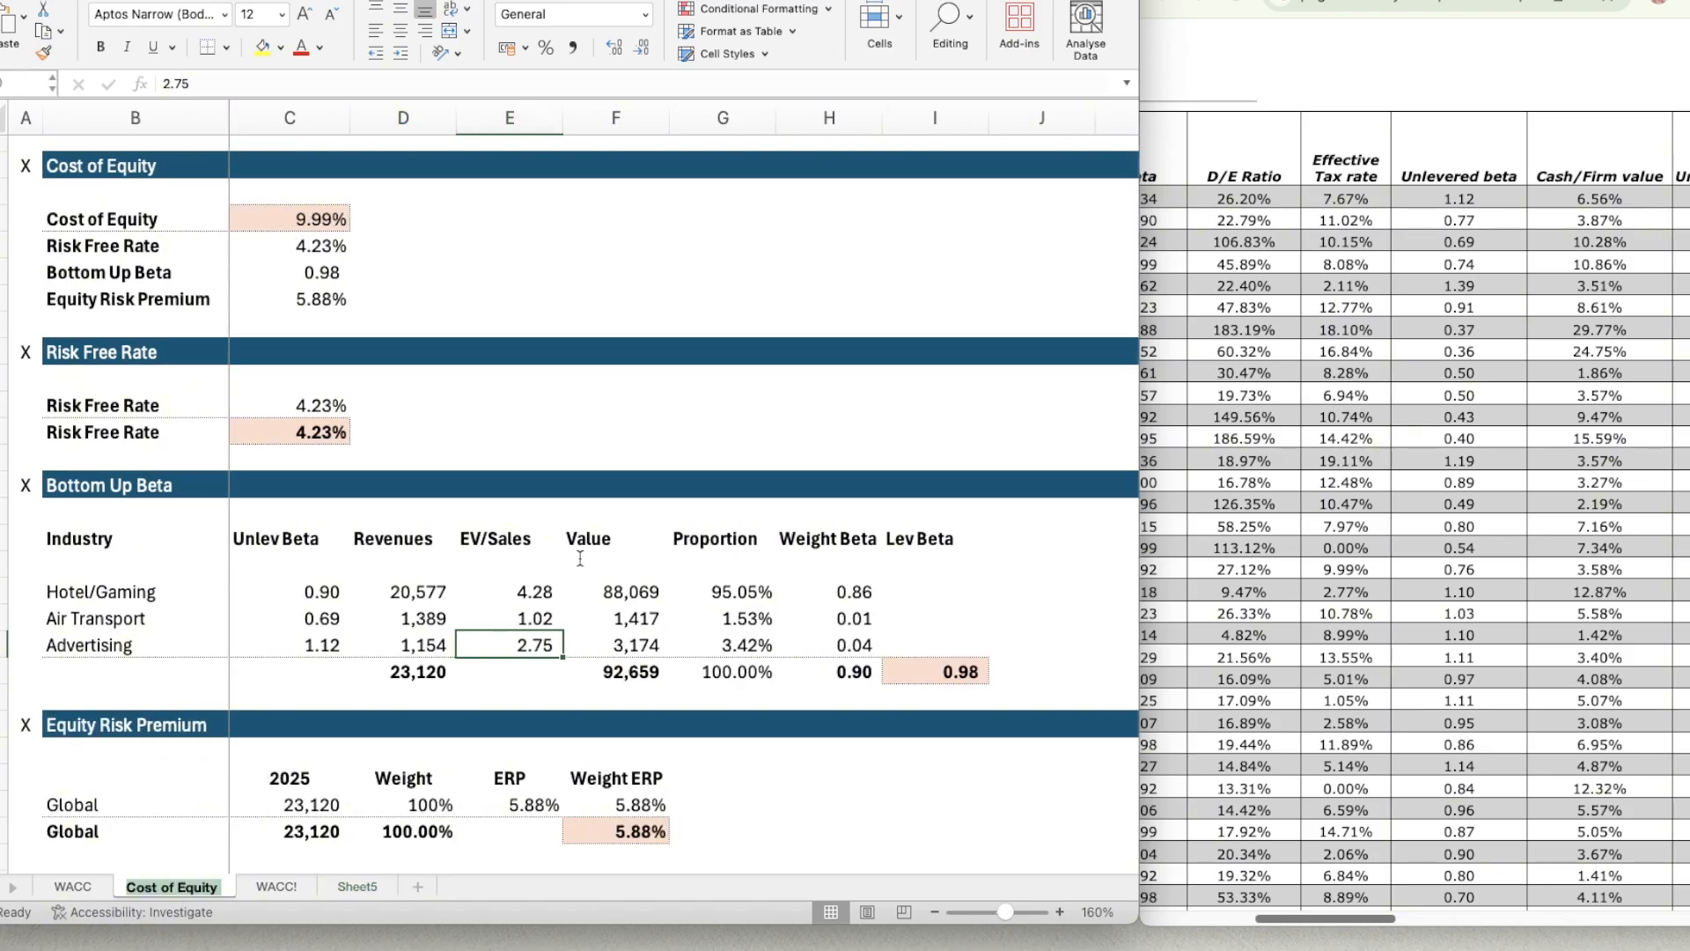
click(395, 650)
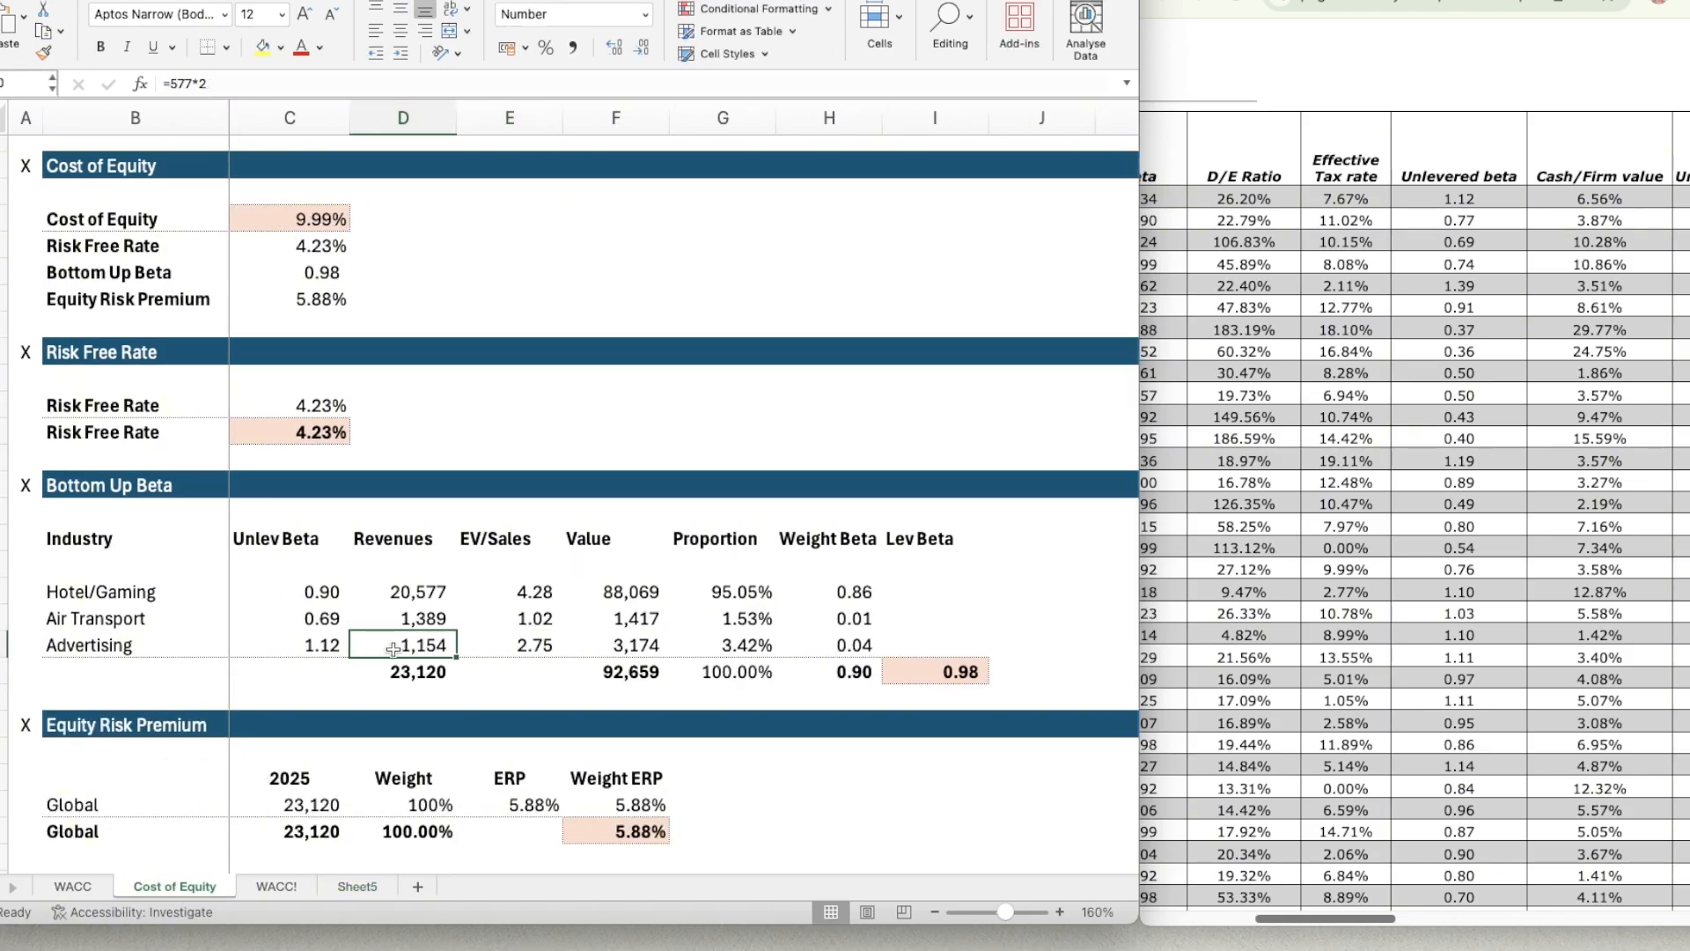
click(385, 621)
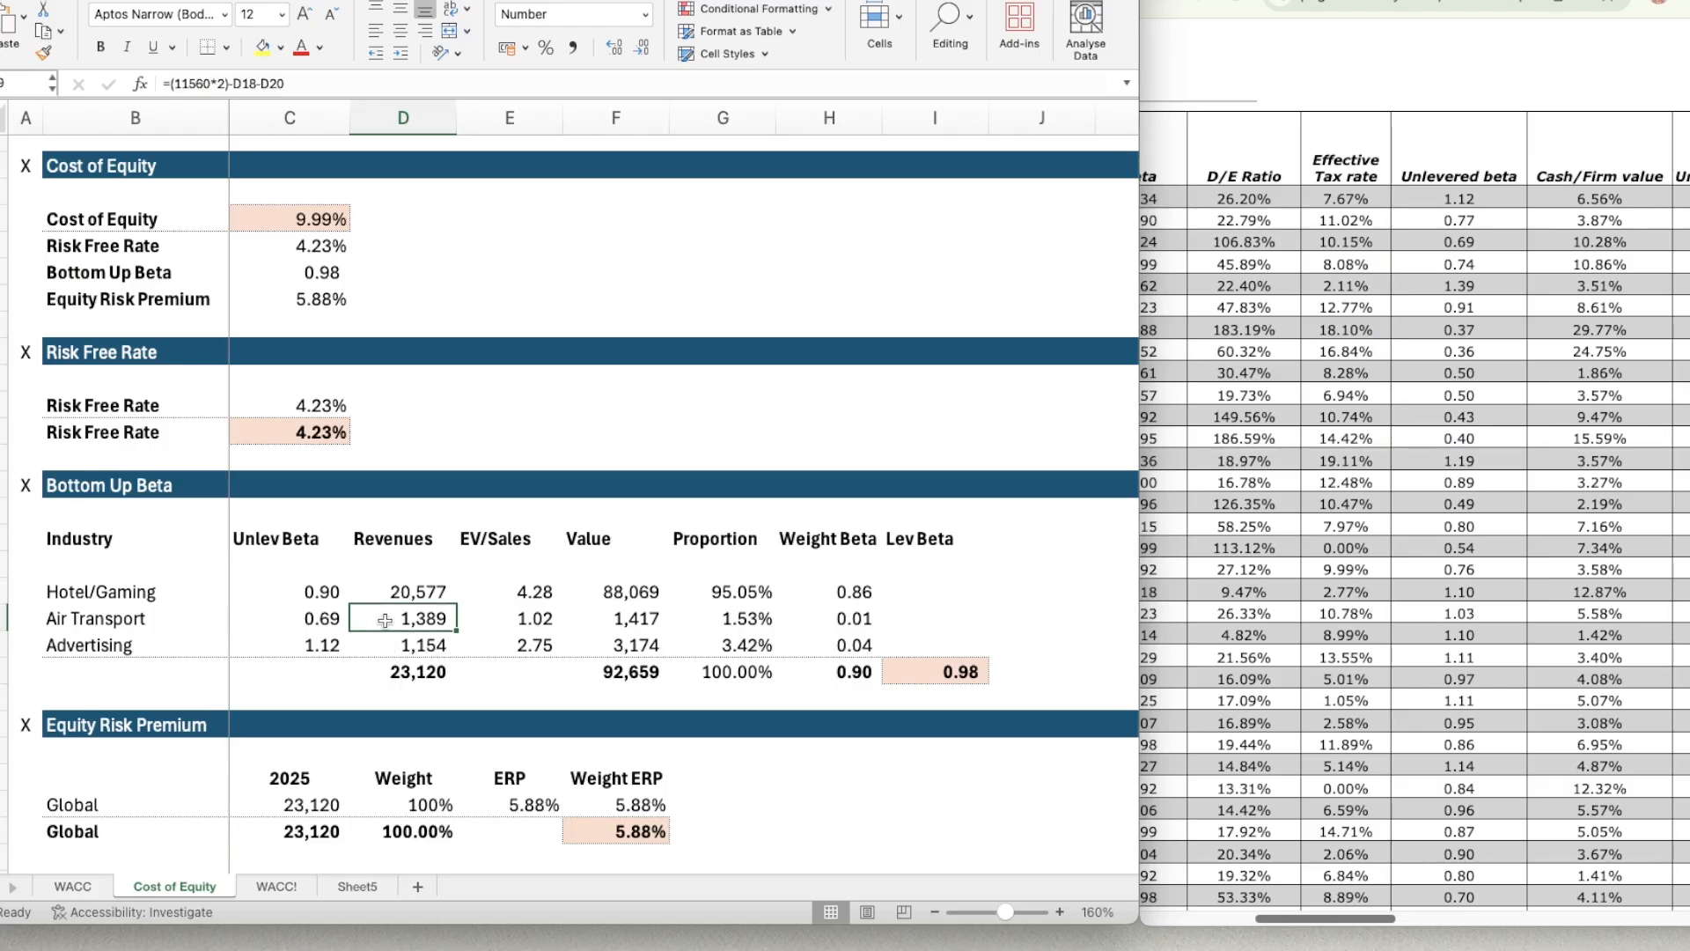
click(356, 887)
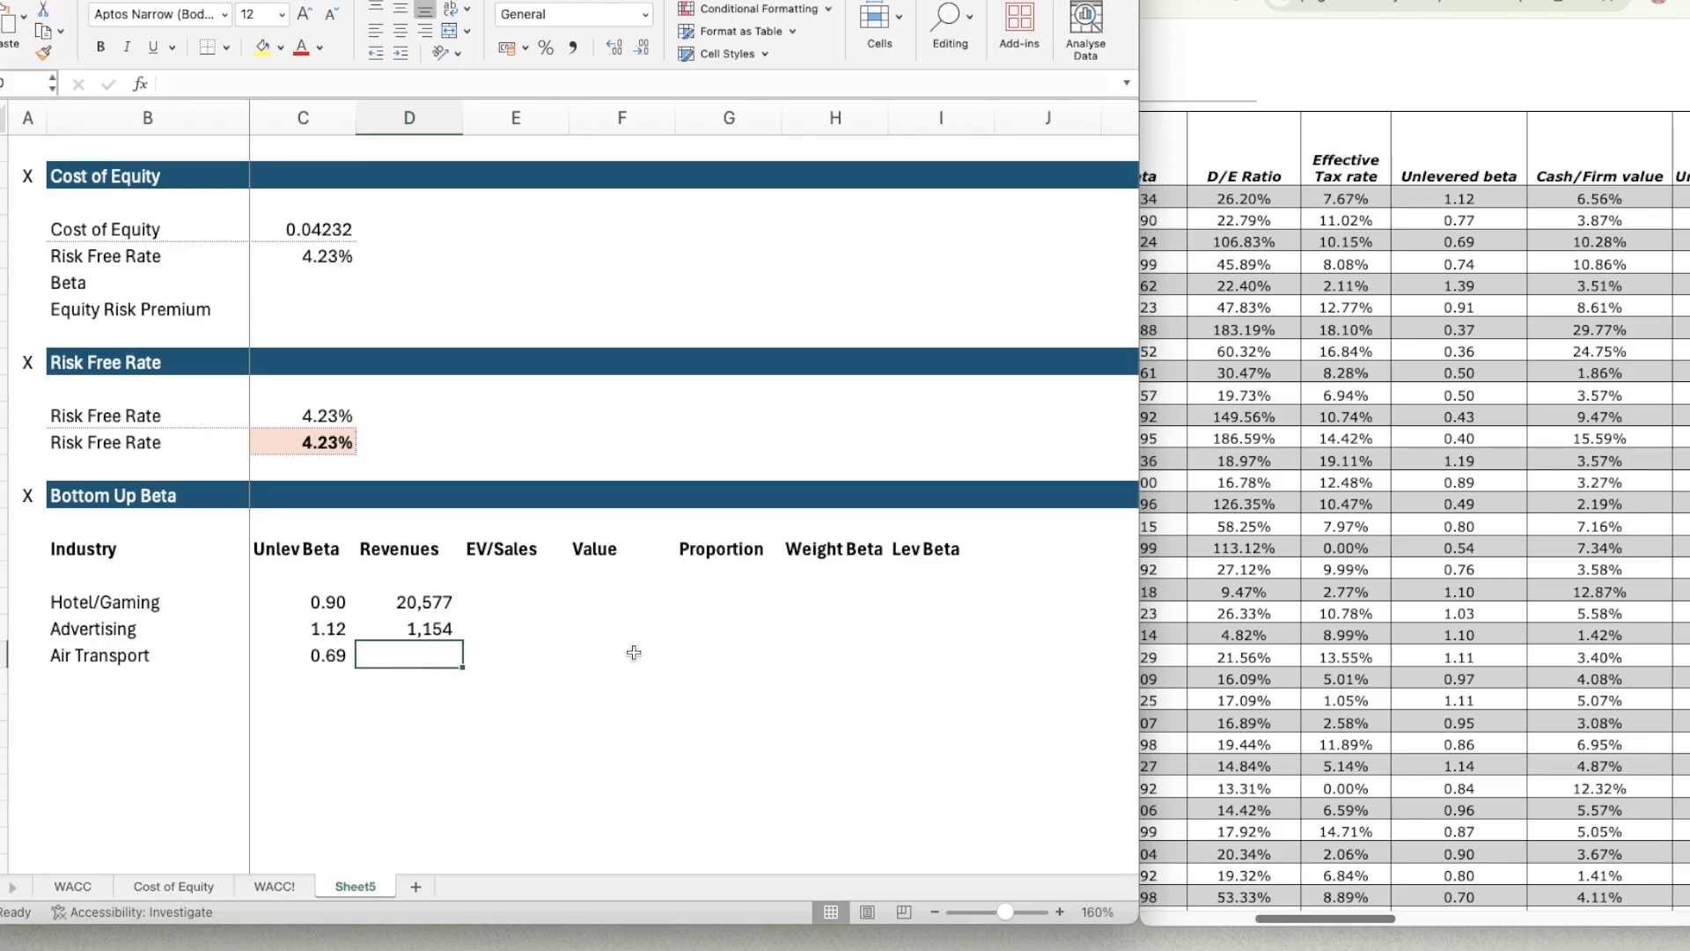
Enter the Air Transport revenues in D20 as doubled six-month total revenues minus the other two industries, using =(11560*2)-D18-D19.
text(=)
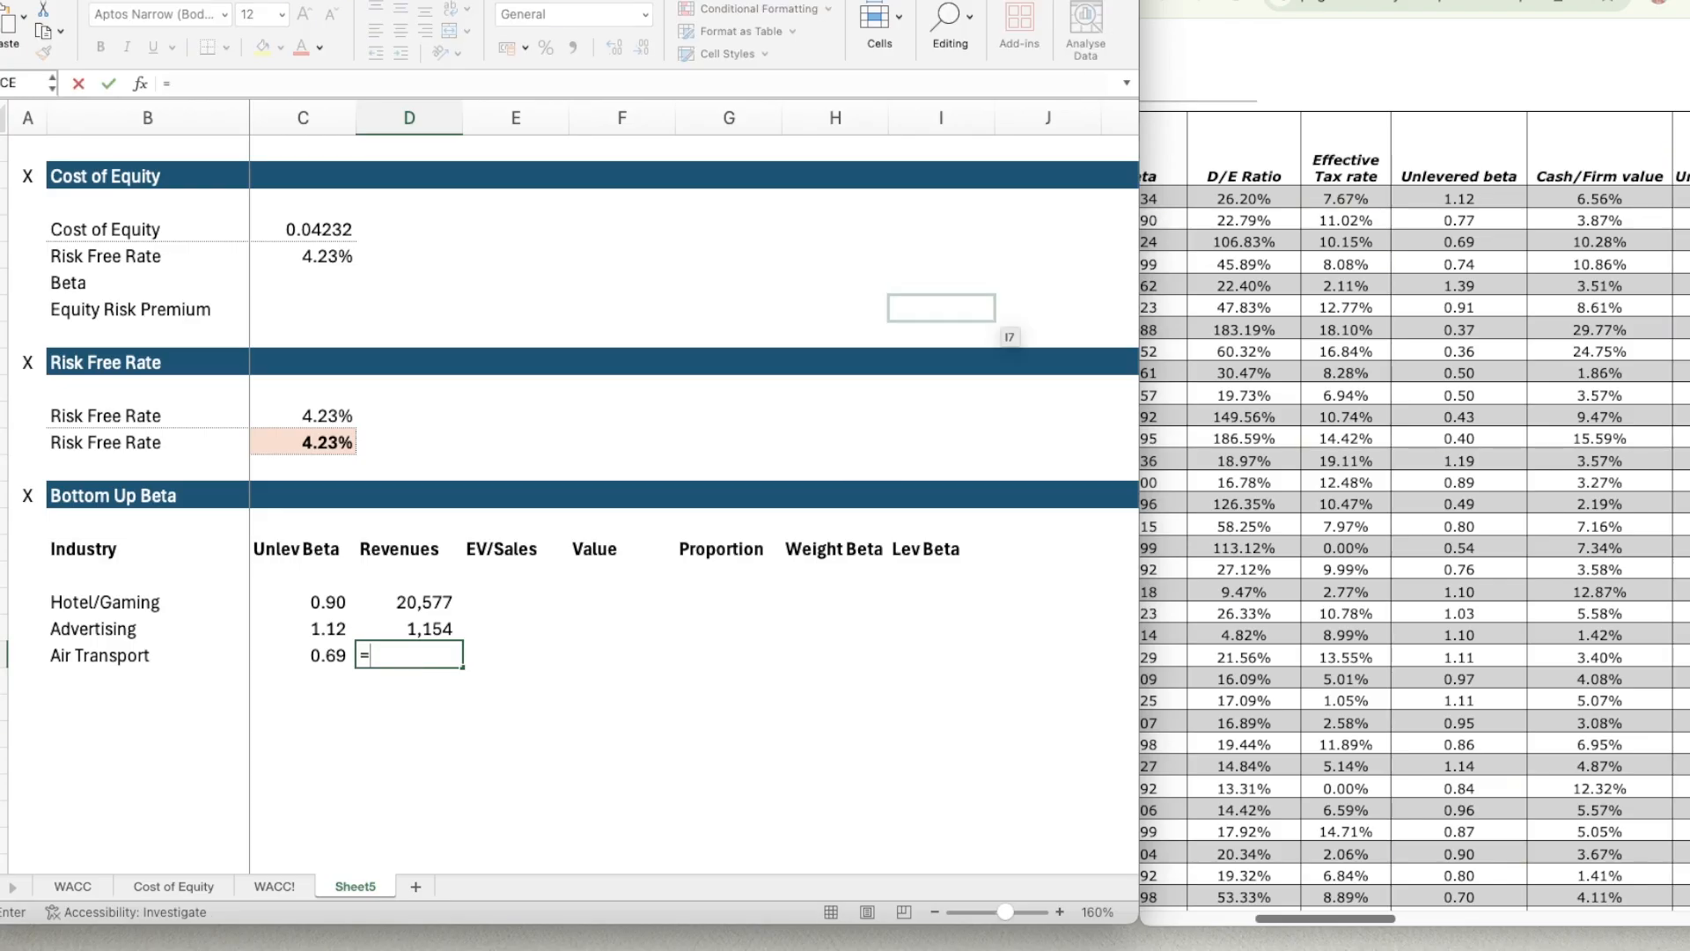
click(1321, 2)
click(1478, 349)
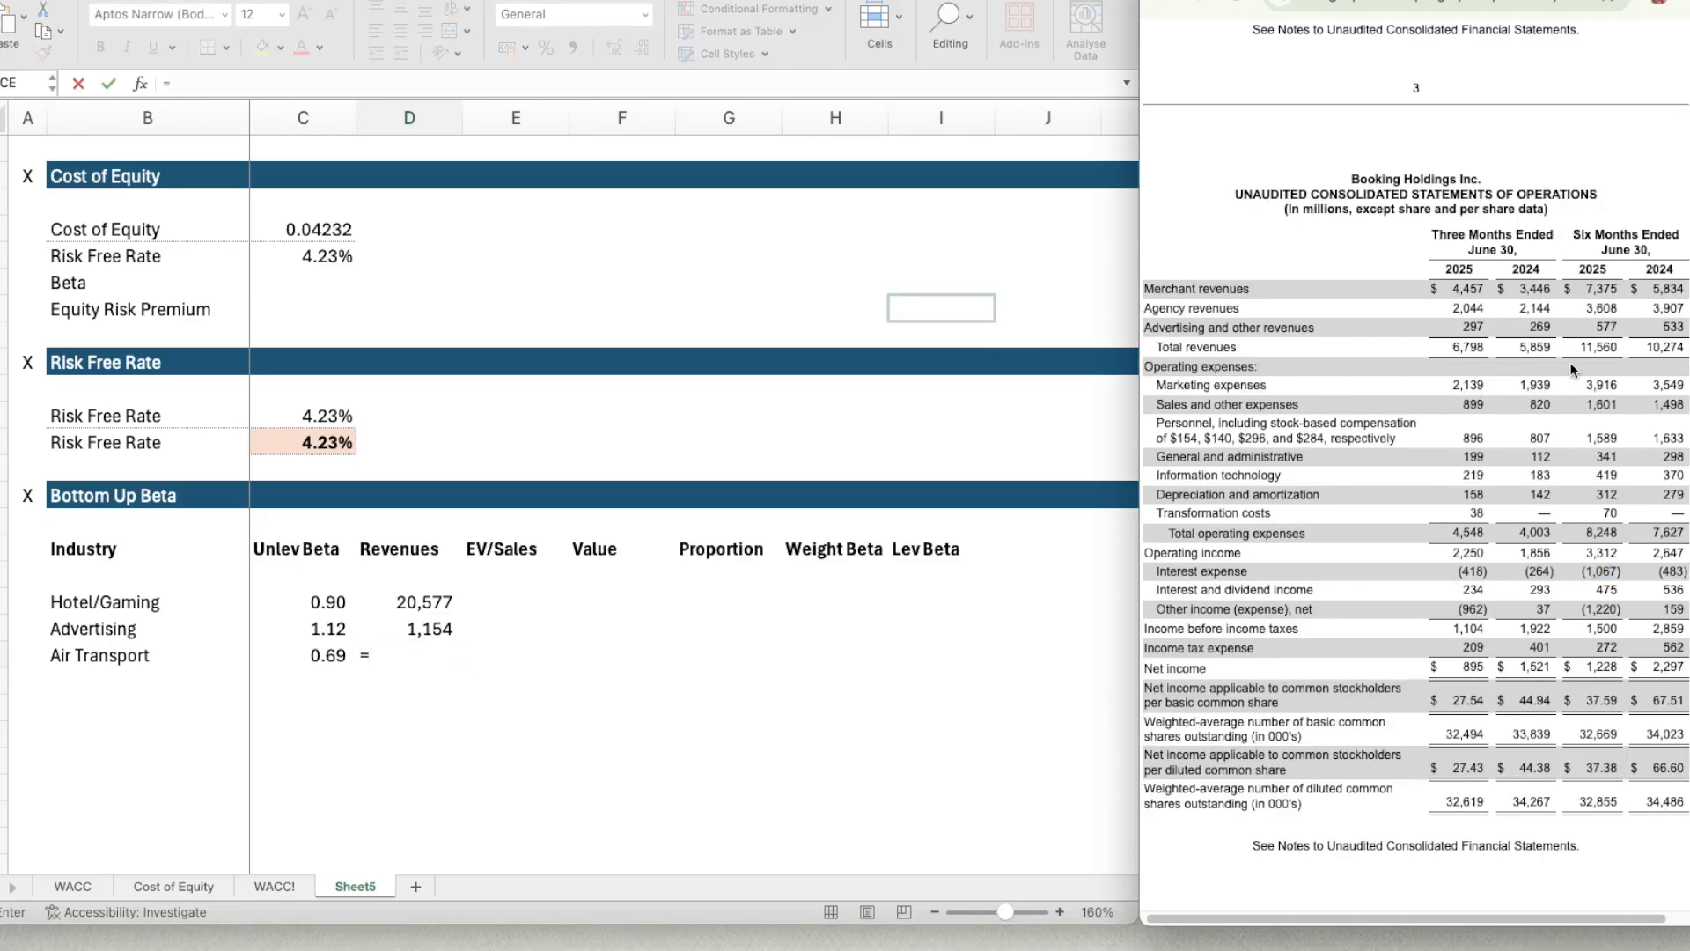
click(405, 654)
click(404, 654)
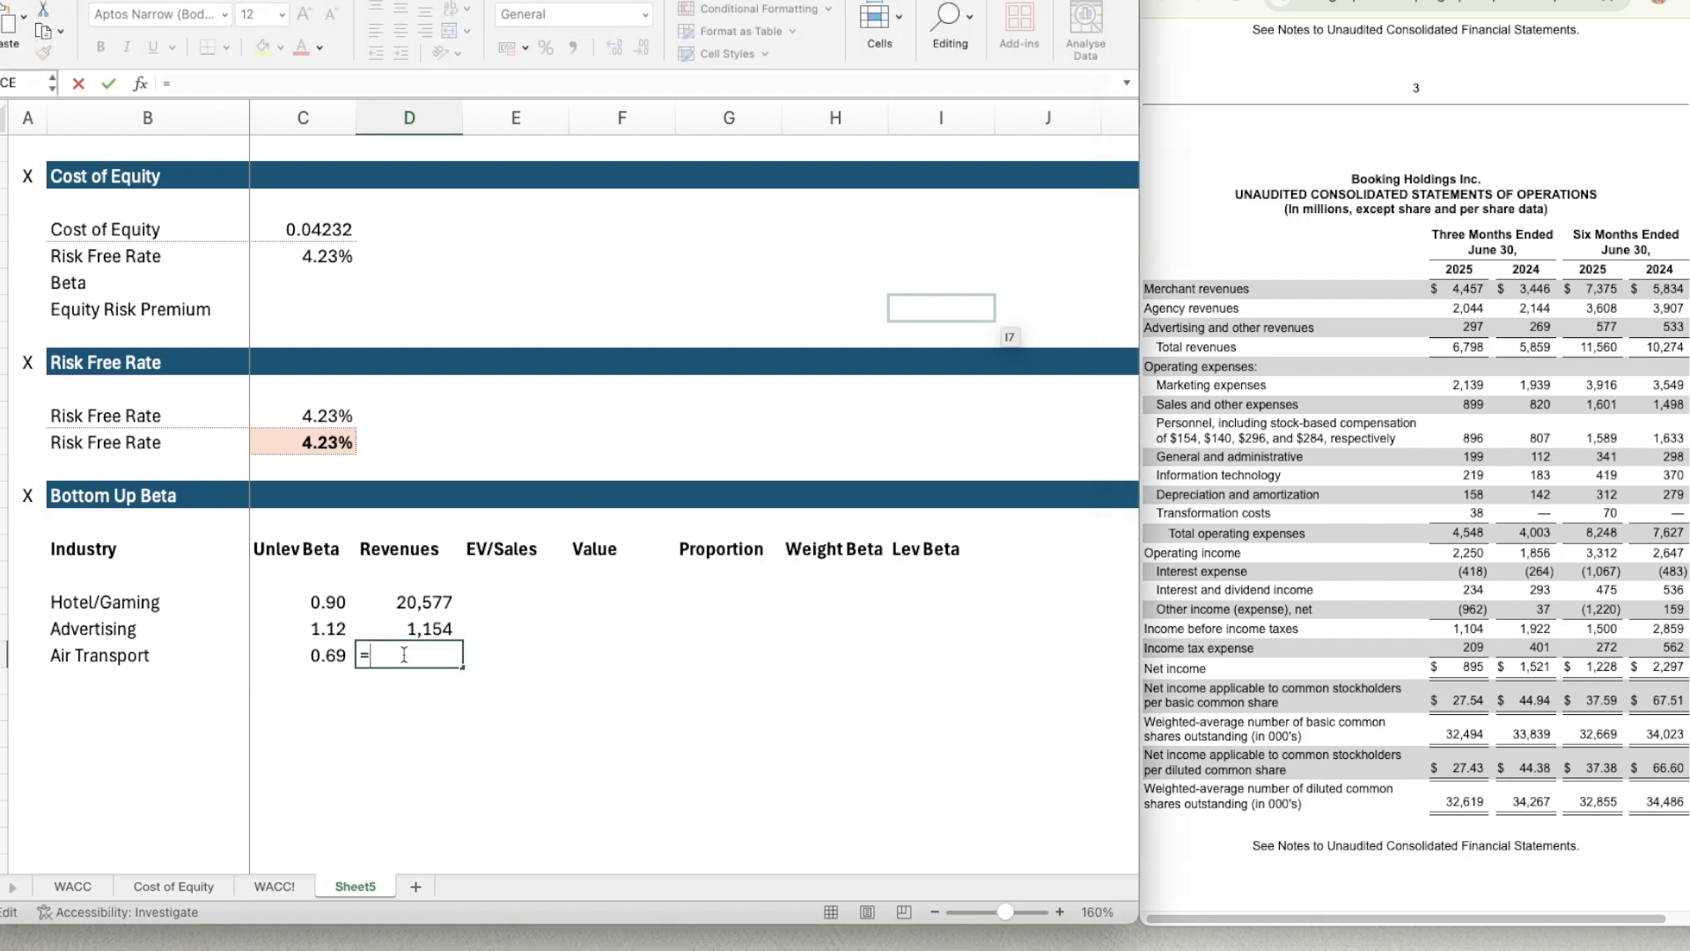
text(11560*2)-)
click(397, 603)
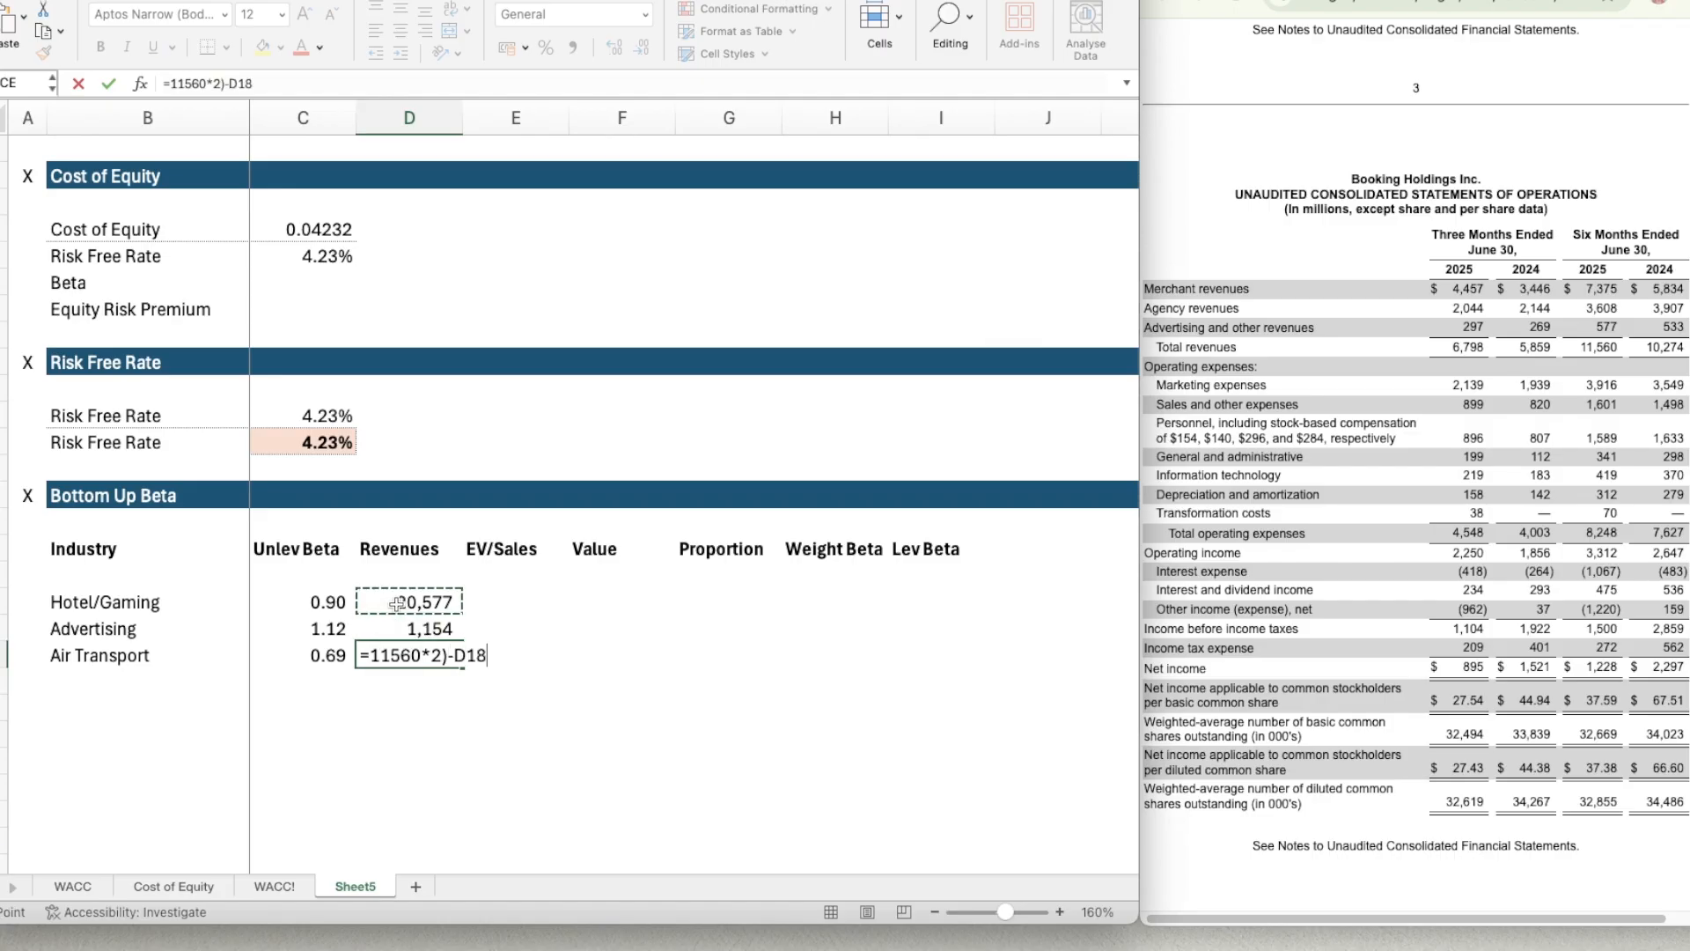
text(-)
click(396, 625)
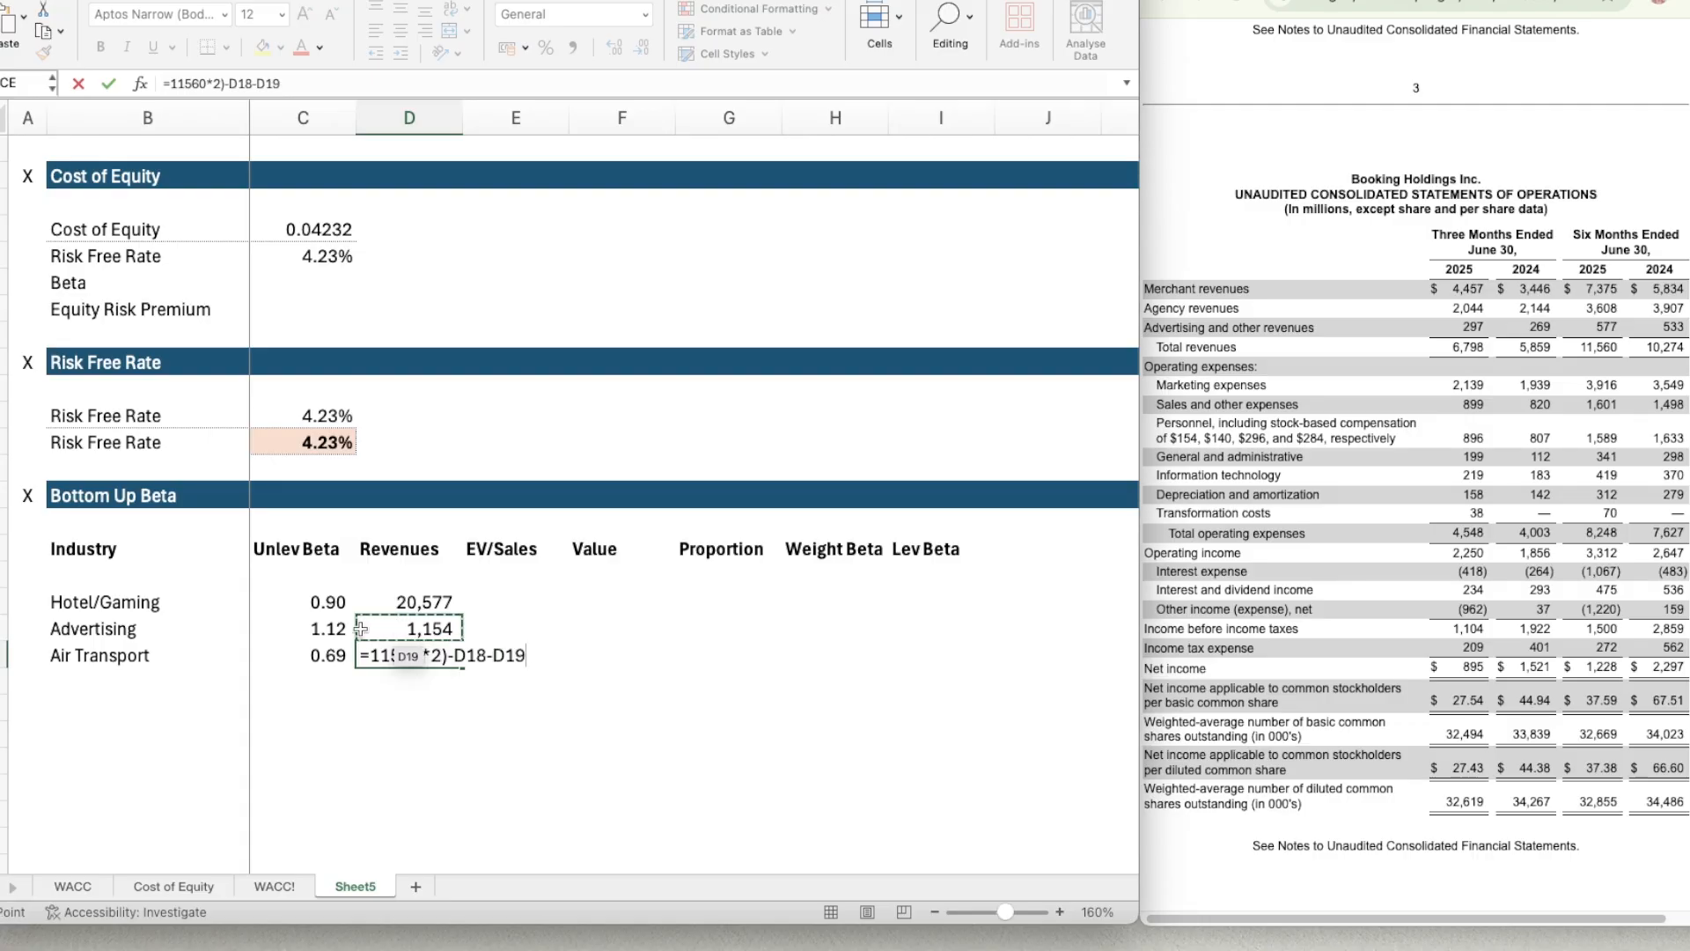
click(369, 655)
text(()
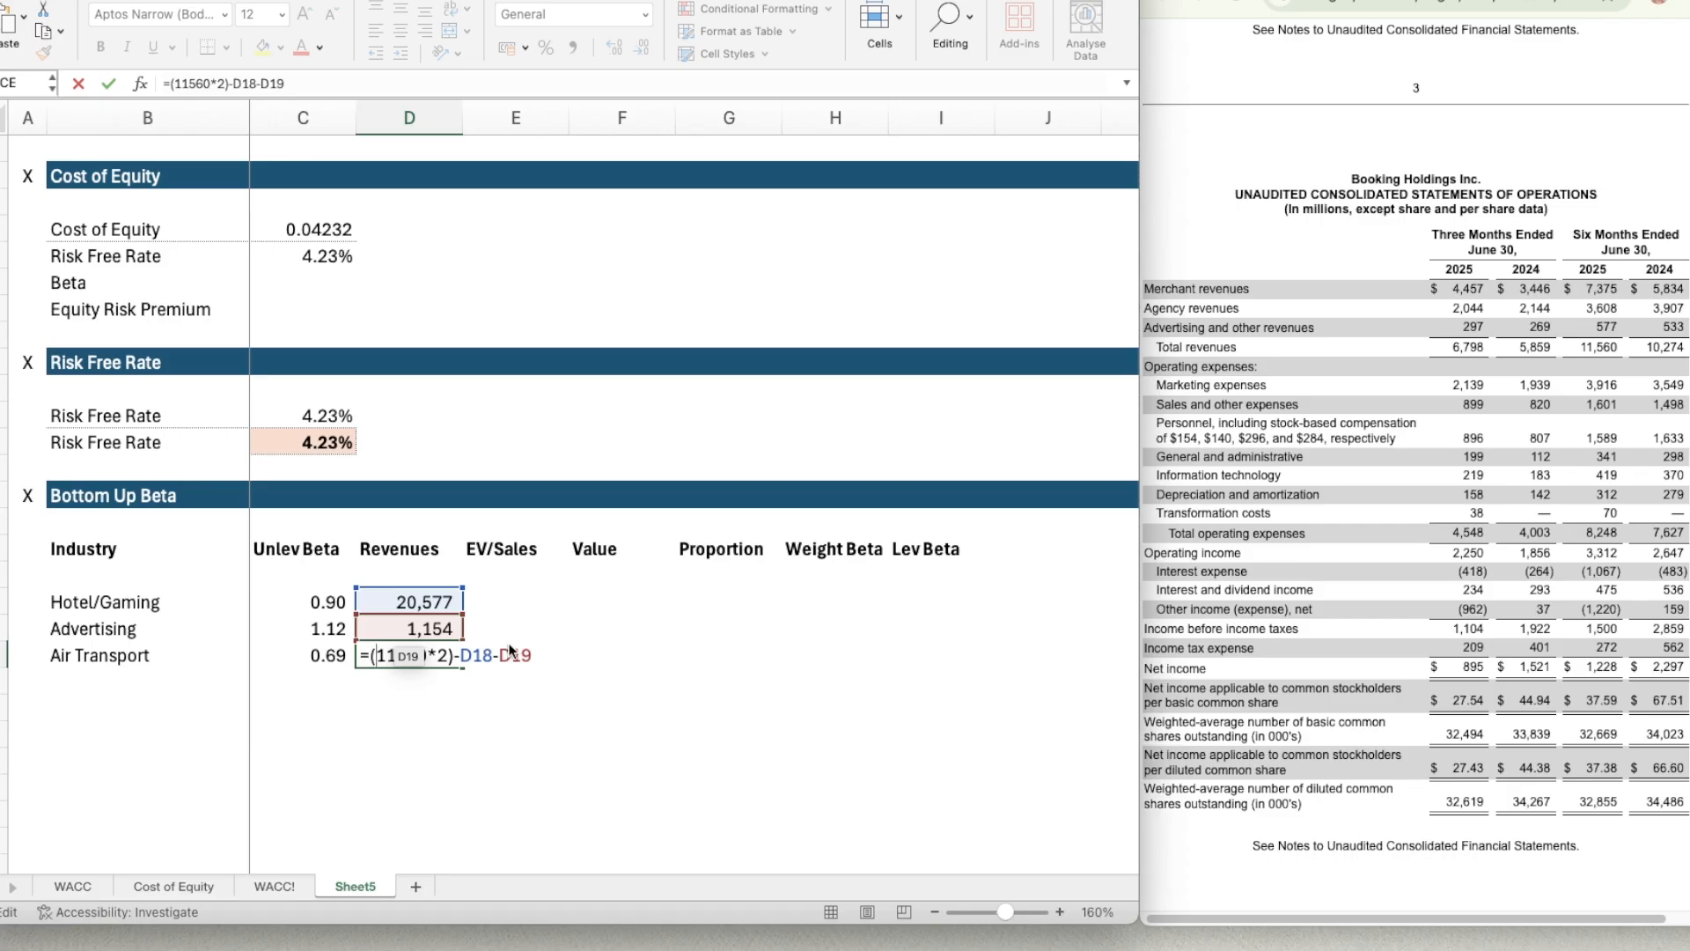
key(Return)
Copy the number format of the Advertising revenues in D19 to the Air Transport revenues in D20.
key(Up)
key(Up)
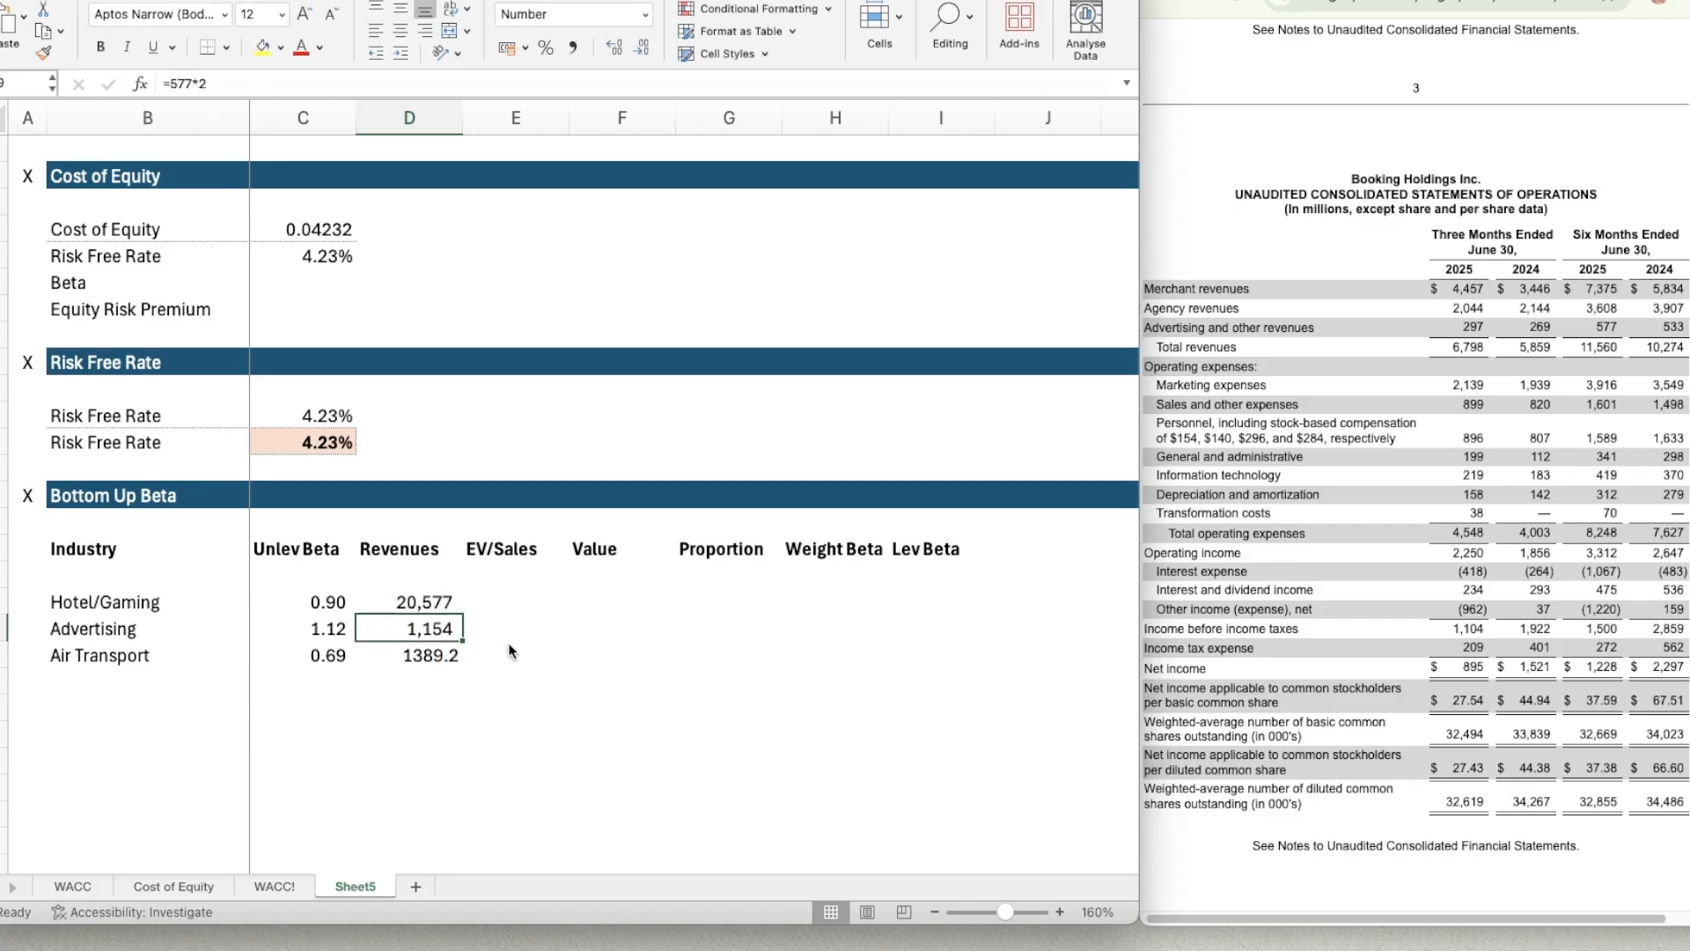
key(super+shift+c)
key(Down)
Find the Advertising EV/Sales multiple on the Industry Averages sheet of the revenue multiples workbook.
key(Right)
key(Up)
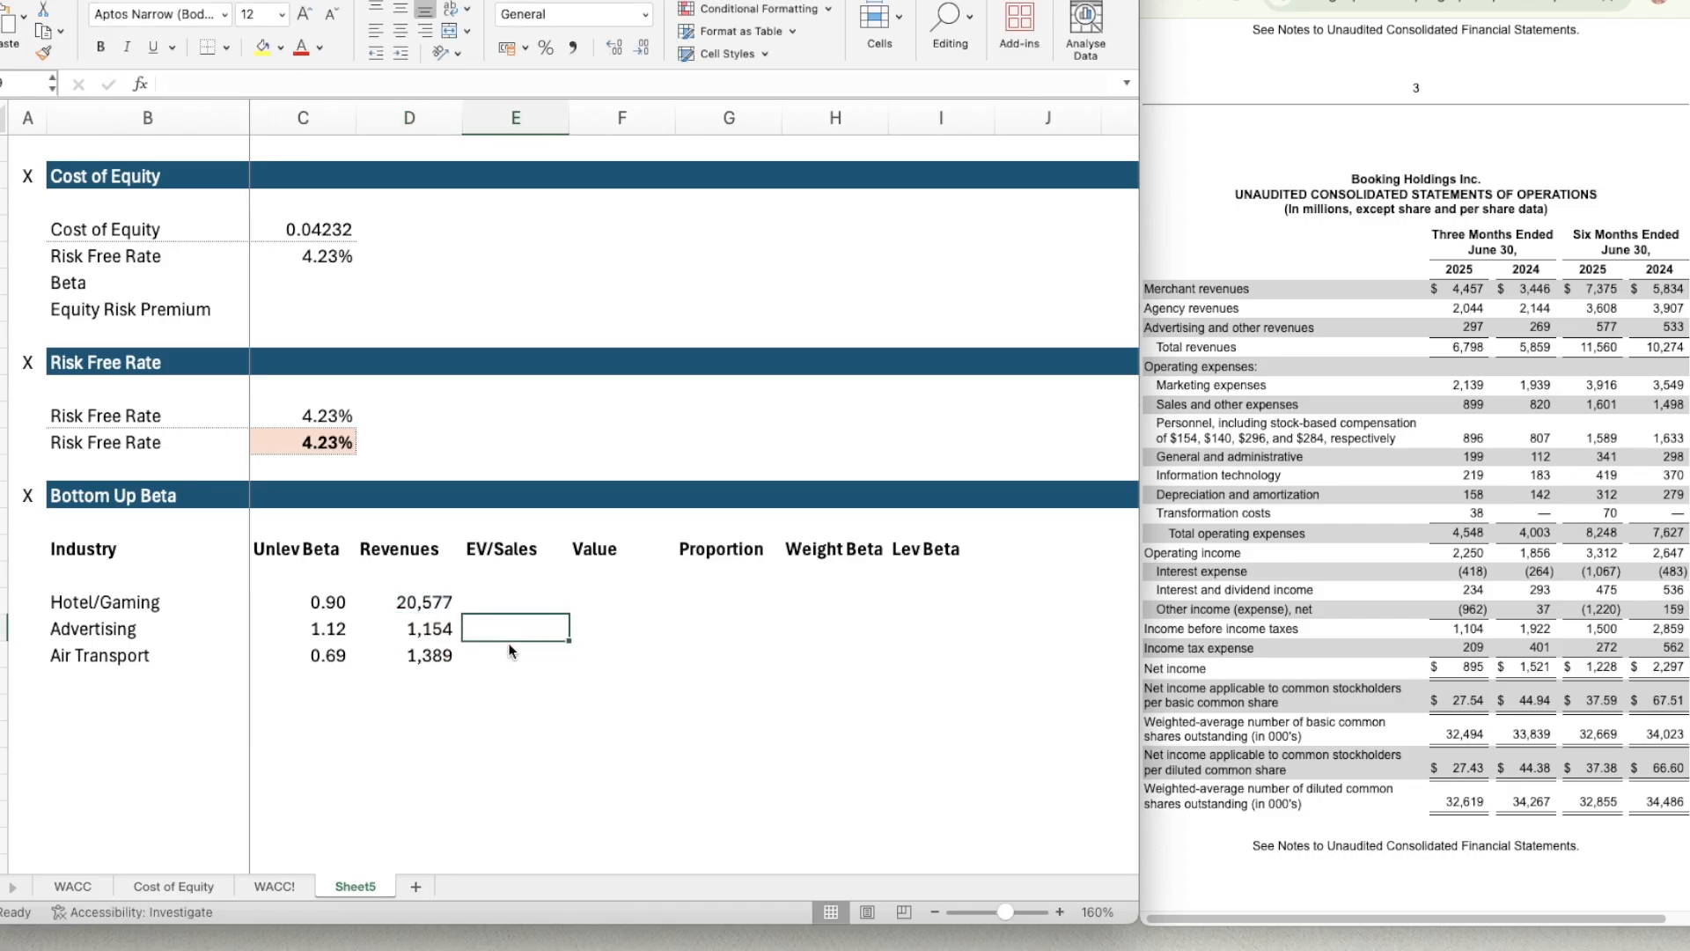
key(Up)
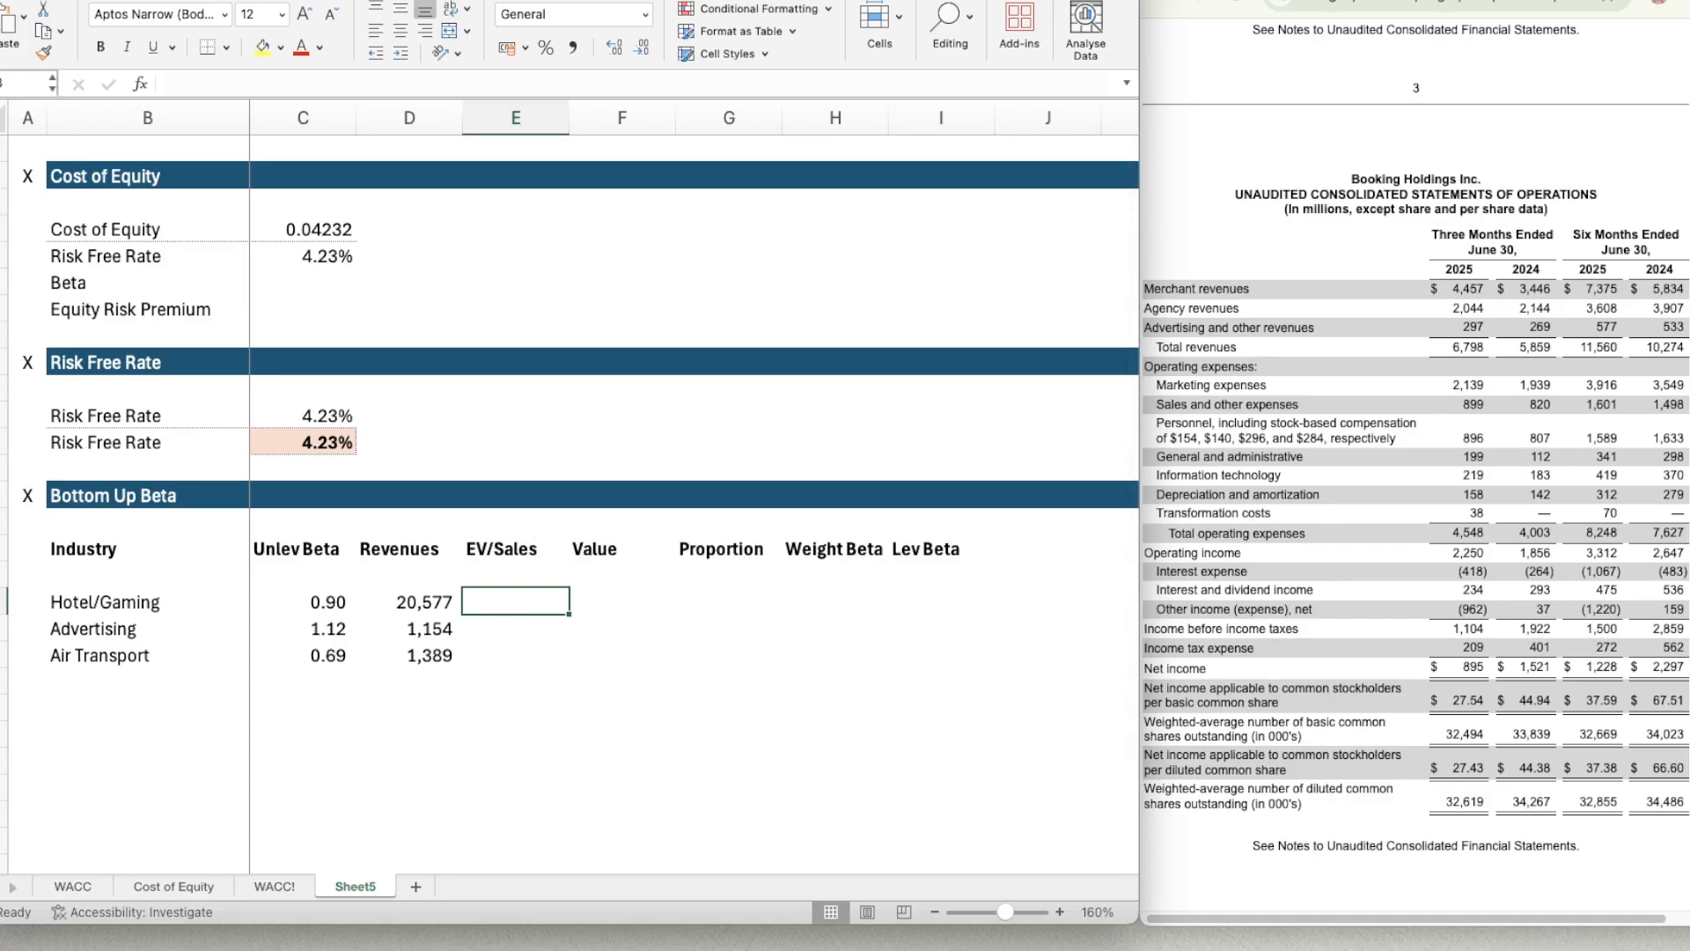
key(super+grave)
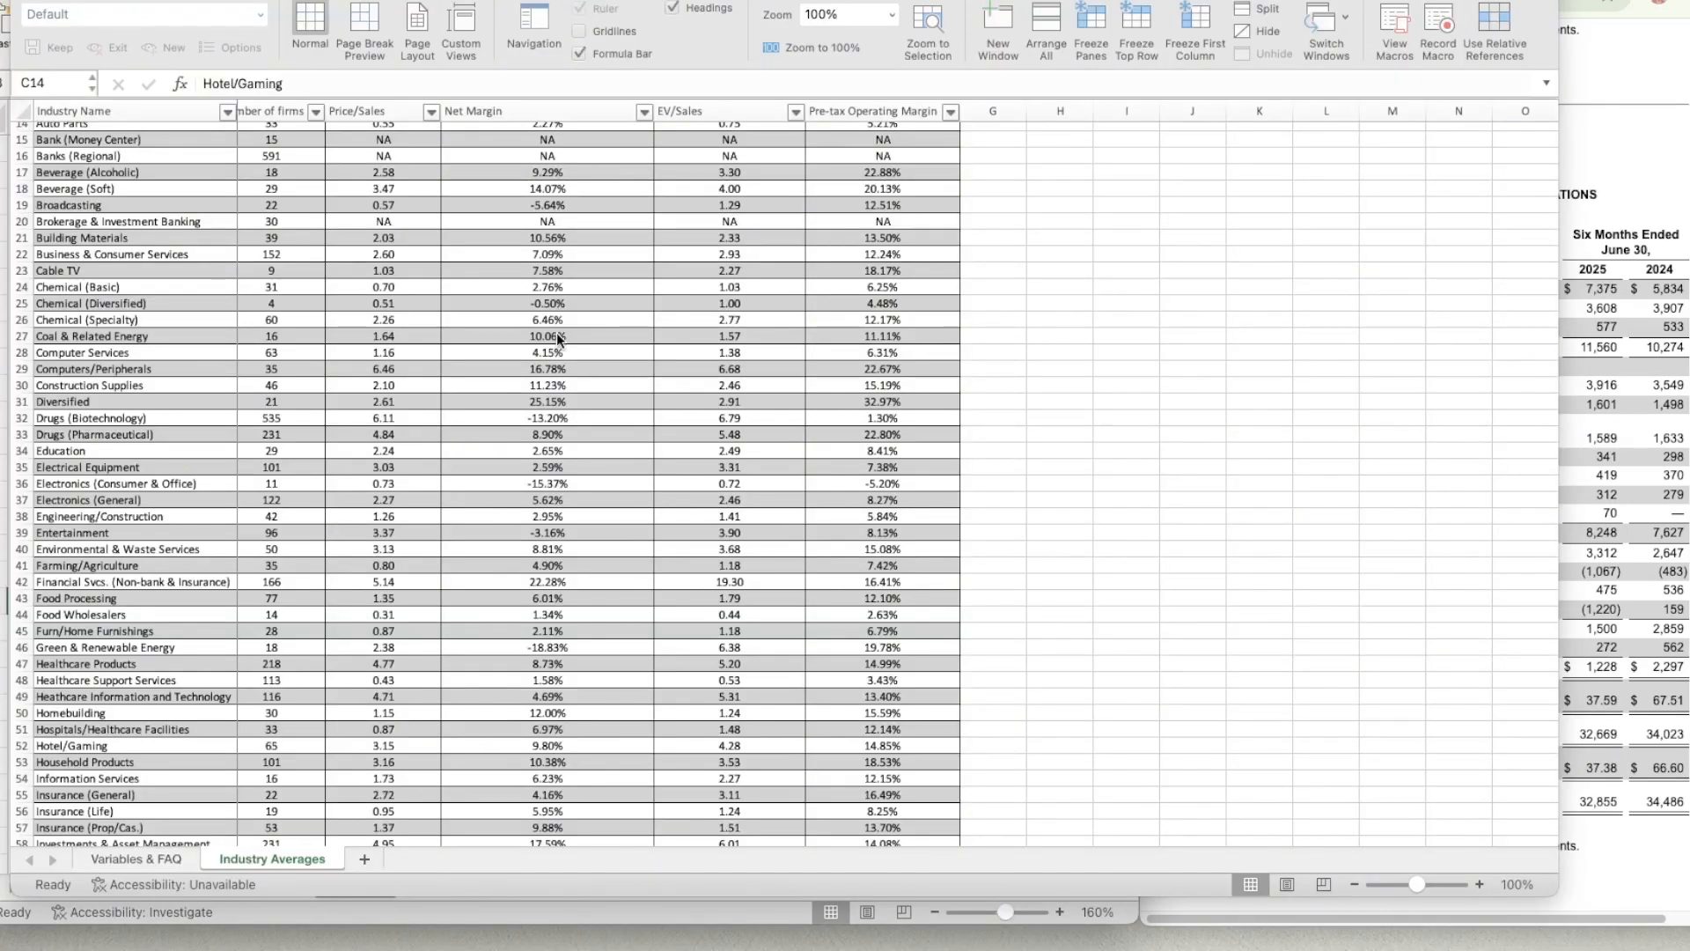
scroll(336, 501, down, 2)
scroll(336, 502, up, 6)
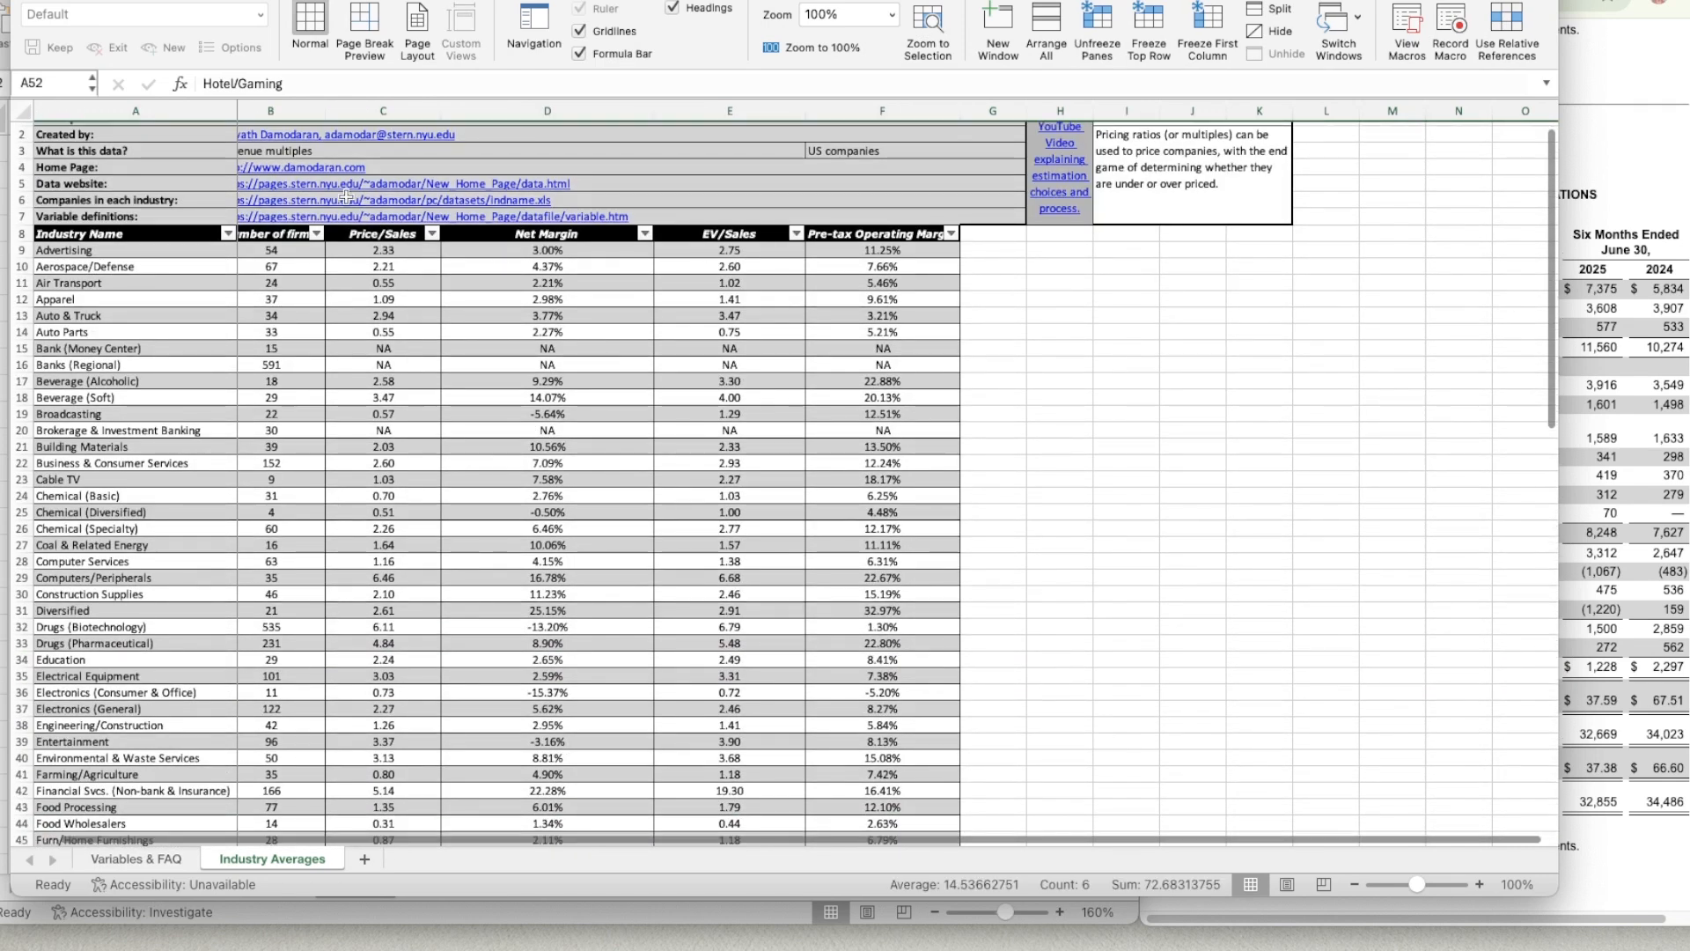
click(426, 246)
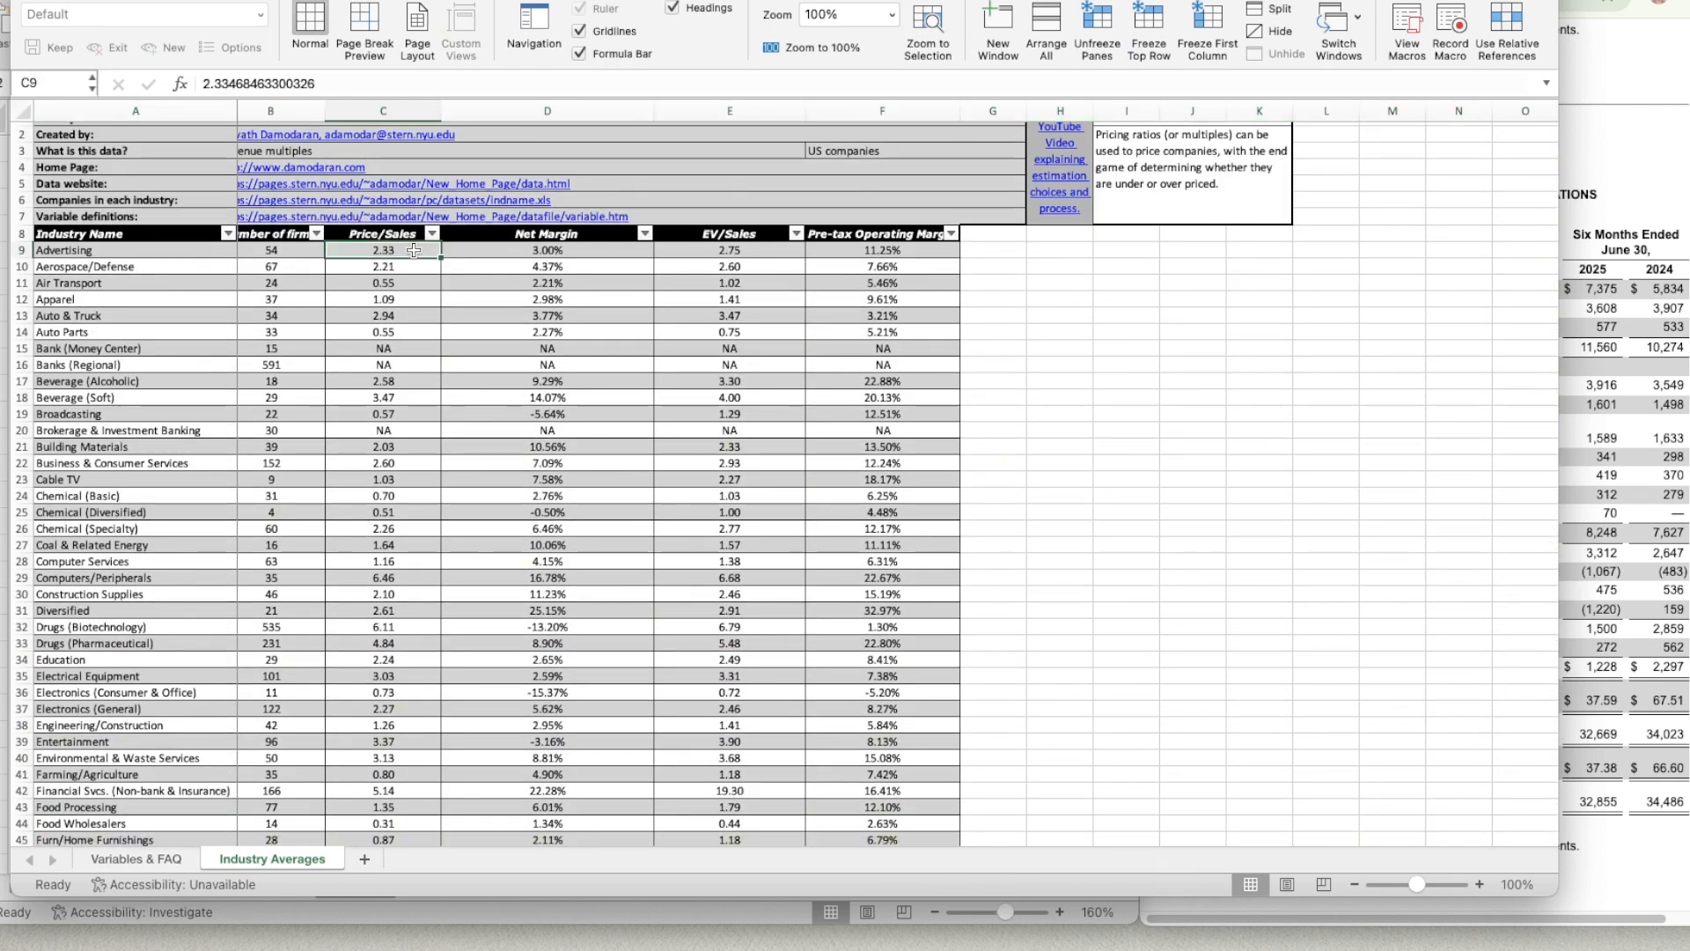
click(746, 250)
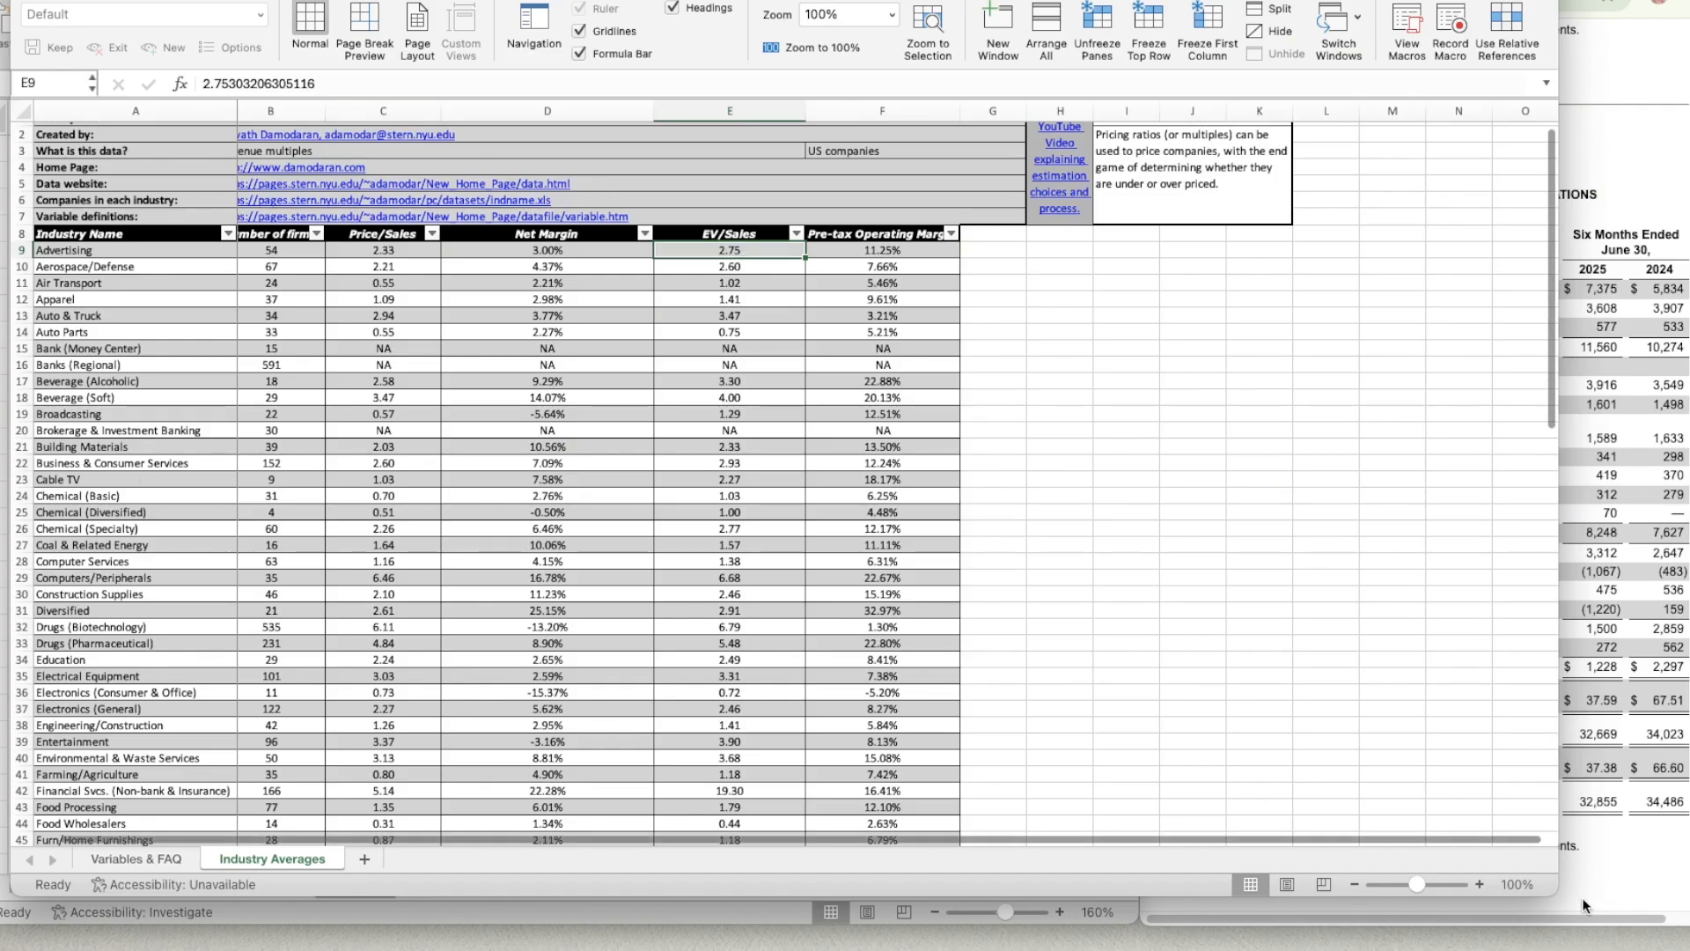
click(1476, 882)
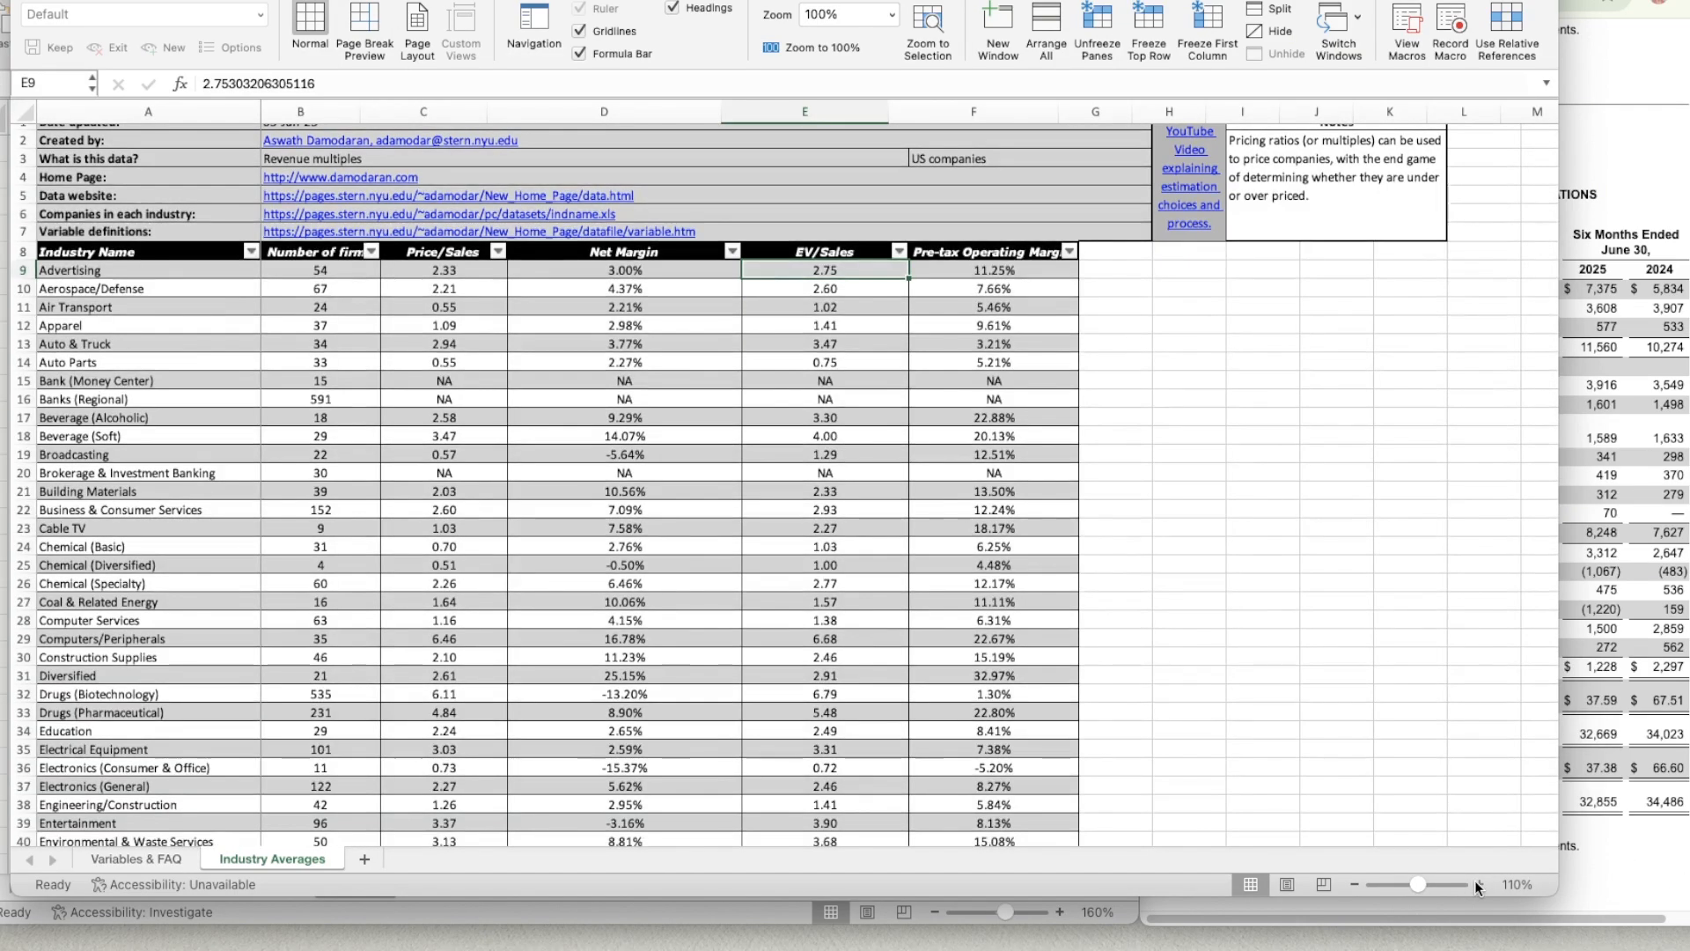
click(1477, 882)
click(1476, 882)
click(1477, 882)
click(1476, 882)
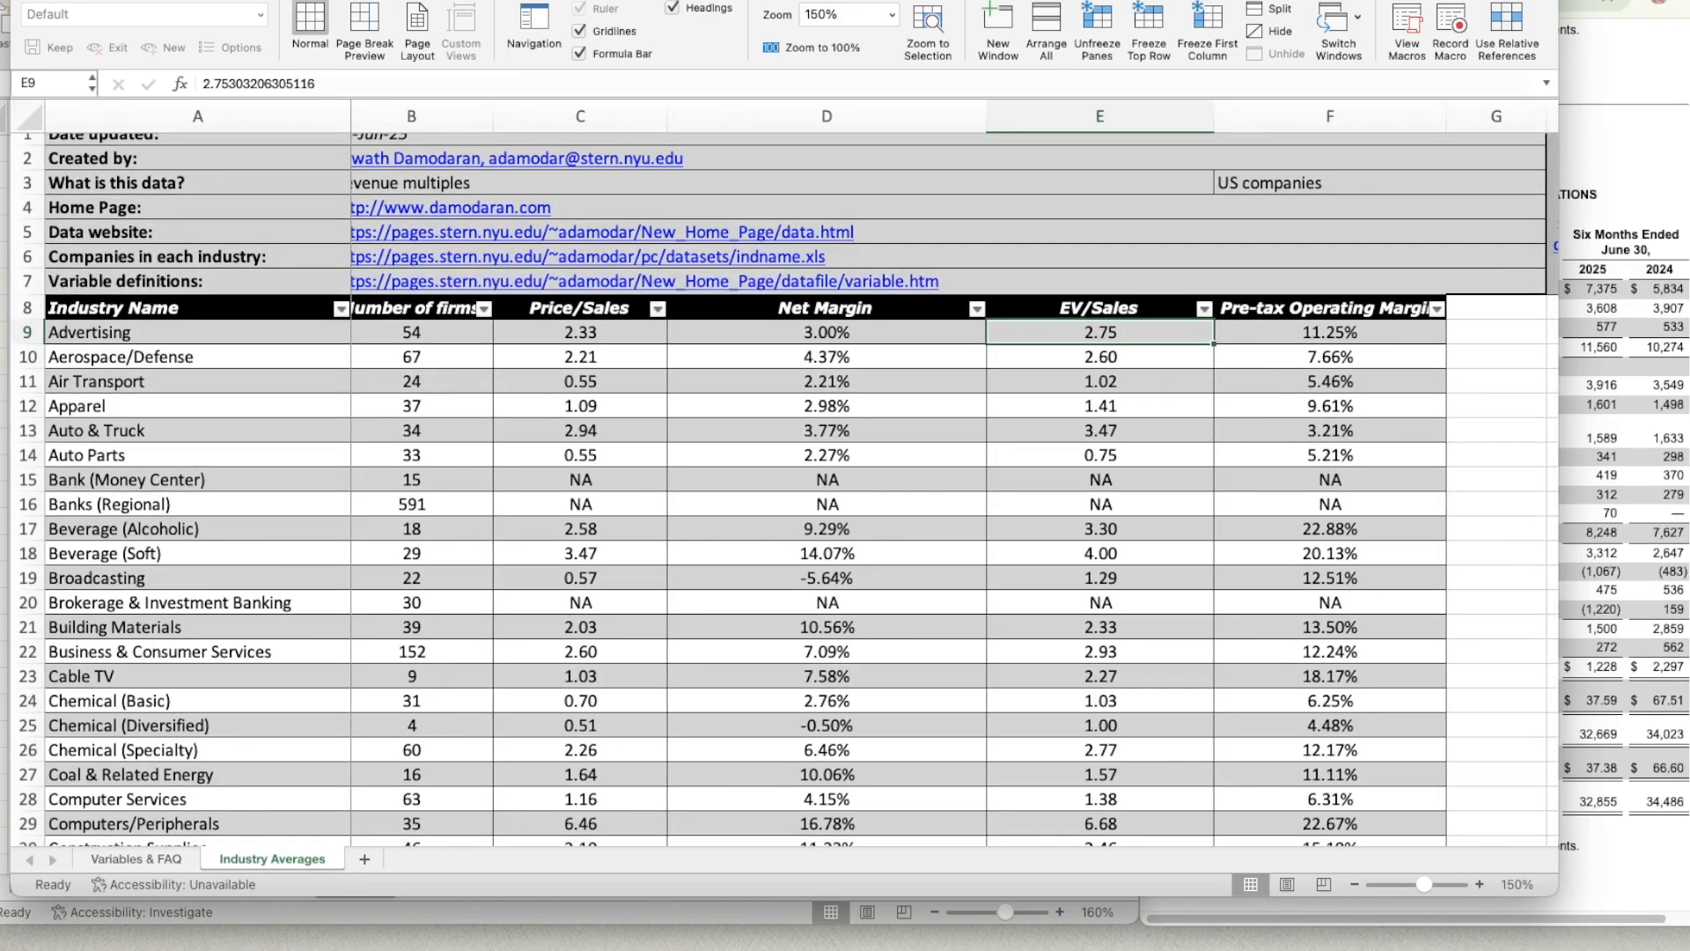
Return to the WACC workbook and enter 2.75 as the Advertising EV/Sales multiple in E19.
key(super+m)
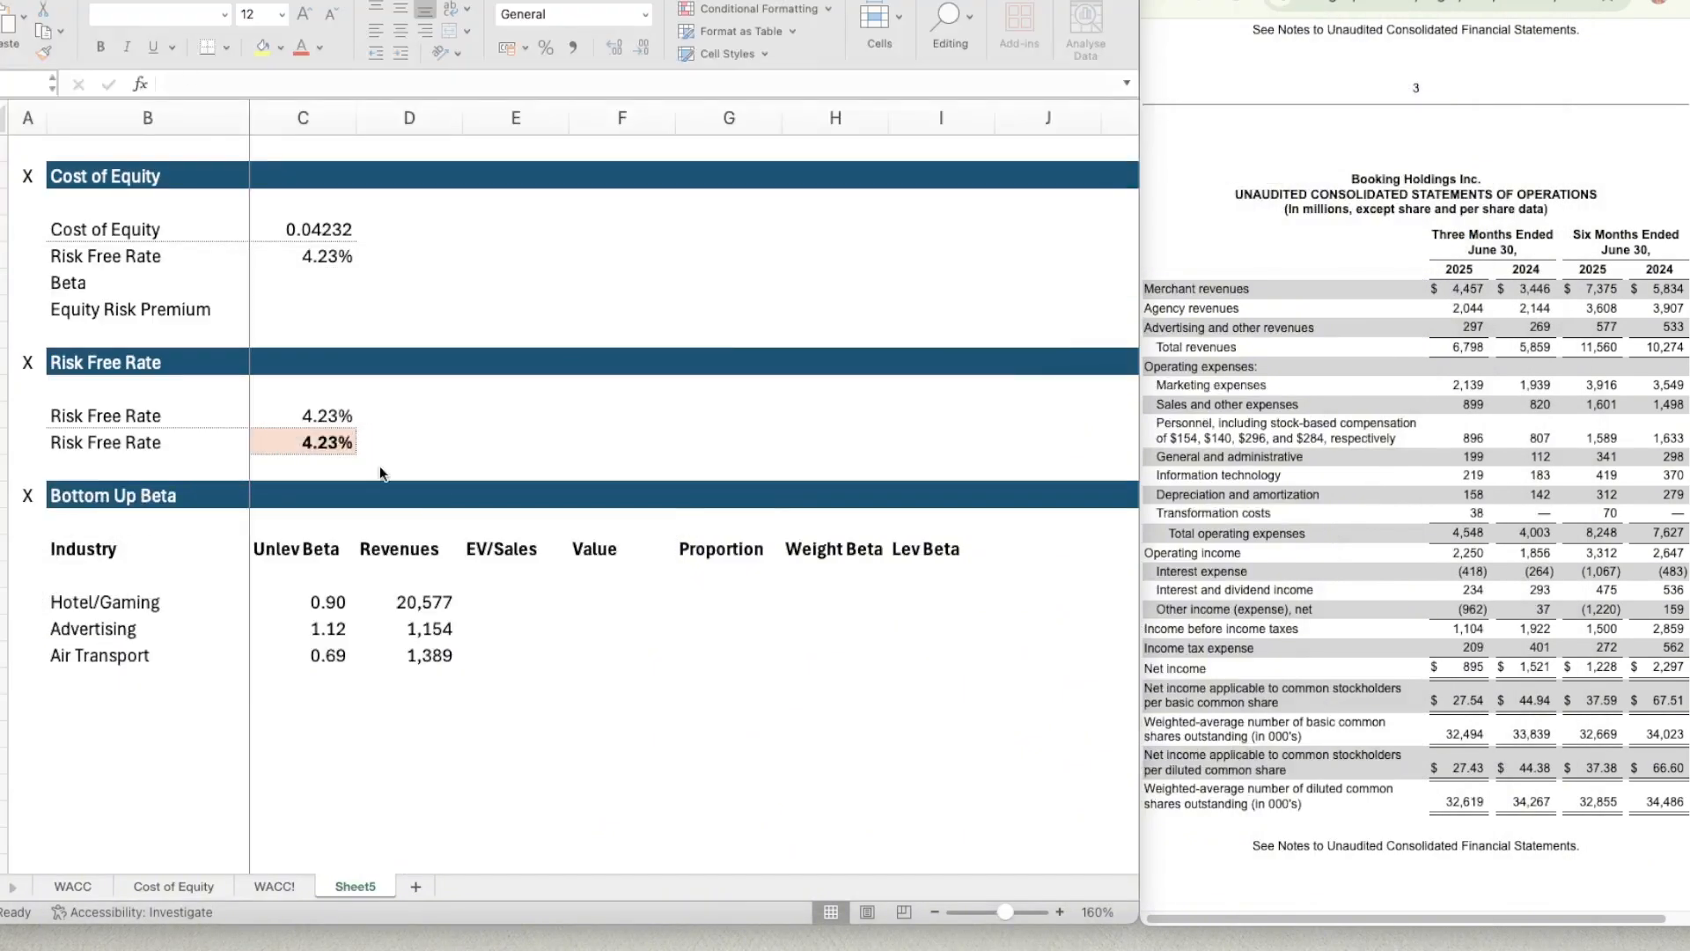
click(506, 599)
click(562, 620)
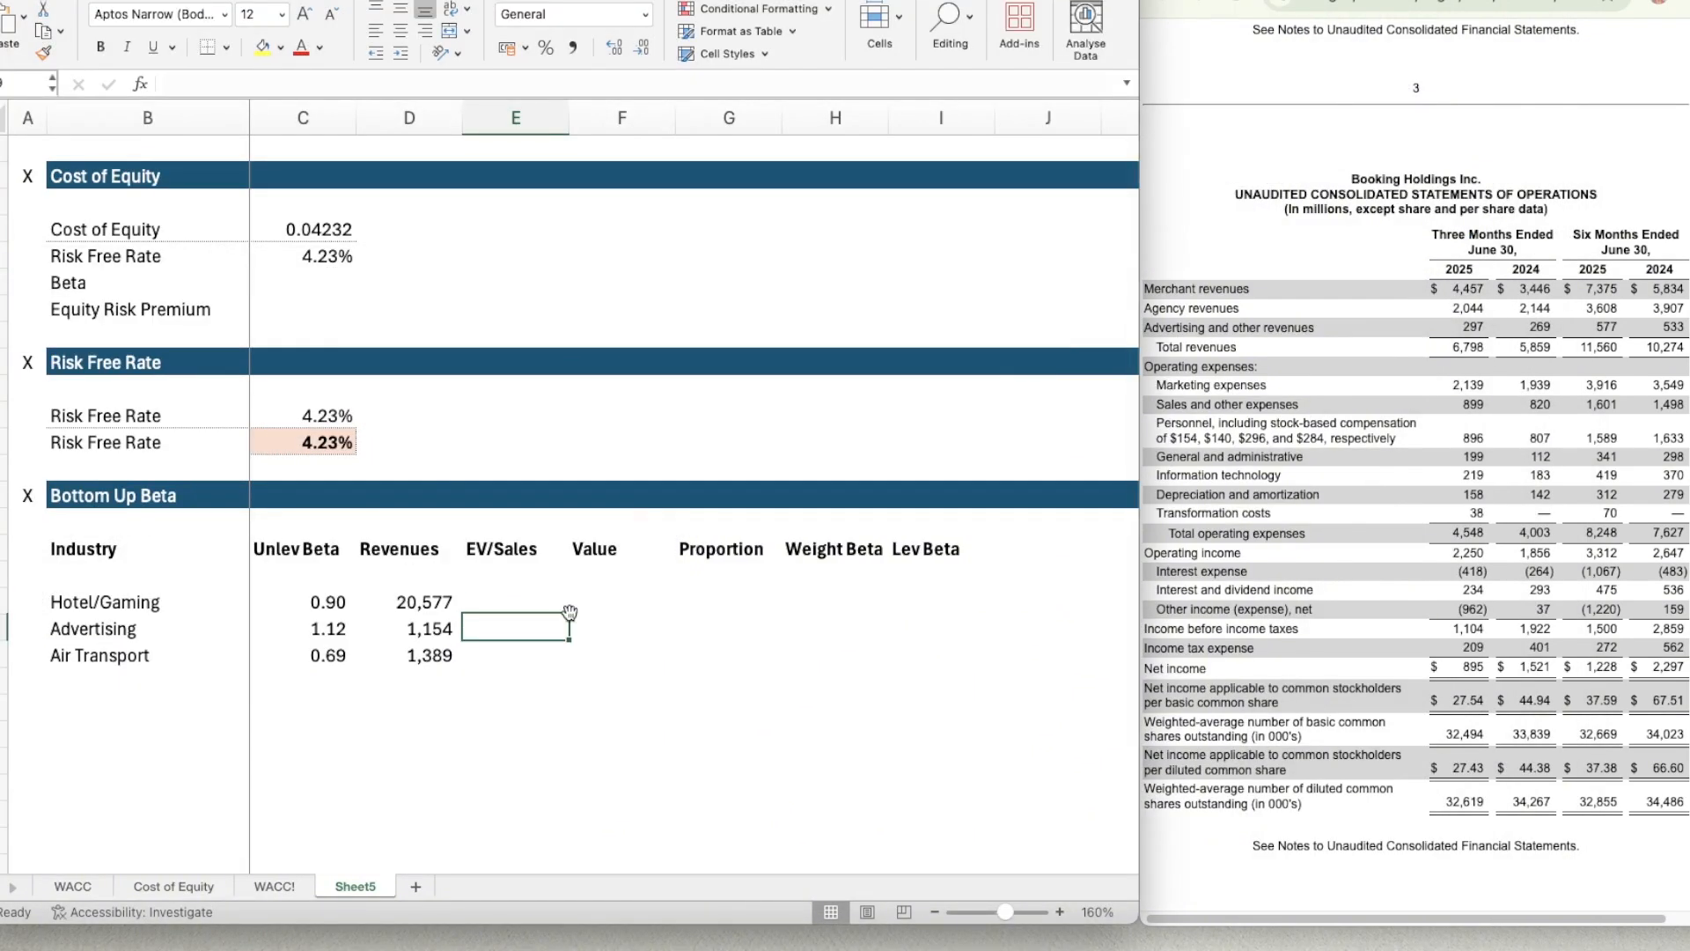
text(2.75)
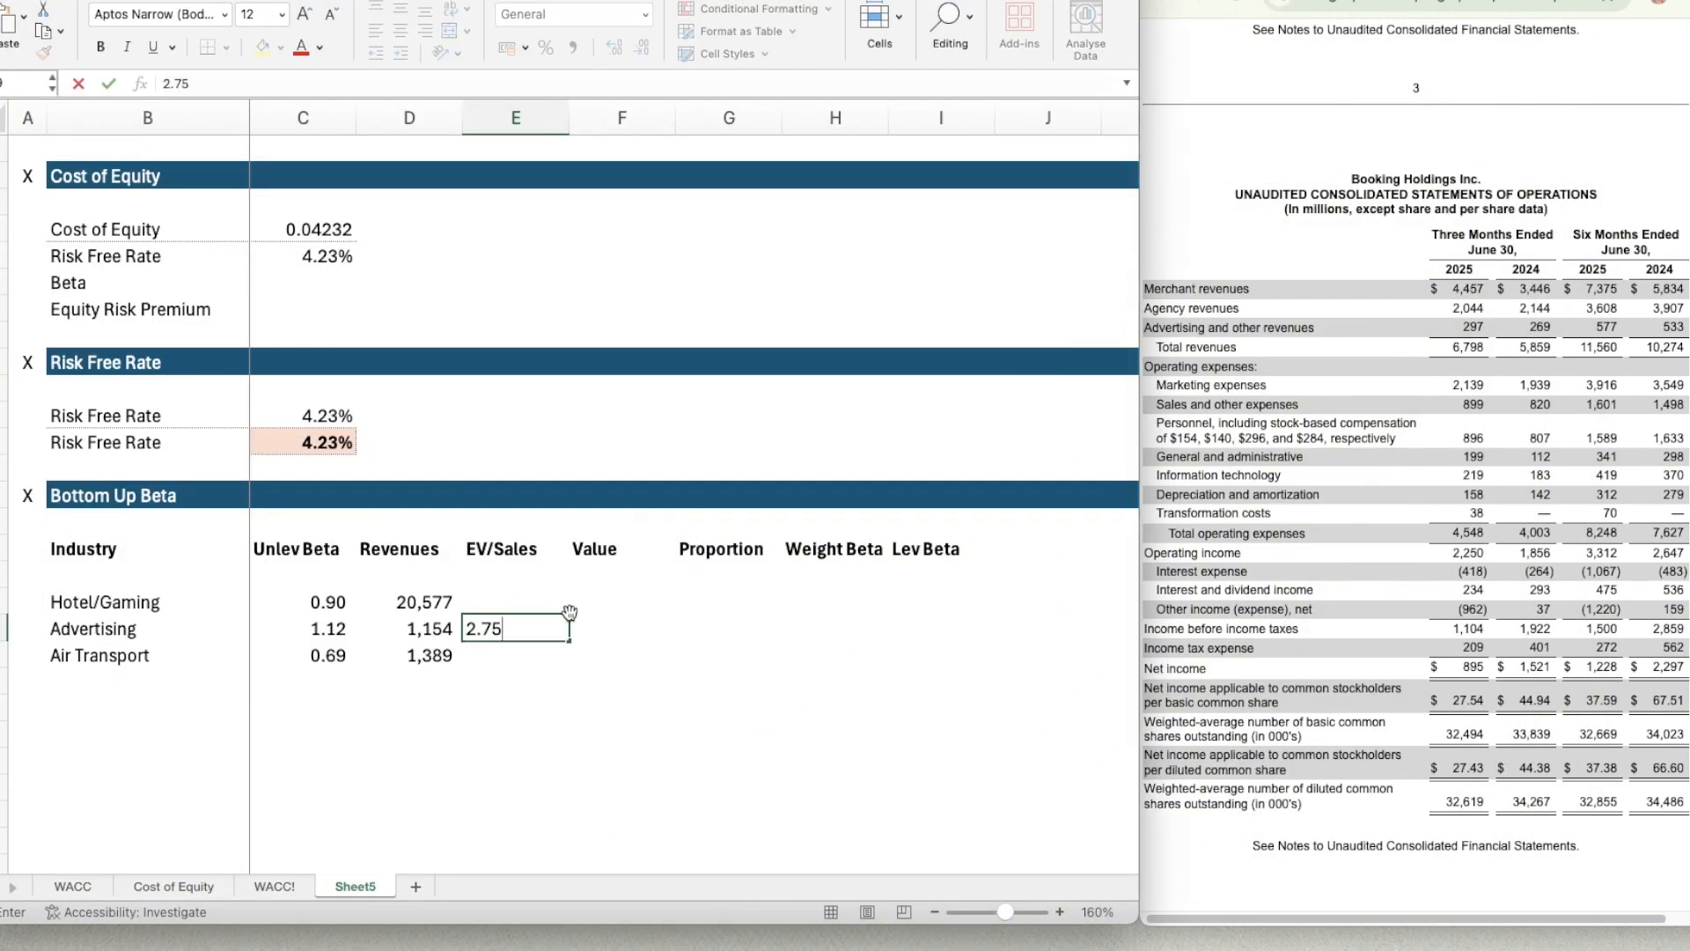
key(Return)
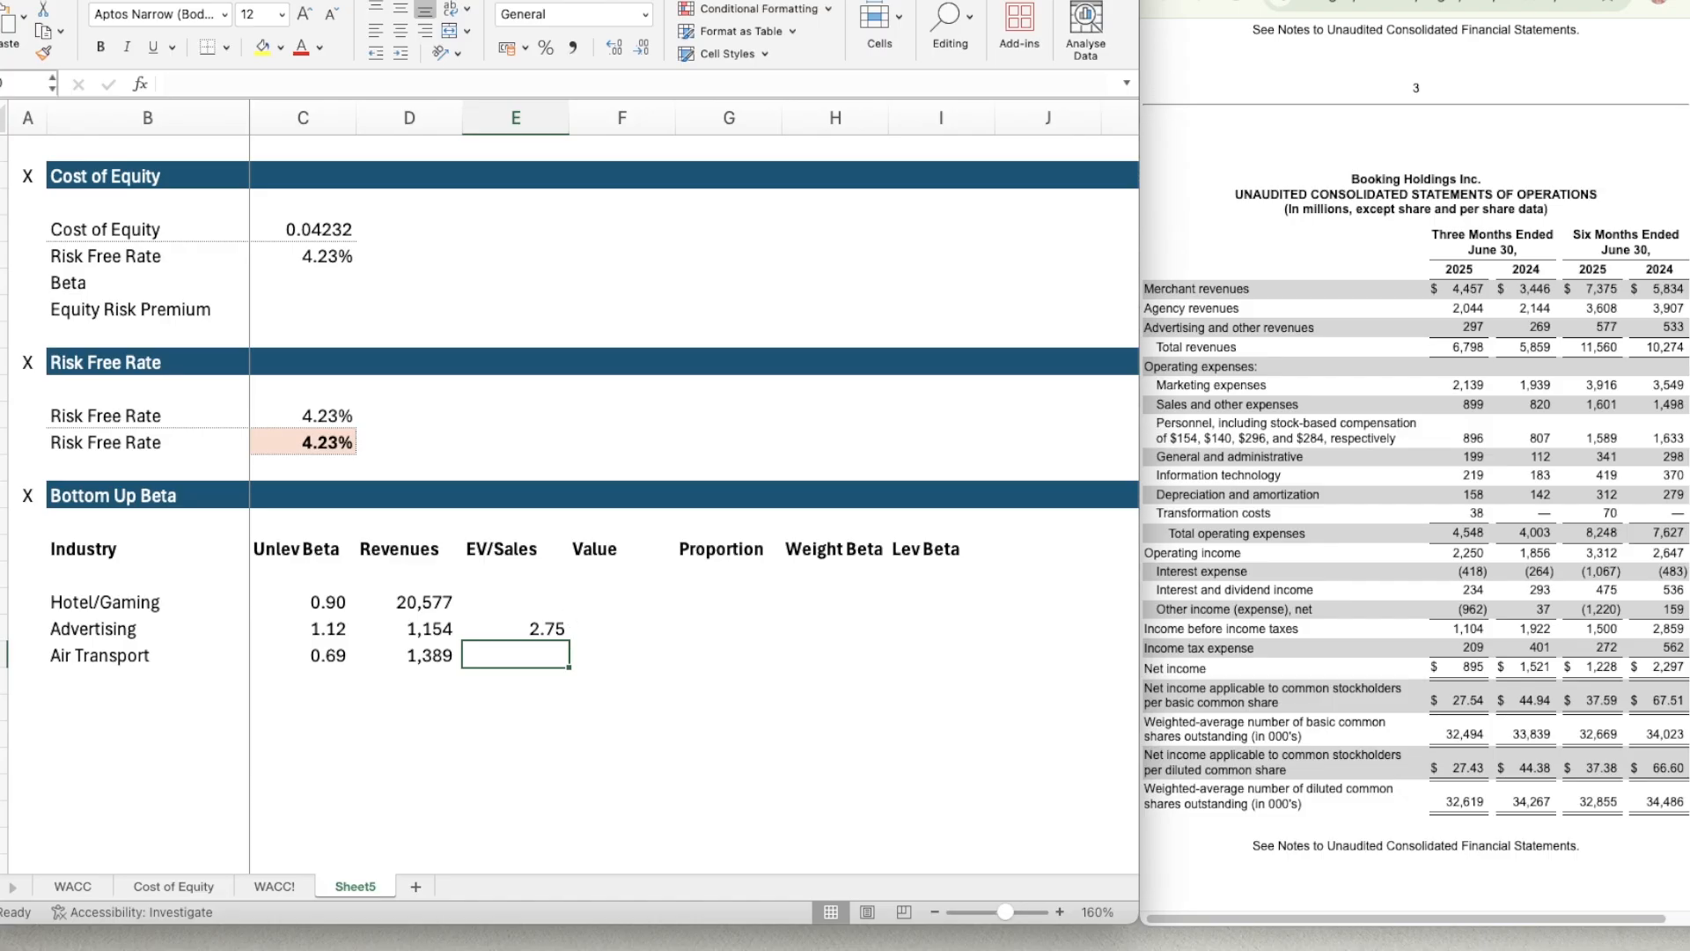
Look up the Air Transport EV/Sales multiple in the Industry Averages workbook and enter 1.02 in E20.
click(2, 946)
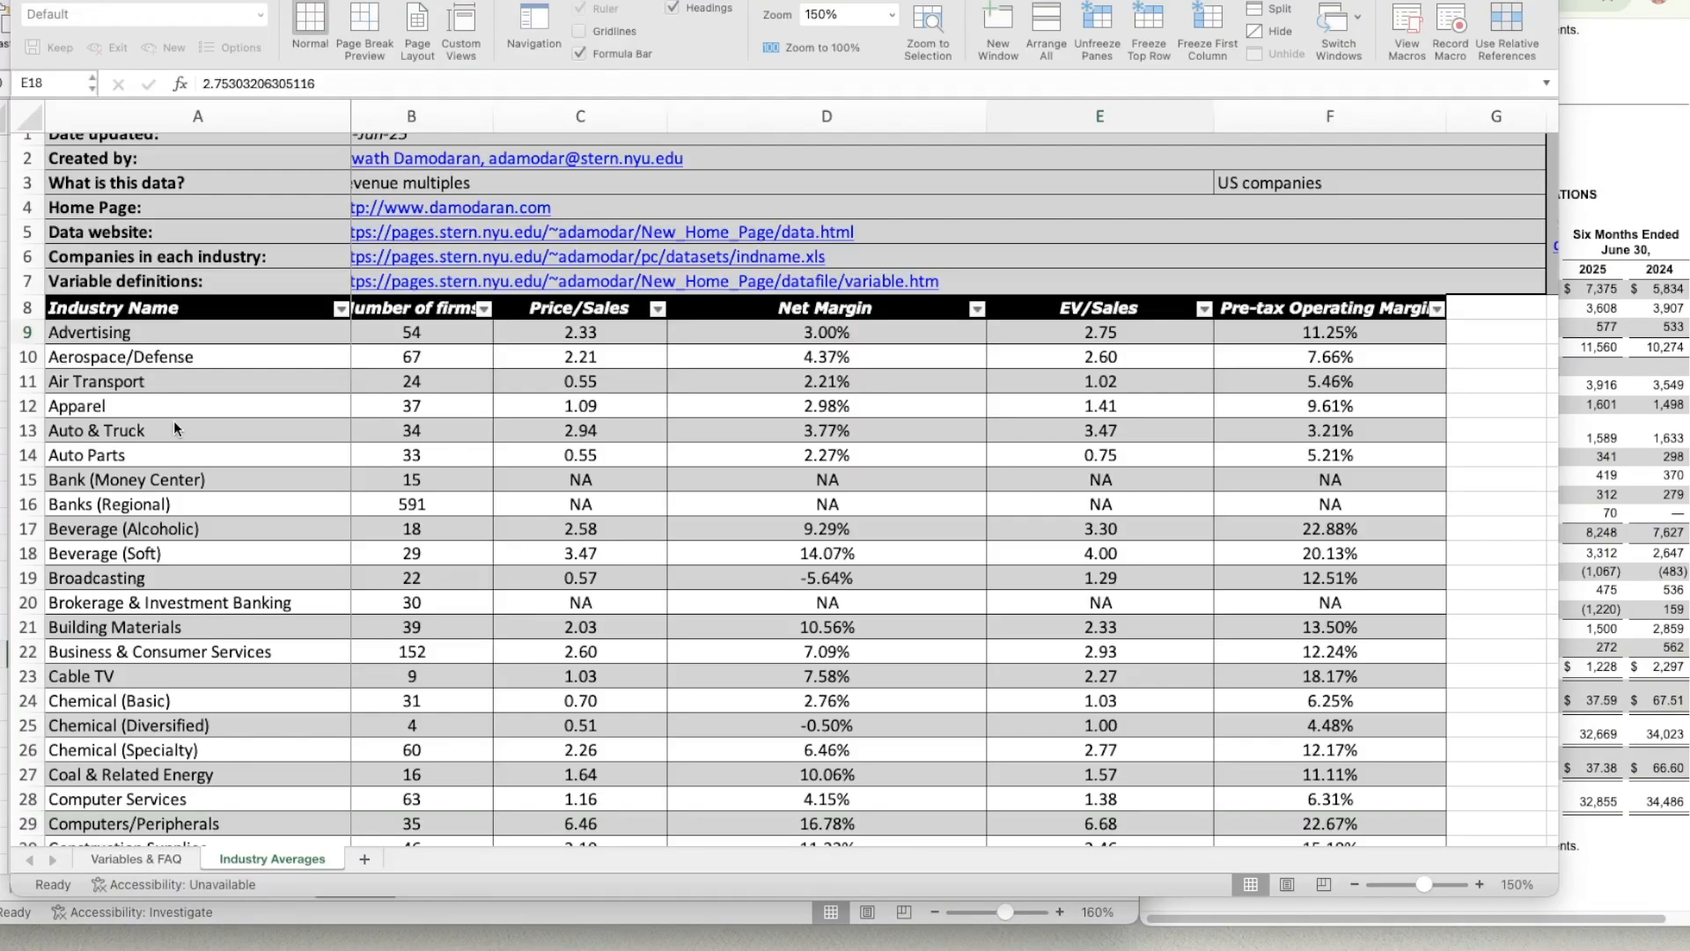
click(1061, 384)
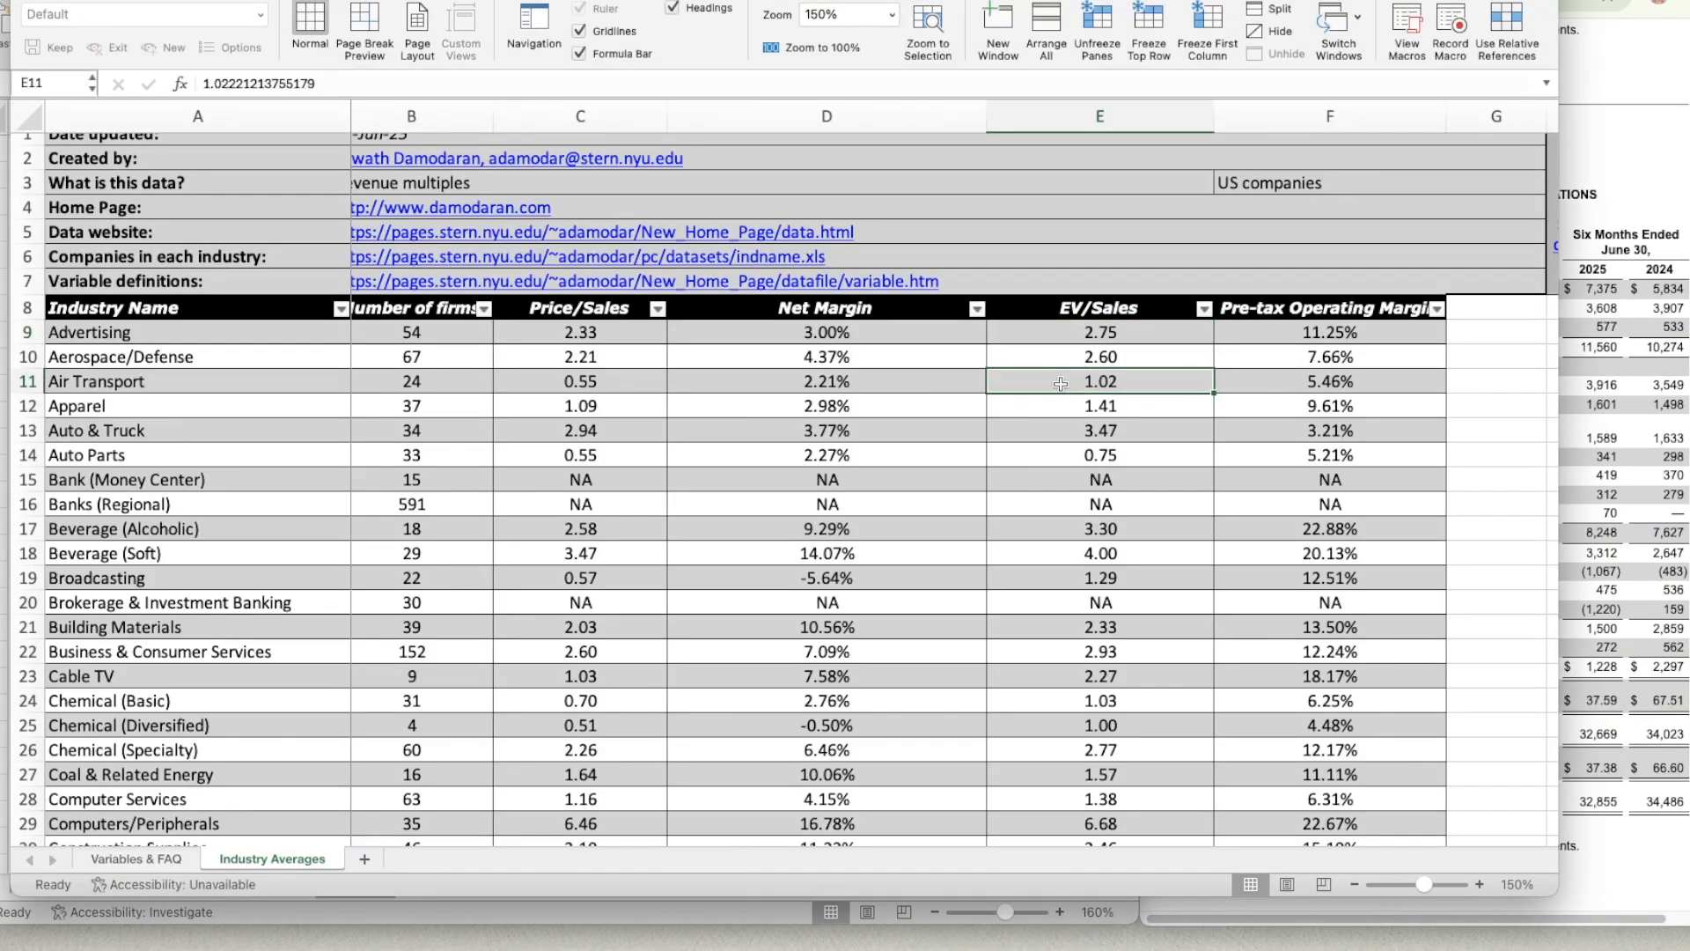
click(54, 2)
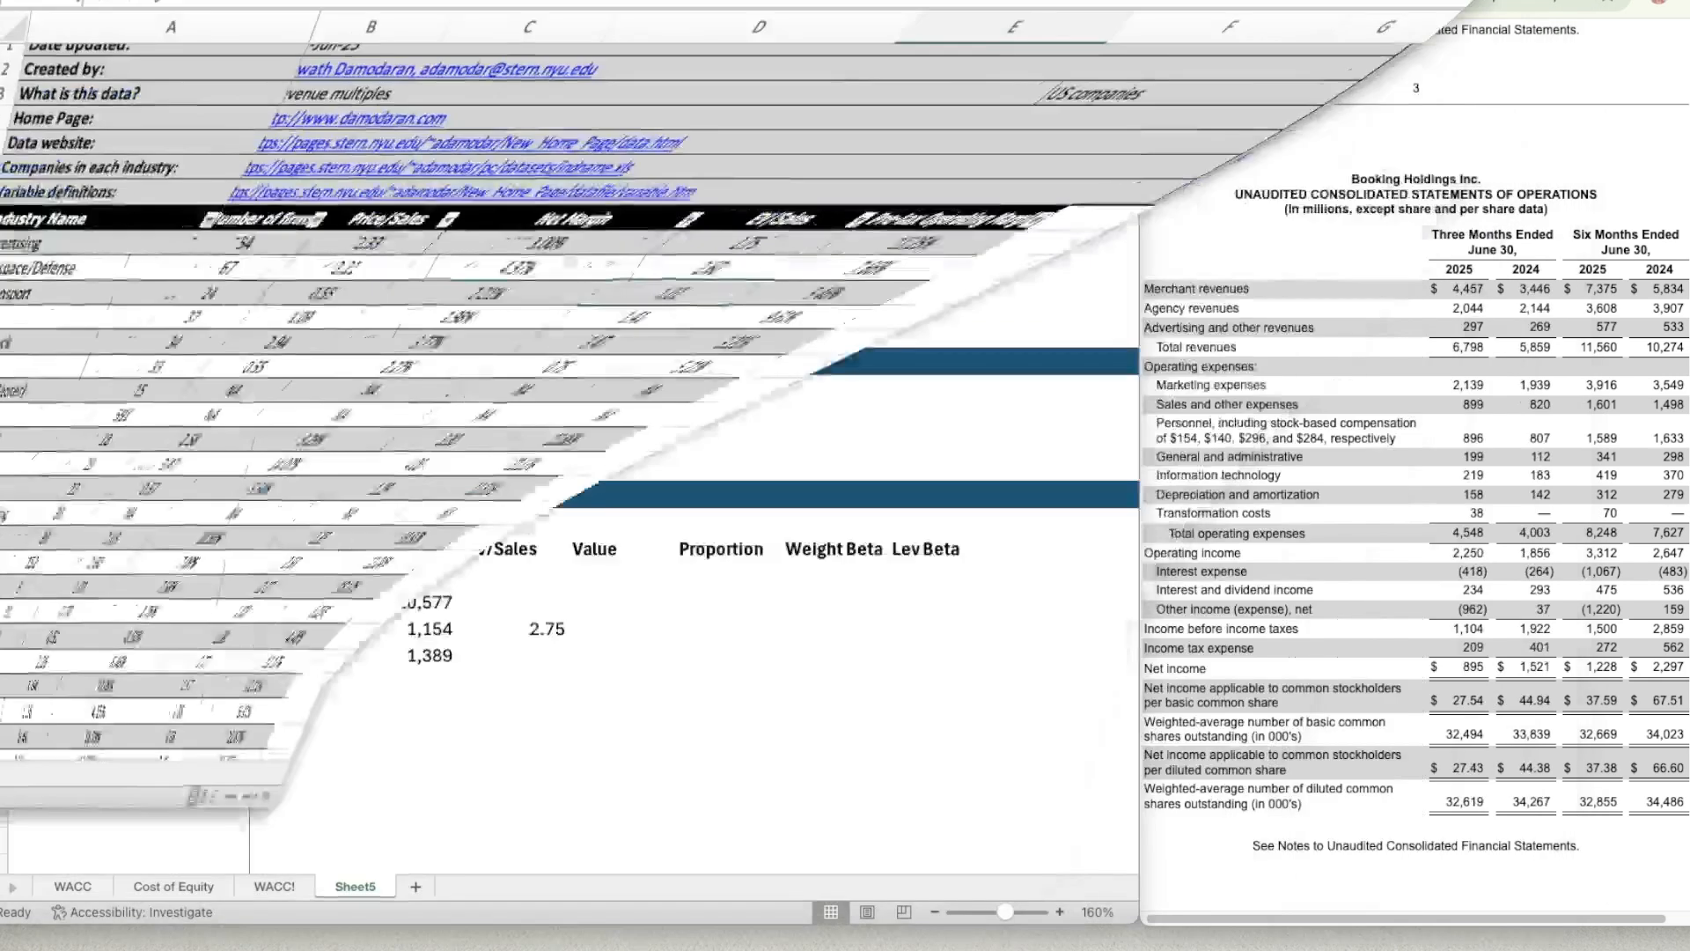
click(520, 657)
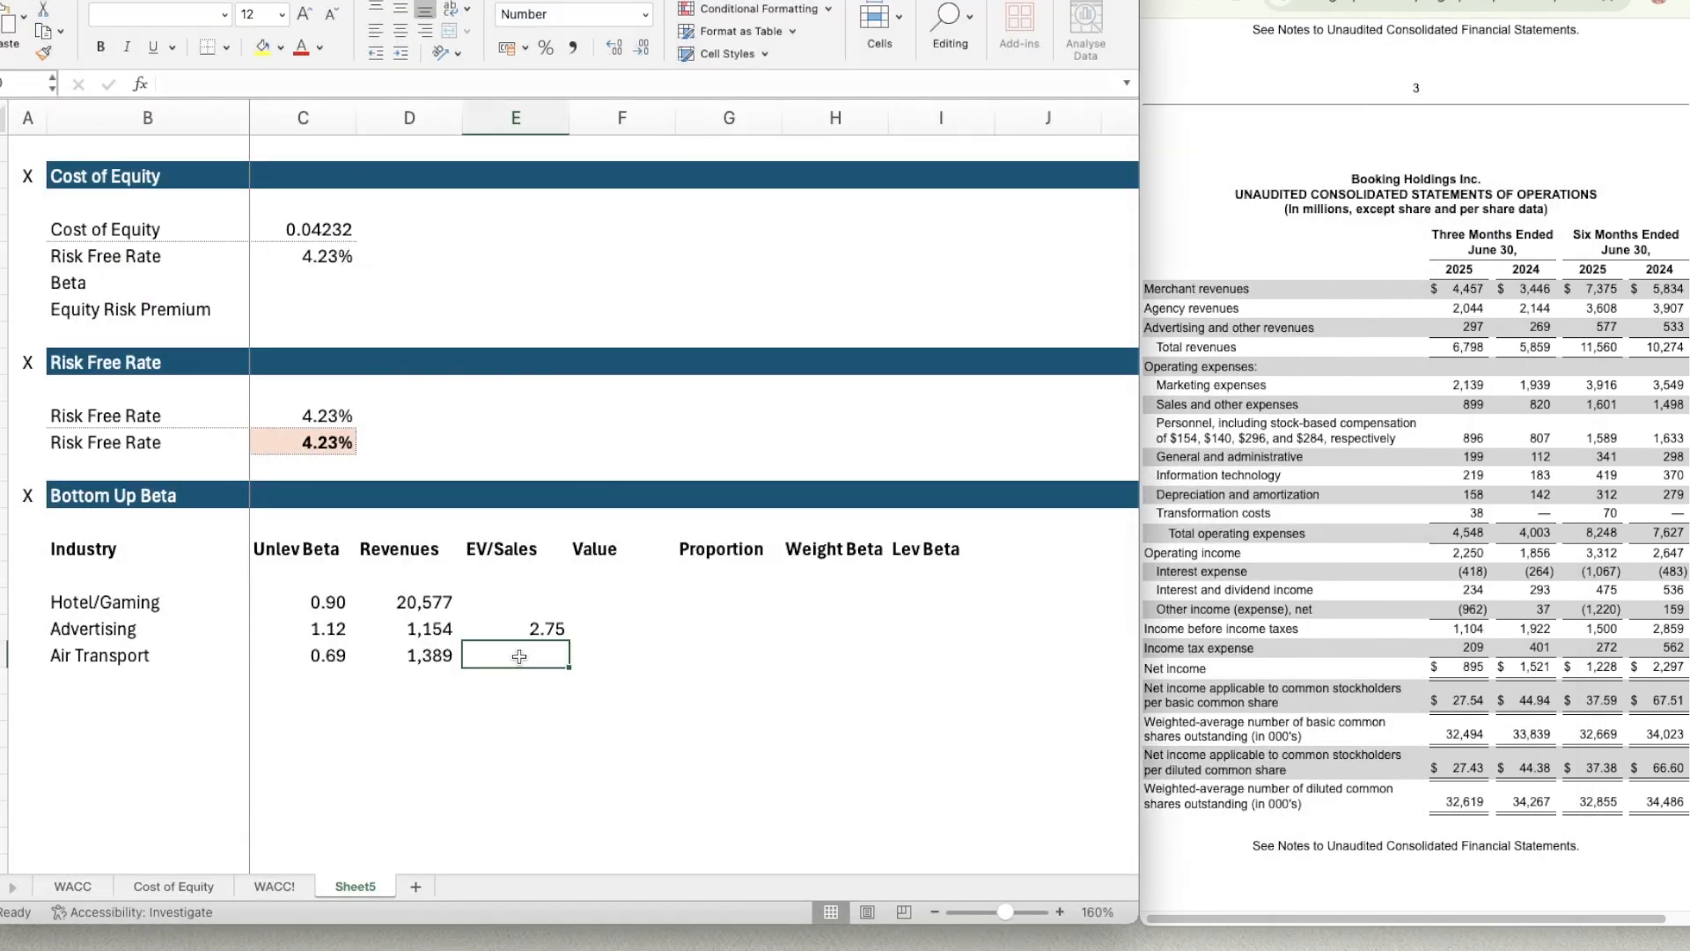
text(1.02)
key(Return)
key(Up)
key(Up)
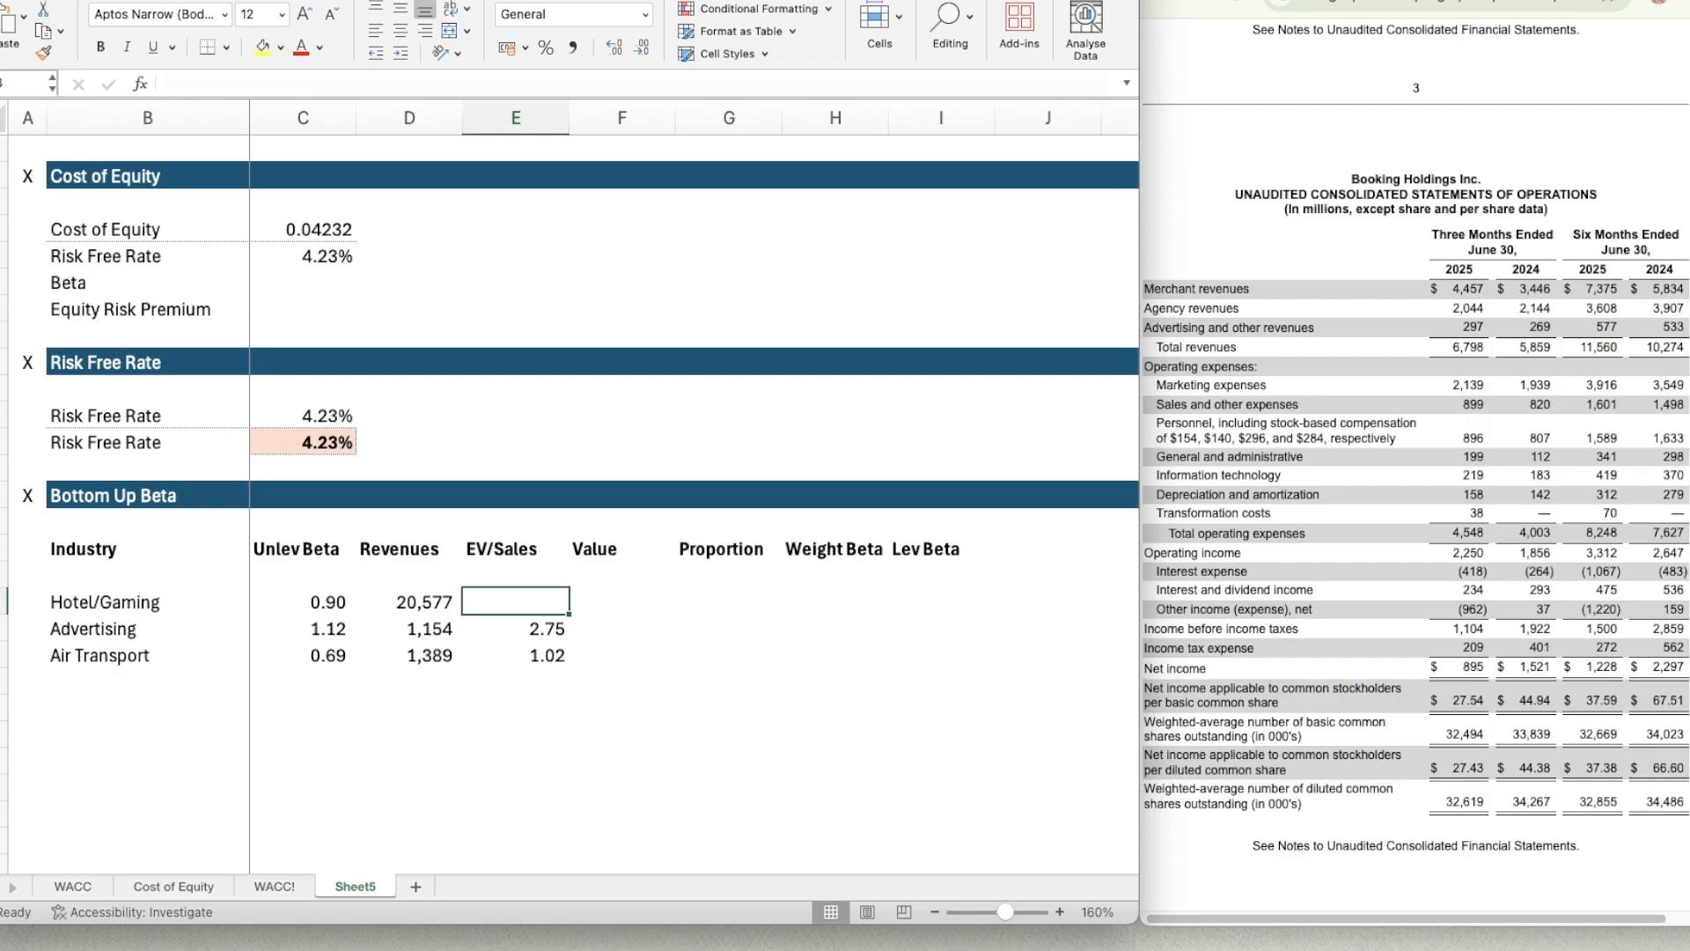
Look up the Hotel/Gaming EV/Sales multiple in the Industry Averages workbook and enter 4.28 in E18 of the WACC workbook.
click(365, 949)
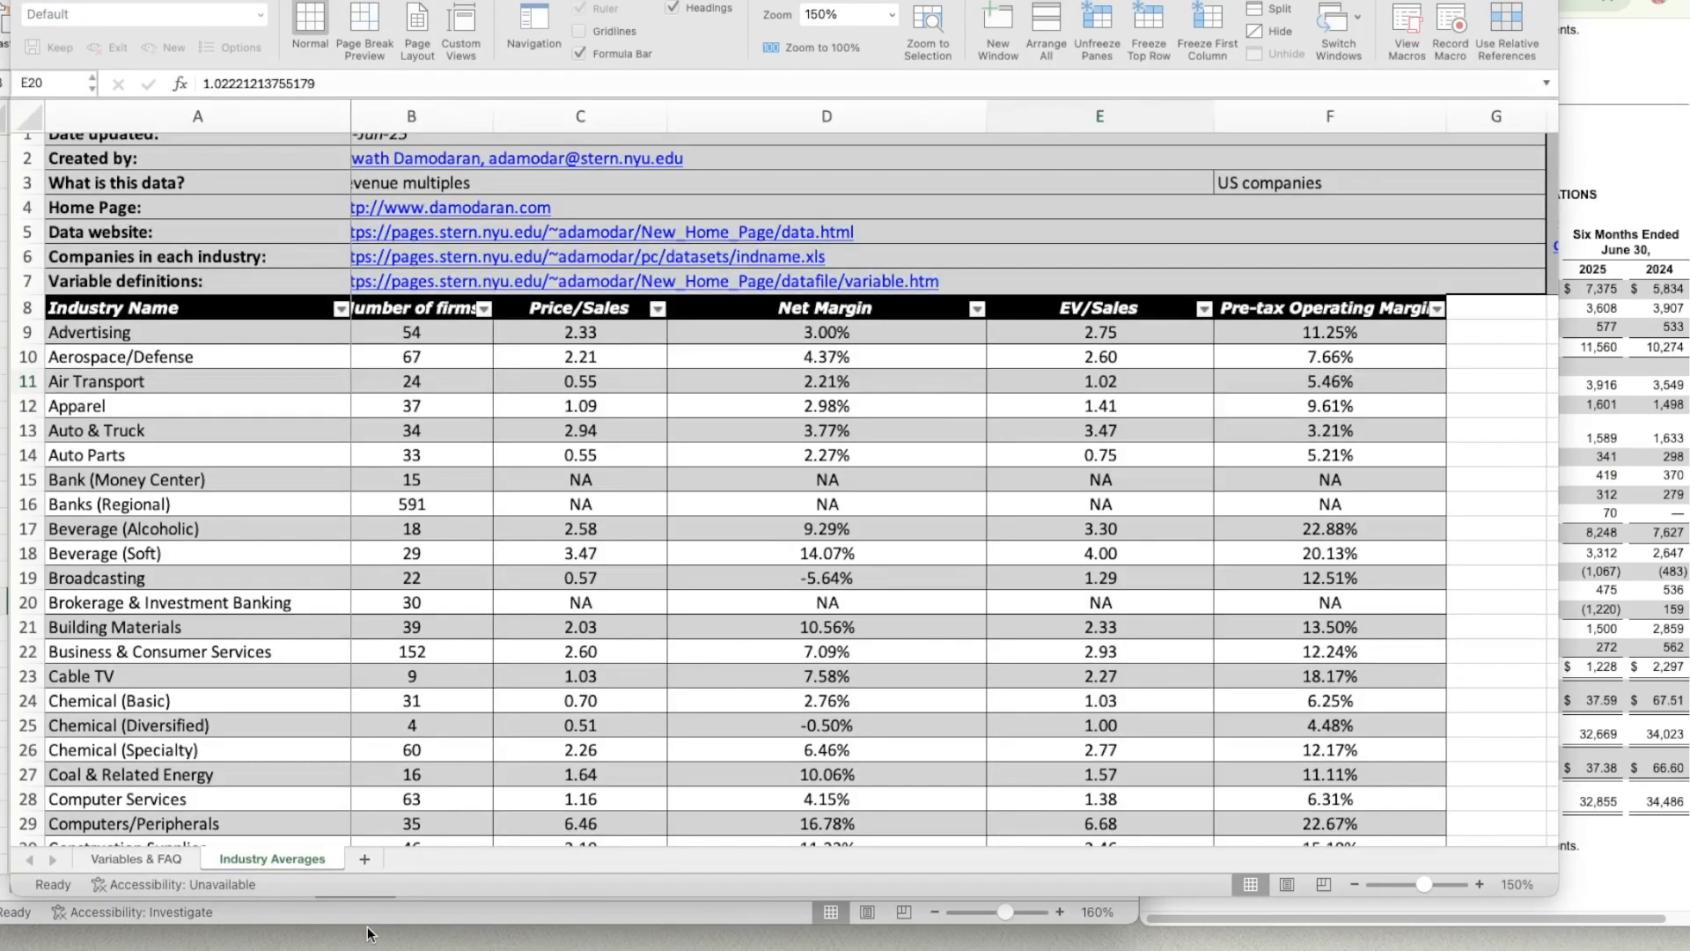
click(499, 646)
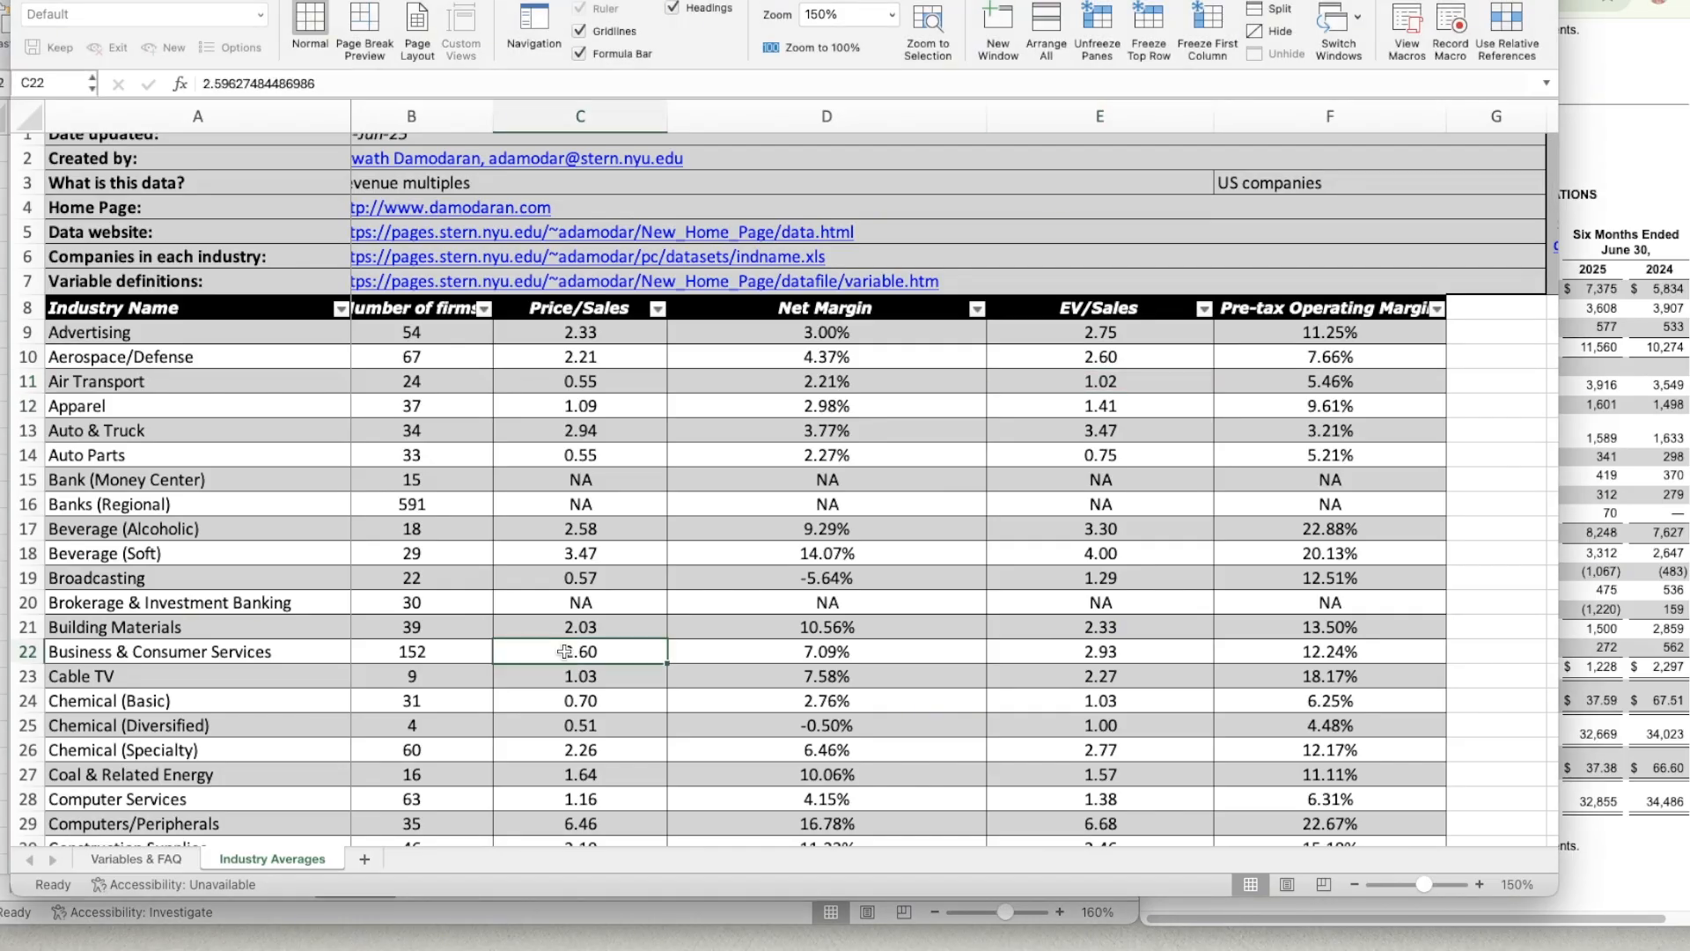
scroll(570, 656, down, 5)
scroll(570, 656, down, 8)
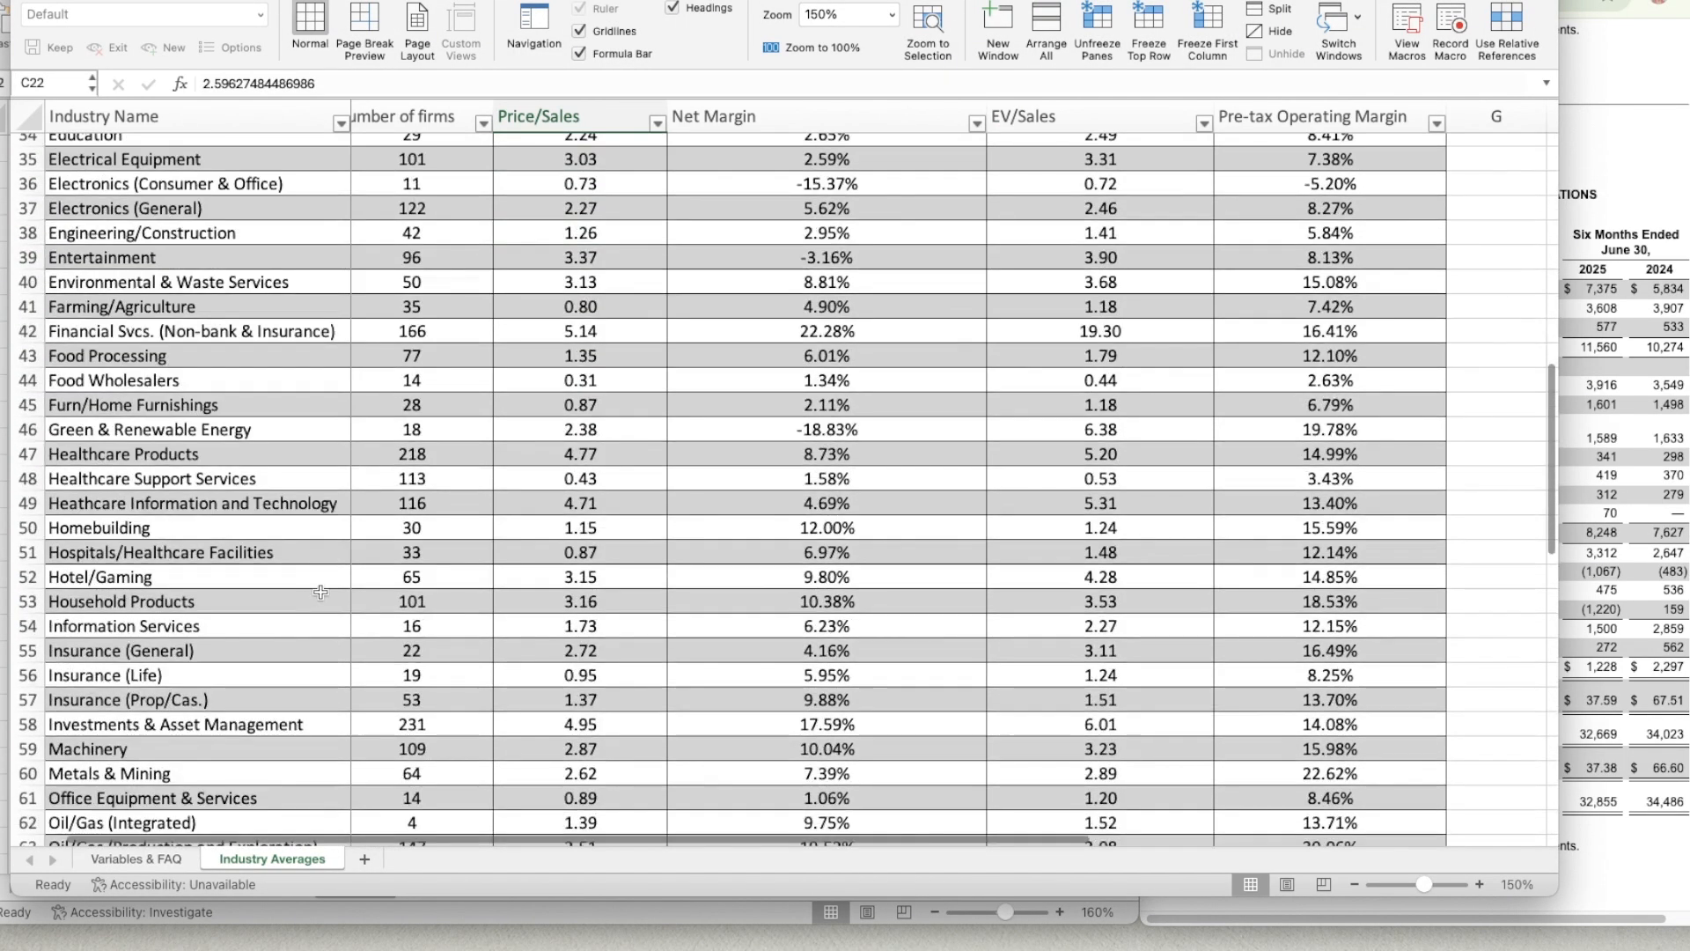
click(1068, 575)
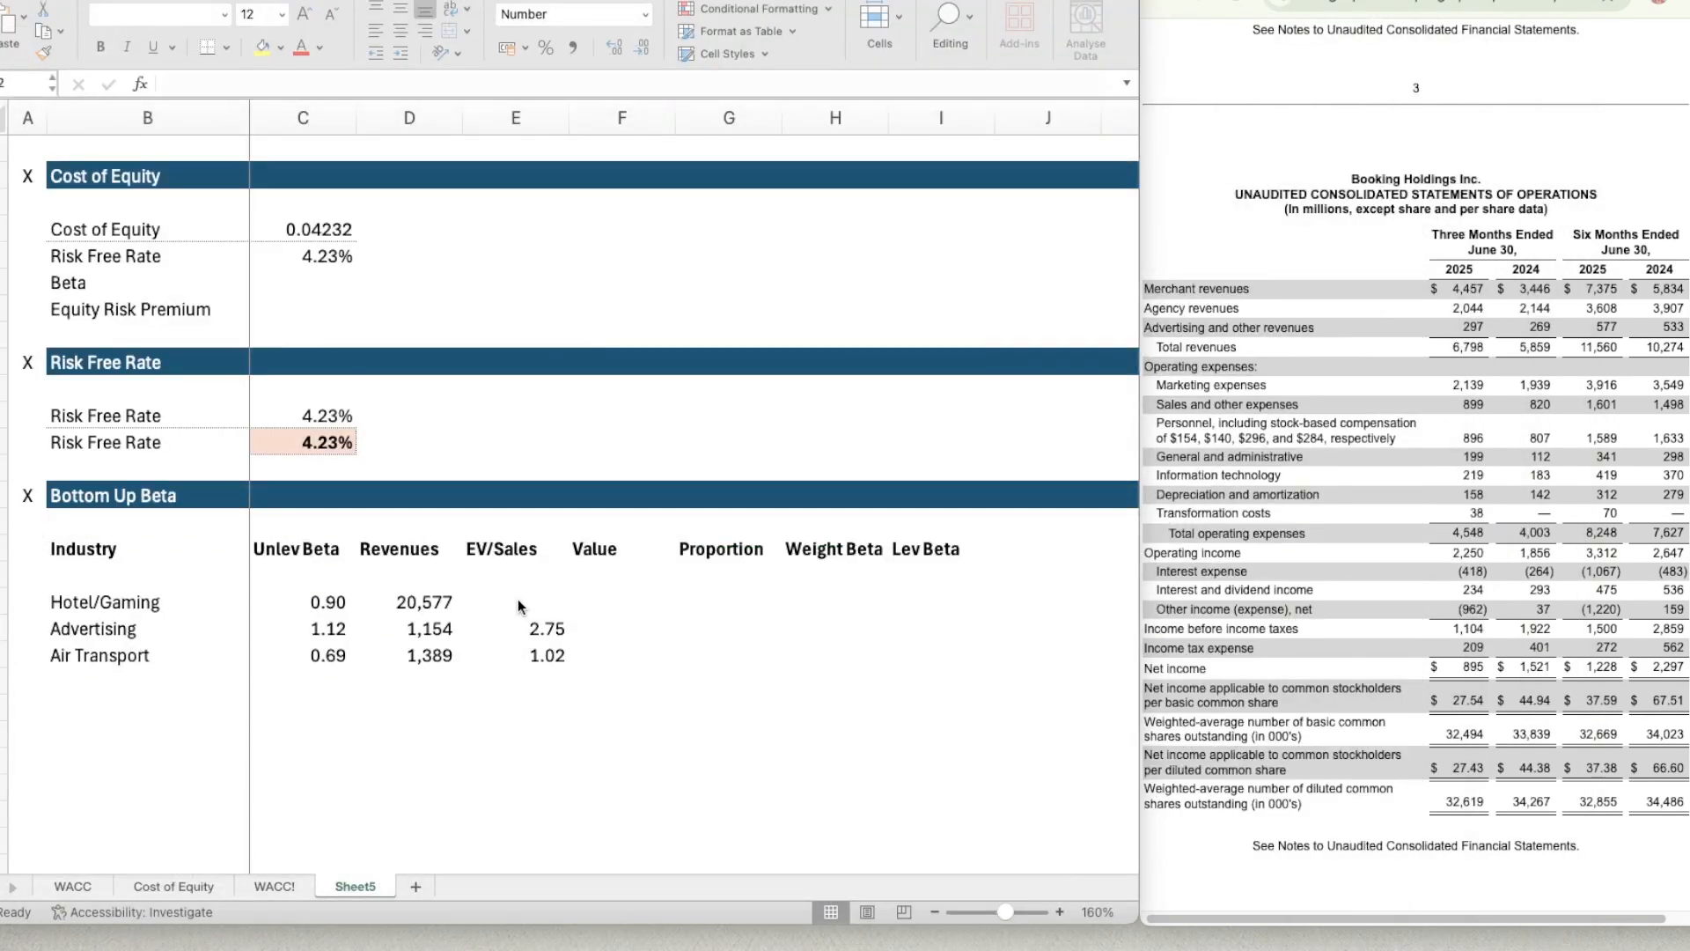
click(518, 600)
text(4.28)
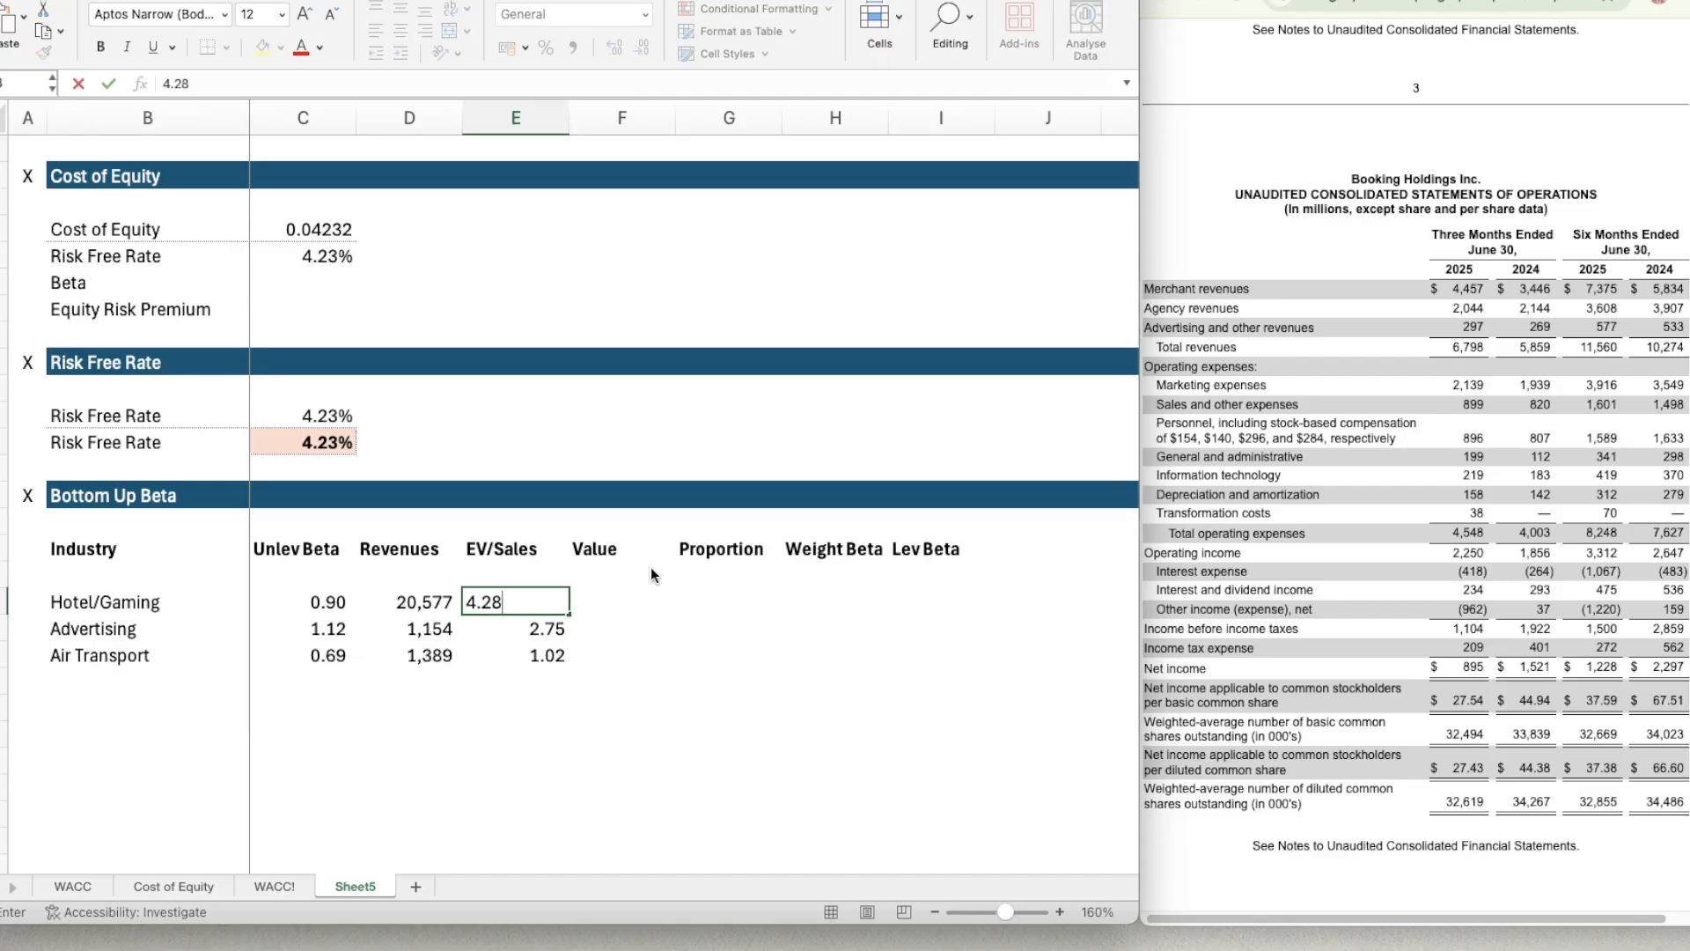
key(Tab)
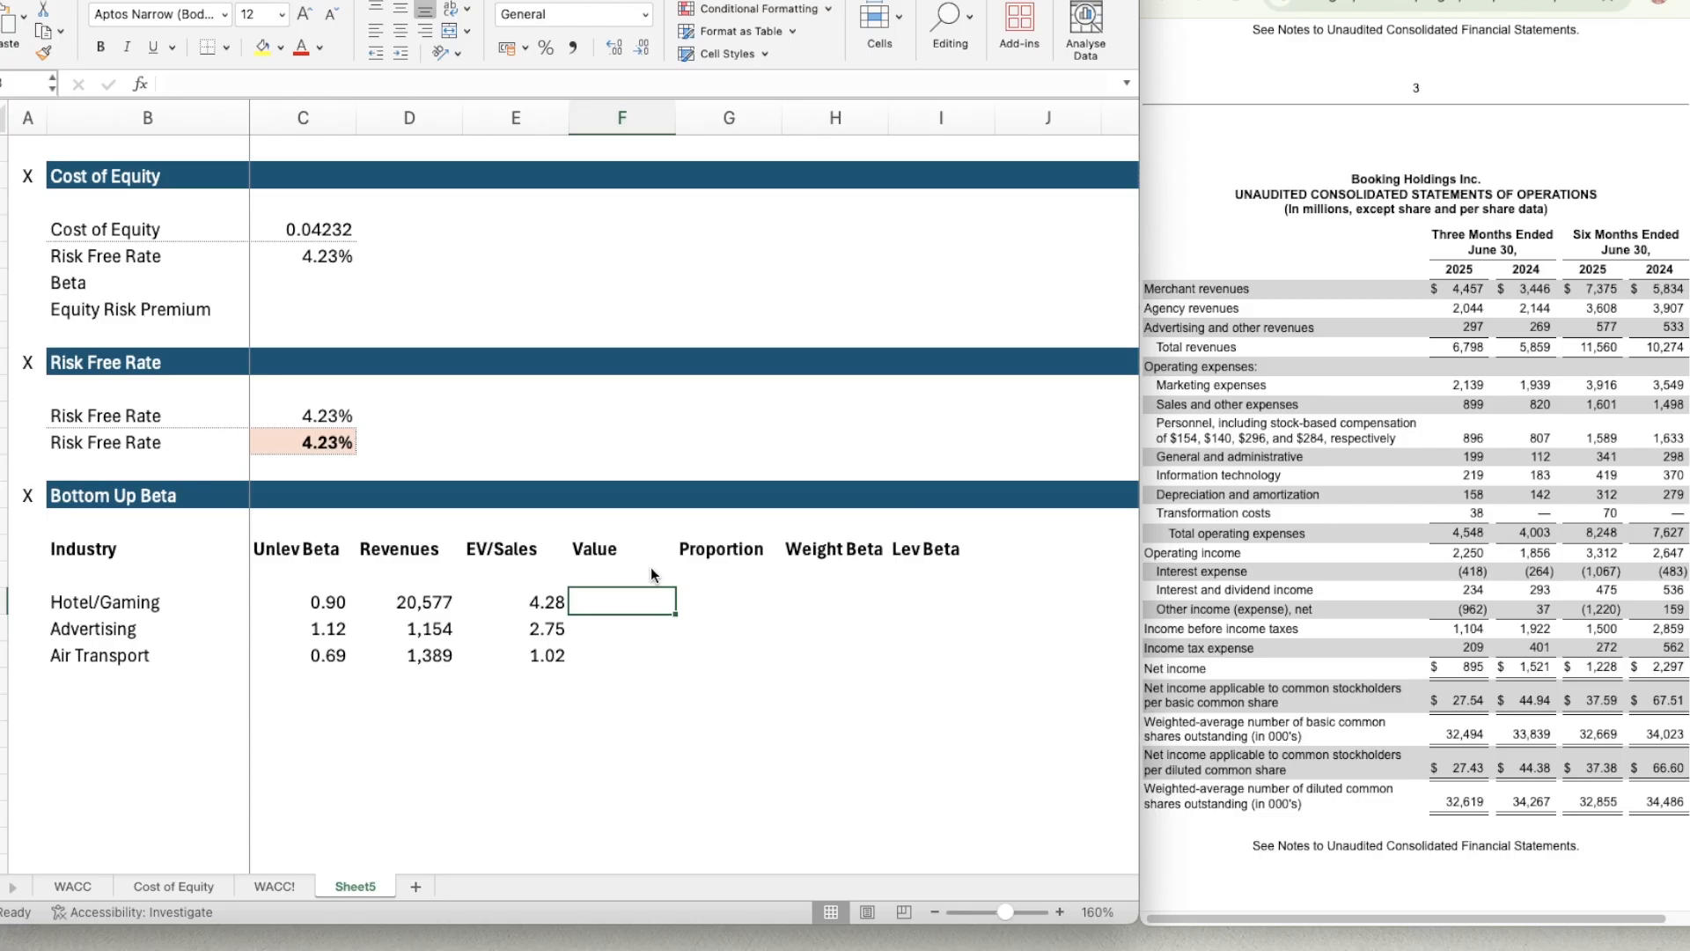
Calculate the Hotel/Gaming value in F18 as revenues times EV/Sales with =D18*E18.
text(=)
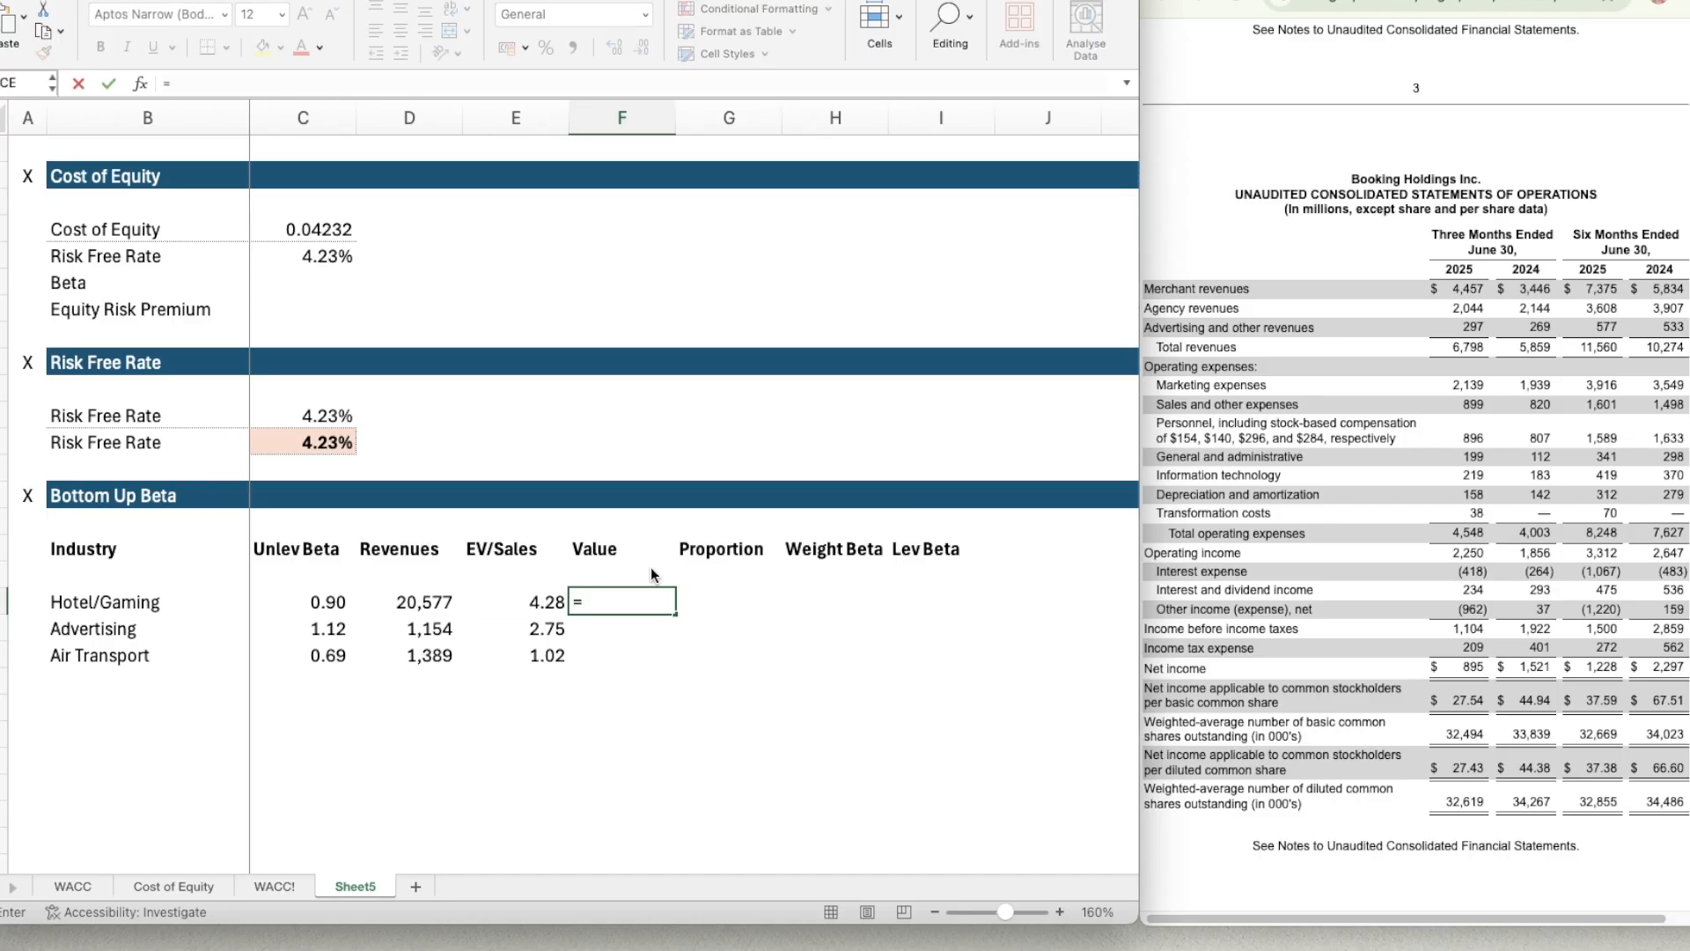
key(Left)
key(Left)
text(*)
key(Left)
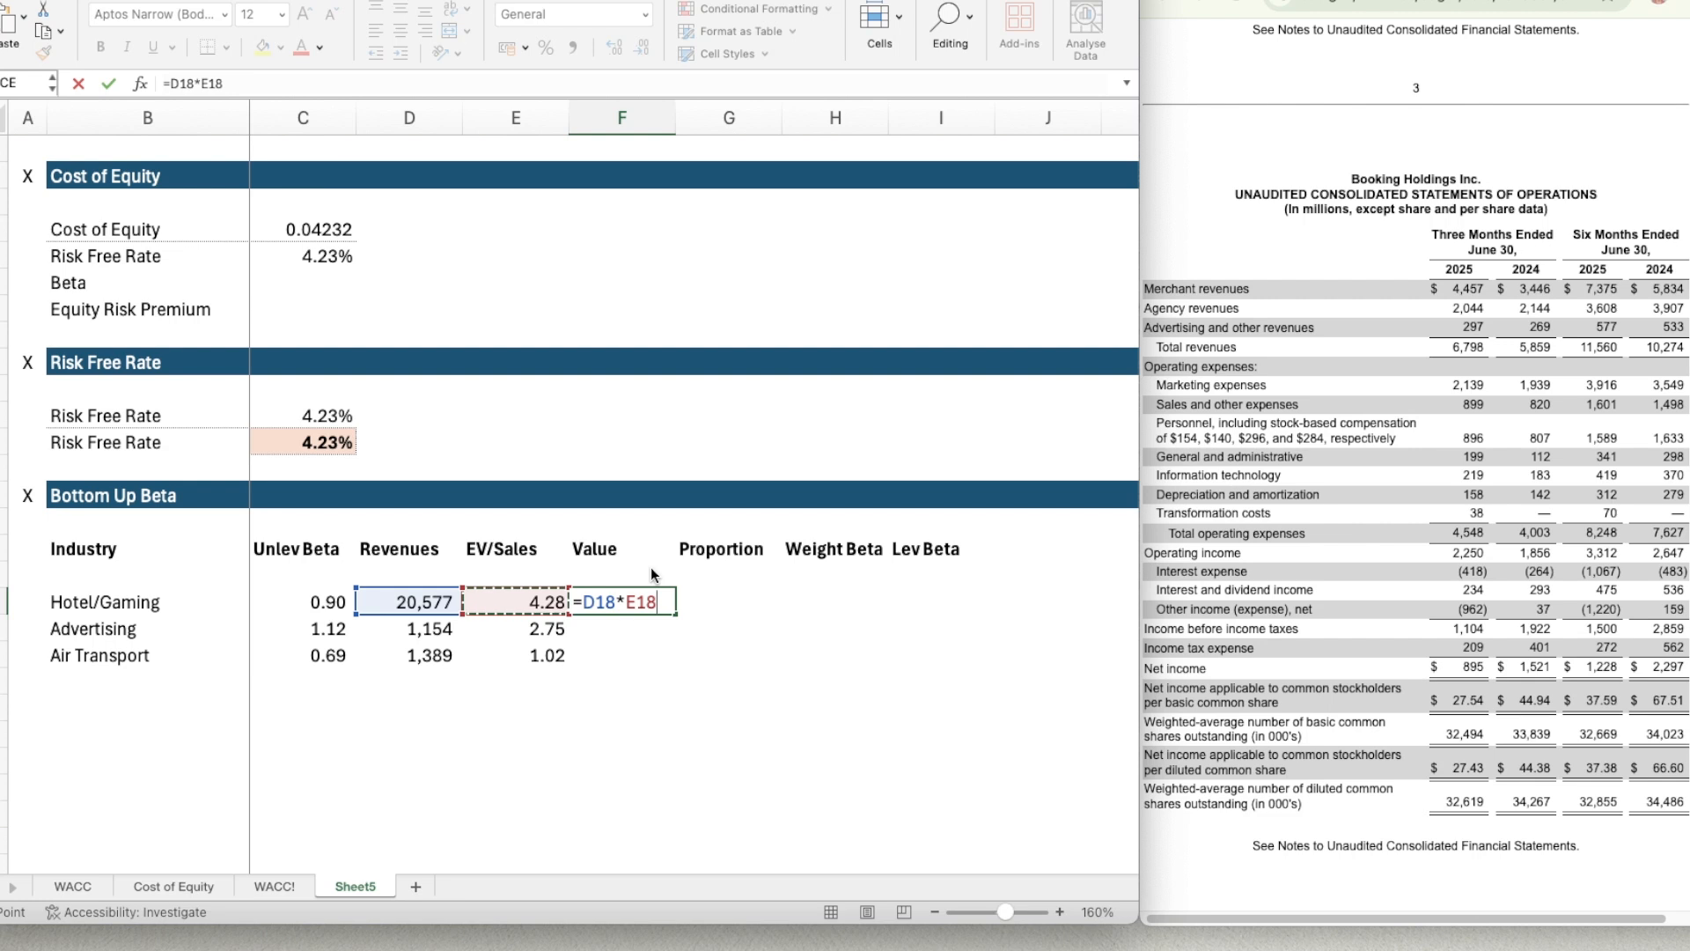
key(Return)
Copy the number format of the Hotel/Gaming revenues in D18 to the value in F18.
key(Up)
key(Left)
key(Left)
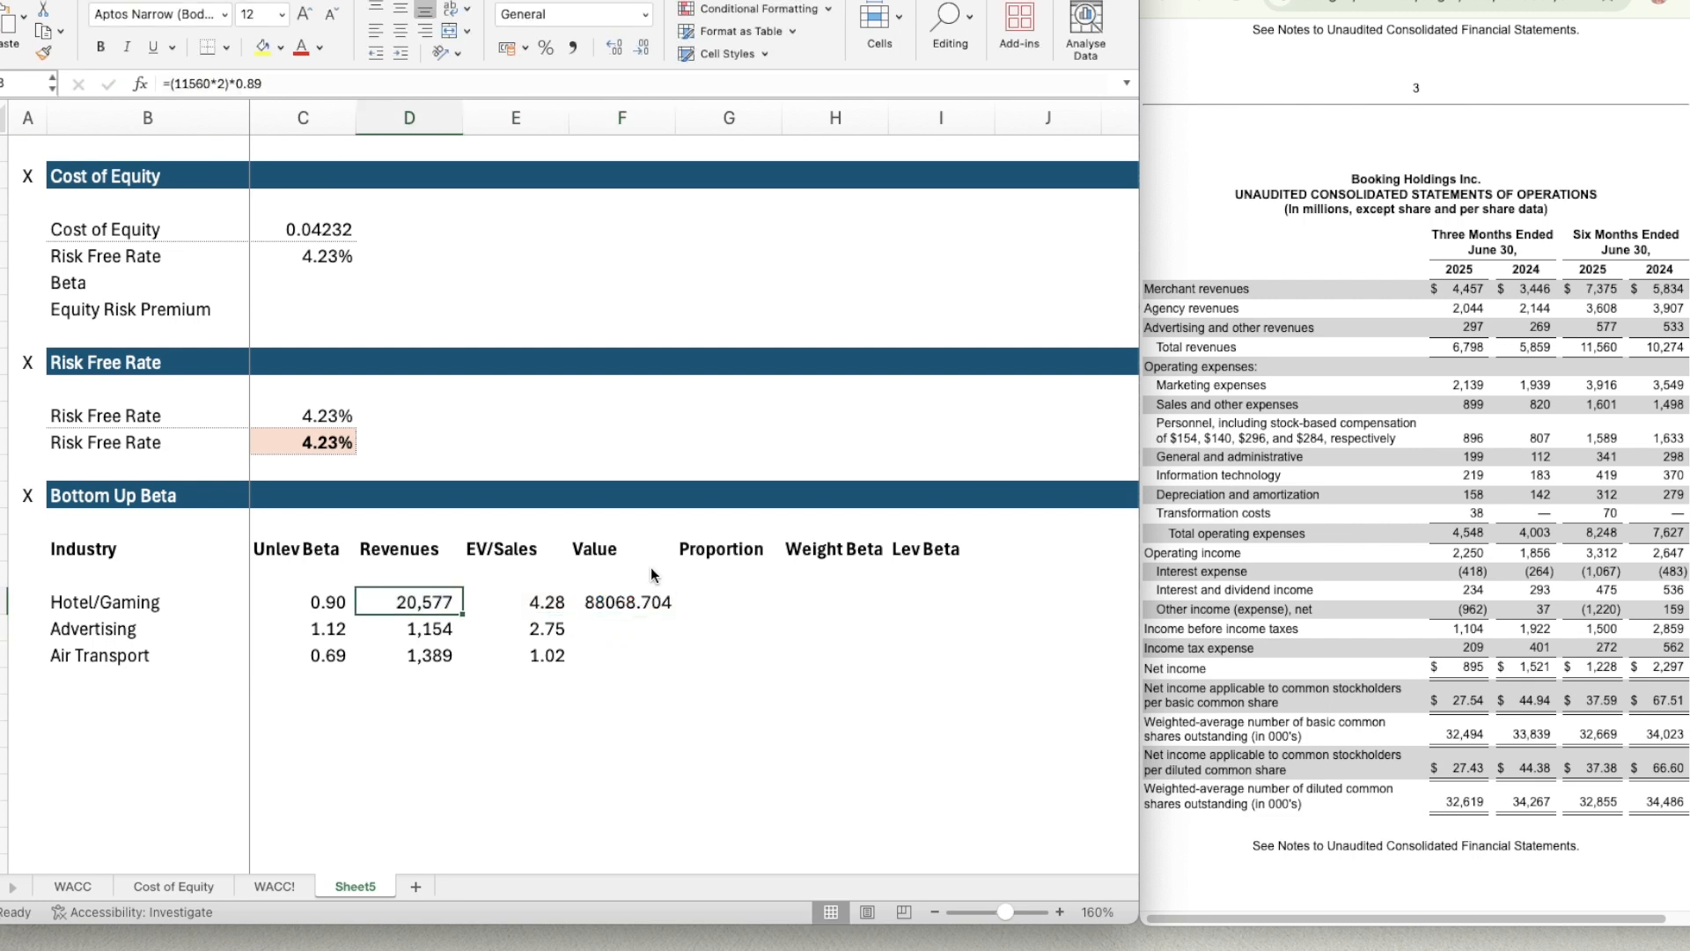
key(super+shift+c)
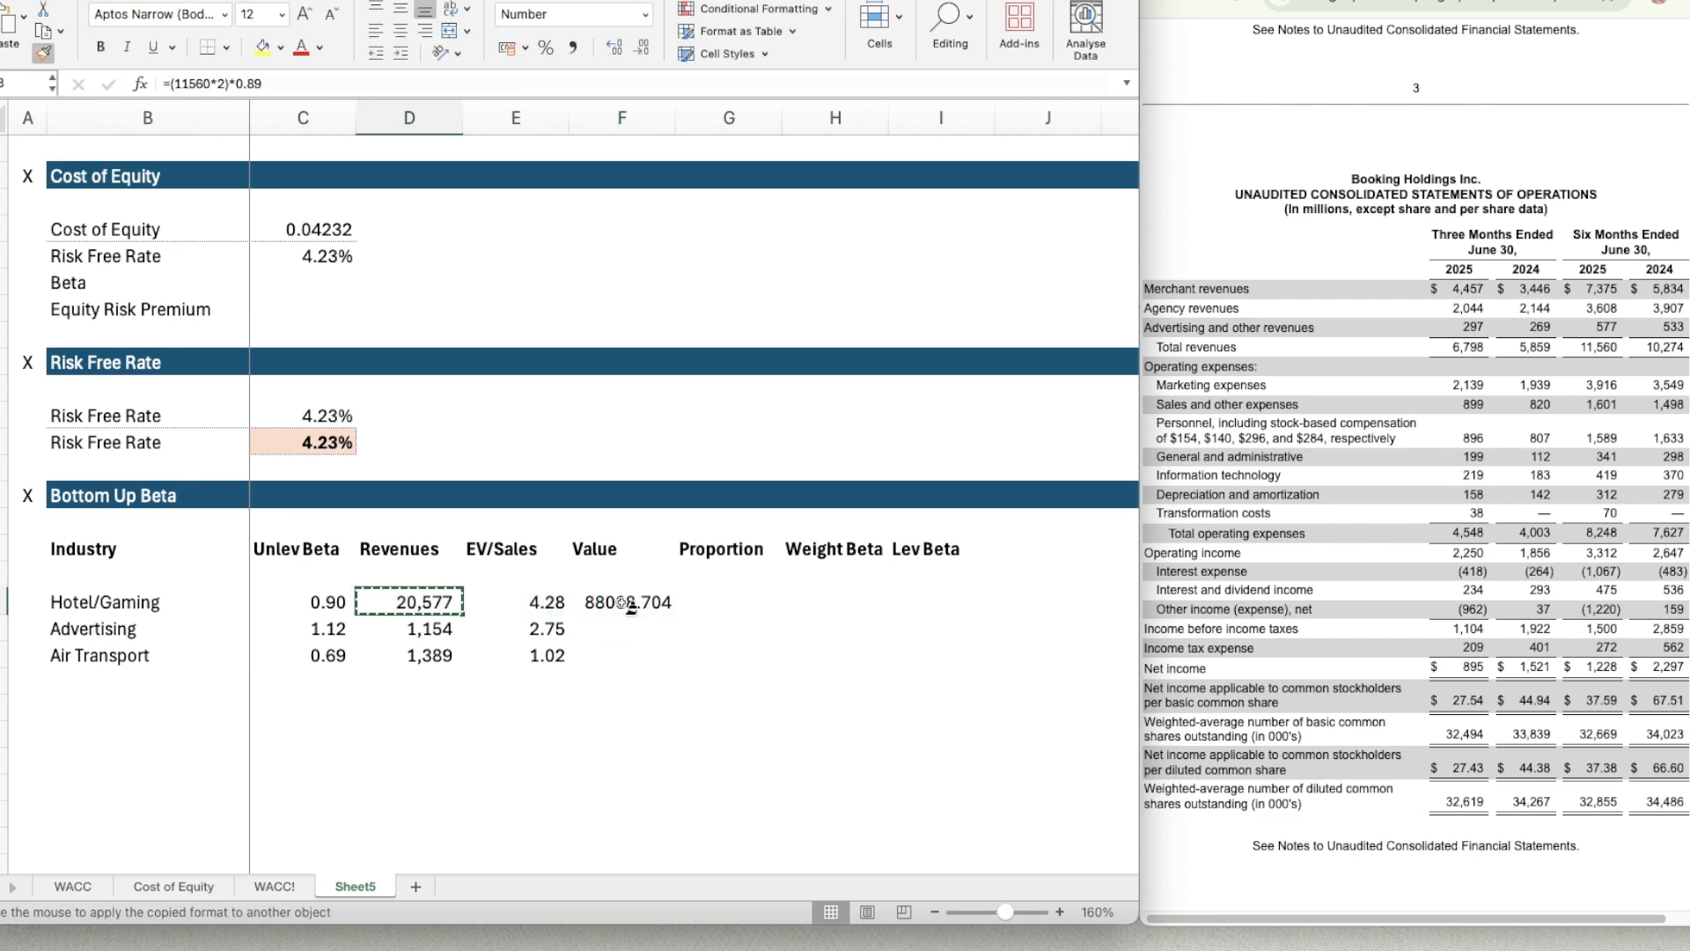
click(627, 601)
Copy the value formula in F18 down to the Advertising and Air Transport rows, F19:F20.
key(super+c)
key(shift+Down)
key(shift+Down)
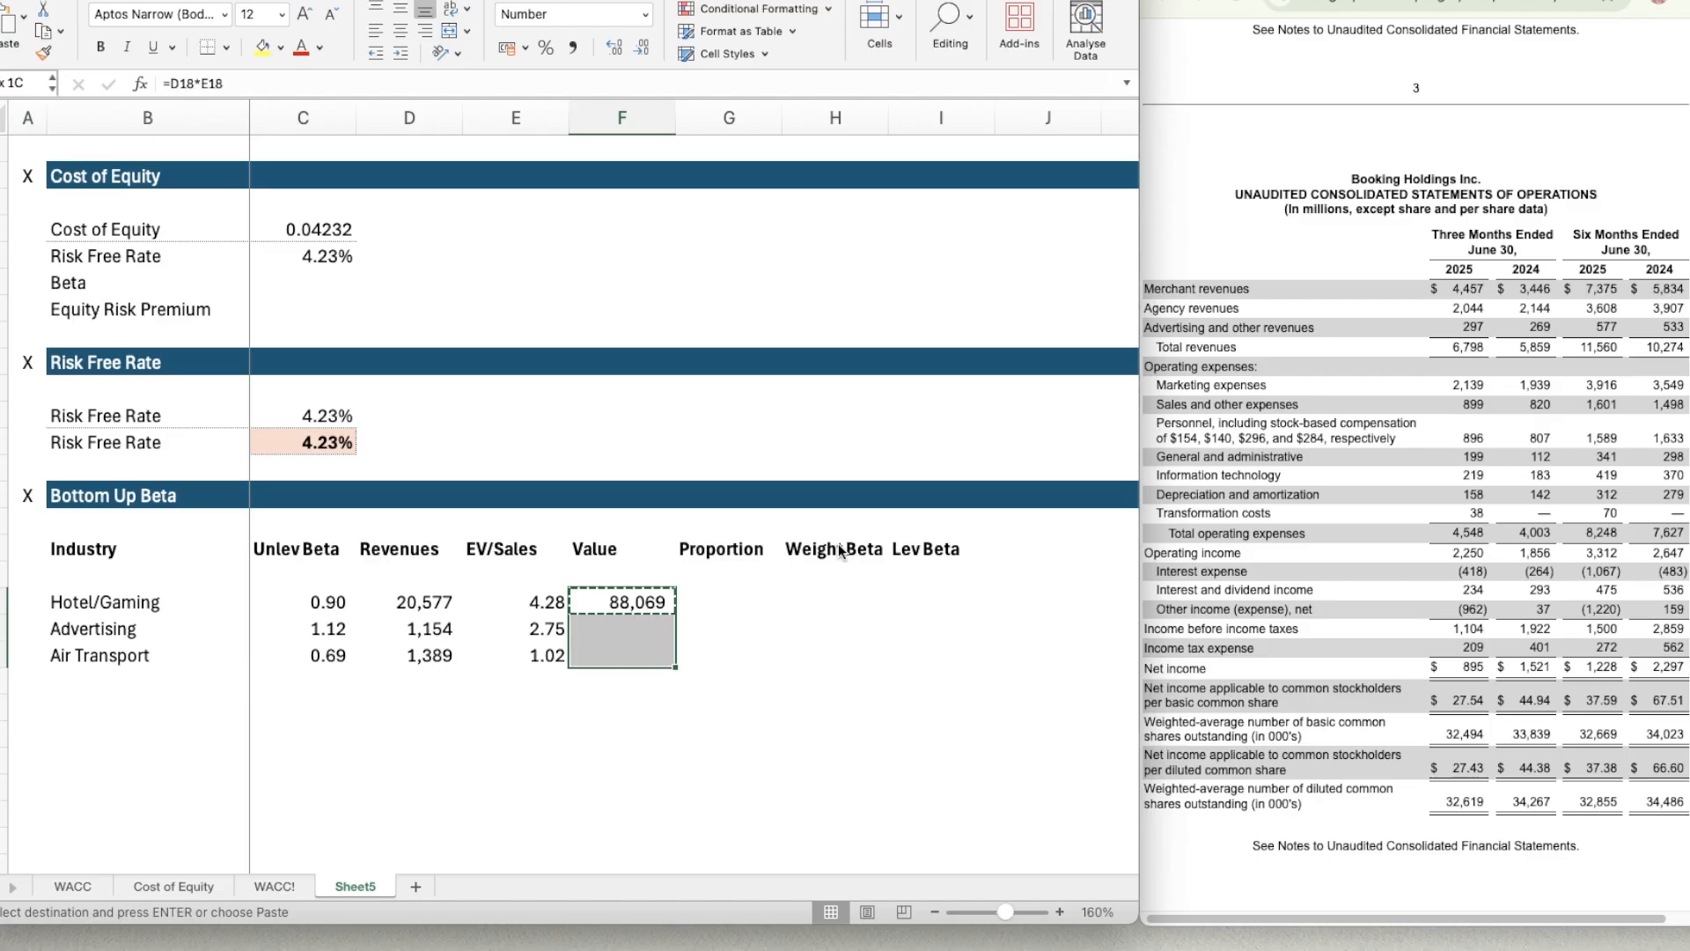
key(super+v)
Total the revenues in D21 with =SUM(D18:D20) and make the total bold.
key(Down)
key(Down)
key(Down)
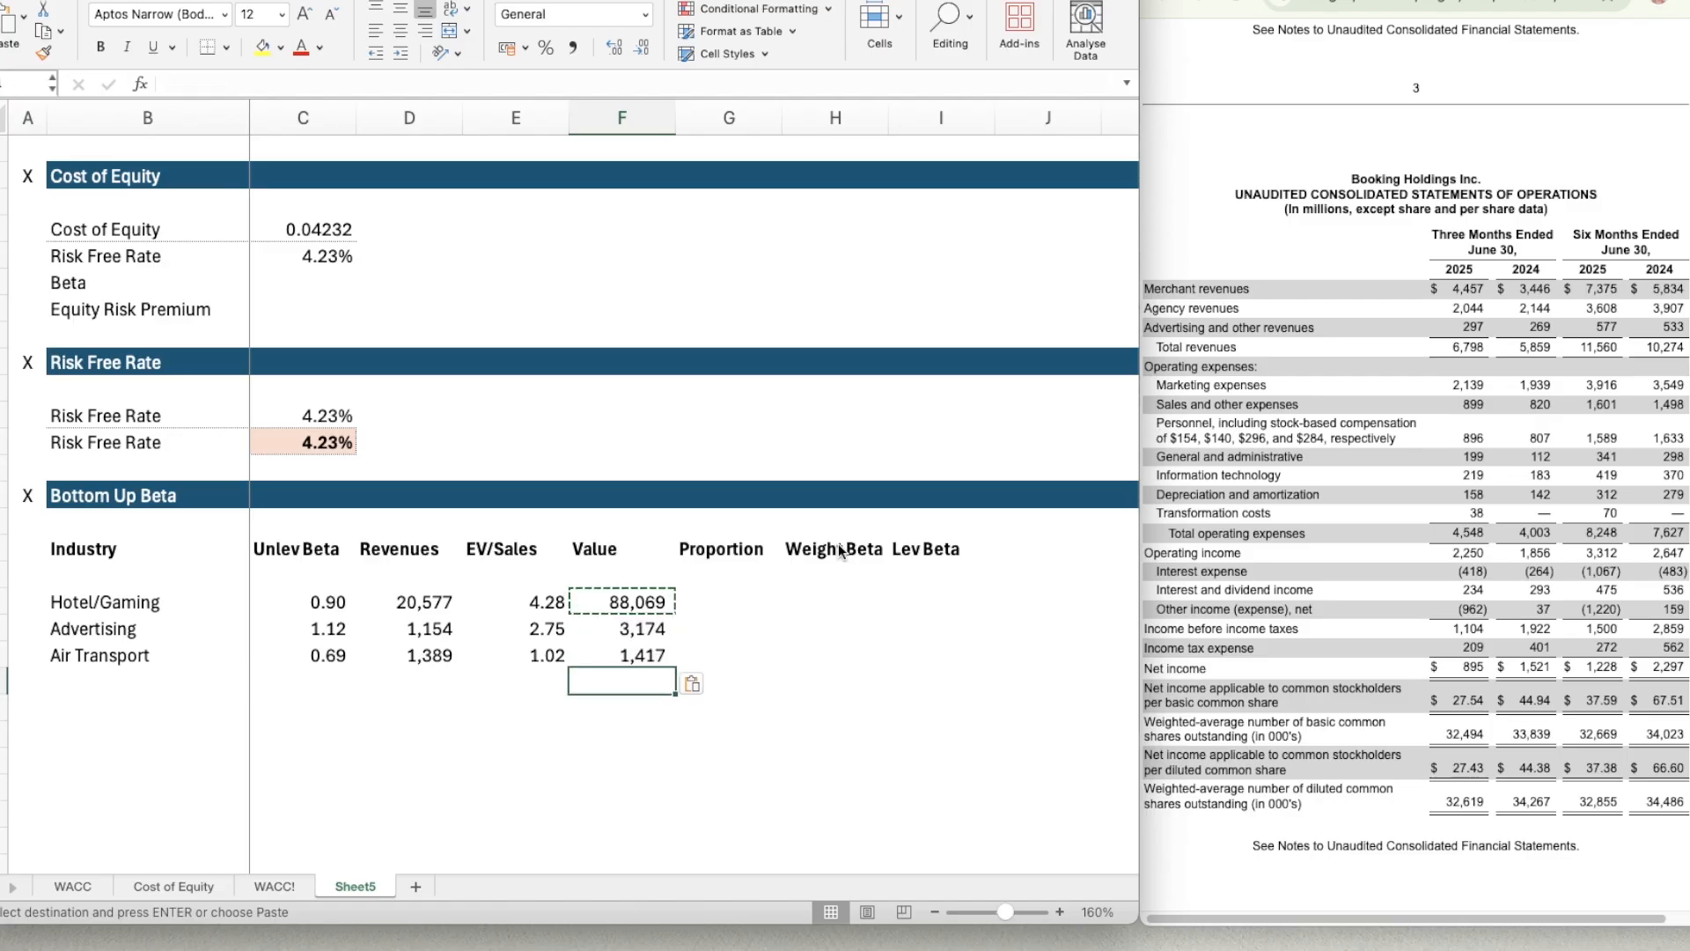
key(Left)
key(Left)
key(Up)
text(=SUM()
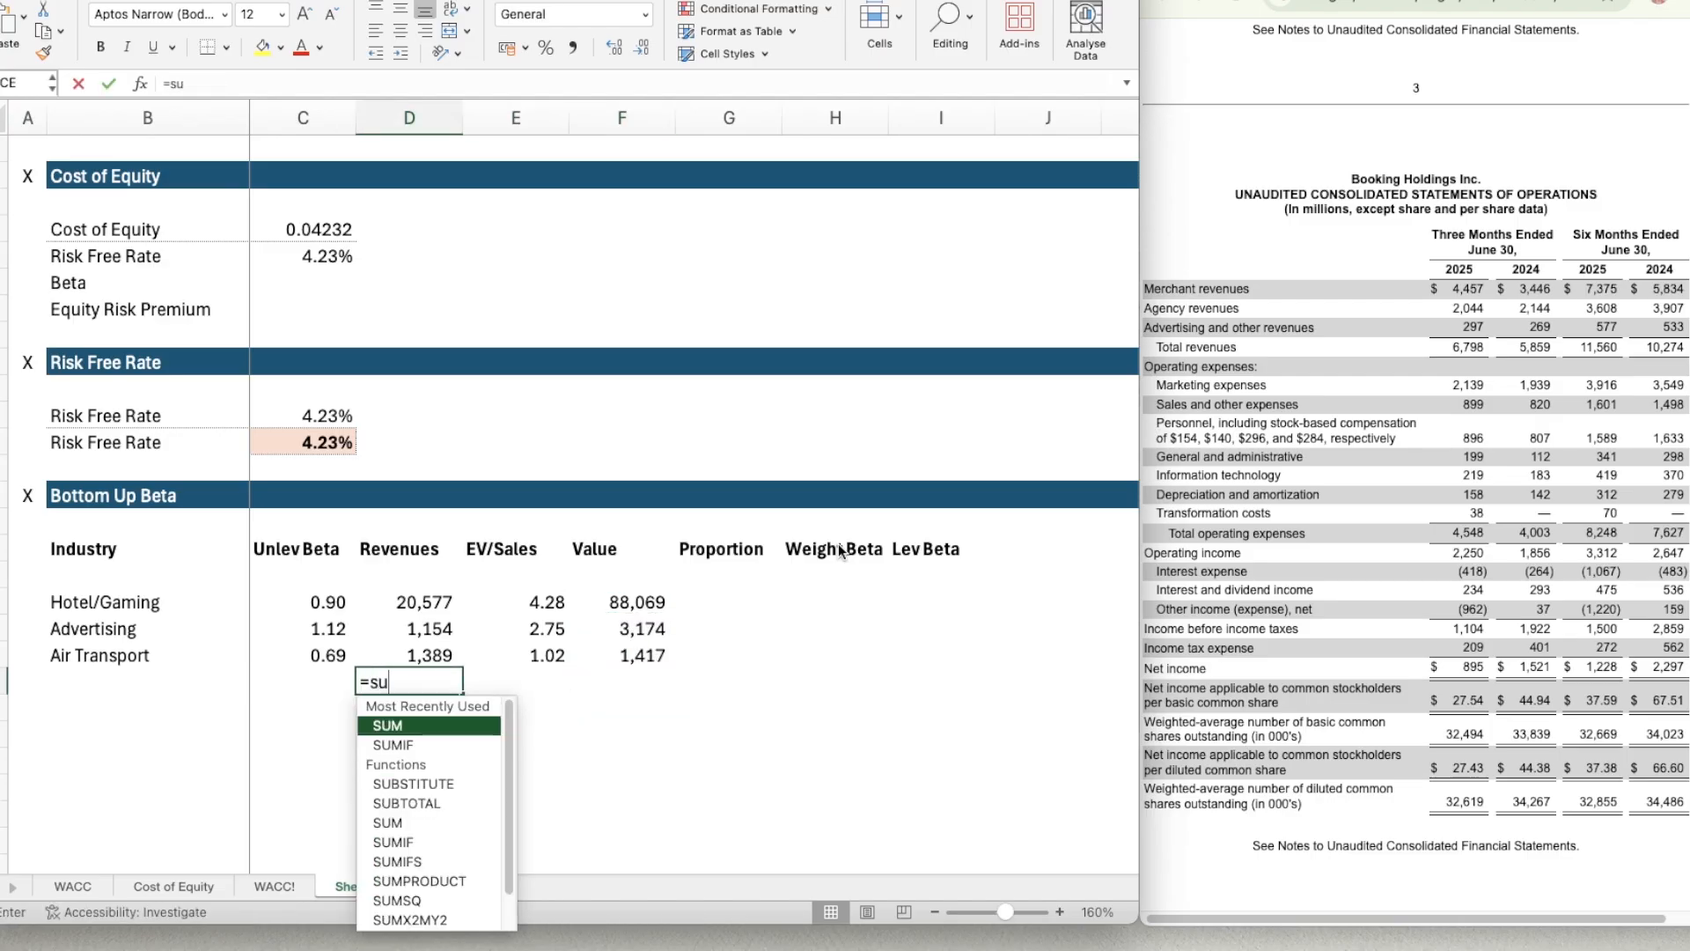
key(Up)
key(Up)
key(Up)
key(shift+Down)
key(shift+Down)
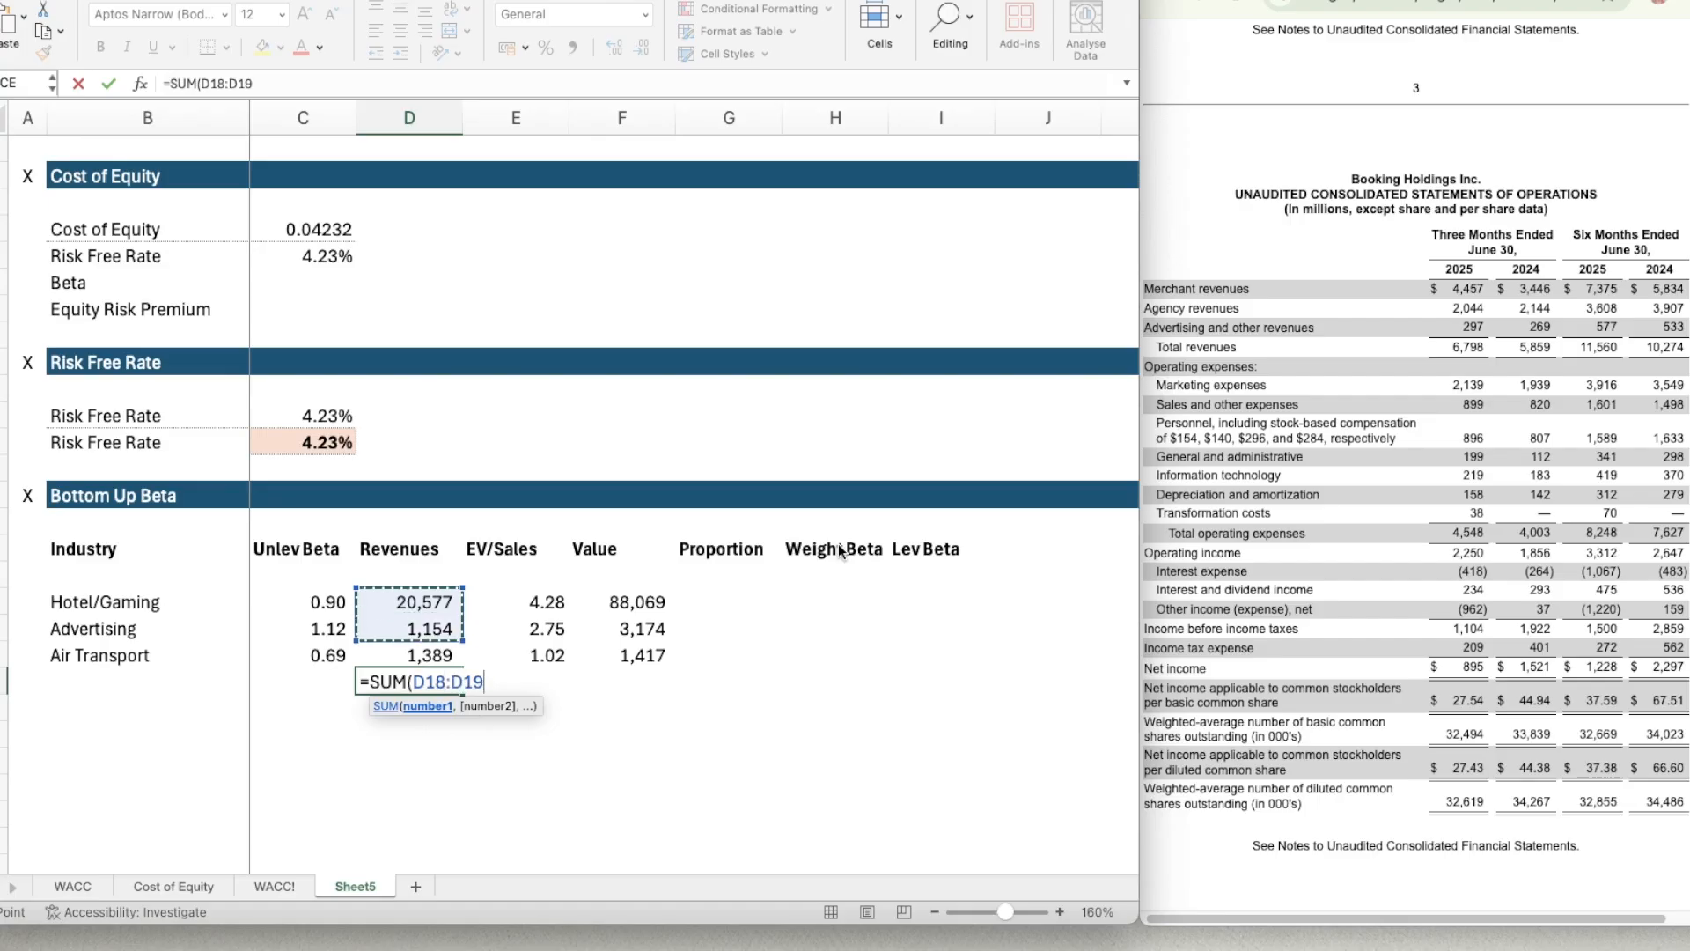
key(Return)
key(Up)
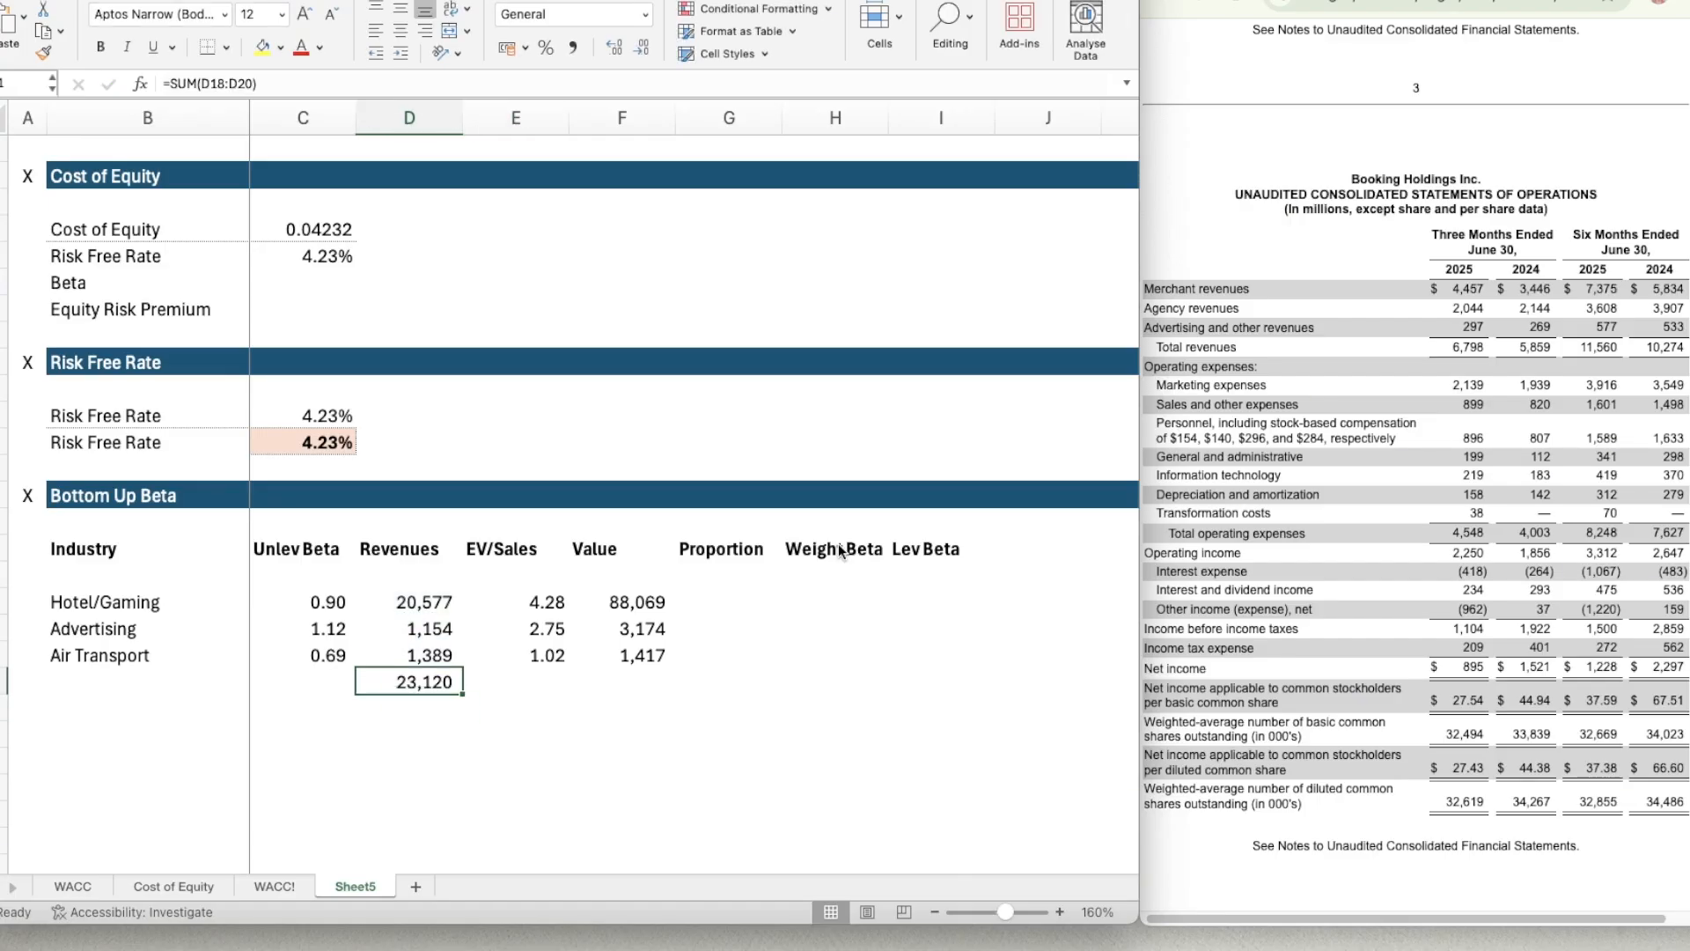
key(super+b)
Total the industry values in F21 with =SUM(F18:F20) and make the total bold.
key(Right)
key(Right)
text(=su)
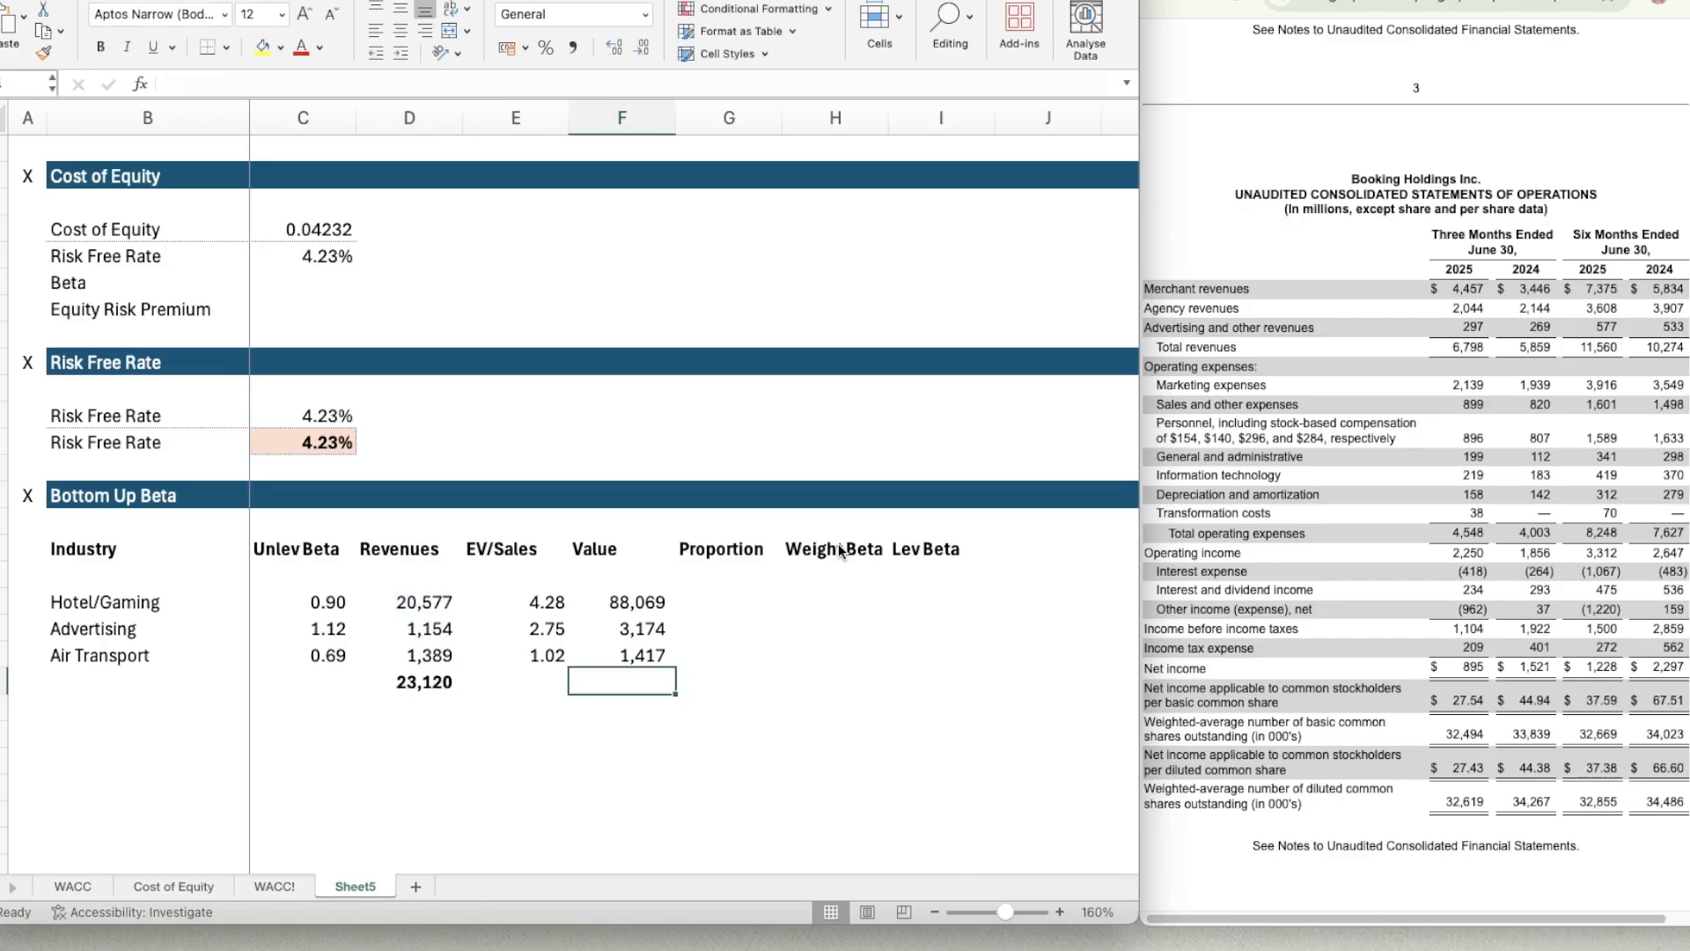
key(Tab)
key(Up)
key(Up)
key(Up)
key(shift+Down)
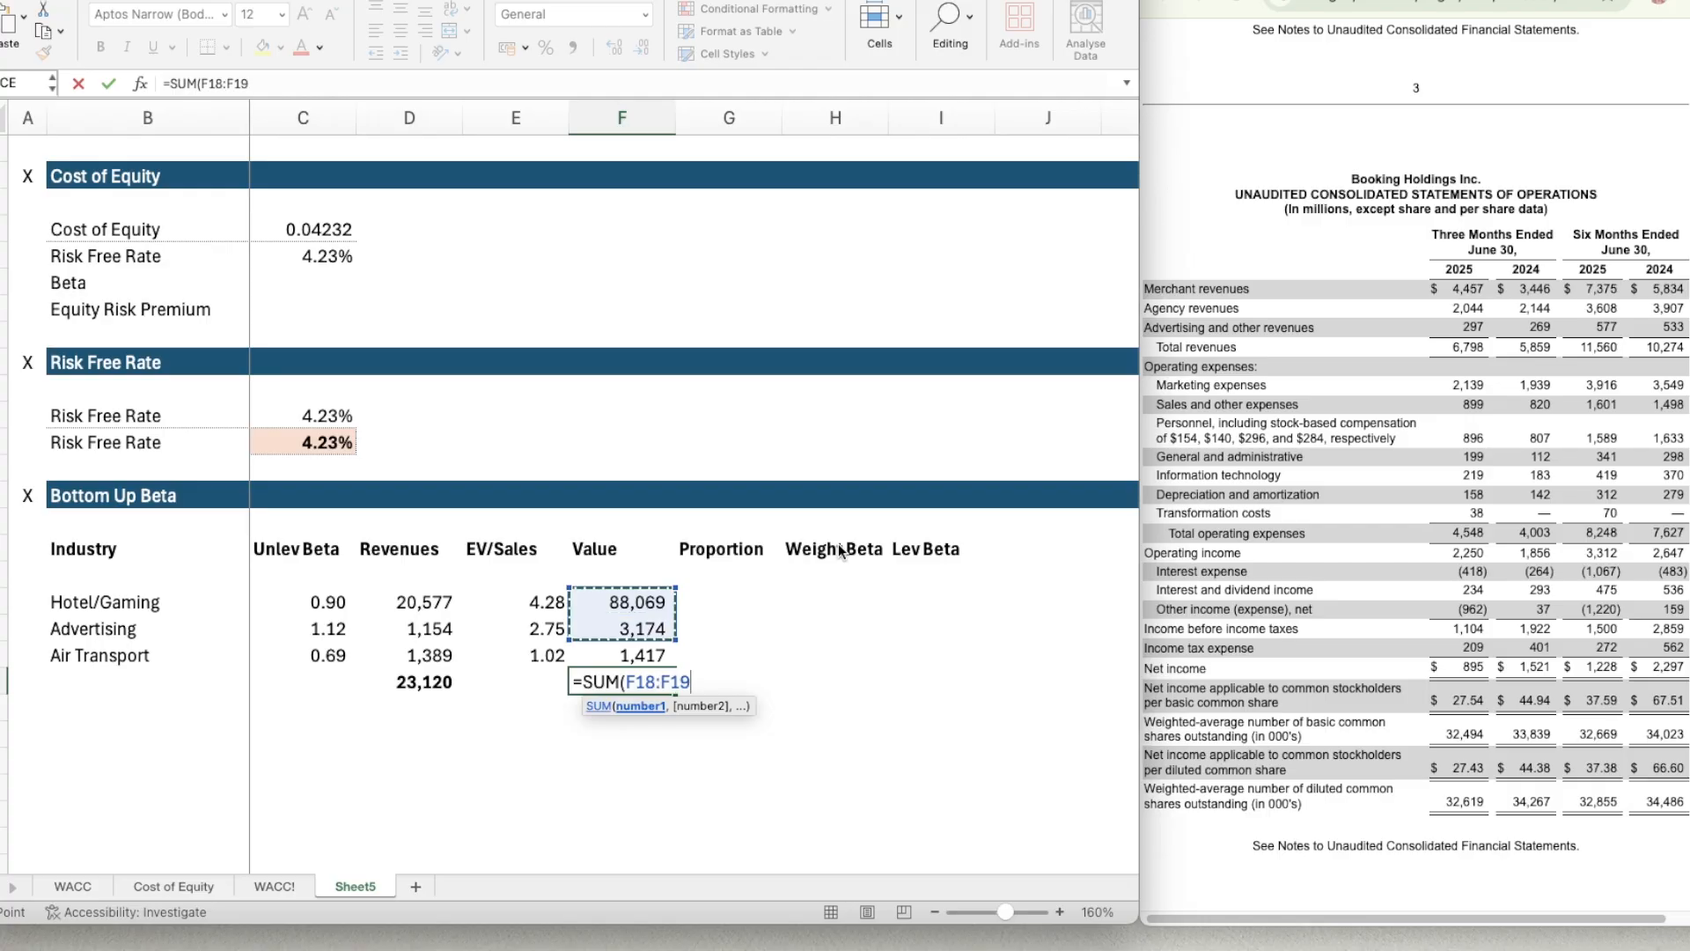
key(shift+Down)
key(Return)
key(Up)
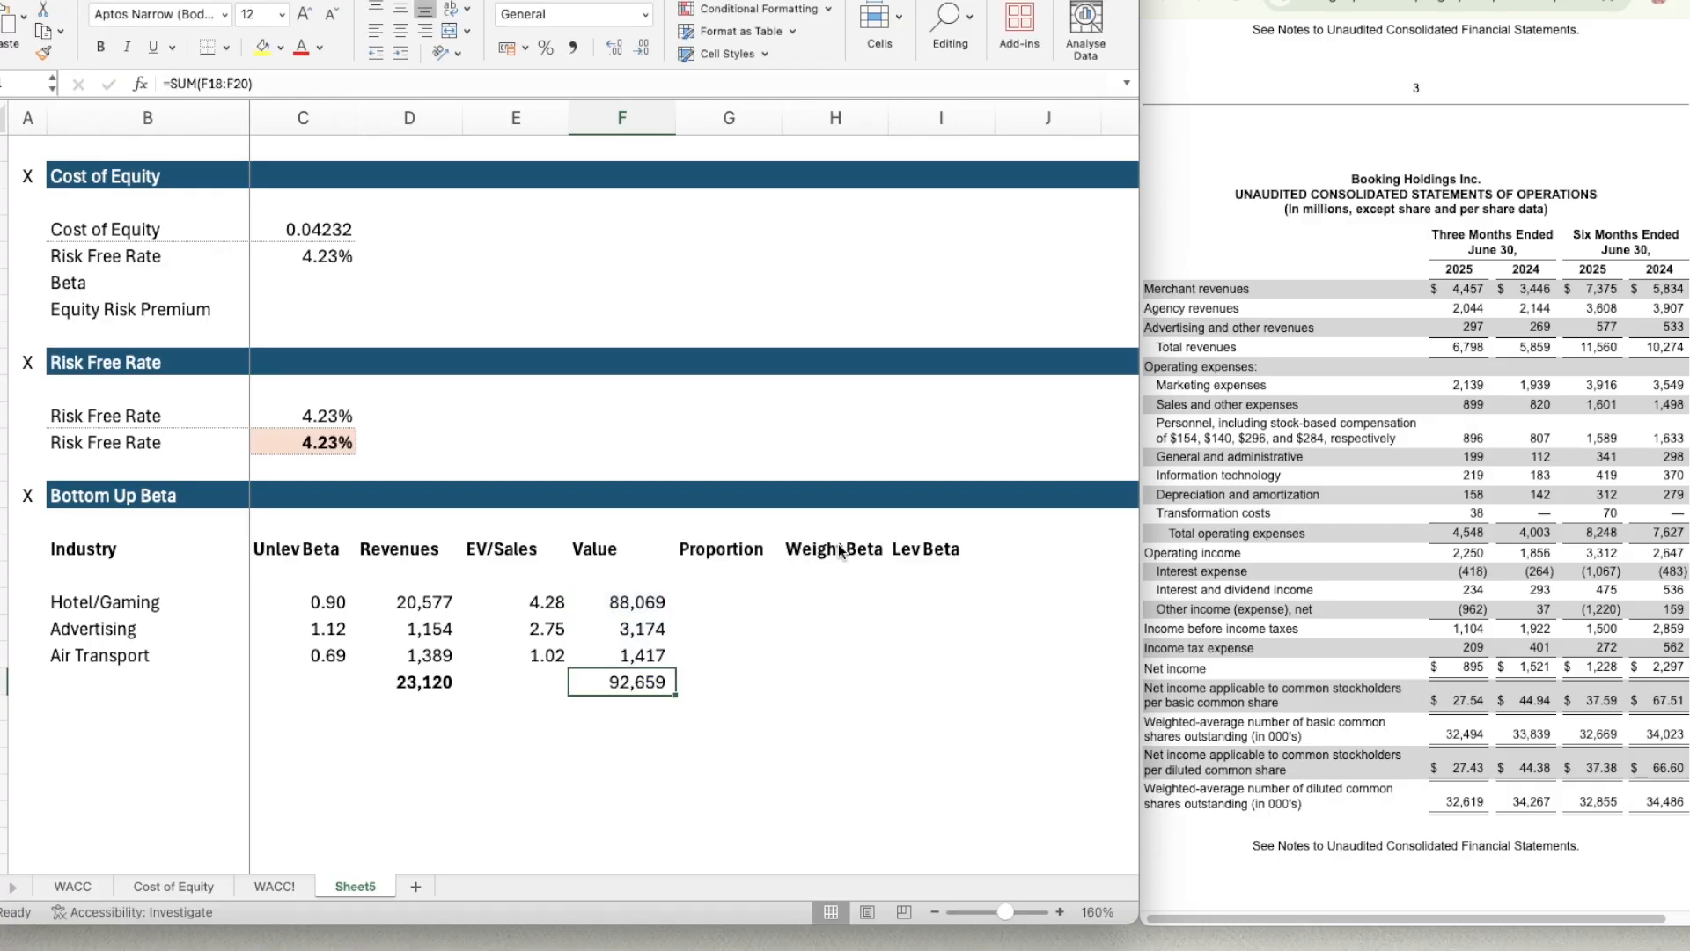
key(super+b)
Build the Hotel/Gaming proportion formula in G18 as its value divided by the total value, =F18/F21.
key(Right)
key(Up)
key(Up)
key(Up)
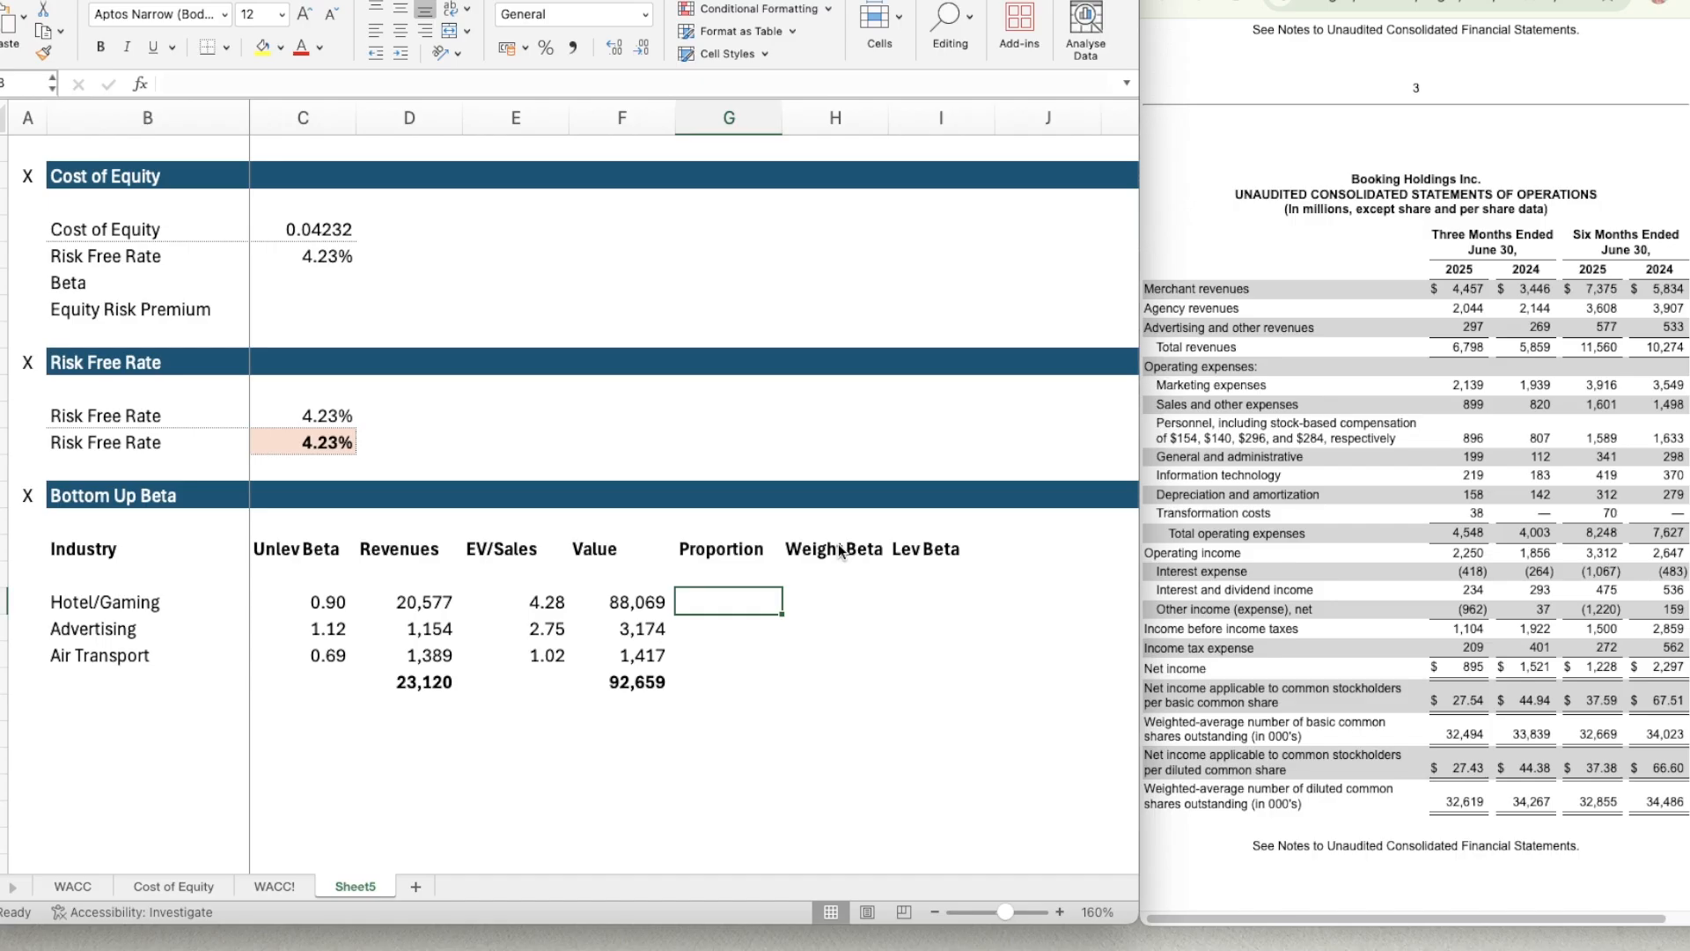
text(=)
key(Left)
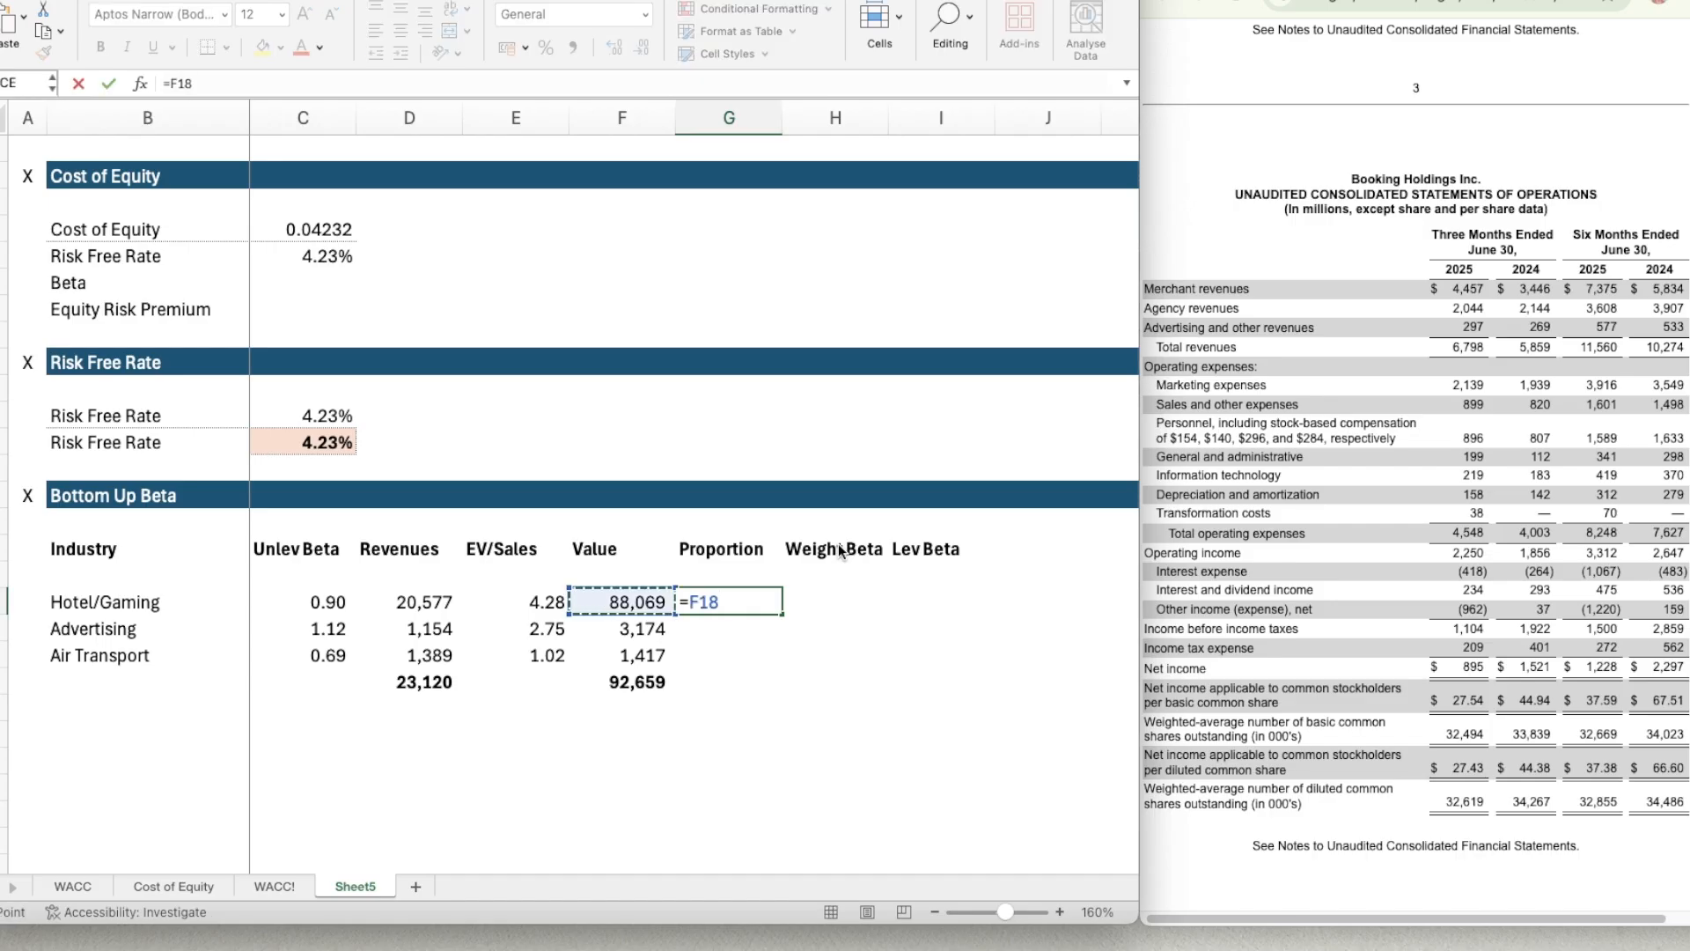
text(/)
key(Left)
key(Down)
key(Down)
key(Down)
key(Down)
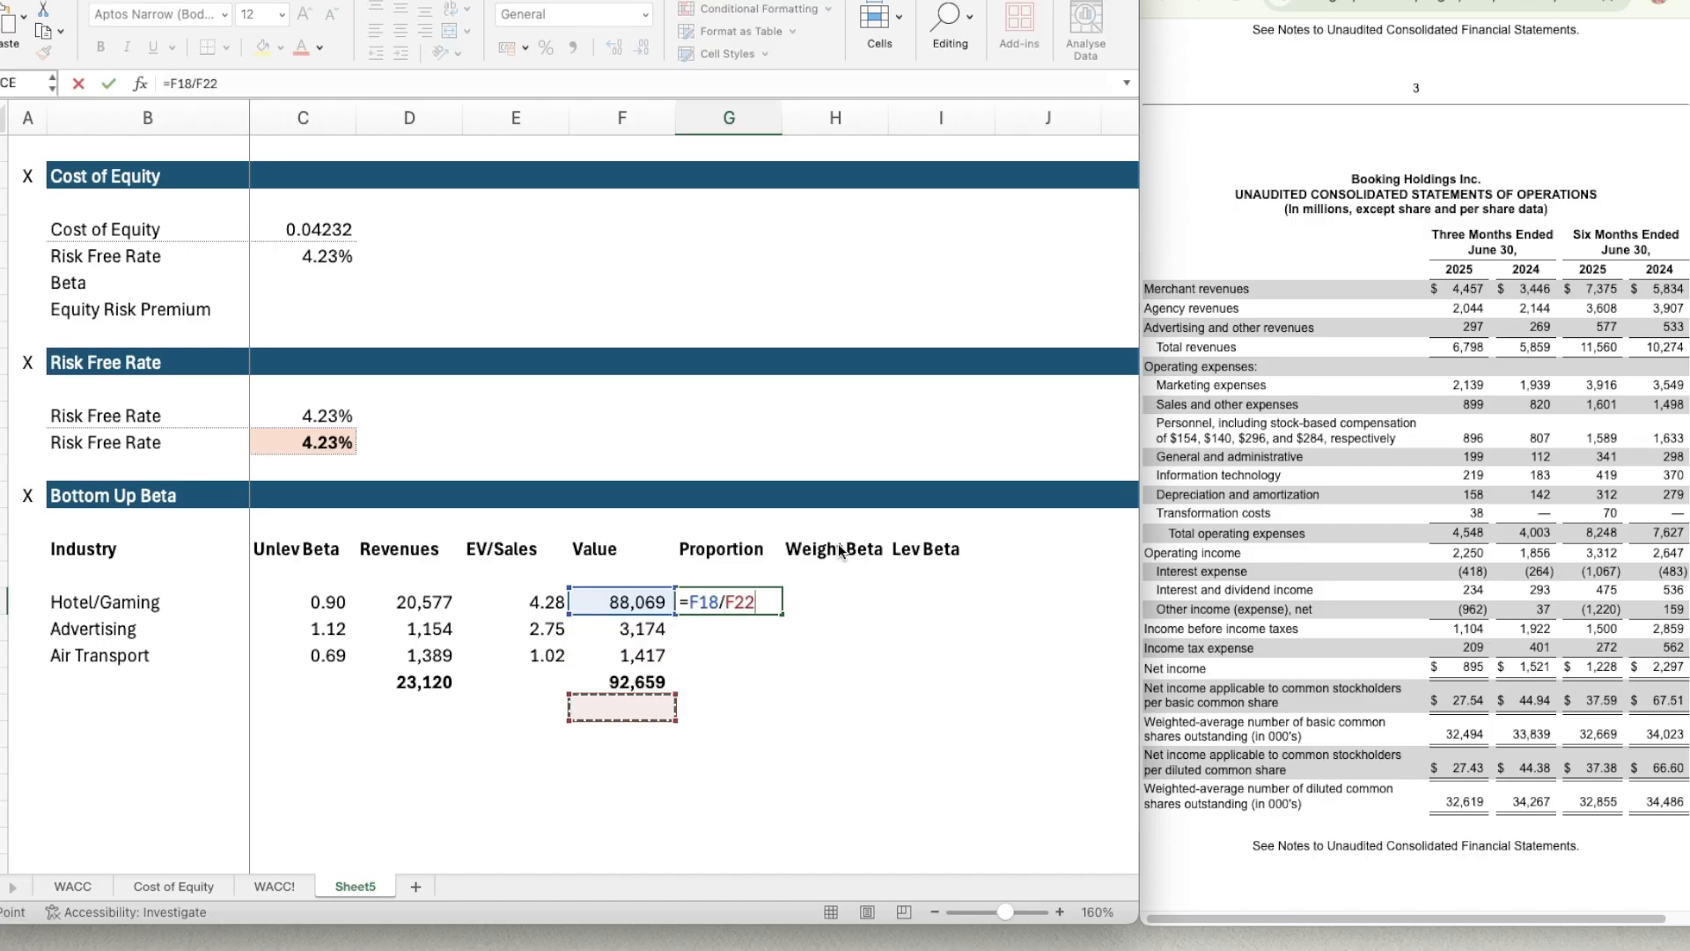
key(Up)
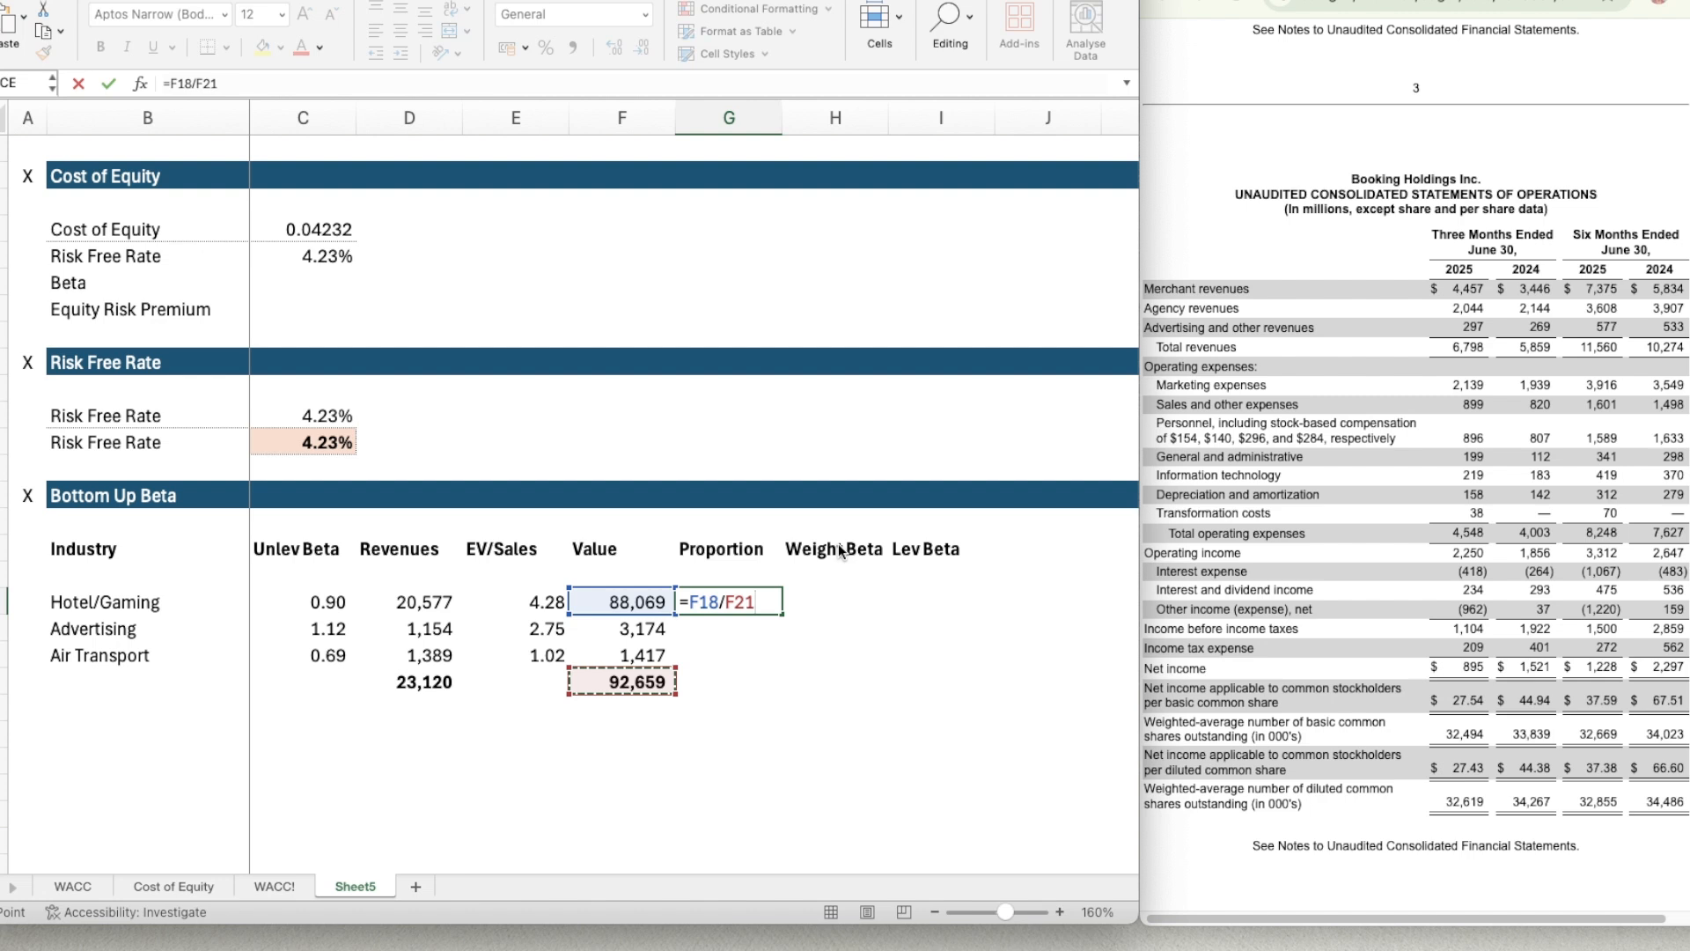
Make the total value reference in the G18 formula absolute, giving =F18/$F$21.
click(724, 601)
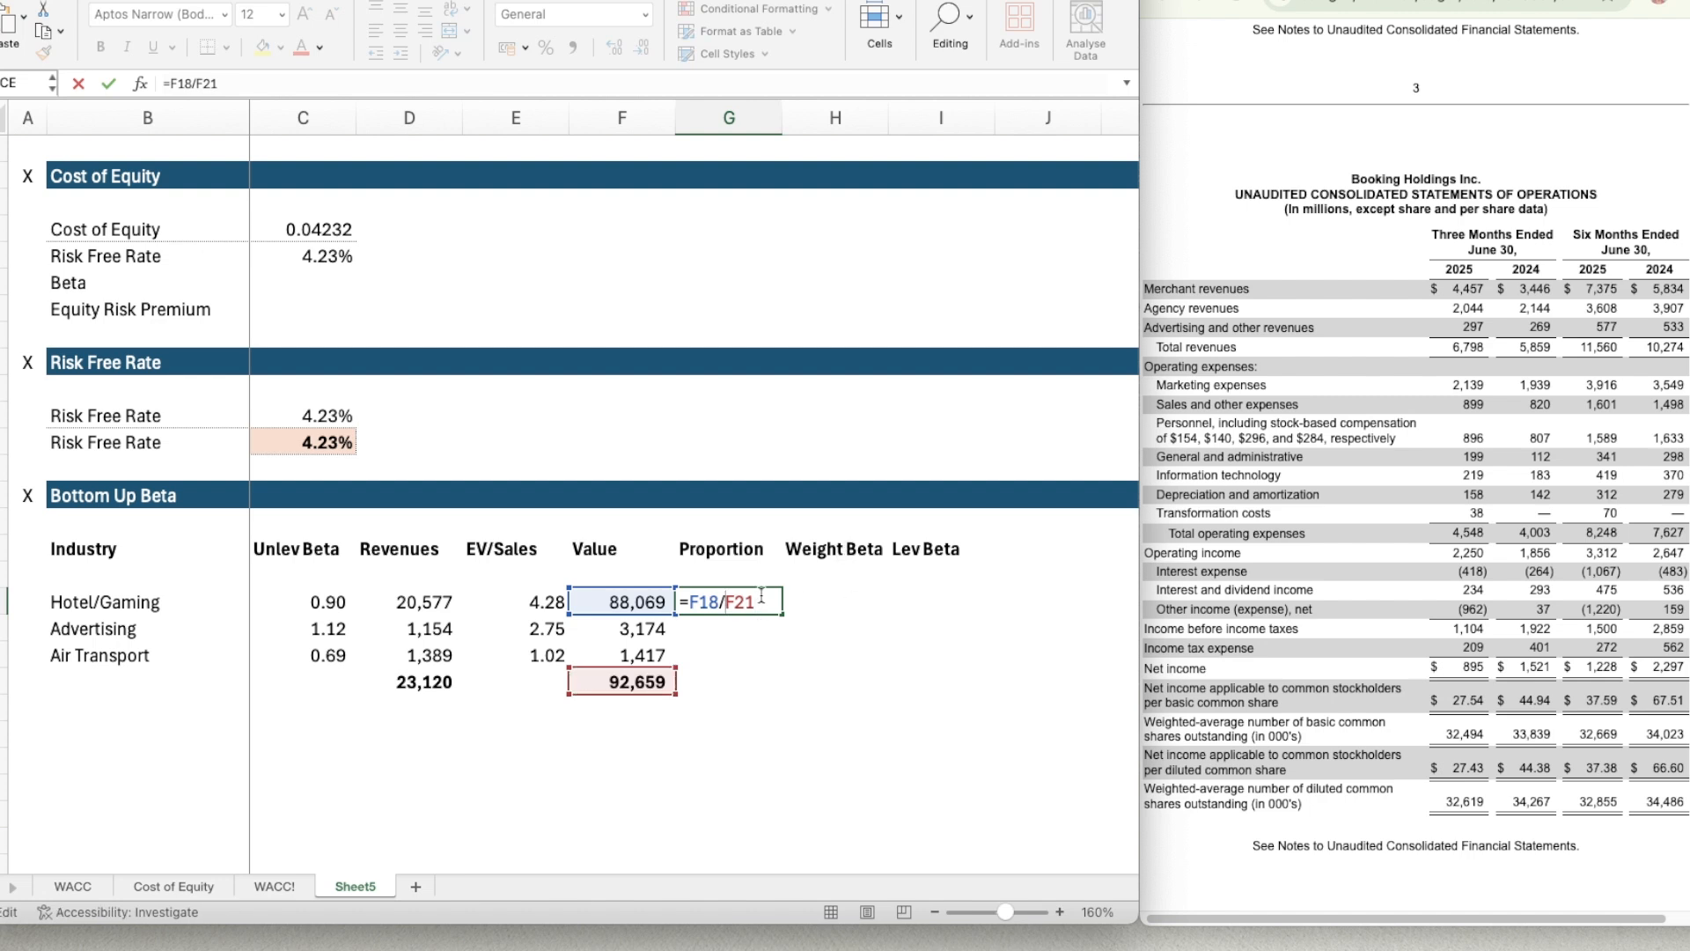
text($)
key(Right)
text($)
key(Return)
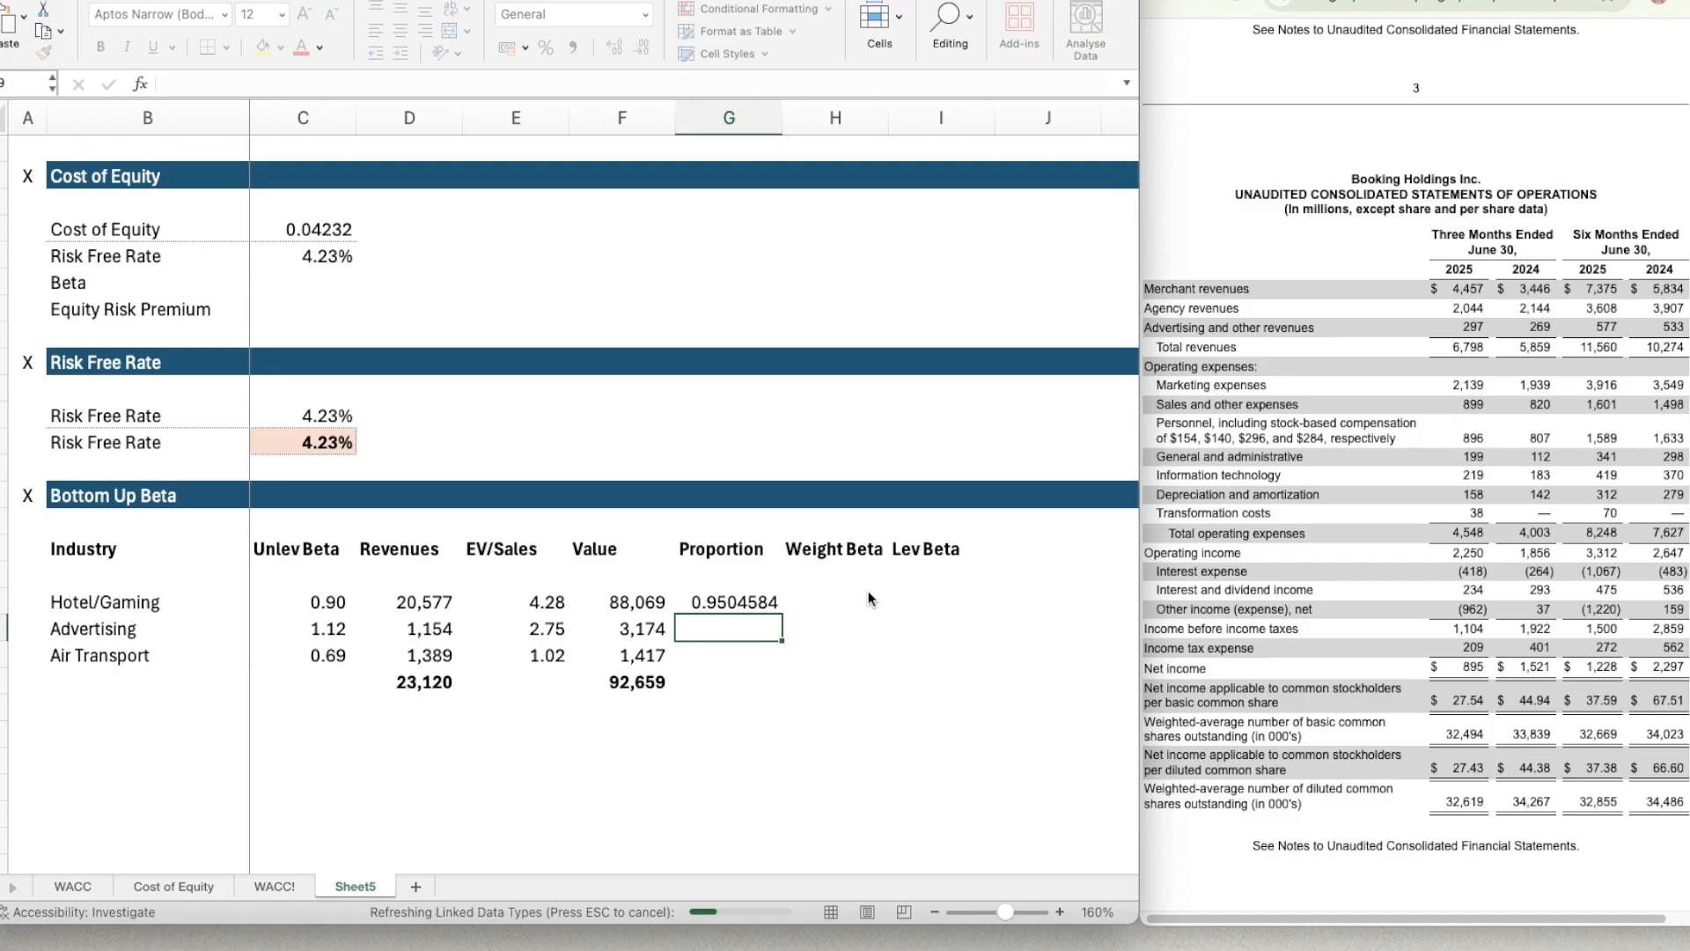
Copy the two-decimal number format of the unlevered beta in C18 to the Hotel/Gaming proportion in G18.
key(Up)
key(Left)
key(Left)
key(Left)
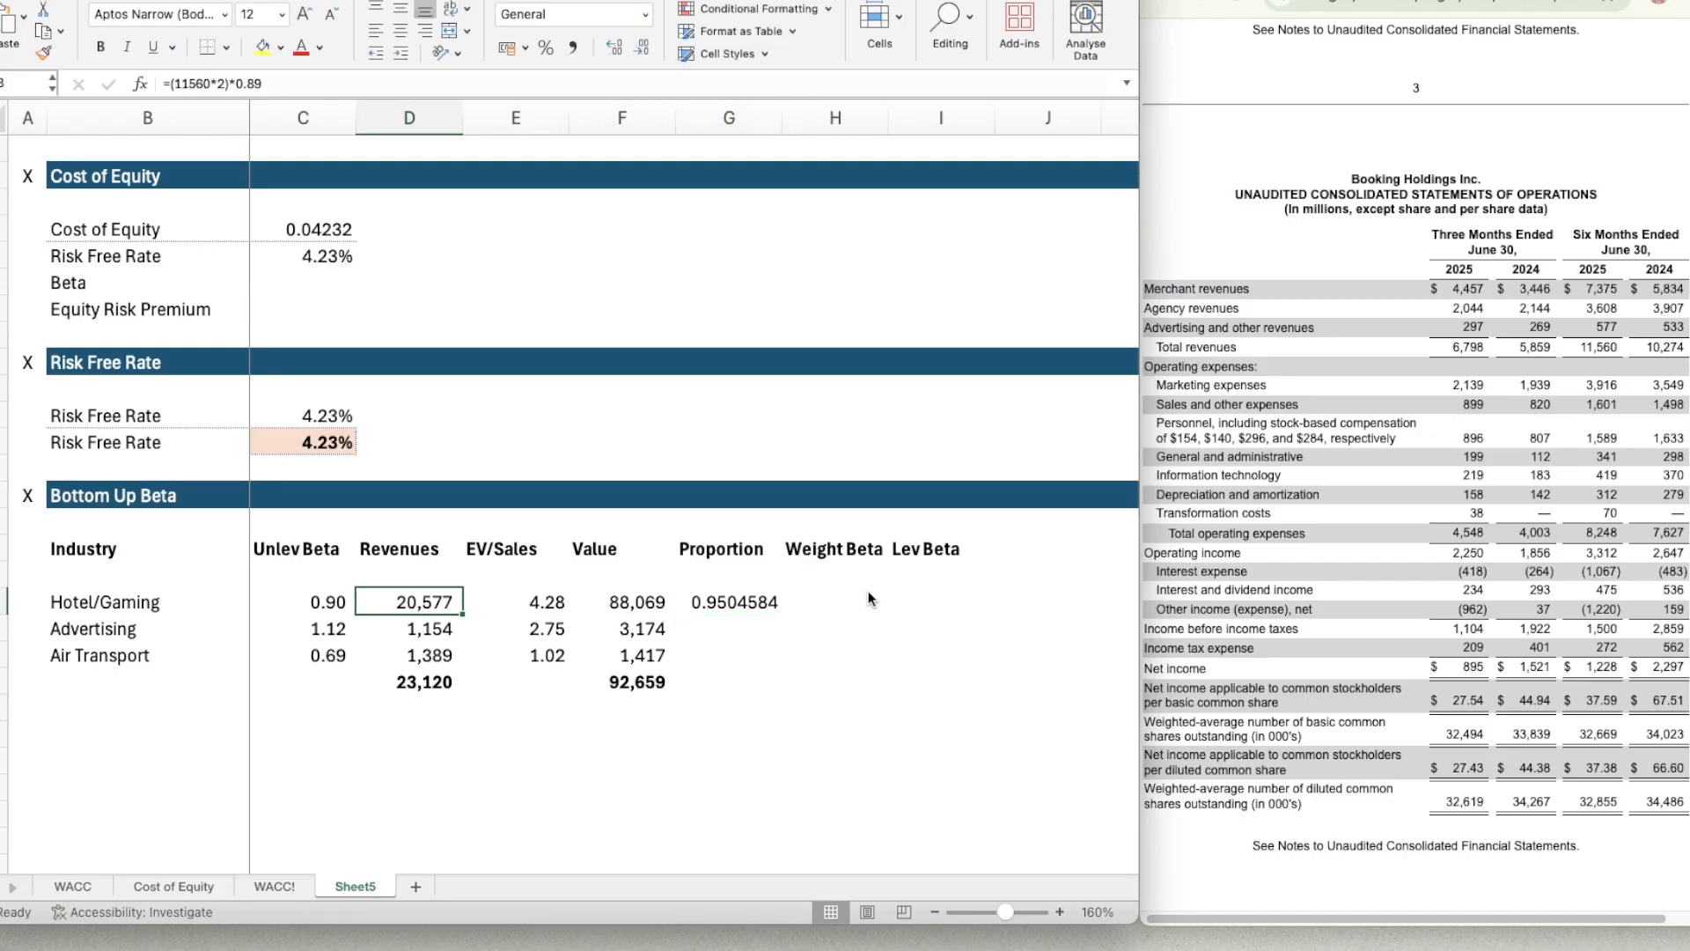
key(Left)
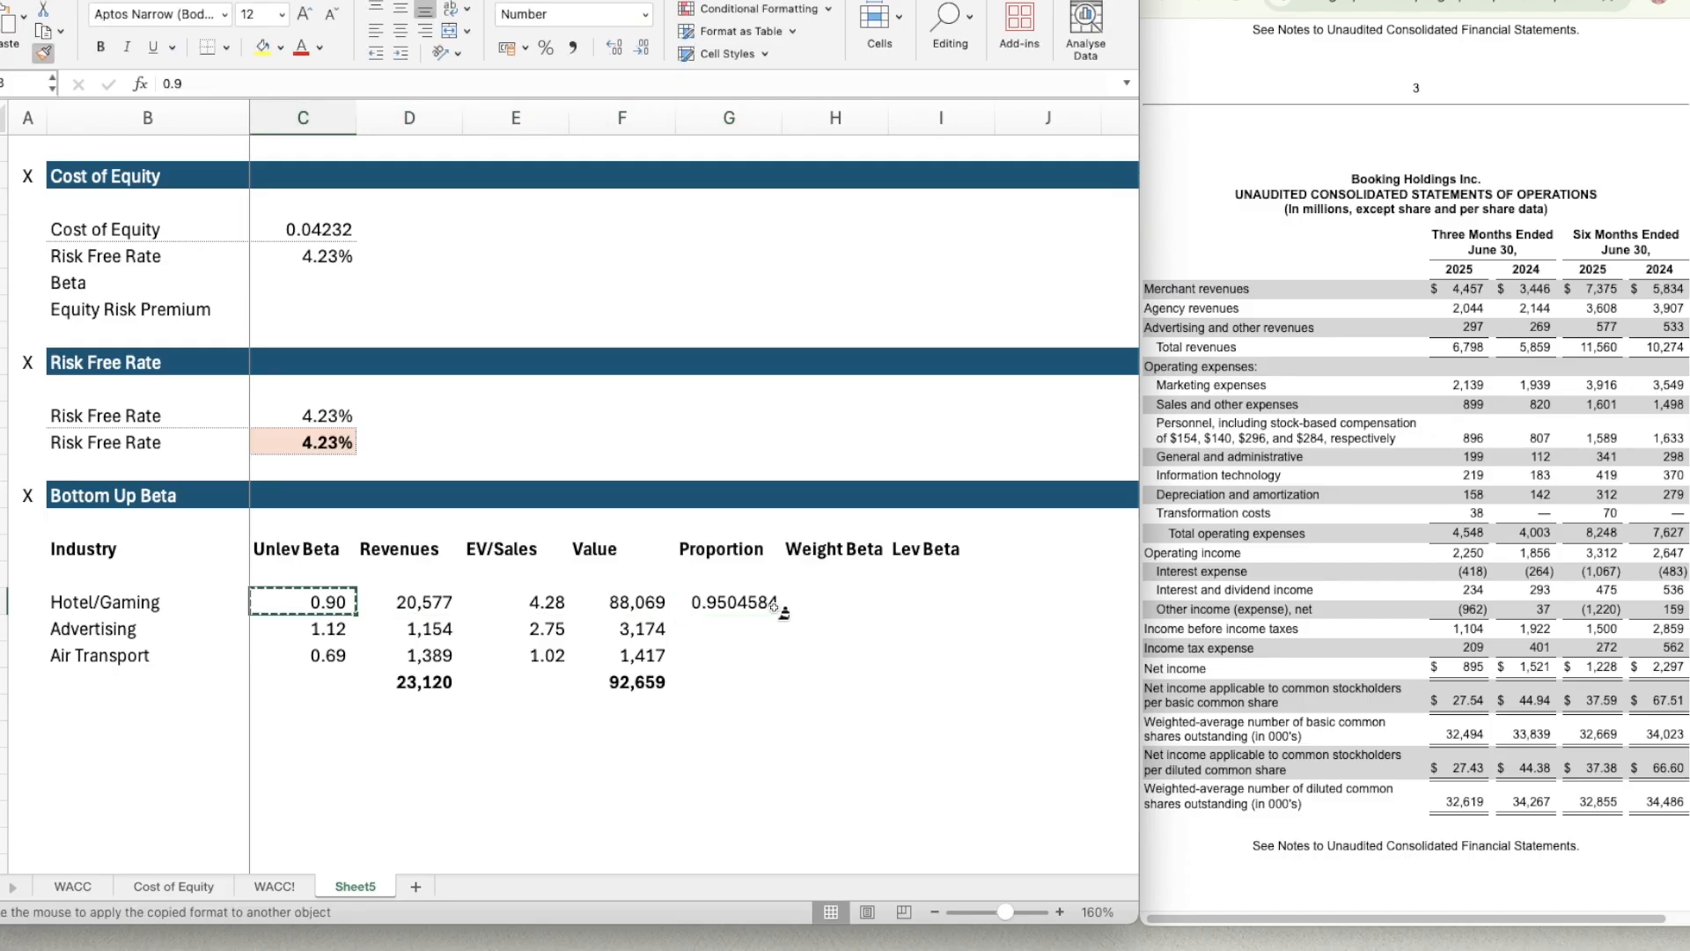
click(744, 604)
key(ctrl+shift+1)
Copy the proportion formula in G18 down to the Advertising and Air Transport rows, G19:G20.
key(ctrl+c)
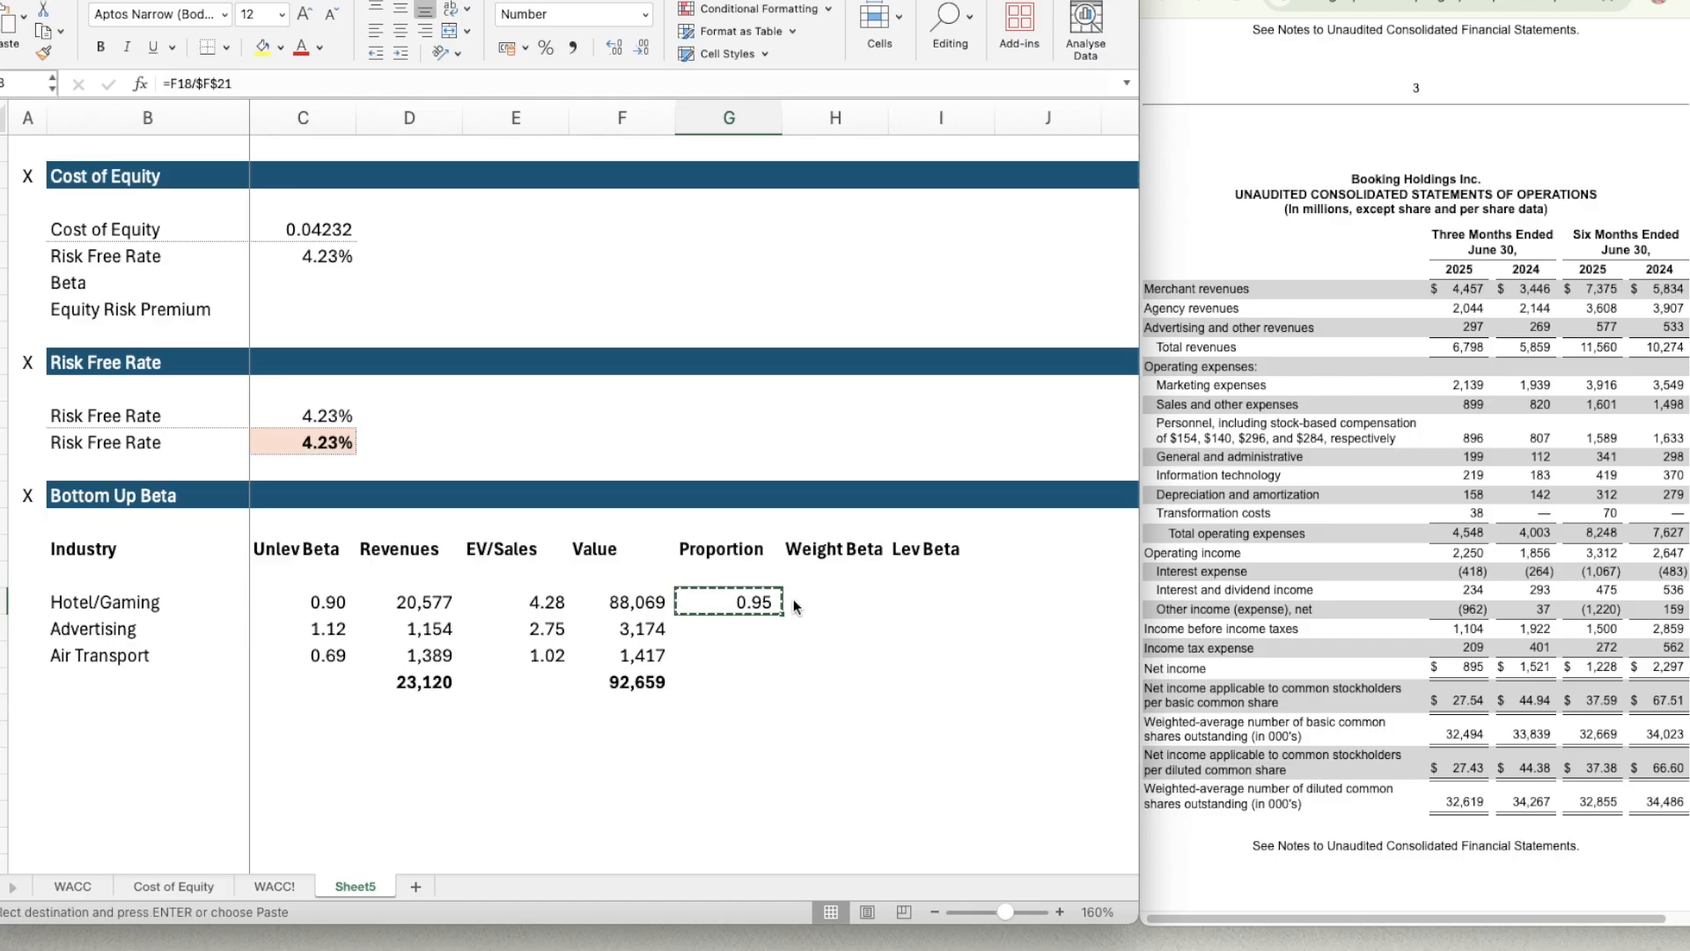
key(shift+Down)
key(shift+Down)
key(ctrl+v)
Calculate the Hotel/Gaming weighted beta in H18 as unlevered beta times proportion with =C18*G18.
key(Down)
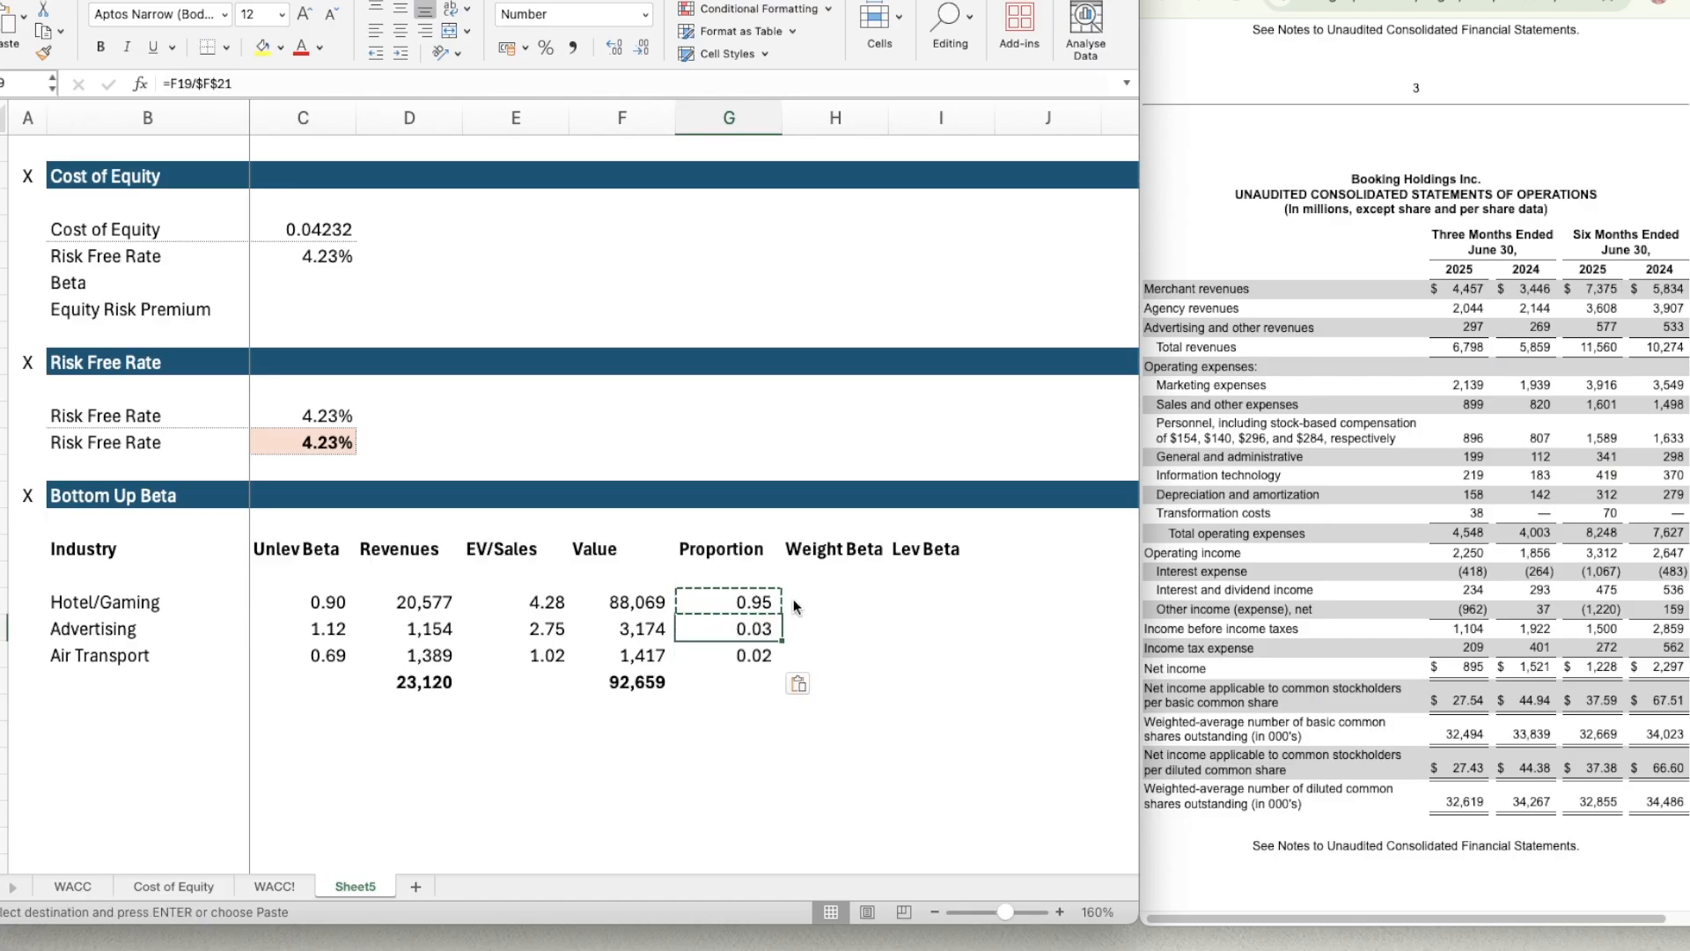
key(Down)
key(Right)
key(Up)
key(Up)
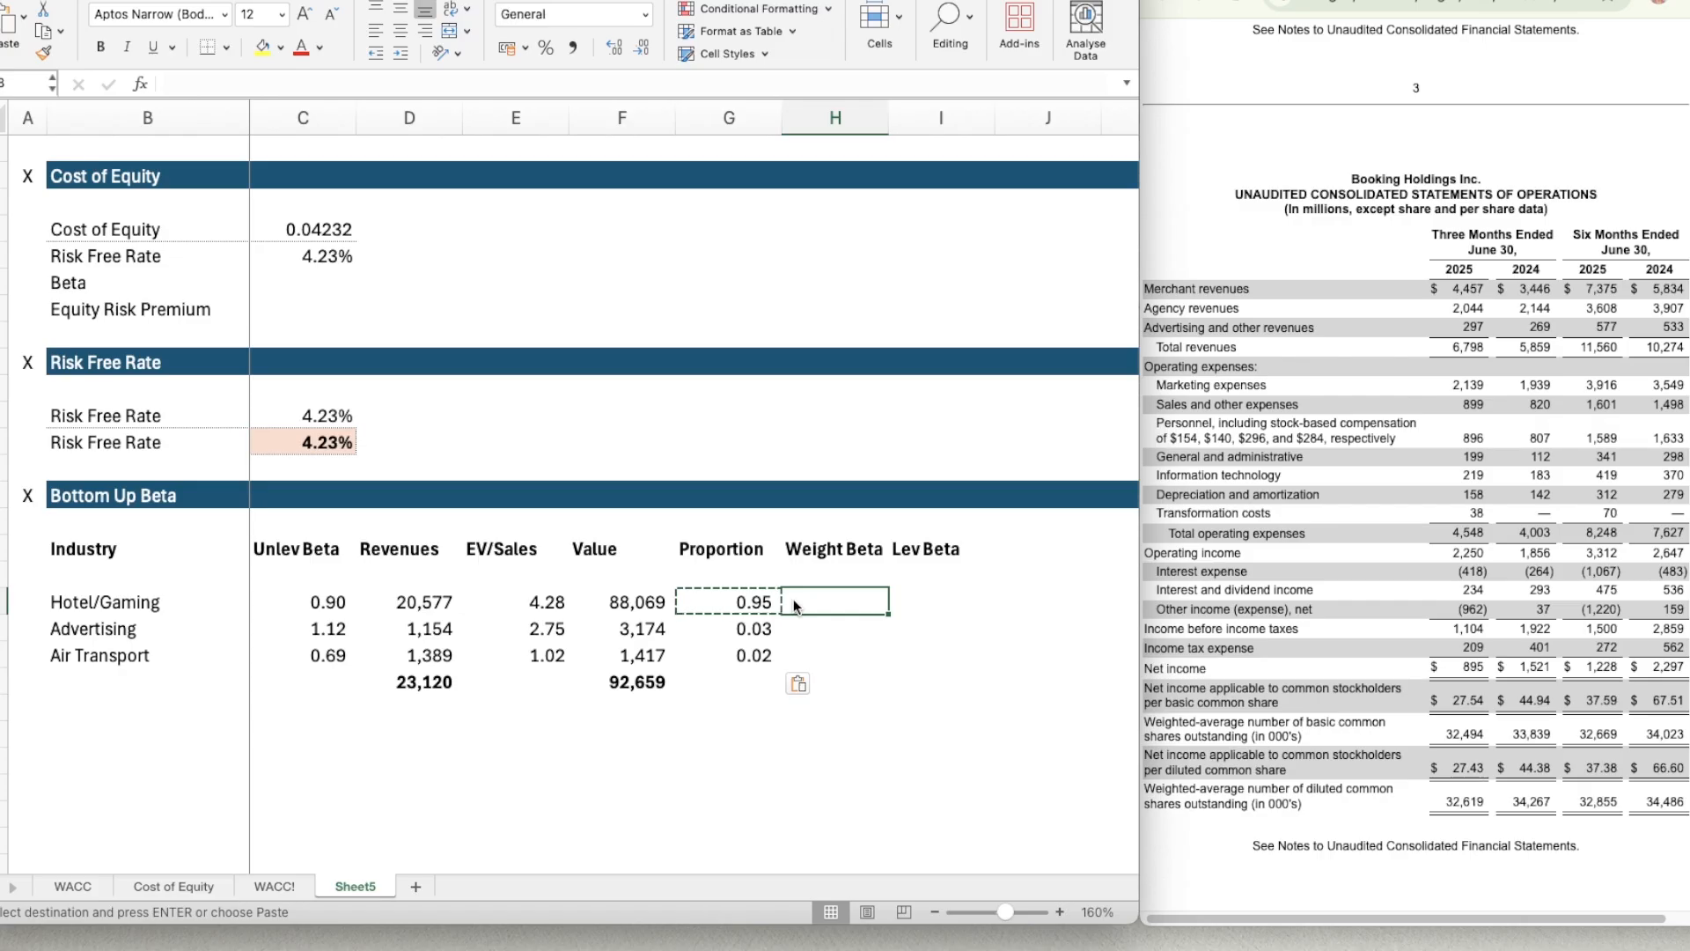
text(=)
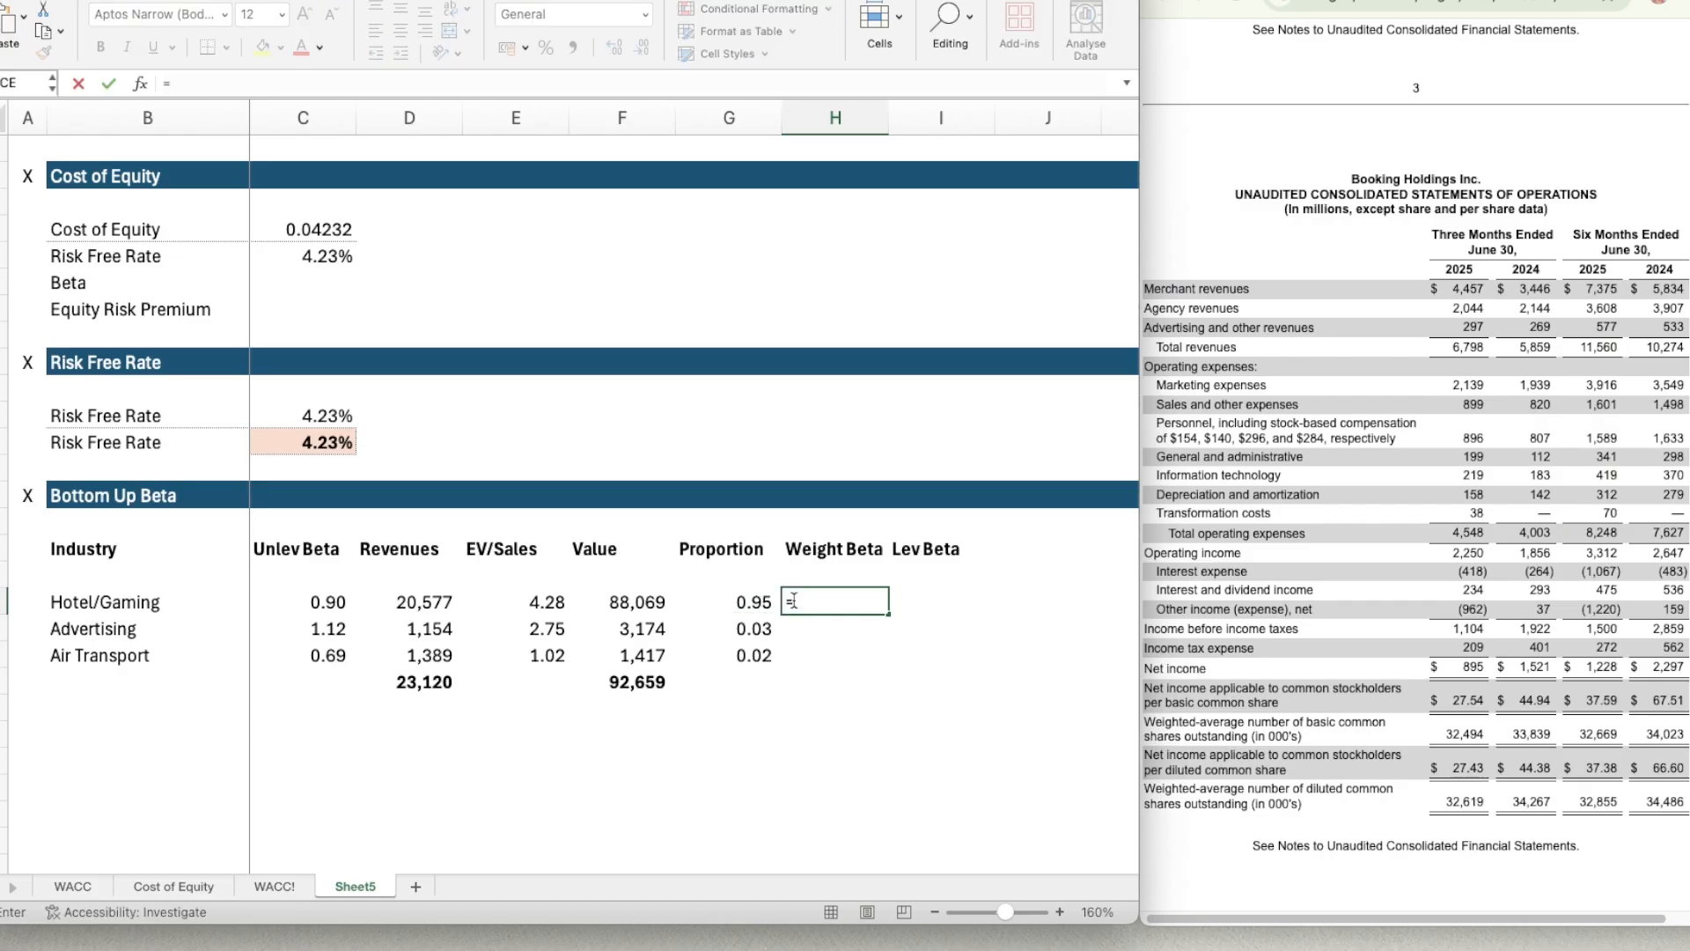
key(Left)
key(Left)
key(Left)
key(Left)
key(Left)
key(Left)
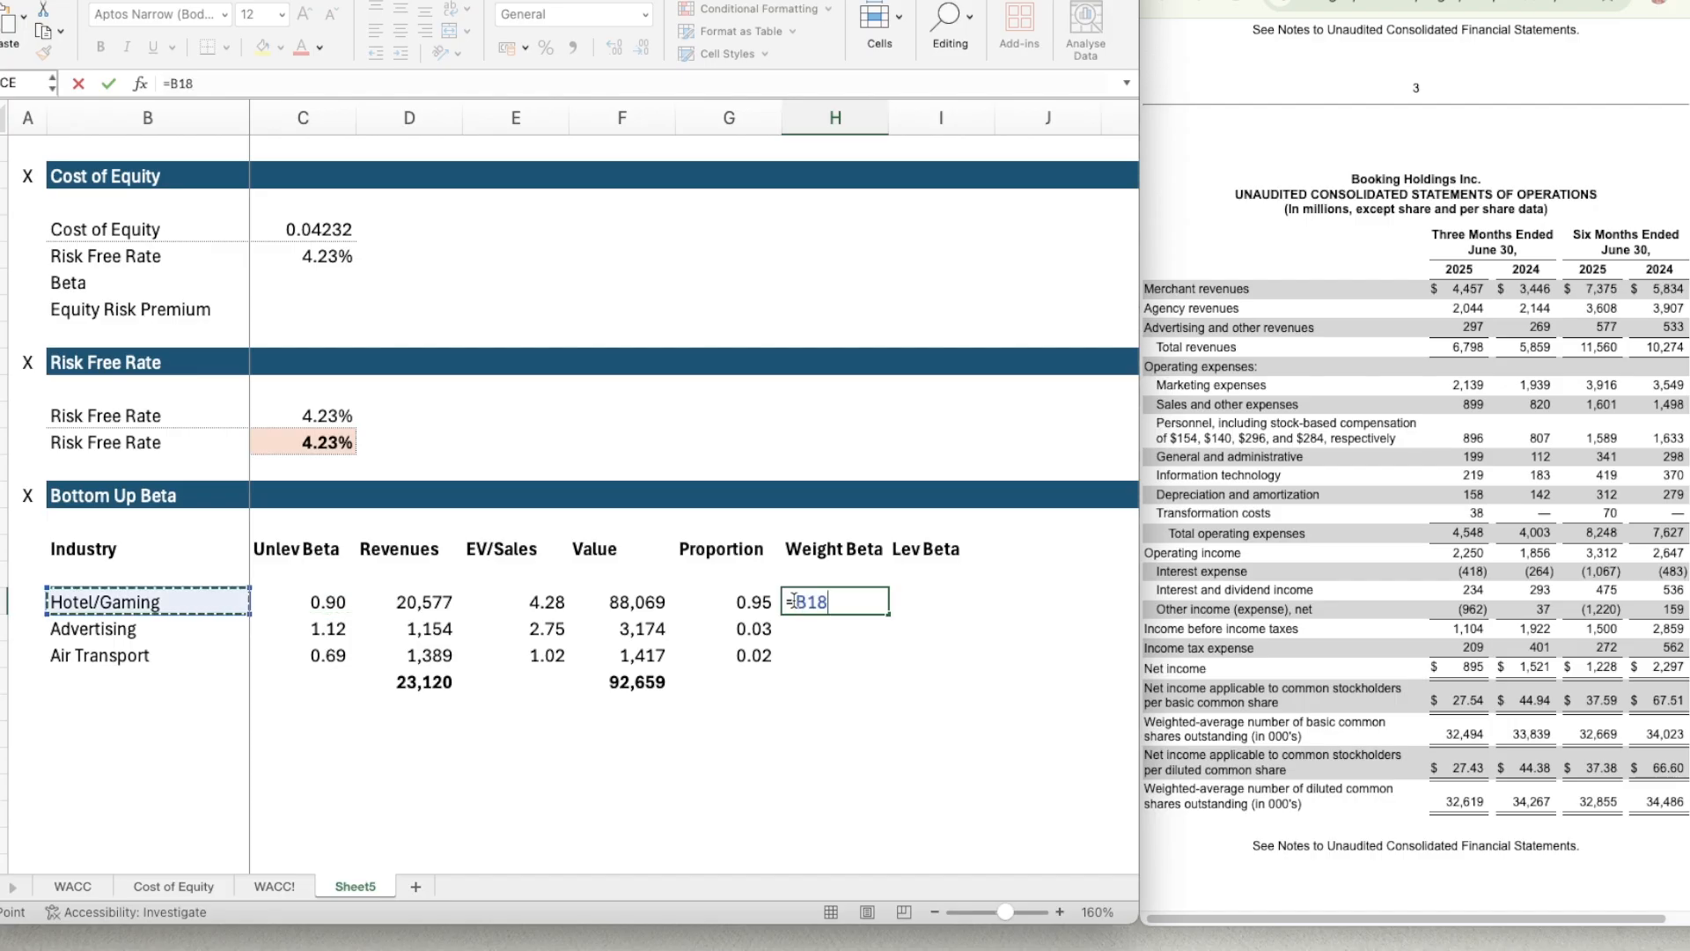
key(Right)
text(*)
key(Left)
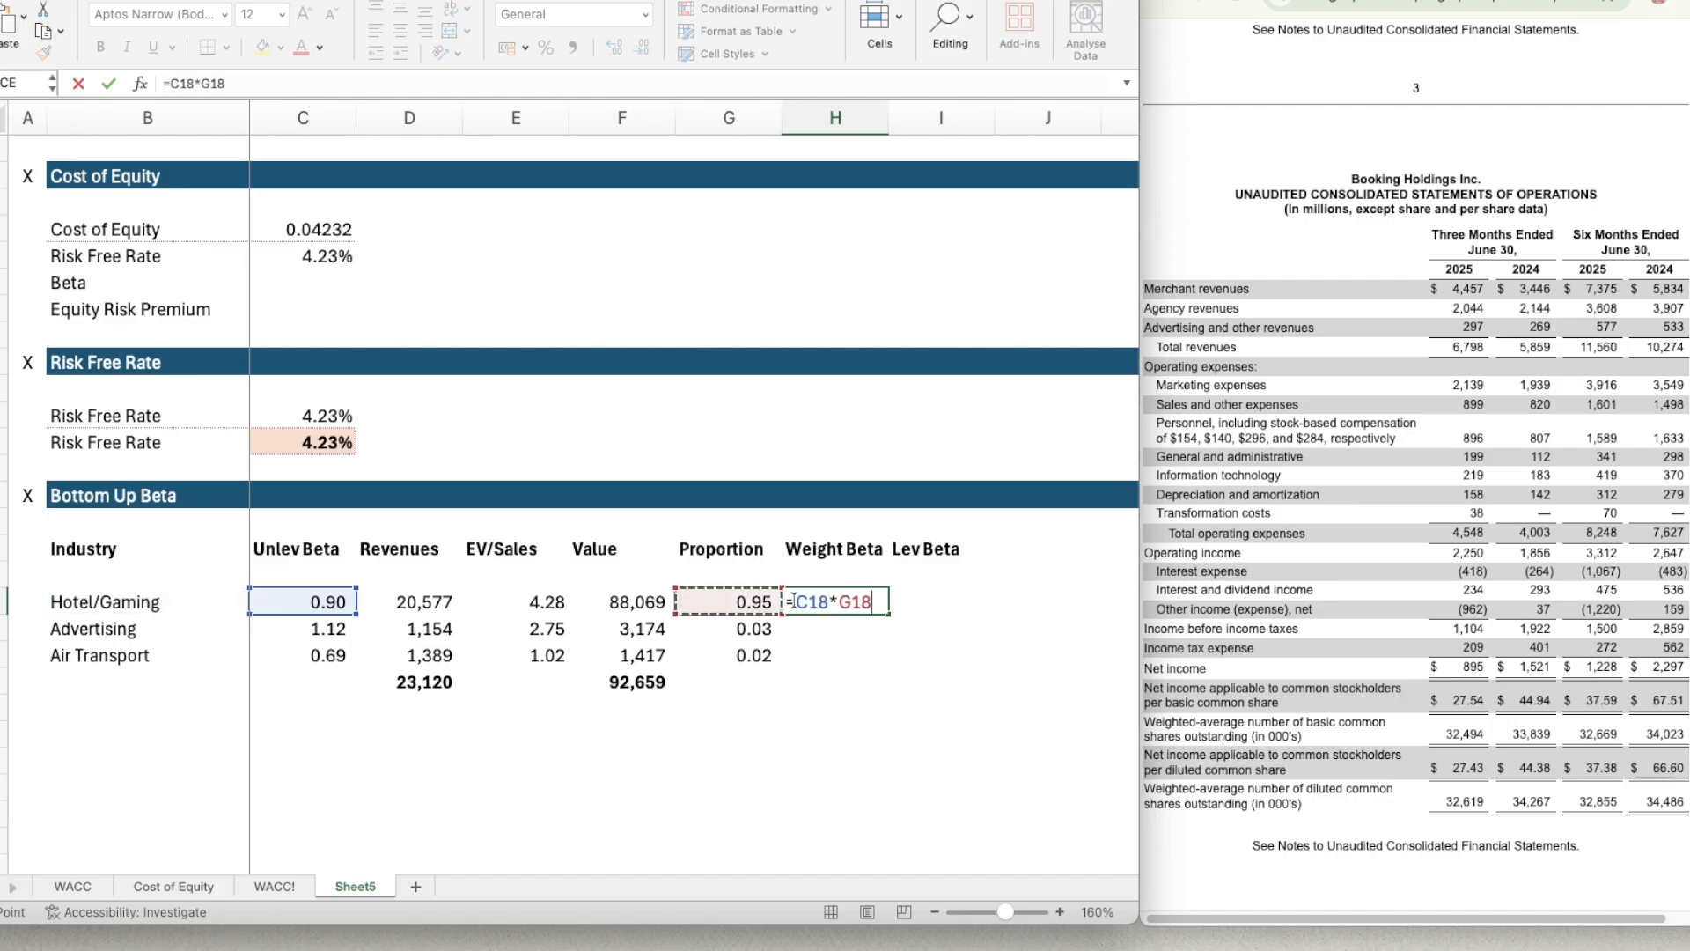
key(Return)
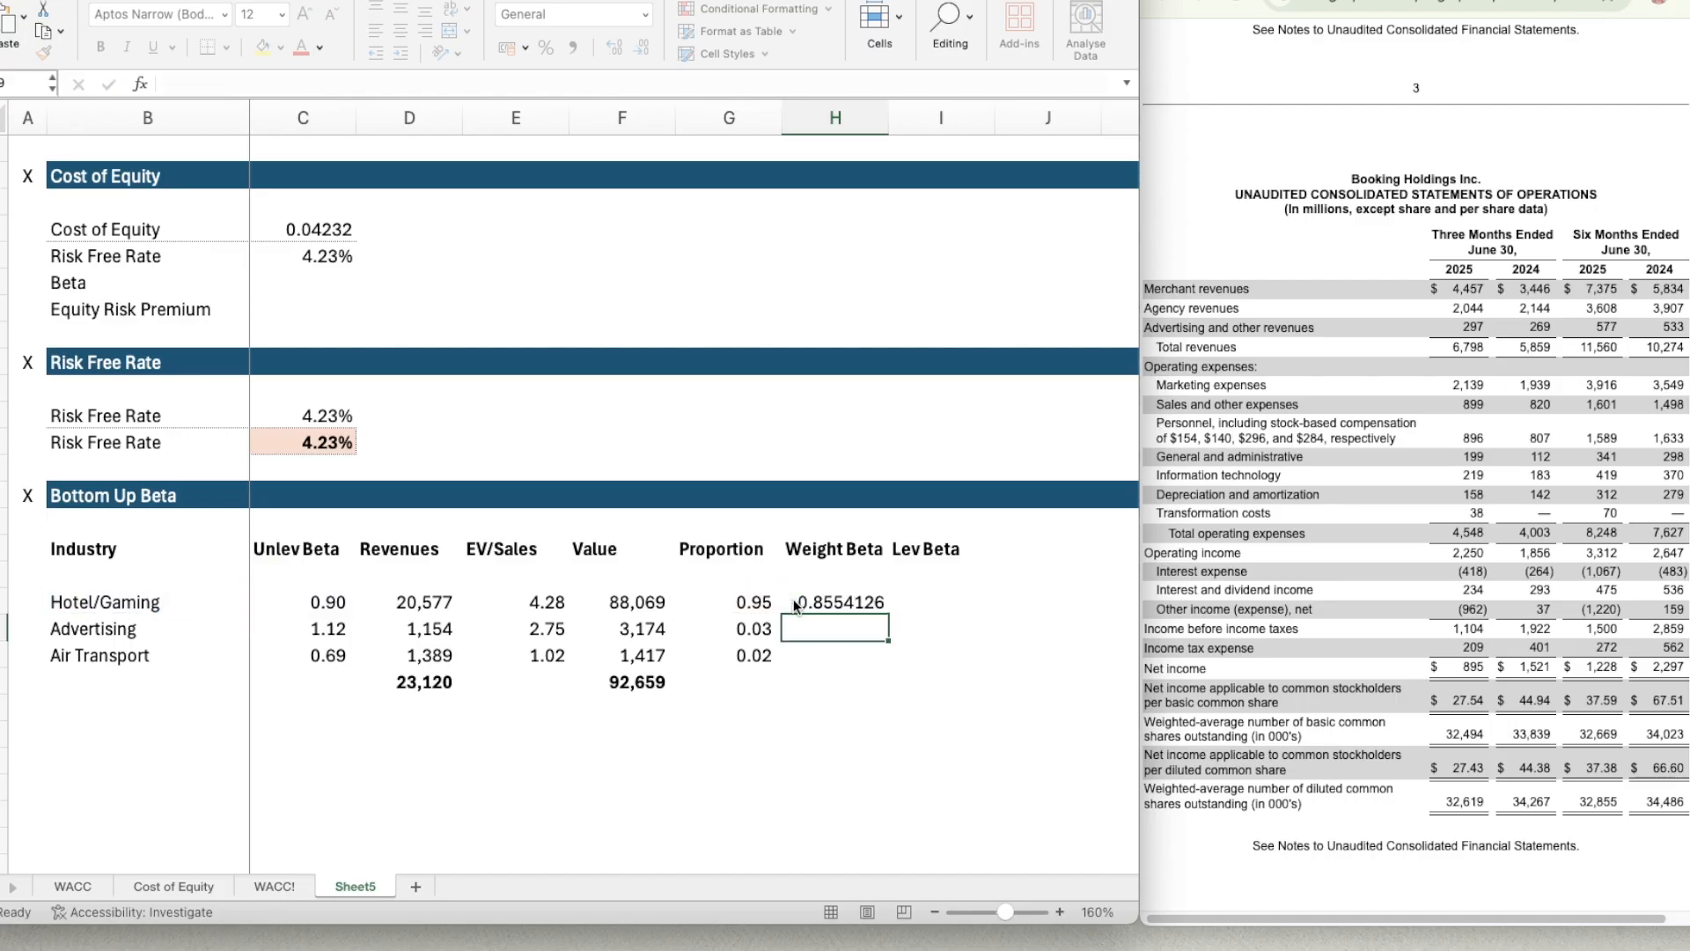
Copy the two-decimal number format of the proportion in G18 to the weighted beta in H18.
key(Up)
key(Left)
click(794, 602)
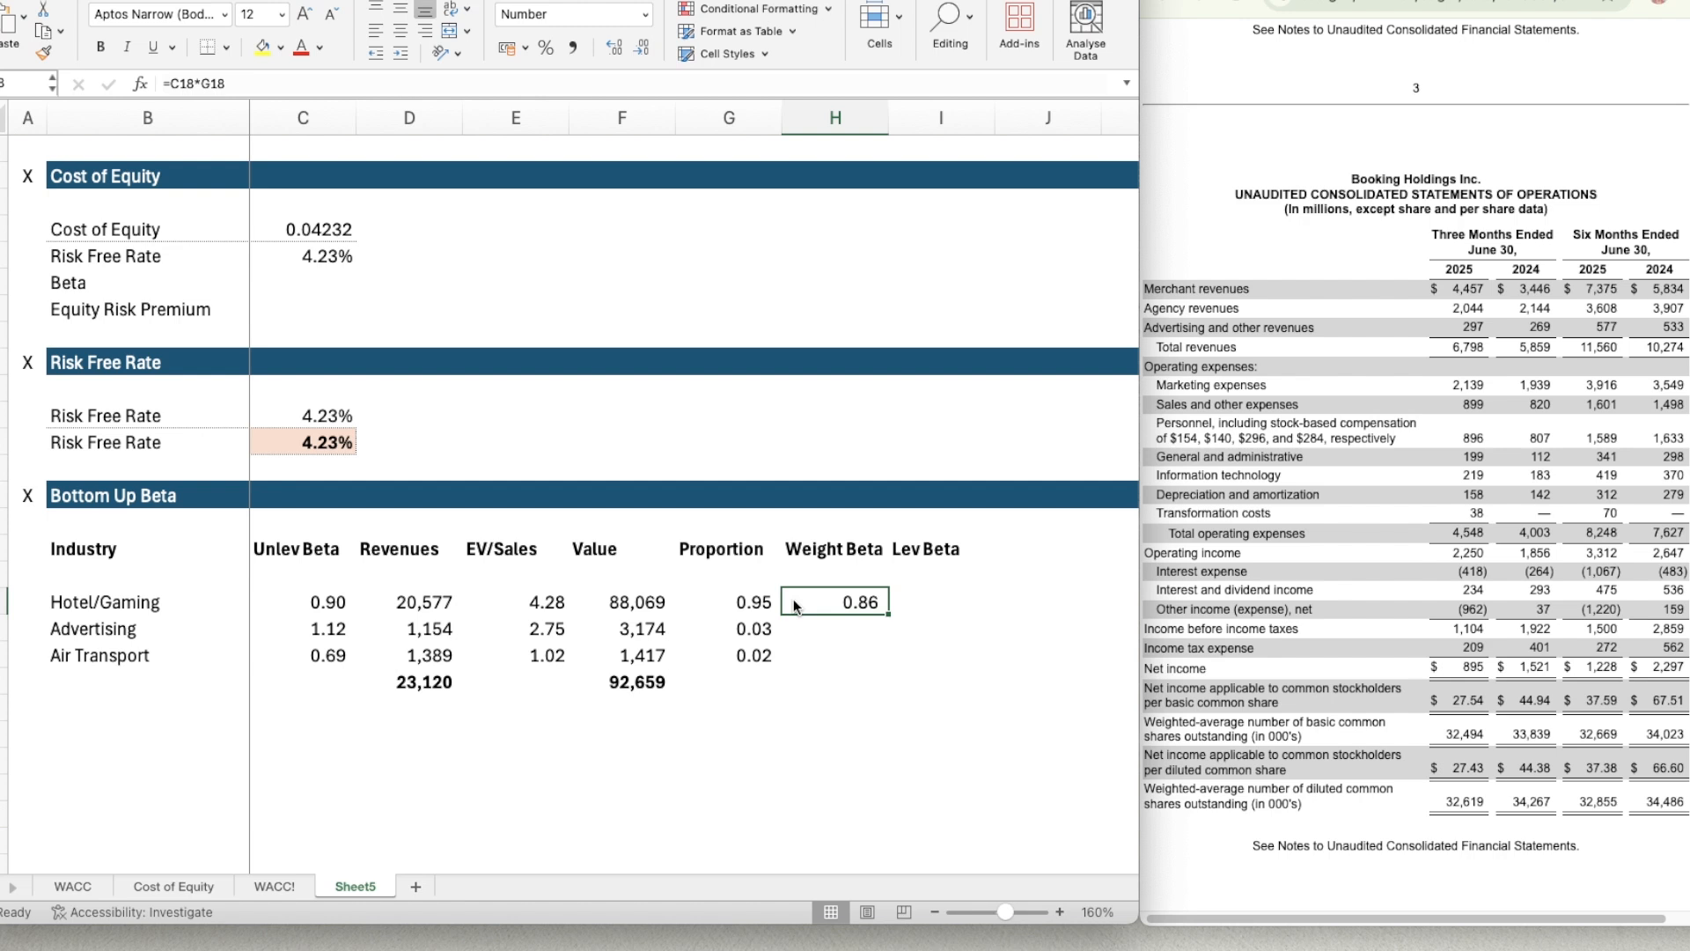
Copy the weighted beta formula in H18 down to the Advertising and Air Transport rows, H19:H20.
key(super+c)
key(shift+Down)
key(shift+Down)
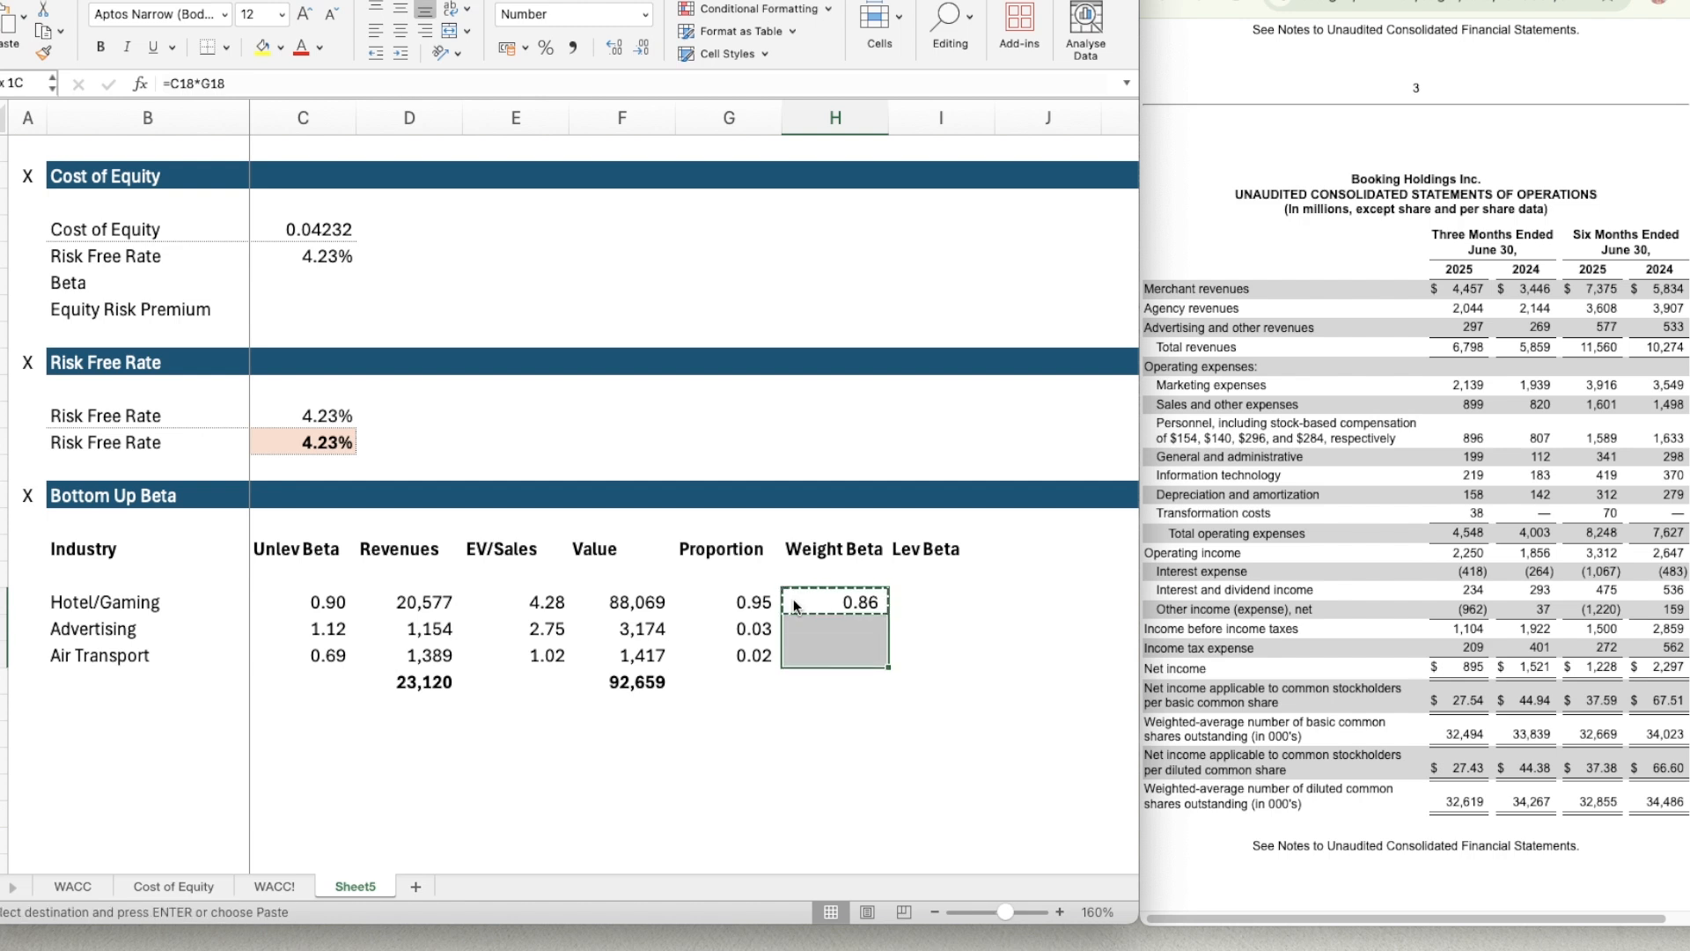
key(super+v)
Total the weighted betas in H21 with =SUM(H18:H20).
key(Down)
key(Down)
key(Down)
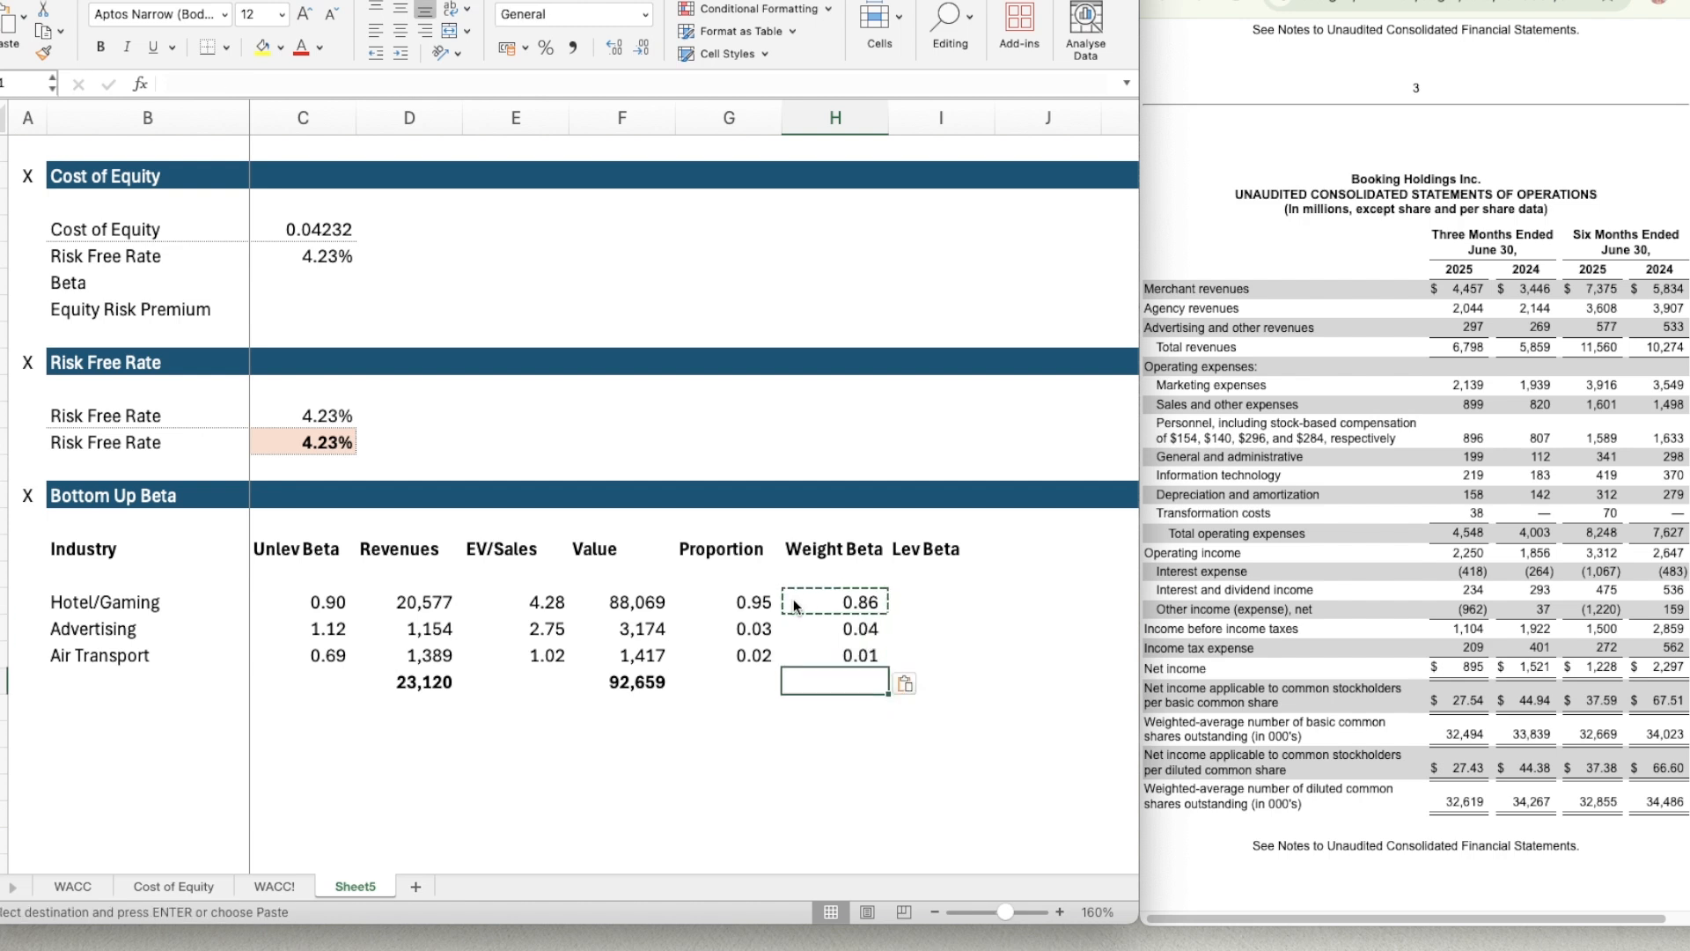
text(=su)
key(Tab)
key(Up)
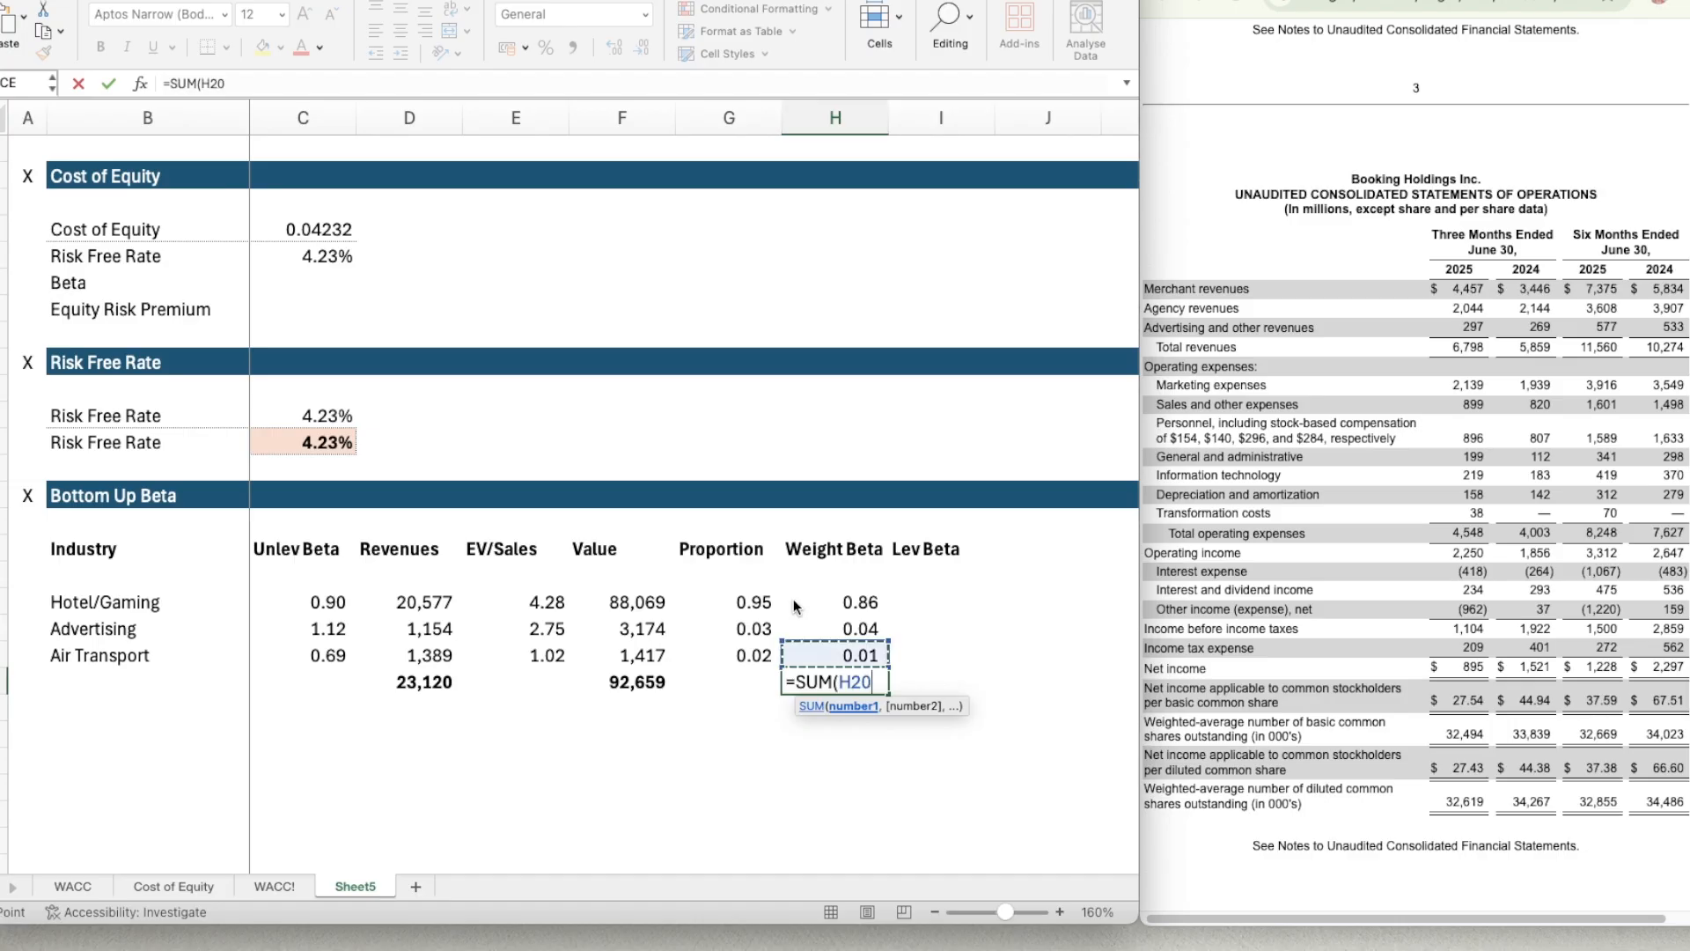
key(Up)
key(Up)
key(shift+Down)
key(shift+Down)
key(Return)
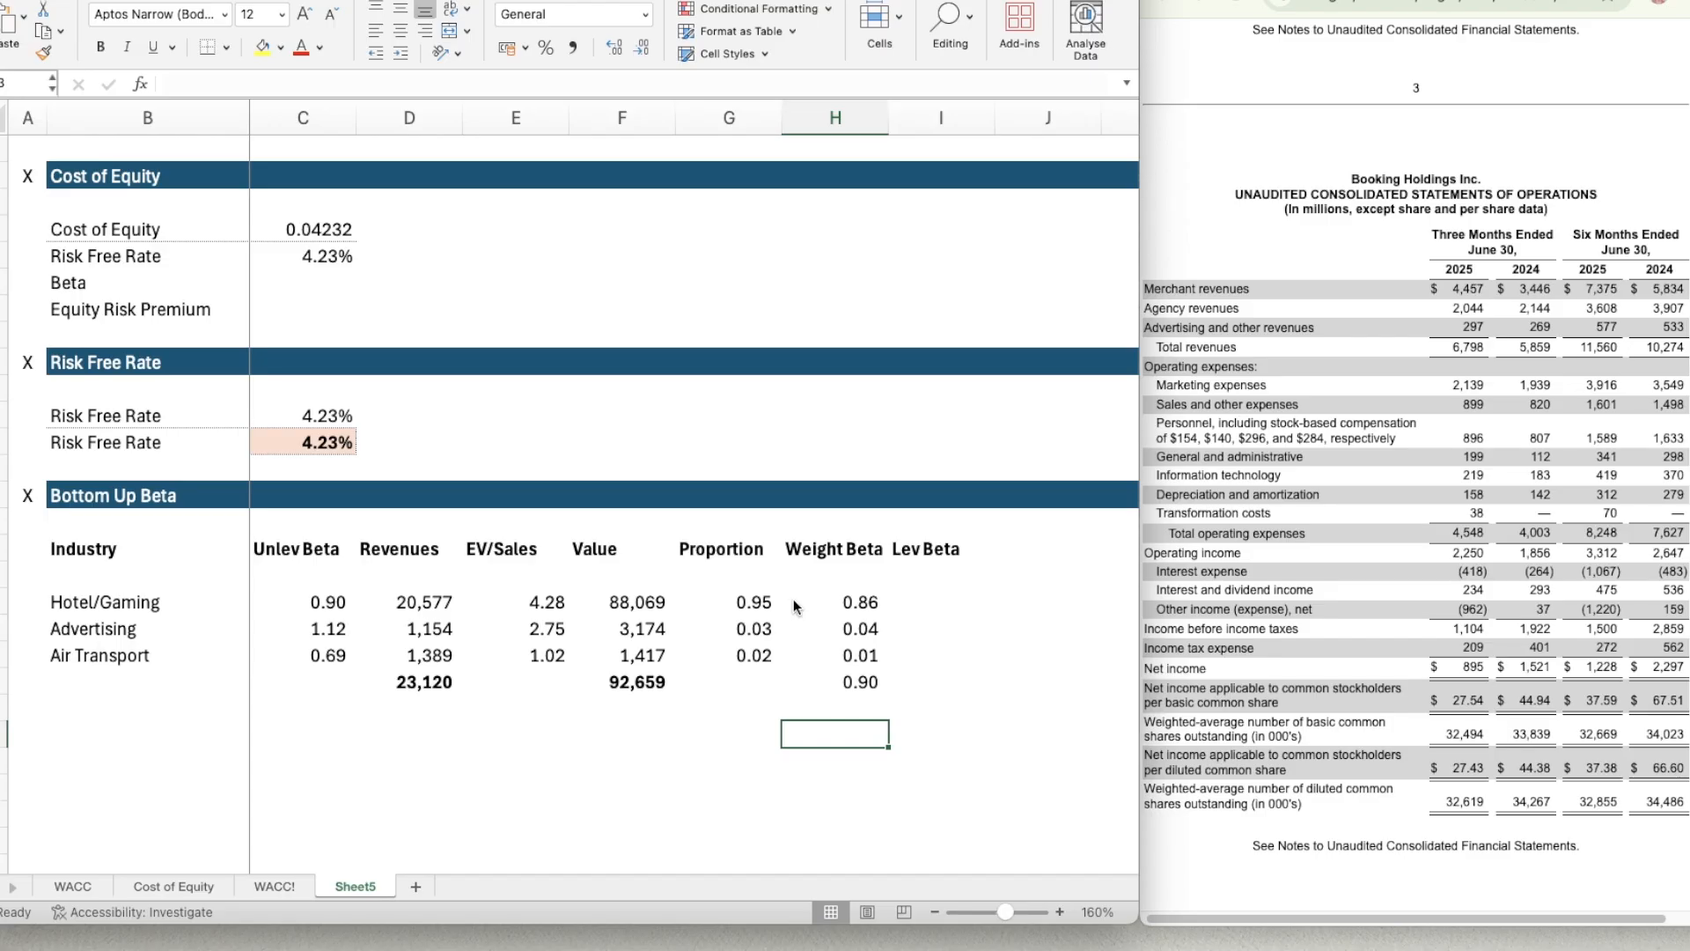
Enter the reference note "Unlevered Beta = Levered Beta/1+(1-Tax Rate)*D/E" in H23 below the weighted beta total.
text(Un)
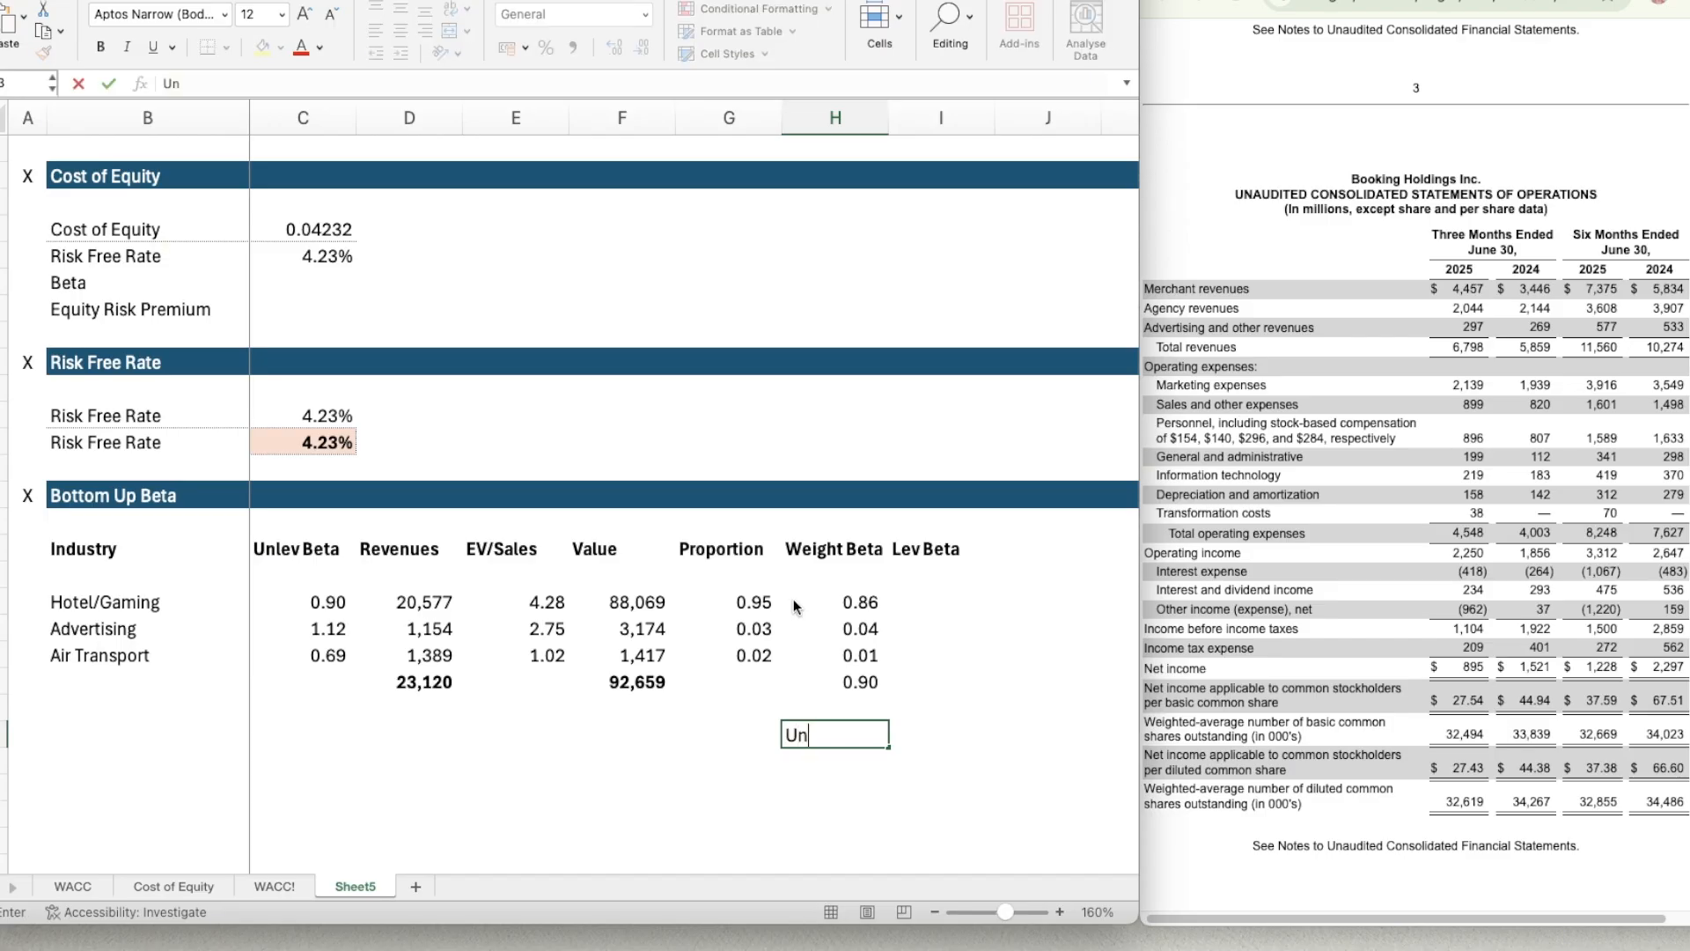
text(levered Beta =)
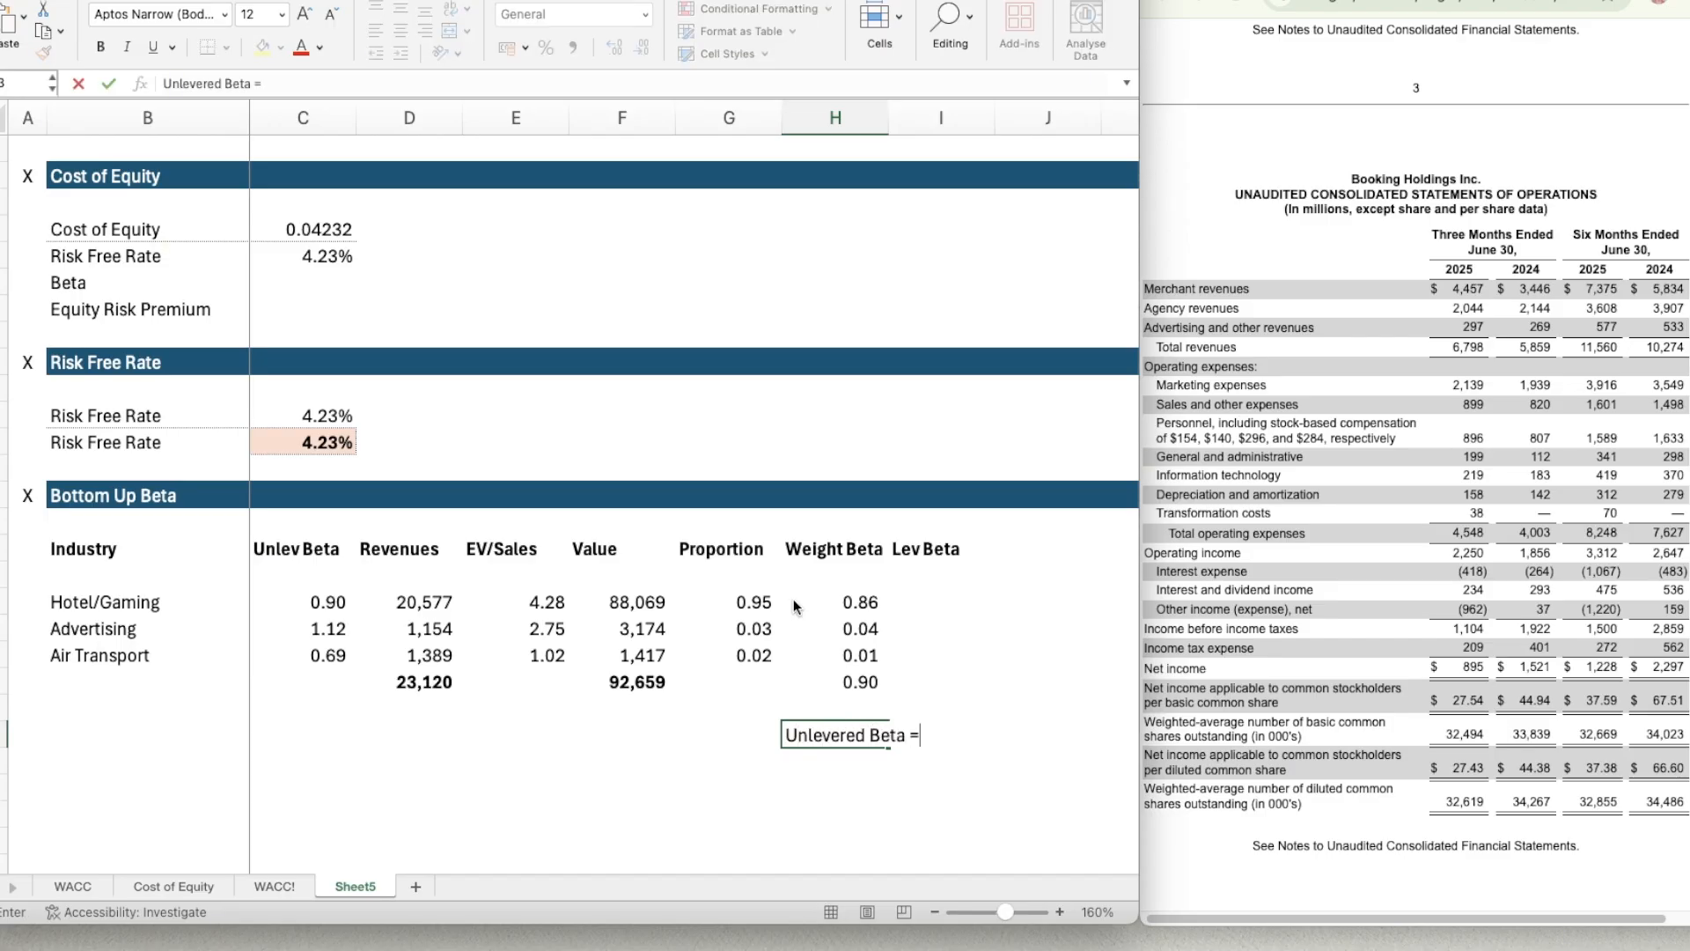
text( Levered Beta )
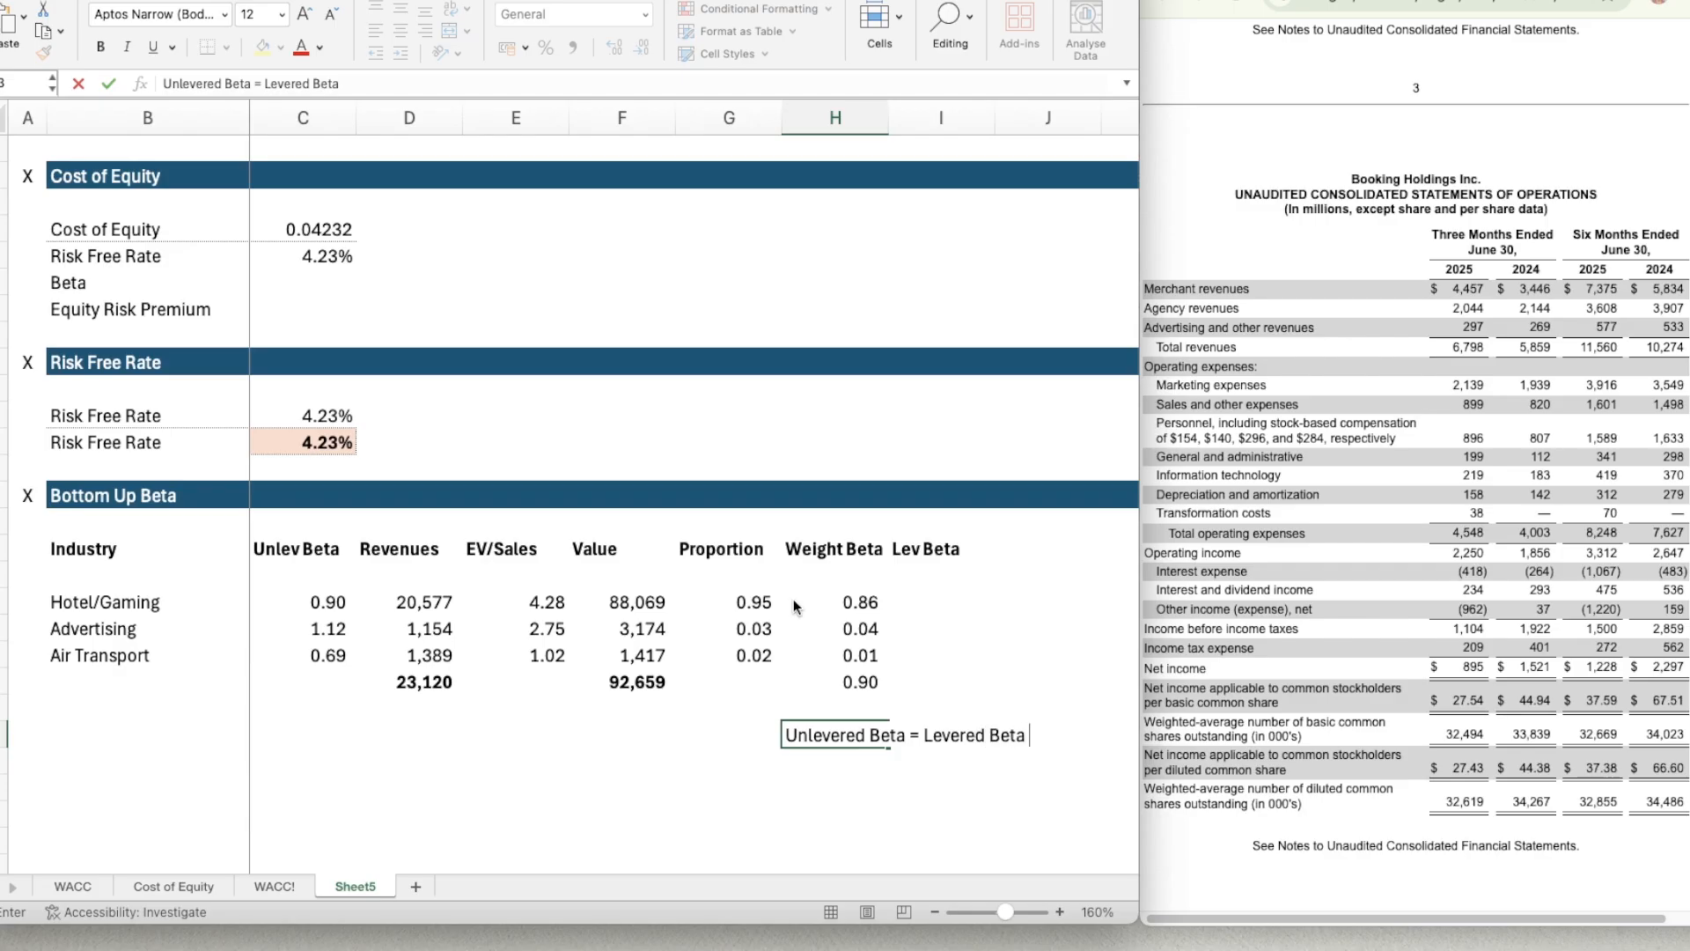
text(/1+(1-Tax Rate)
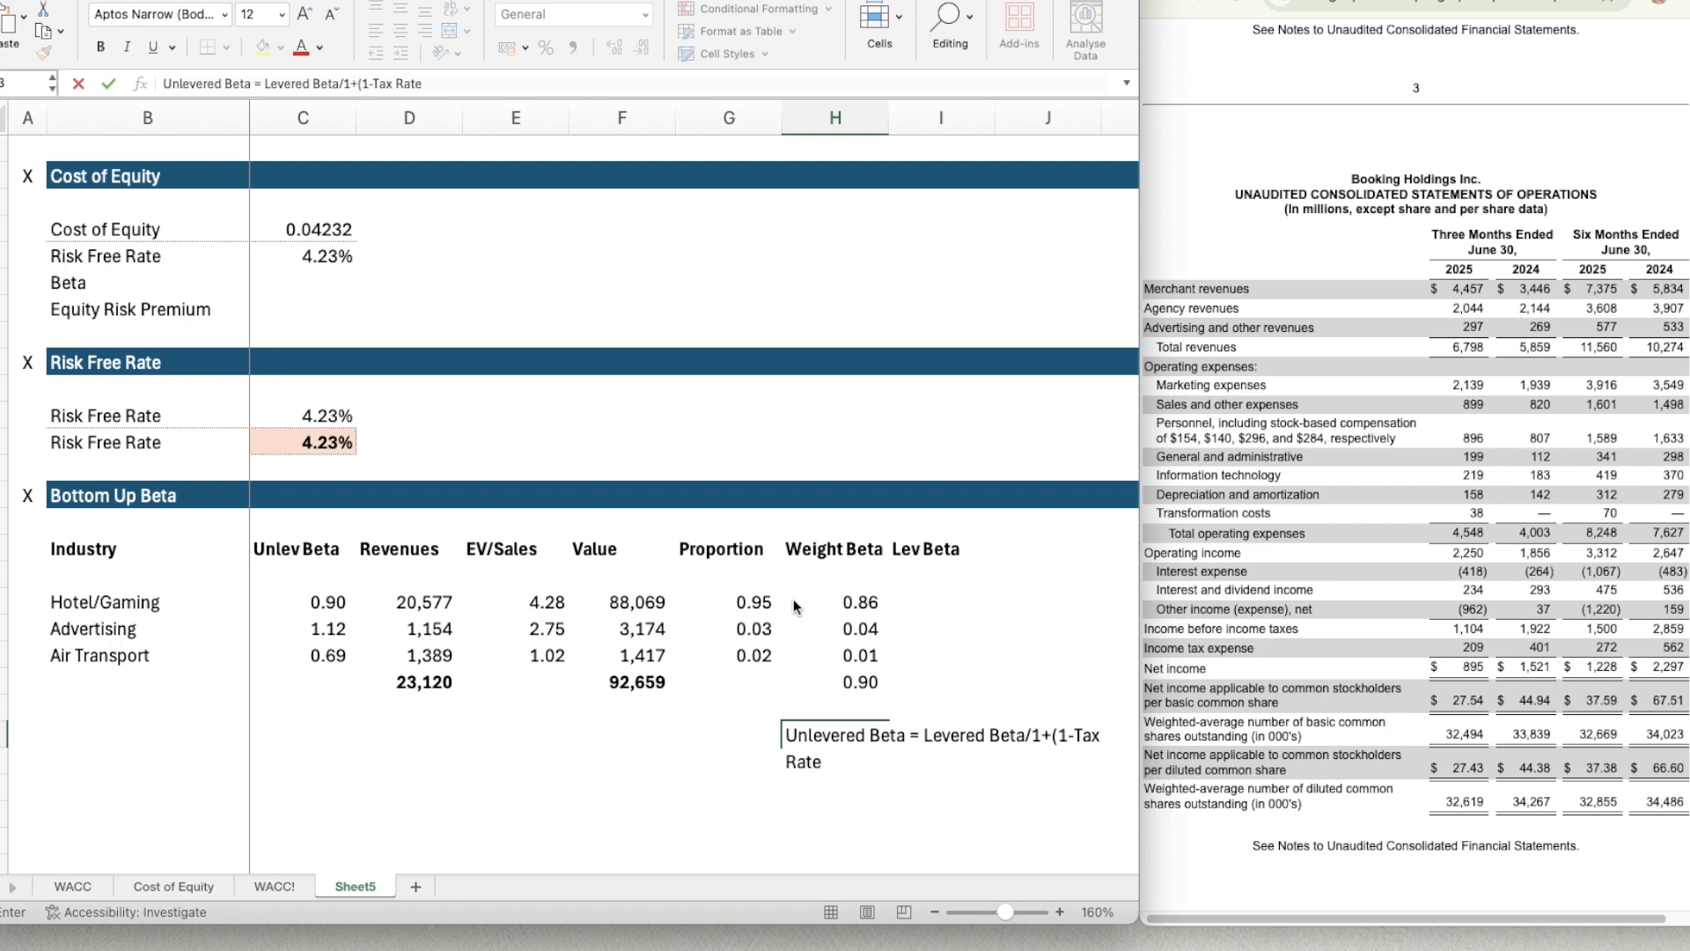
text())
key(BackSpace)
text()*D/E)
click(1026, 742)
click(887, 770)
Begin the levered beta formula in I21 with the total weighted beta and tax term, =H21*(1+(1-Sheet5!C13).
click(923, 681)
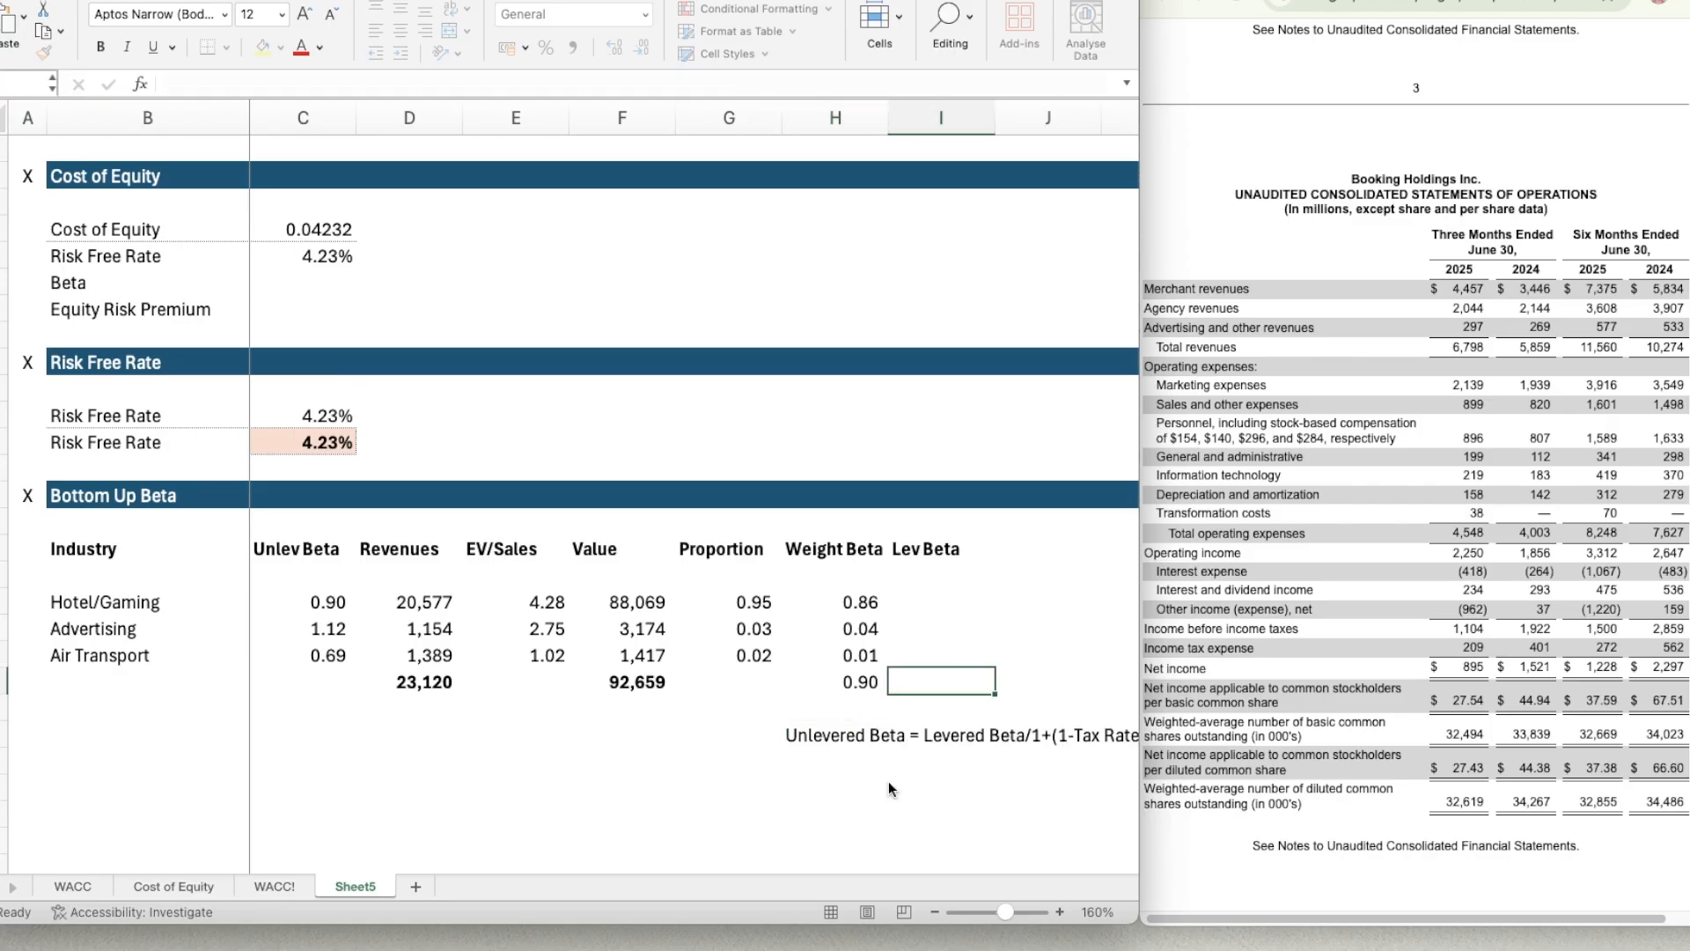
text(=)
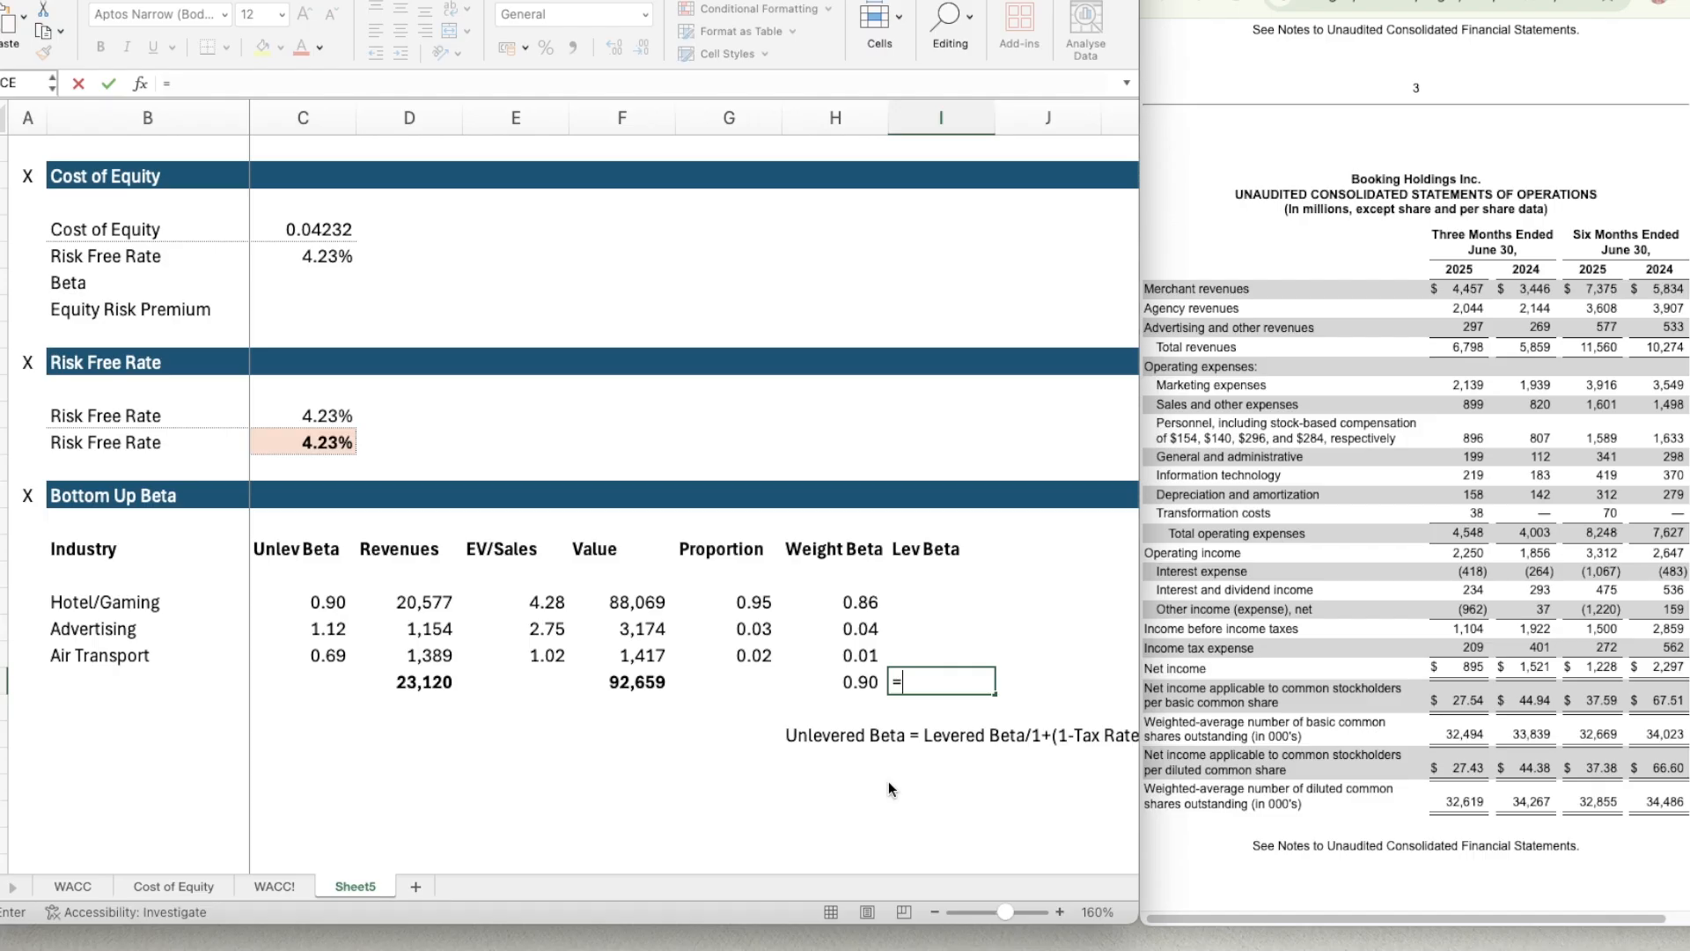
key(Left)
text(*)
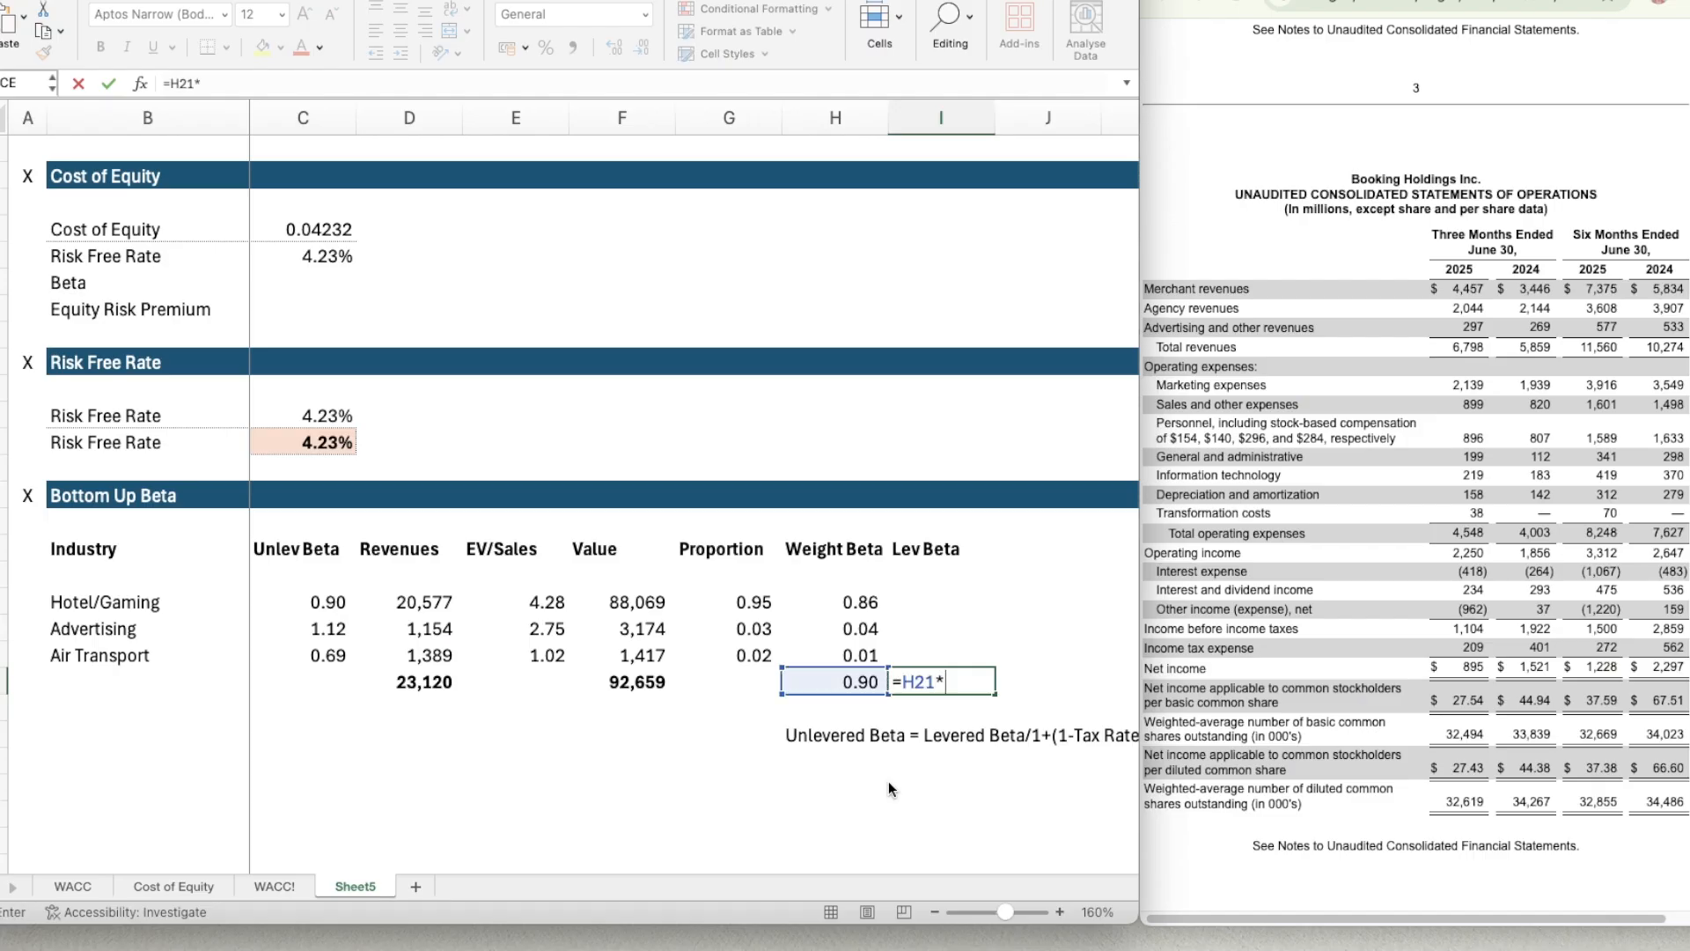
text((1+(1-)
click(273, 886)
click(350, 483)
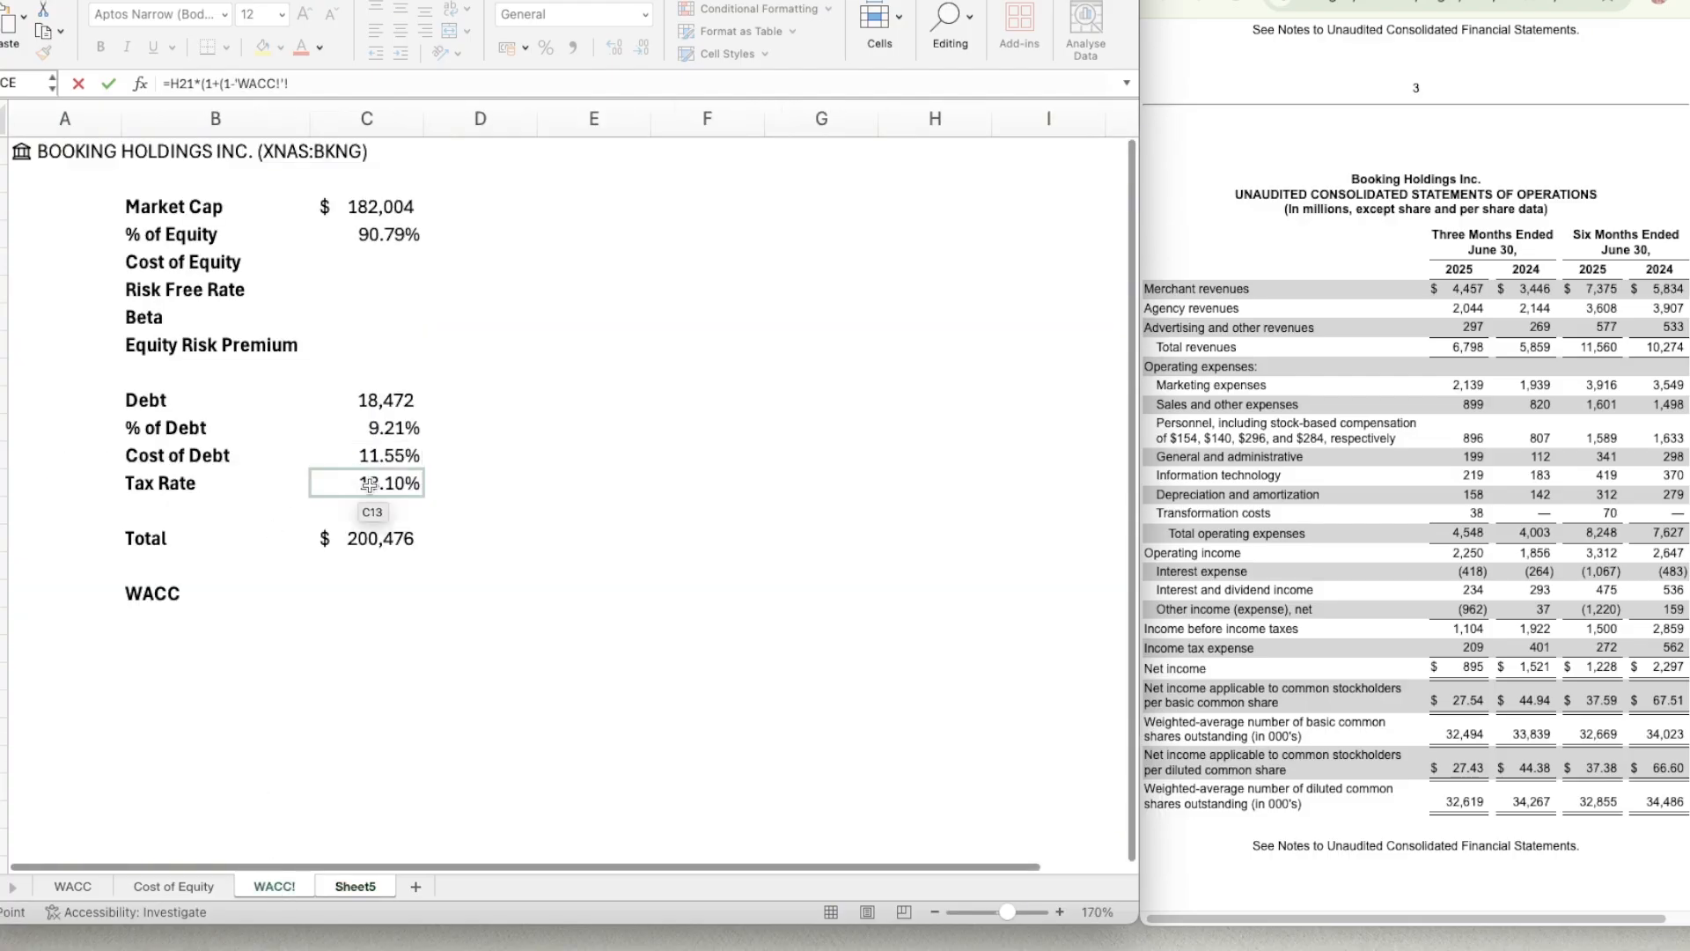
click(356, 886)
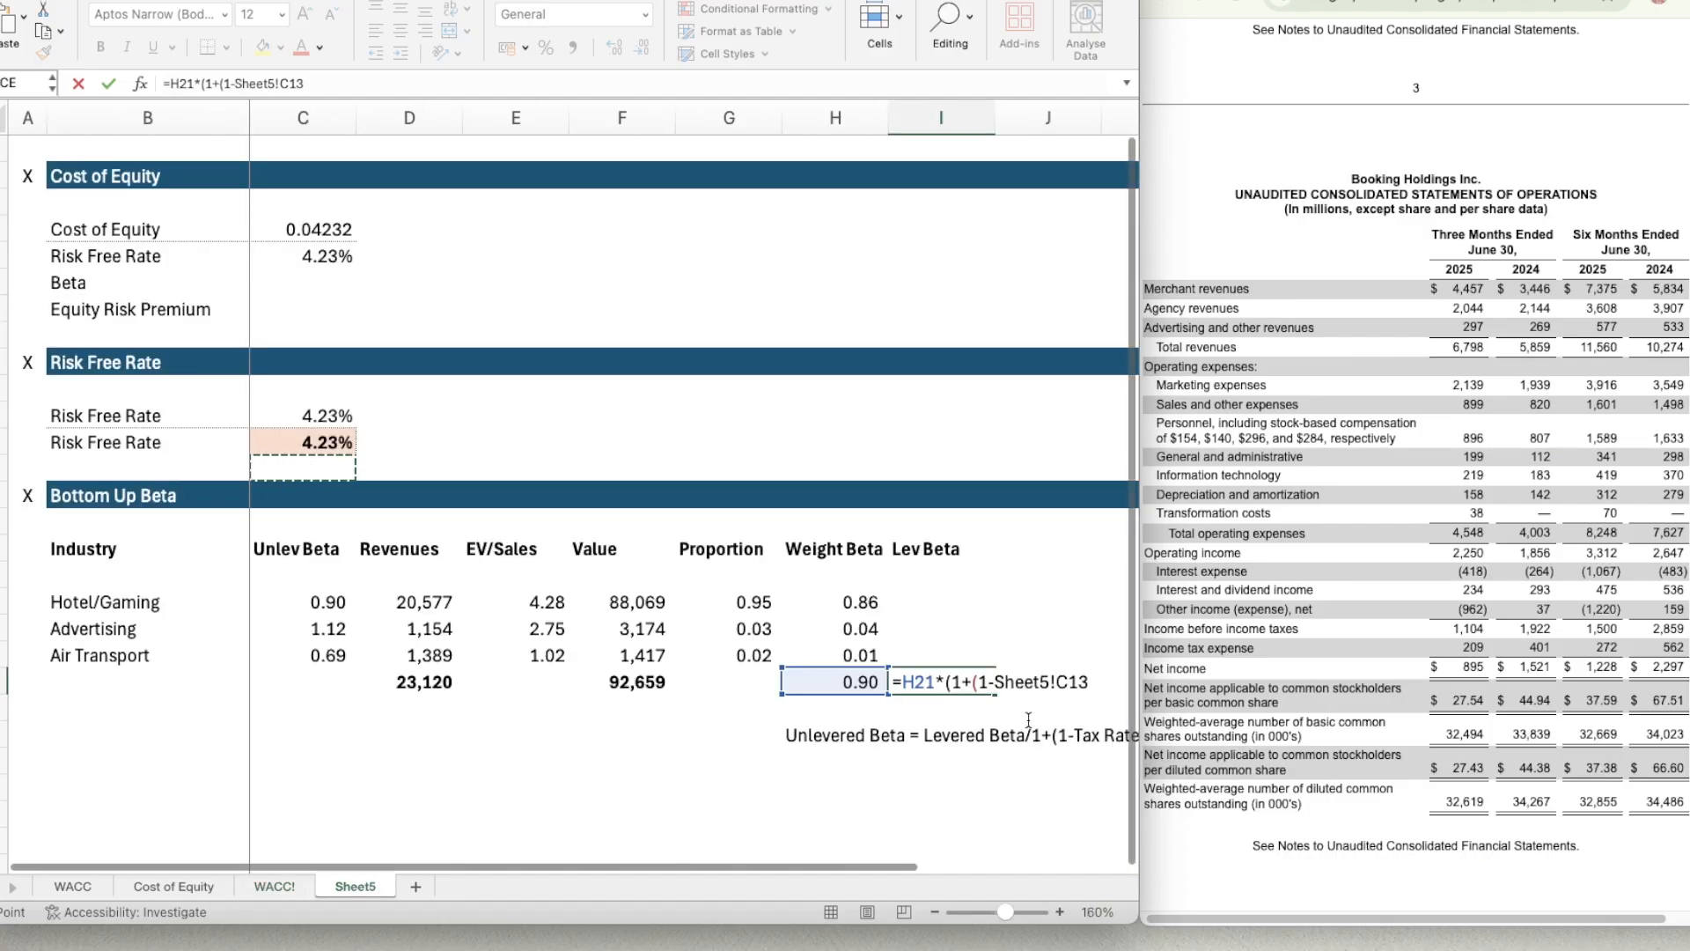
scroll(795, 879, right, 3)
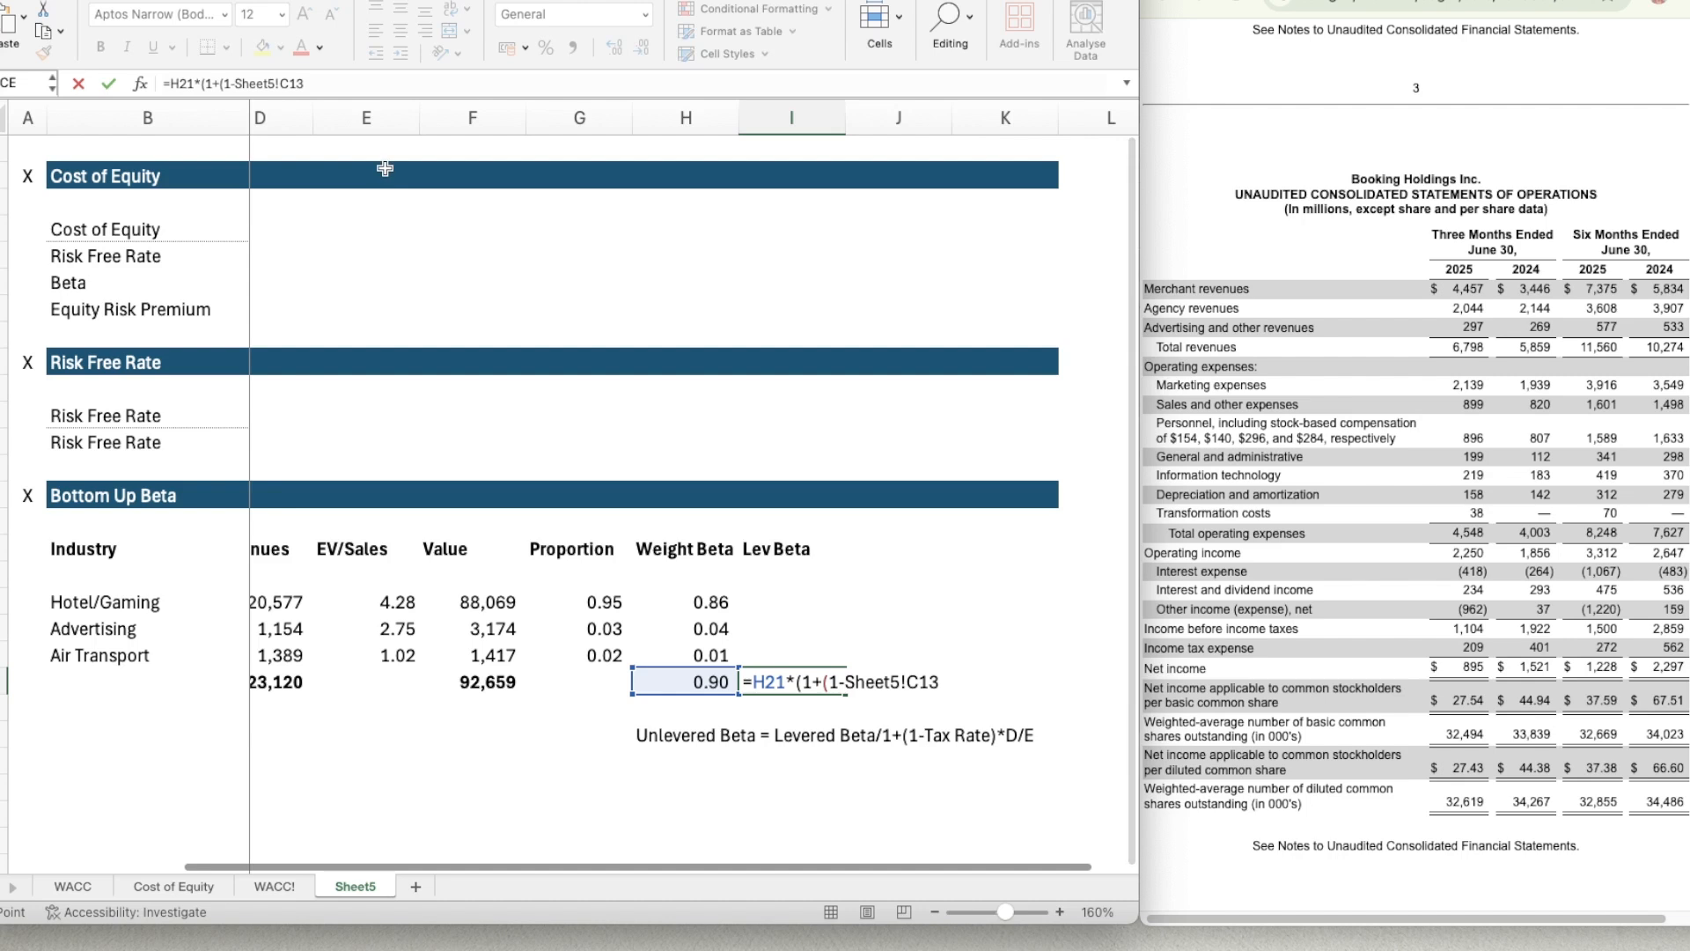
double_click(298, 84)
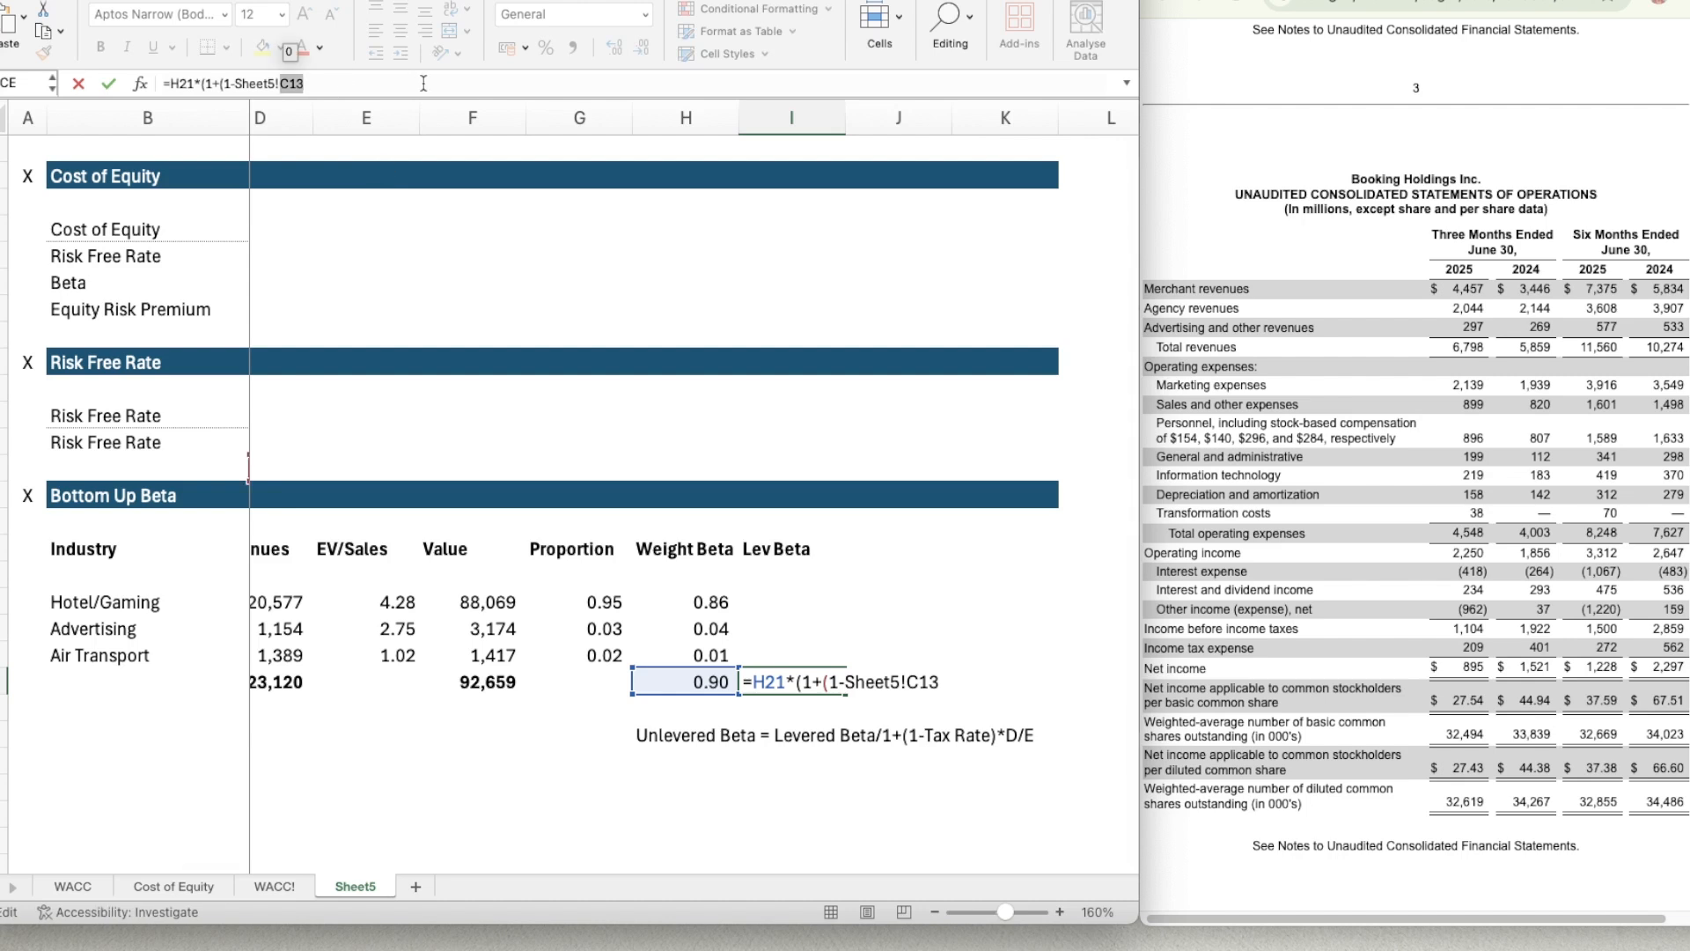
click(424, 84)
text())
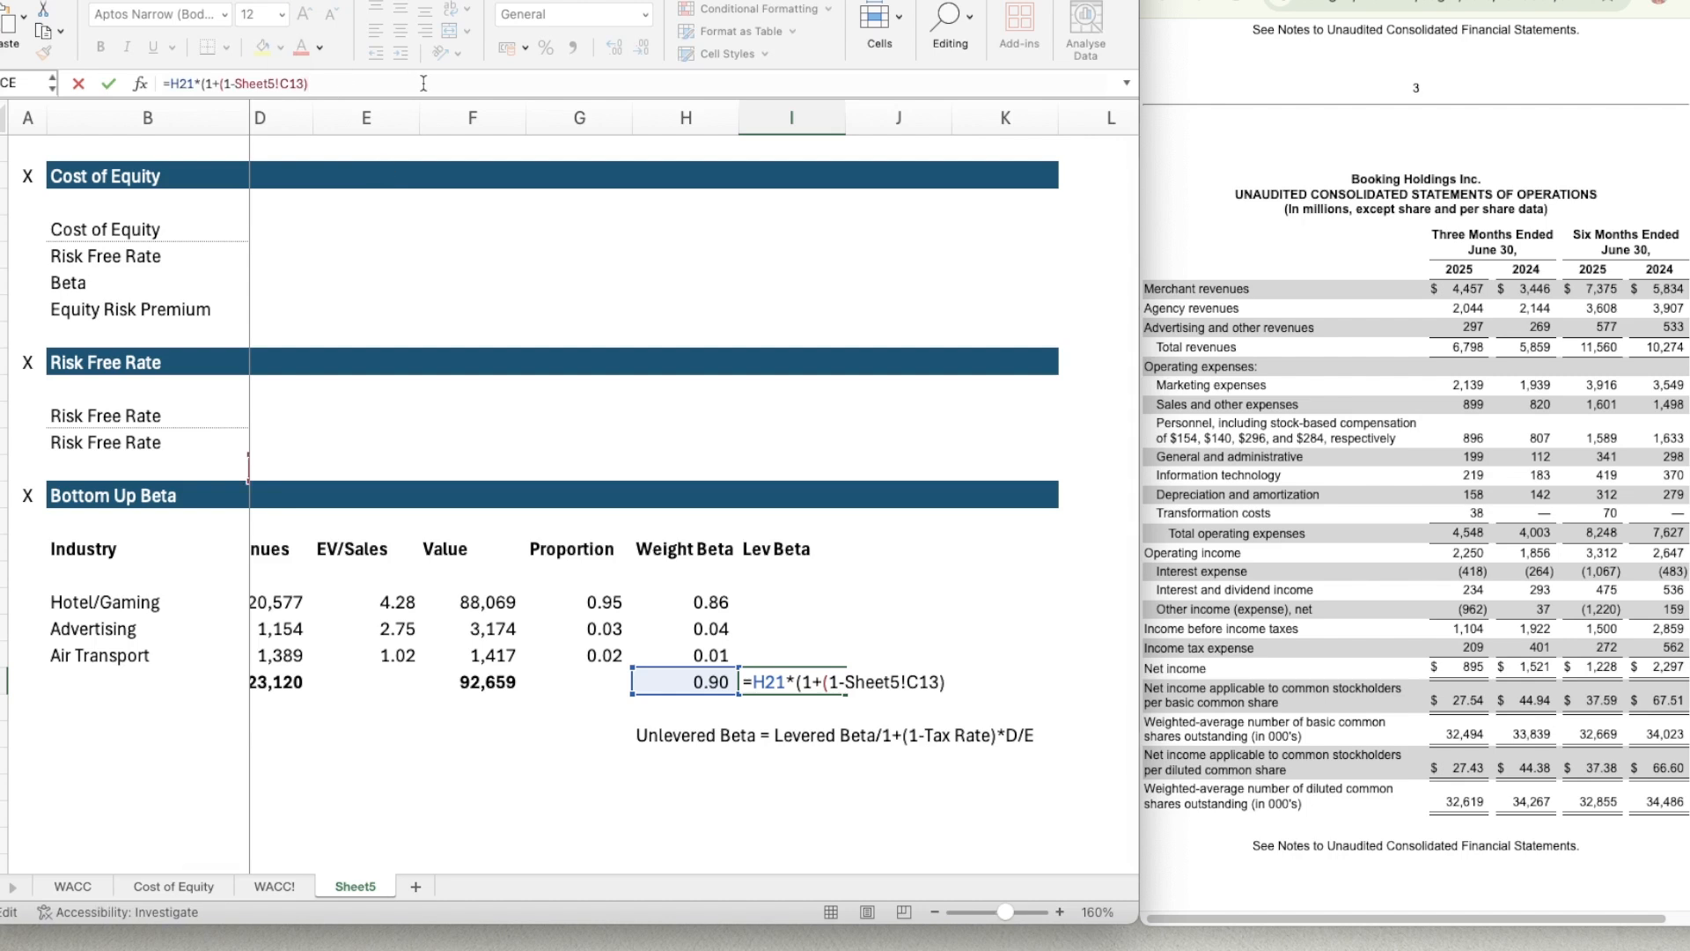
text()*()
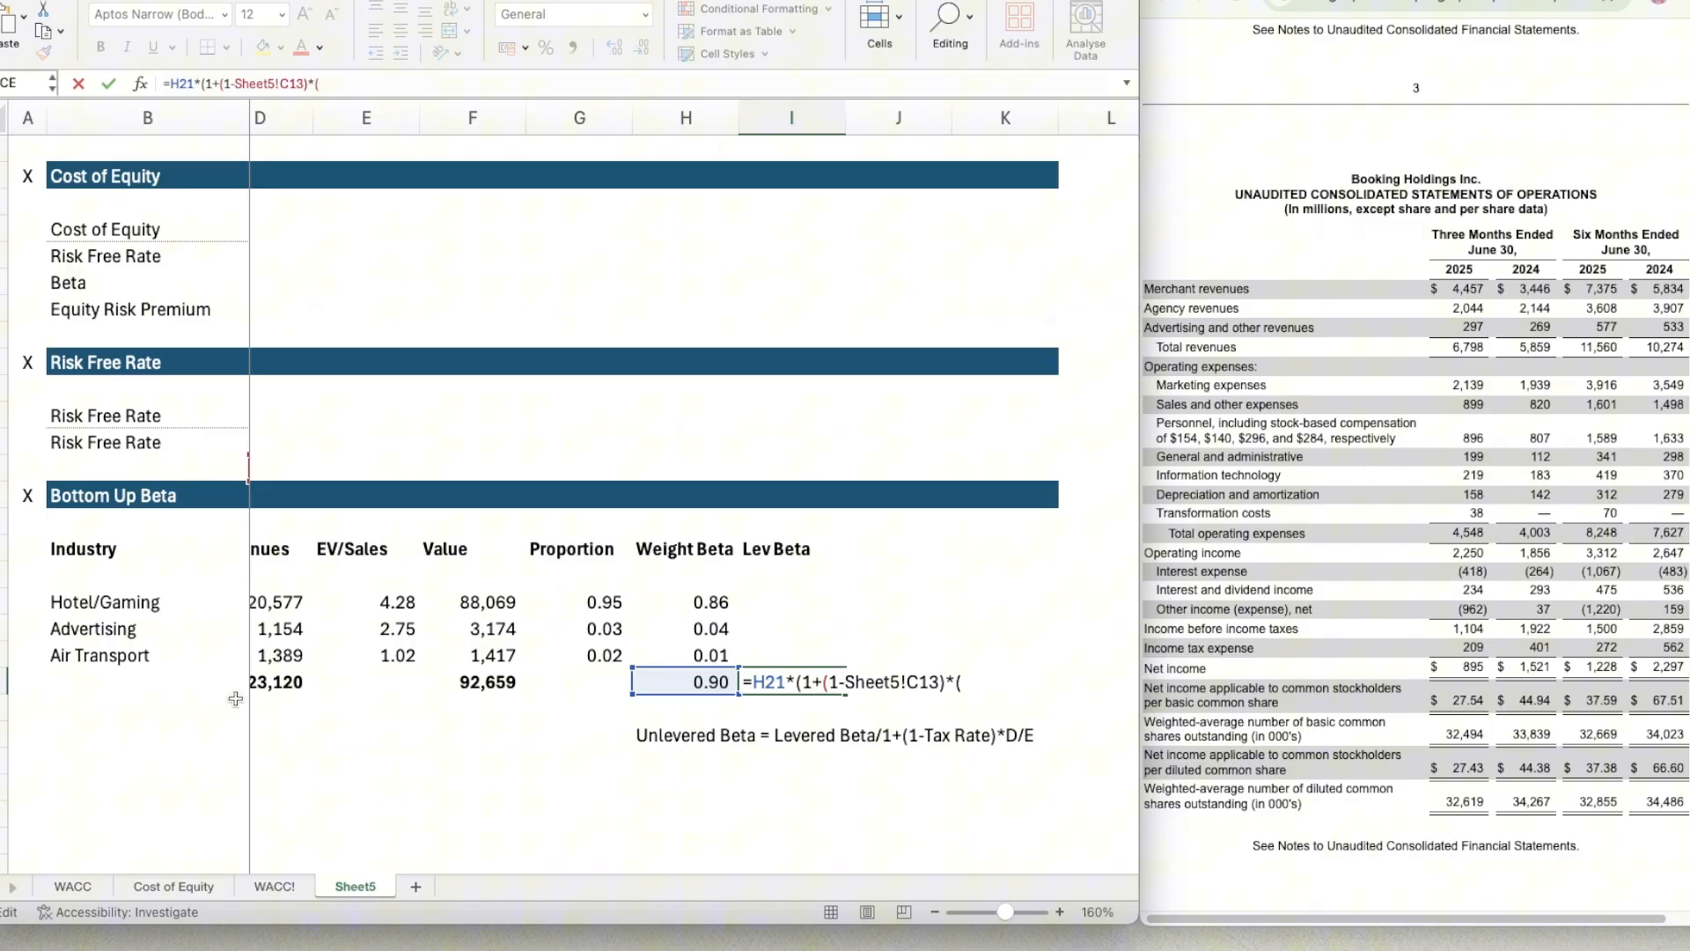
Complete the levered beta formula in I21 by multiplying the tax term by debt over market cap, ('WACC!'!C10/'WACC!'!C3).
click(274, 886)
click(370, 403)
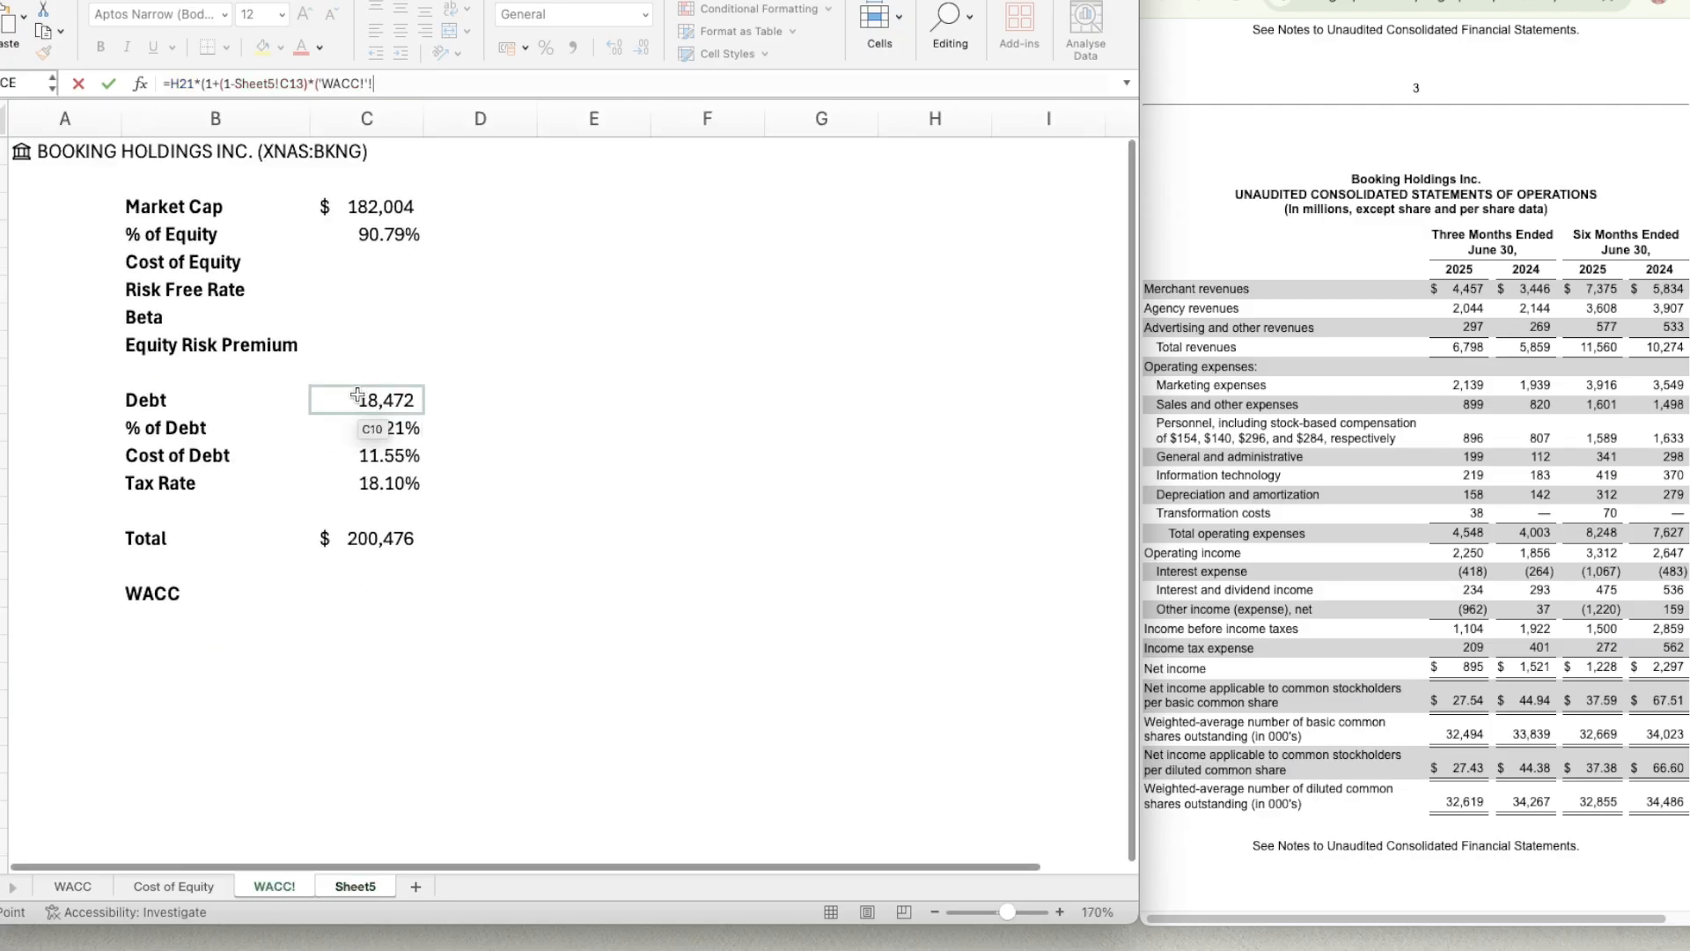
text(/)
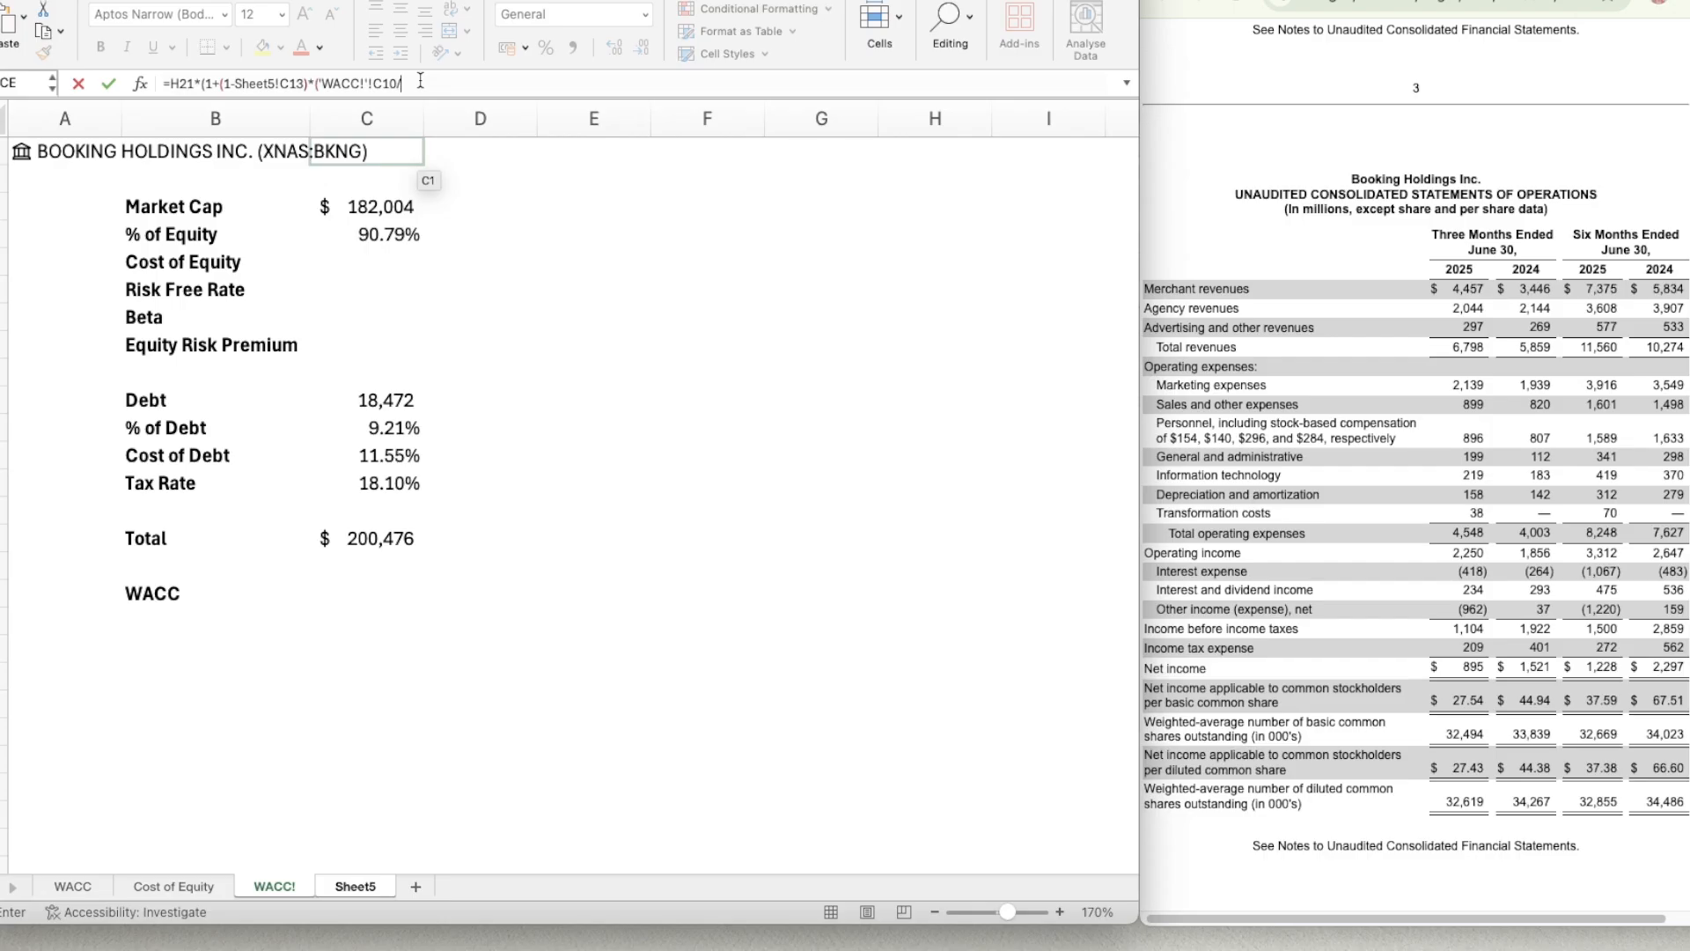
click(374, 208)
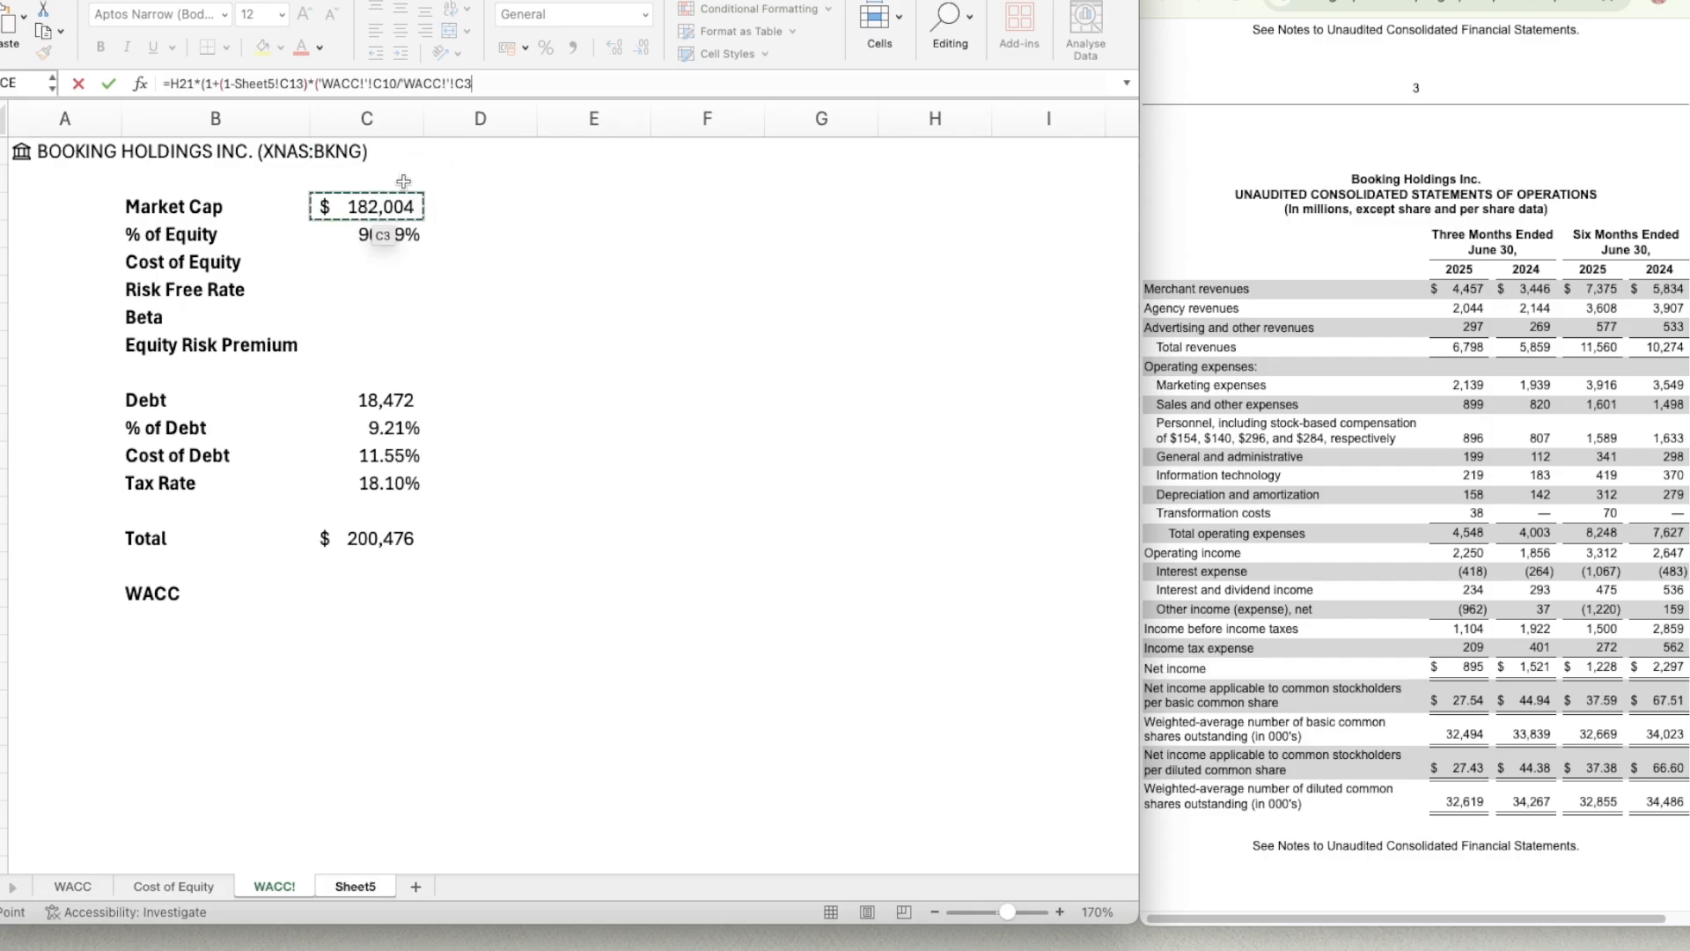
text())
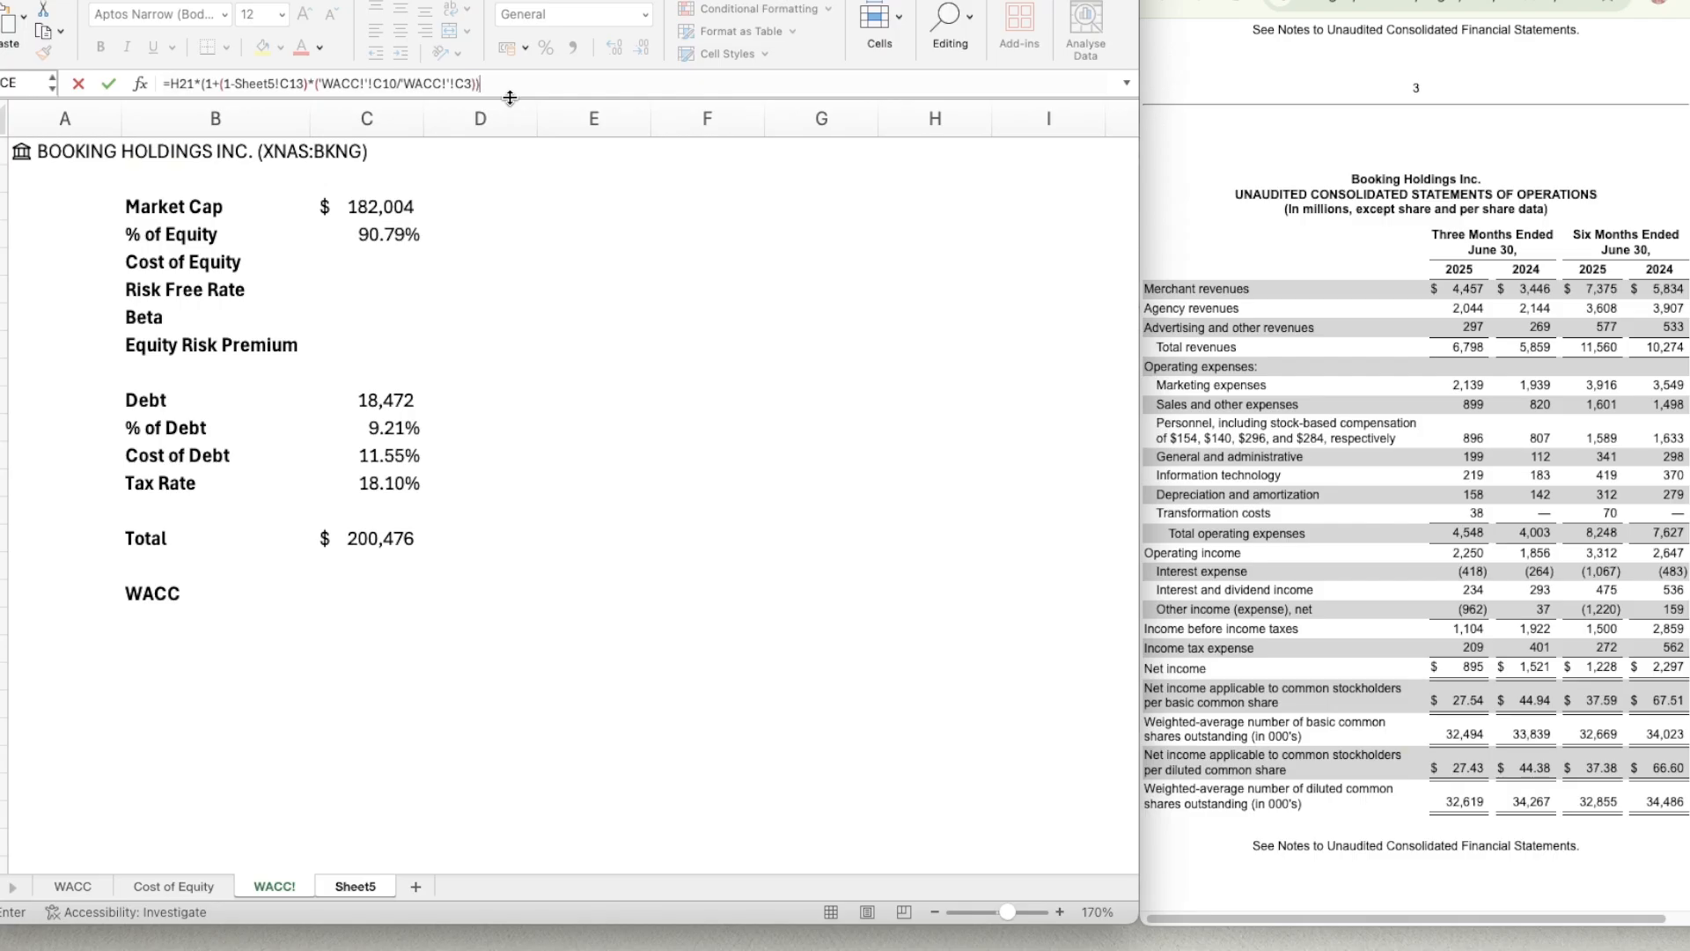
key(Return)
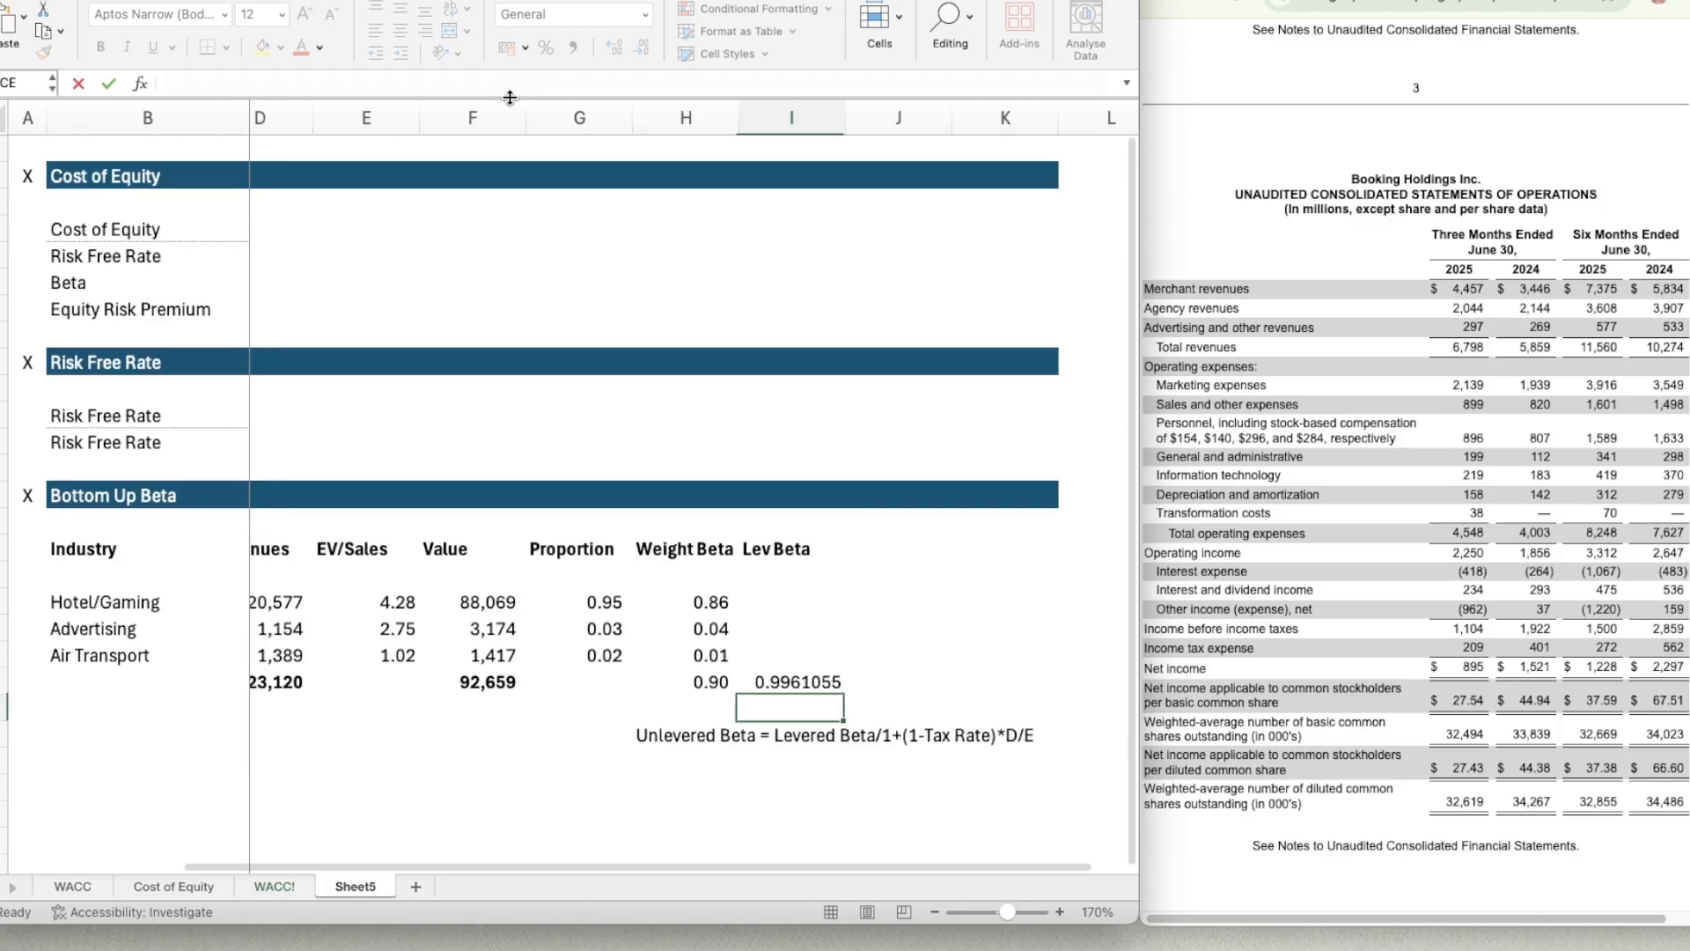
Copy the two-decimal number format of H21 to the levered beta in I21, and delete the formula note in H23.
click(807, 684)
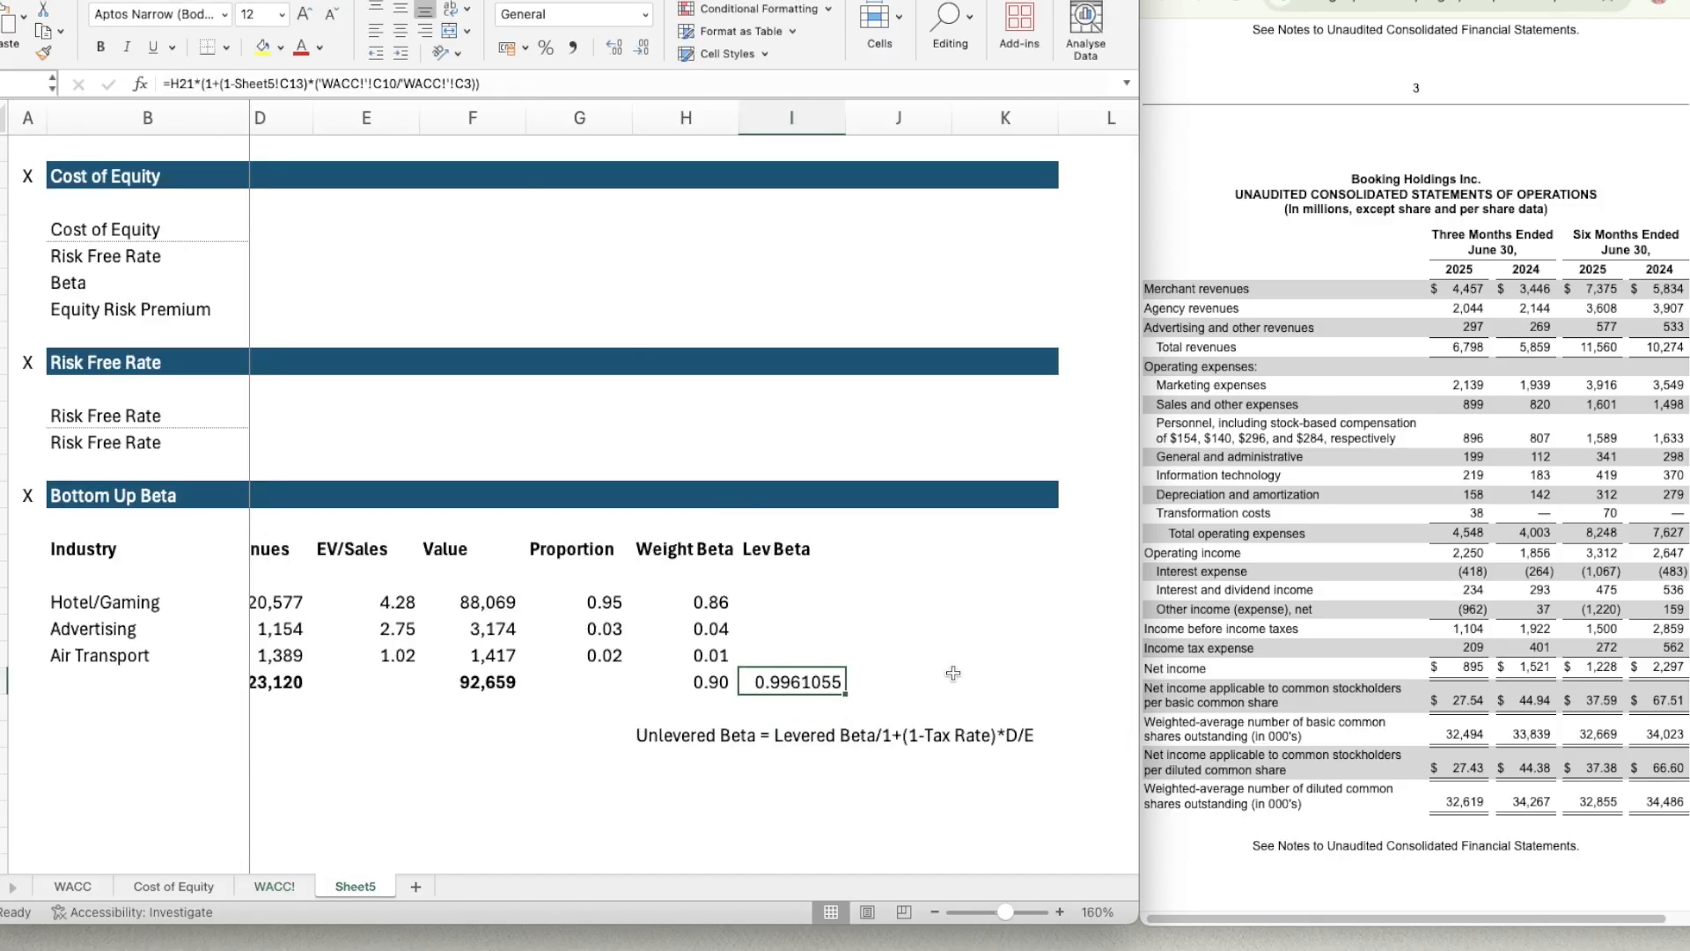
click(710, 686)
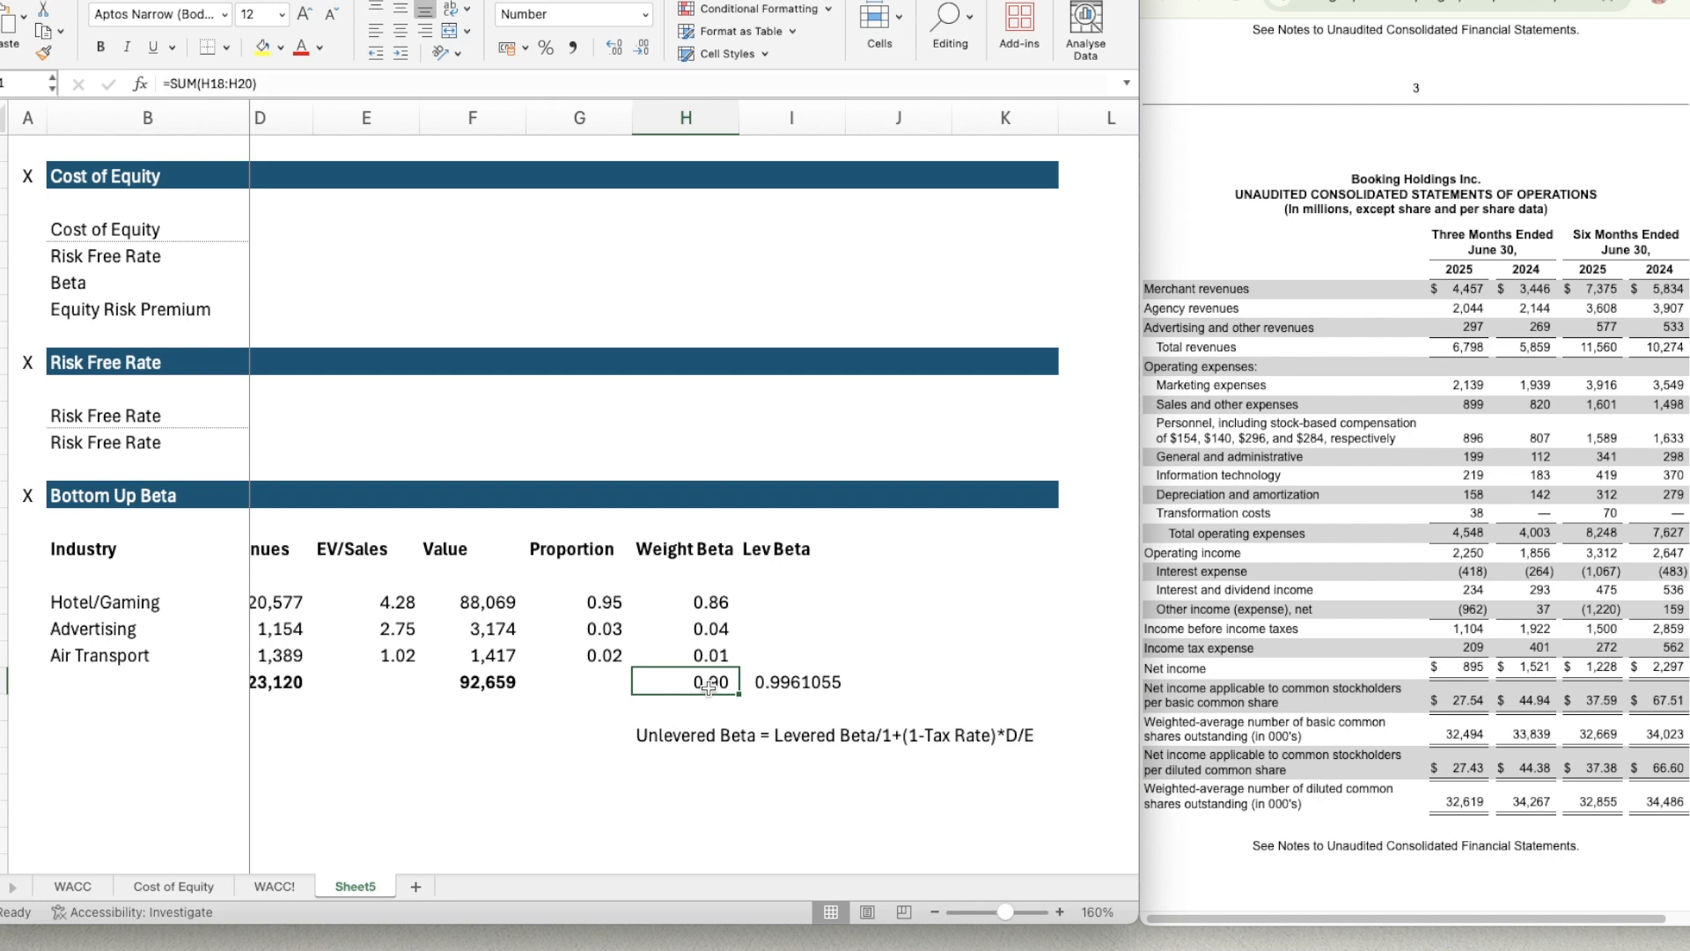
key(super+shift+c)
key(Right)
key(super+shift+v)
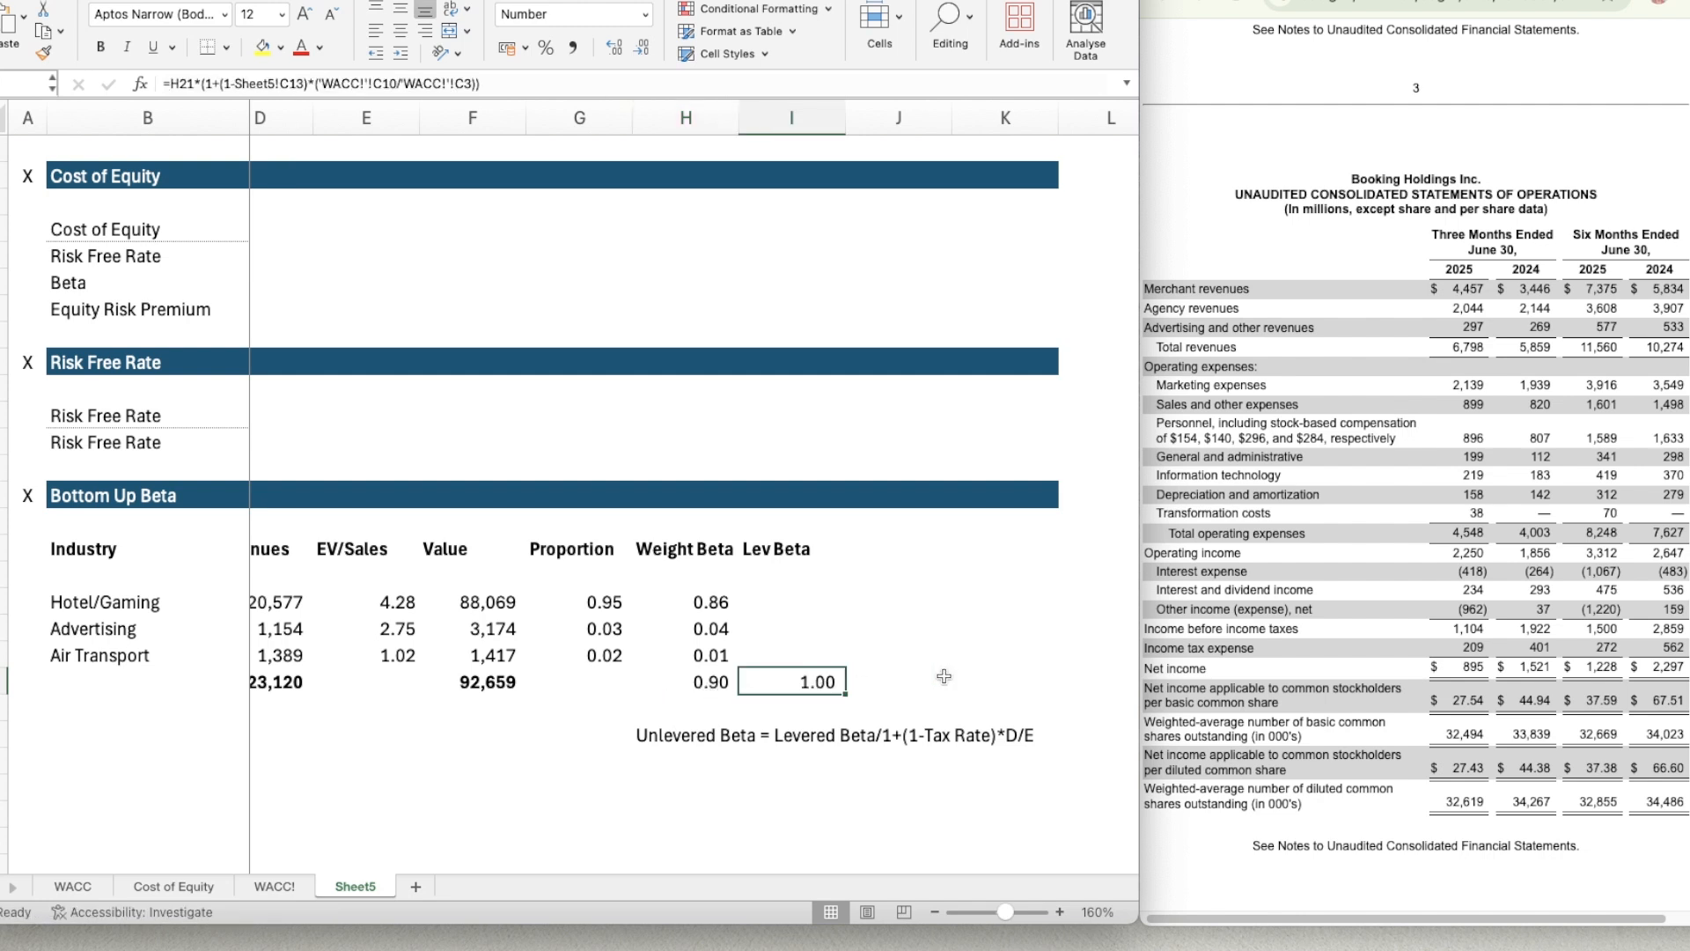
click(712, 735)
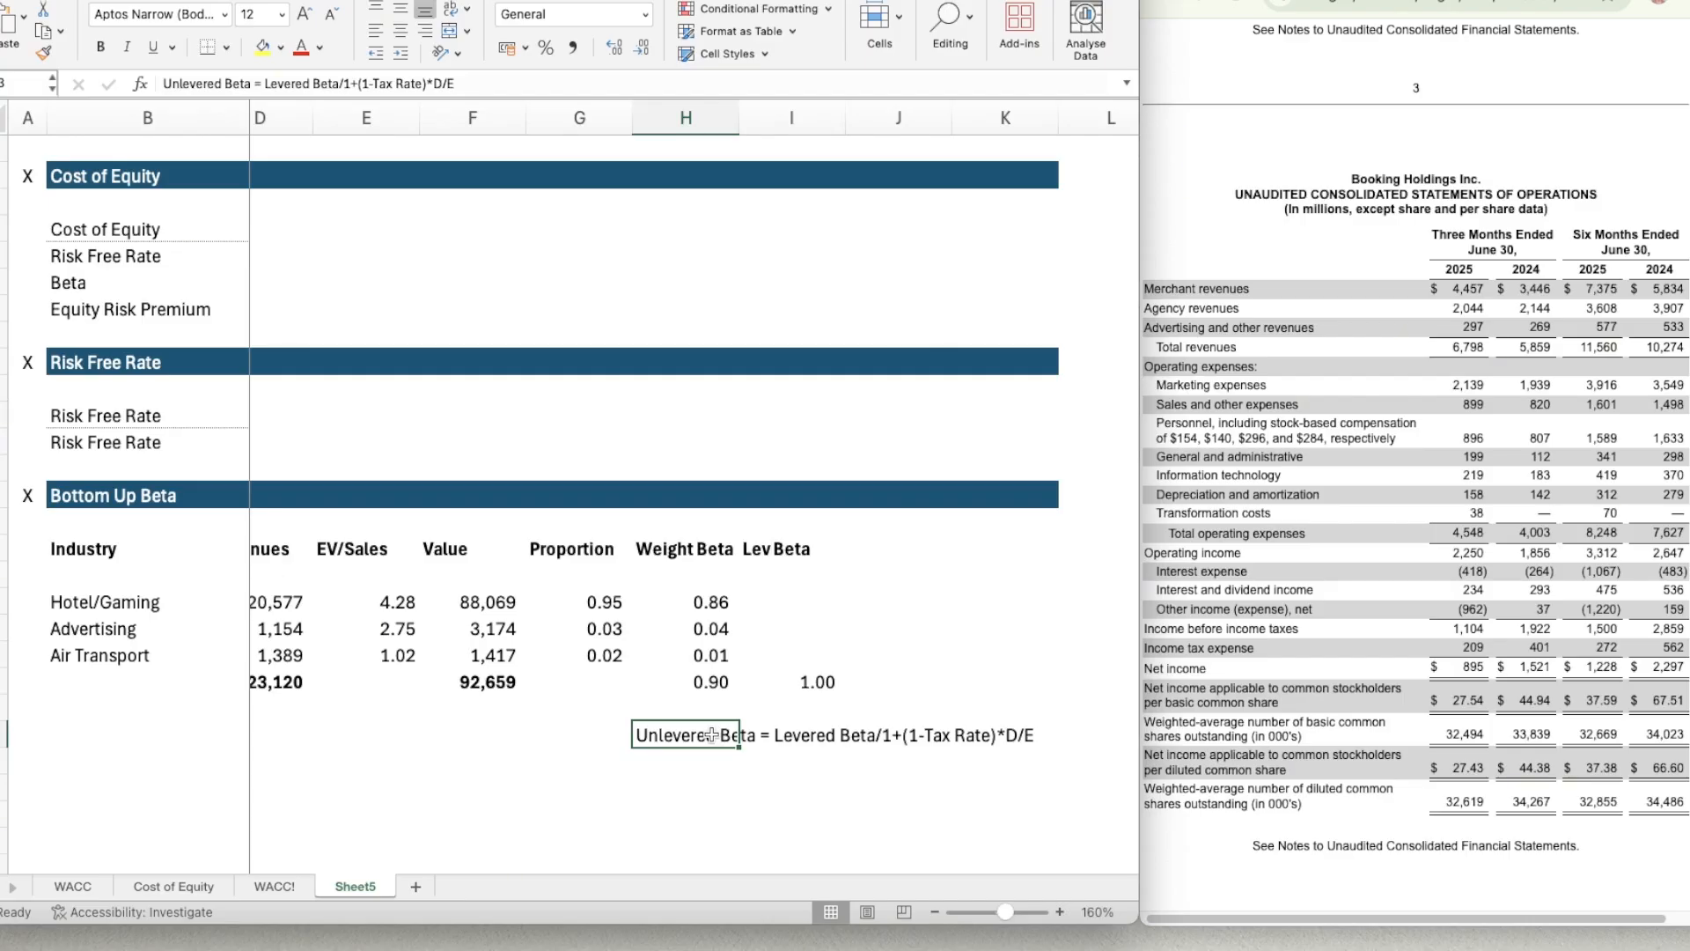
key(BackSpace)
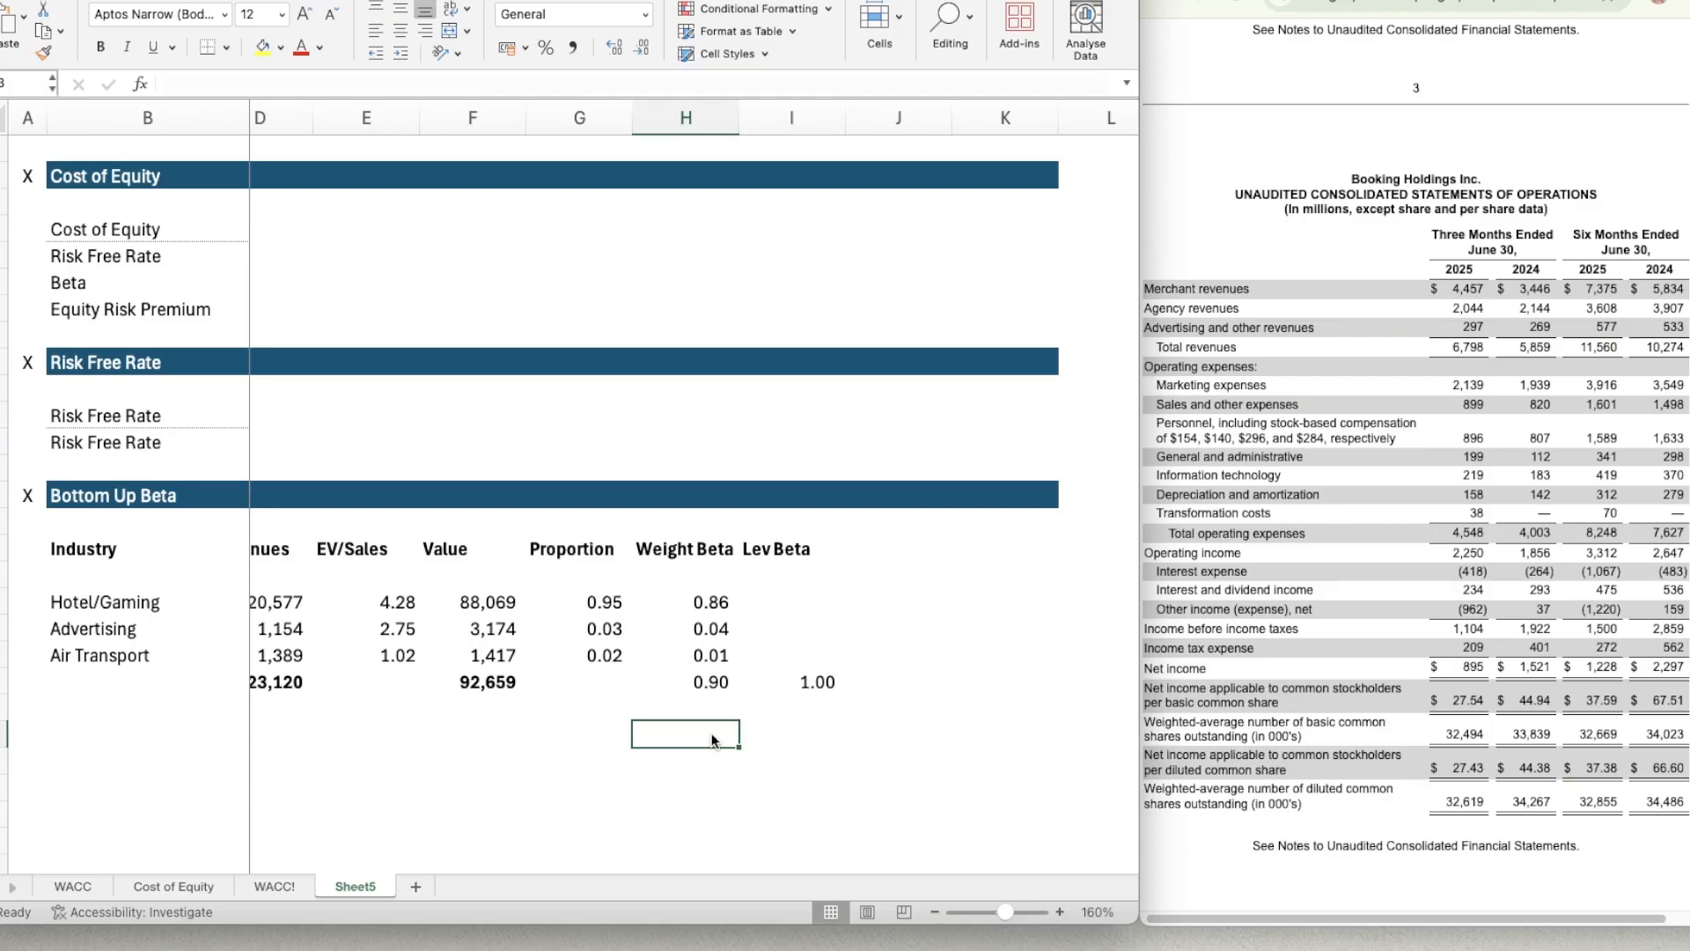
Compare the levered beta formula in I21 of the Cost of Equity sheet with the one in I21 of Sheet5.
click(176, 886)
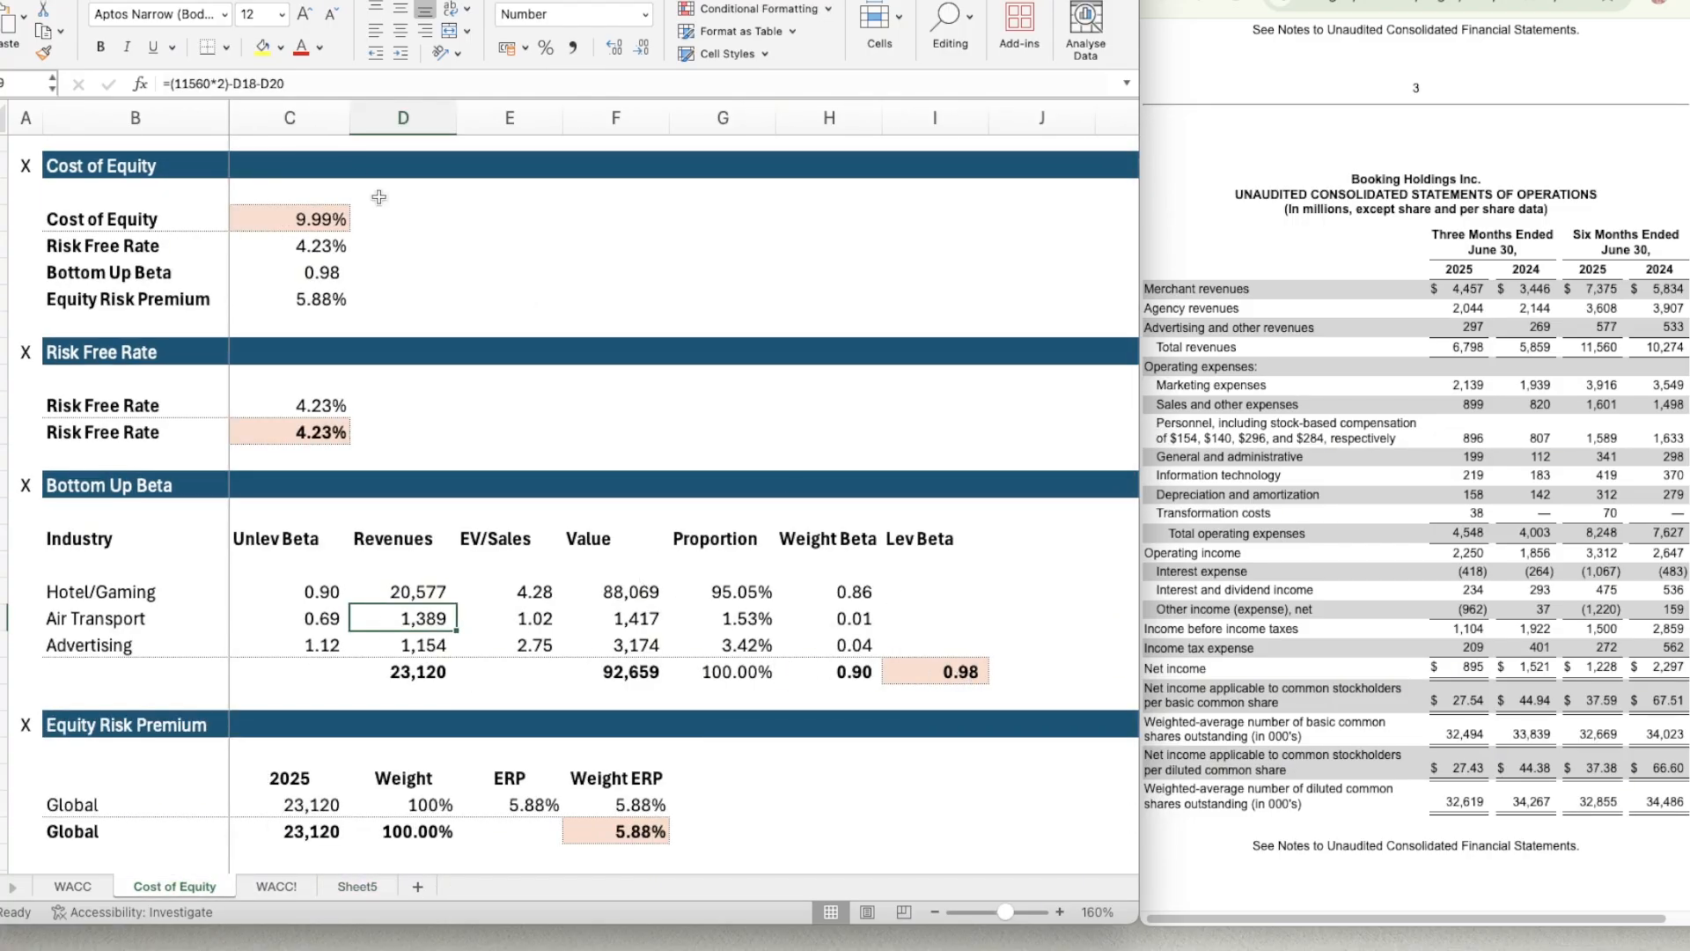
click(943, 675)
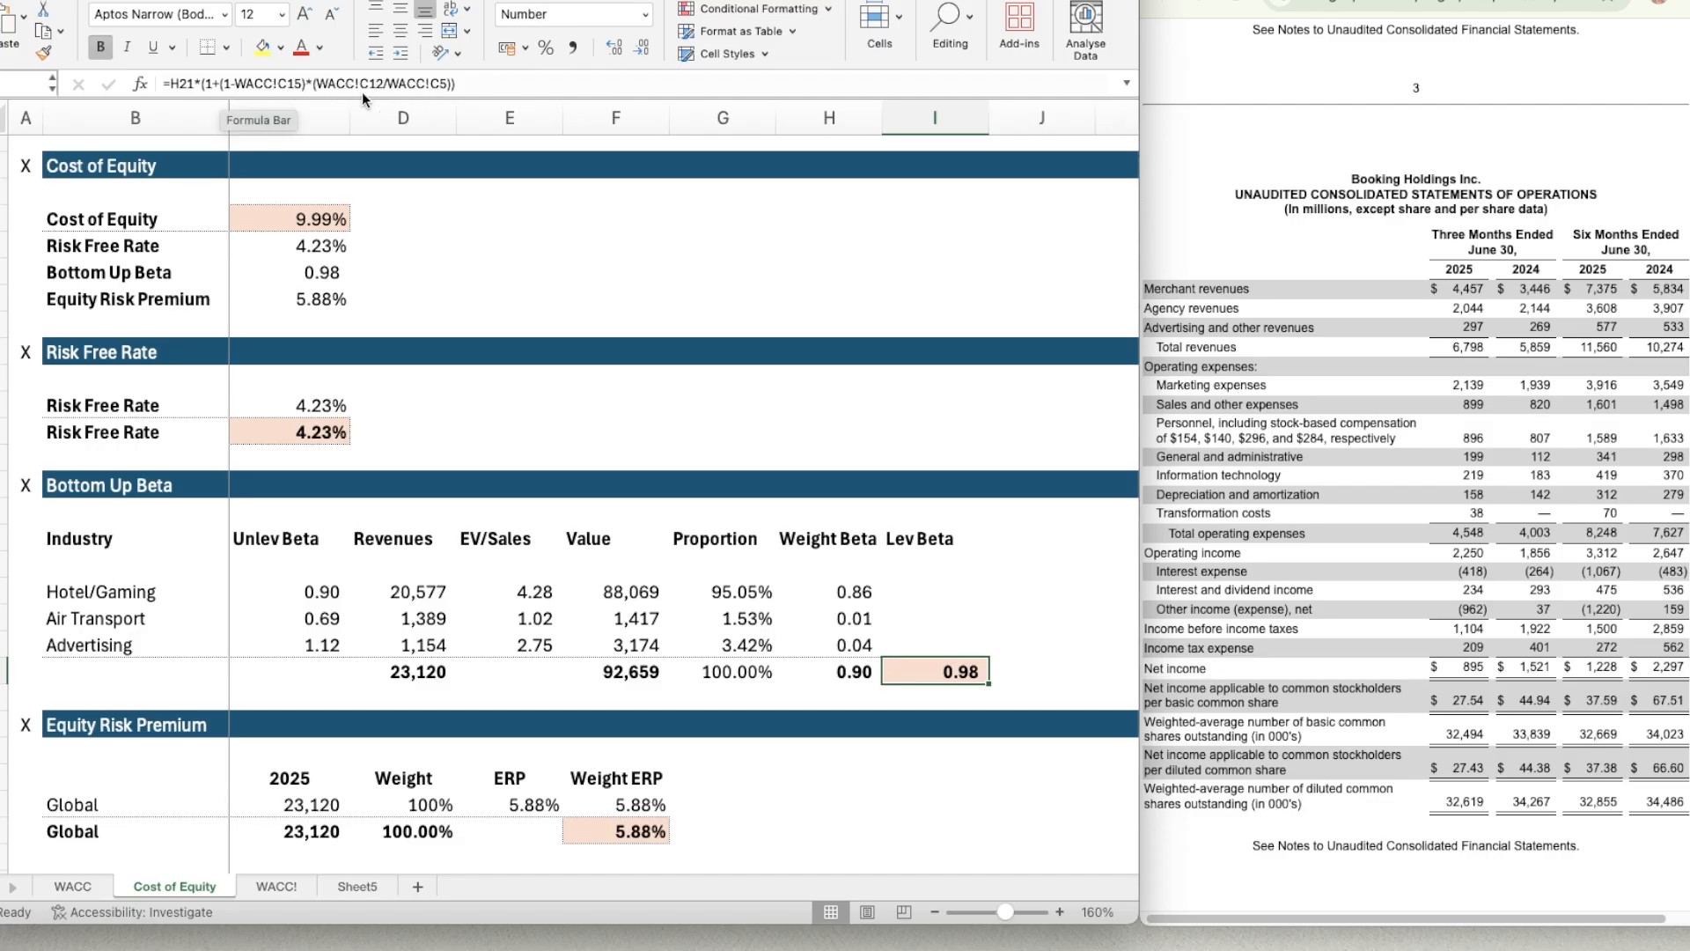
click(347, 884)
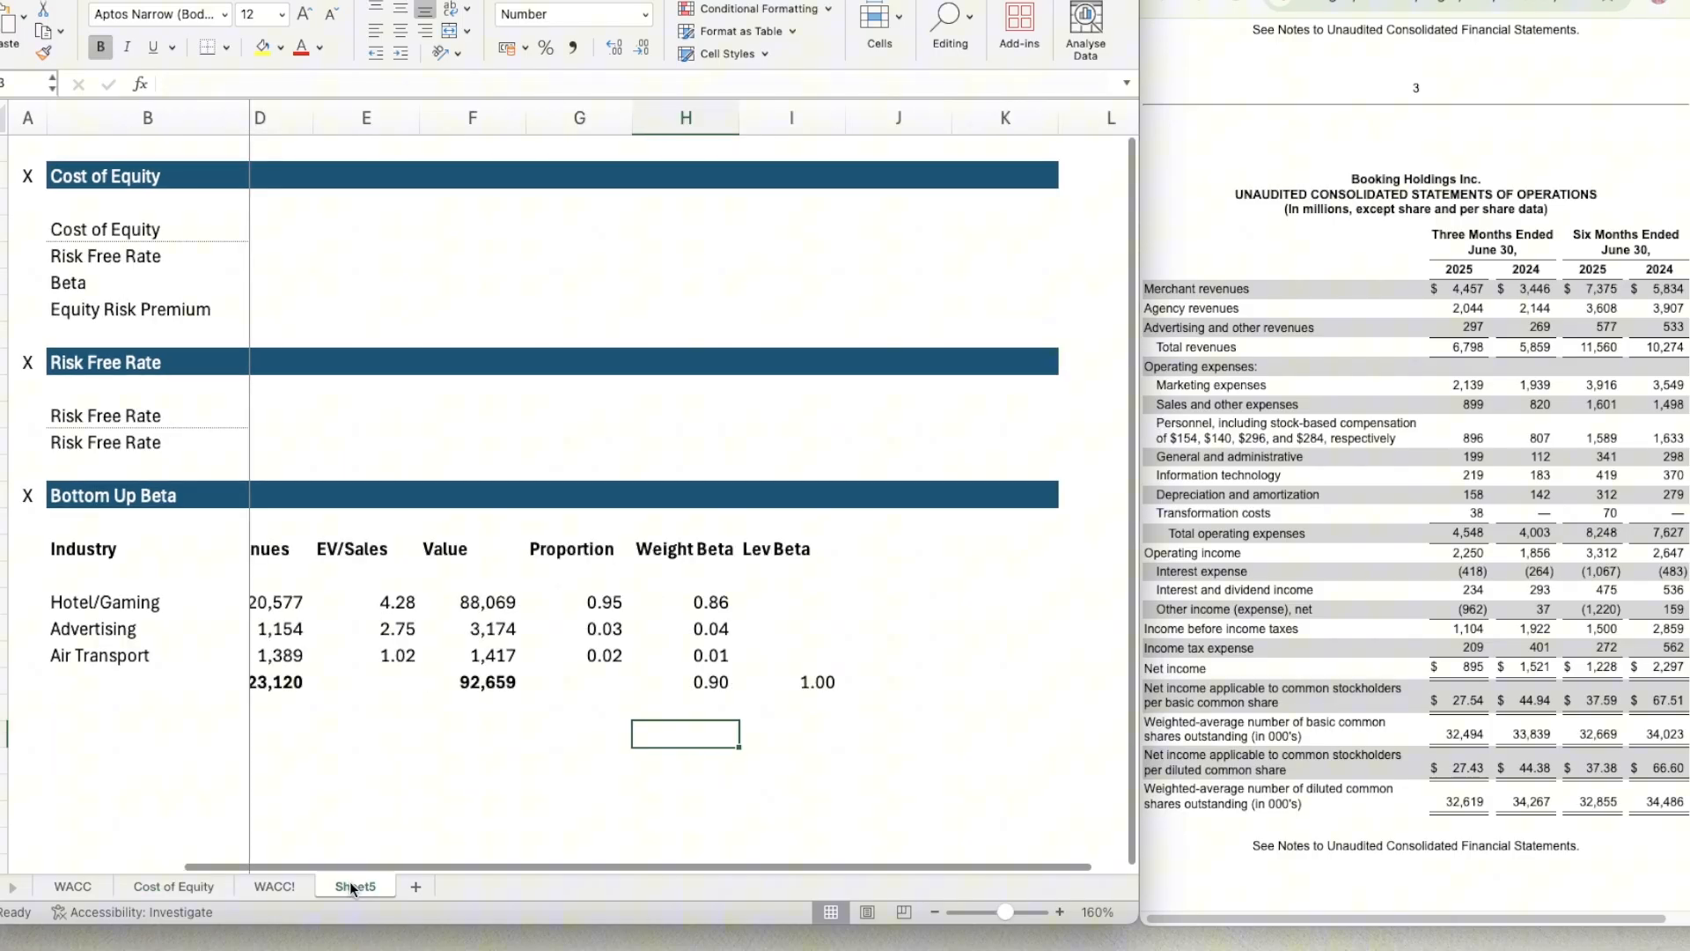
click(796, 674)
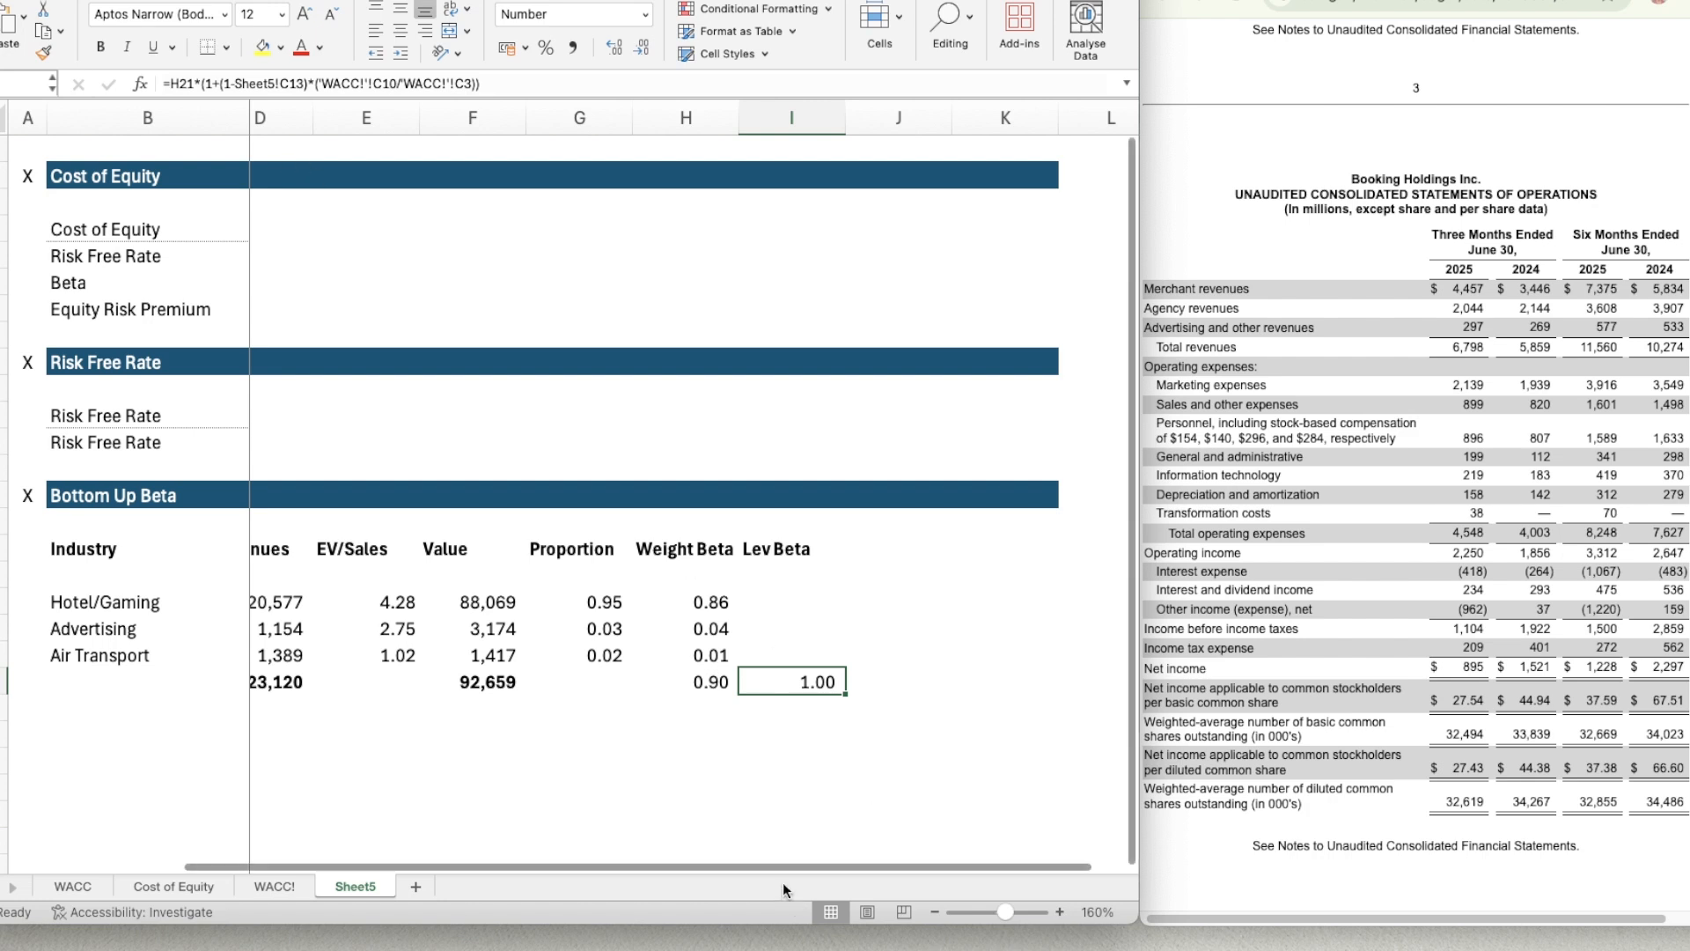
scroll(756, 871, left, 3)
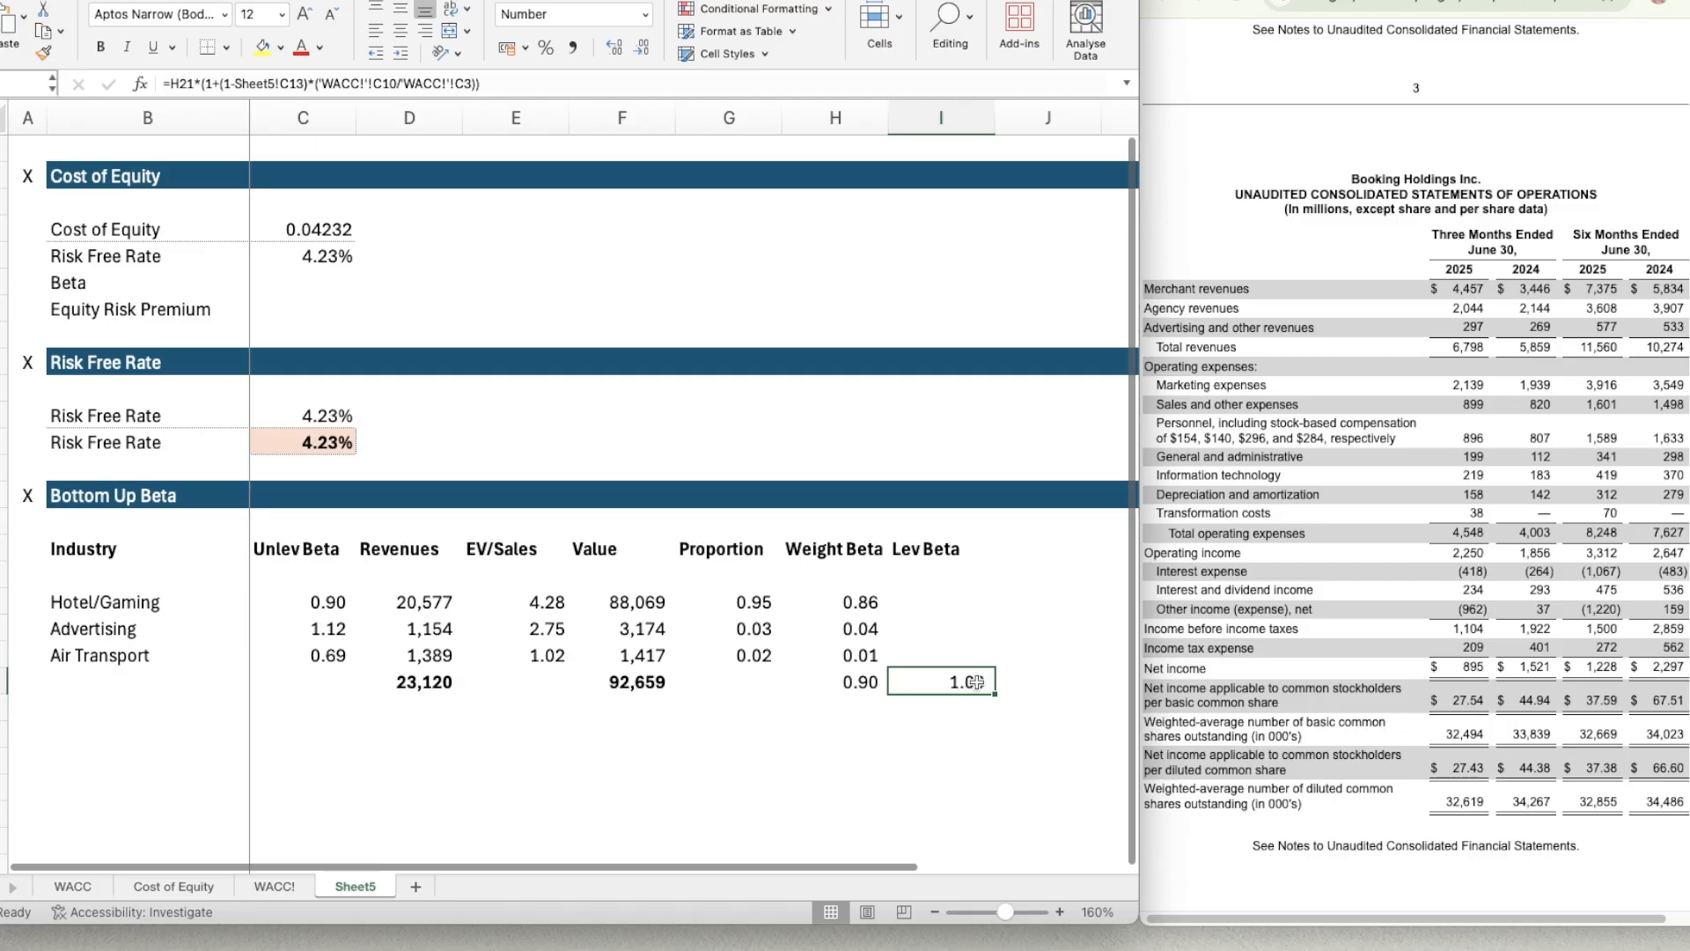
Make the total weighted beta in H21 bold.
click(872, 688)
click(927, 682)
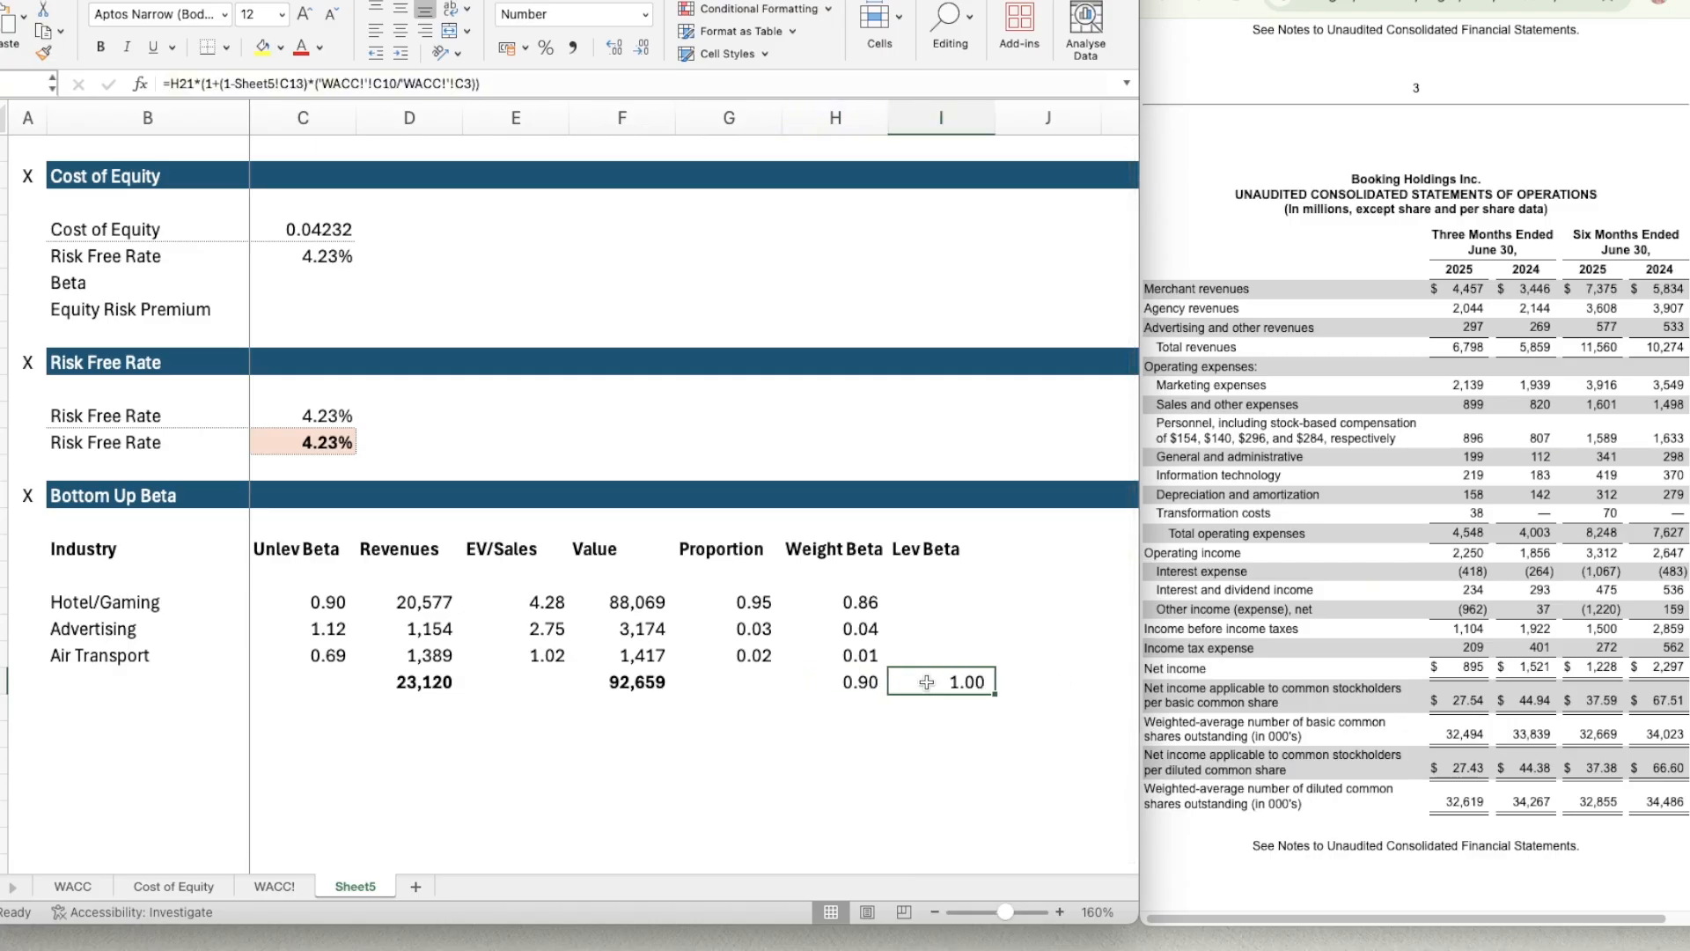
key(Left)
Give the levered beta cell I21 a light orange fill and a thin dotted outline border.
key(Right)
key(super+1)
click(969, 98)
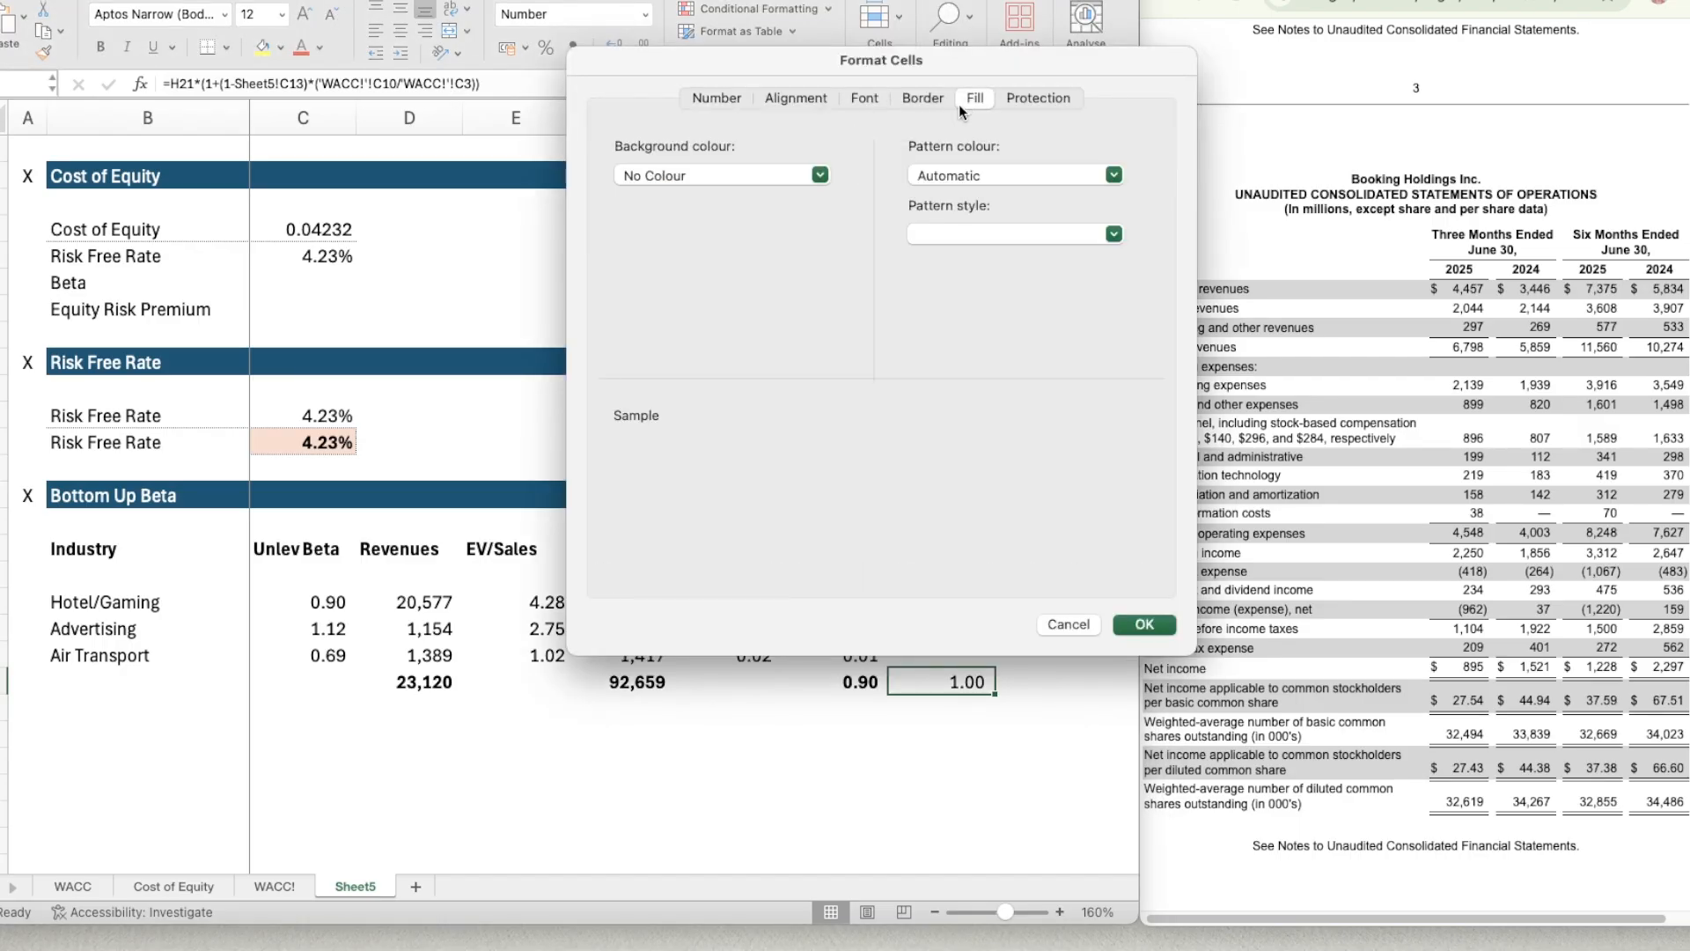
click(741, 178)
click(740, 292)
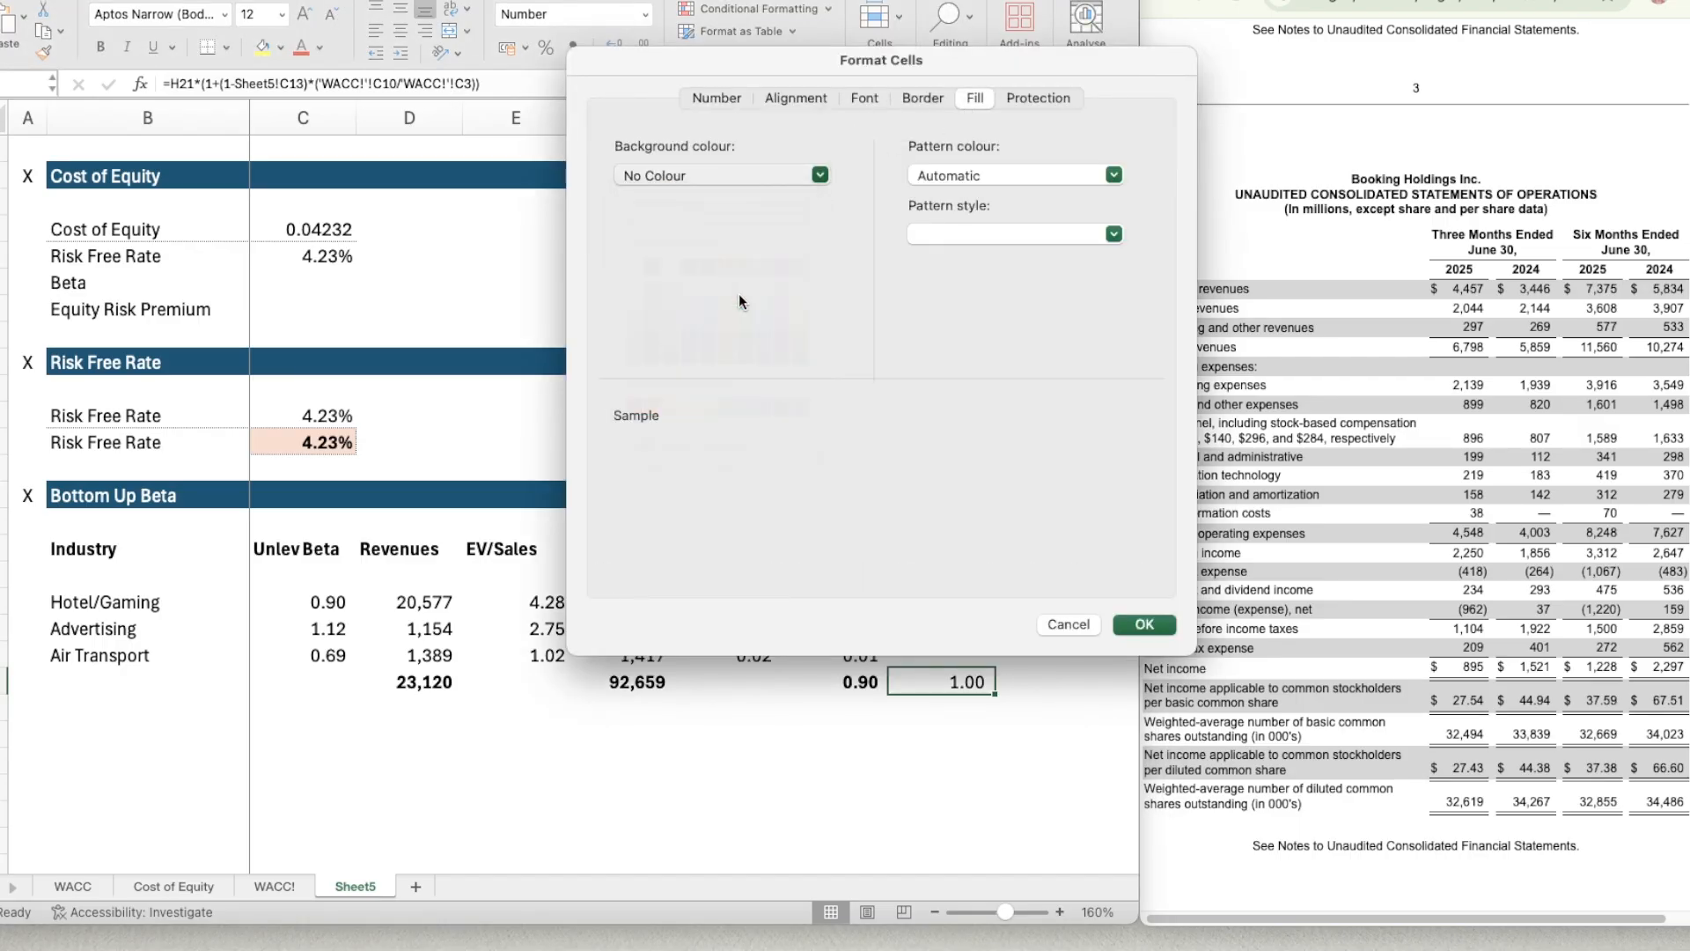
click(780, 178)
click(727, 284)
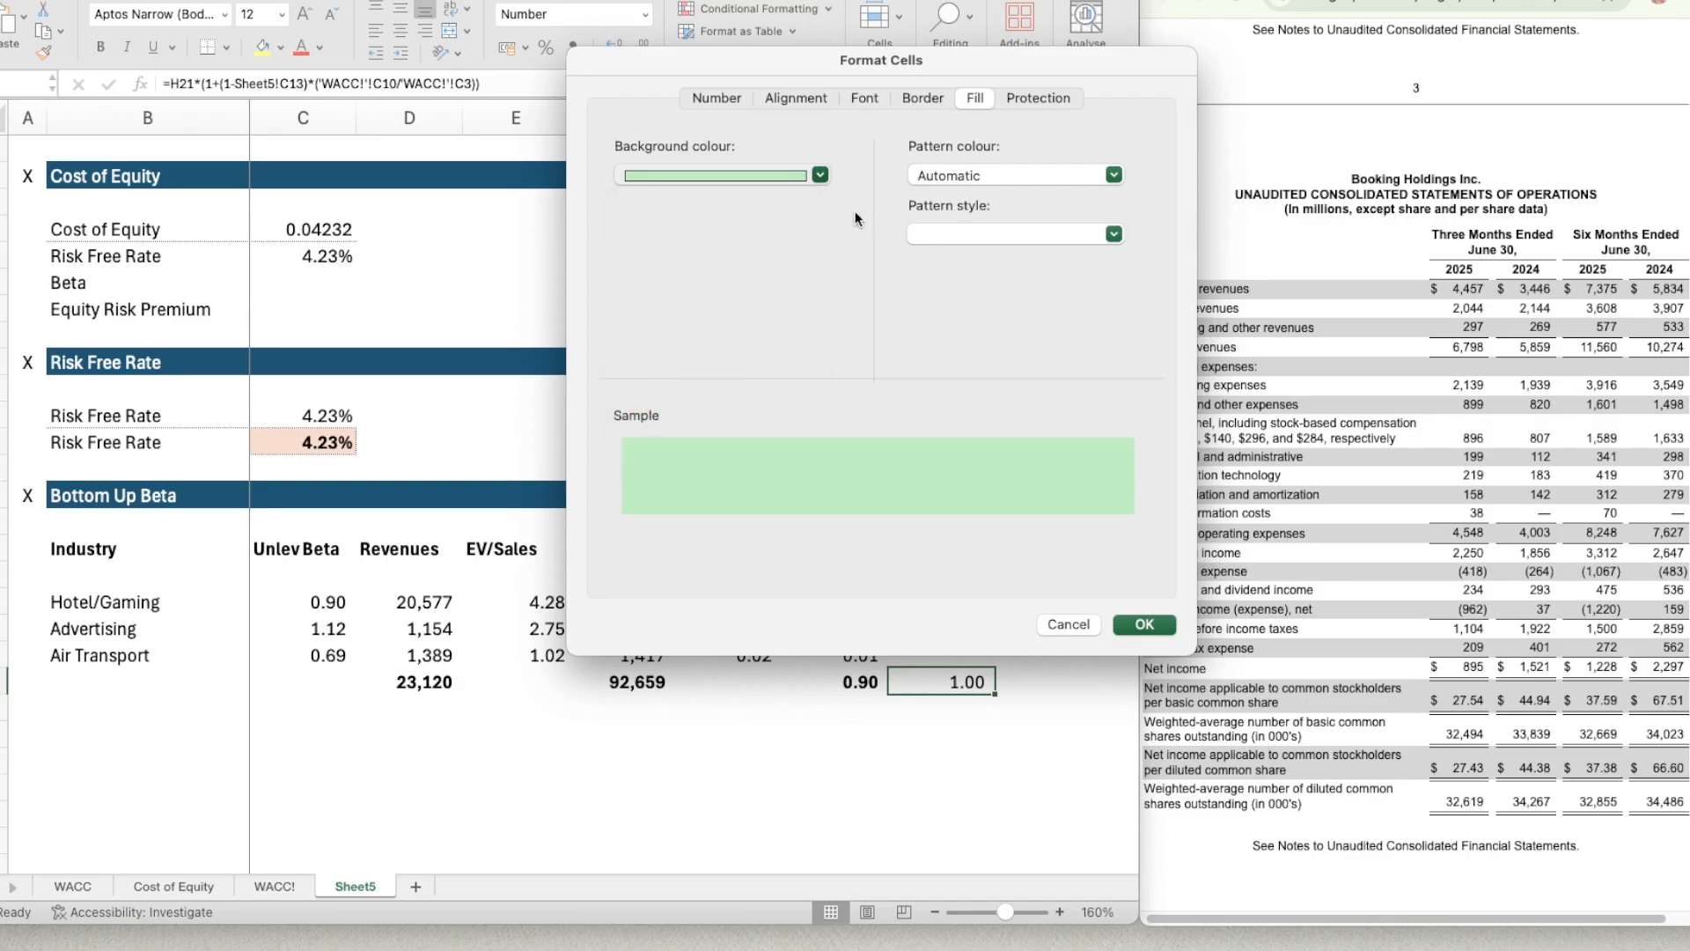
click(921, 98)
click(649, 192)
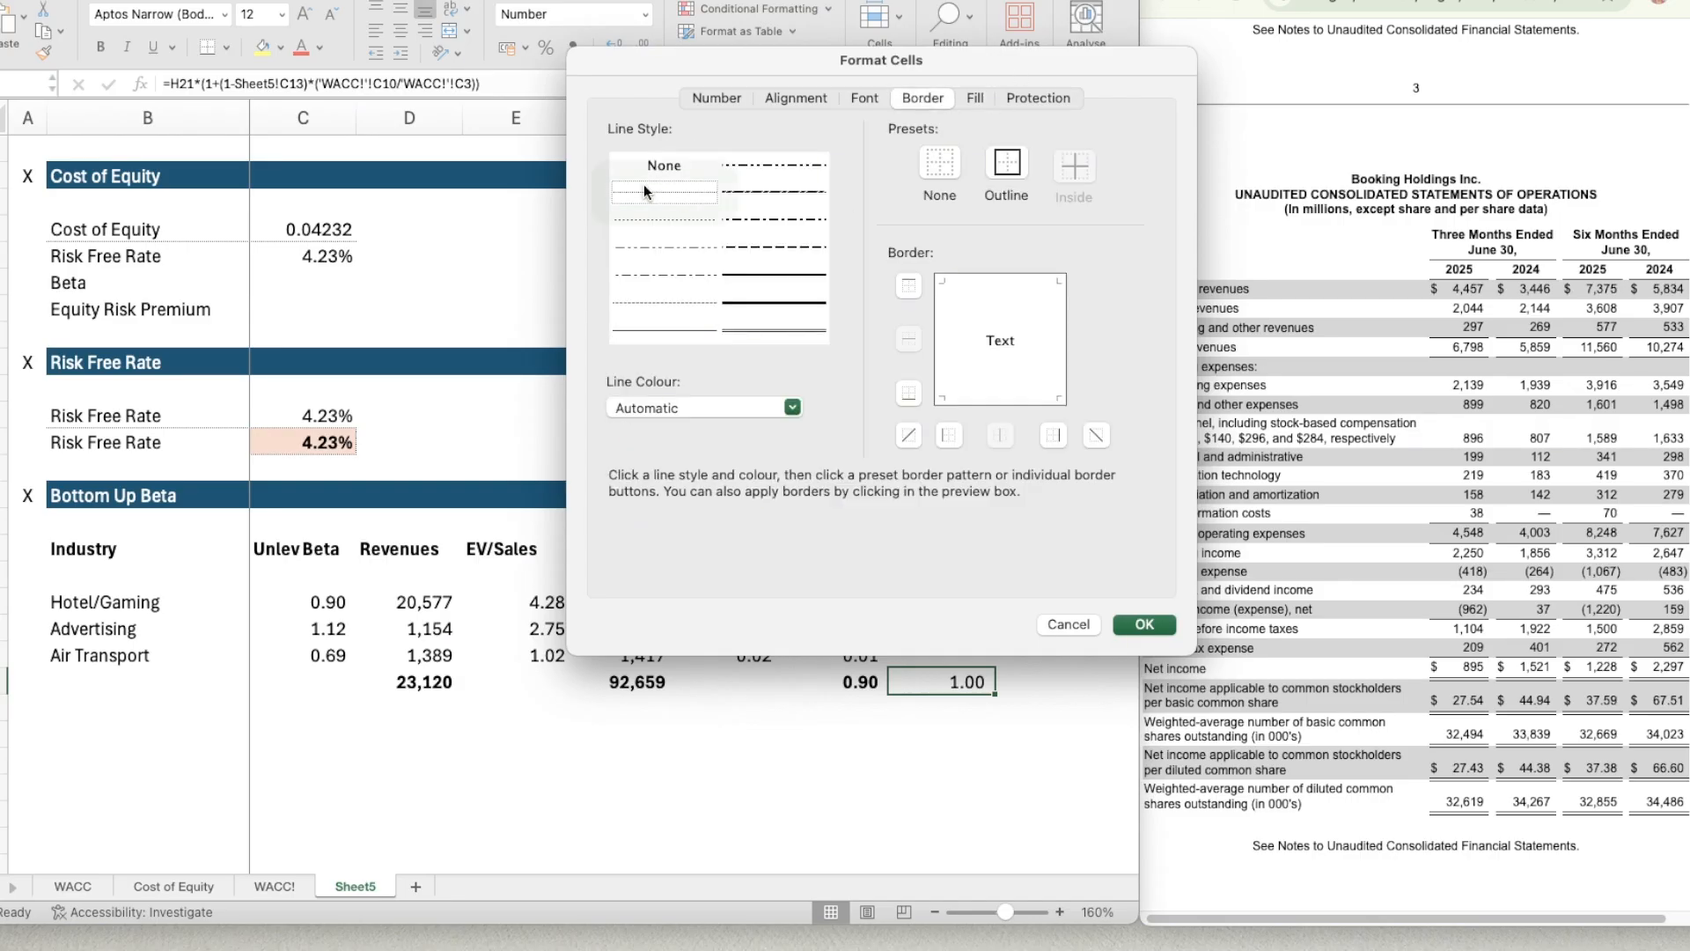
click(995, 162)
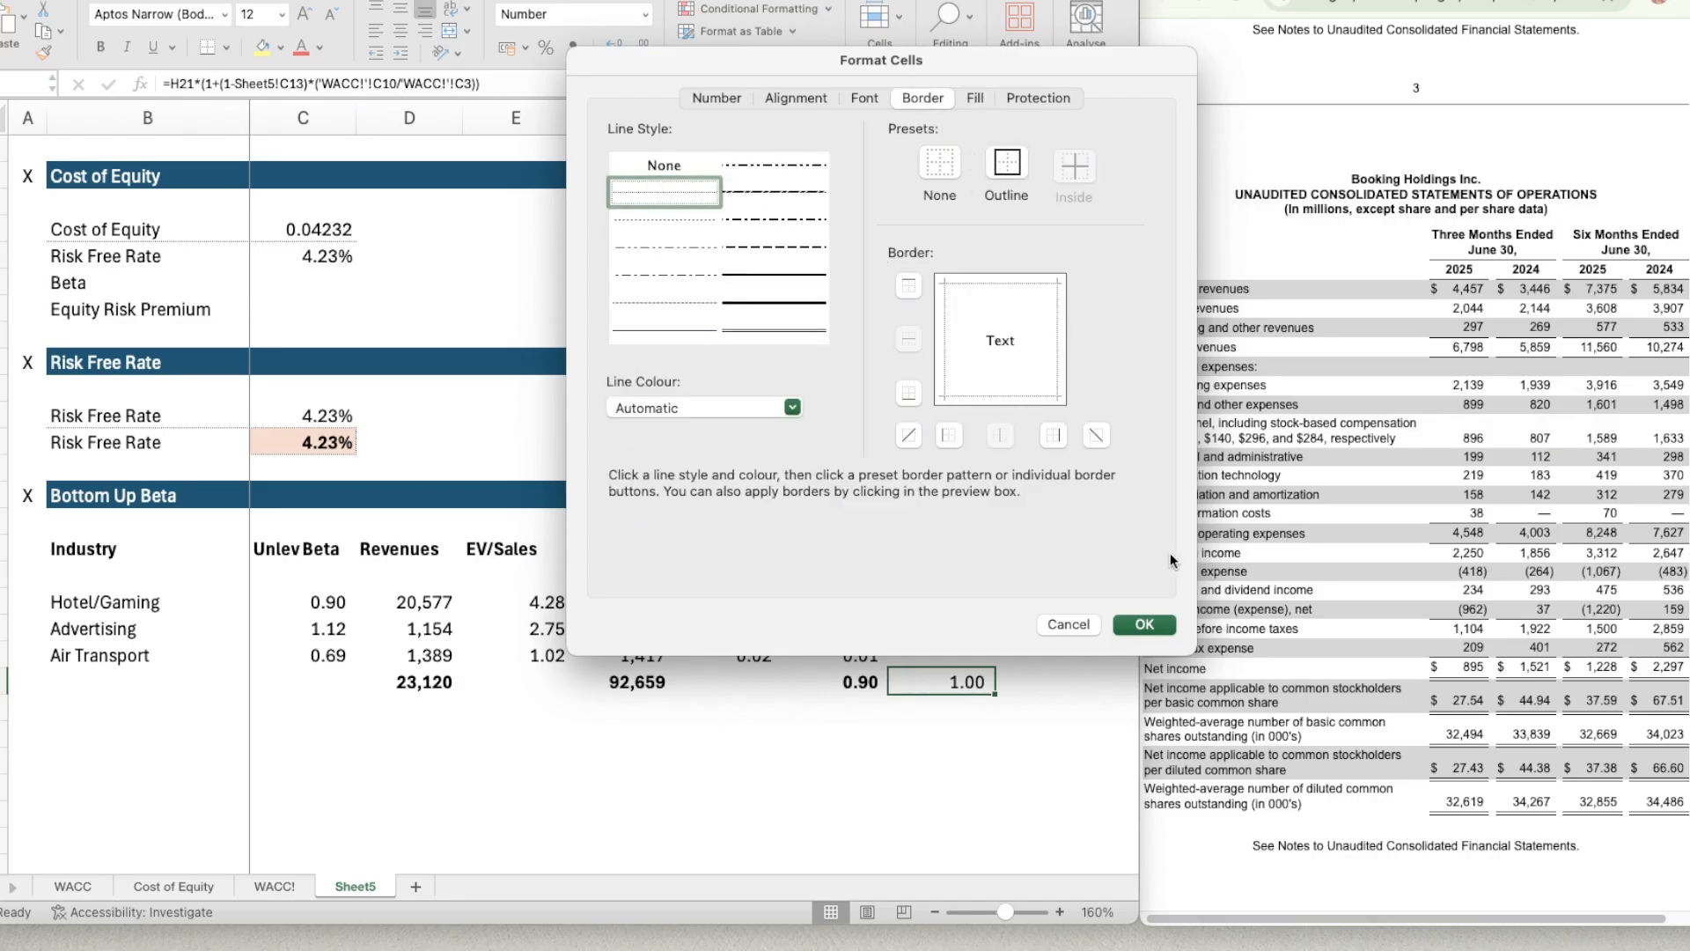
click(1145, 624)
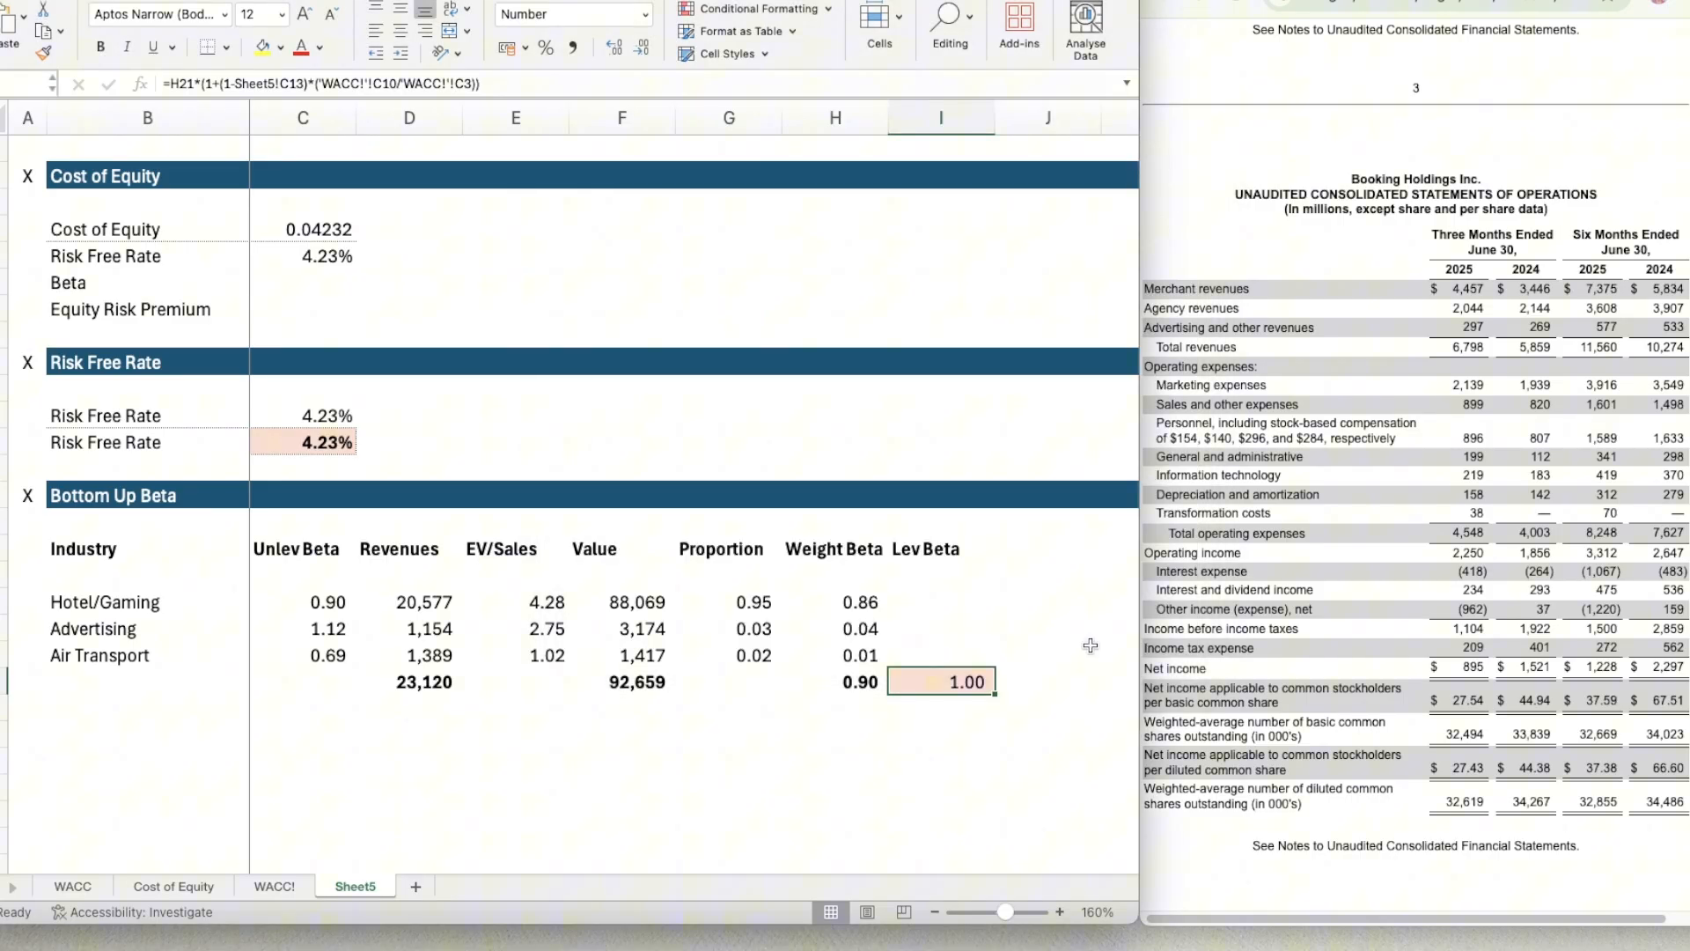
Link the Beta value in C6 of the Cost of Equity section to the levered beta in I21, and make I21 bold.
click(299, 280)
text(=)
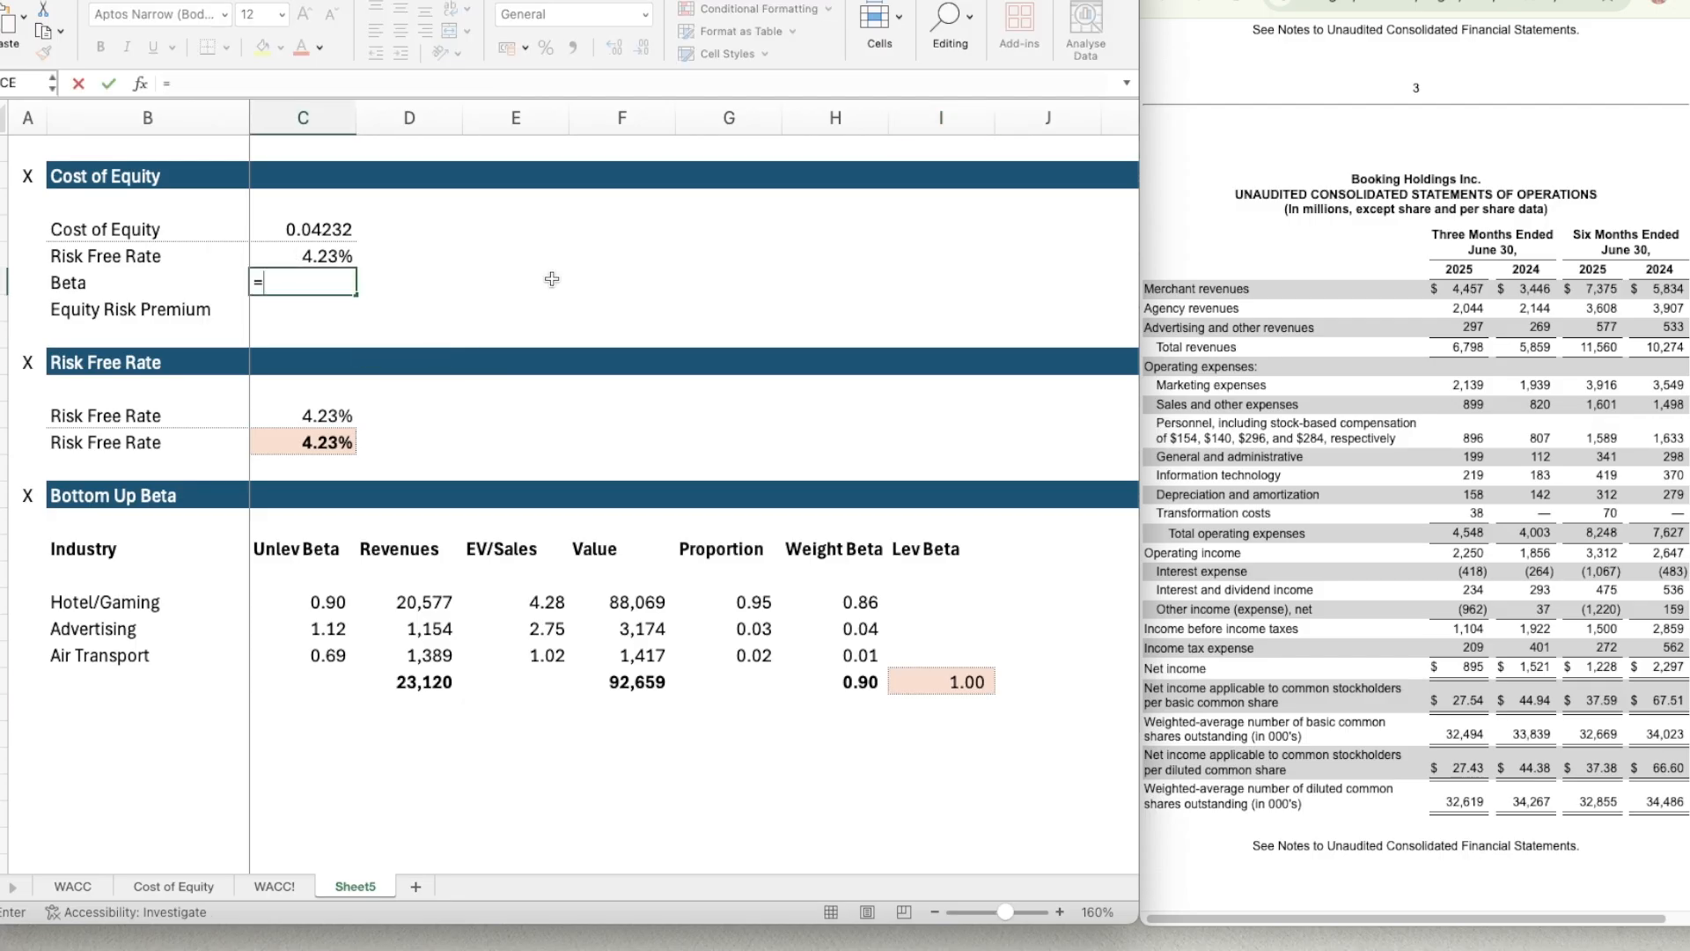
click(951, 685)
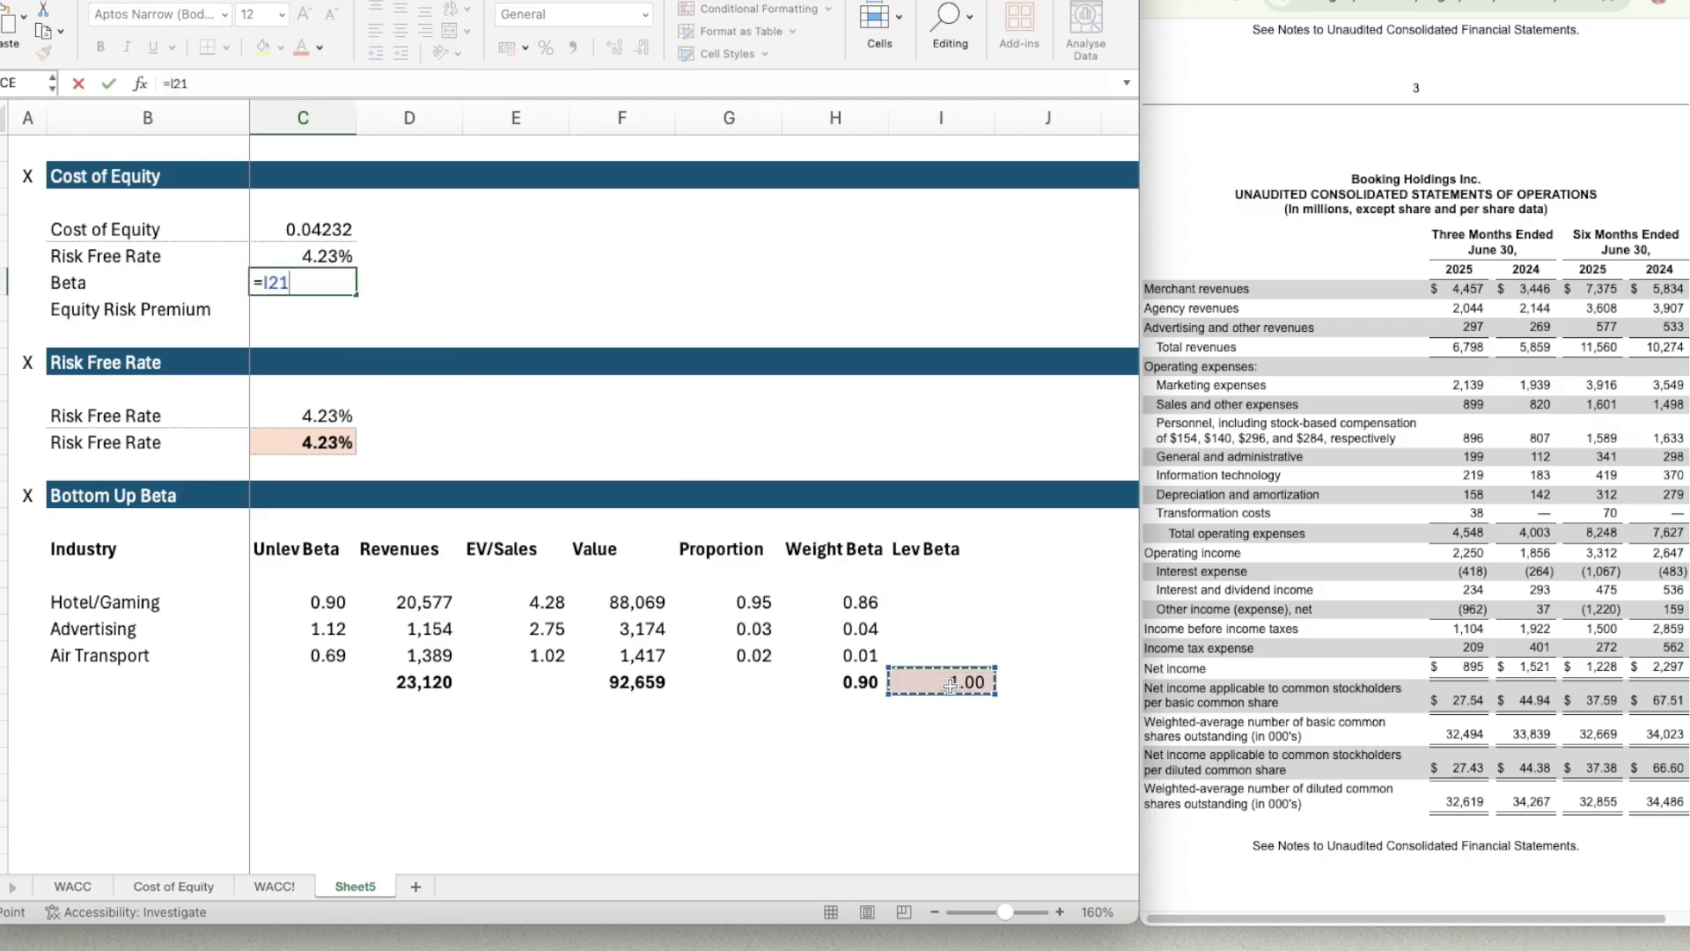
key(Return)
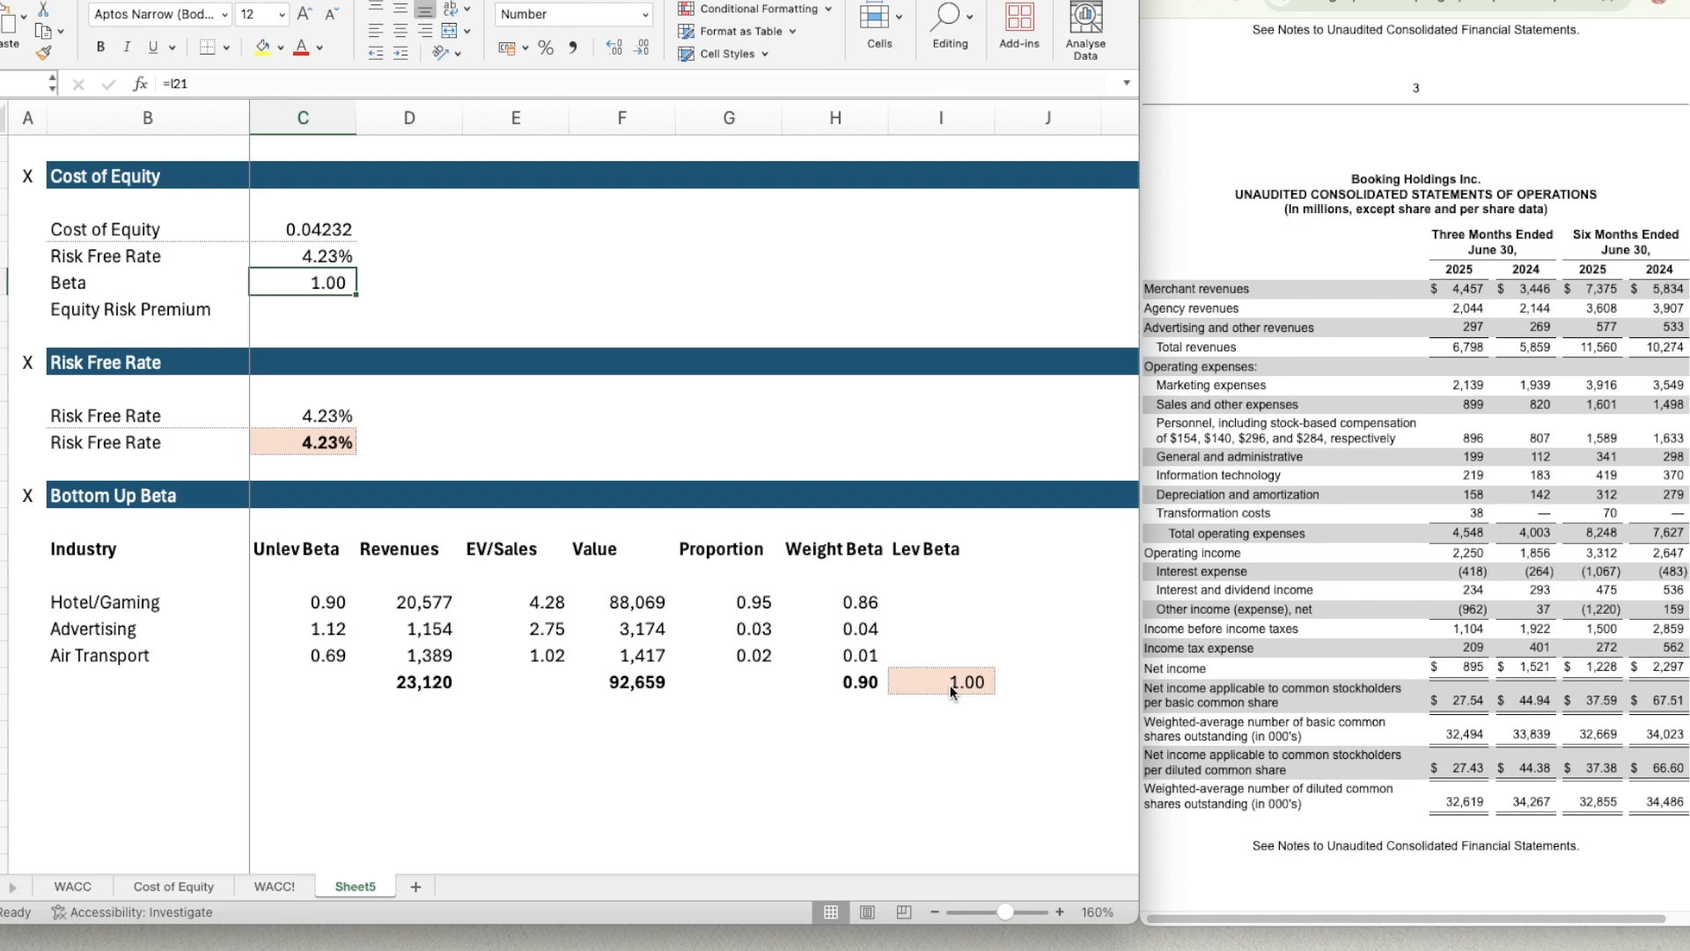
click(950, 686)
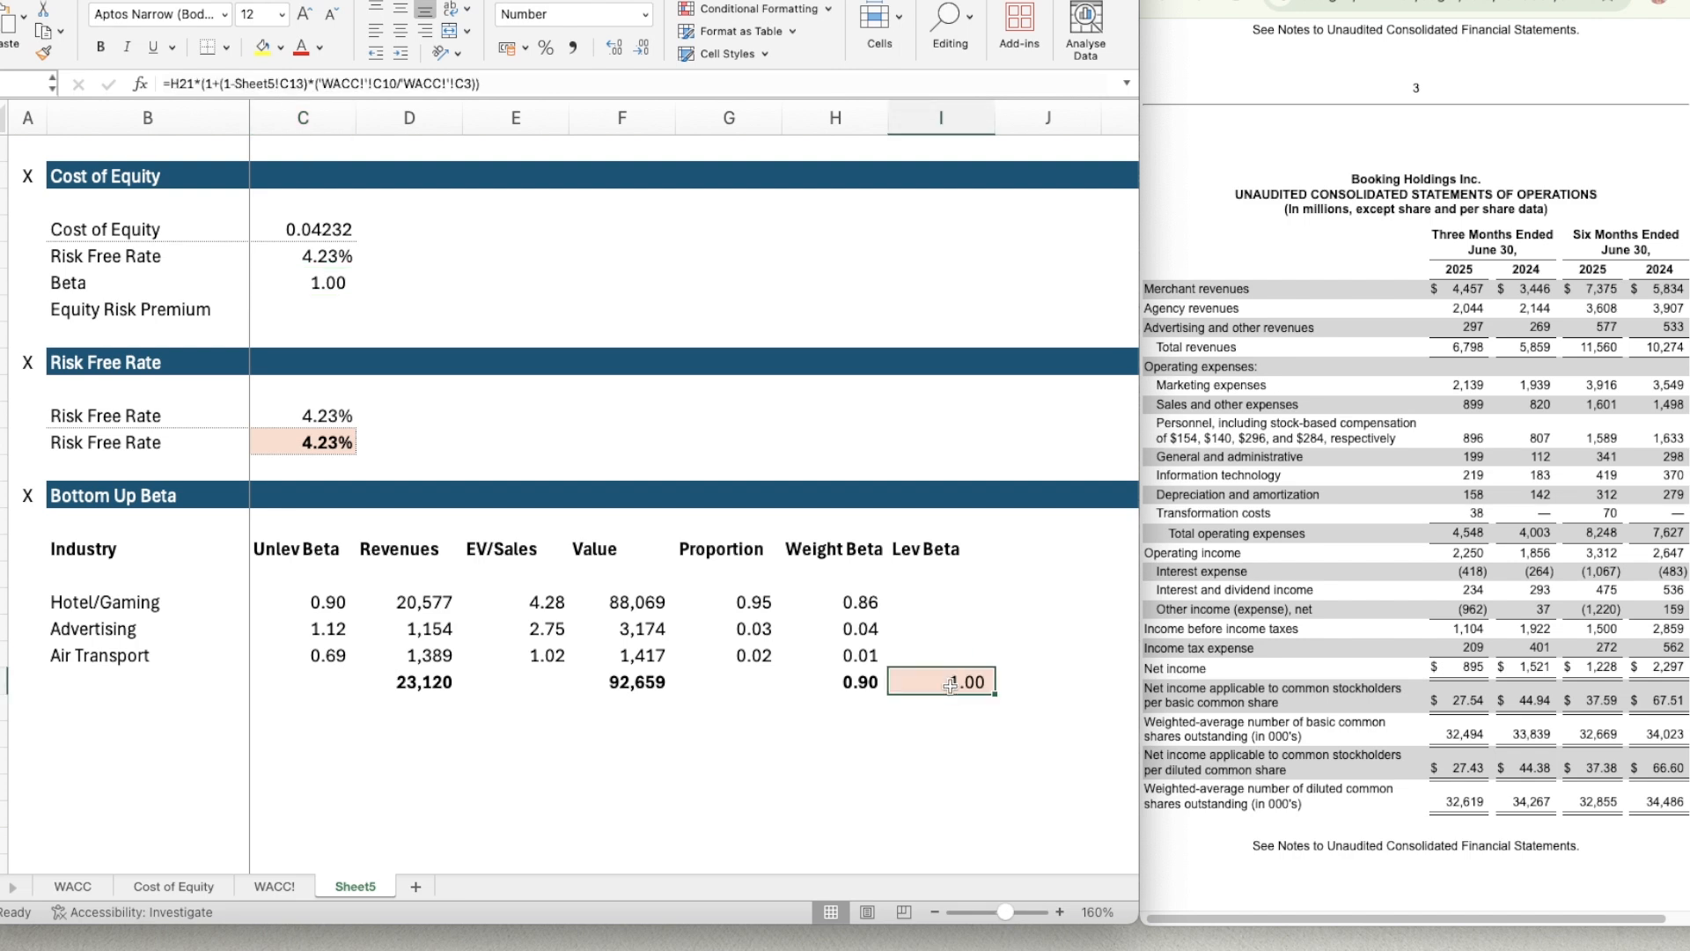
Copy the Bottom Up Beta section header row, including its X marker, to row 23 below the table.
click(906, 753)
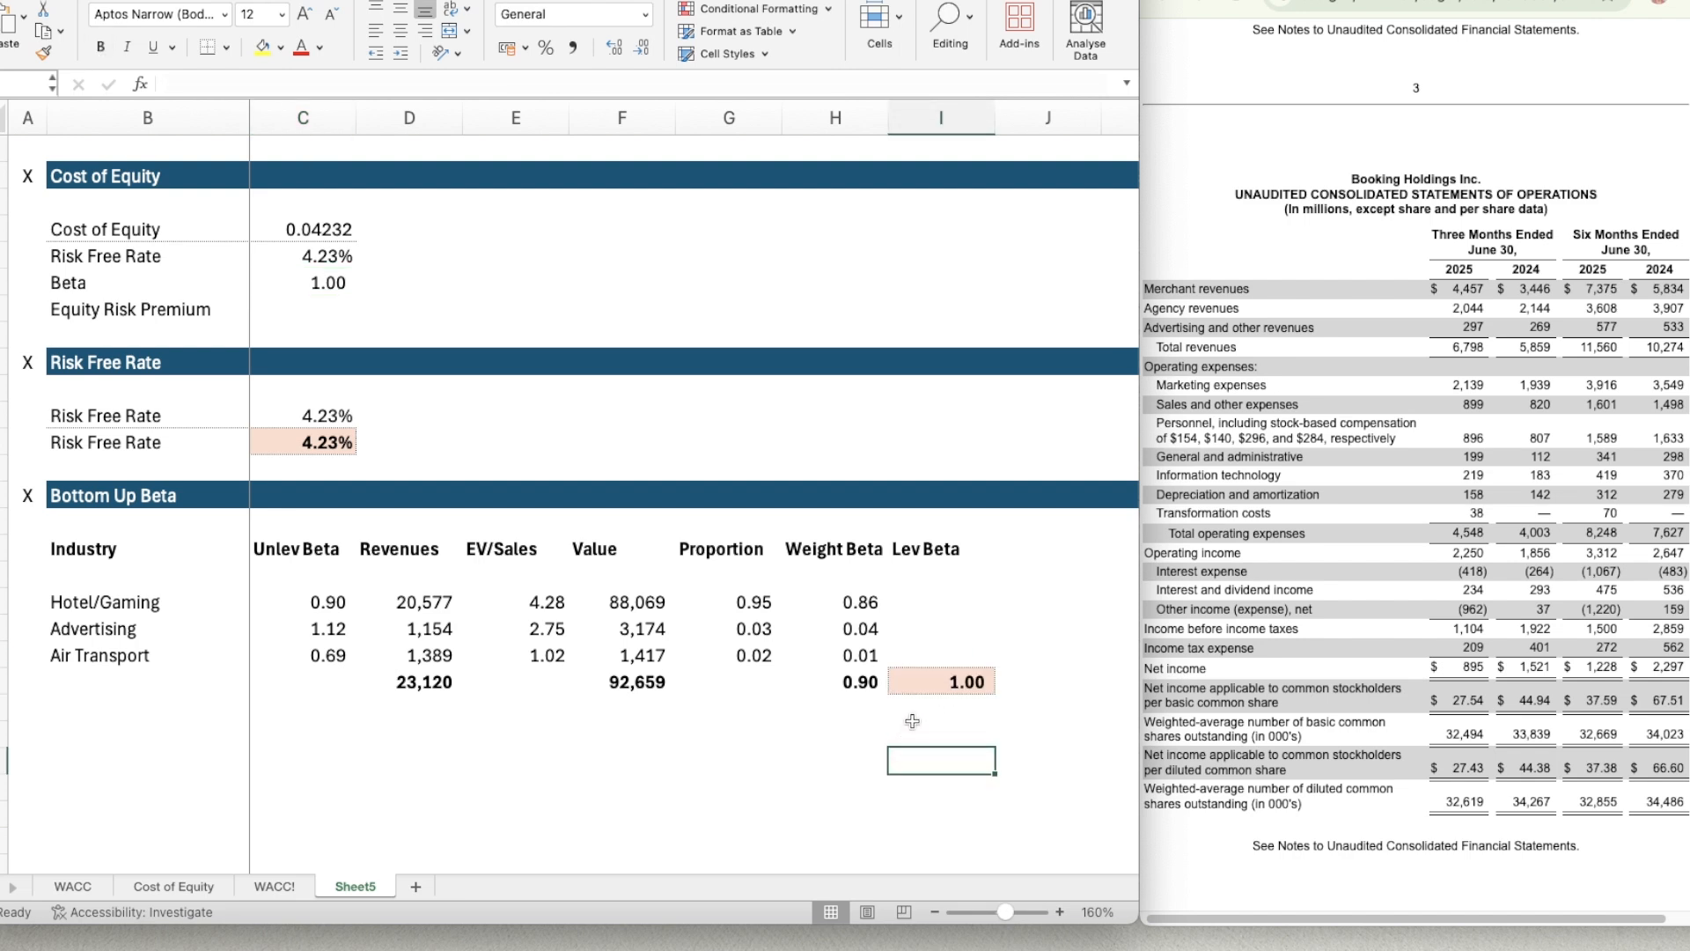
key(Left)
key(Left)
key(Left)
key(Left)
key(Left)
key(Left)
key(Left)
key(Left)
key(Up)
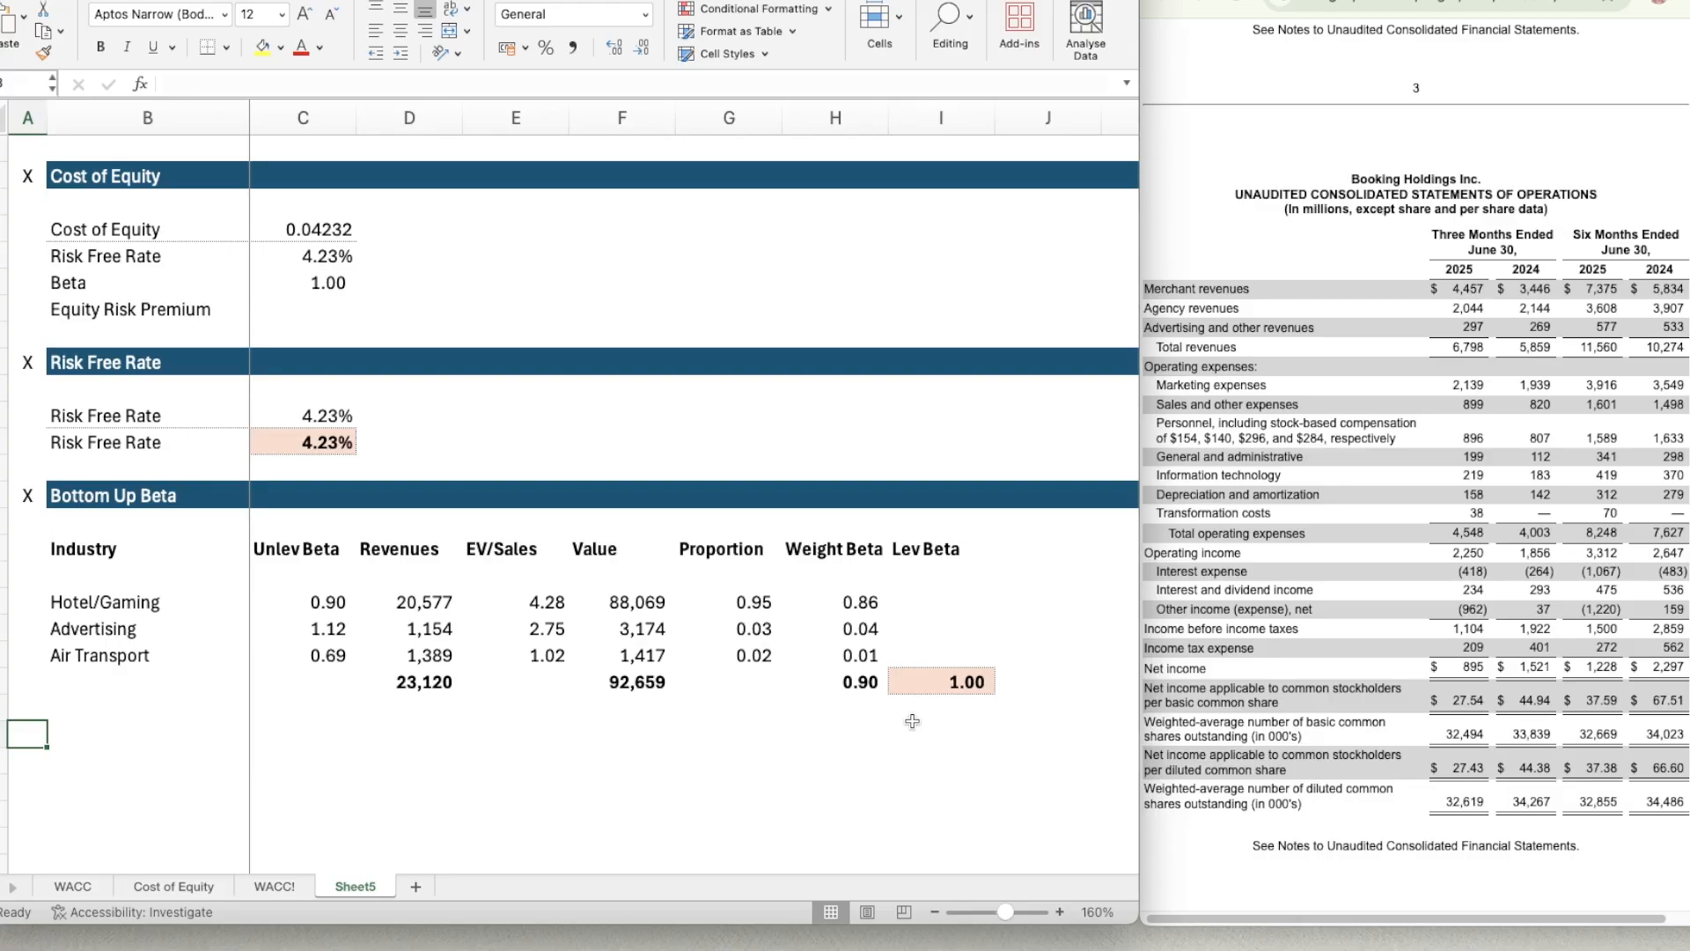
key(Up)
key(Up)
key(Up)
key(Up)
key(Up)
key(Up)
key(Up)
key(Up)
key(Up)
key(shift+Right)
key(shift+Right)
key(shift+Right)
key(shift+Right)
key(shift+Right)
key(shift+Right)
key(shift+Right)
key(shift+Right)
key(shift+Right)
key(shift+Right)
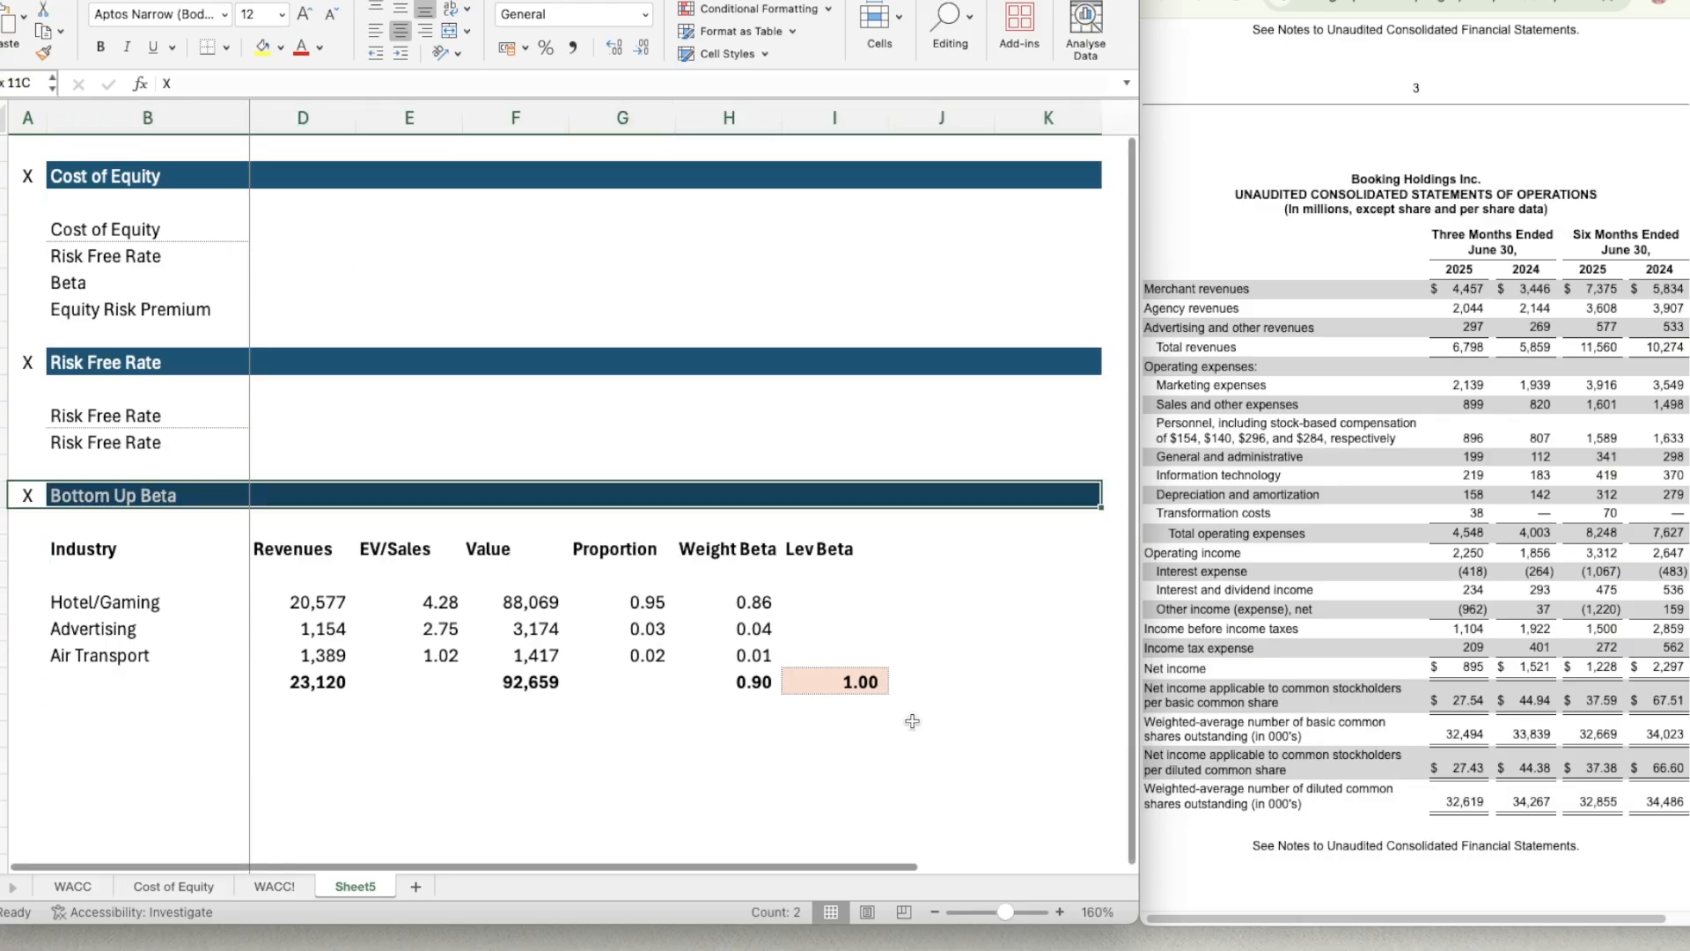
key(ctrl+c)
key(Down)
key(Down)
key(Down)
key(Down)
key(Down)
key(Down)
key(Down)
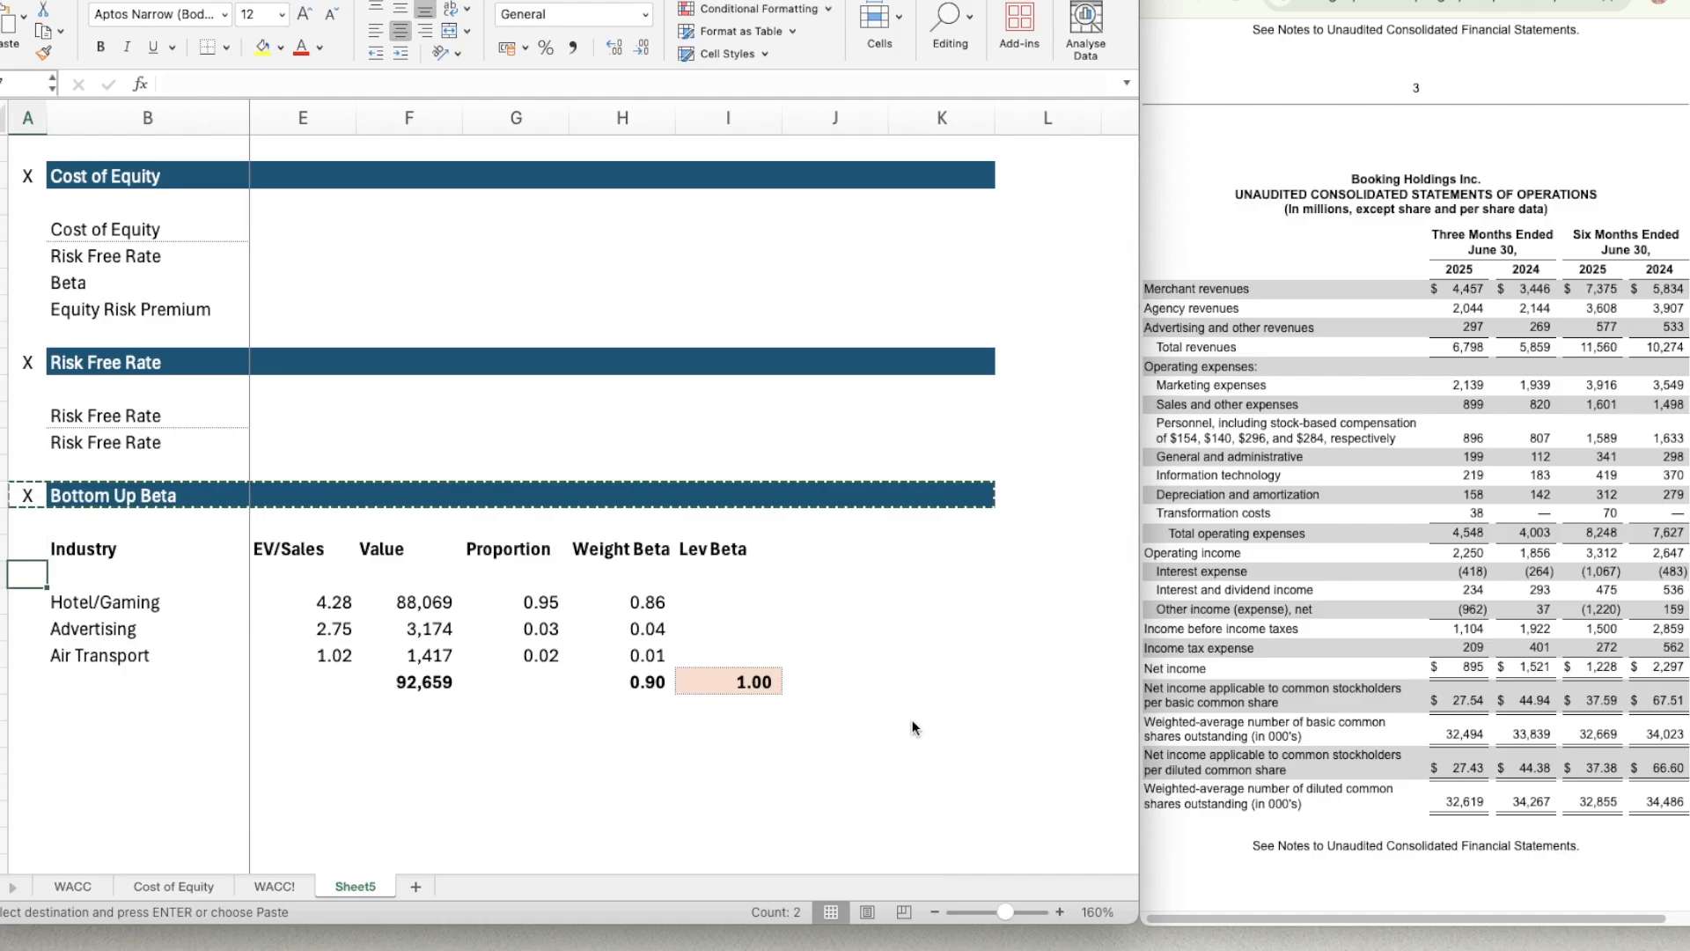
key(Down)
key(Down)
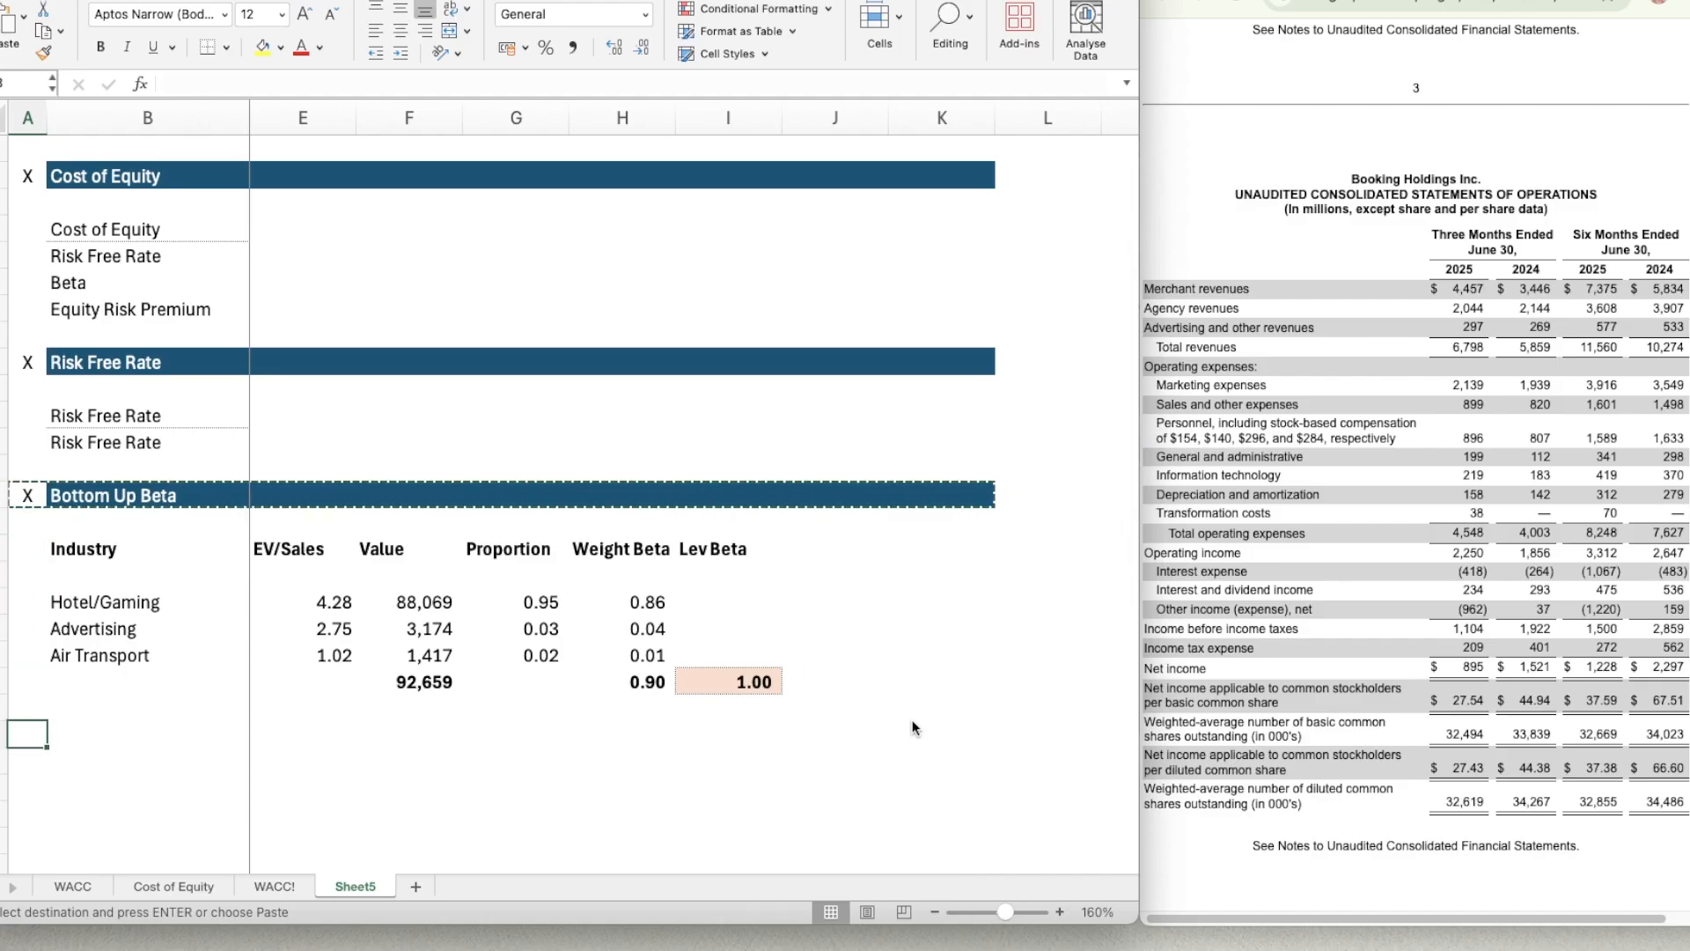
key(ctrl+v)
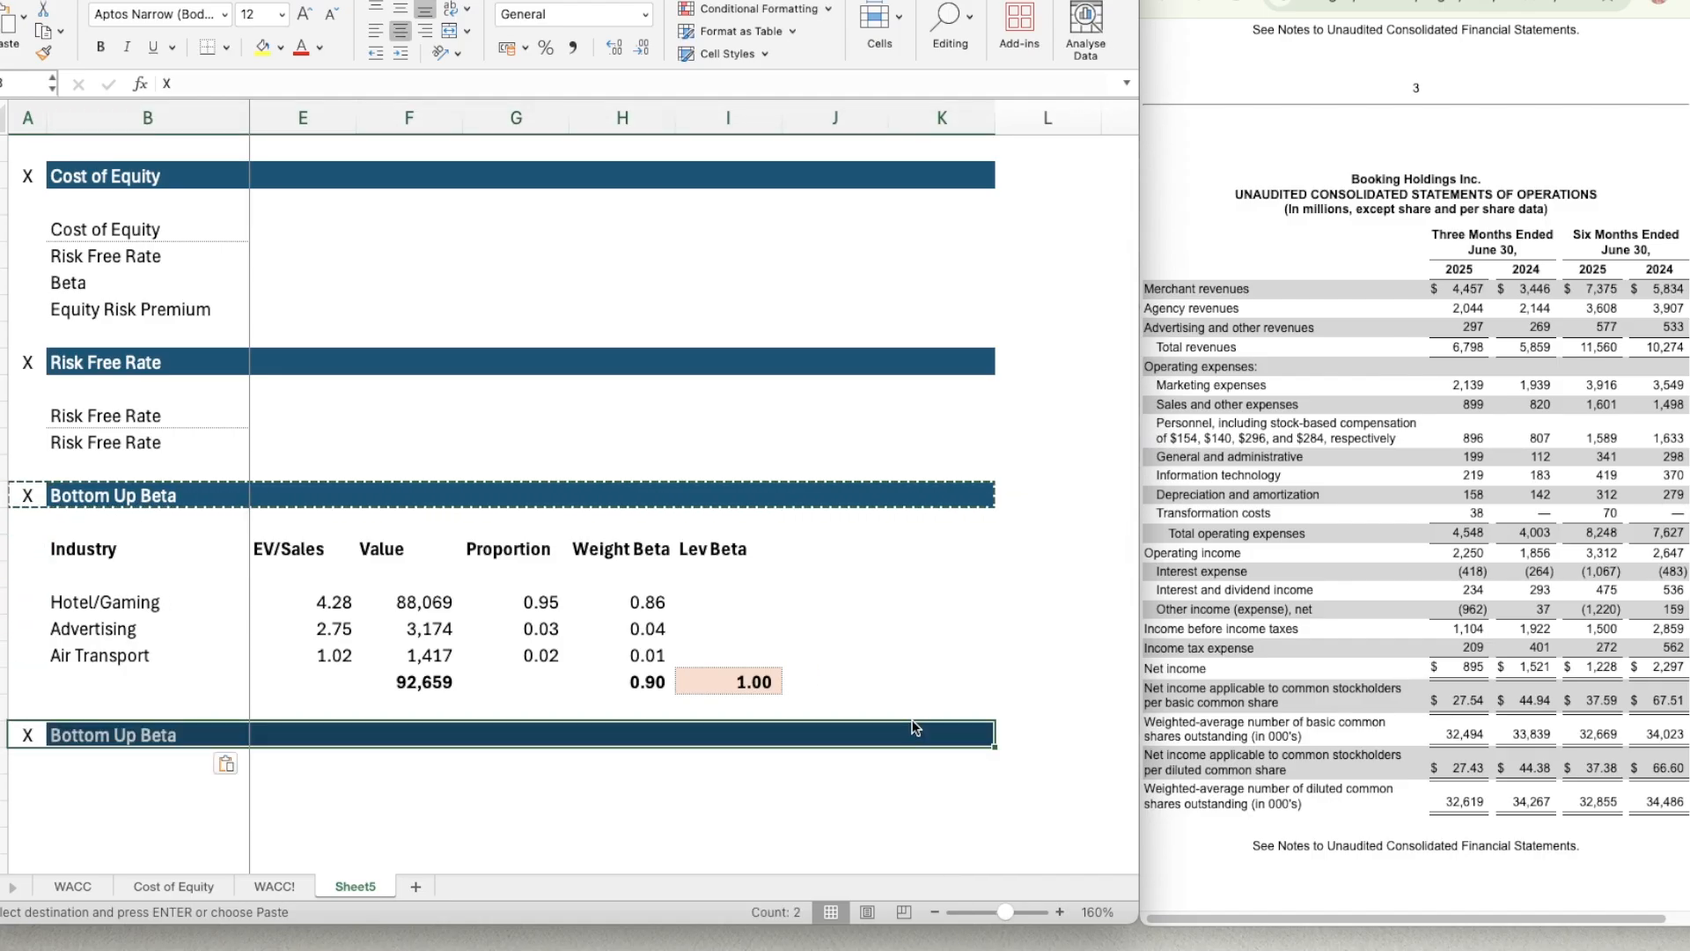
Retitle the copied section header in row 23 as Equity Risk Premium.
text(Equity R)
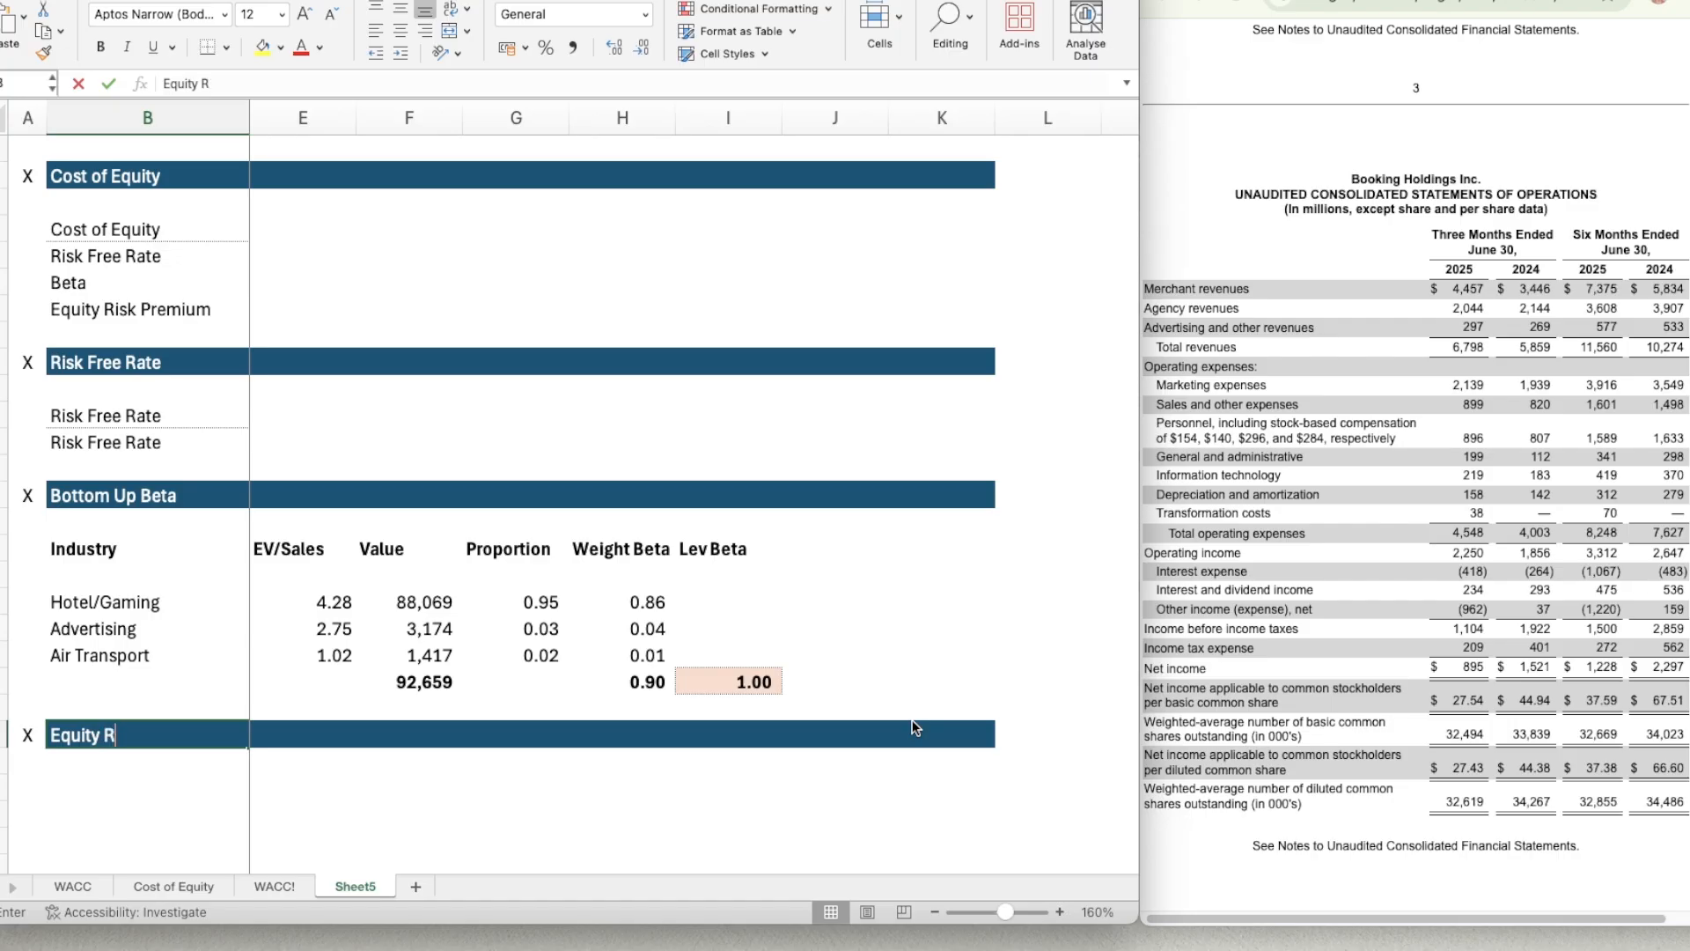
text(isk Premium)
key(Return)
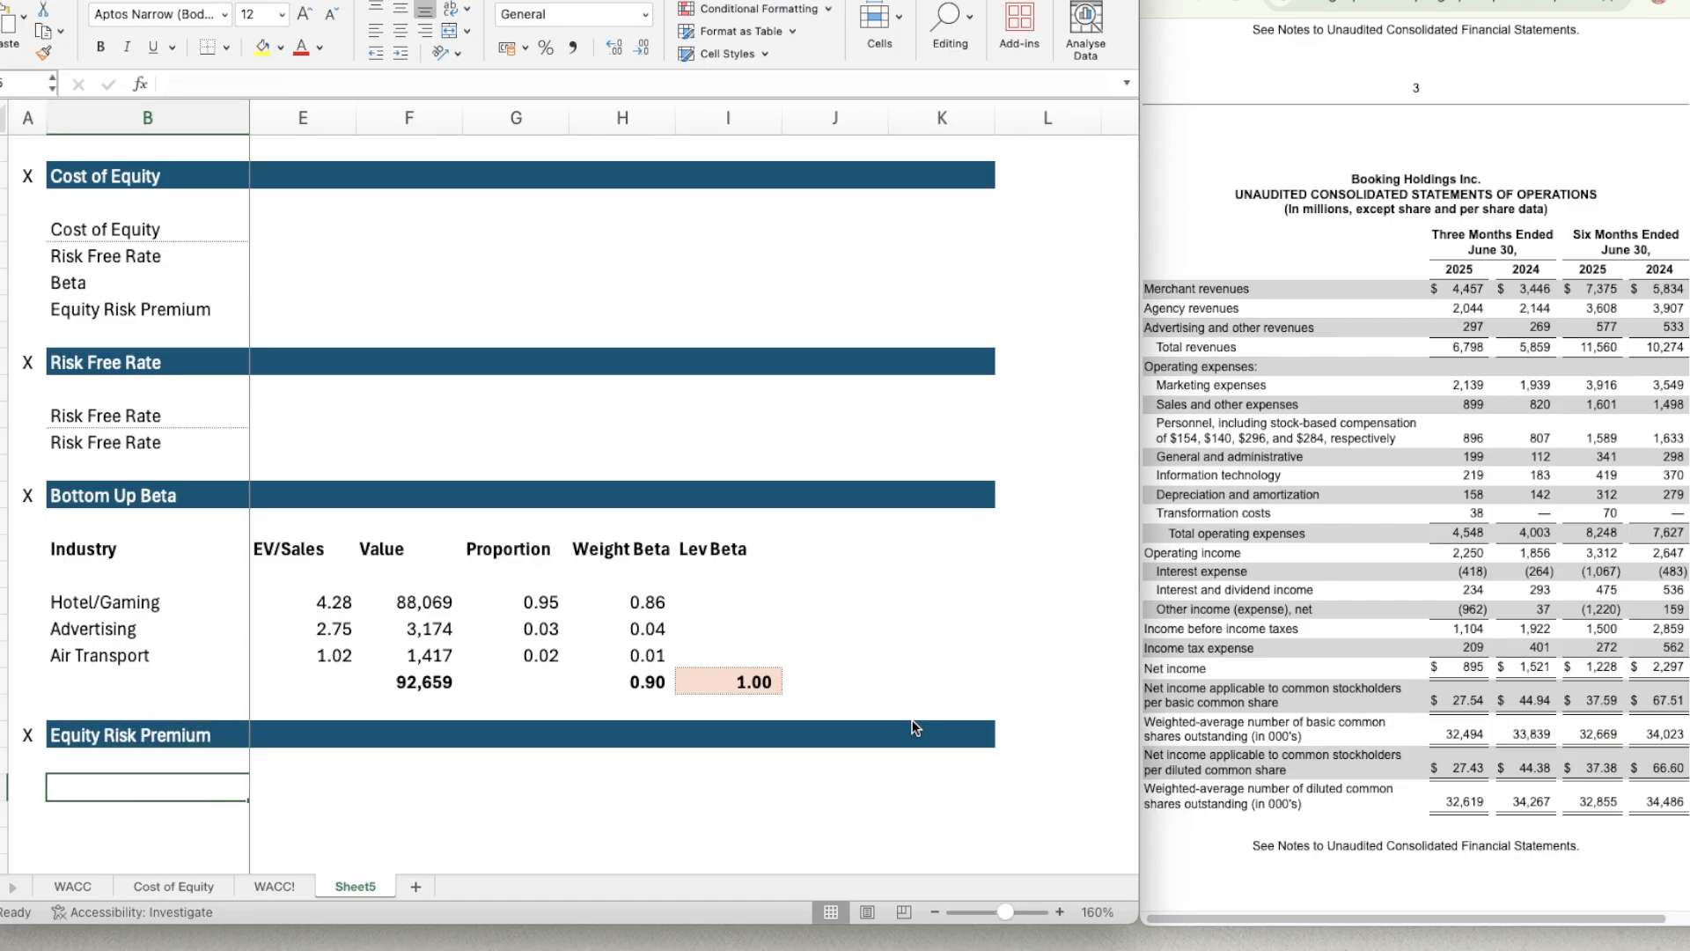
scroll(624, 761, left, 2)
scroll(624, 761, down, 6)
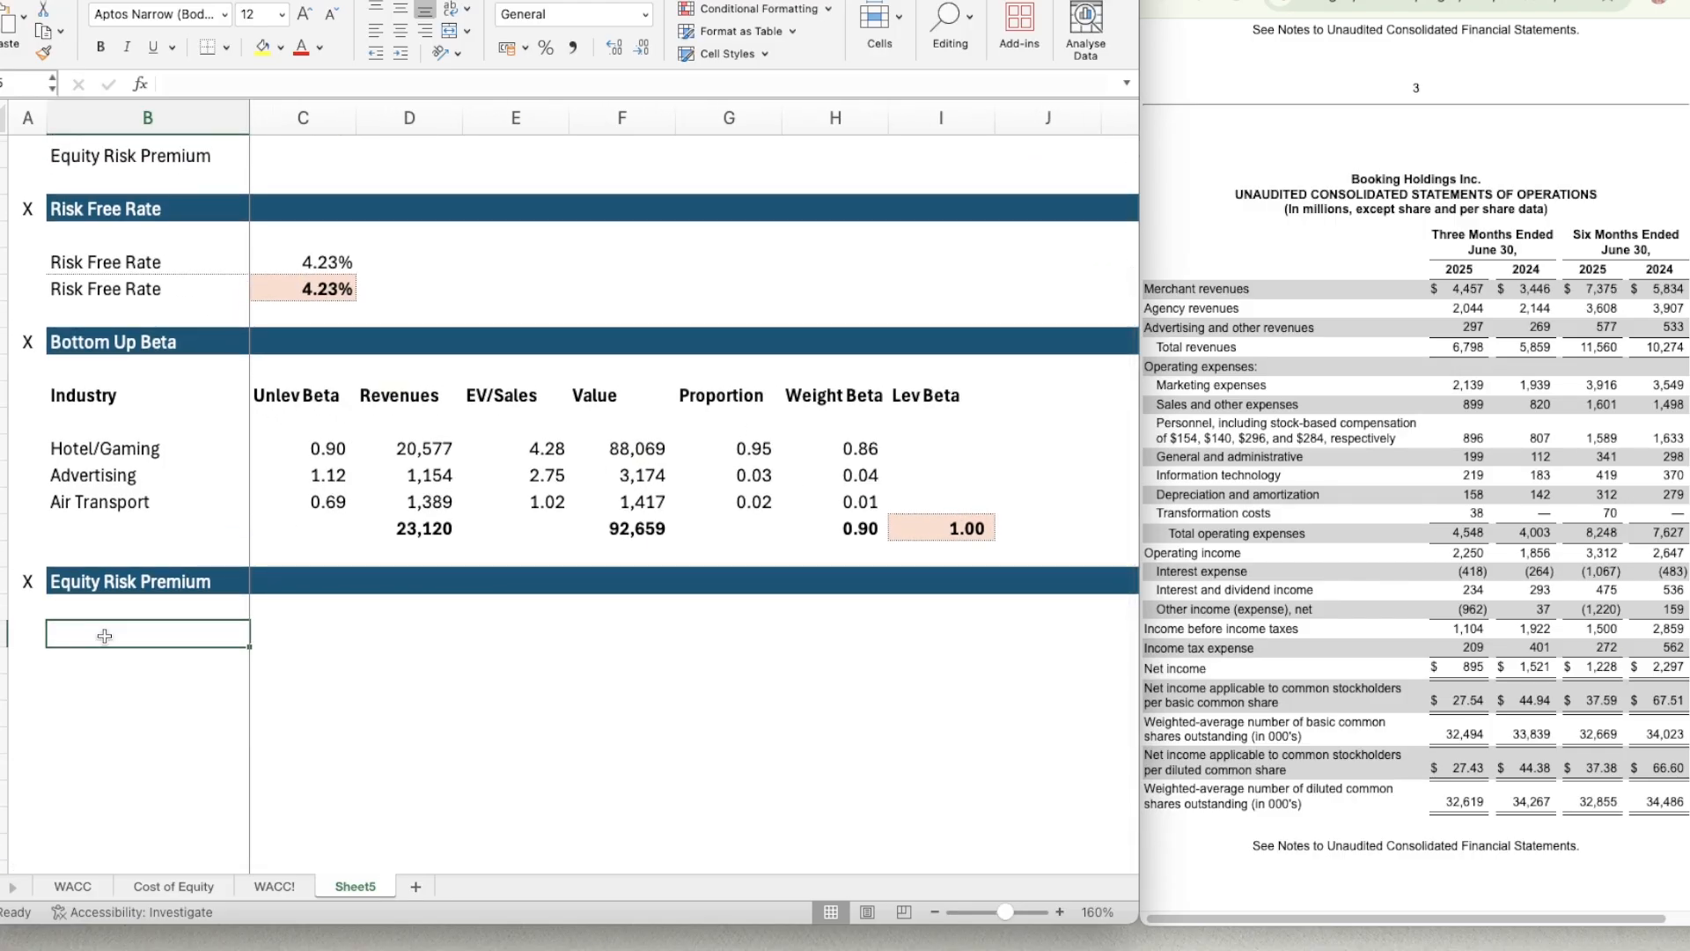
click(1267, 371)
scroll(1267, 367, down, 1)
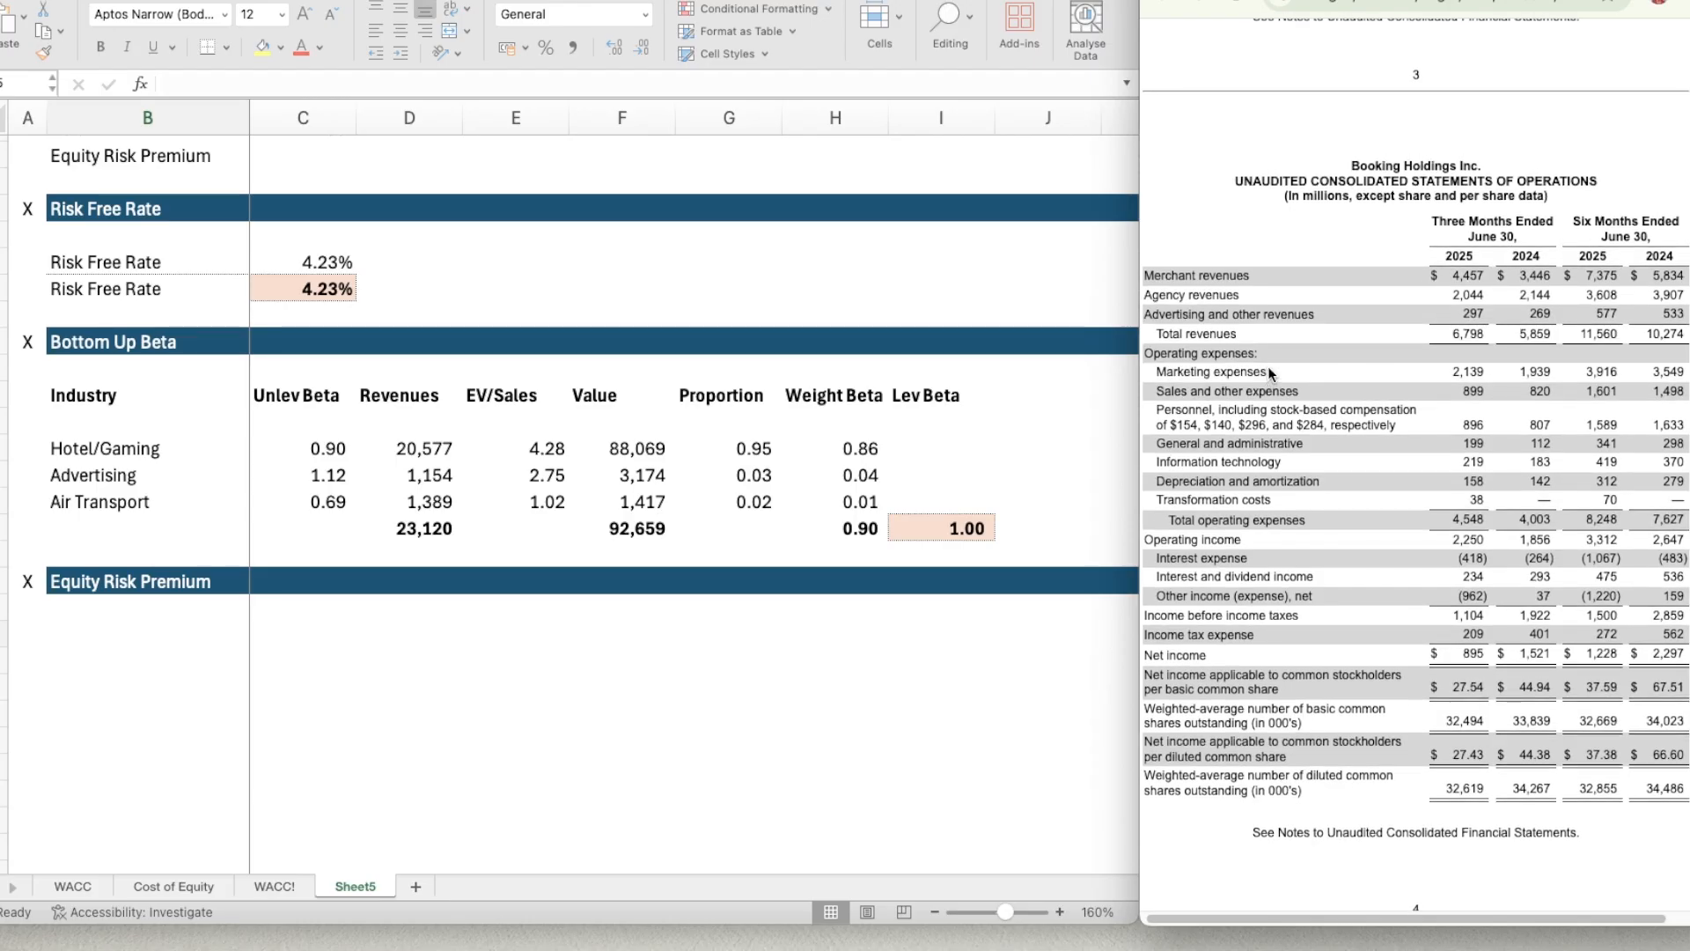
scroll(1260, 489, up, 2)
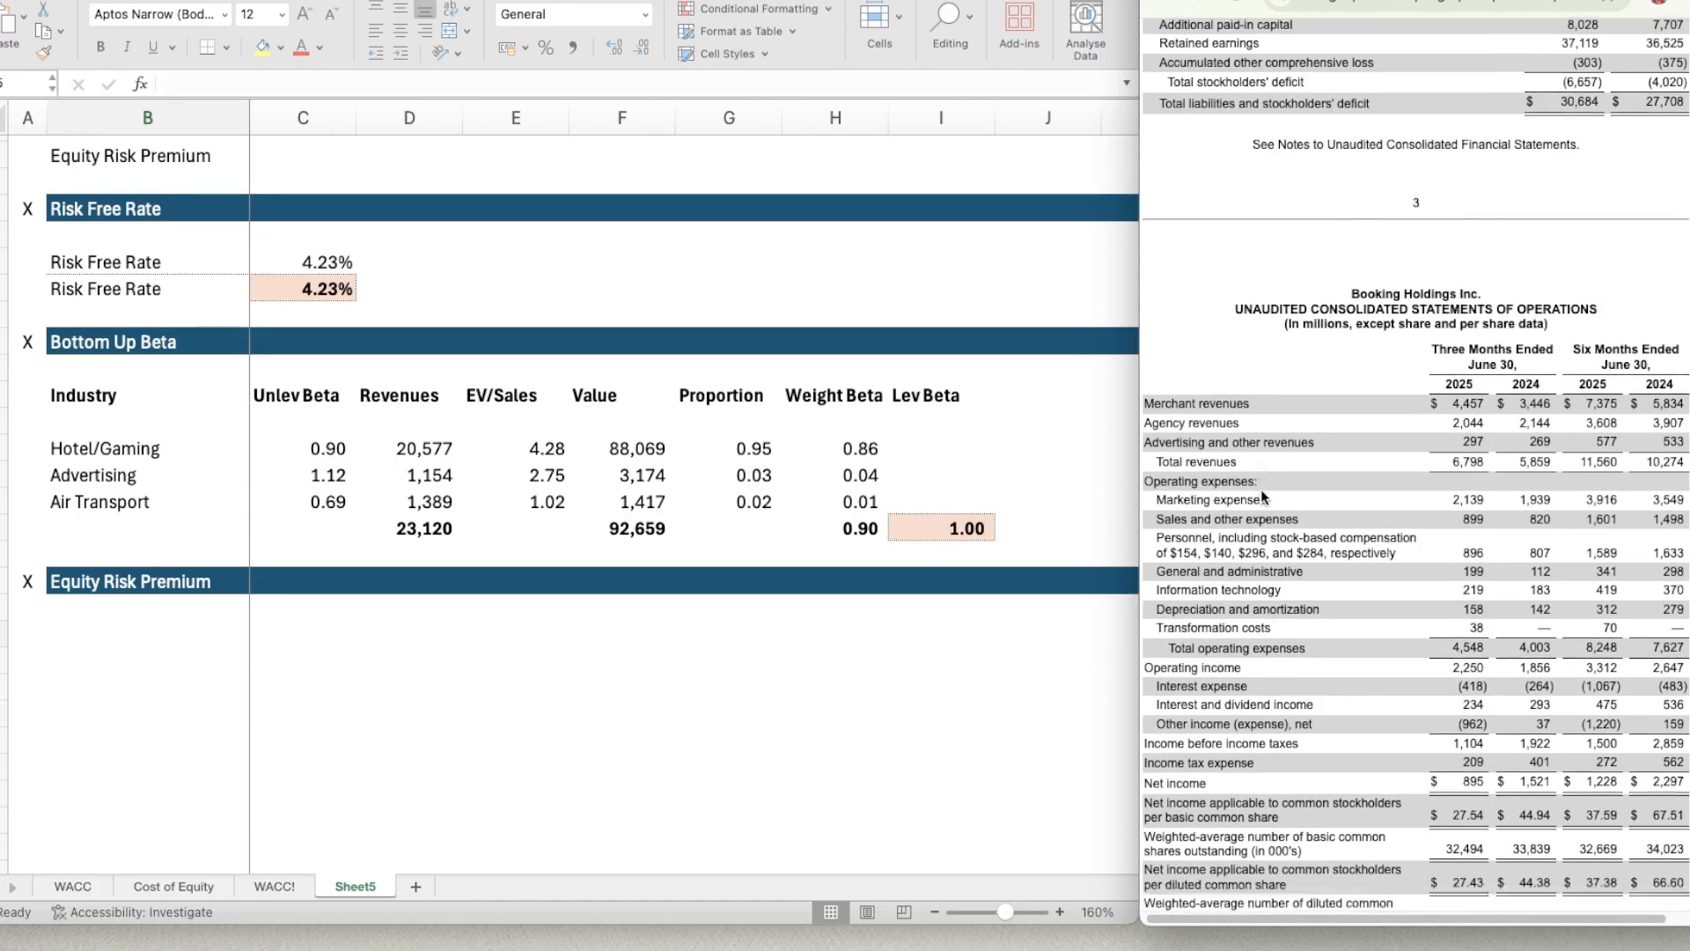
scroll(1260, 491, down, 15)
scroll(1261, 496, up, 15)
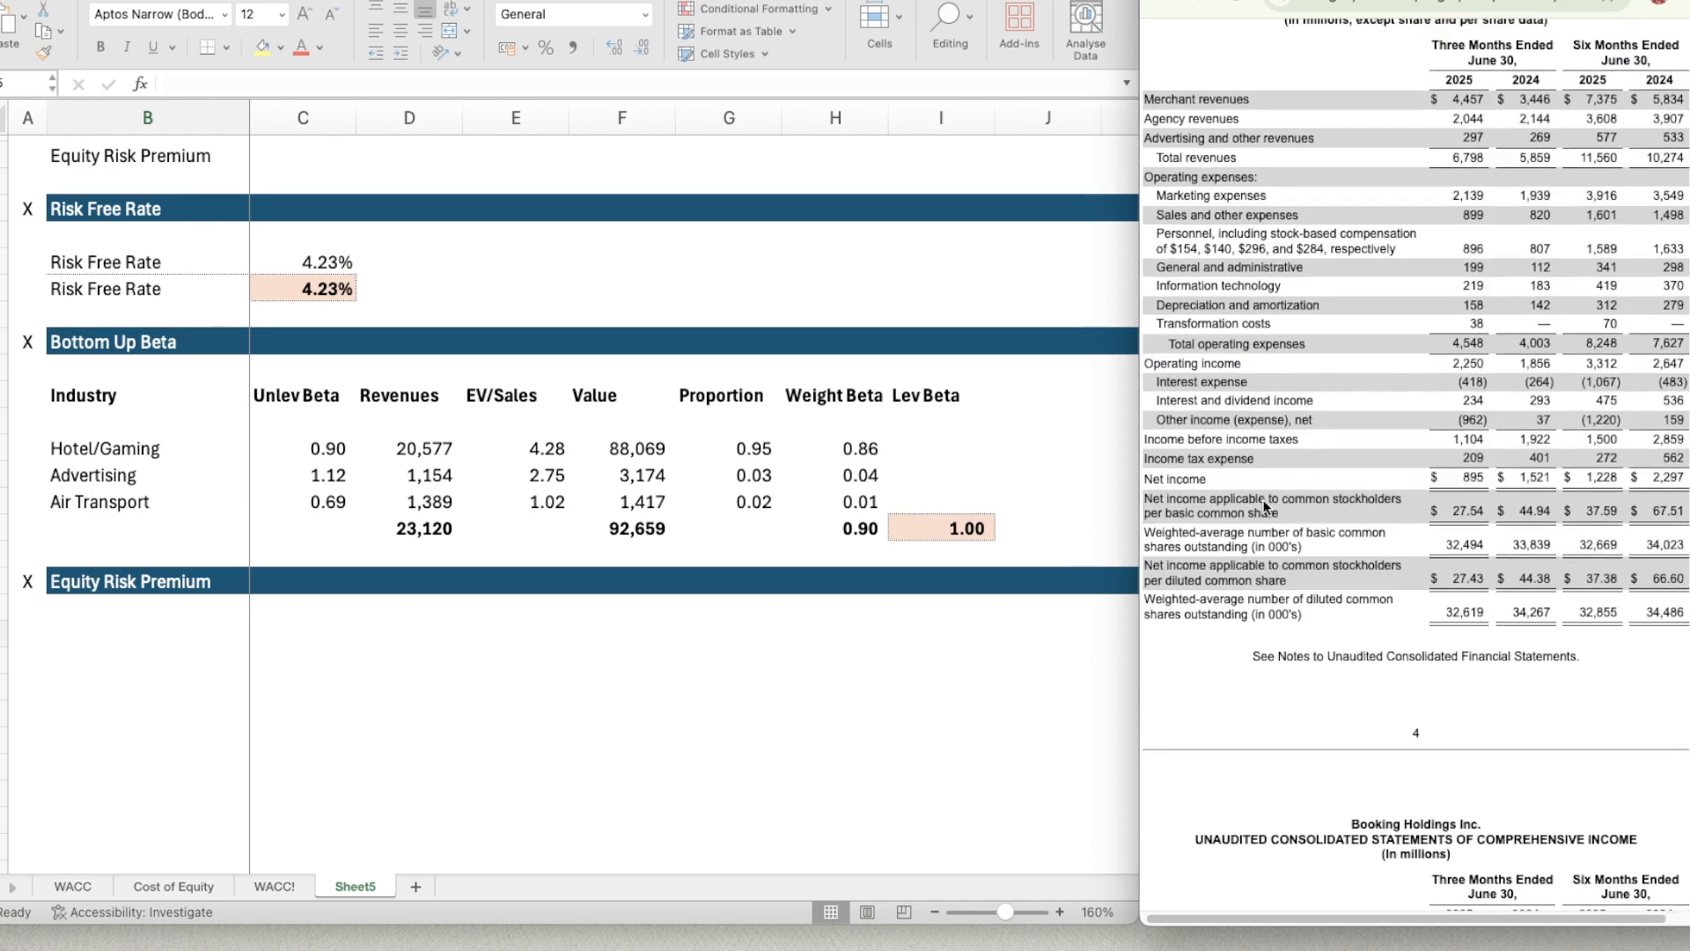
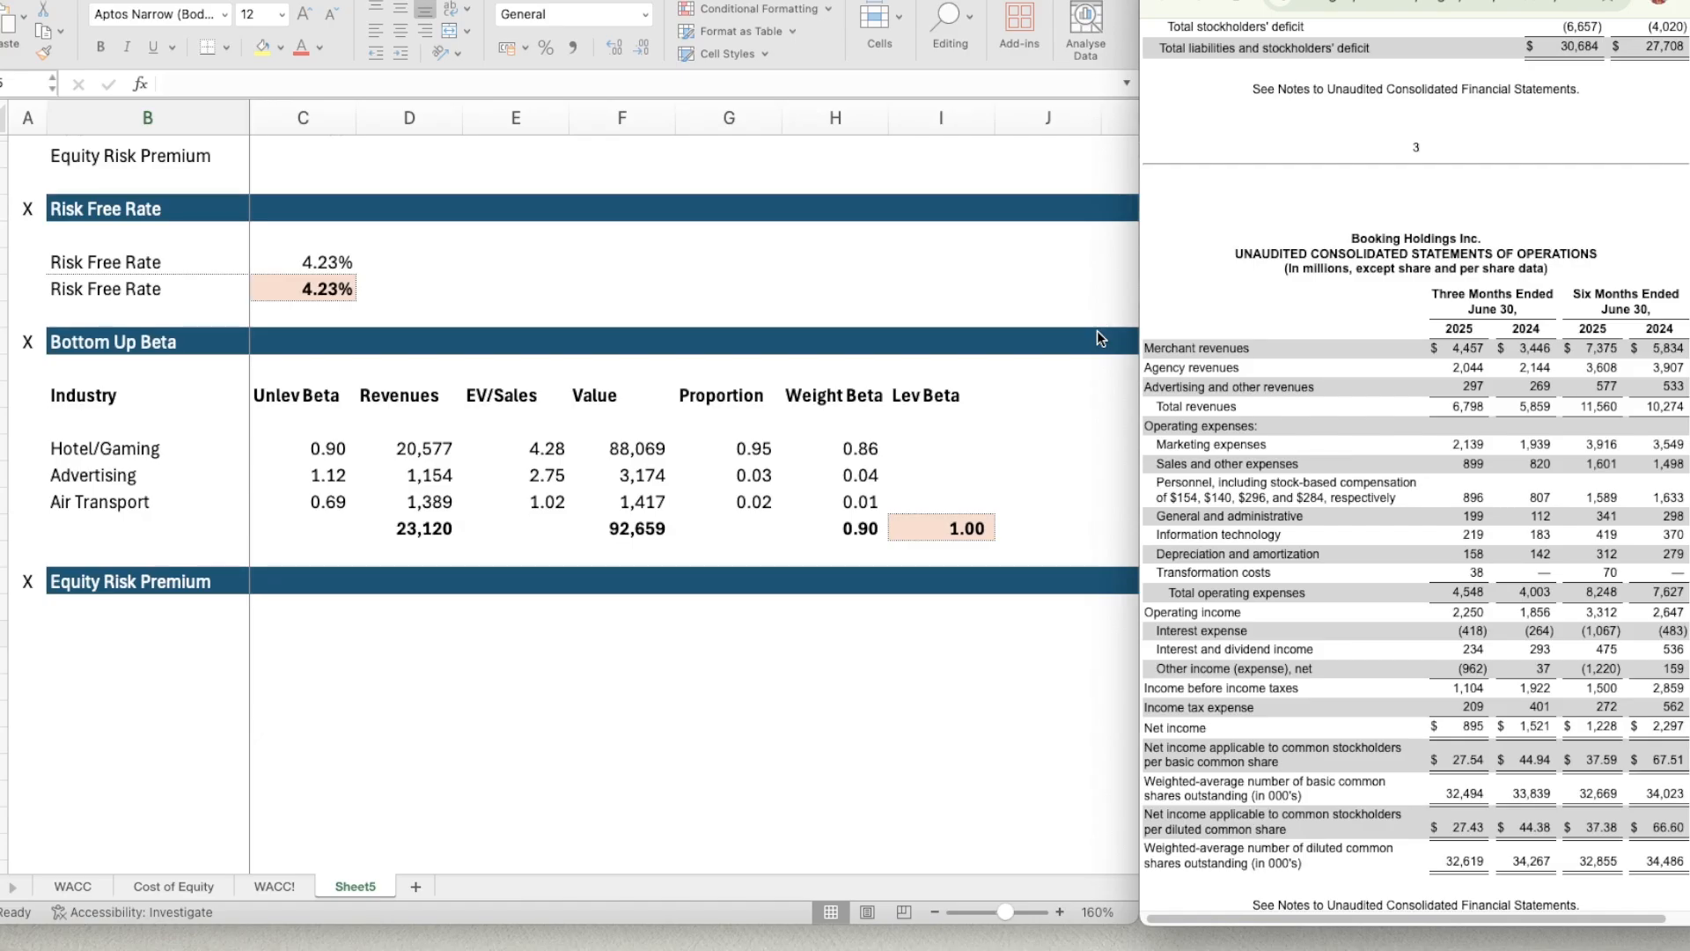
click(91, 629)
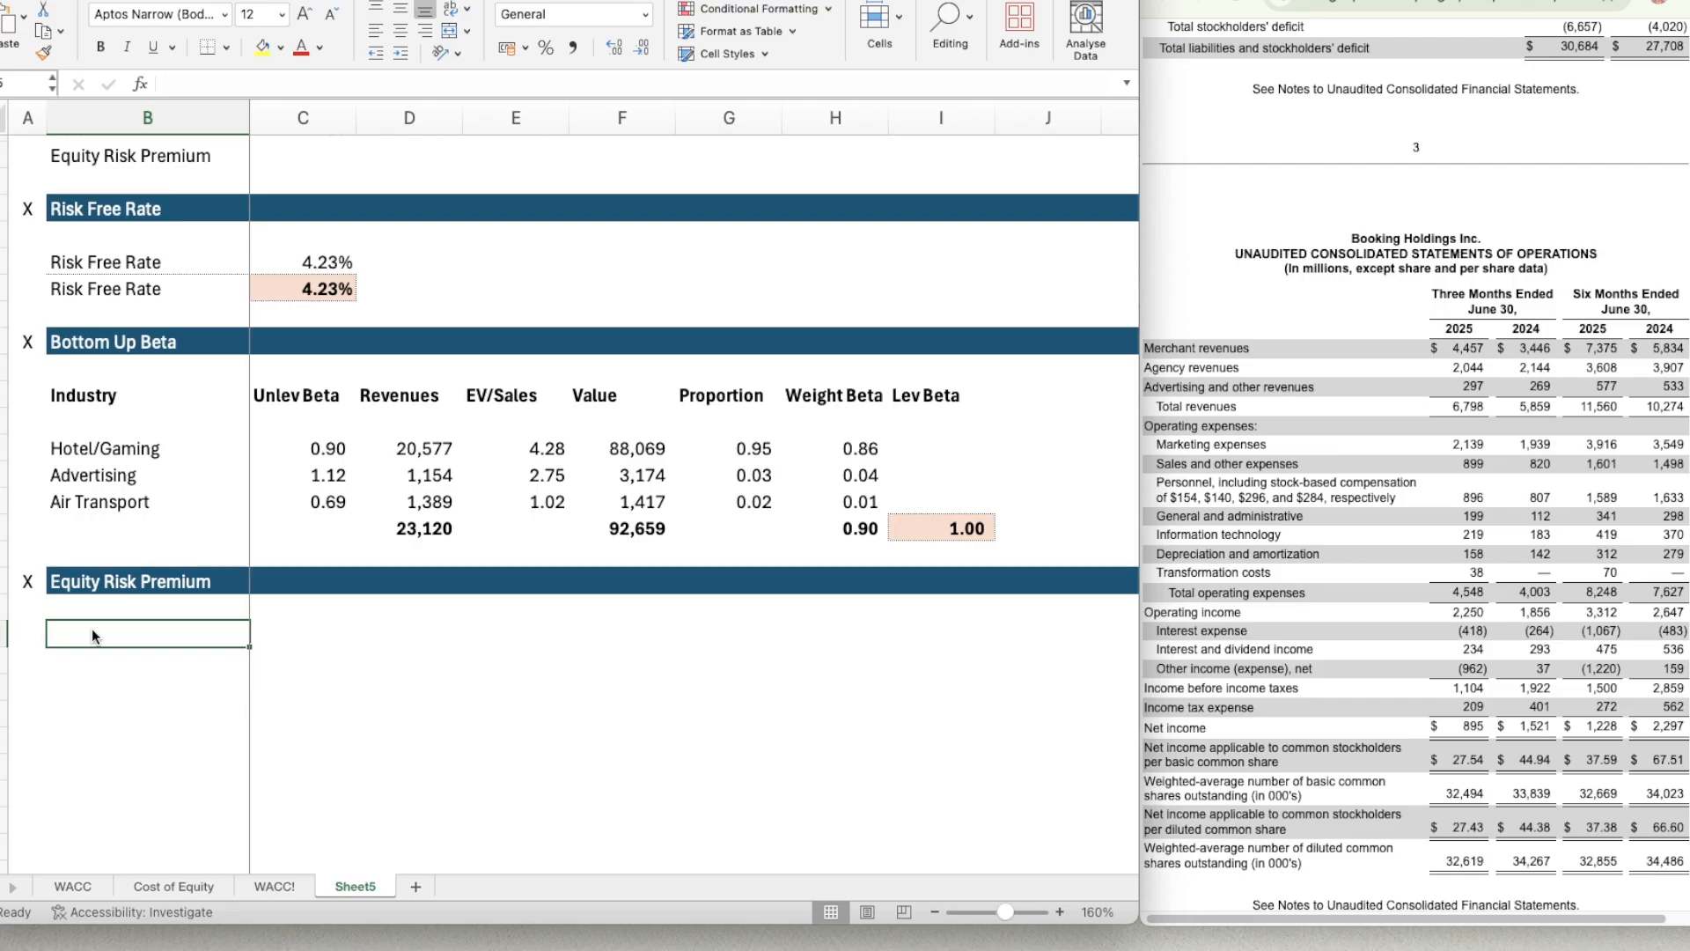
text(Global)
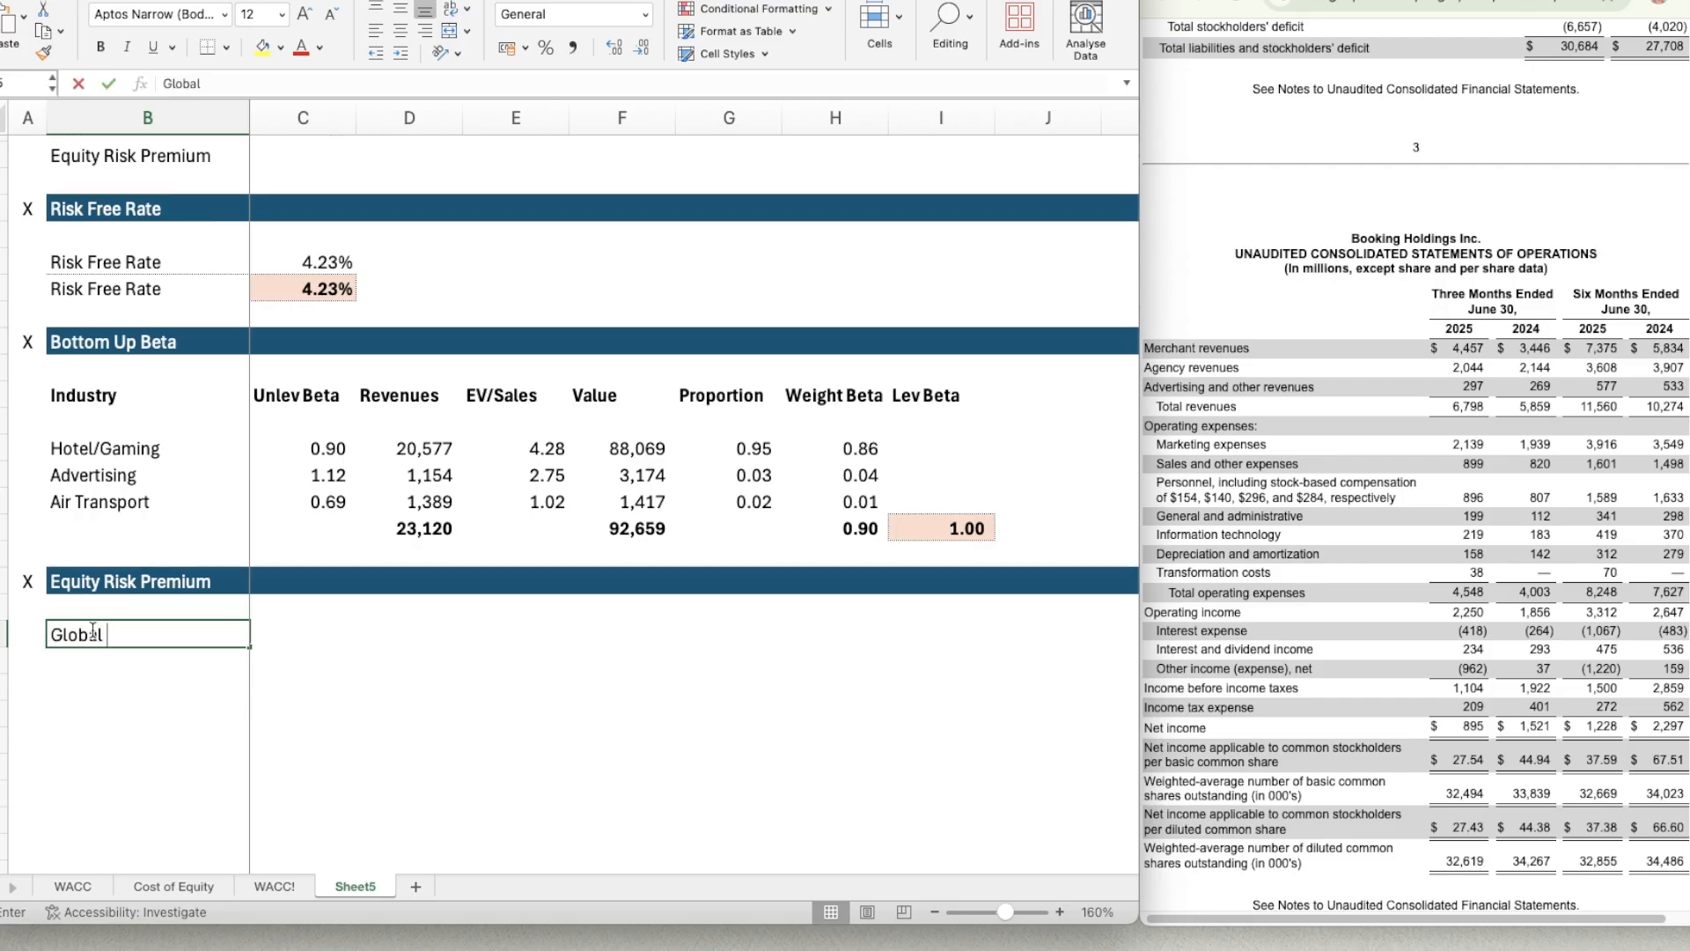
key(Return)
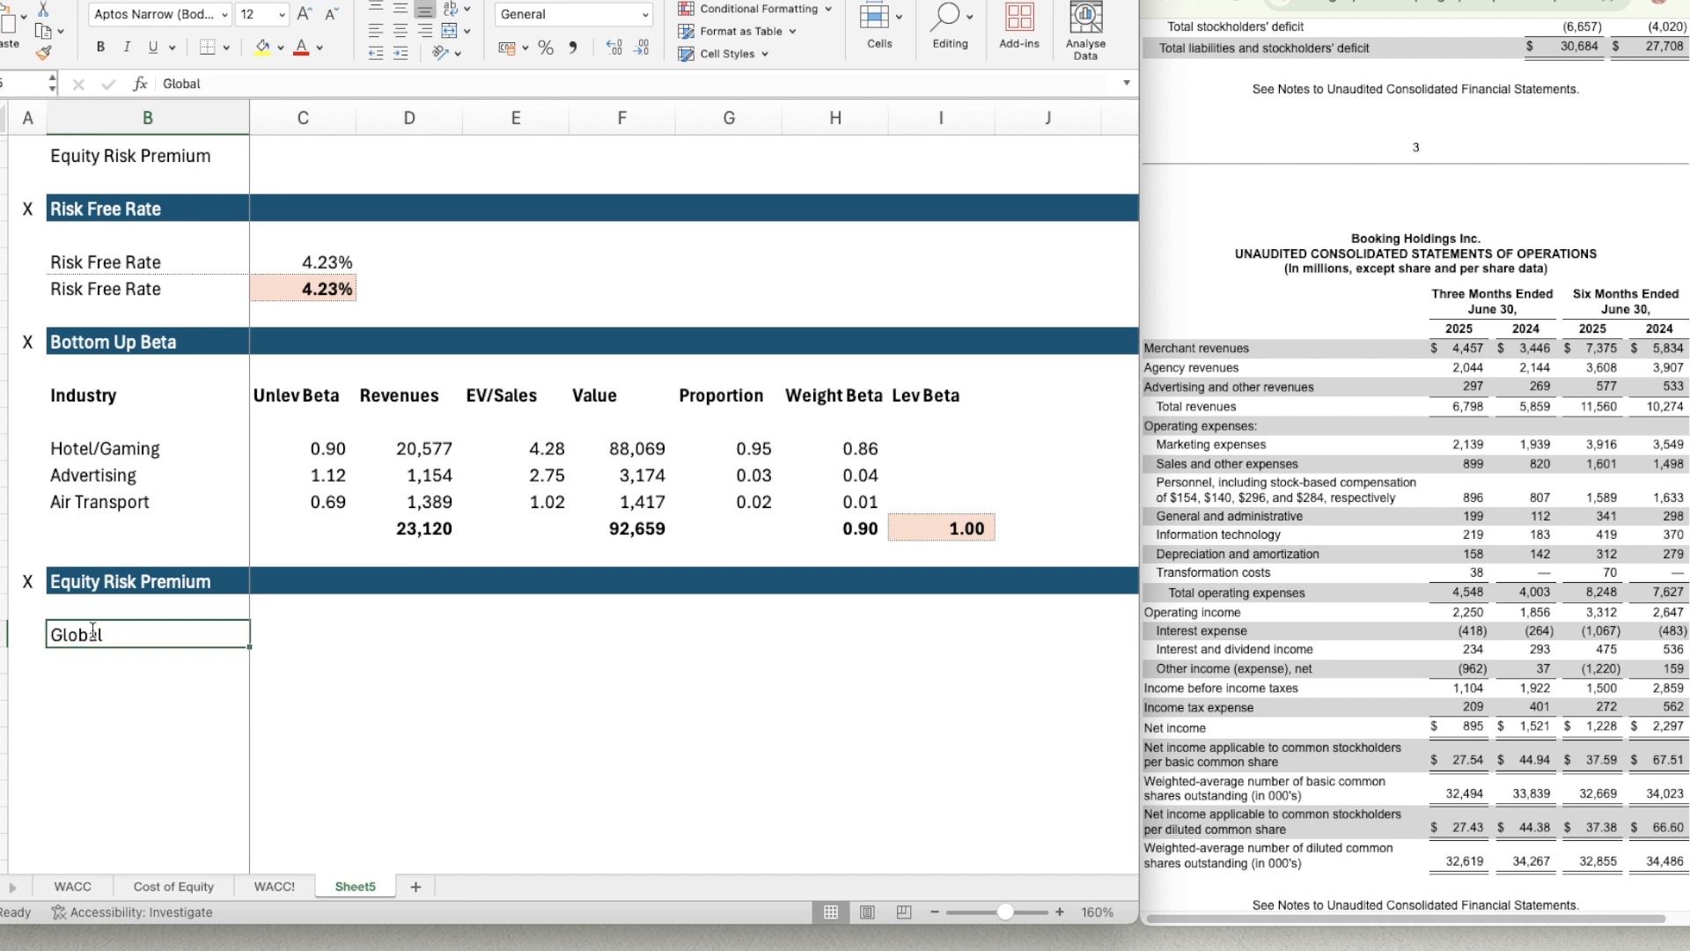
click(93, 631)
scroll(295, 695, up, 2)
scroll(385, 702, down, 2)
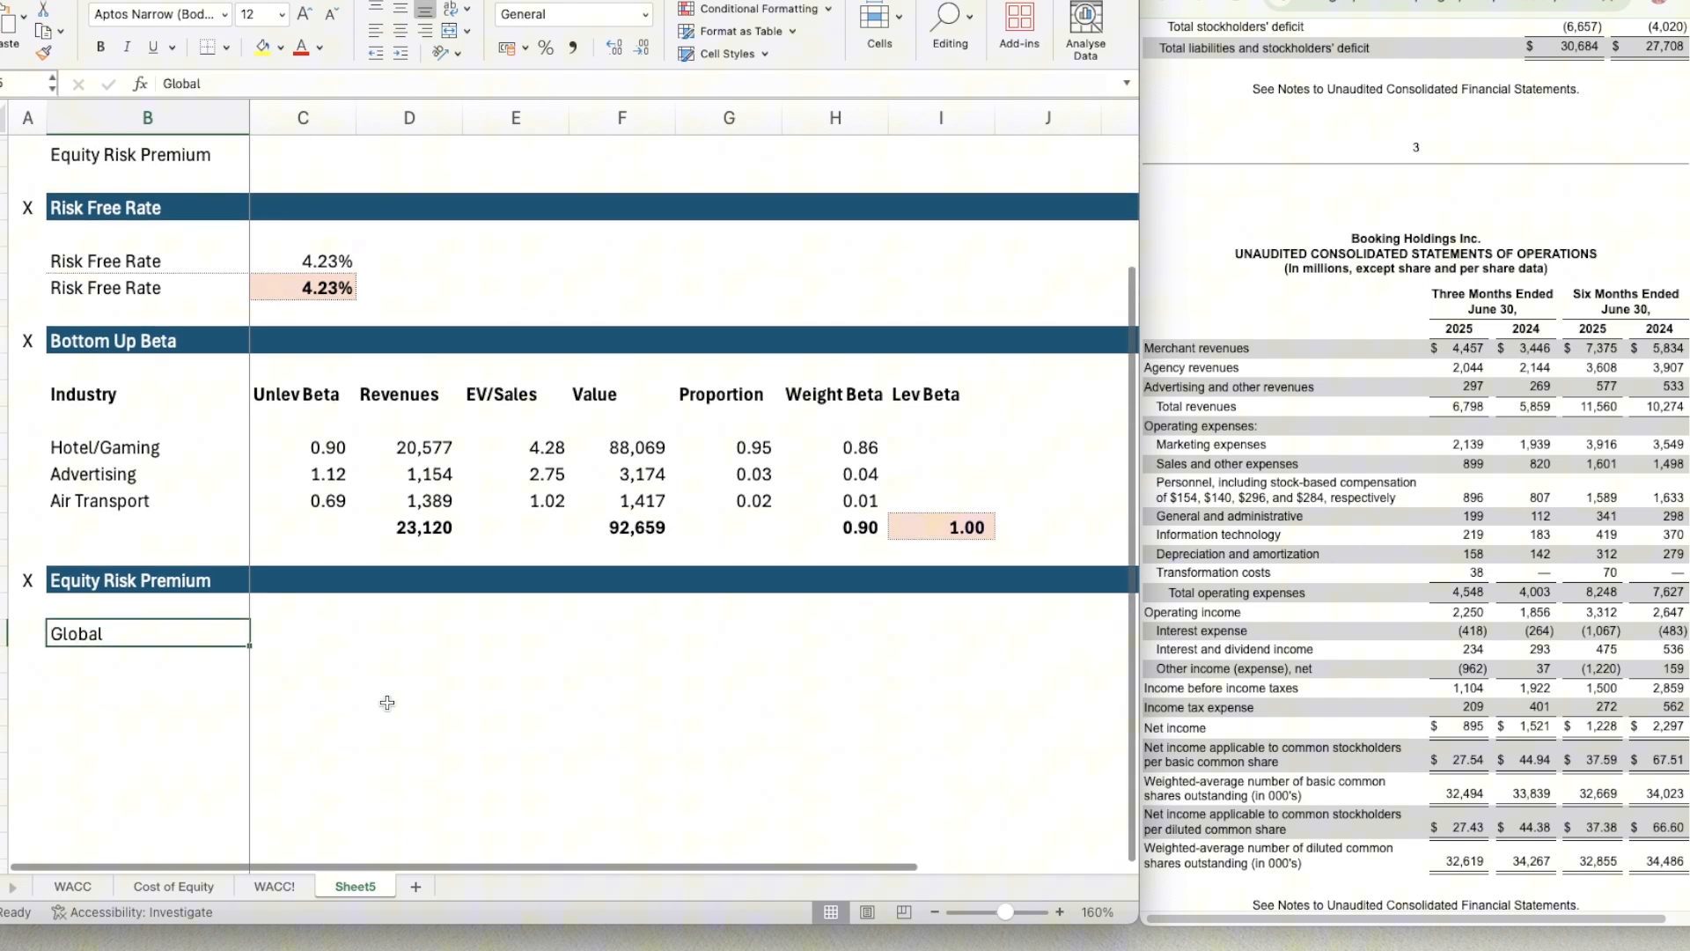
click(185, 887)
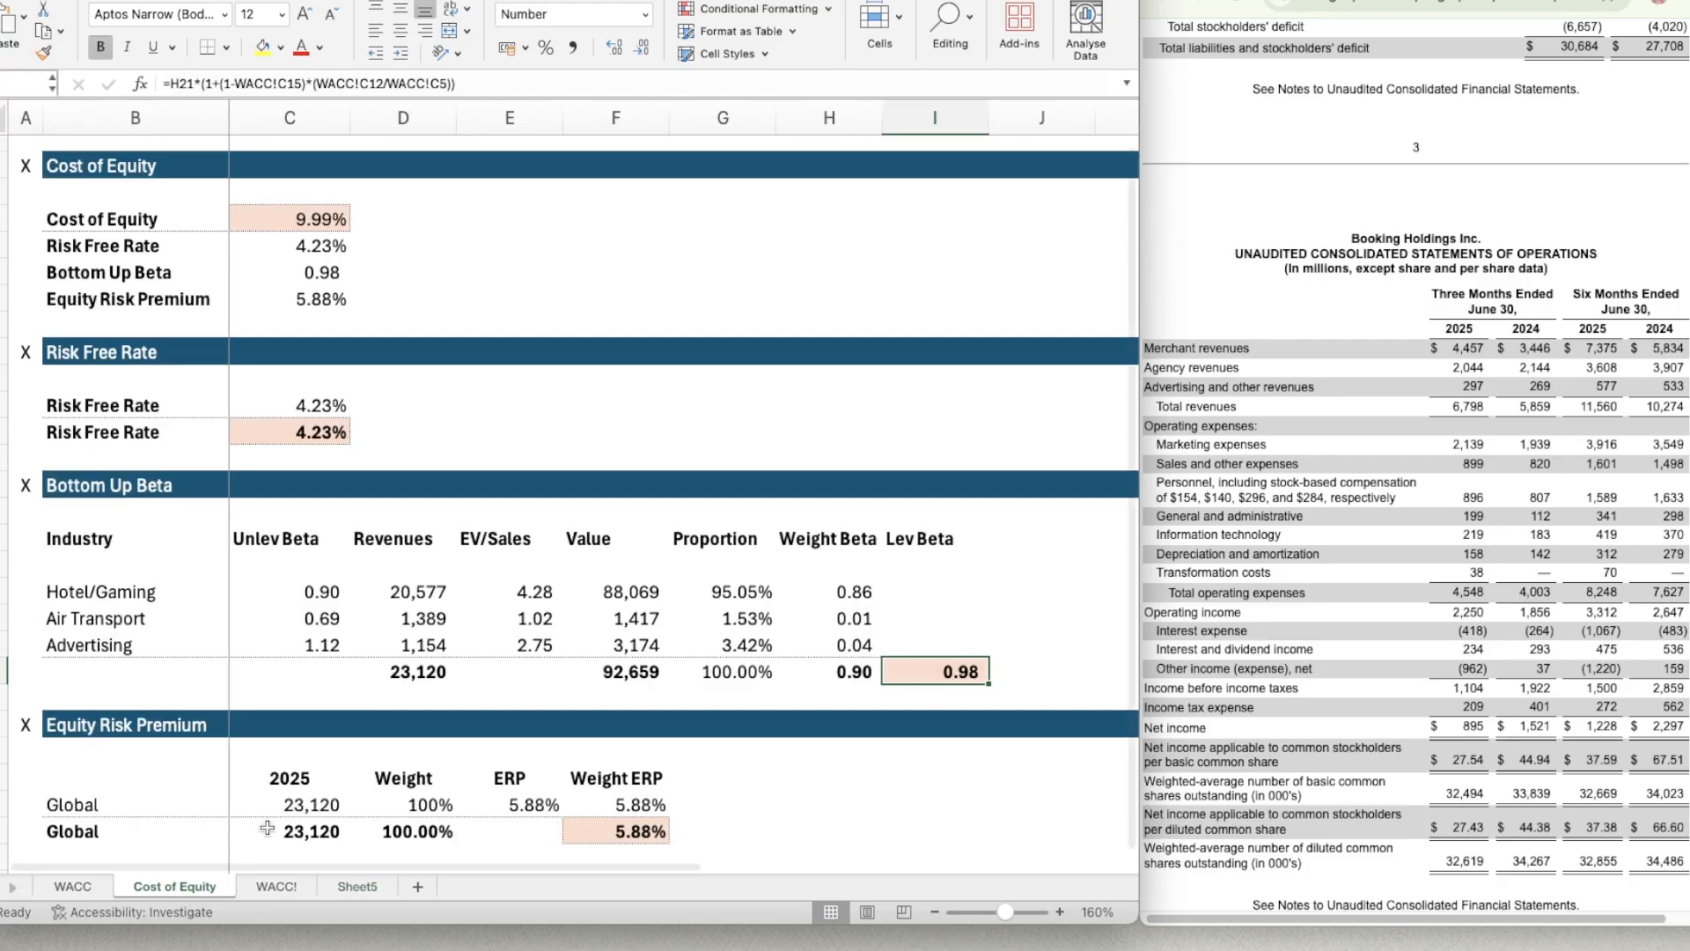
scroll(344, 786, down, 1)
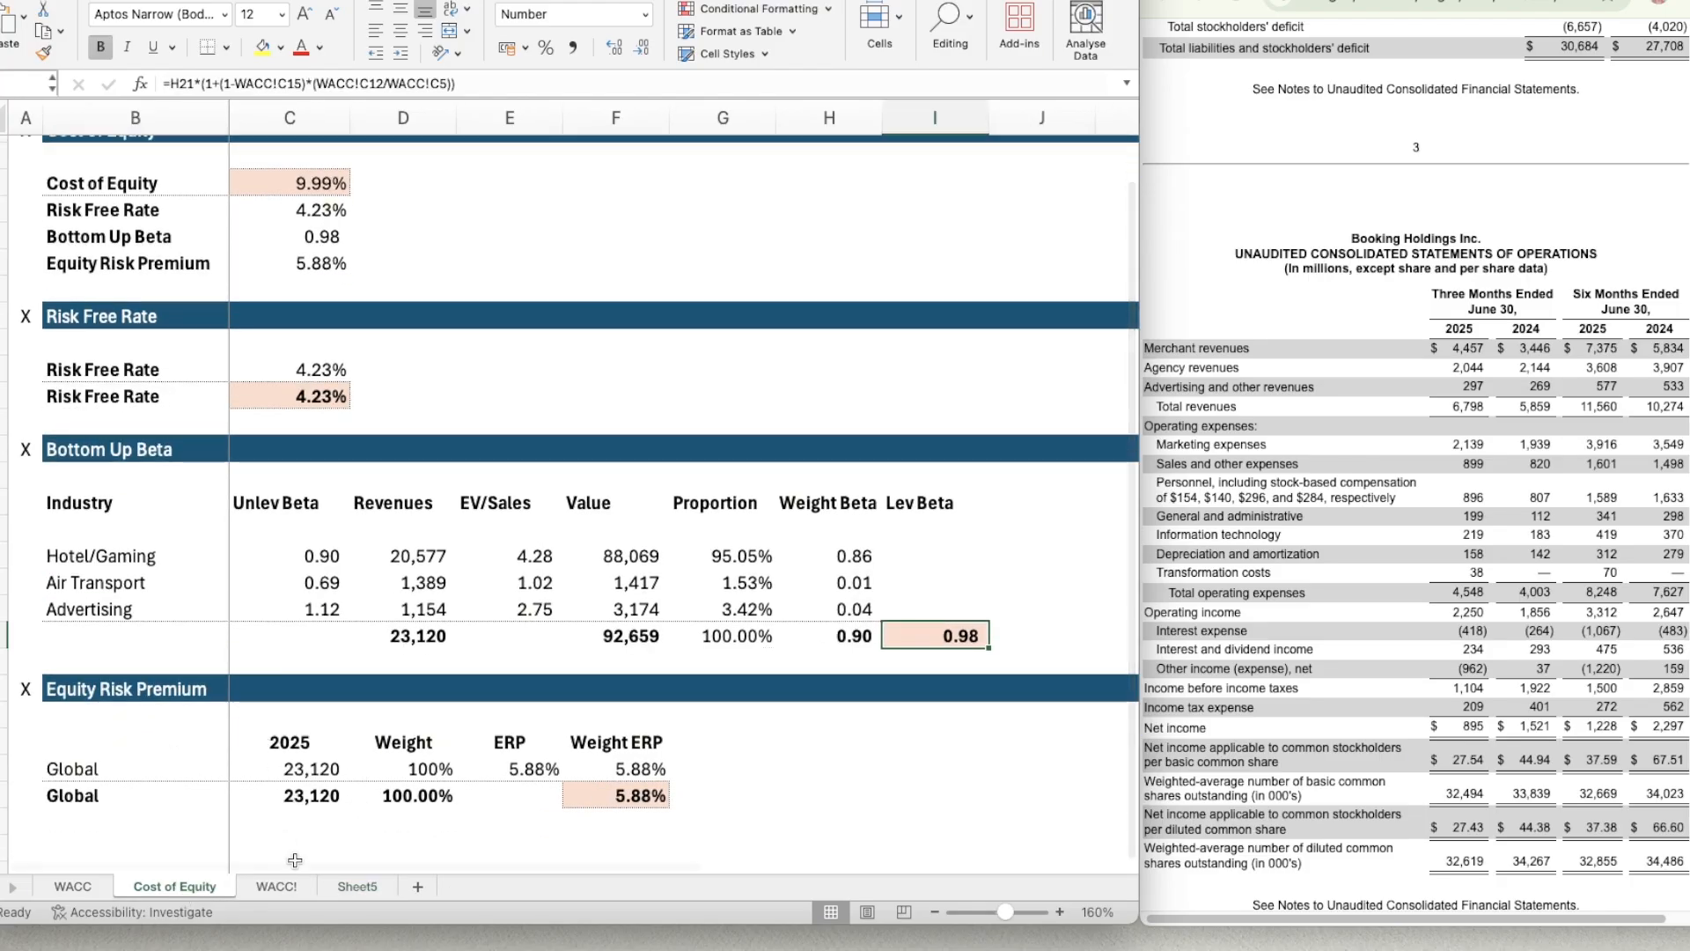
click(354, 885)
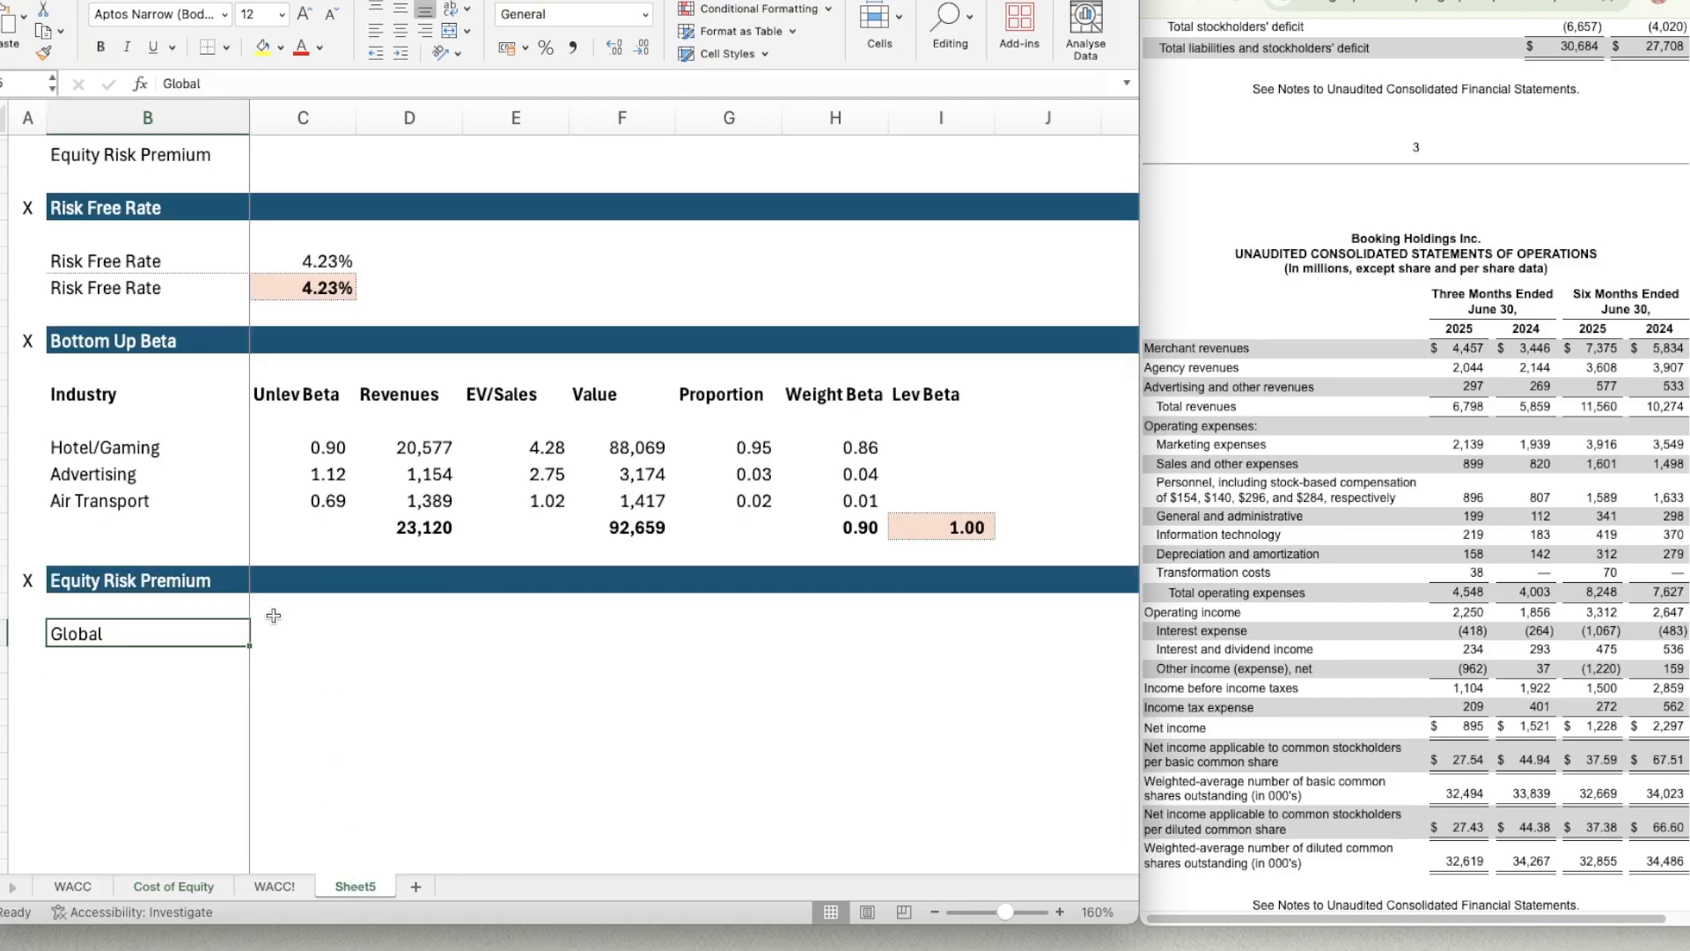
key(BackSpace)
key(Return)
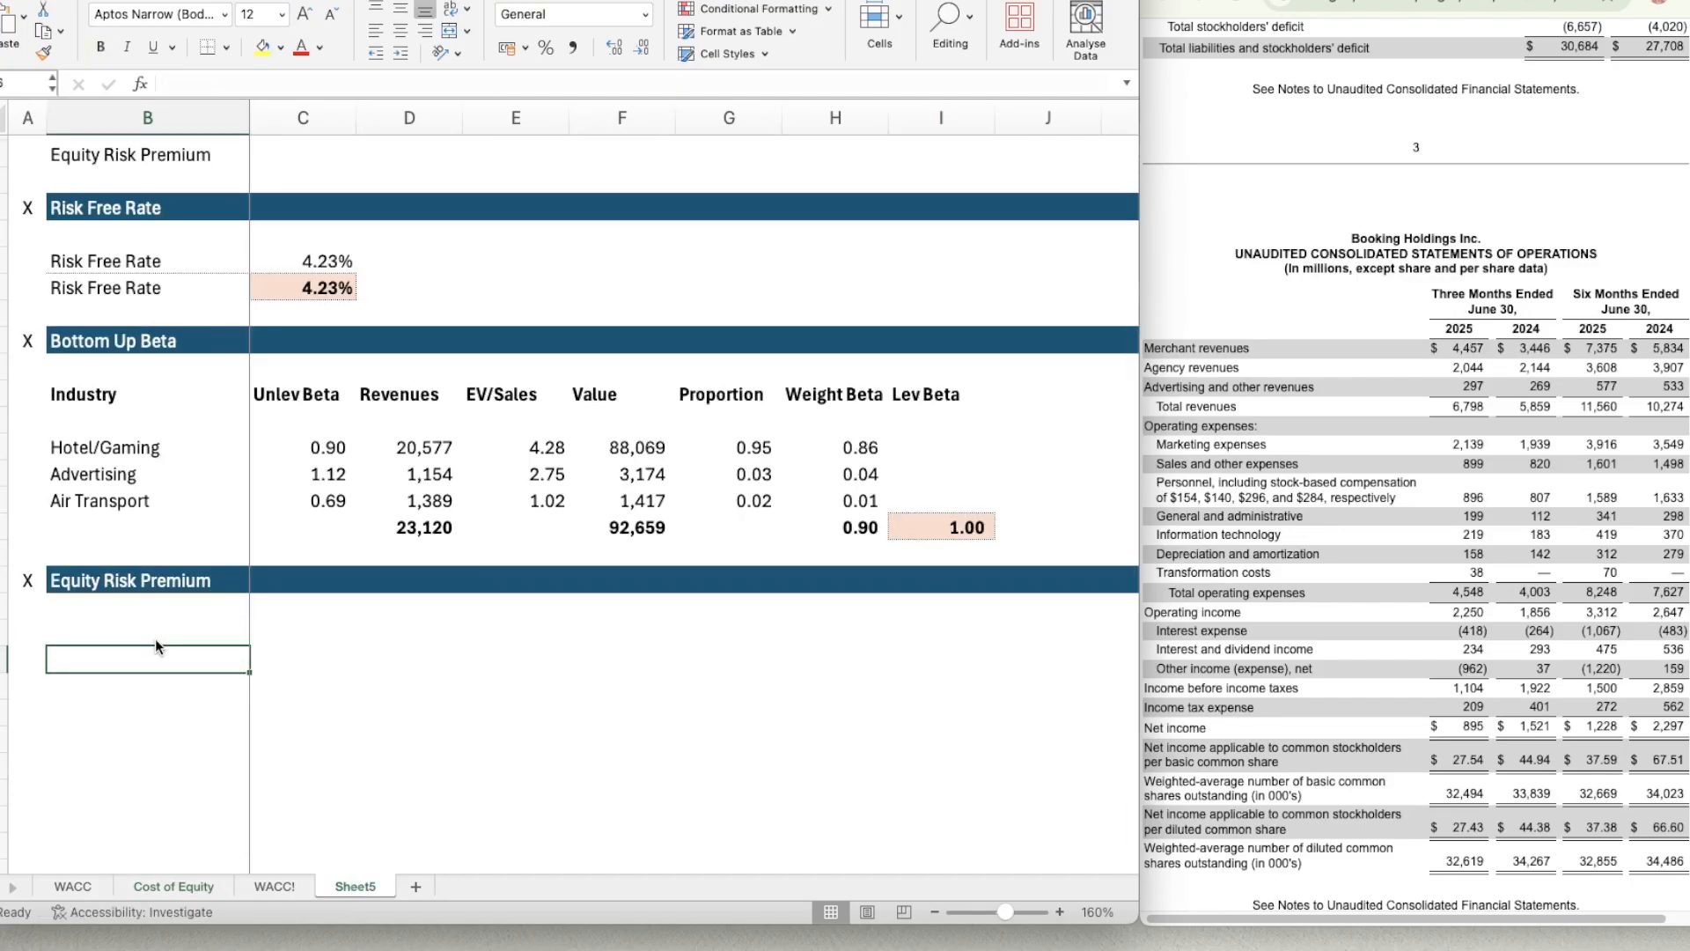
Label B26 as Global in the Equity Risk Premium section and enter 2025 as the column header in C25.
text(Global)
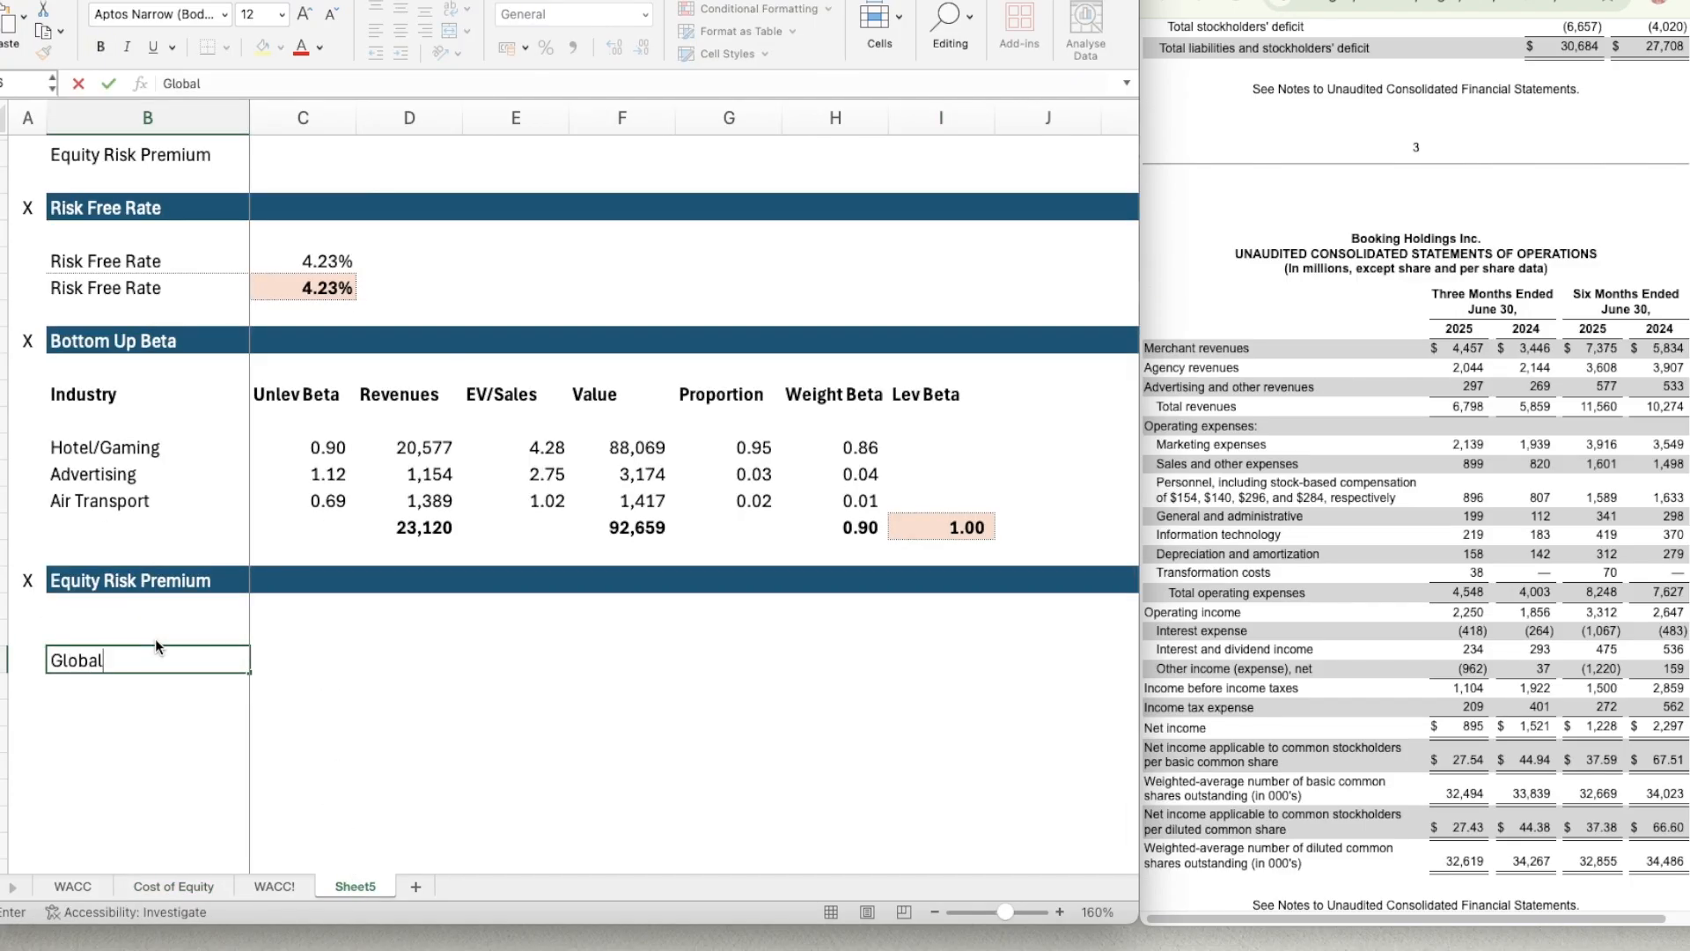
key(Tab)
key(Up)
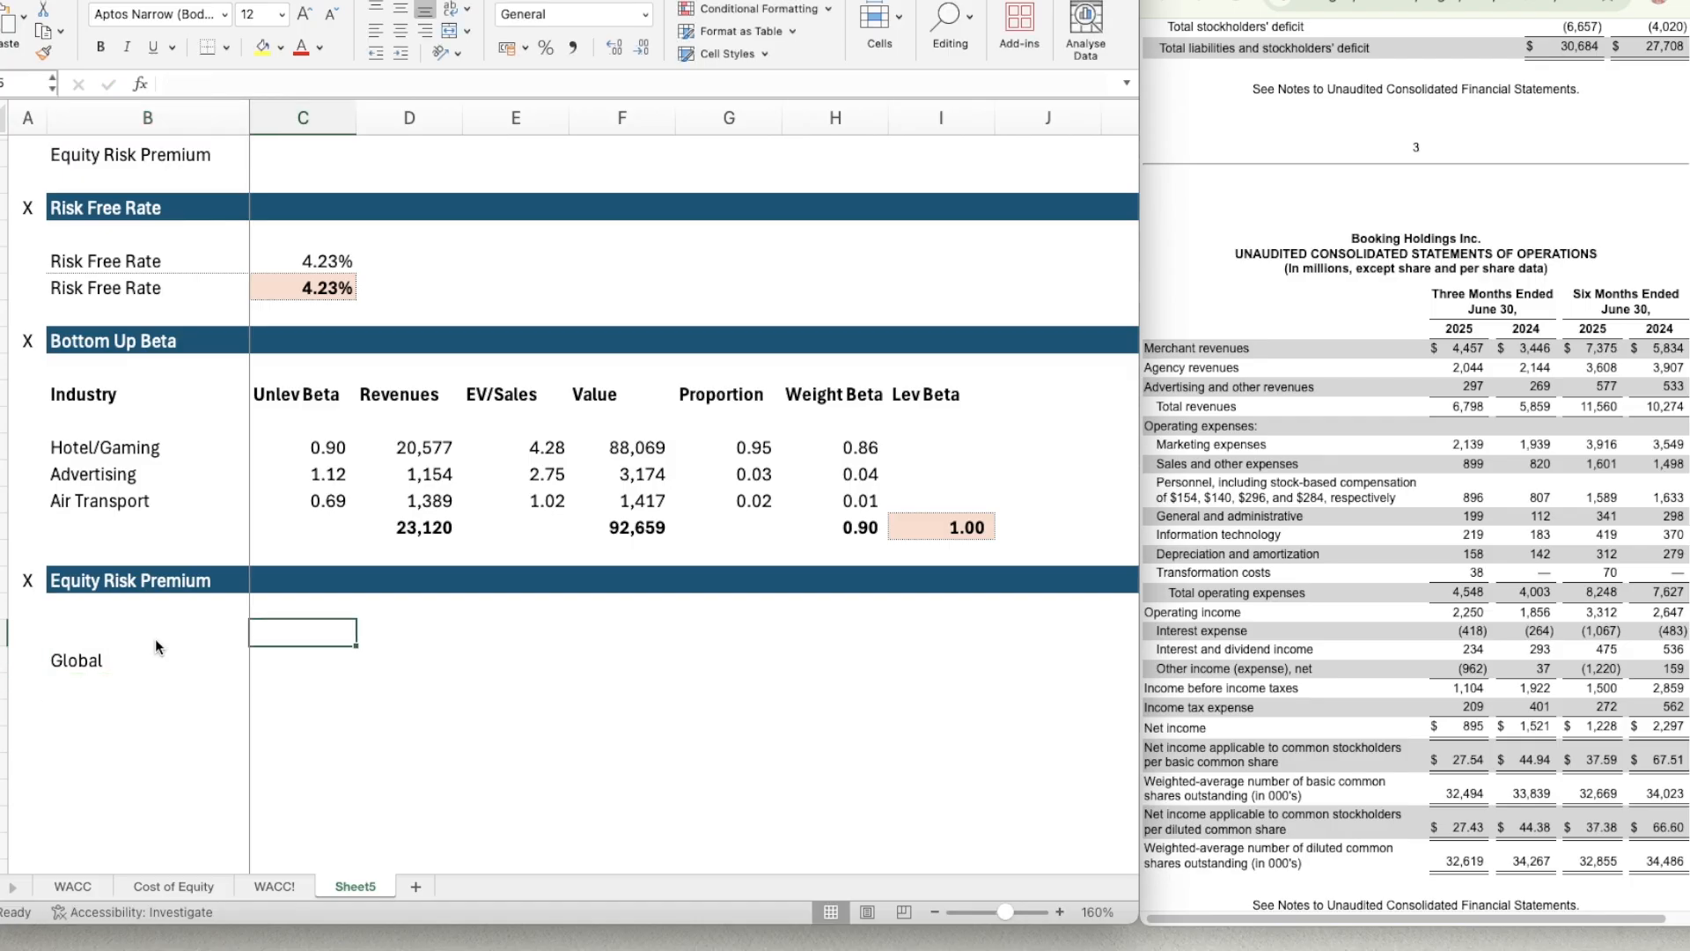
text(2025)
key(Return)
key(Up)
key(Down)
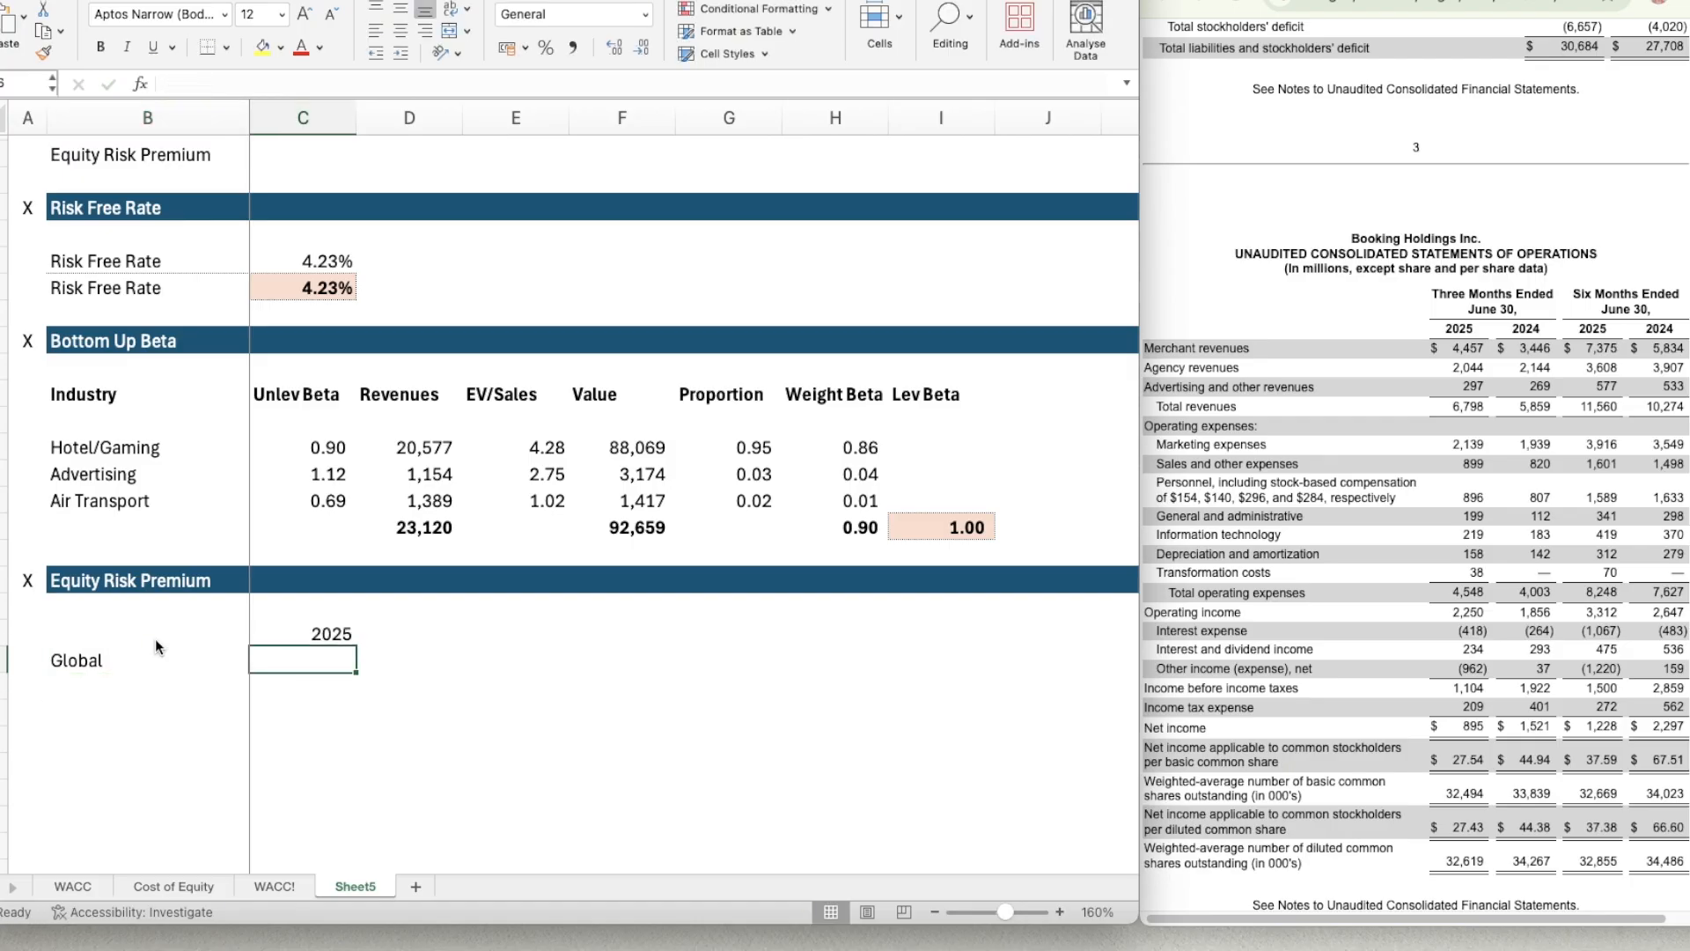
Calculate the annualized 2025 global revenue in C26 with the formula =11560*2.
text(=11)
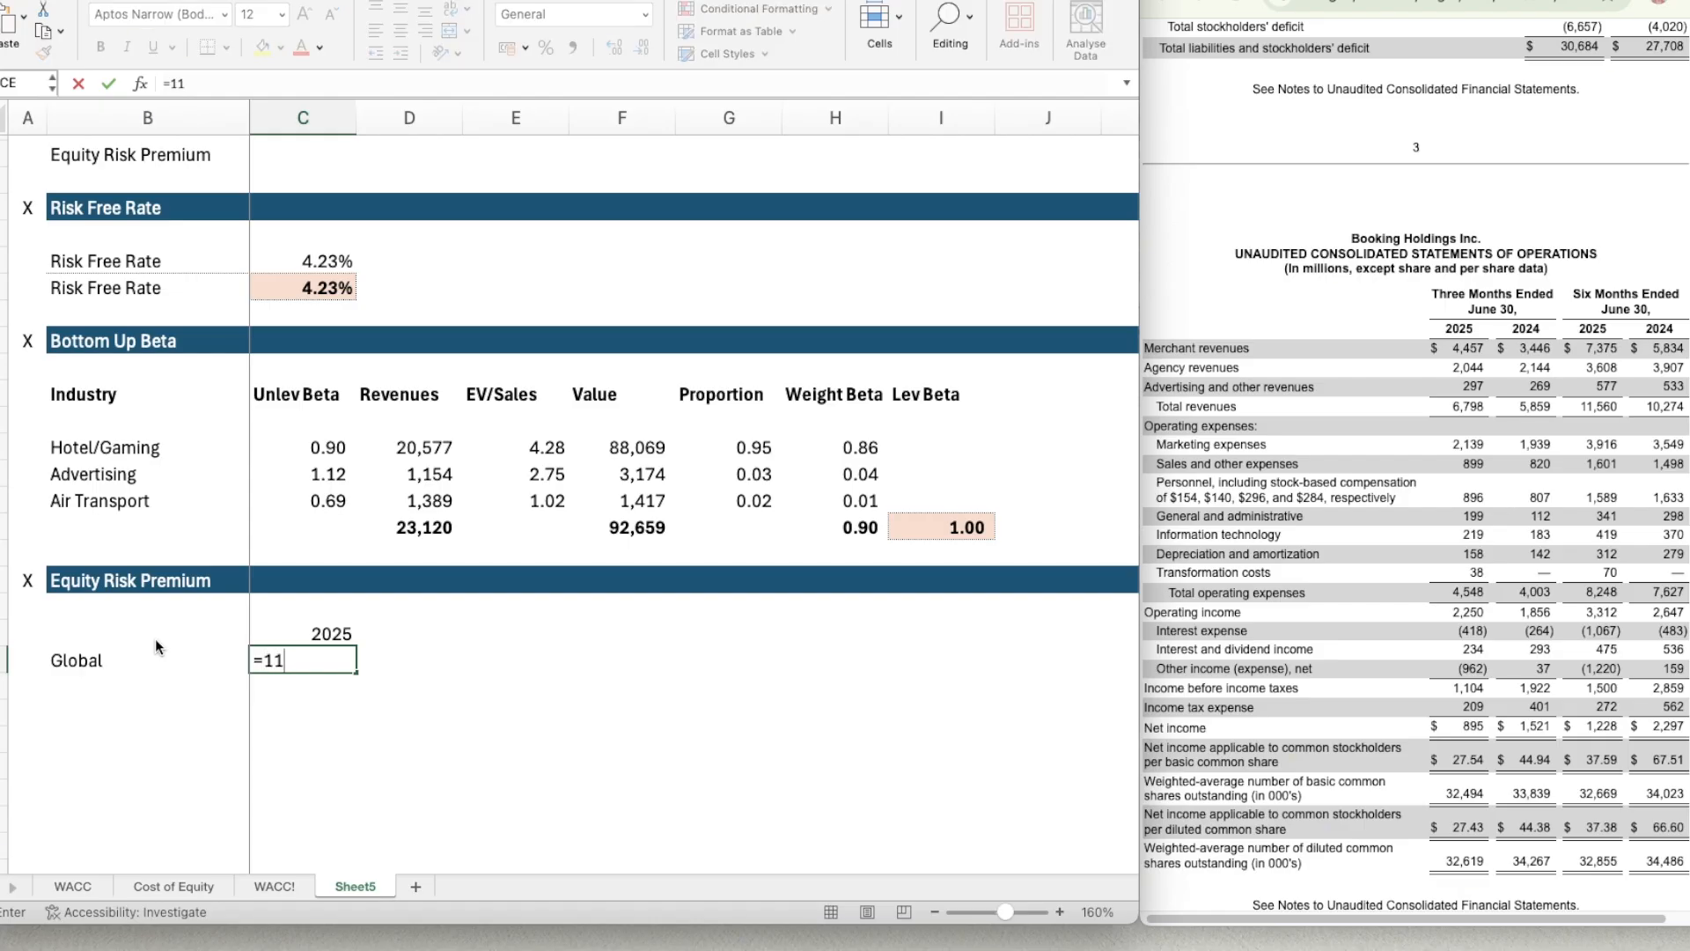
text(560*2)
key(Return)
key(Up)
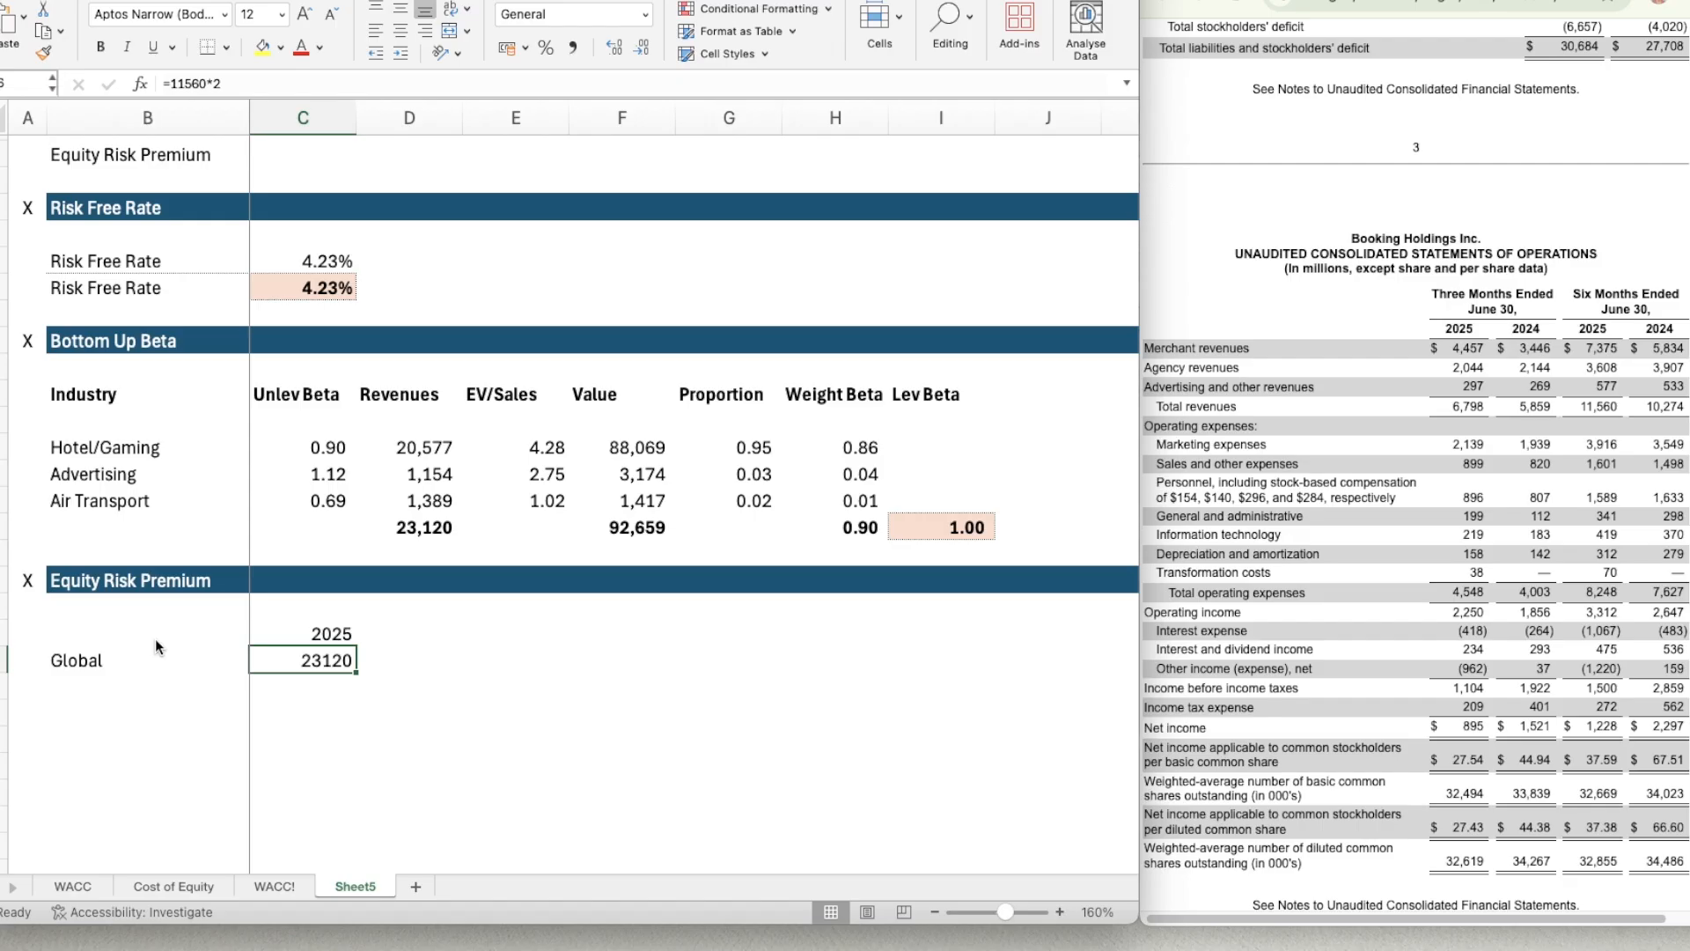
Format the global revenue in C26 as a number with 0 decimals, a thousands separator and negatives in black parentheses.
key(super+1)
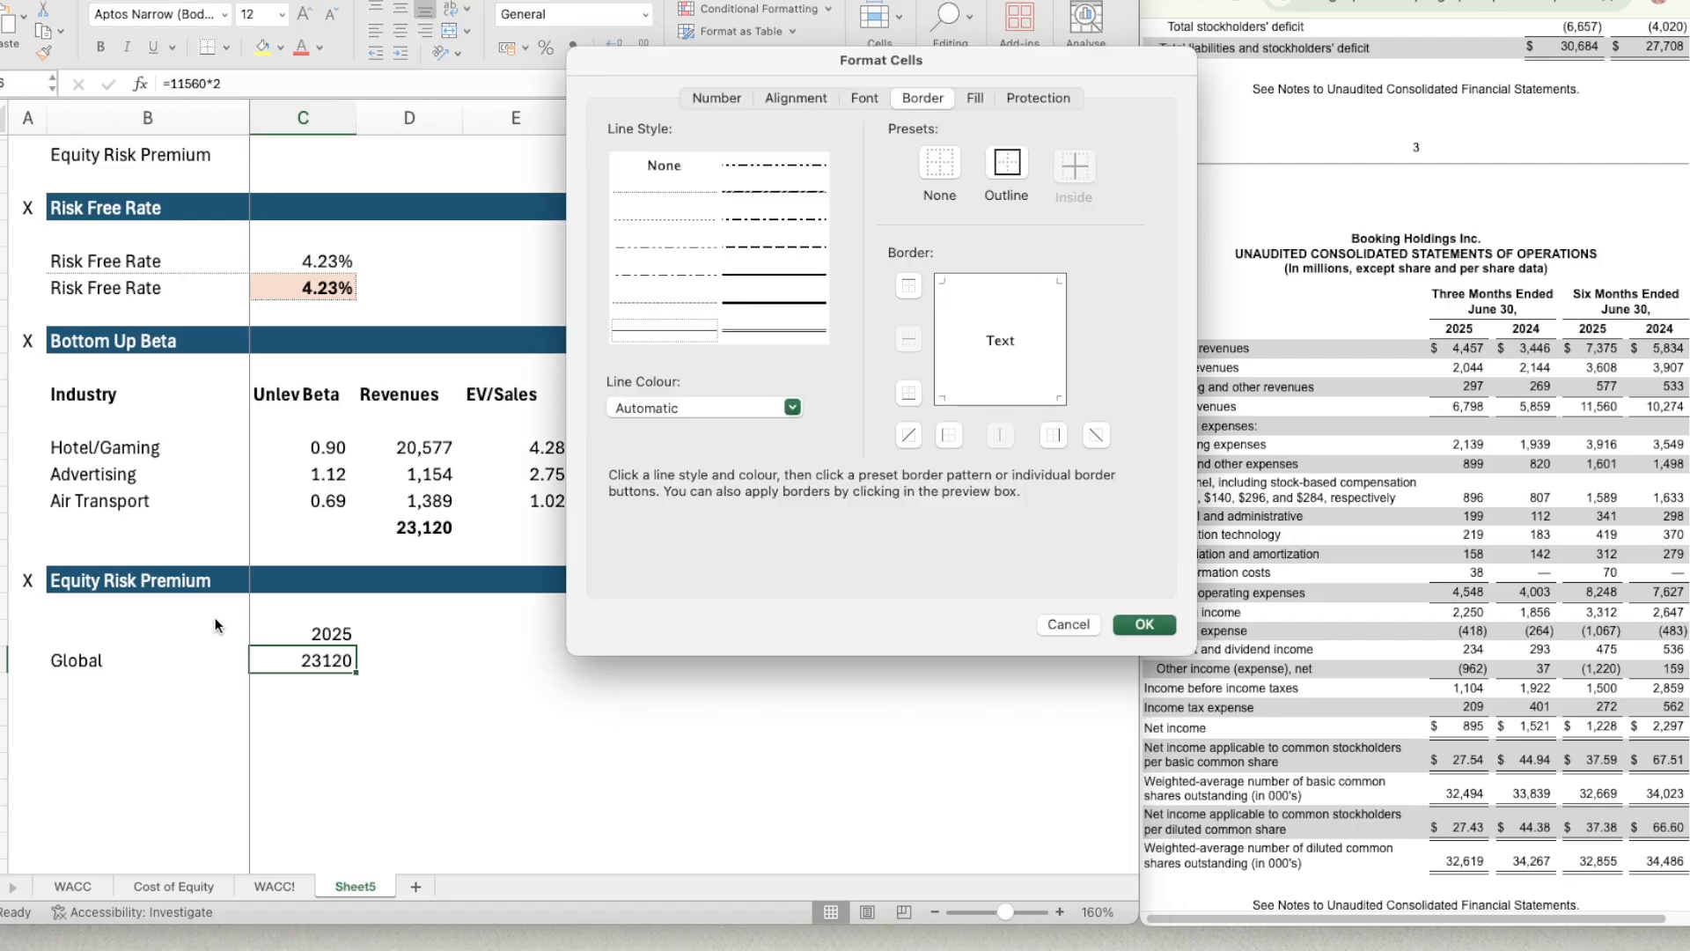
click(736, 107)
click(662, 171)
click(907, 212)
click(907, 212)
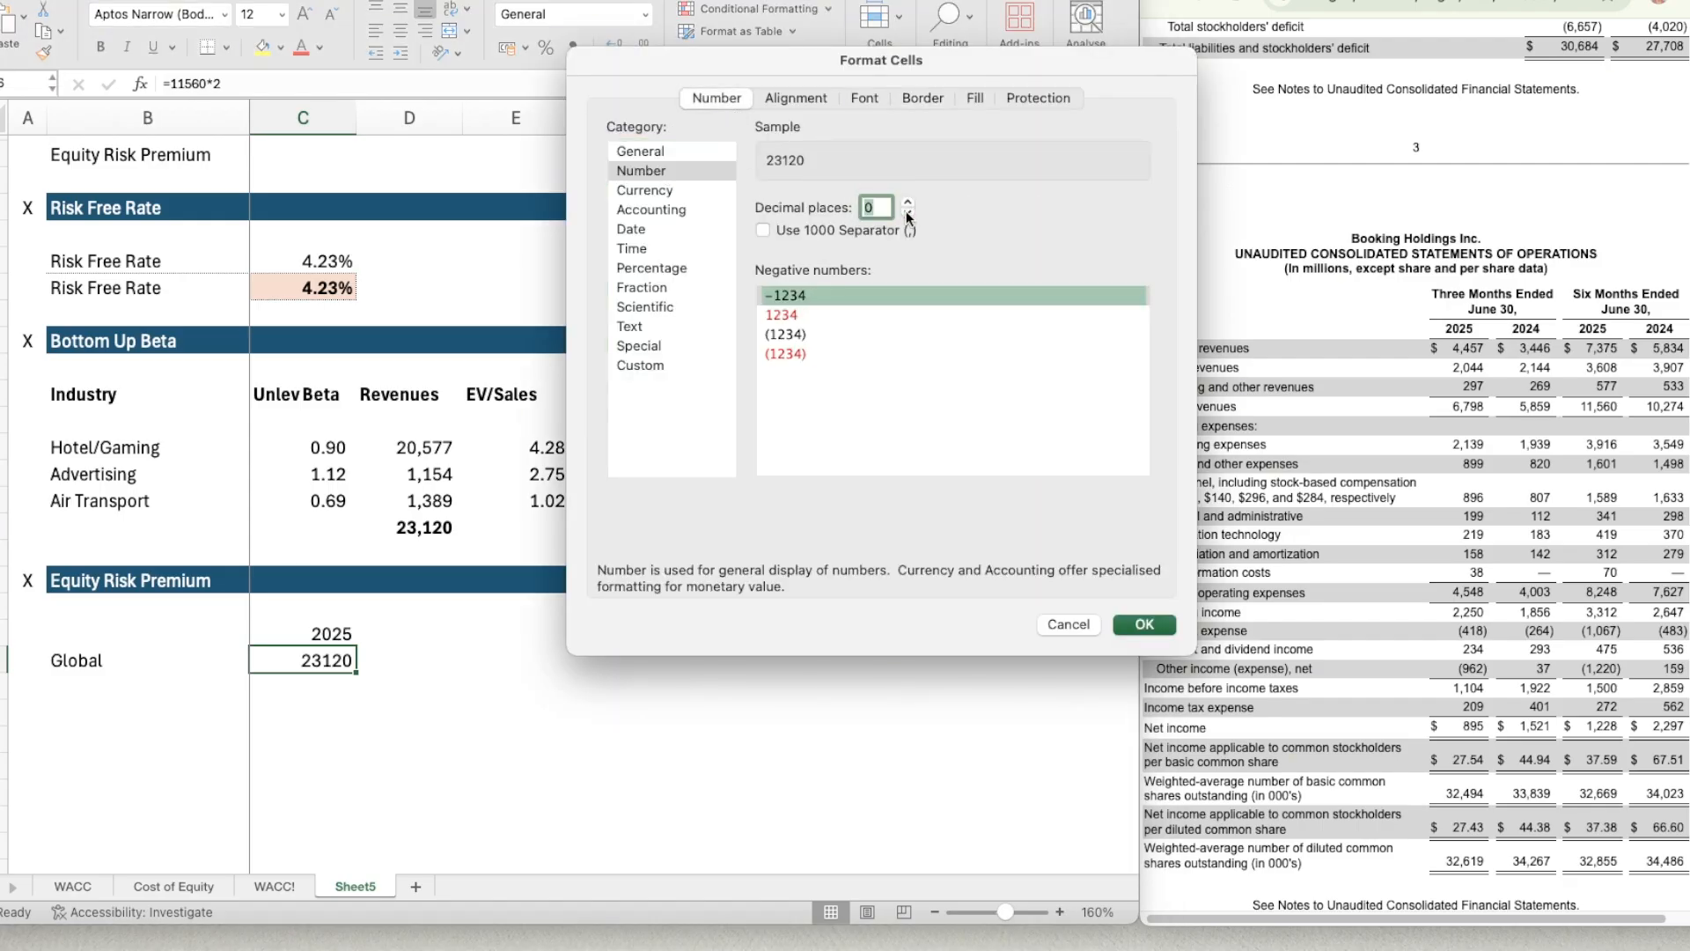
click(846, 230)
click(817, 336)
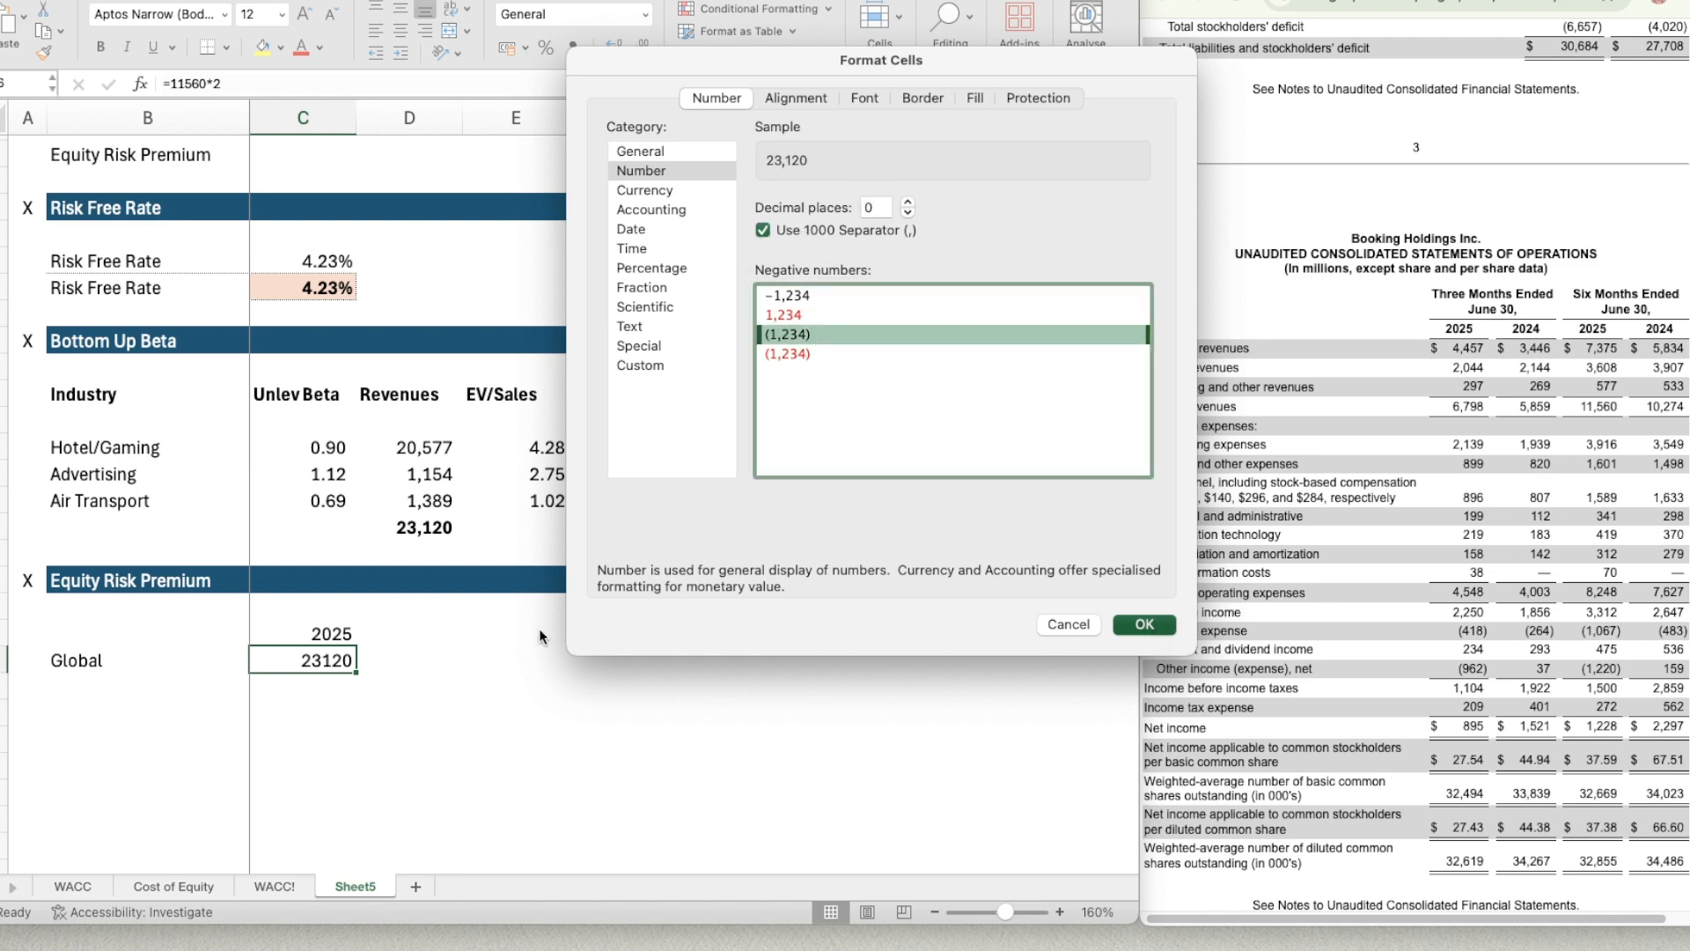
key(Return)
key(Right)
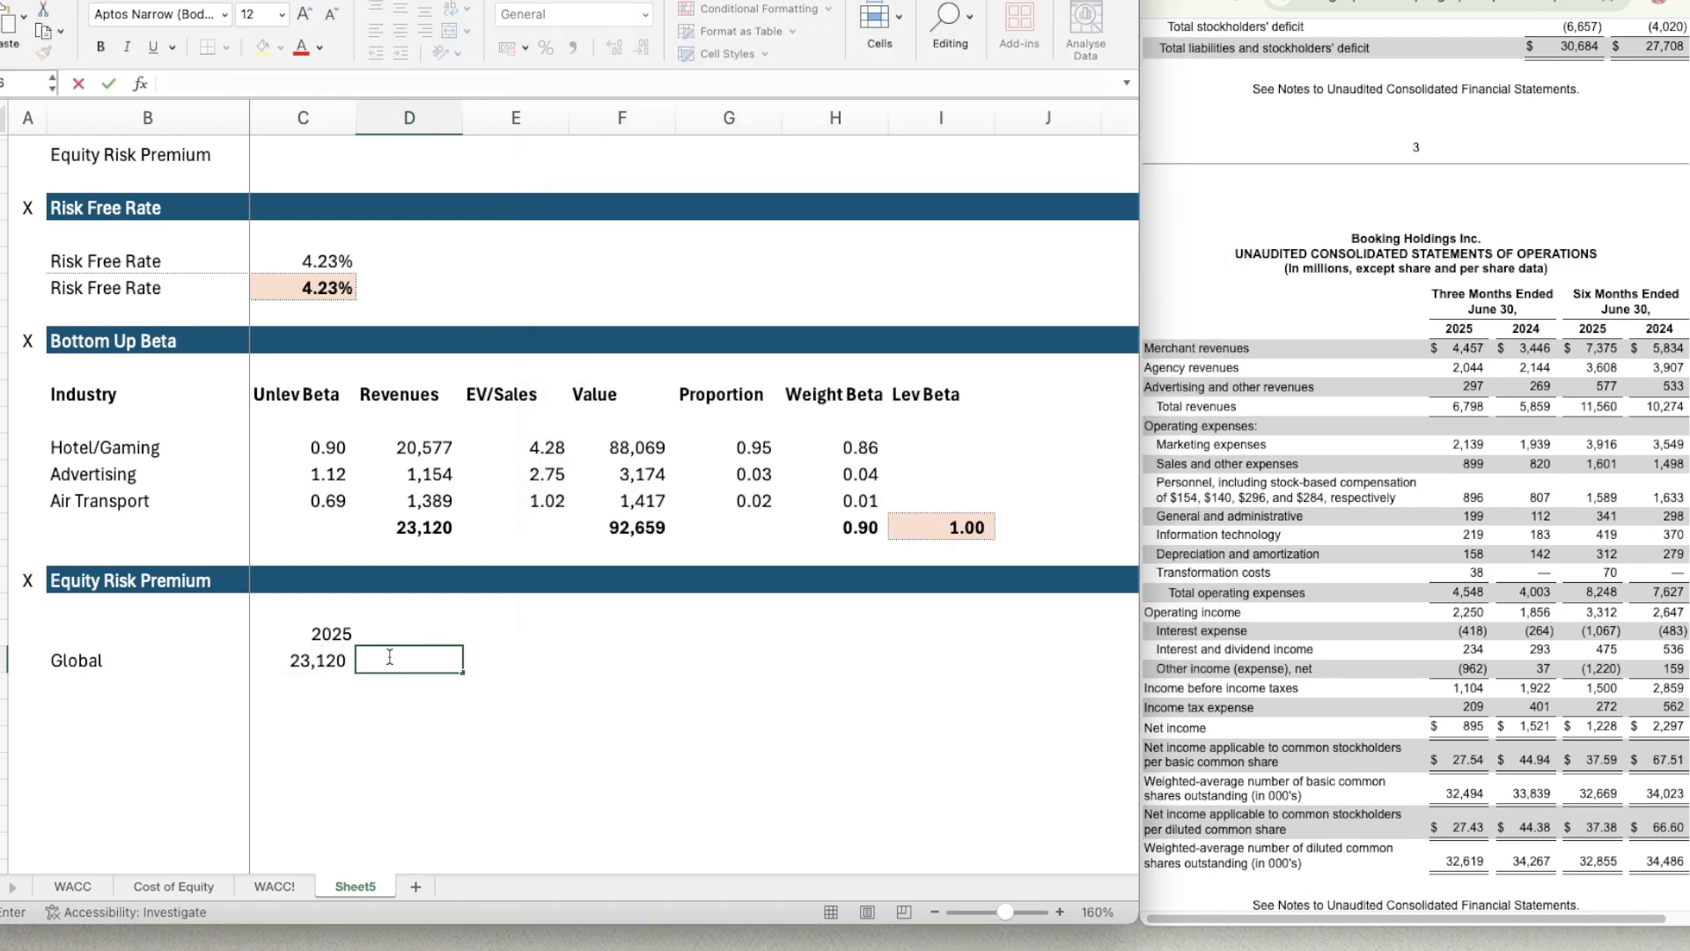
Make the 2025 column header in C25 bold.
key(Up)
key(Left)
key(super+b)
key(Right)
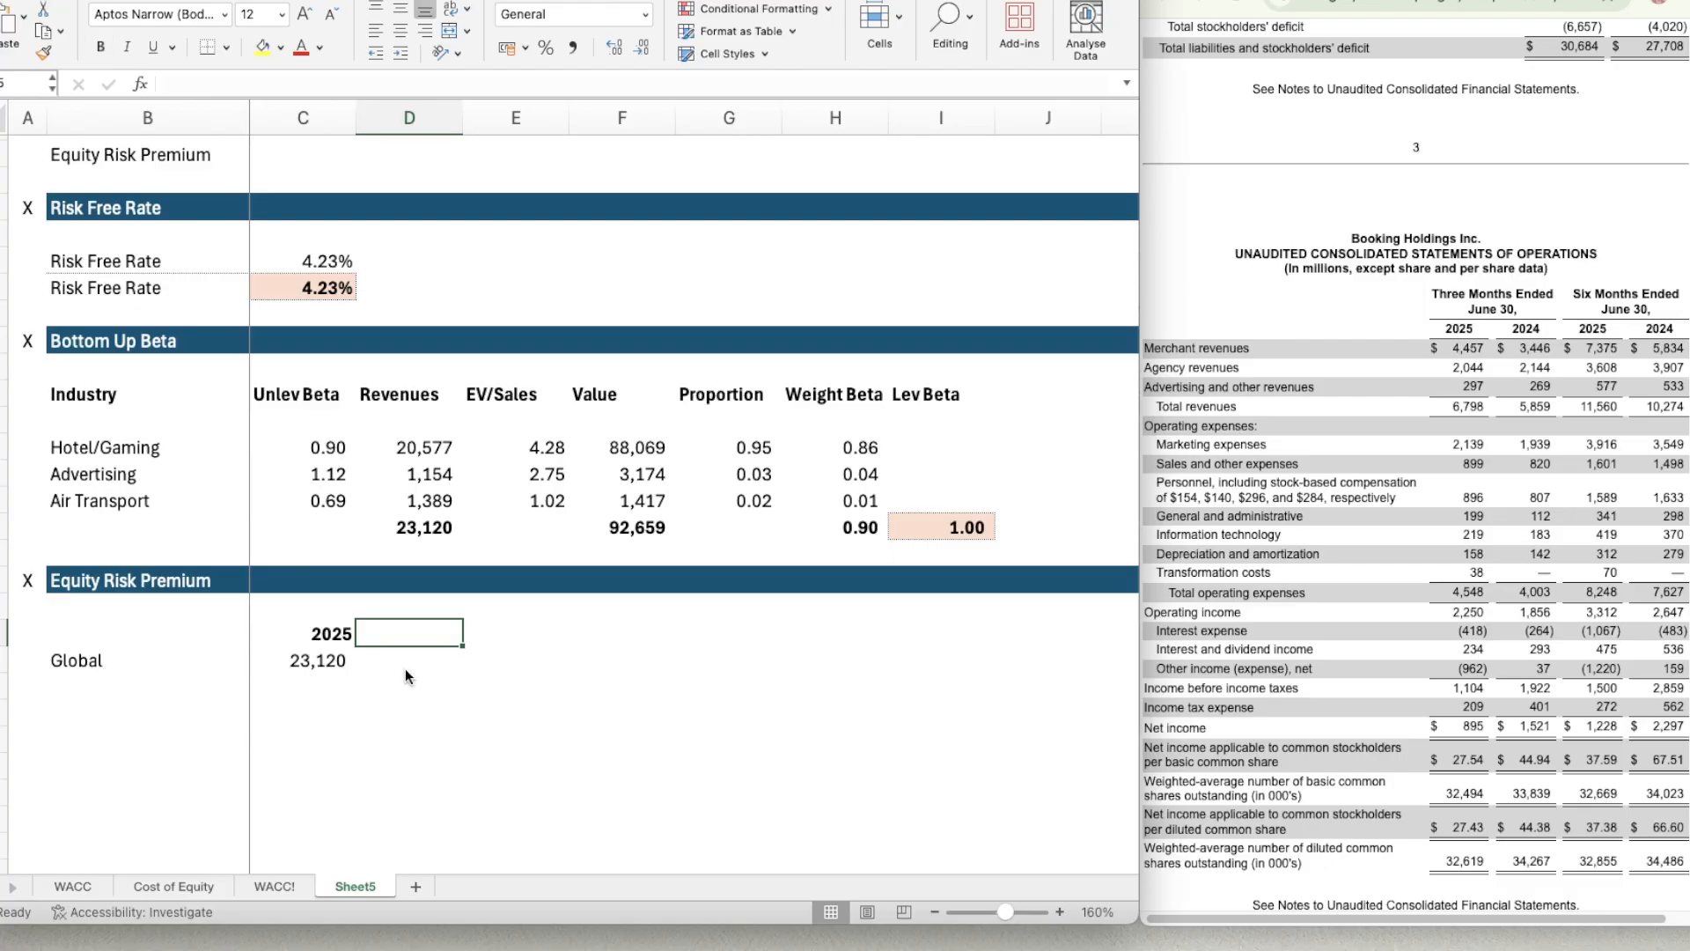
click(398, 662)
click(520, 639)
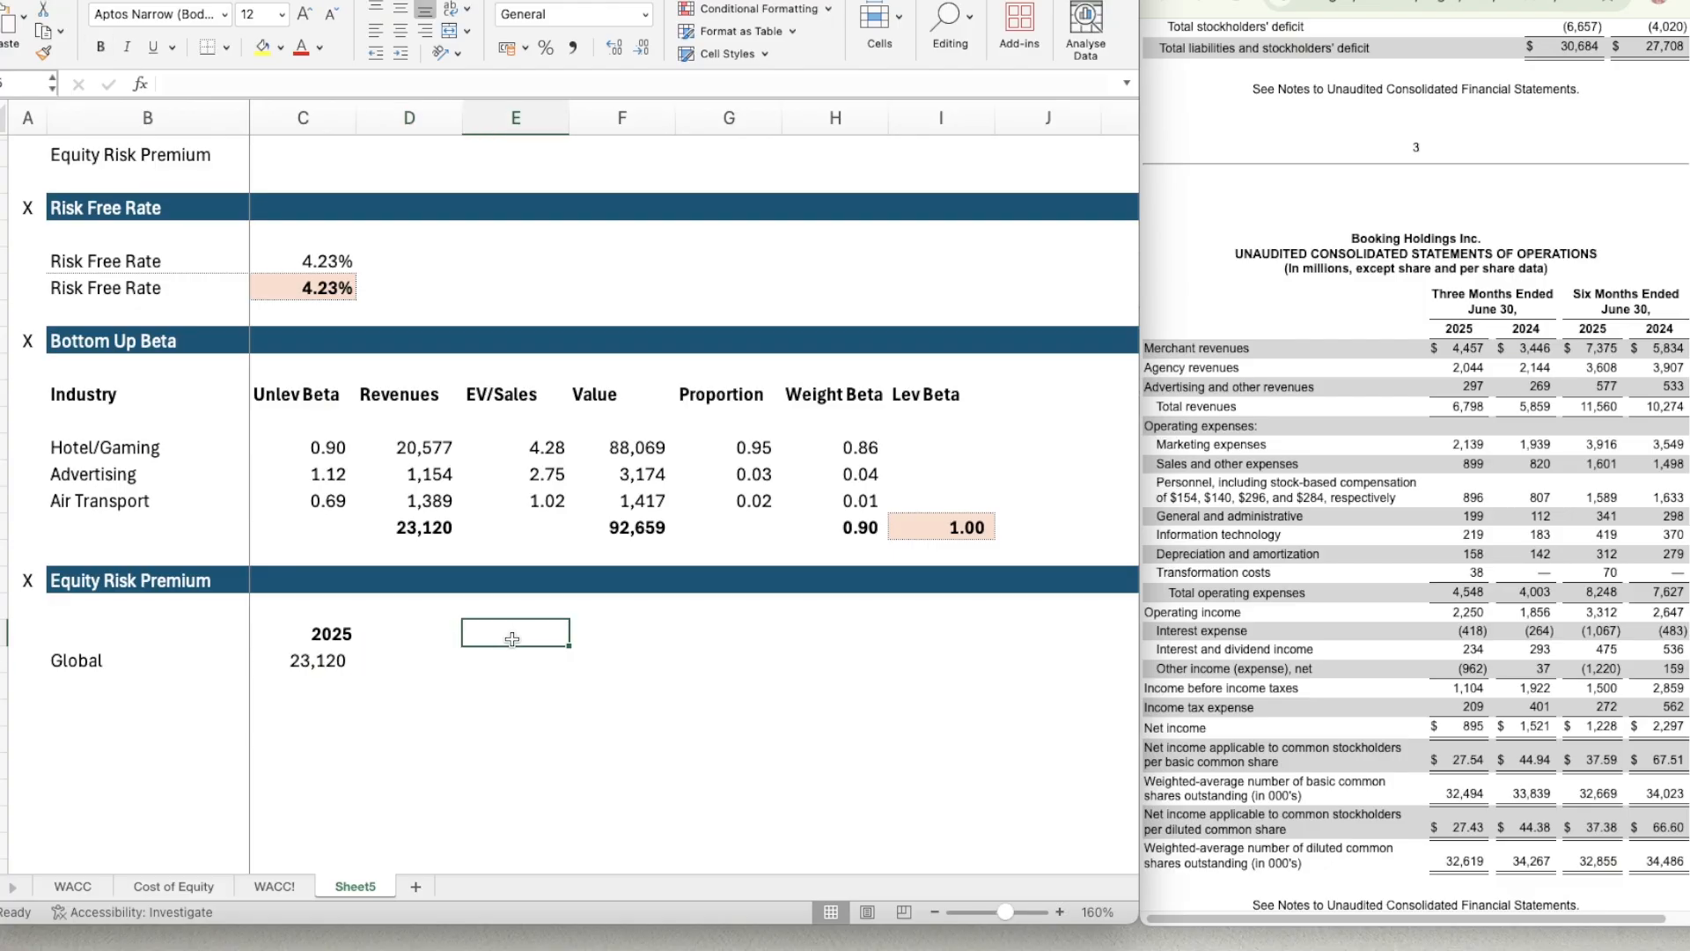
click(426, 639)
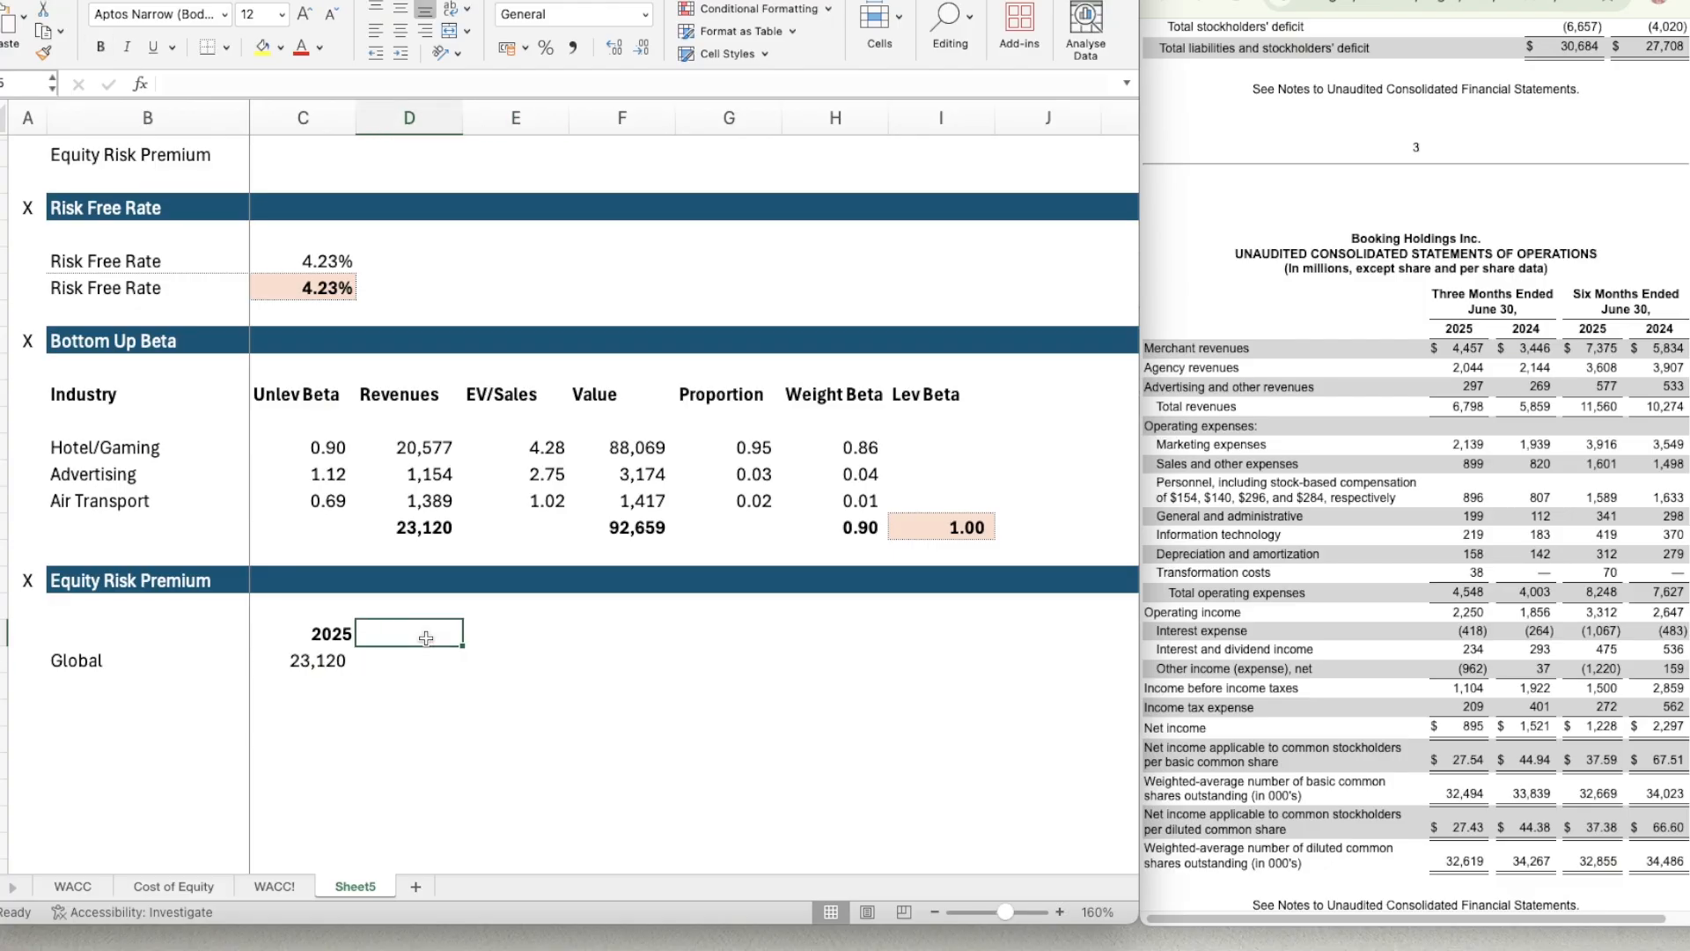
Check the column headers on the Cost of Equity sheet and add a bold Weight header in D25 of Sheet5.
click(150, 887)
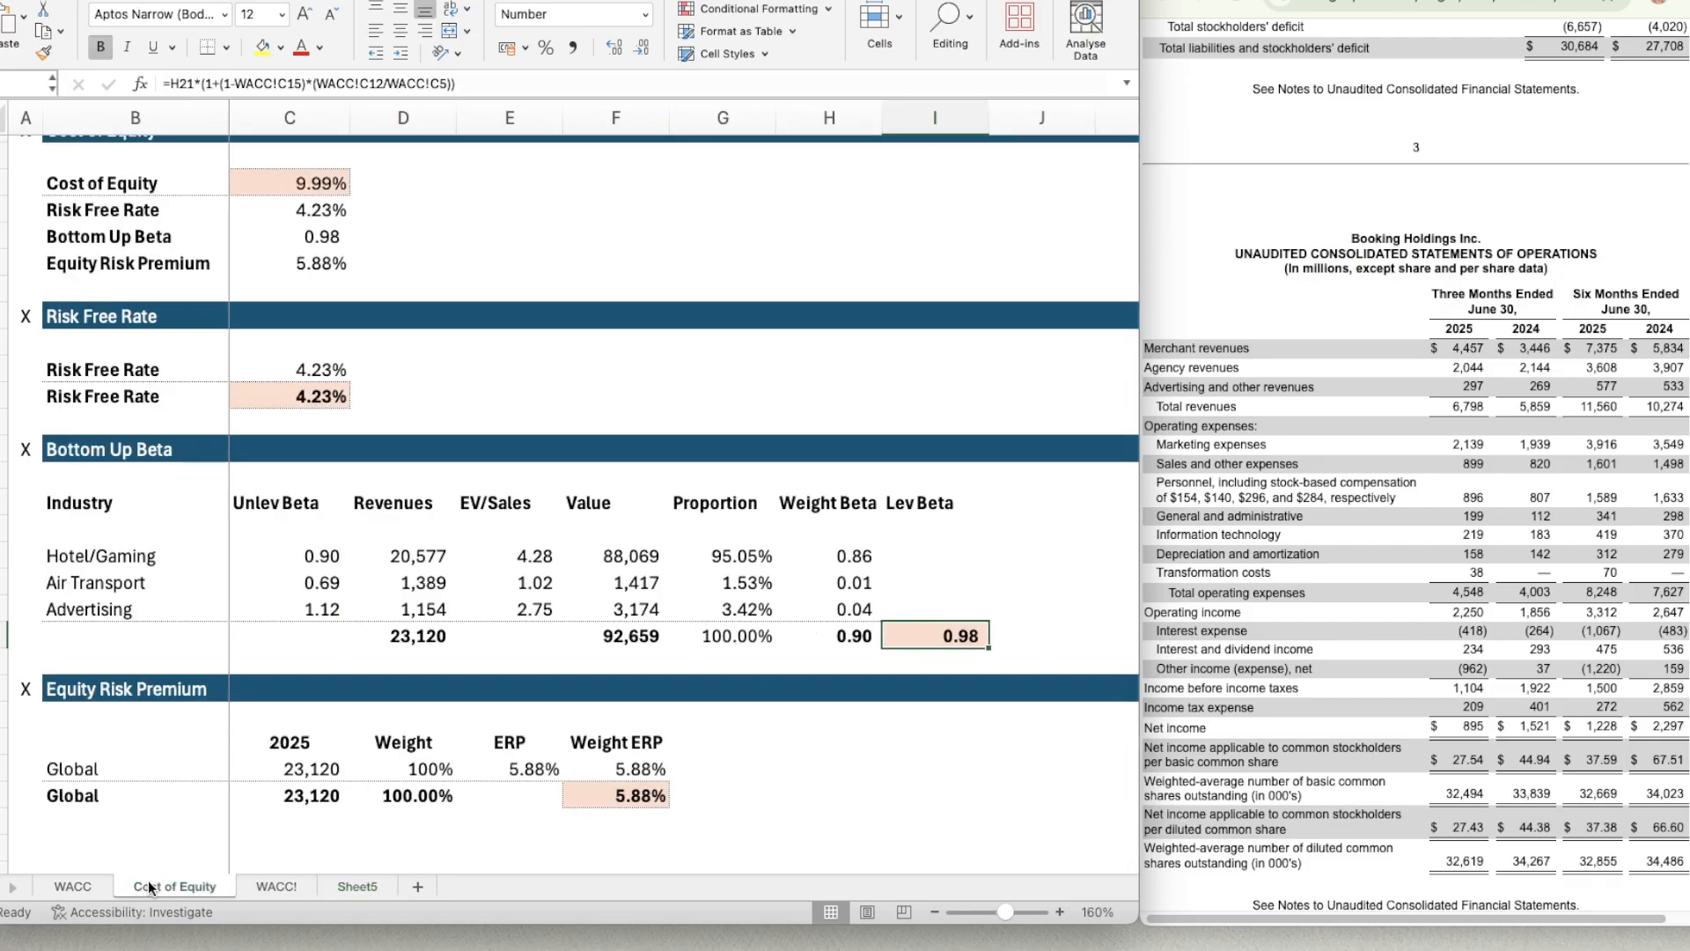
click(346, 887)
text(We)
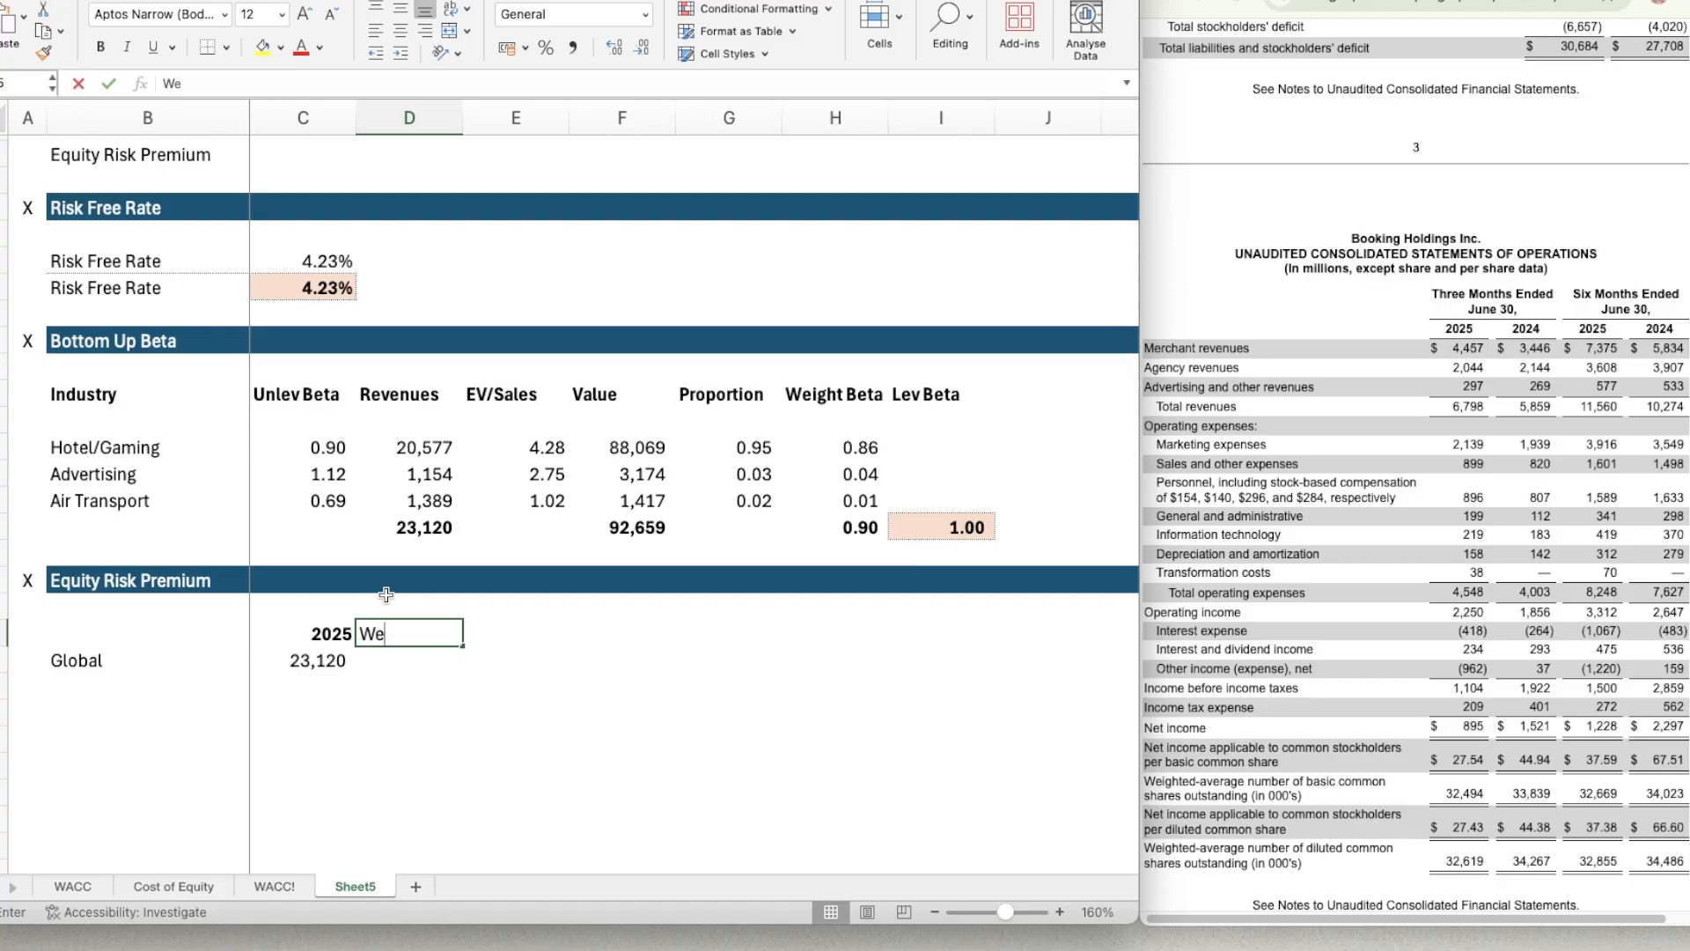
text(ight)
key(Return)
key(Up)
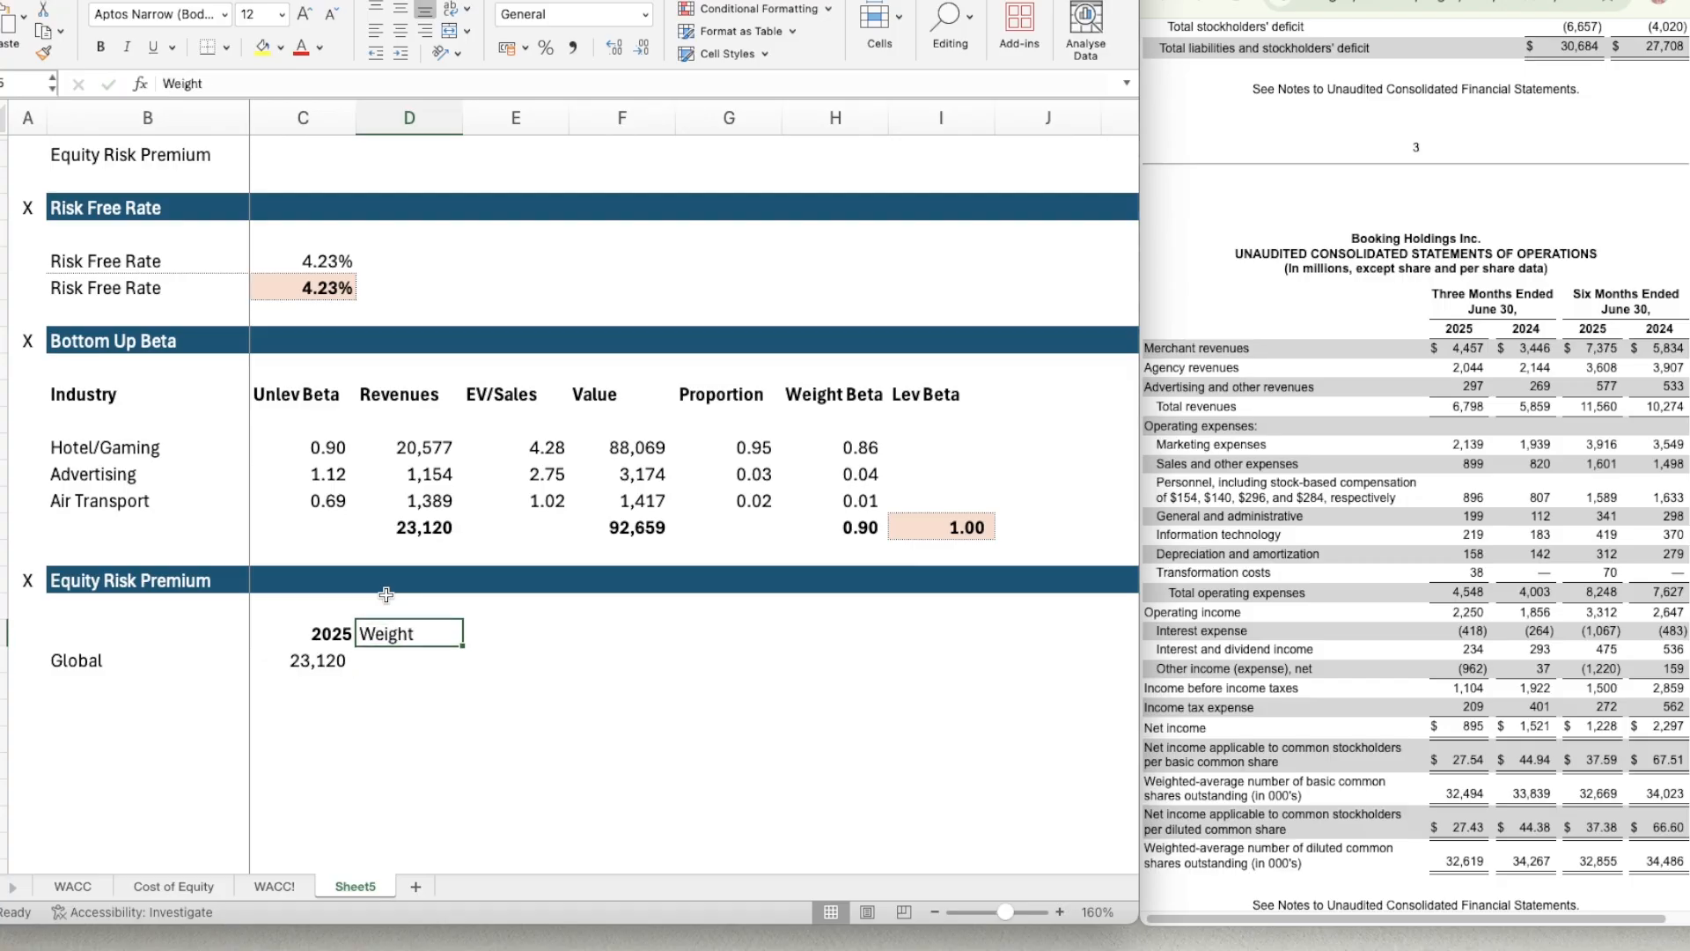
key(ctrl+b)
Add the column headers ERP in E25 and Weight ERP in F25.
key(Right)
text(ERP)
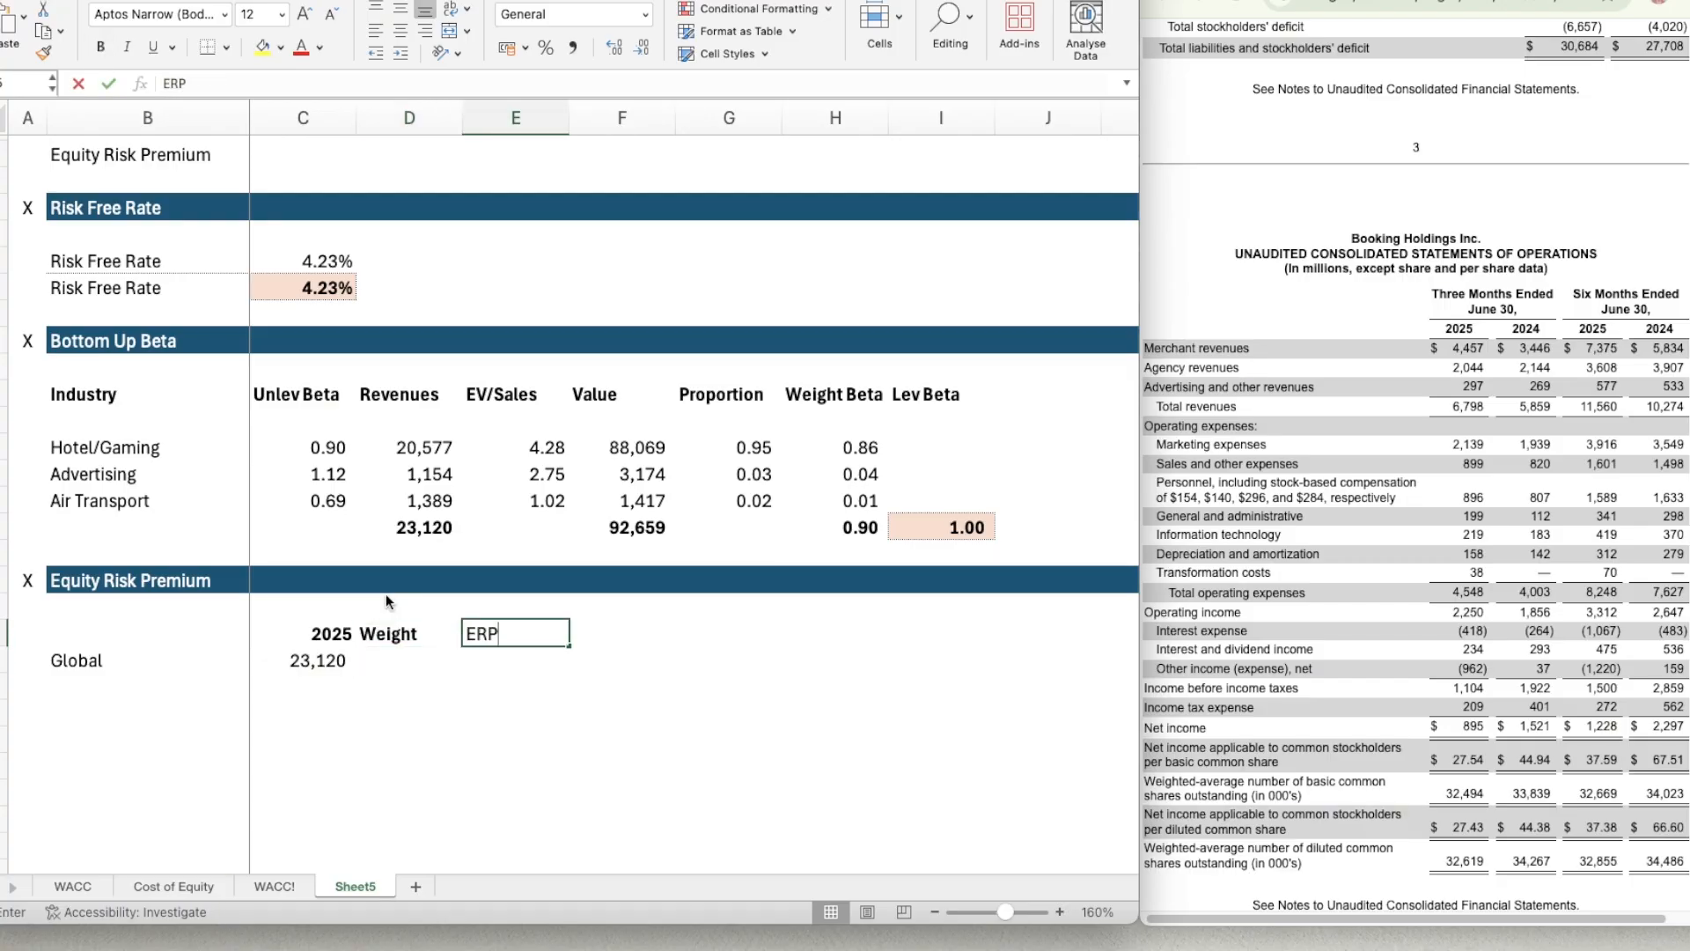
key(Right)
text(Wei)
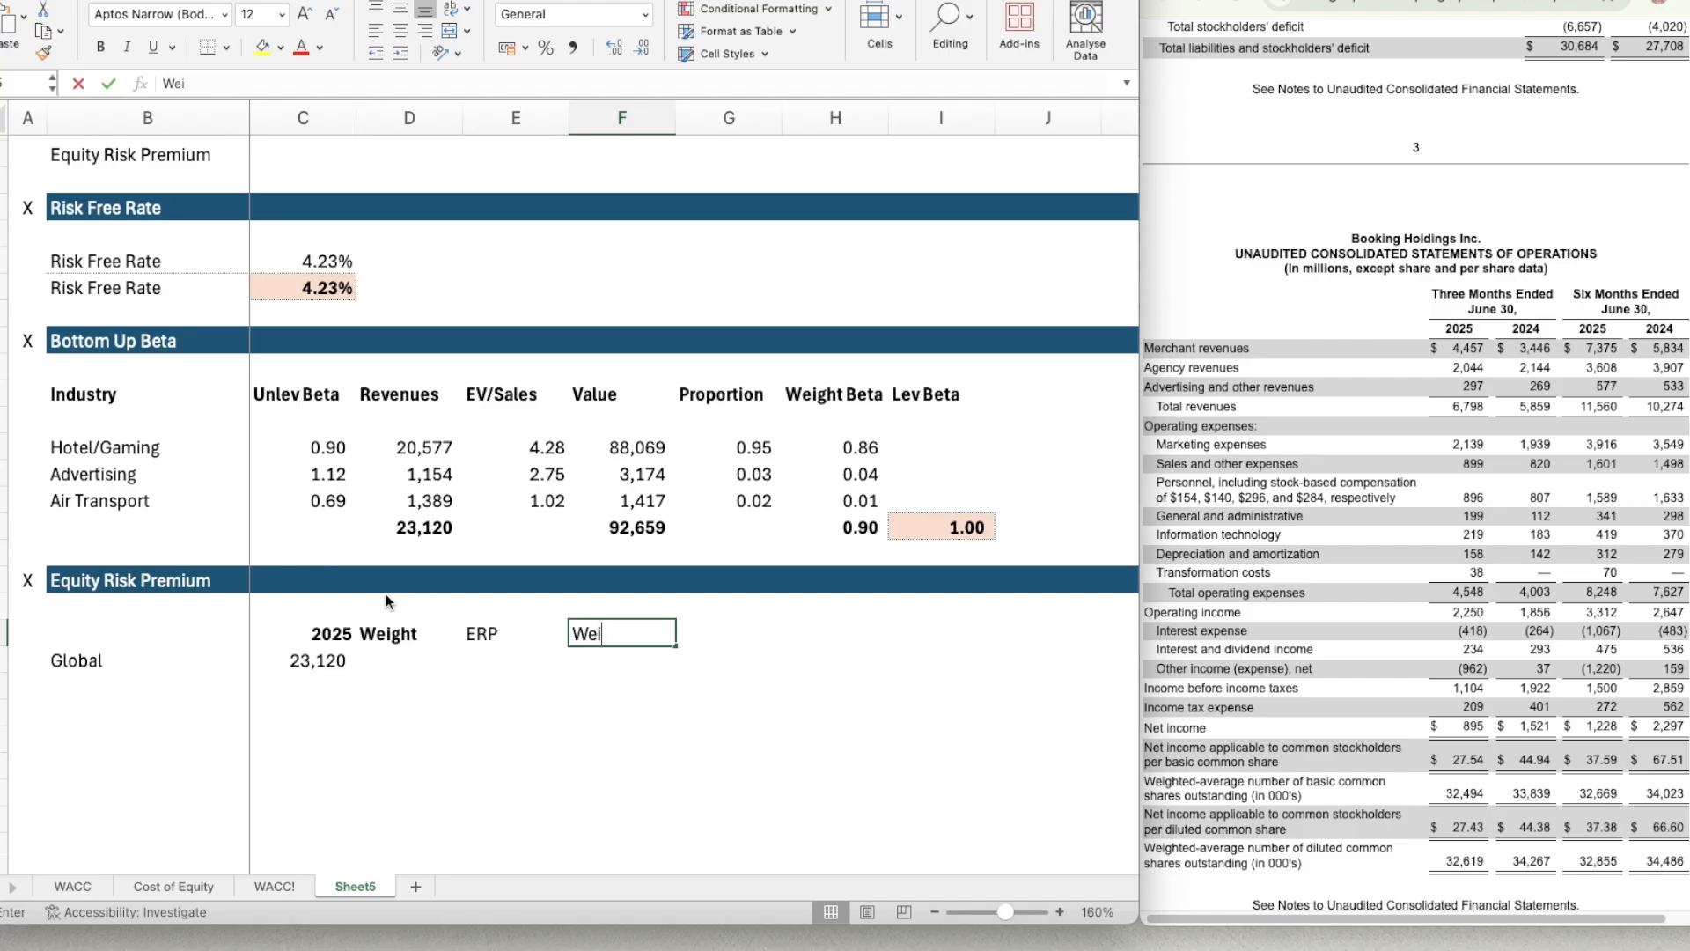
text(ght ERP)
key(Return)
key(Up)
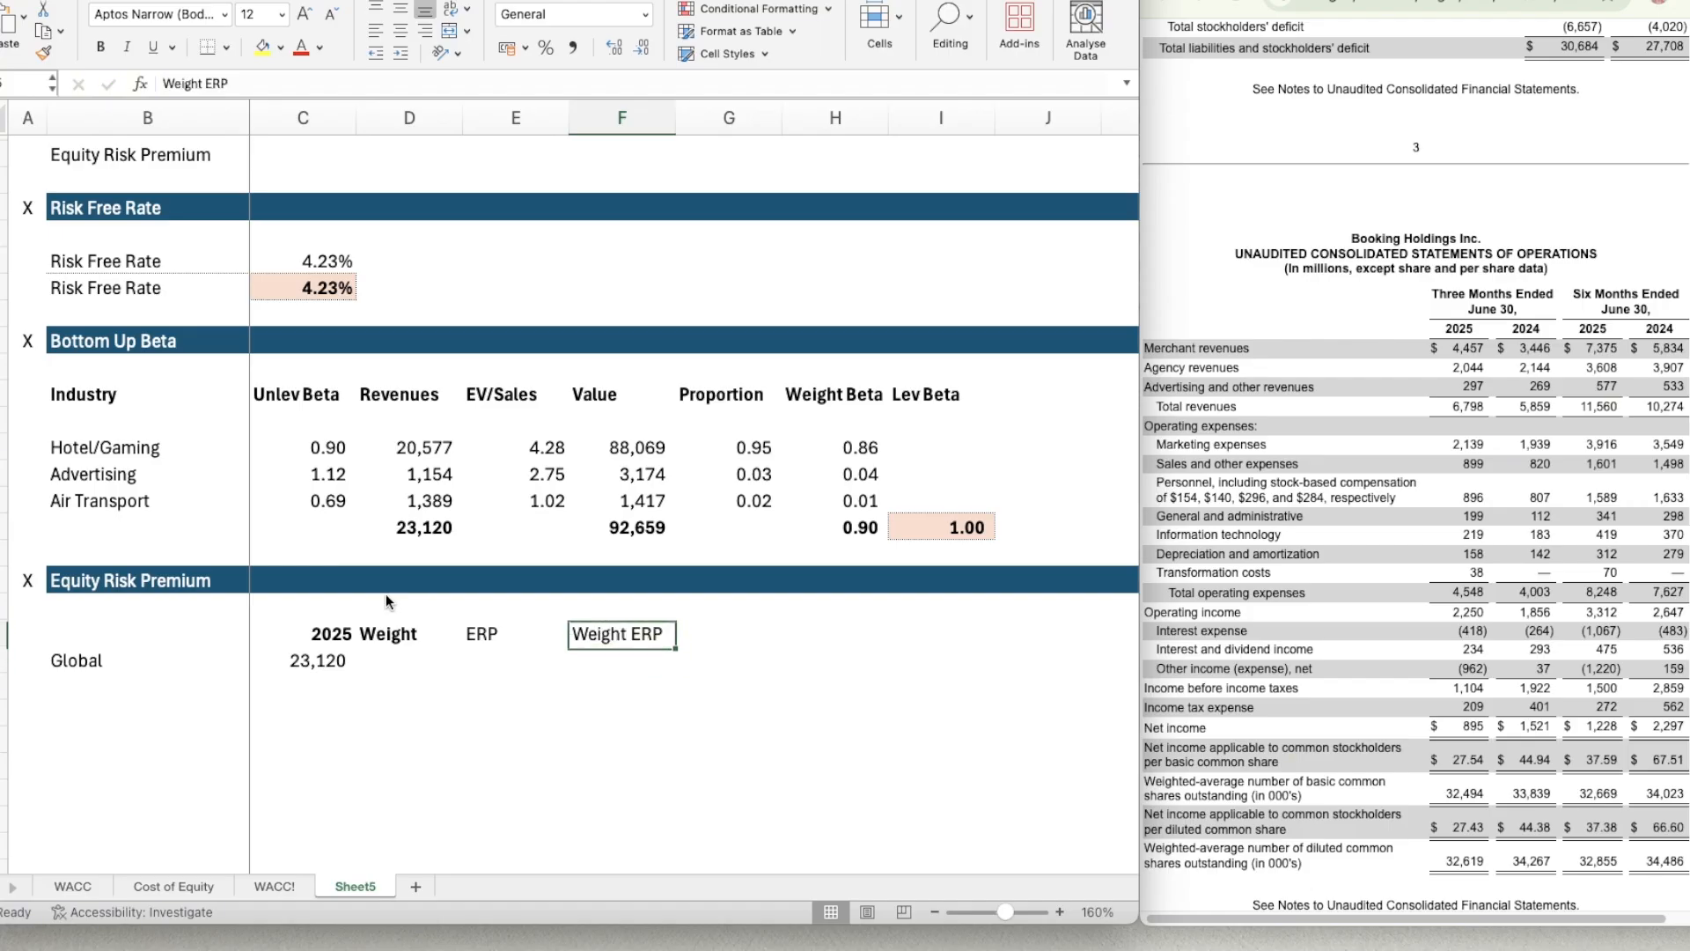
Make the whole header row C25:F25 bold and center its text.
key(Left)
key(Left)
key(Left)
key(shift+Right)
key(shift+Right)
key(shift+Right)
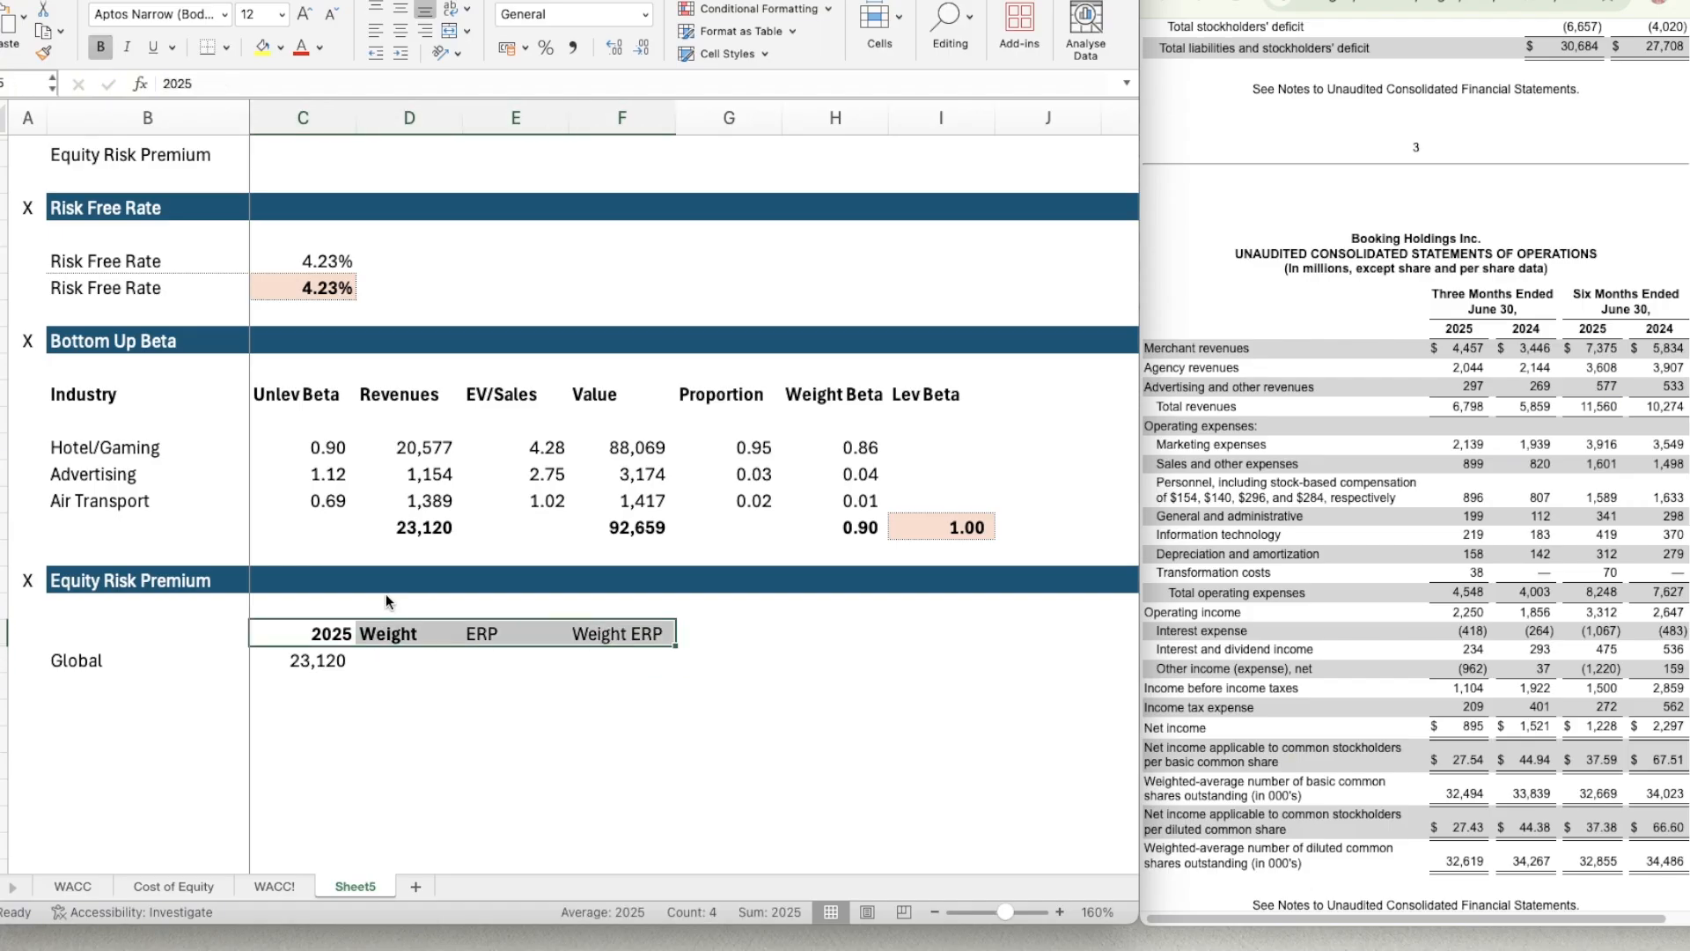
key(ctrl+b)
key(ctrl+b)
click(398, 32)
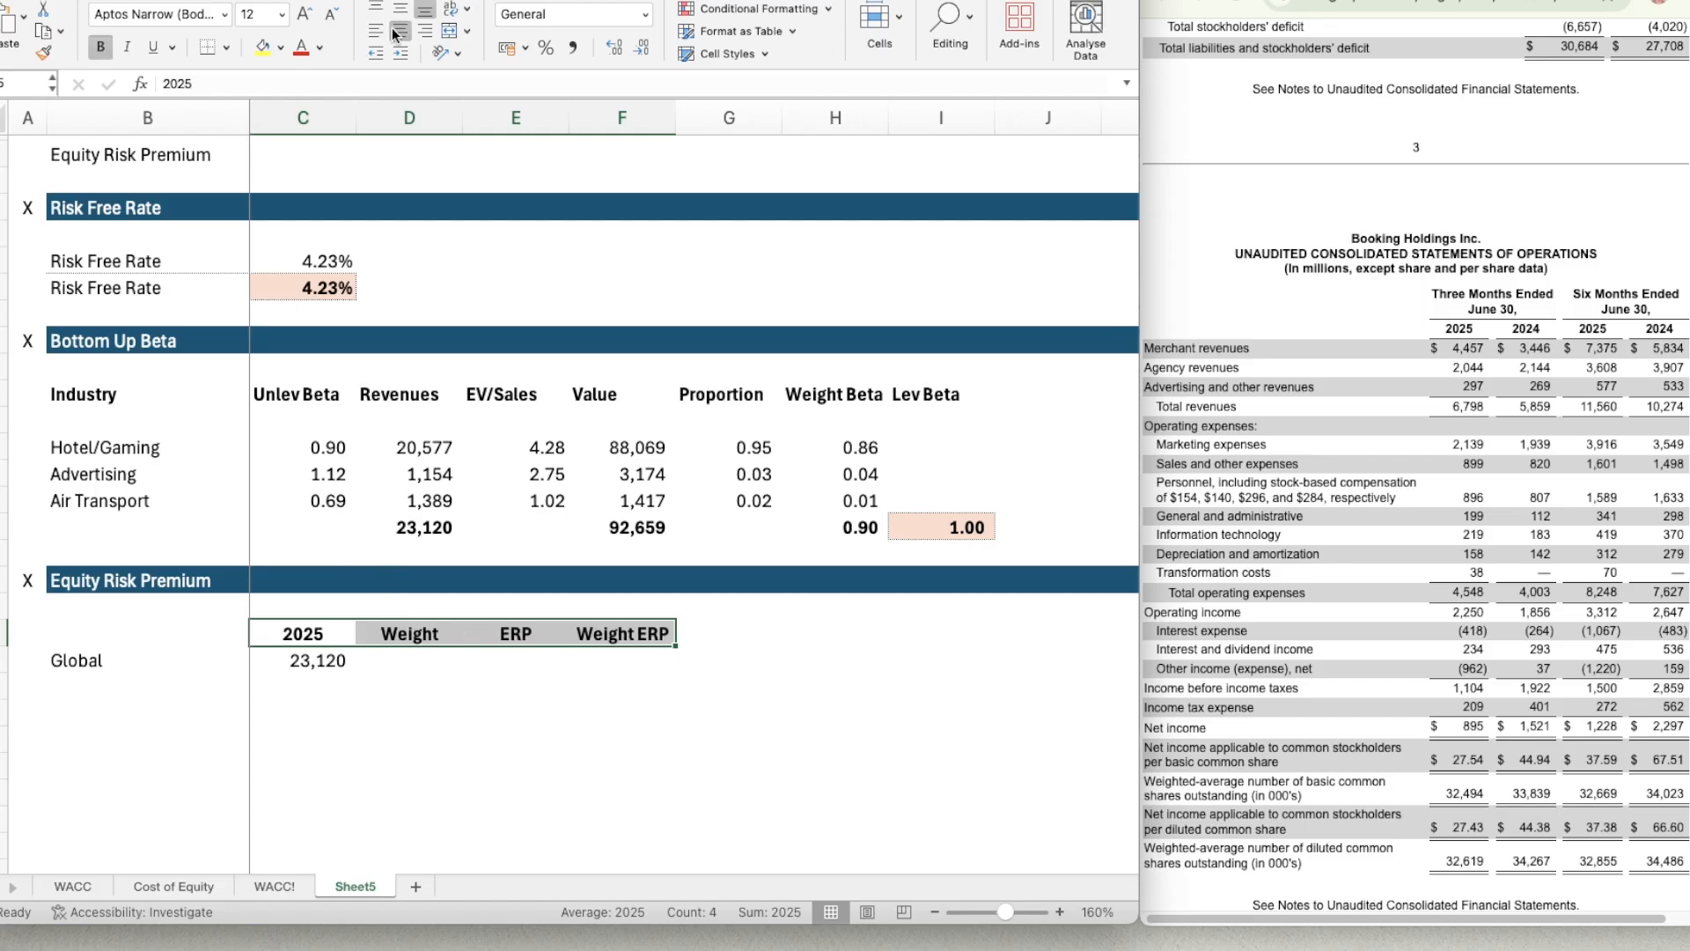
Enter a weight of 100% for the Global row in D26.
click(392, 659)
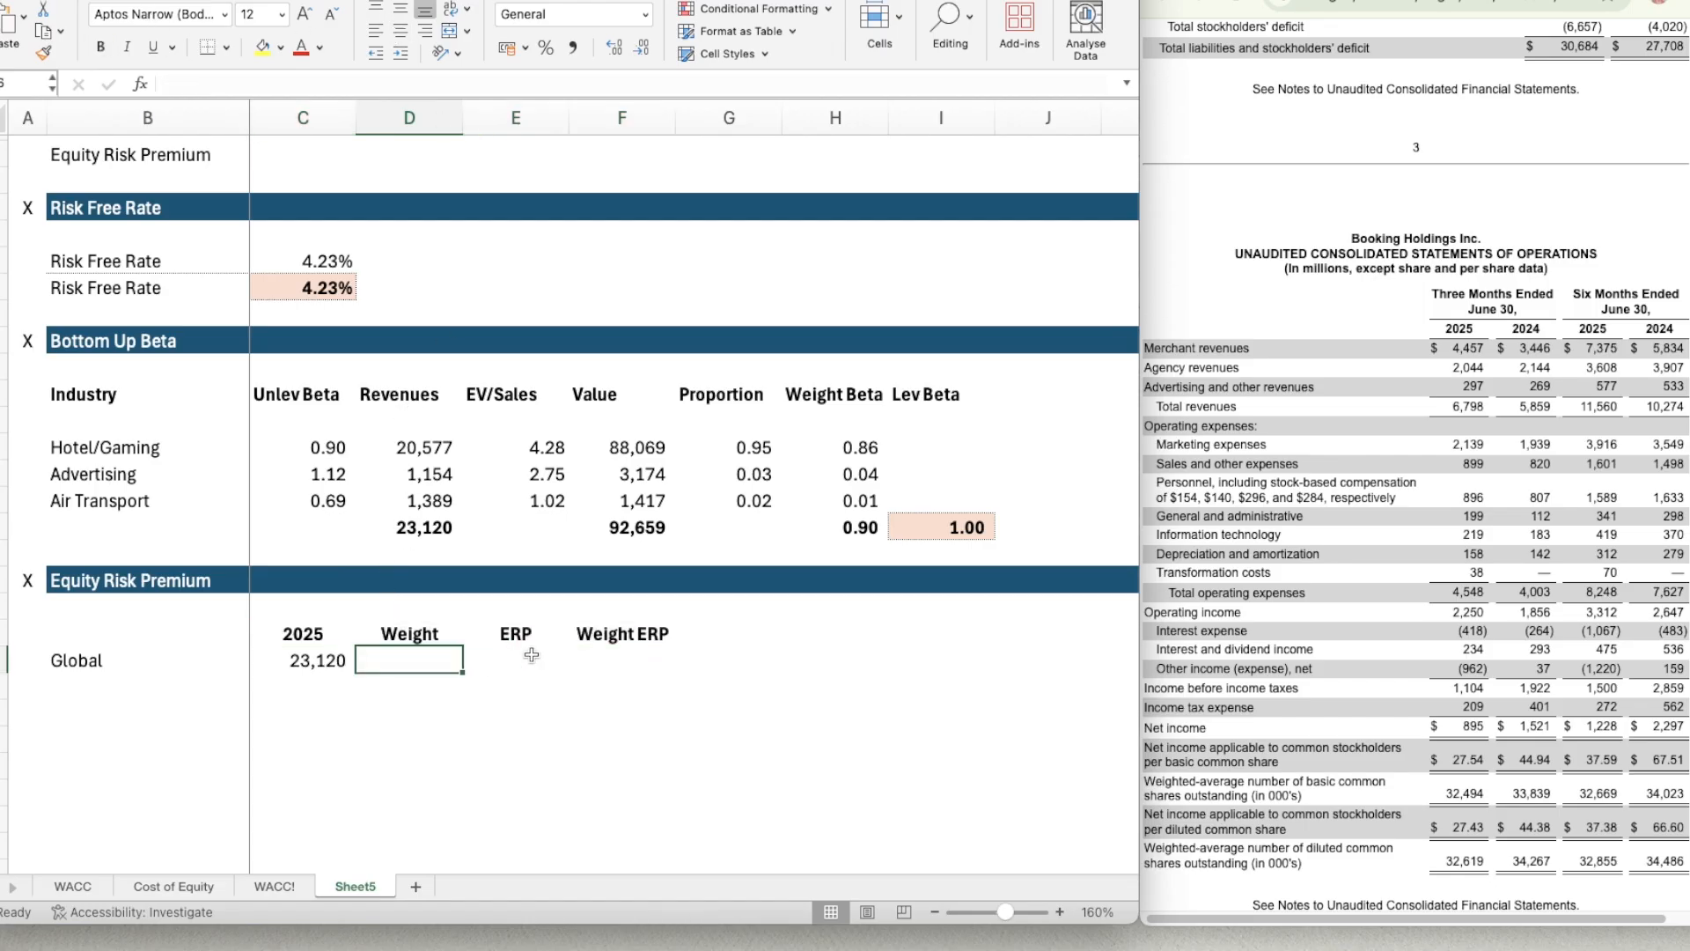
text(100%)
key(Tab)
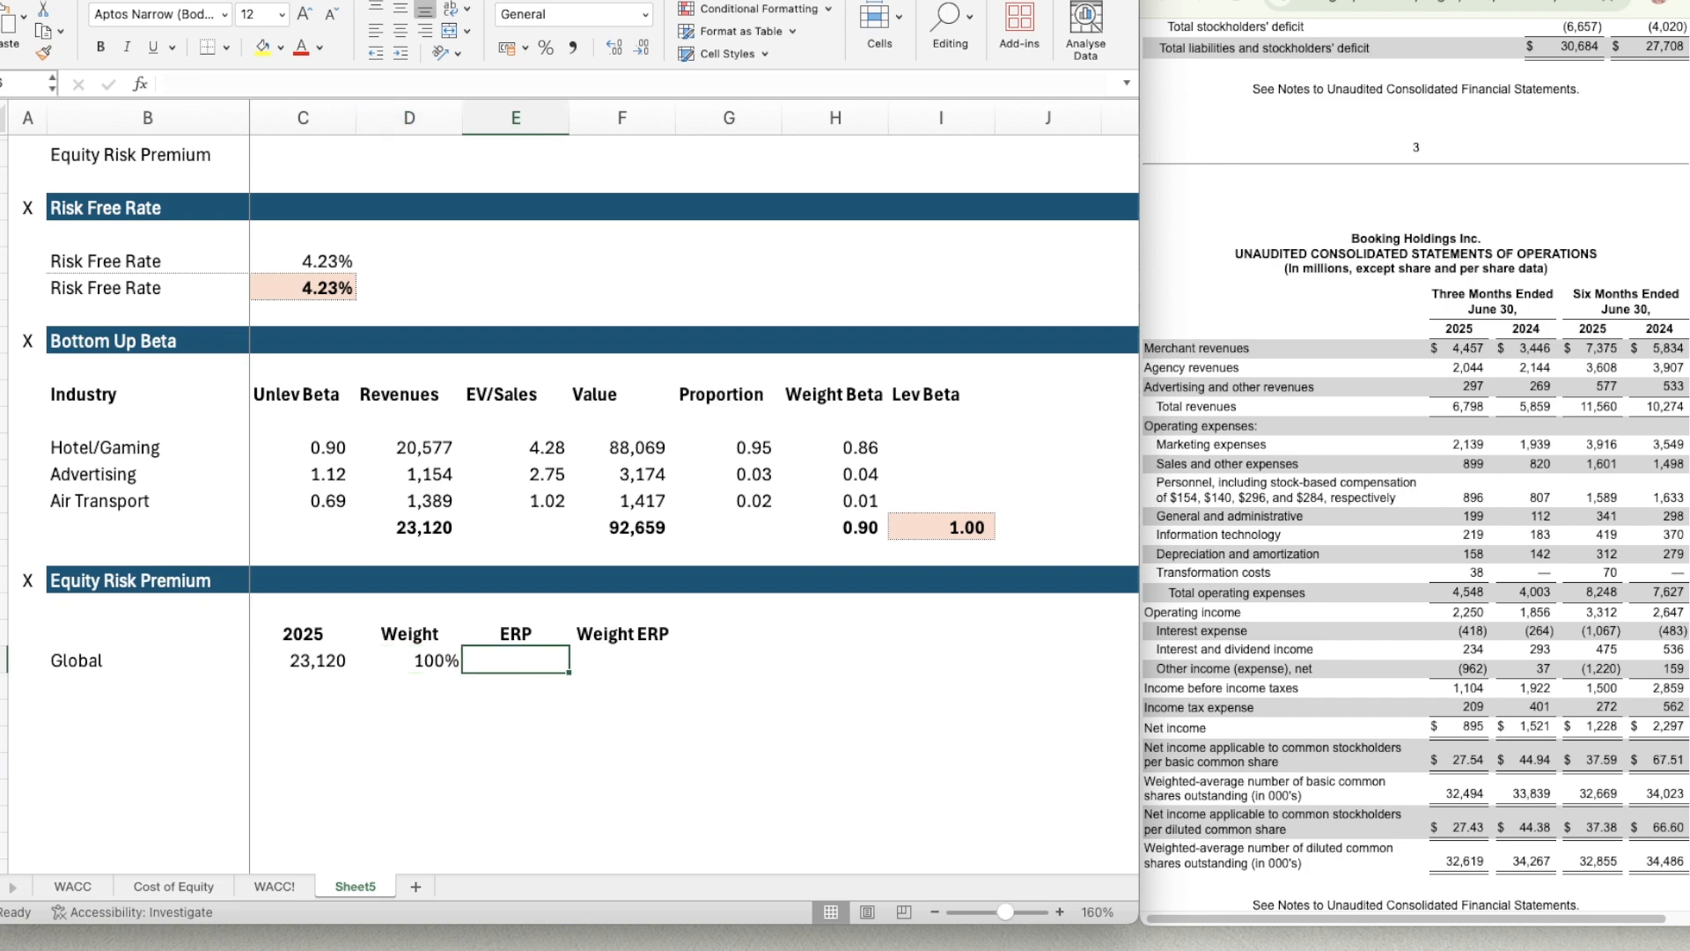
Look up the Global weighted average ERP on the Regional Weighted Averages sheet of the country risk workbook.
click(2, 486)
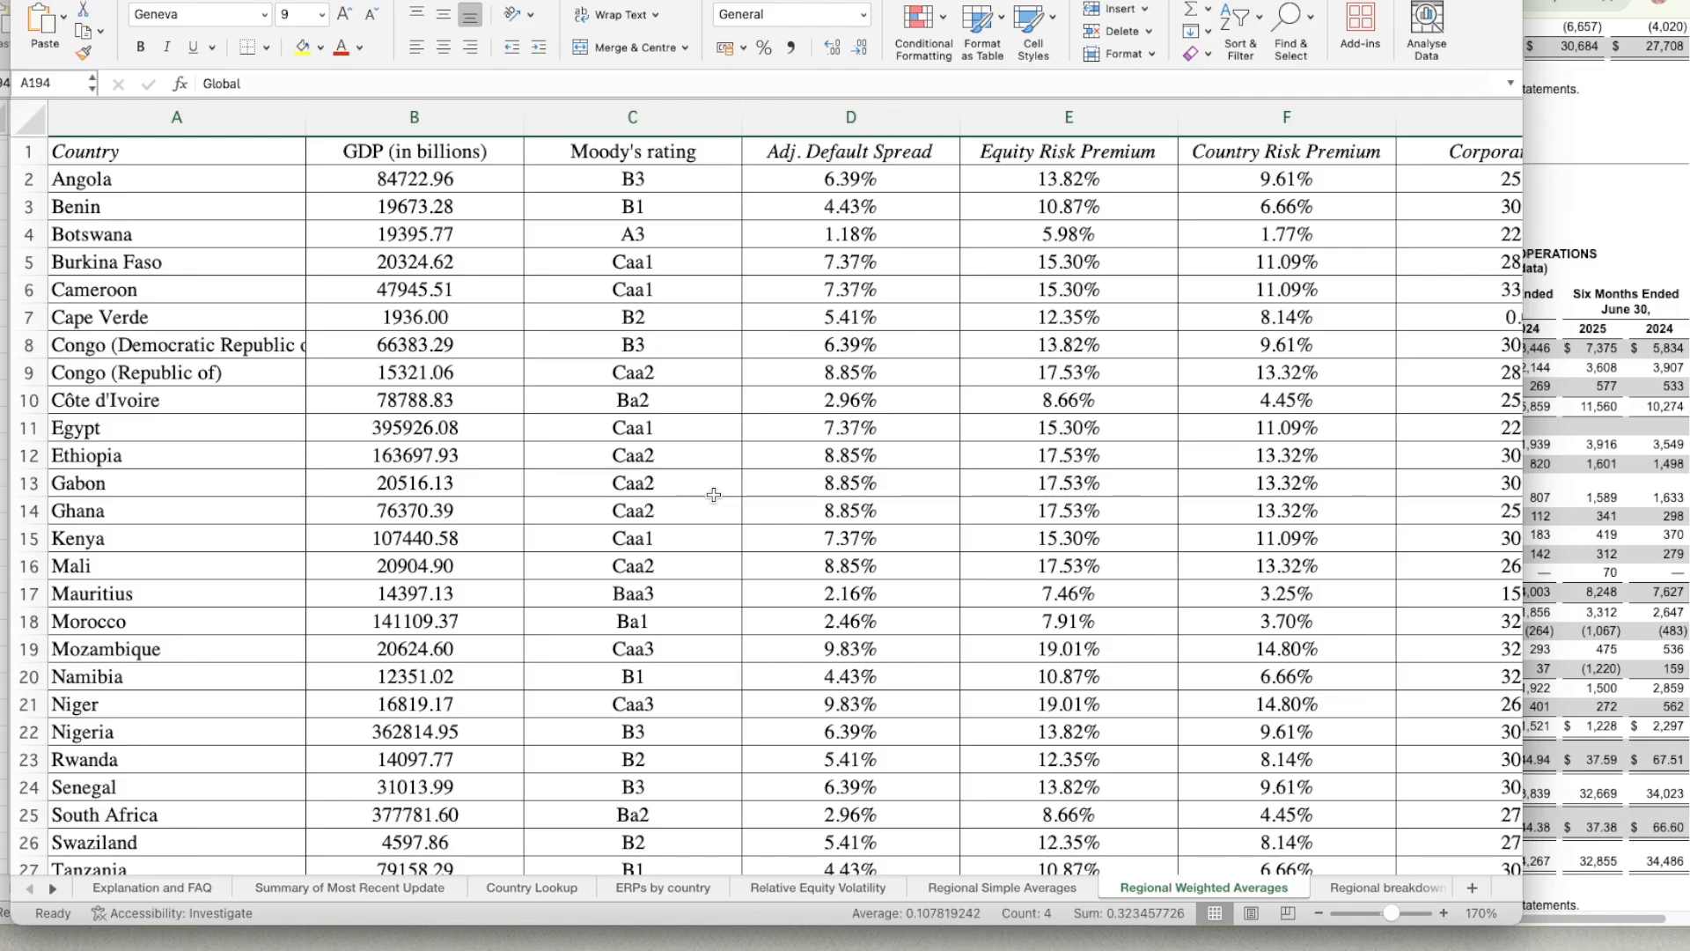
scroll(714, 495, down, 4)
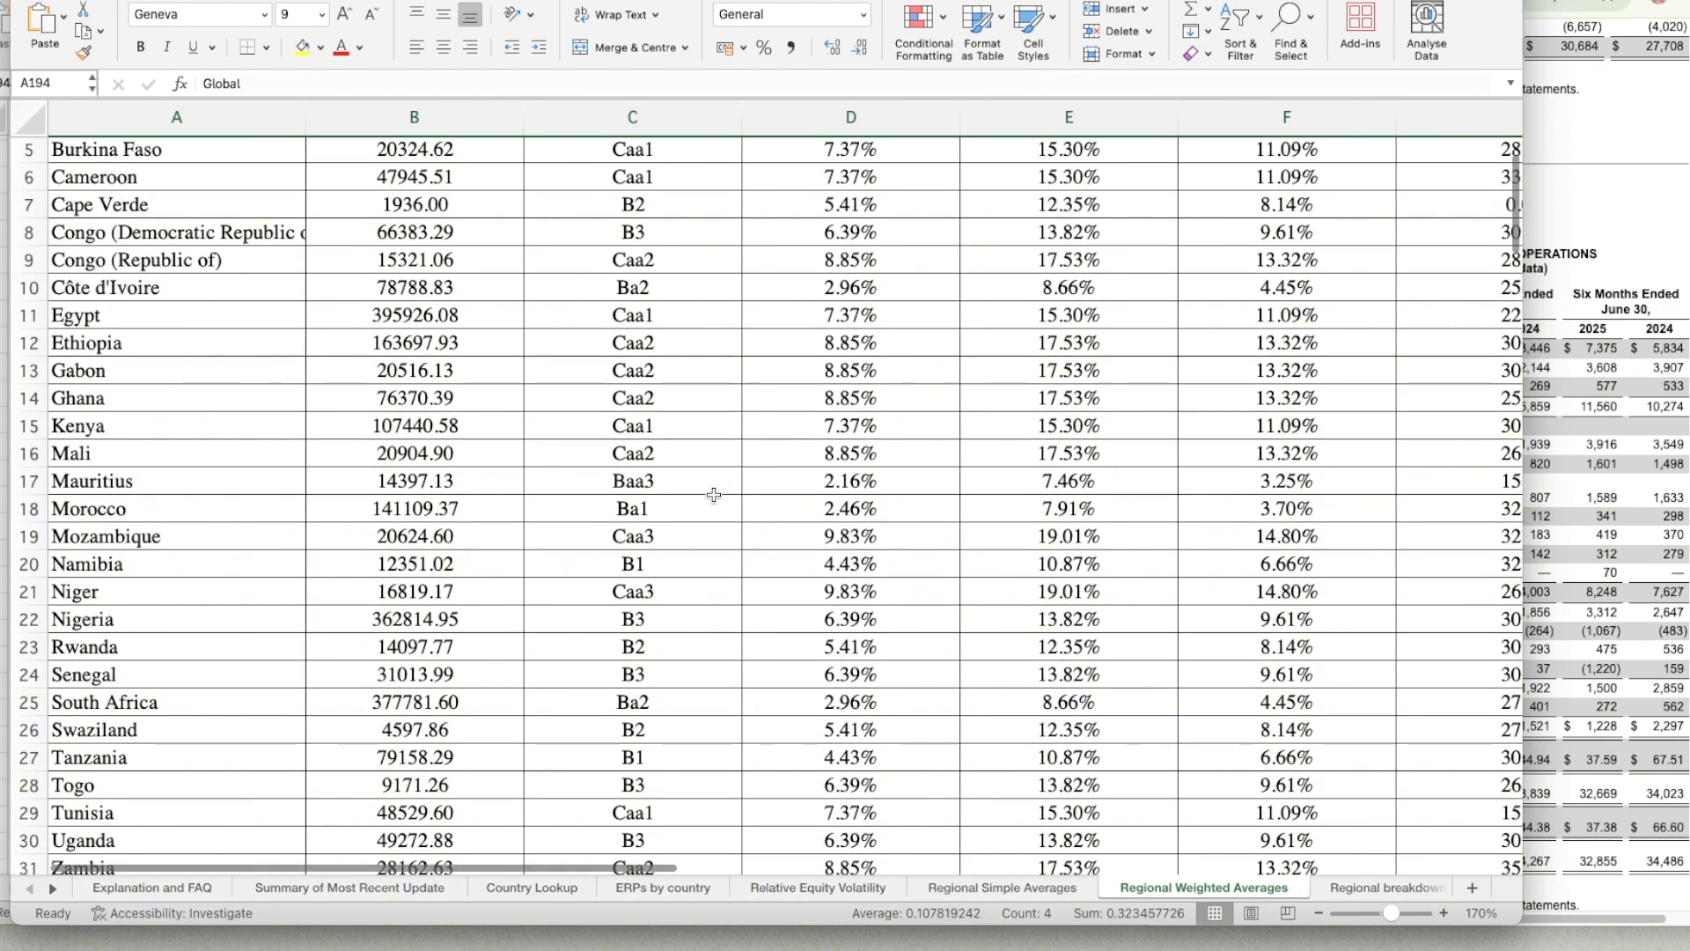
scroll(714, 495, up, 4)
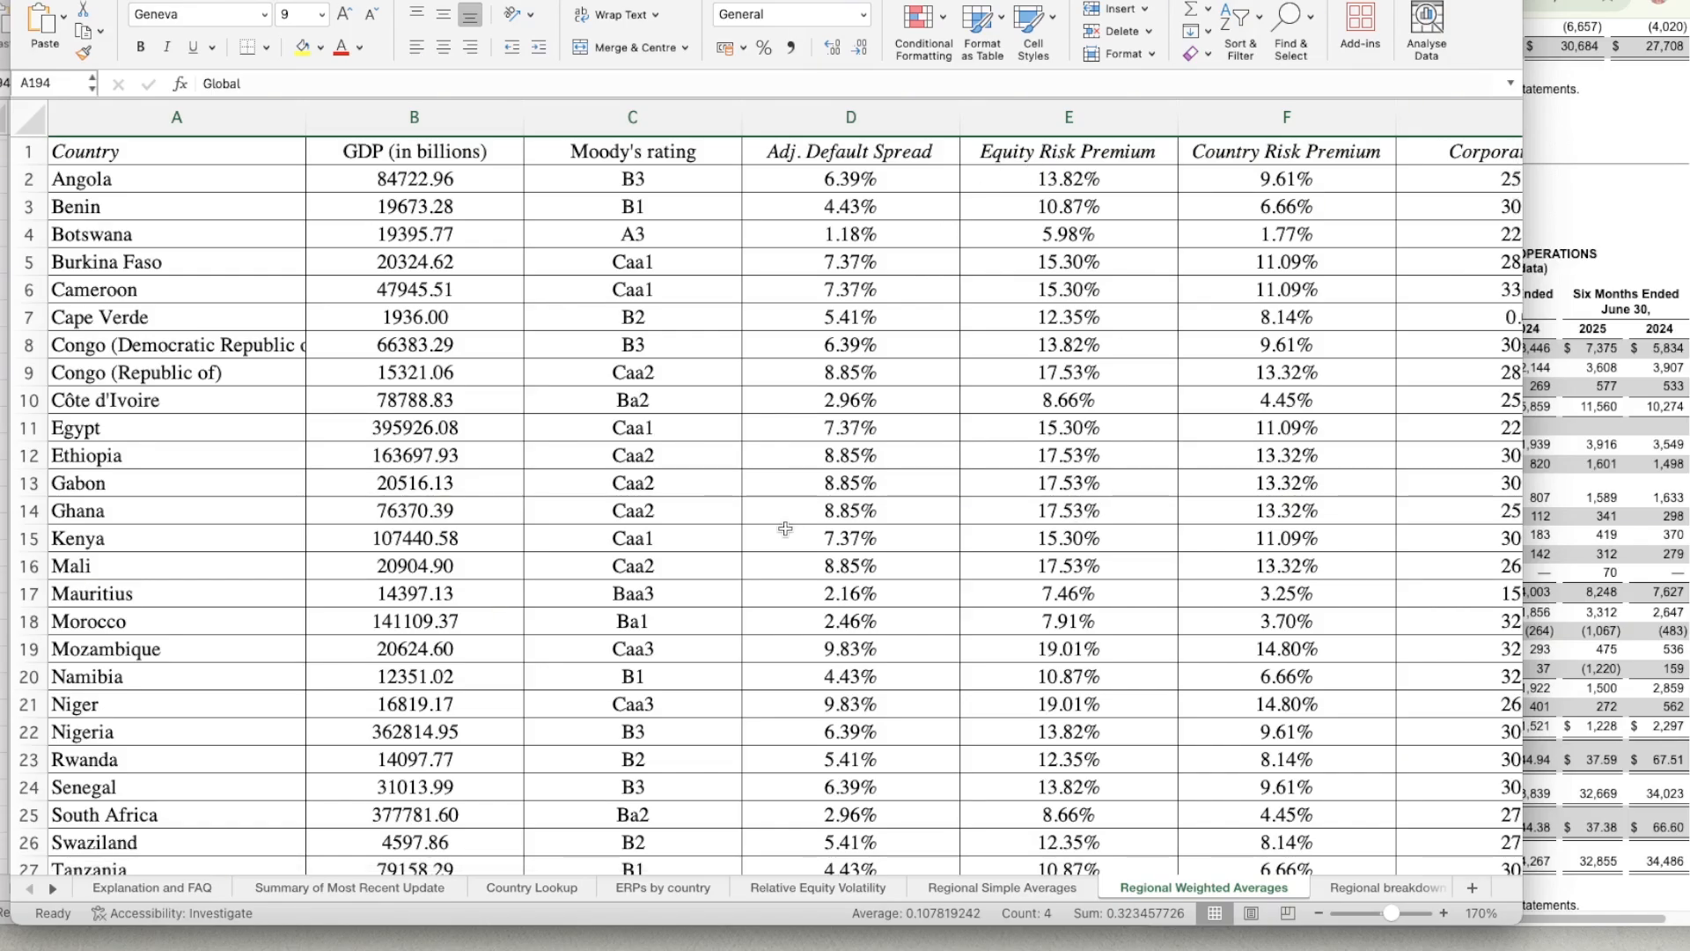
scroll(1044, 591, down, 10)
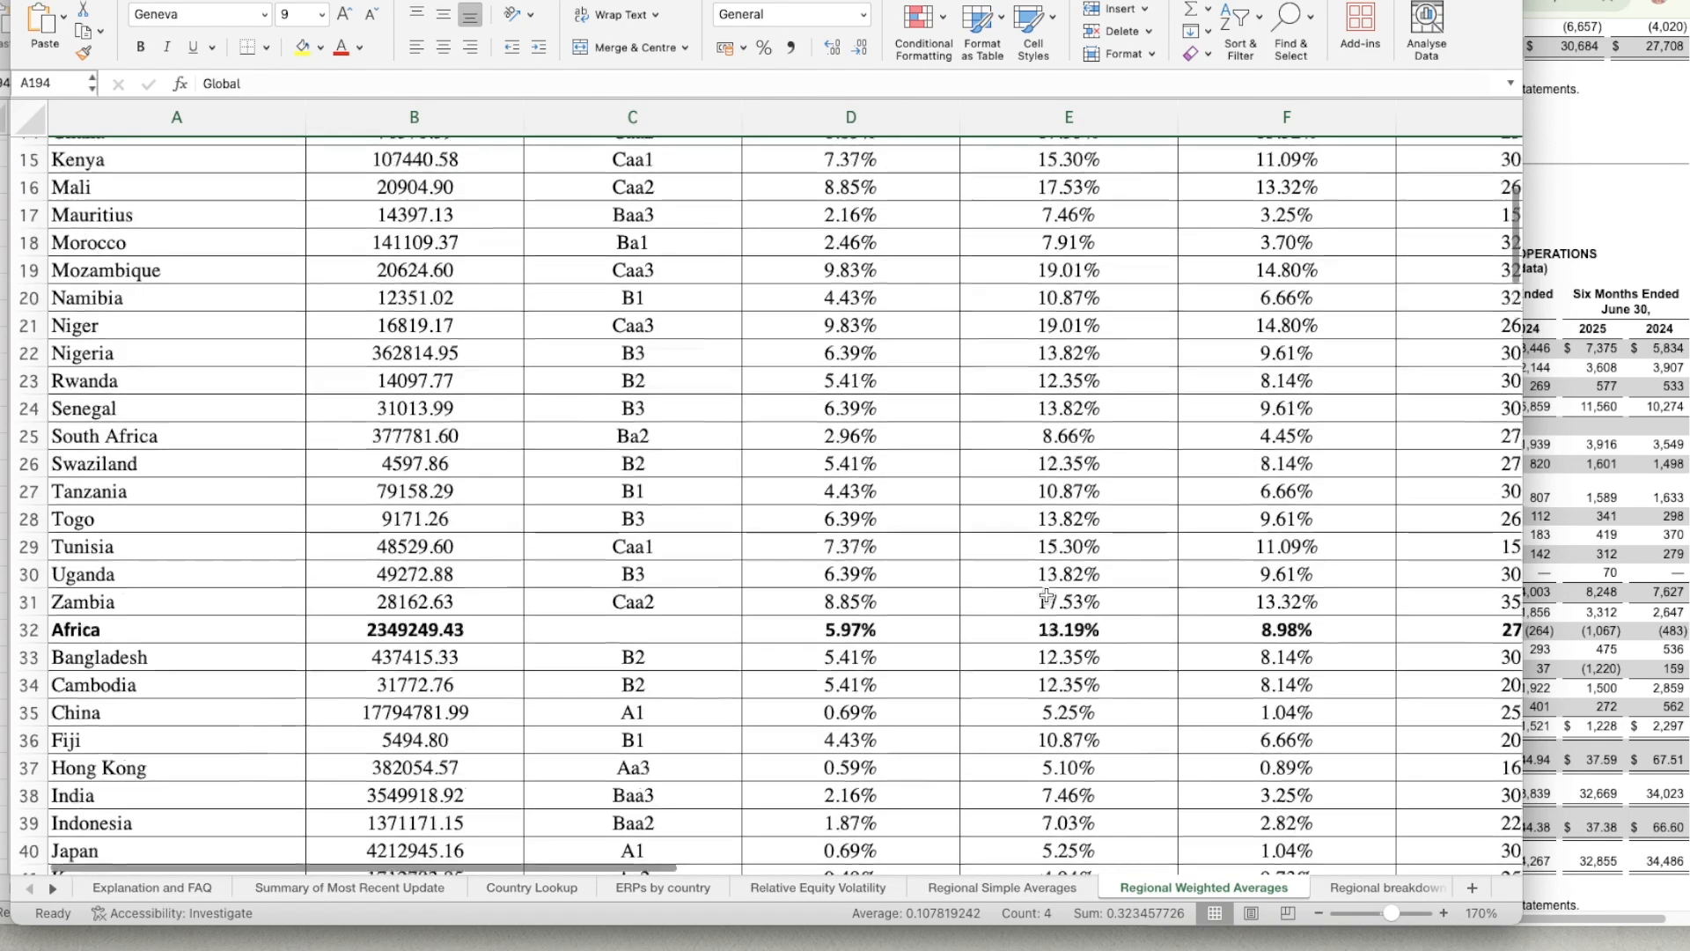
scroll(1046, 596, down, 20)
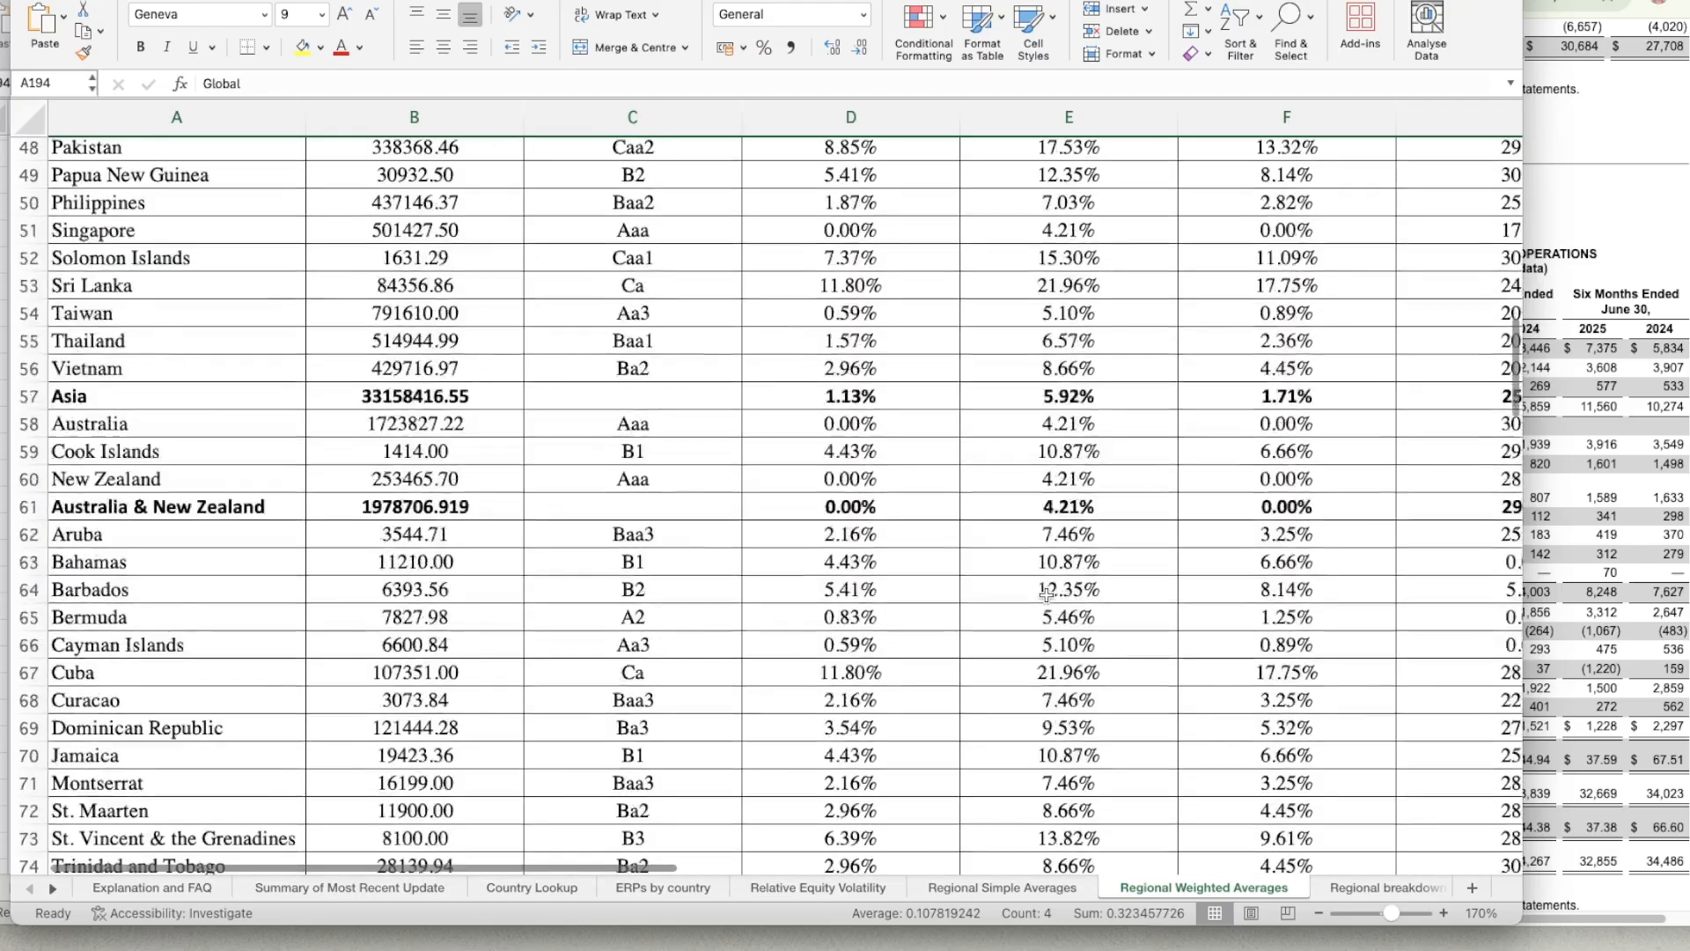
scroll(1046, 594, down, 20)
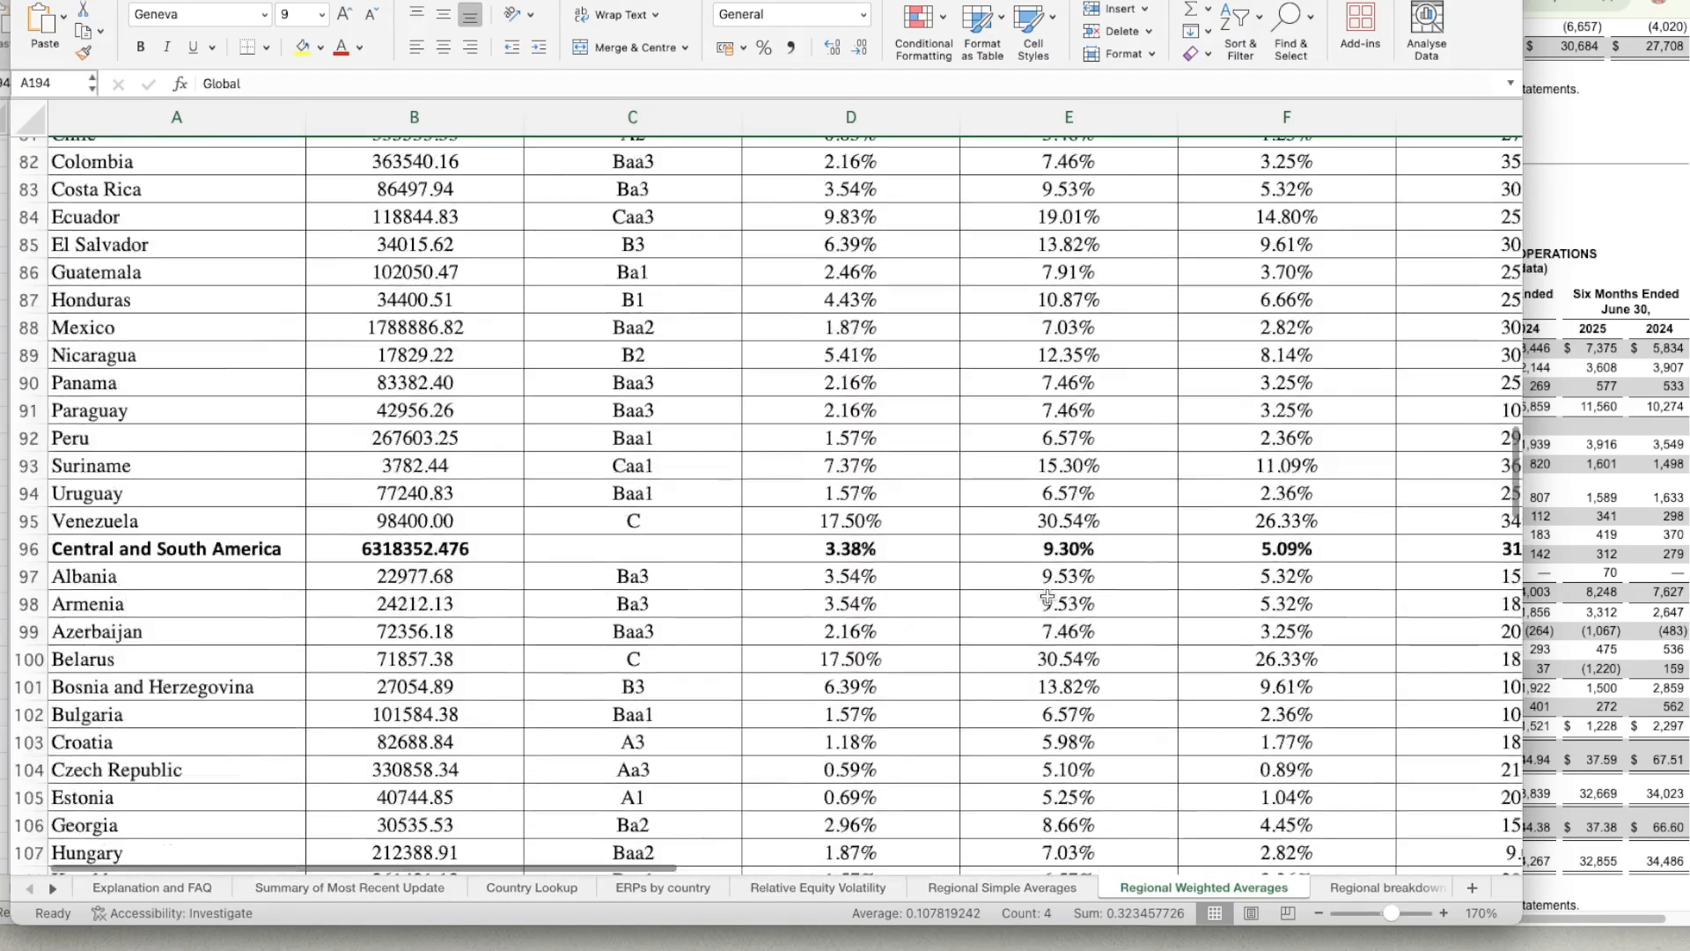
scroll(1047, 597, down, 20)
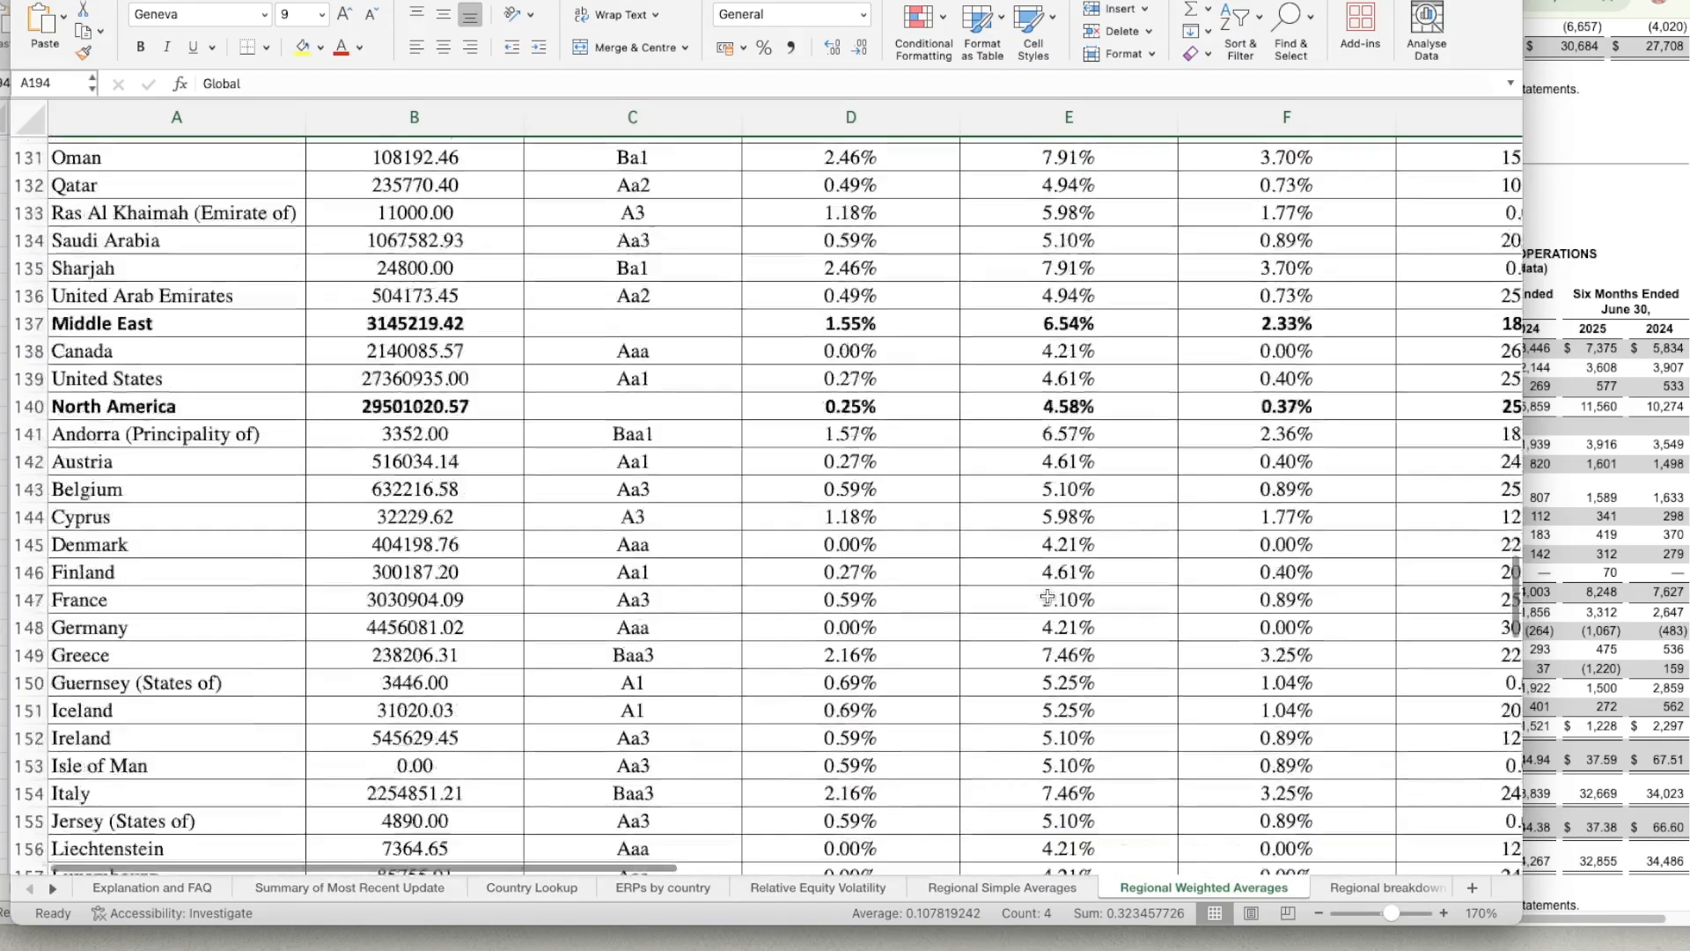
scroll(1047, 598, down, 15)
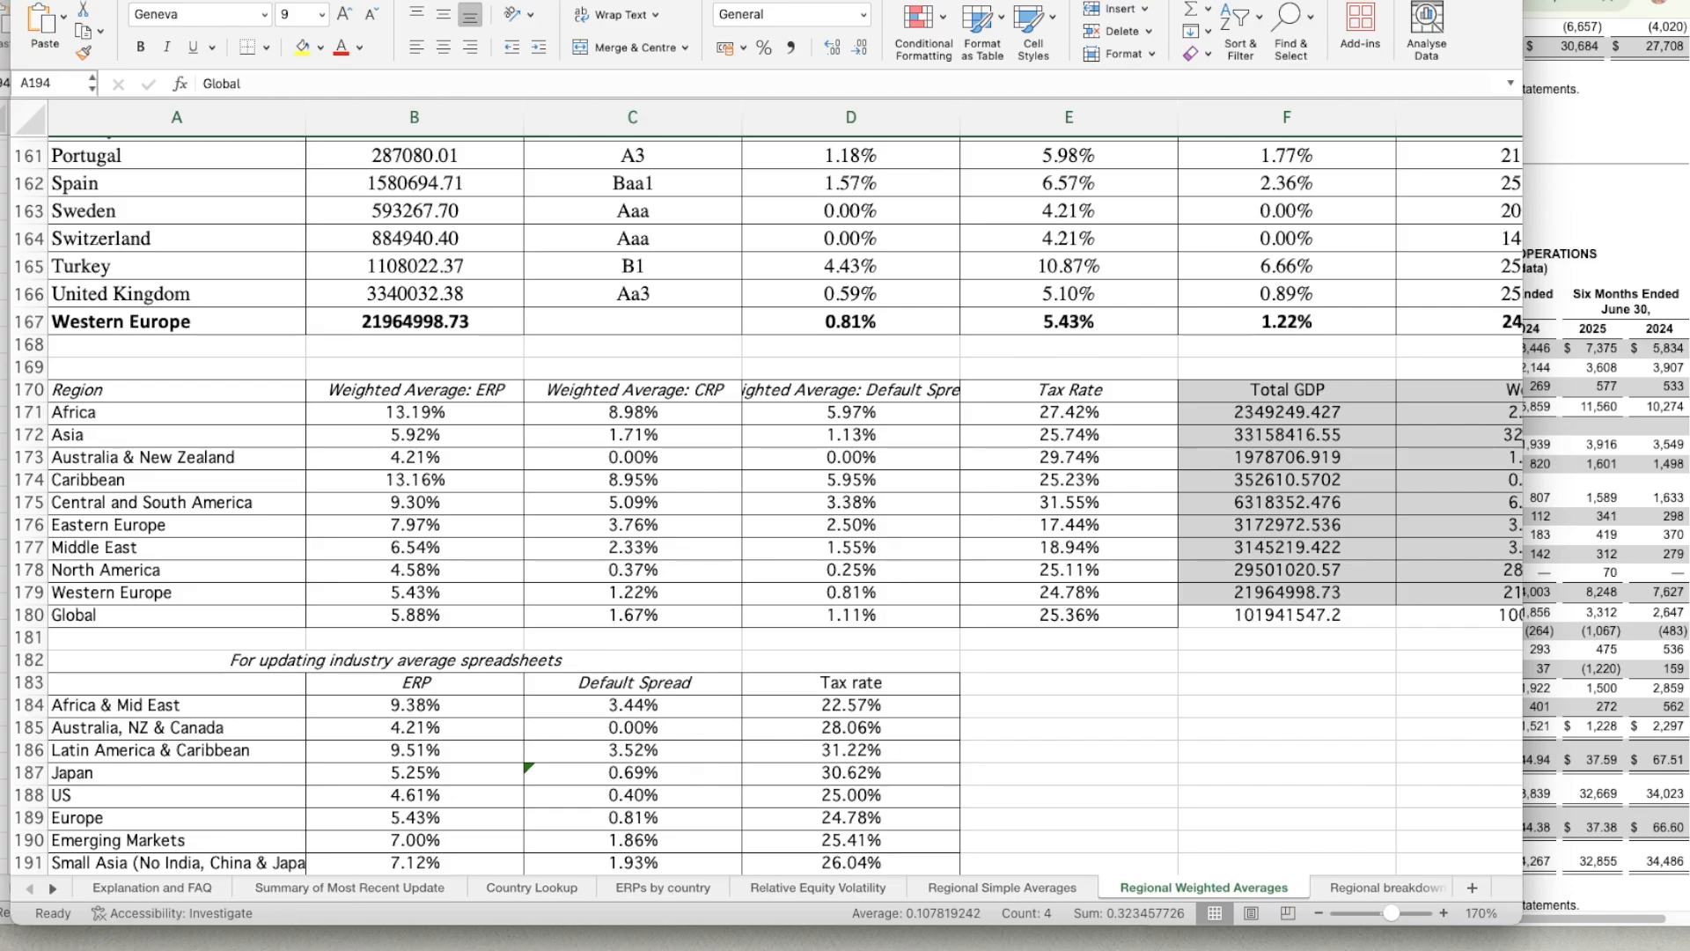
Back in Sheet5 of the WACC workbook, enter an ERP of 5.88% for the Global row in E26.
click(55, 2)
click(502, 660)
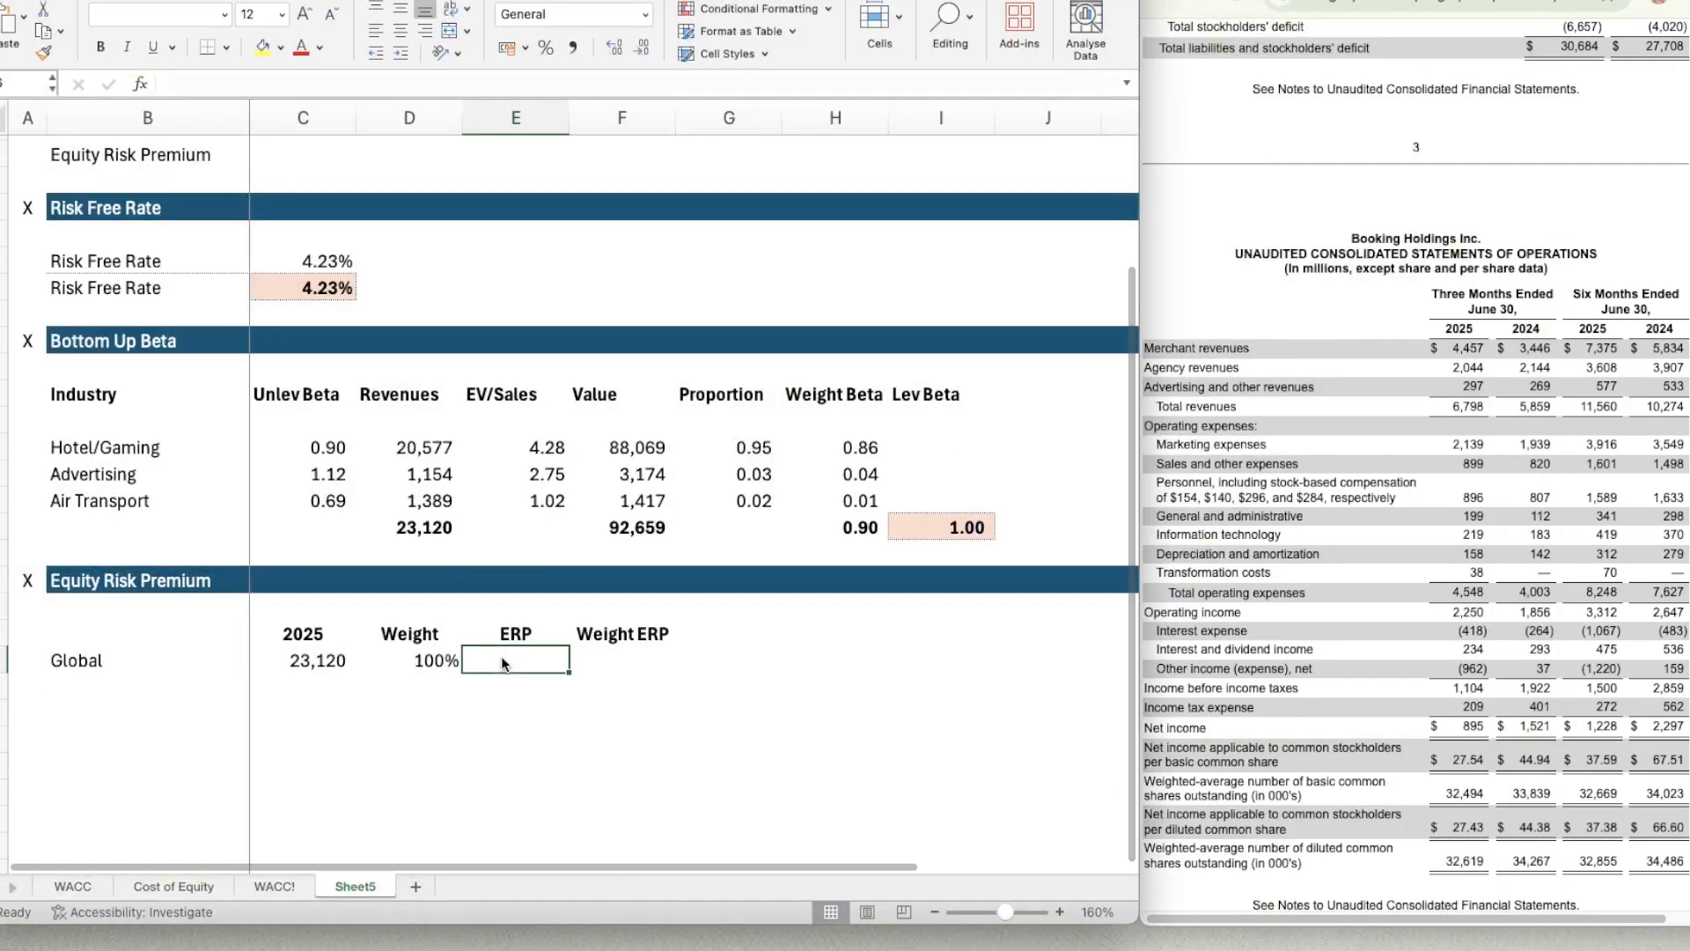
double_click(541, 669)
text(5)
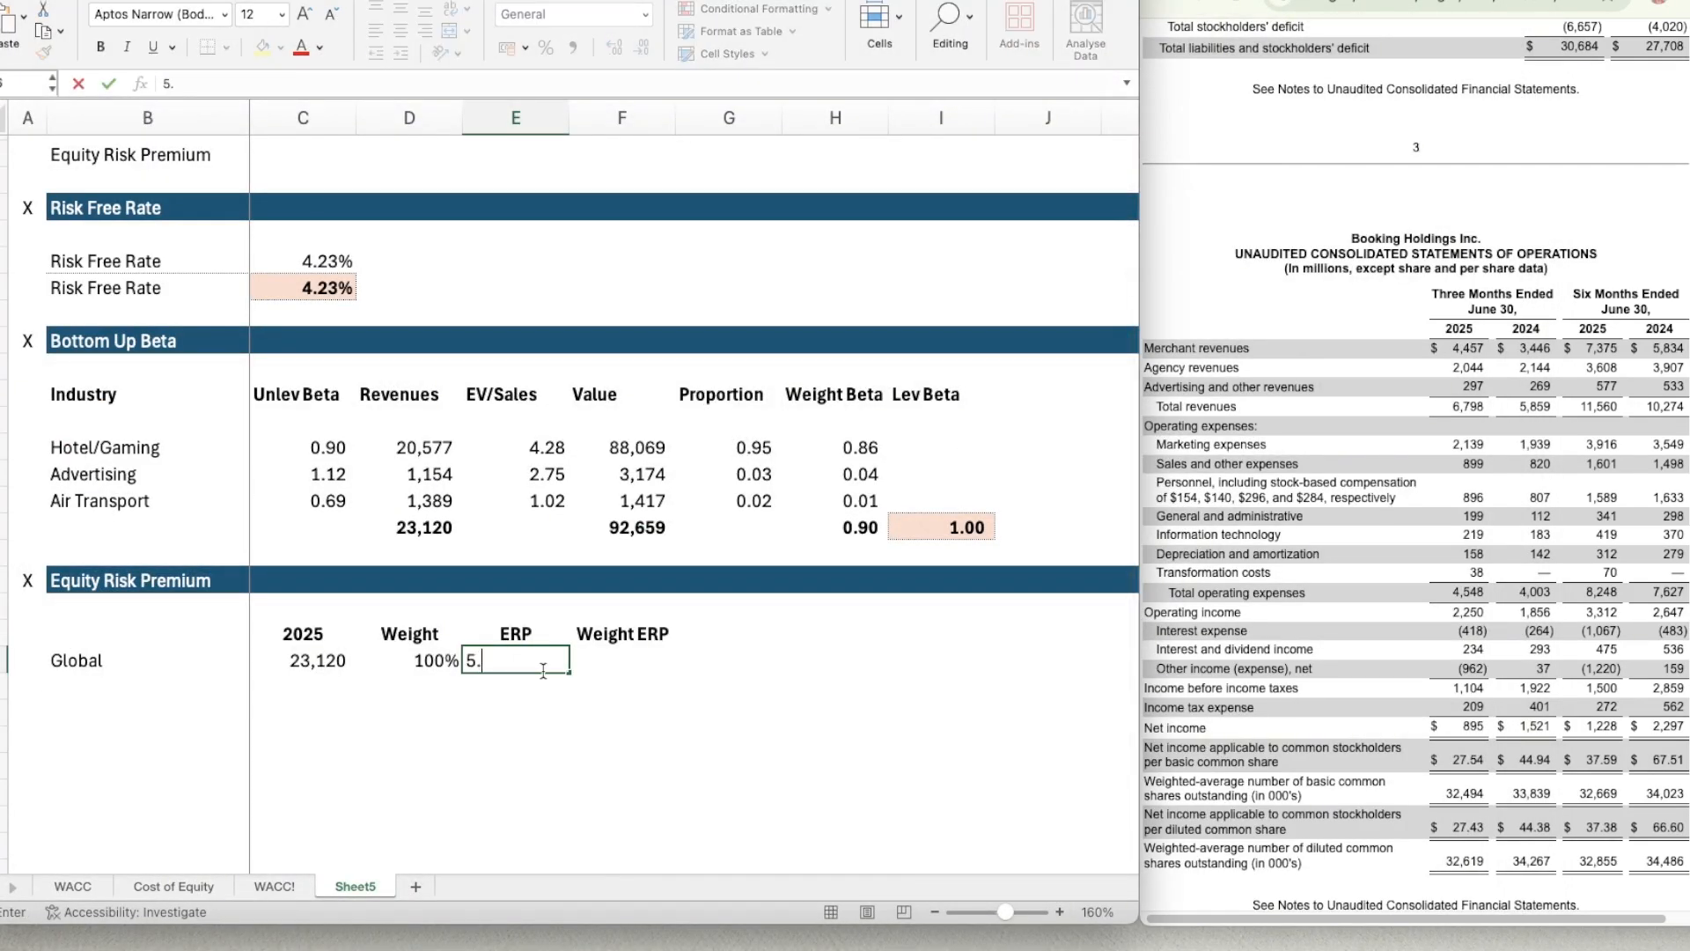
text(.88%)
key(Tab)
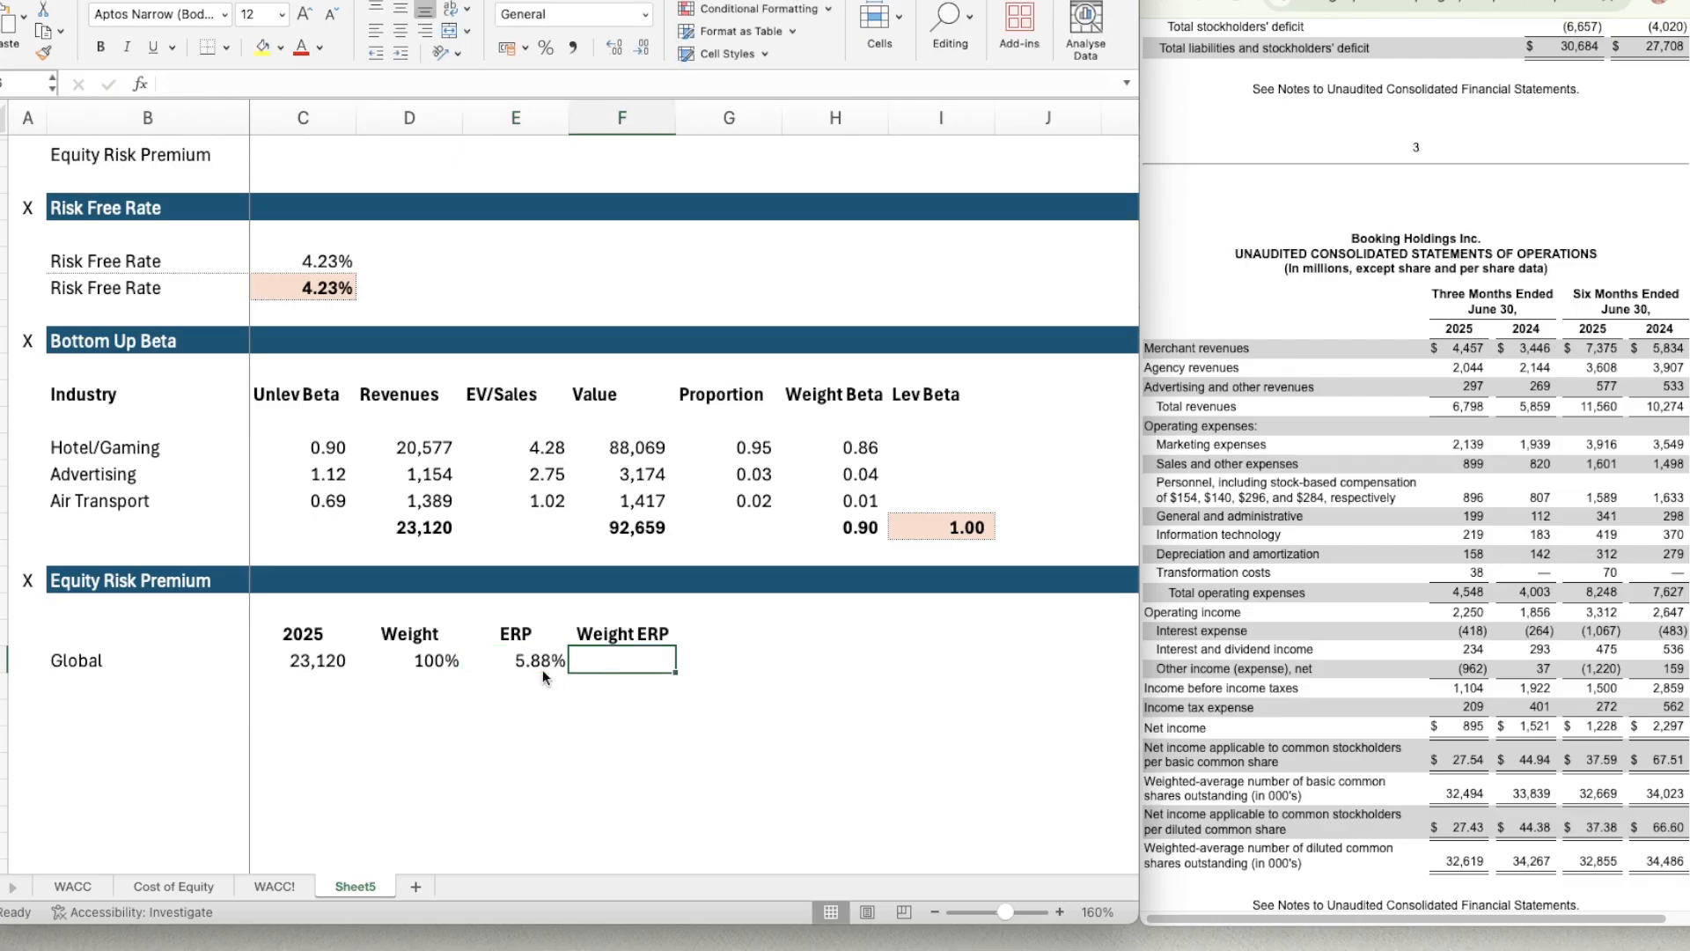
Calculate the weighted ERP for the Global row in F26 with the formula =D26*E26.
text(=)
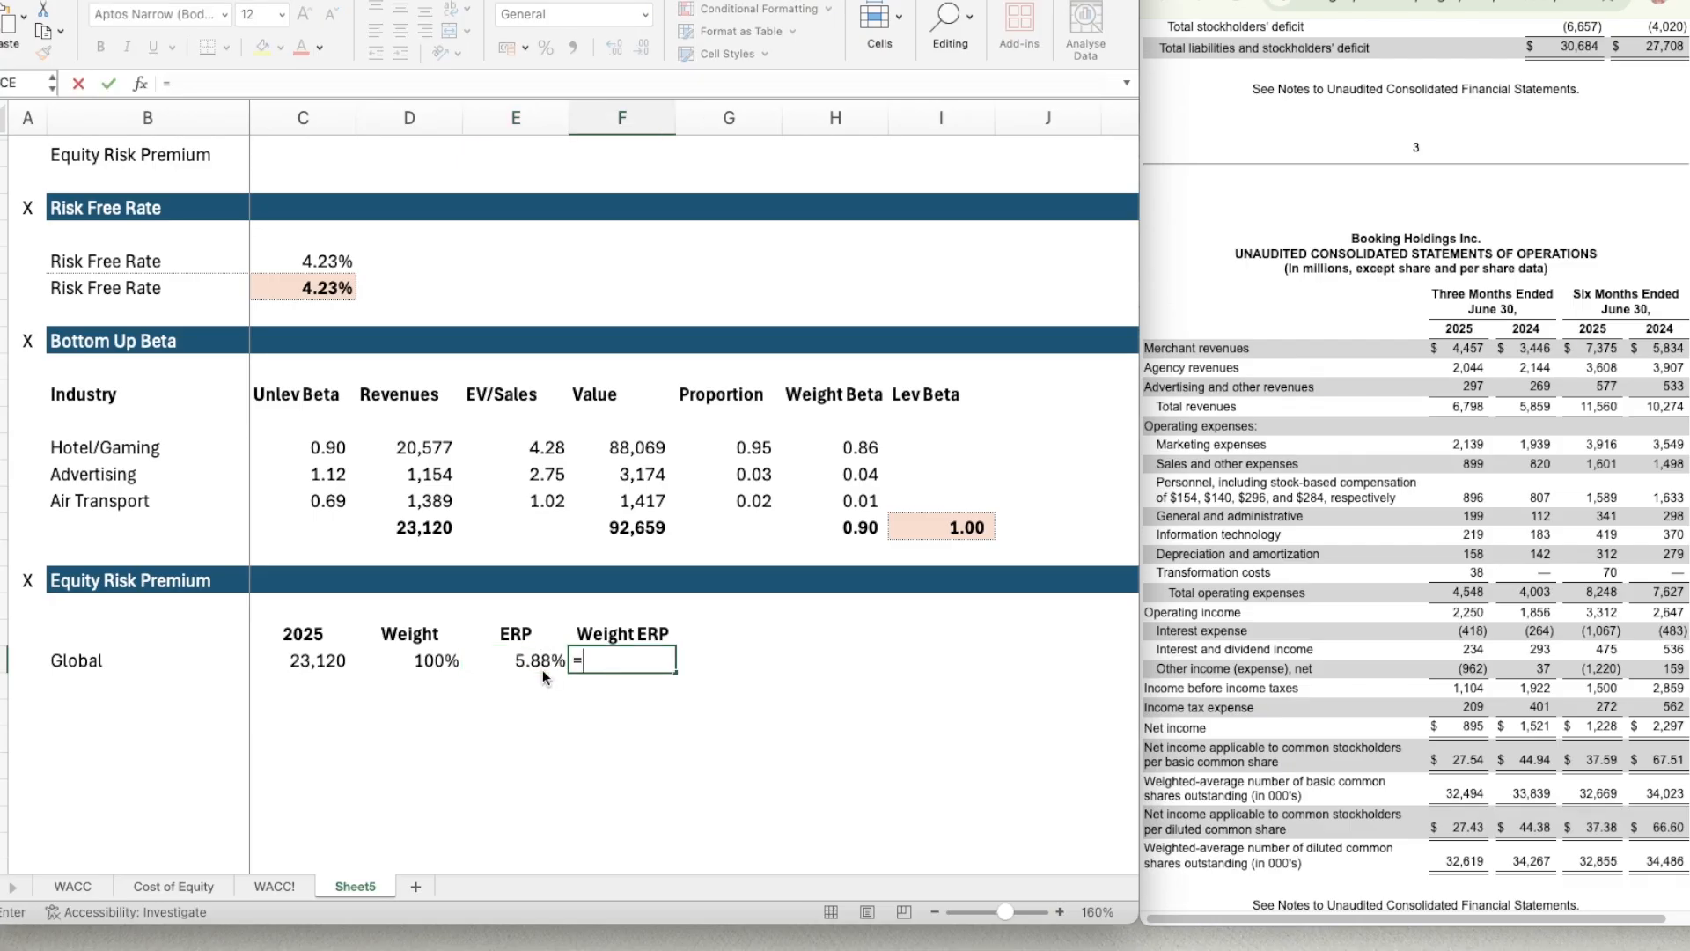
key(Left)
key(Left)
text(*)
key(Left)
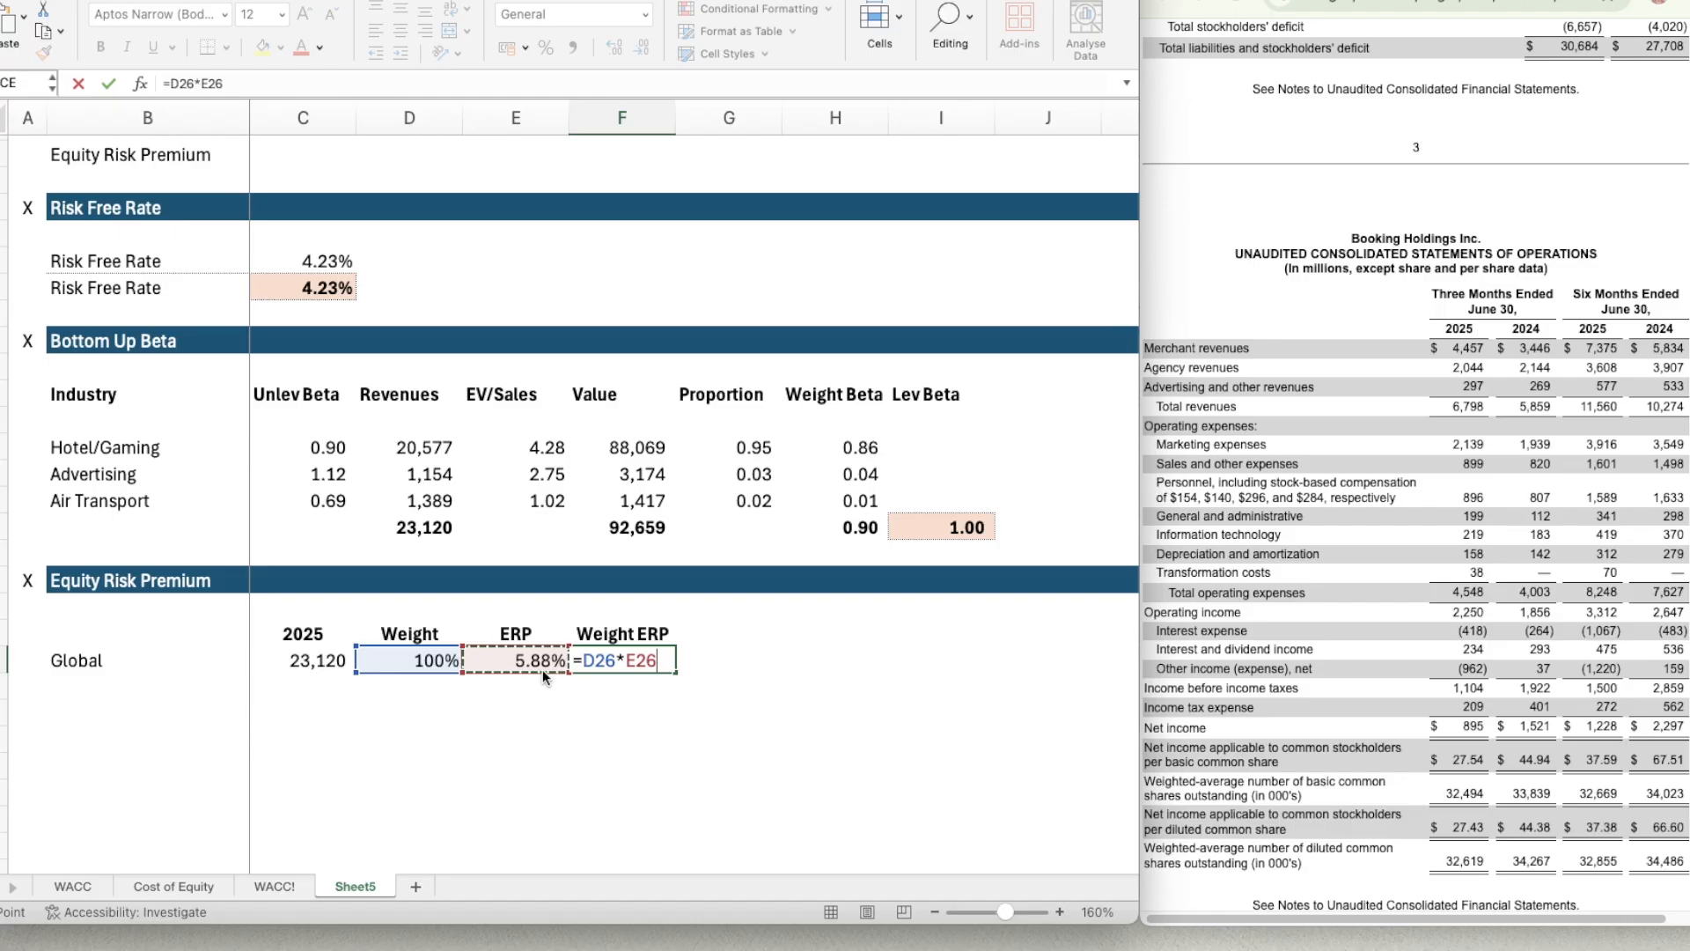
key(Return)
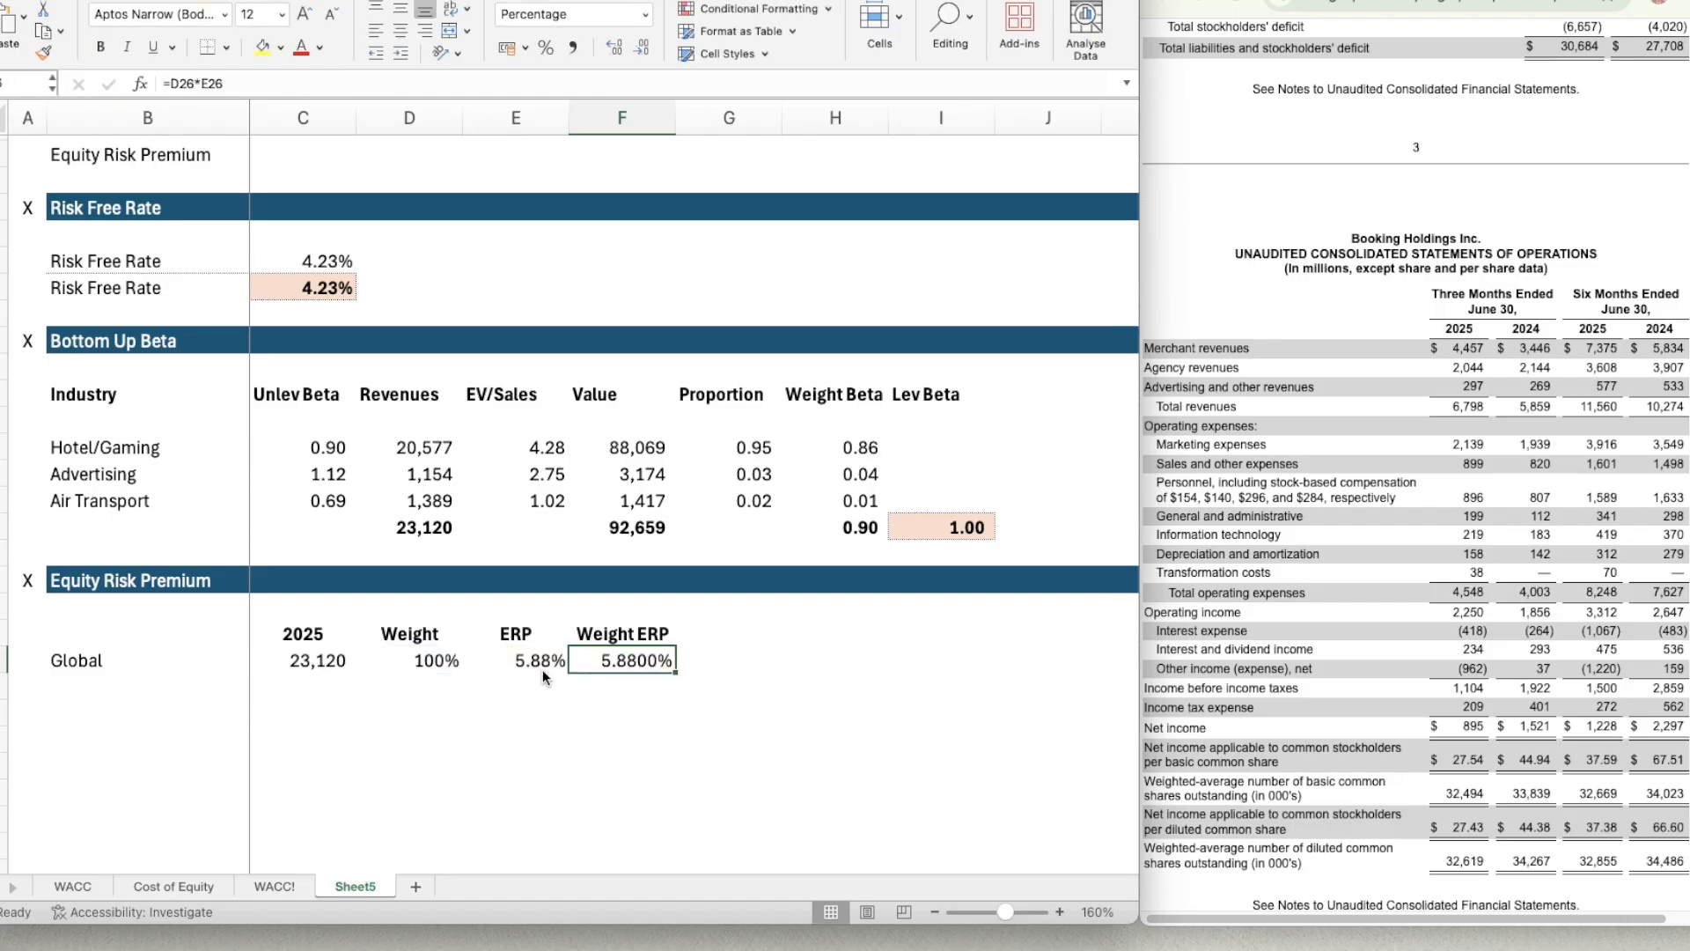
Copy the percentage formatting of the ERP cell E26 onto the weighted ERP cell F26.
key(Left)
key(super+shift+c)
key(Right)
key(super+shift+v)
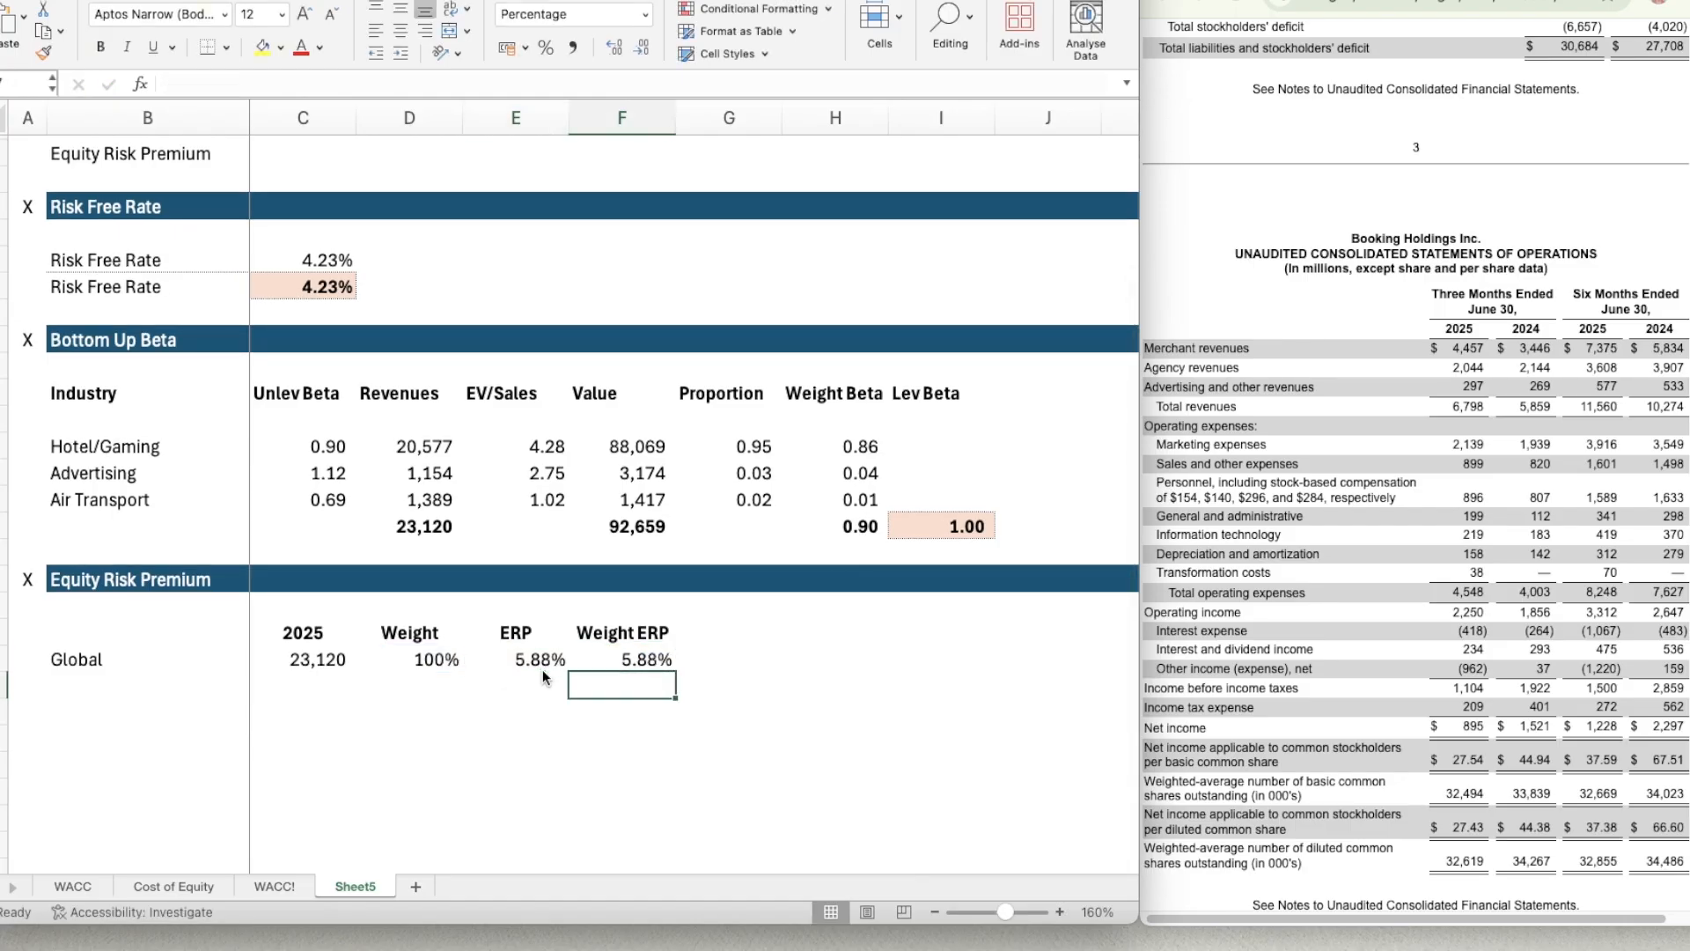
key(Left)
key(Left)
key(Left)
key(Left)
key(Down)
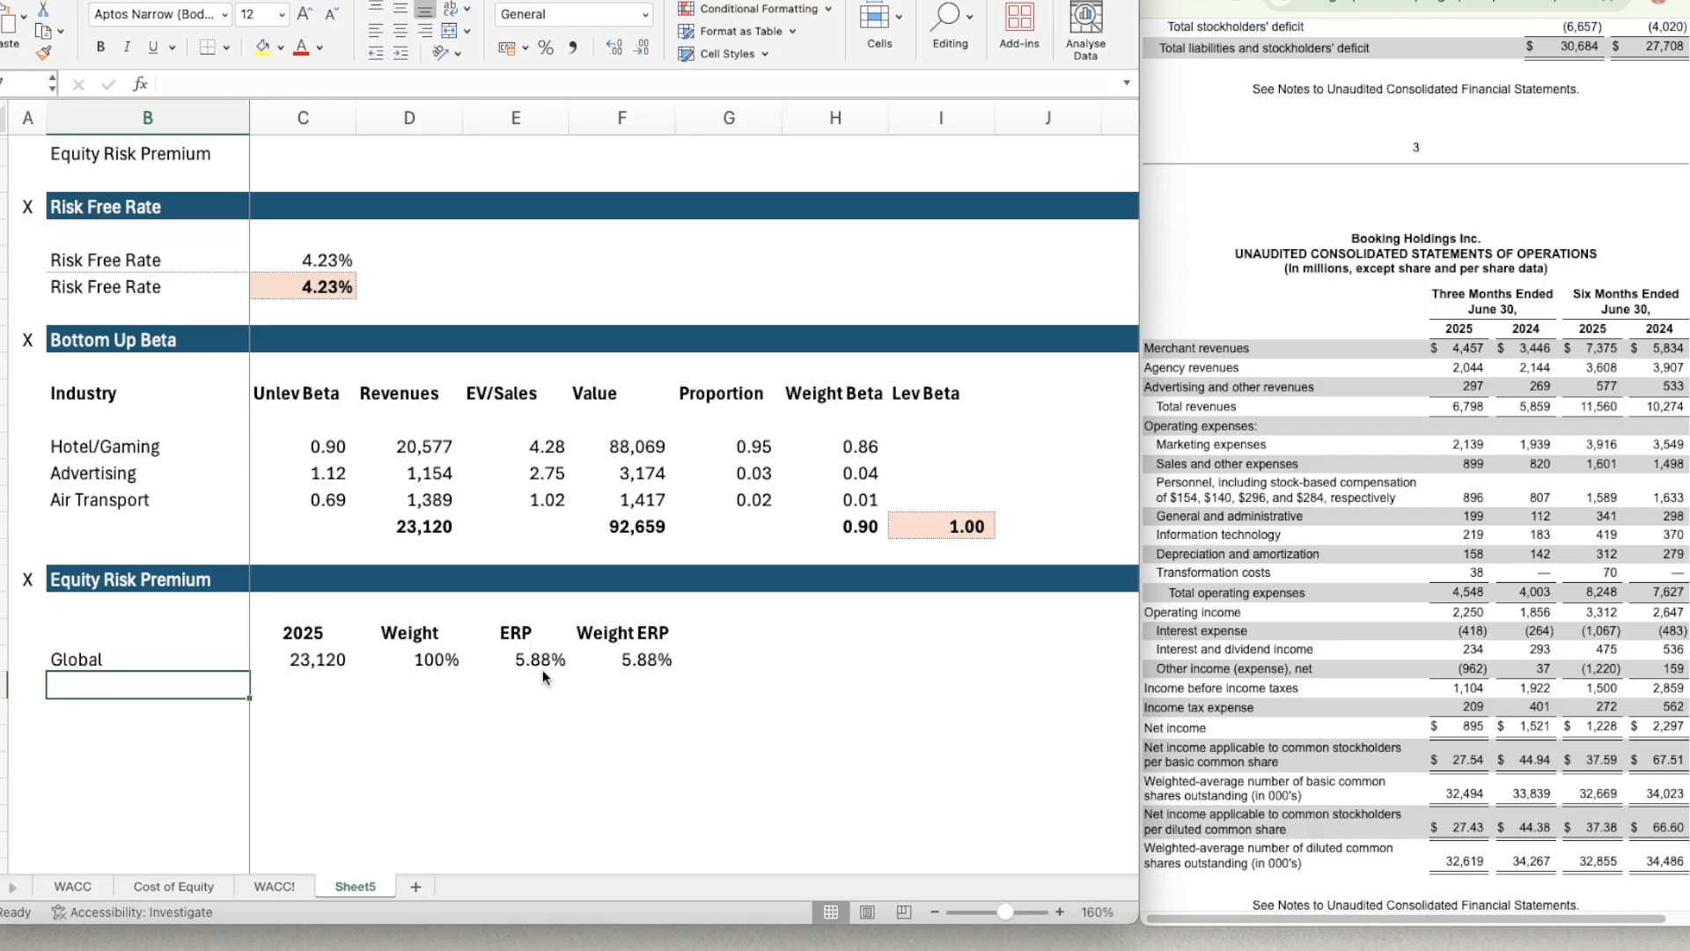
key(Down)
key(Right)
key(Right)
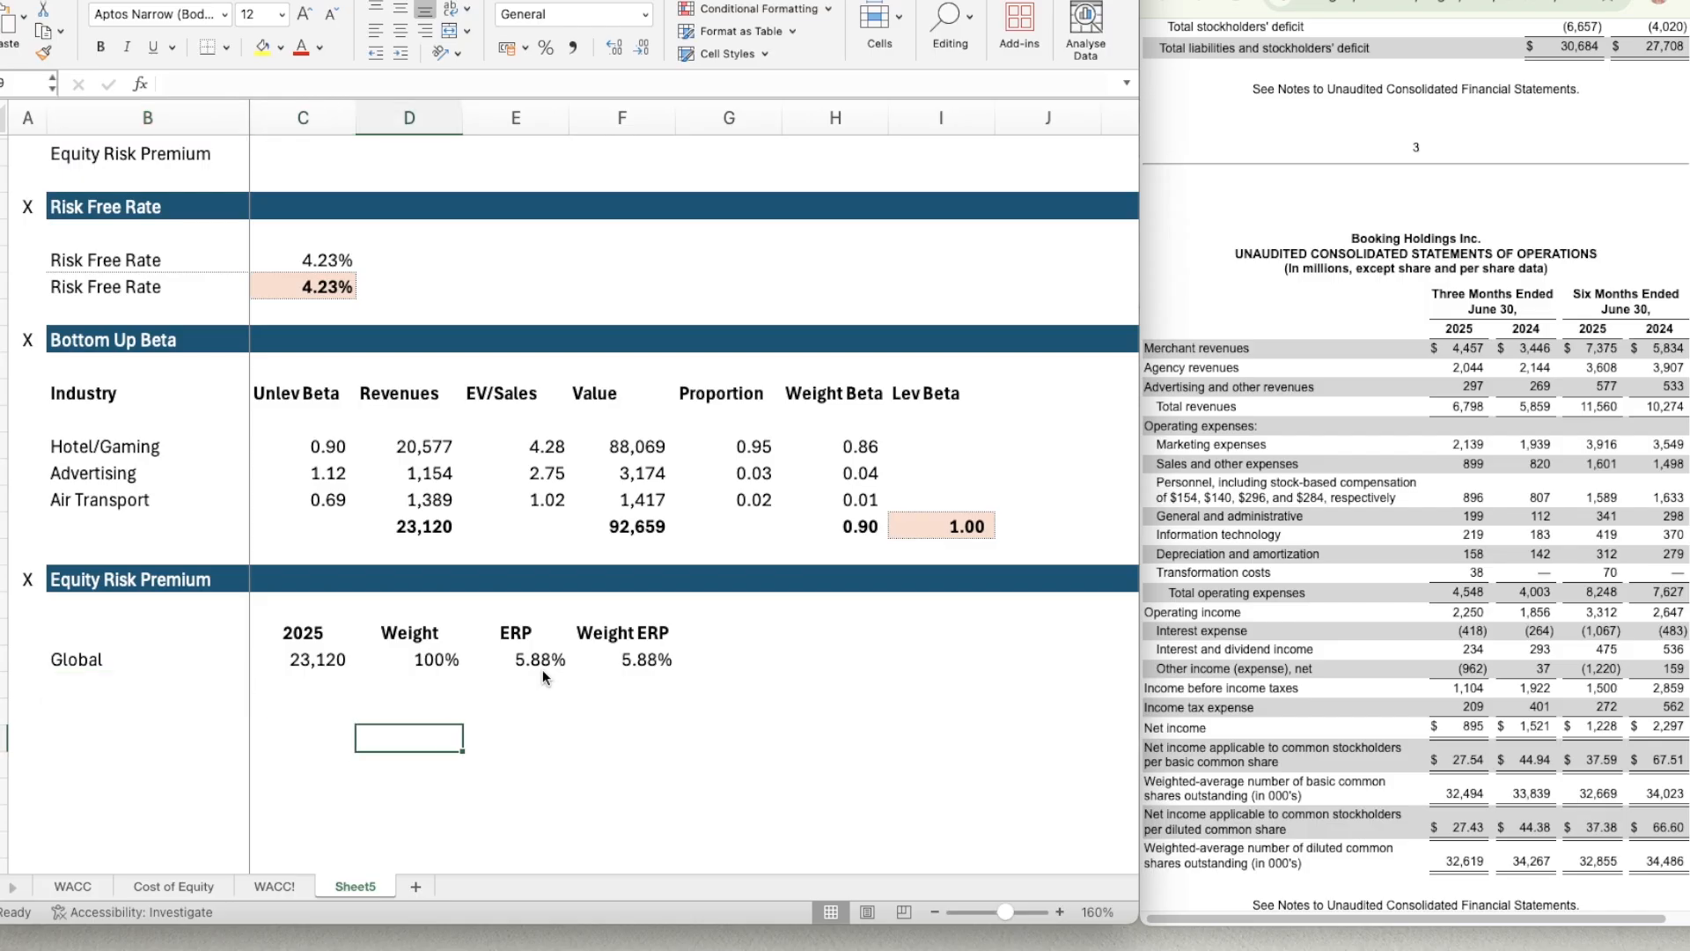
key(Up)
key(Up)
key(Right)
key(Left)
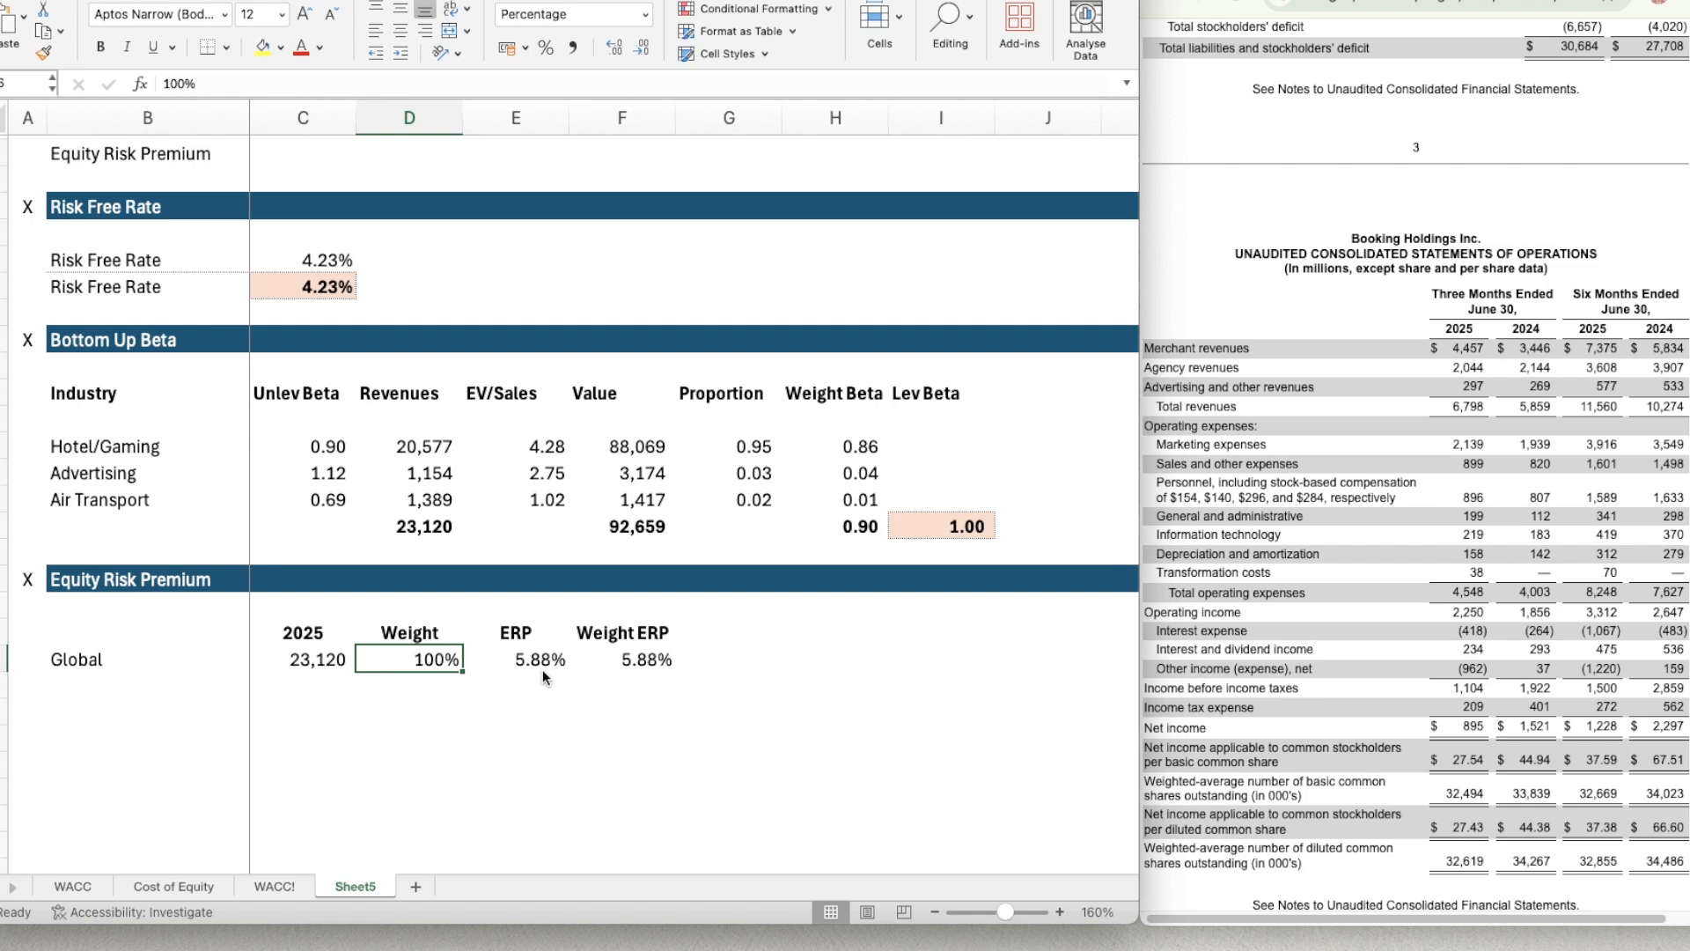
key(Right)
key(Right)
key(Right)
key(Left)
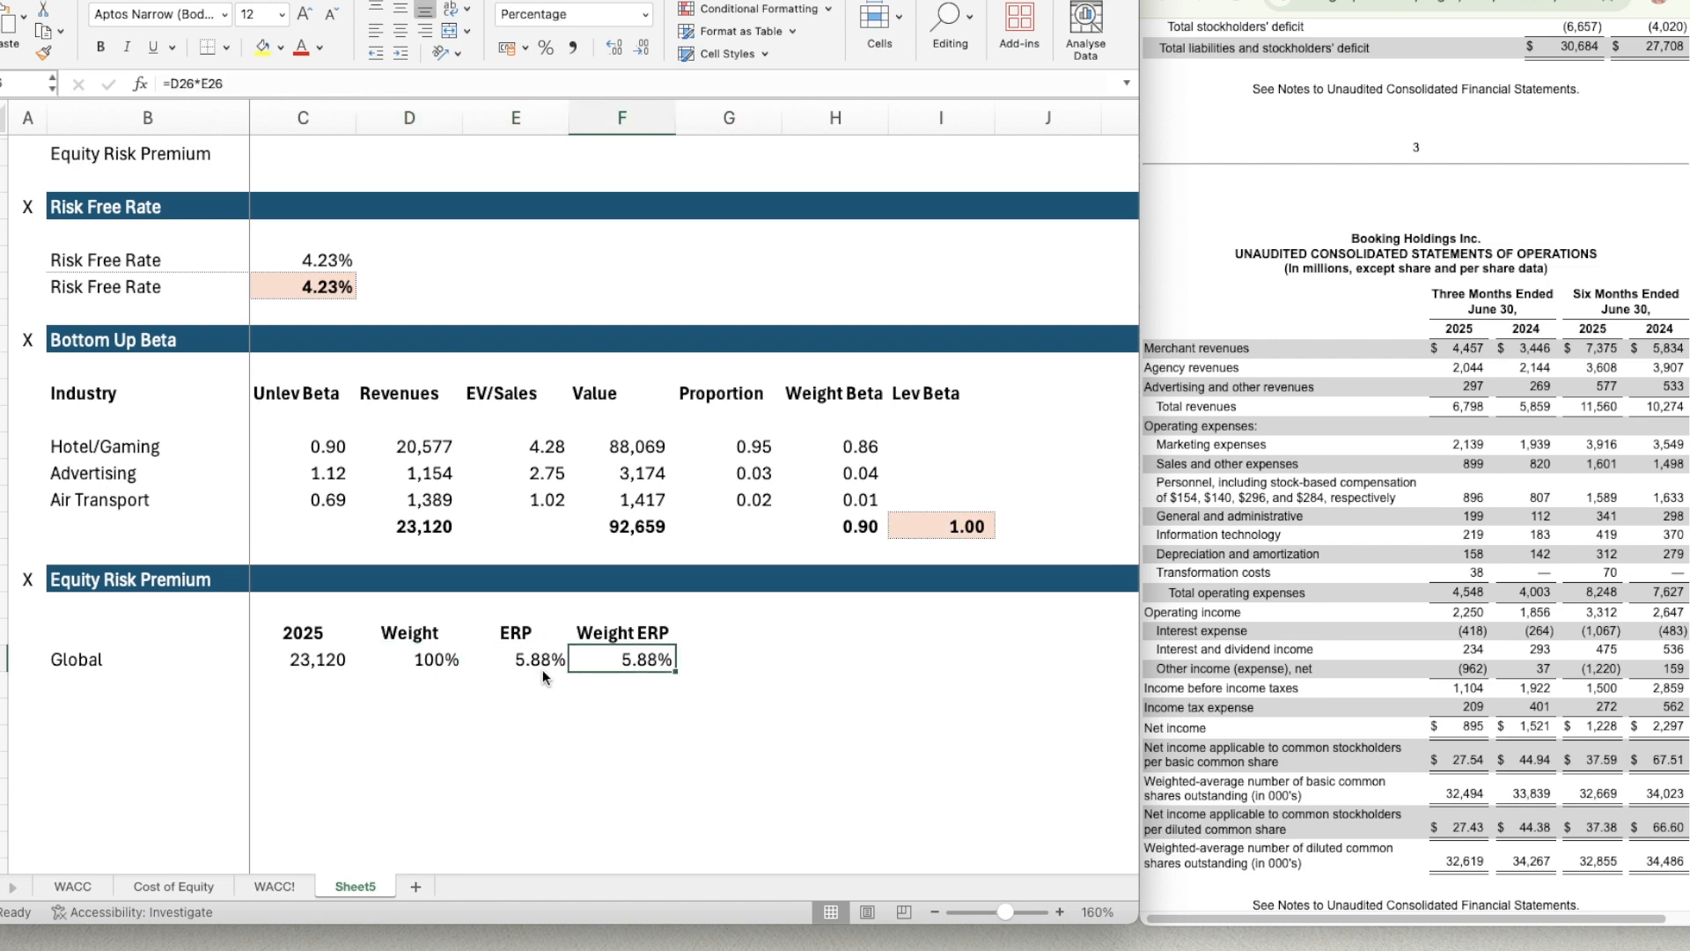
key(Right)
key(Up)
key(Up)
key(Right)
key(Up)
key(Up)
key(Up)
key(Up)
key(Up)
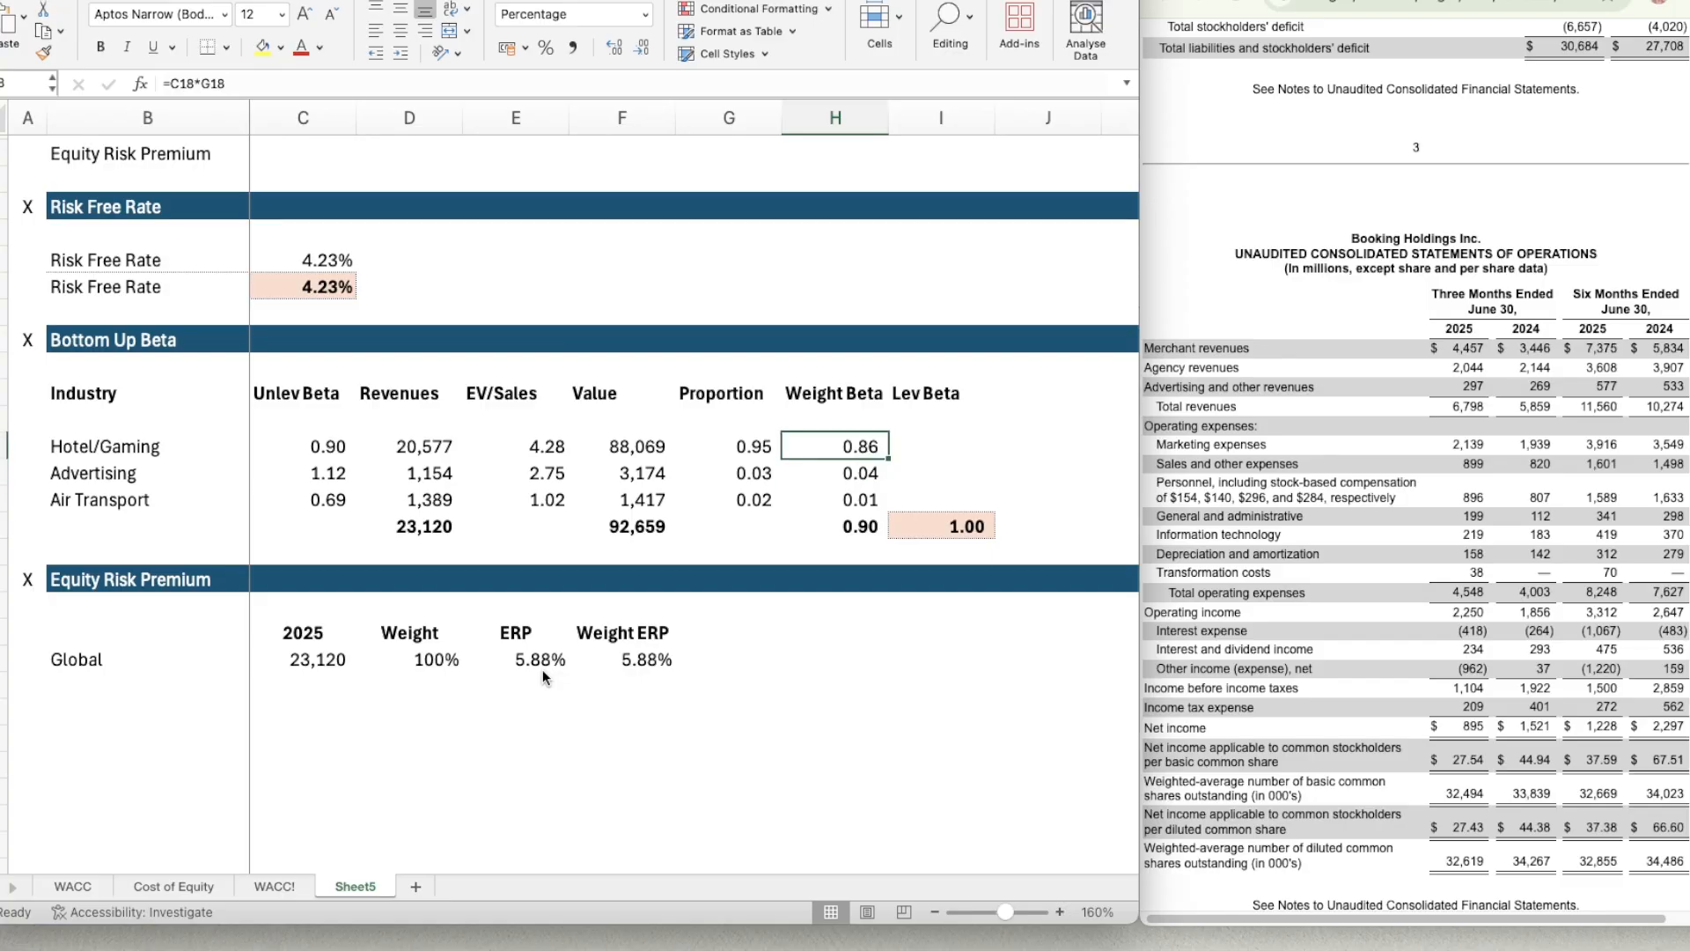
key(Down)
key(Down)
key(Down)
key(Down)
key(Down)
key(Left)
key(Left)
key(Left)
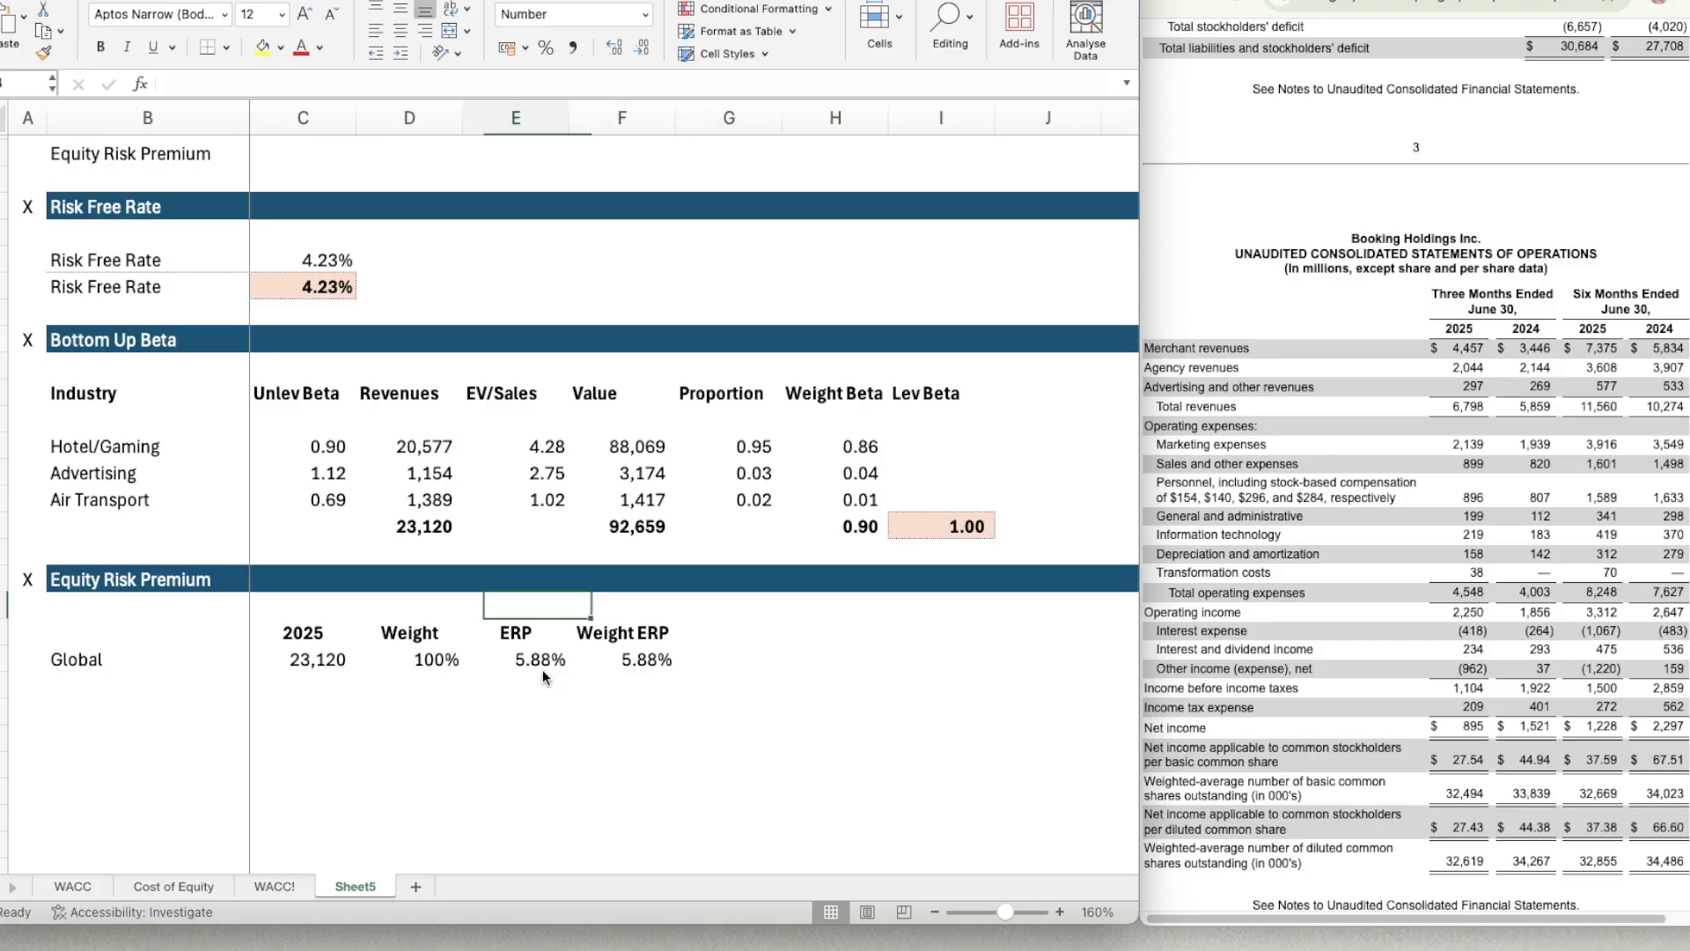
Add a thin dotted top border to B27:F27, directly below the Global row of the Equity Risk Premium table.
key(Down)
key(Down)
key(Down)
key(Left)
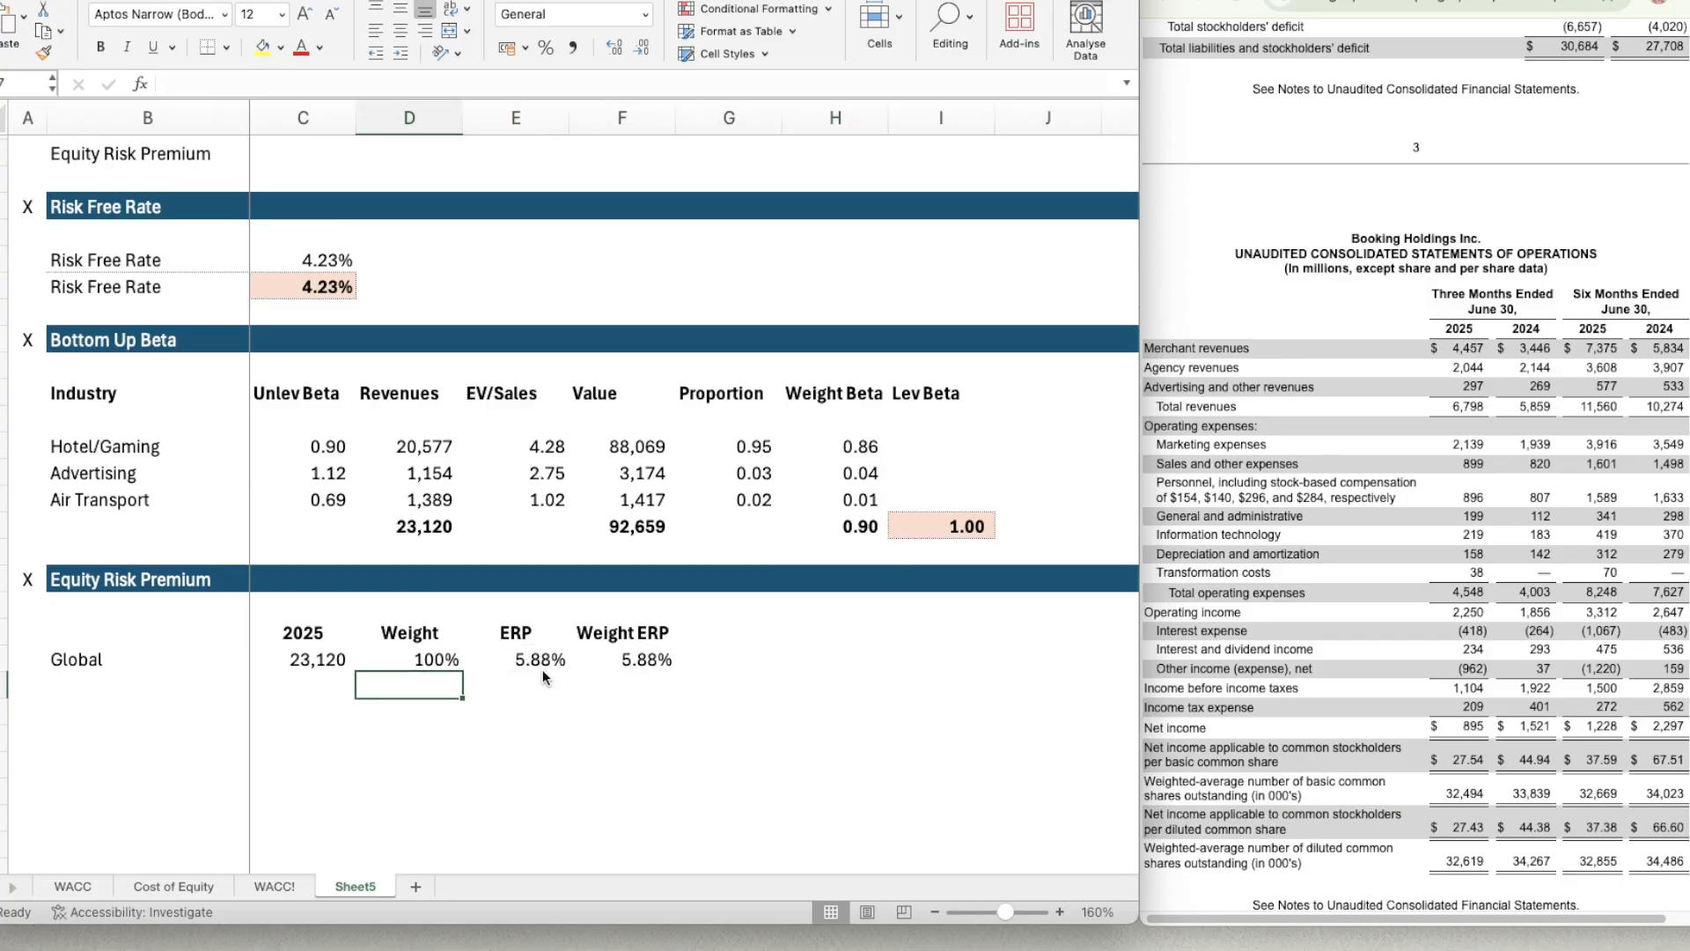
key(Left)
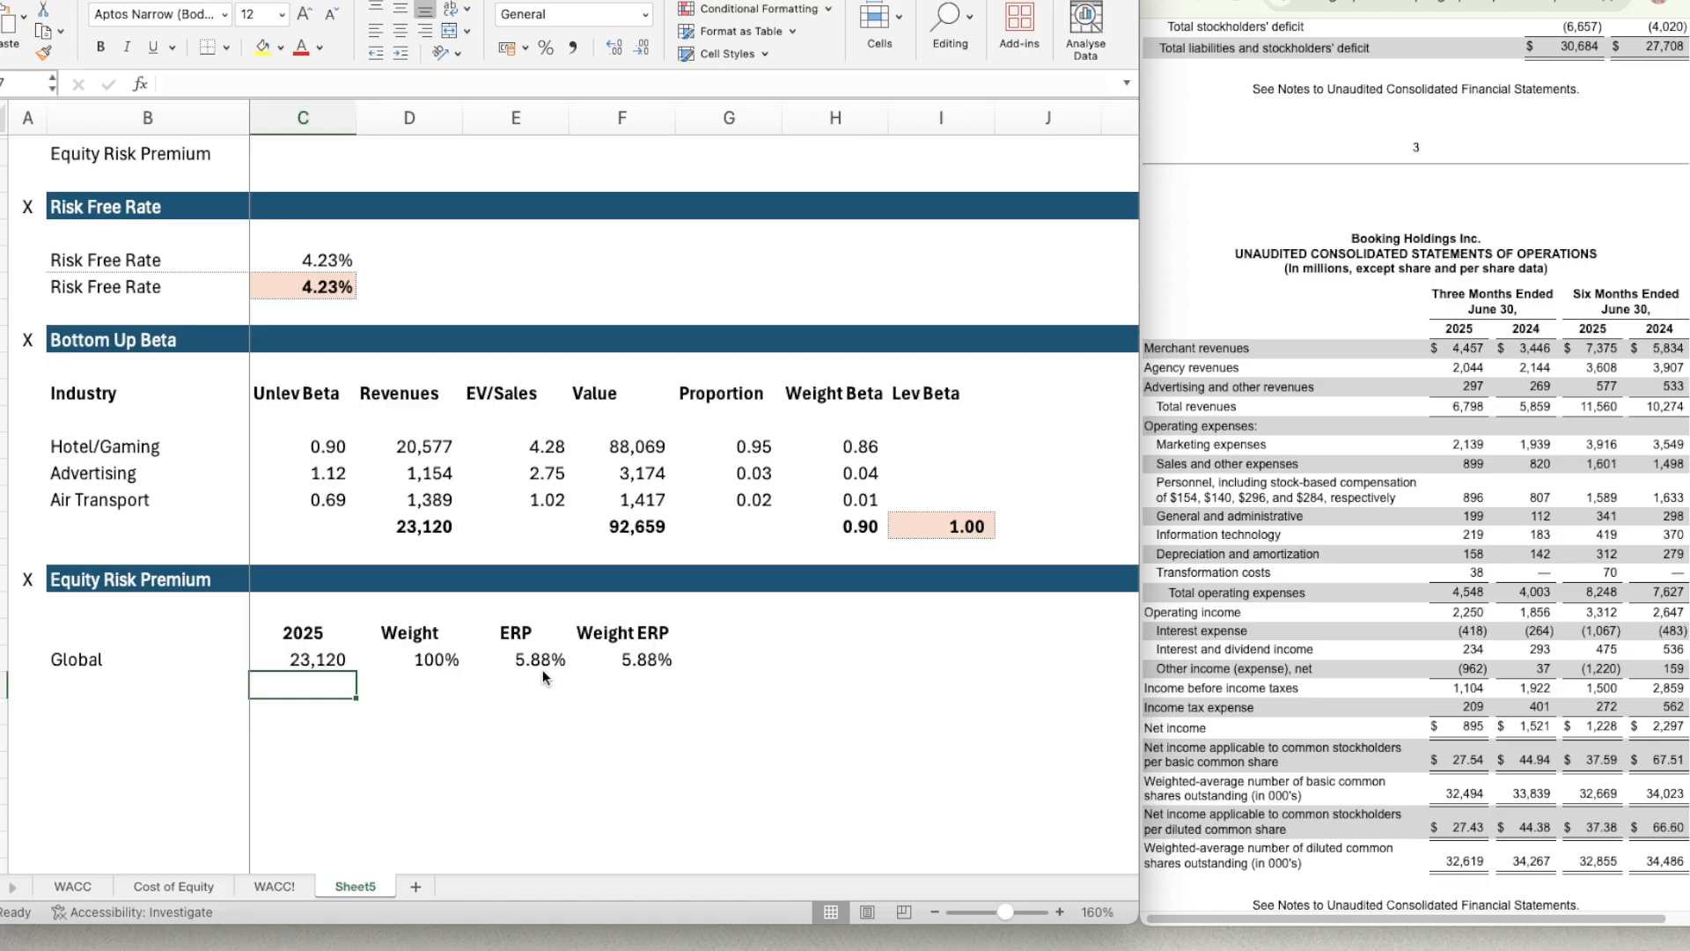
key(Left)
key(shift+Right)
key(shift+Right)
key(shift+Right)
key(shift+Right)
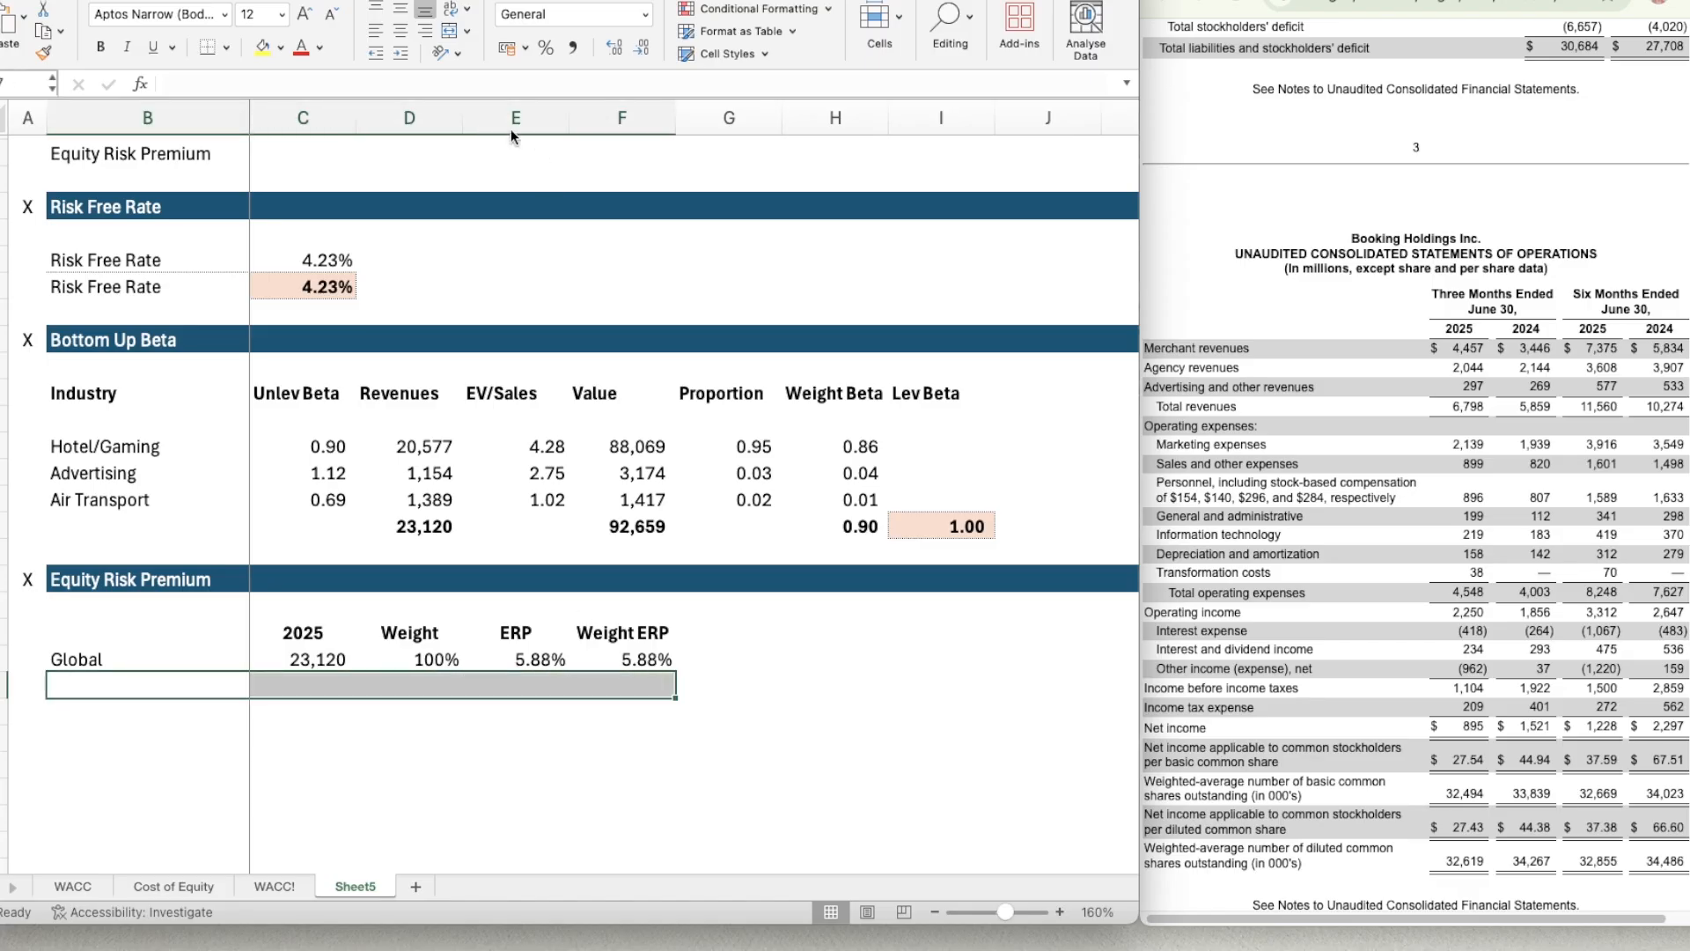
key(super+1)
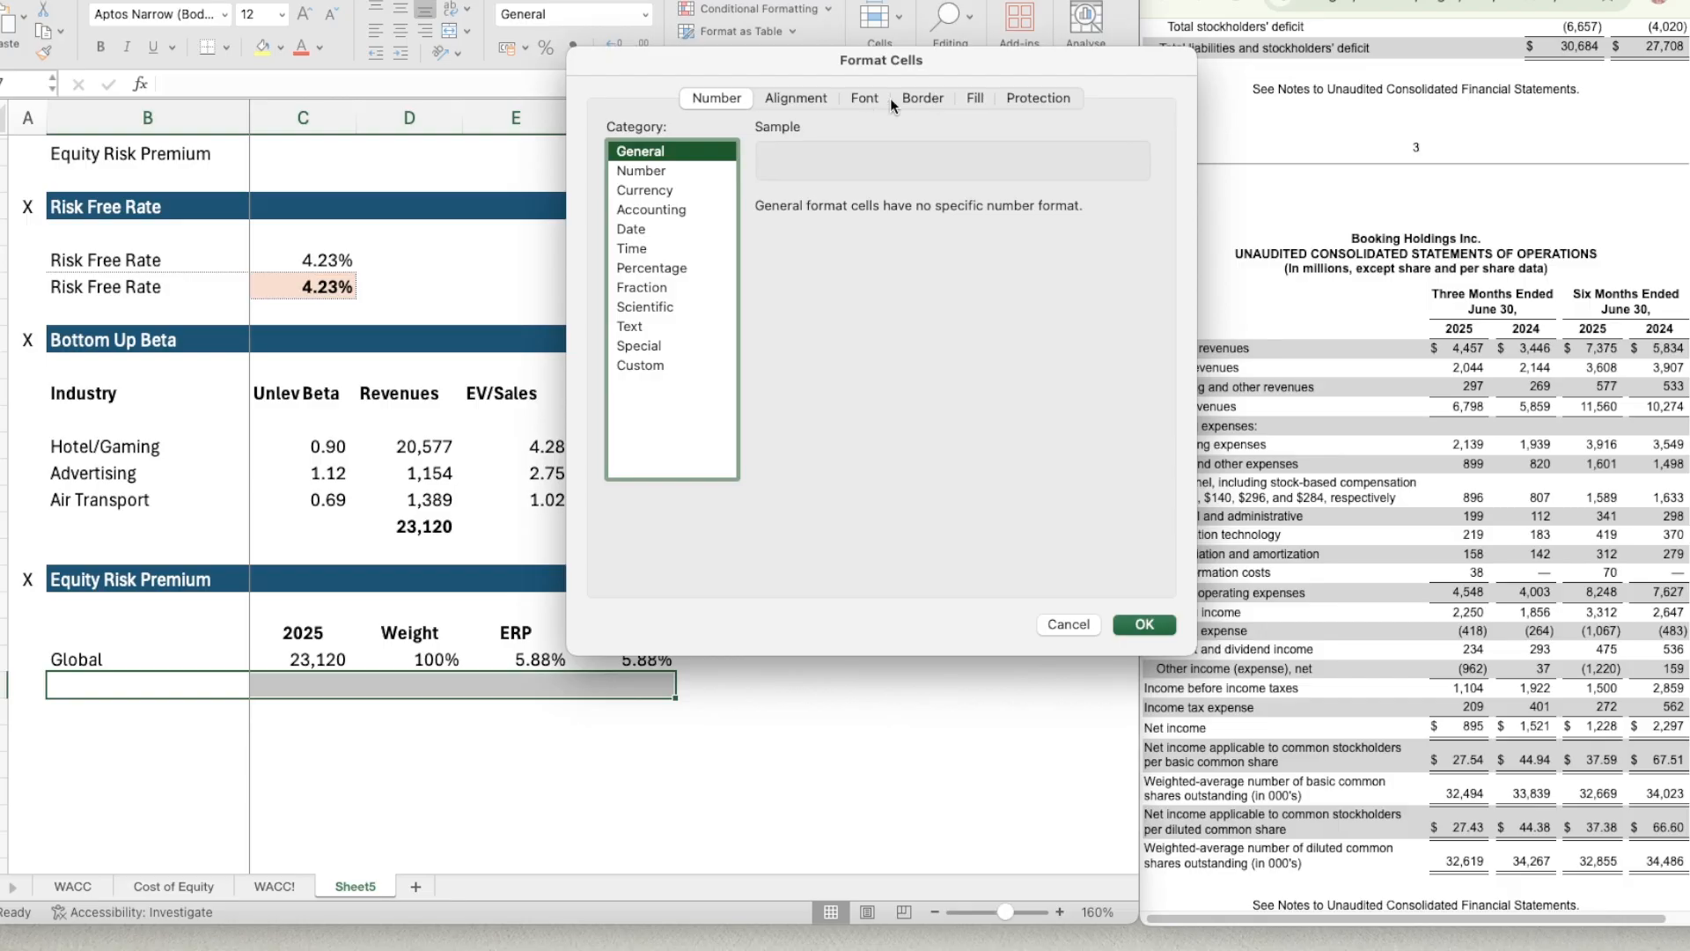
click(922, 99)
click(692, 204)
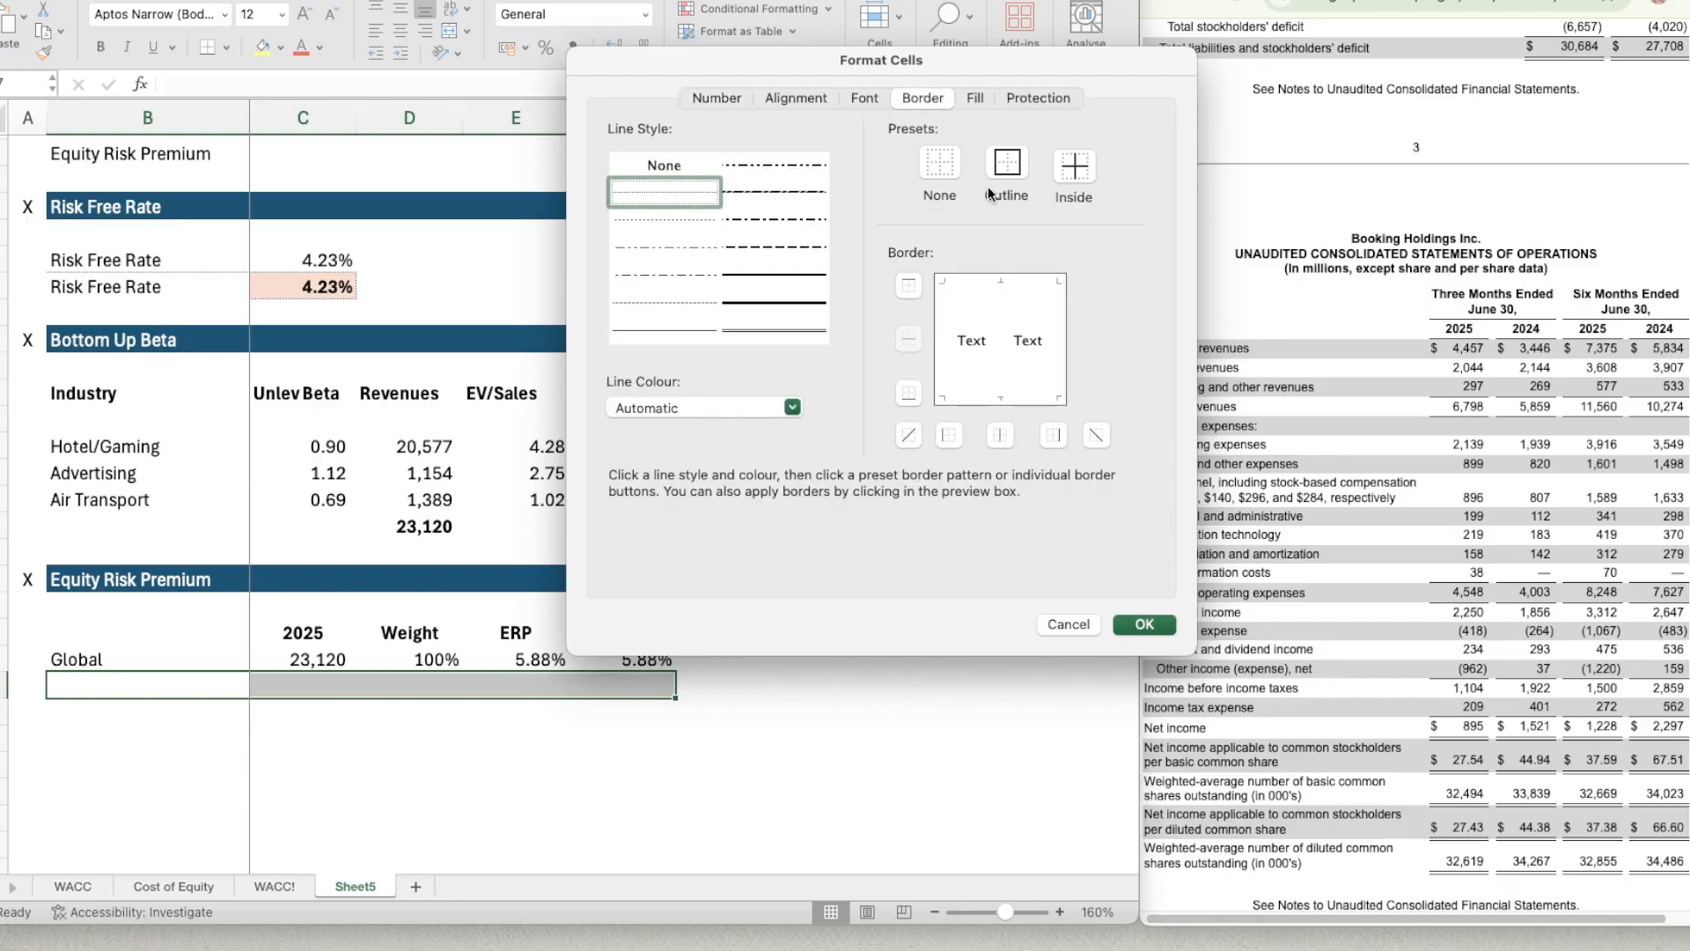
click(907, 287)
key(Return)
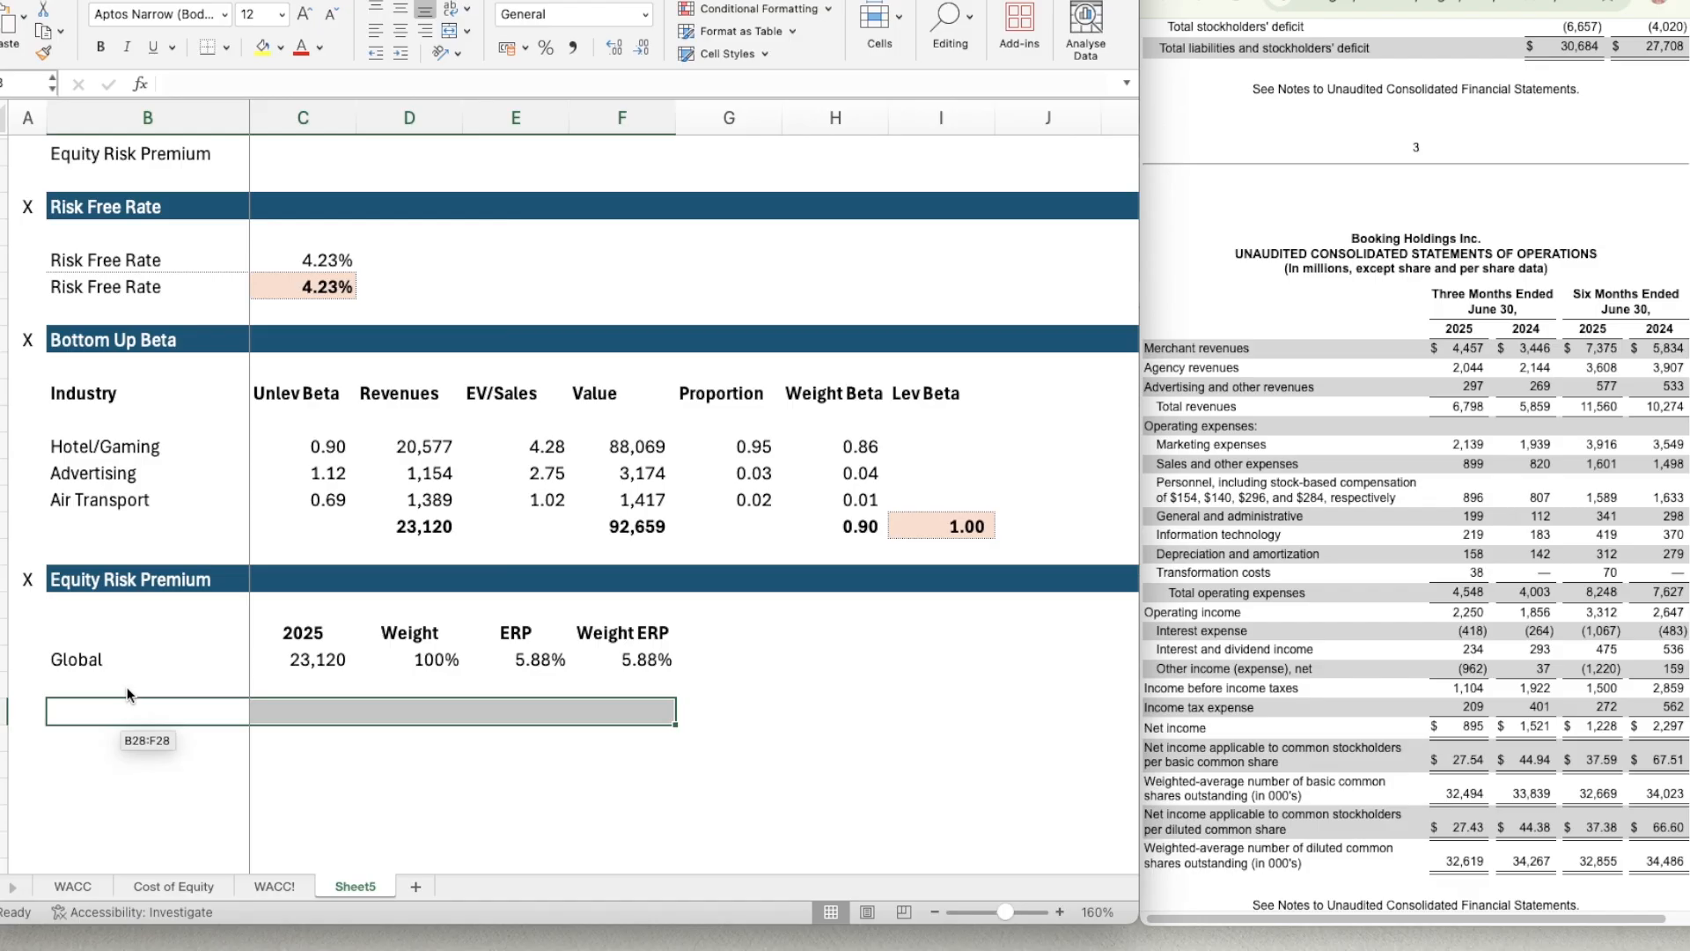
Undo the accidental move of the bordered cells B27:F27 down one row.
click(128, 683)
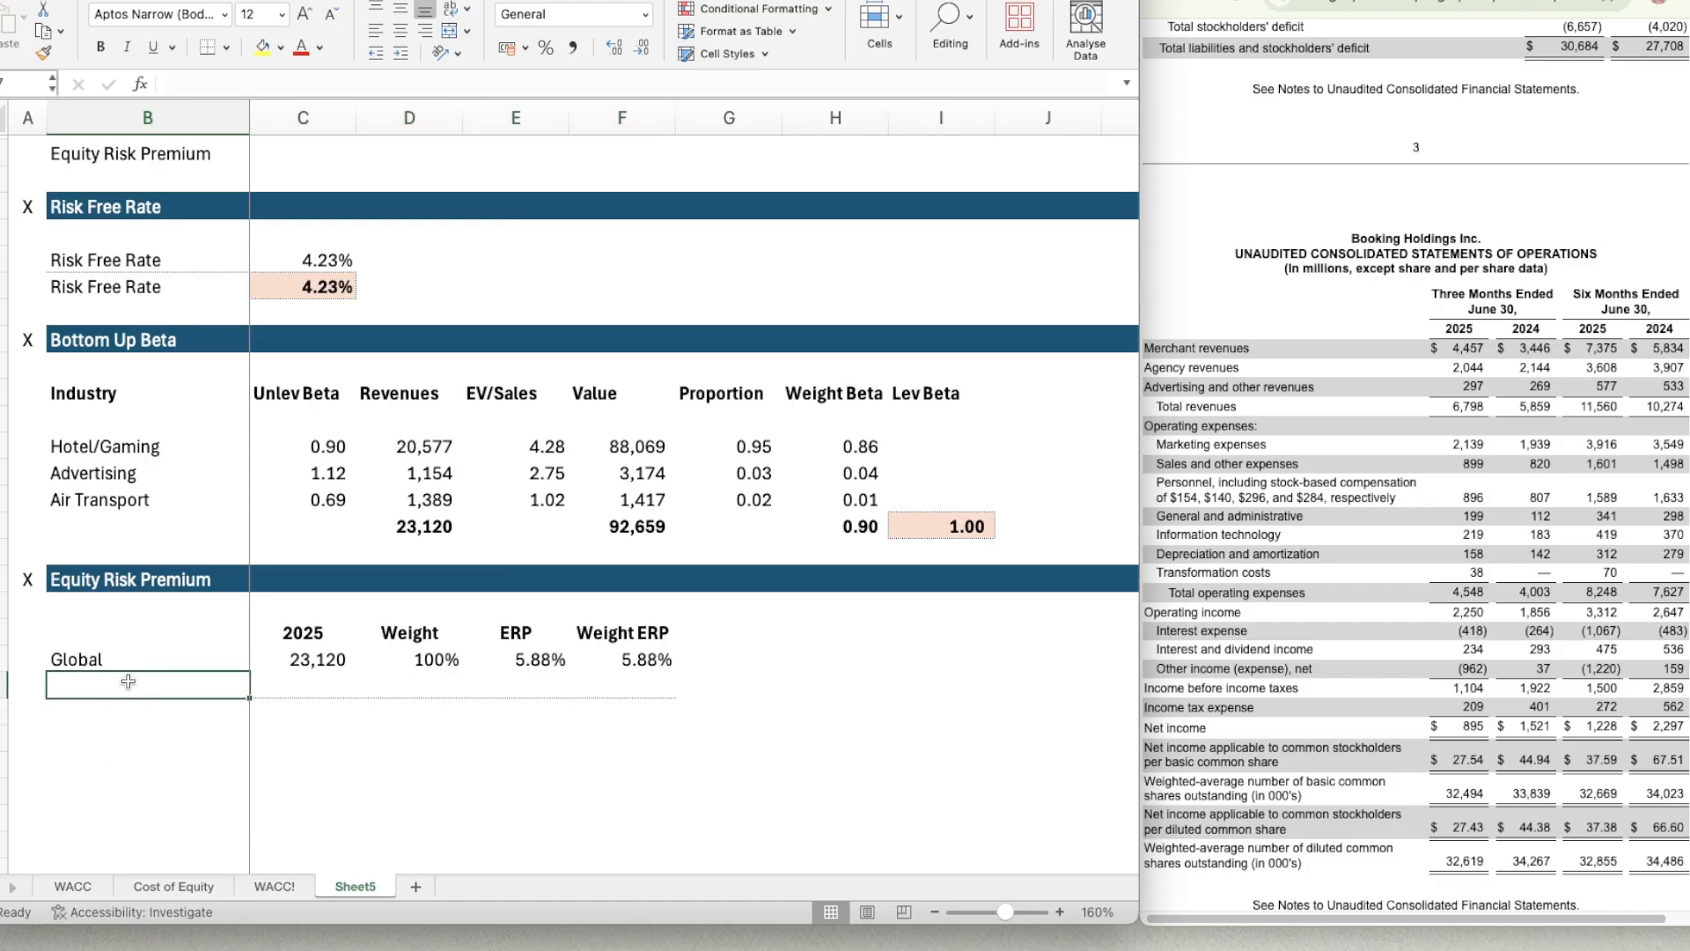
key(super+z)
click(174, 729)
click(156, 702)
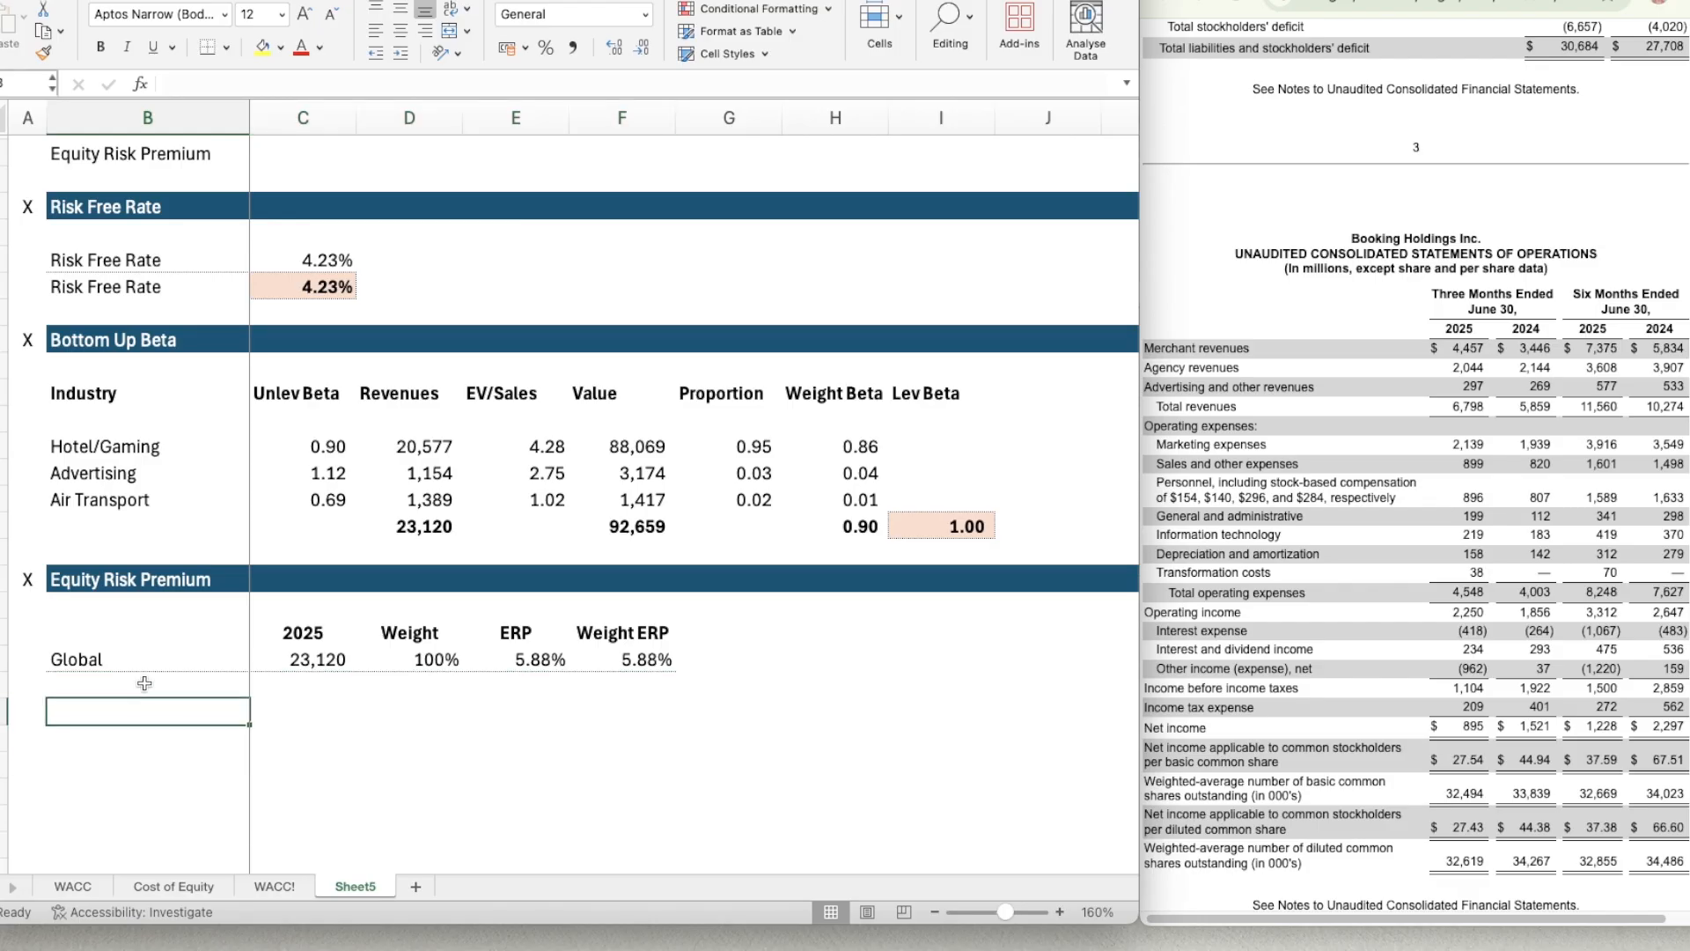
Label the total row Global in B27 and make the label bold.
click(144, 683)
text(Global)
key(Return)
click(144, 683)
key(super+b)
key(Right)
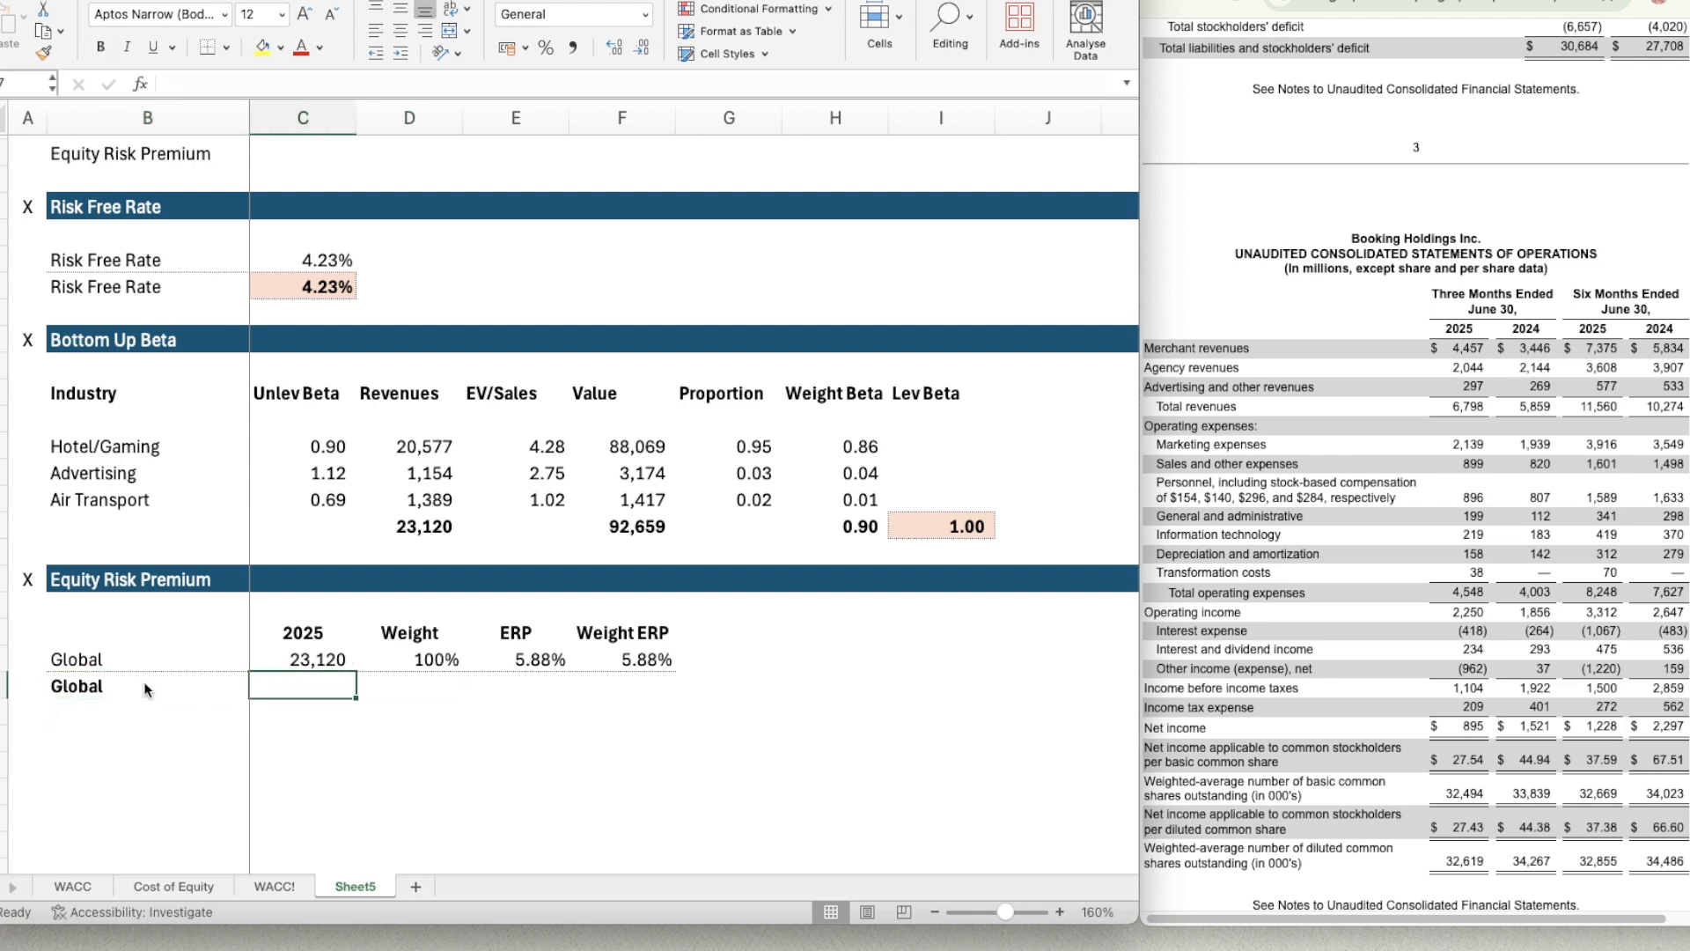
Total the 2025 revenues in C27 with a SUM formula over C26.
text(=SUM()
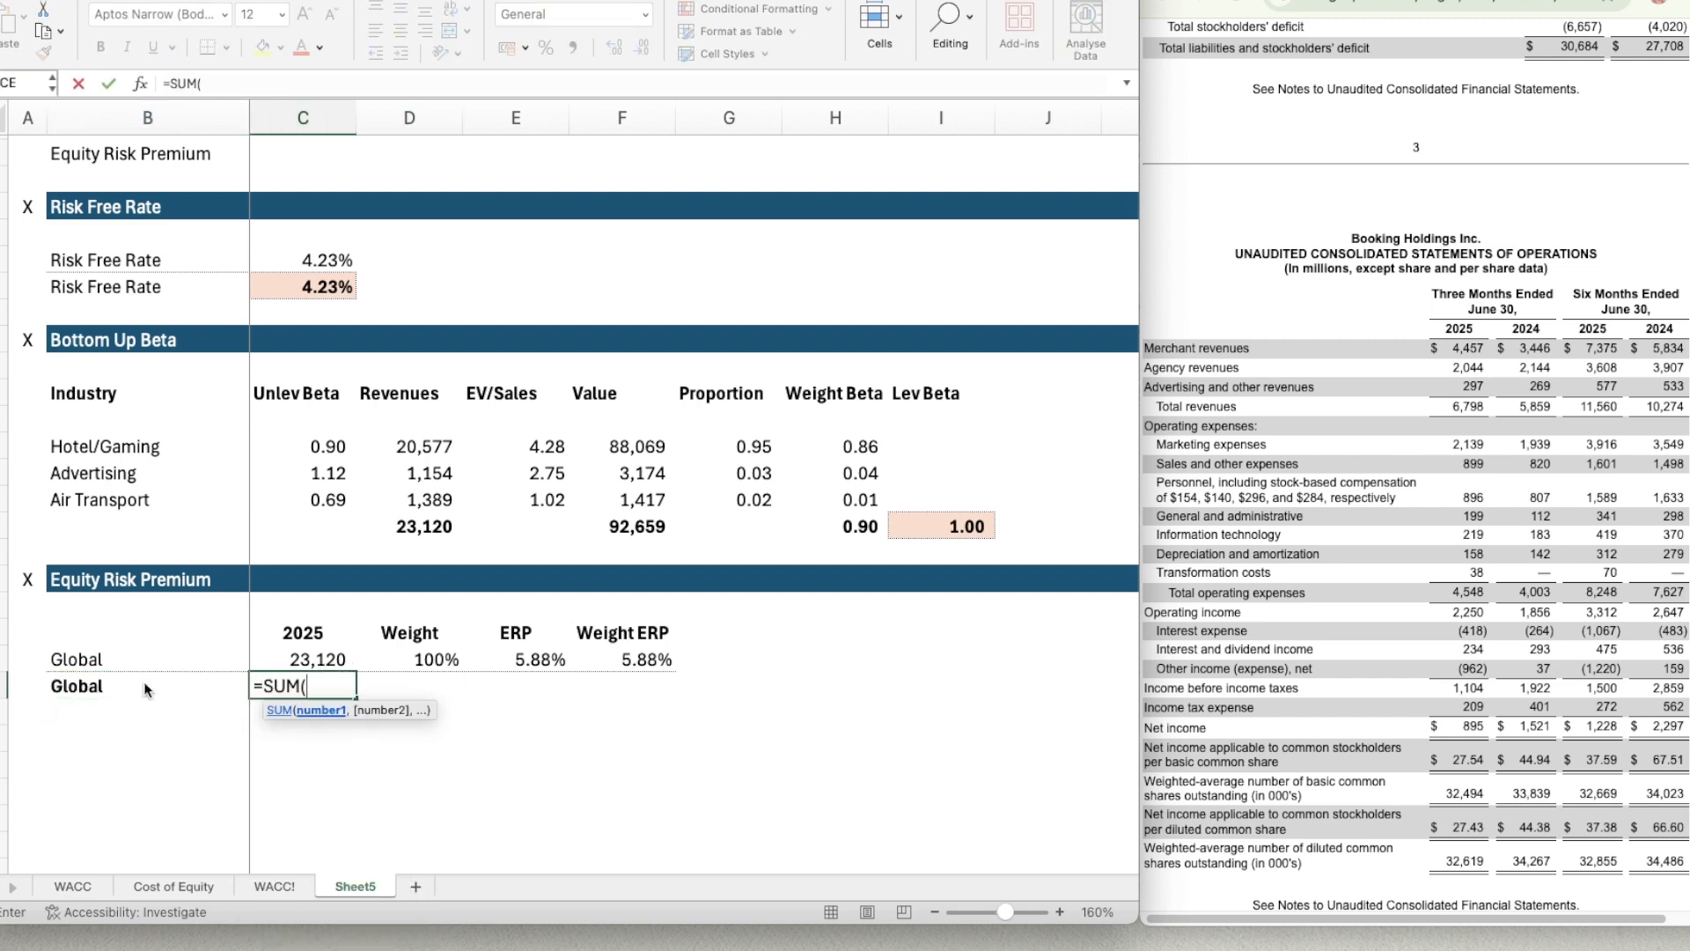
key(Up)
key(Return)
key(Up)
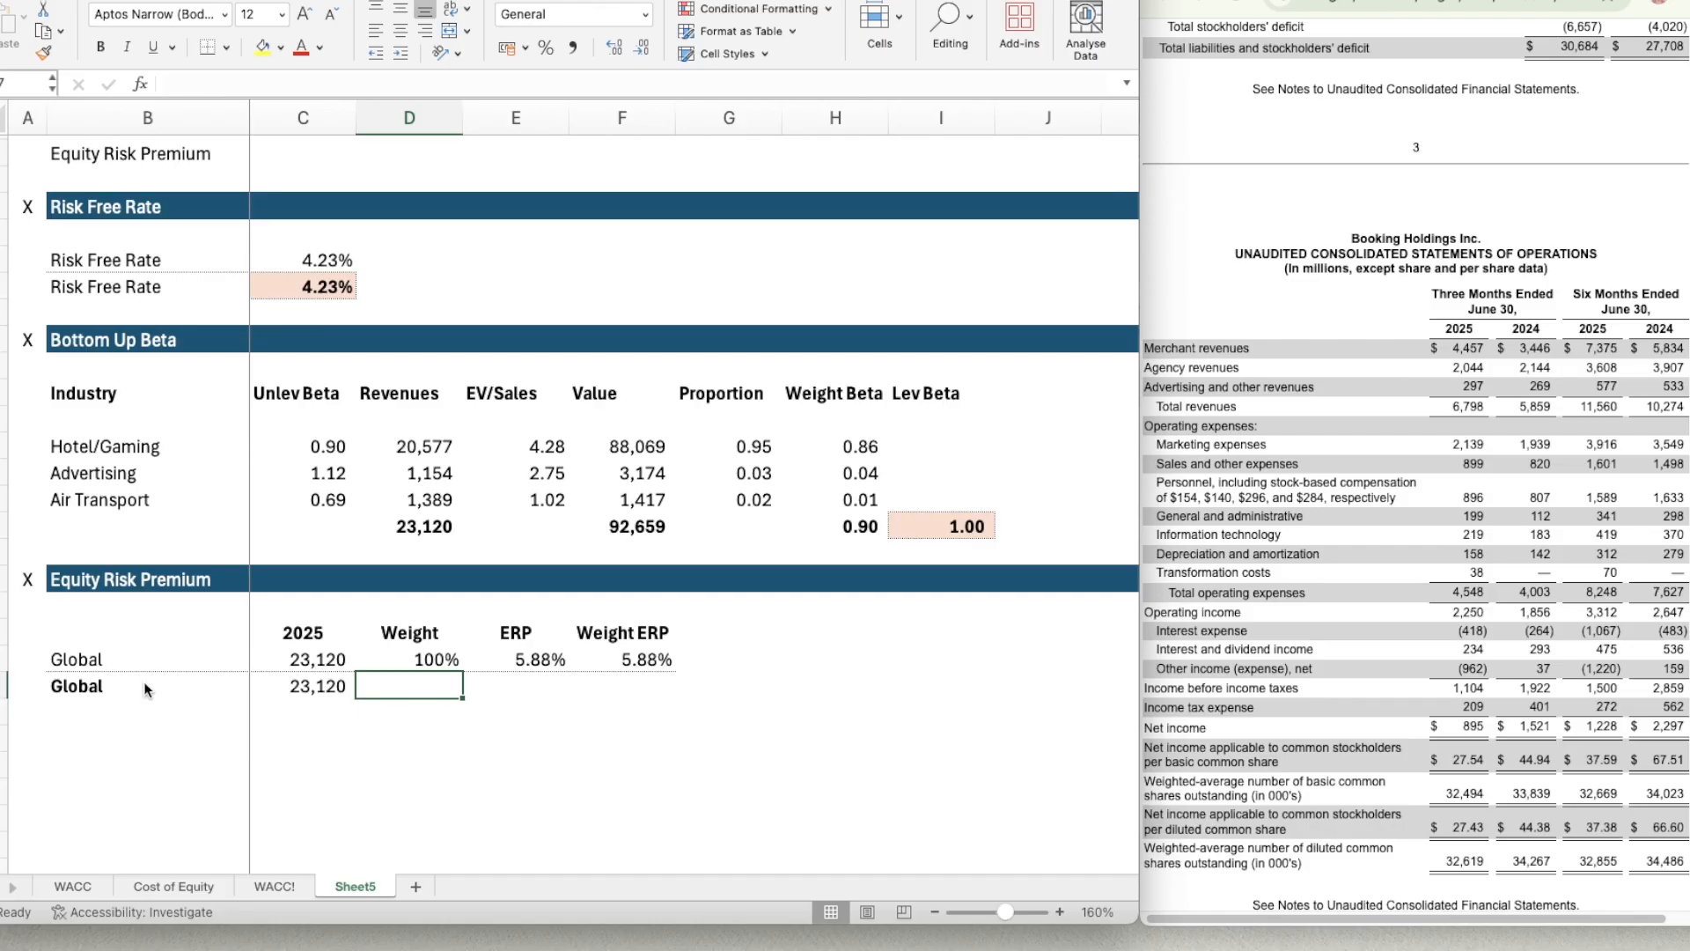
Copy the SUM formula from C27 across the total row through F27.
key(Left)
key(super+c)
key(shift+Right)
key(shift+Right)
key(shift+Right)
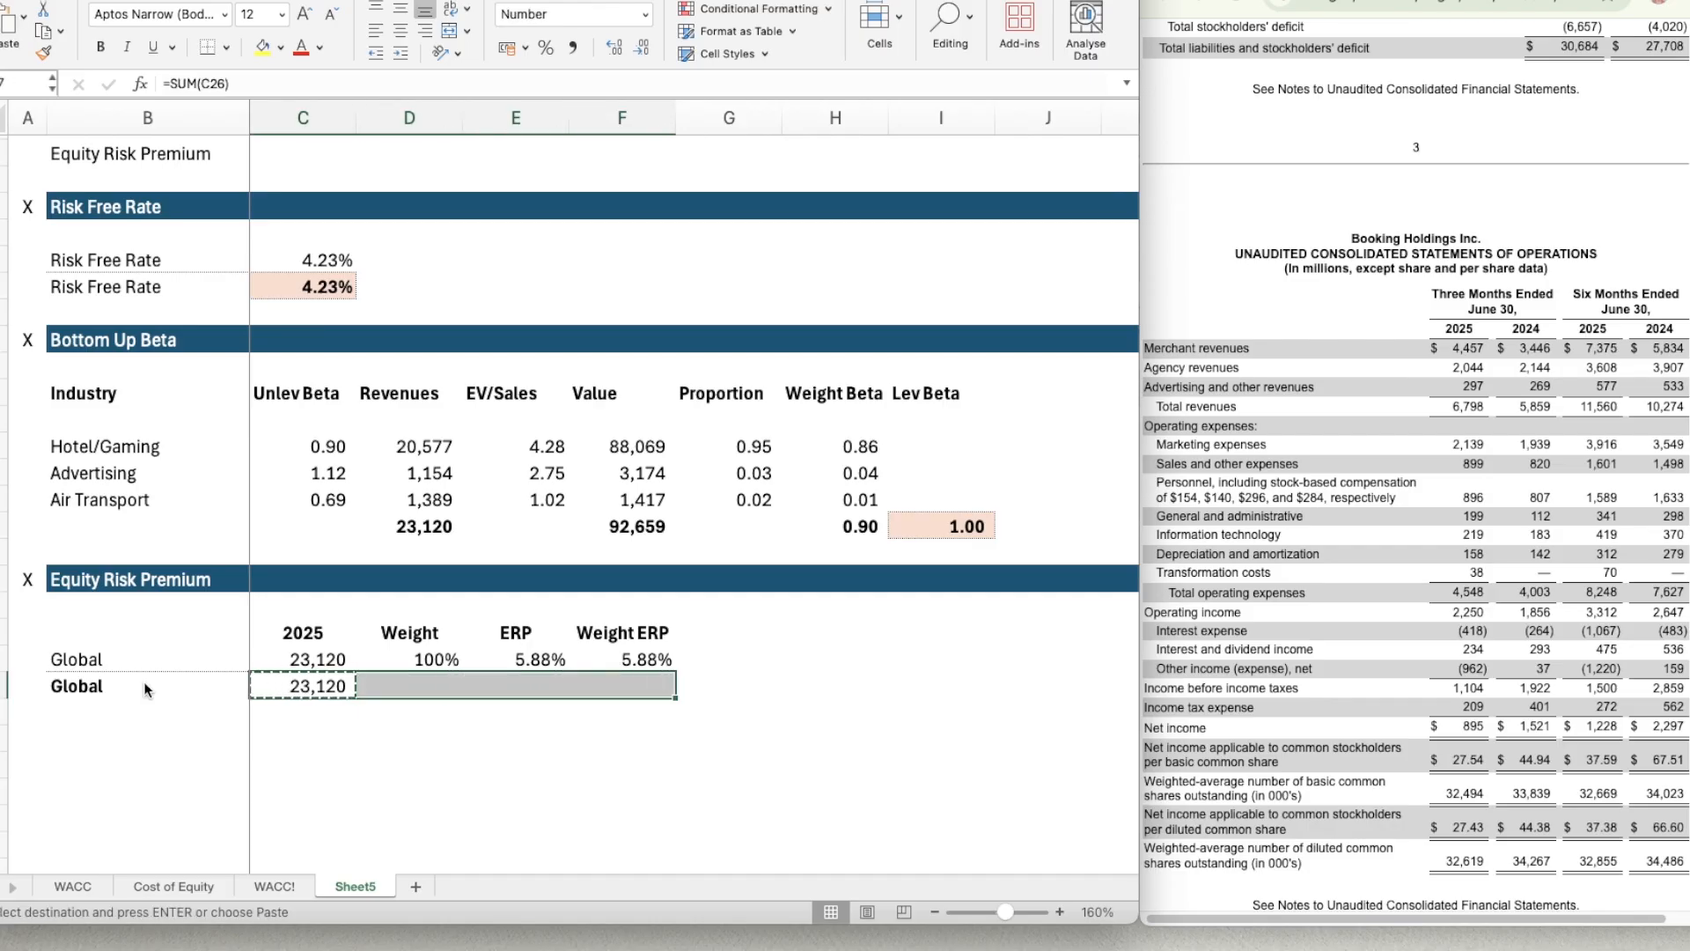
key(super+v)
key(Right)
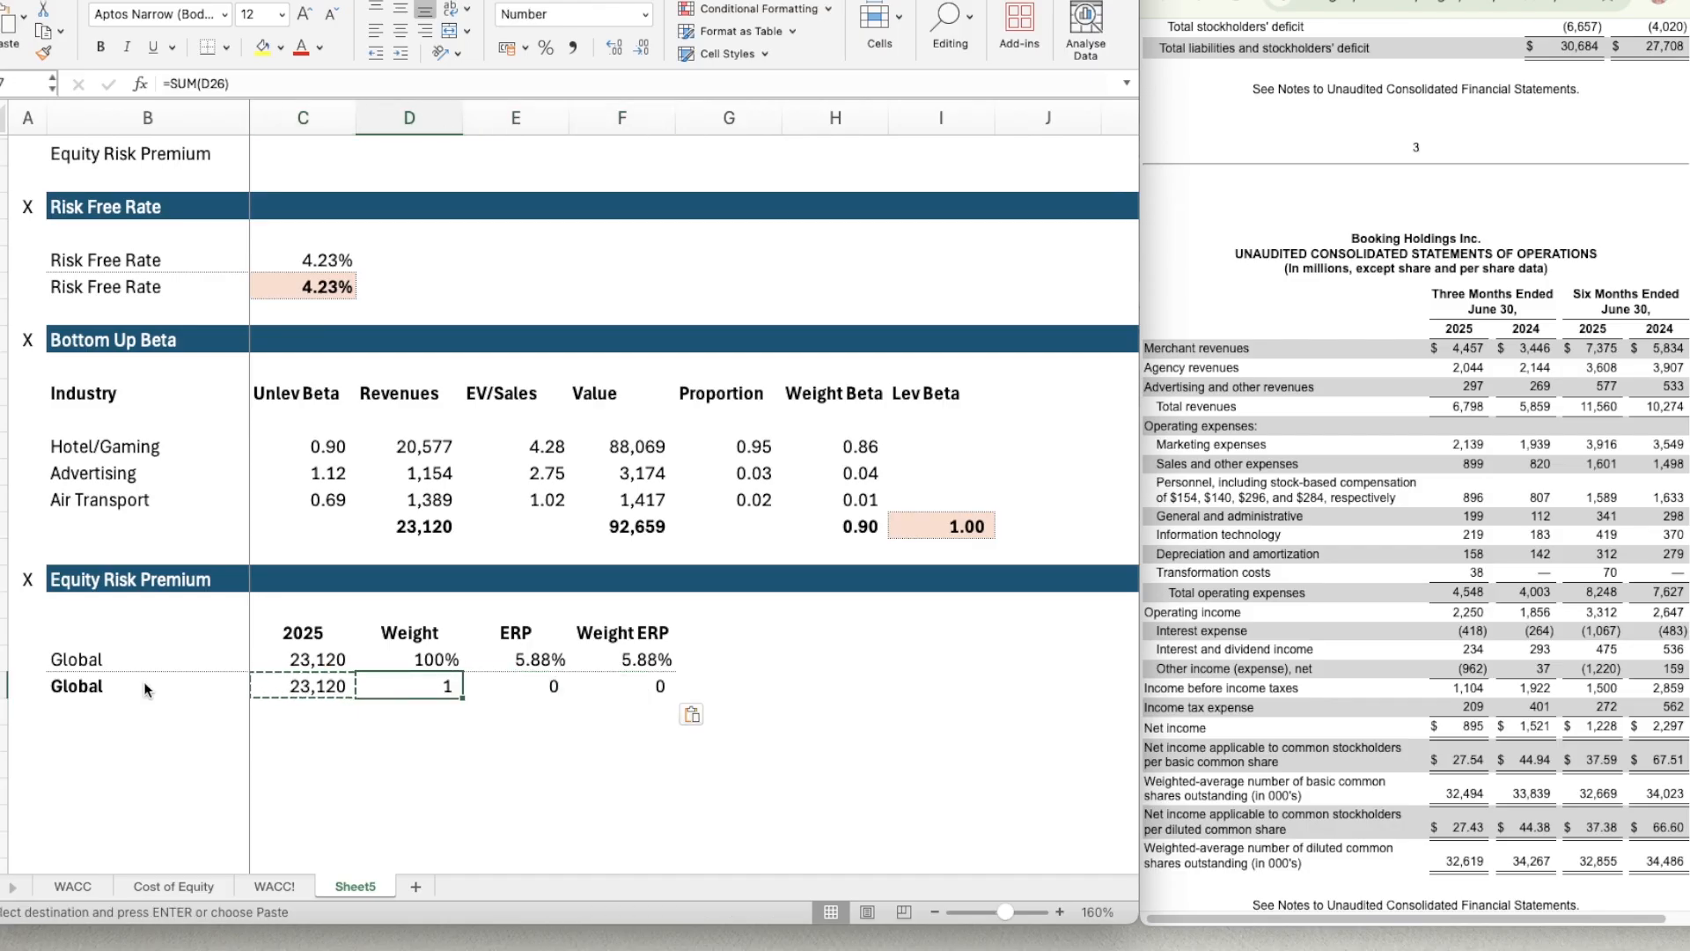
Format the total-row cells D27:F27 of the Equity Risk Premium table as Percentage with 0 decimal places.
key(Up)
key(Down)
key(shift+Right)
key(shift+Right)
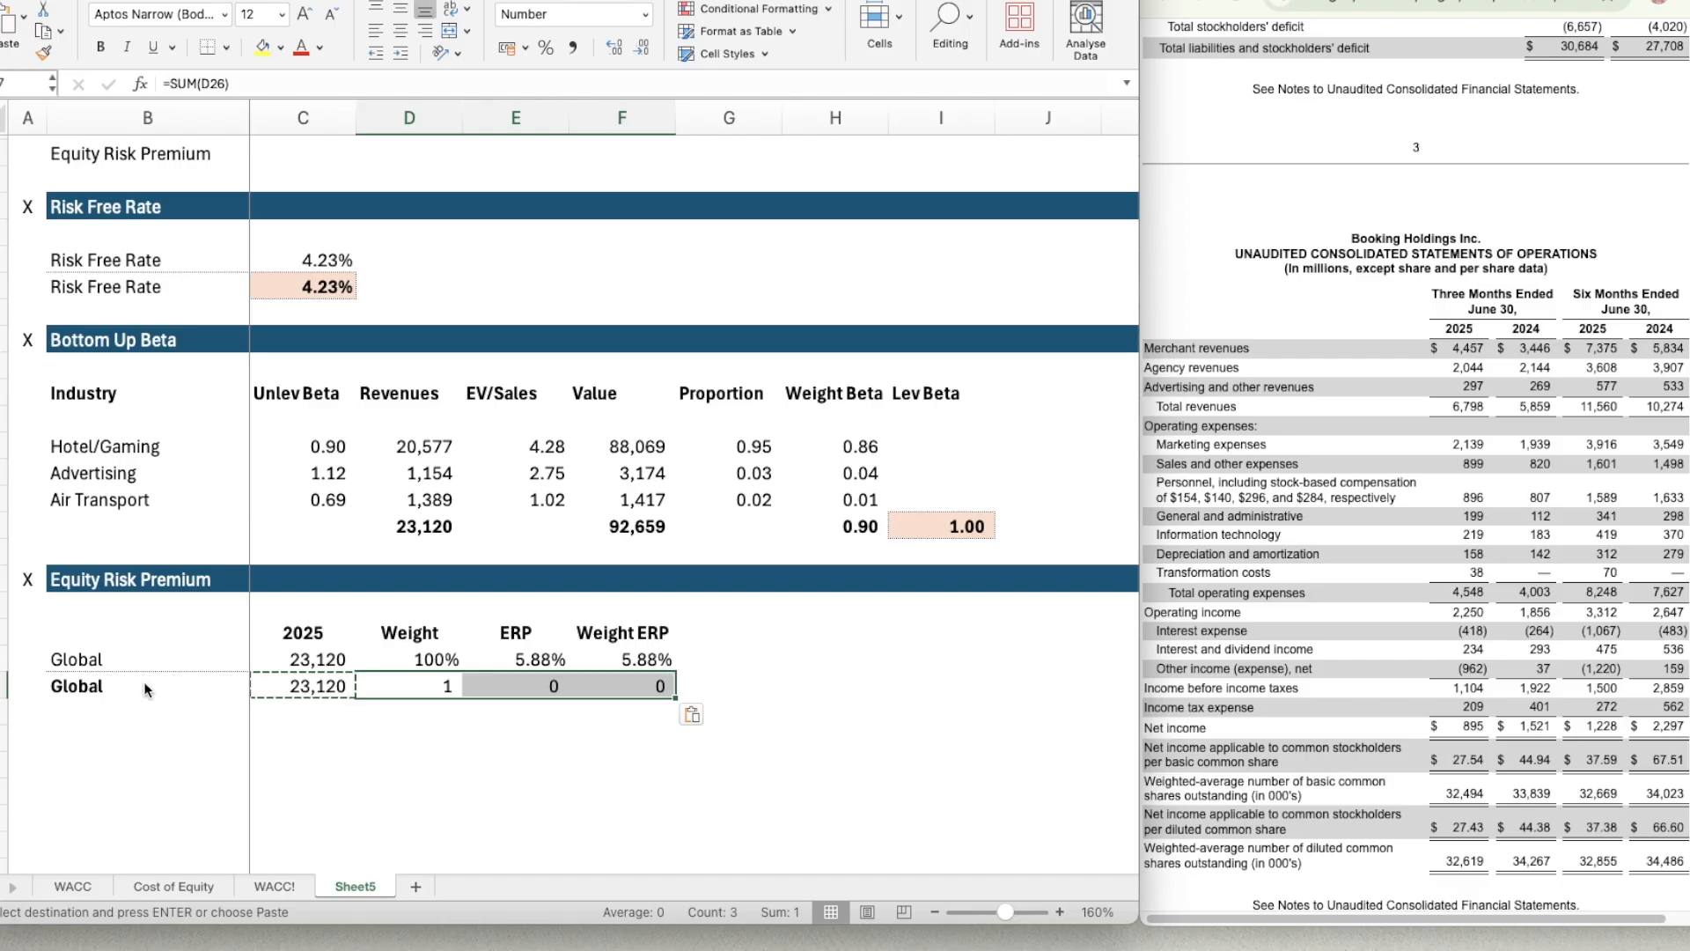
key(Left)
key(Right)
key(Right)
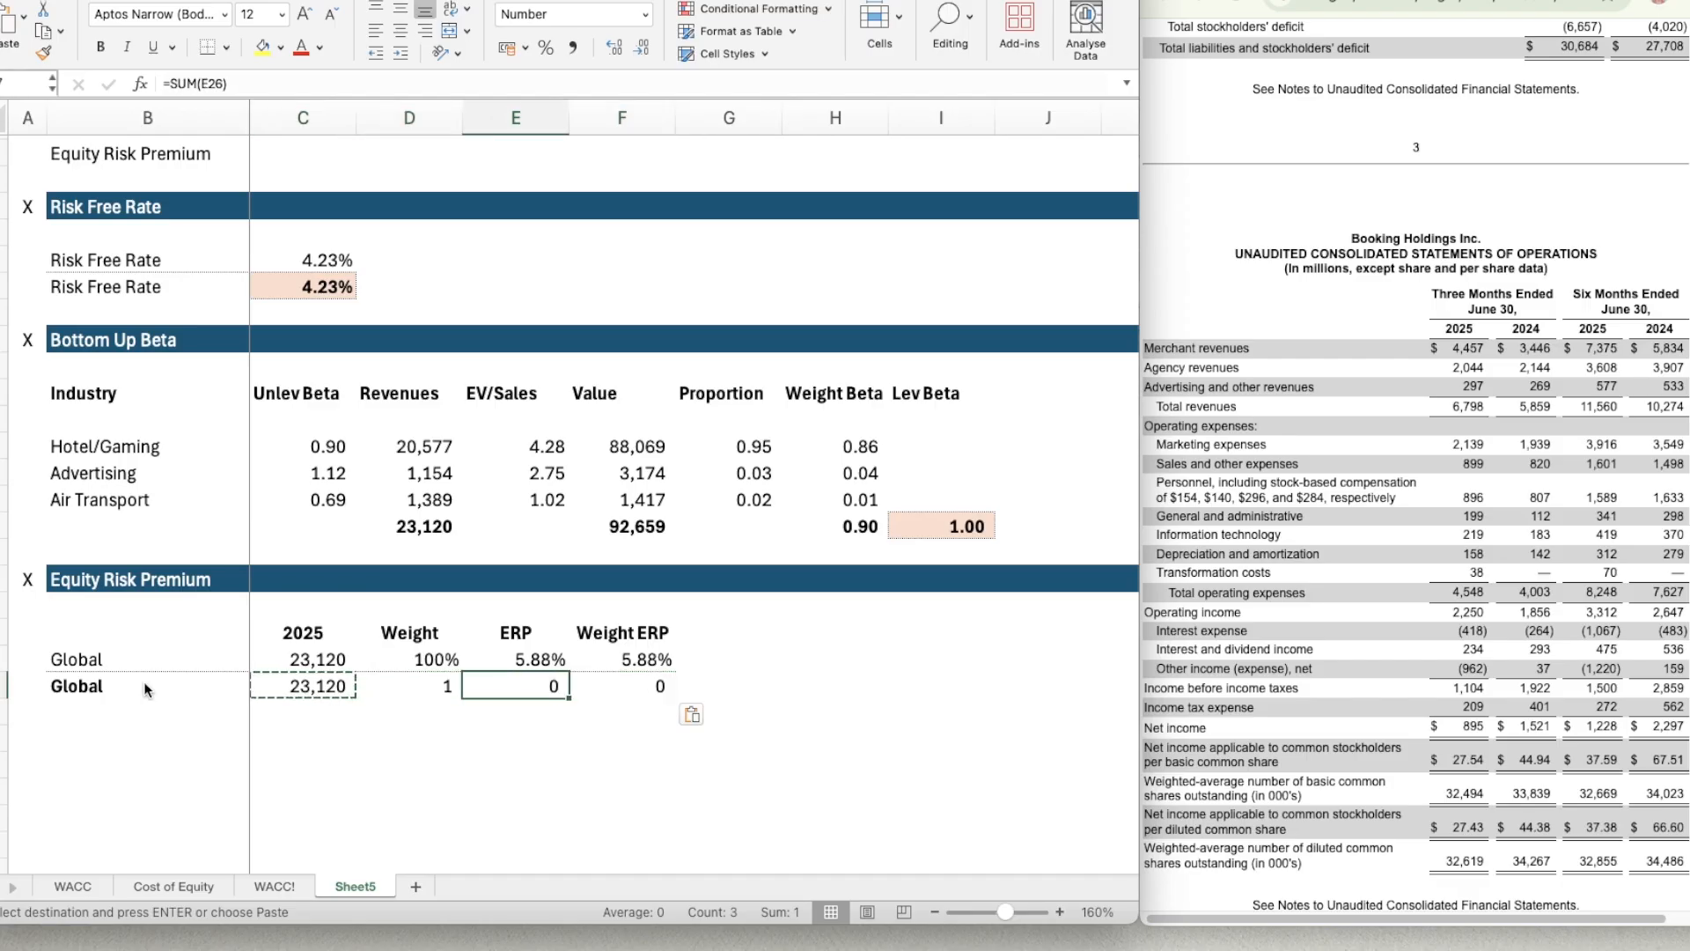
key(Left)
key(shift+Right)
key(shift+Right)
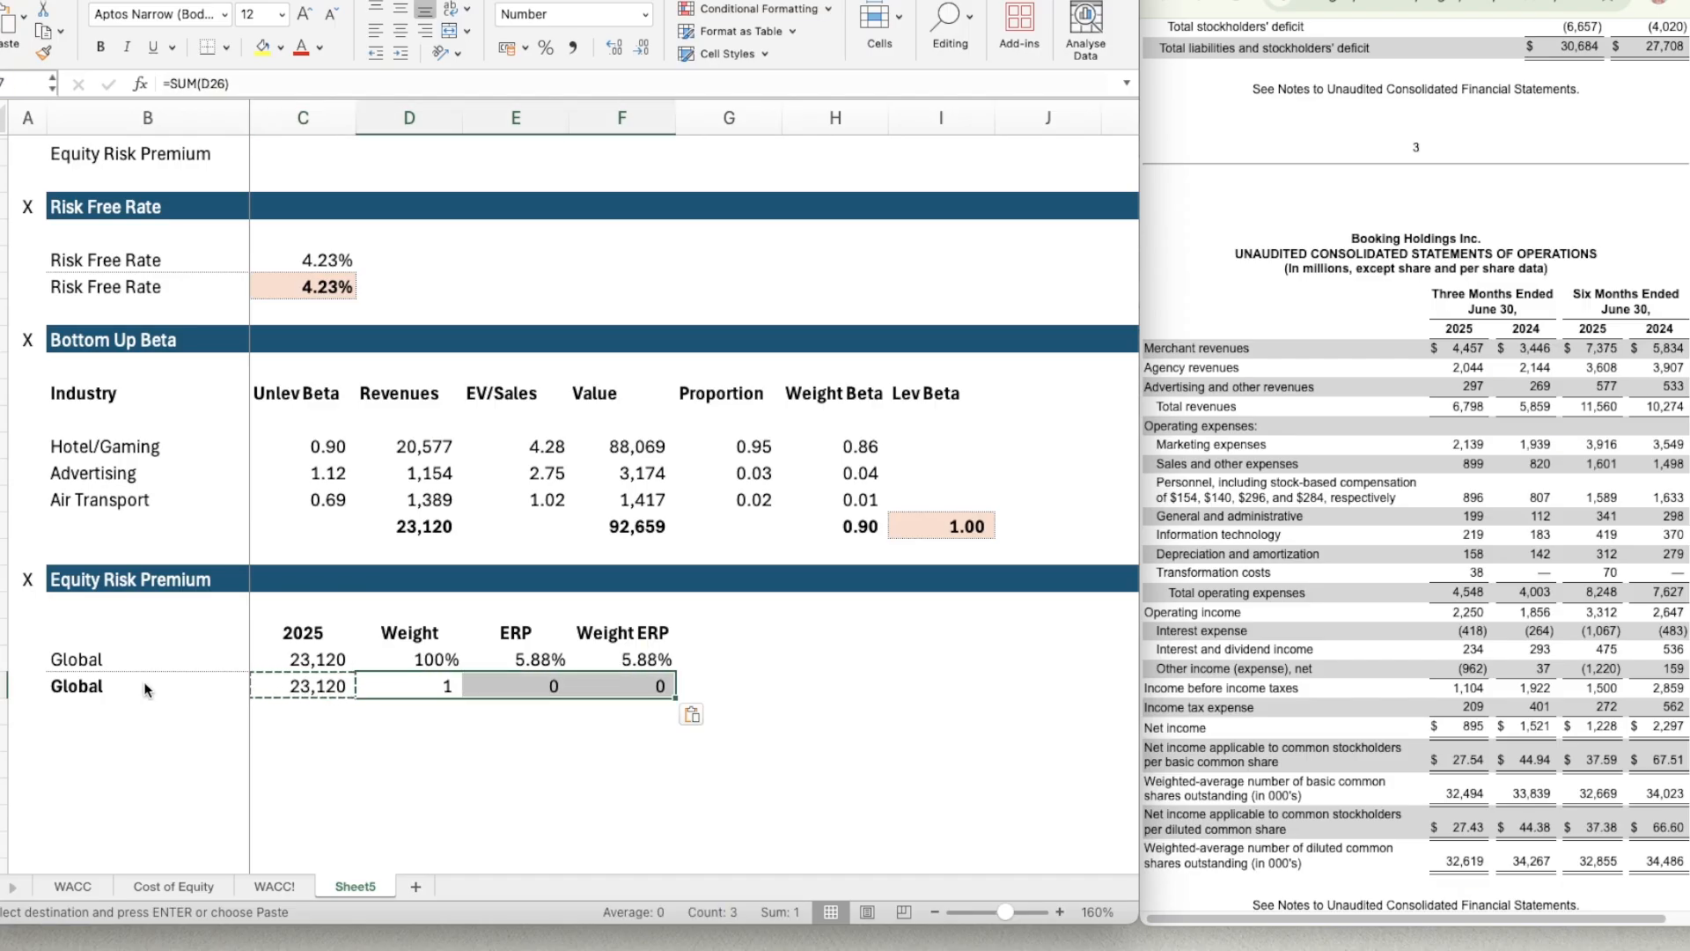
key(super+1)
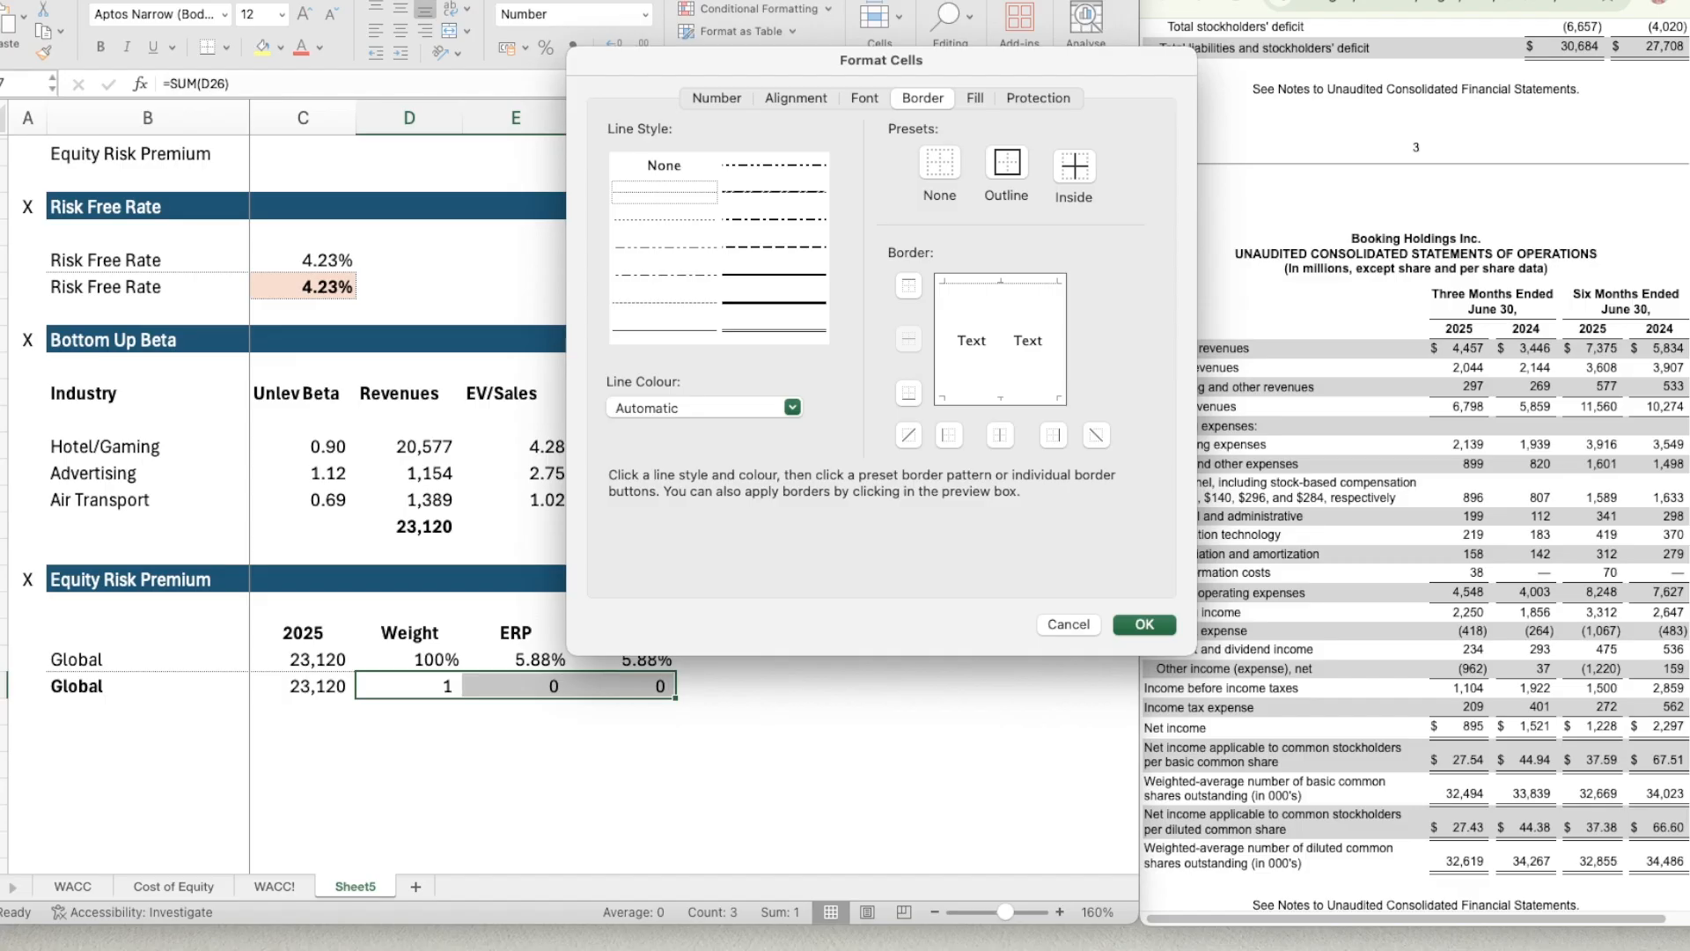
click(732, 103)
click(723, 264)
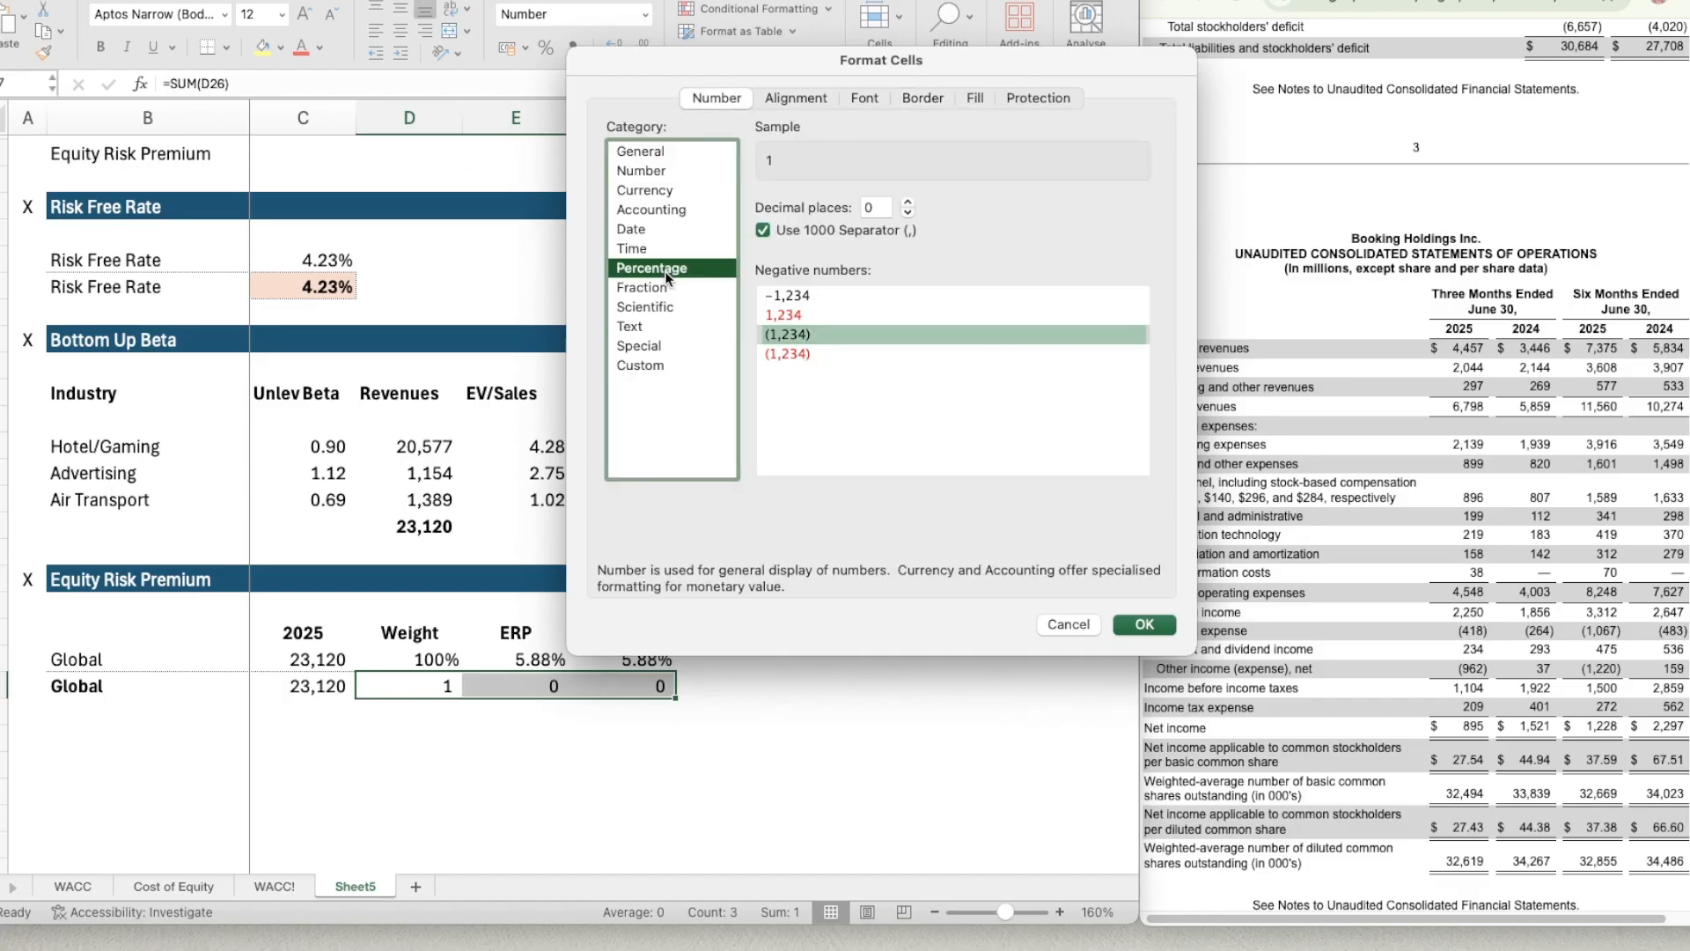
click(1171, 626)
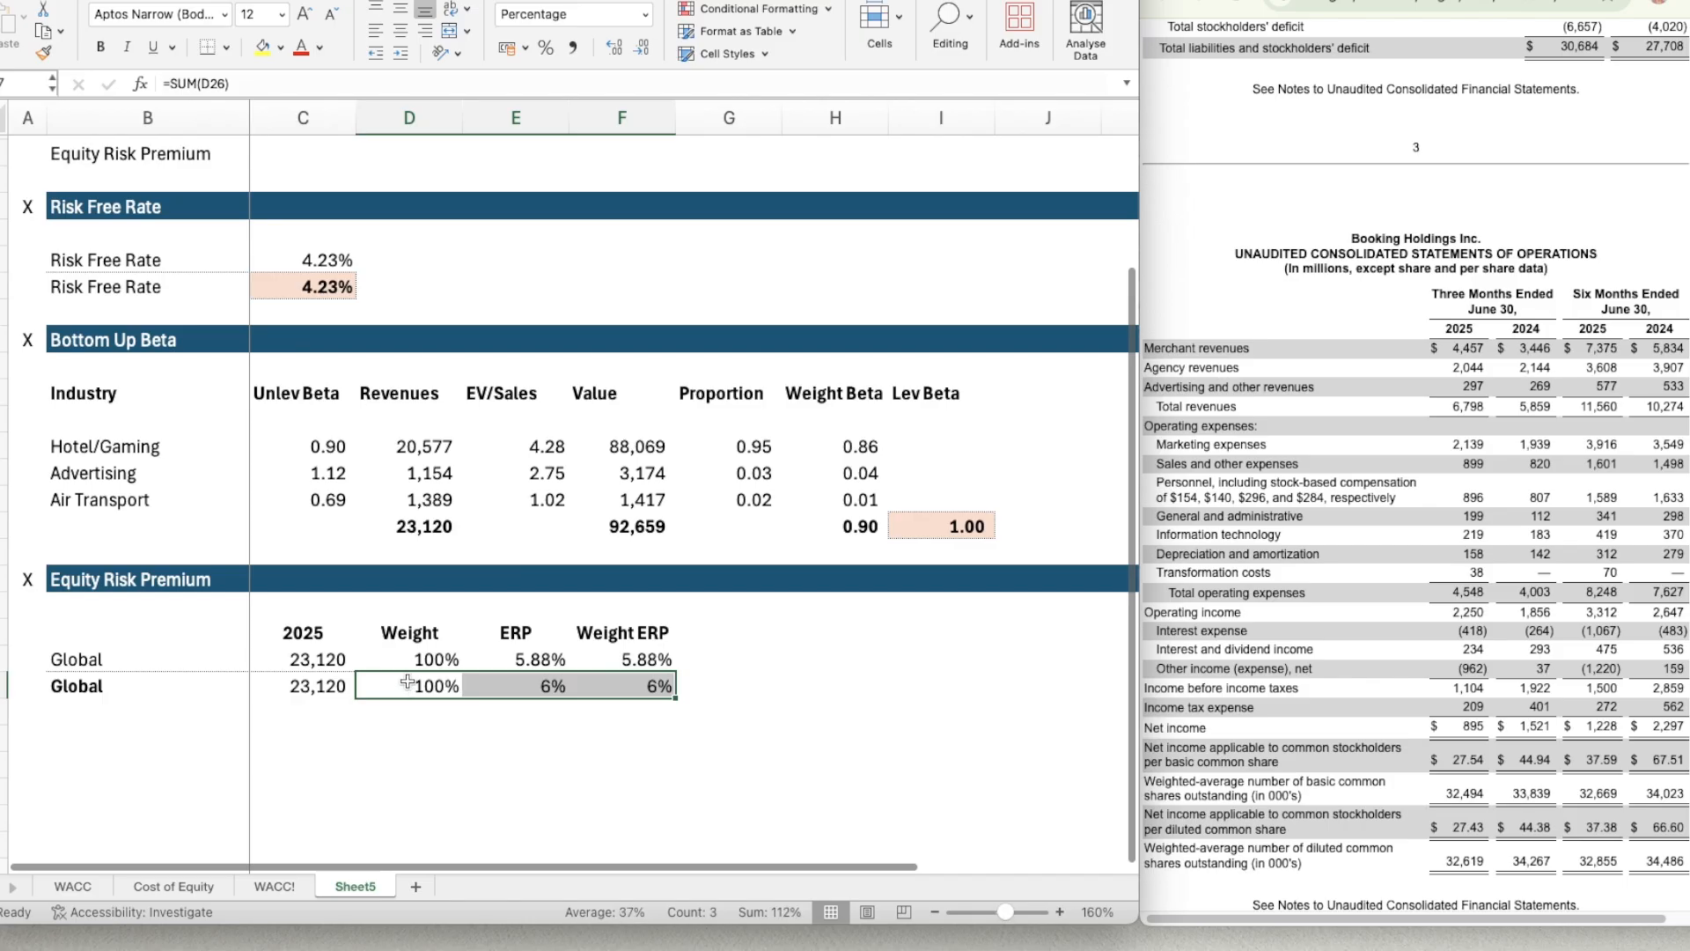
Set the ERP and Weight ERP totals in E27:F27 to show two decimal places.
click(540, 692)
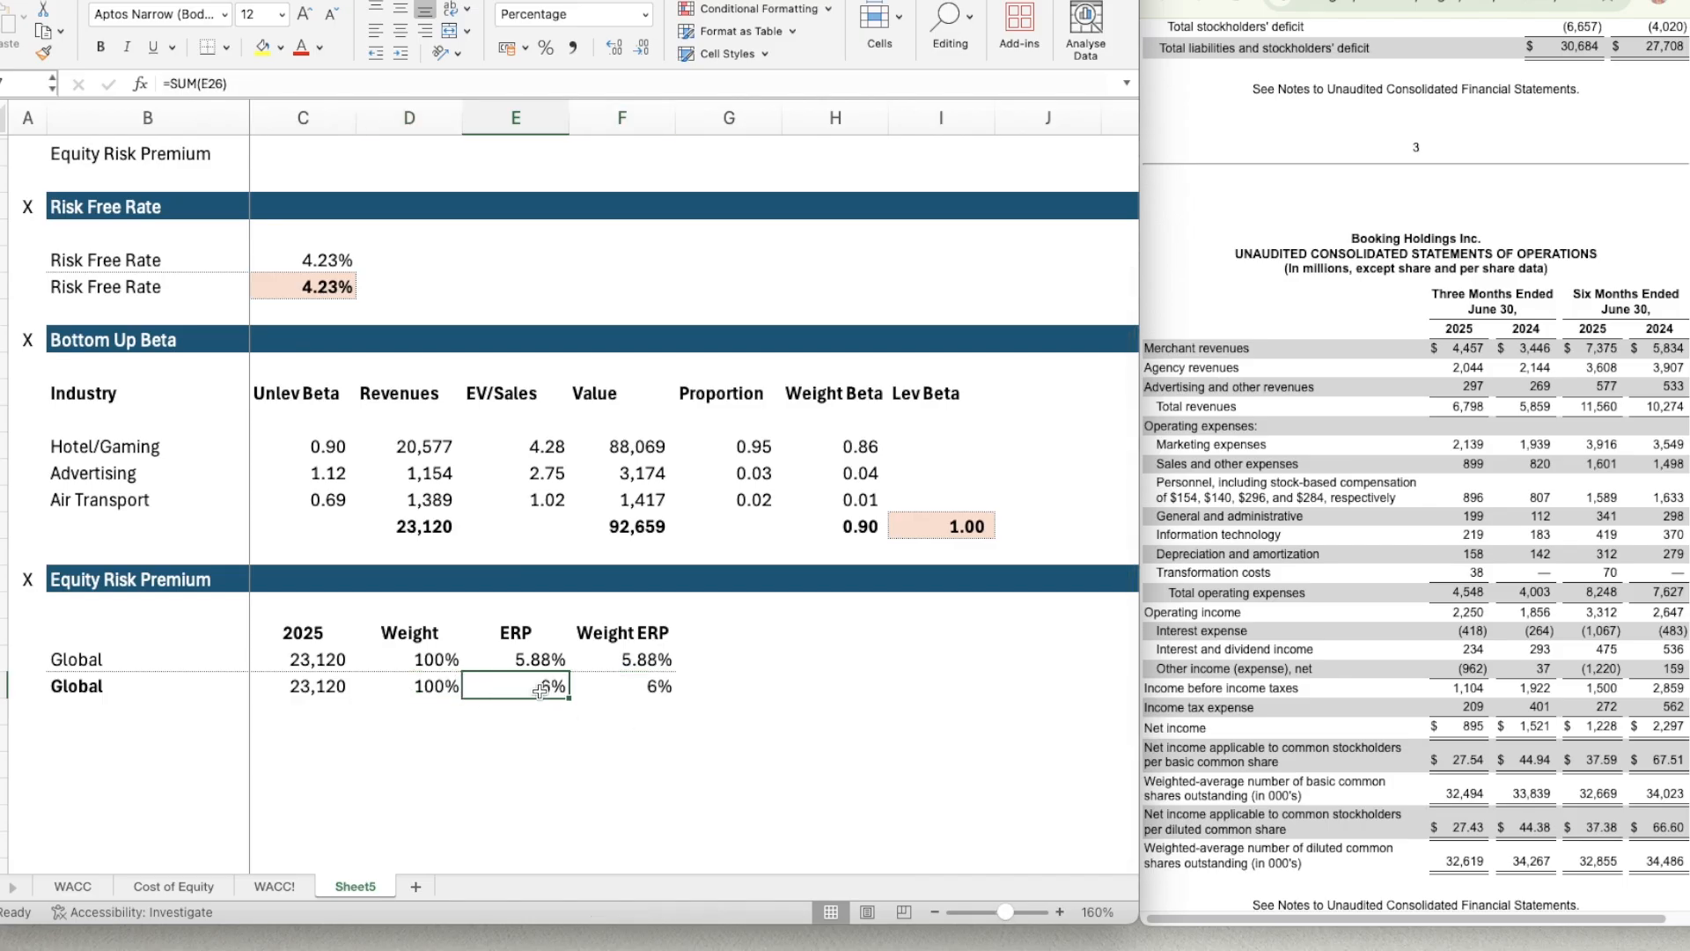
key(shift+Right)
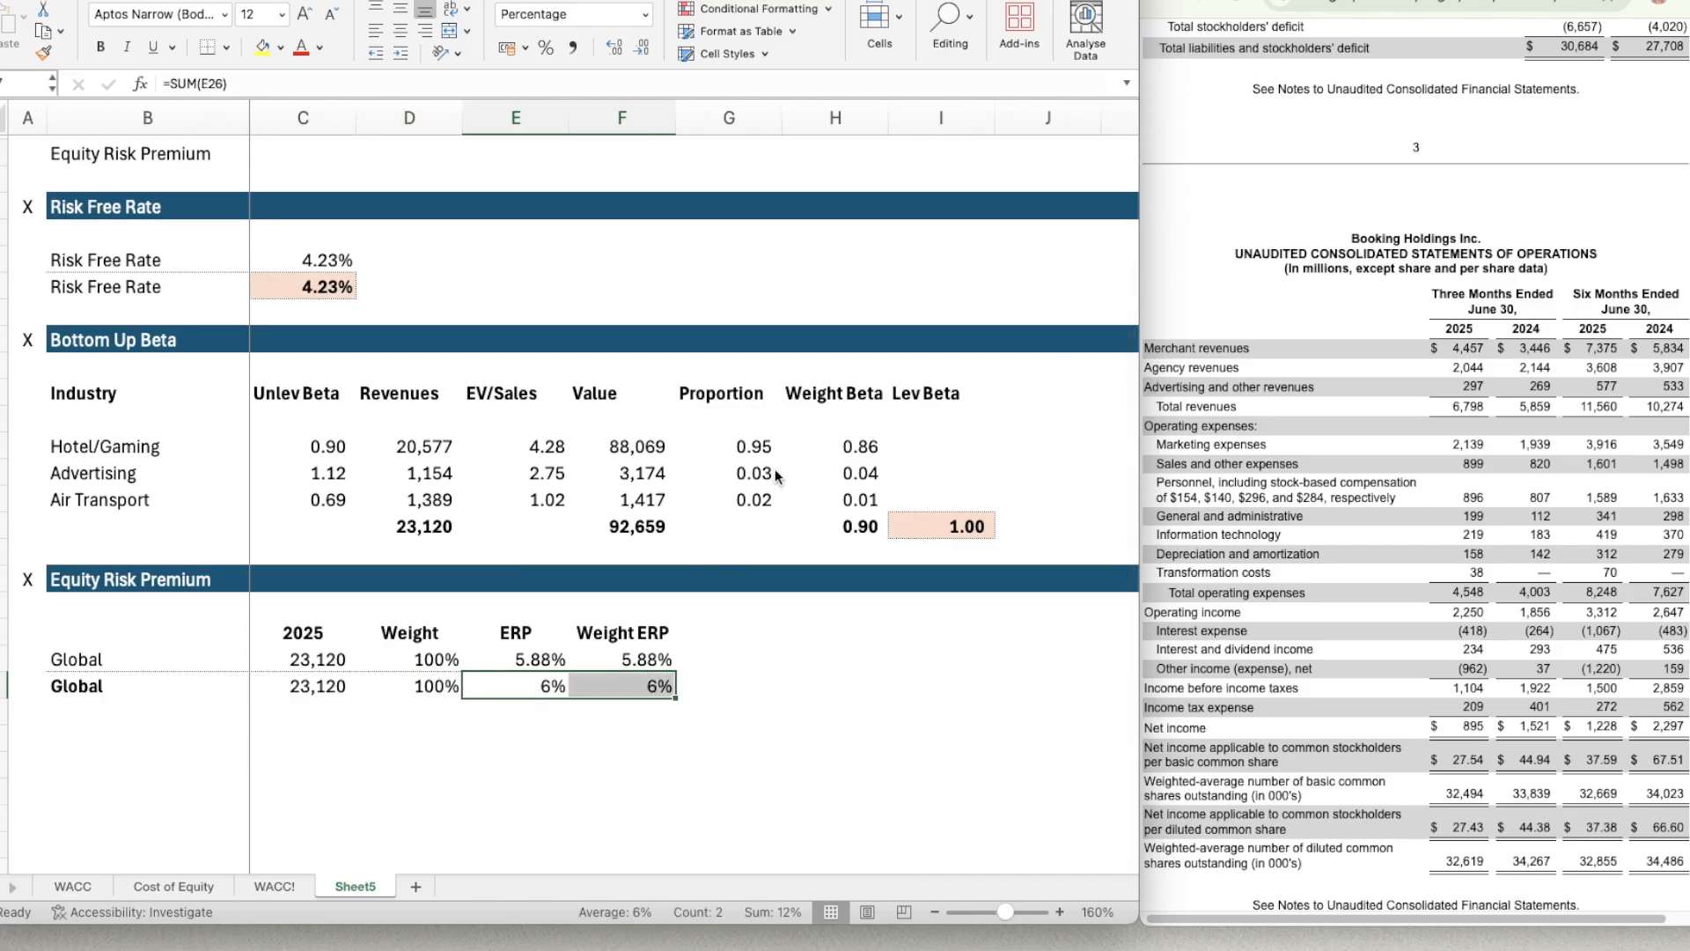
key(super+1)
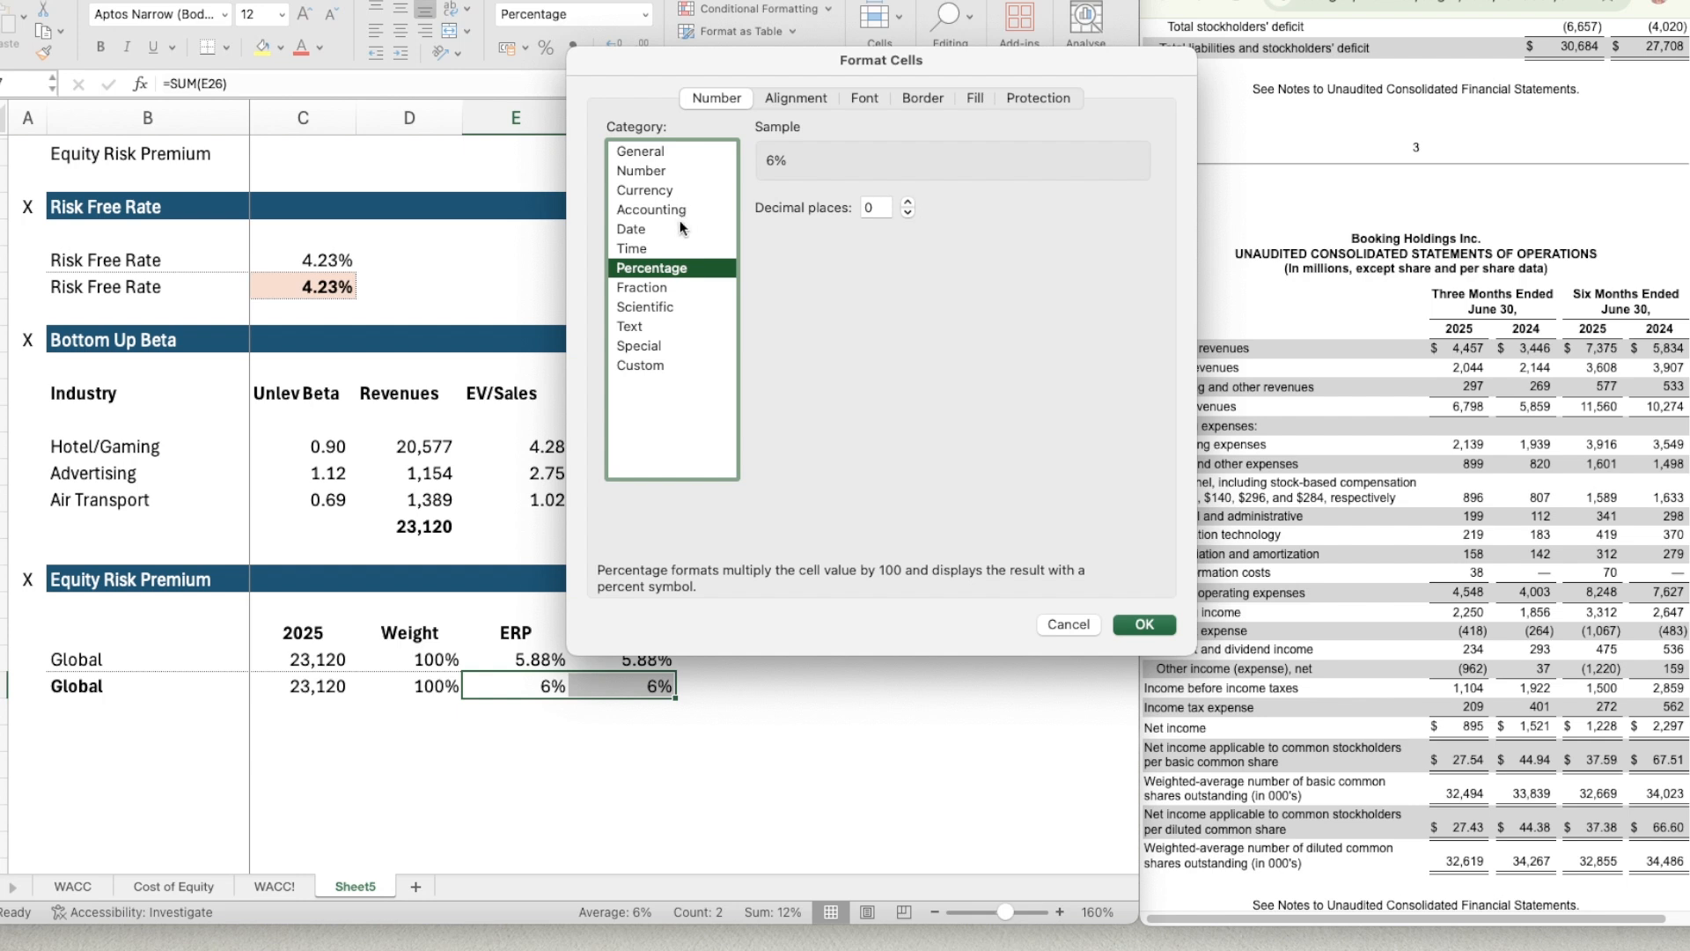
click(909, 202)
click(908, 203)
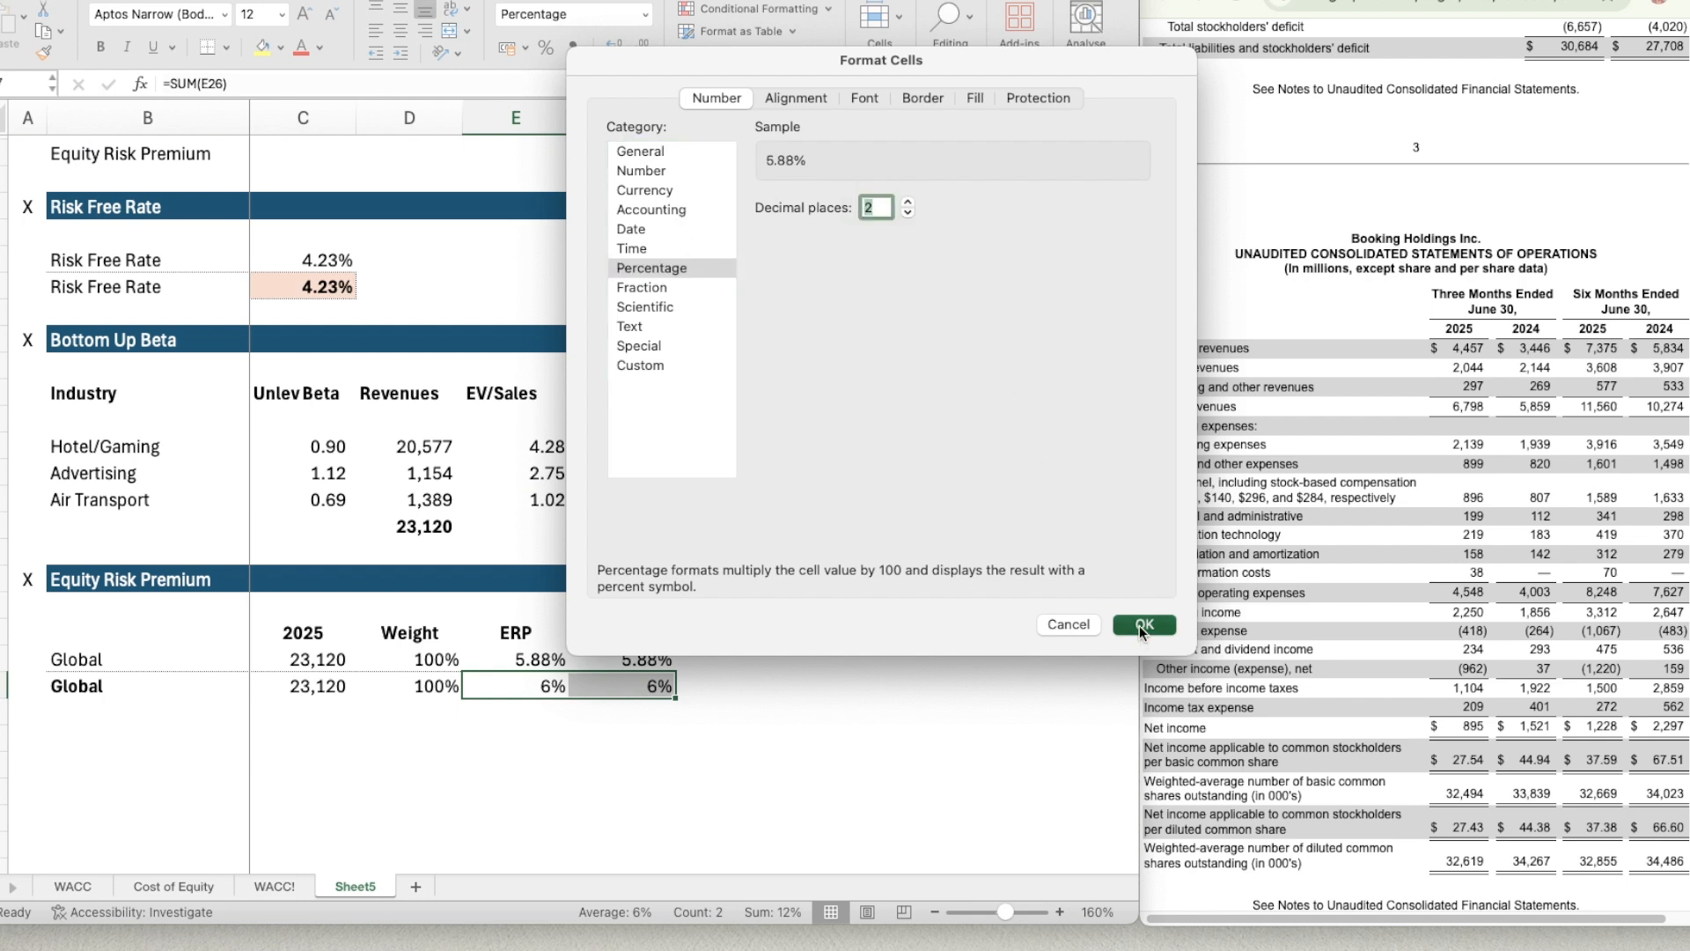
click(1141, 625)
click(836, 658)
Make the Weight ERP total in F27 bold, with a light orange fill and a fine dotted outline border.
click(631, 687)
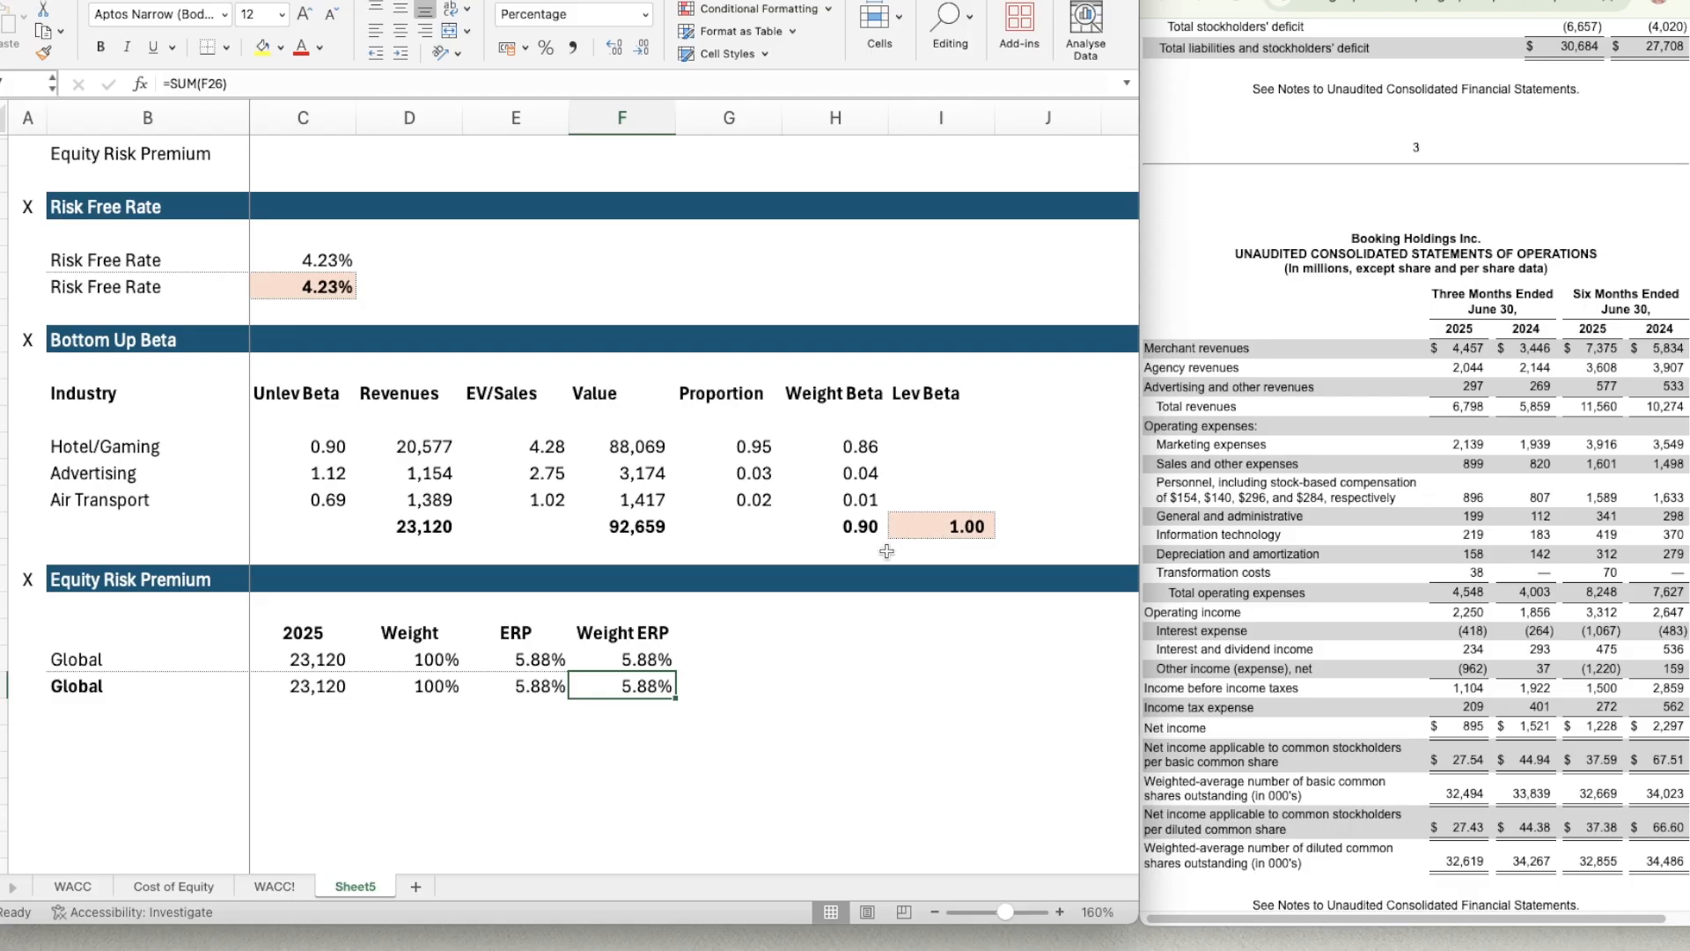
key(super+b)
key(super+1)
click(1000, 97)
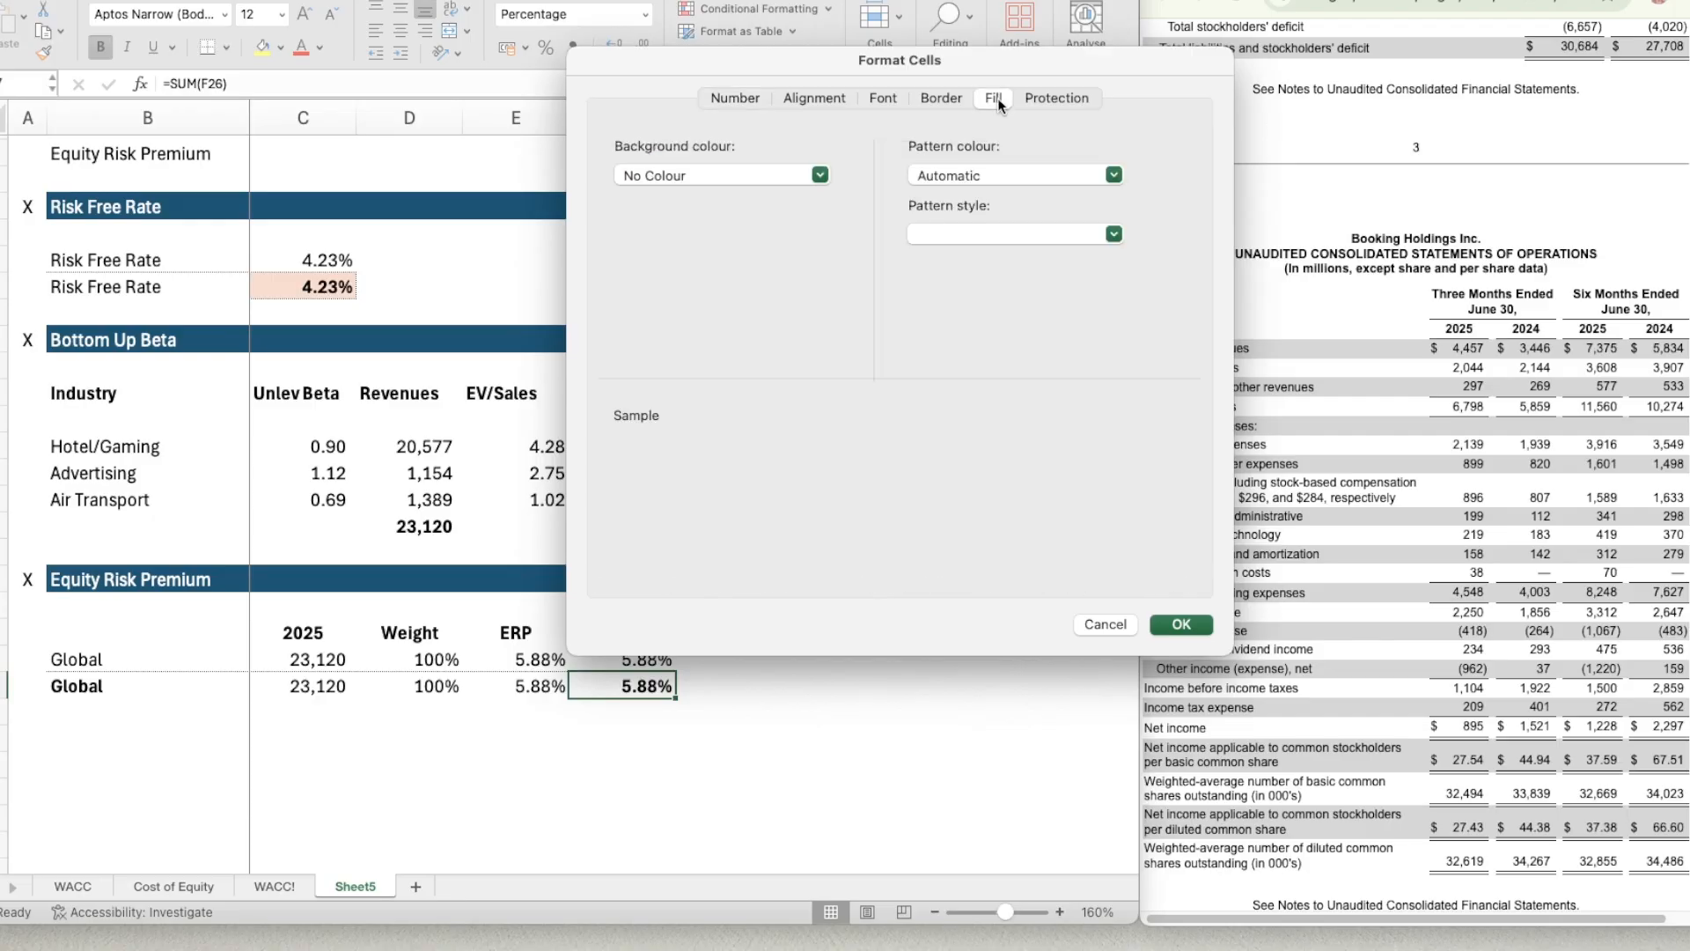
click(726, 174)
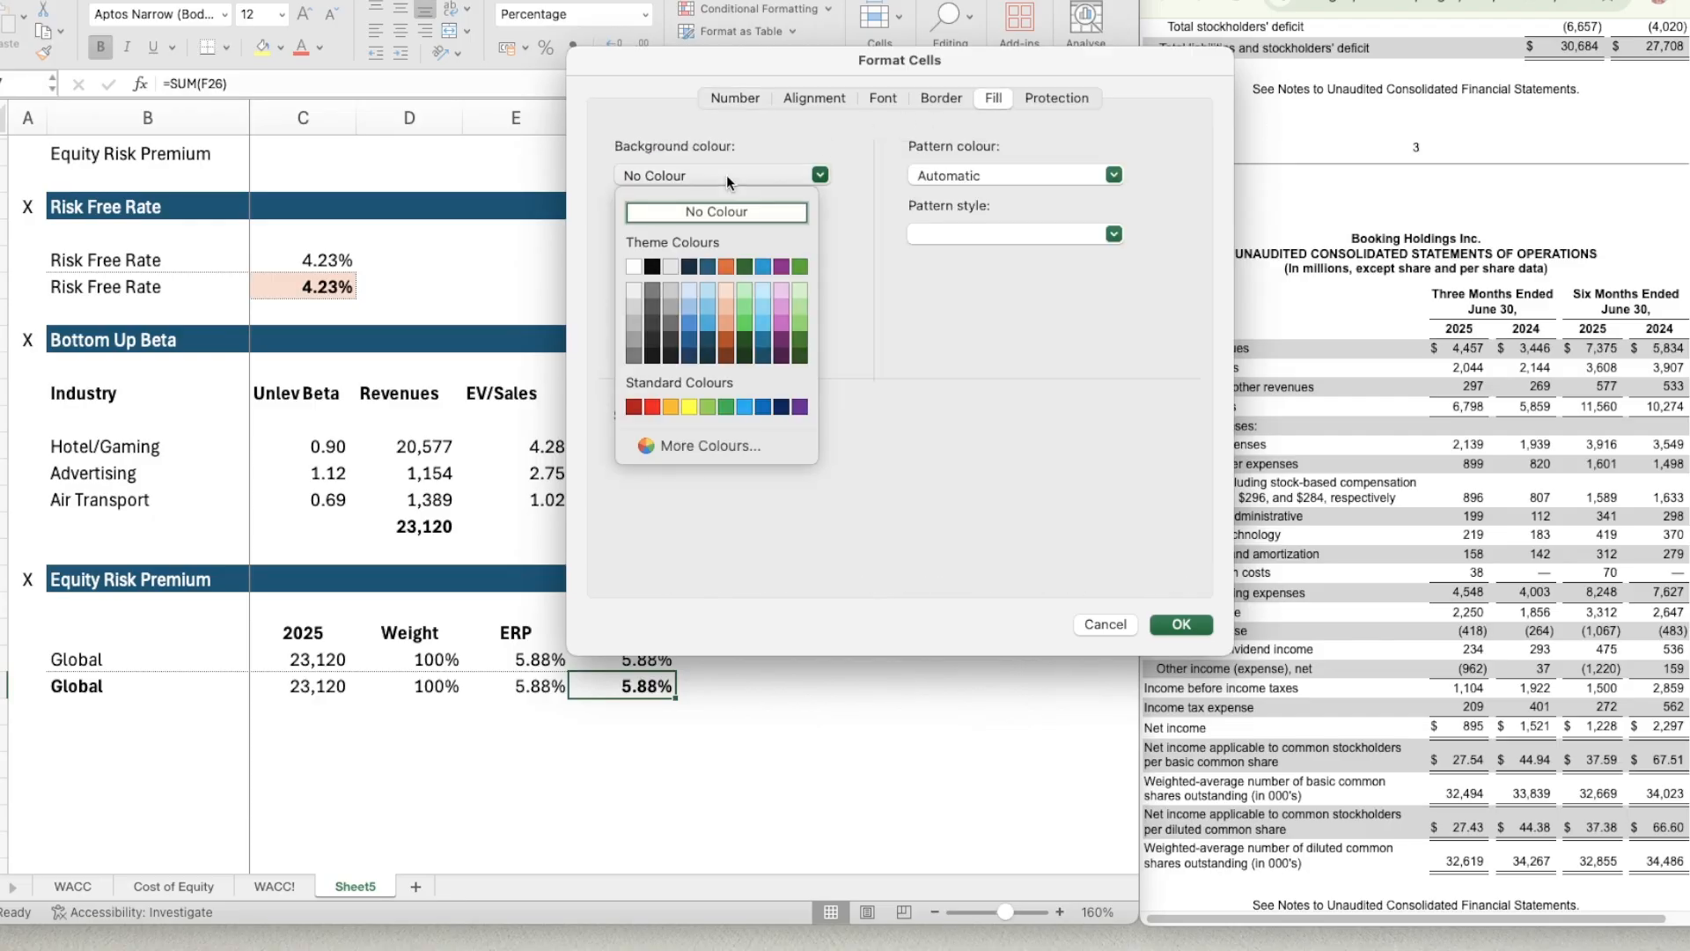
click(726, 293)
click(941, 97)
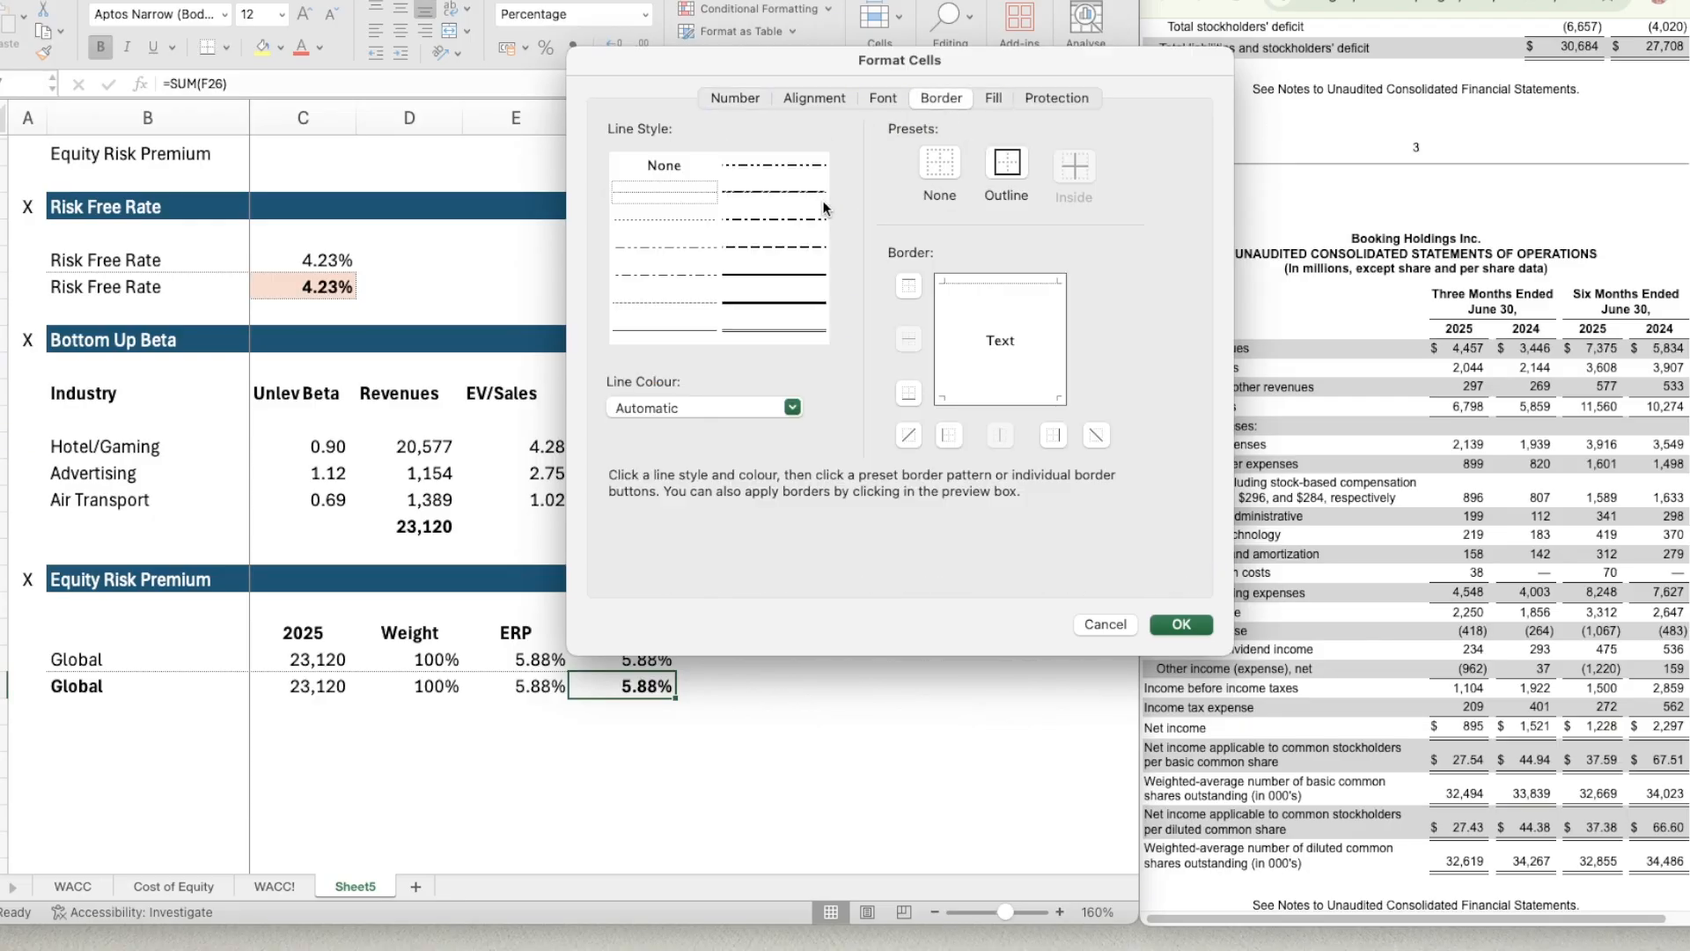
click(700, 189)
click(1007, 163)
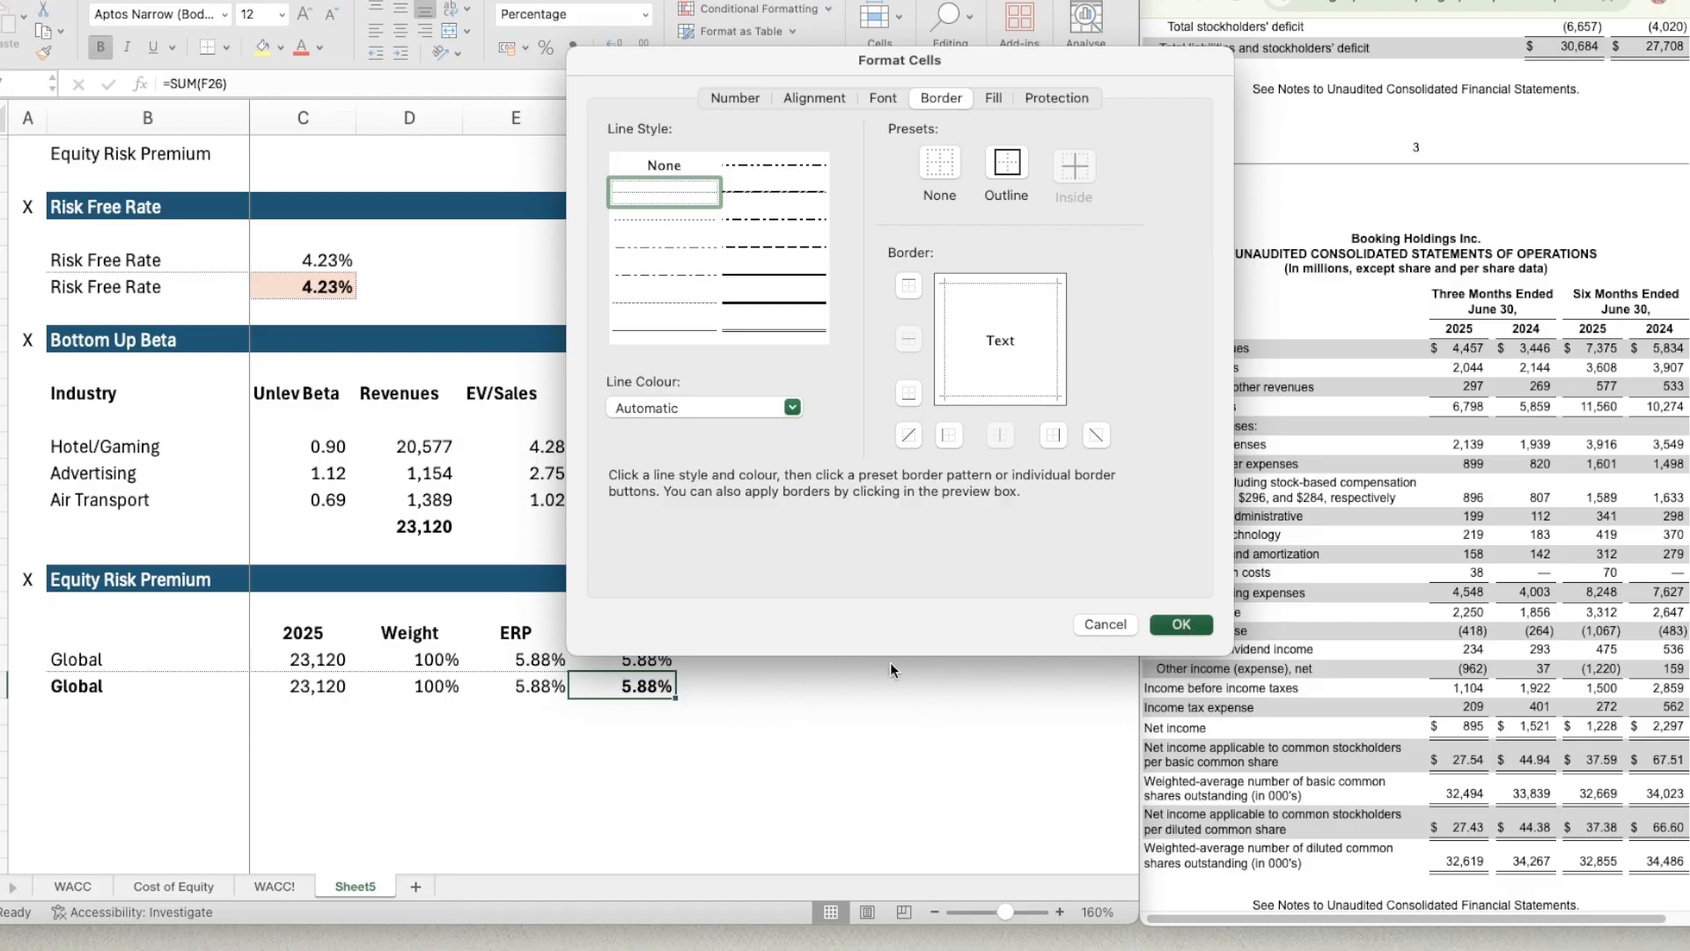
key(Return)
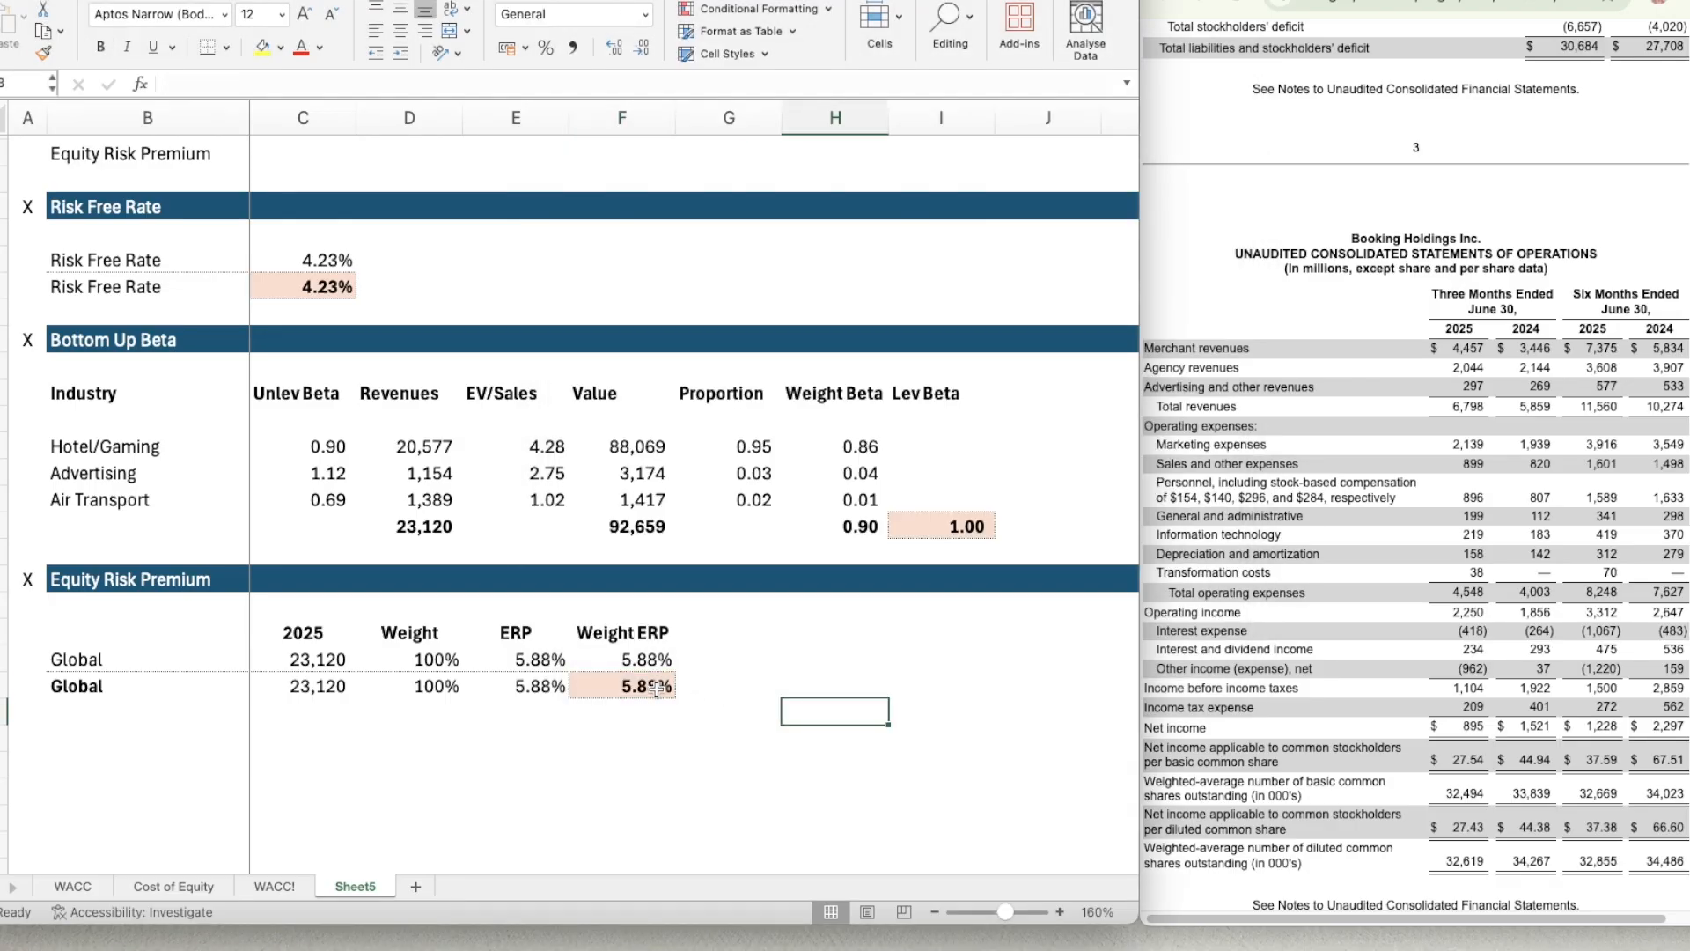
Link the Equity Risk Premium in the Cost of Equity section (C7) to the Weight ERP total with =F27.
scroll(748, 643, up, 5)
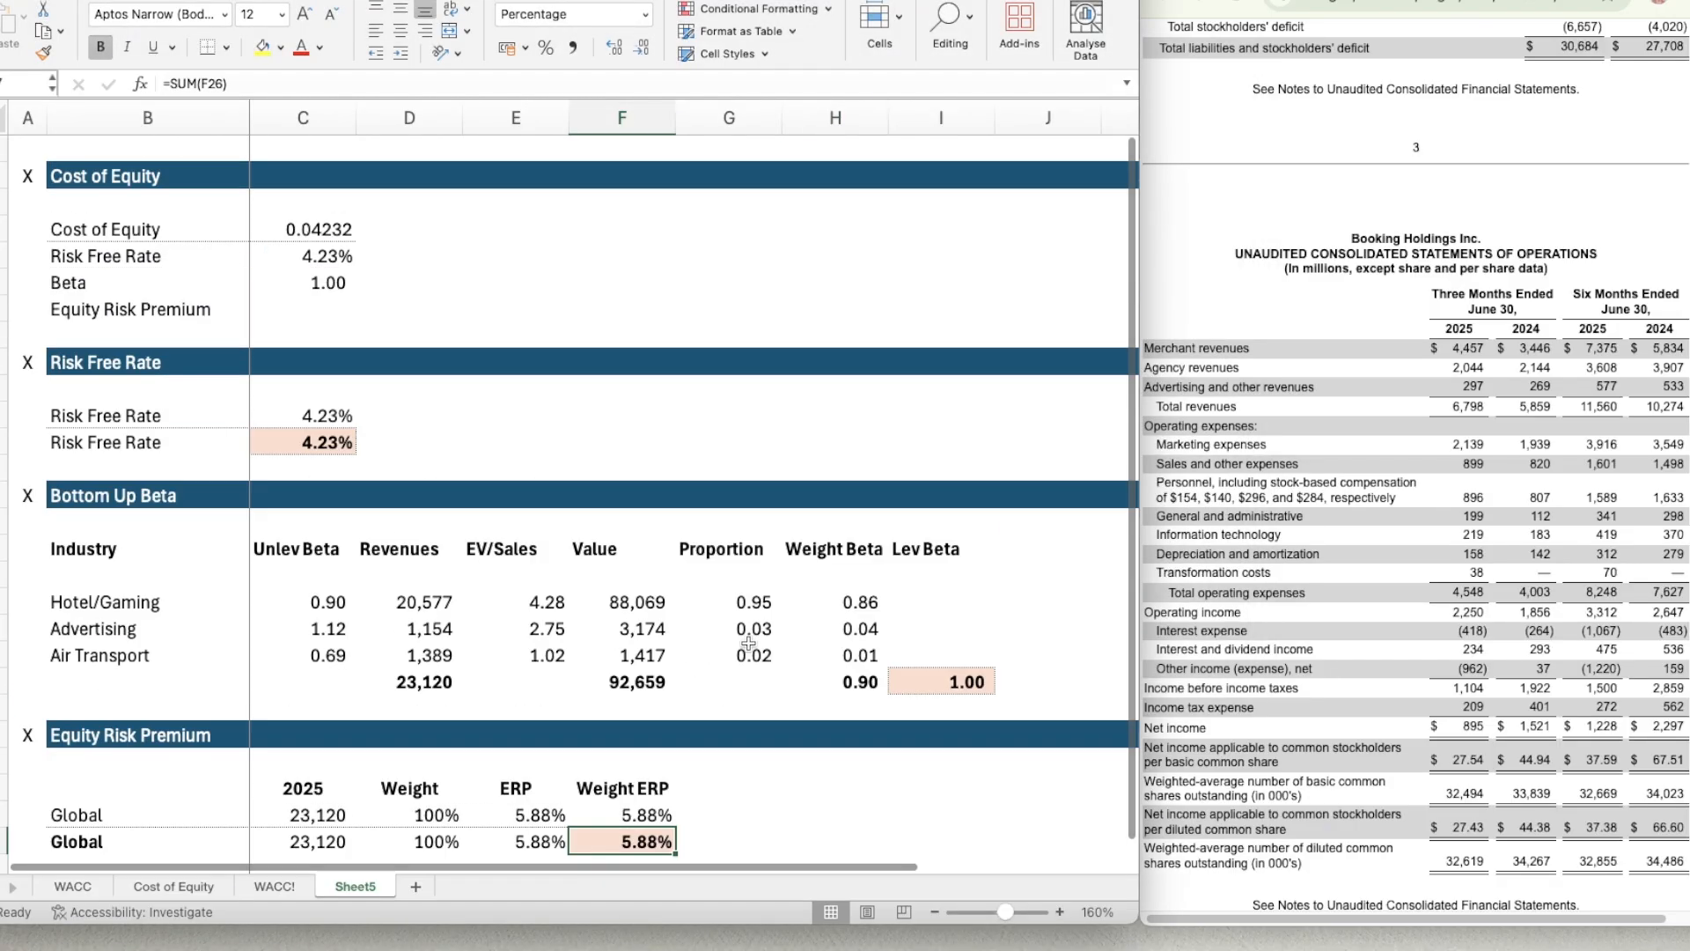
click(326, 289)
text(=F27)
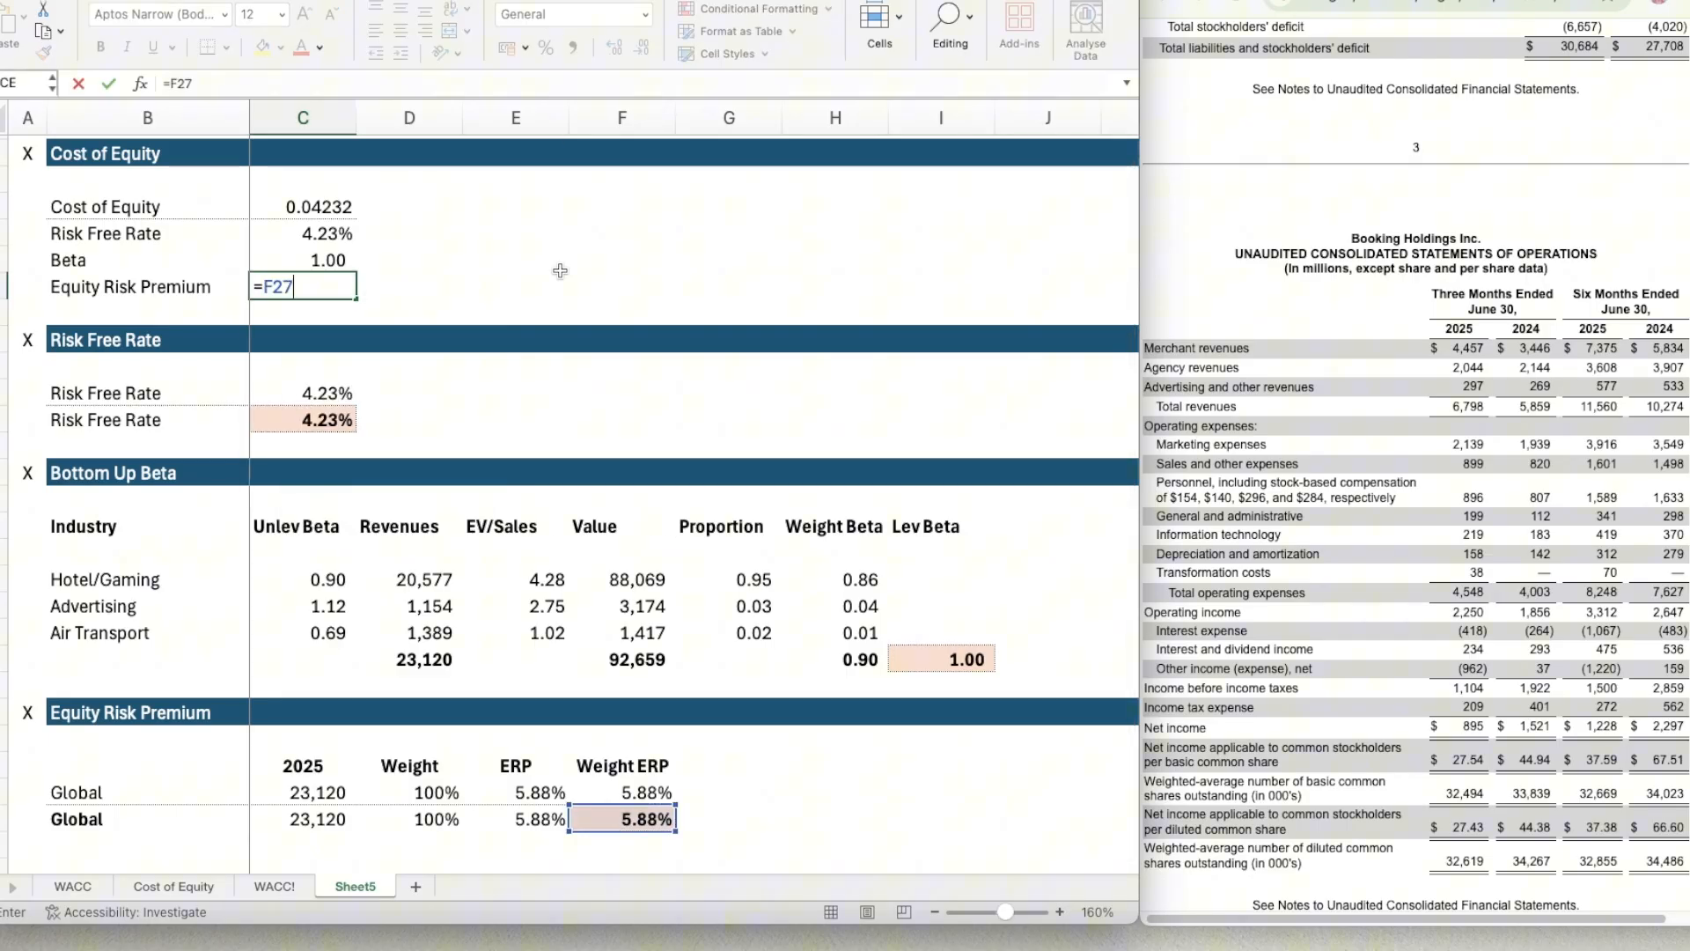
key(Return)
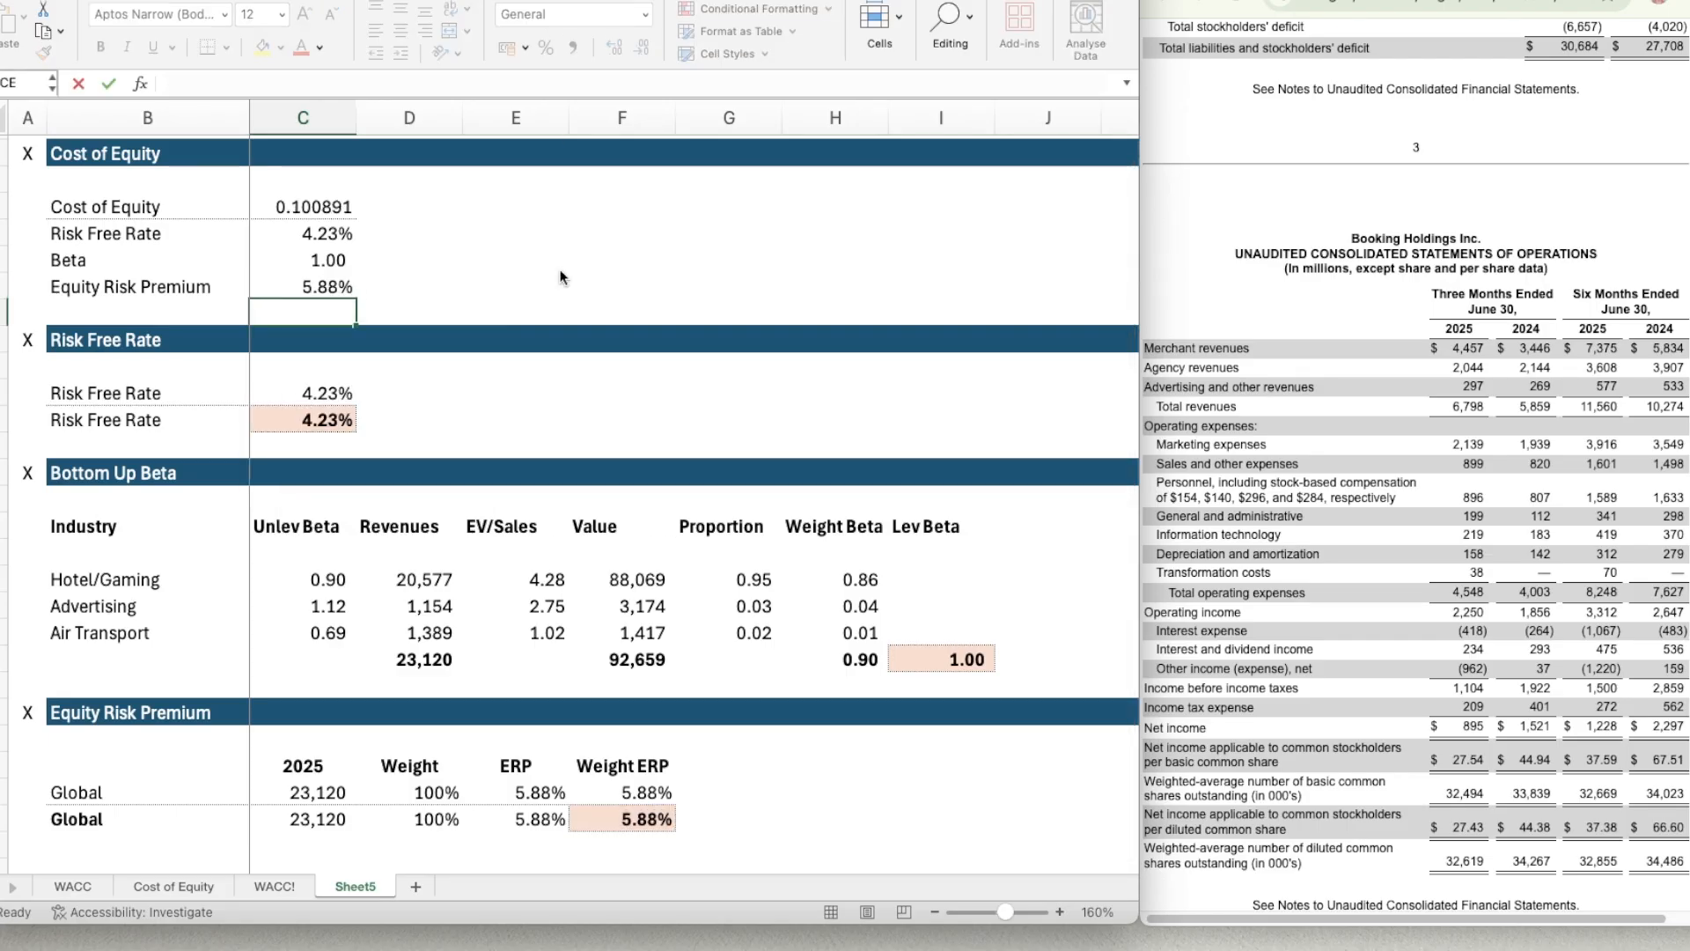
Format the Cost of Equity result in C4 as Percentage with 2 decimal places.
key(Up)
key(Up)
key(Up)
key(Up)
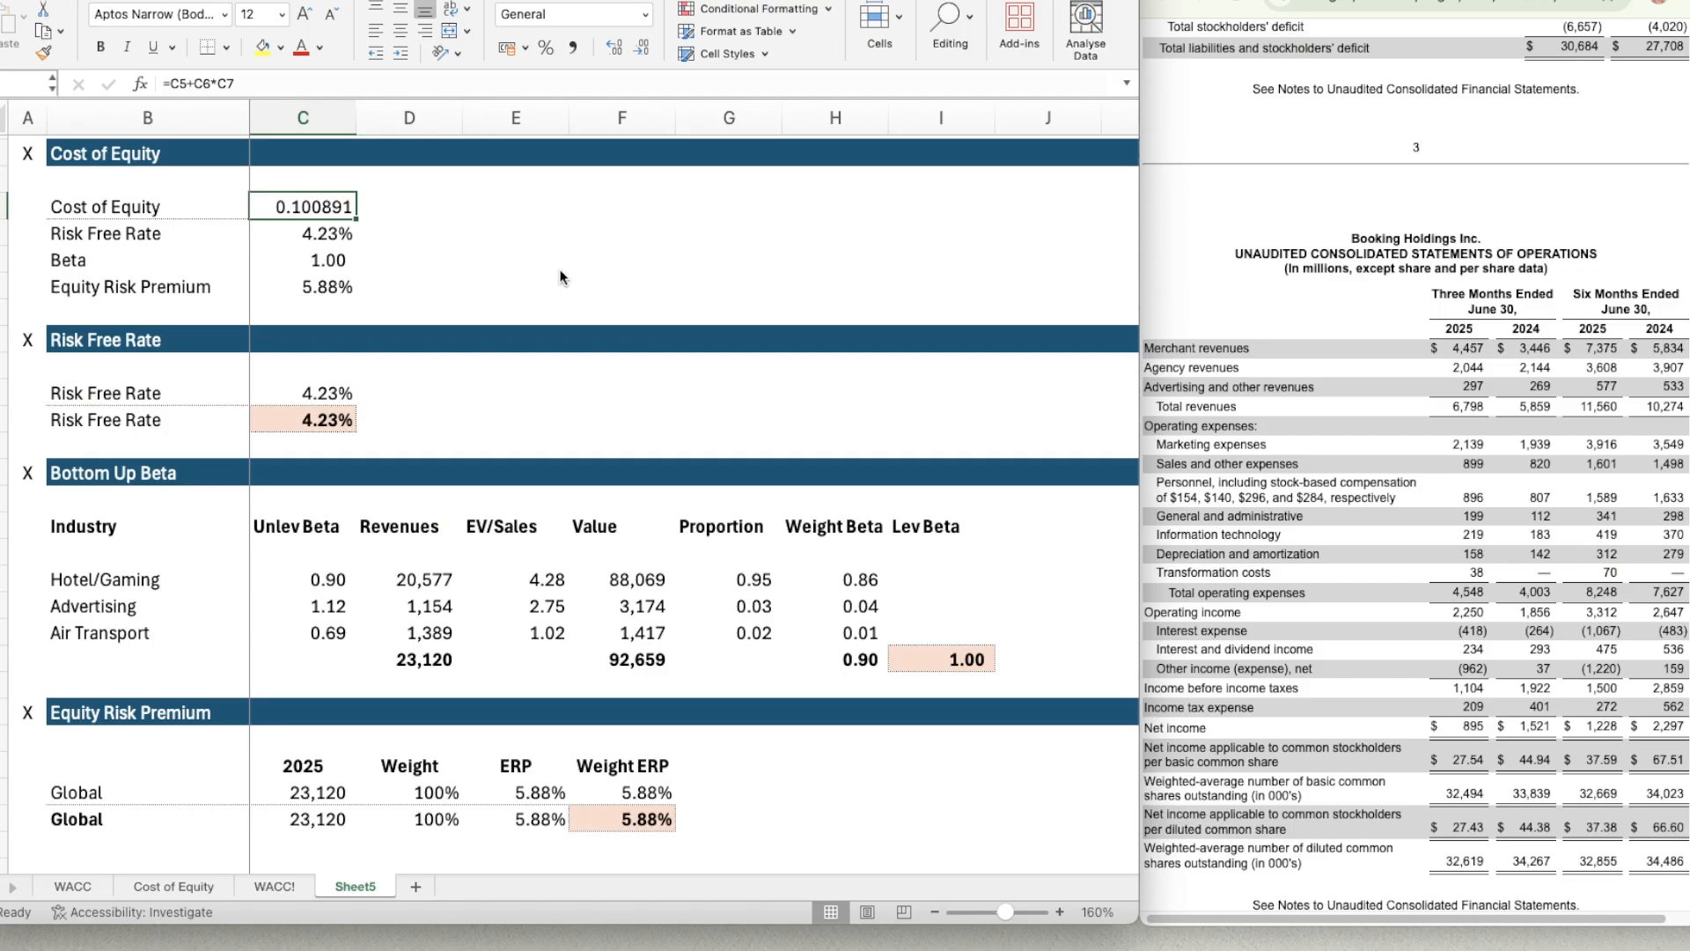
key(super+1)
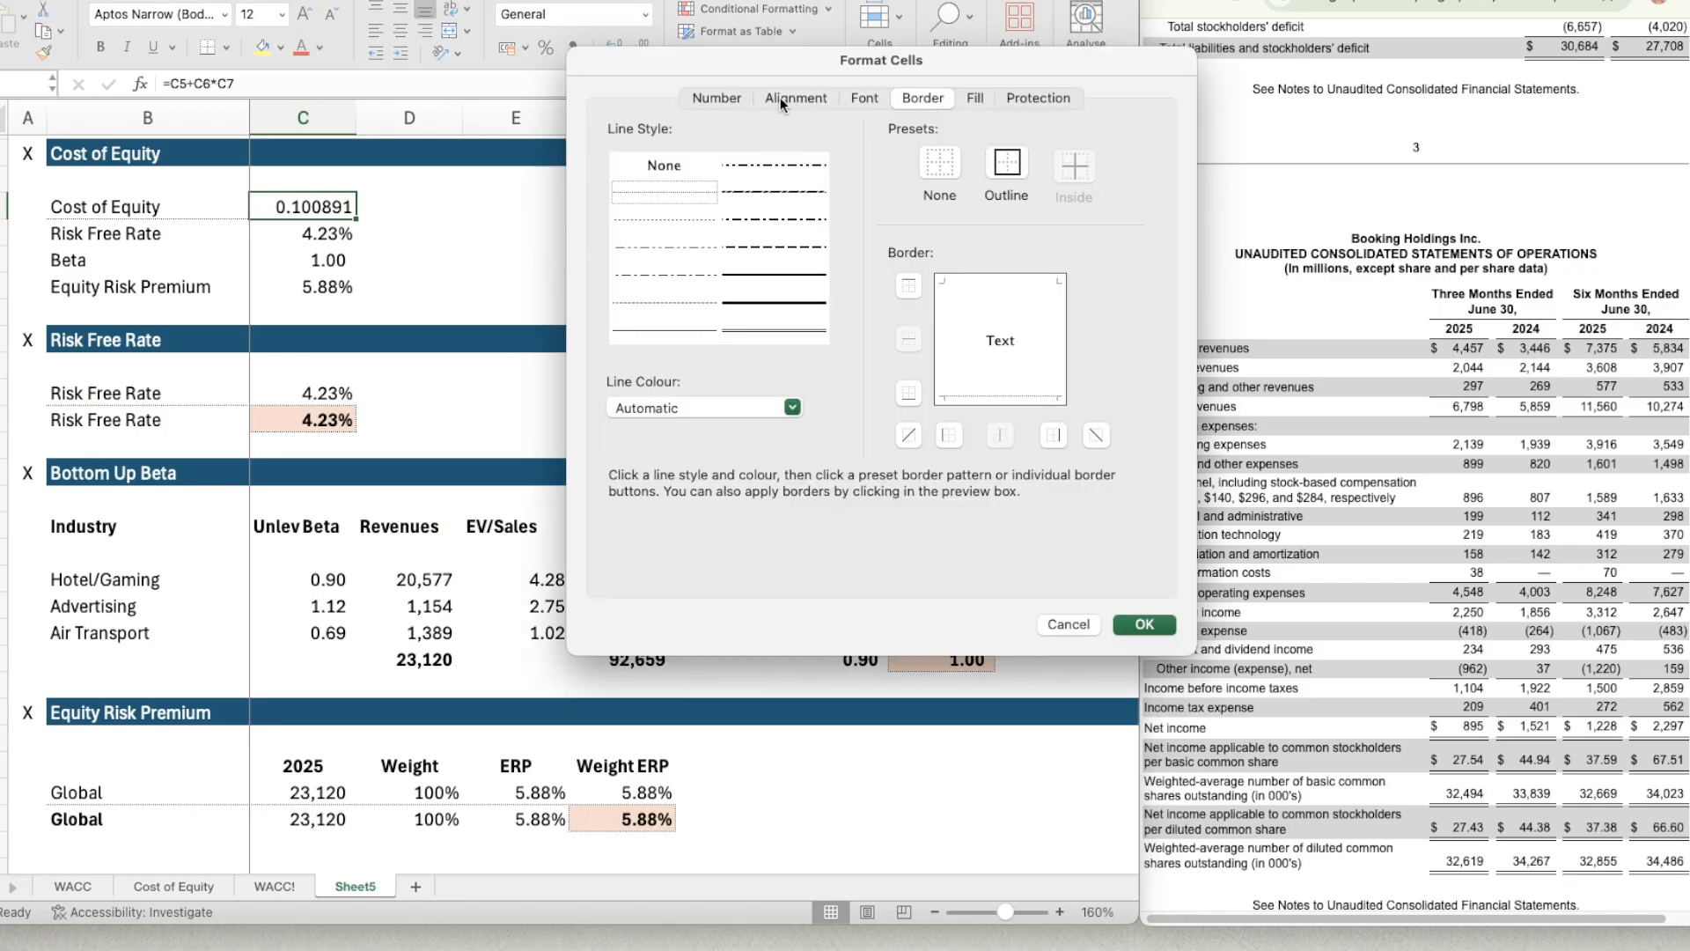
click(734, 99)
click(675, 268)
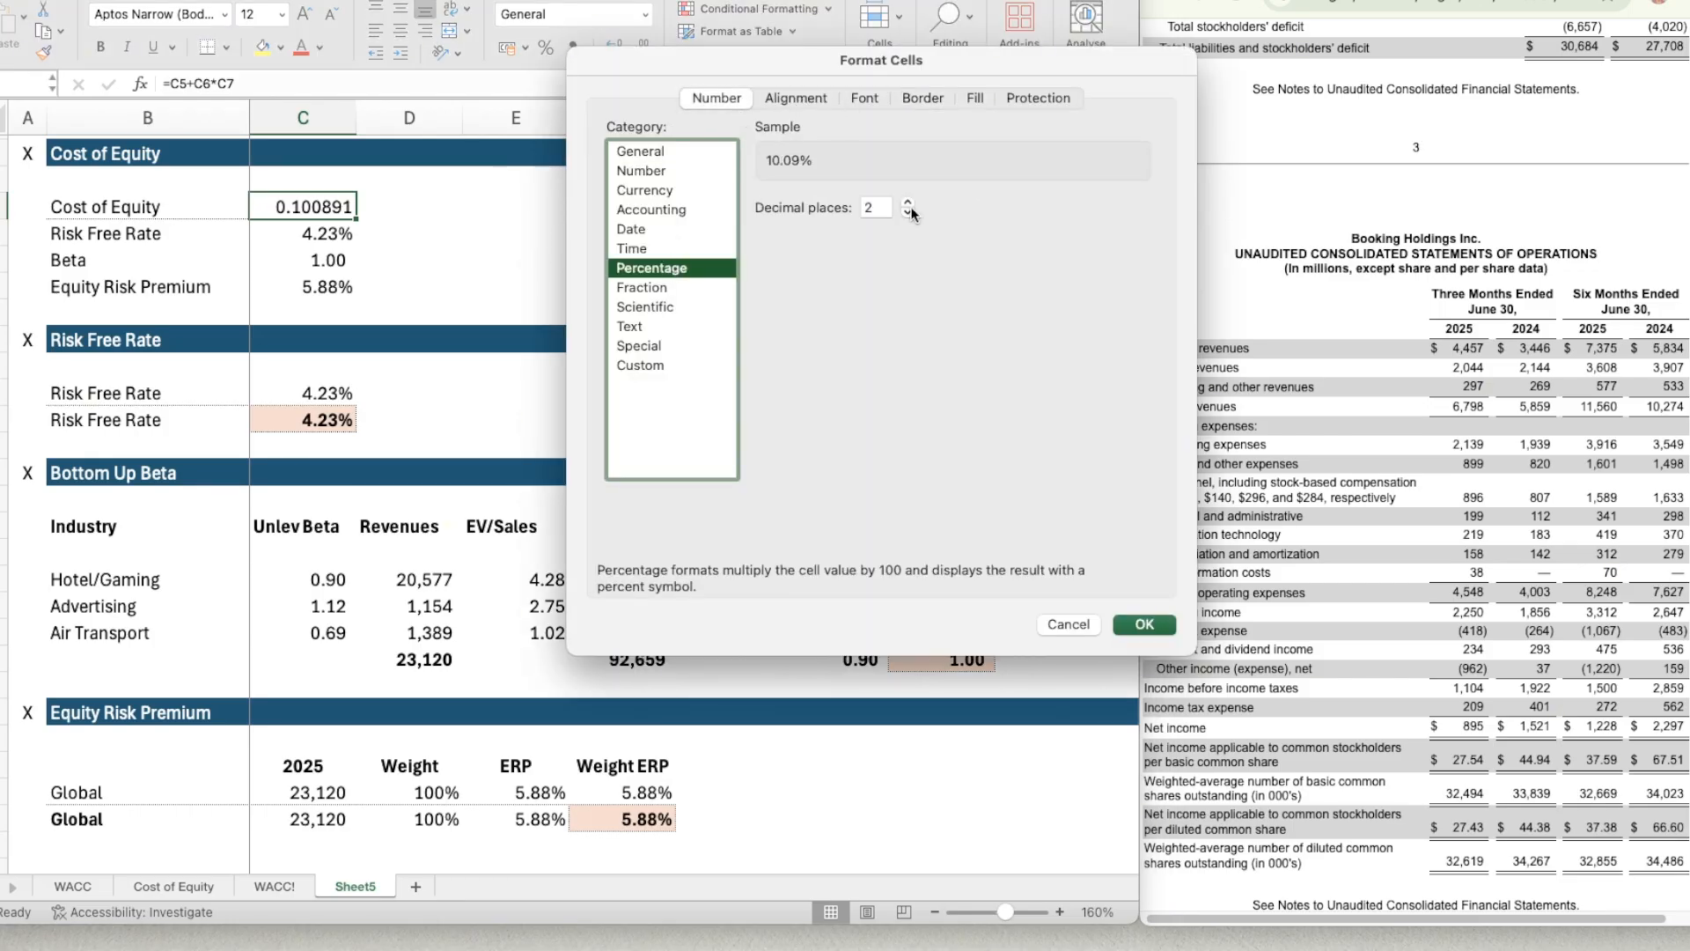
key(Return)
click(419, 295)
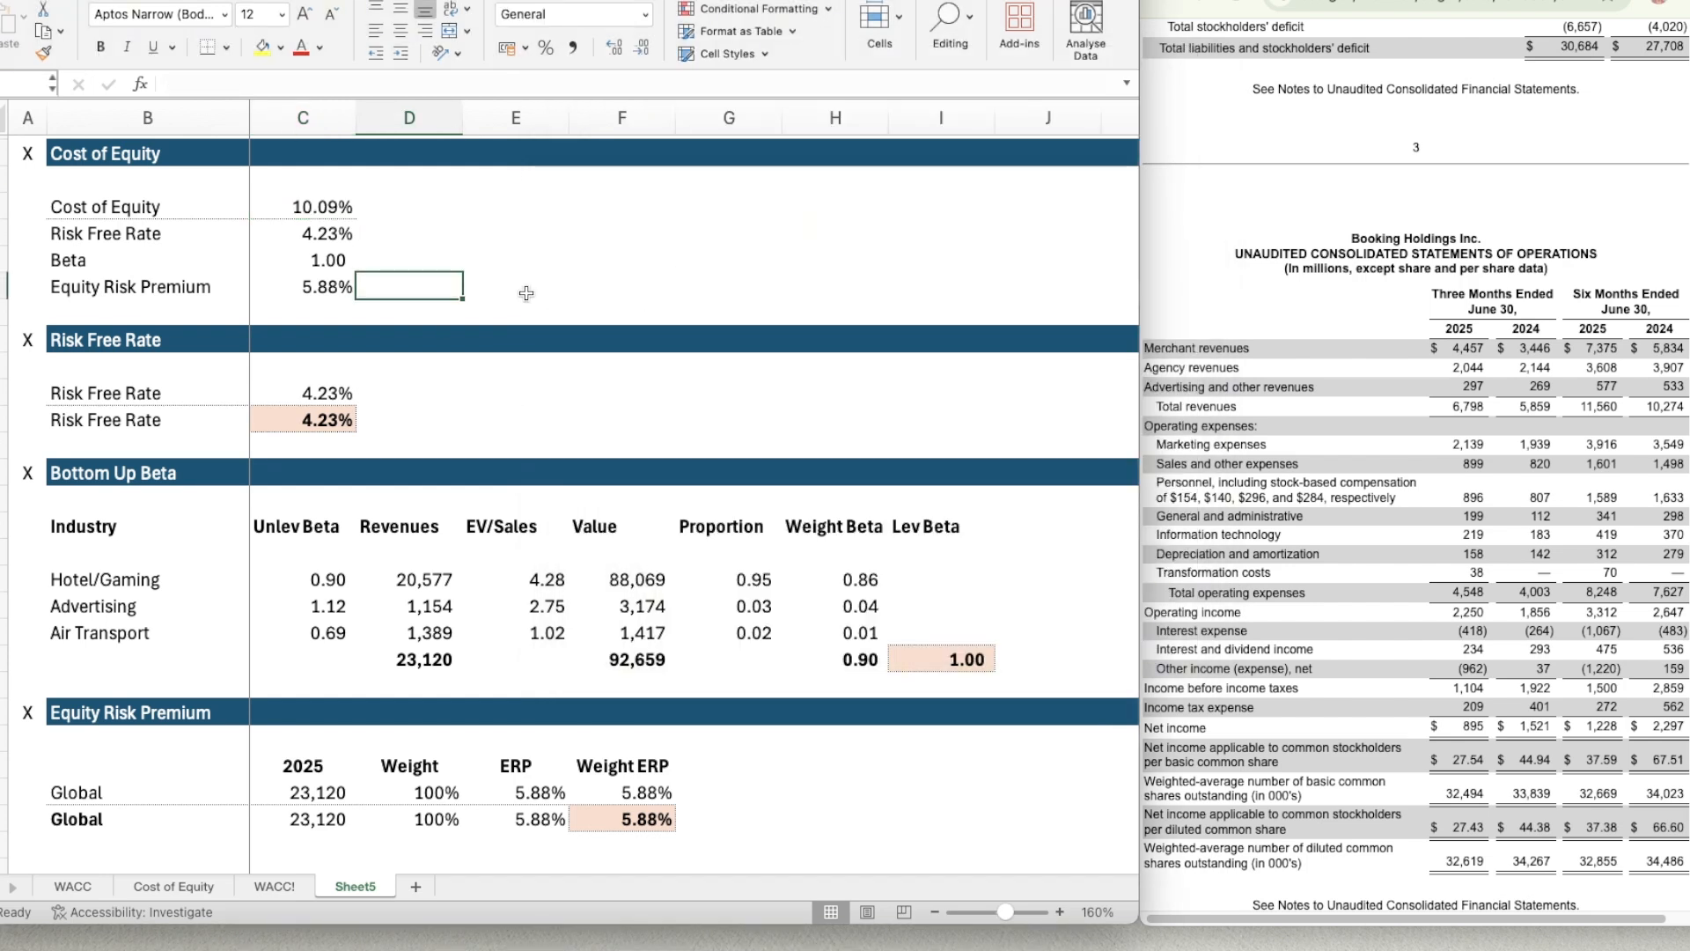
scroll(561, 596, up, 1)
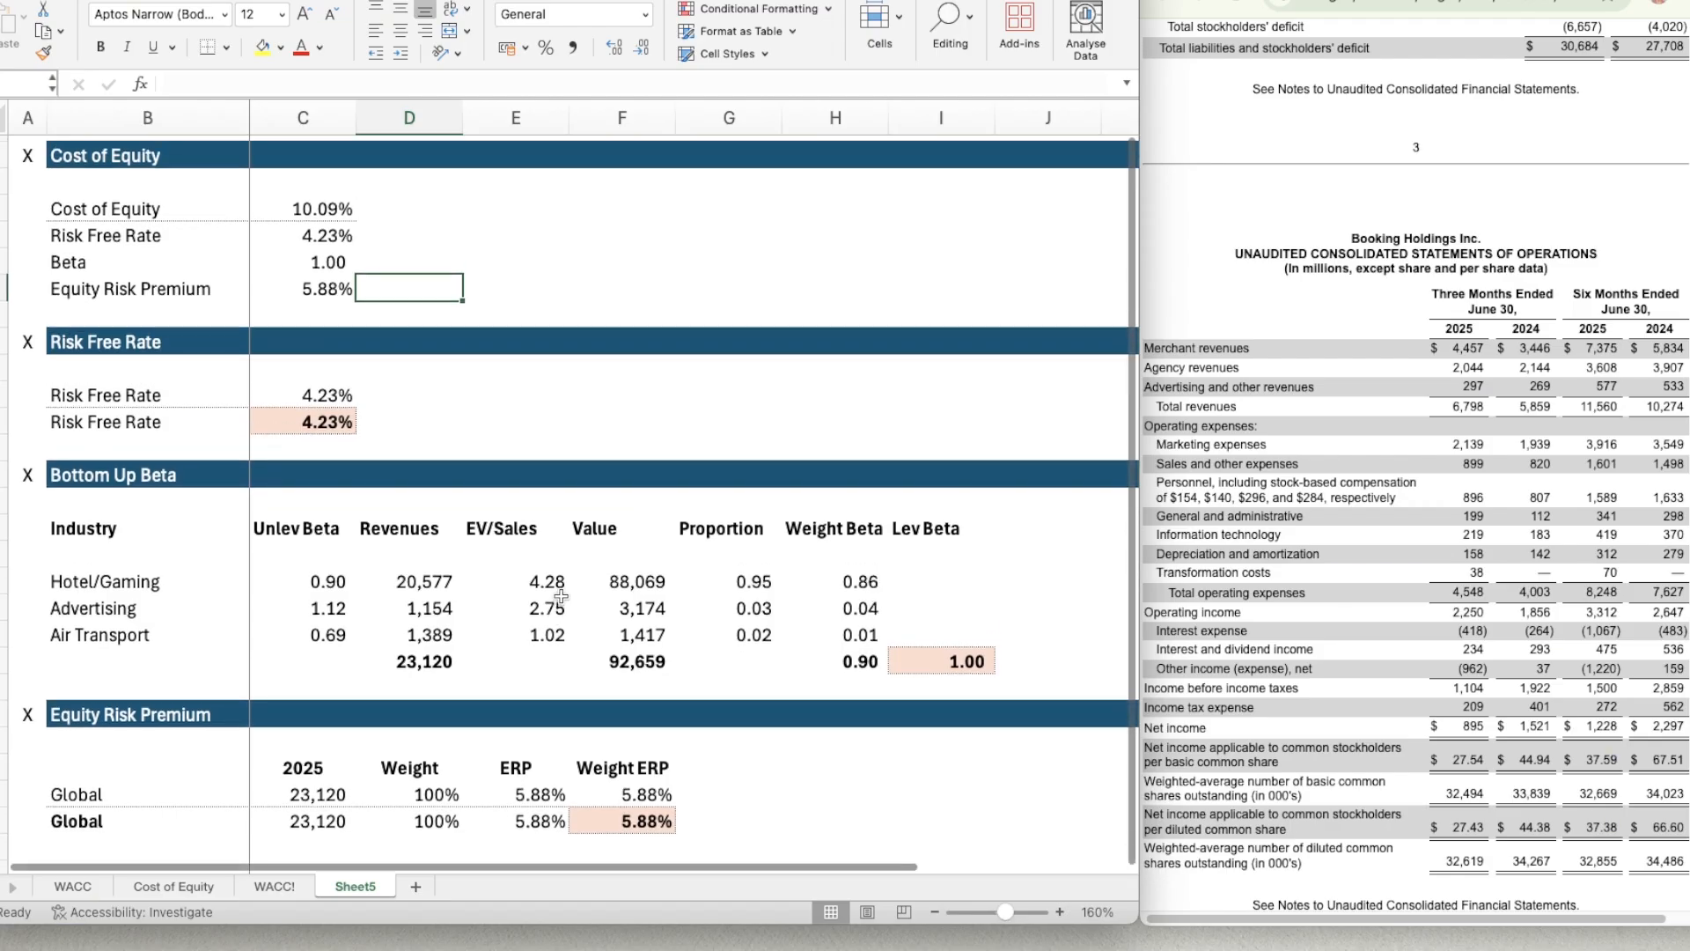
scroll(560, 597, up, 1)
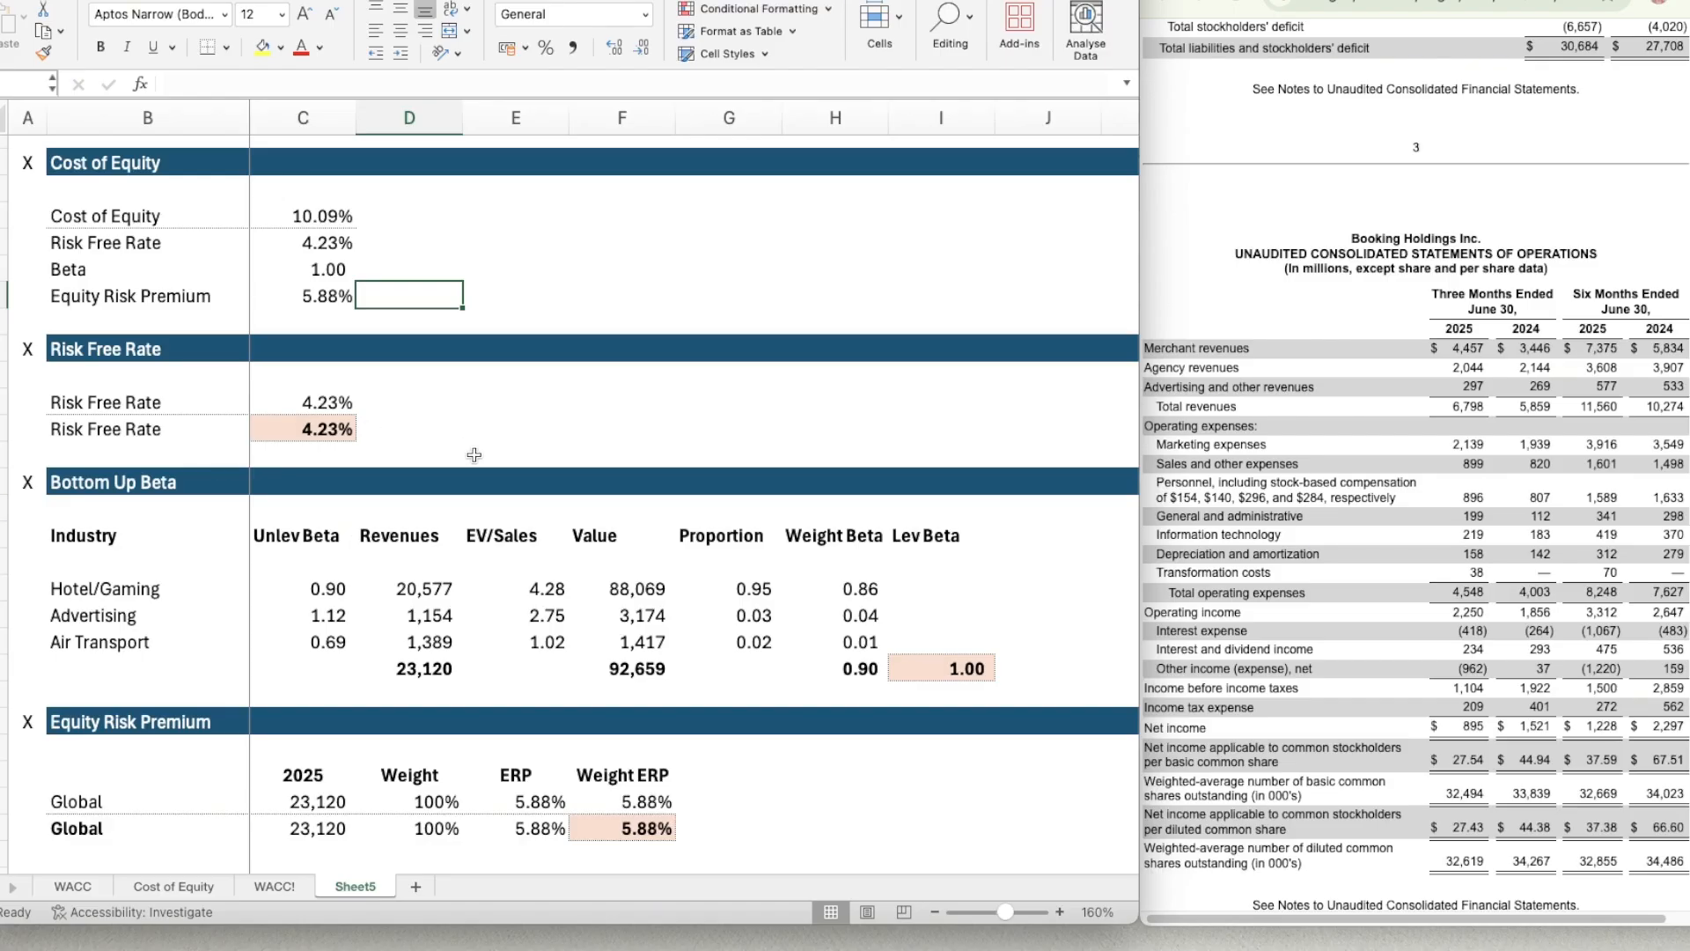
click(243, 634)
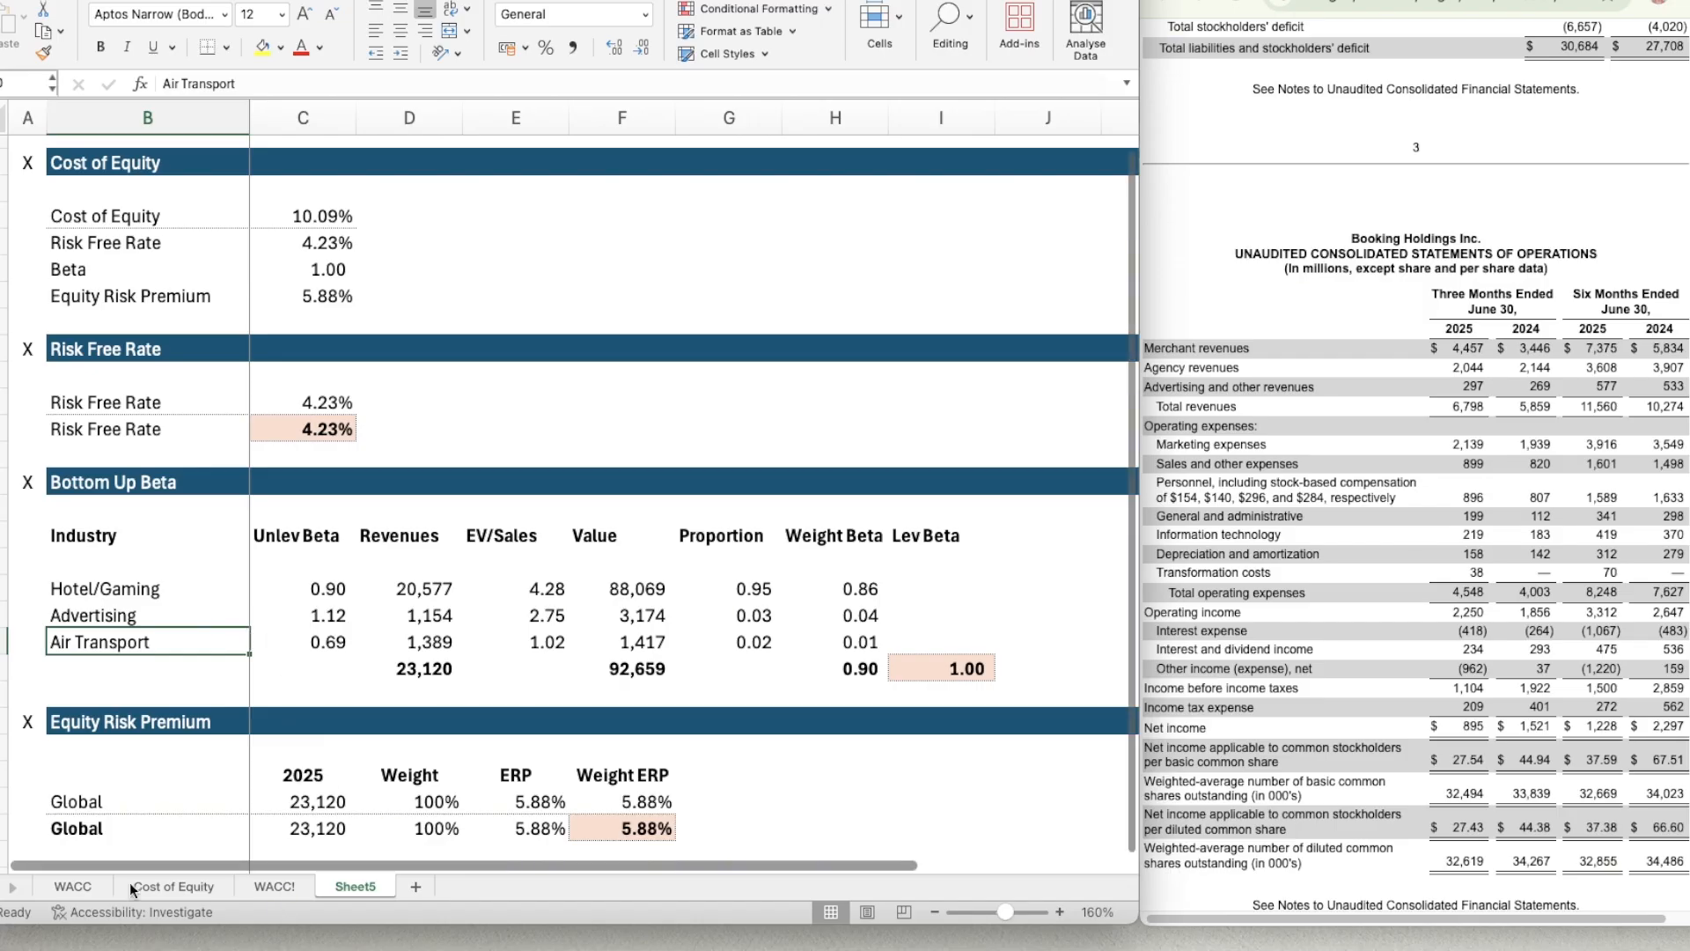
Link the Risk Free Rate on the WACC! sheet to the Cost of Equity section's rate with =Sheet5!C5.
click(269, 886)
click(394, 281)
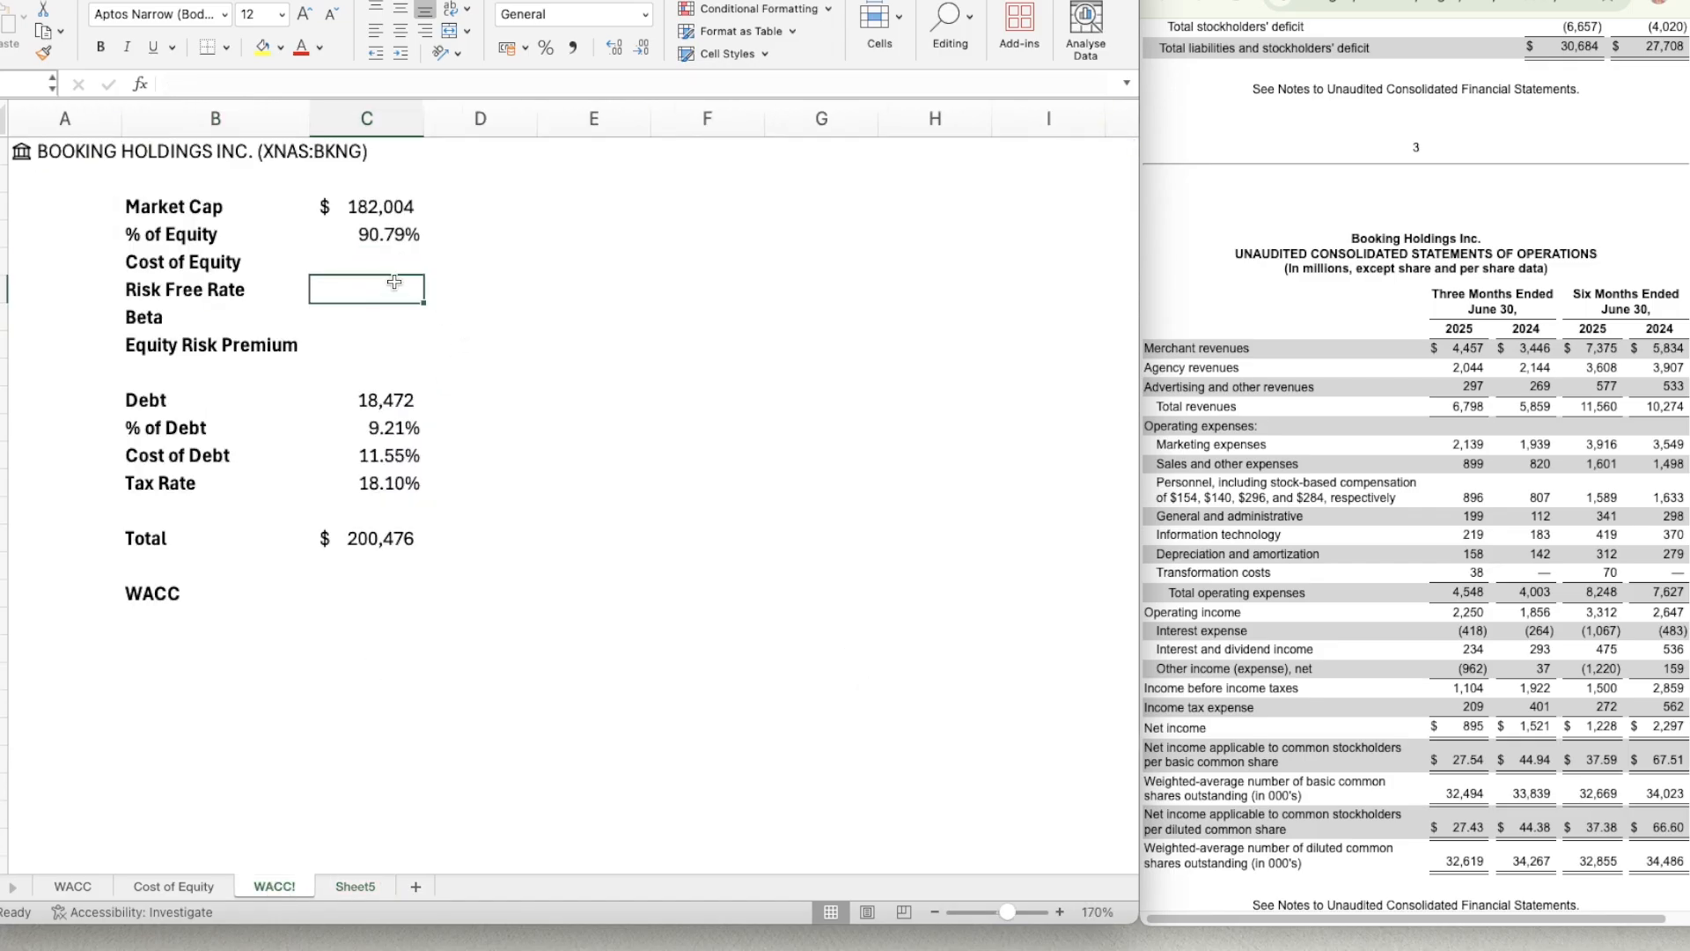
text(=)
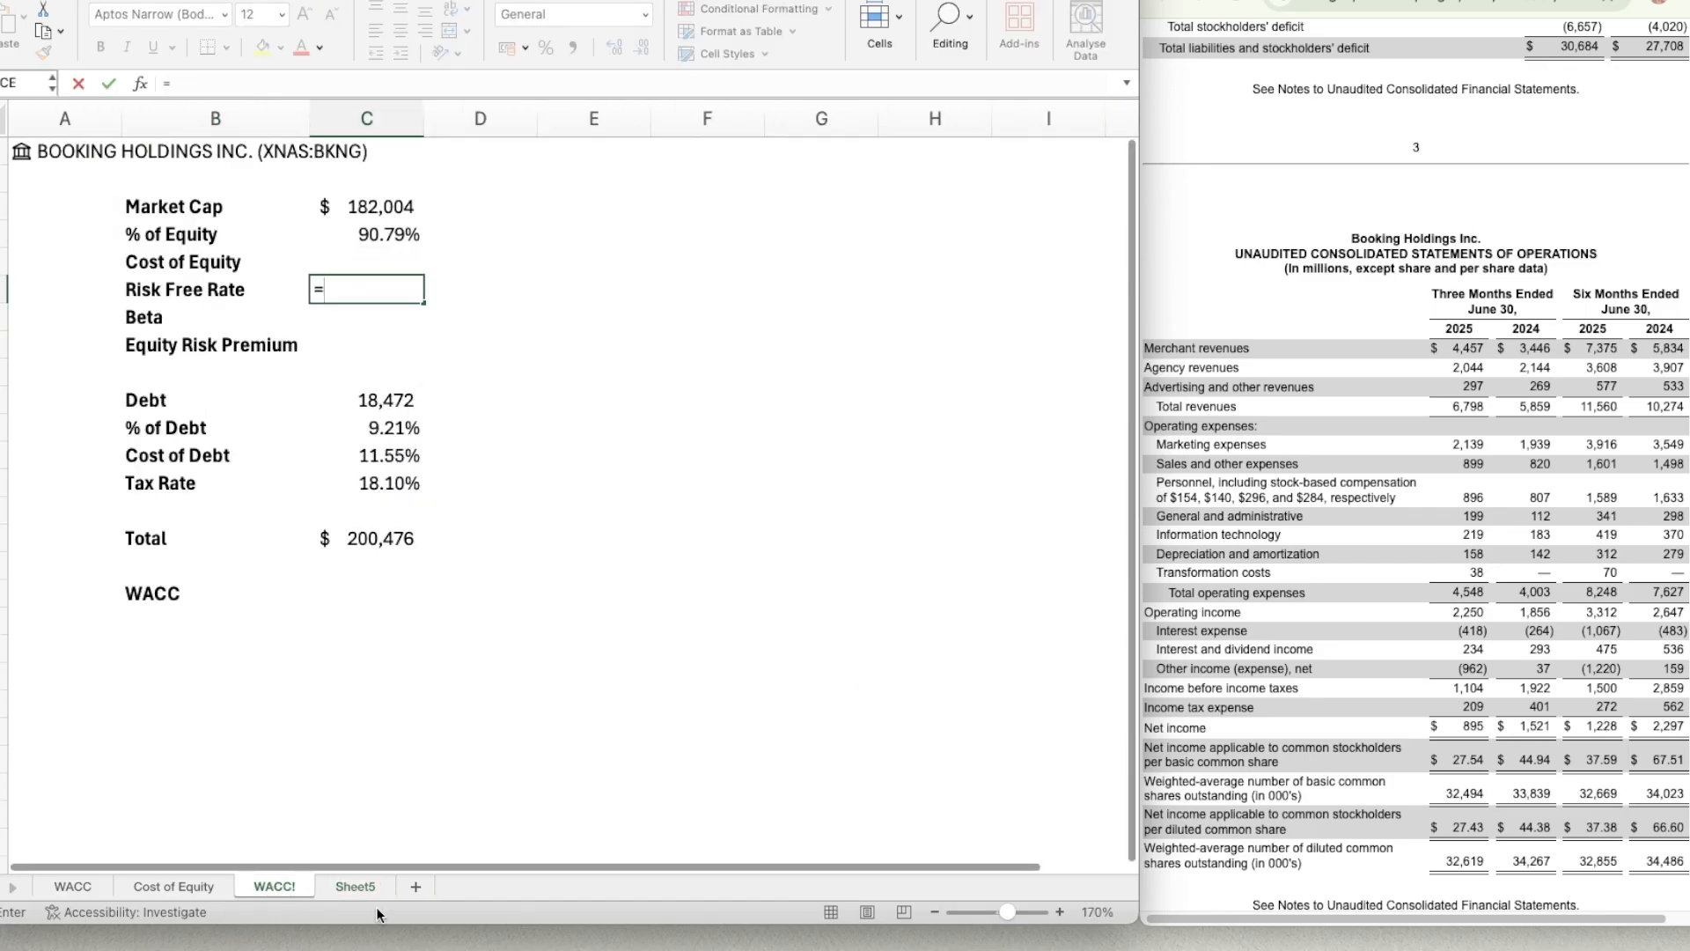
click(356, 887)
click(312, 254)
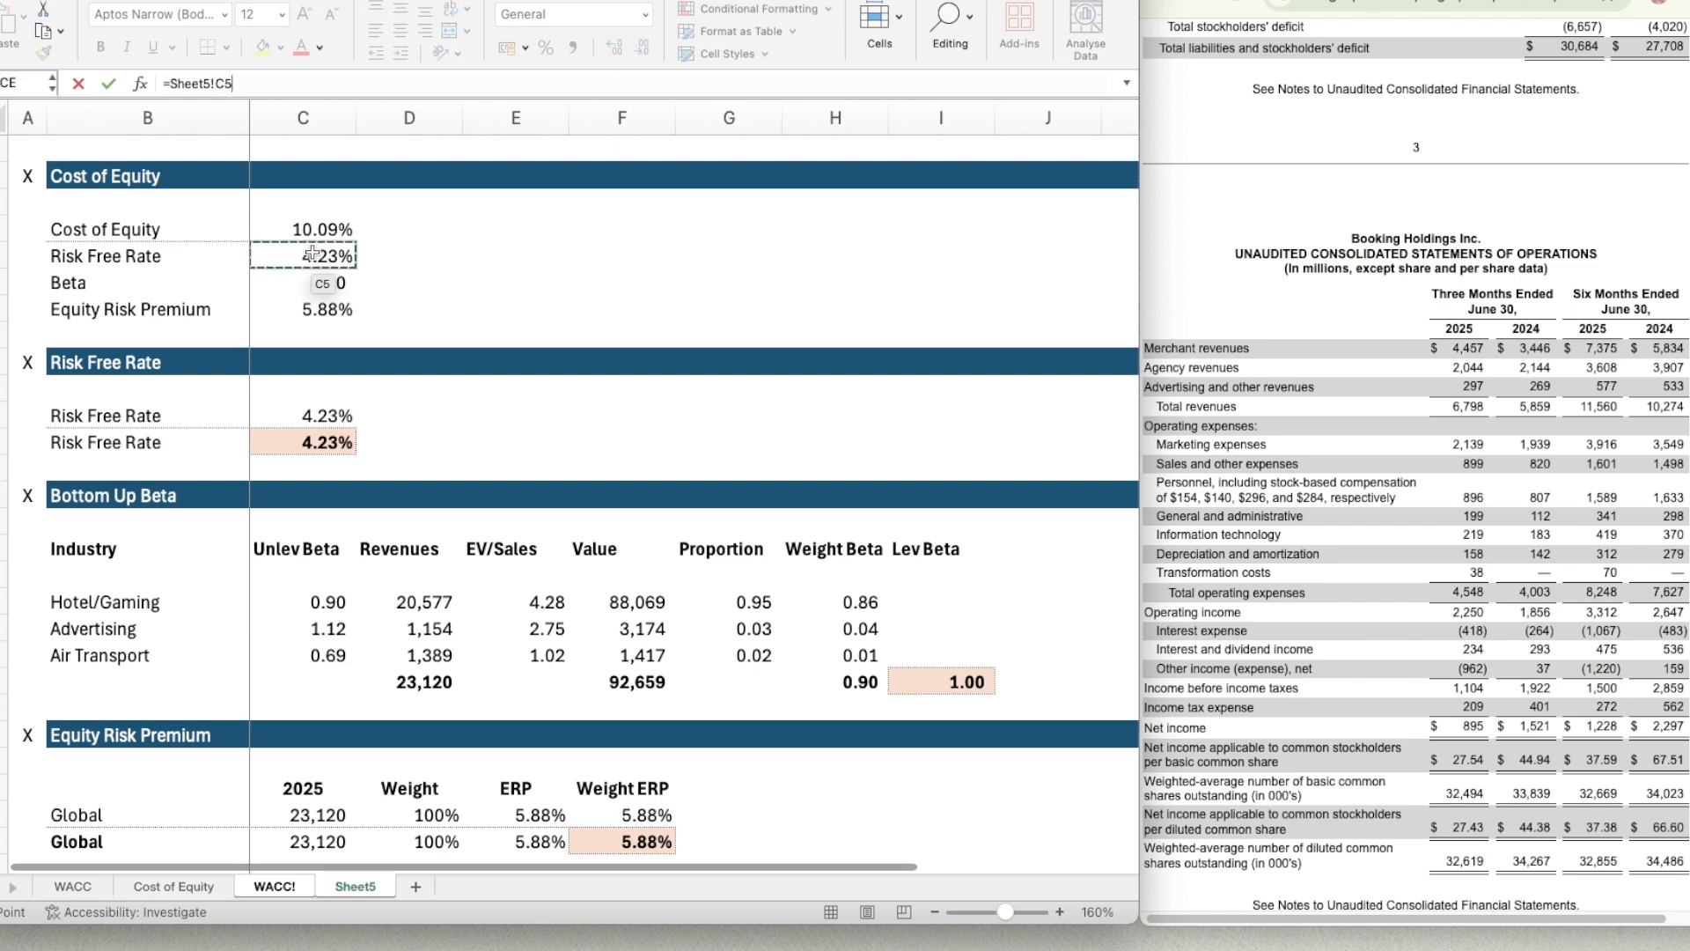
key(Return)
Copy the Risk Free Rate link down to the Beta and Equity Risk Premium cells on the WACC! sheet.
key(Up)
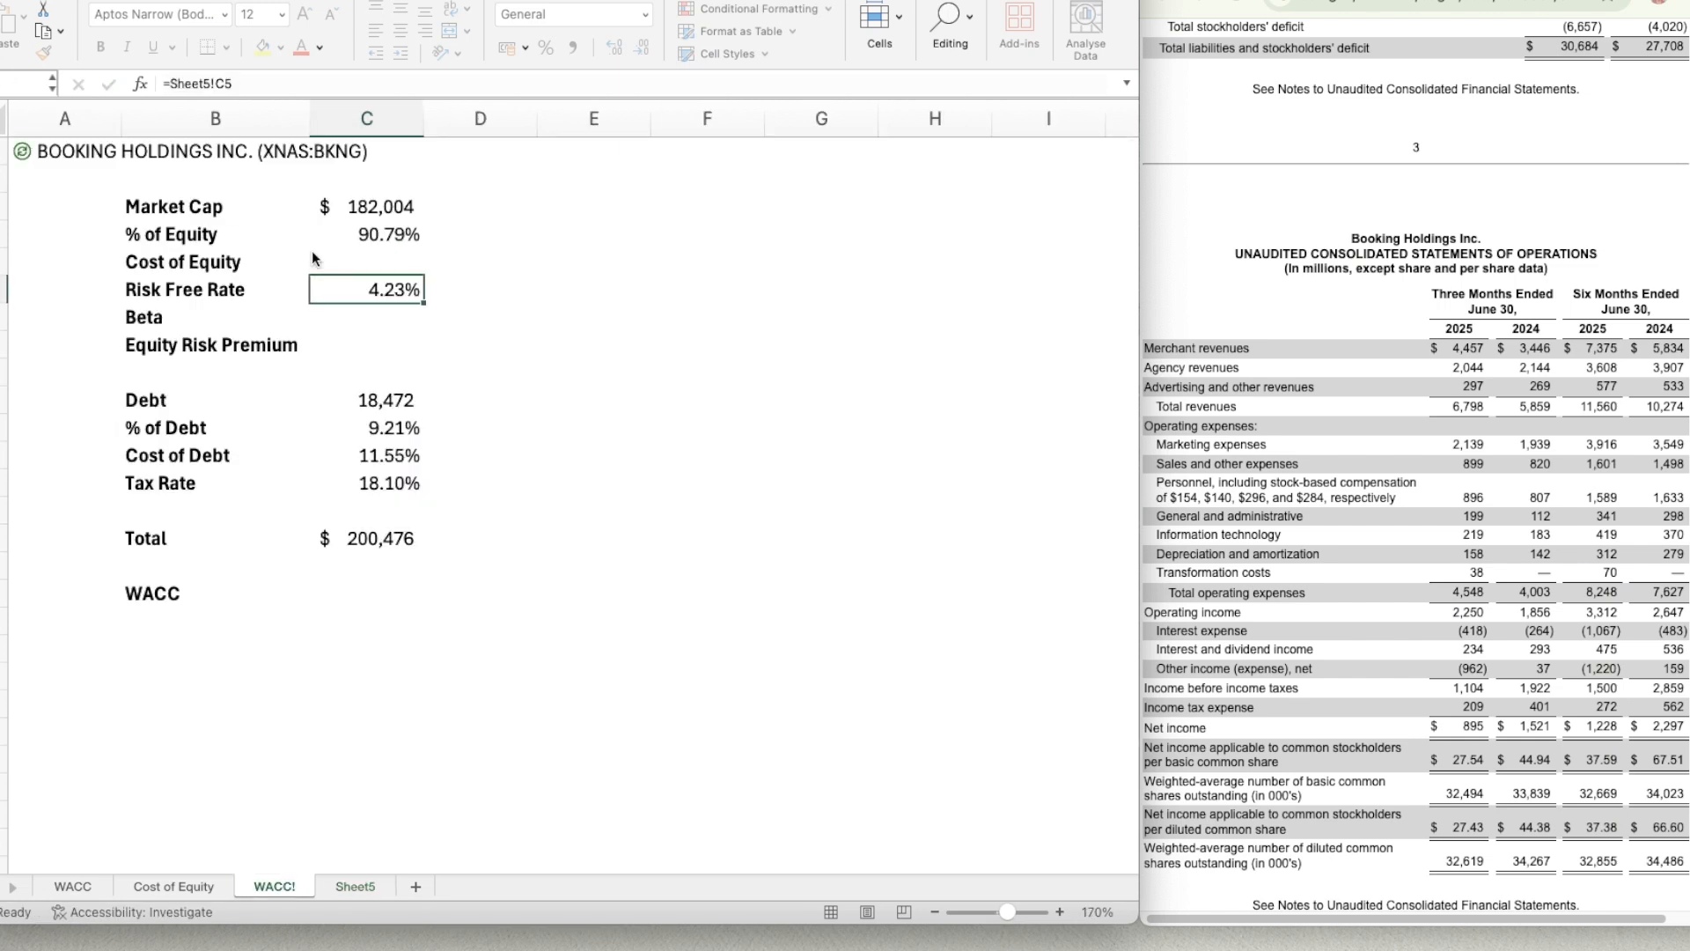
key(ctrl+c)
key(shift+Down)
key(shift+Down)
key(ctrl+v)
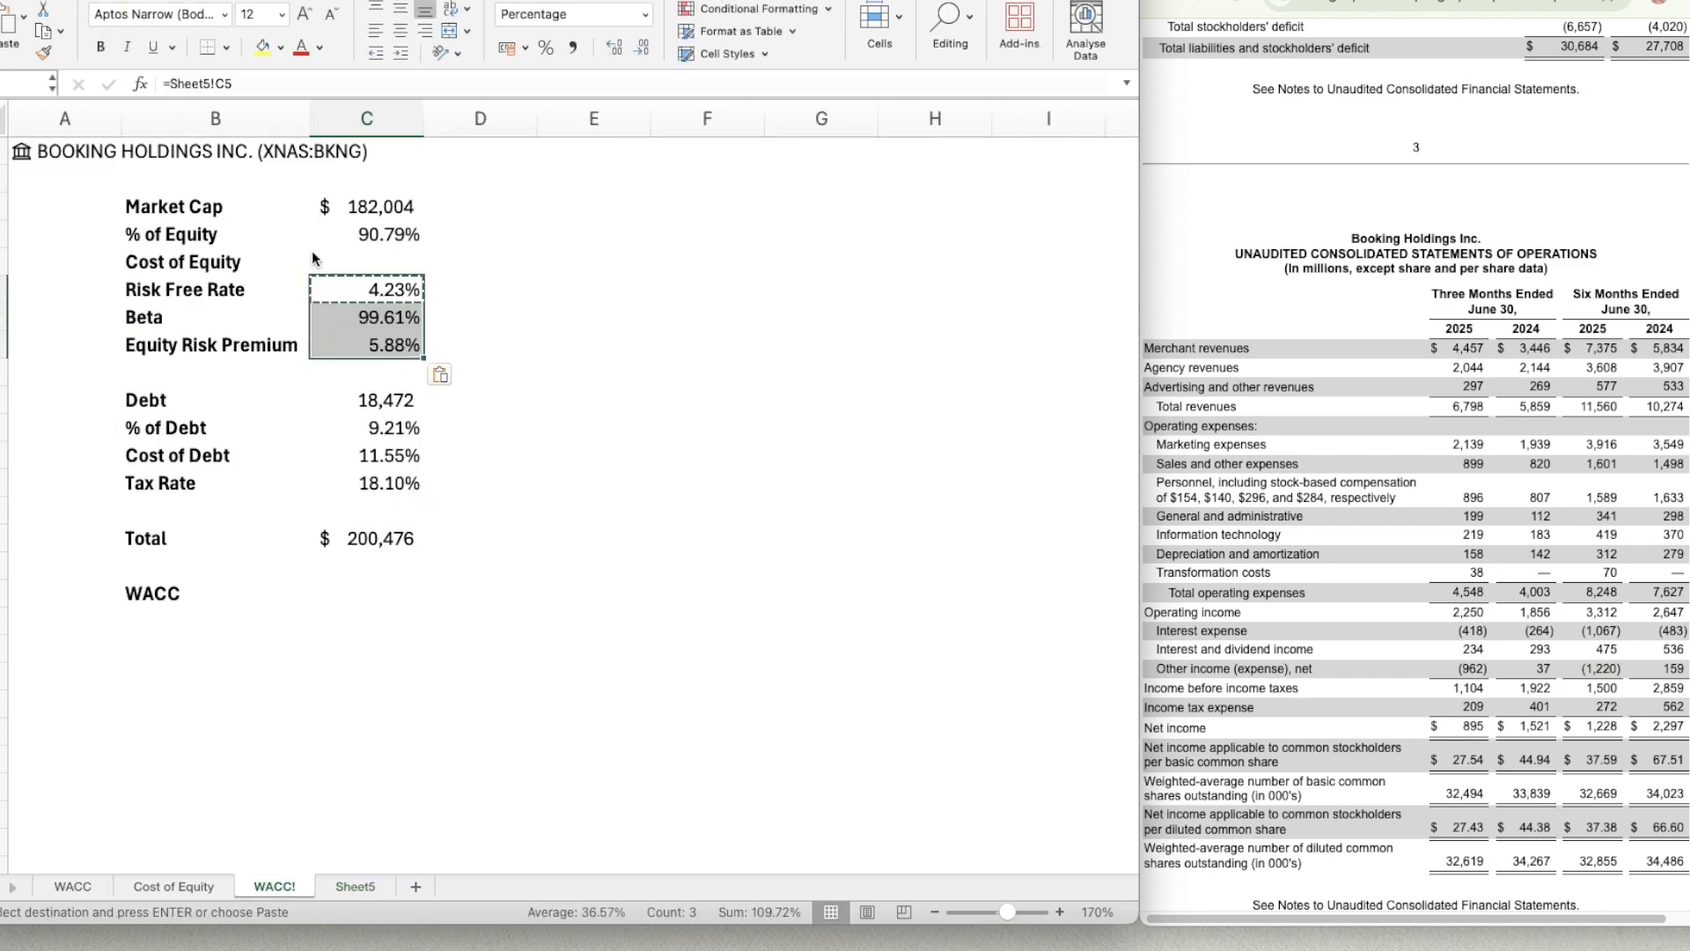
Format the Beta value in C7 as a Number with 2 decimal places and negatives shown in black parentheses.
key(Right)
key(Left)
key(Down)
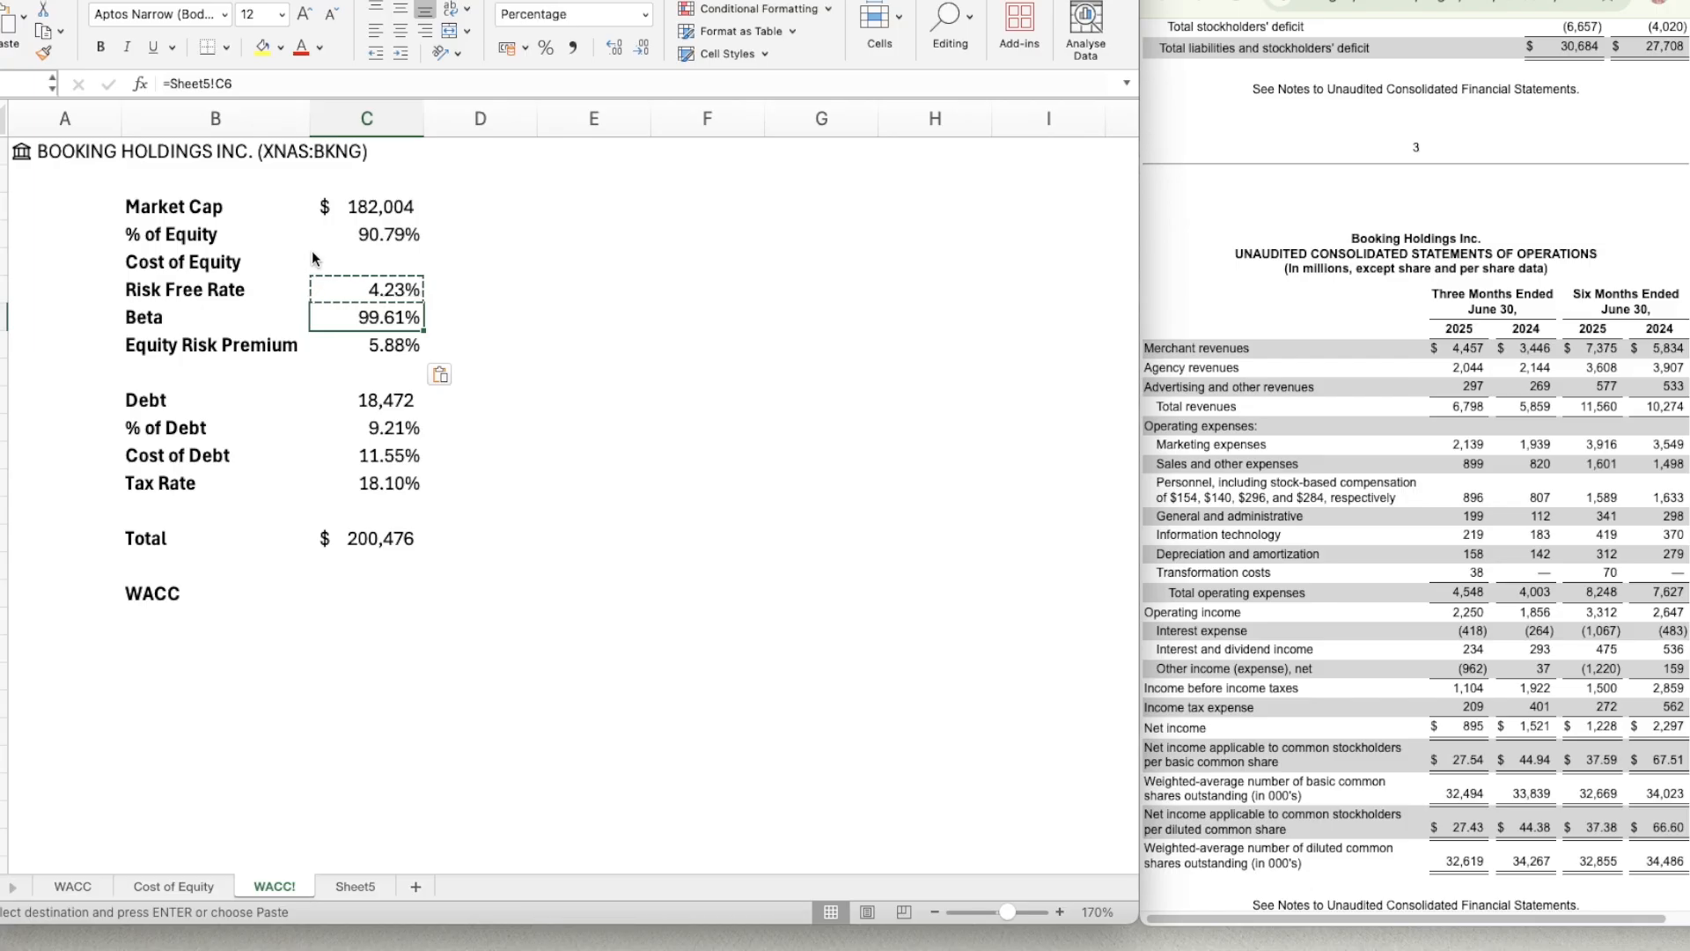
key(super+1)
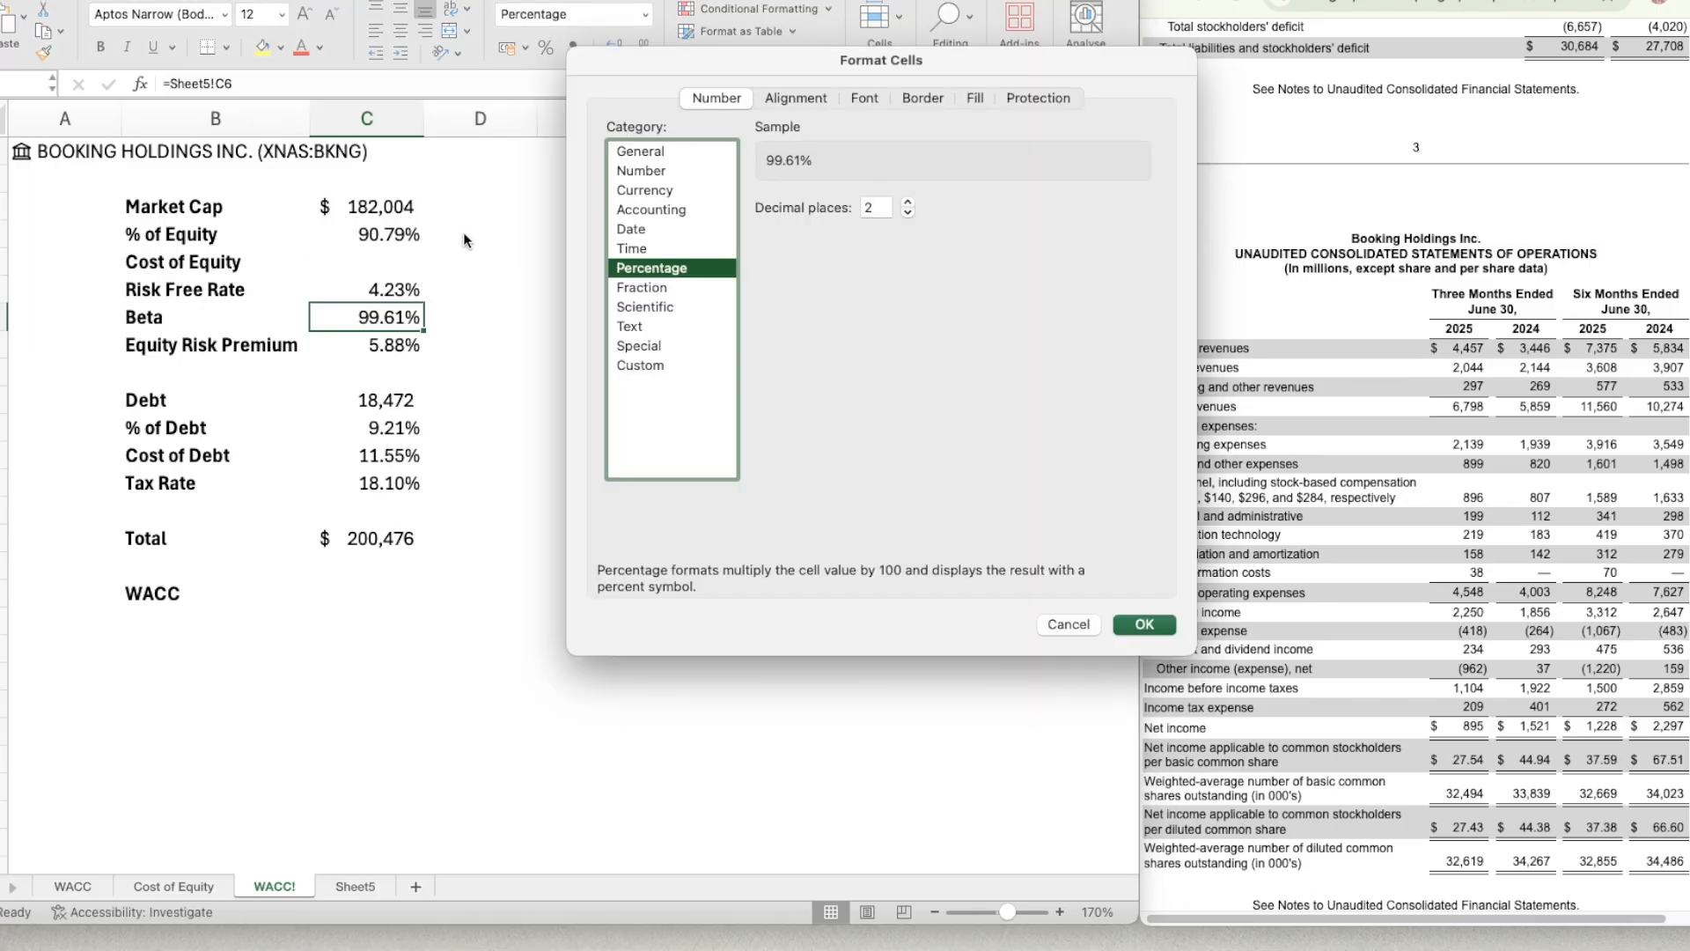
click(669, 171)
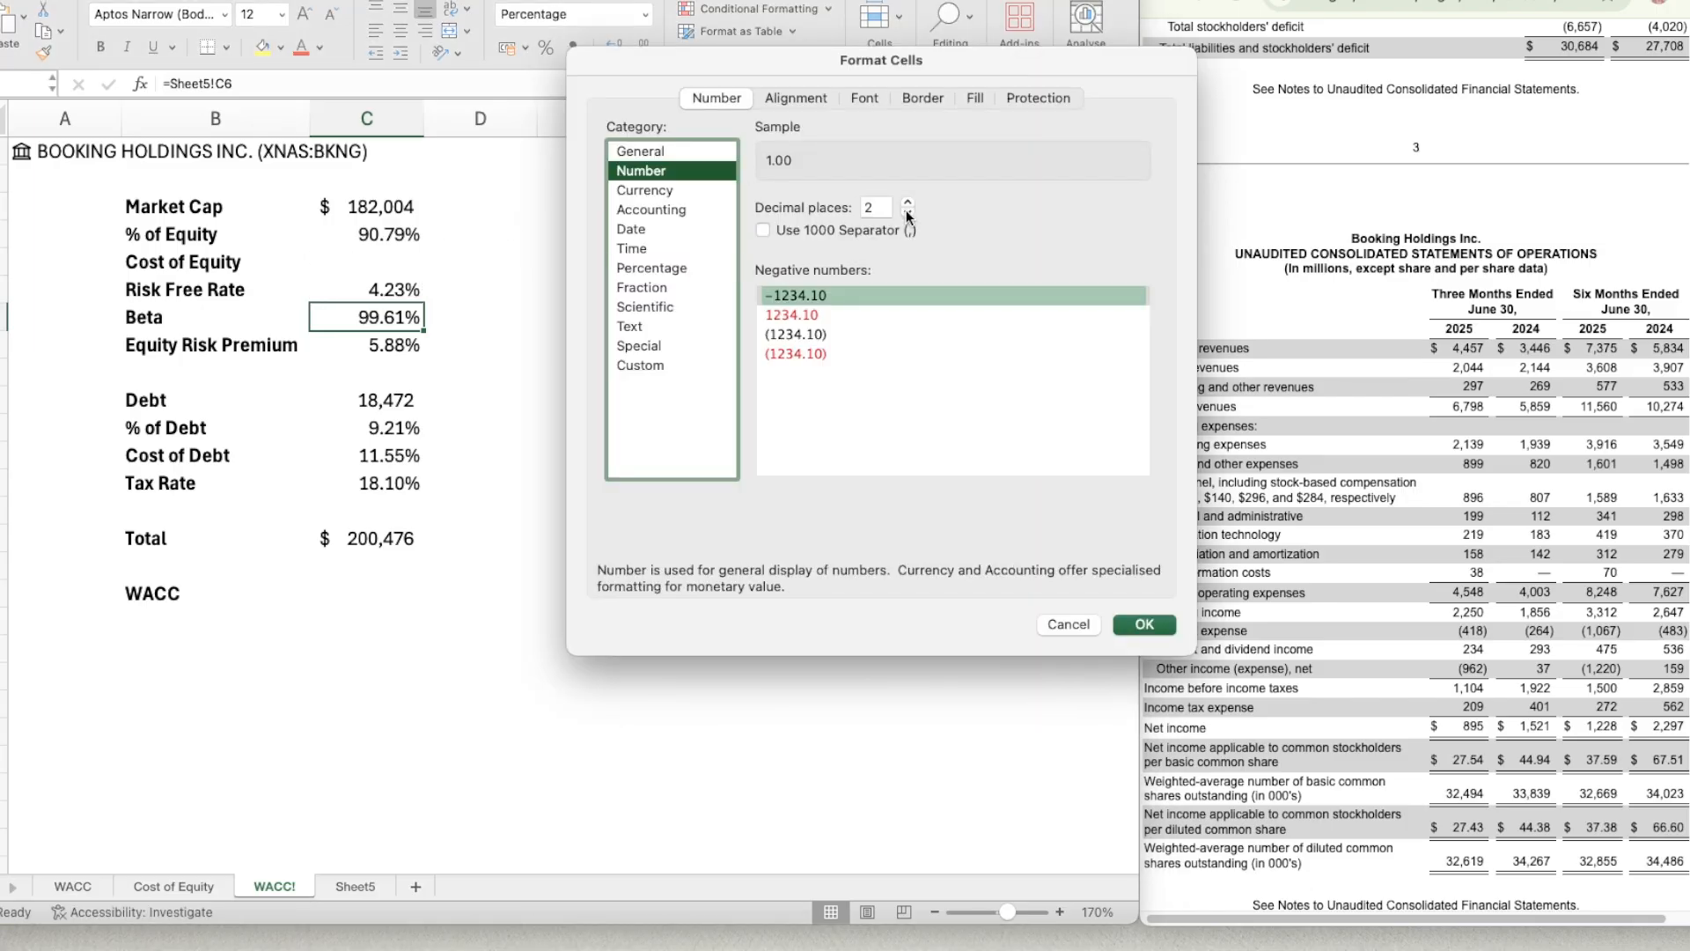
click(847, 335)
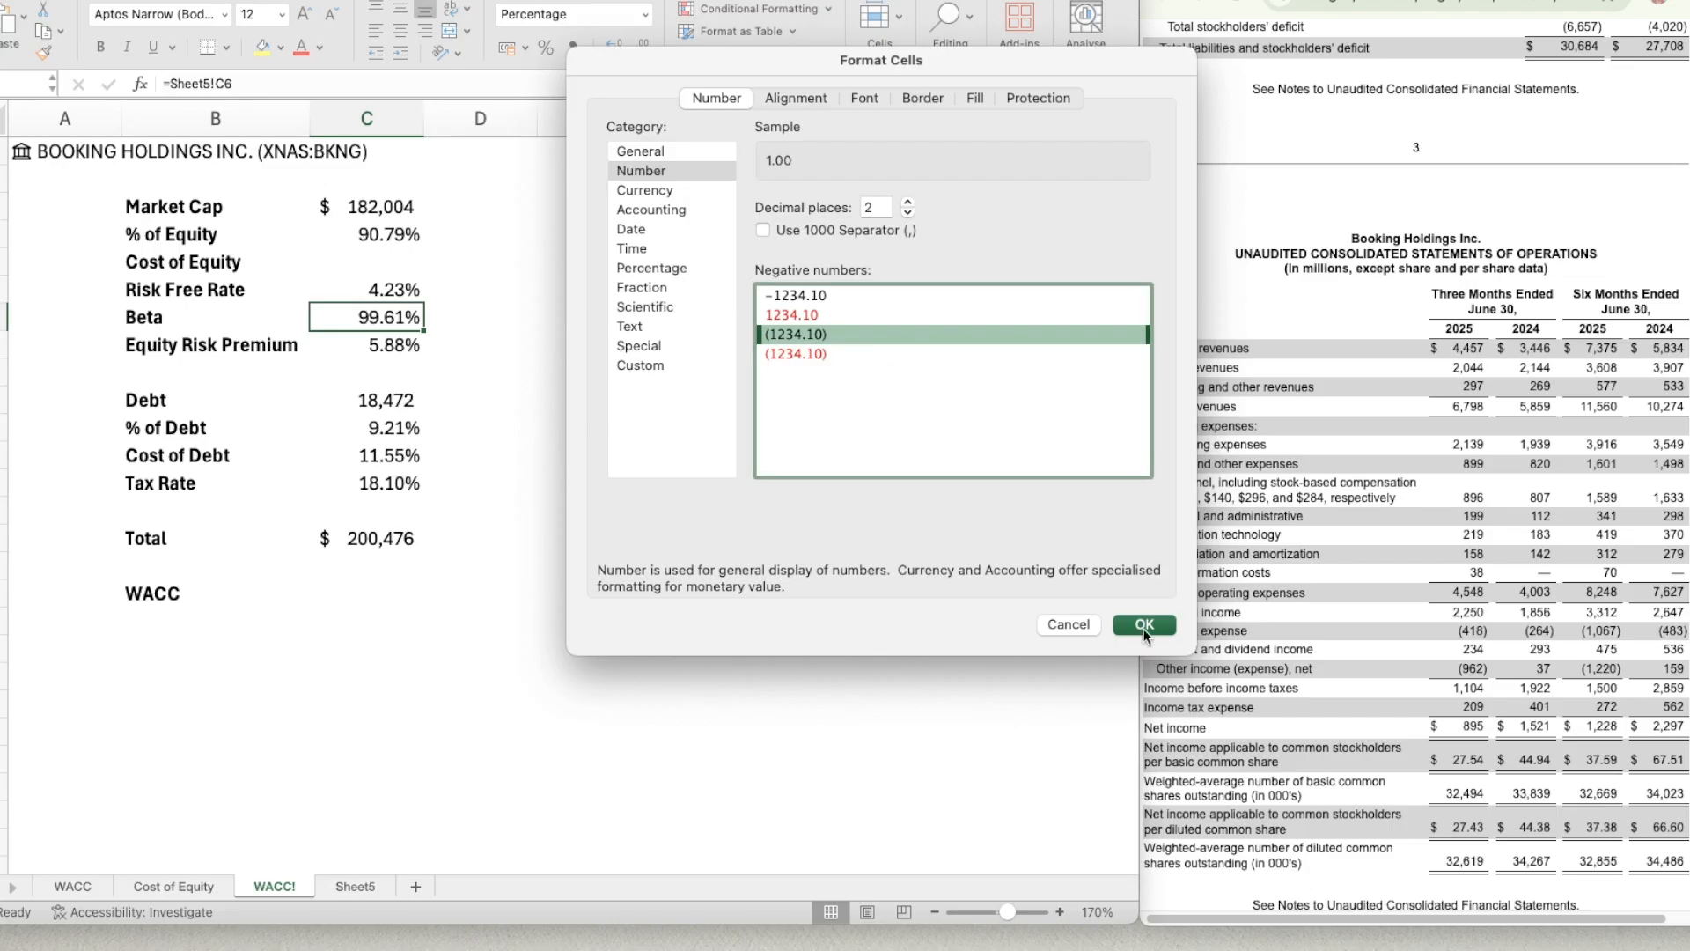
click(1144, 624)
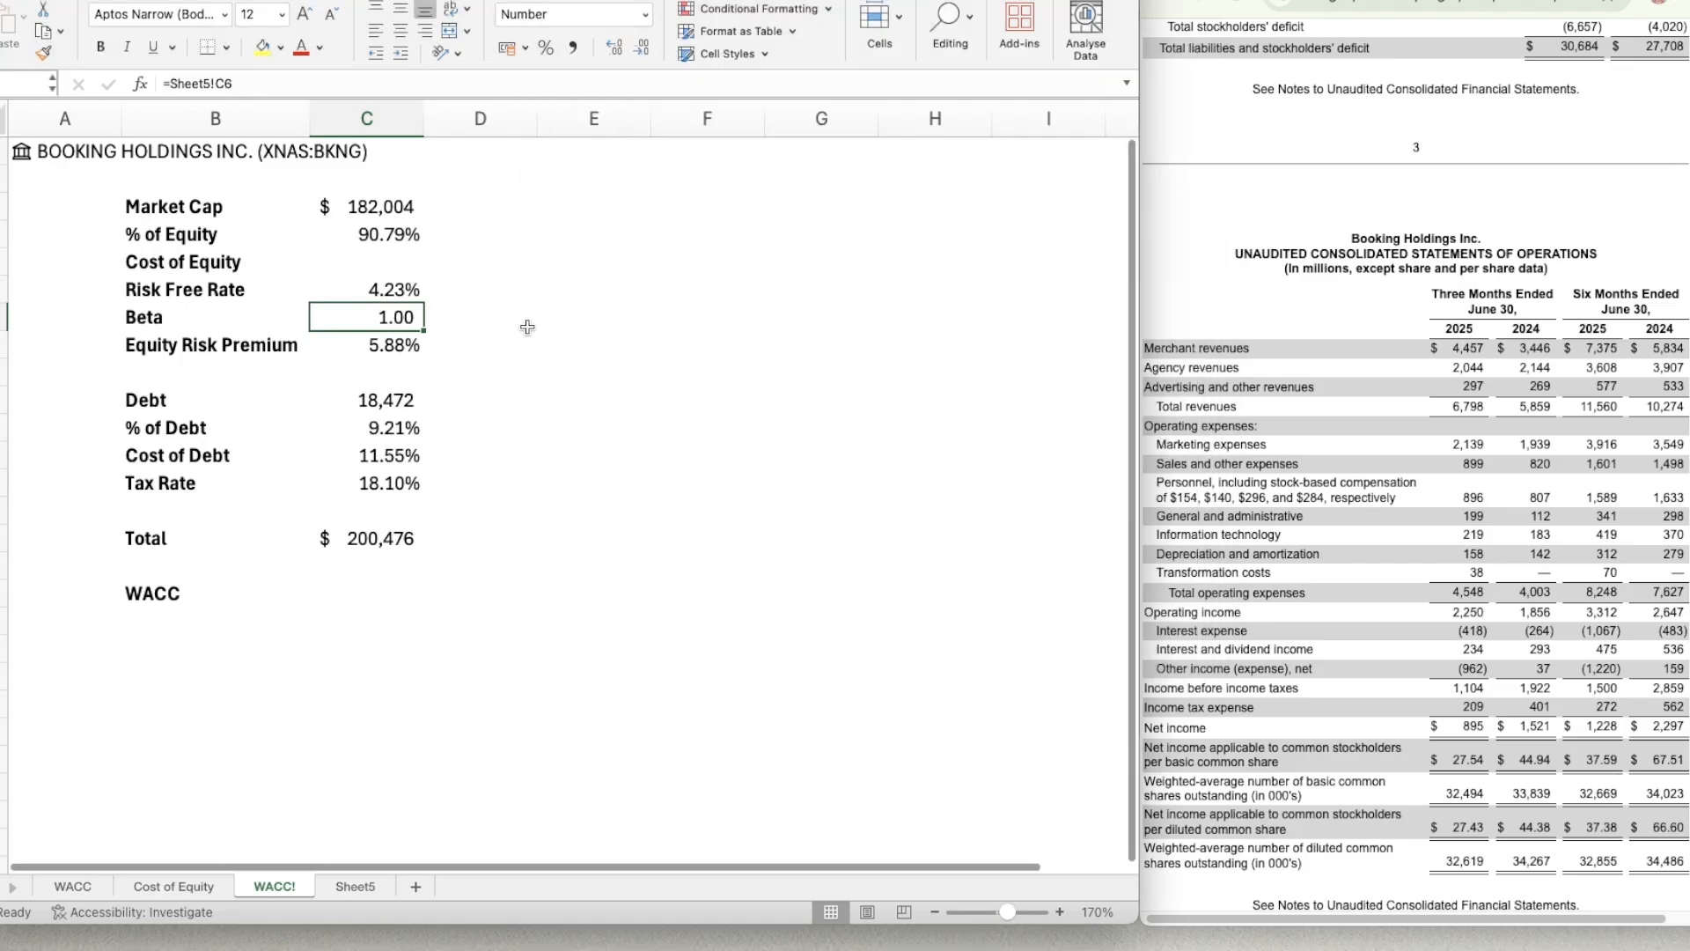
key(Up)
key(Up)
text(=)
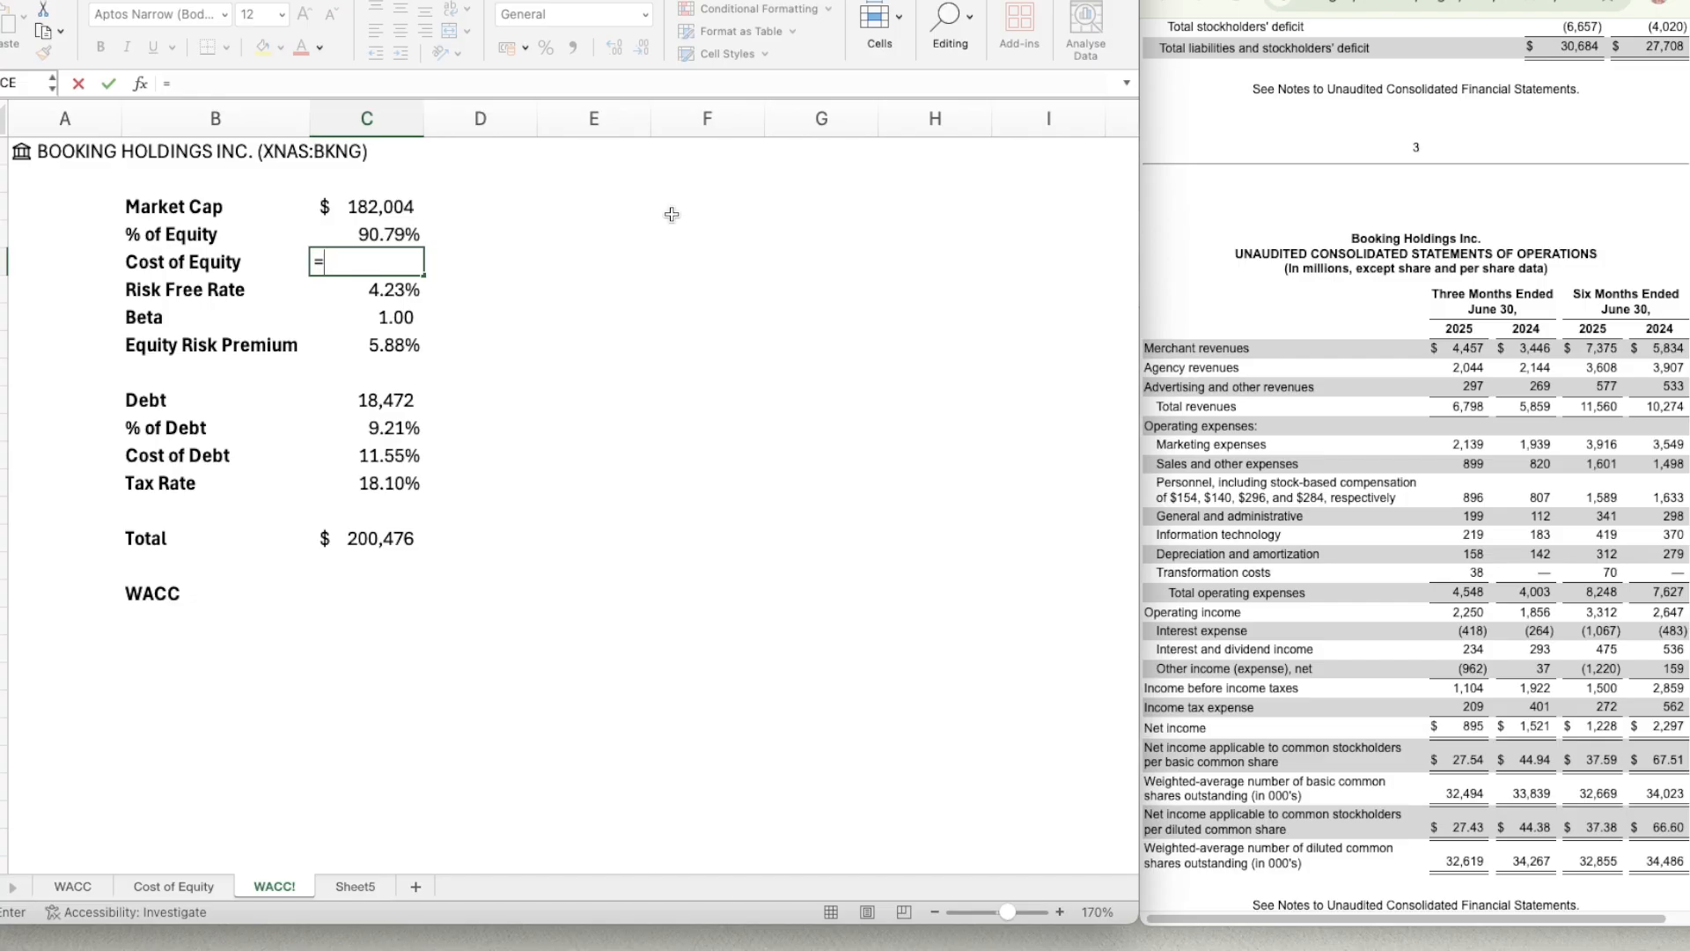
key(Down)
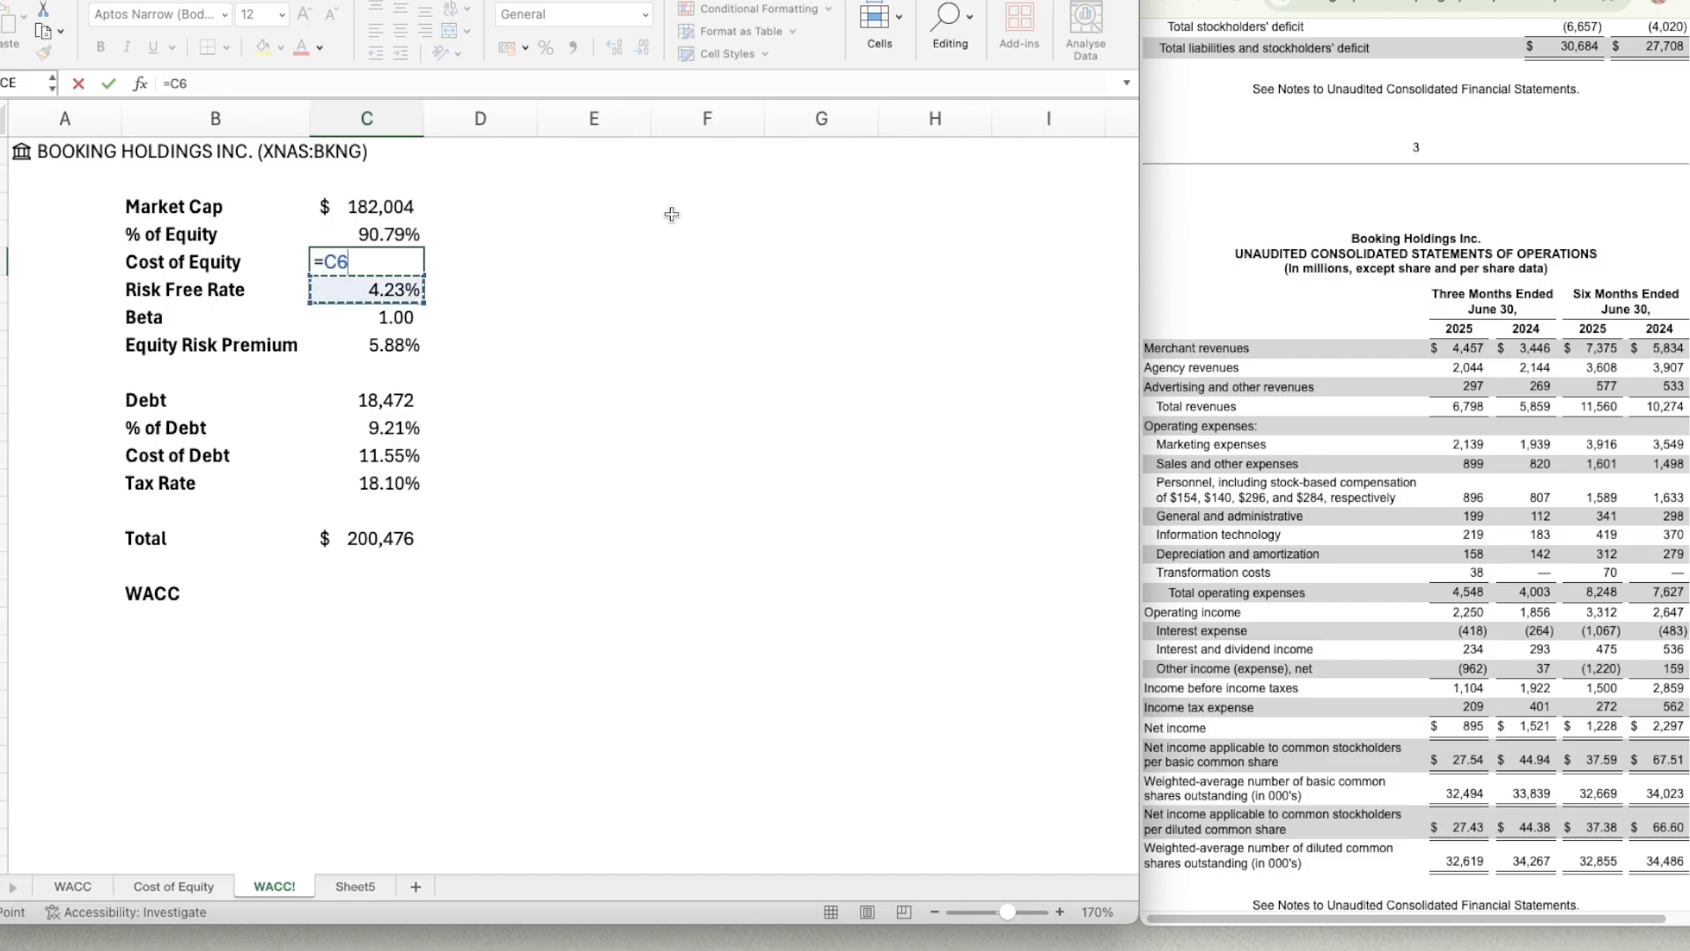
key(BackSpace)
key(BackSpace)
key(BackSpace)
key(Down)
key(Up)
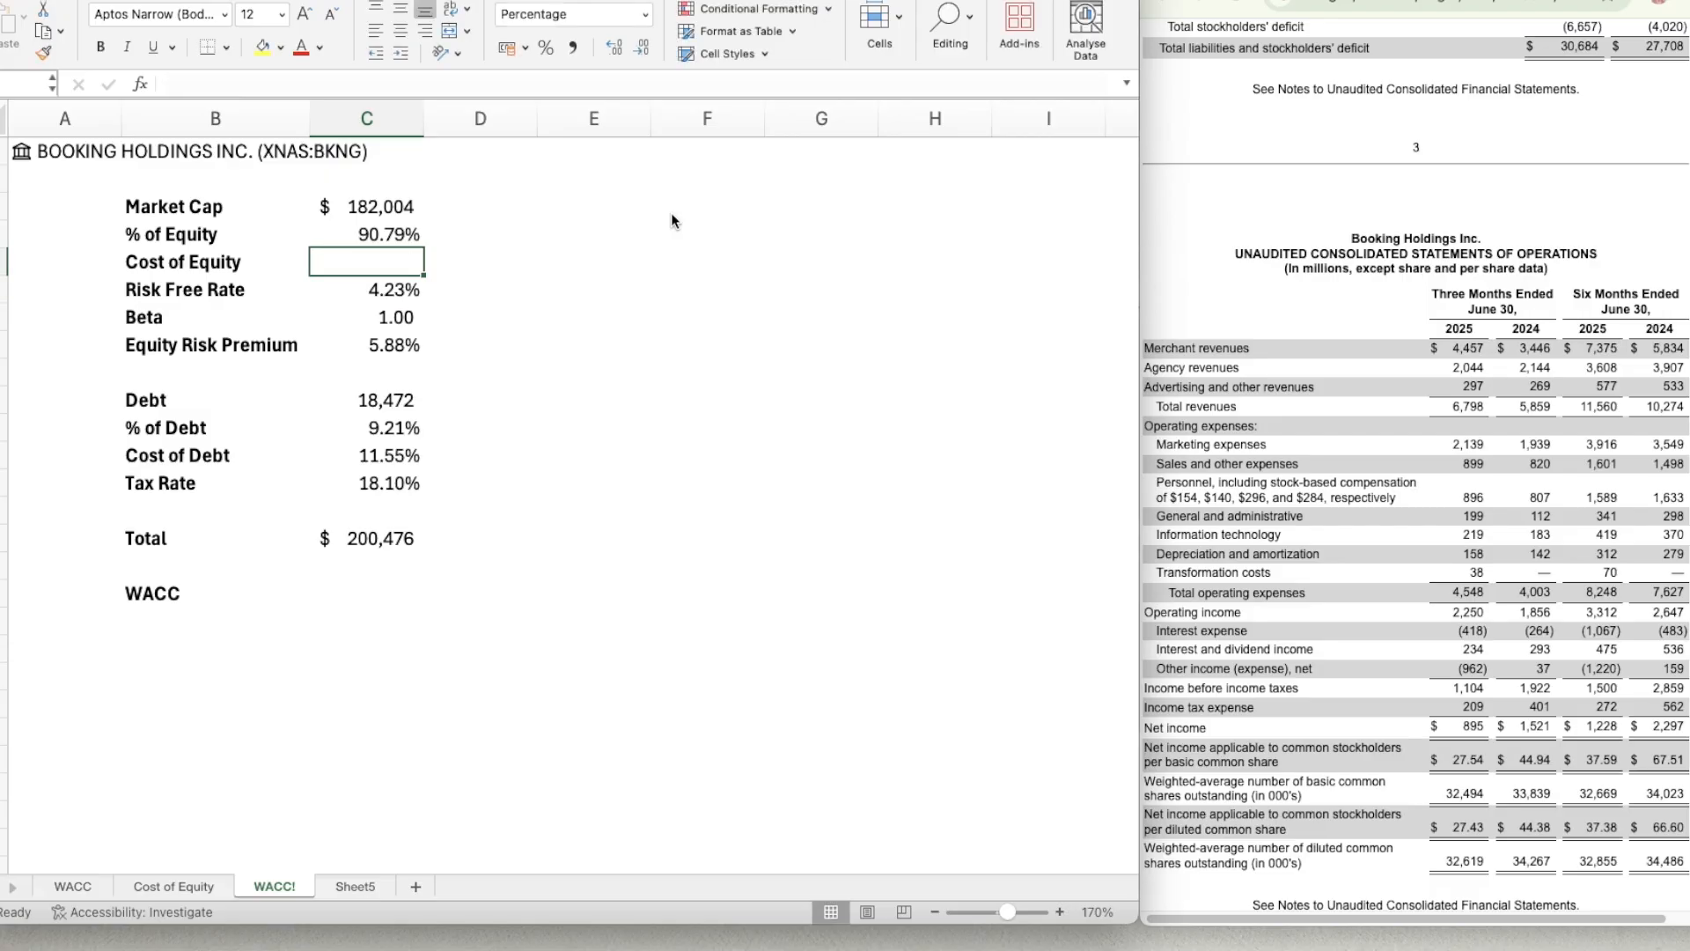
Calculate the Cost of Equity in C5 from the risk free rate, beta and equity risk premium with =C6+C7*C8.
text(=)
key(Down)
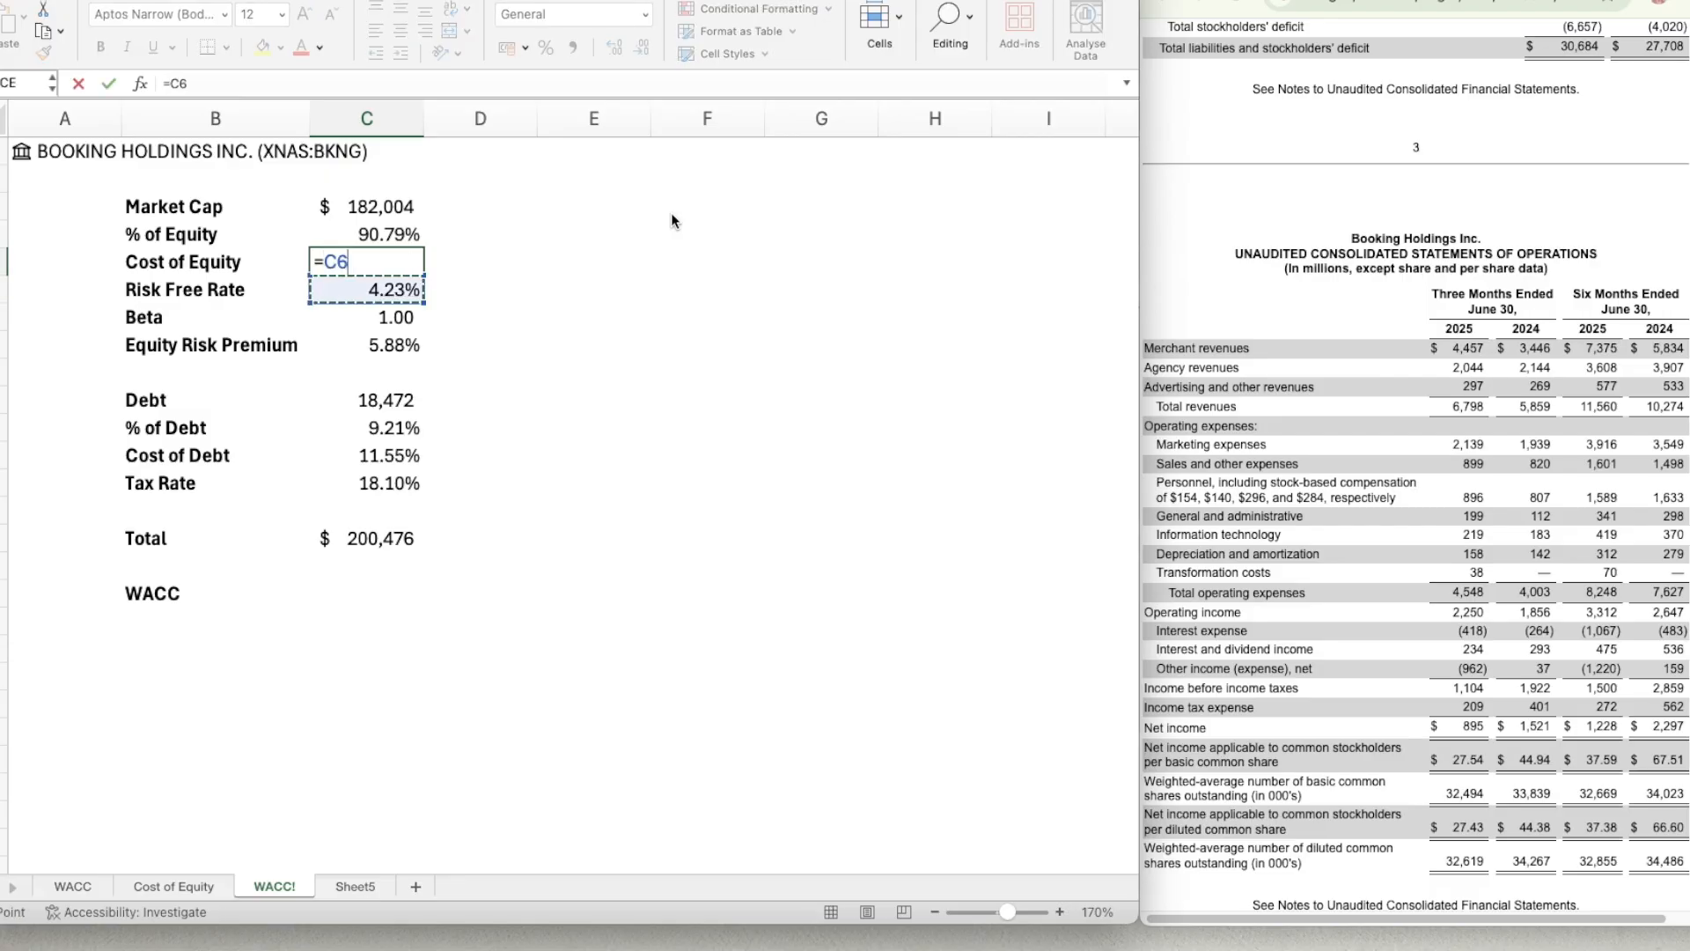
text(+)
key(Down)
key(Down)
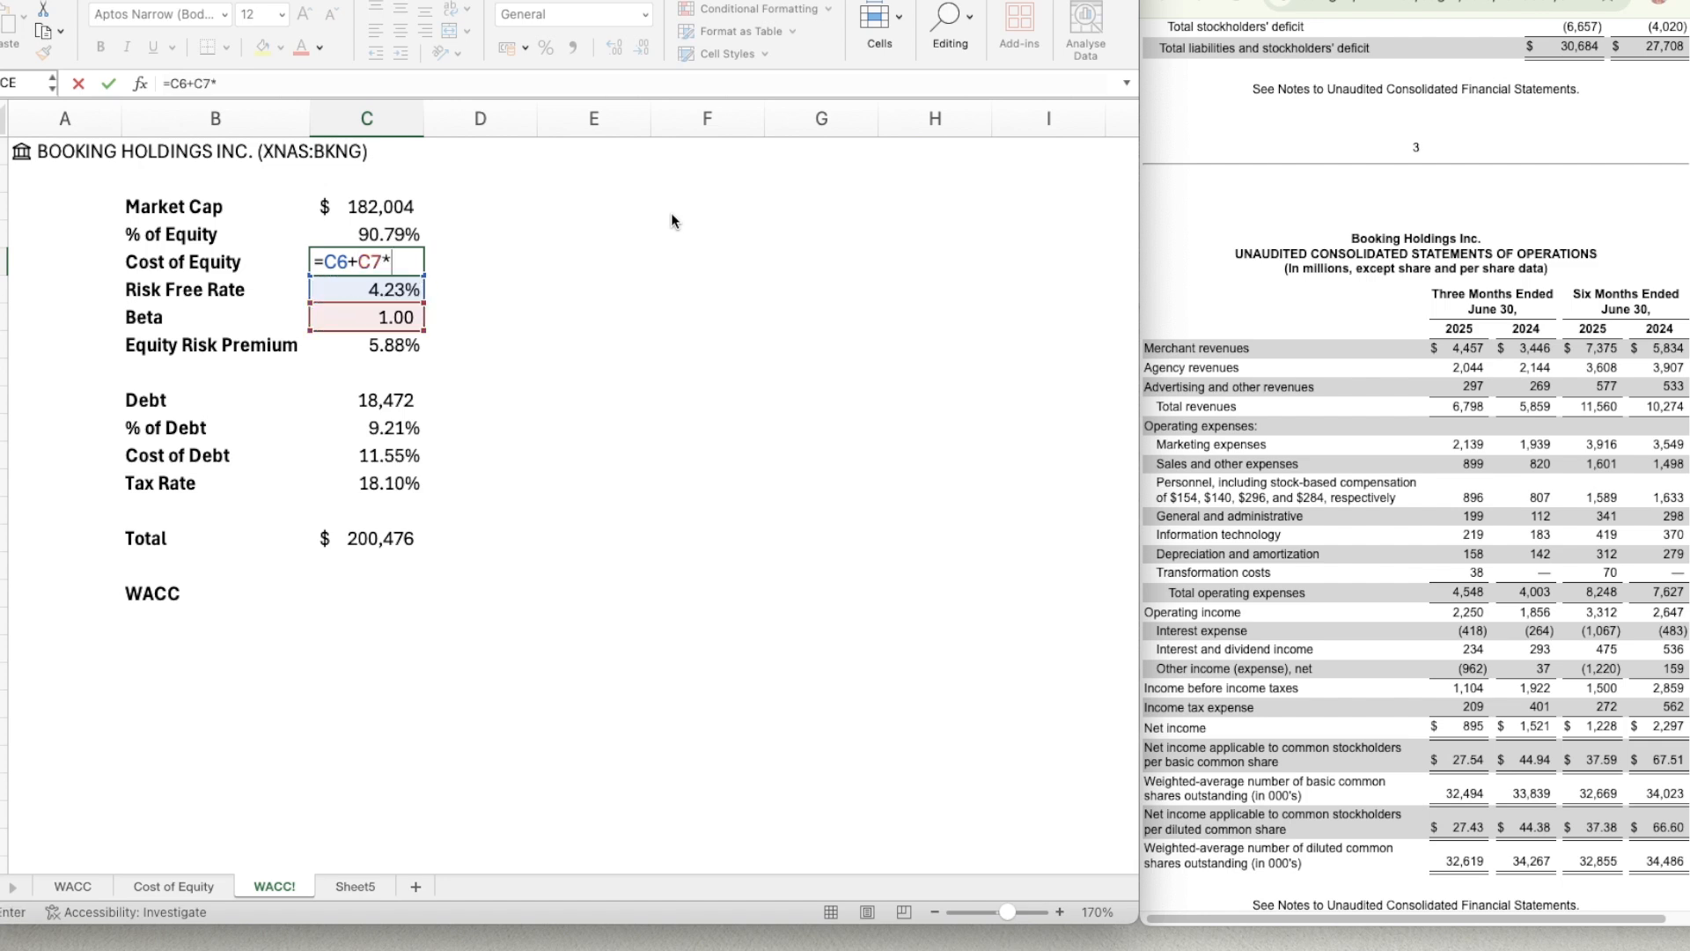
text(*)
key(Down)
key(Down)
key(Down)
key(Return)
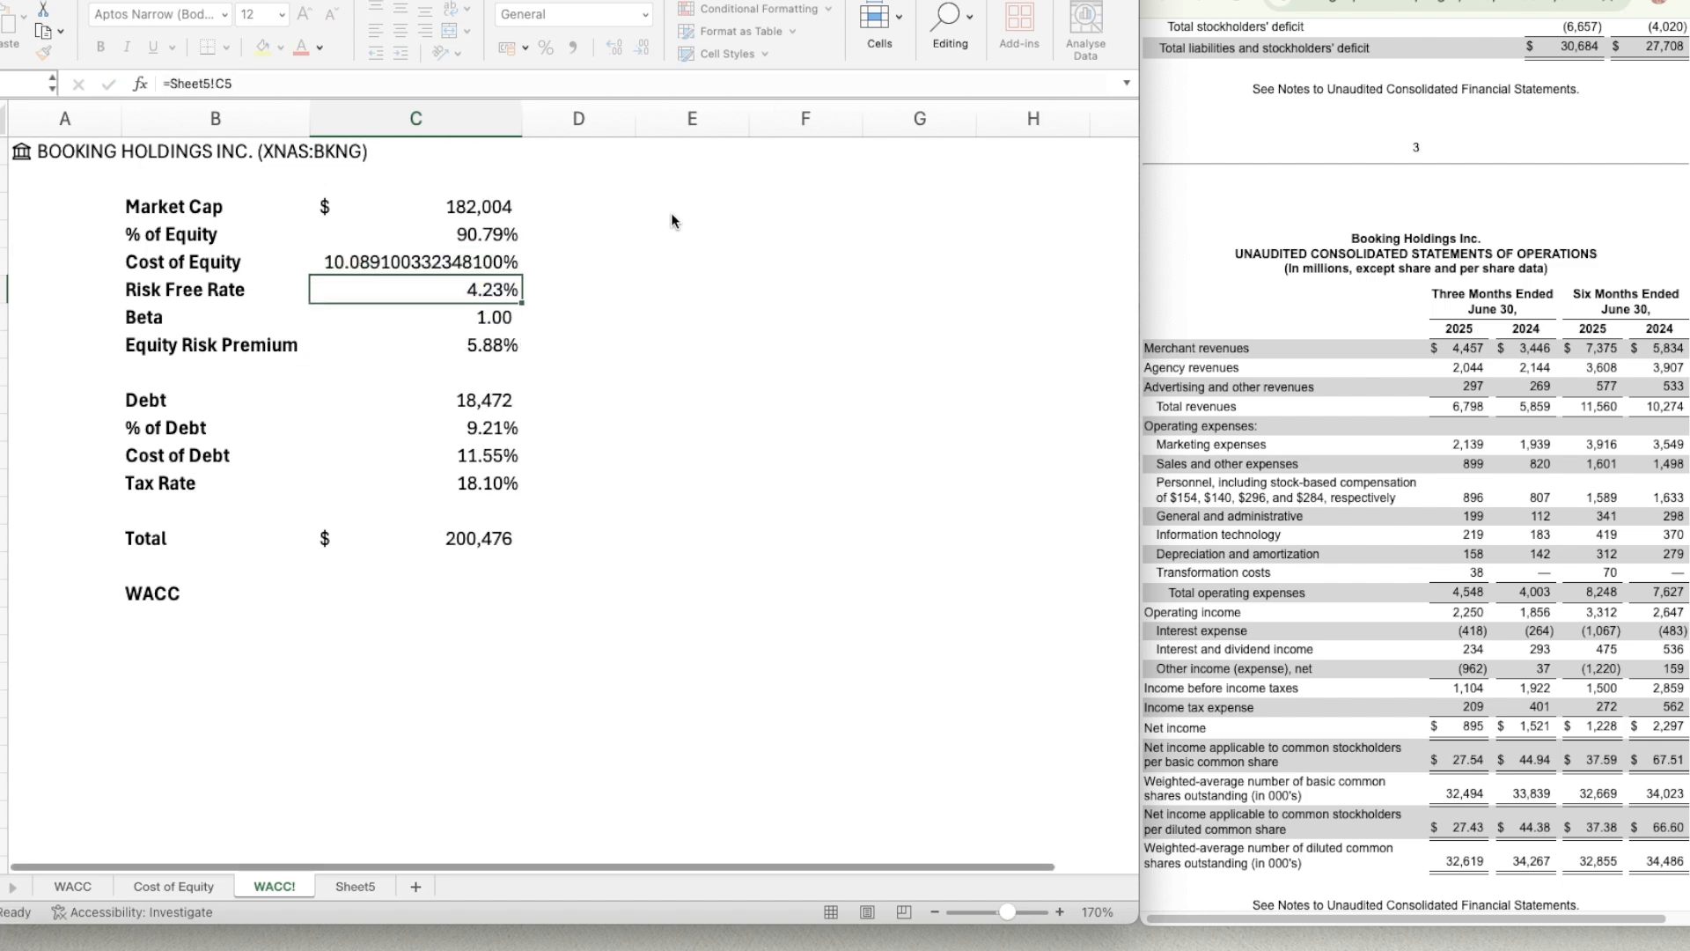
Apply the % of Equity cell's percentage format to the Cost of Equity result.
key(Up)
key(Up)
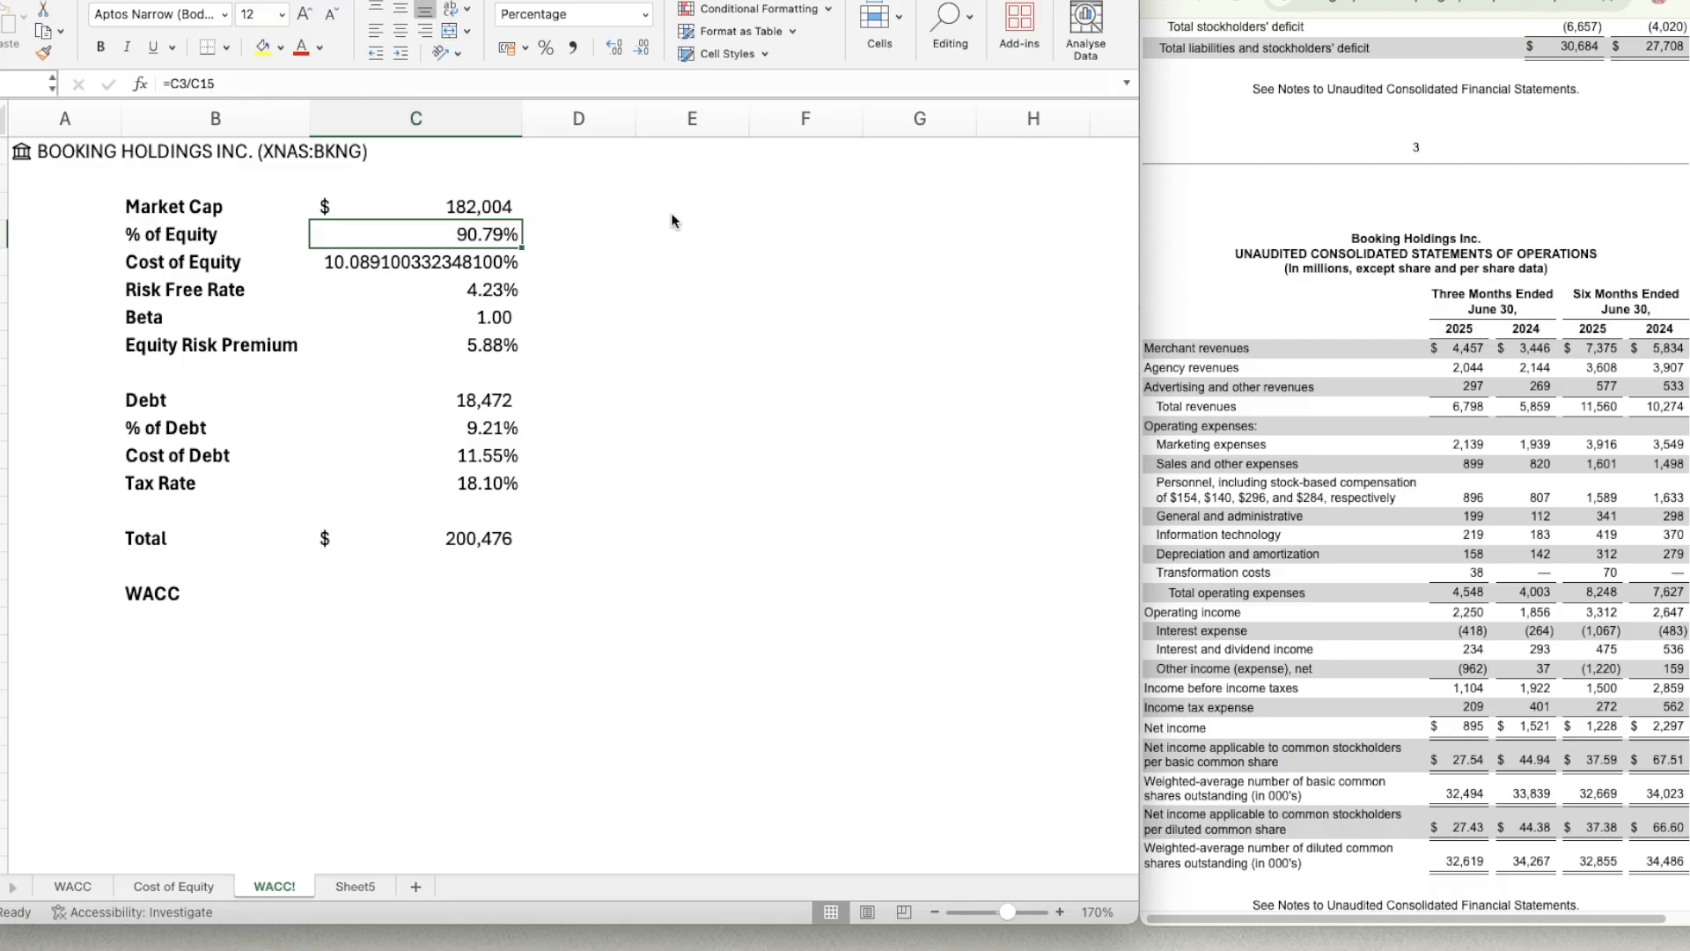
key(super+shift+c)
key(Down)
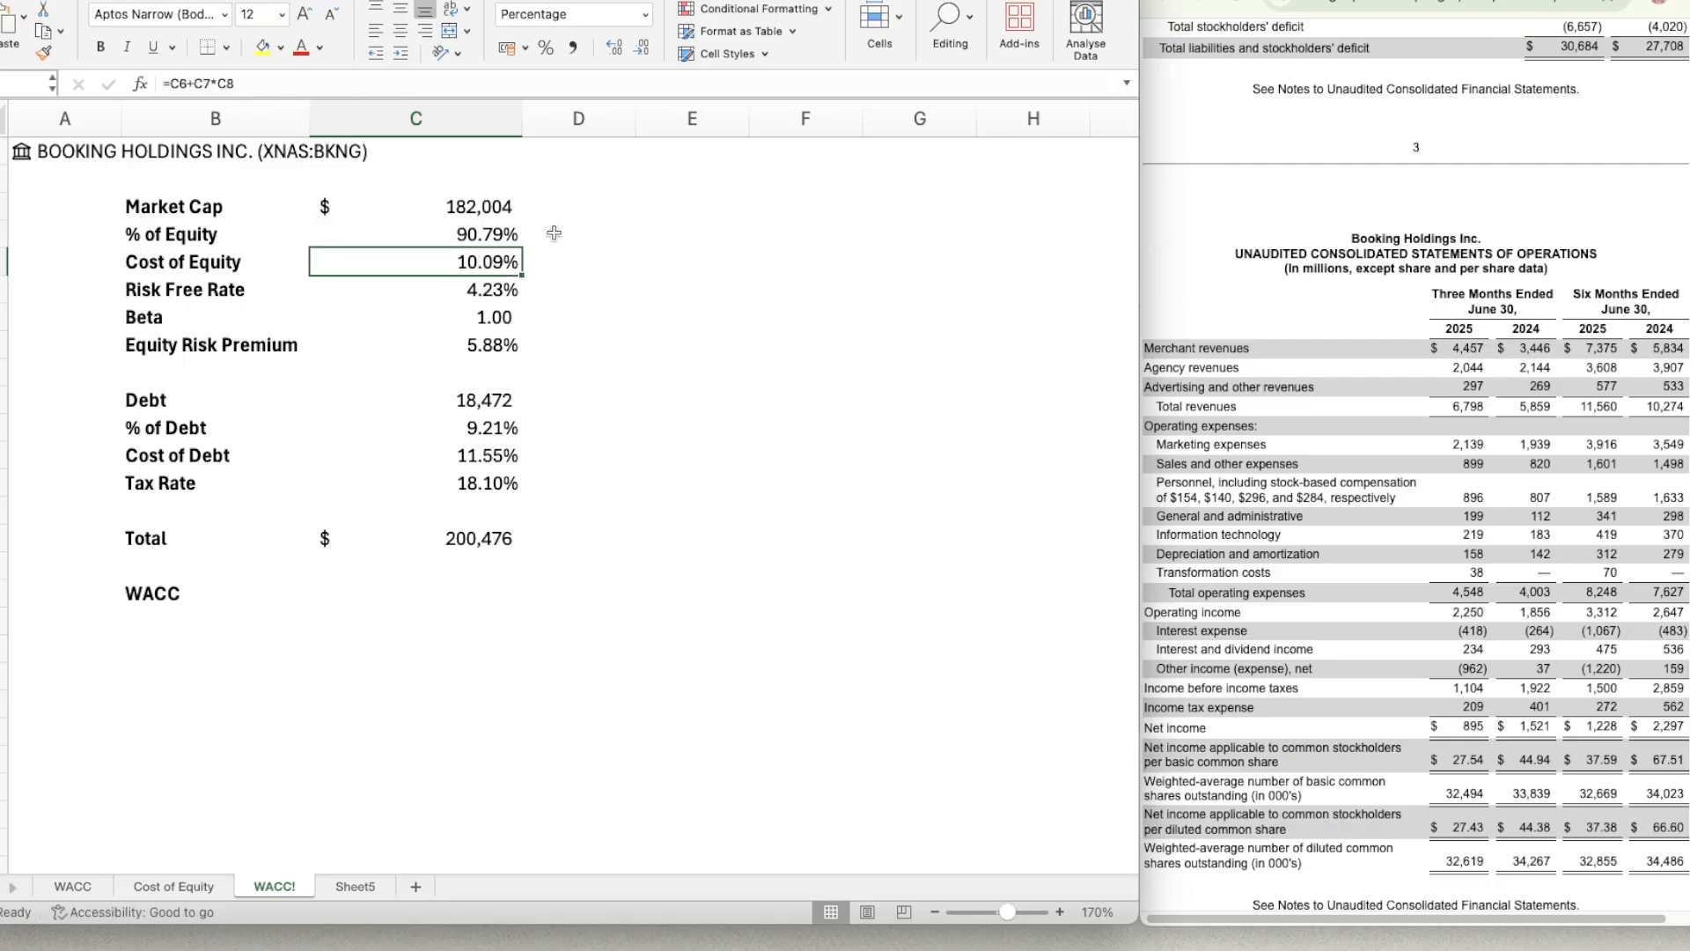
Set the width of column C to 10.
click(436, 124)
right_click(436, 127)
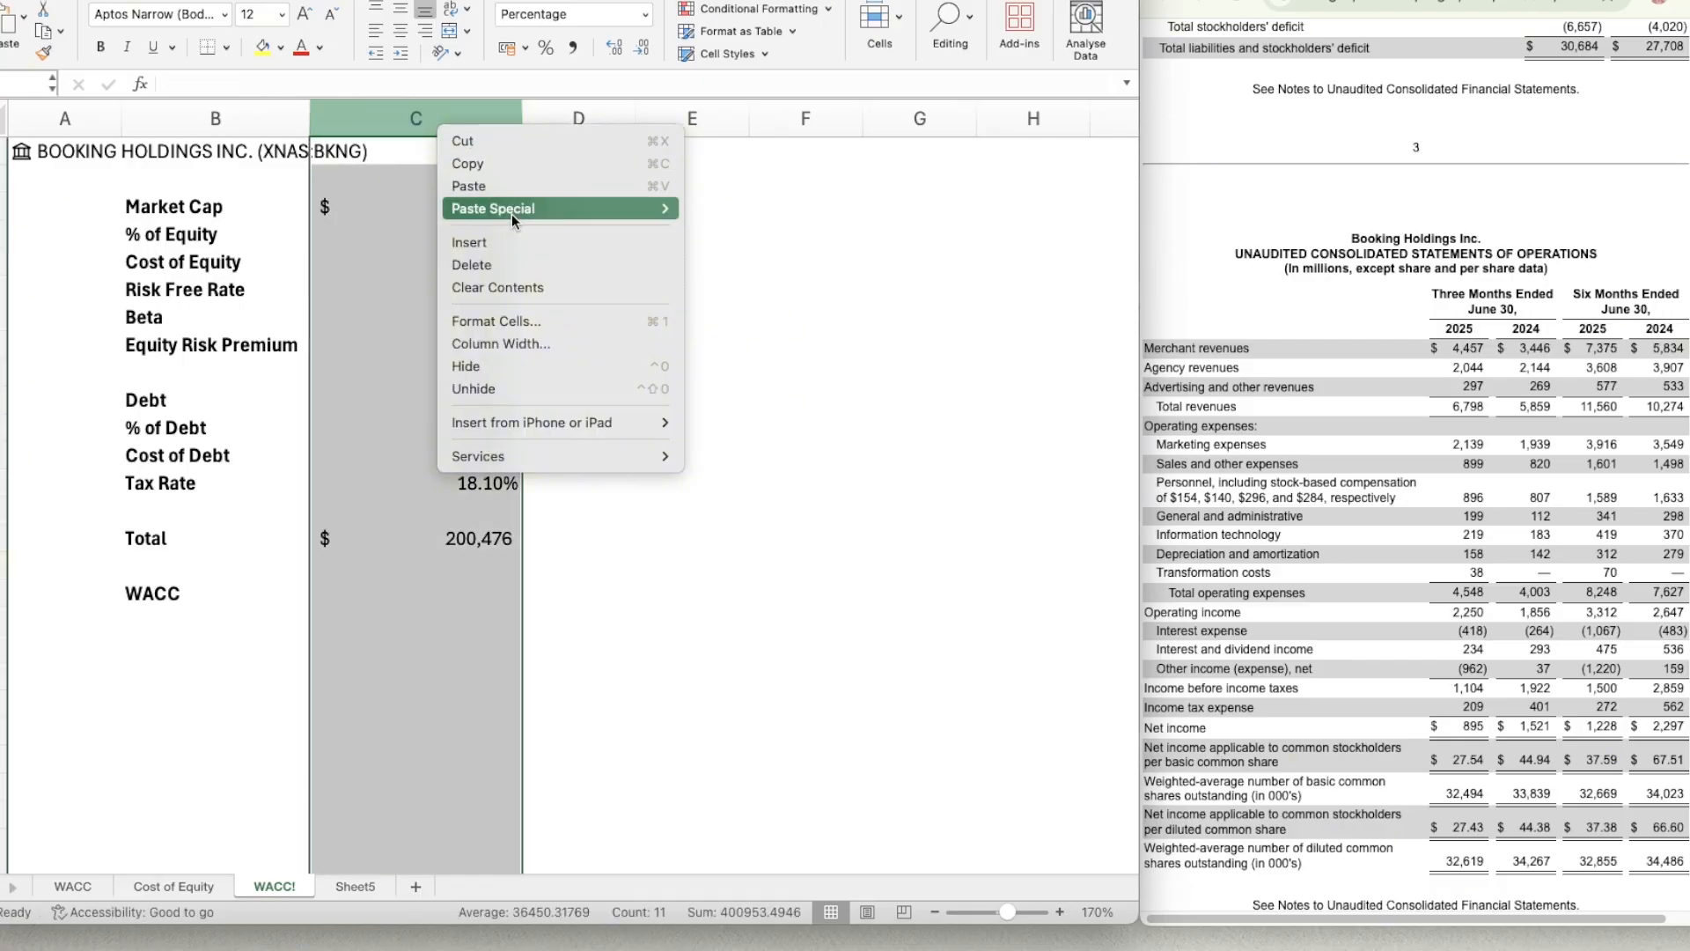
click(523, 344)
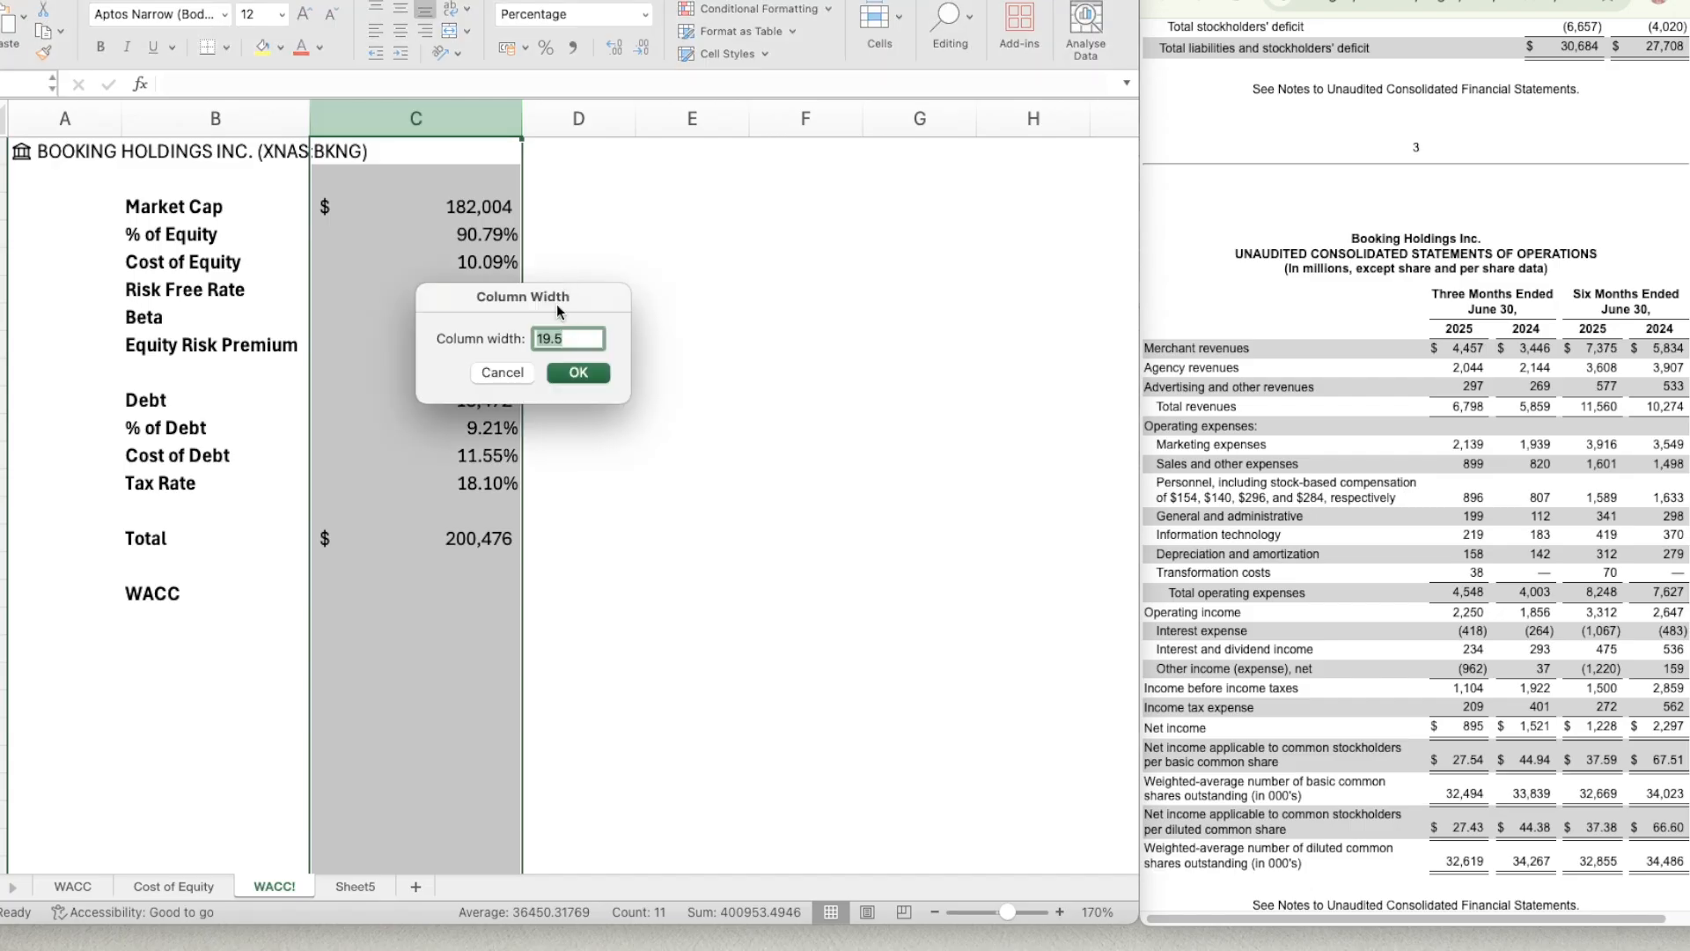
text(10)
key(Return)
click(513, 329)
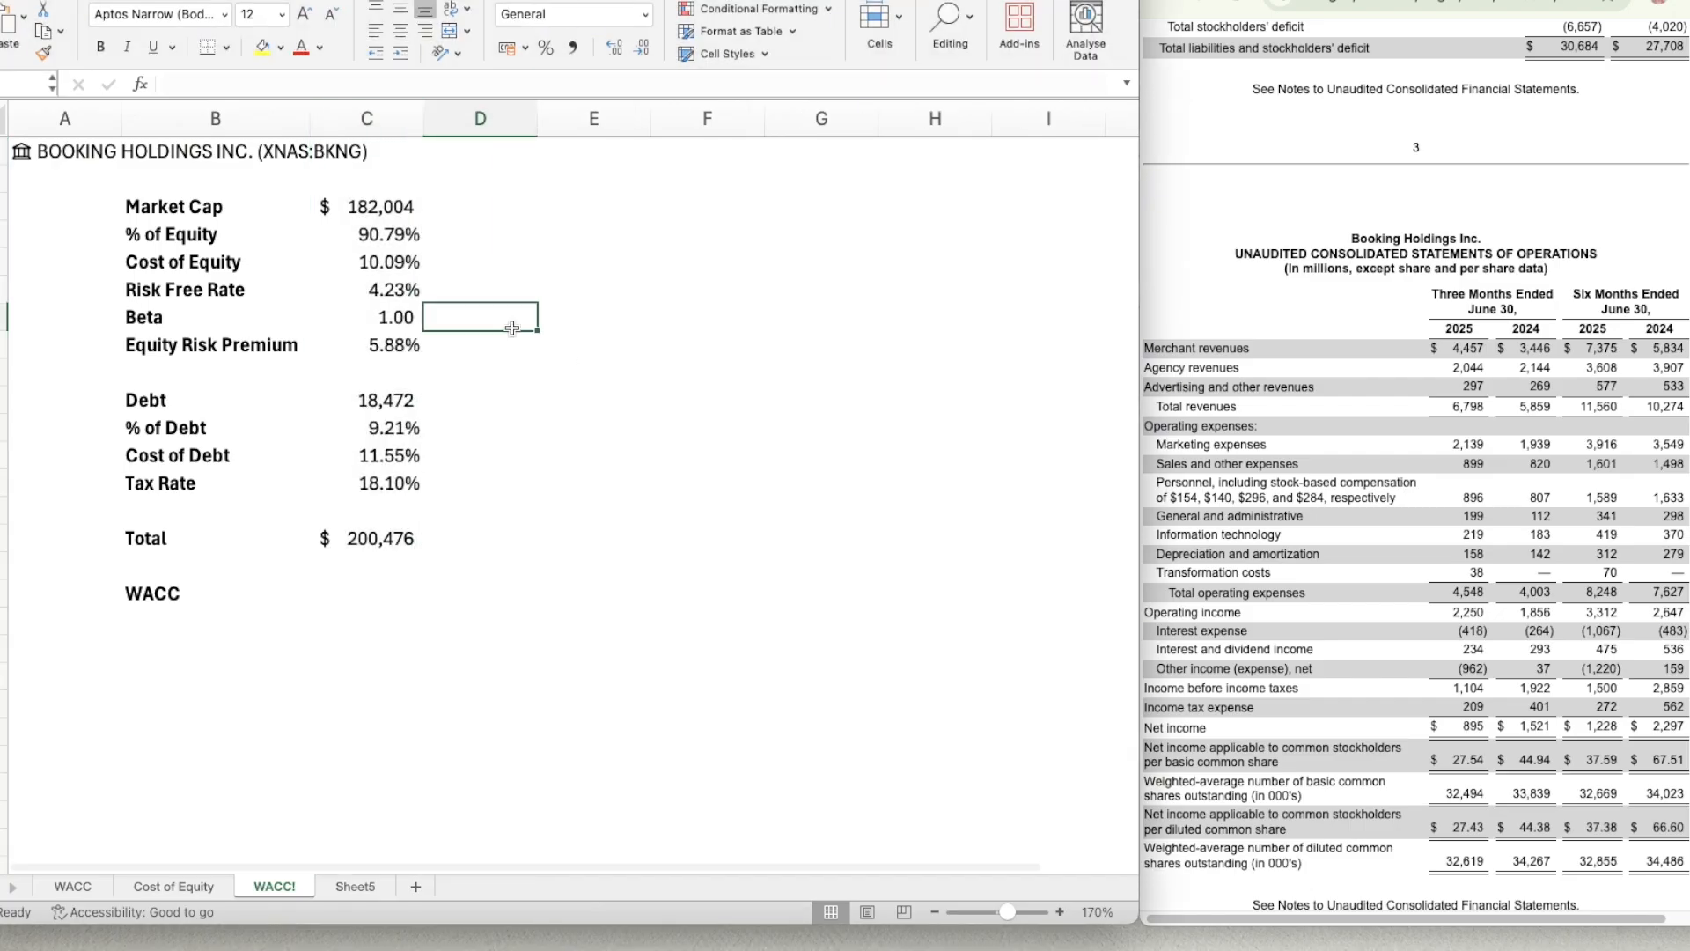
key(Down)
key(Down)
key(Down)
key(Down)
key(Down)
key(Down)
key(Down)
key(Down)
key(Down)
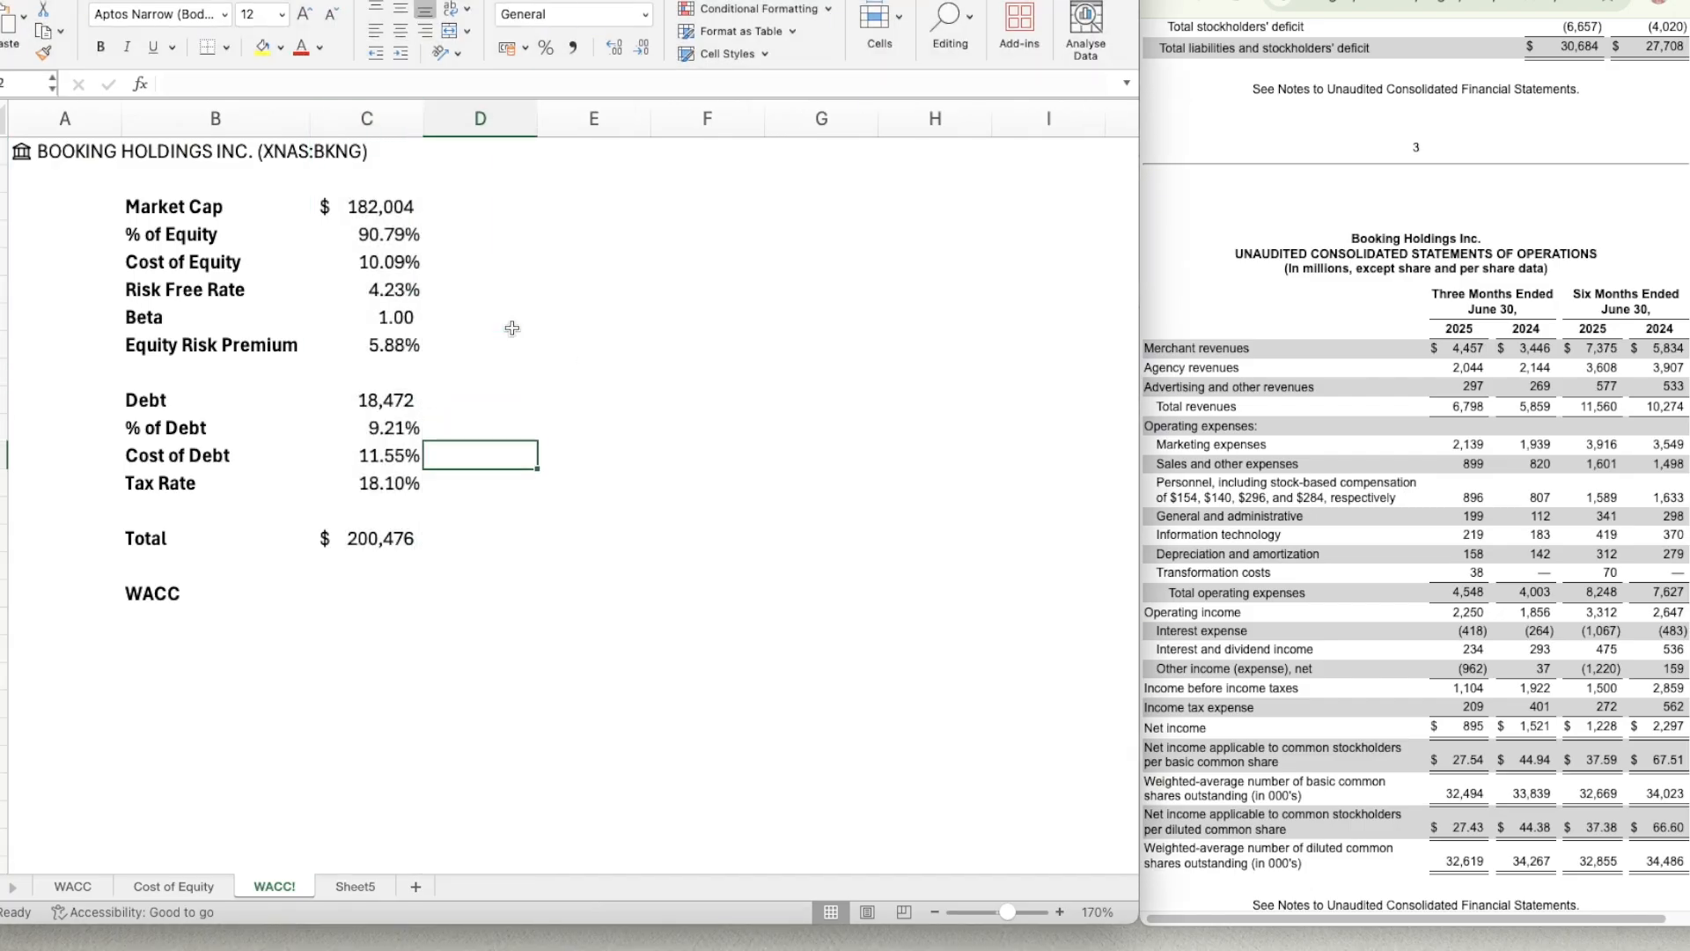
key(Down)
key(Down)
key(Down)
key(Up)
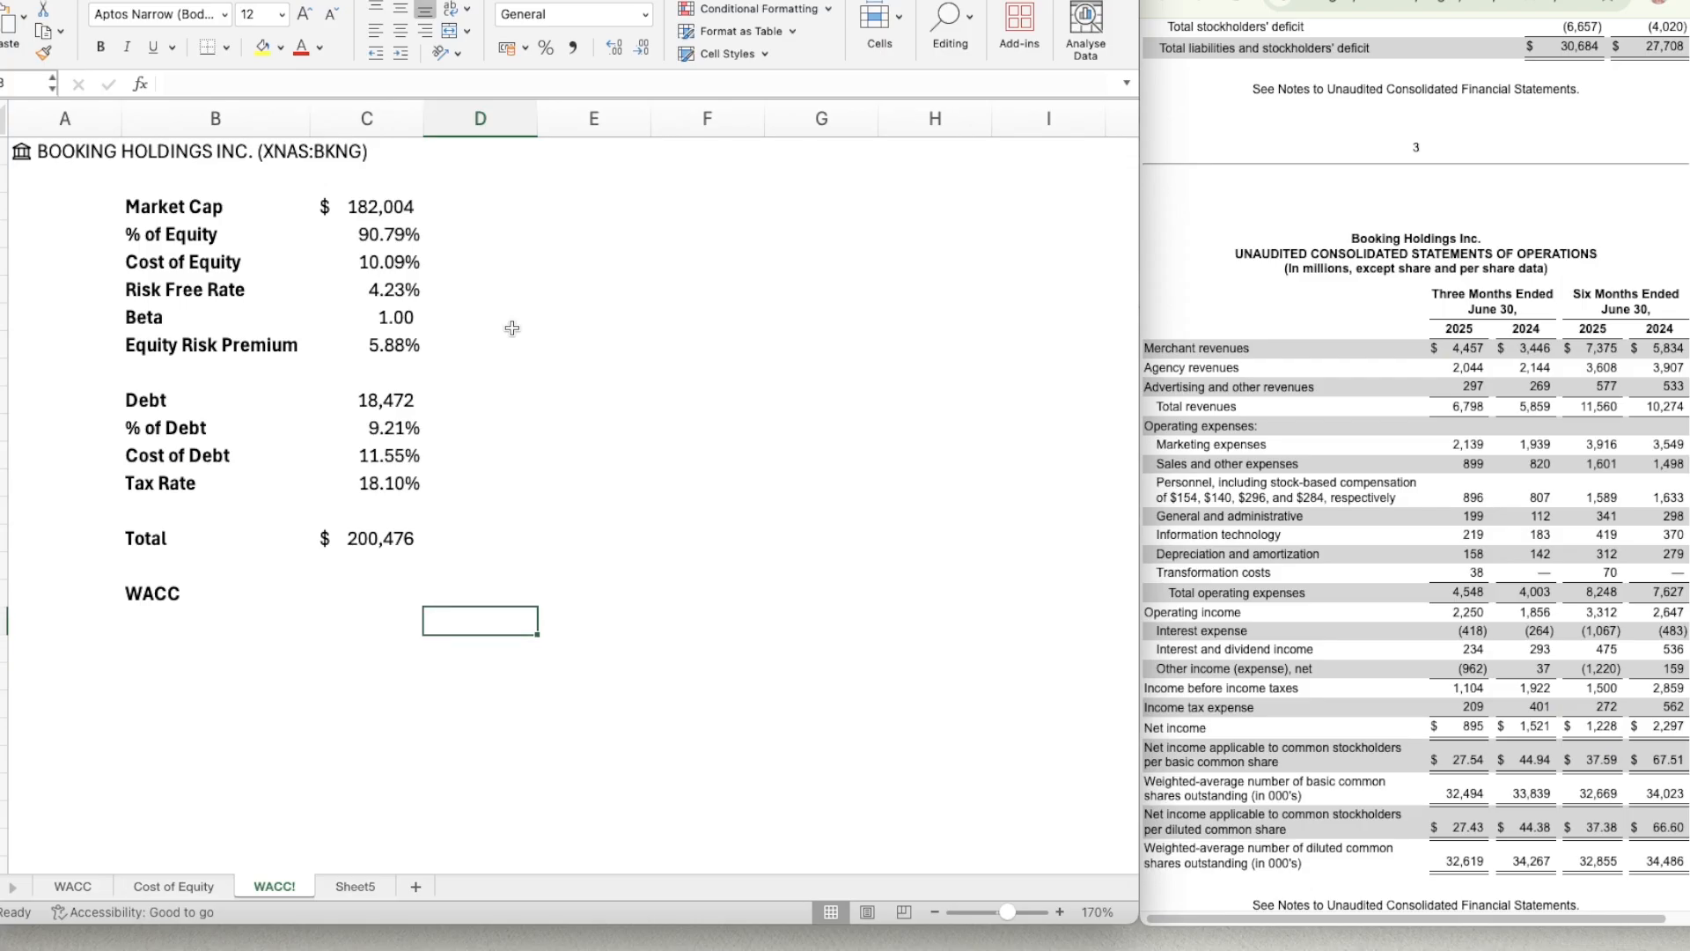
key(Right)
key(Up)
key(Up)
key(Up)
key(Up)
key(Up)
key(Up)
Write the note "WACC = % of Equity*Cost of Equity + % of Debt * Cost of Debt * (1-Tax Rate)" in E5.
key(Up)
key(Up)
key(Up)
key(Down)
key(Down)
key(Left)
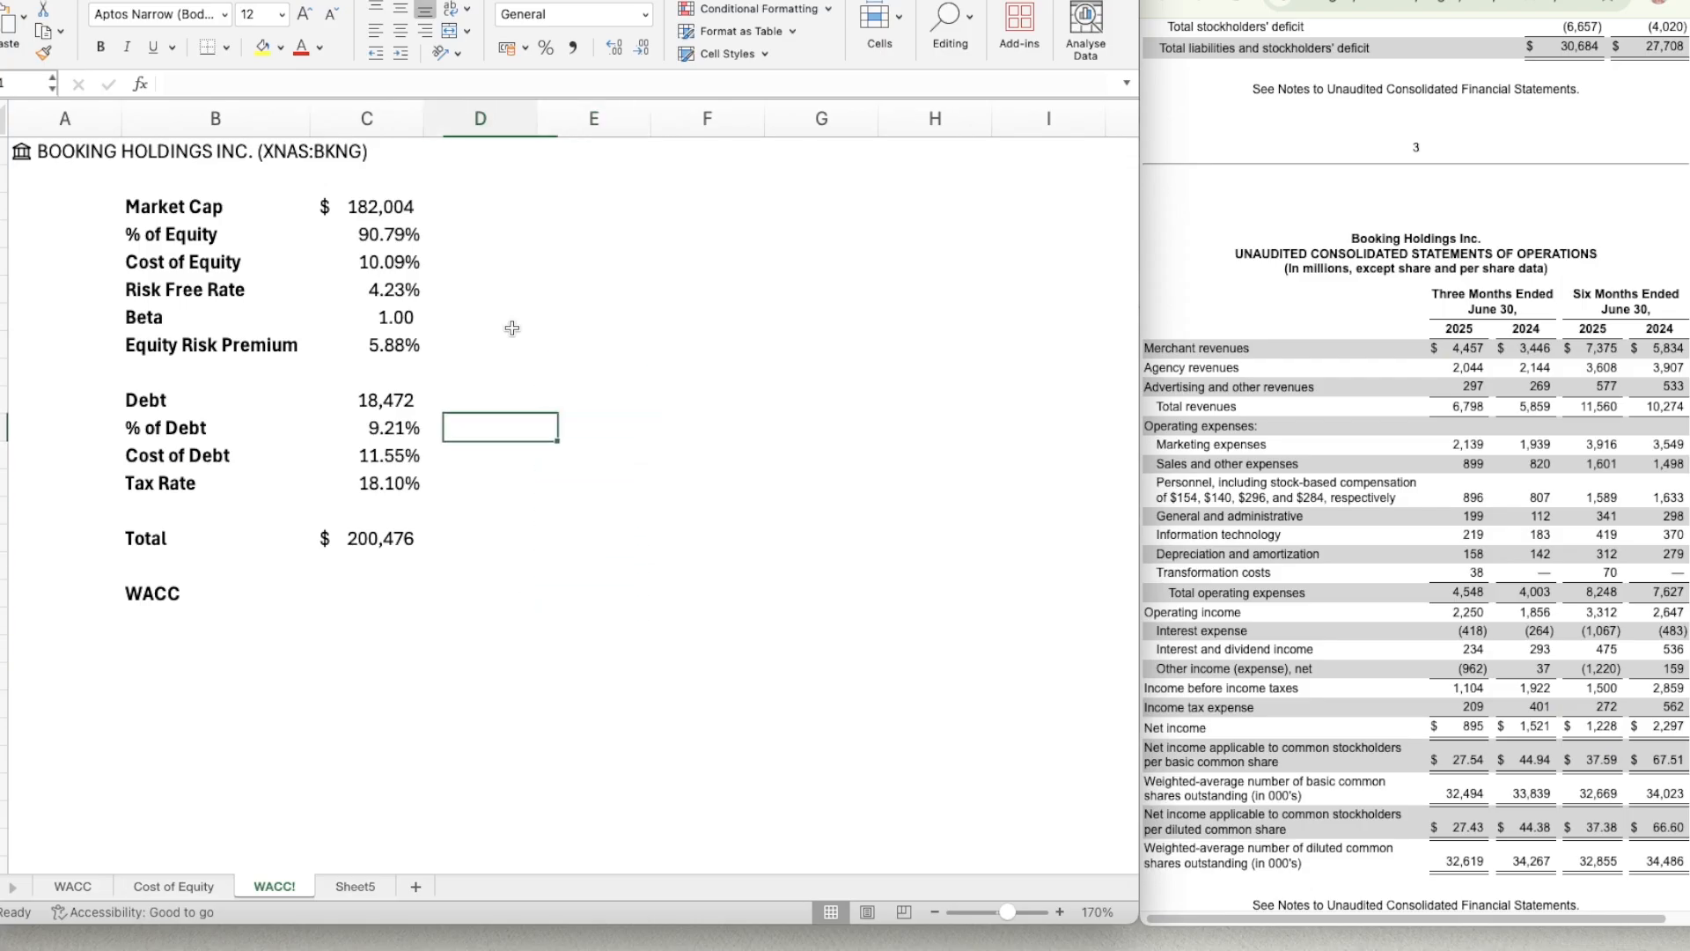
key(Up)
key(Right)
key(Up)
key(Up)
key(Up)
key(Up)
key(Up)
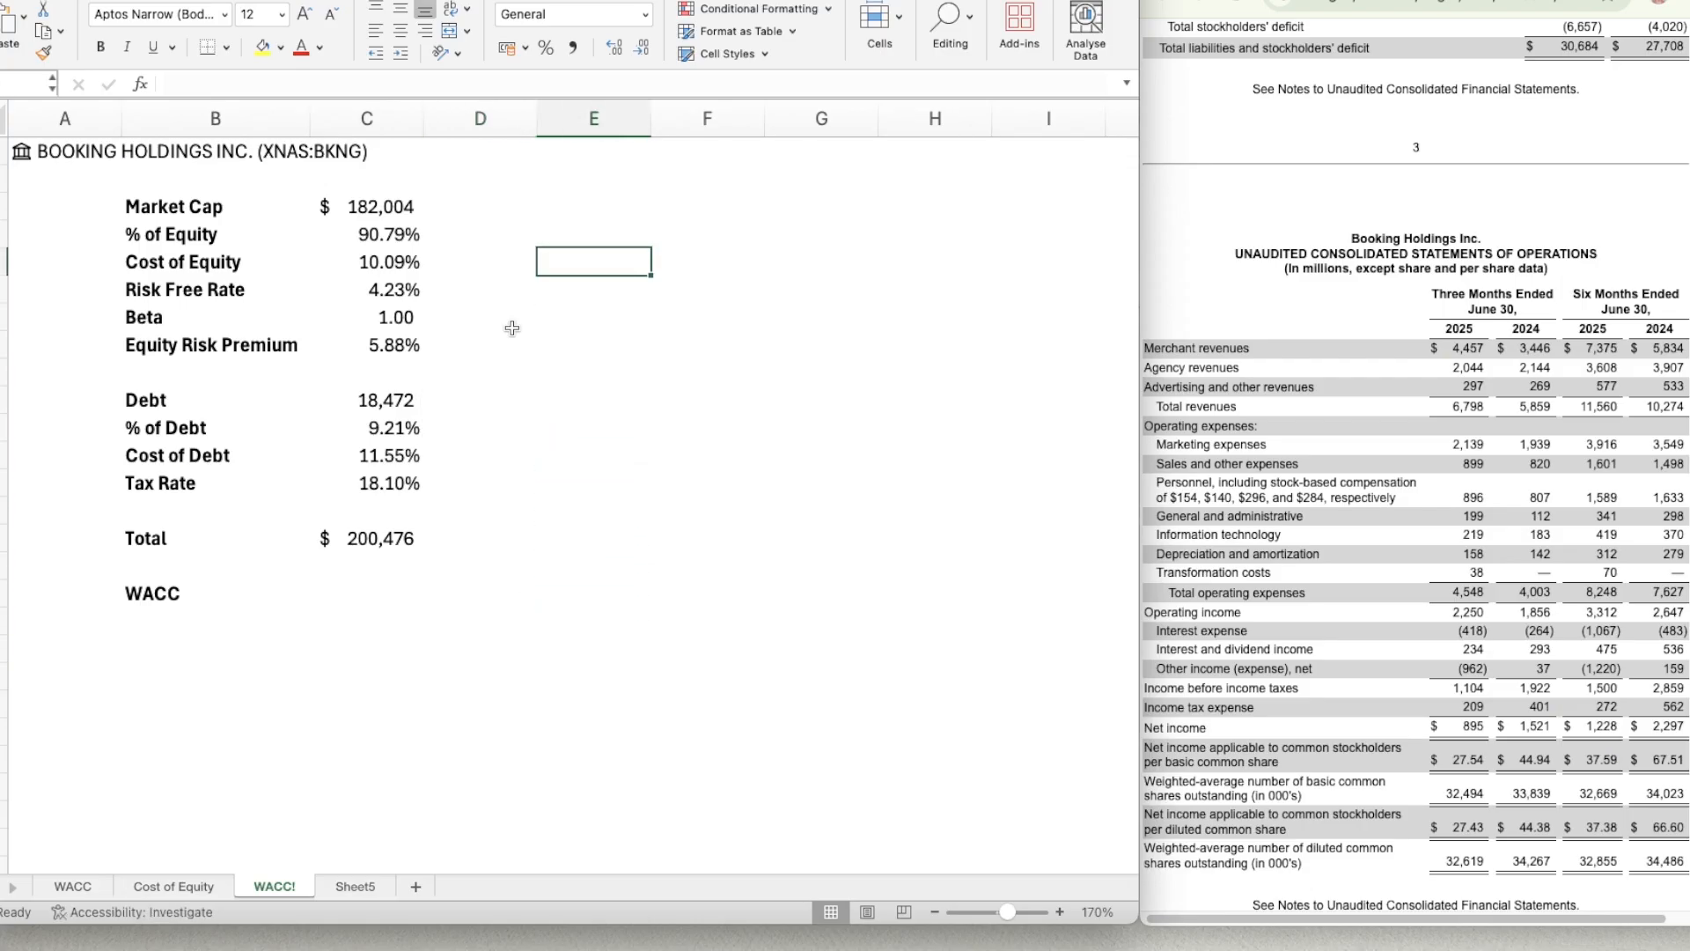
text(WACC = )
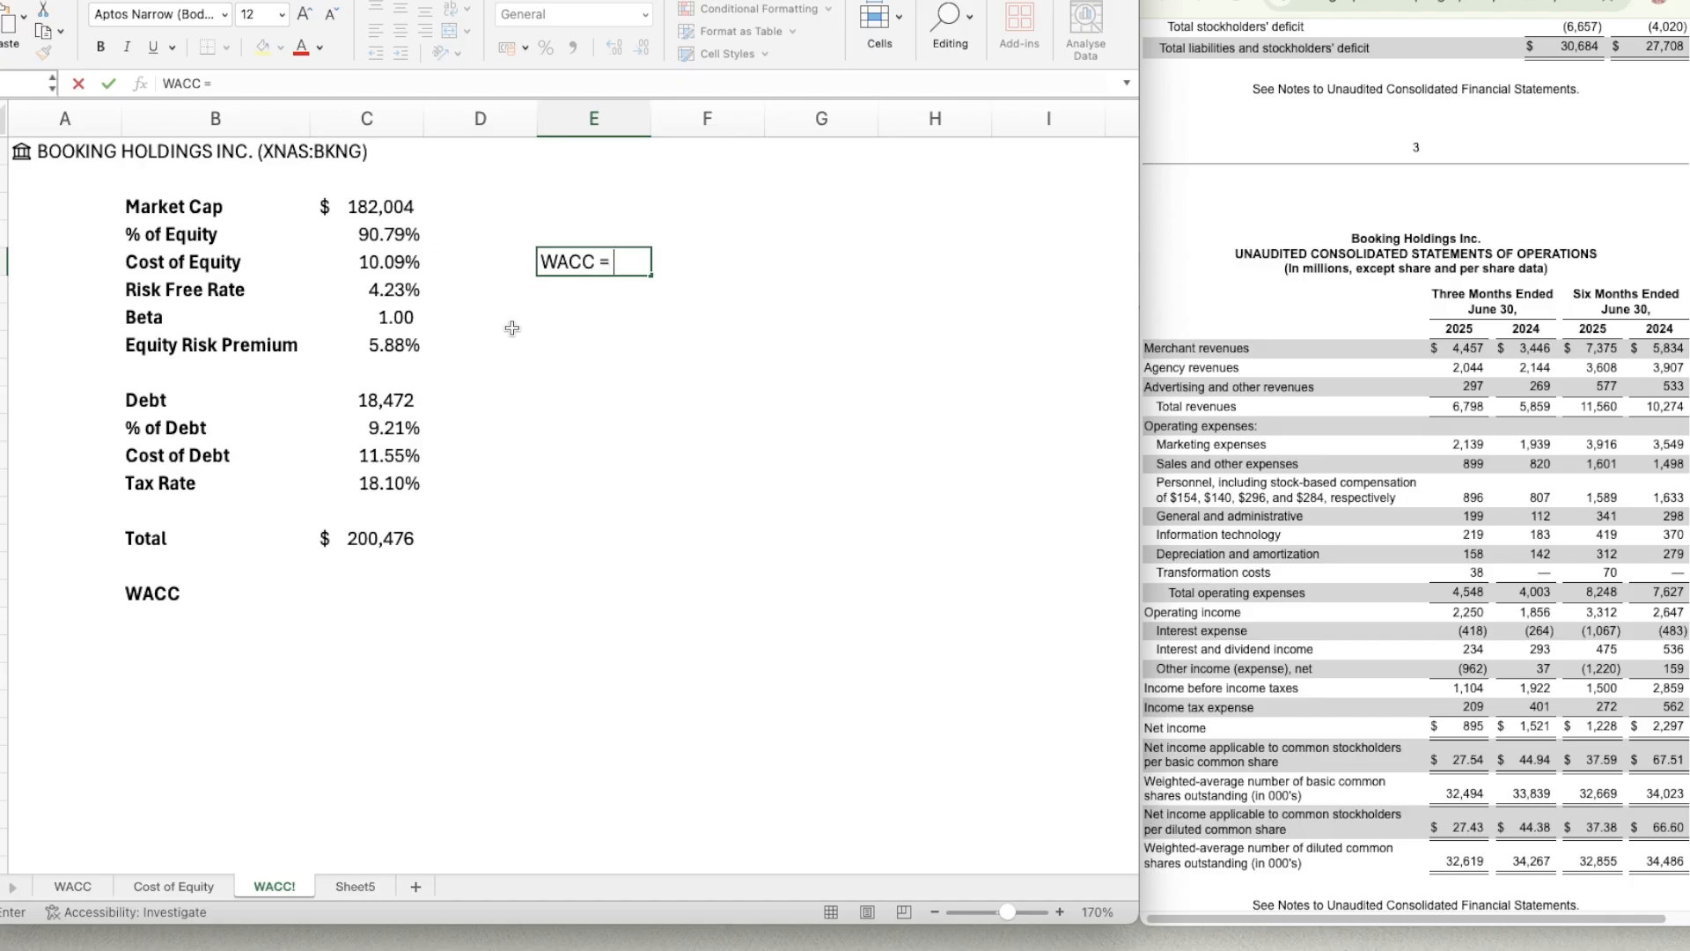
text(% of Equity)
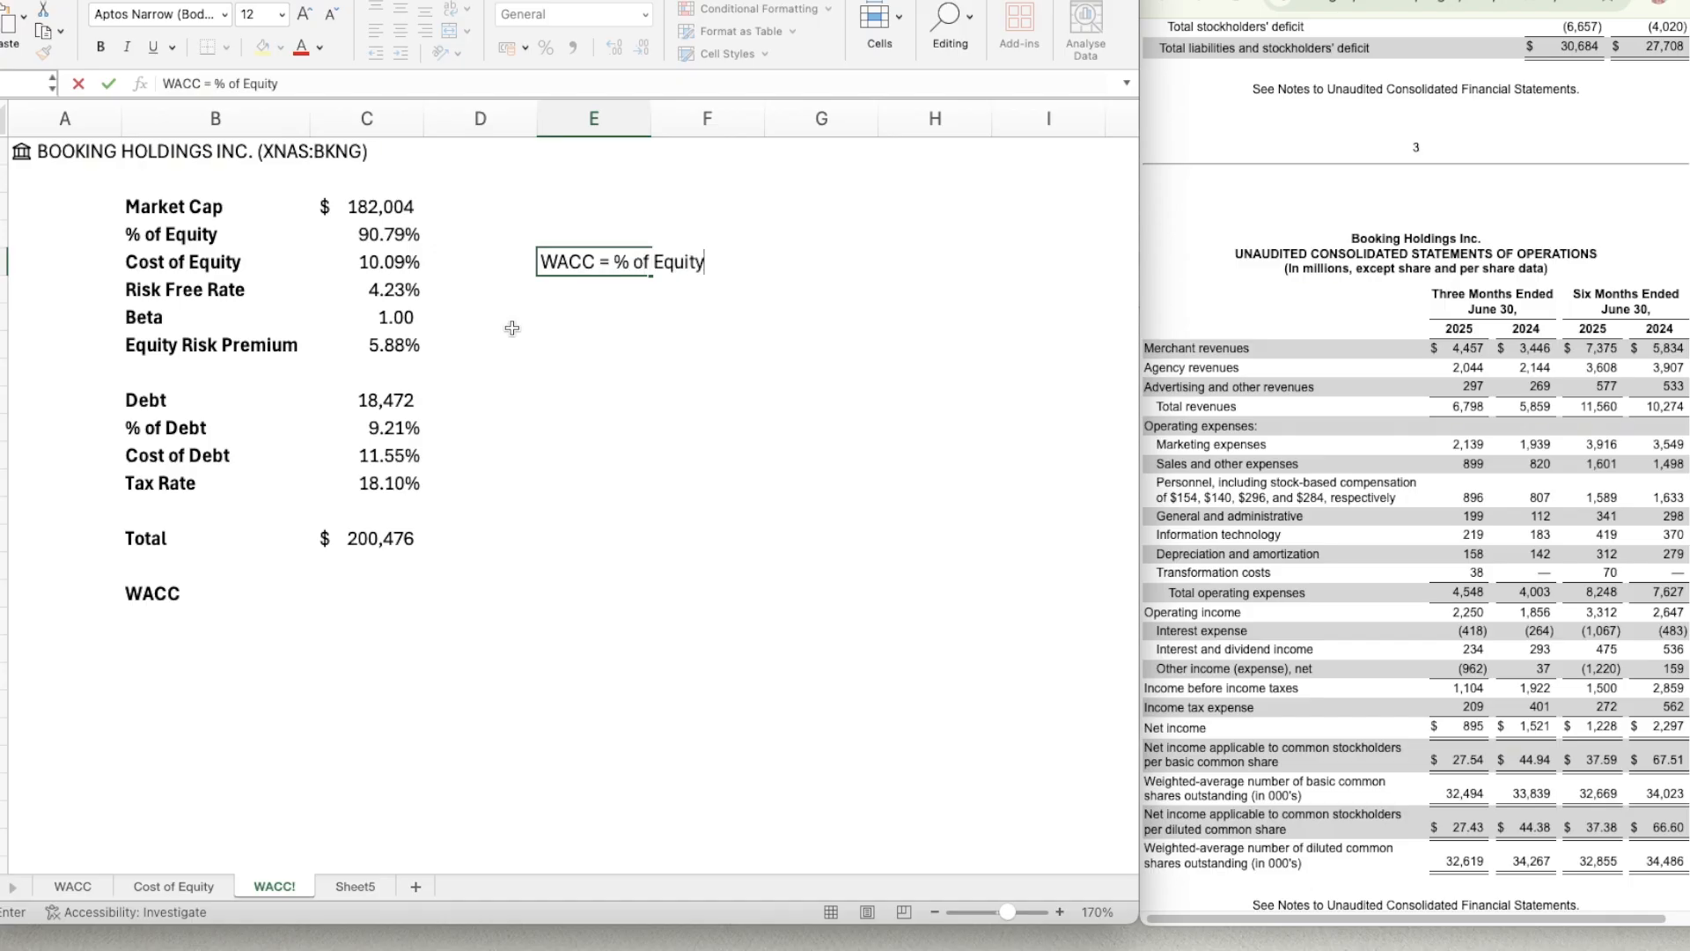
text(*Cost of R)
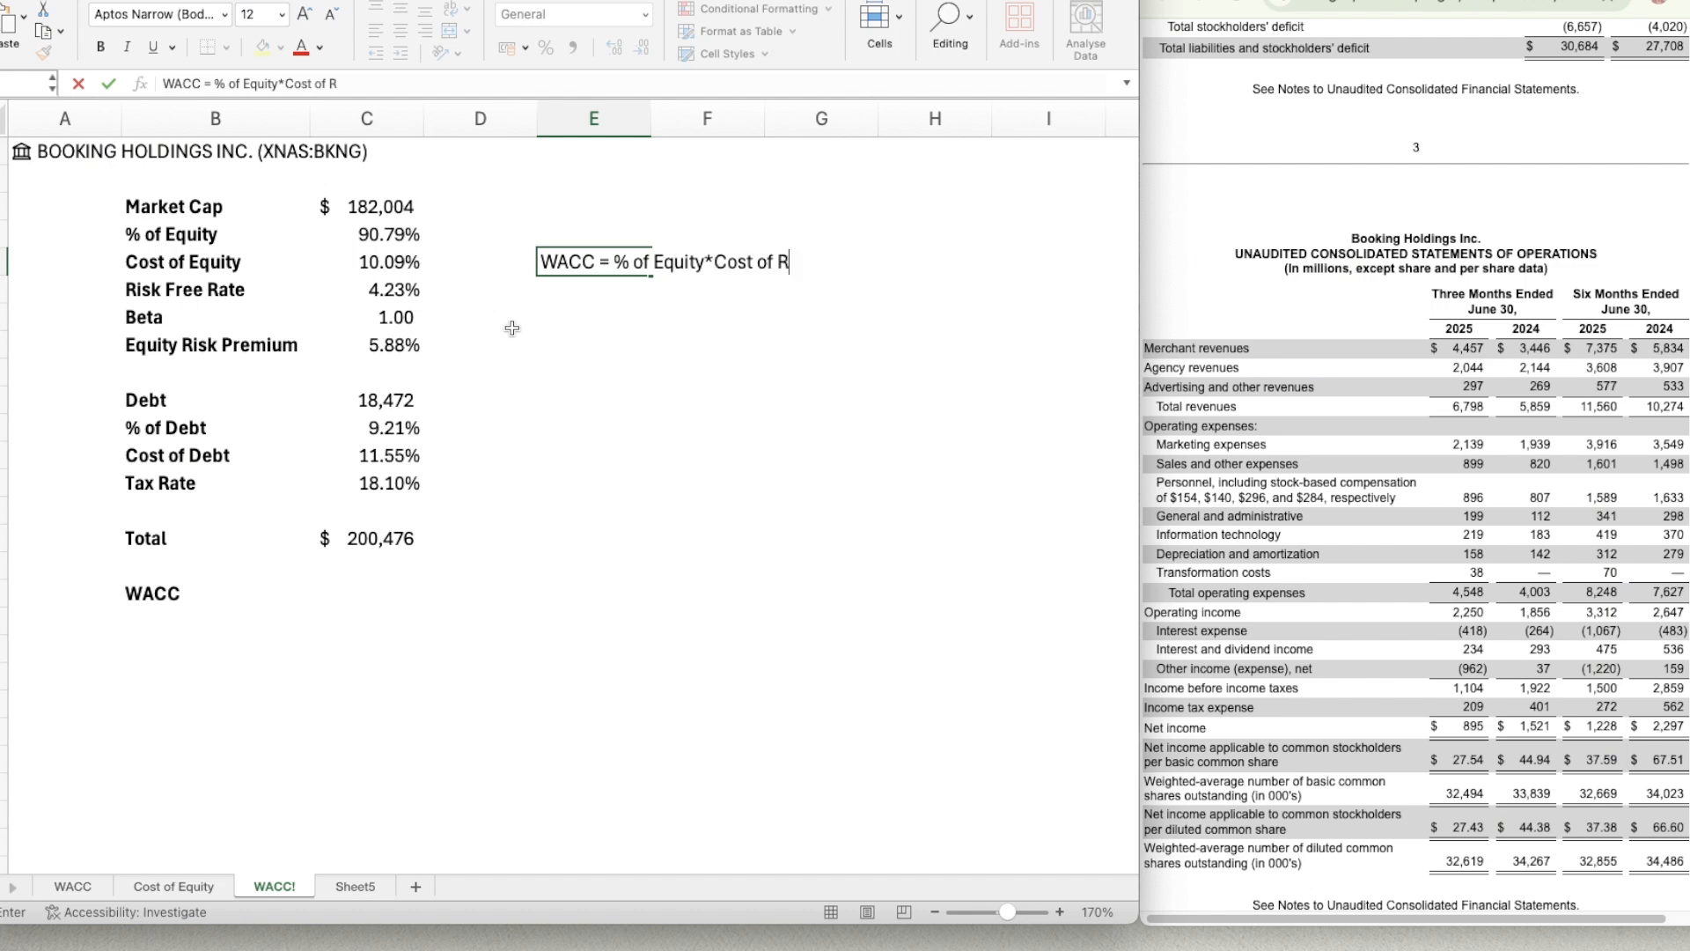
key(BackSpace)
text(Equity + % of D)
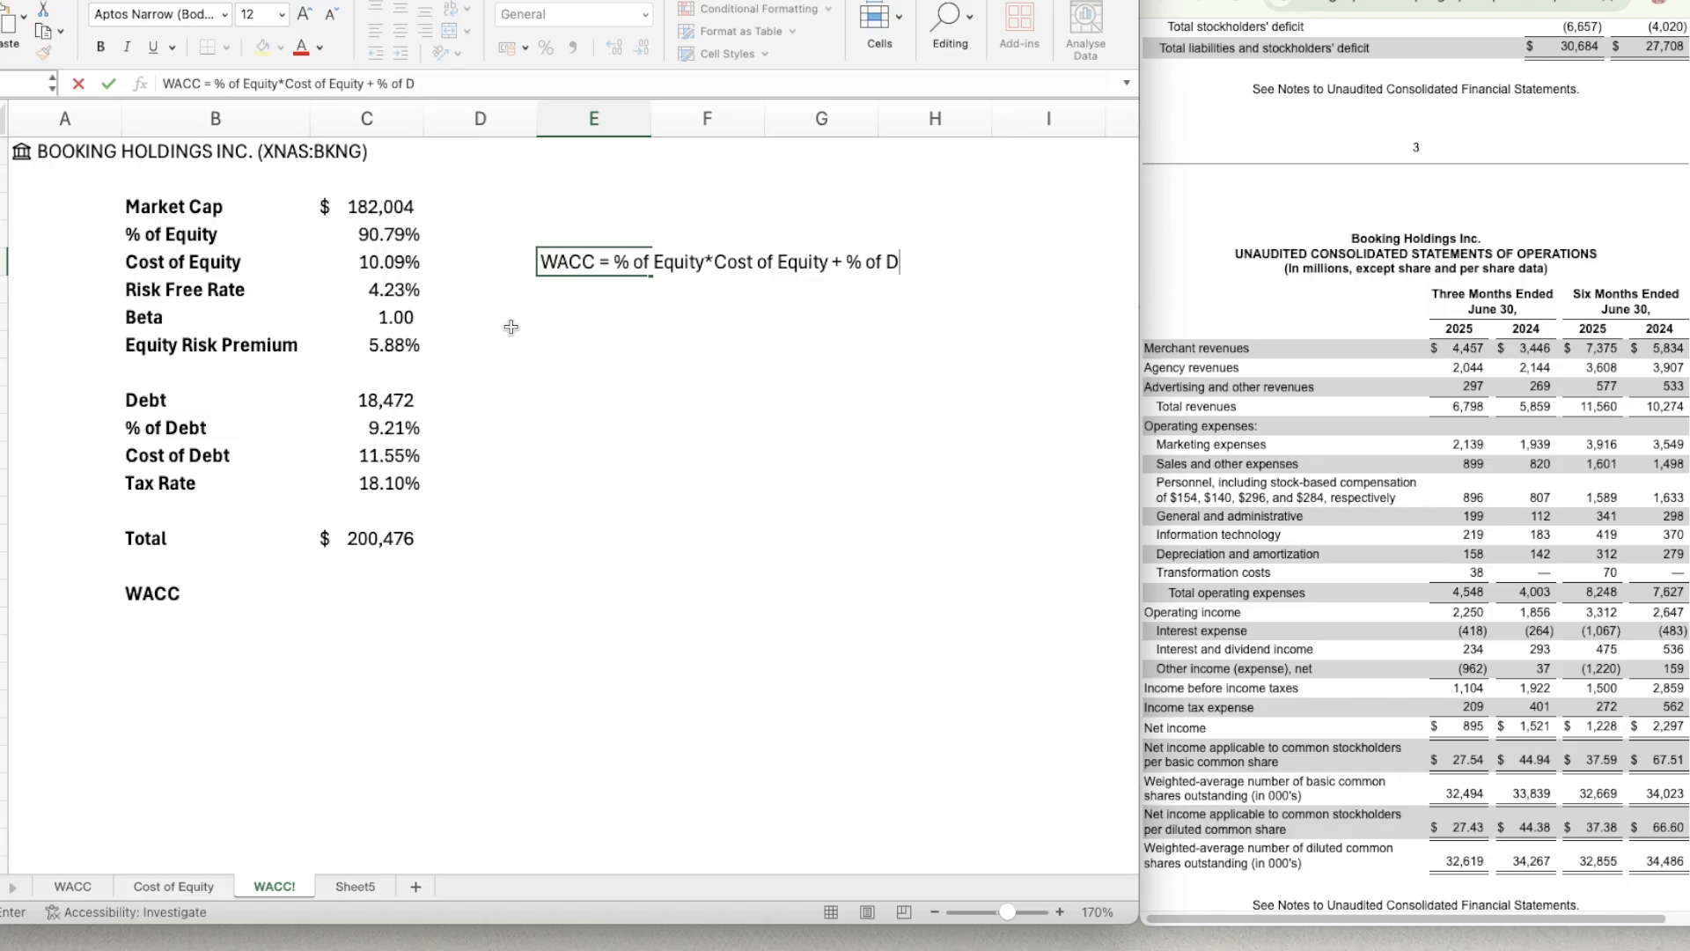
text(ebt )
text(* Cost of Deb)
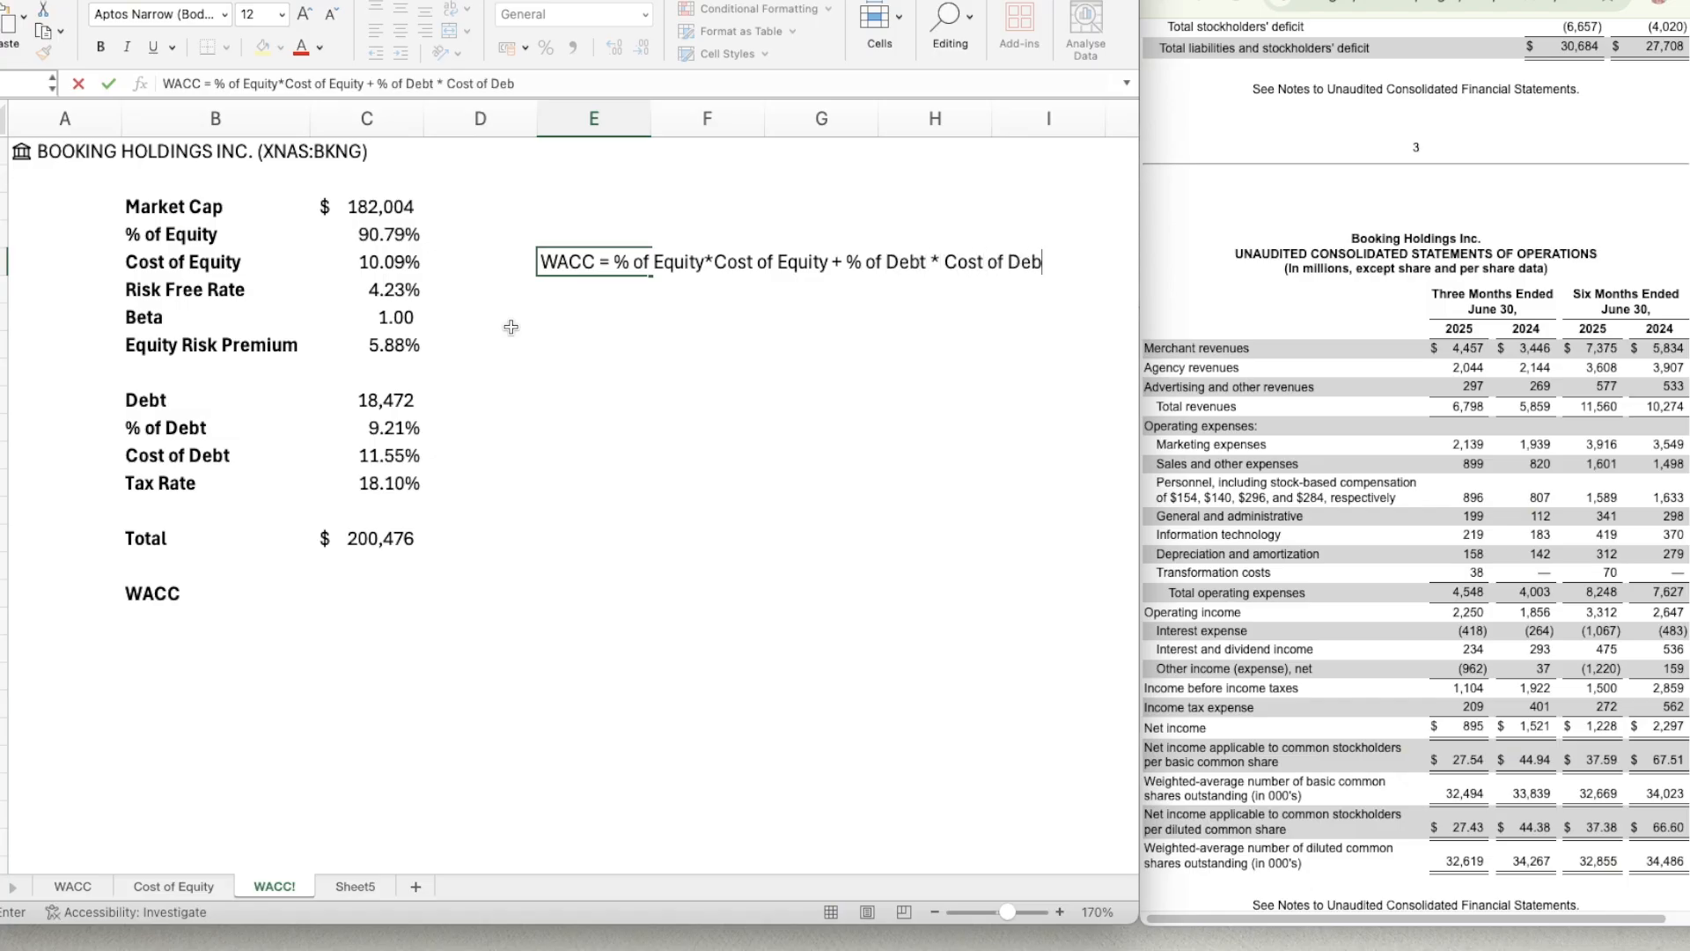
text(t * (1-Tax Ra)
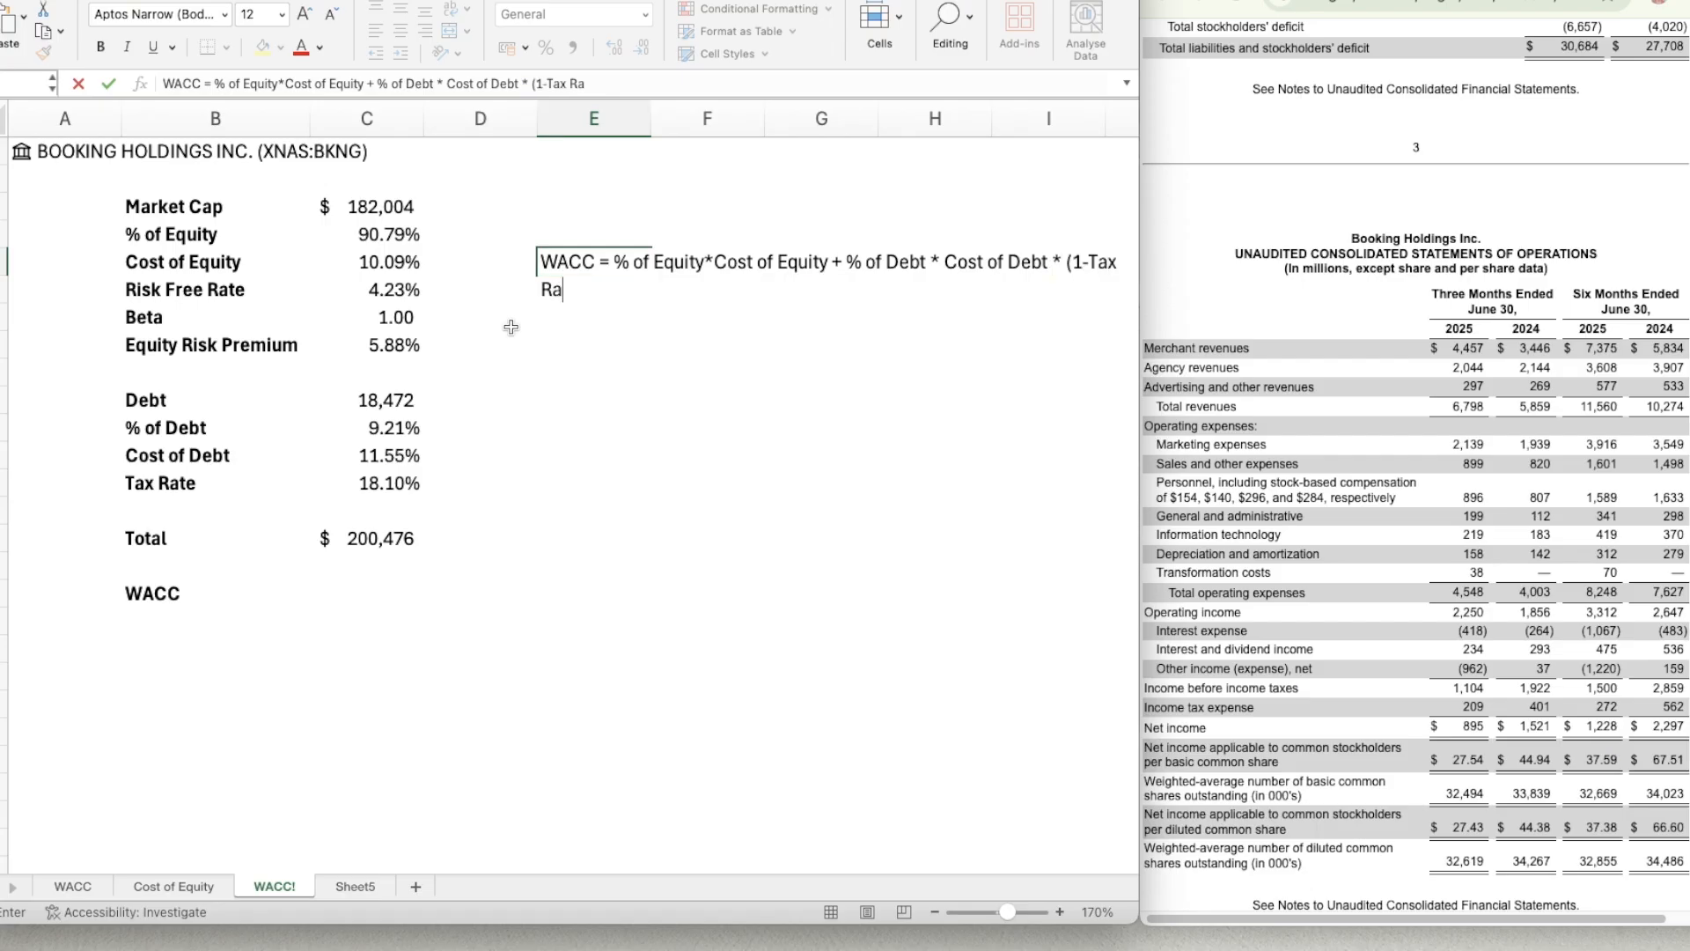
text(te))
key(Return)
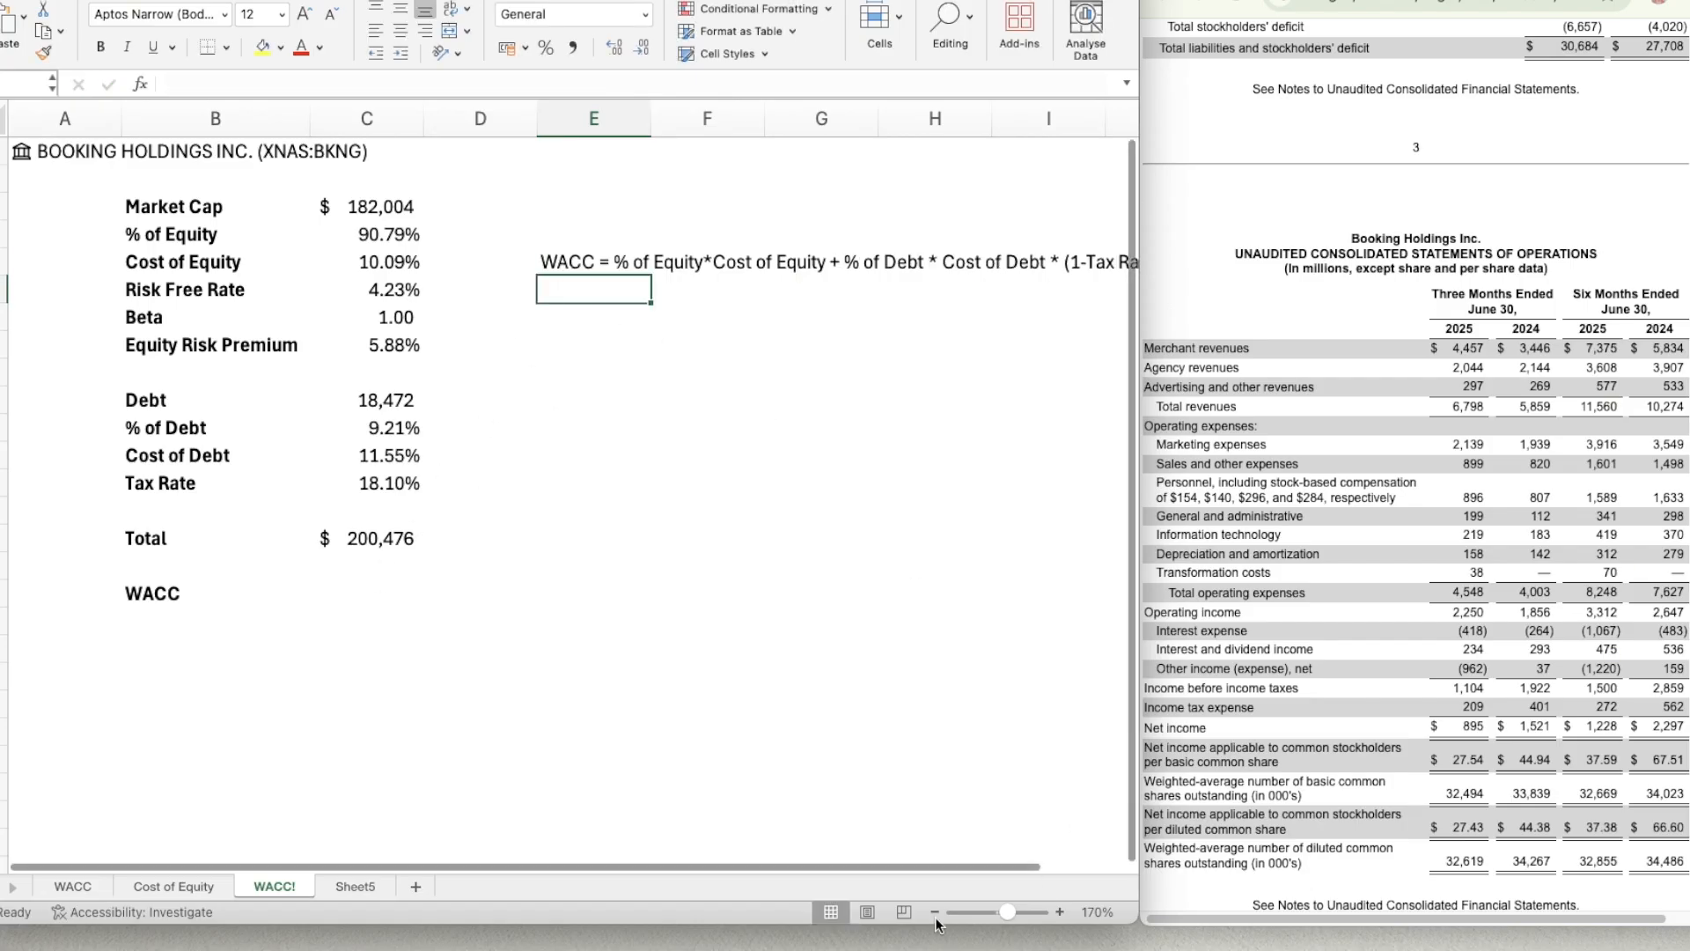
double_click(600, 257)
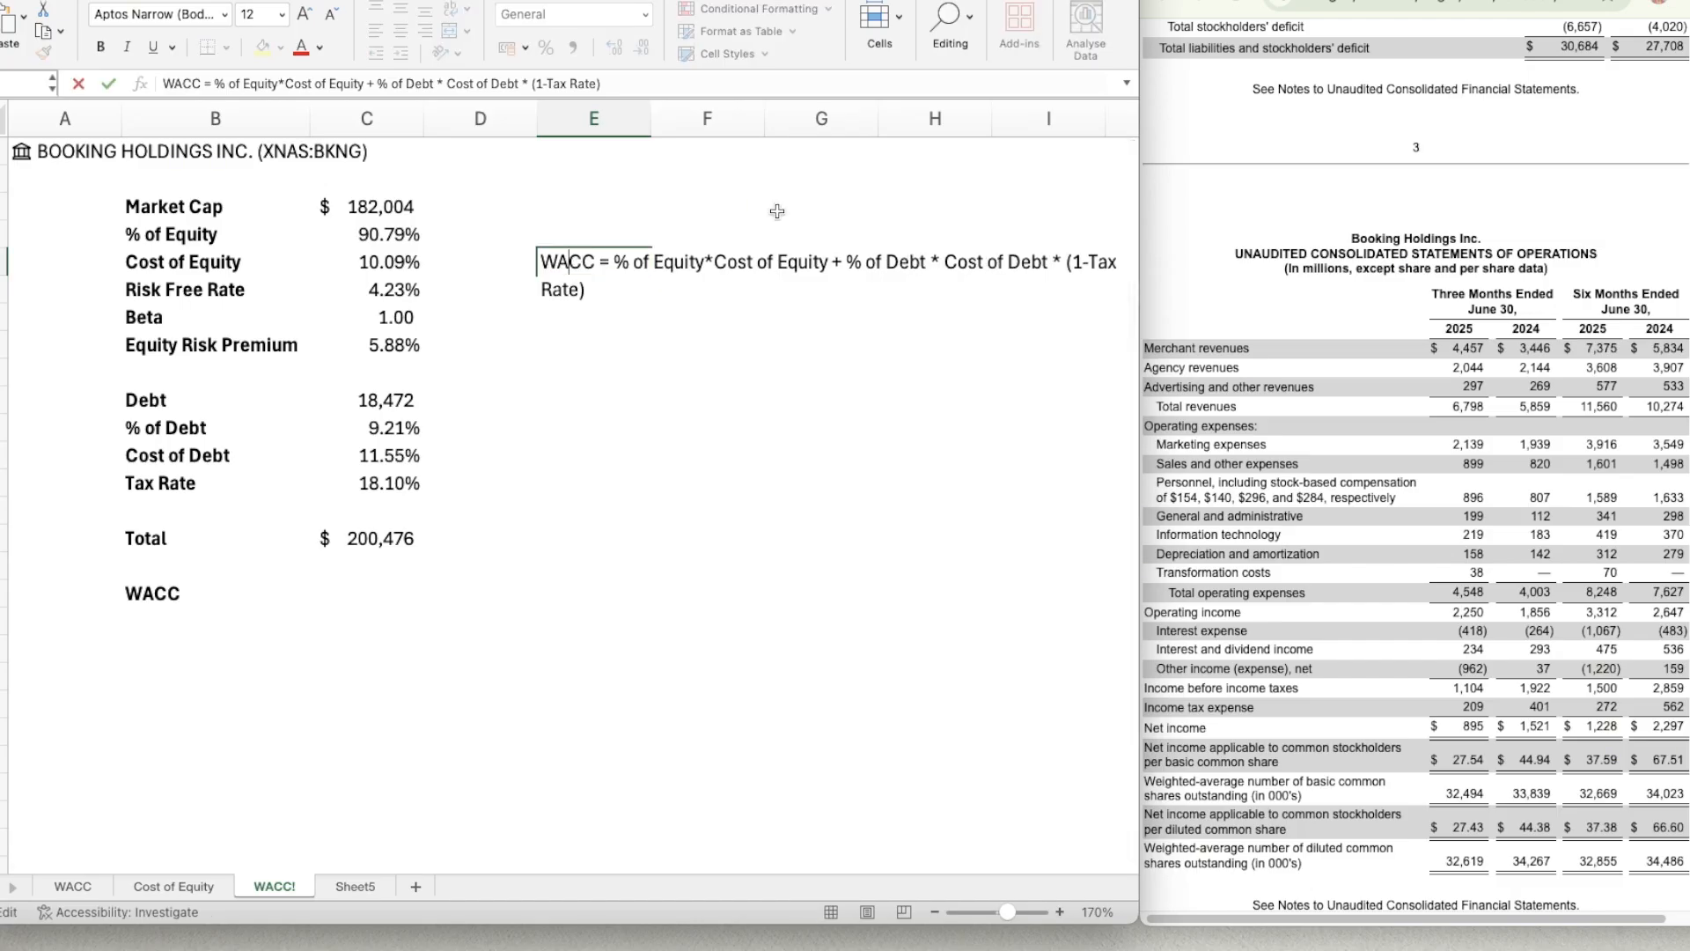
key(shift+Right)
key(shift+Right)
key(shift+Right)
key(Down)
key(Return)
key(Up)
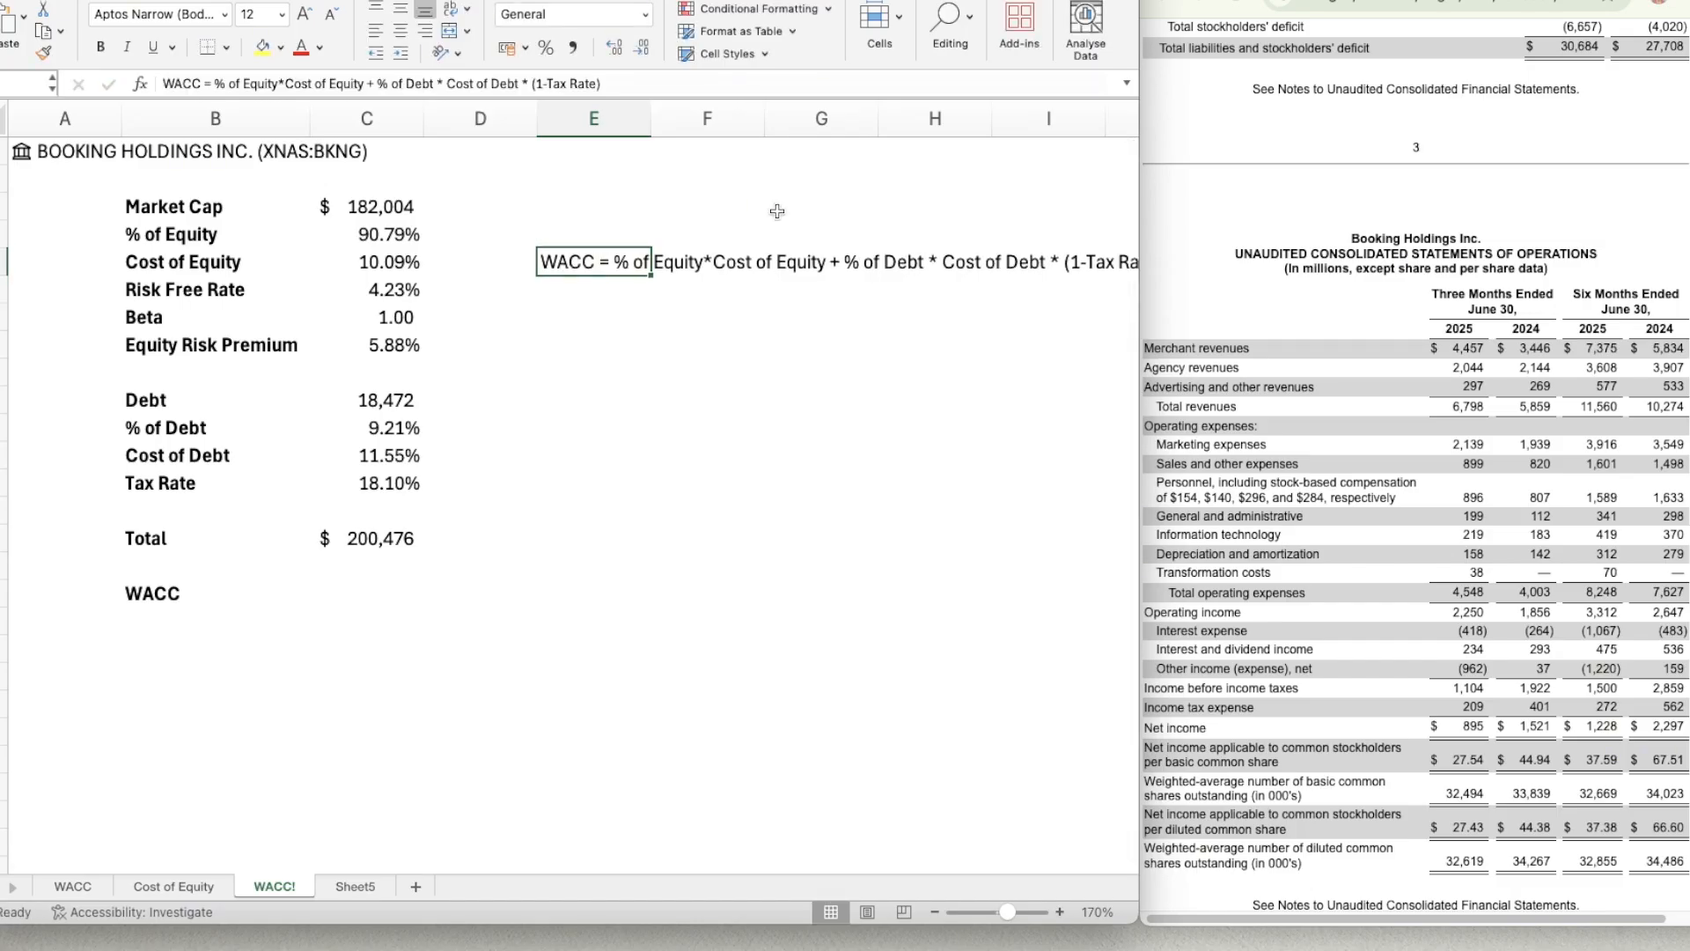
Copy the WACC formula note from E5 to B20, below the WACC row.
key(super+c)
key(Down)
key(Down)
key(Down)
key(Down)
key(Down)
key(Left)
key(Down)
key(Down)
key(Down)
key(Down)
key(Down)
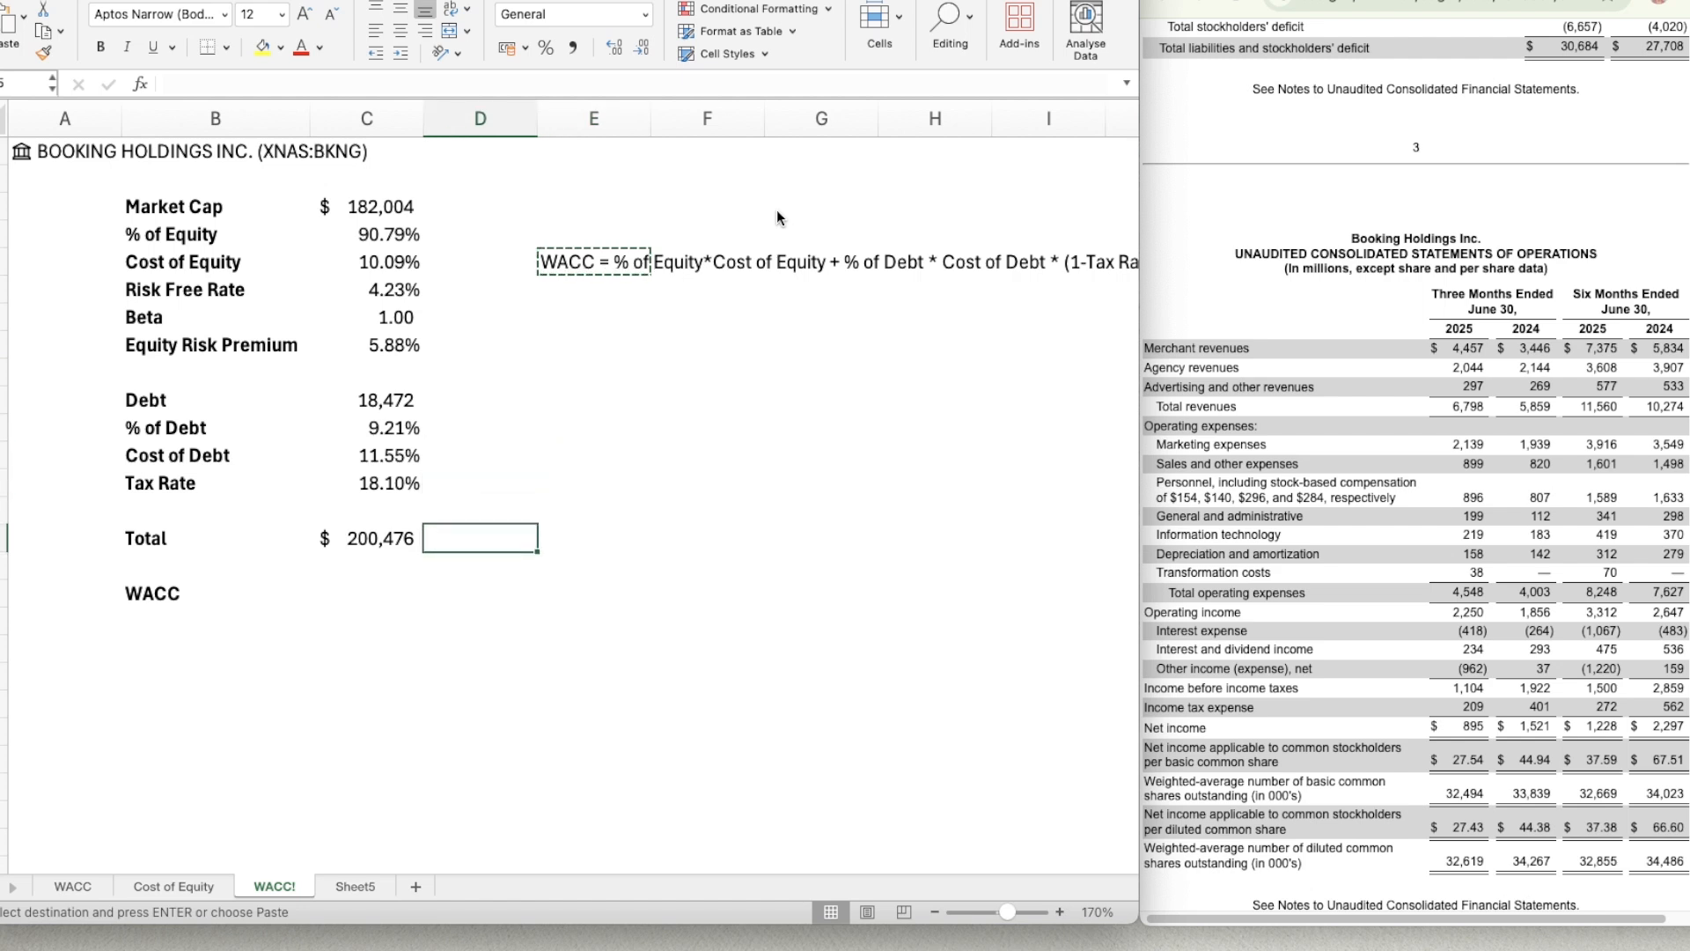
key(Left)
key(Left)
key(Down)
key(Down)
key(Down)
key(Down)
key(Down)
key(super+v)
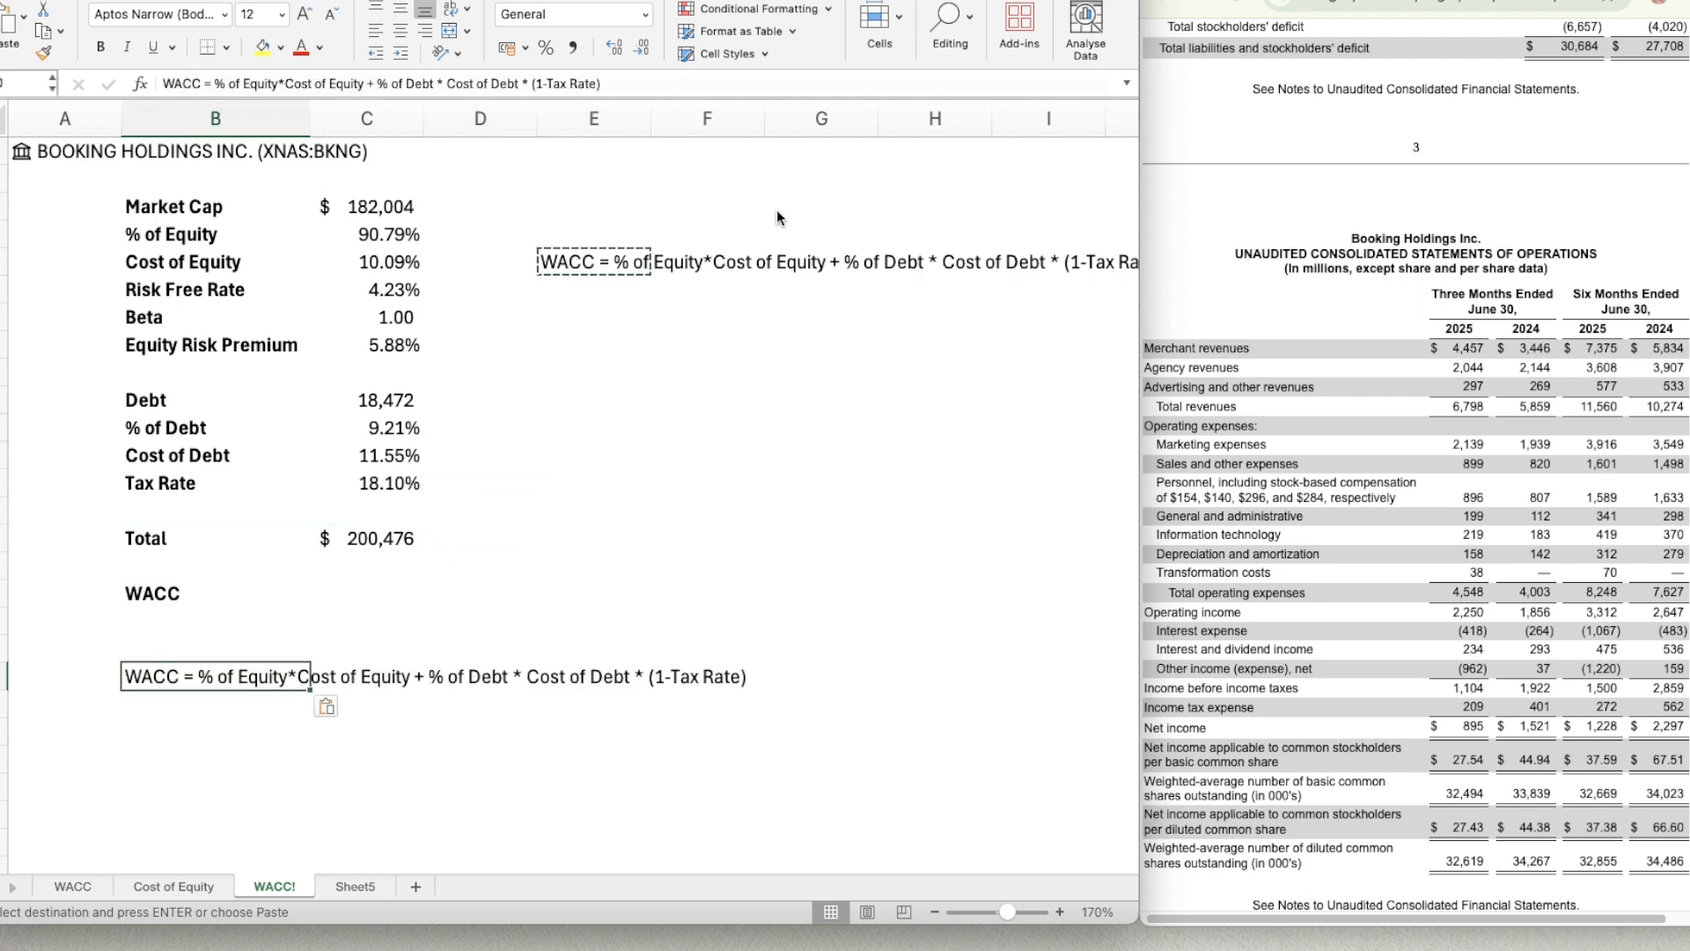
Start the WACC formula in C17 with a reference to the % of Equity value in C4.
key(Right)
key(Right)
key(Left)
key(Left)
key(Up)
key(Up)
key(Up)
key(Right)
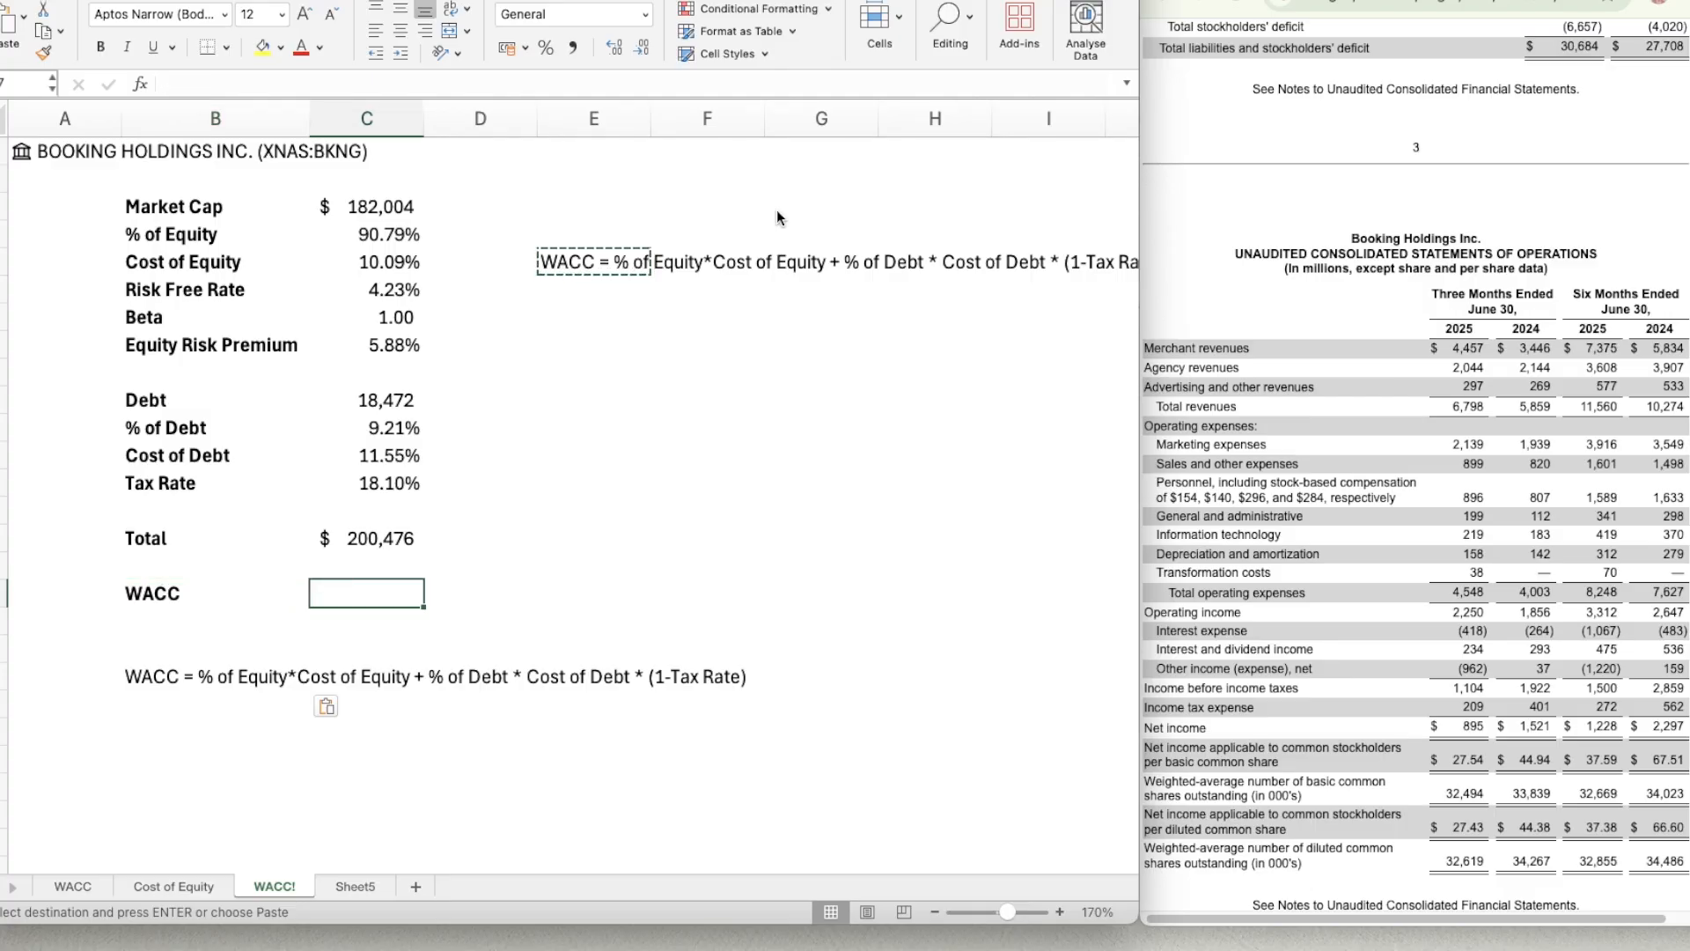
text(=)
key(Up)
key(Up)
key(Up)
key(Up)
key(Up)
key(Up)
key(Up)
key(Up)
key(Up)
key(Up)
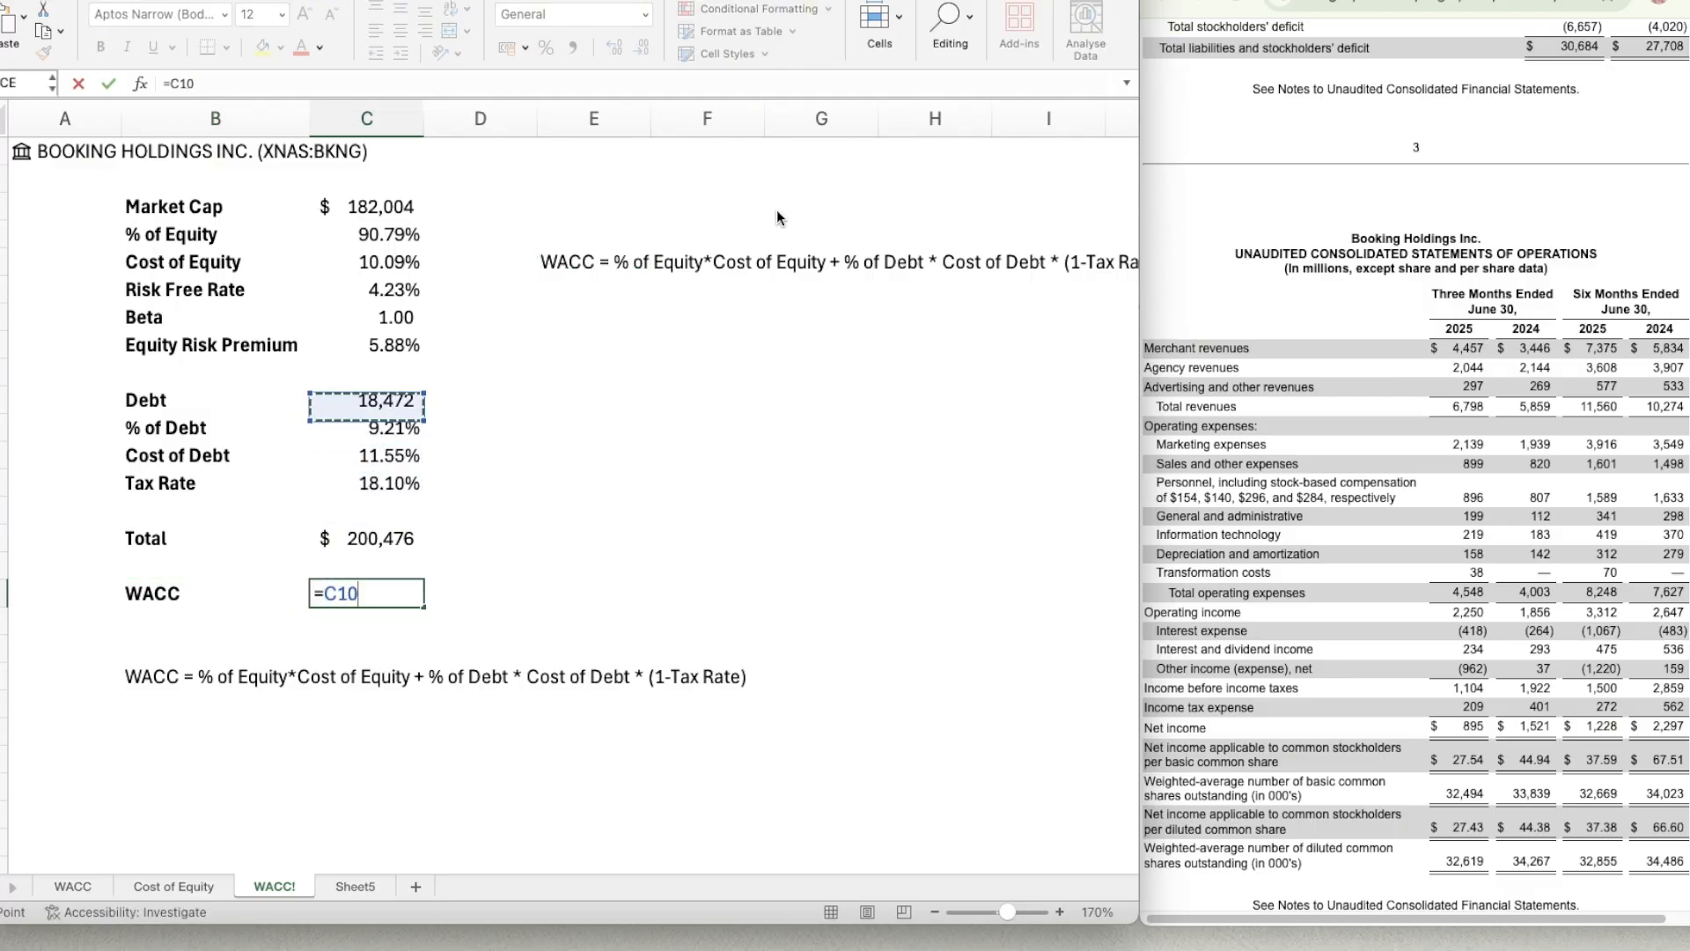
key(Up)
key(Up)
key(Up)
key(Up)
key(Down)
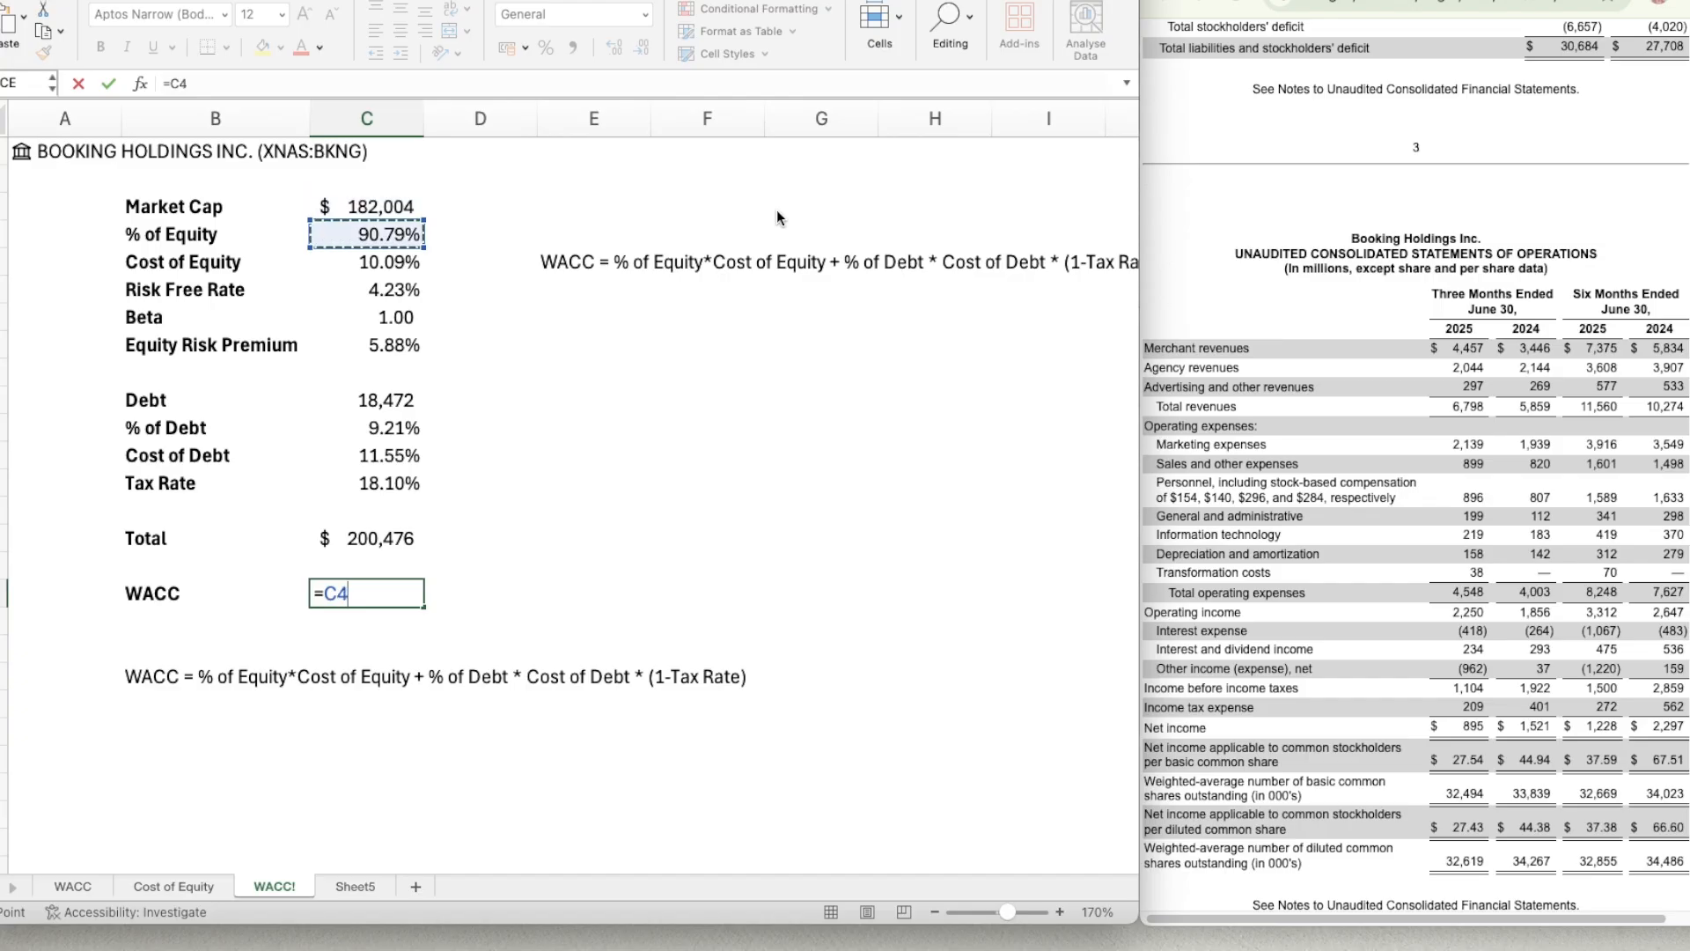
Extend the WACC formula's equity term to =C4*C4.
text(*)
key(Up)
key(Up)
key(Up)
key(Up)
key(Up)
key(Up)
key(Up)
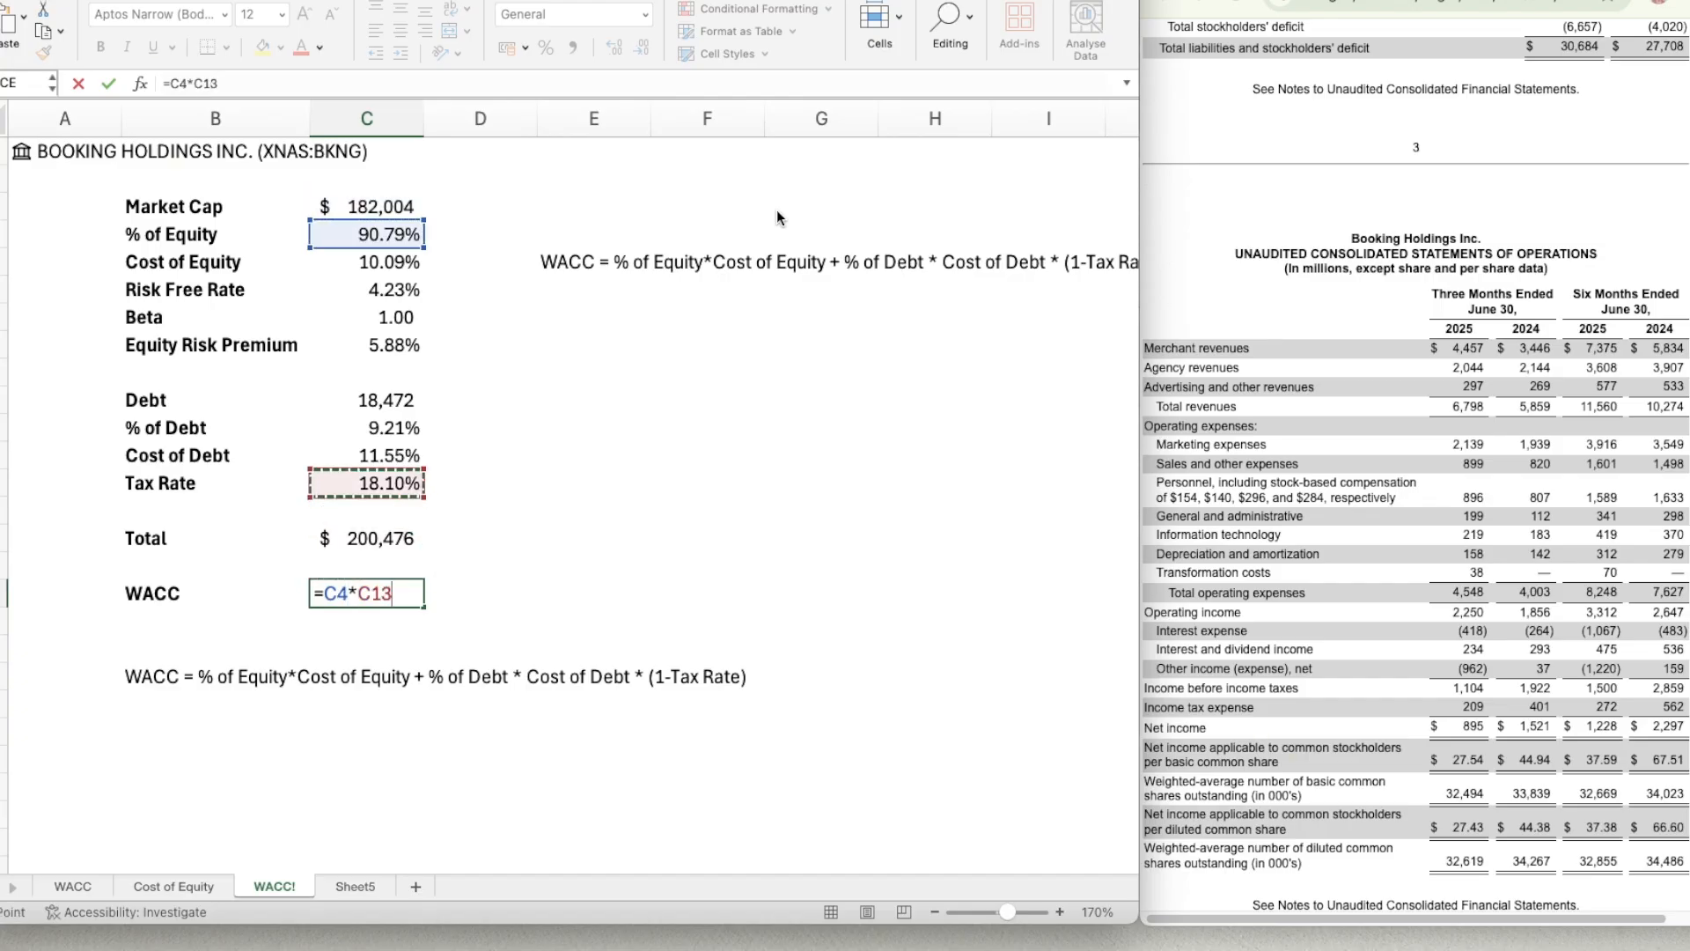
key(Up)
key(Up)
key(Up)
key(Up)
key(Up)
key(Up)
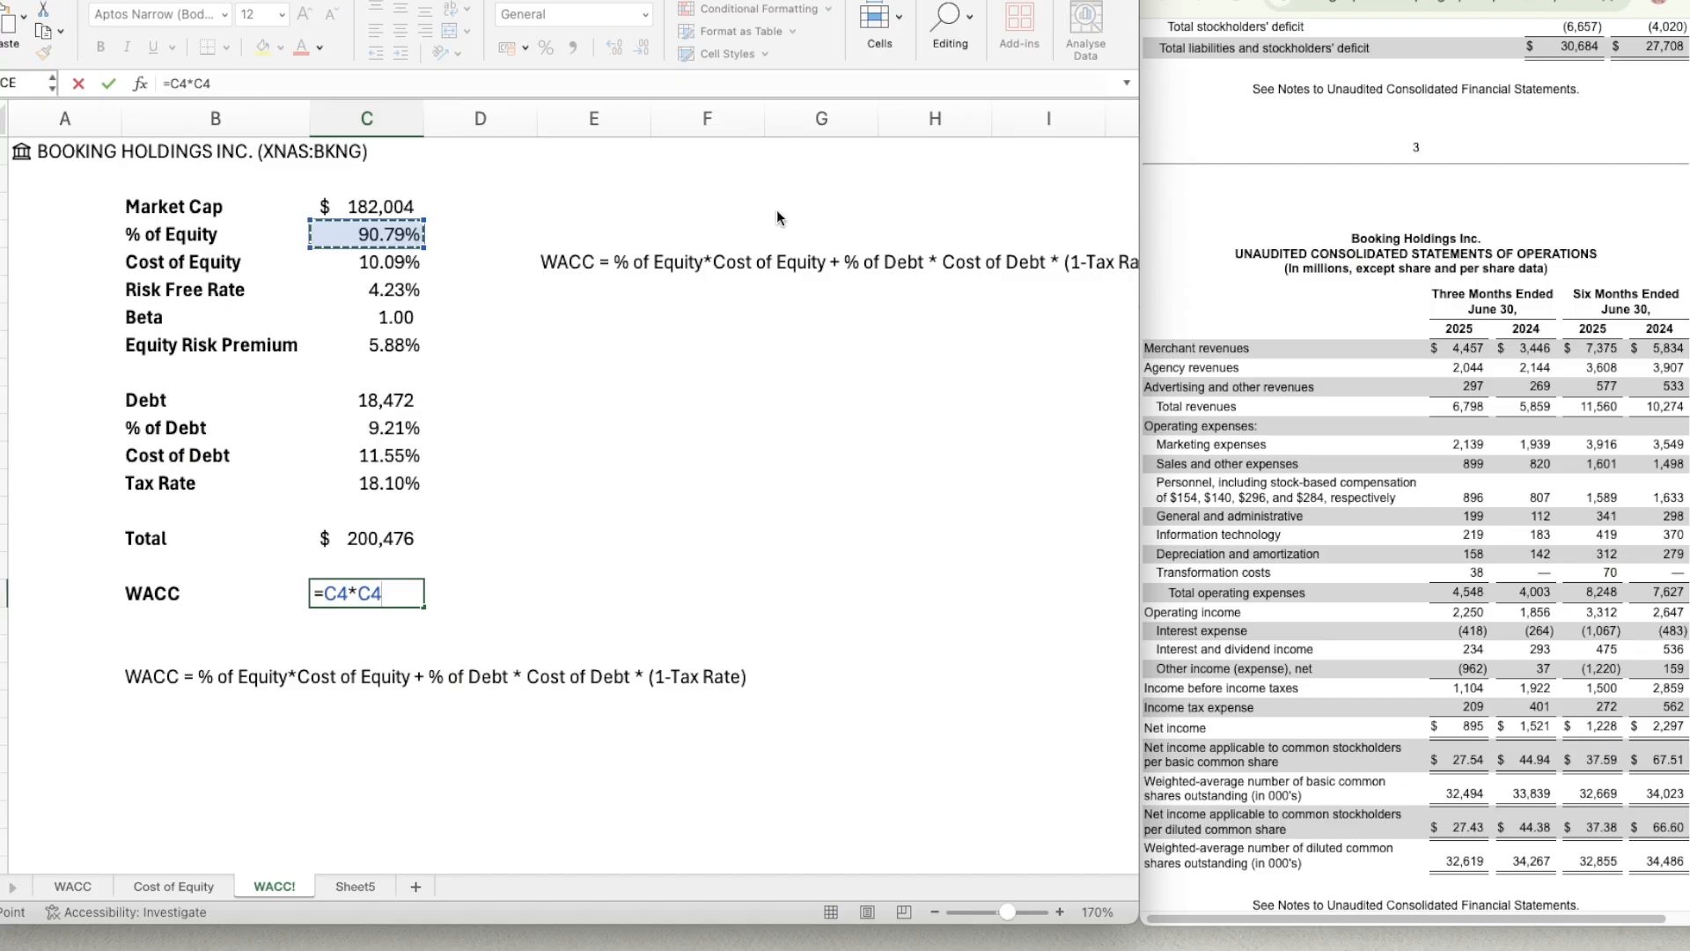
Add the debt term to the WACC formula as % of Debt times Cost of Debt, +C11*C12.
text(+)
key(Up)
key(Up)
key(Up)
key(Up)
key(Up)
key(Up)
key(Up)
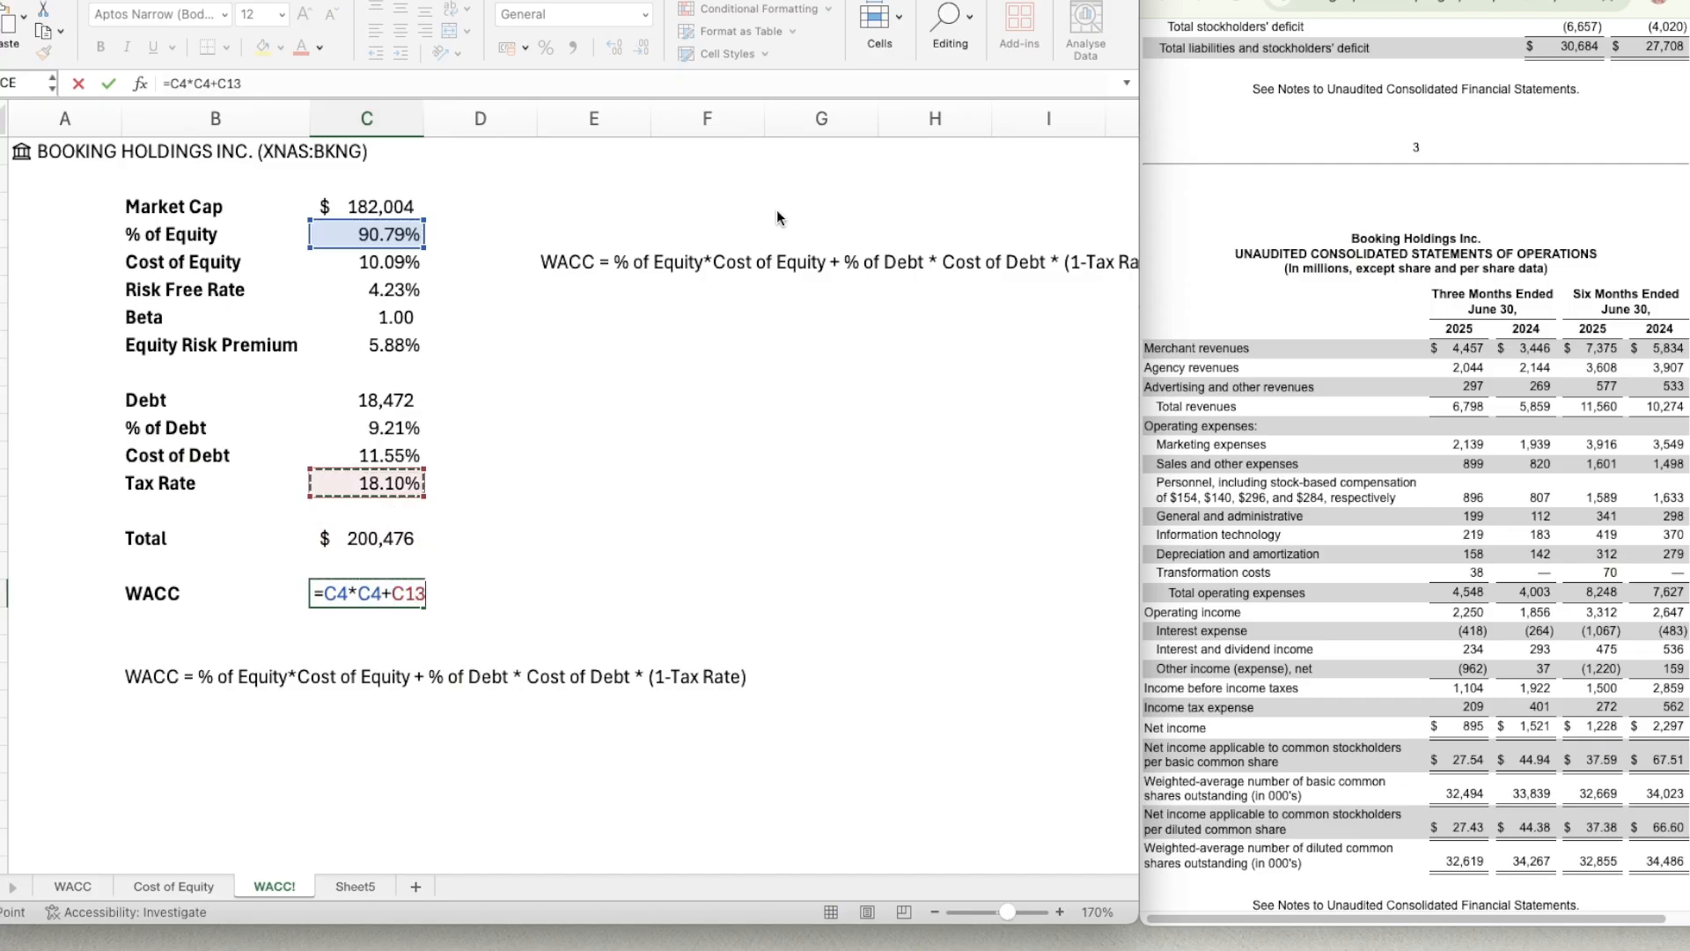
key(Down)
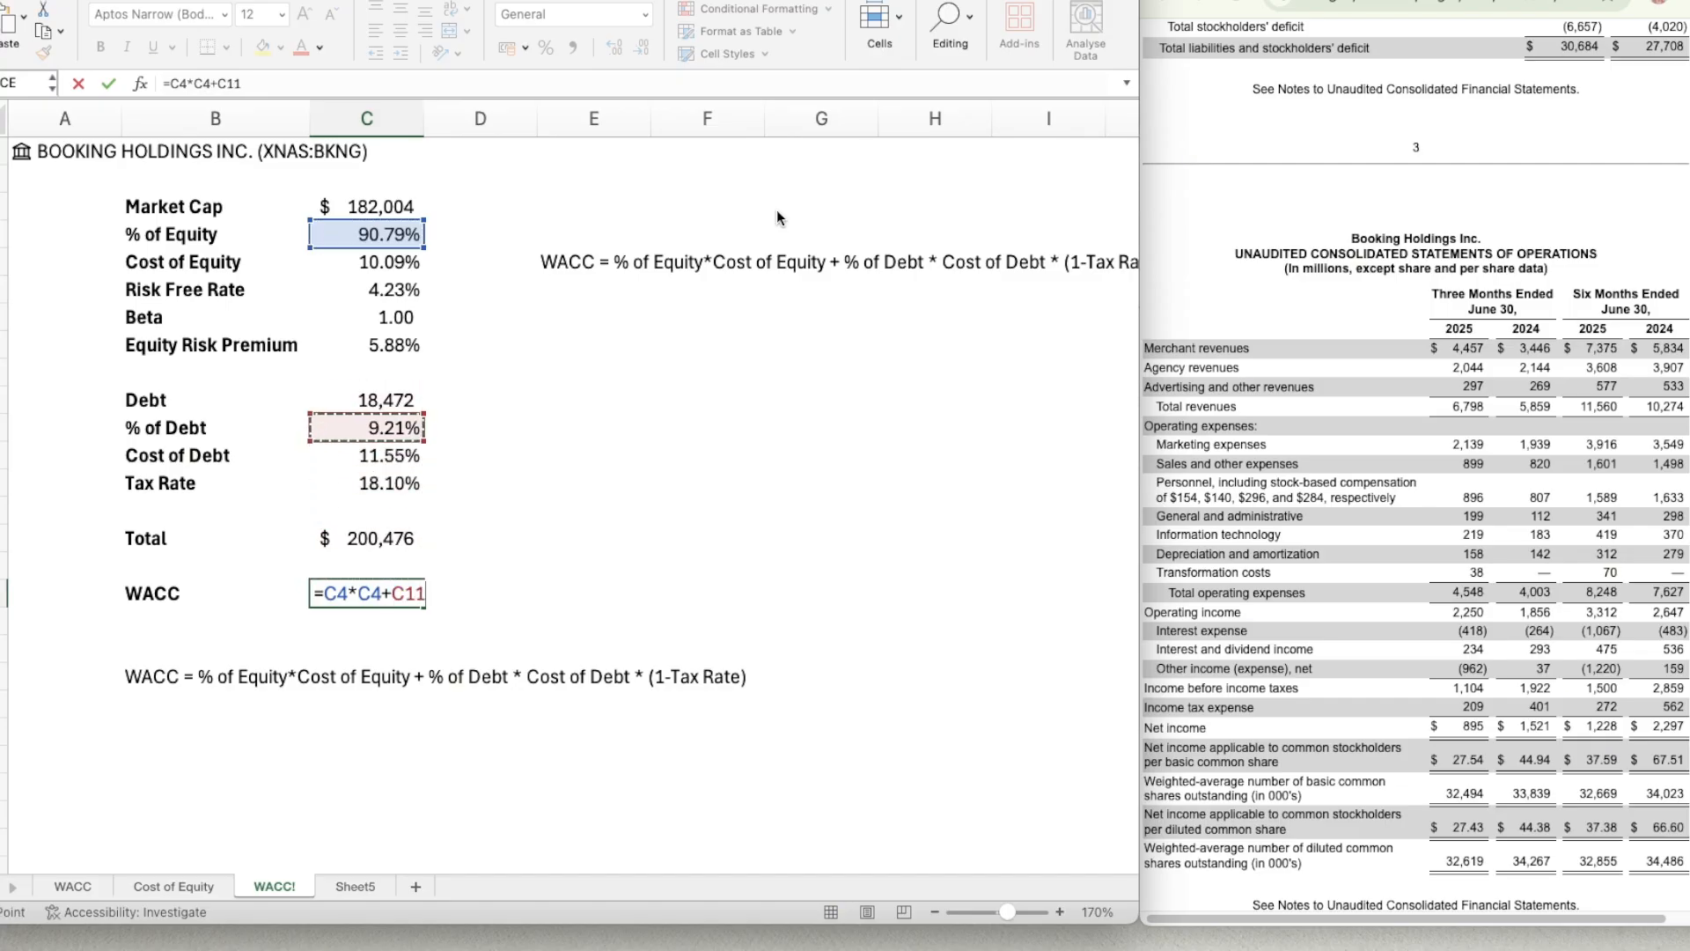
text(*)
key(Up)
key(Up)
key(Up)
key(Up)
key(Up)
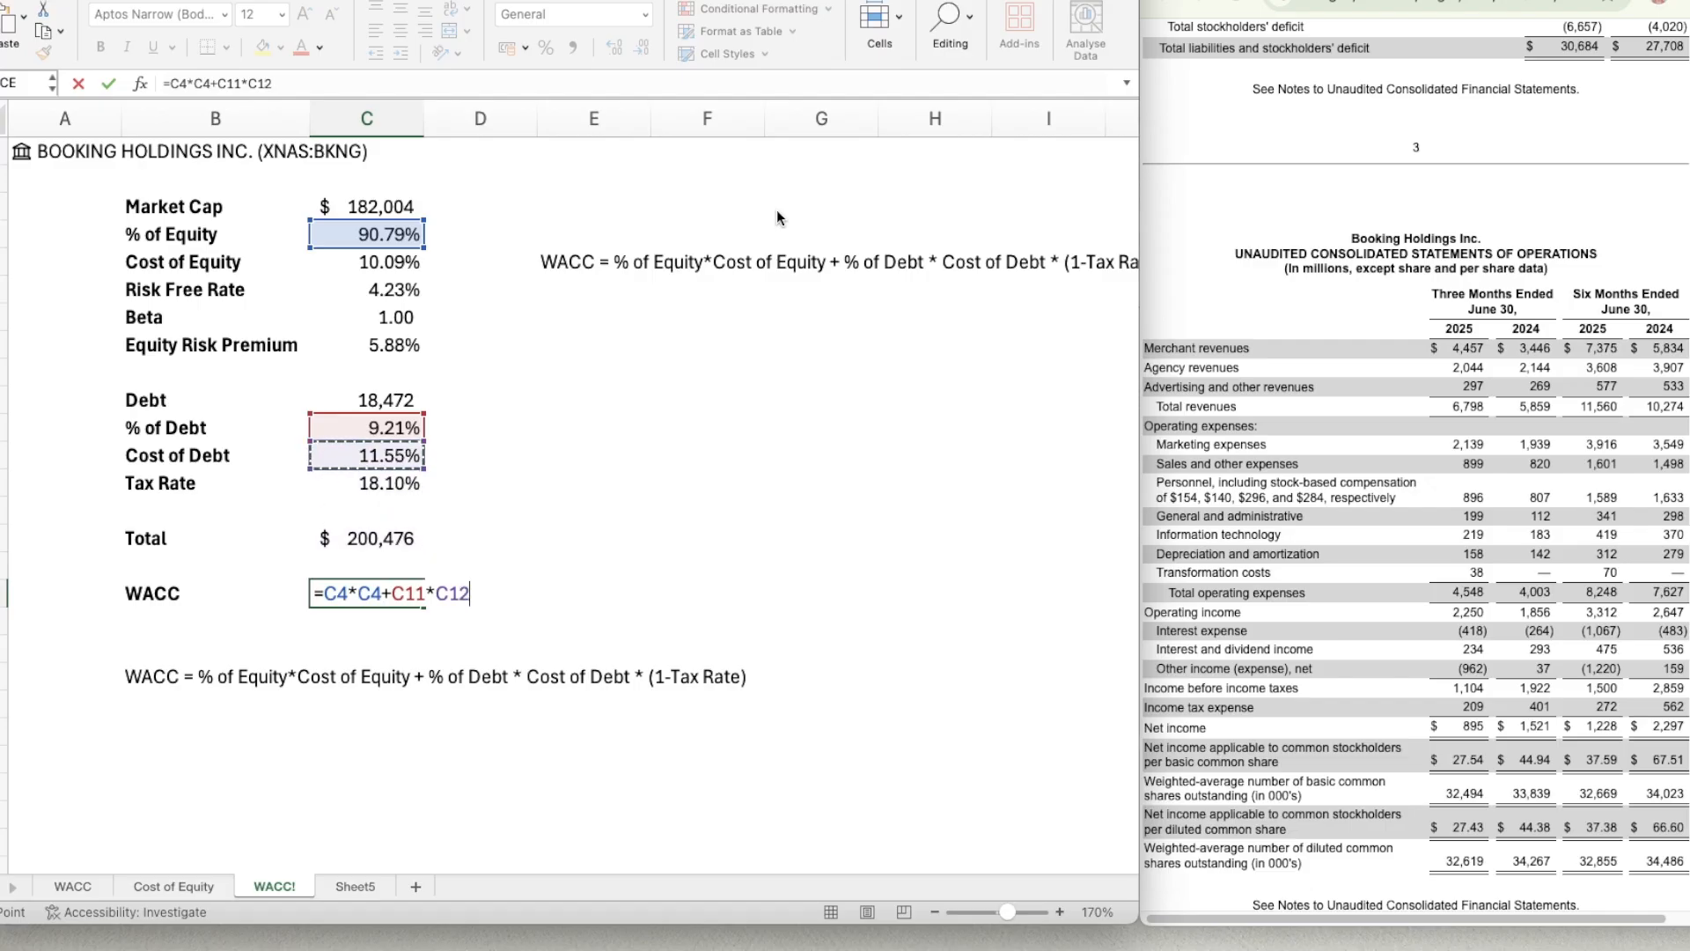
Multiply the debt term by one minus the Tax Rate, *(1-C13), and enter the WACC formula.
text(*(1-)
key(Up)
key(Up)
key(Up)
key(Up)
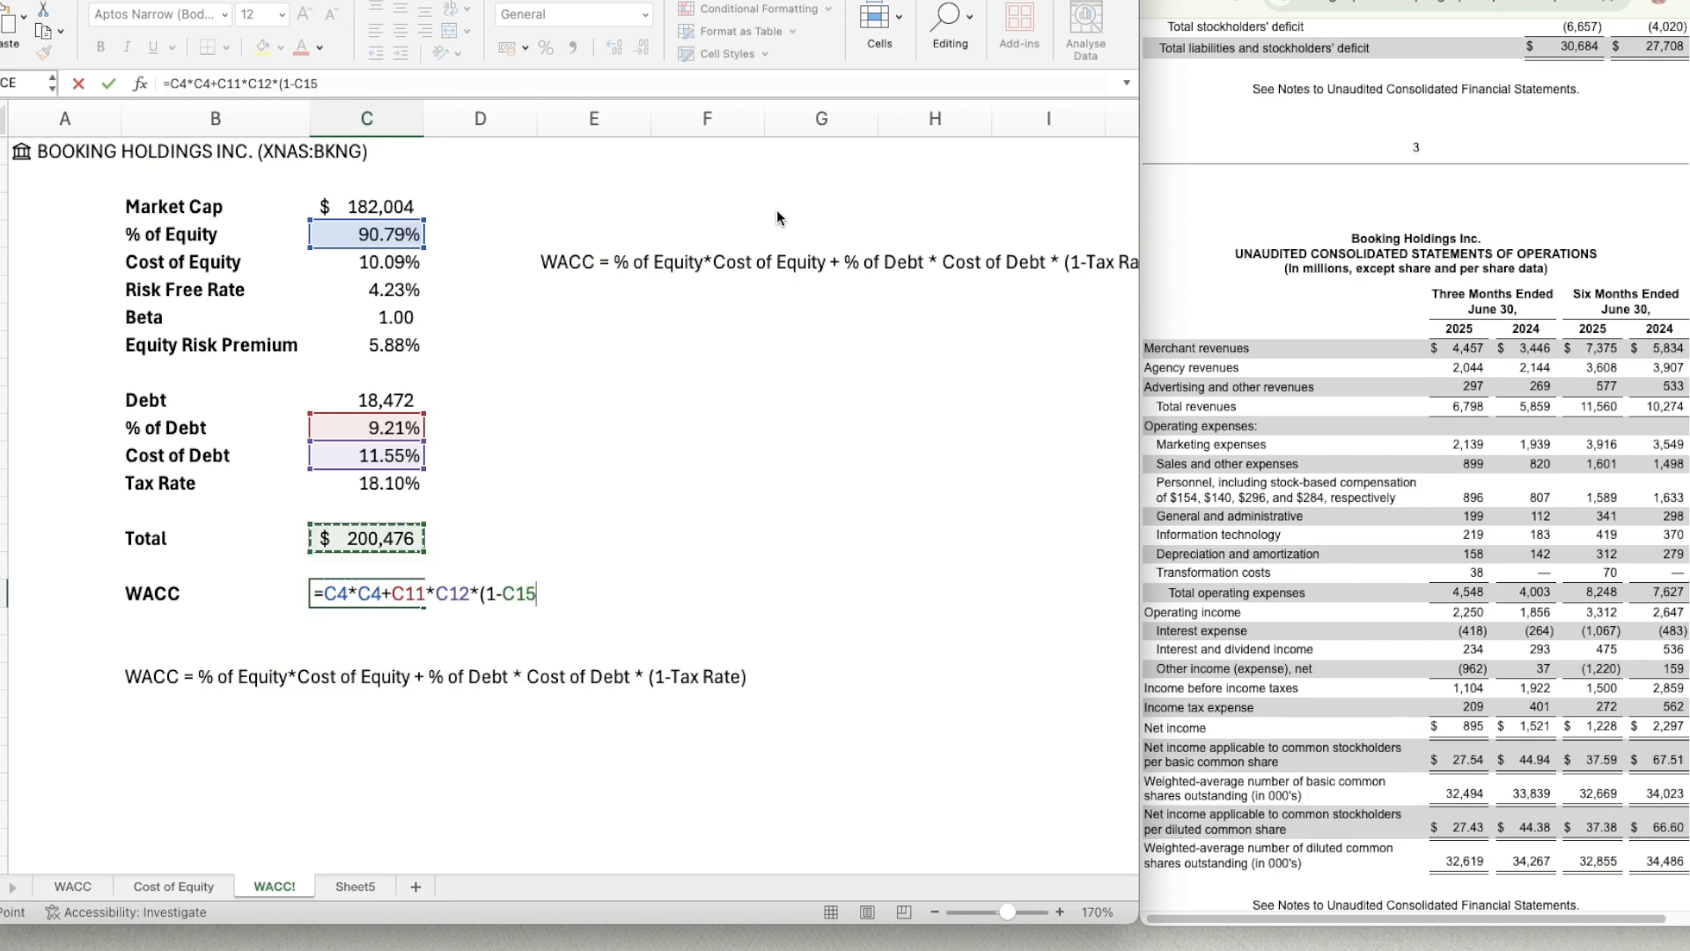
text())
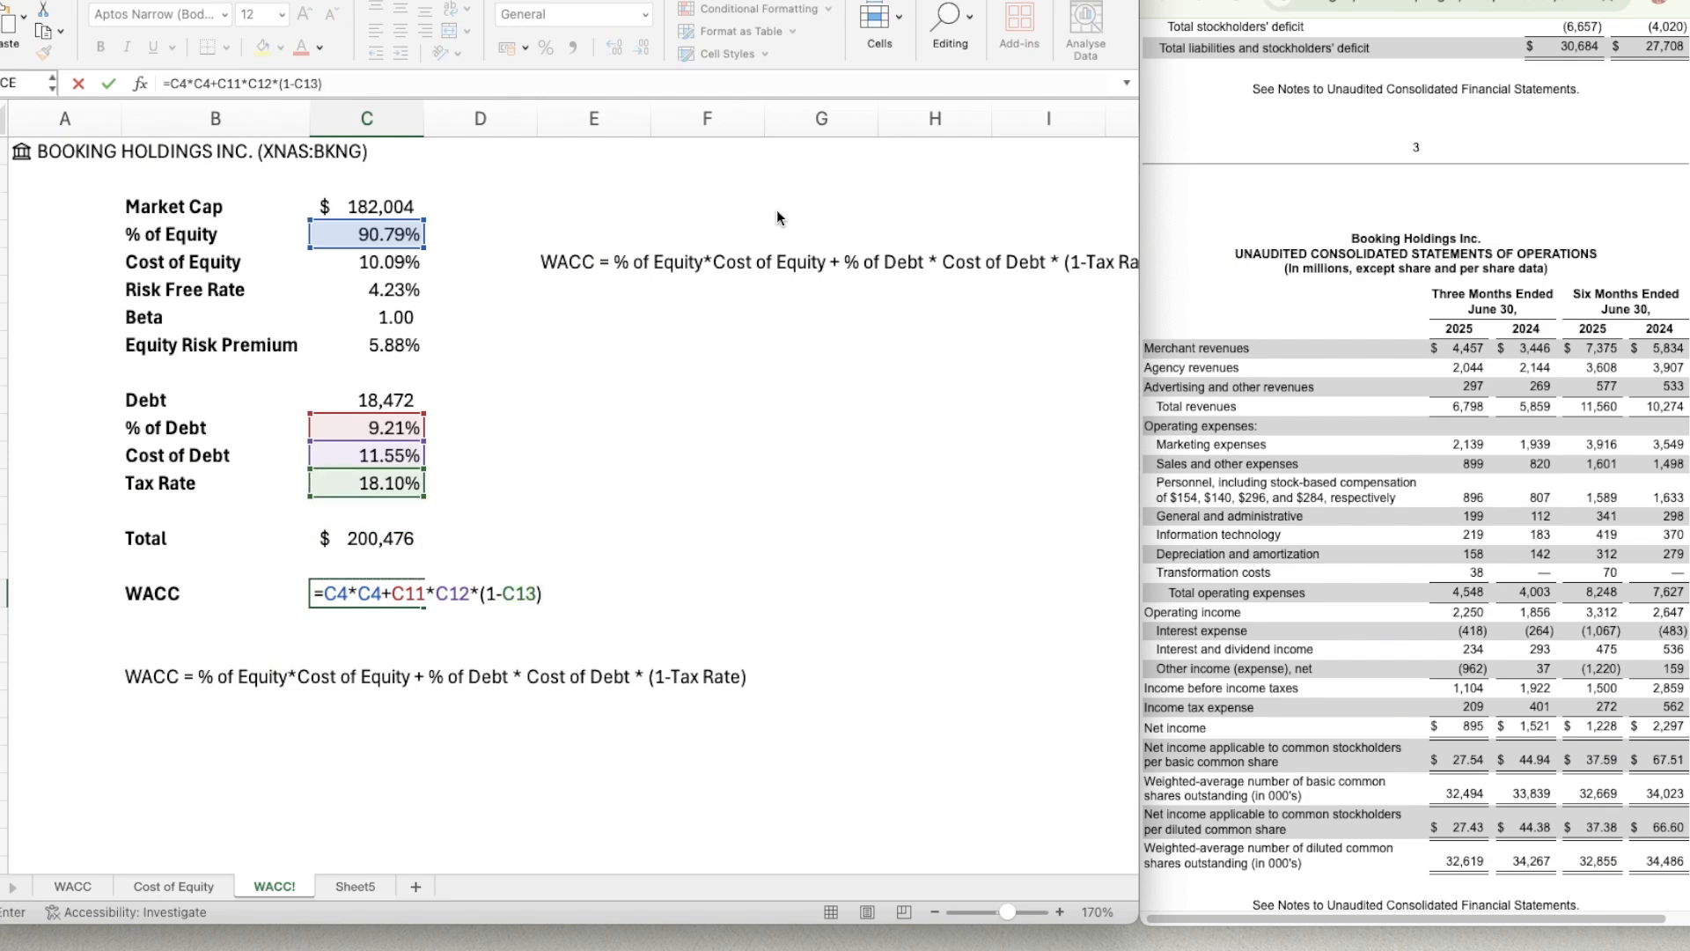
key(ctrl+Return)
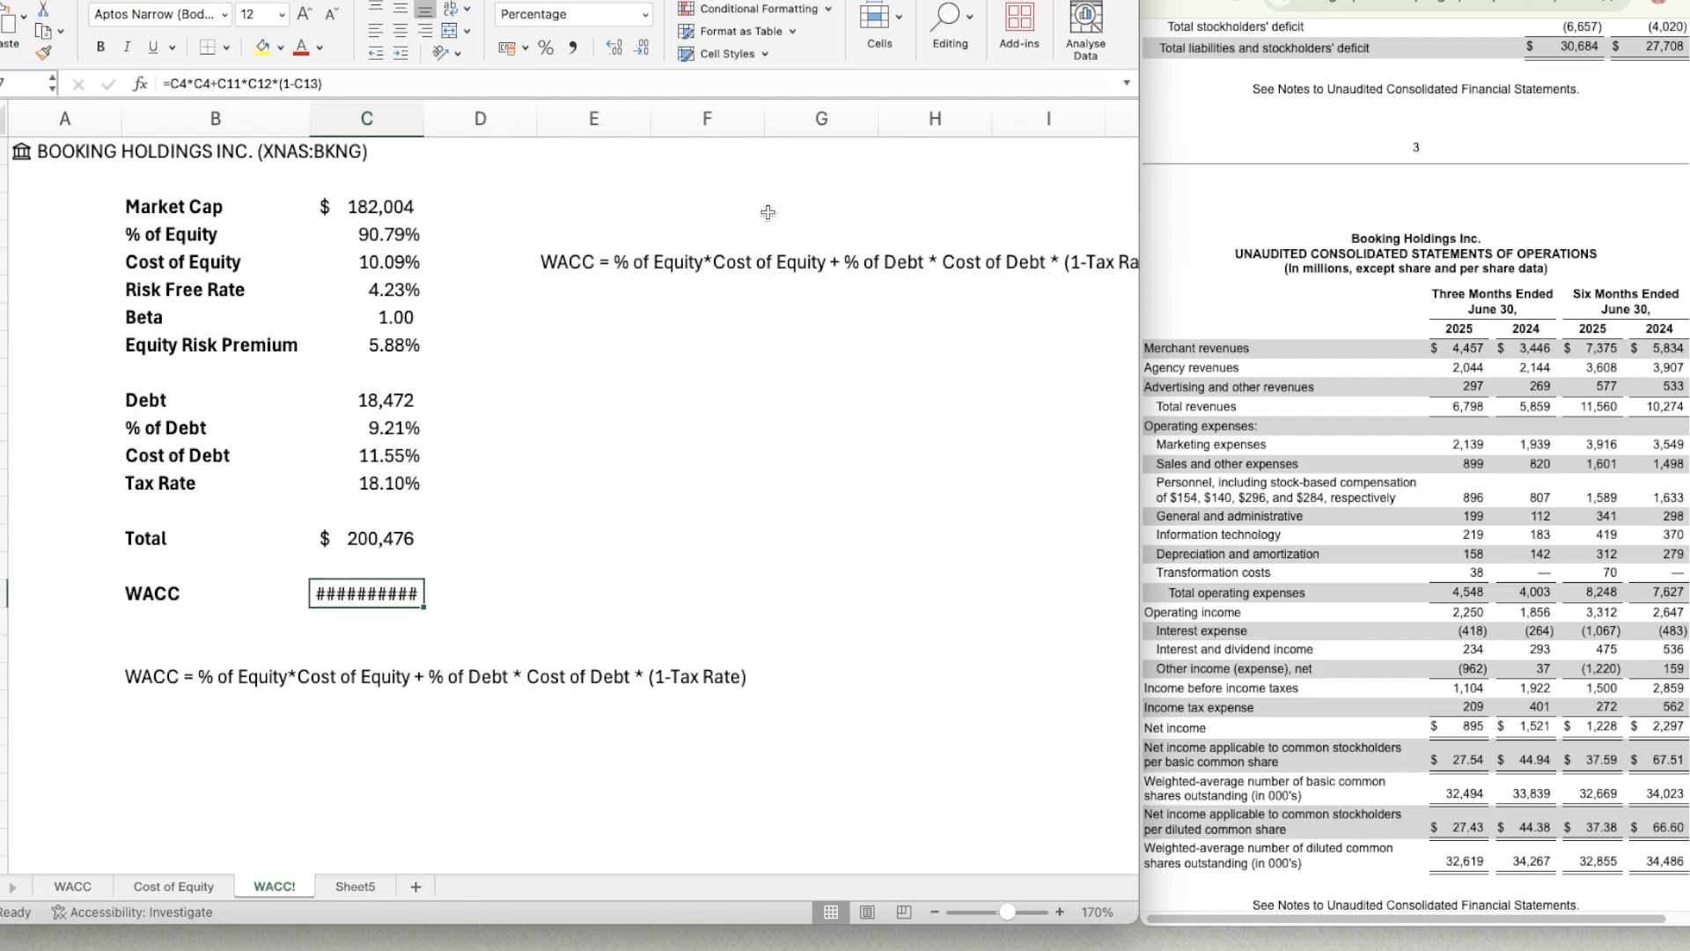
Apply the Equity Risk Premium cell's percentage format to the WACC result in C17.
click(377, 349)
key(super+shift+c)
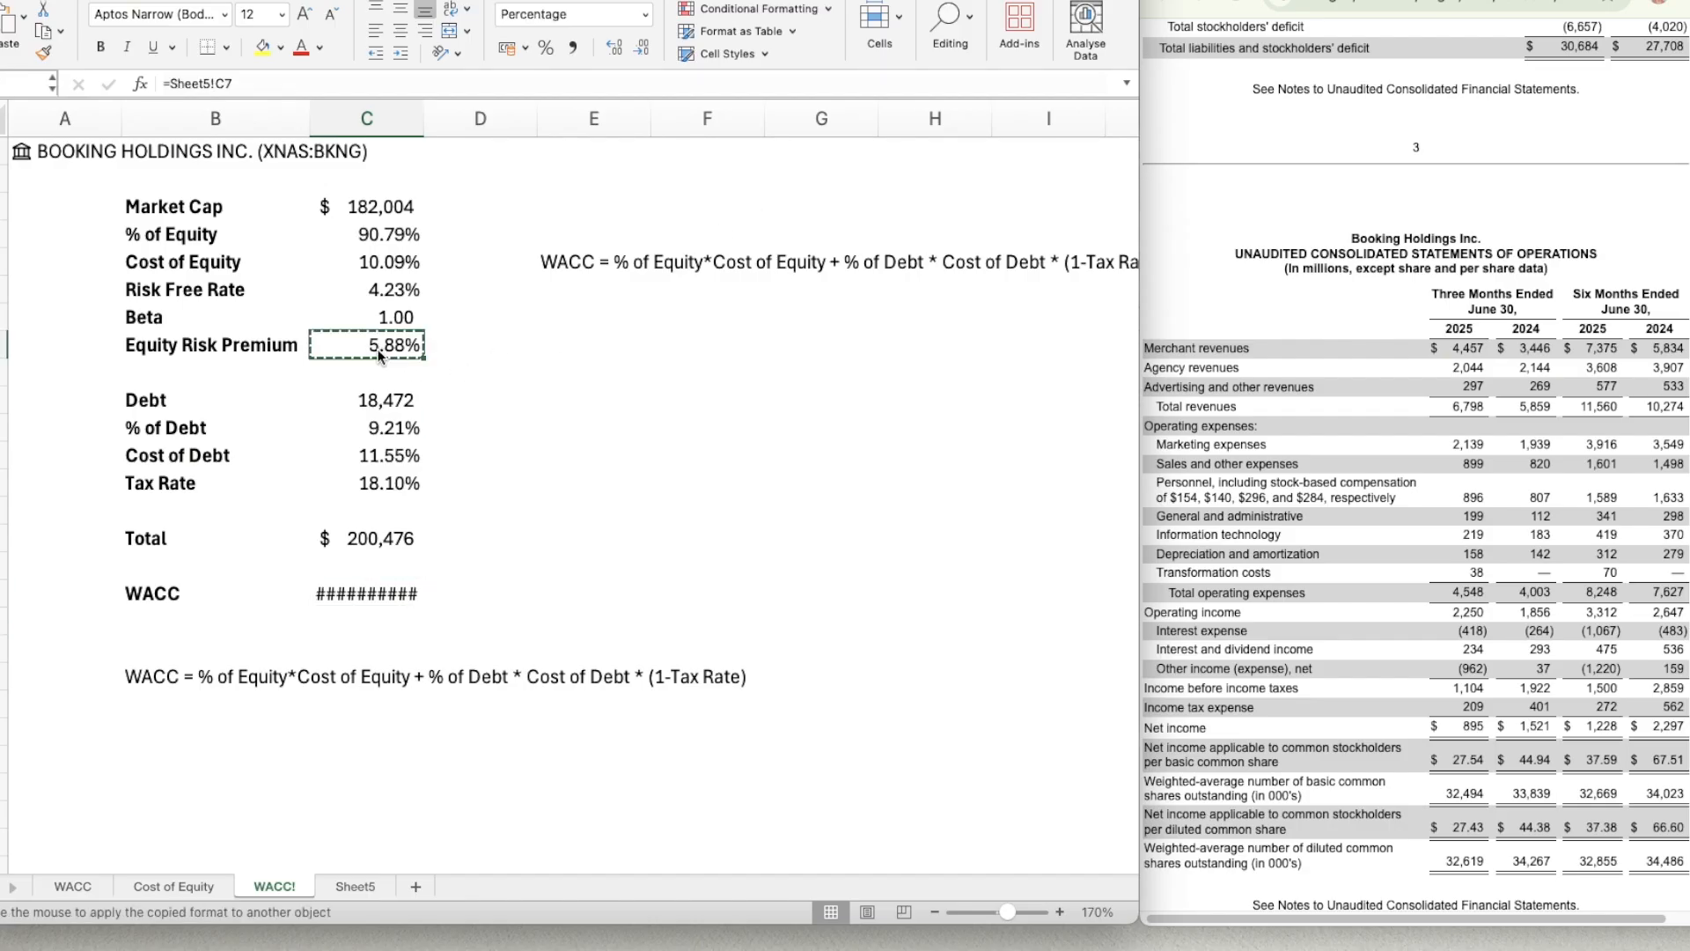
click(379, 594)
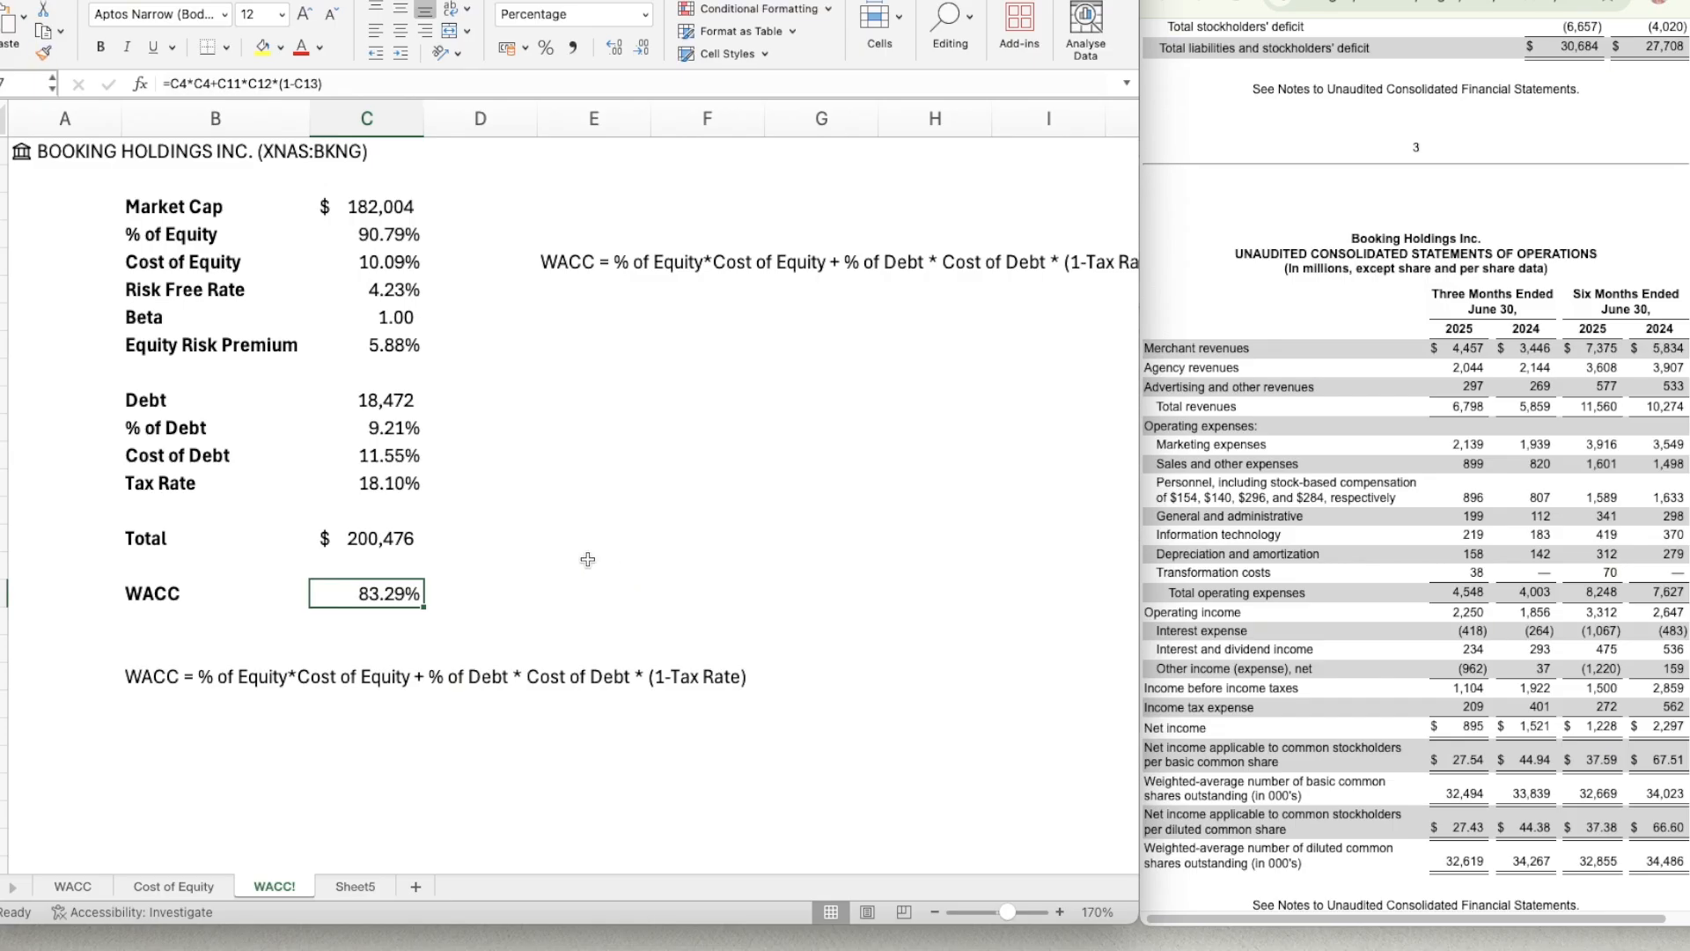
Correct the WACC formula in C17 to =(C4*C5)+C11*C12*(1-C13), with the equity term in parentheses and using Cost of Equity.
click(209, 83)
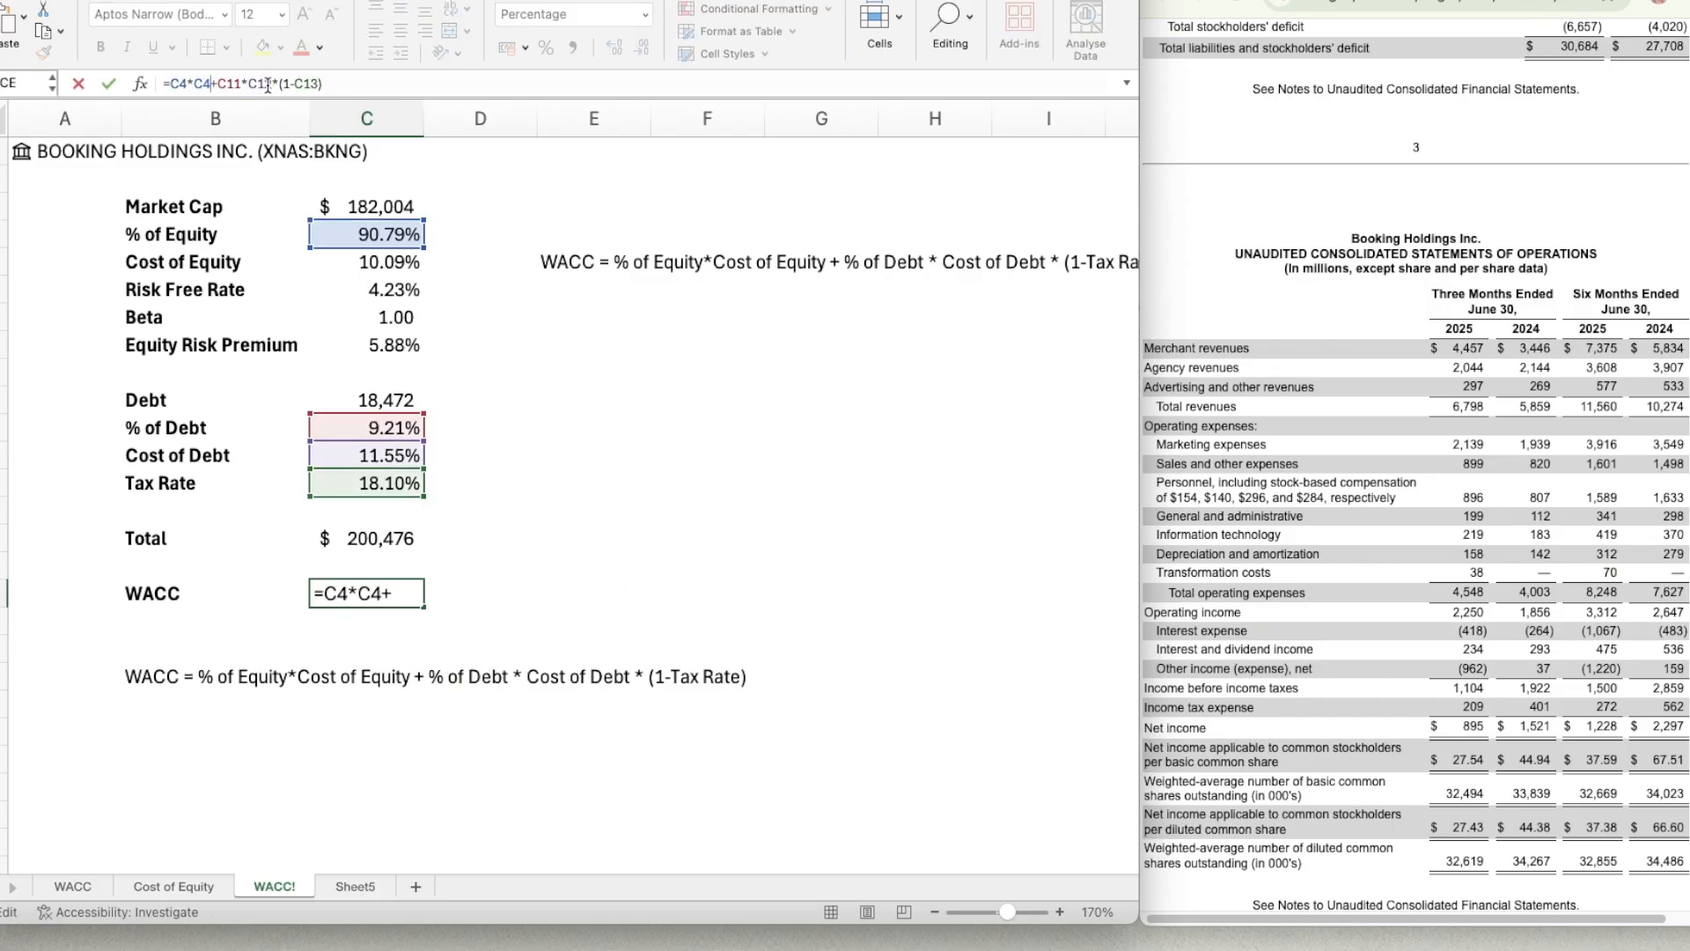
text())
click(169, 84)
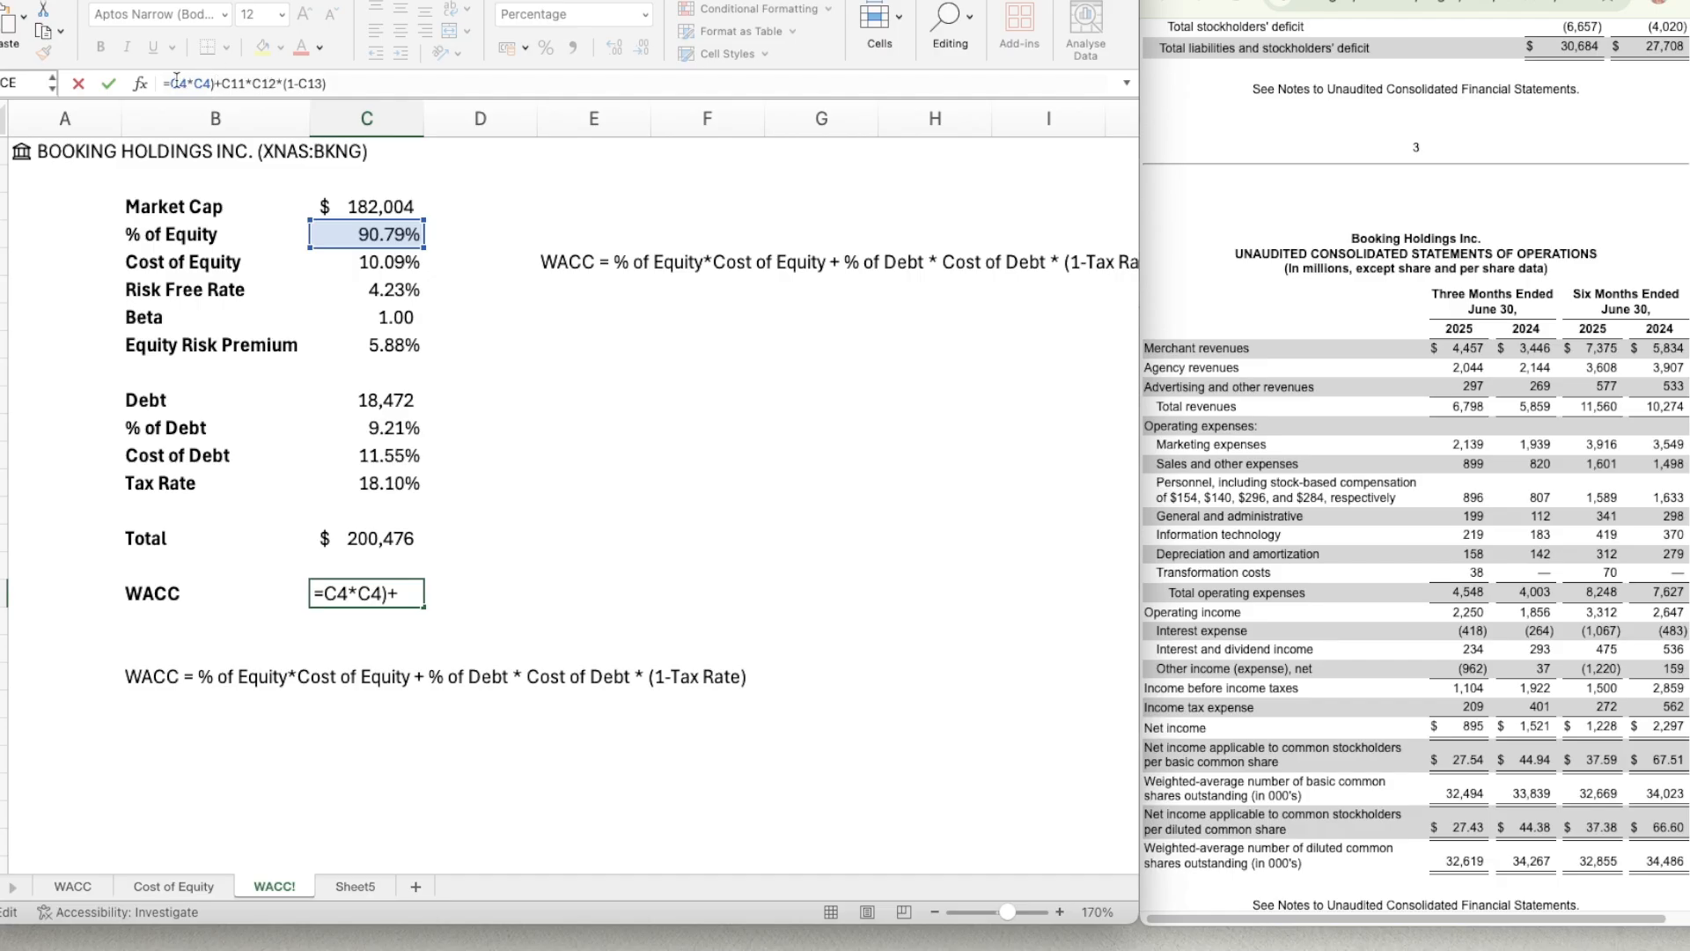
text(()
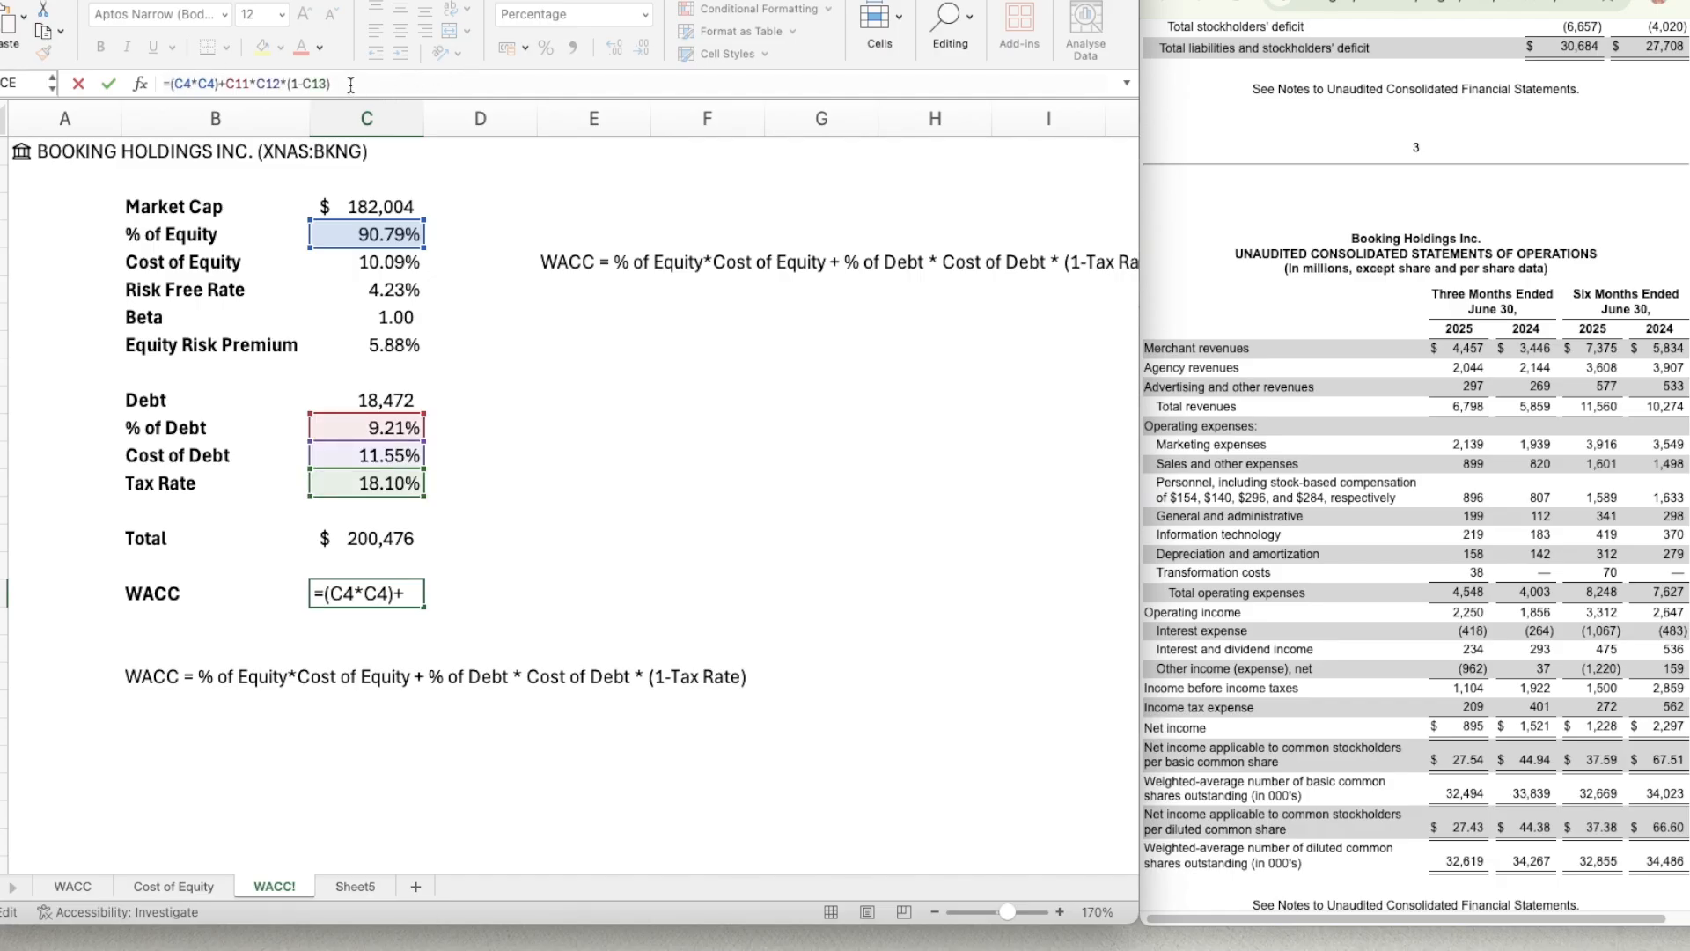
click(215, 84)
key(BackSpace)
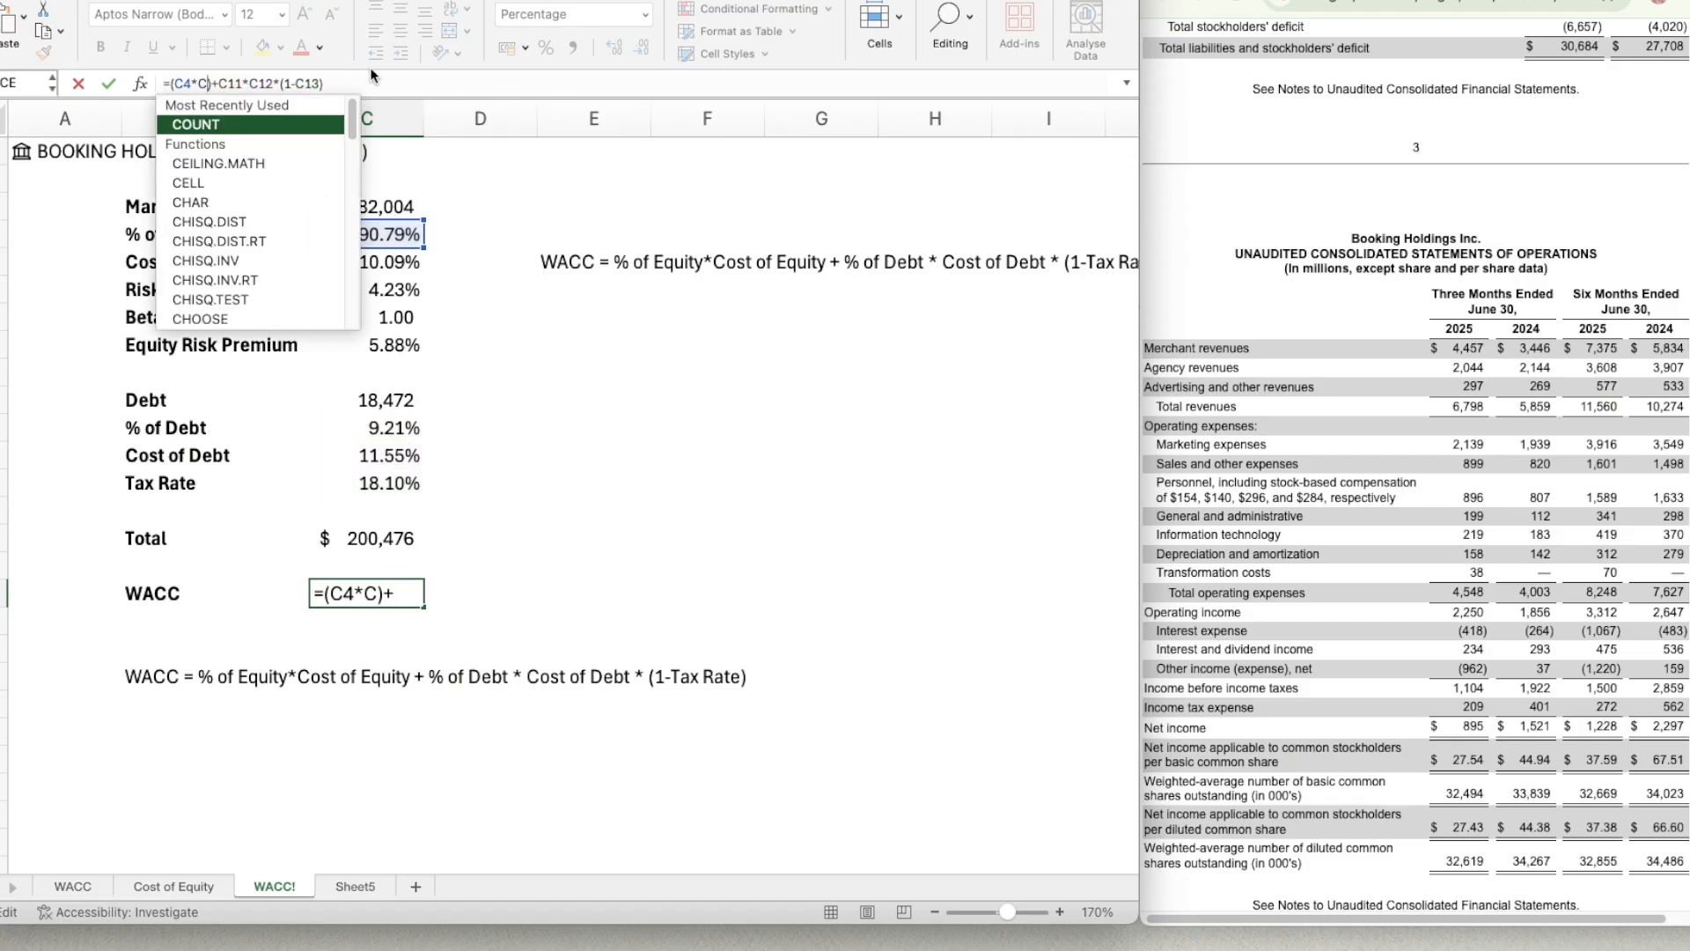
text(5)
key(Return)
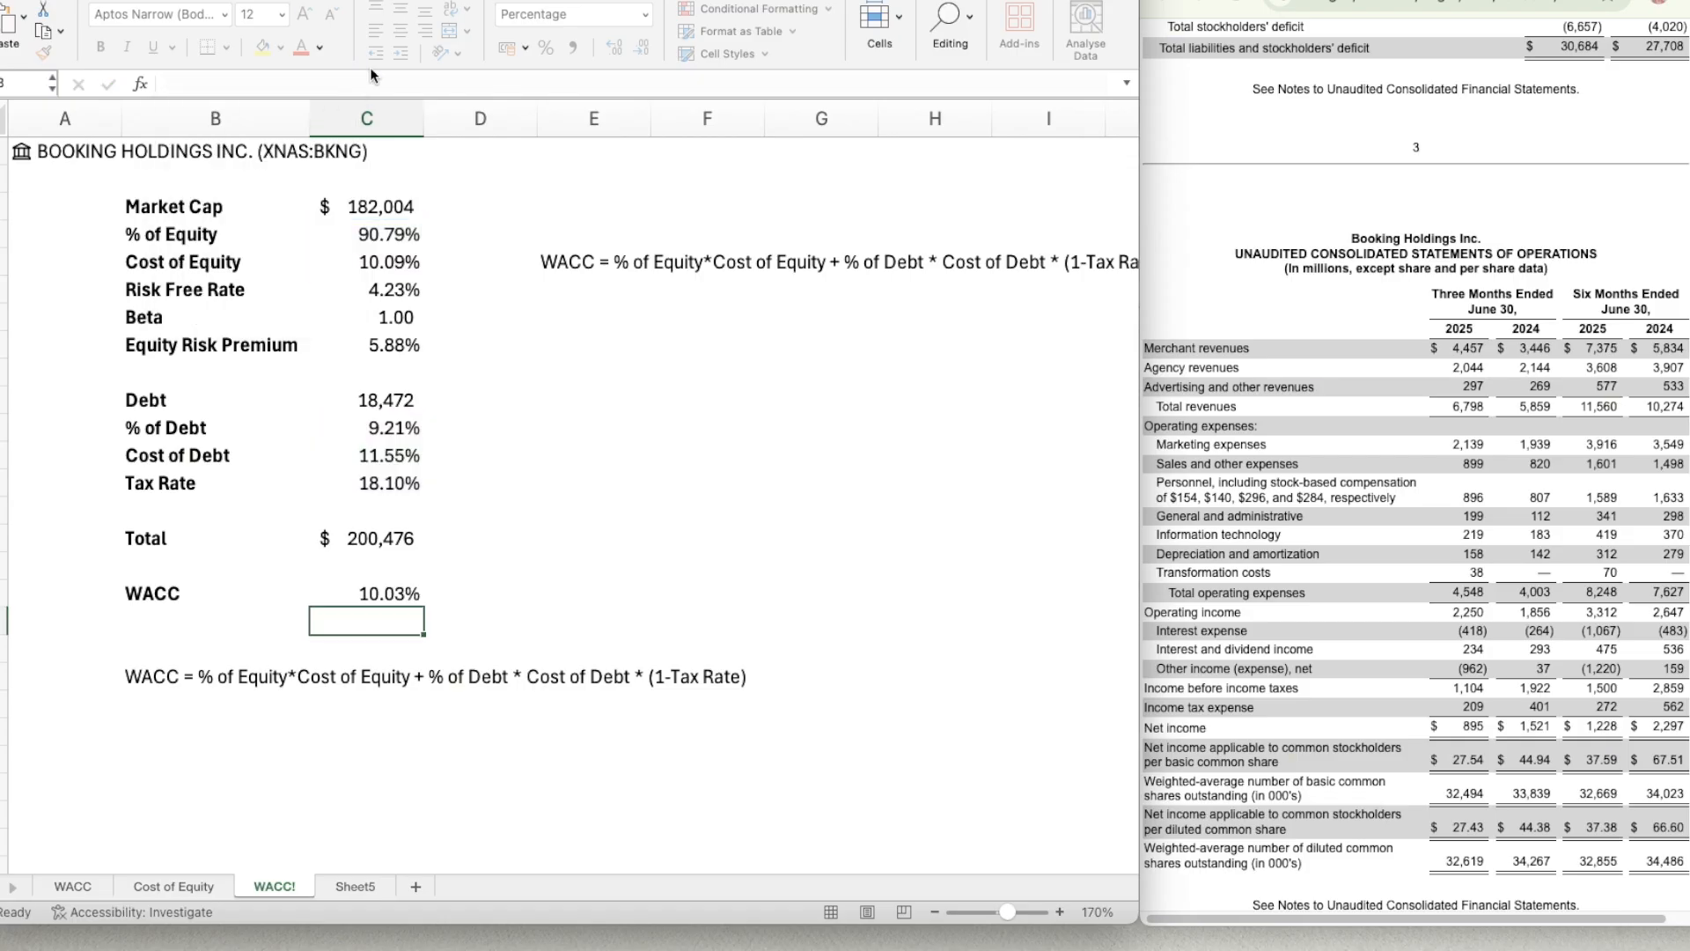
key(Up)
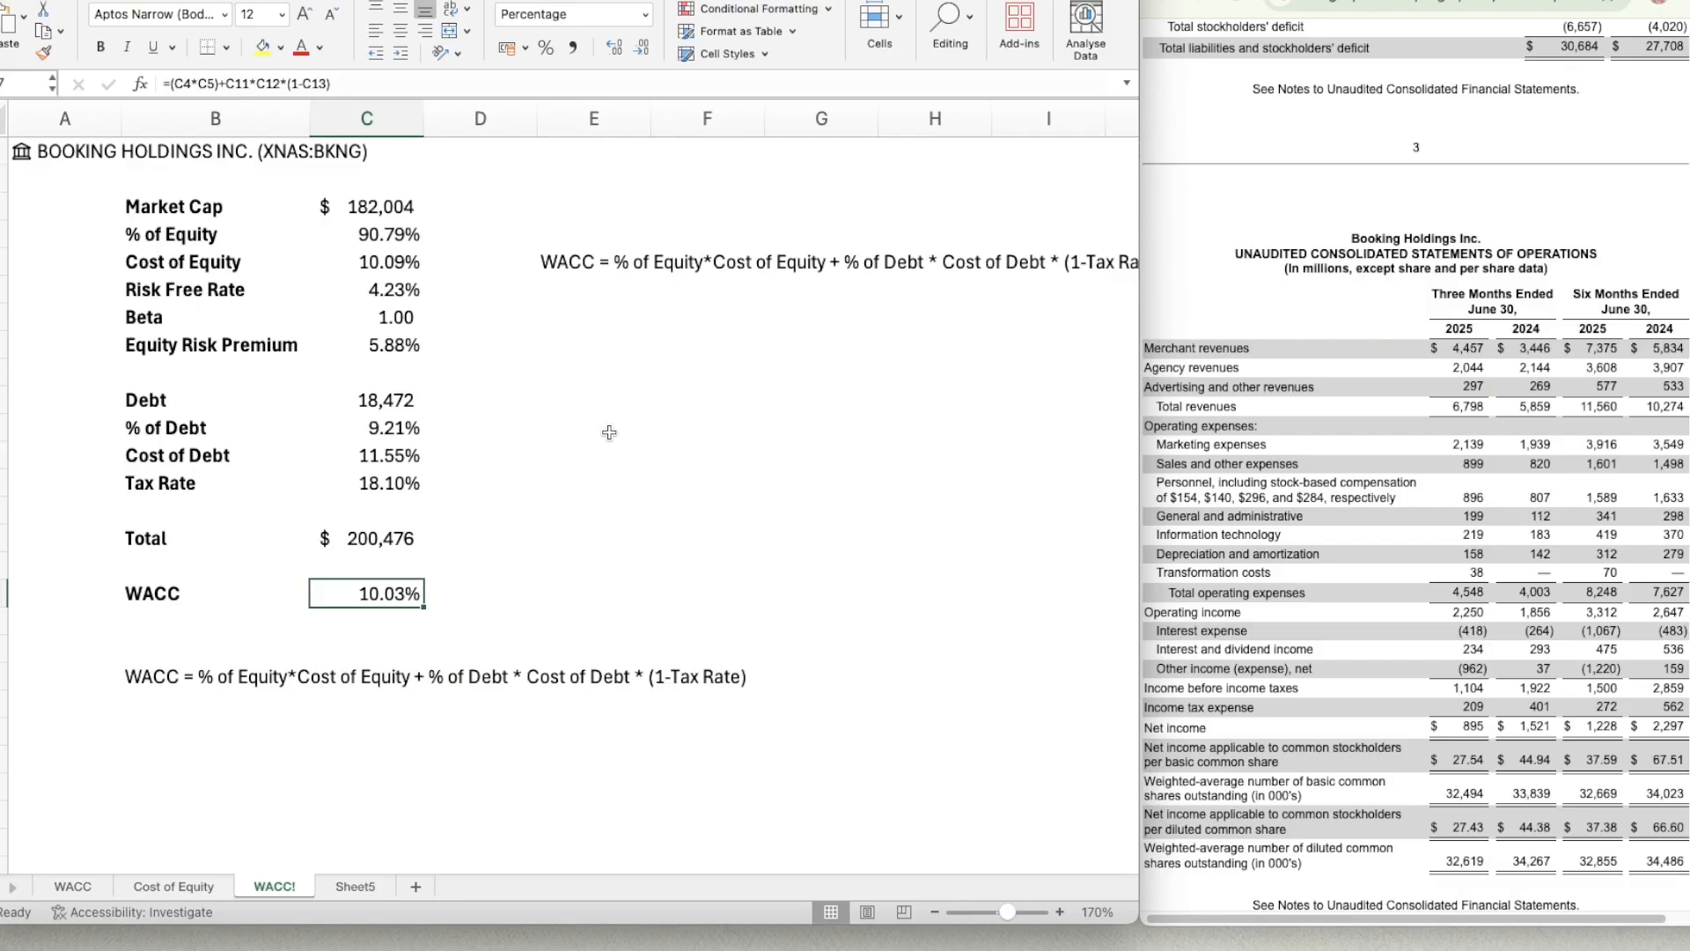
scroll(542, 701, down, 1)
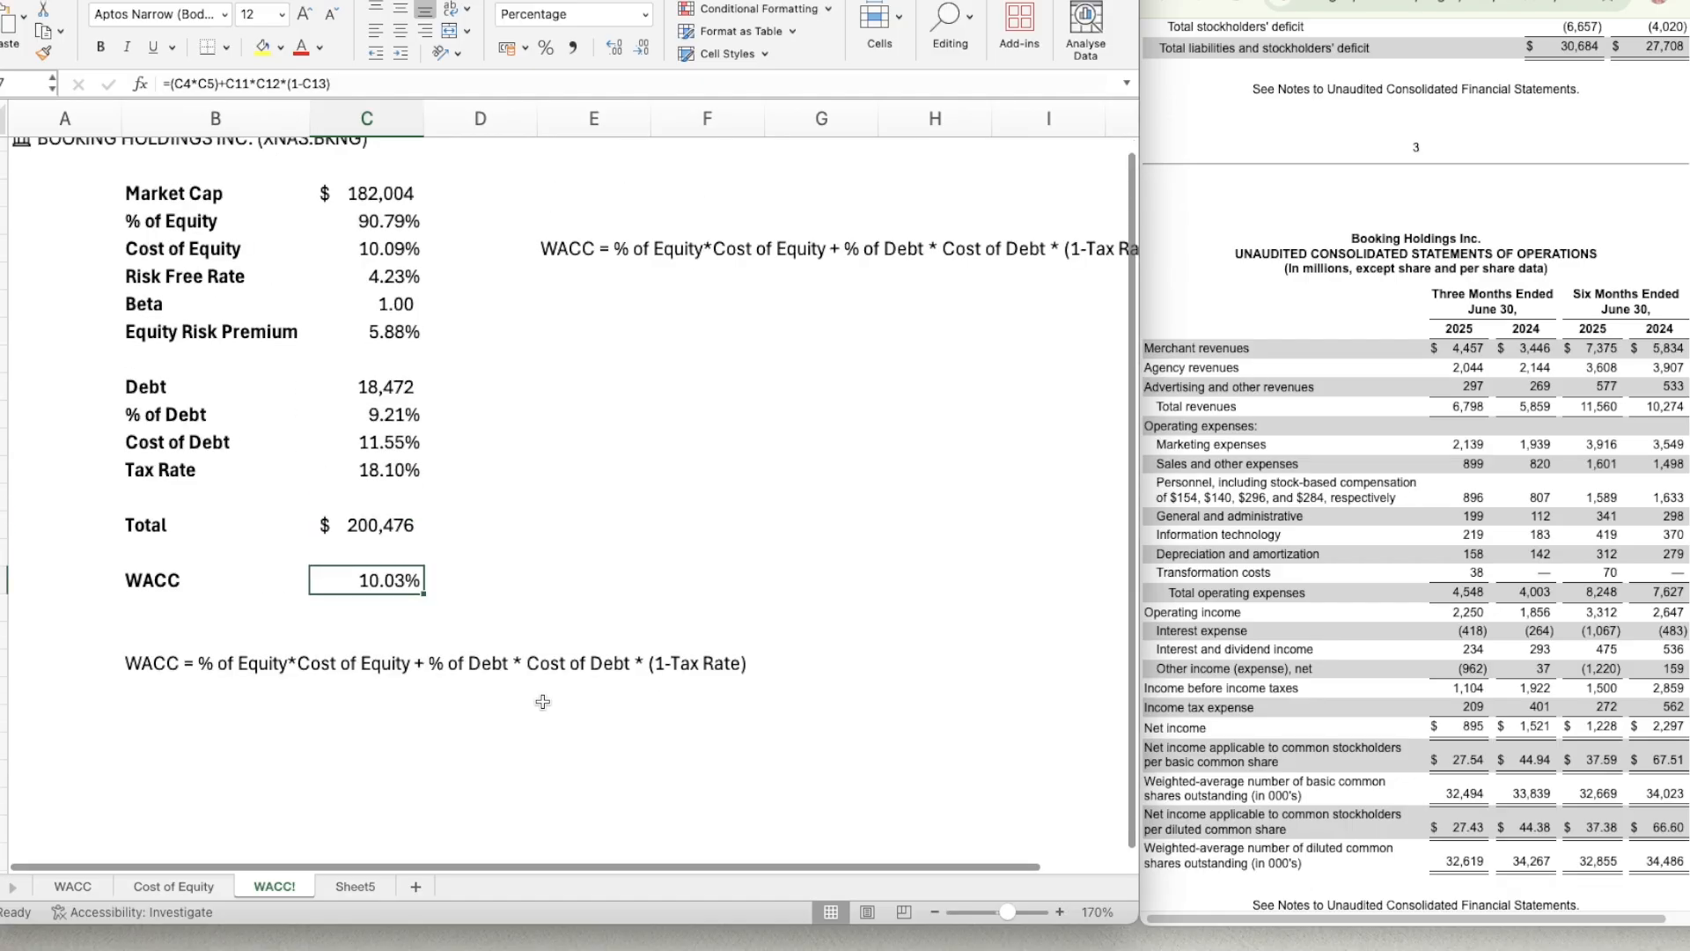
scroll(542, 701, up, 1)
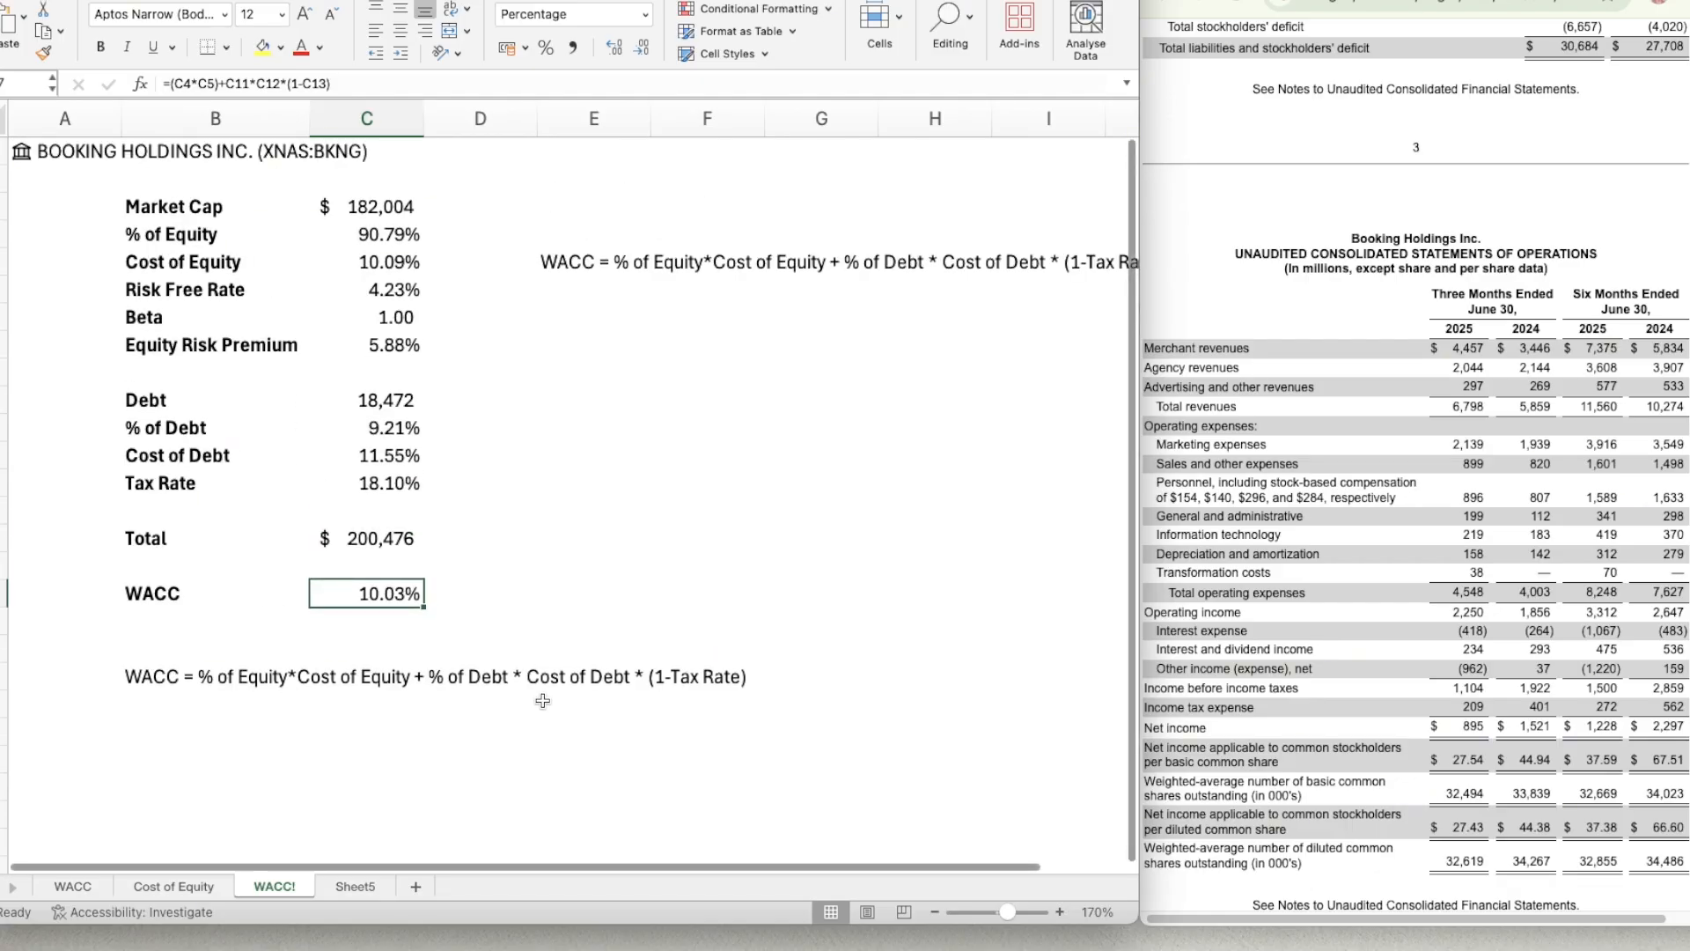